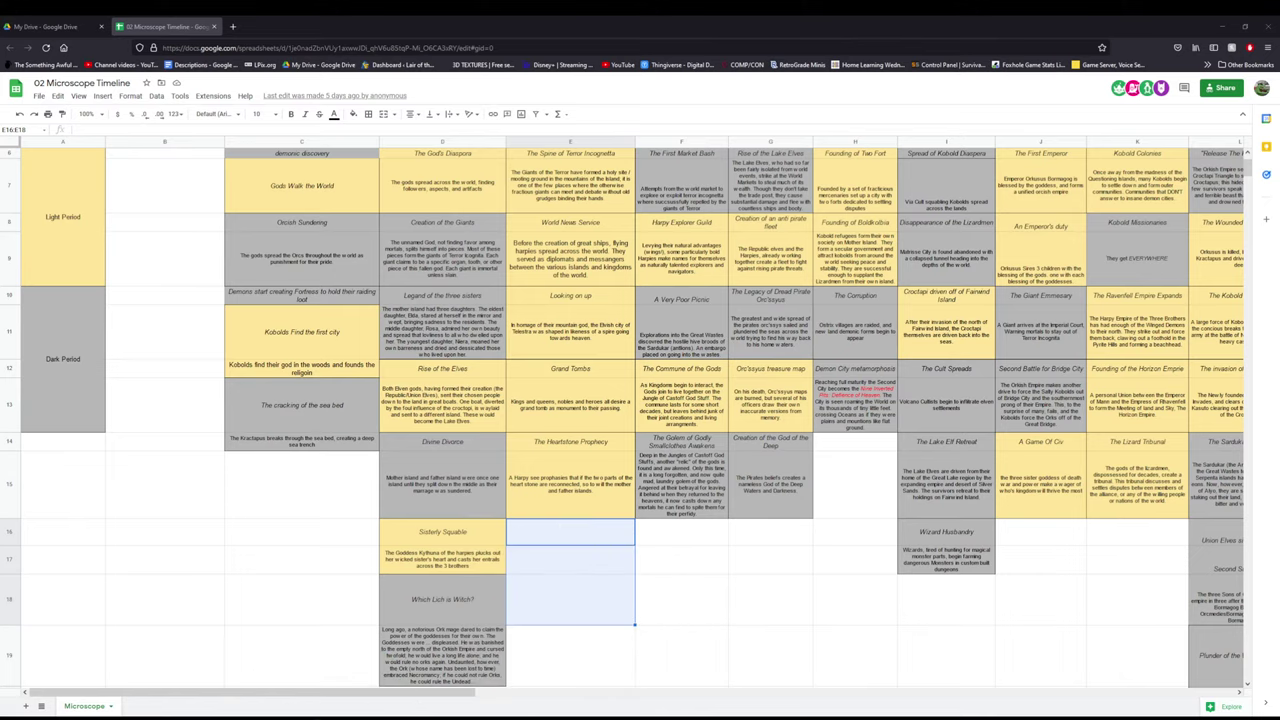
# - Replace the player name in cell A46 of the turn order list with the new player's name
pyautogui.click(605, 568)
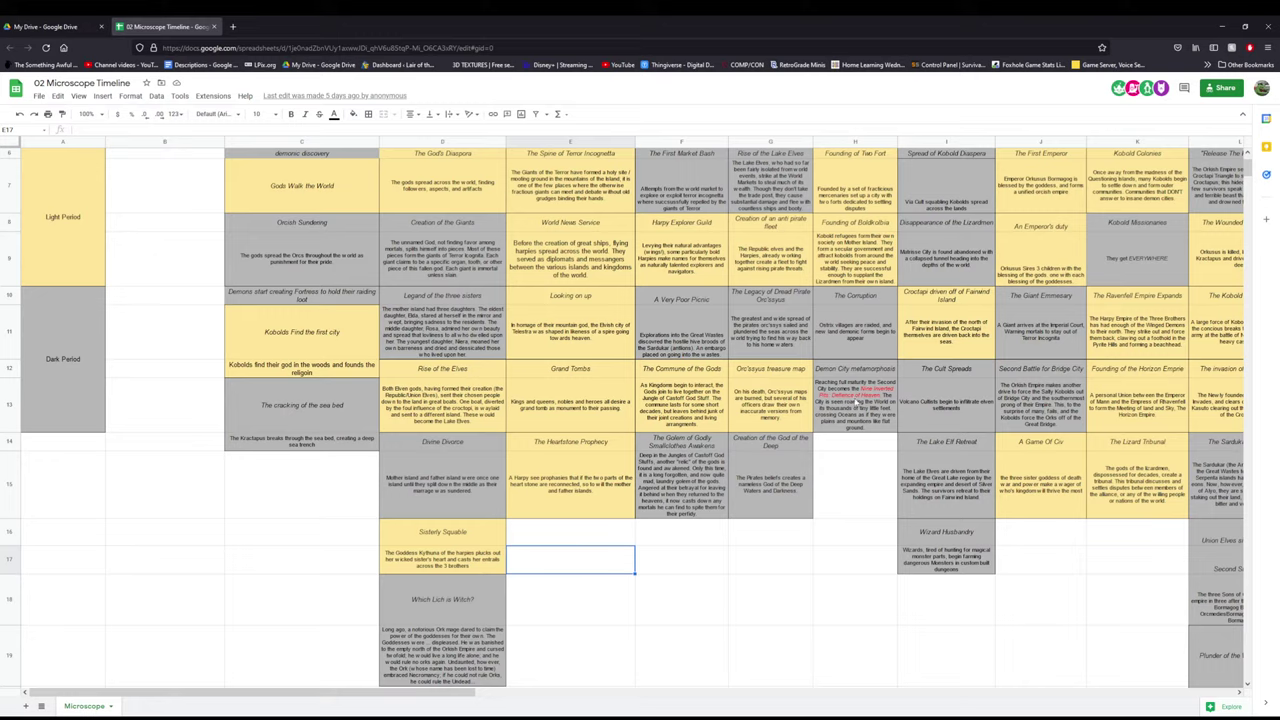
pyautogui.click(840, 495)
pyautogui.scroll(-15, 840, 495)
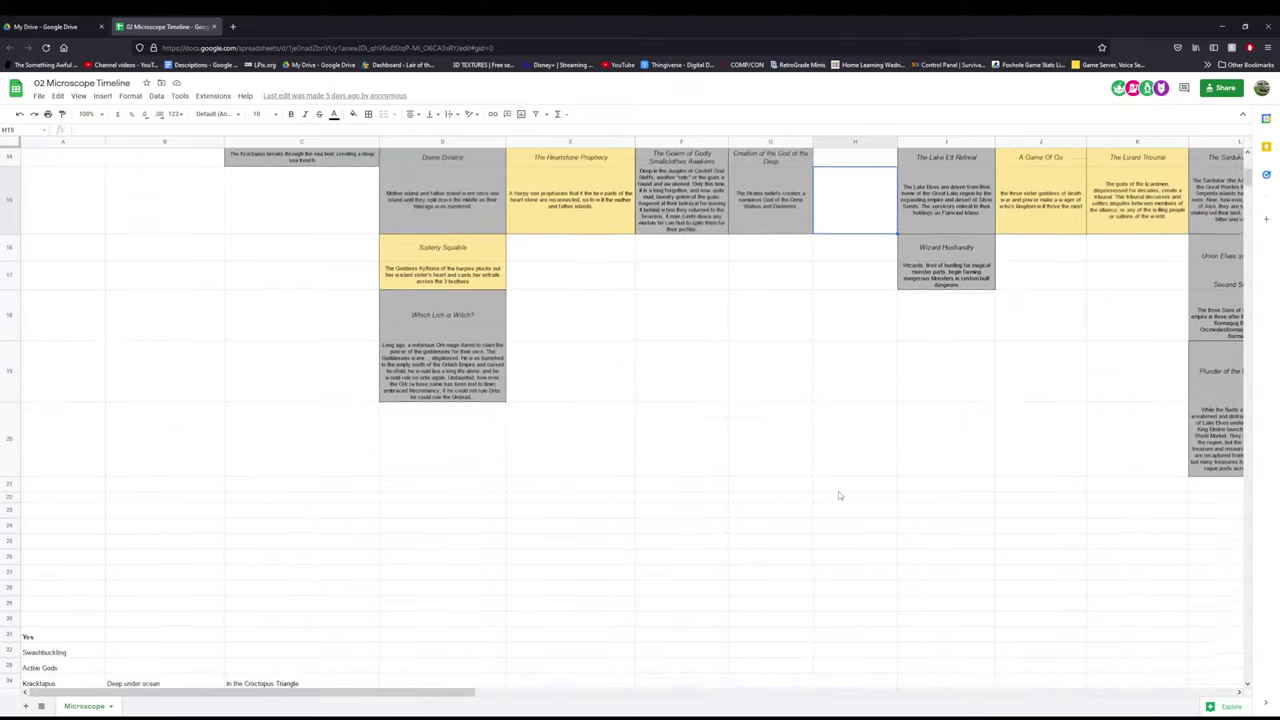
pyautogui.scroll(5, 565, 505)
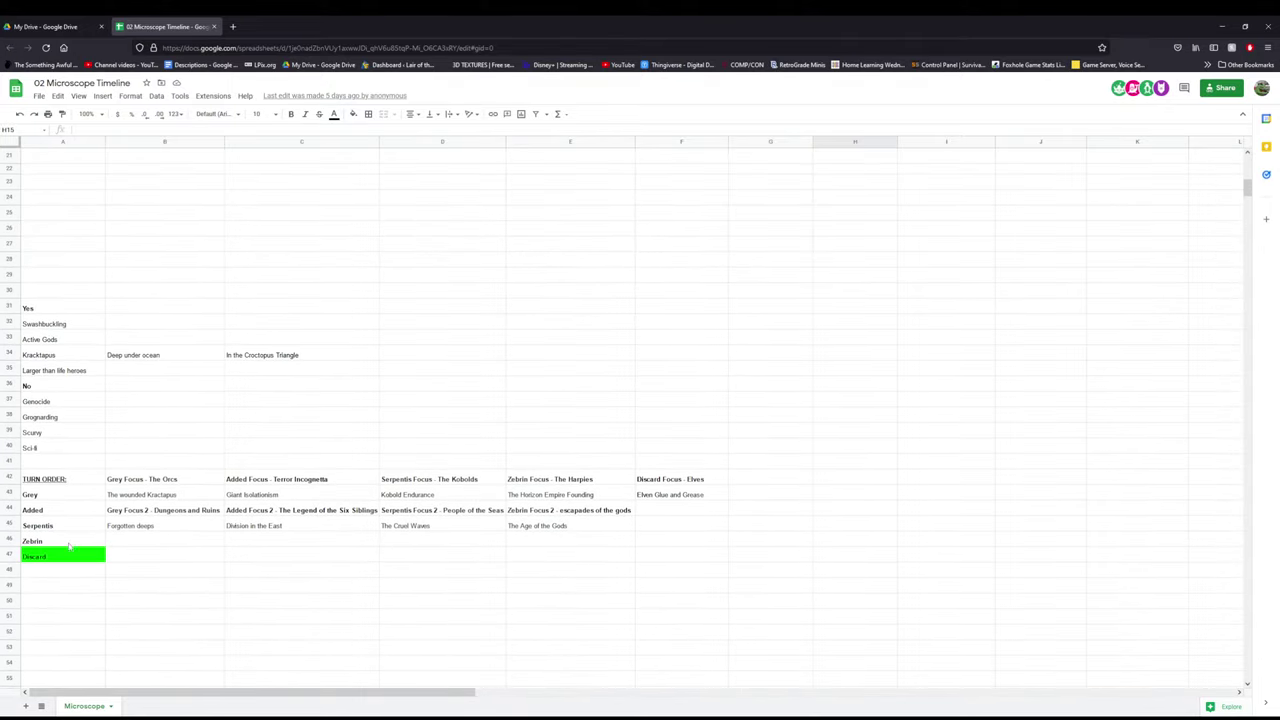
pyautogui.click(46, 542)
pyautogui.doubleClick(46, 542)
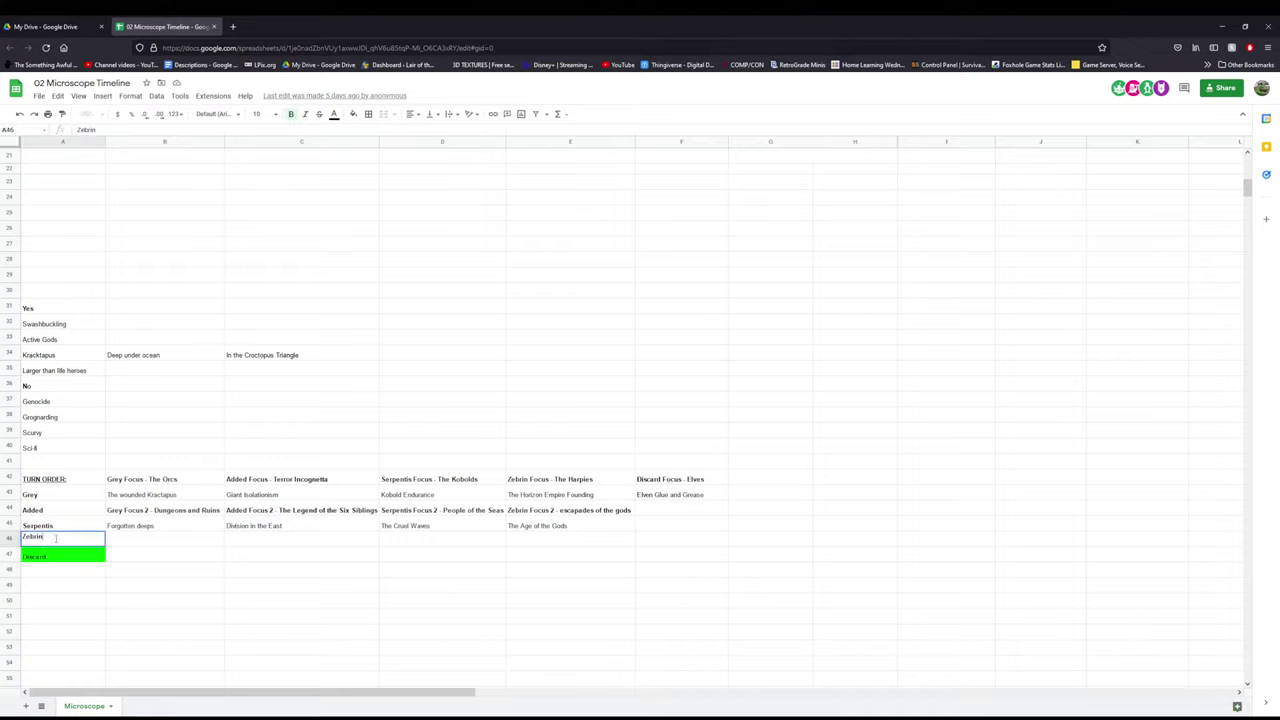
pyautogui.hotkey('ctrl', 'a')
pyautogui.write('Tew')
pyautogui.write('en')
pyautogui.press('Return')
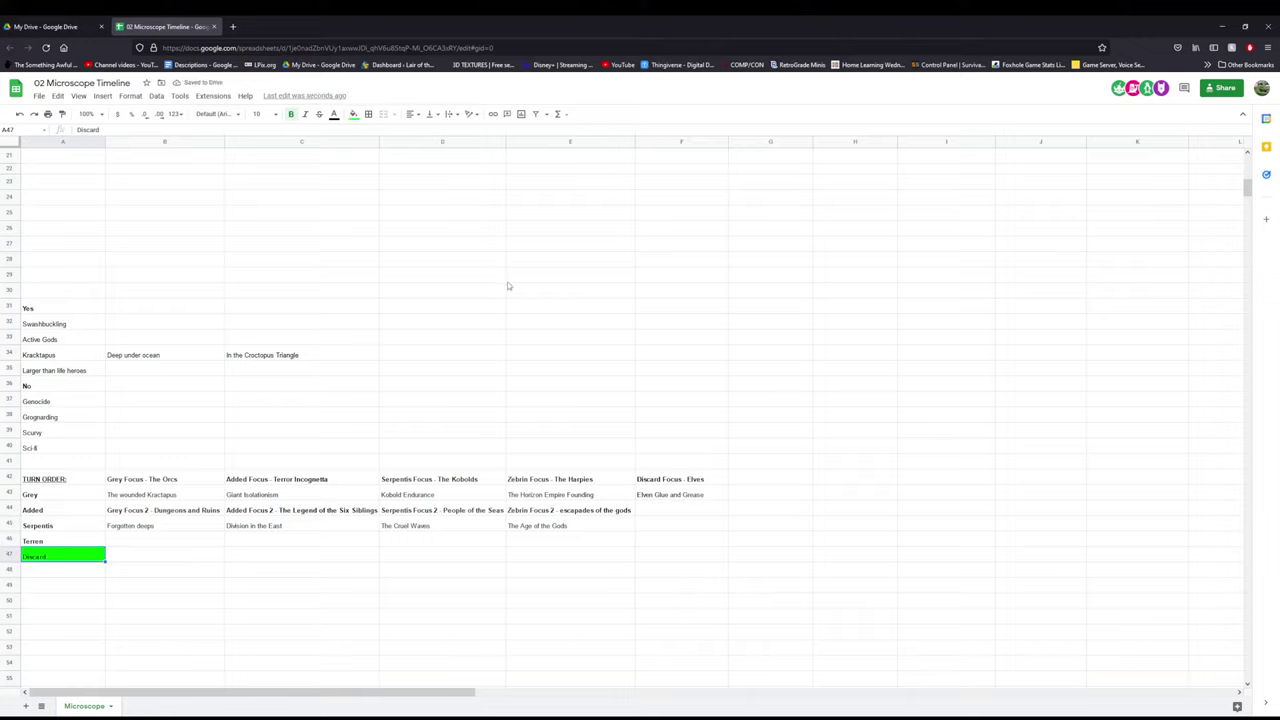
# - Review the timeline's periods and events together with the turn order and focus lists beneath it
pyautogui.scroll(3, 507, 286)
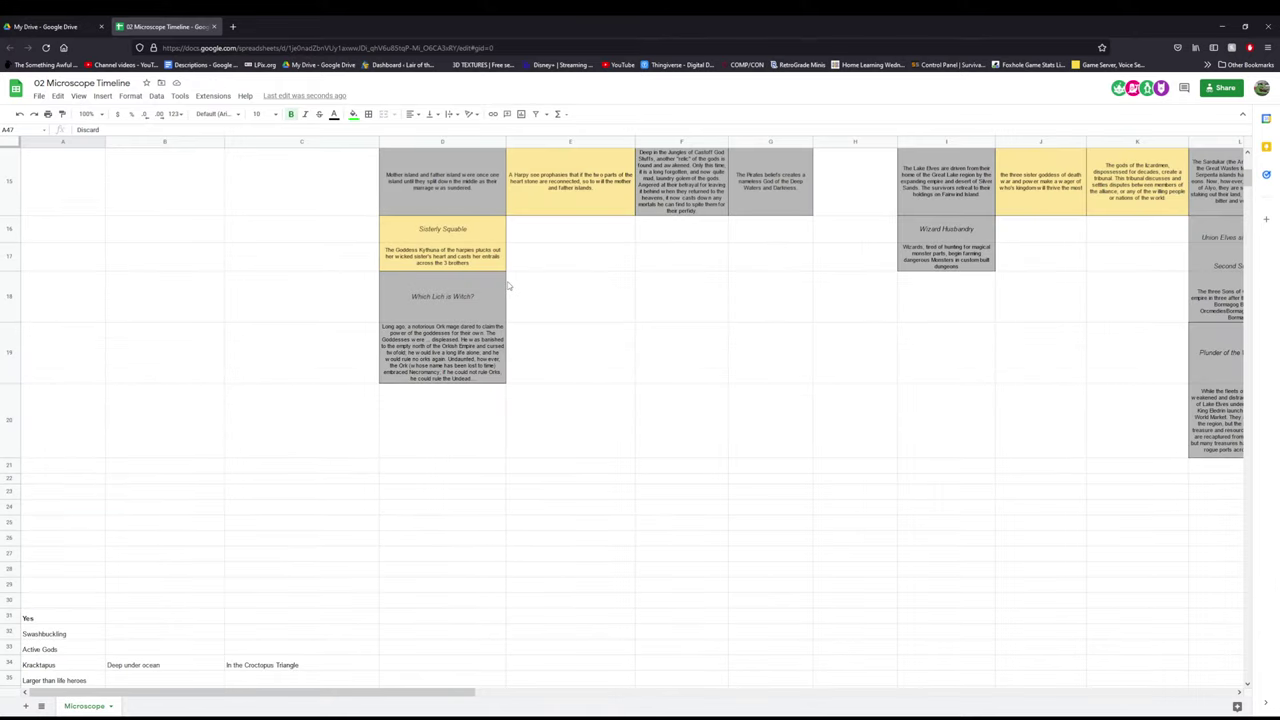
pyautogui.scroll(5, 507, 286)
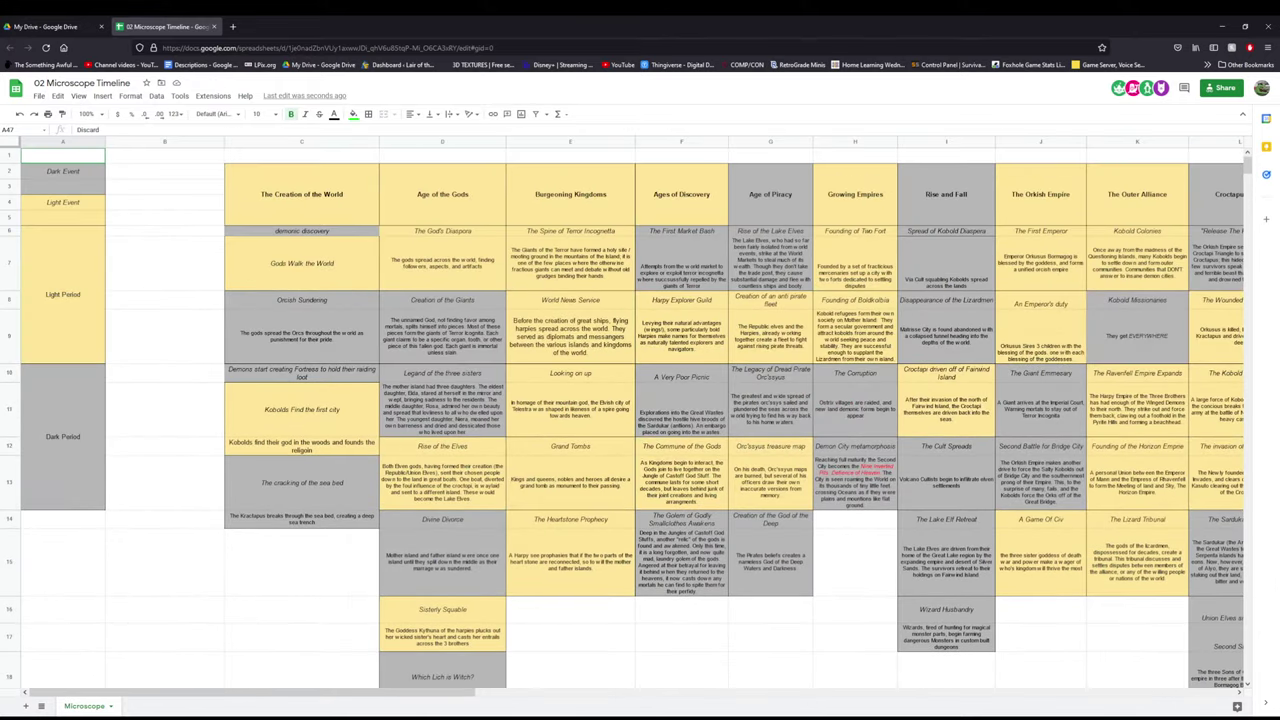
pyautogui.scroll(-10, 458, 287)
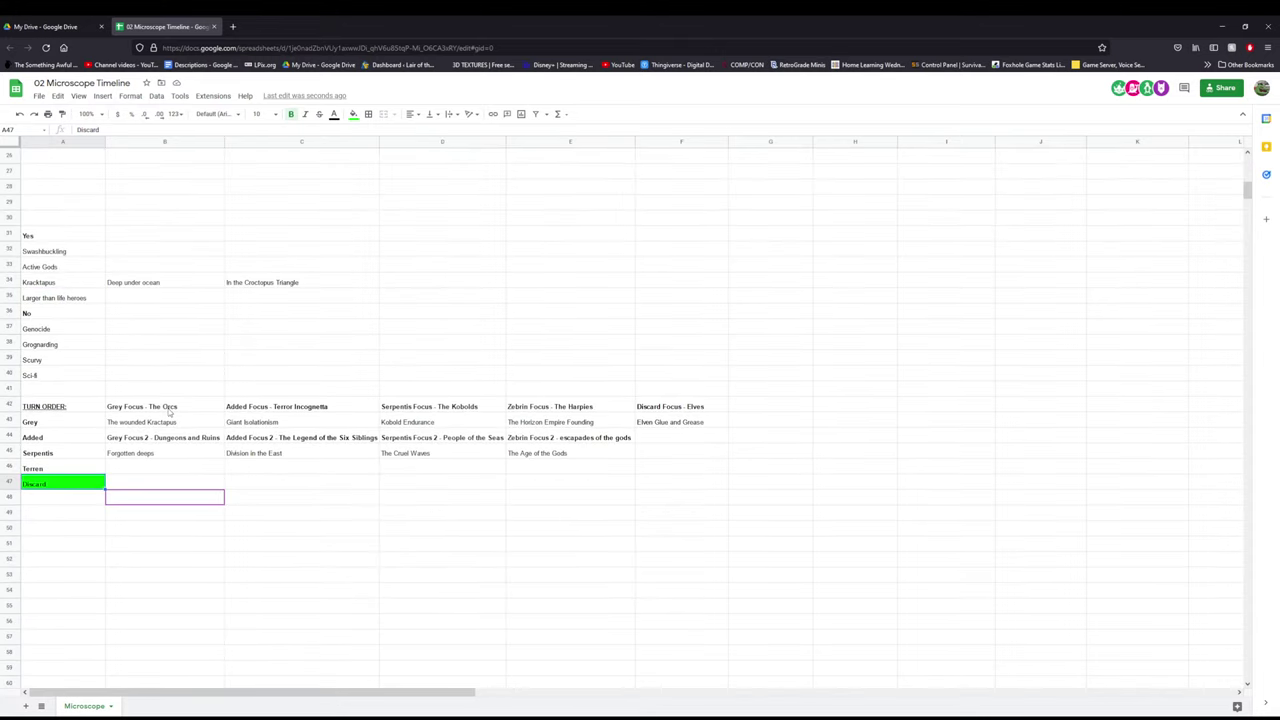
pyautogui.scroll(10, 168, 407)
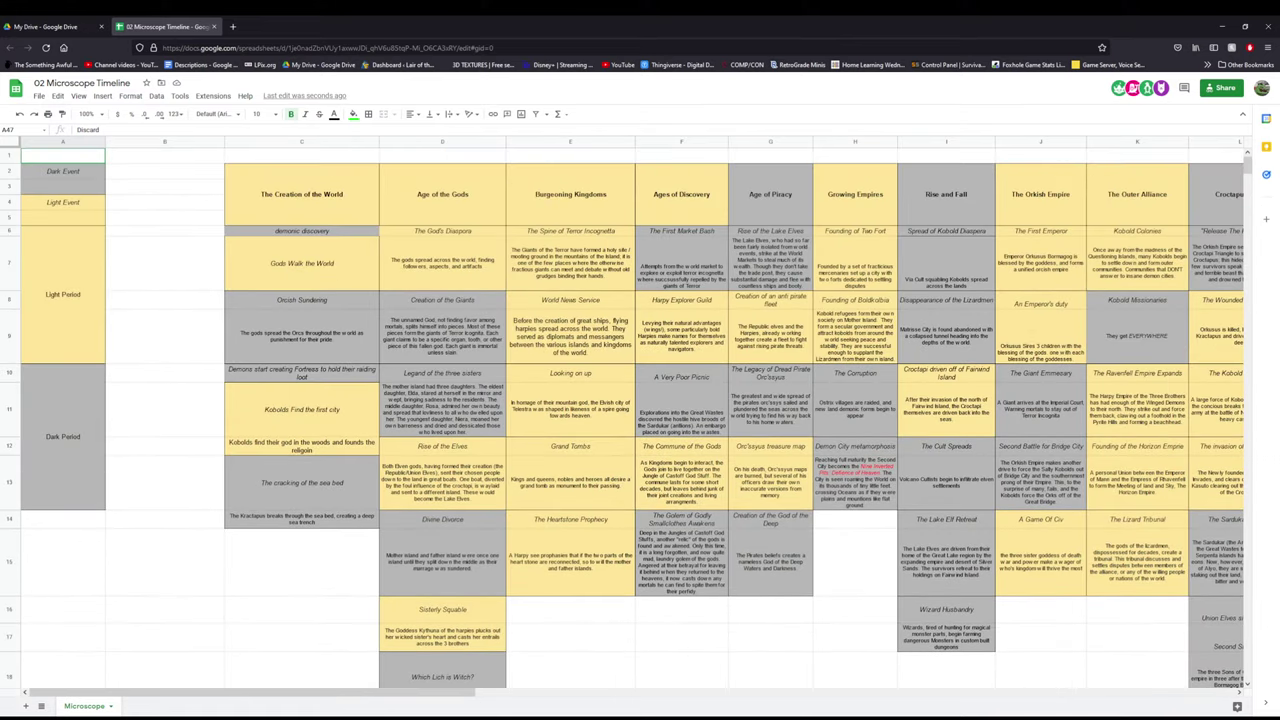
pyautogui.scroll(-10, 561, 427)
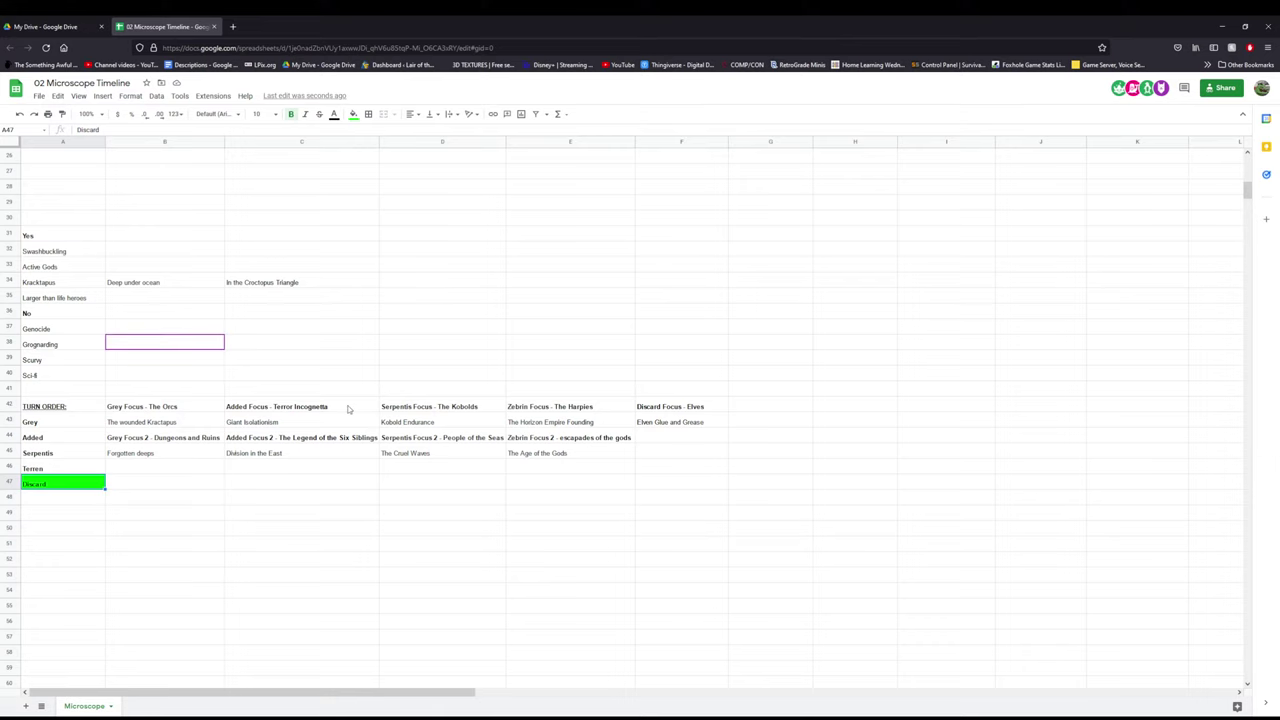
pyautogui.scroll(8, 440, 298)
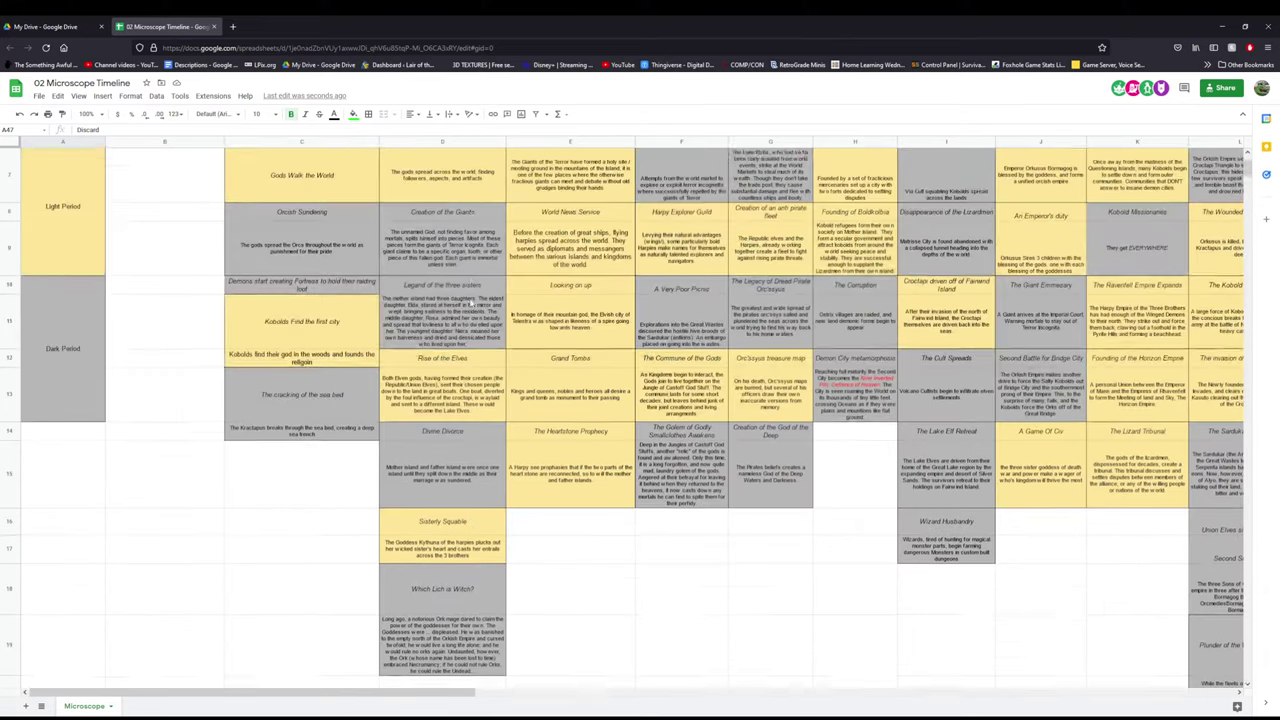
pyautogui.scroll(-3, 471, 300)
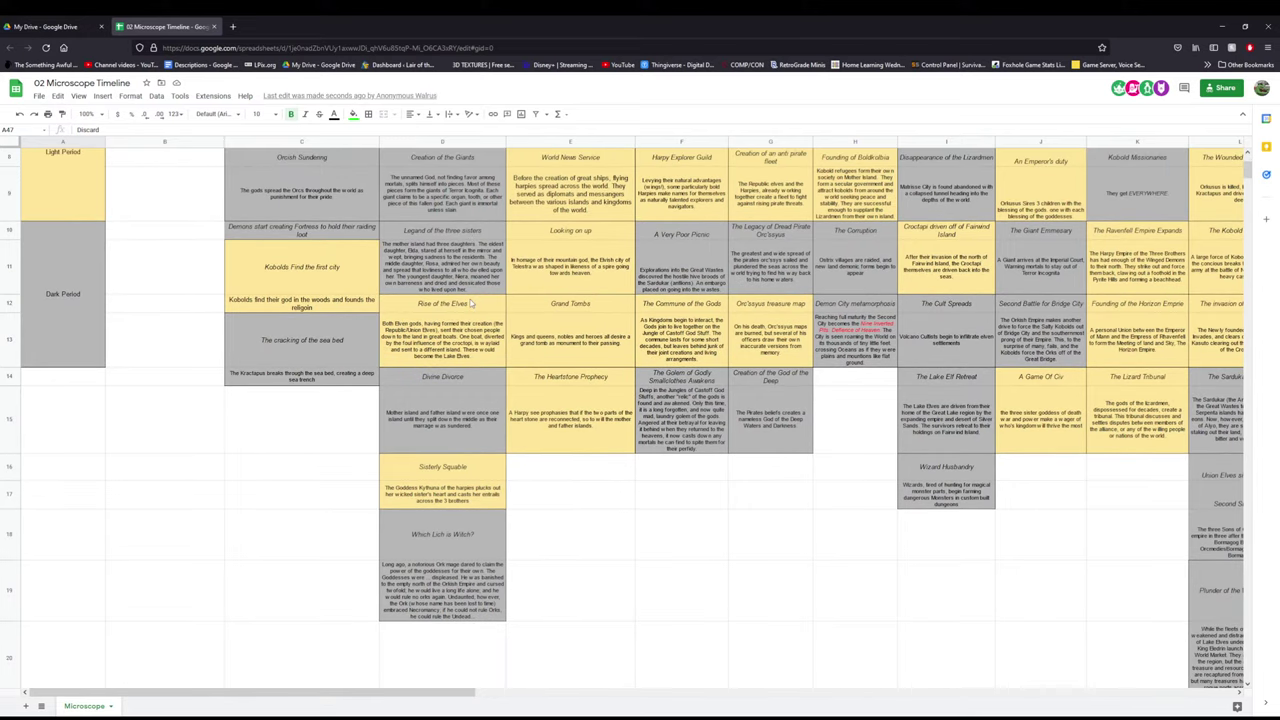
pyautogui.scroll(-3, 471, 303)
pyautogui.scroll(-3, 471, 302)
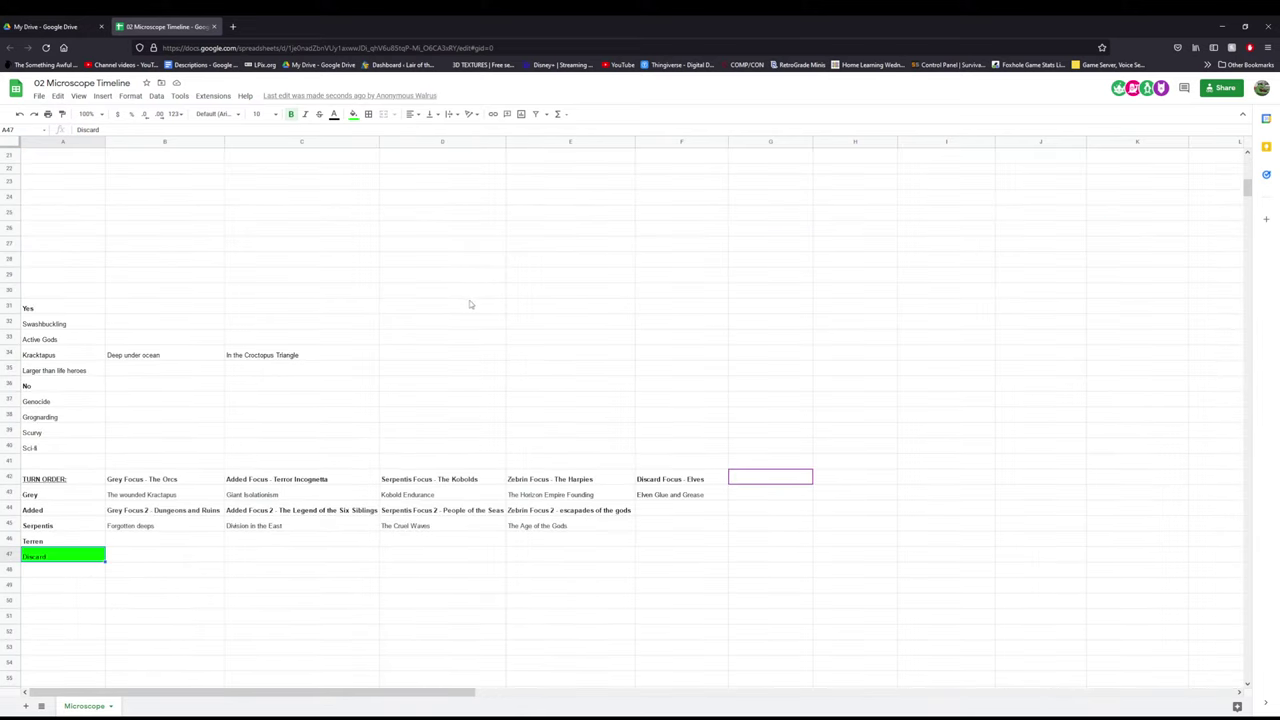
pyautogui.scroll(3, 472, 304)
pyautogui.click(473, 305)
pyautogui.click(571, 325)
pyautogui.scroll(5, 568, 324)
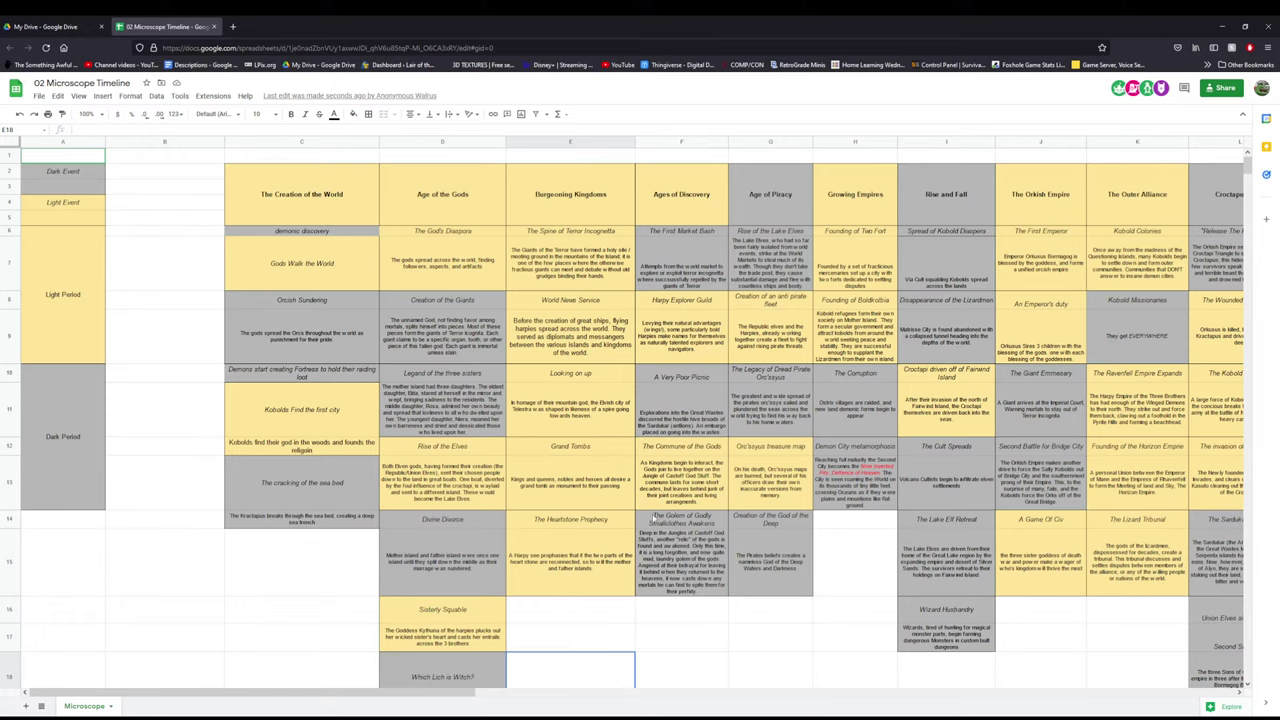
pyautogui.scroll(-1, 625, 566)
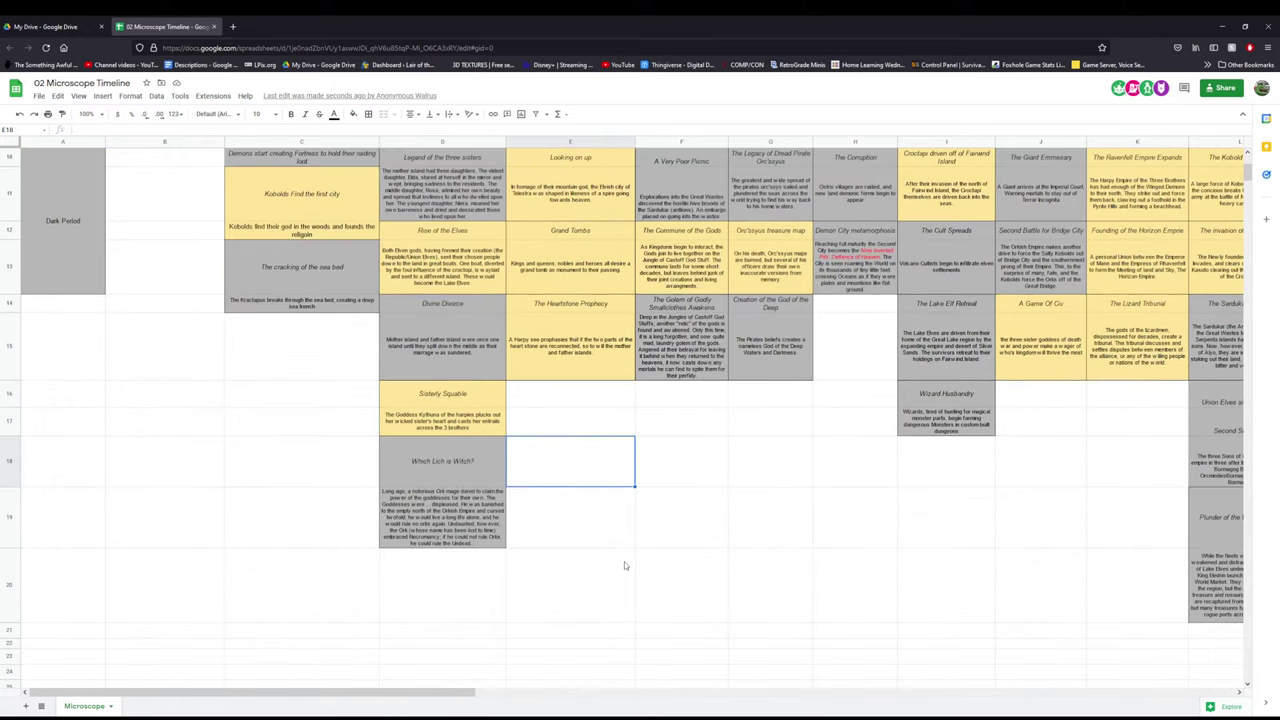
pyautogui.scroll(-1, 624, 561)
# - Examine the timeline's periods and events from Age of the Gods through Croctapus Wars to the World Market Adventurers Guild column
pyautogui.moveTo(432, 688); pyautogui.dragTo(528, 660)
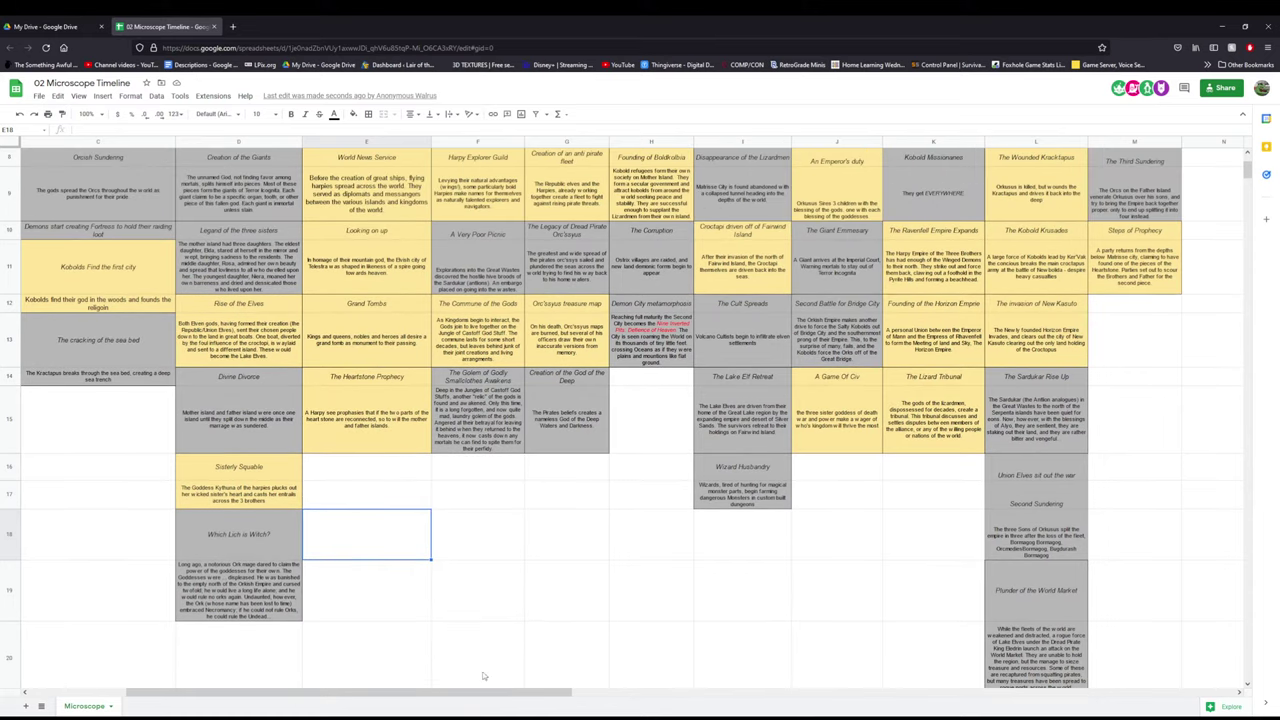
pyautogui.moveTo(481, 690); pyautogui.dragTo(463, 697)
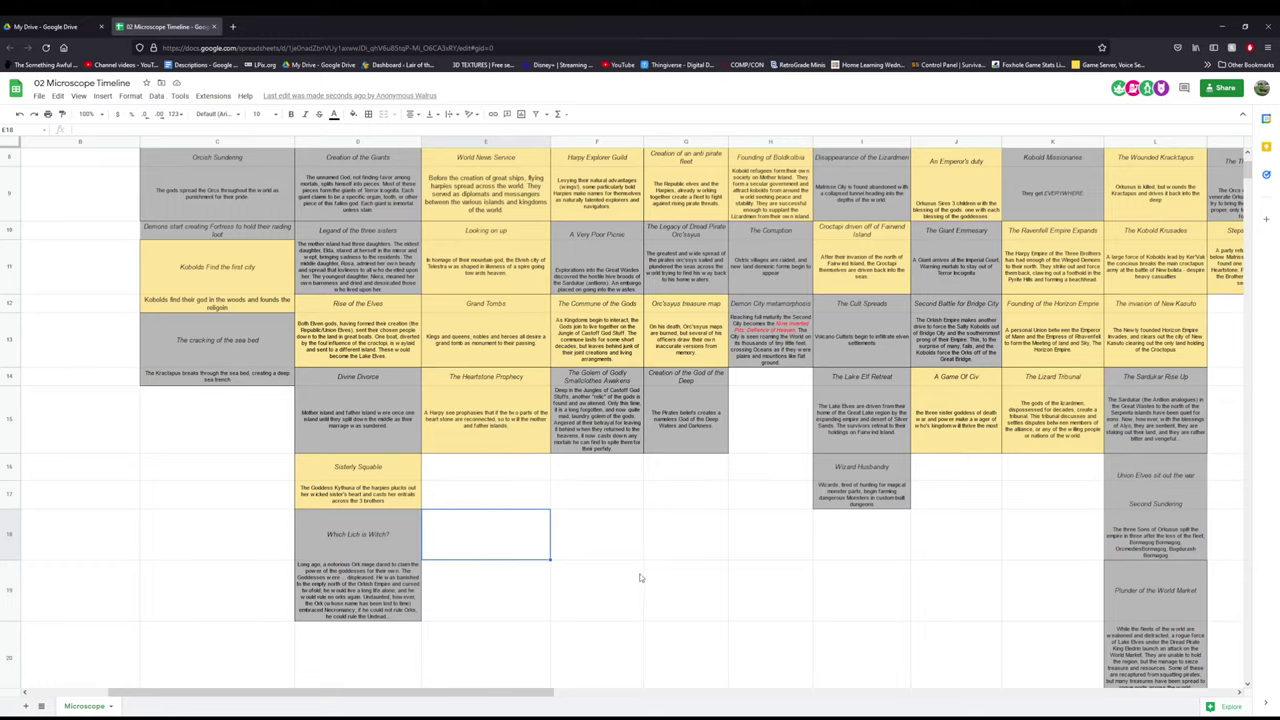
pyautogui.scroll(-8, 634, 571)
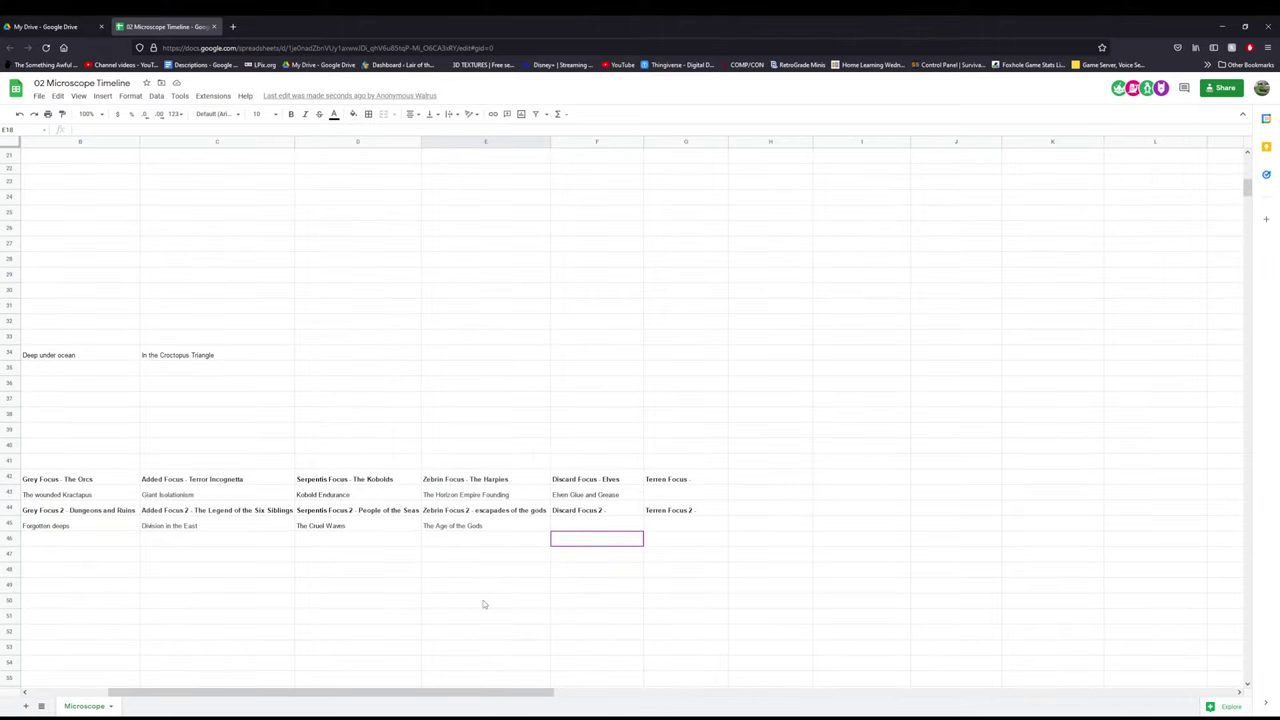
pyautogui.scroll(5, 483, 604)
pyautogui.scroll(2, 481, 604)
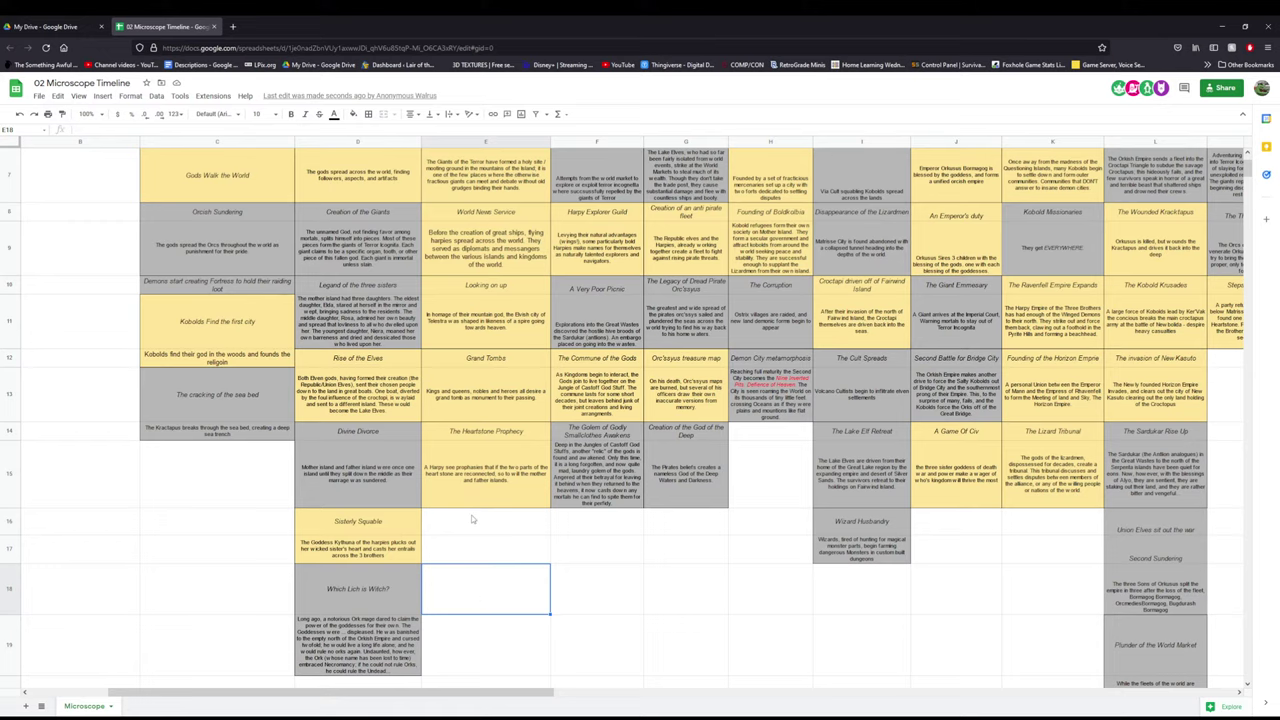
pyautogui.scroll(2, 472, 519)
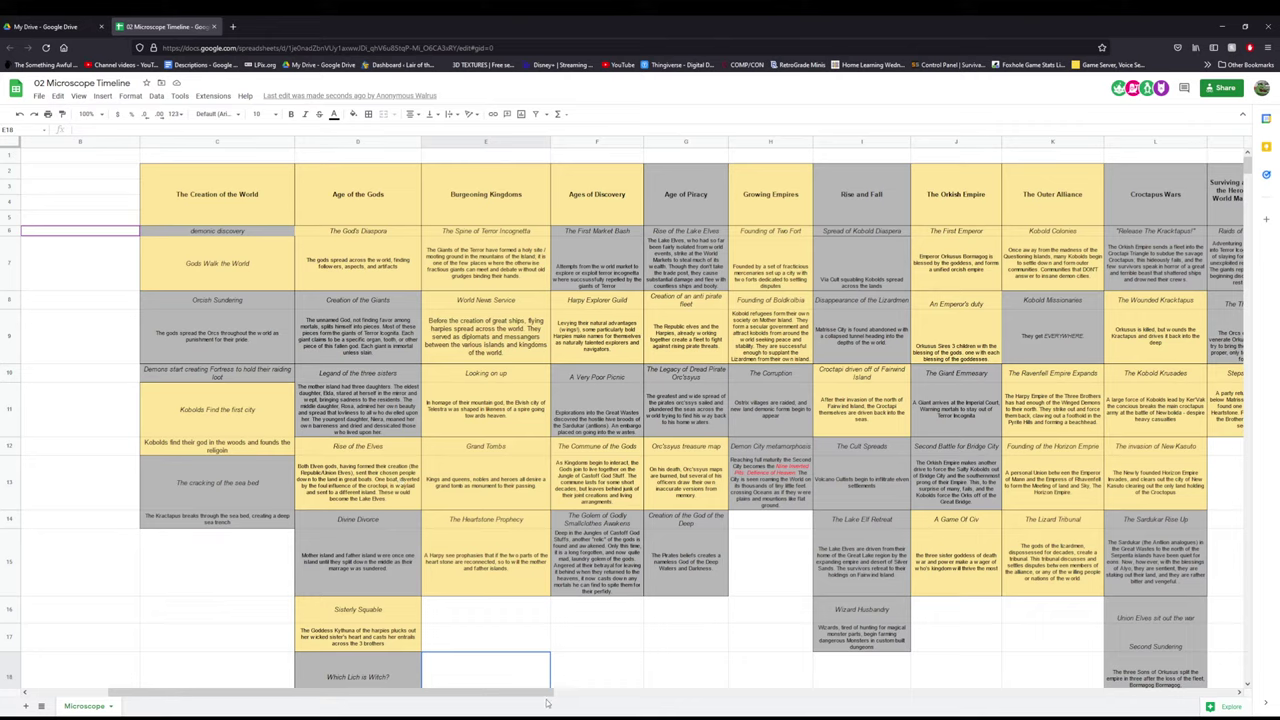
pyautogui.moveTo(540, 693); pyautogui.dragTo(655, 692)
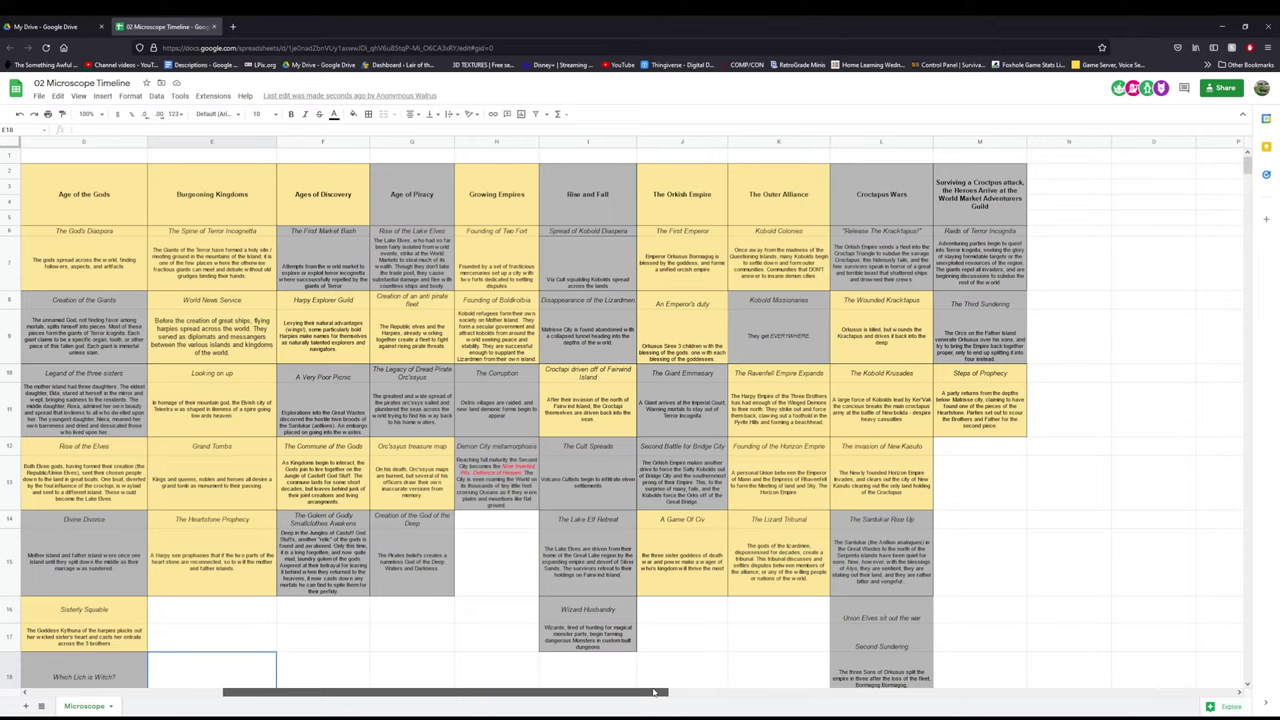
pyautogui.moveTo(655, 692); pyautogui.dragTo(626, 688)
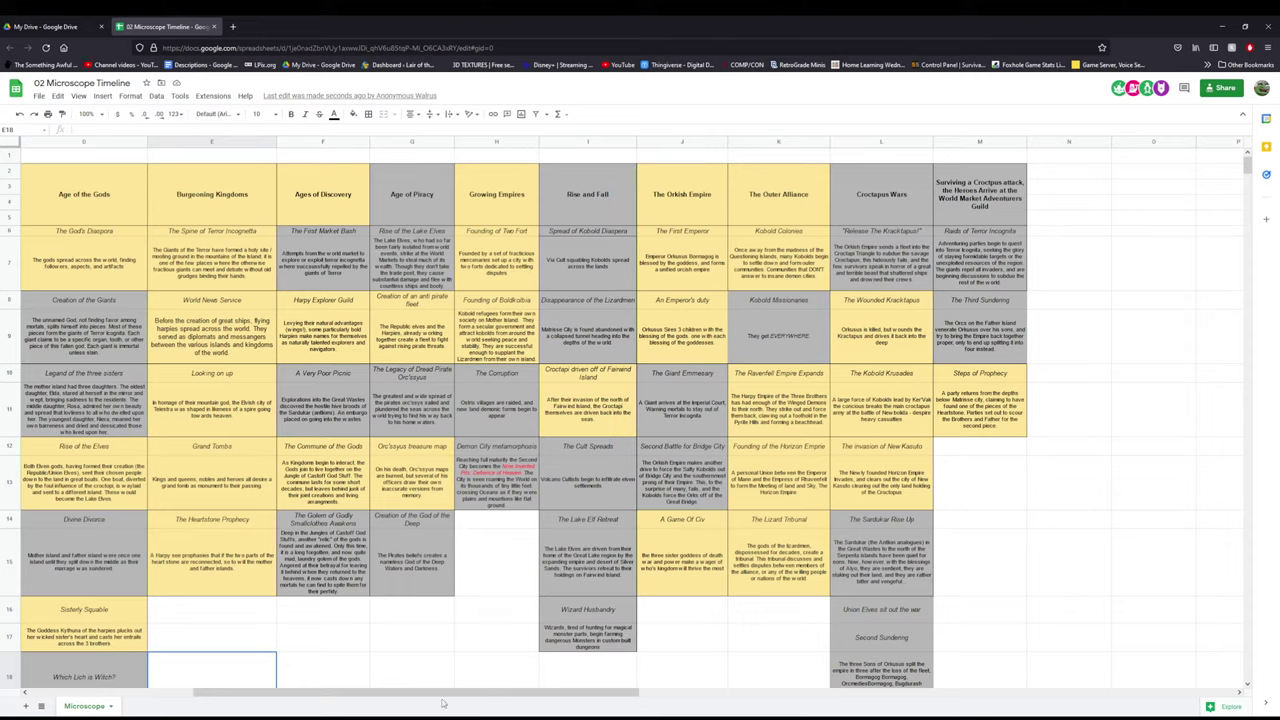
pyautogui.moveTo(446, 692); pyautogui.dragTo(505, 688)
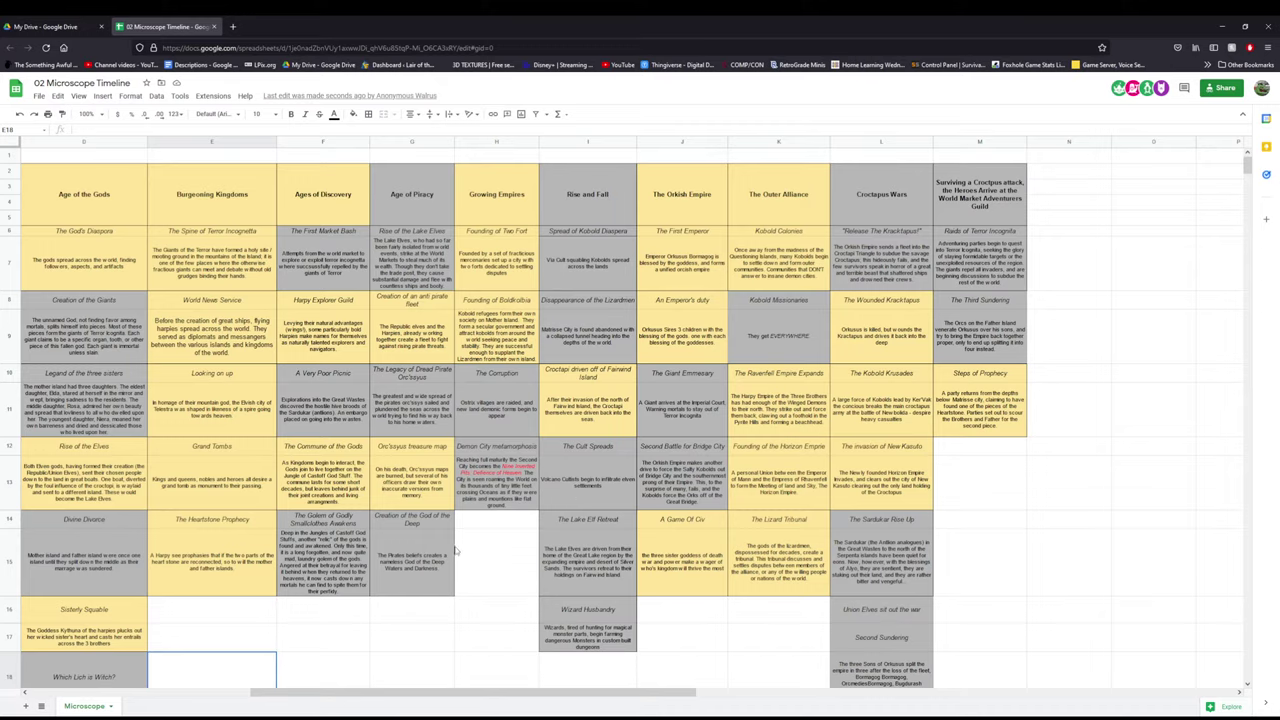
pyautogui.scroll(-1, 460, 600)
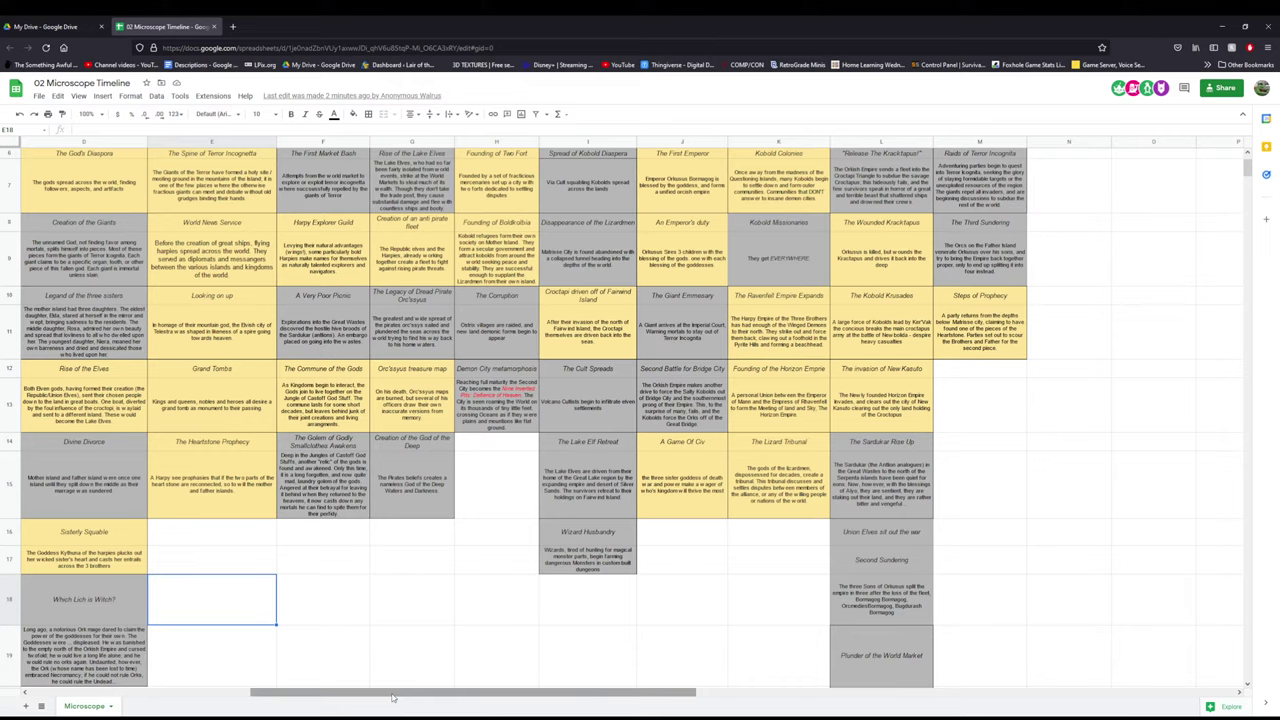
pyautogui.moveTo(388, 694); pyautogui.dragTo(262, 692)
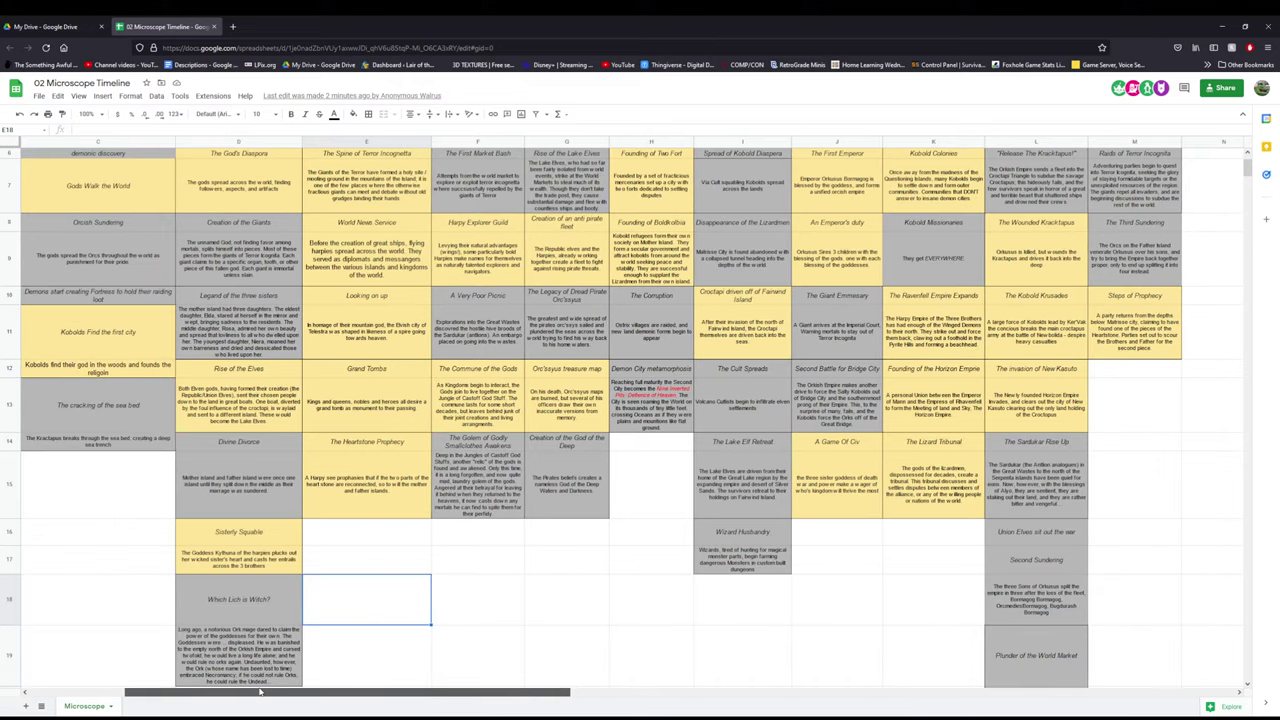
pyautogui.scroll(2, 309, 497)
pyautogui.scroll(-10, 309, 497)
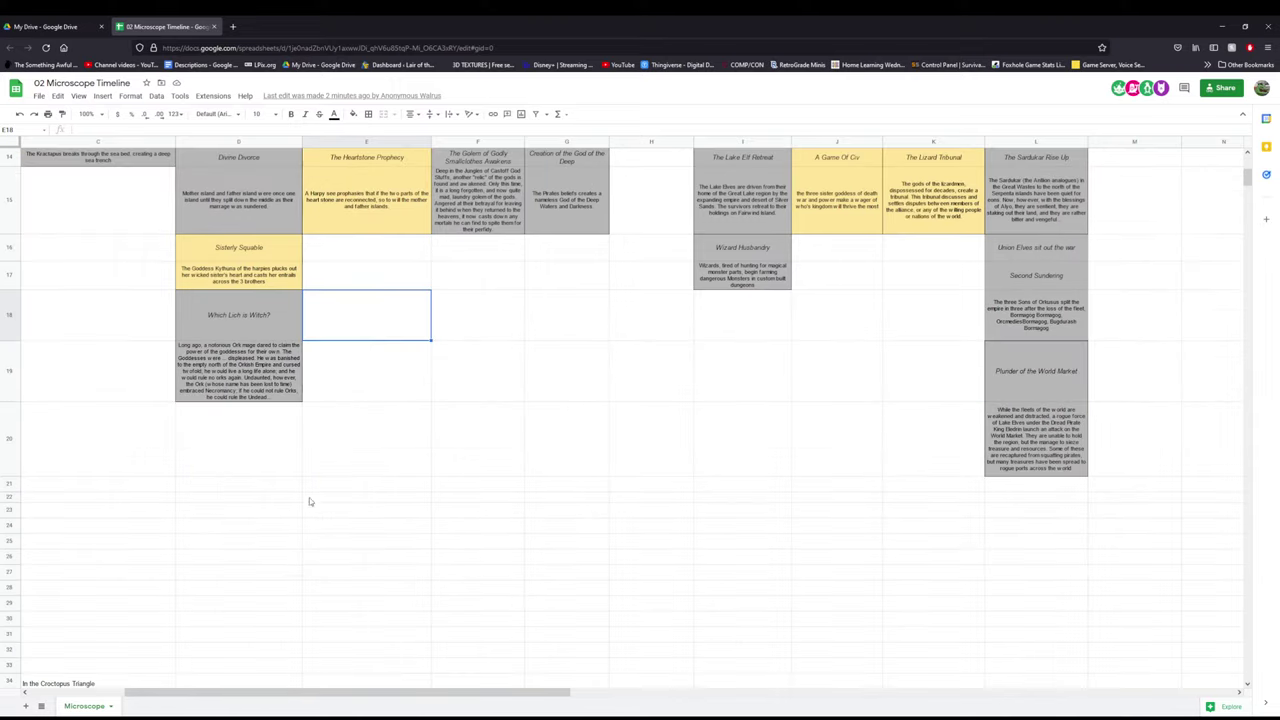
# - Enter "The Grand Alliance" in cell G43, beneath the new player's first focus heading
pyautogui.moveTo(276, 700); pyautogui.dragTo(180, 693)
pyautogui.click(167, 386)
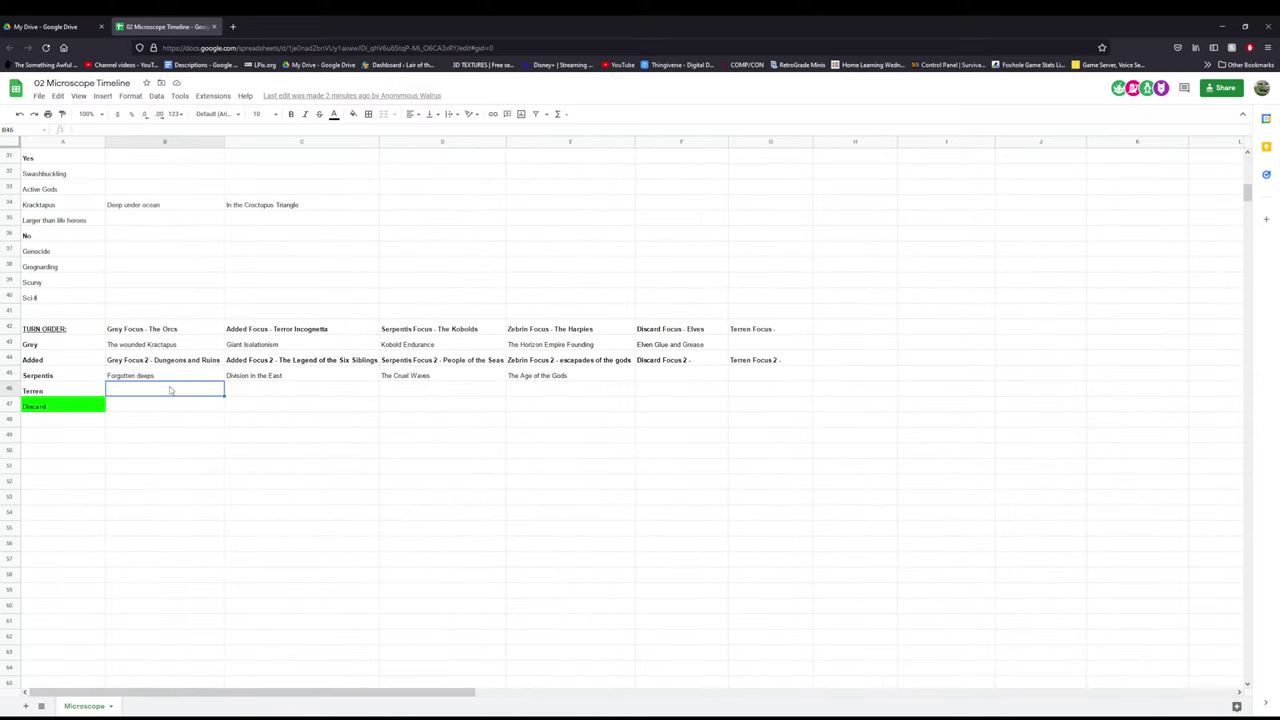
pyautogui.scroll(2, 177, 400)
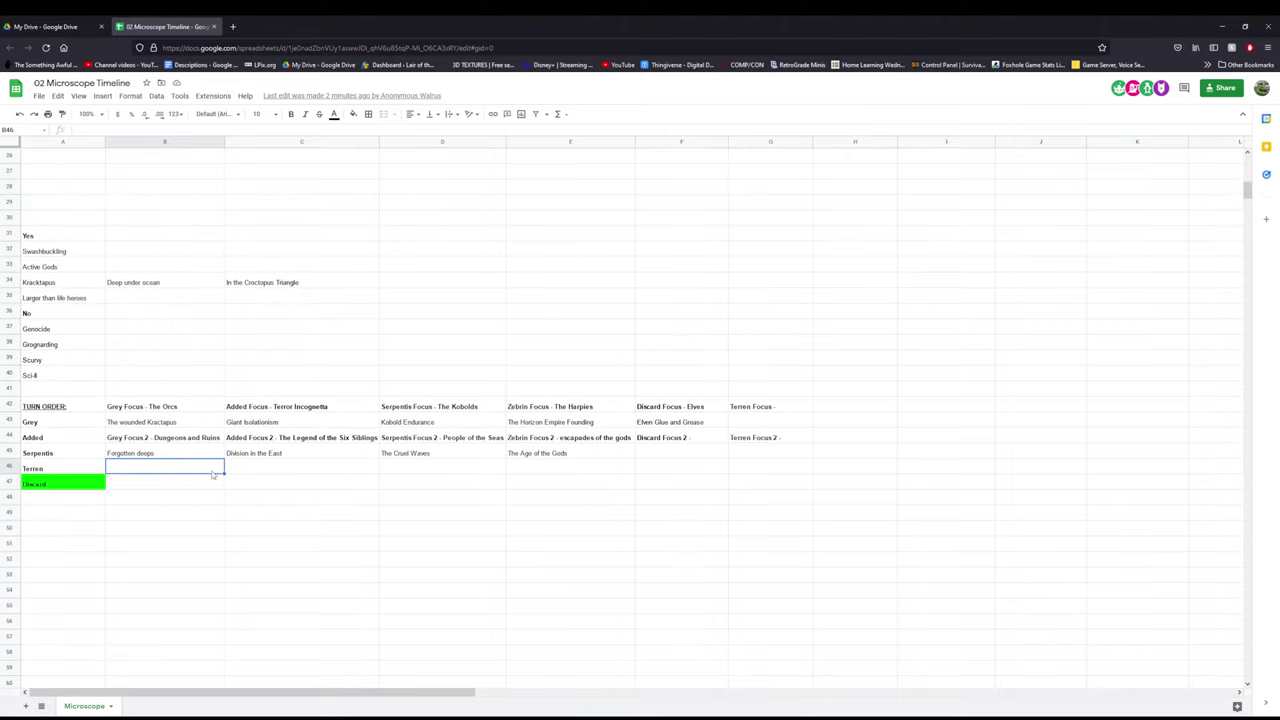
pyautogui.click(740, 427)
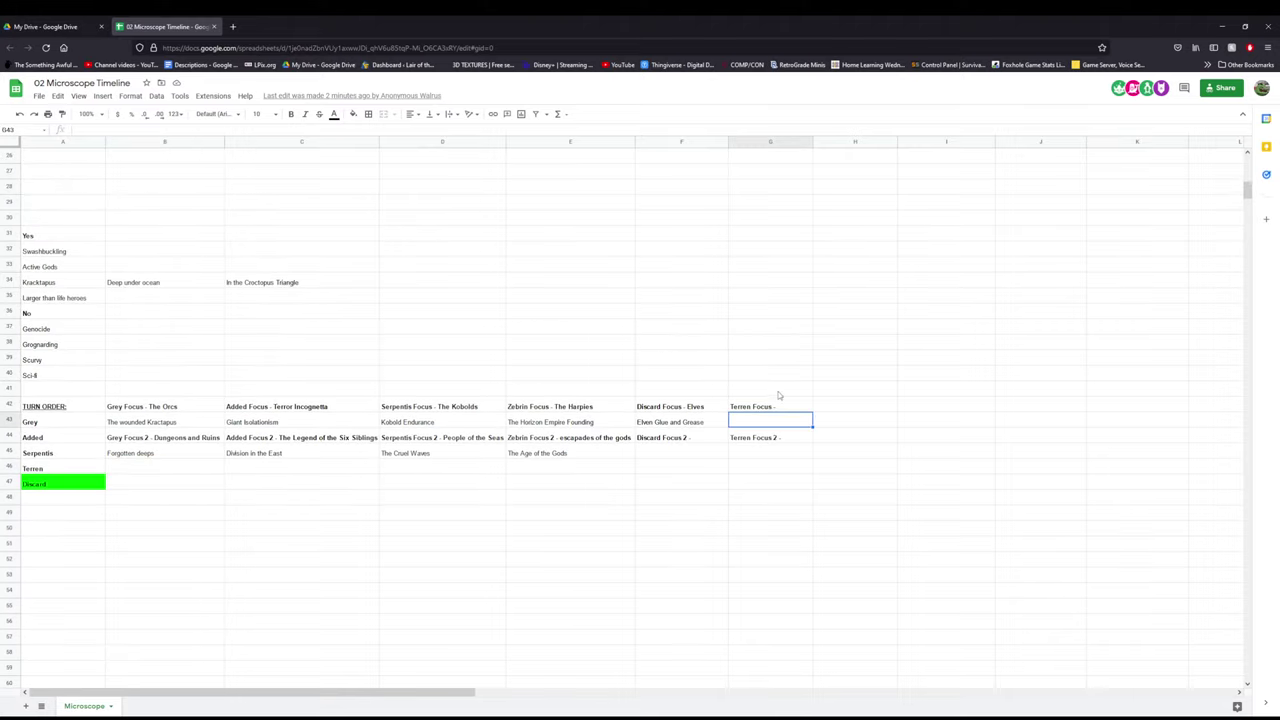
pyautogui.scroll(3, 780, 400)
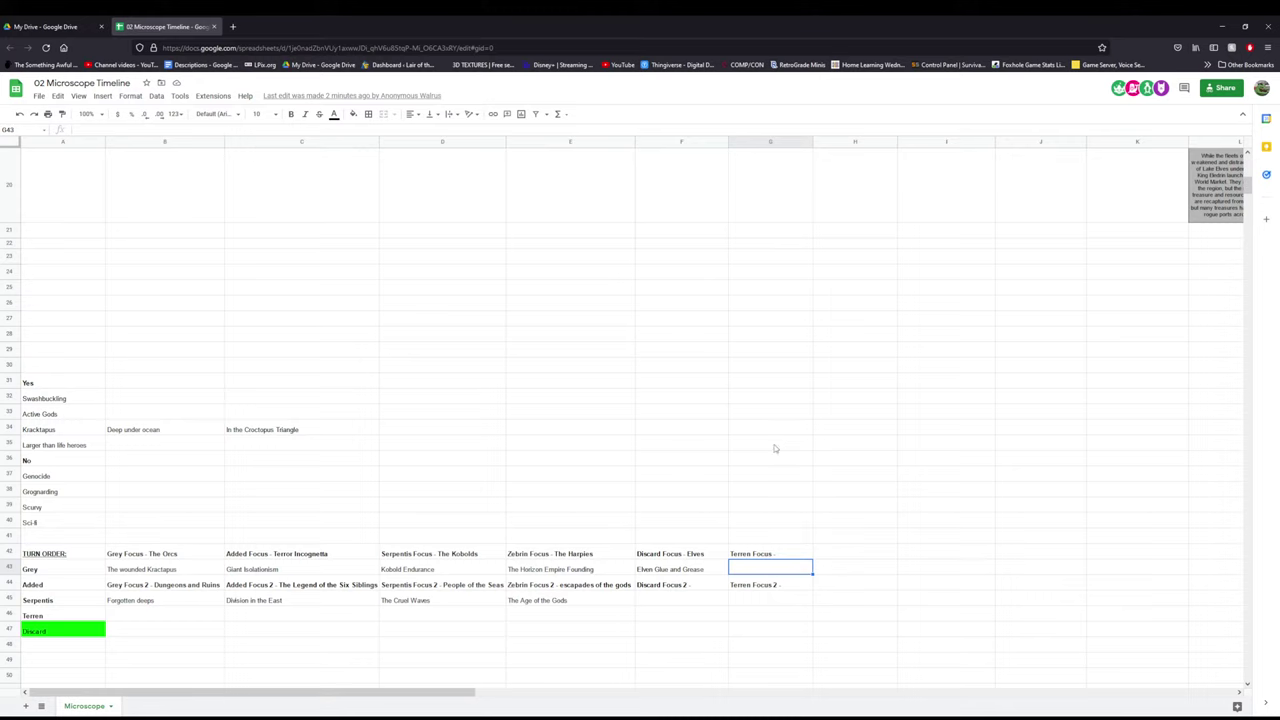
pyautogui.scroll(5, 774, 441)
pyautogui.scroll(-8, 774, 441)
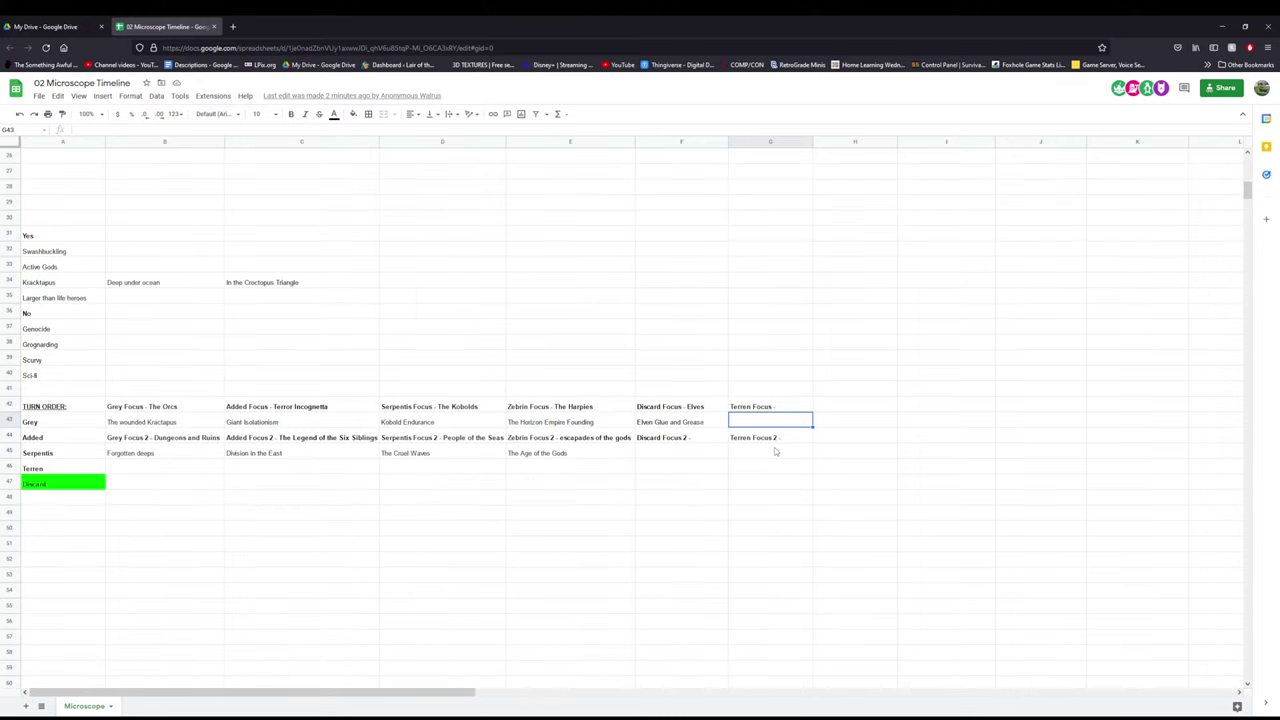
pyautogui.scroll(2, 775, 451)
pyautogui.write('Th')
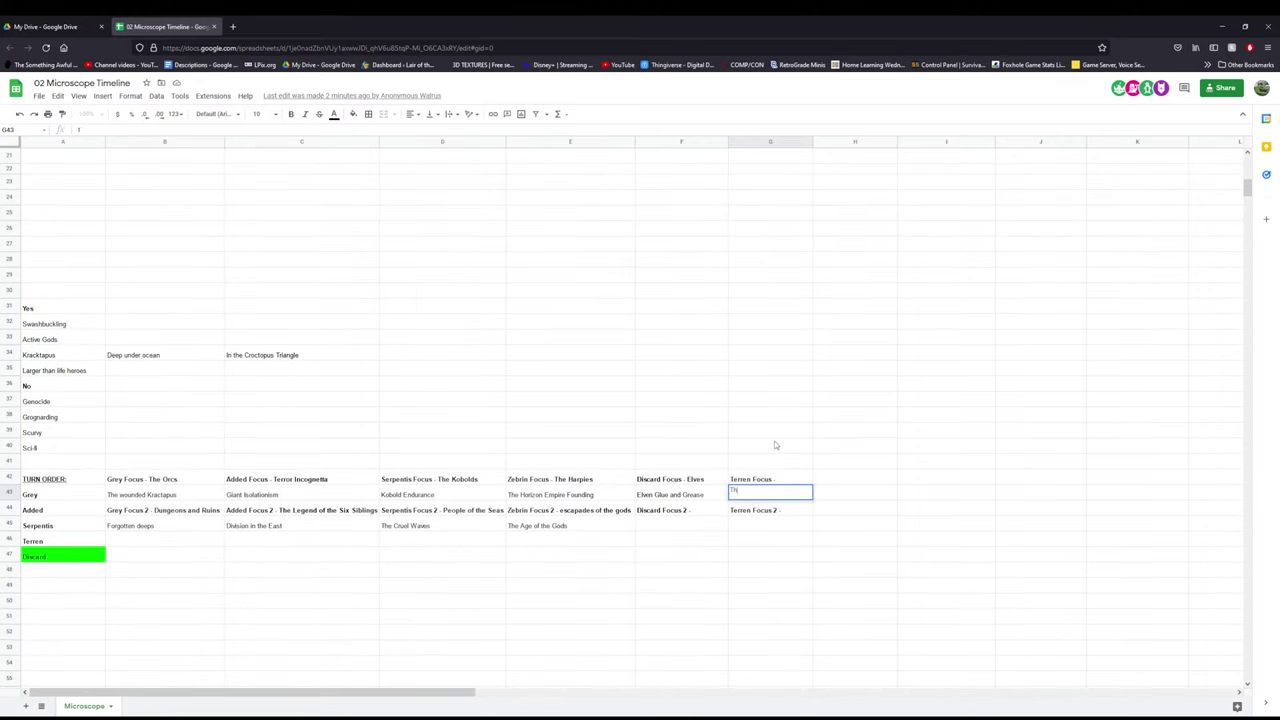
pyautogui.write('e Grand Alliance')
pyautogui.press('BackSpace')
pyautogui.press('BackSpace')
pyautogui.write('nce')
pyautogui.press('Return')
# - Return to the timeline and select the Harpy Explorer Guild event title under Ages of Discovery
pyautogui.scroll(5, 812, 360)
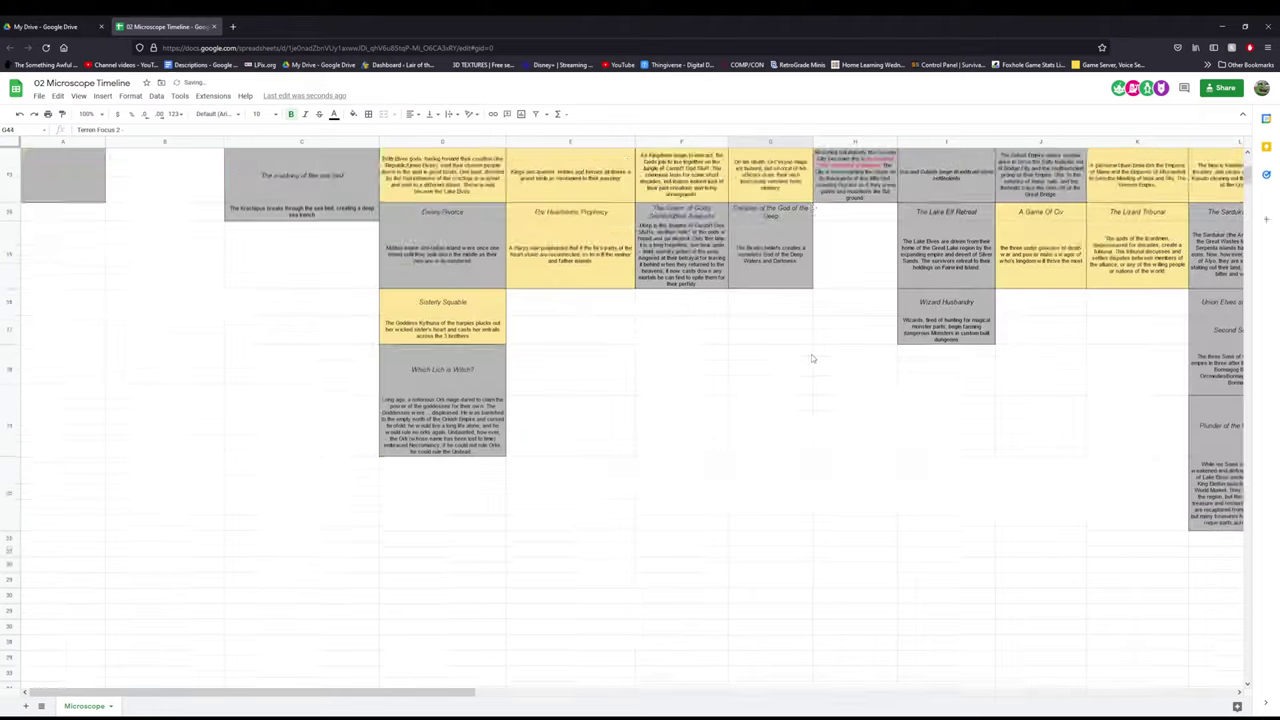
pyautogui.scroll(3, 812, 358)
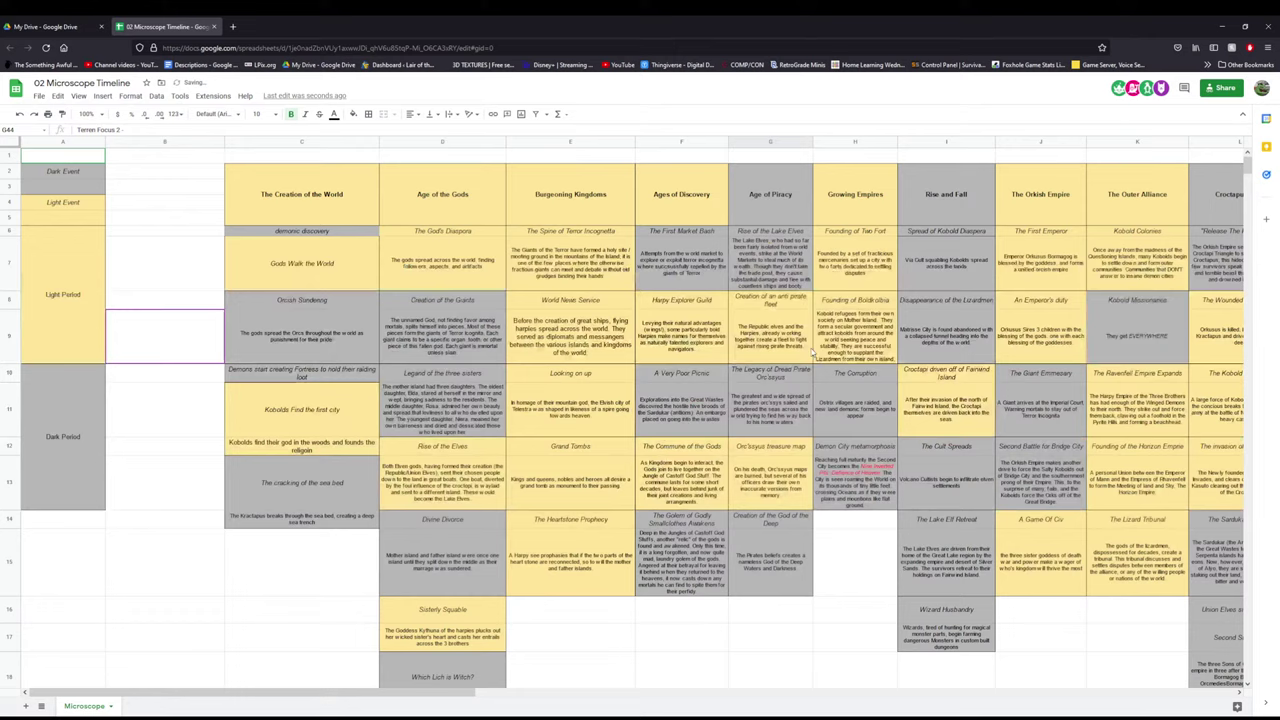
pyautogui.click(716, 304)
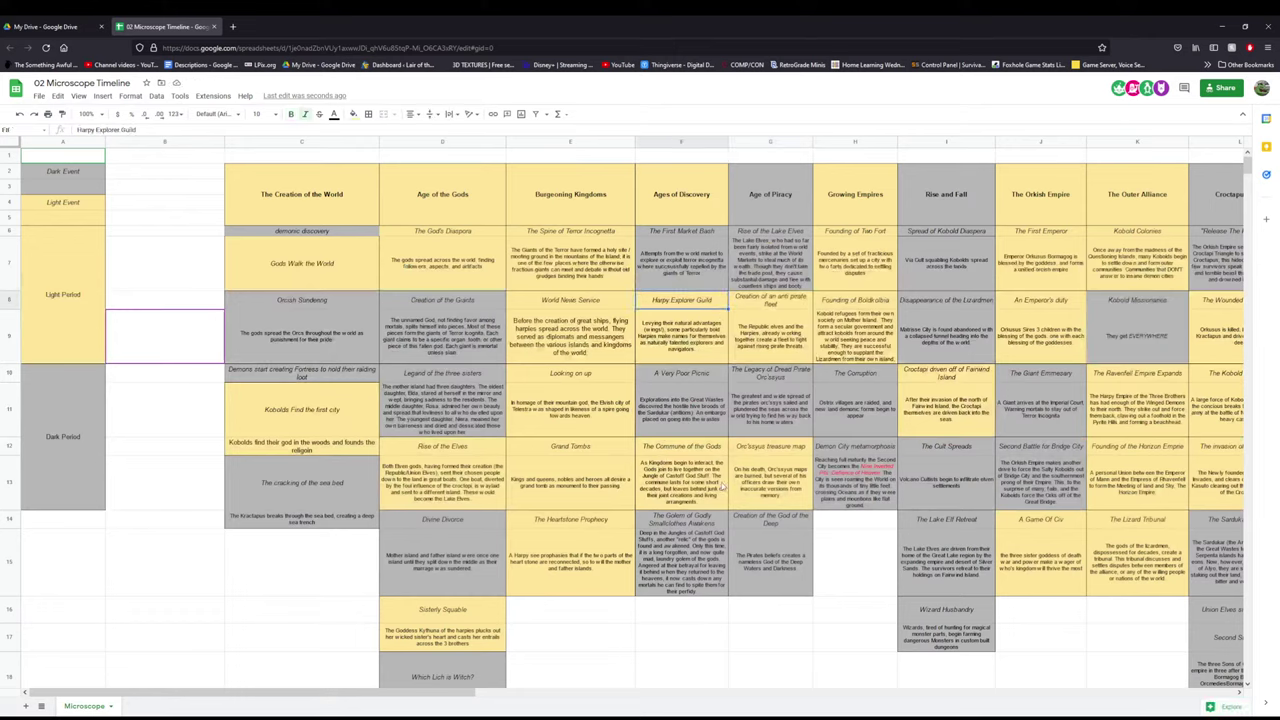
# - Clear "The Grand Alliance" from cell G43, beneath the new player's first focus heading
pyautogui.click(722, 487)
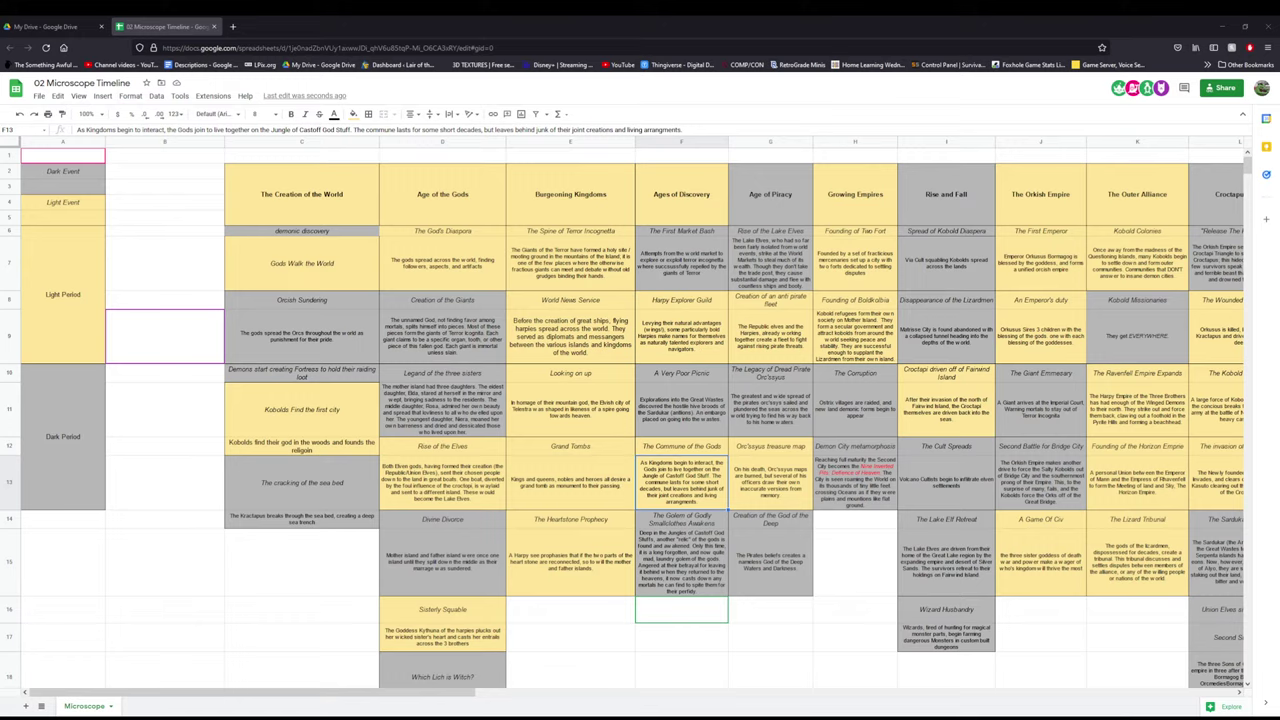
pyautogui.click(616, 452)
pyautogui.scroll(-10, 468, 615)
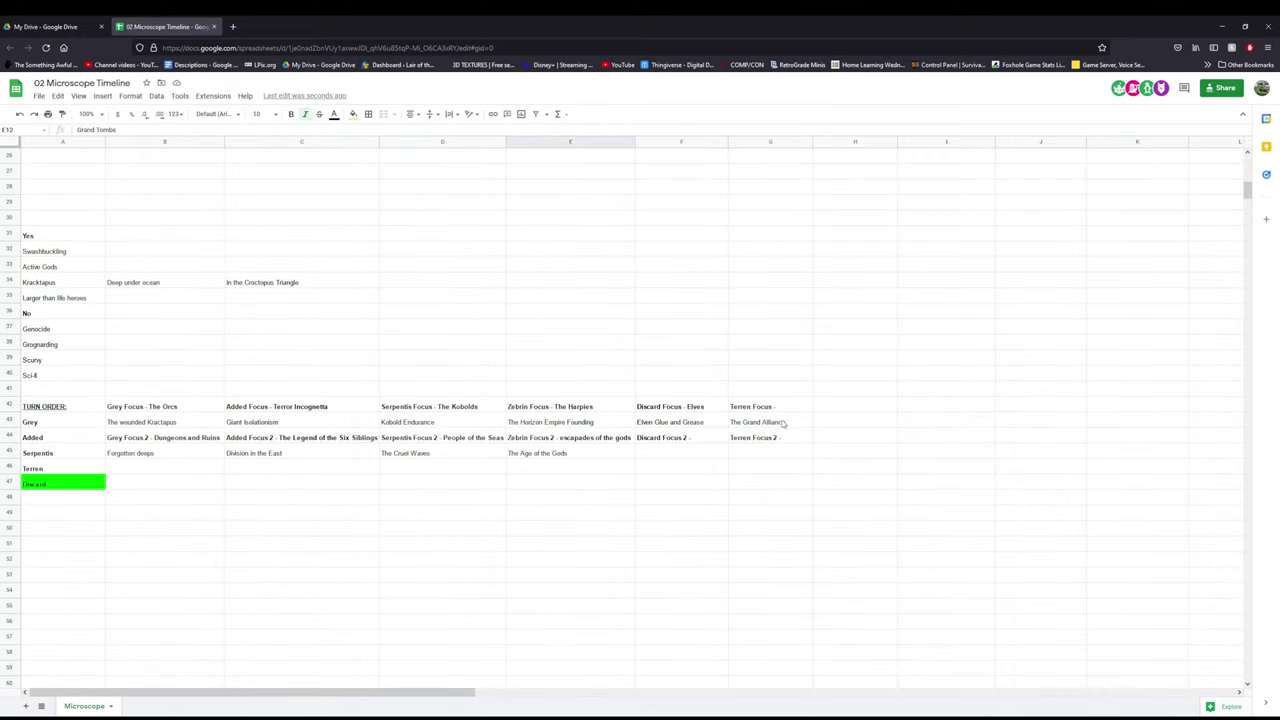
pyautogui.doubleClick(768, 421)
pyautogui.moveTo(786, 417); pyautogui.dragTo(757, 417)
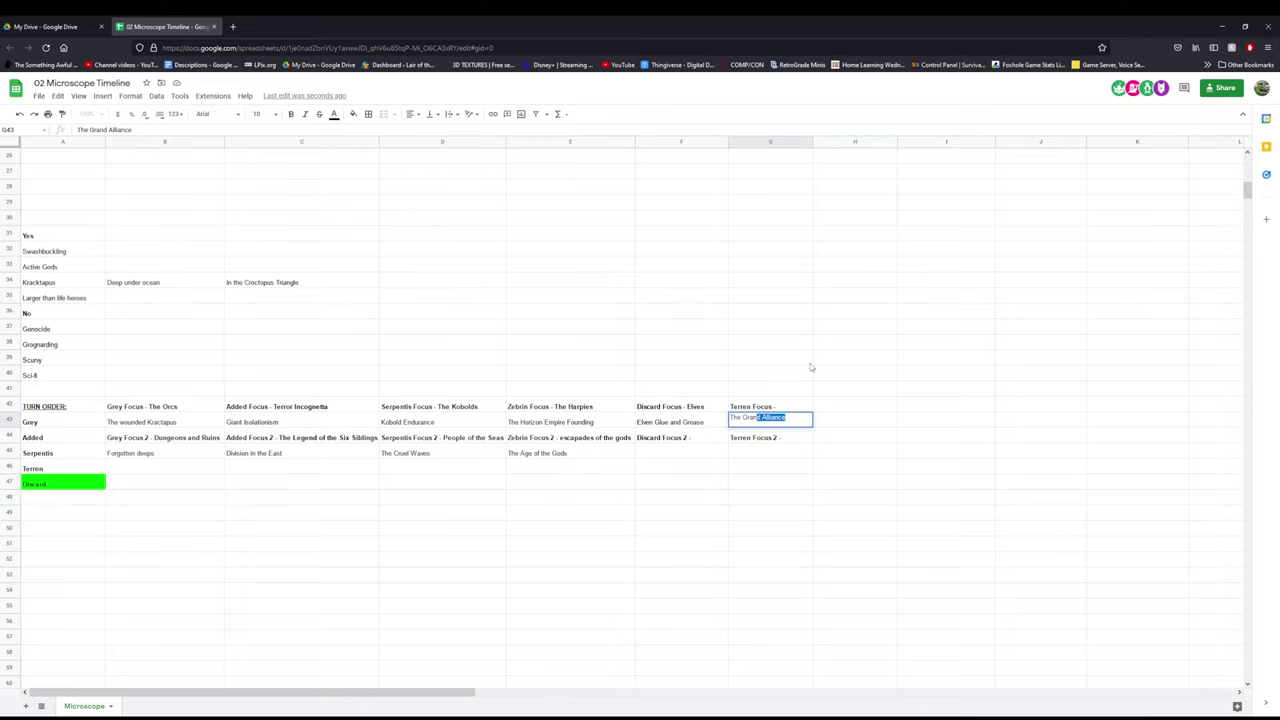
pyautogui.scroll(5, 810, 363)
pyautogui.scroll(-6, 784, 364)
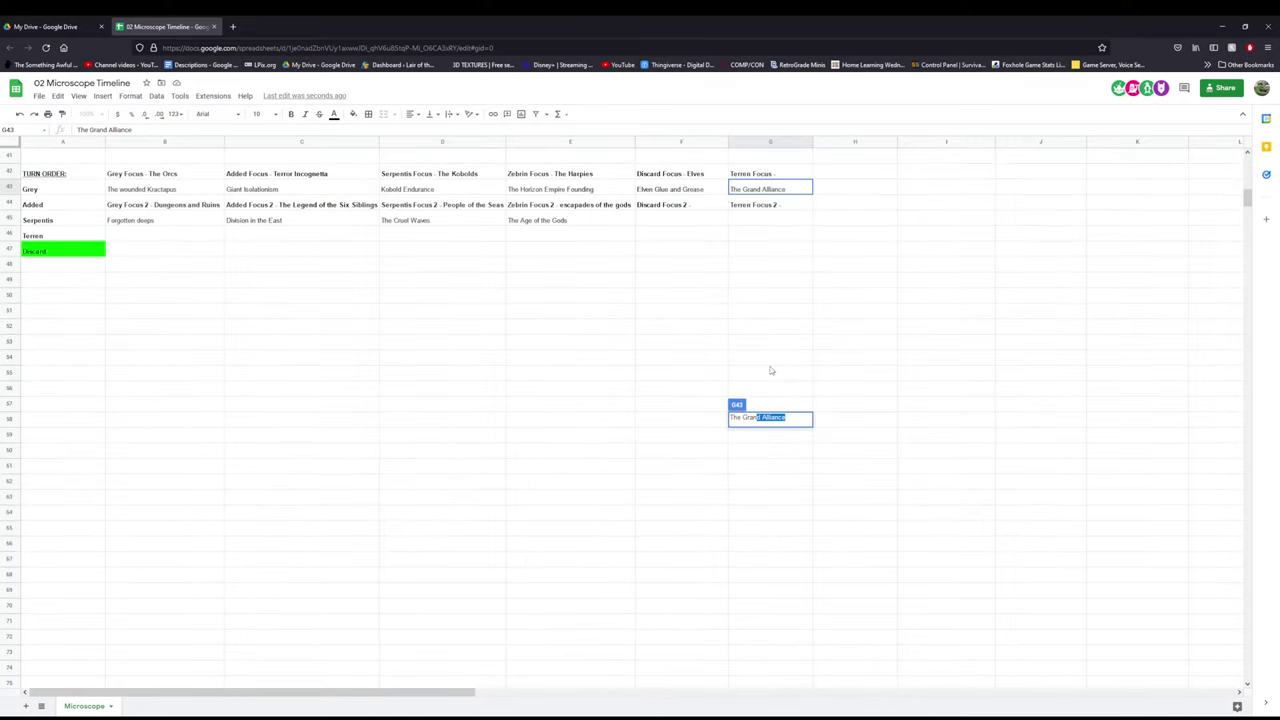
pyautogui.scroll(6, 774, 366)
pyautogui.click(780, 325)
pyautogui.doubleClick(745, 494)
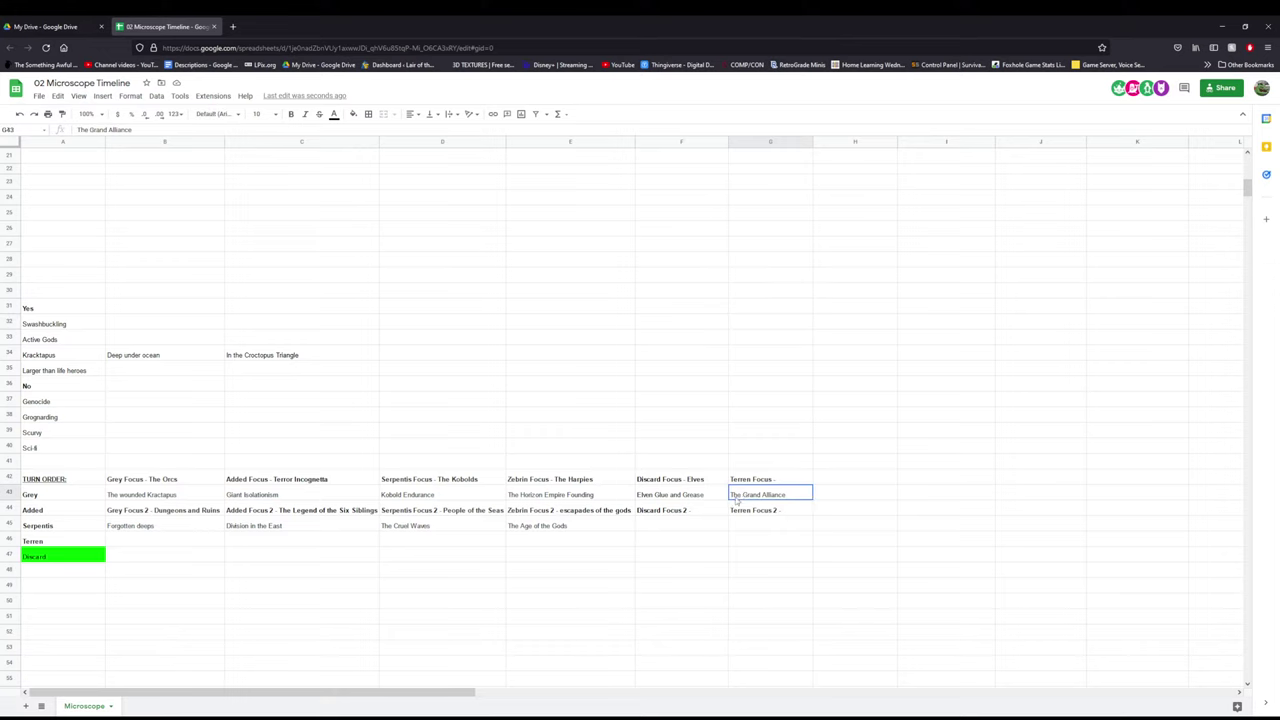
pyautogui.press('BackSpace')
# - Examine the timeline from The Creation of the World through the World Market Adventurers Guild period, including the An Emperor's duty event
pyautogui.scroll(5, 720, 370)
pyautogui.scroll(5, 720, 370)
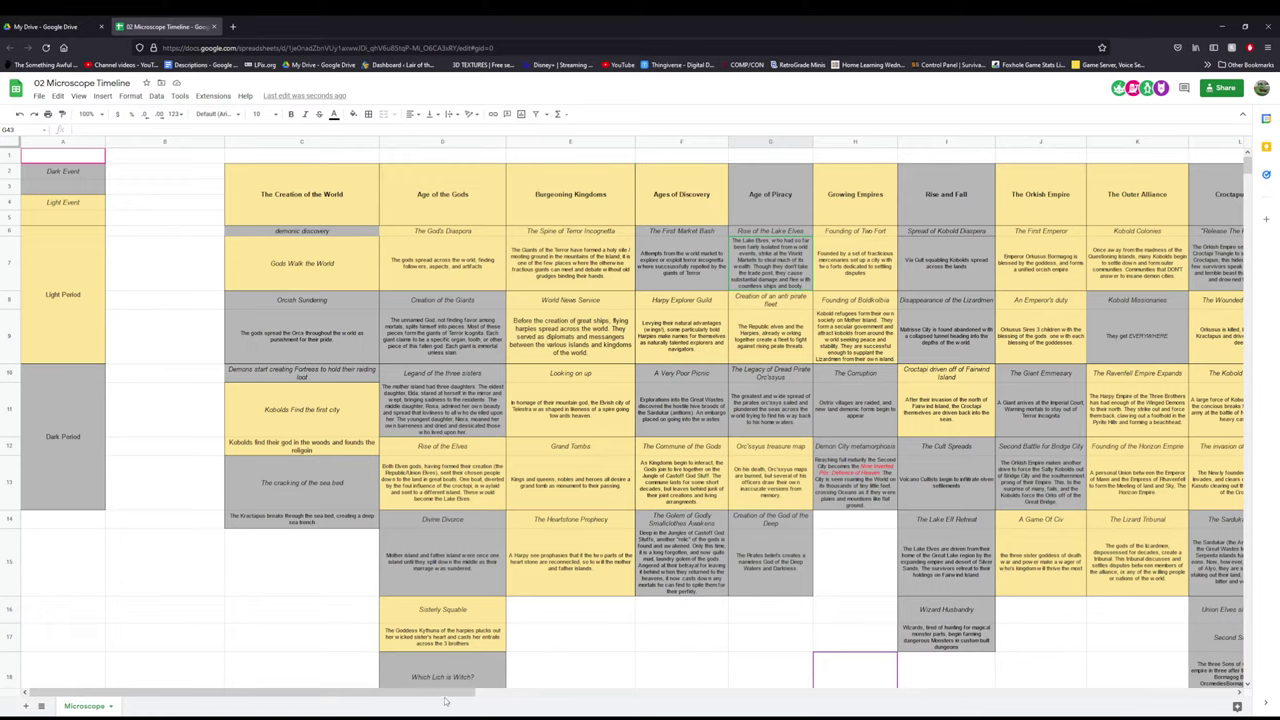
pyautogui.moveTo(446, 693); pyautogui.dragTo(612, 690)
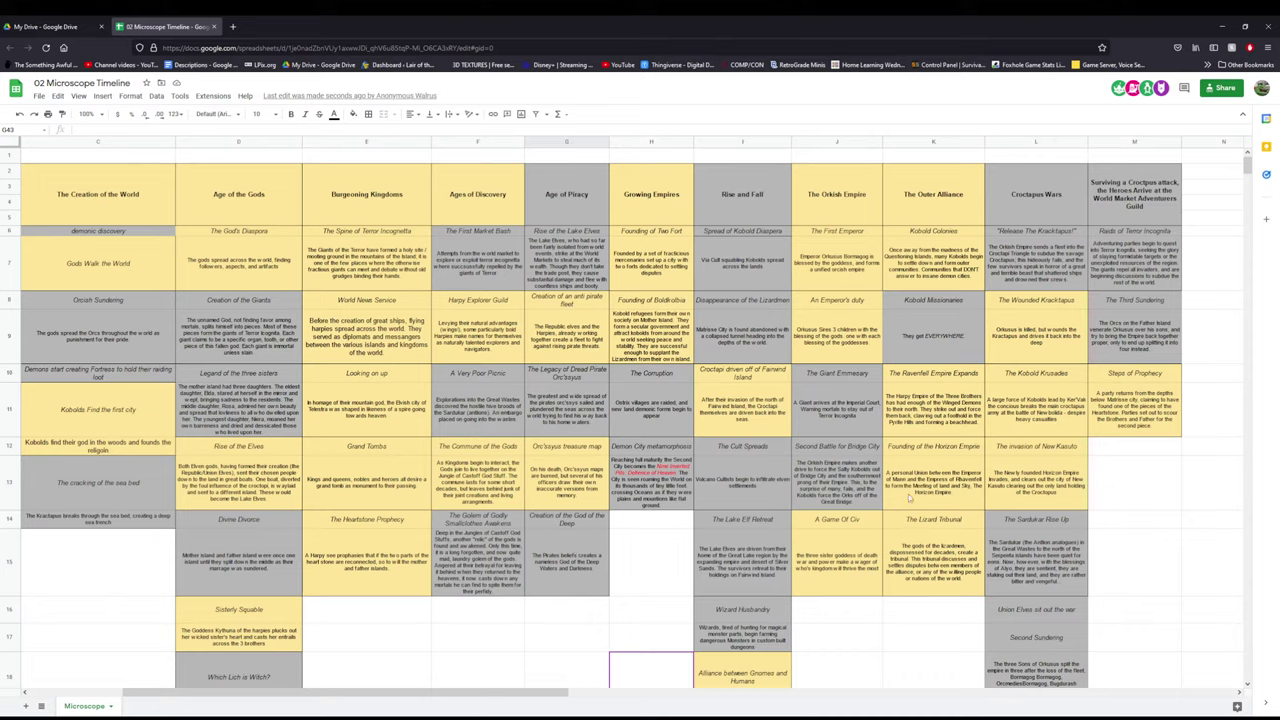
pyautogui.click(810, 632)
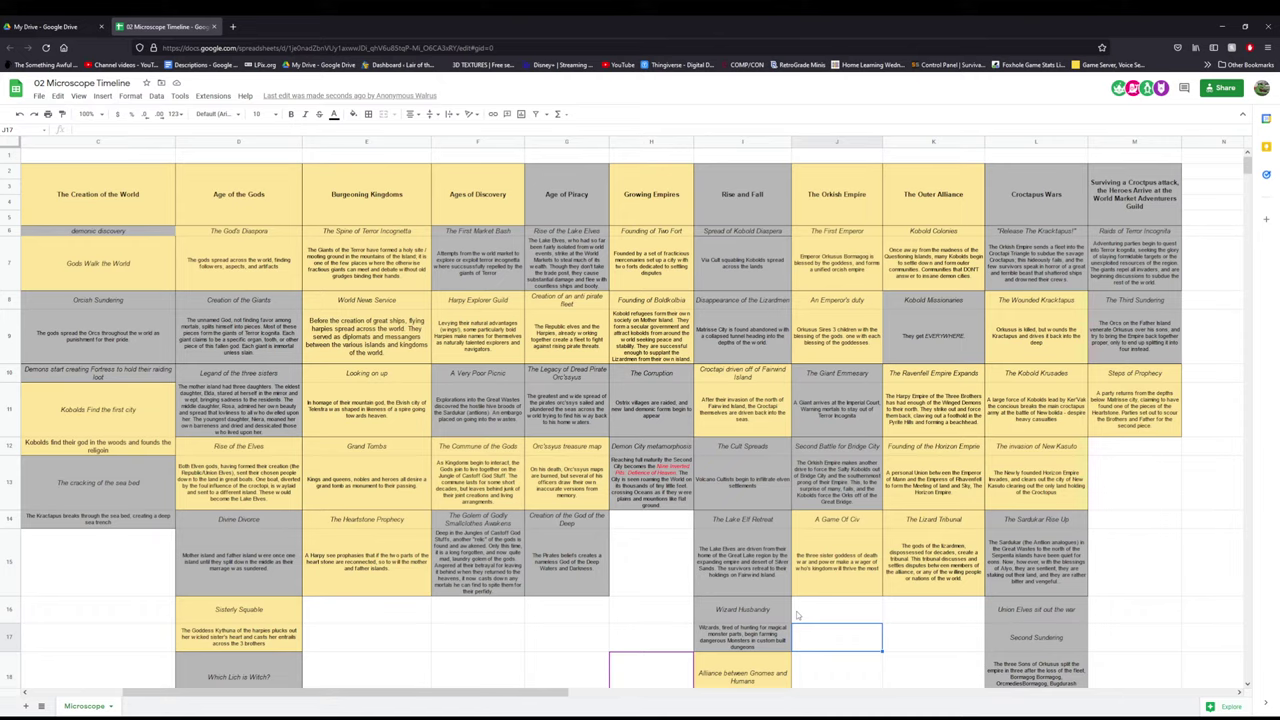
pyautogui.click(814, 350)
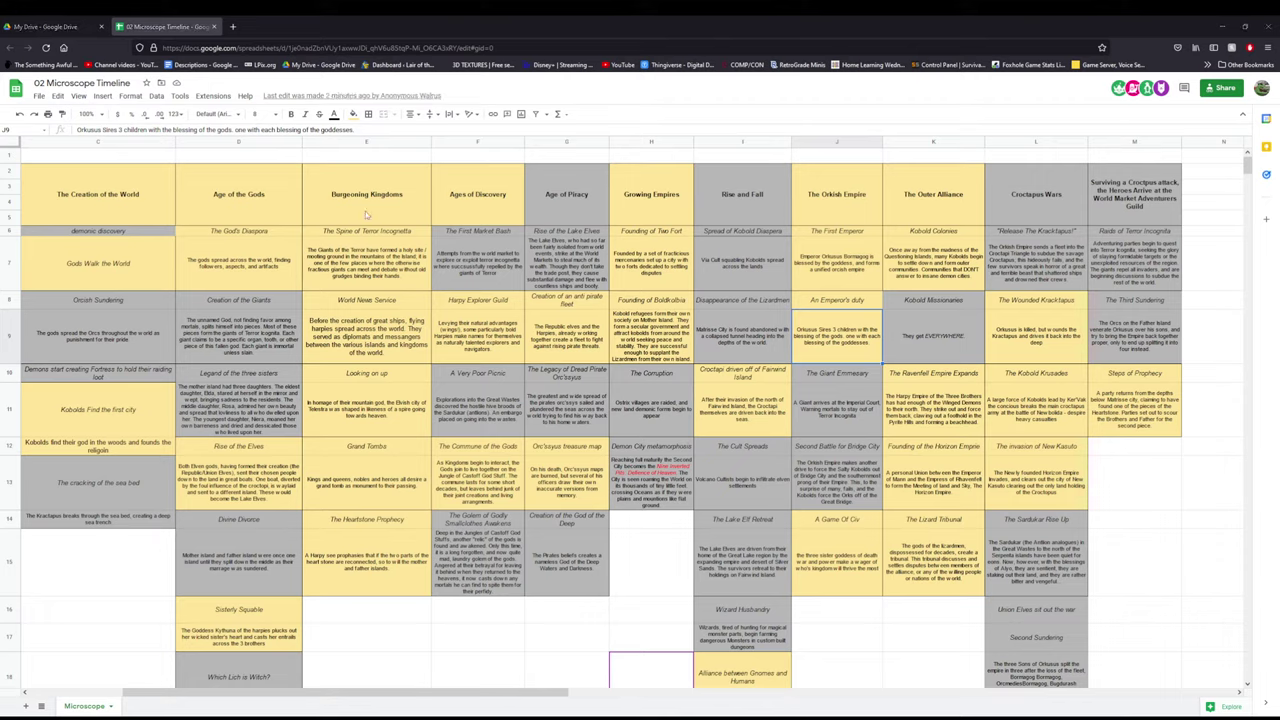
pyautogui.click(101, 27)
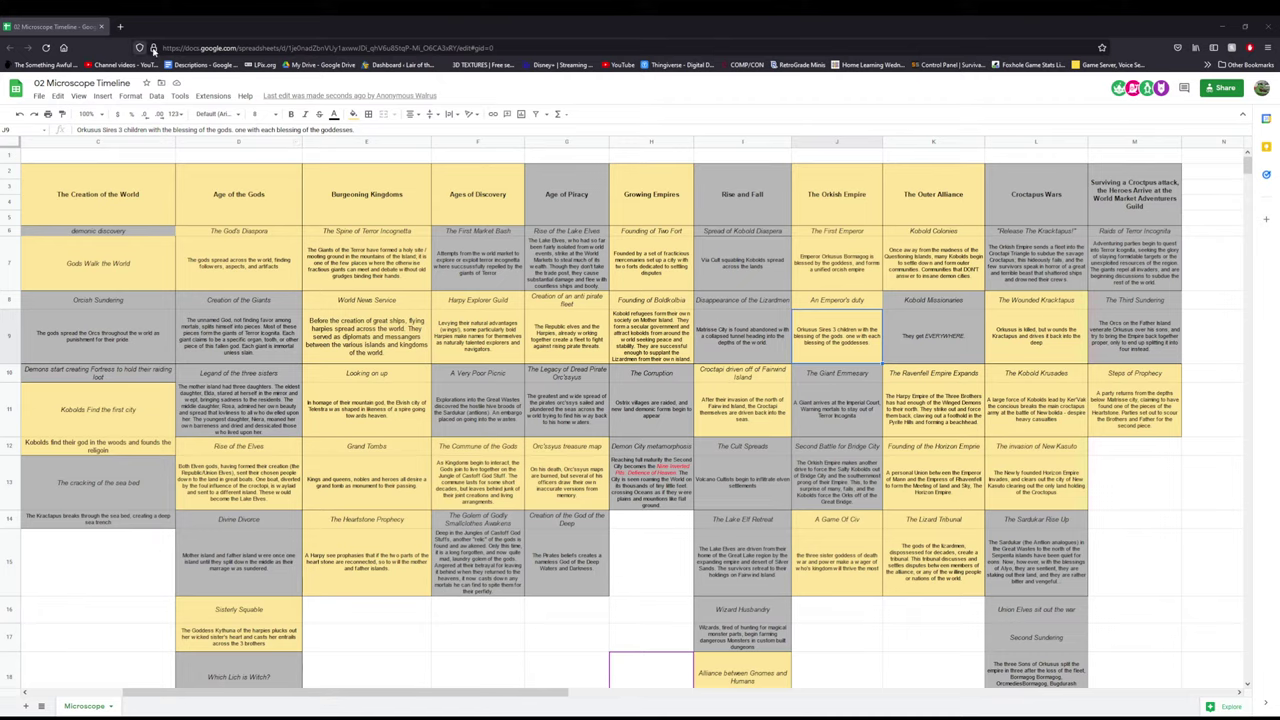
pyautogui.click(120, 26)
pyautogui.write('https://i.imgur.com/GUKTFhQ.jpg')
pyautogui.press('Return')
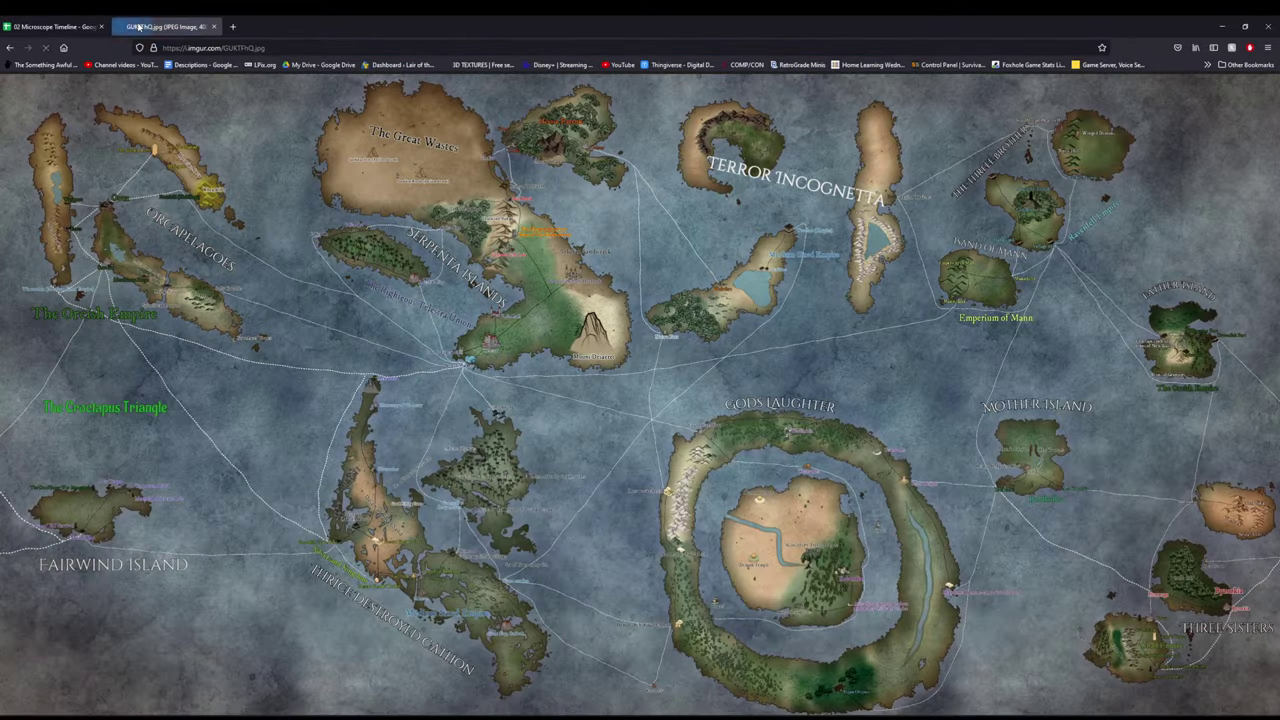
# - Close the timeline's tab and reopen the 02 Microscope Timeline spreadsheet from Google Drive, leaving the Drive tab closed
pyautogui.click(101, 27)
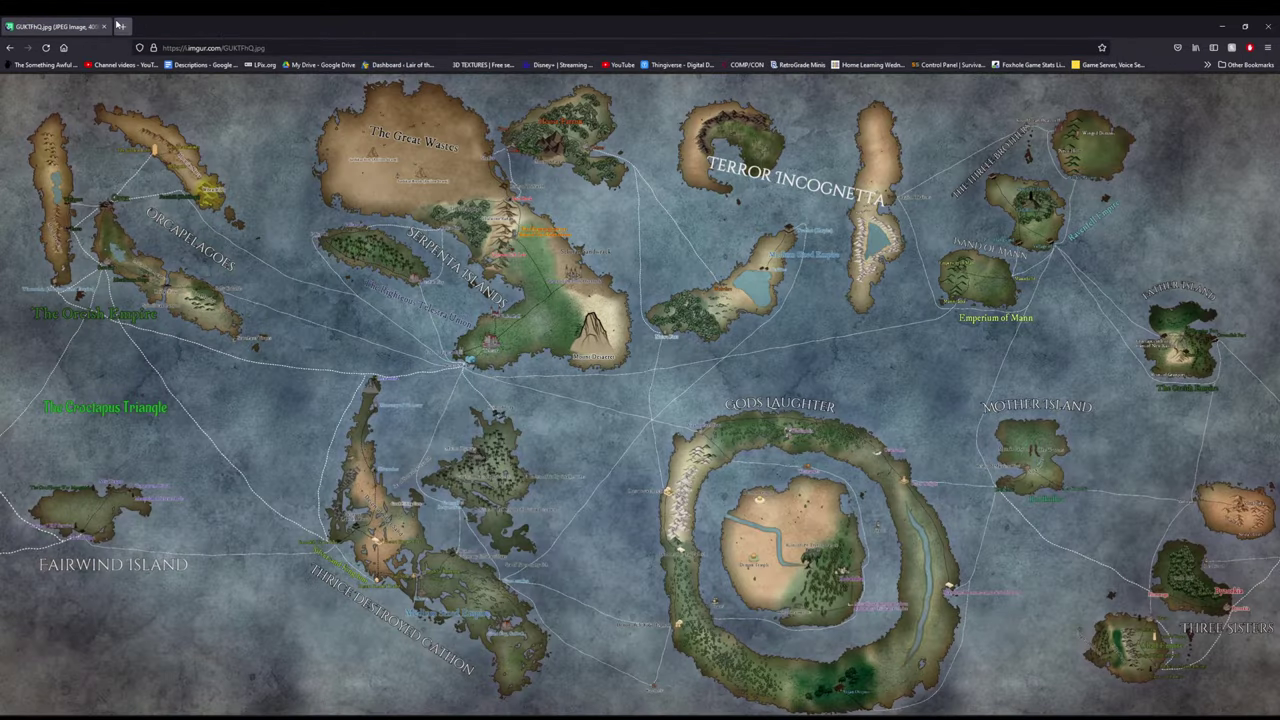
pyautogui.click(120, 26)
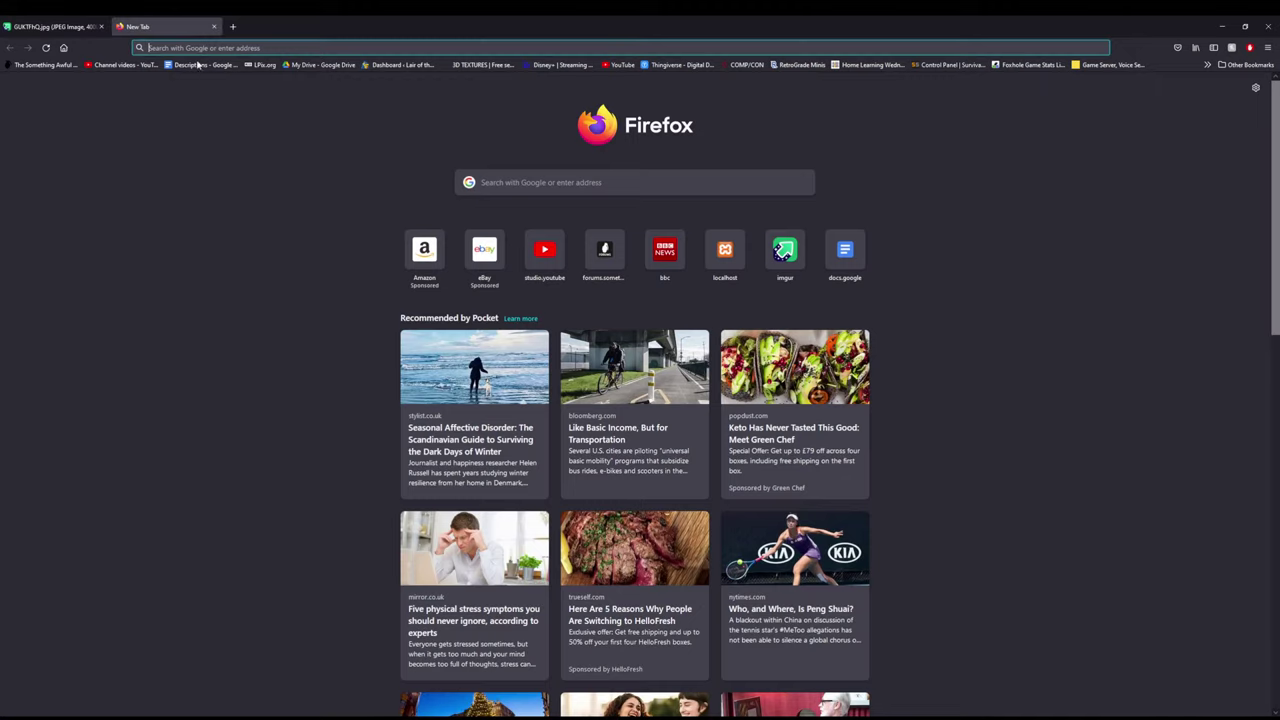
pyautogui.click(300, 66)
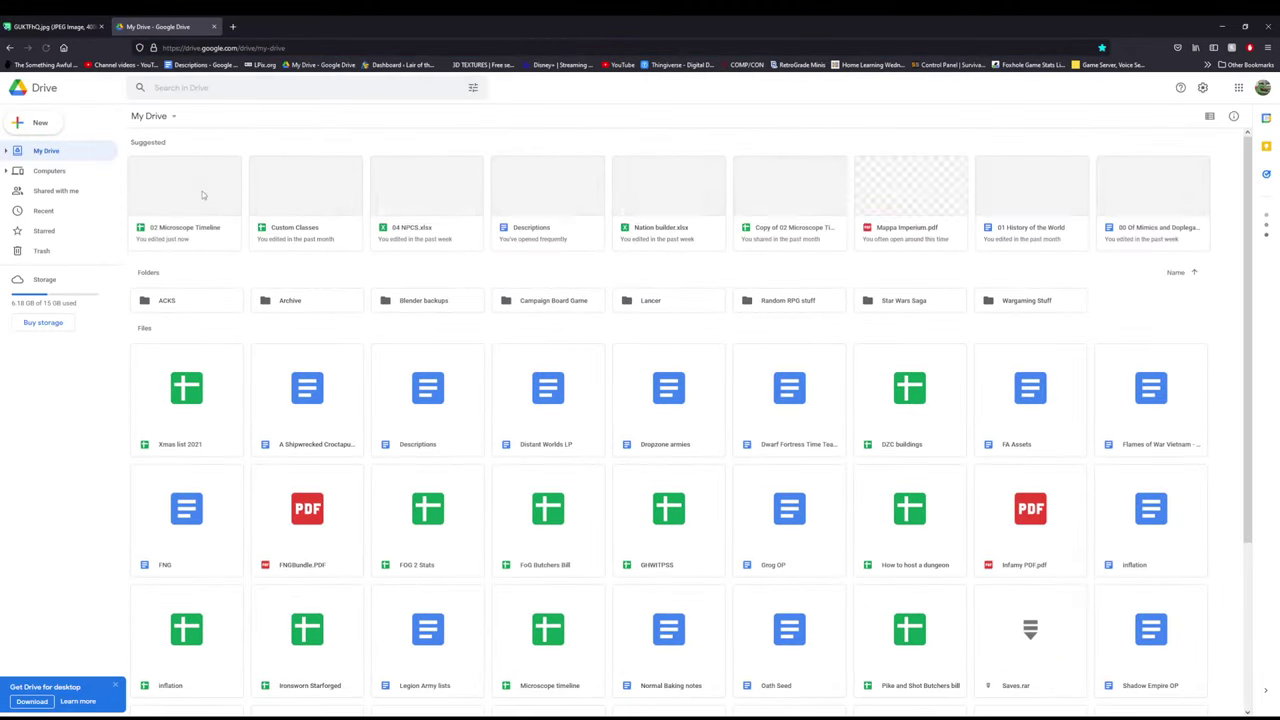
pyautogui.doubleClick(205, 190)
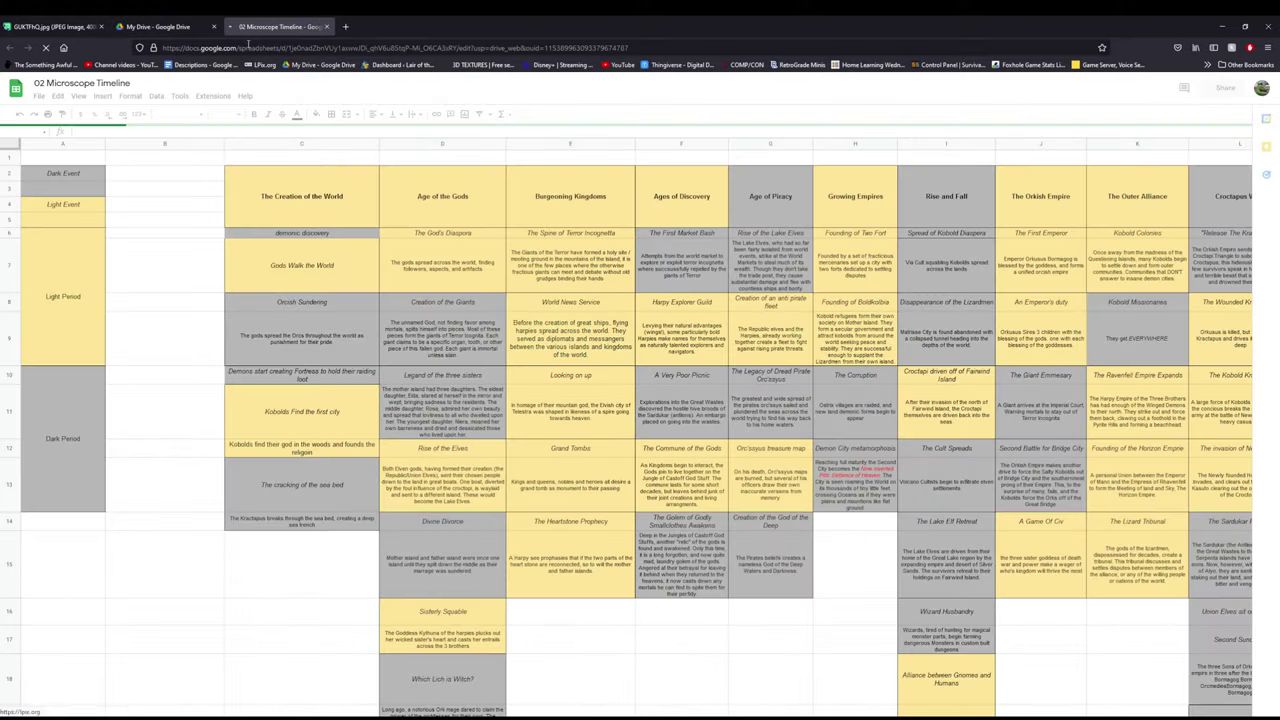
pyautogui.click(218, 32)
pyautogui.click(213, 26)
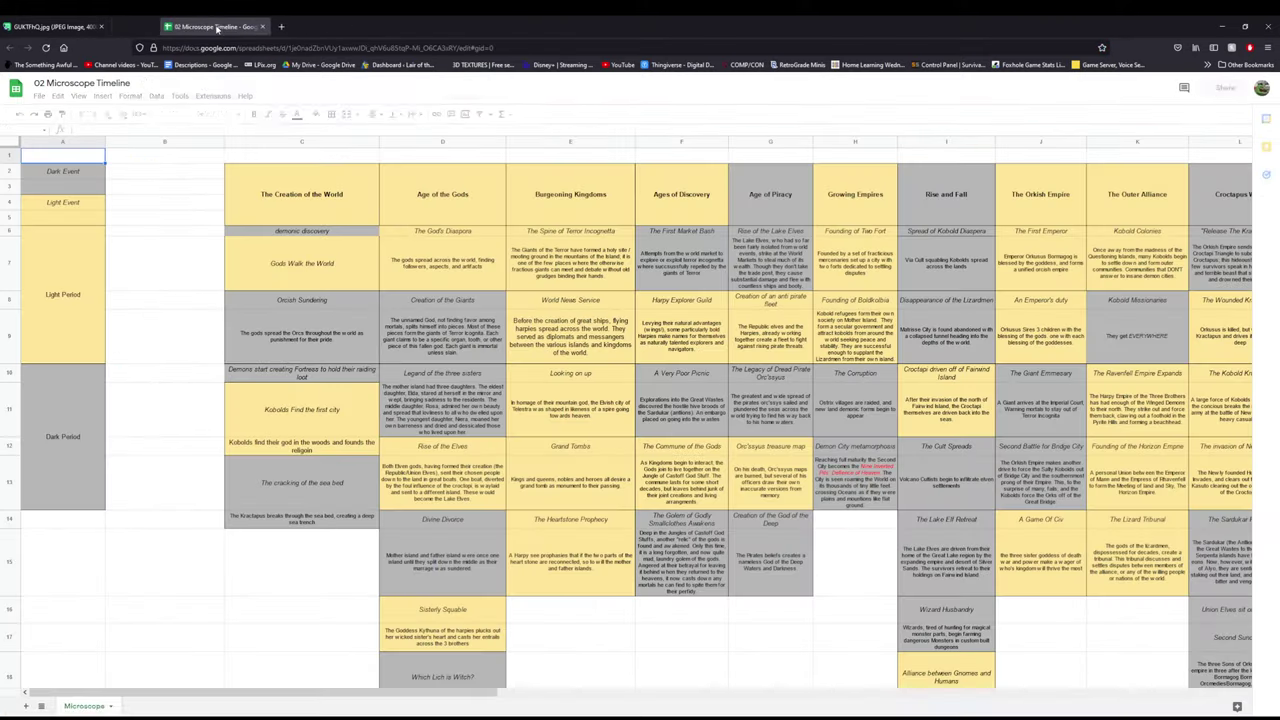
# - Switch to the world map and enlarge it around Thrice Destroyed Cathon
pyautogui.click(688, 494)
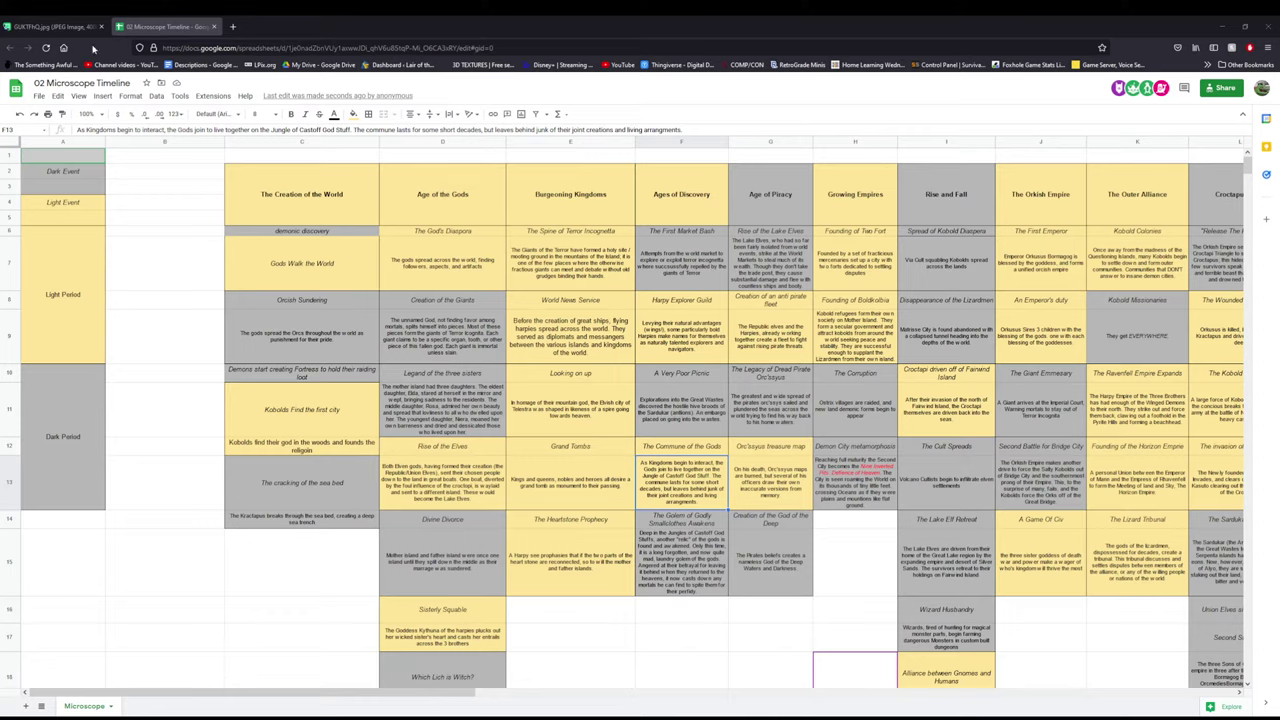
pyautogui.click(66, 27)
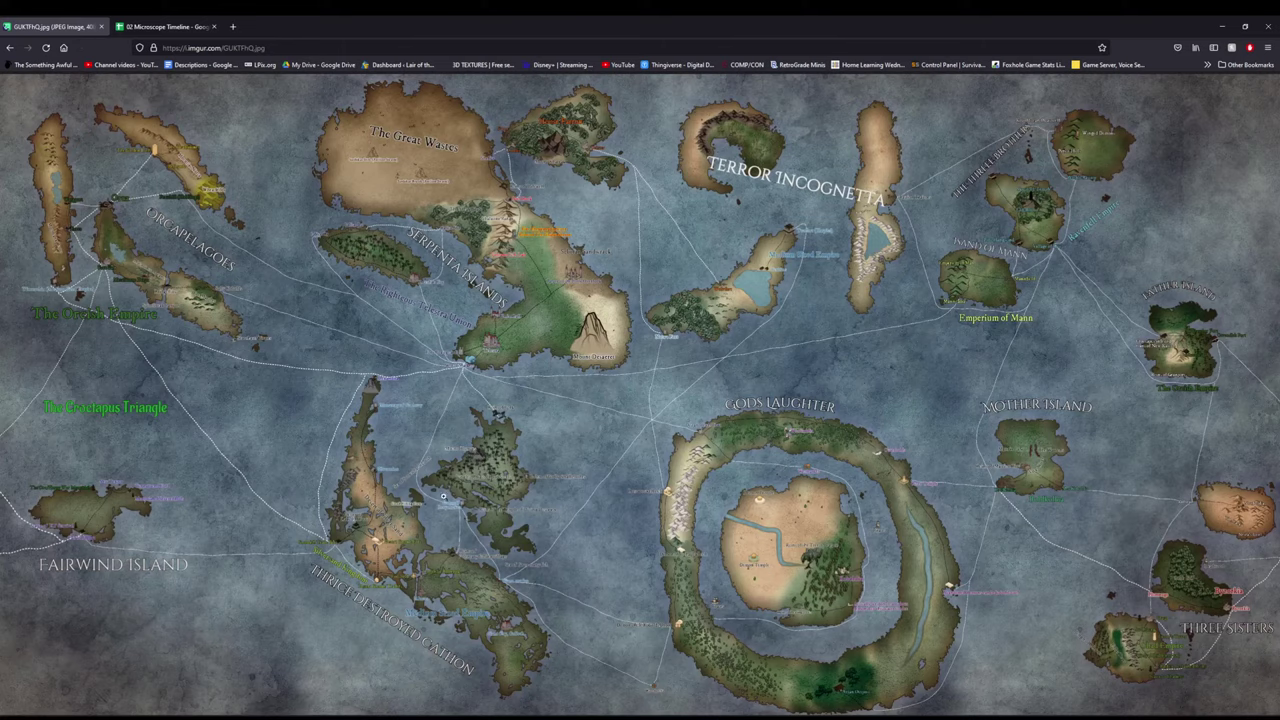
pyautogui.click(428, 384)
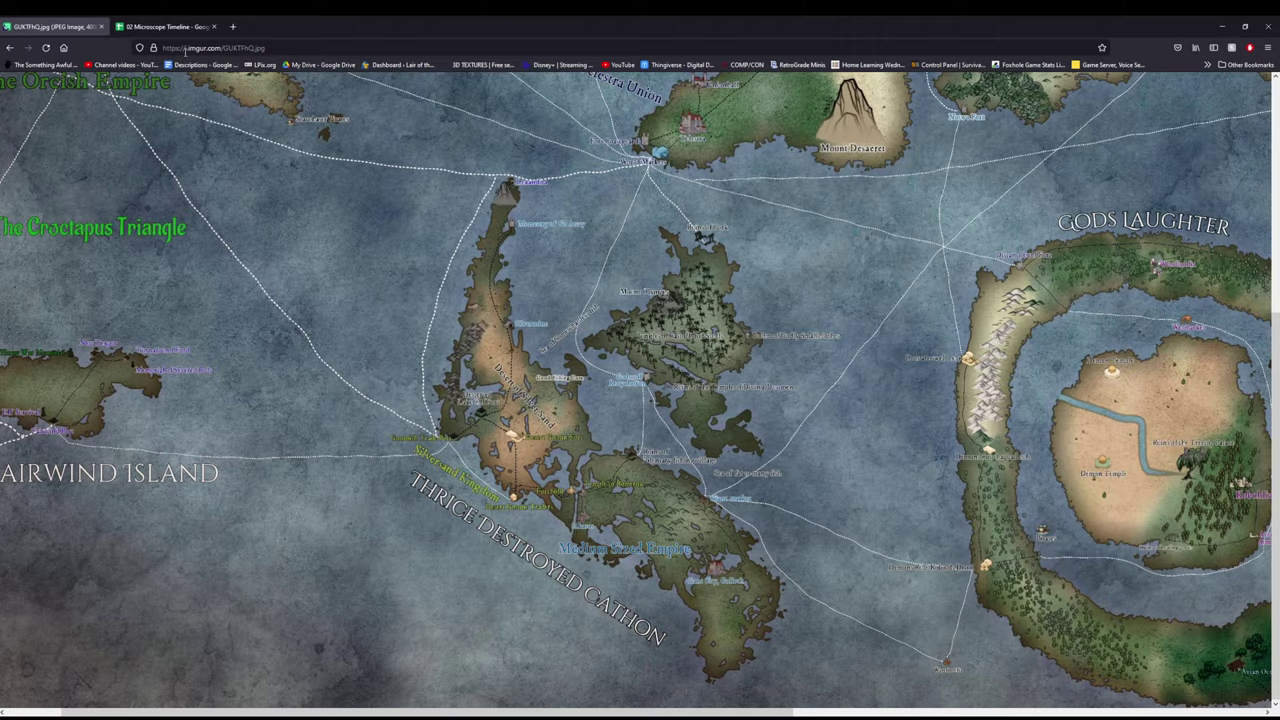
# - Return to the timeline spreadsheet and check the turn order and focus lists beneath the events
pyautogui.click(160, 26)
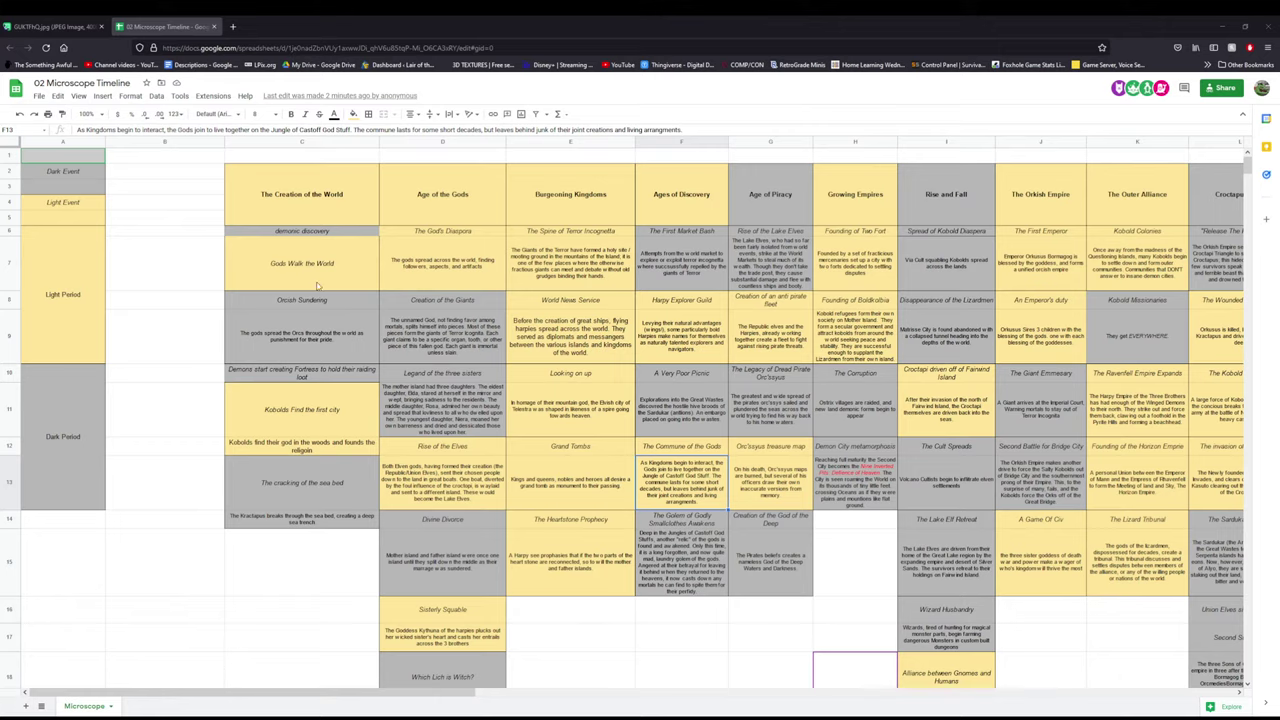
pyautogui.click(731, 446)
pyautogui.scroll(-1, 731, 446)
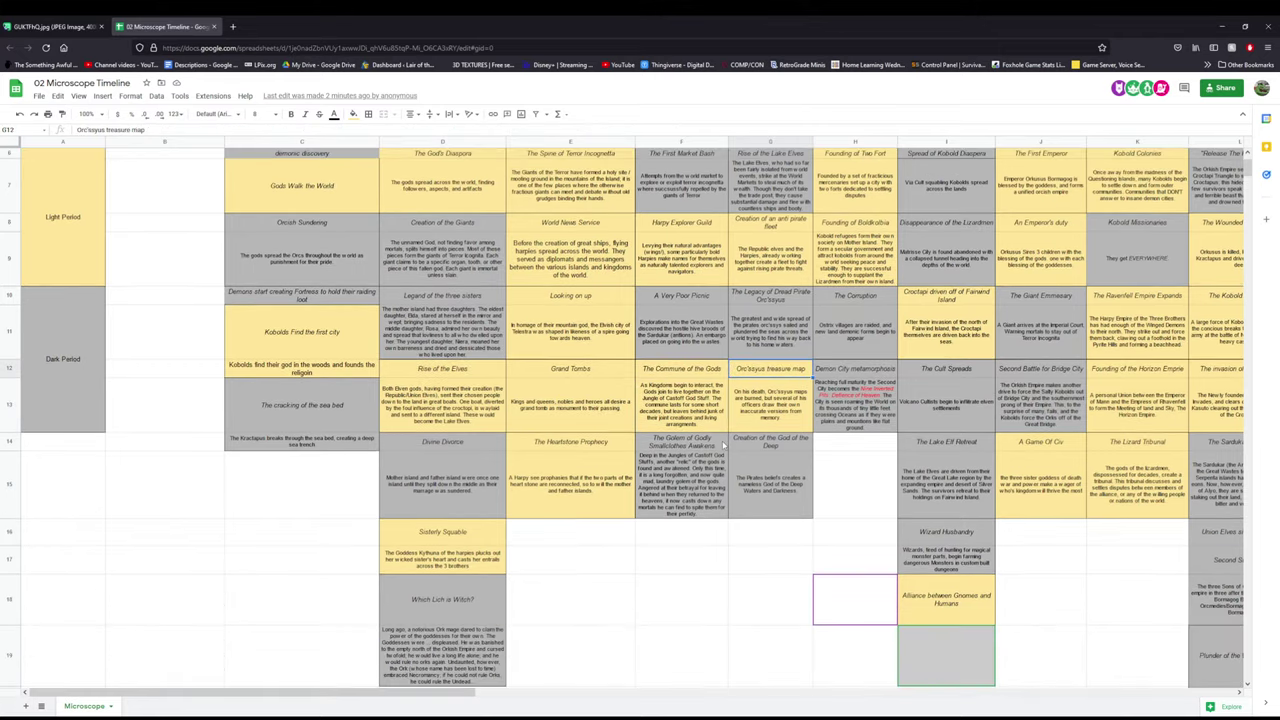
pyautogui.scroll(-10, 730, 445)
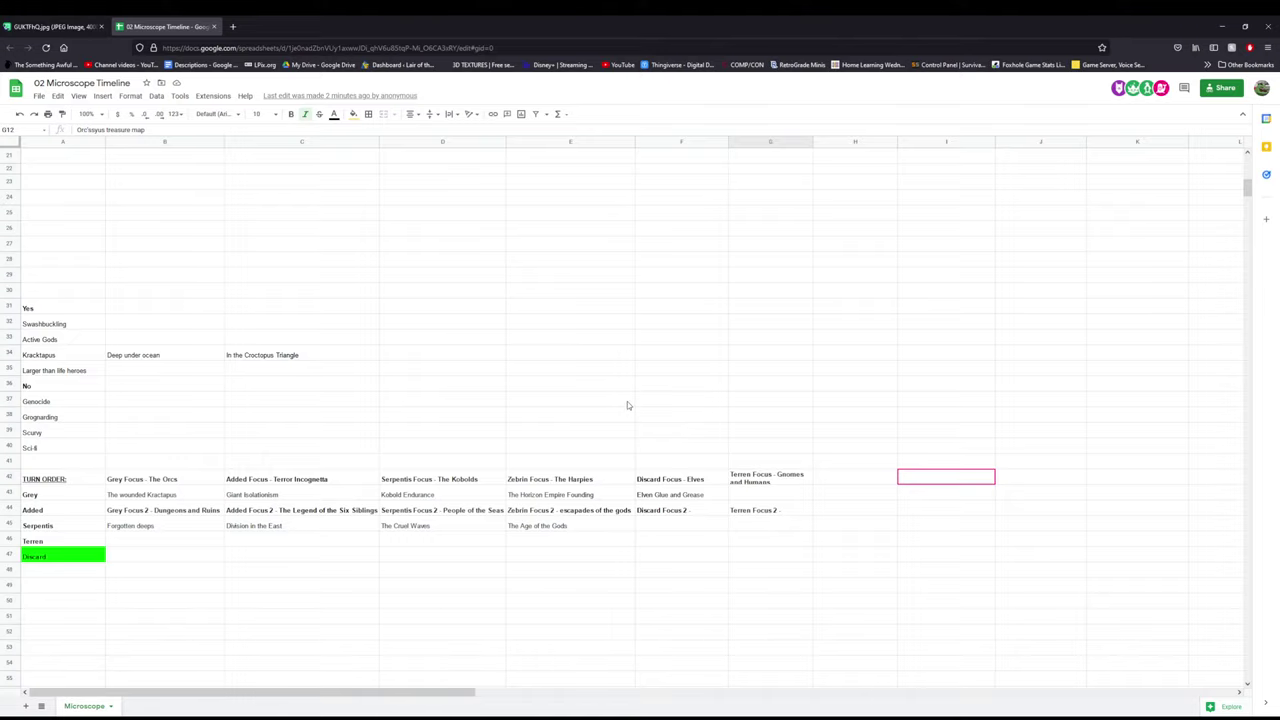
pyautogui.scroll(1, 627, 404)
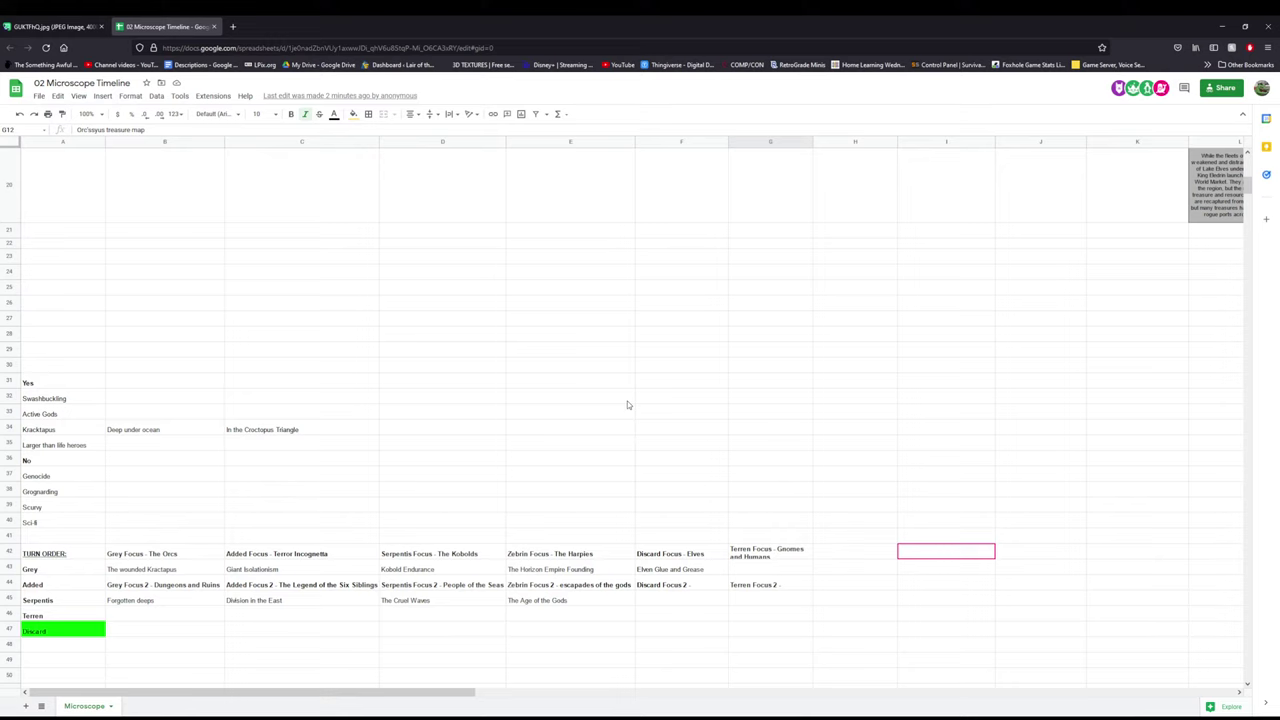
pyautogui.scroll(10, 627, 401)
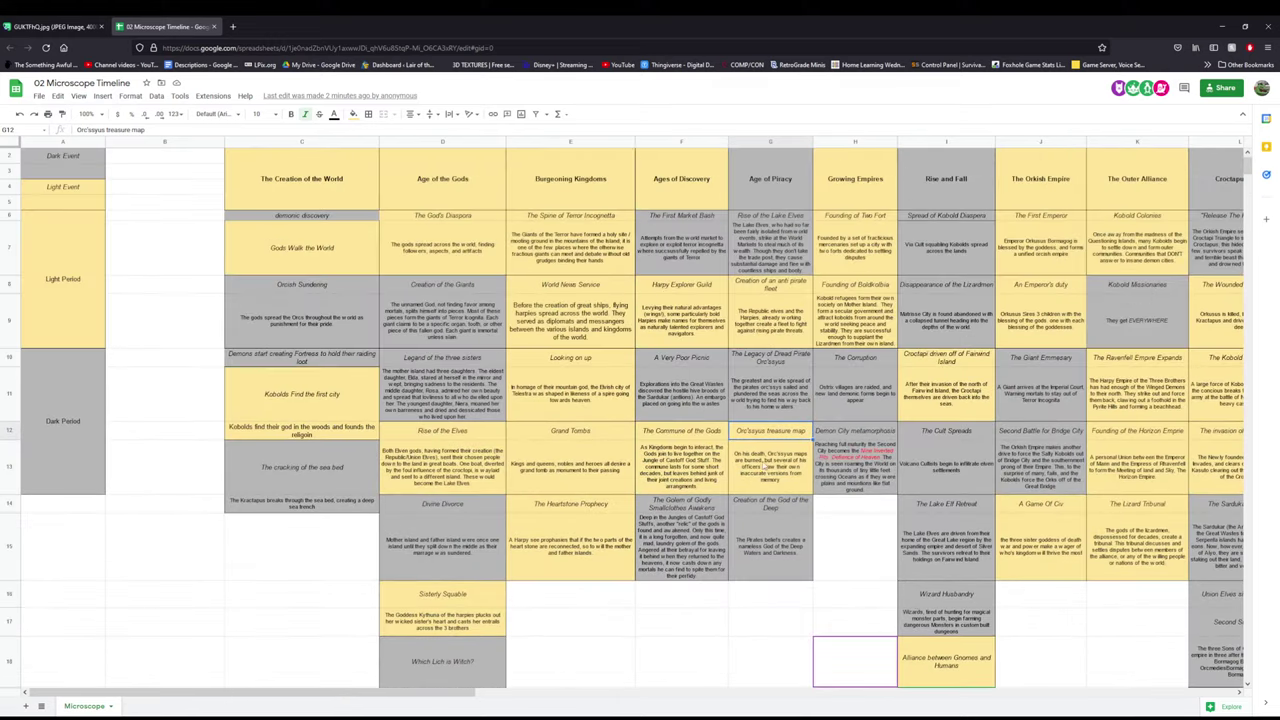
pyautogui.click(884, 590)
pyautogui.scroll(-3, 829, 591)
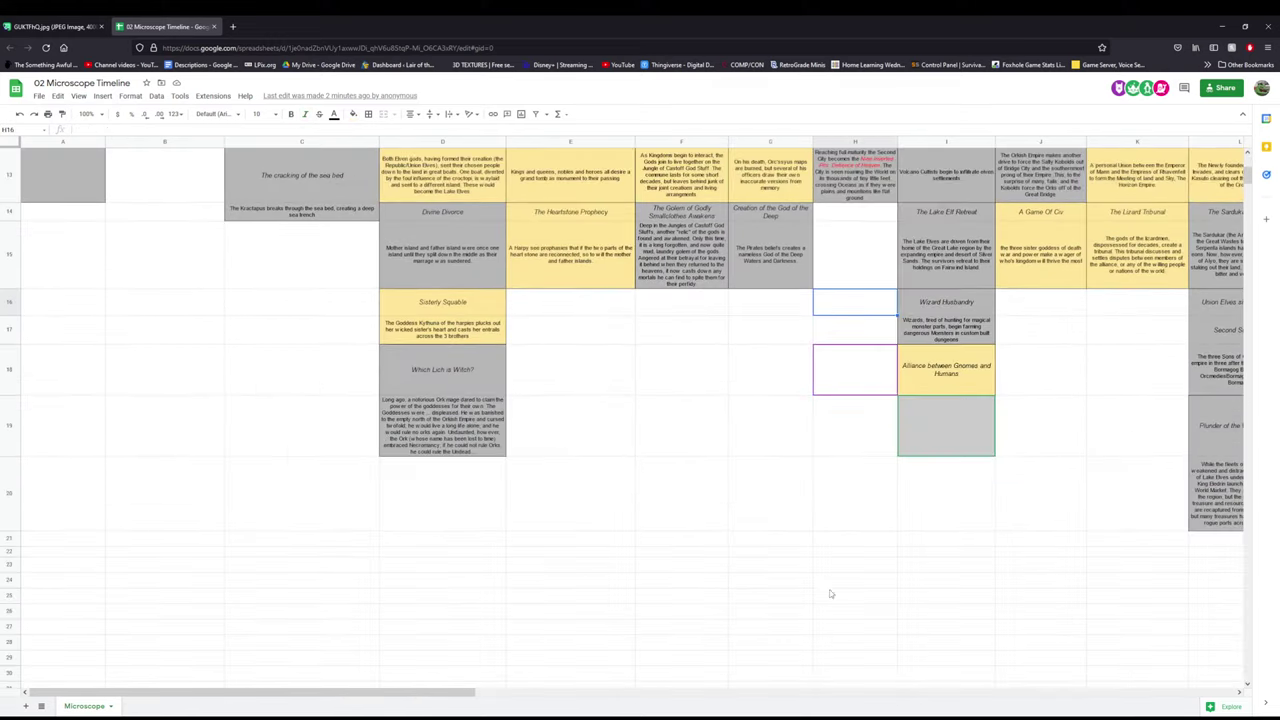
pyautogui.click(810, 518)
pyautogui.doubleClick(810, 516)
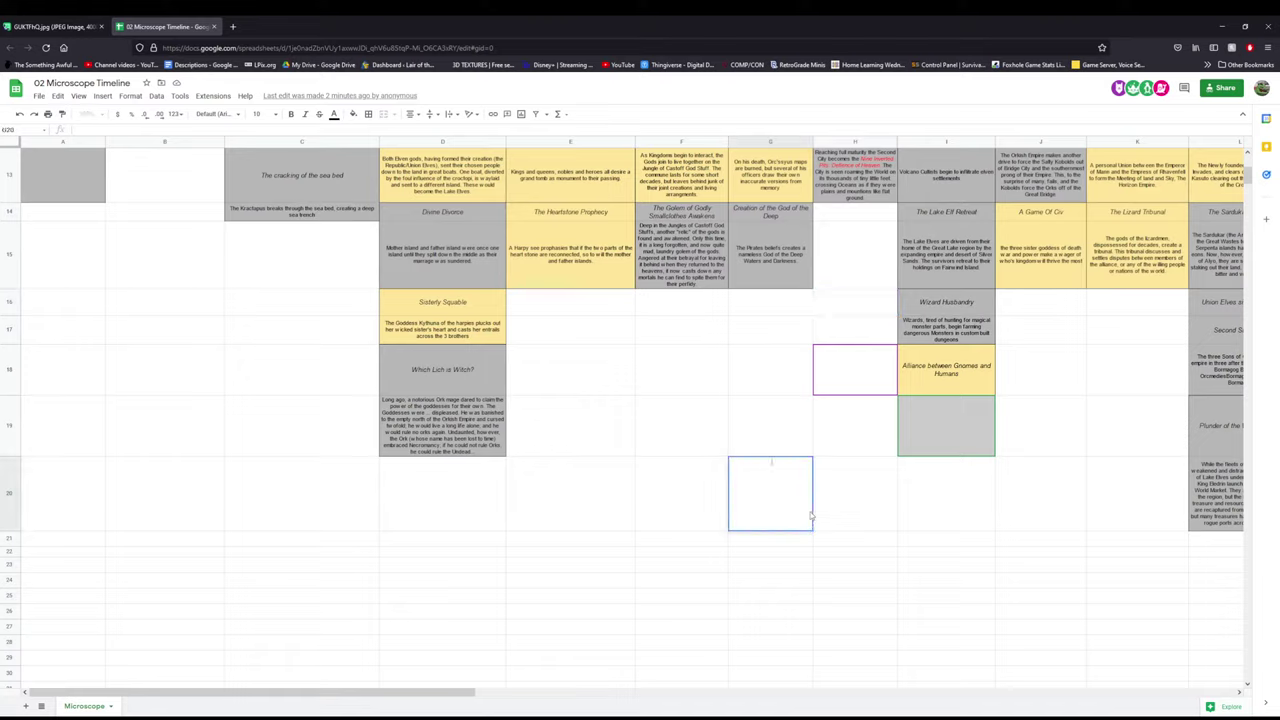
pyautogui.press('Return')
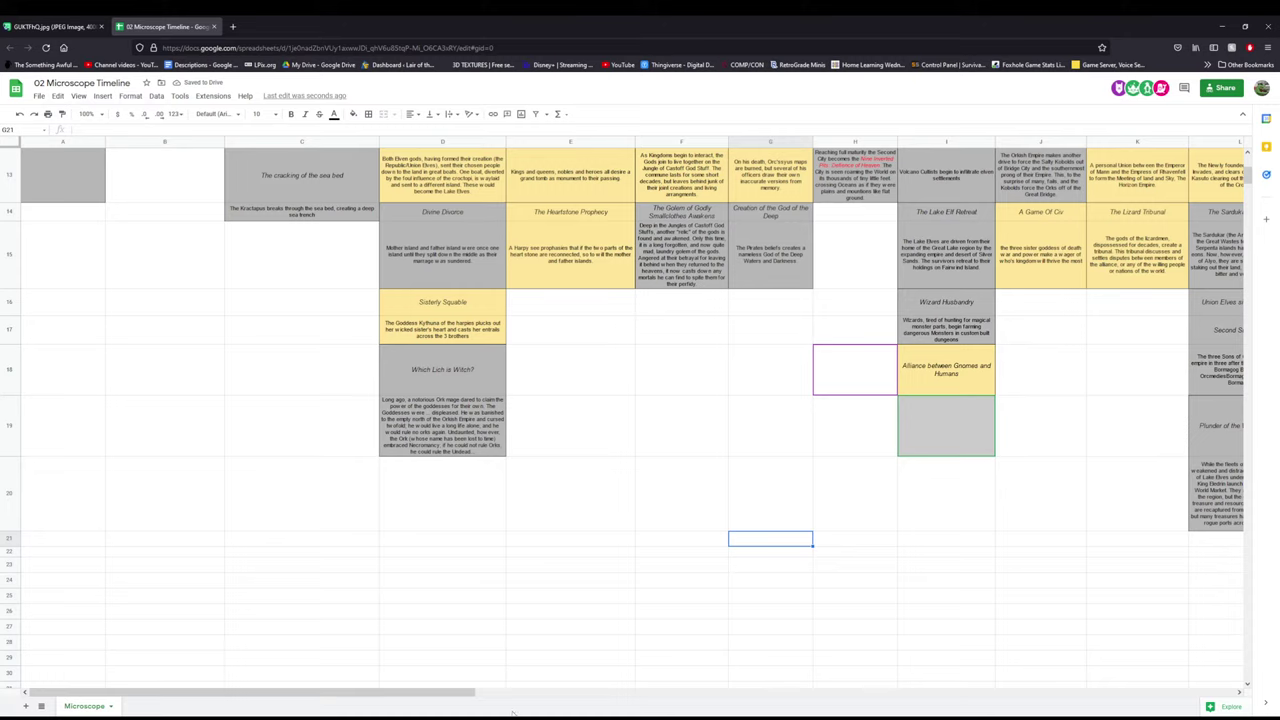
# - Examine the timeline's periods and lower events across to the World Market Adventurers Guild column, plus the turn order and focus lists
pyautogui.moveTo(444, 693); pyautogui.dragTo(590, 693)
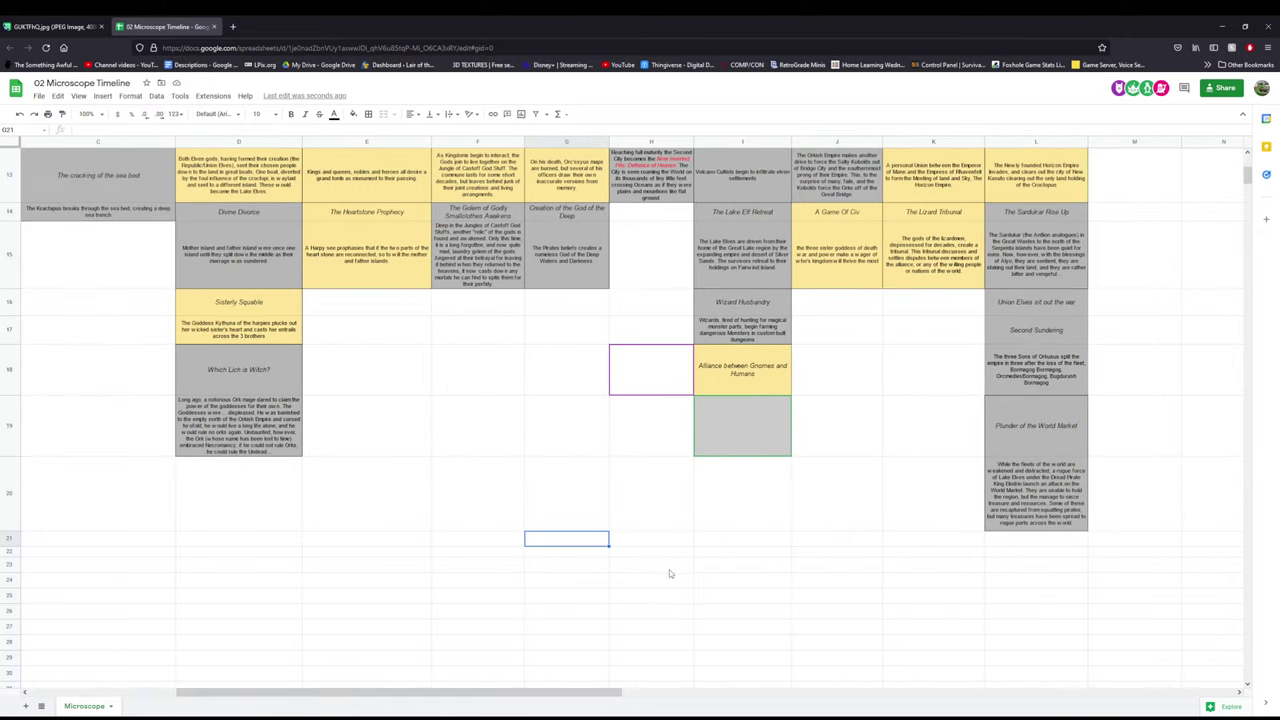
pyautogui.scroll(5, 669, 569)
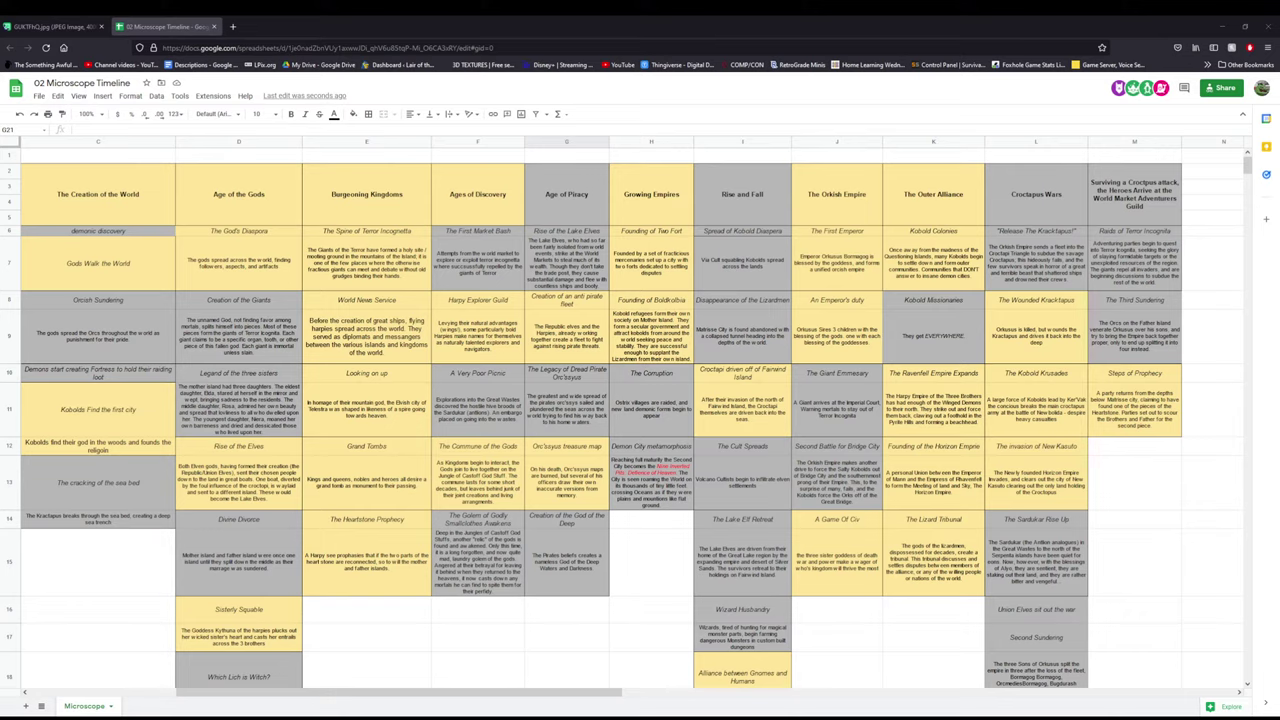
pyautogui.scroll(-5, 600, 420)
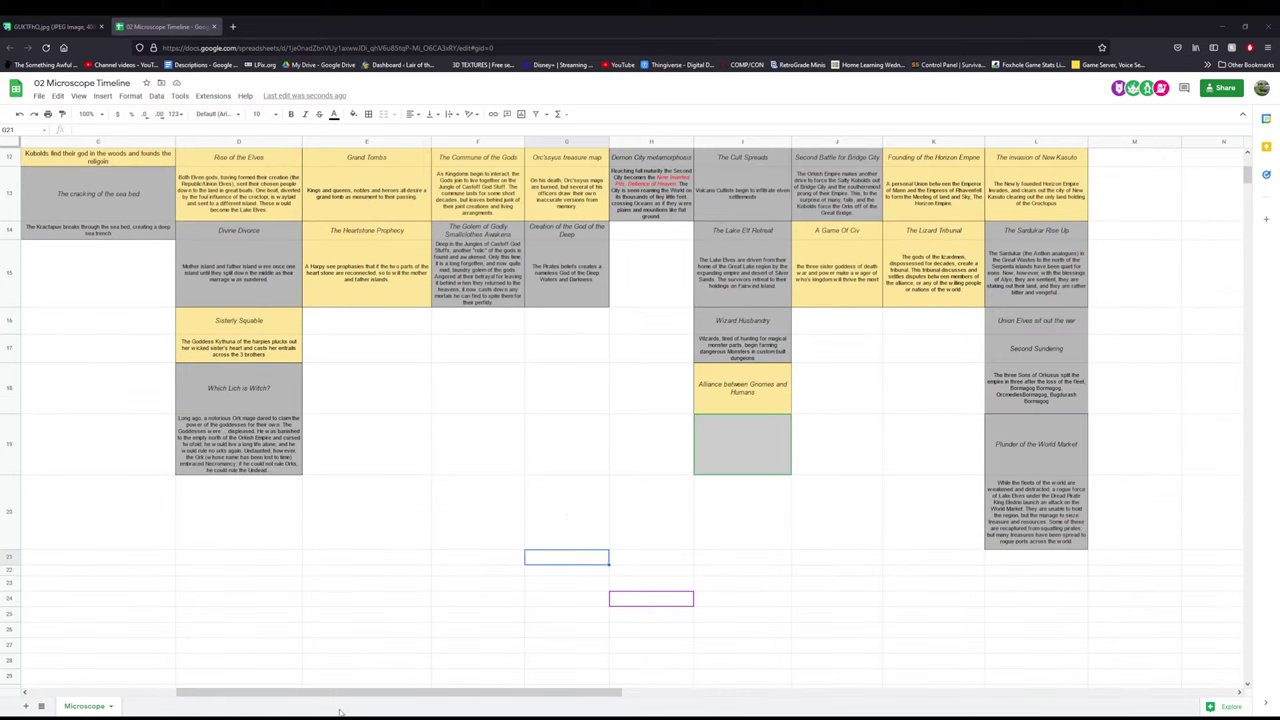
pyautogui.moveTo(318, 693); pyautogui.dragTo(170, 693)
pyautogui.scroll(-5, 112, 590)
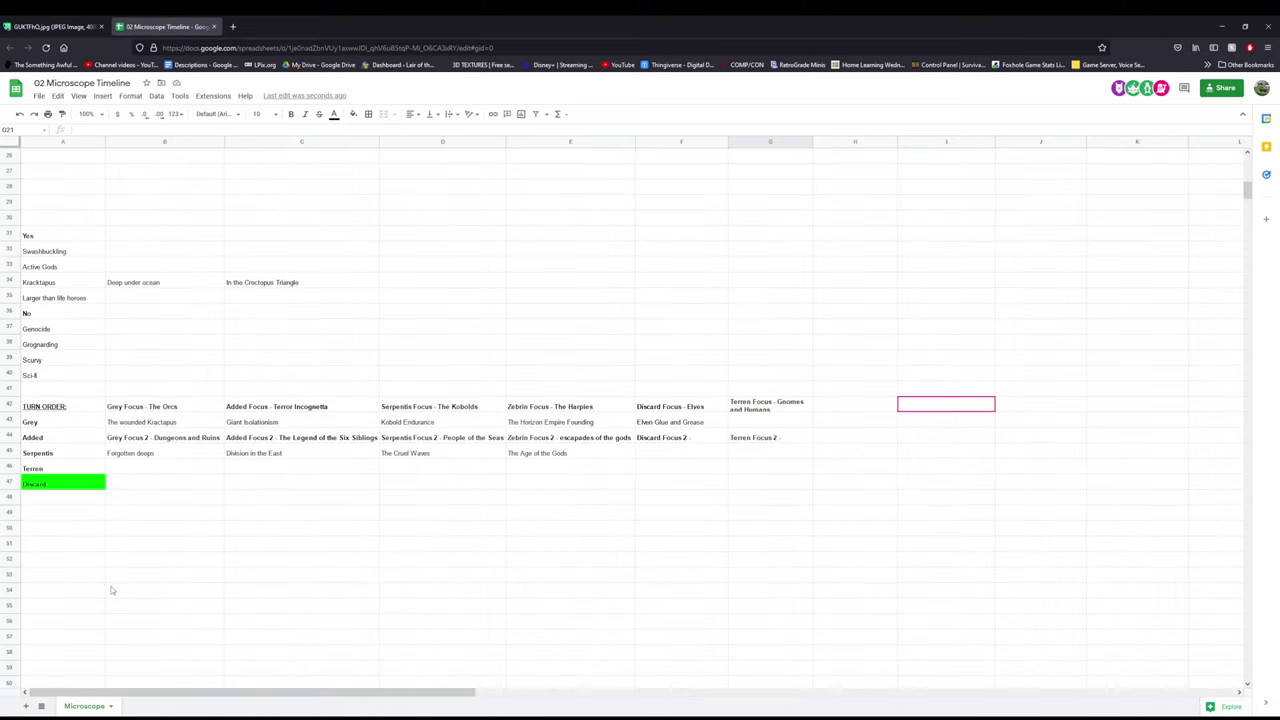
pyautogui.scroll(6, 118, 585)
pyautogui.scroll(-2, 277, 517)
pyautogui.click(297, 491)
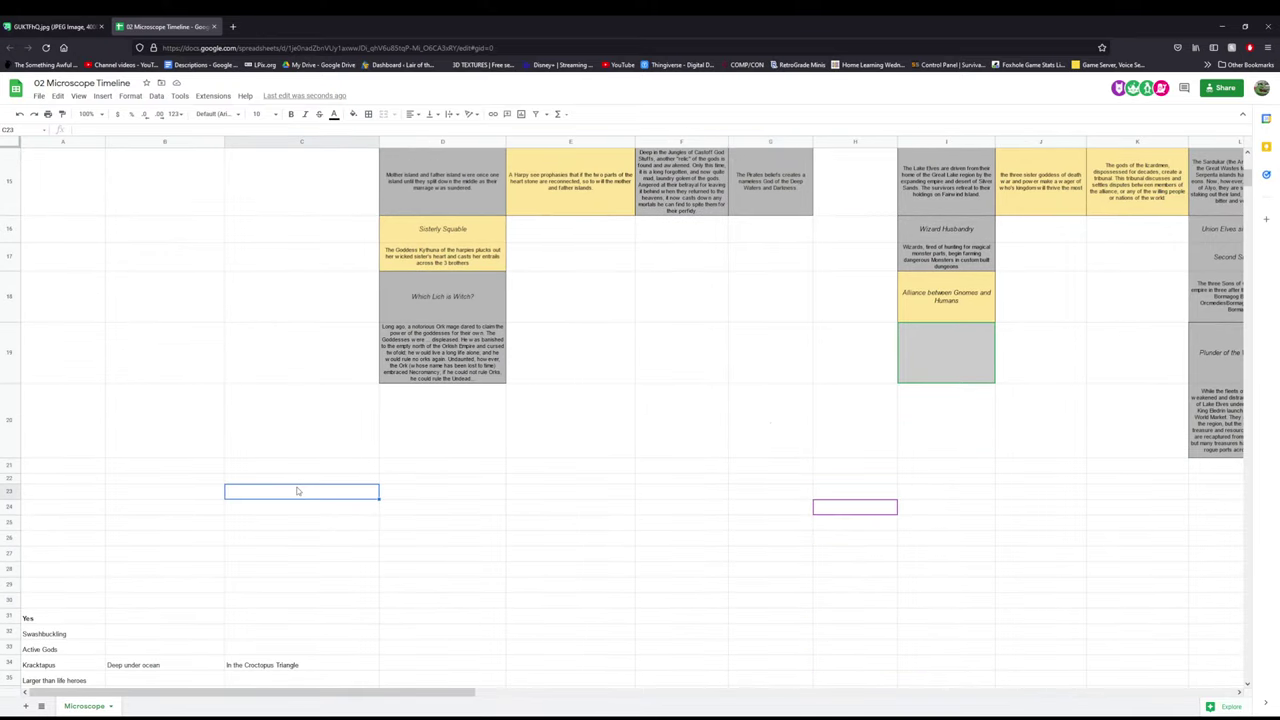
pyautogui.doubleClick(297, 491)
pyautogui.press('Return')
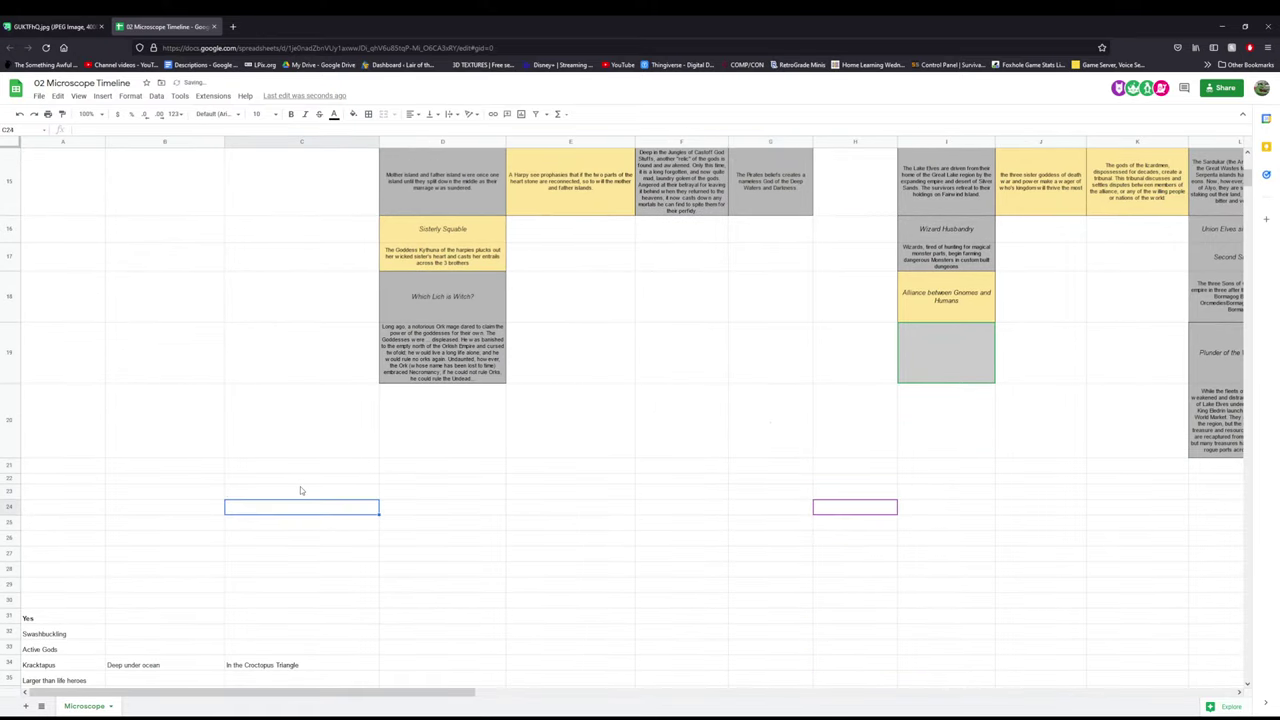
pyautogui.click(242, 491)
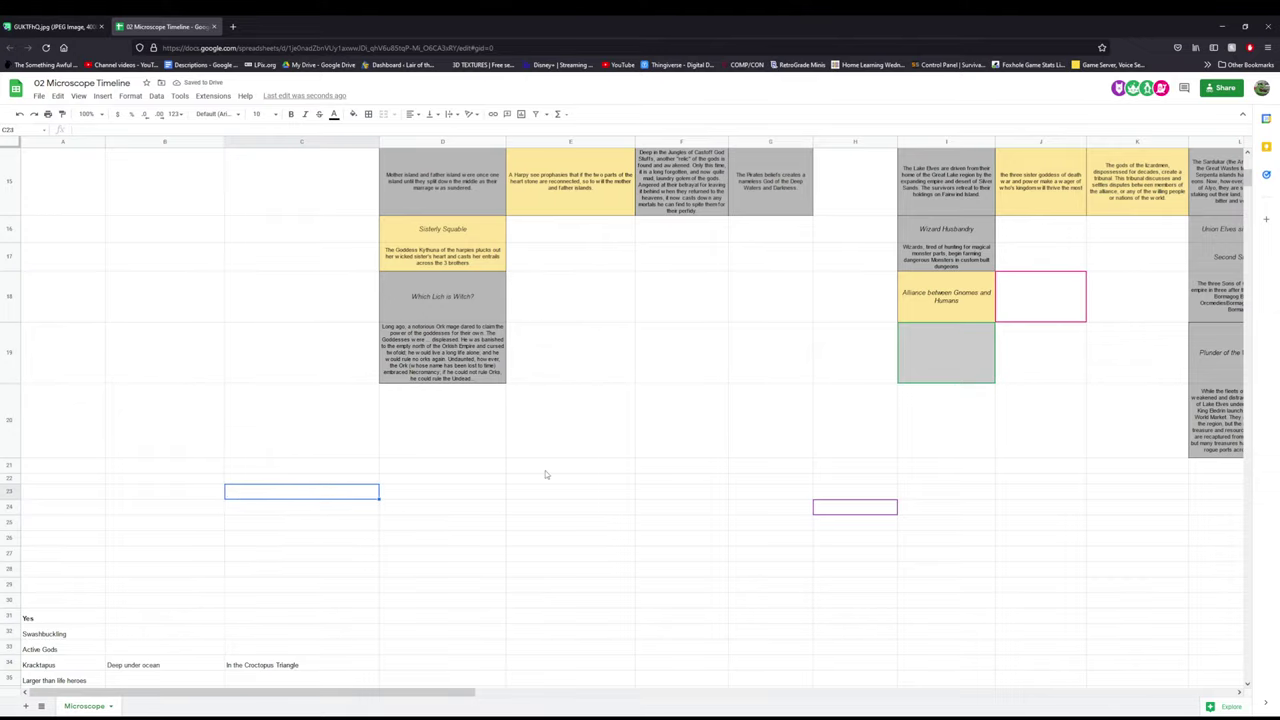
pyautogui.scroll(-4, 545, 472)
pyautogui.scroll(4, 544, 472)
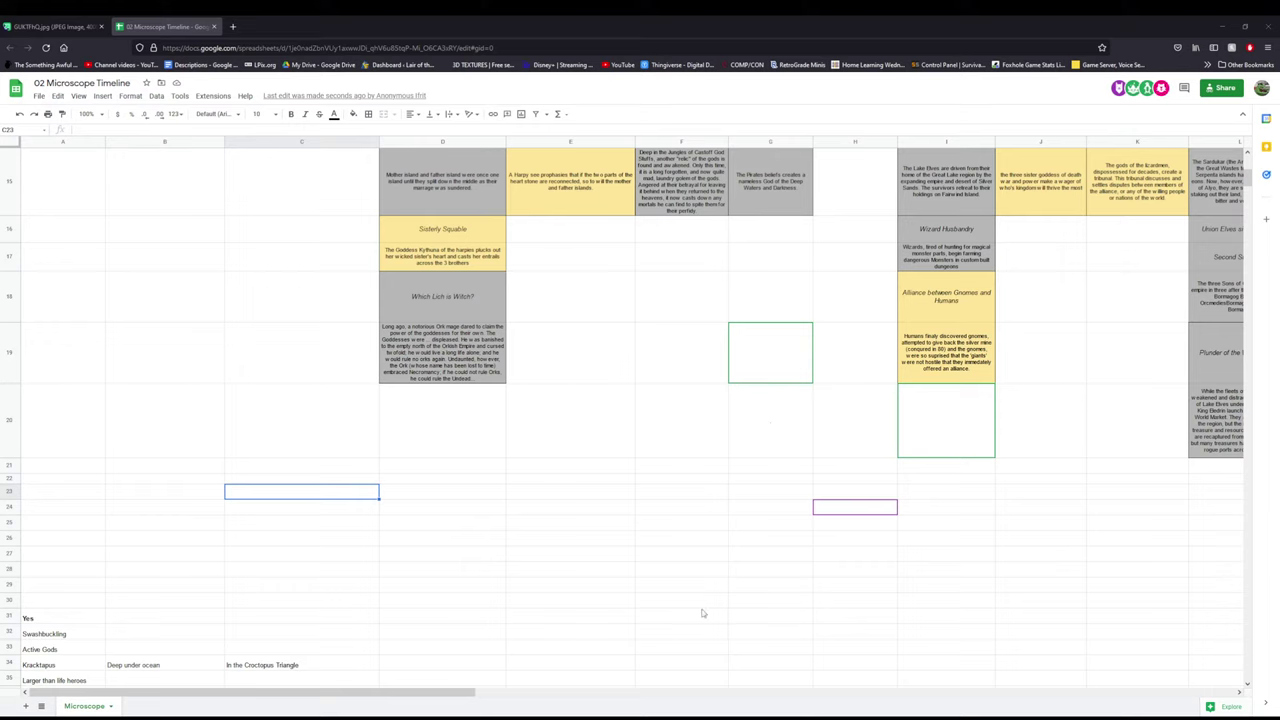
# - Examine the timeline's periods and events from The Creation of the World through The Outer Alliance, including the empty event slots below them
pyautogui.click(872, 508)
pyautogui.scroll(5, 876, 495)
pyautogui.scroll(-5, 876, 488)
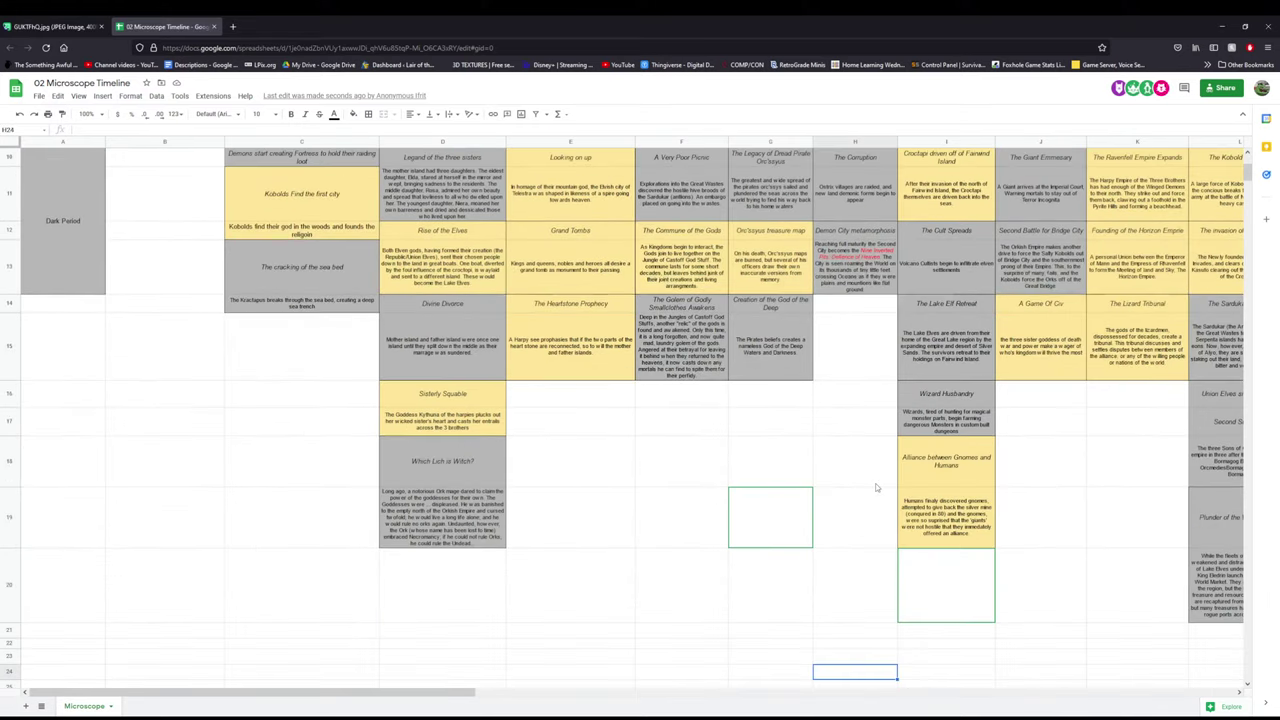
pyautogui.scroll(5, 876, 488)
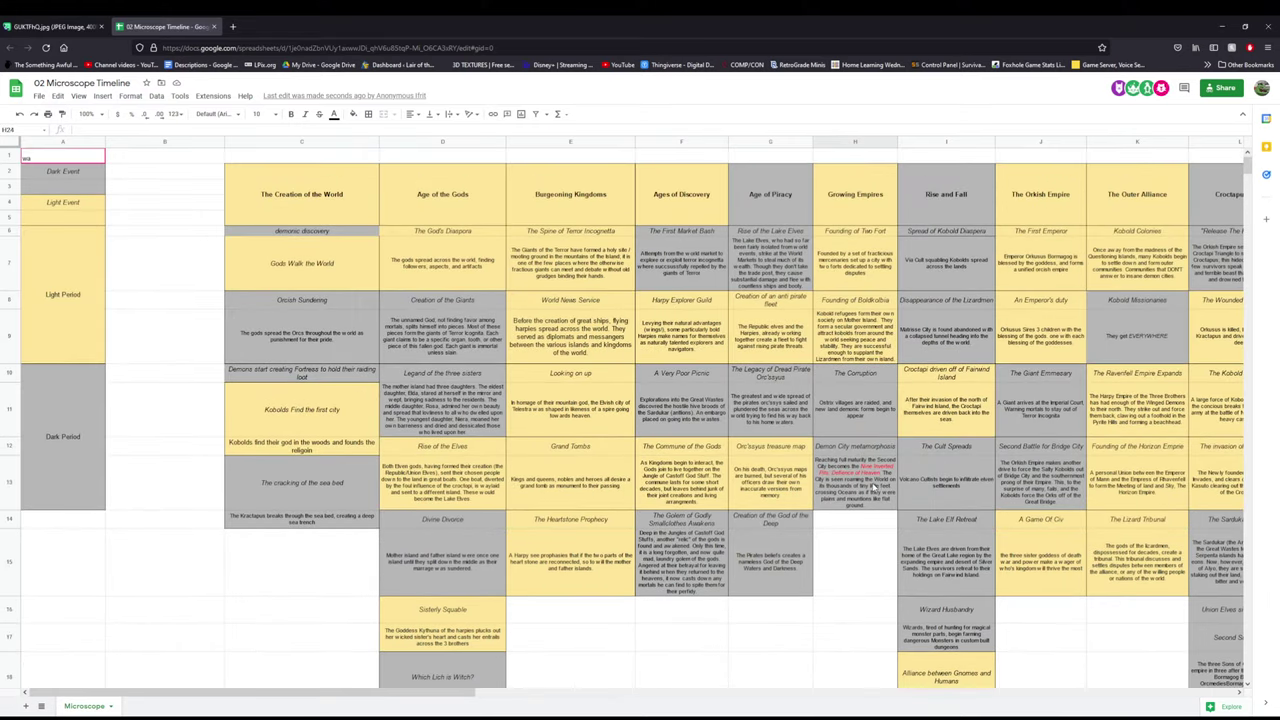
pyautogui.scroll(-5, 874, 486)
pyautogui.scroll(5, 874, 486)
pyautogui.scroll(-3, 760, 568)
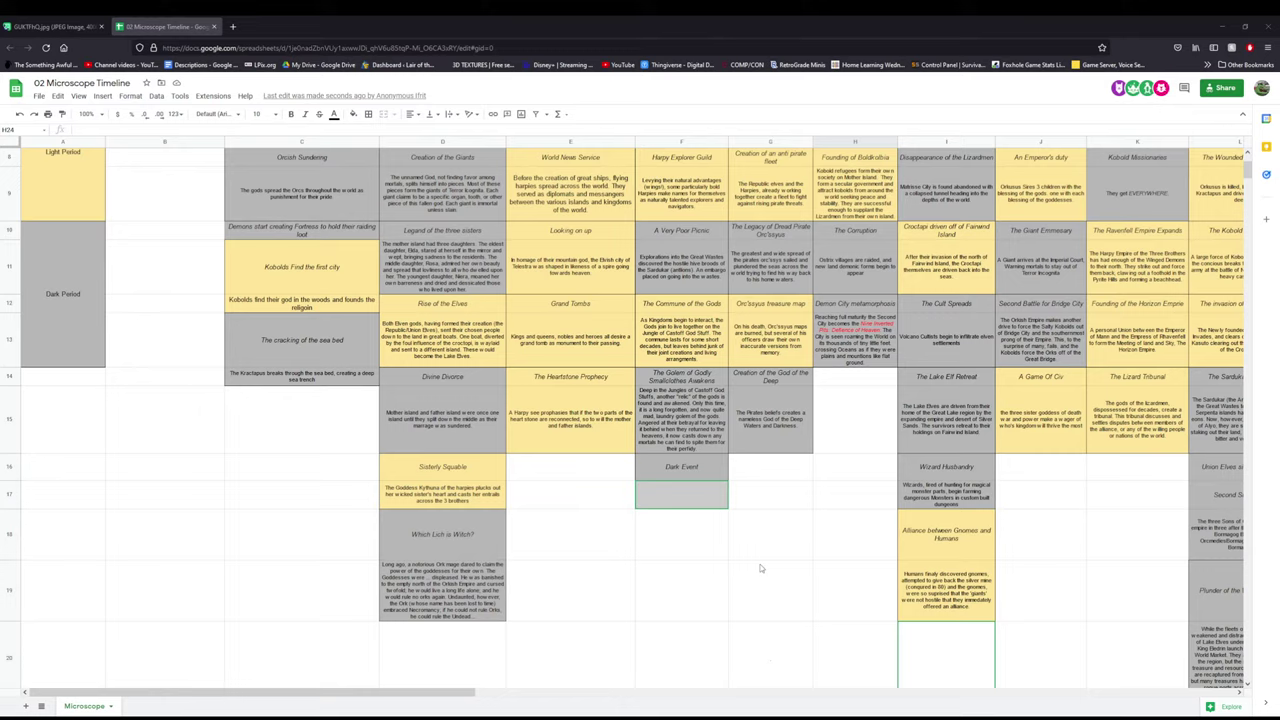
pyautogui.press('Up')
pyautogui.press('Delete')
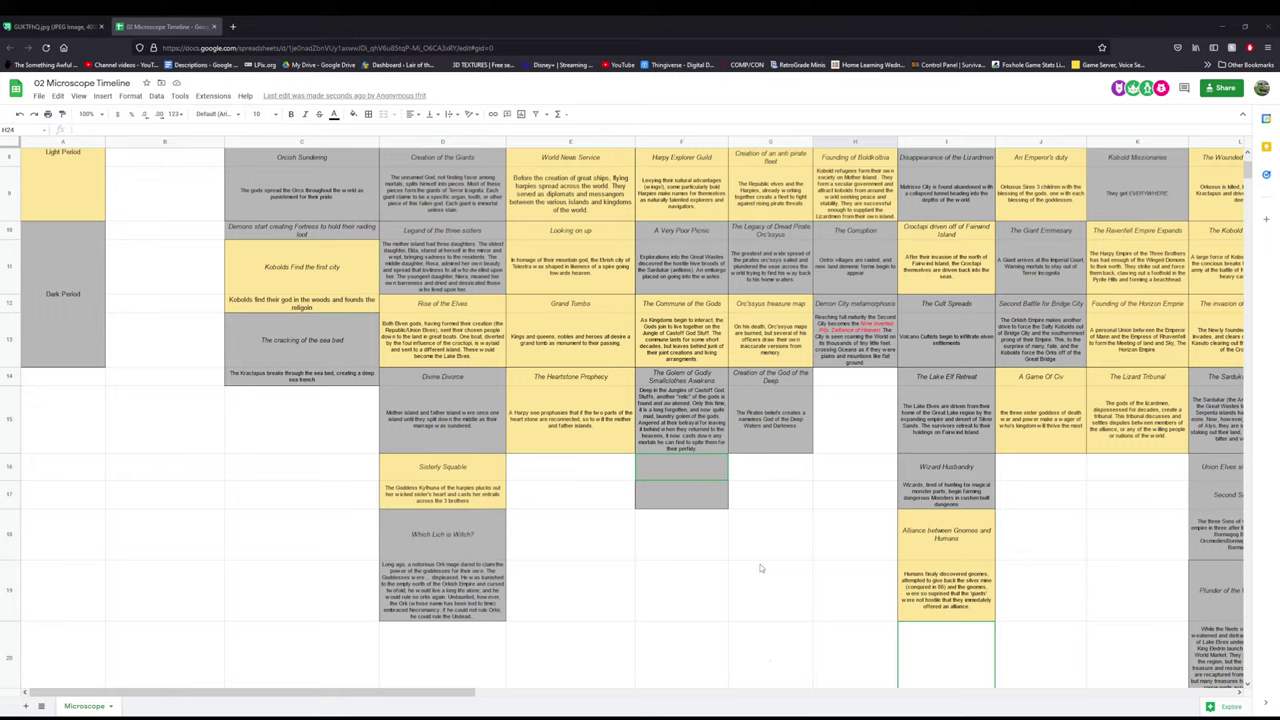
pyautogui.press('Down')
pyautogui.press('Up')
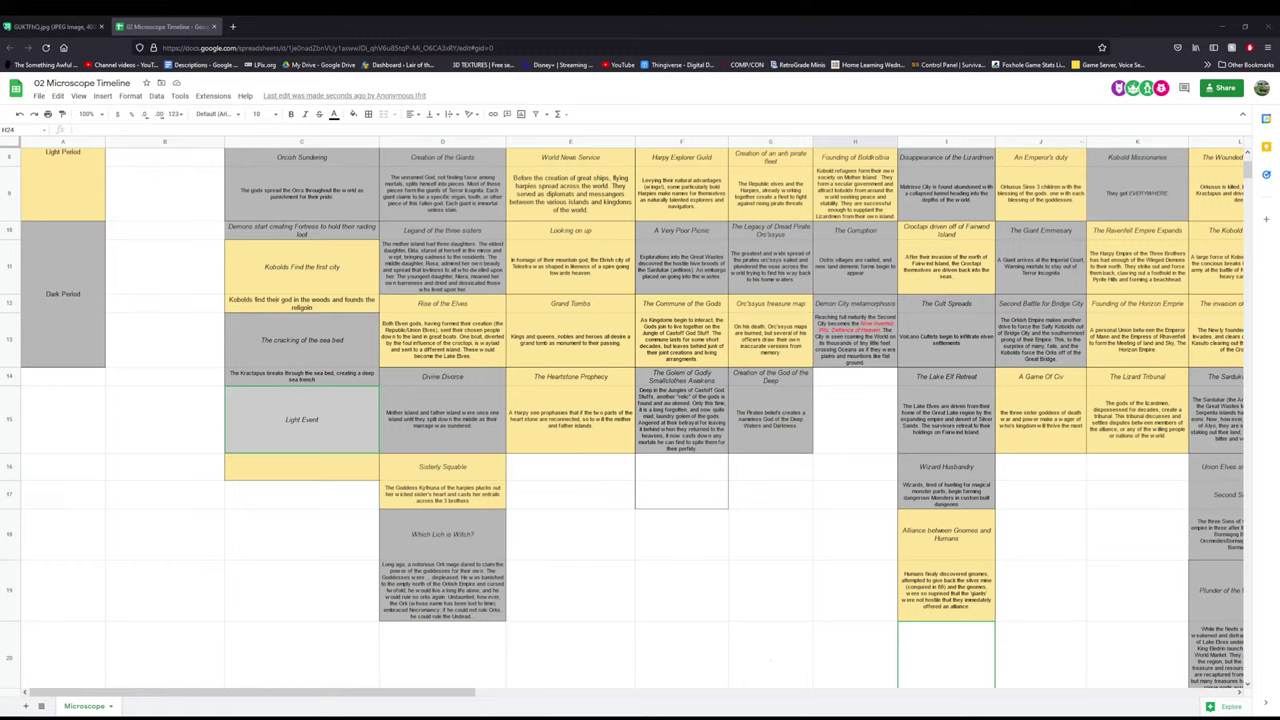
# - Examine the later periods and their events through the World Market Adventurers Guild column, especially beneath The Lizard Tribunal
pyautogui.moveTo(390, 690); pyautogui.dragTo(572, 689)
pyautogui.moveTo(434, 691); pyautogui.dragTo(648, 690)
pyautogui.click(784, 462)
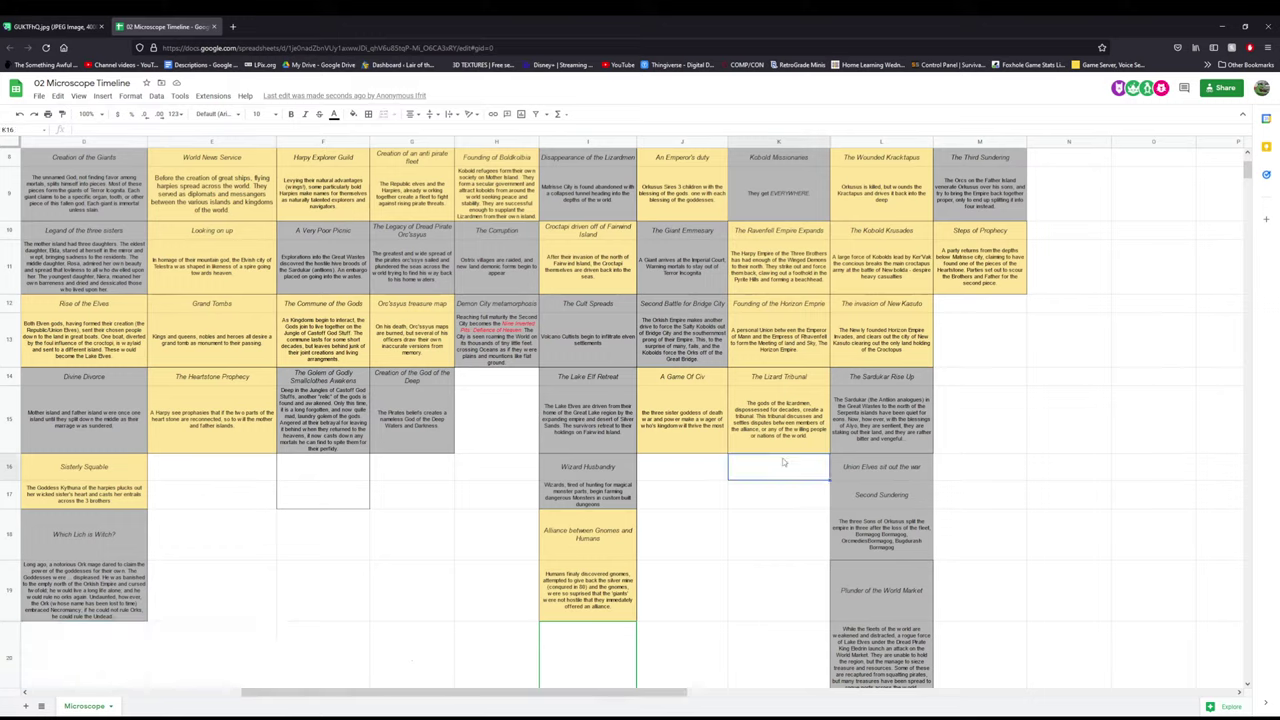
pyautogui.scroll(3, 858, 430)
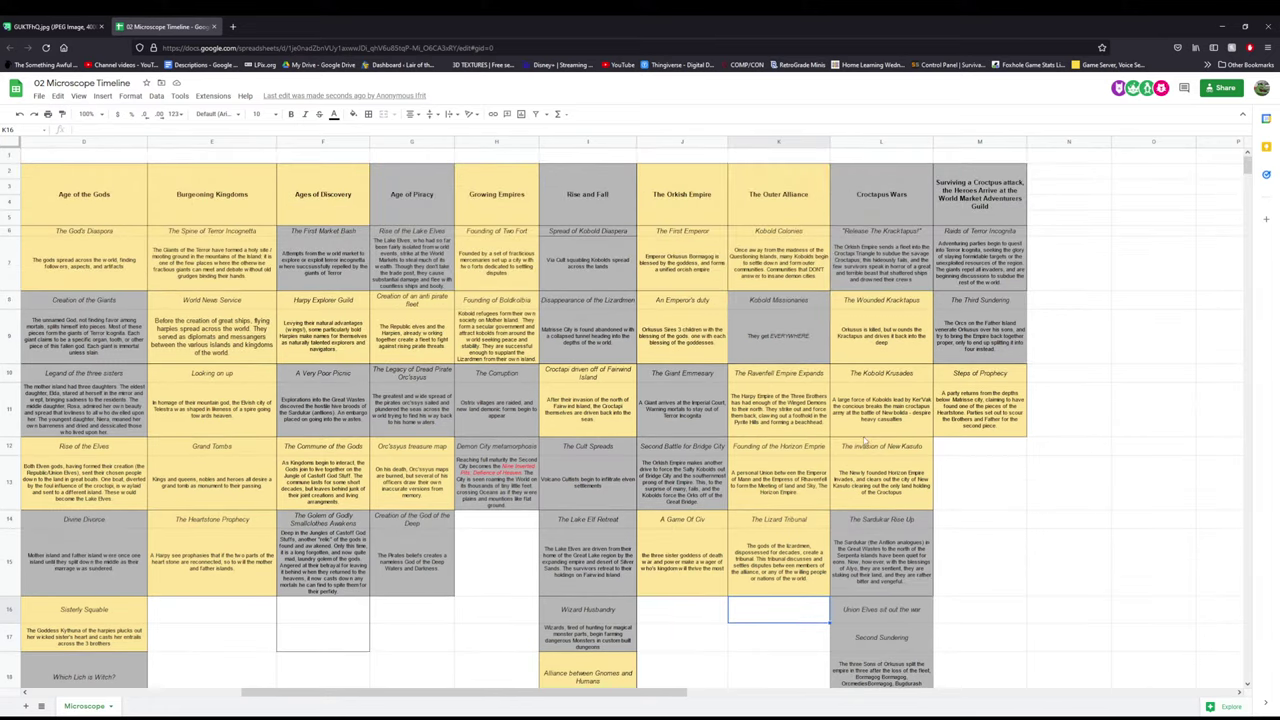
pyautogui.scroll(-3, 858, 430)
pyautogui.scroll(1, 857, 418)
pyautogui.scroll(2, 857, 418)
pyautogui.scroll(-2, 825, 393)
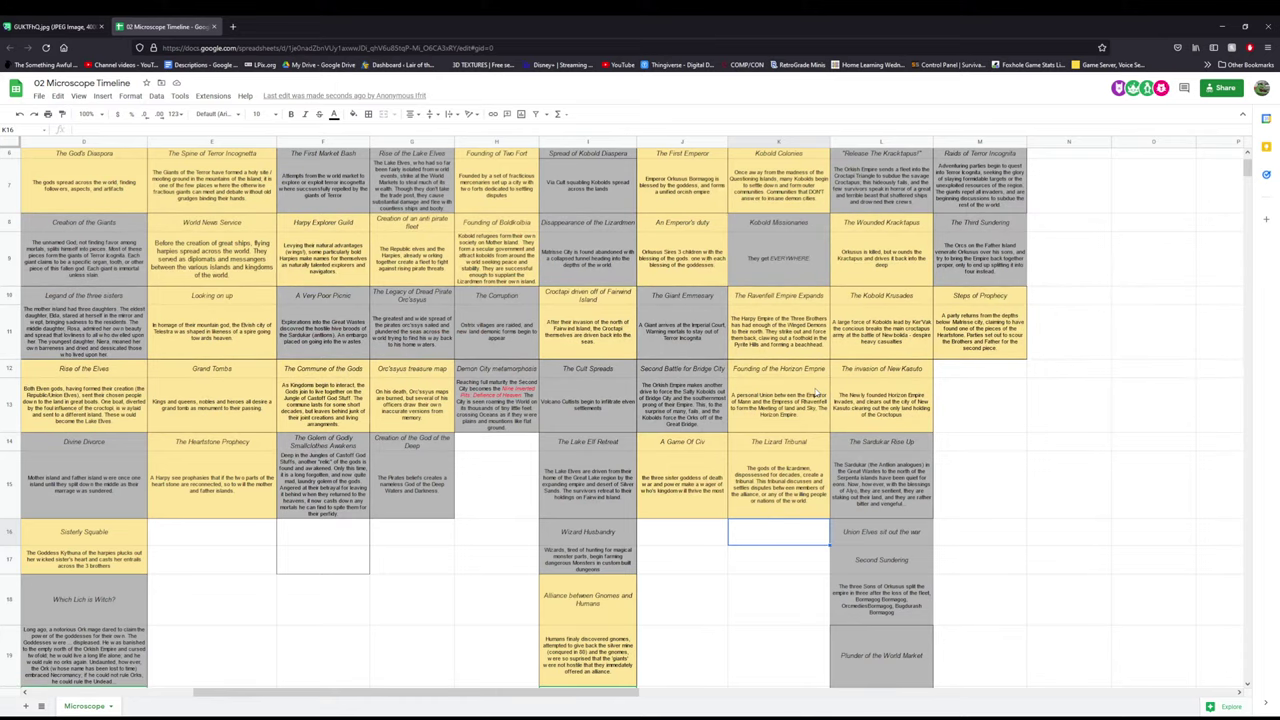
pyautogui.scroll(-3, 815, 393)
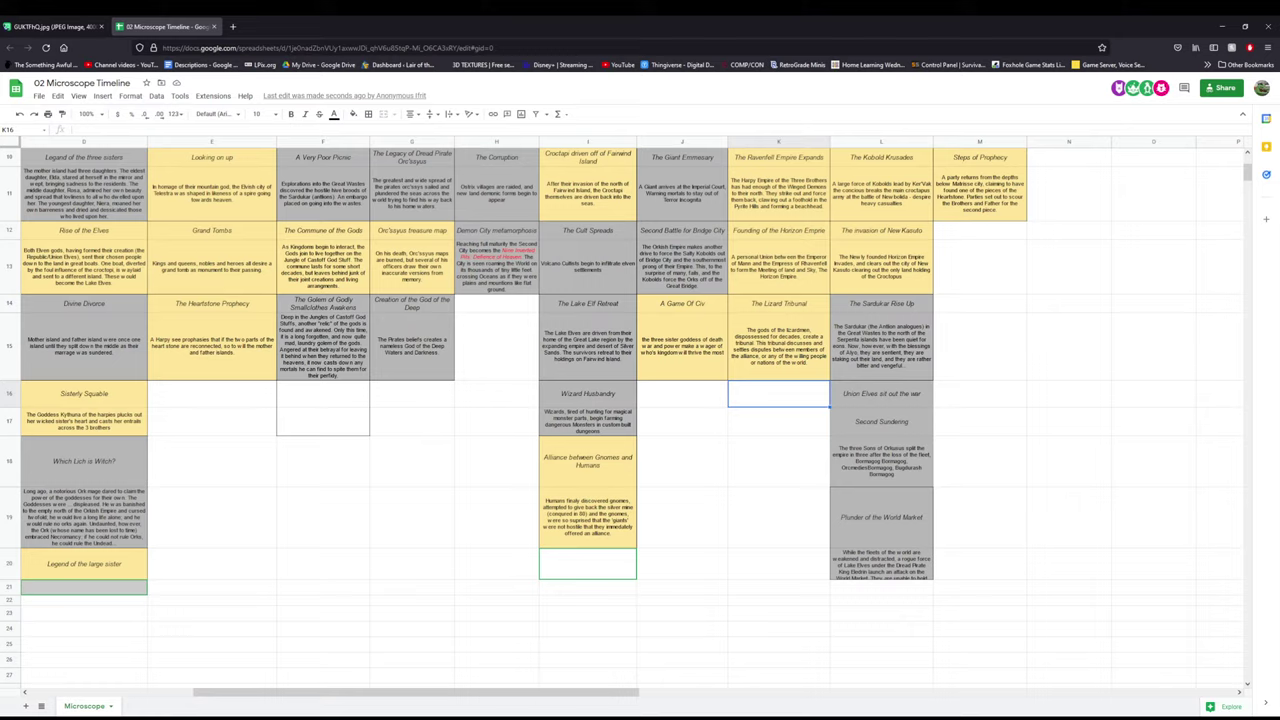
# - Check the turn order and focus lists beneath the timeline and compare them with the lower events of the later periods
pyautogui.click(760, 450)
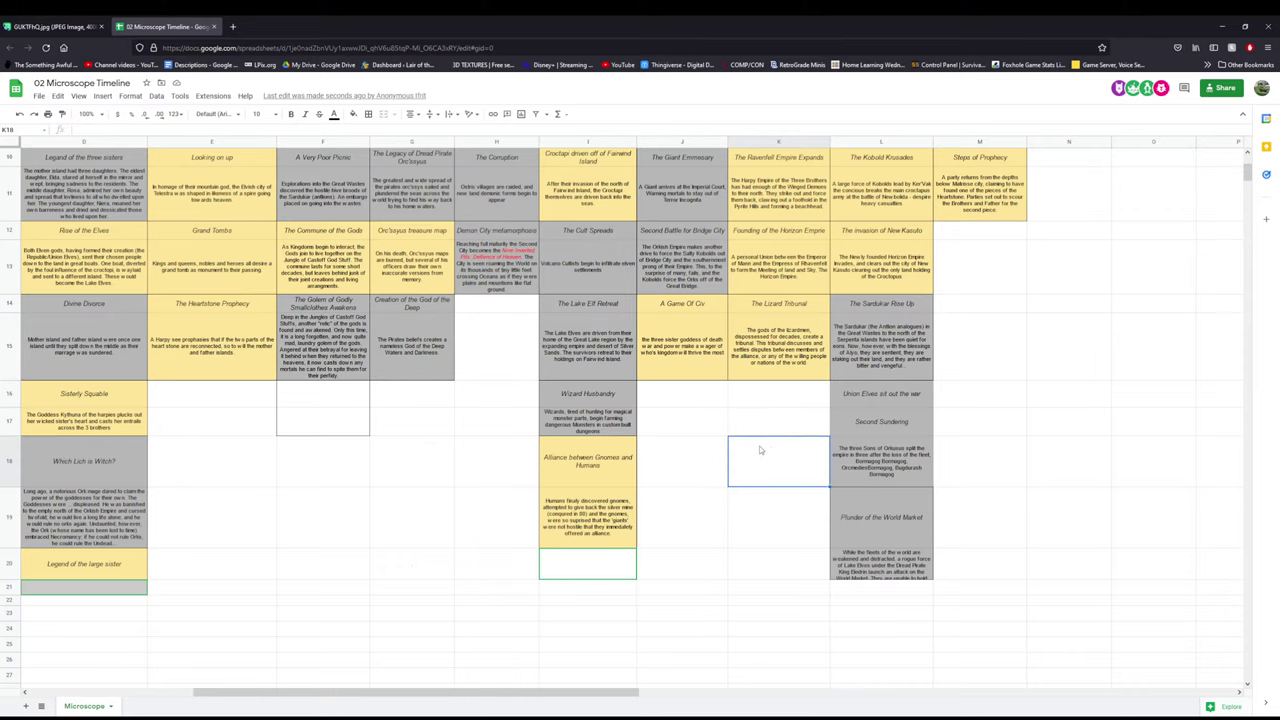
pyautogui.scroll(3, 760, 450)
pyautogui.scroll(3, 758, 450)
pyautogui.scroll(-3, 742, 446)
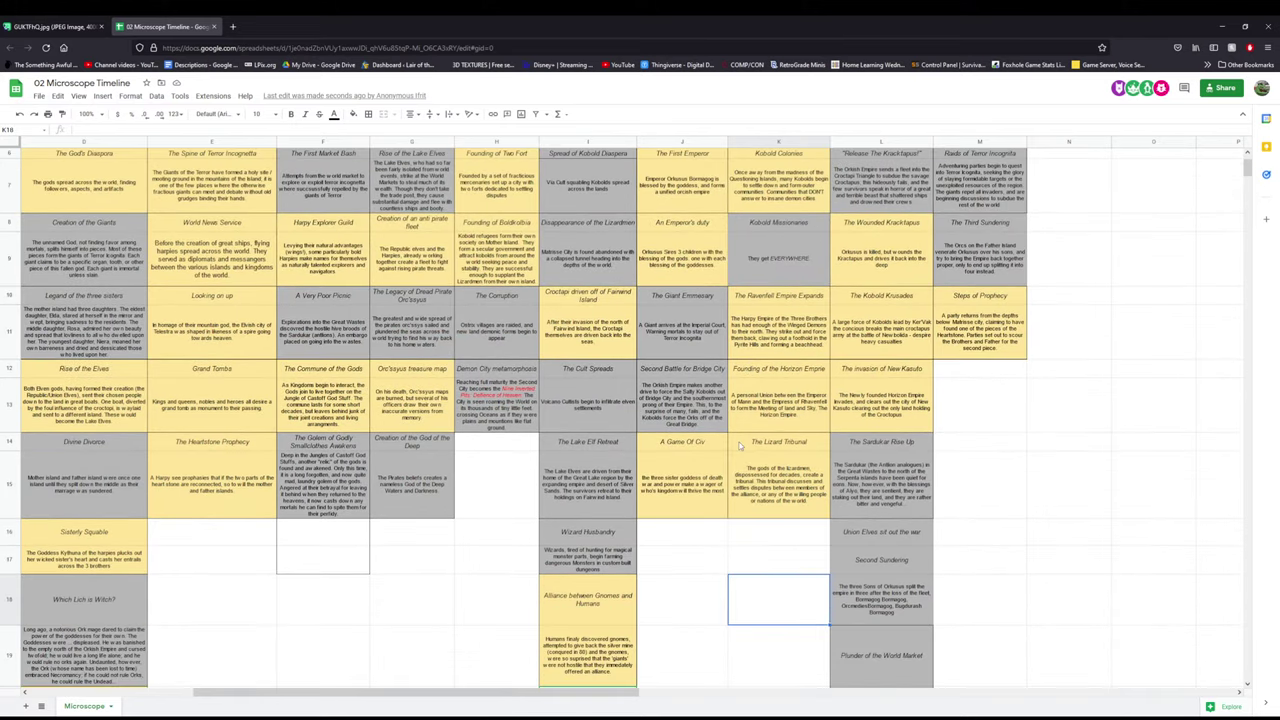
pyautogui.scroll(-10, 688, 418)
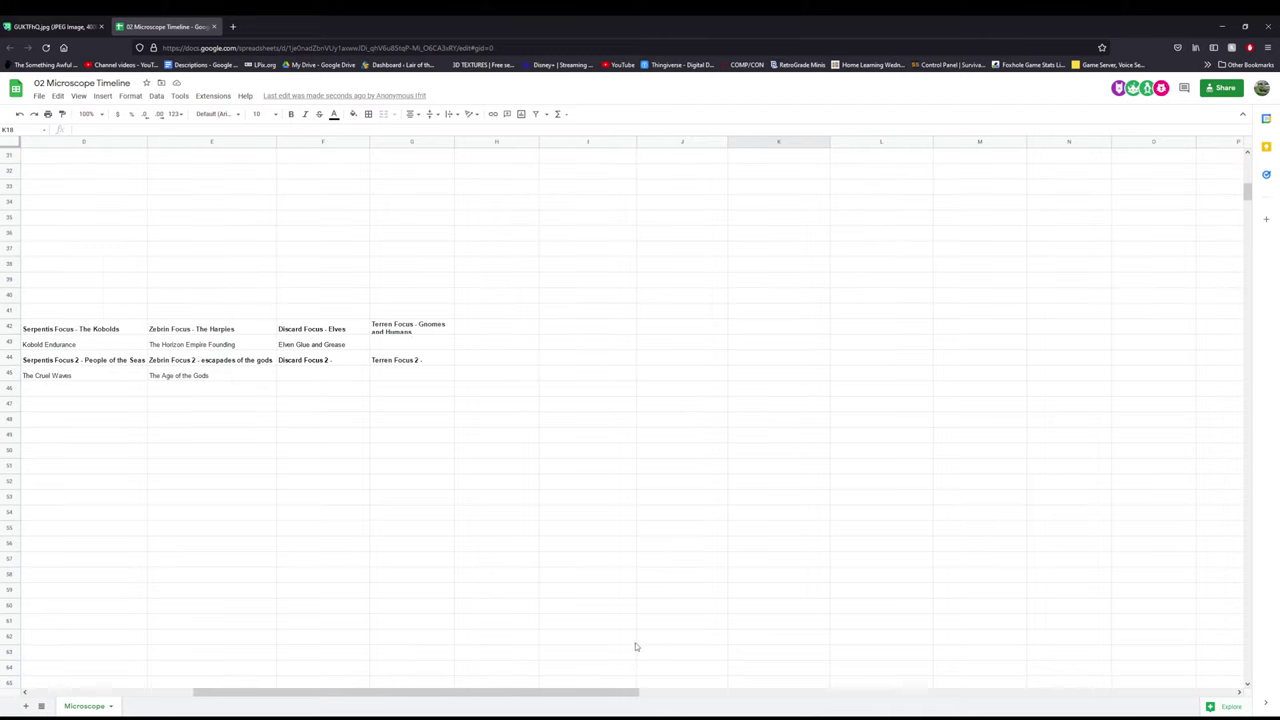
pyautogui.moveTo(451, 693); pyautogui.dragTo(289, 674)
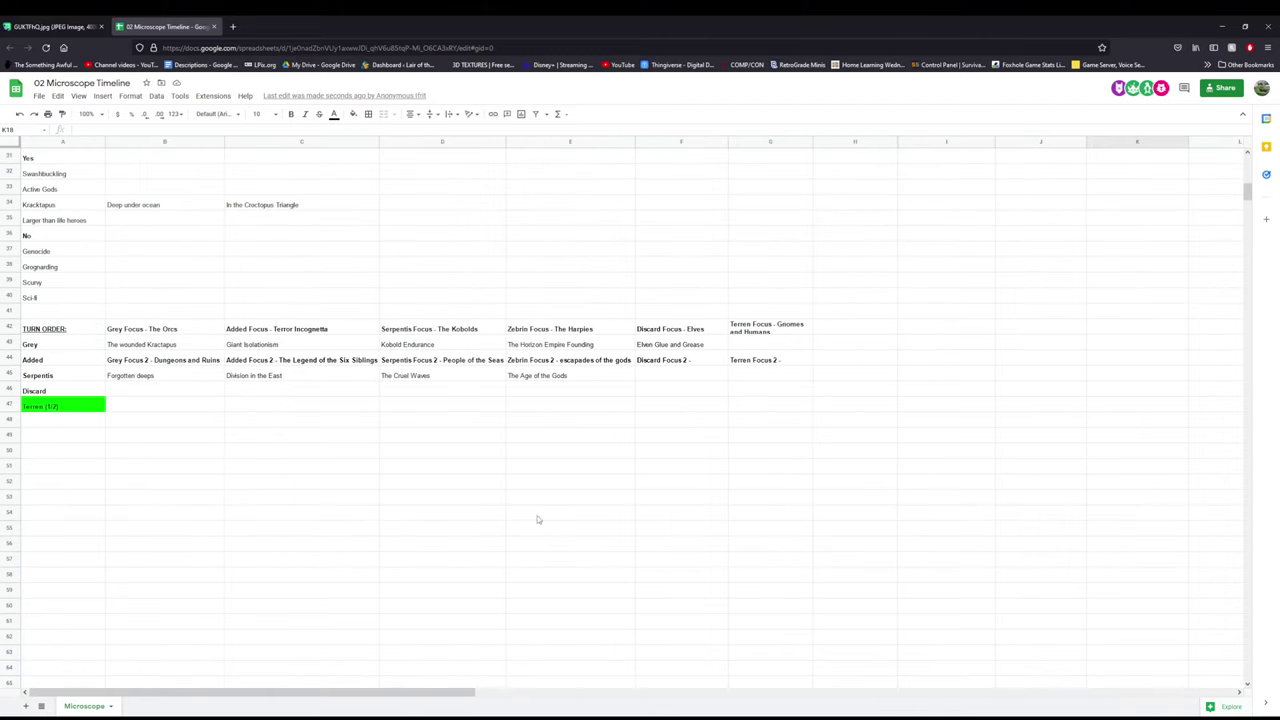
pyautogui.scroll(4, 829, 407)
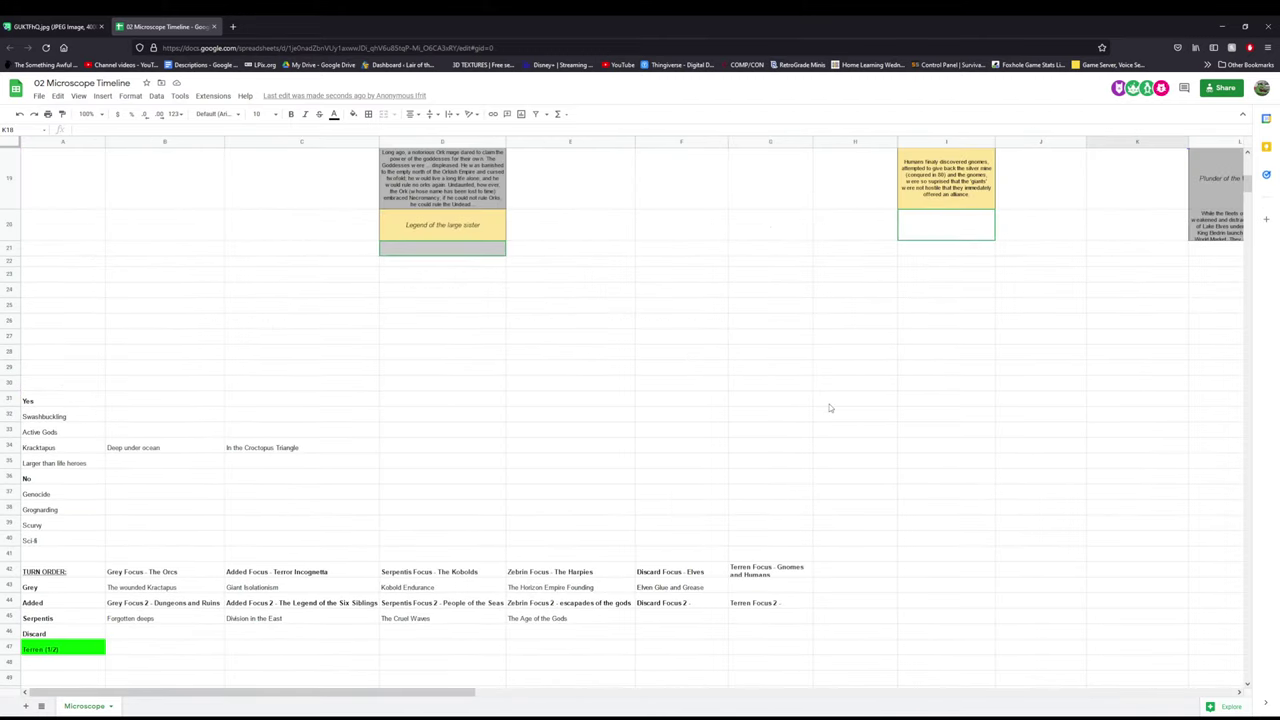
pyautogui.scroll(4, 825, 404)
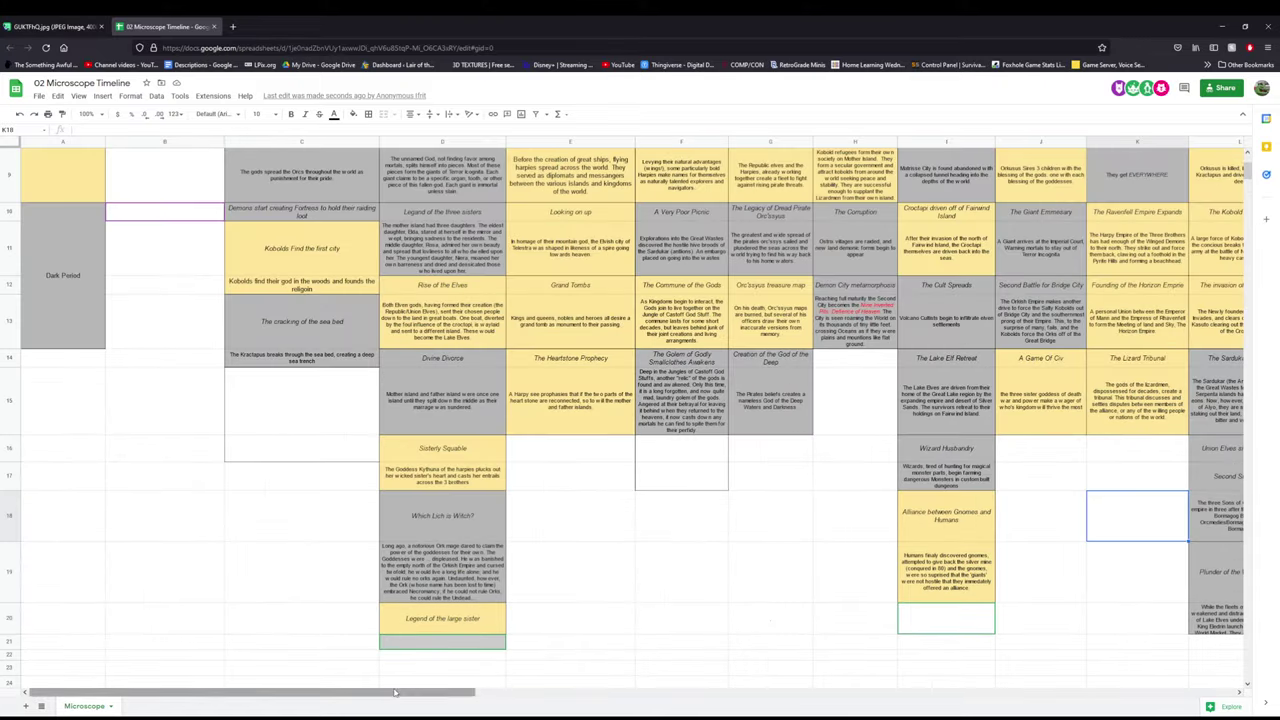
pyautogui.moveTo(391, 691); pyautogui.dragTo(580, 690)
pyautogui.scroll(3, 771, 549)
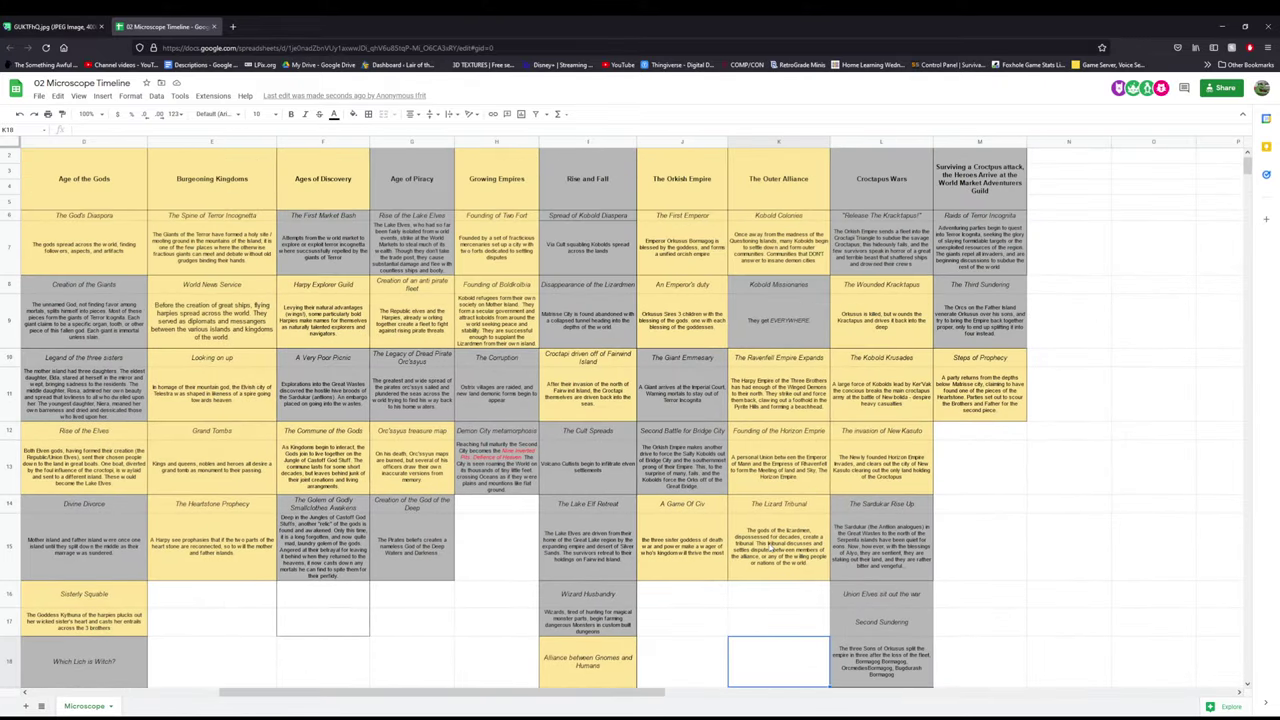
pyautogui.scroll(-5, 430, 555)
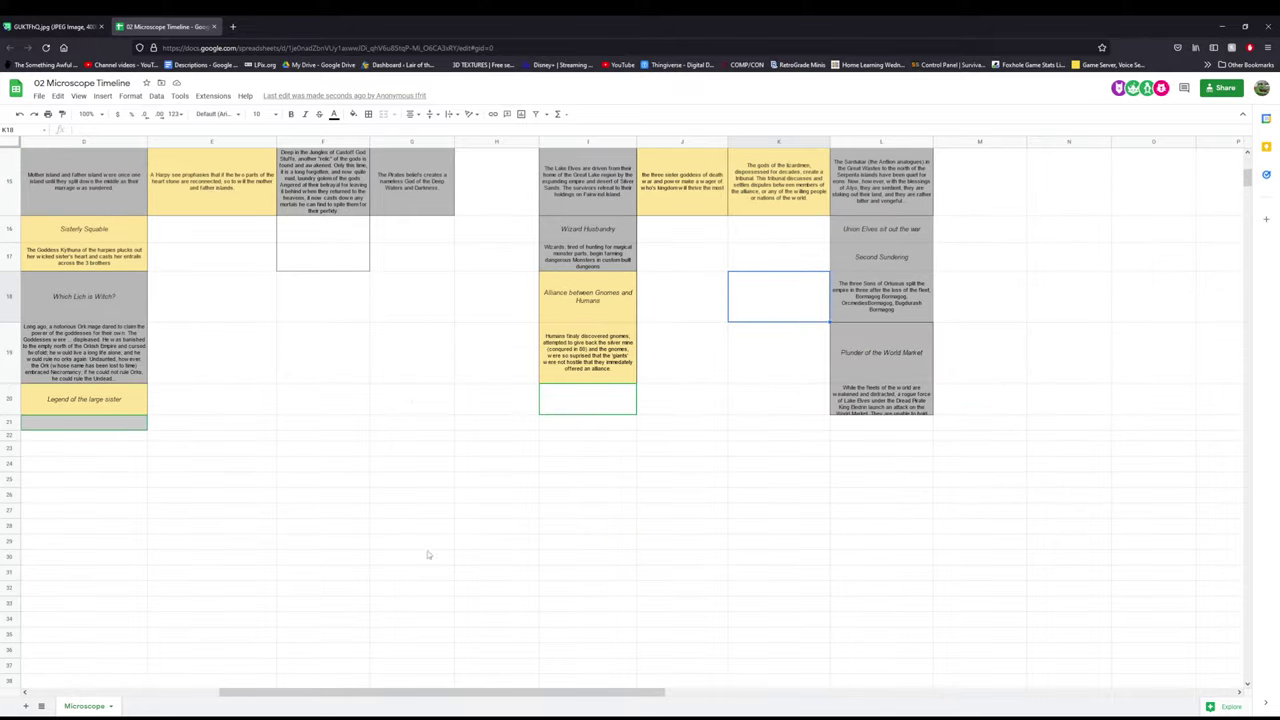
pyautogui.moveTo(350, 692); pyautogui.dragTo(155, 692)
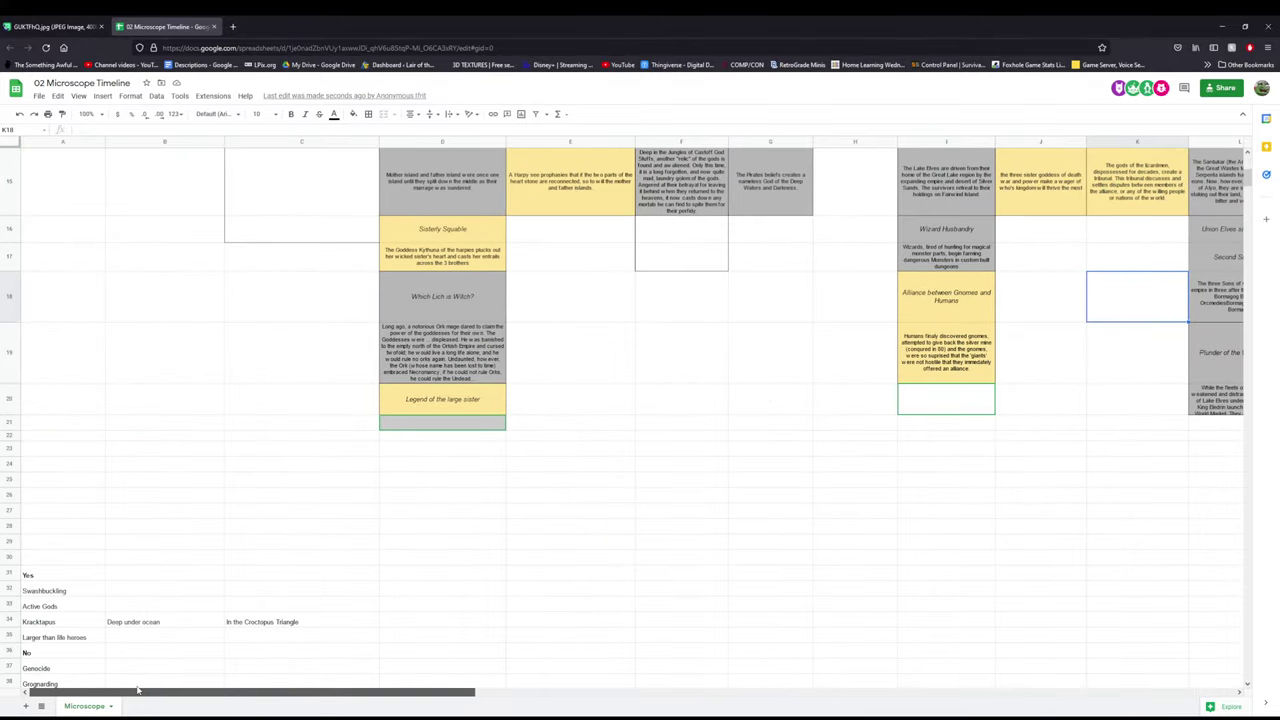
# - Copy the Dark Event template block into The Outer Alliance column directly beneath The Lizard Tribunal
pyautogui.scroll(3, 218, 387)
pyautogui.scroll(3, 218, 387)
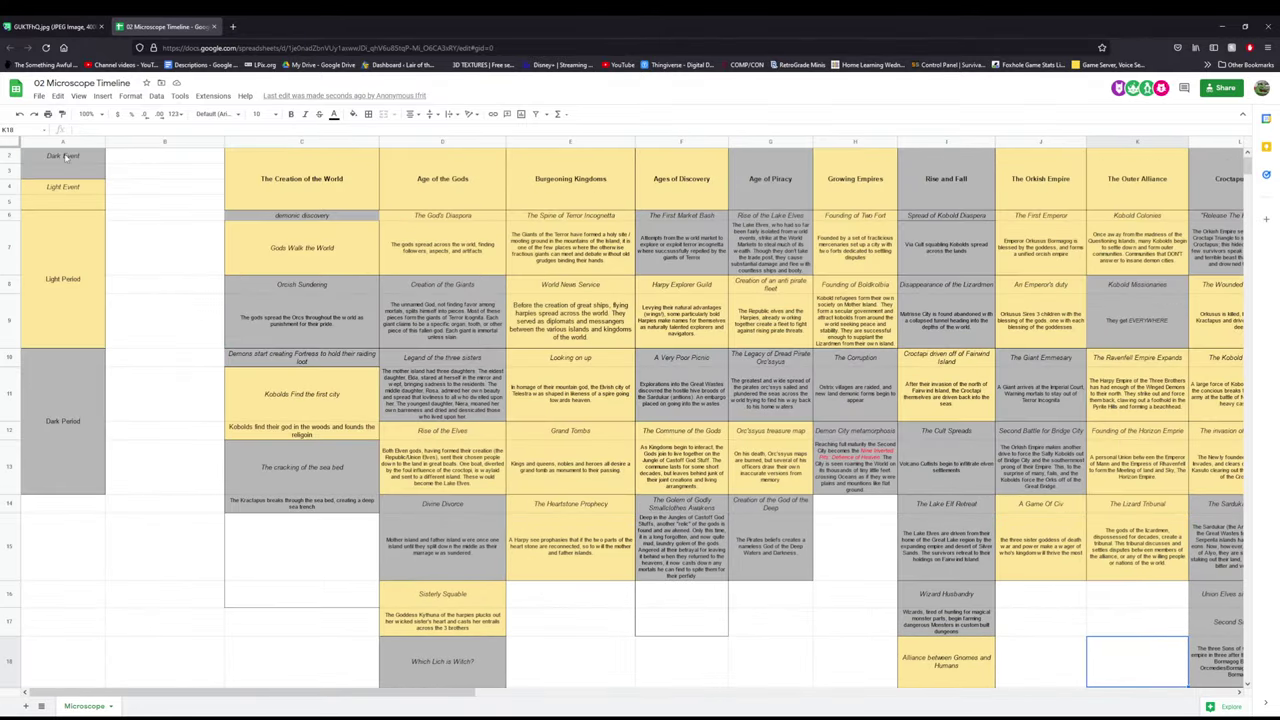
pyautogui.moveTo(63, 156); pyautogui.dragTo(68, 178)
pyautogui.hotkey('ctrl', 'c')
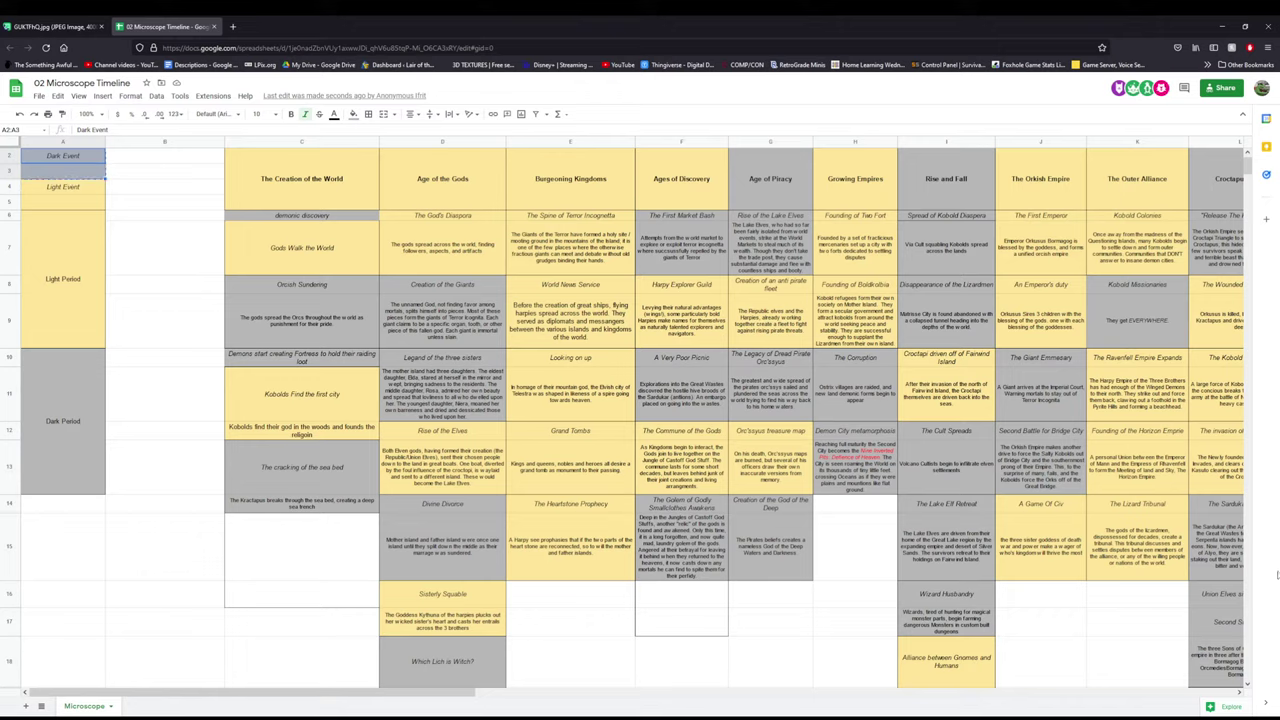
pyautogui.click(1137, 597)
pyautogui.hotkey('ctrl', 'v')
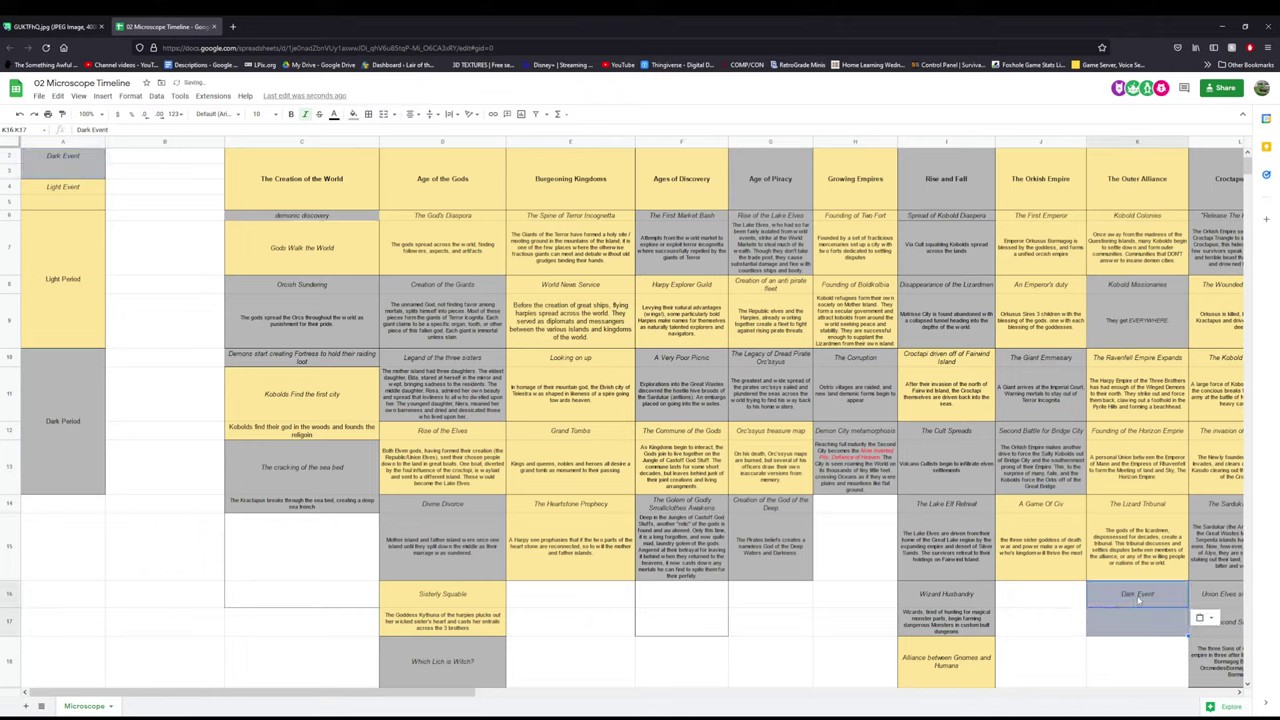
# - Replace the pasted Dark Event heading with the title "The Great Measuring"
pyautogui.doubleClick(1137, 597)
pyautogui.moveTo(1155, 587); pyautogui.dragTo(1075, 586)
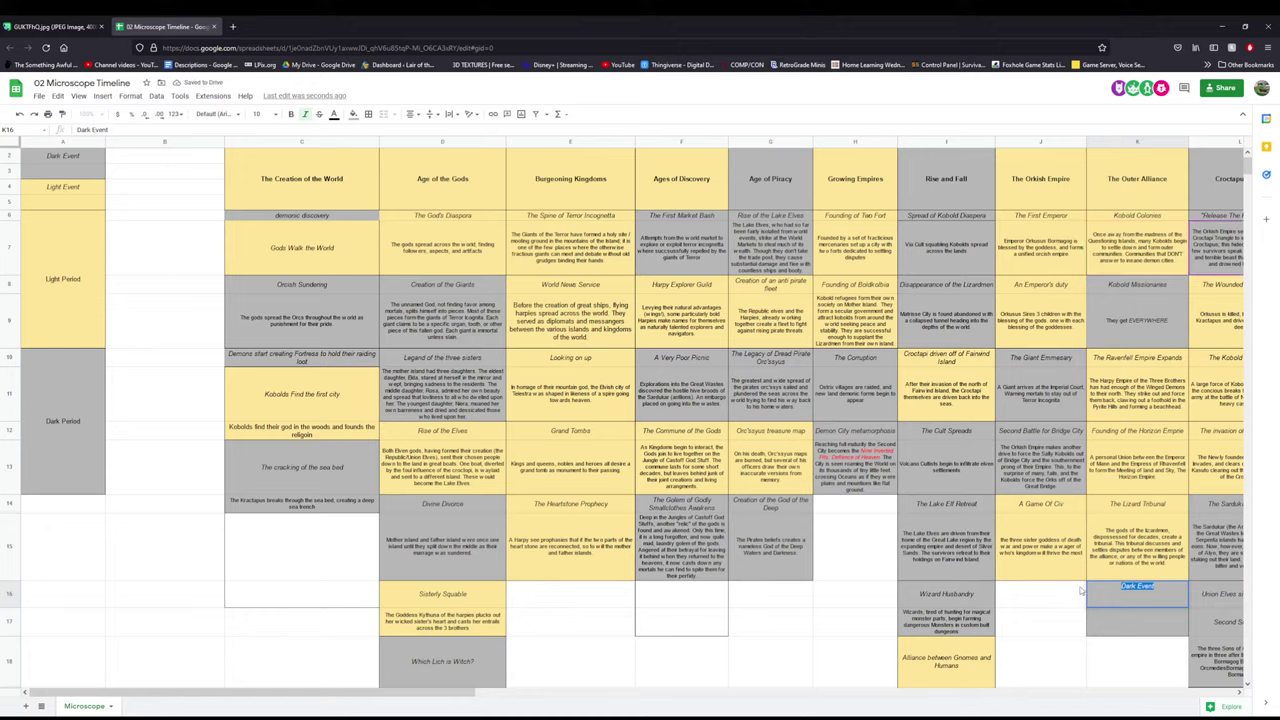
pyautogui.write('The Great Meas')
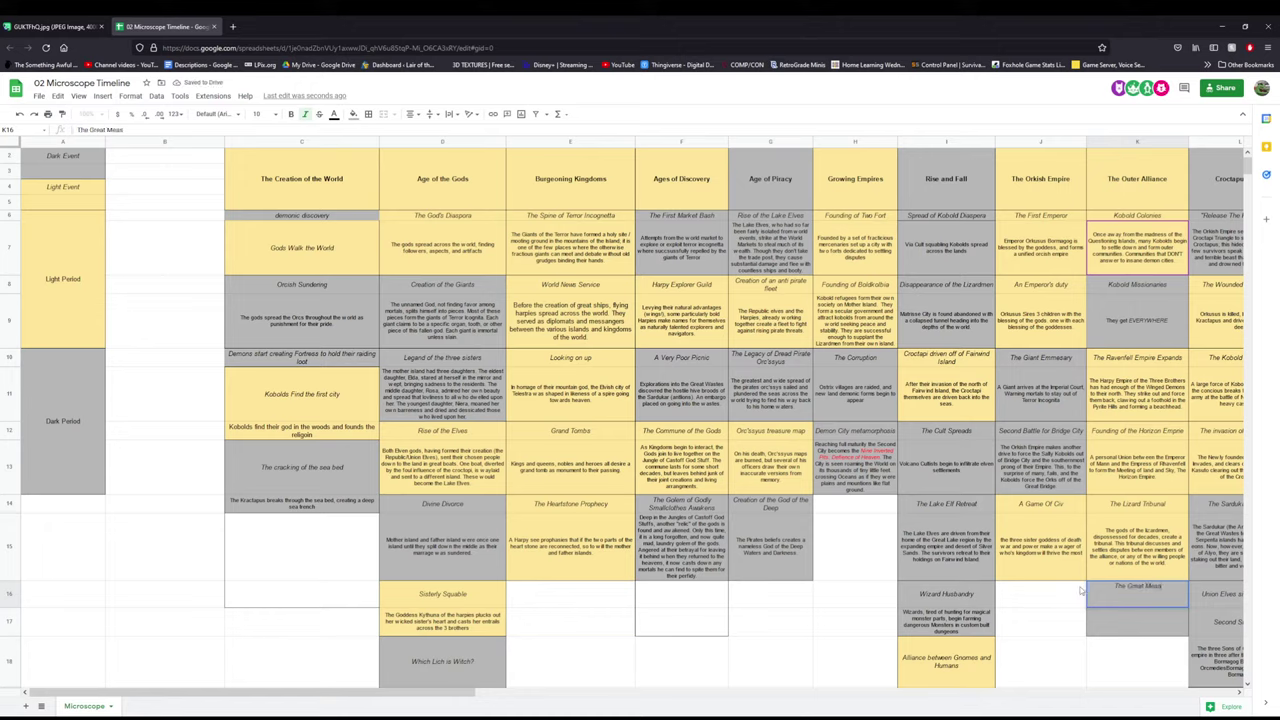
pyautogui.write('uring')
# - Begin the event's description with "The Union Elves and the Gnomes almost go to war over hight of their holy mountains"
pyautogui.click(1129, 623)
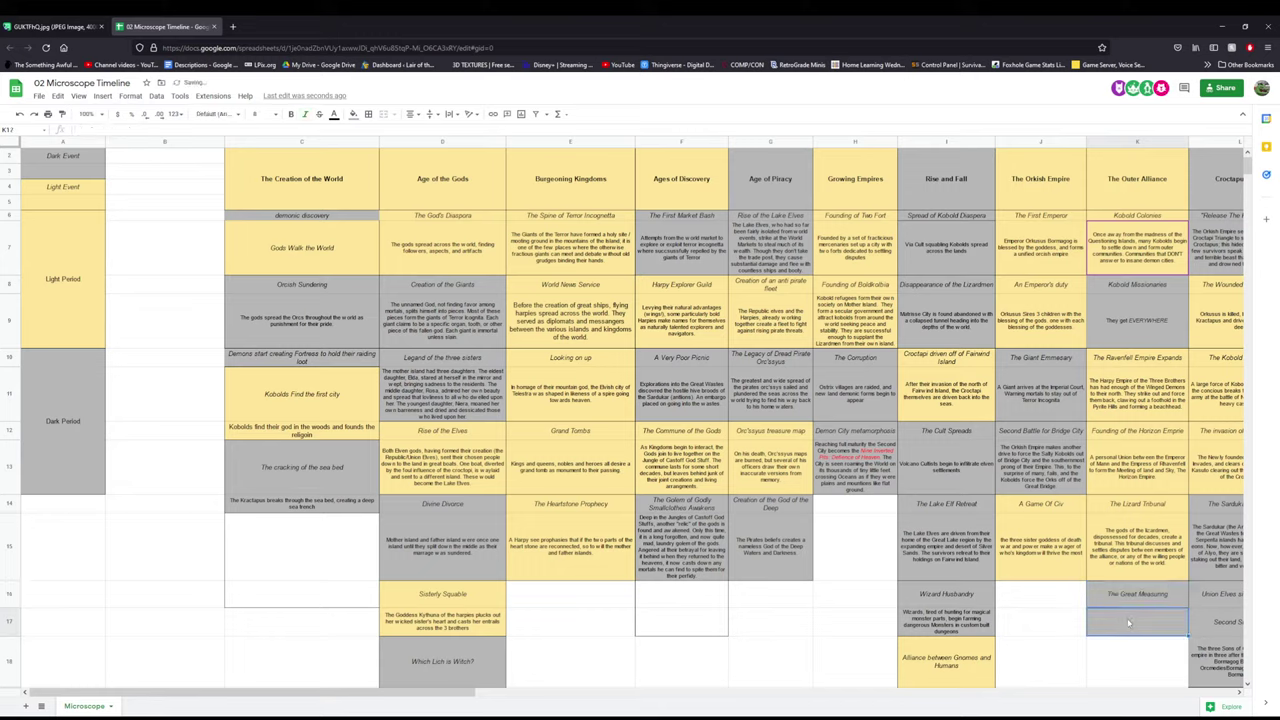
pyautogui.write('The Gr')
pyautogui.write('i')
pyautogui.write('on Elves and the S')
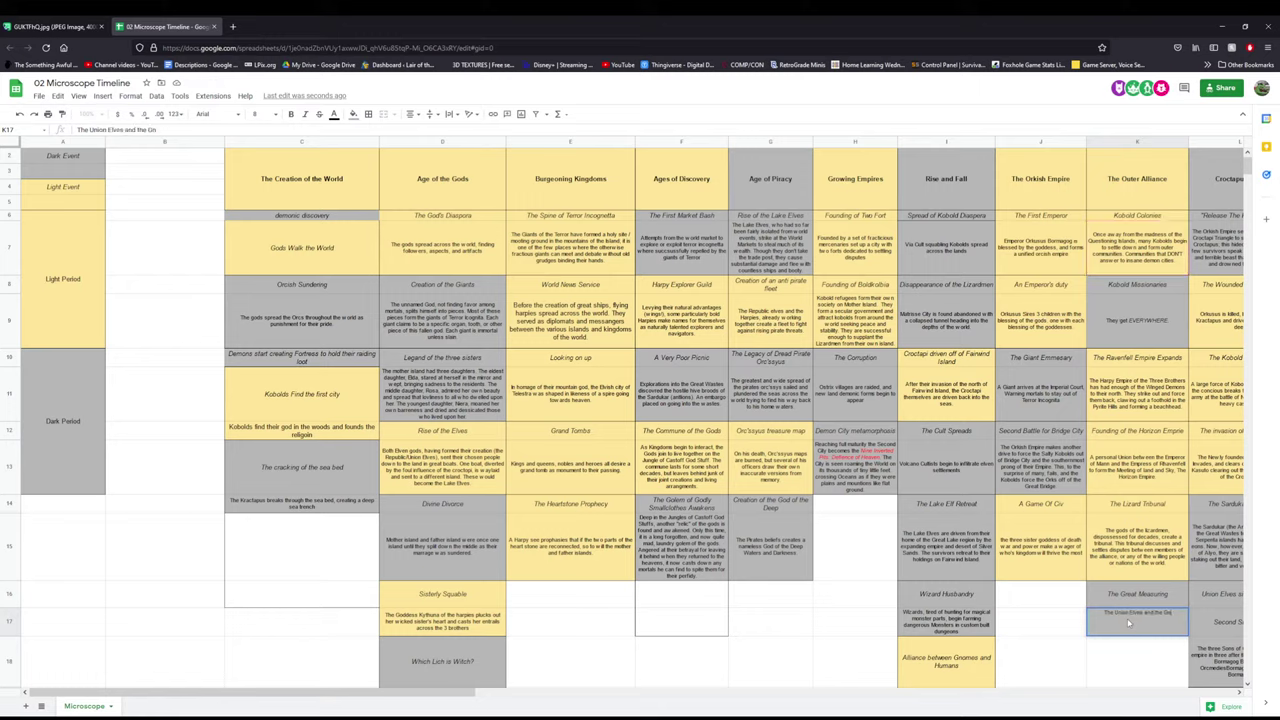
pyautogui.write('nomes almost go to war')
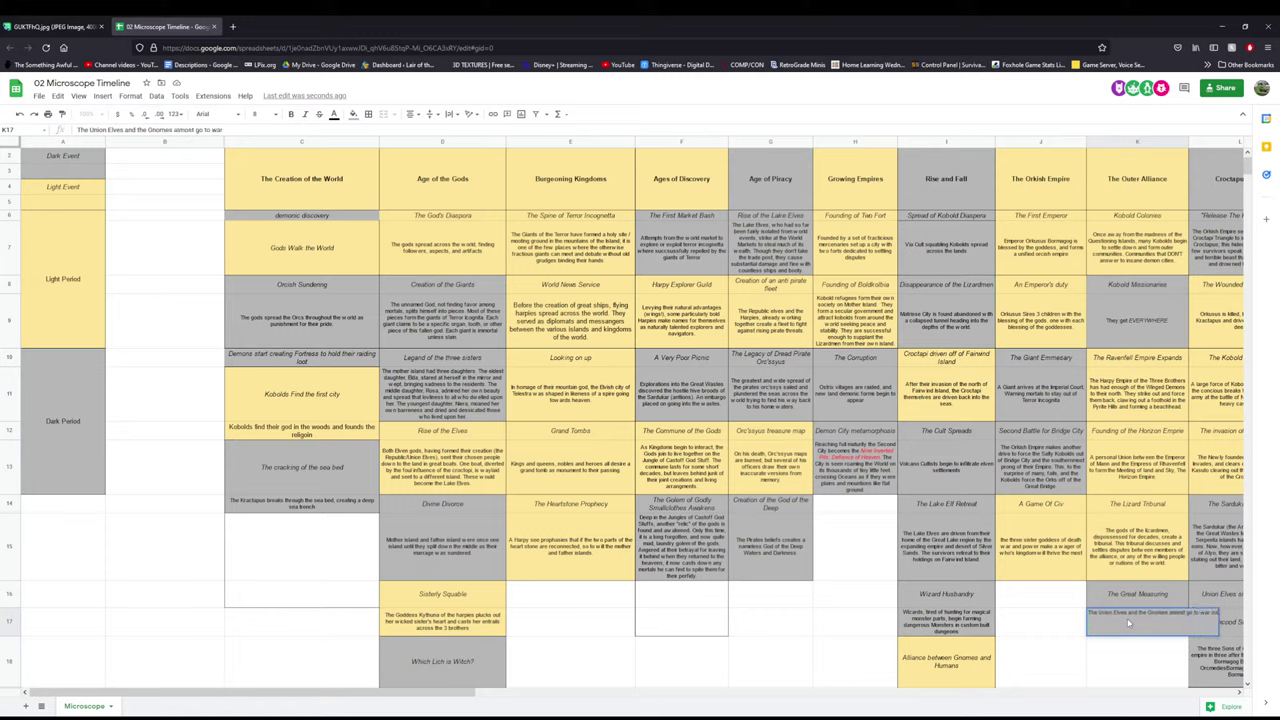
pyautogui.write(' over high grou')
pyautogui.press('BackSpace')
pyautogui.press('BackSpace')
pyautogui.press('BackSpace')
pyautogui.write('f their h')
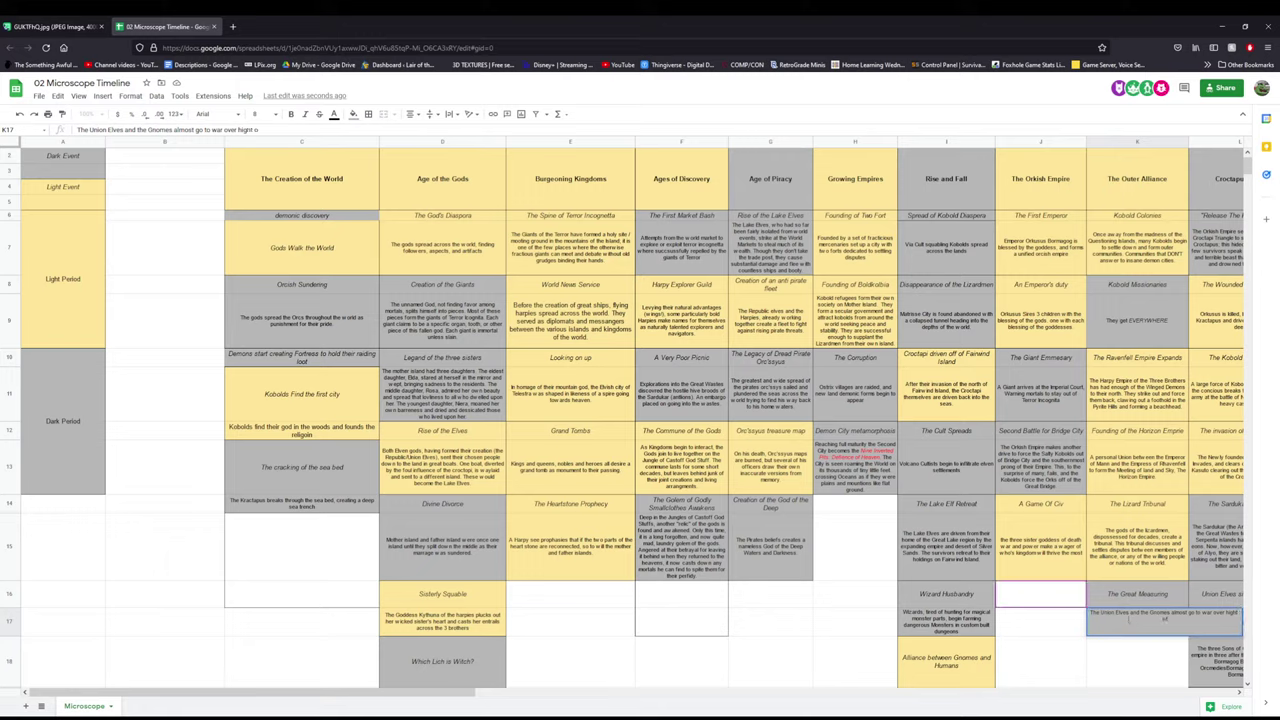
pyautogui.write('oly mountains')
pyautogui.write('both sides decide to')
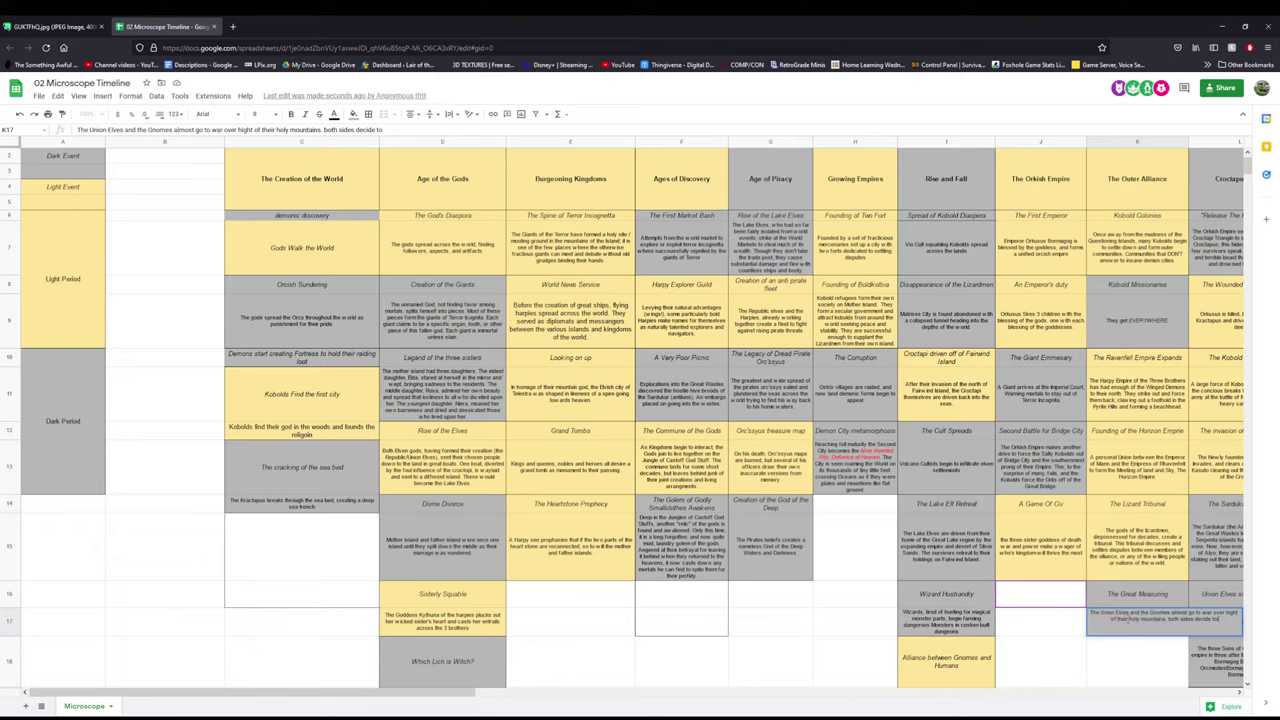
pyautogui.write('th')
pyautogui.press('BackSpace')
pyautogui.press('BackSpace')
pyautogui.press('BackSpace')
pyautogui.press('BackSpace')
pyautogui.press('BackSpace')
pyautogui.press('BackSpace')
pyautogui.press('BackSpace')
pyautogui.press('BackSpace')
pyautogui.press('BackSpace')
pyautogui.press('BackSpace')
pyautogui.press('BackSpace')
pyautogui.press('BackSpace')
pyautogui.press('BackSpace')
pyautogui.press('BackSpace')
pyautogui.press('BackSpace')
pyautogui.press('BackSpace')
pyautogui.press('BackSpace')
pyautogui.press('BackSpace')
pyautogui.press('BackSpace')
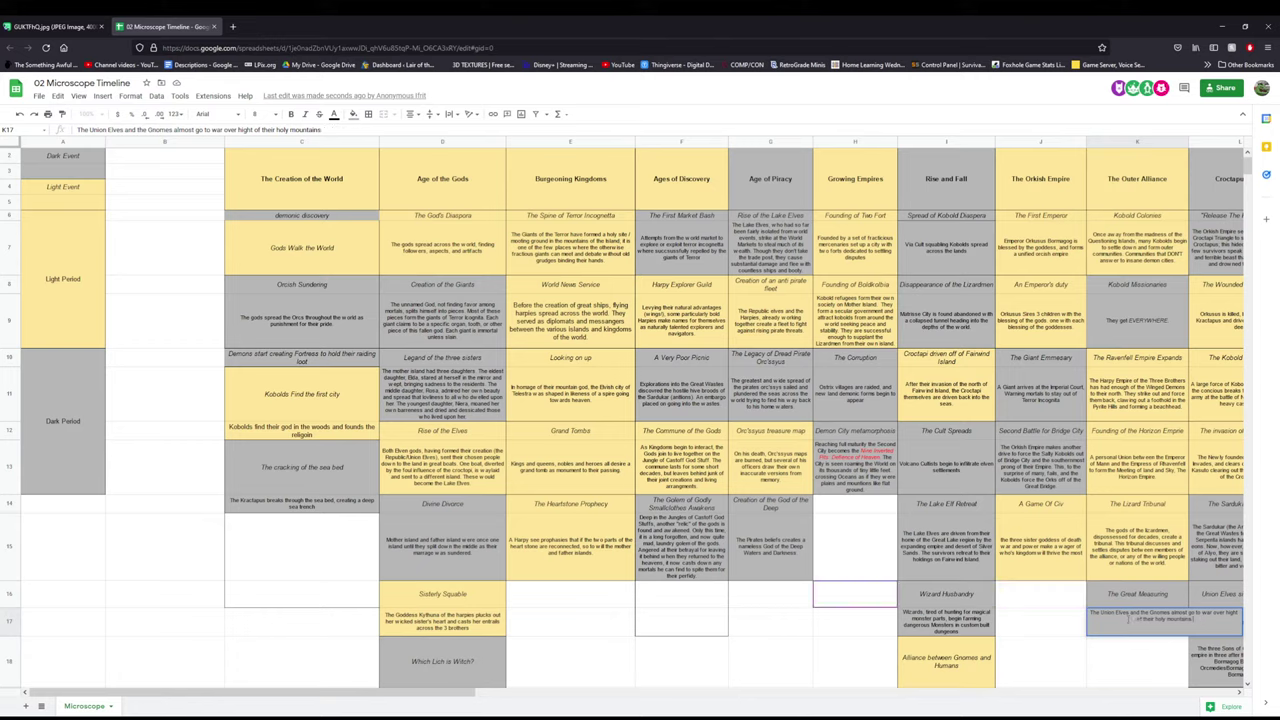
# - Finish The Great Measuring's description with "A commission is formed to measure them without climbing"
pyautogui.write('. A commission')
pyautogui.write('is formed to')
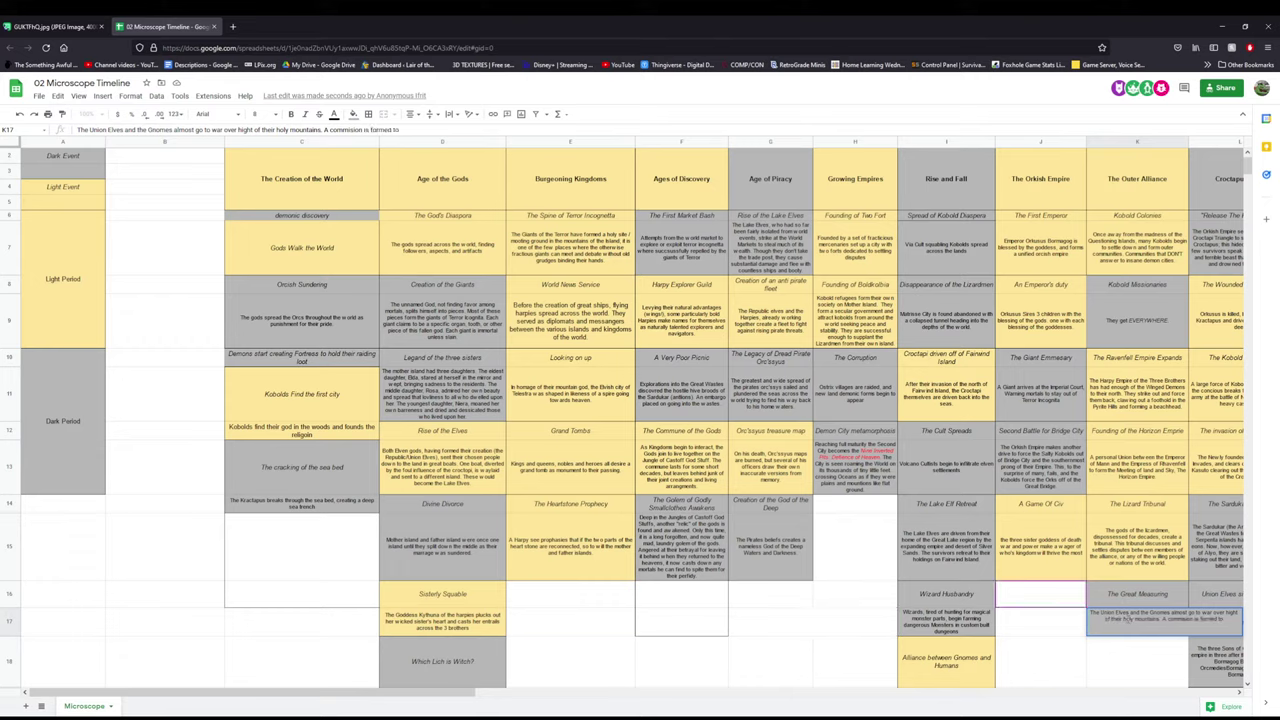
pyautogui.write(' mount')
pyautogui.press('BackSpace')
pyautogui.press('BackSpace')
pyautogui.press('BackSpace')
pyautogui.press('BackSpace')
pyautogui.press('BackSpace')
pyautogui.write('measure thjeem without climb')
pyautogui.press('Return')
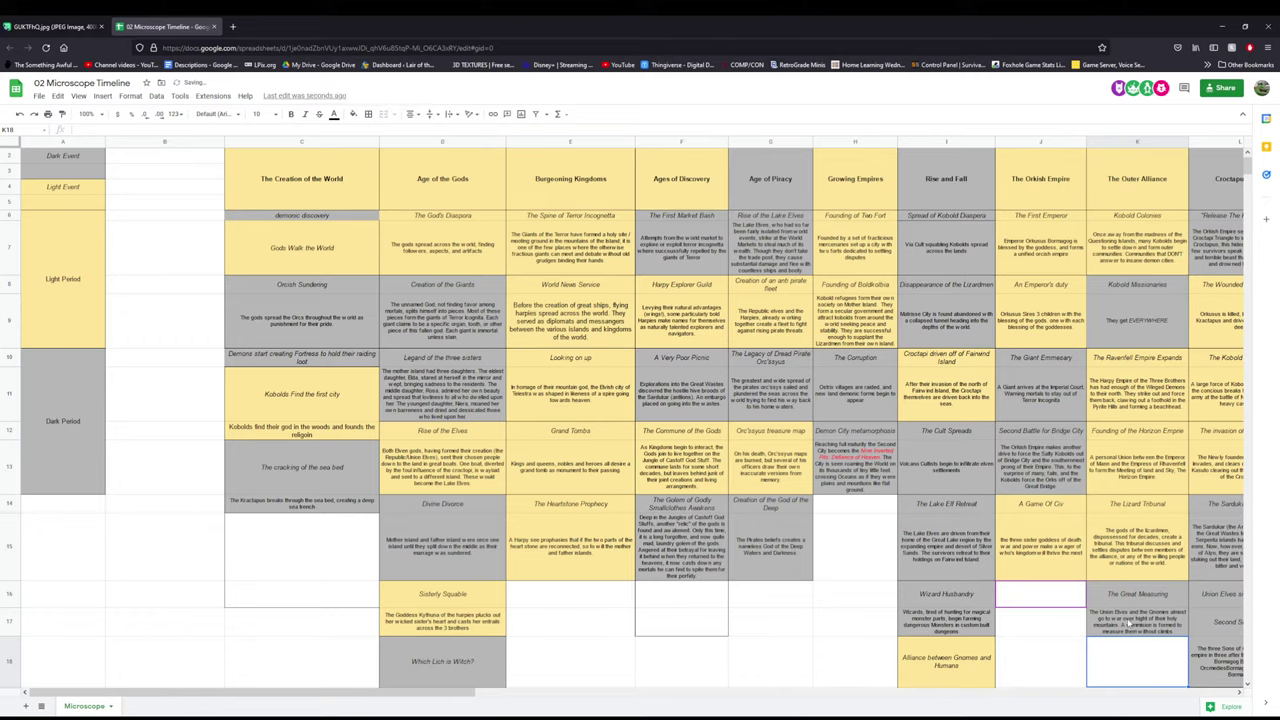
pyautogui.click(1140, 620)
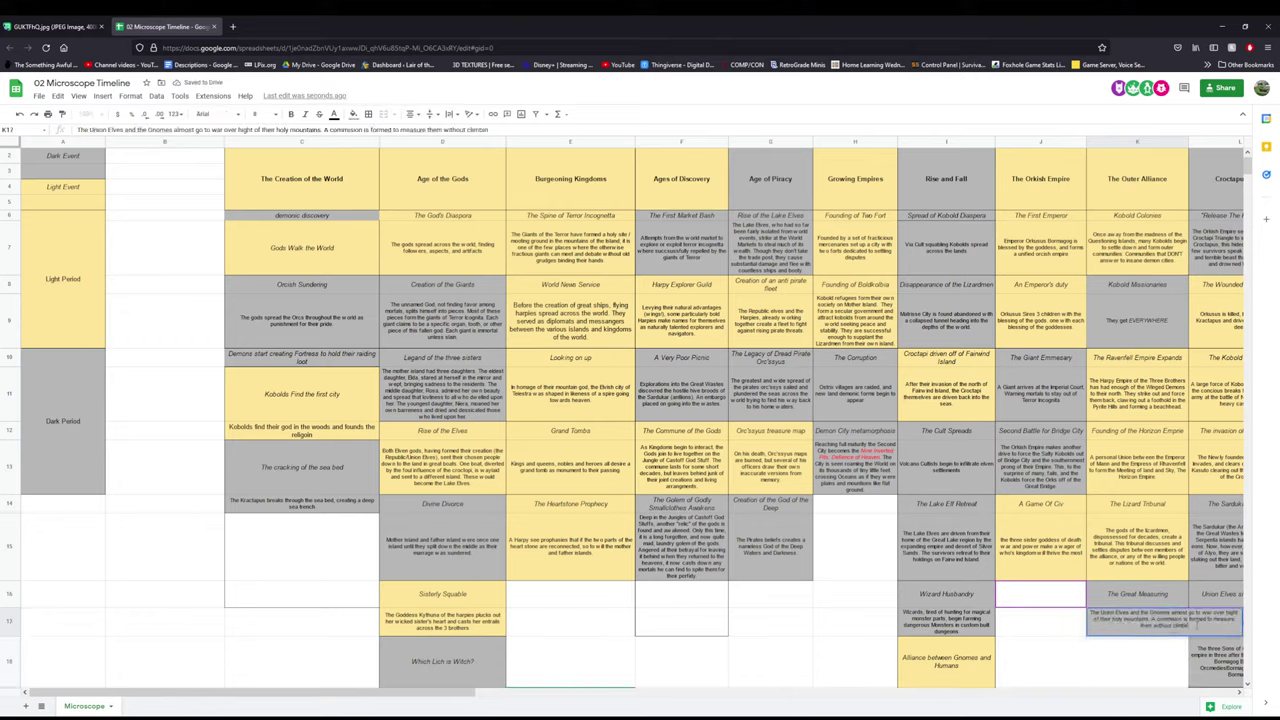
pyautogui.press('Return')
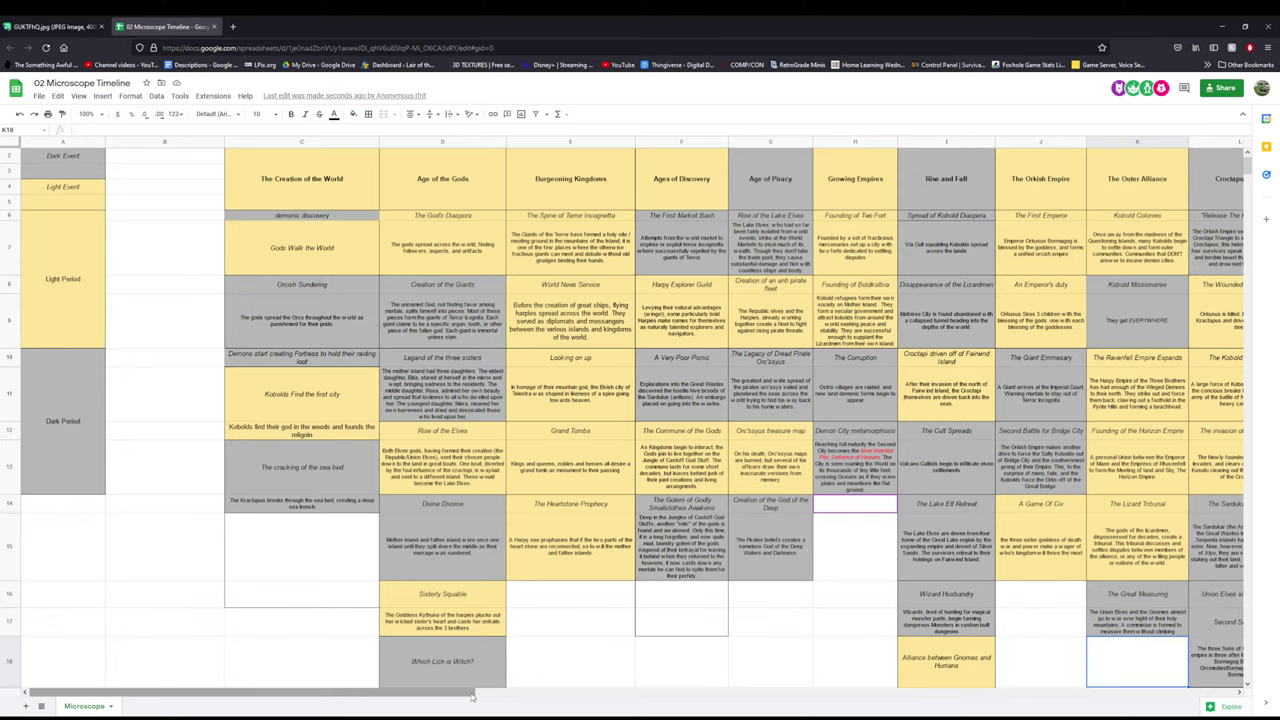
# - Examine the lower event rows across the timeline's periods, along with the turn order and focus lists below them
pyautogui.scroll(-2, 642, 526)
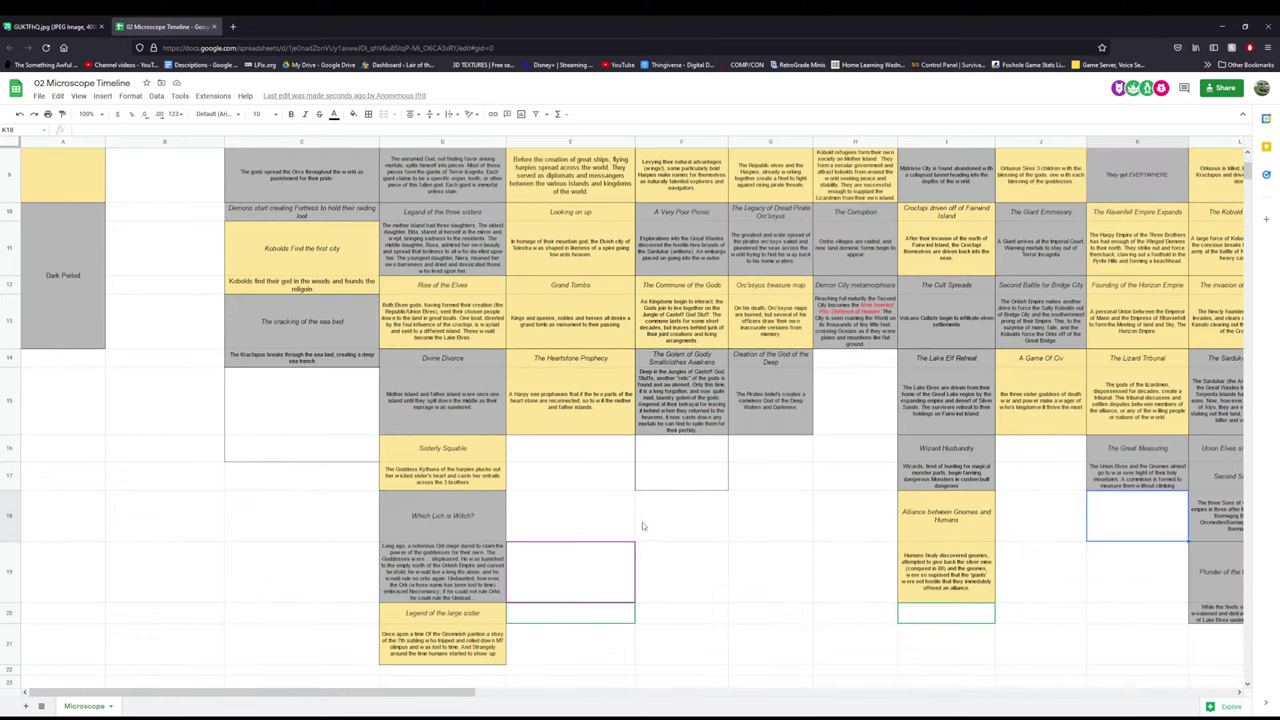
pyautogui.scroll(-1, 652, 525)
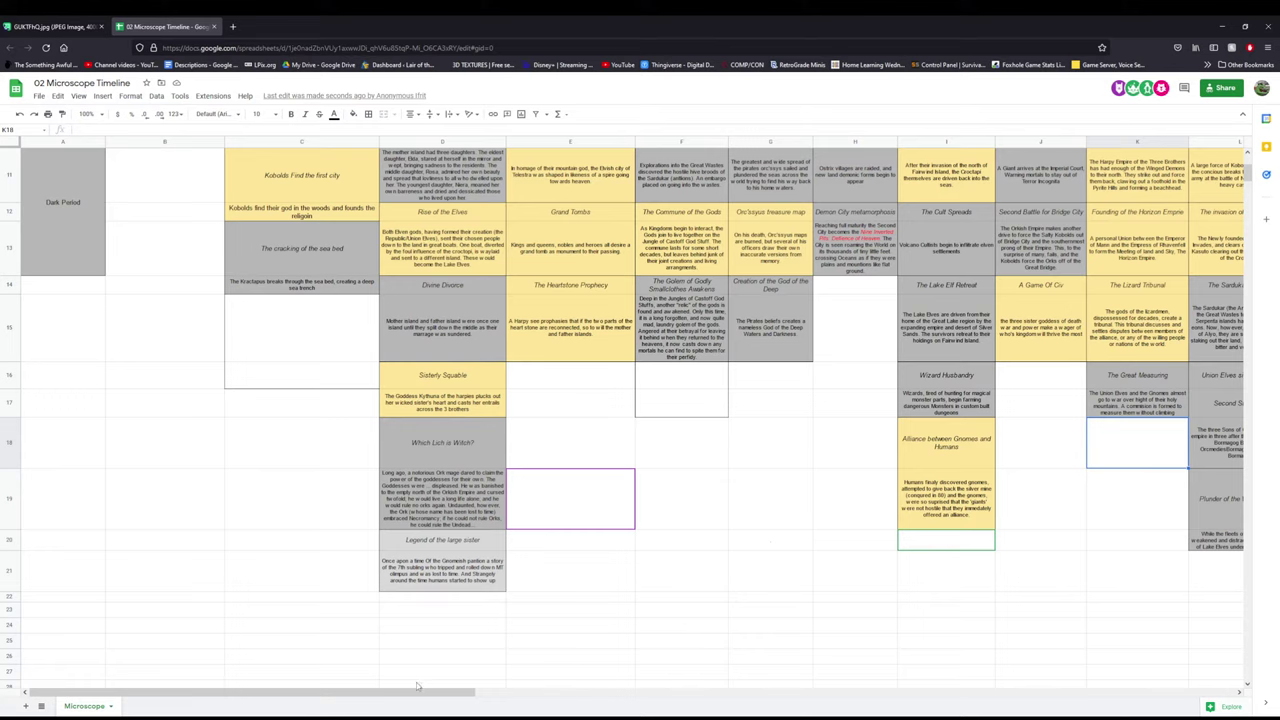
pyautogui.moveTo(440, 691); pyautogui.dragTo(654, 688)
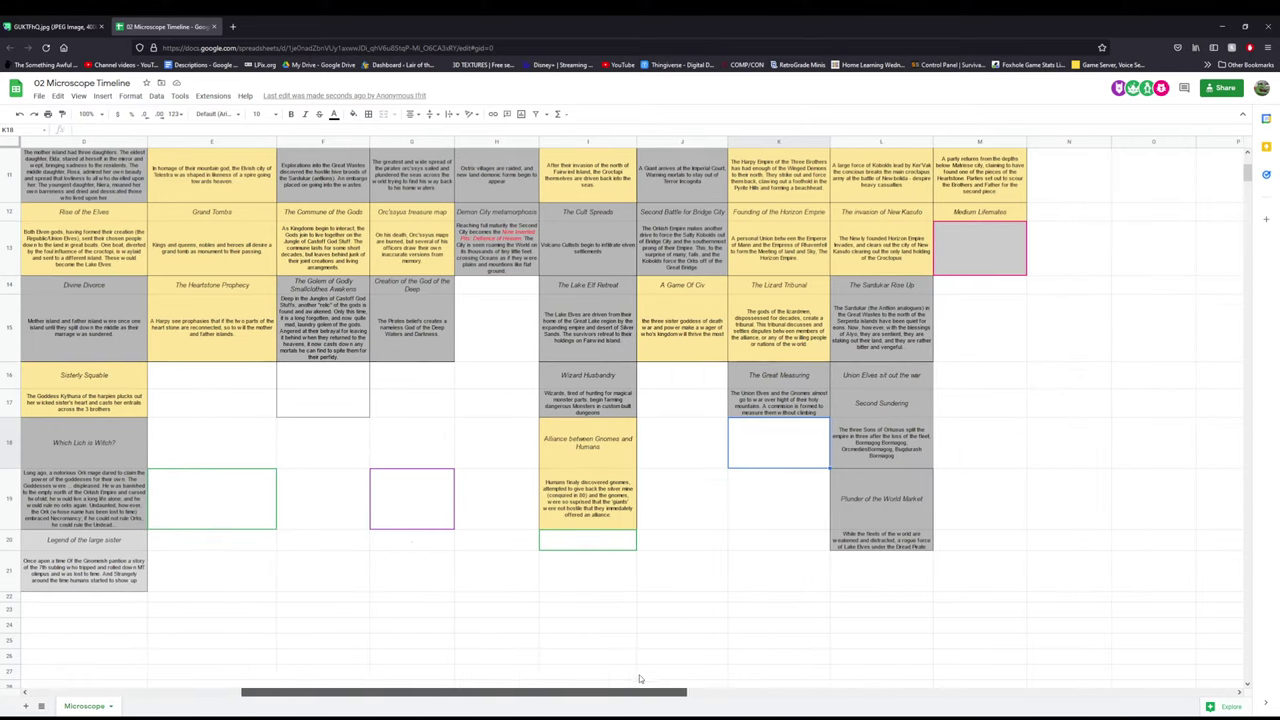
pyautogui.click(724, 480)
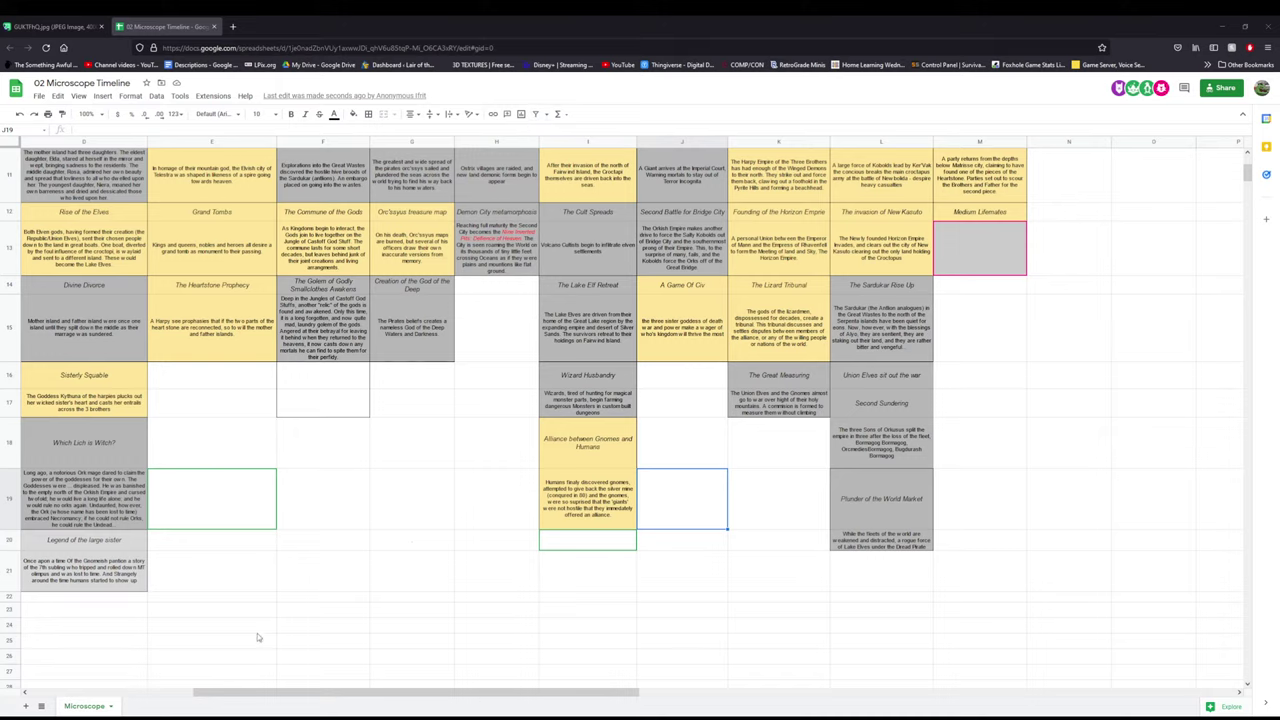
pyautogui.moveTo(412, 692); pyautogui.dragTo(248, 692)
pyautogui.scroll(-3, 160, 547)
pyautogui.scroll(-5, 160, 547)
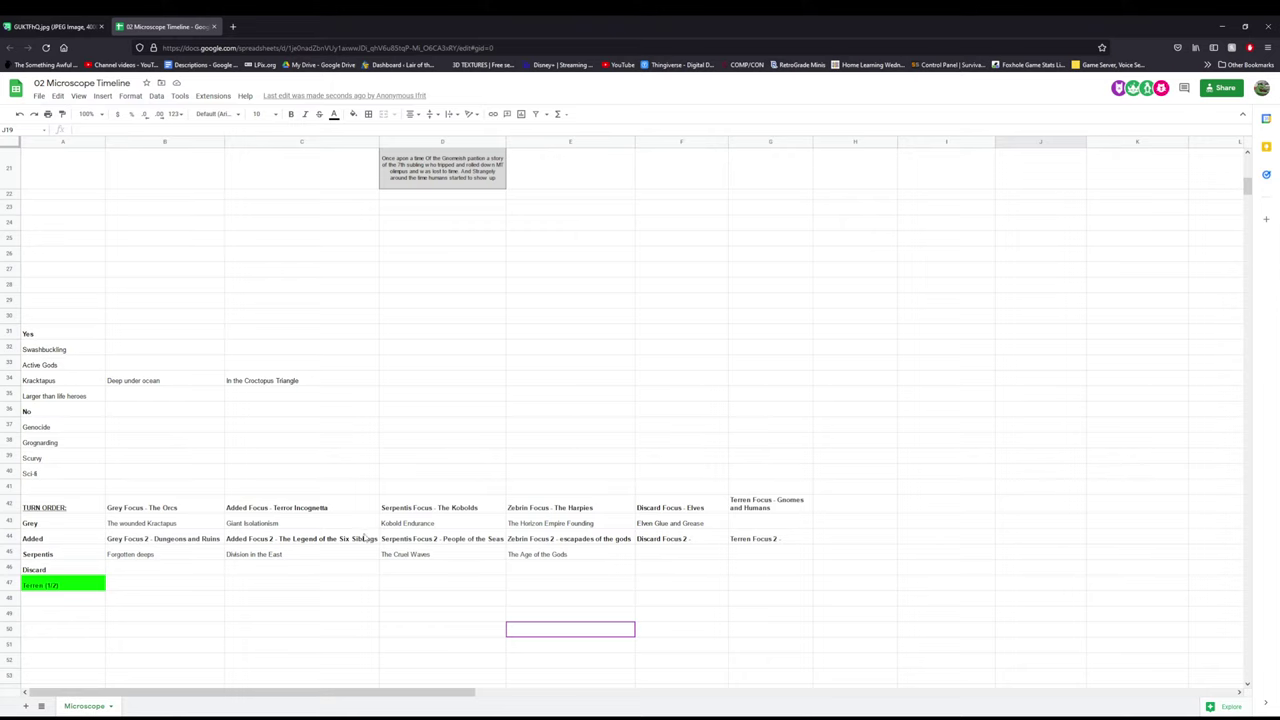
pyautogui.scroll(5, 446, 551)
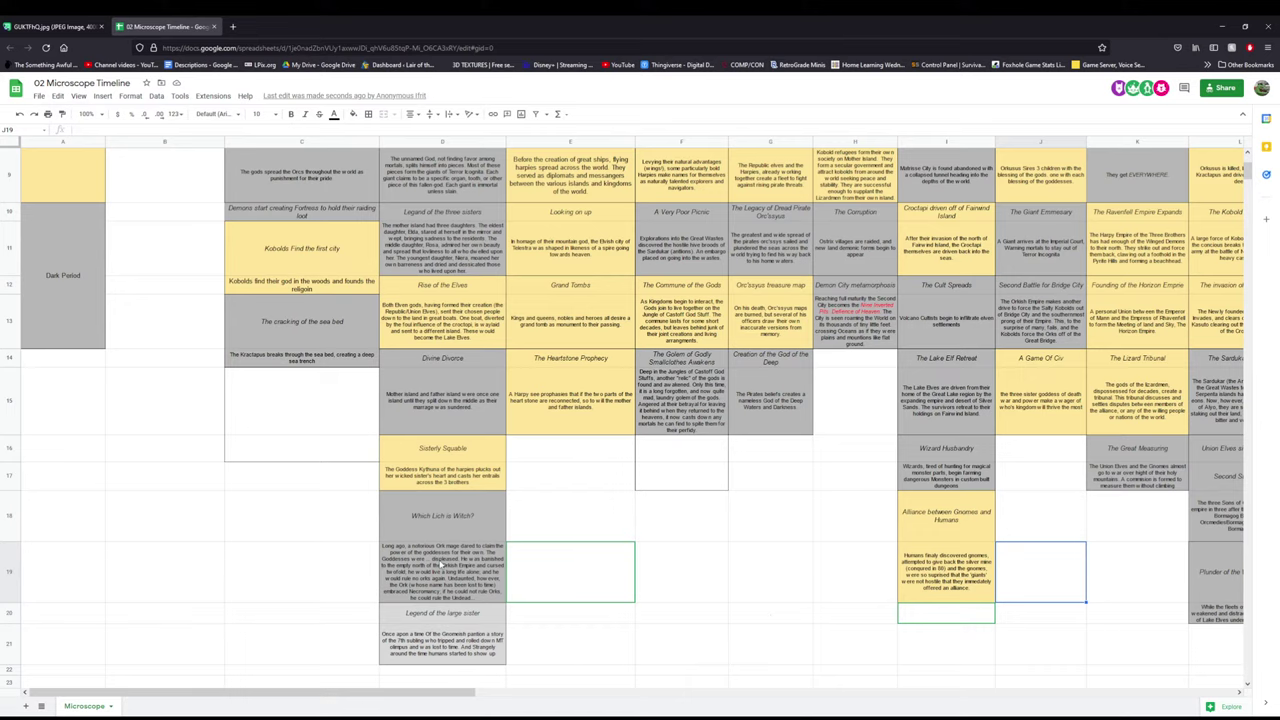
pyautogui.moveTo(456, 693); pyautogui.dragTo(776, 693)
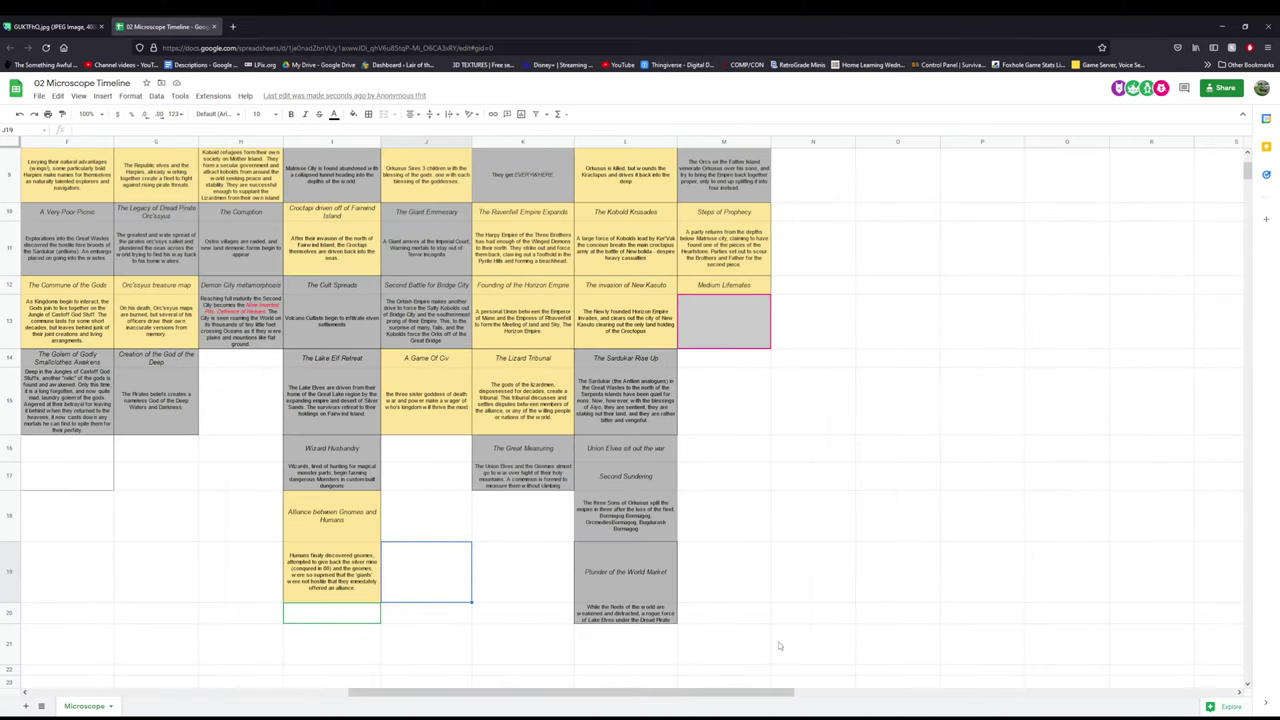
pyautogui.scroll(1, 758, 373)
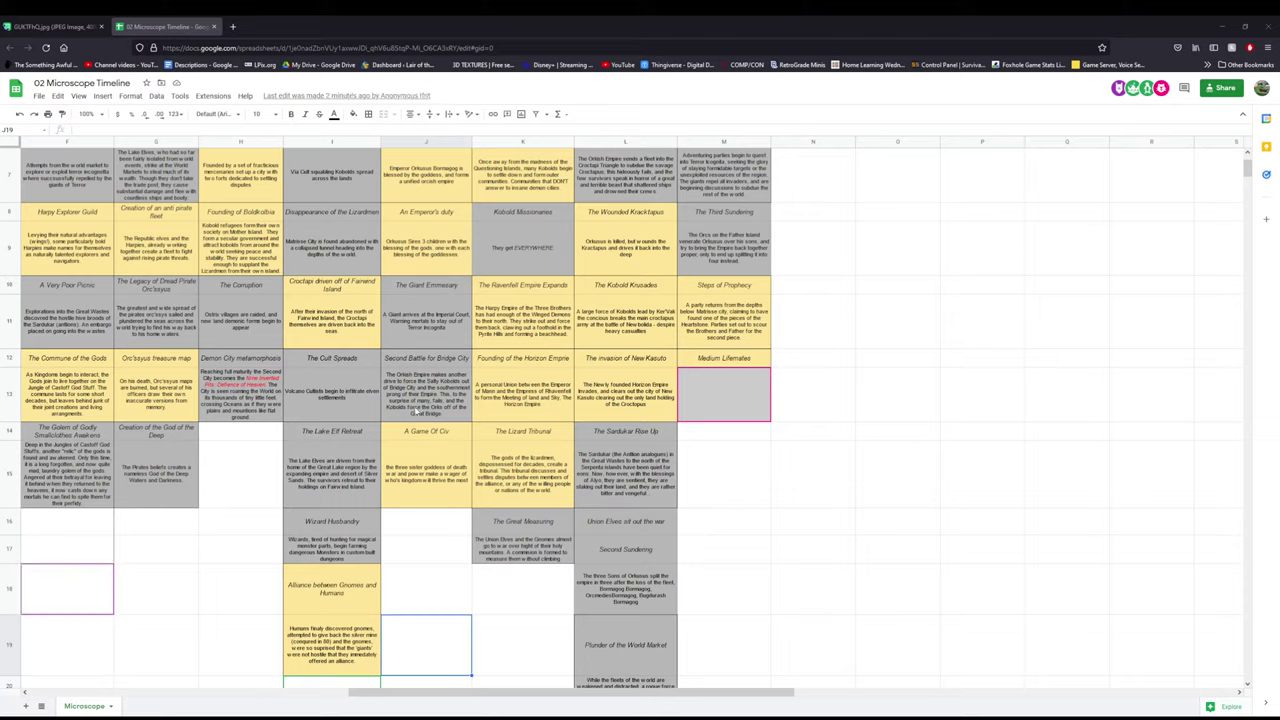
pyautogui.click(812, 521)
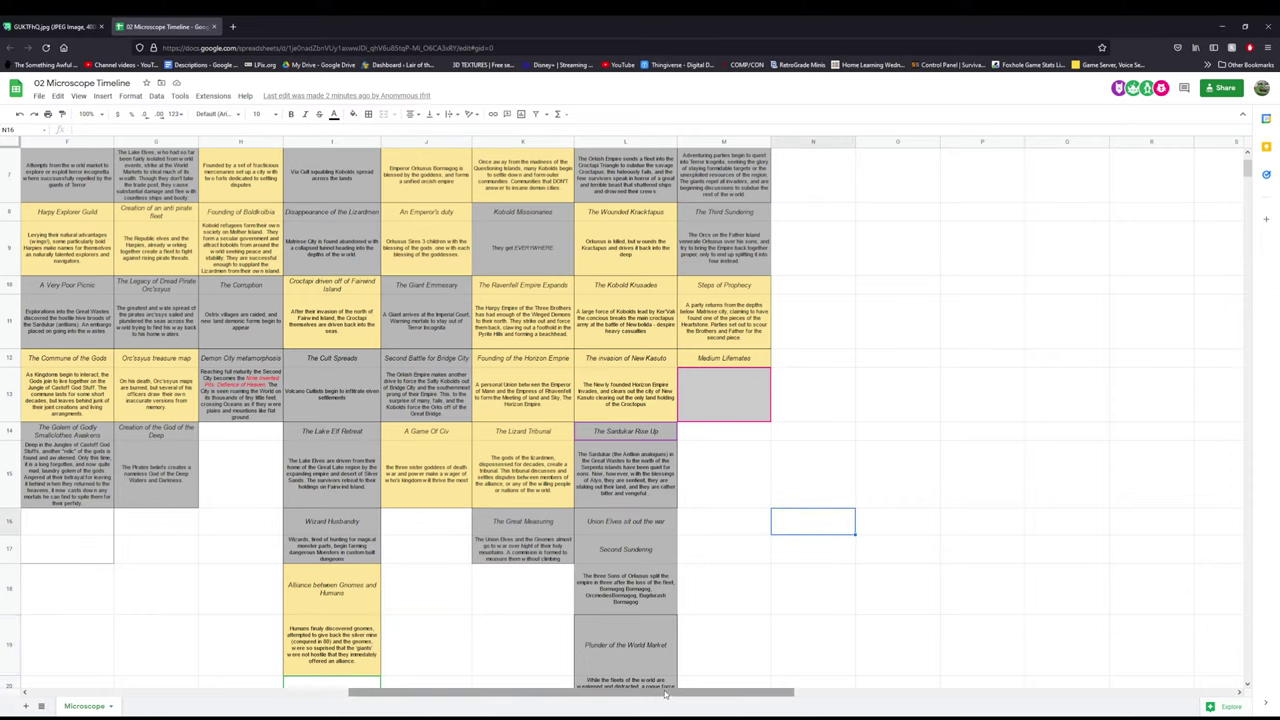
pyautogui.hscroll(-5, 665, 695)
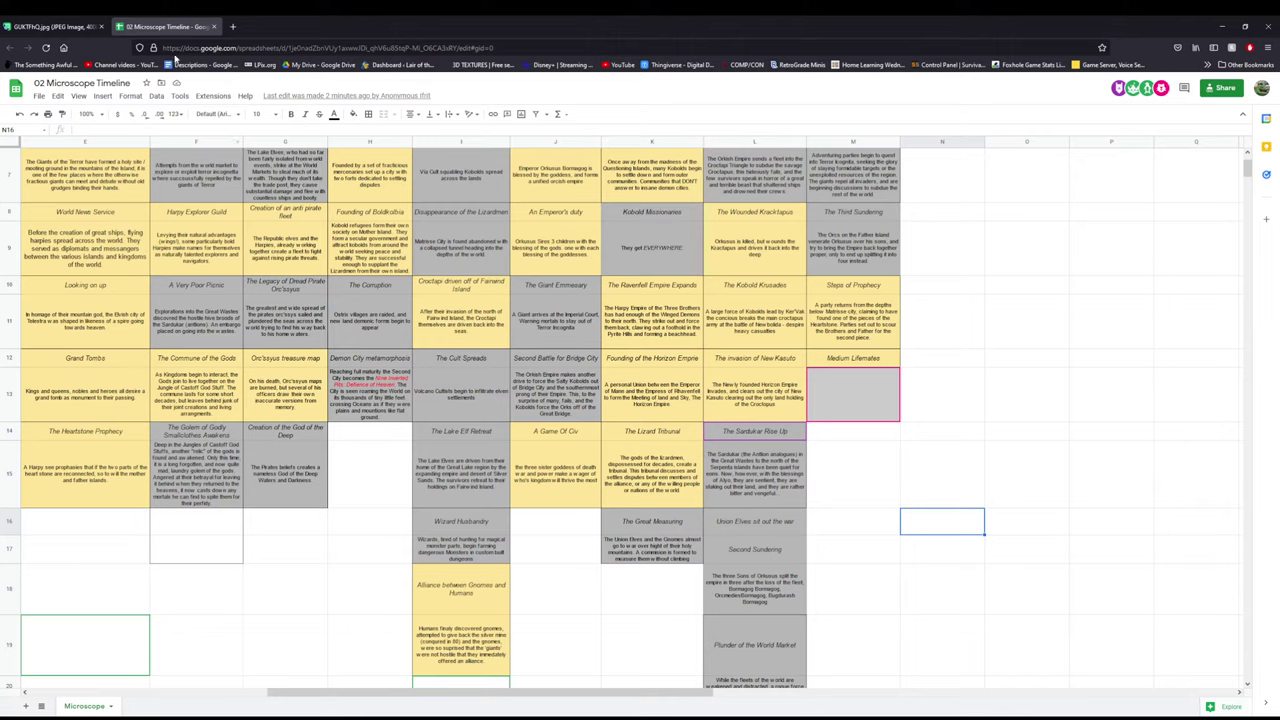
# - Switch to the world map image and enlarge it around the Serpenta Islands and the trade routes south of them
pyautogui.click(50, 26)
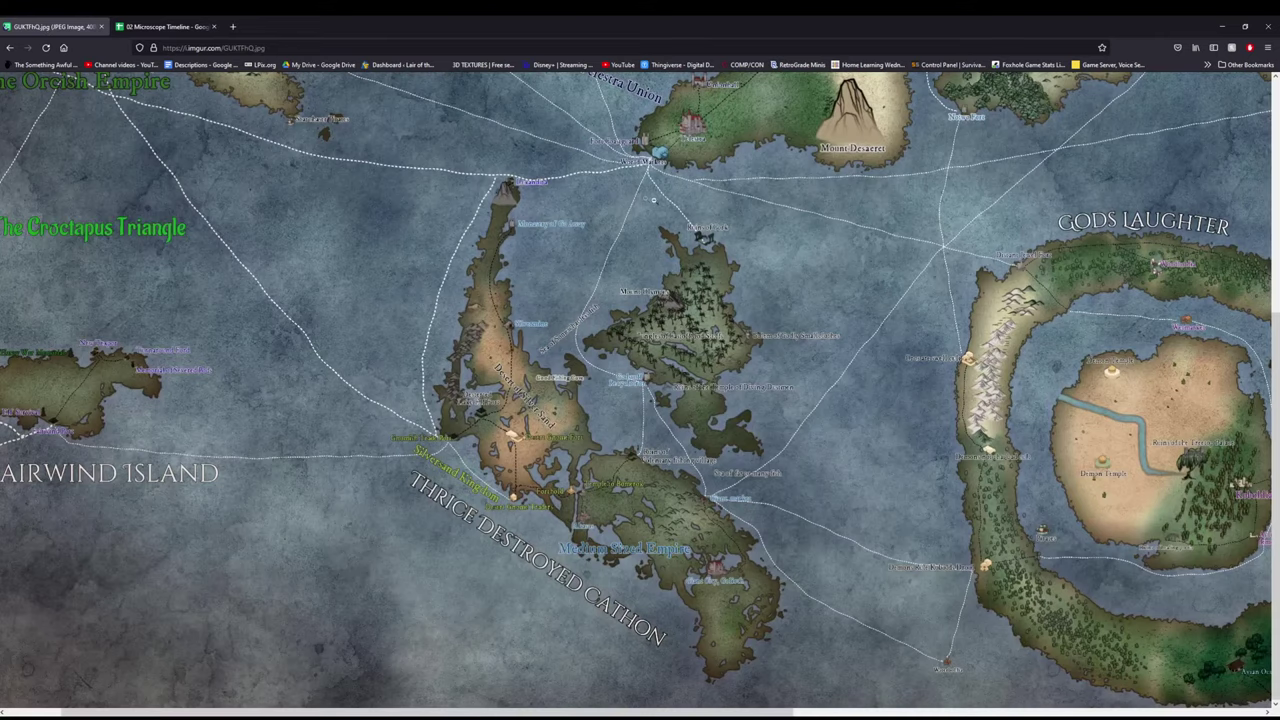
pyautogui.click(651, 155)
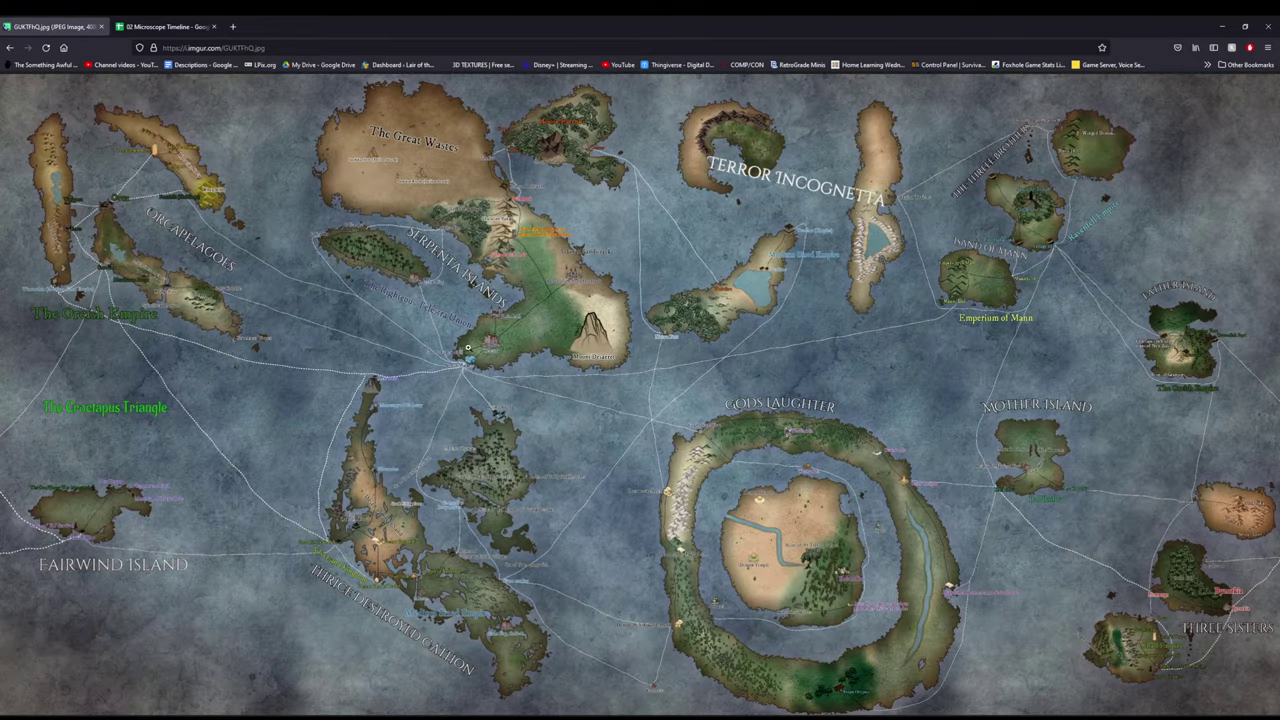
pyautogui.click(467, 348)
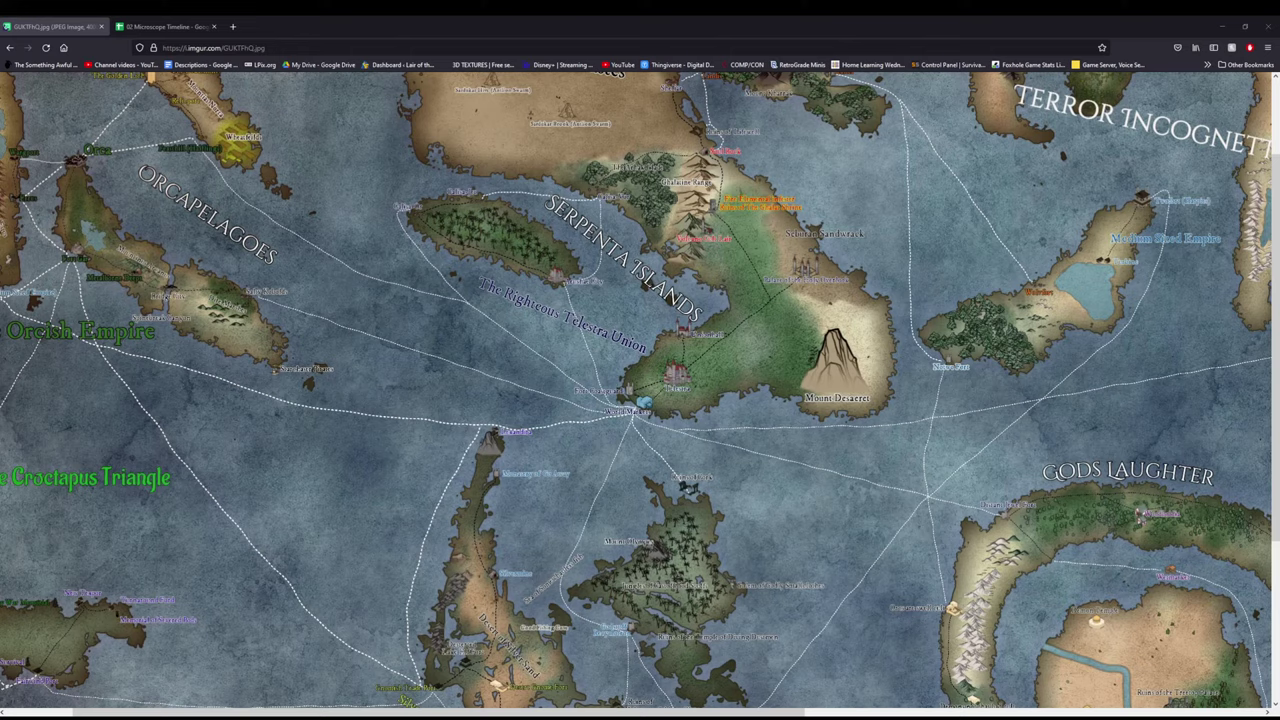
# - Return to the timeline sheet and append ". It is still ongoing" to The Great Measuring's description
pyautogui.click(165, 26)
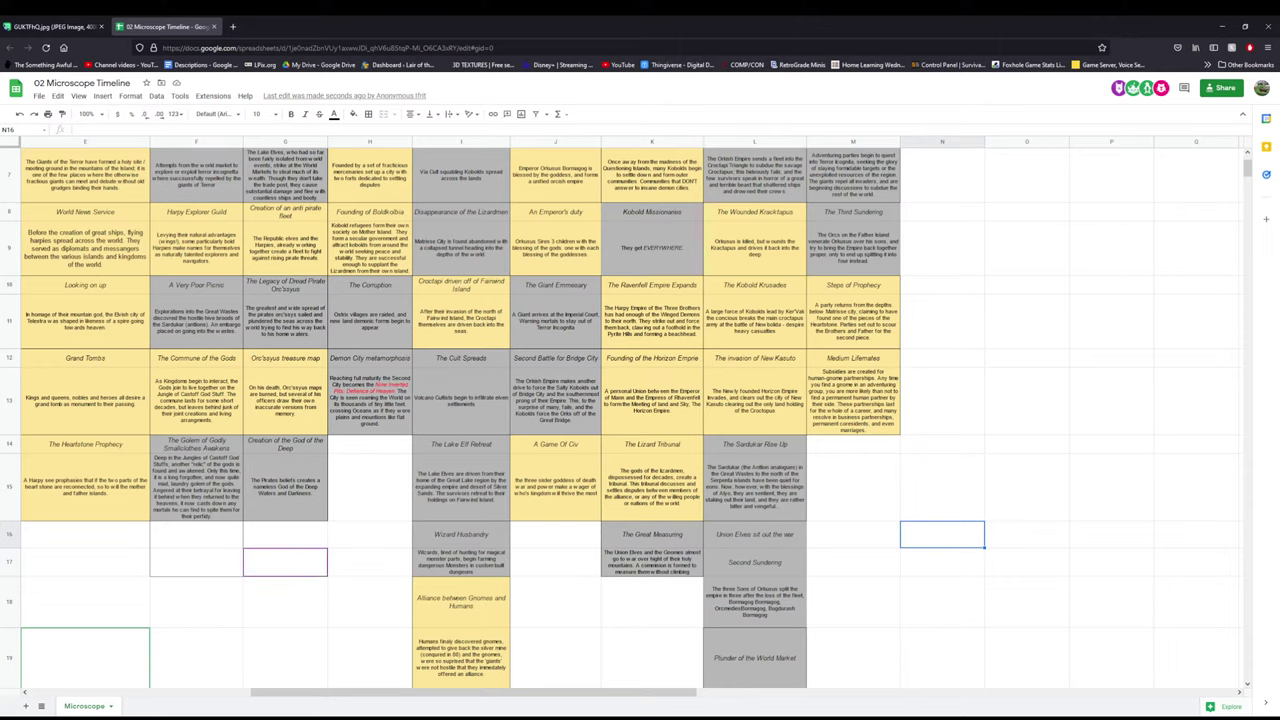
pyautogui.moveTo(529, 693); pyautogui.dragTo(432, 688)
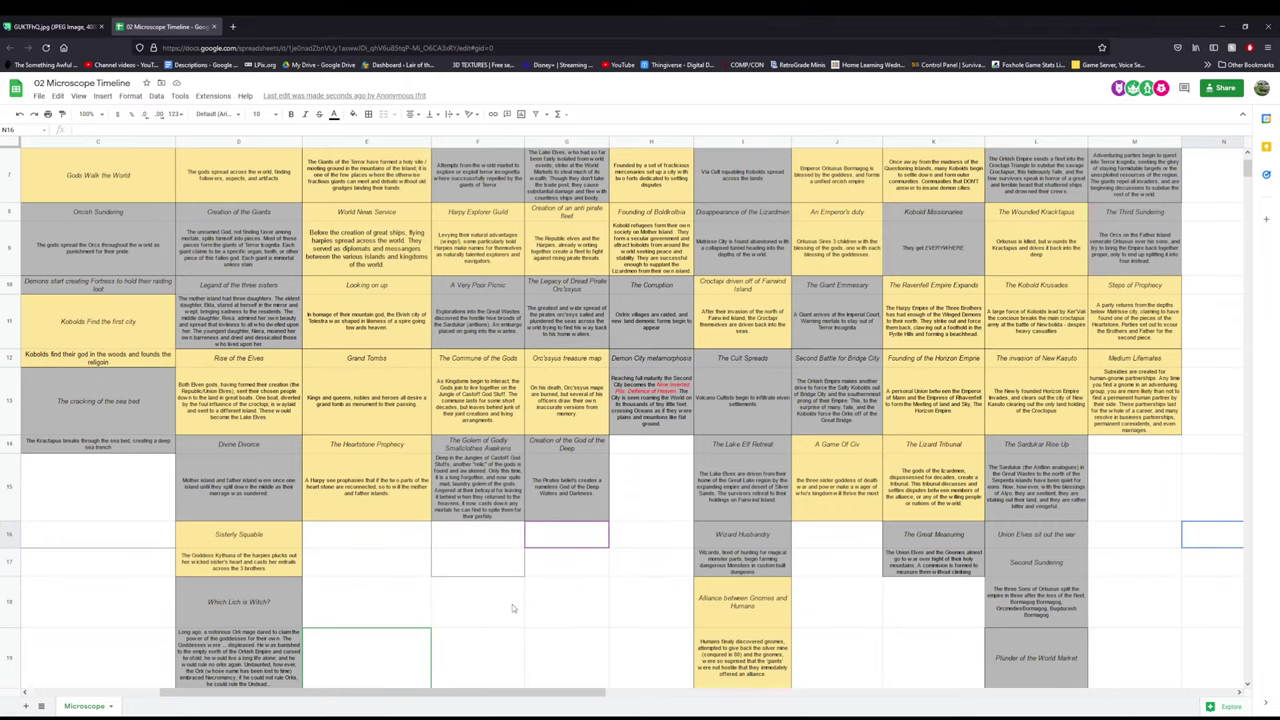
pyautogui.scroll(-3, 512, 604)
pyautogui.click(965, 584)
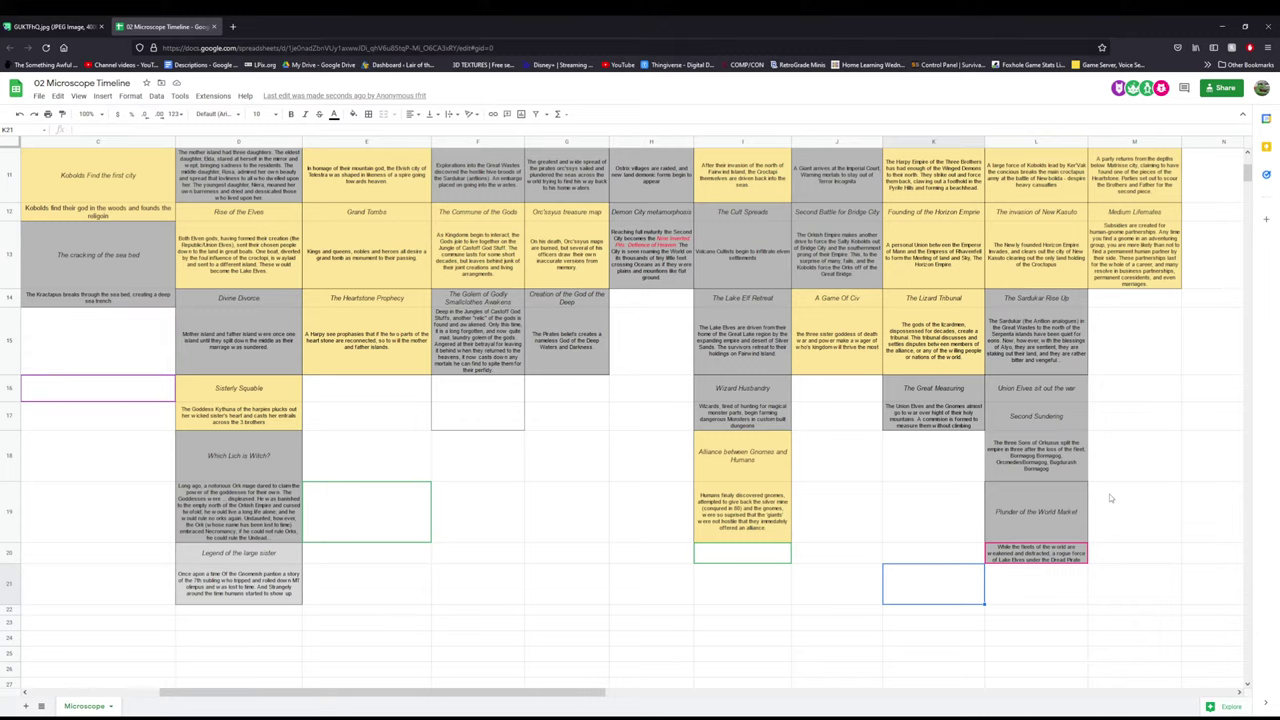
pyautogui.scroll(1, 1110, 497)
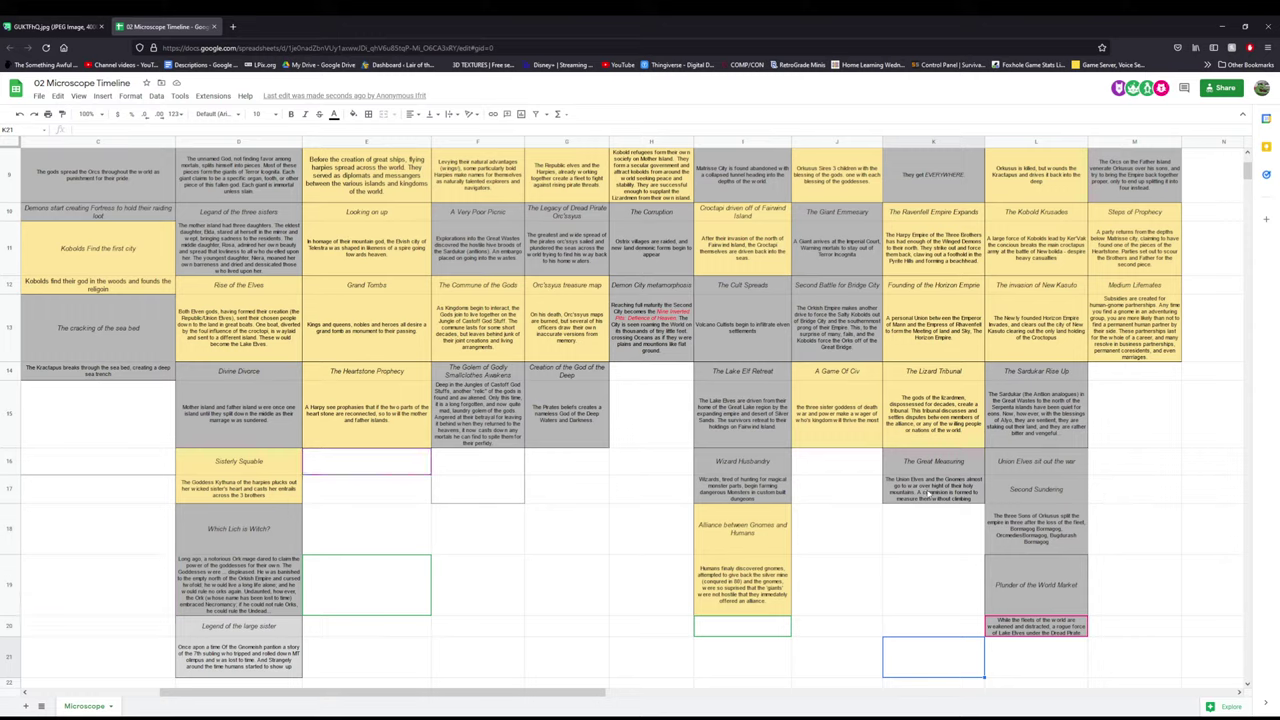
pyautogui.click(966, 496)
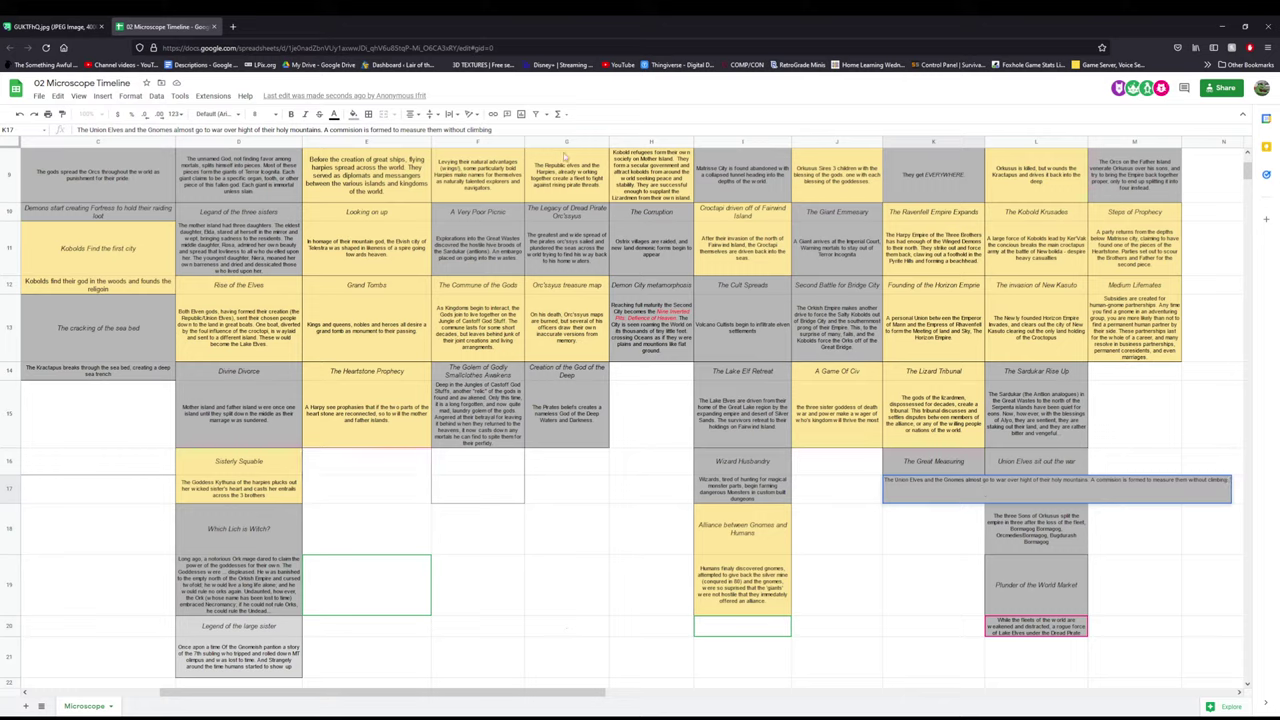
pyautogui.write('. It is still so')
pyautogui.write('oing')
pyautogui.press('Return')
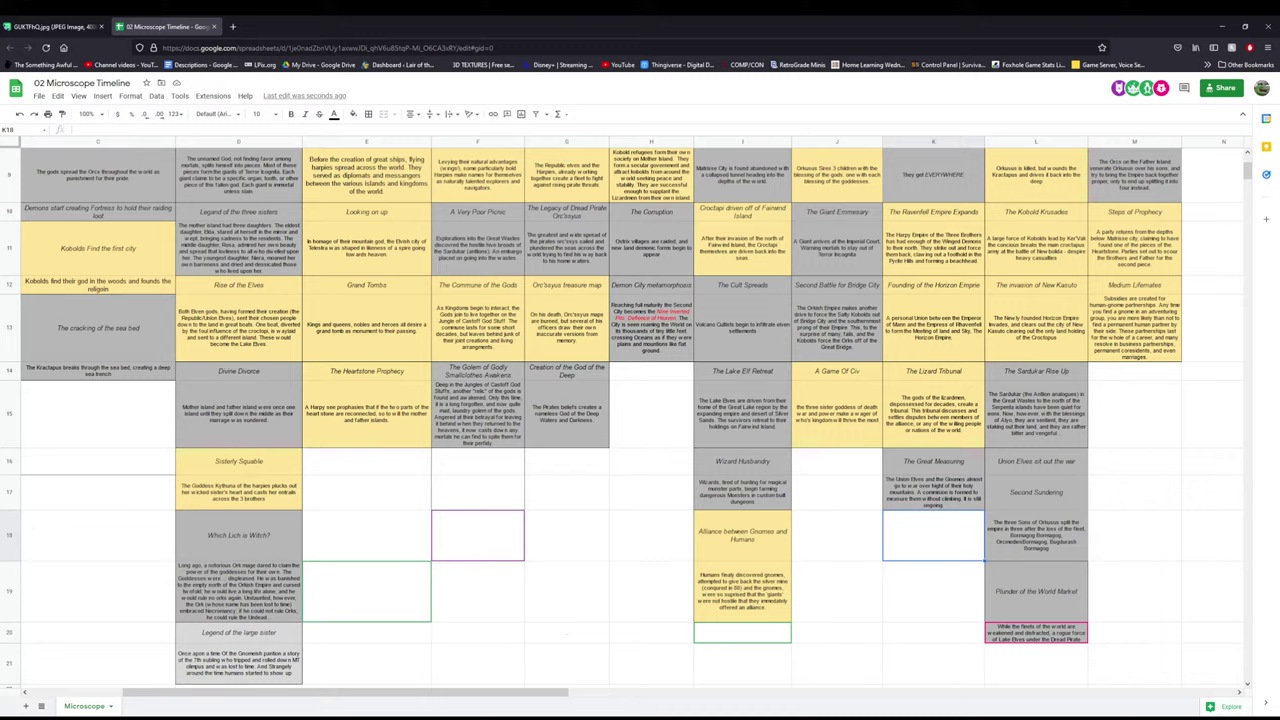
# - Examine the Serpenta Islands and the surrounding seas on the world map, checking the timeline sheet in between
pyautogui.click(85, 28)
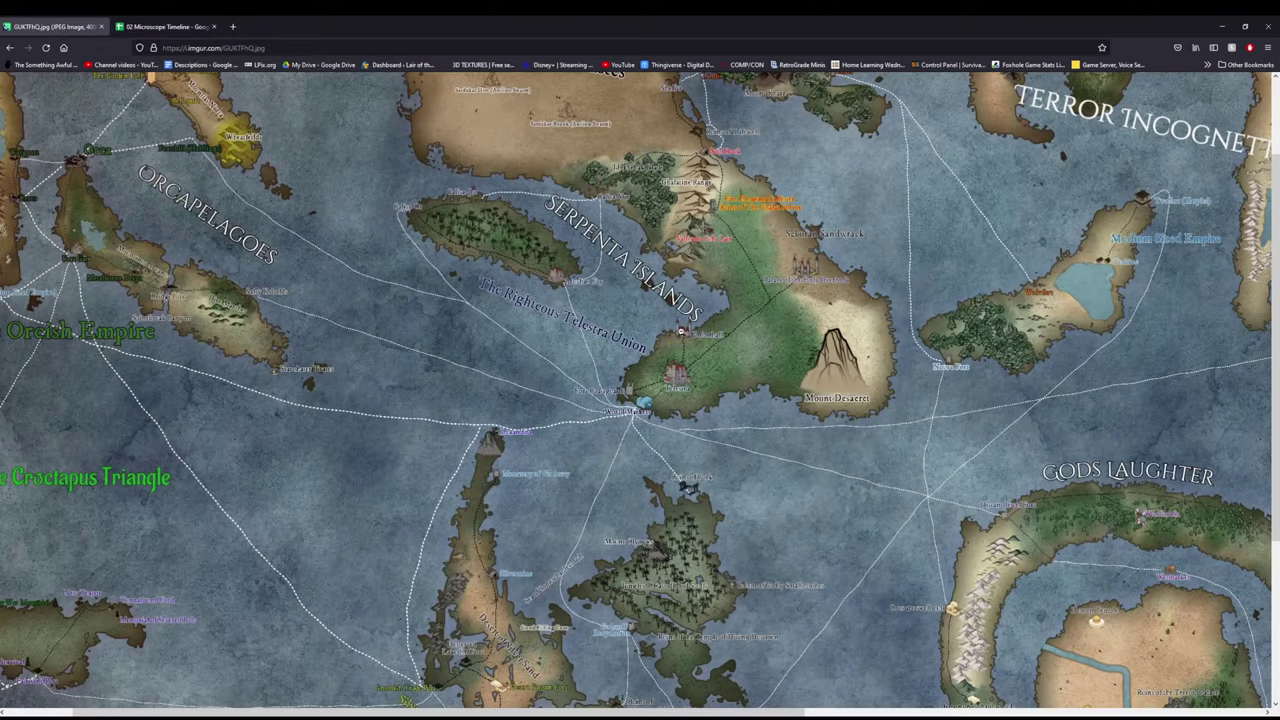
pyautogui.scroll(1, 881, 283)
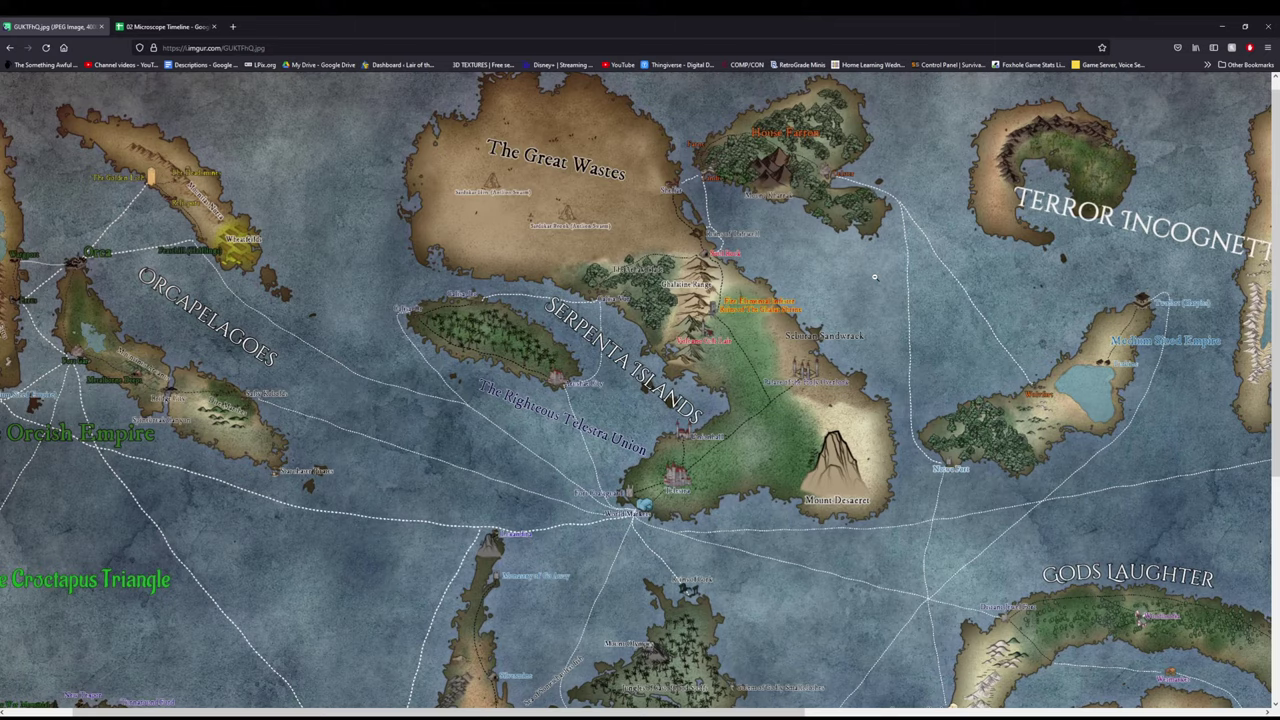
pyautogui.scroll(-2, 770, 377)
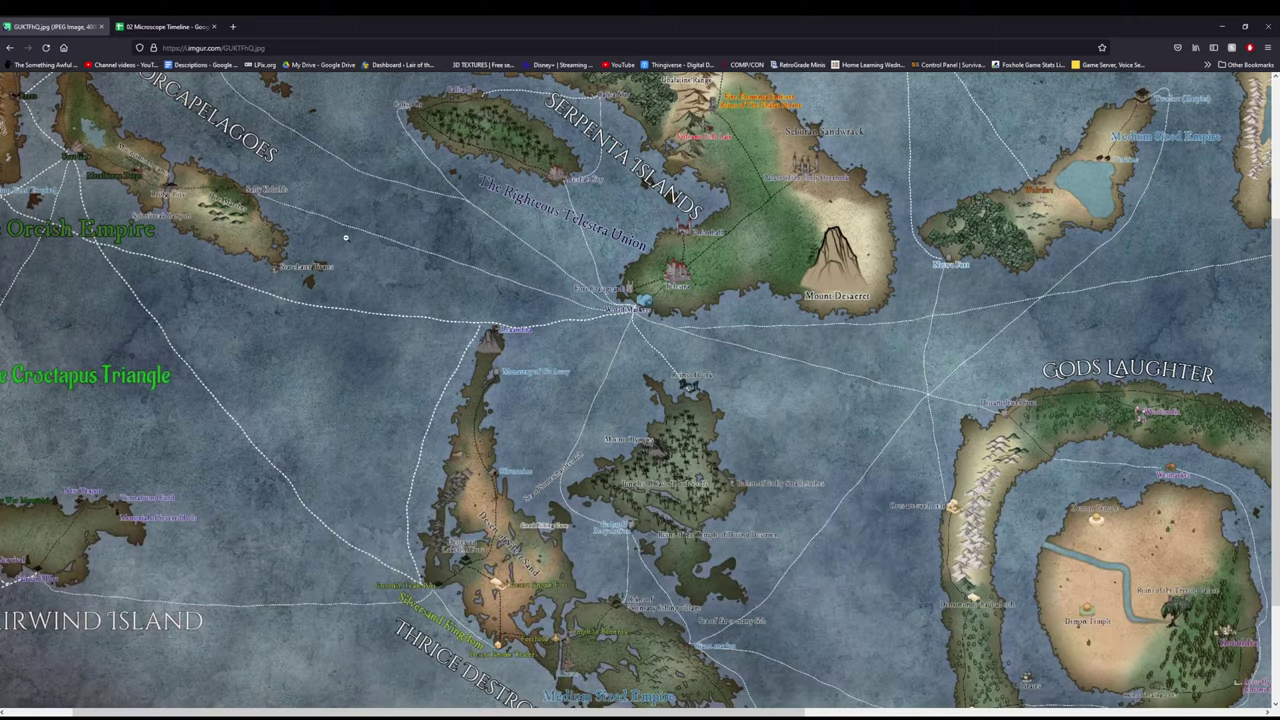
pyautogui.scroll(2, 652, 321)
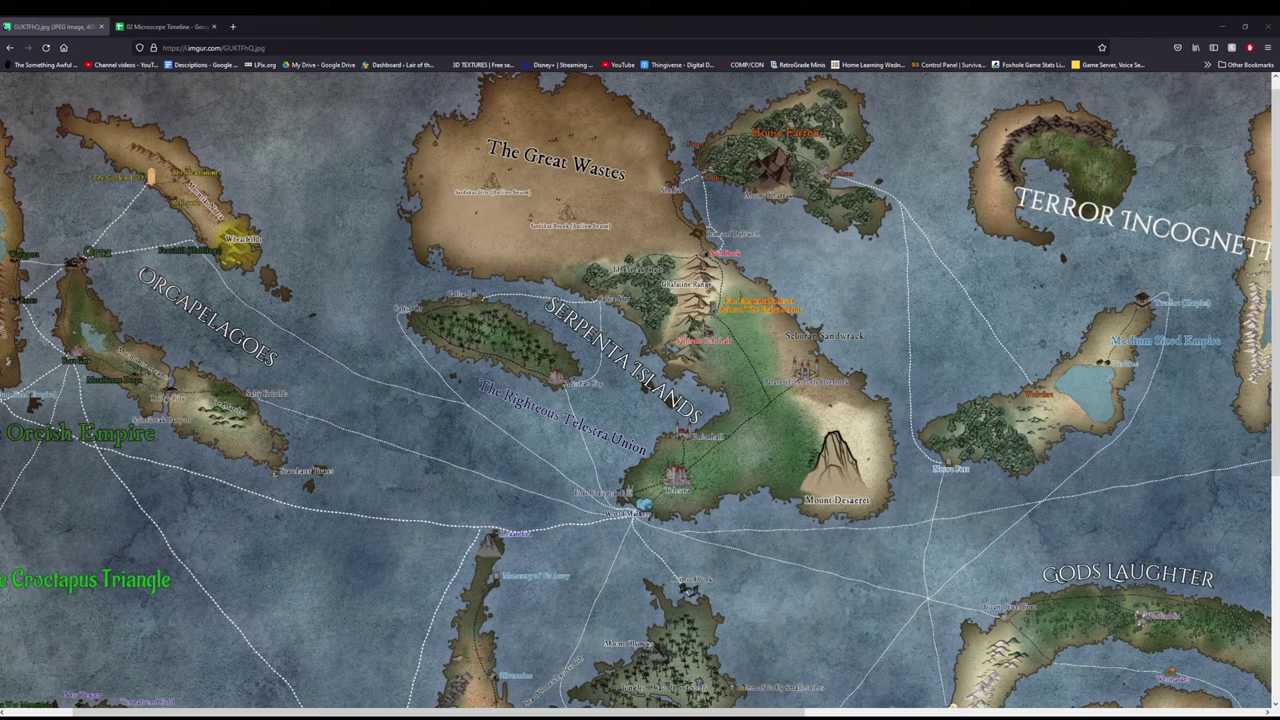
pyautogui.click(153, 27)
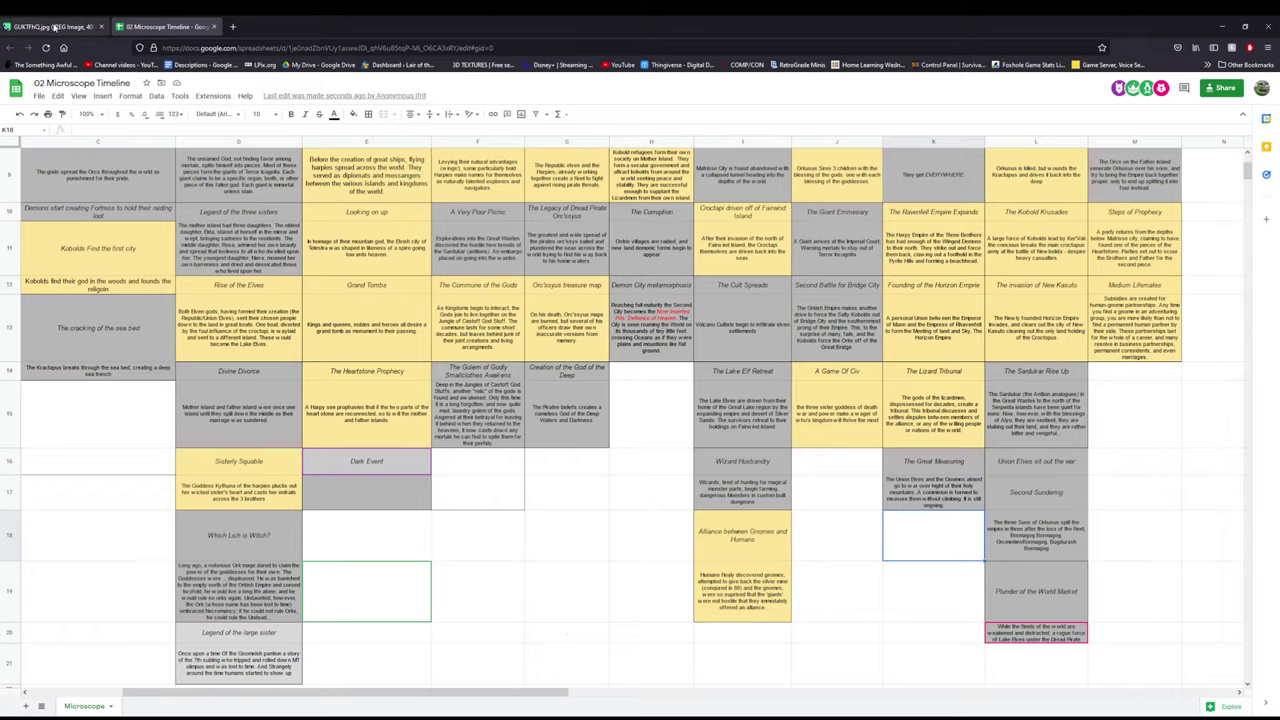
pyautogui.click(88, 26)
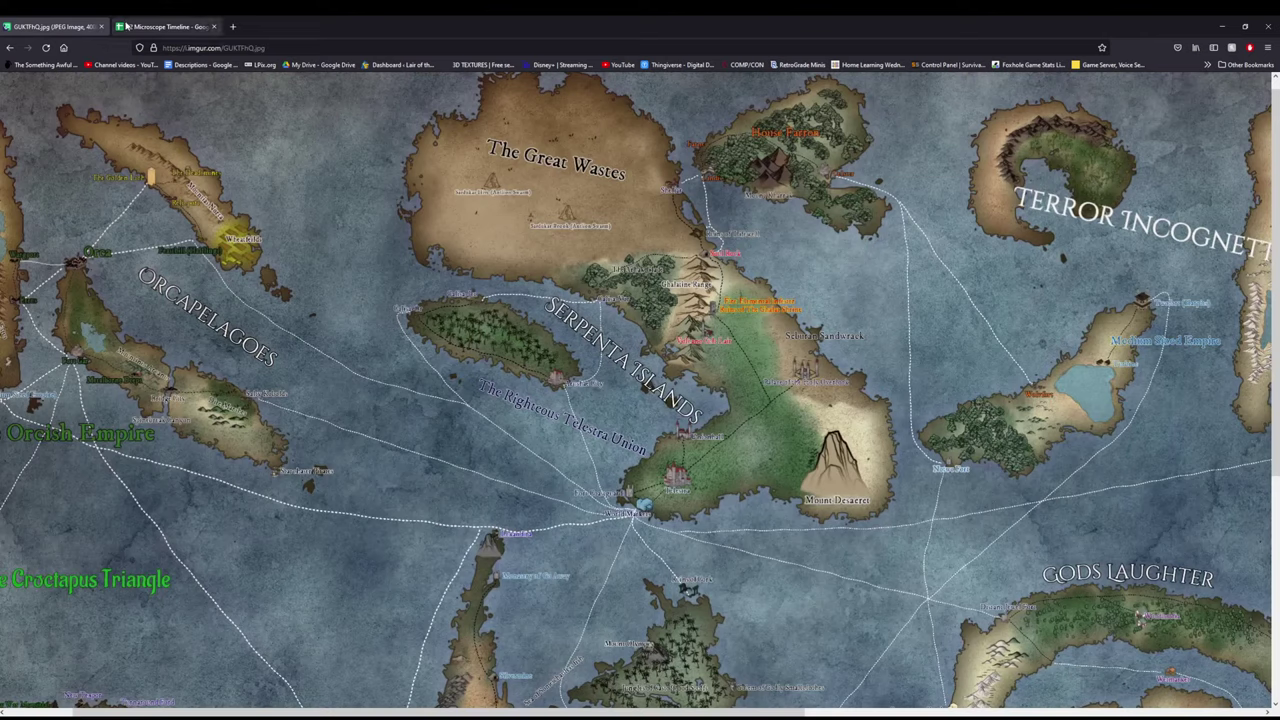
pyautogui.click(143, 27)
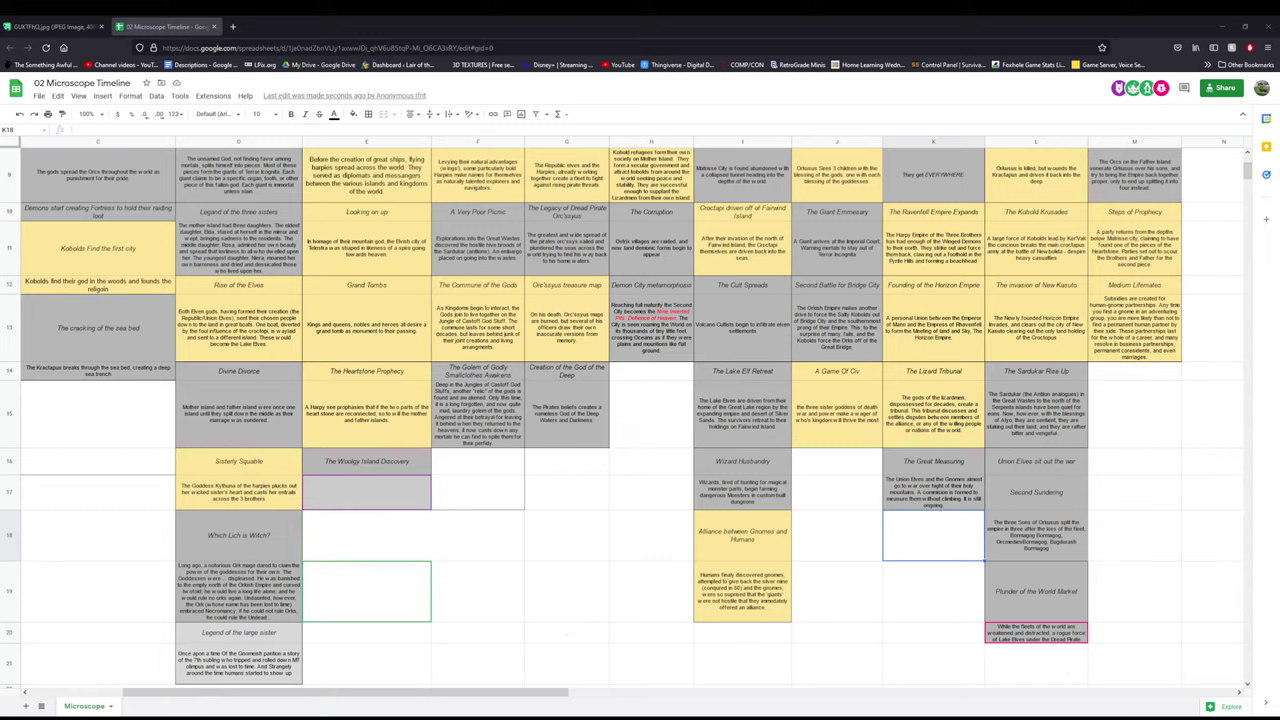
# - Examine the southern and northern islands on the world map alongside the dark event under The Heartstone Prophecy in the timeline
pyautogui.click(55, 26)
pyautogui.scroll(-3, 812, 490)
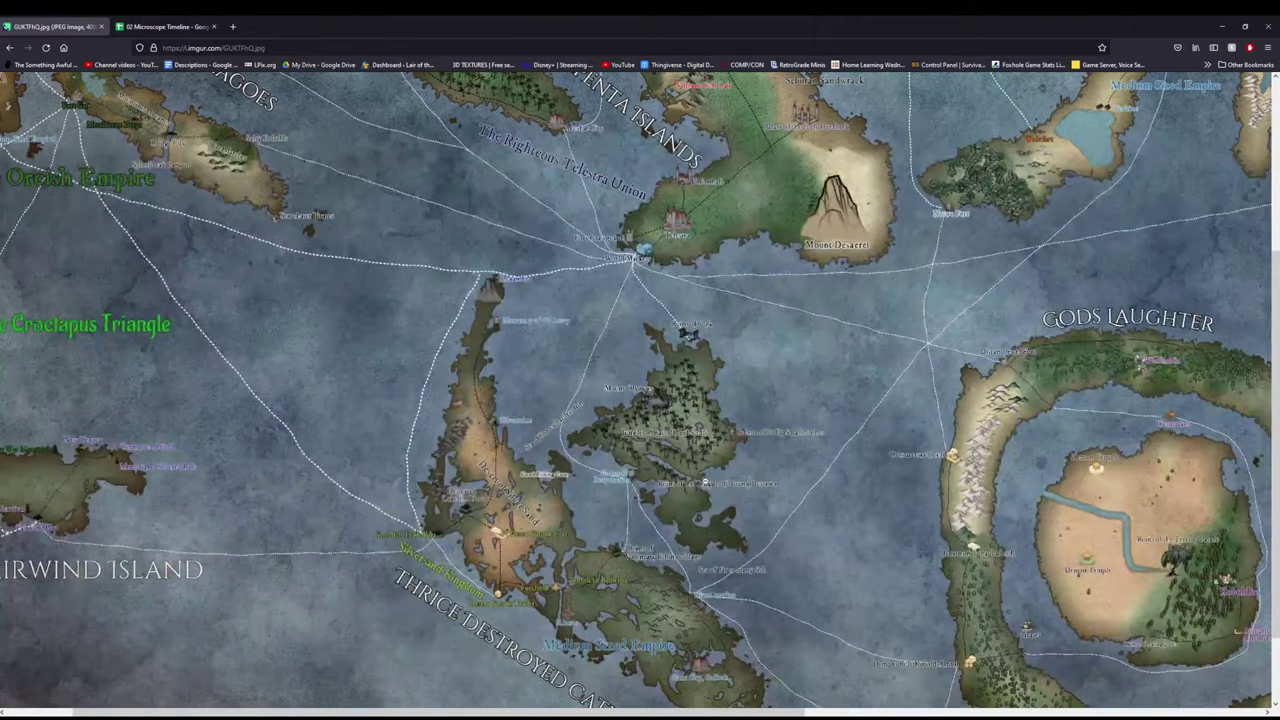
pyautogui.scroll(3, 652, 495)
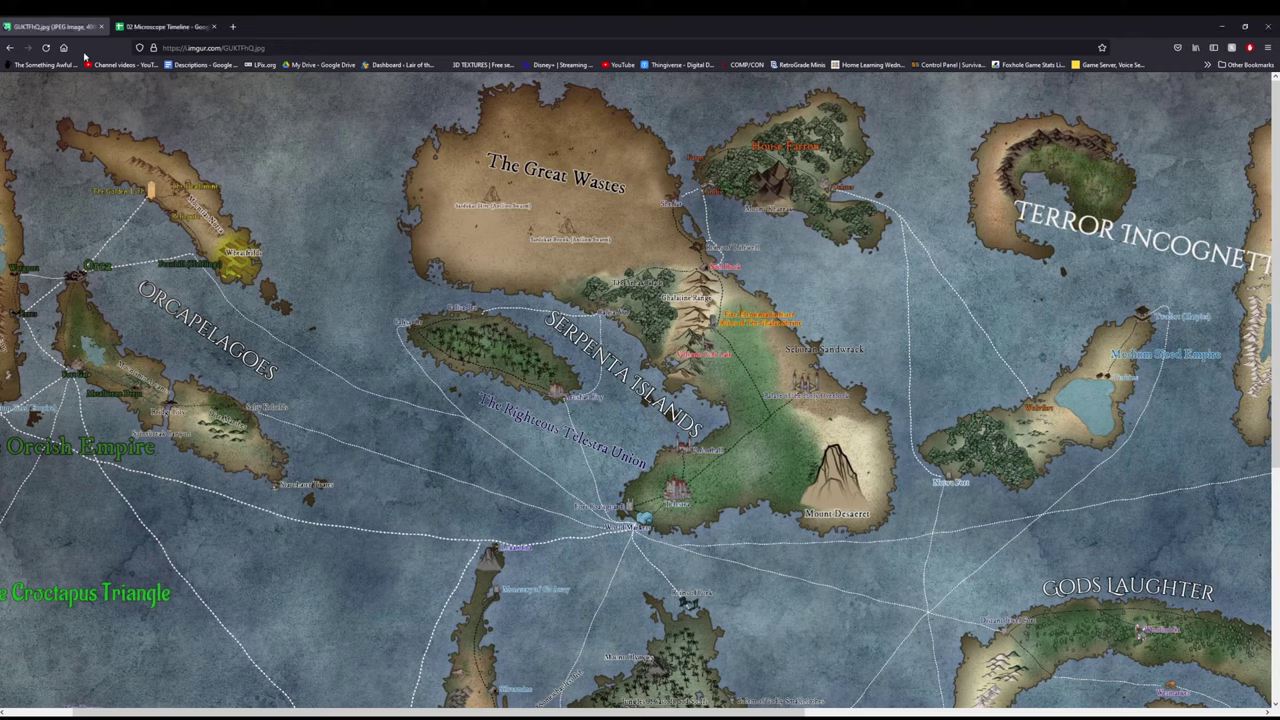
pyautogui.click(132, 29)
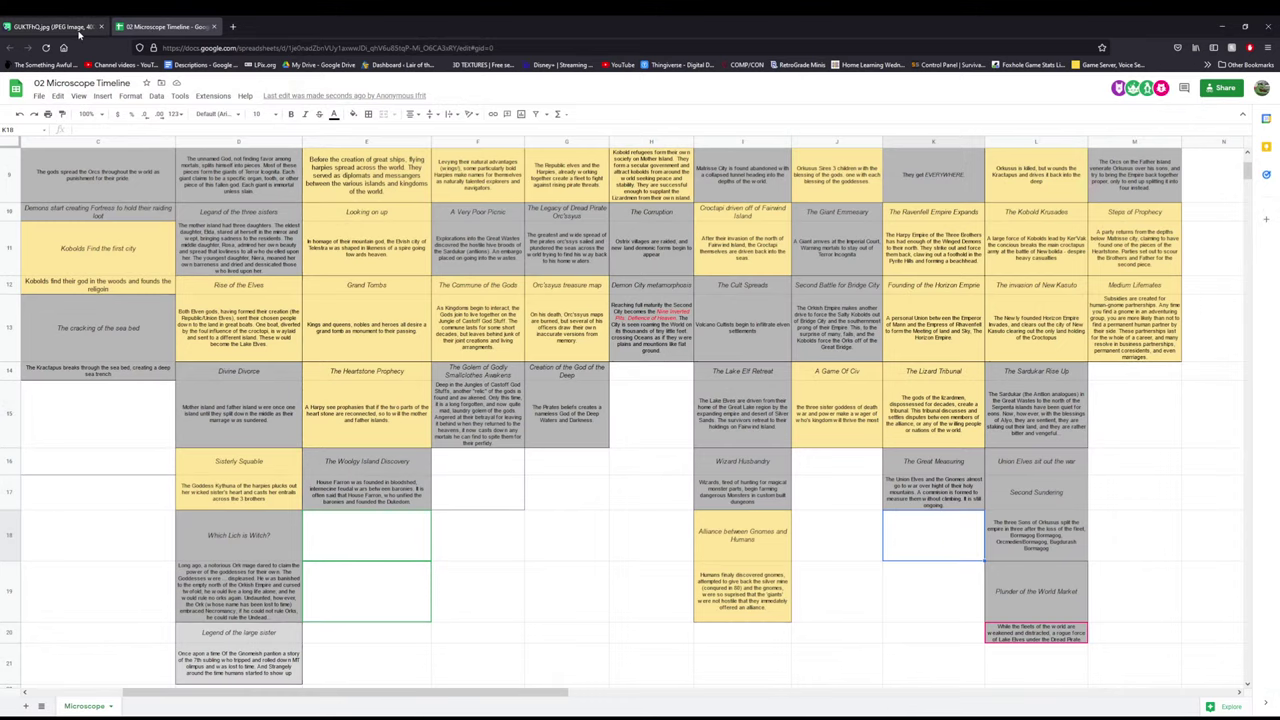
pyautogui.click(57, 29)
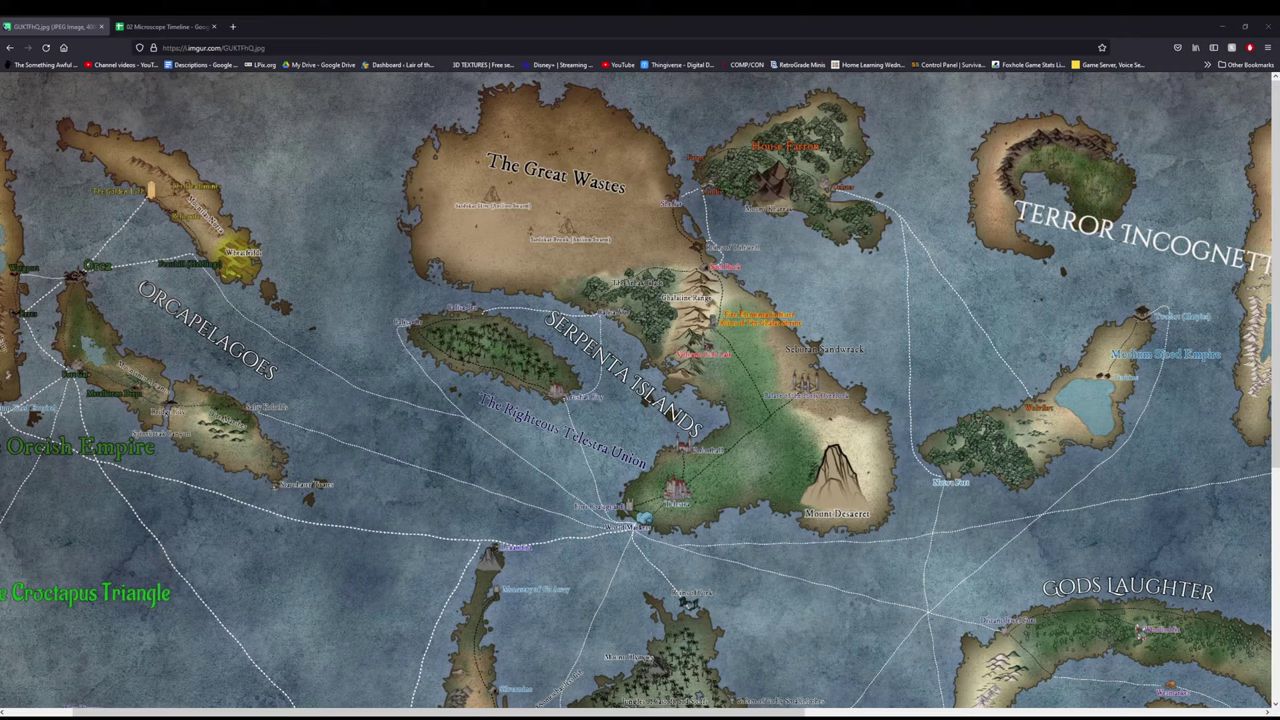
pyautogui.click(165, 26)
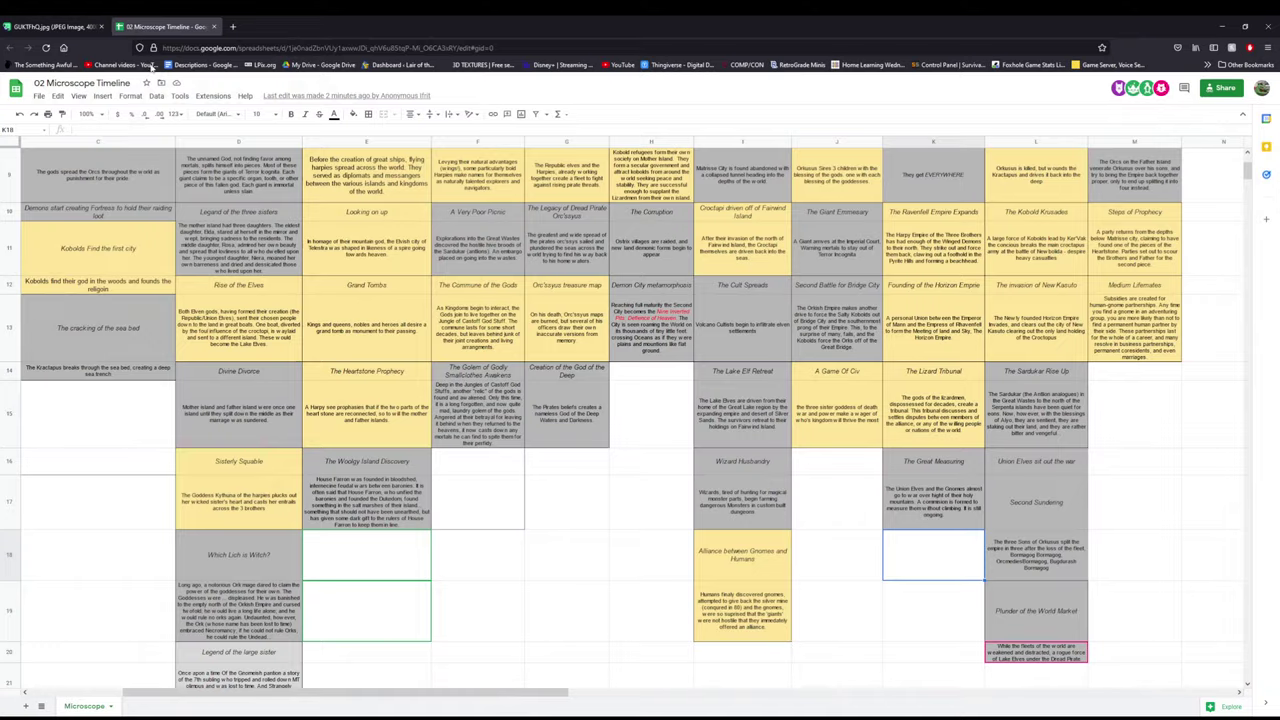
# - Review the turn order and focus lists below the timeline, and the lowest event rows of the later periods
pyautogui.scroll(-10, 421, 640)
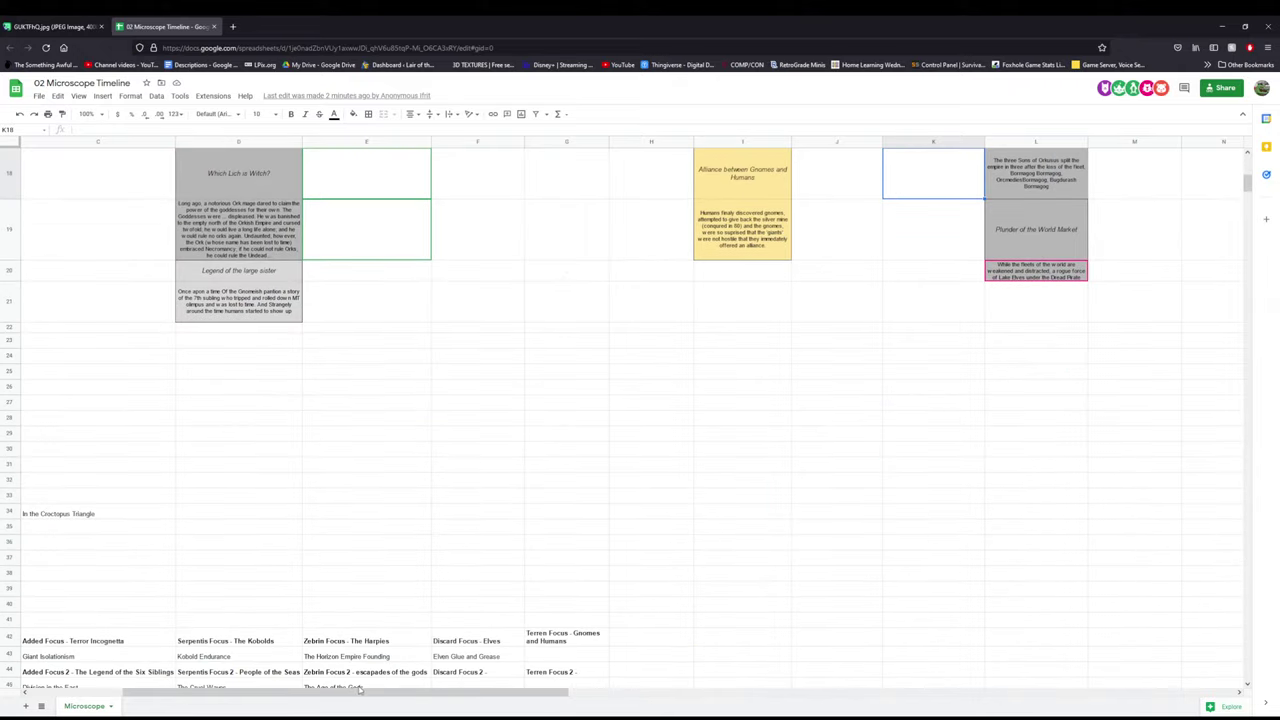
pyautogui.hscroll(-4, 380, 683)
pyautogui.scroll(-1, 380, 683)
pyautogui.write('Discard')
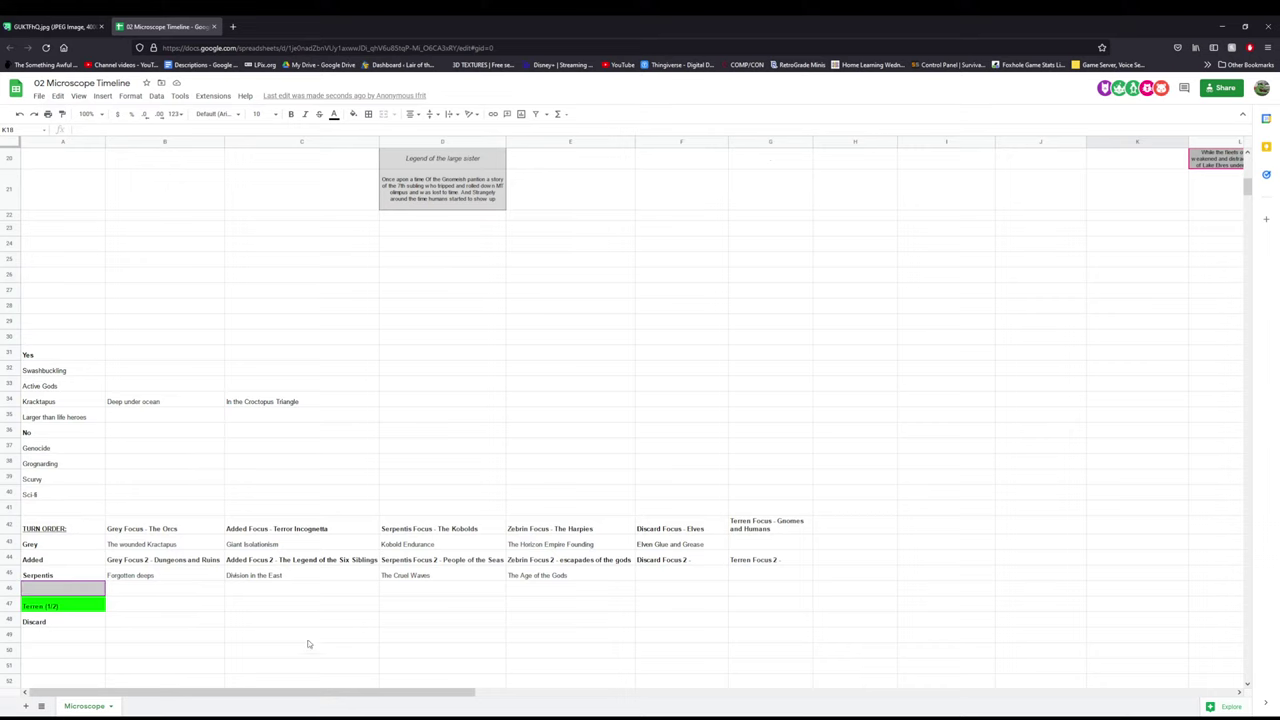
pyautogui.moveTo(334, 694); pyautogui.dragTo(520, 690)
pyautogui.scroll(5, 514, 500)
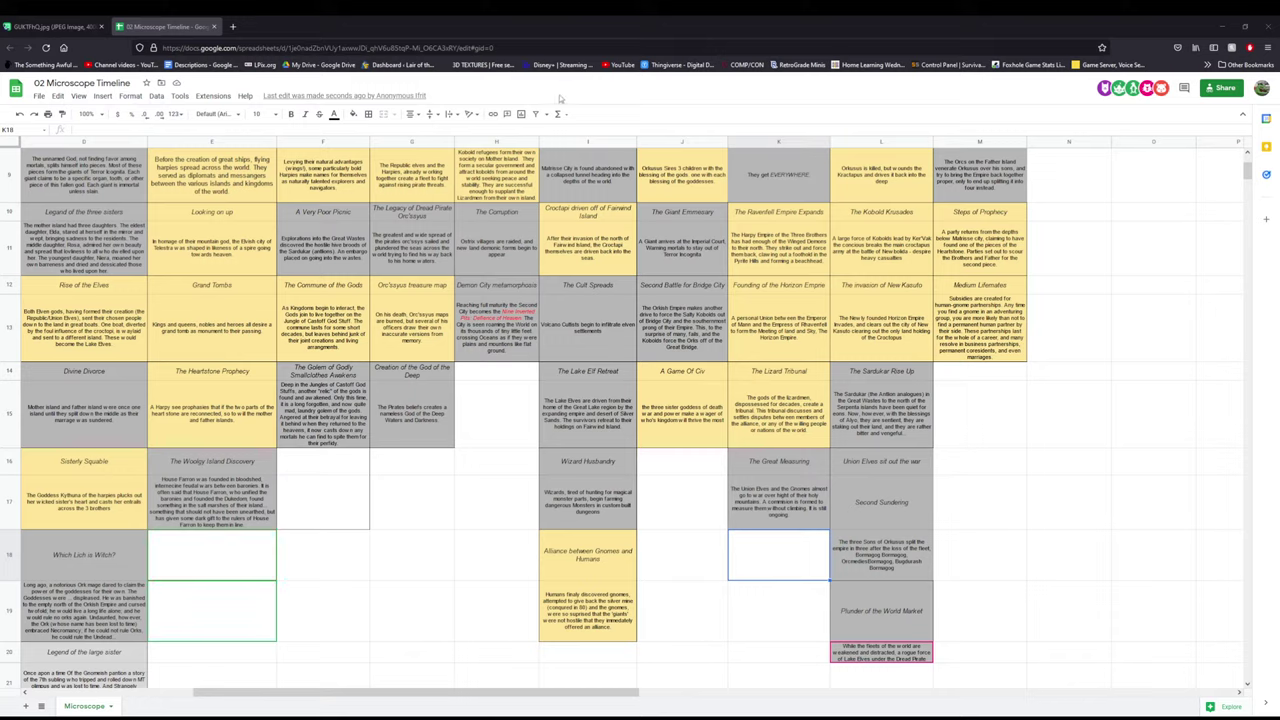
pyautogui.scroll(-1, 505, 437)
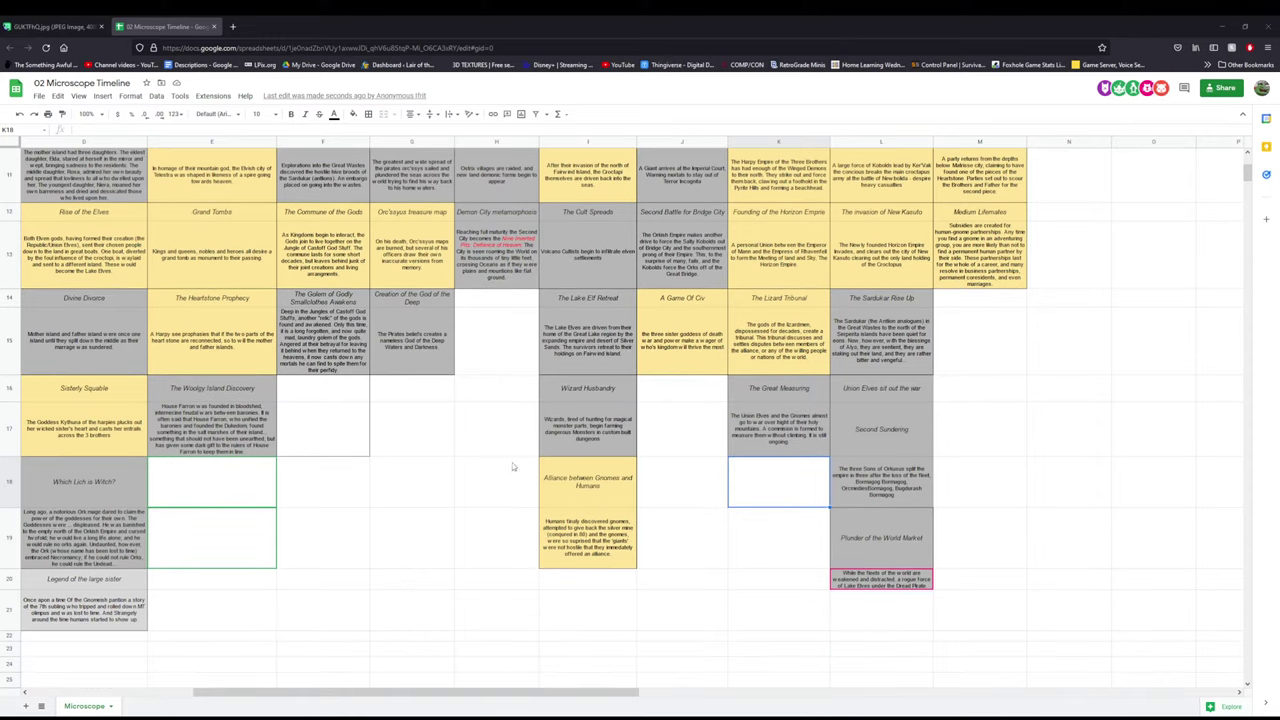
# - Review the timeline's middle and lower event rows around the new event being added below The Woolgy Island Discovery
pyautogui.scroll(3, 467, 660)
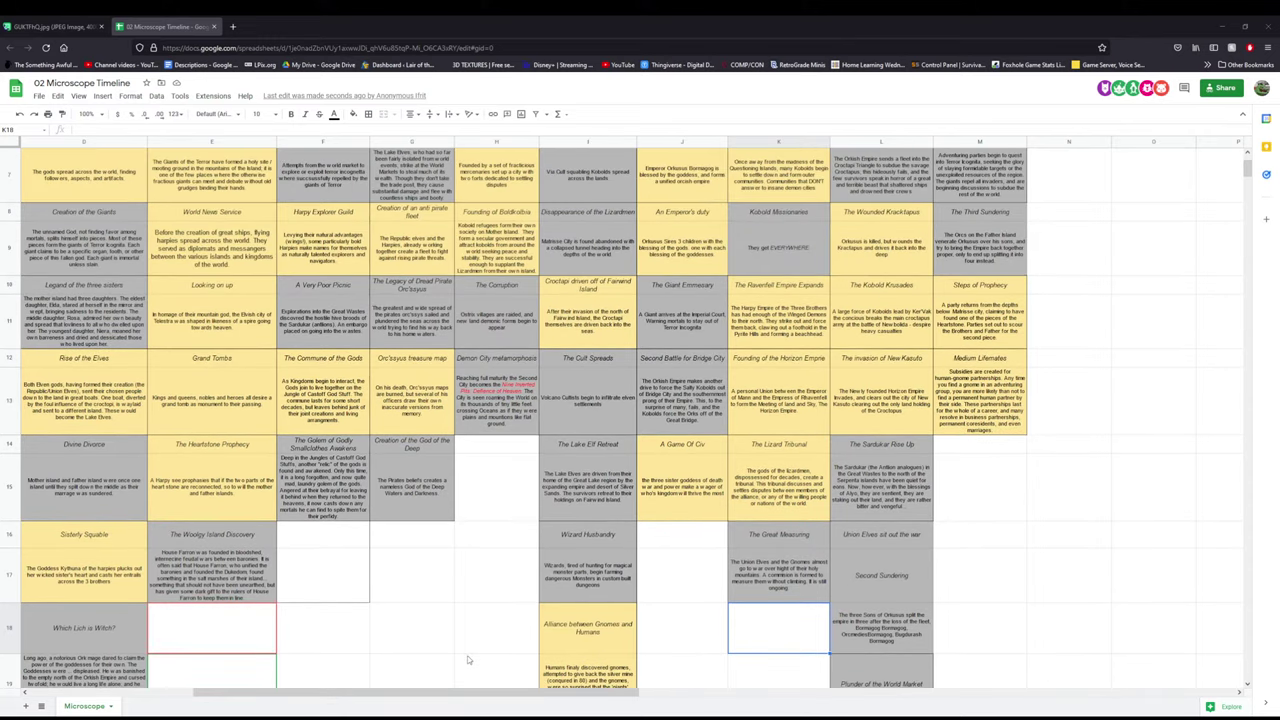
pyautogui.scroll(1, 467, 660)
pyautogui.scroll(-1, 467, 660)
pyautogui.scroll(-1, 470, 680)
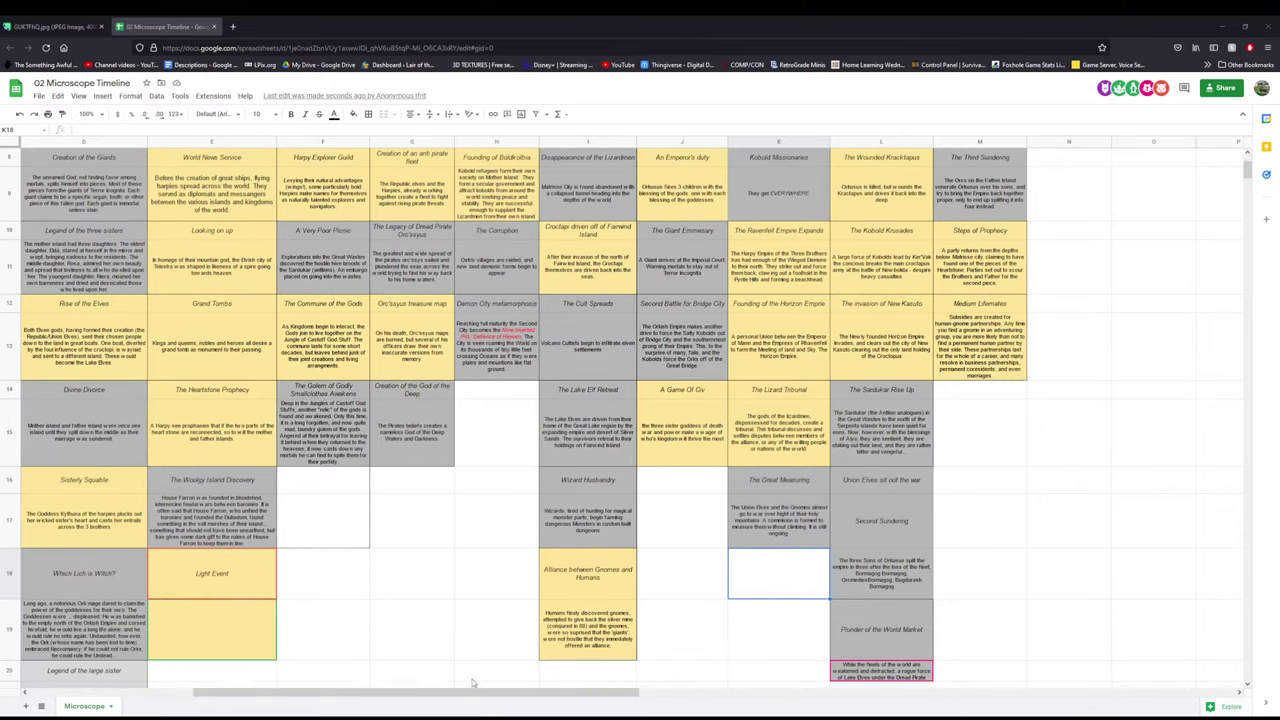
pyautogui.moveTo(470, 690); pyautogui.dragTo(396, 695)
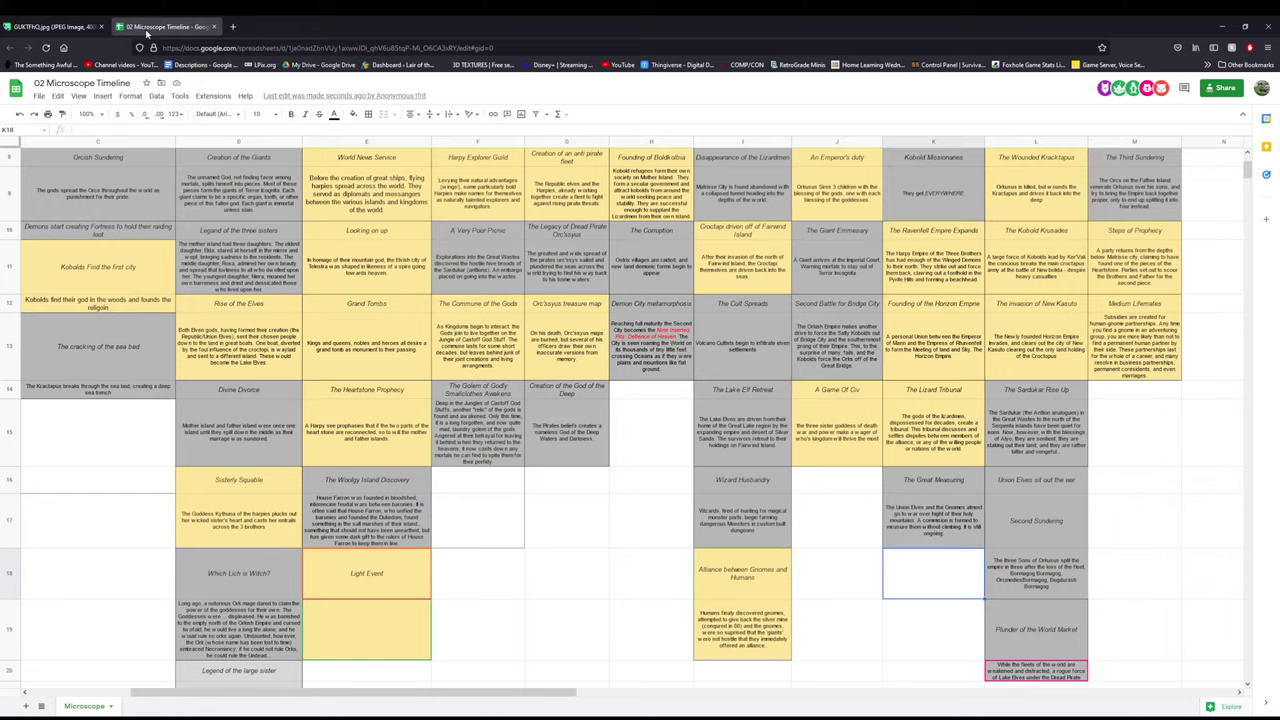
# - Switch to the world map and examine Thrice Destroyed Cathon, Gods Laughter, Mother Island and the seas between them
pyautogui.moveTo(50, 22); pyautogui.dragTo(165, 26)
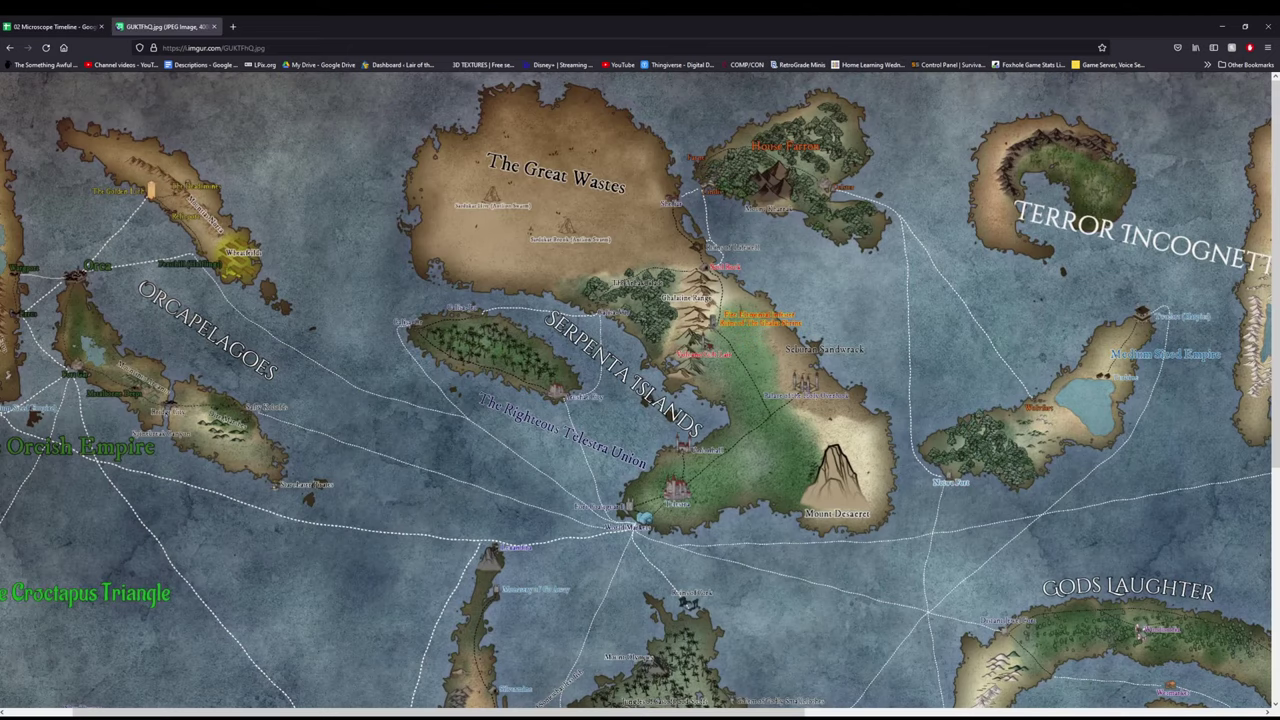
pyautogui.scroll(-4, 514, 613)
pyautogui.click(524, 428)
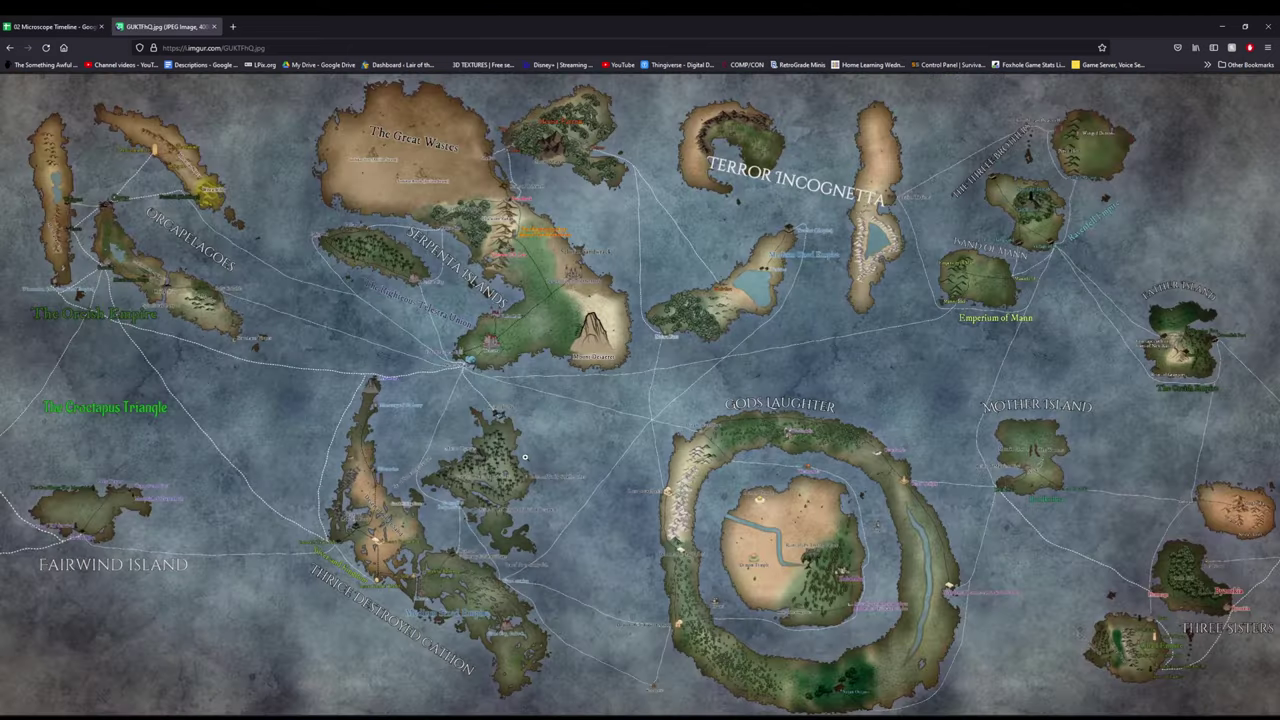
pyautogui.click(340, 476)
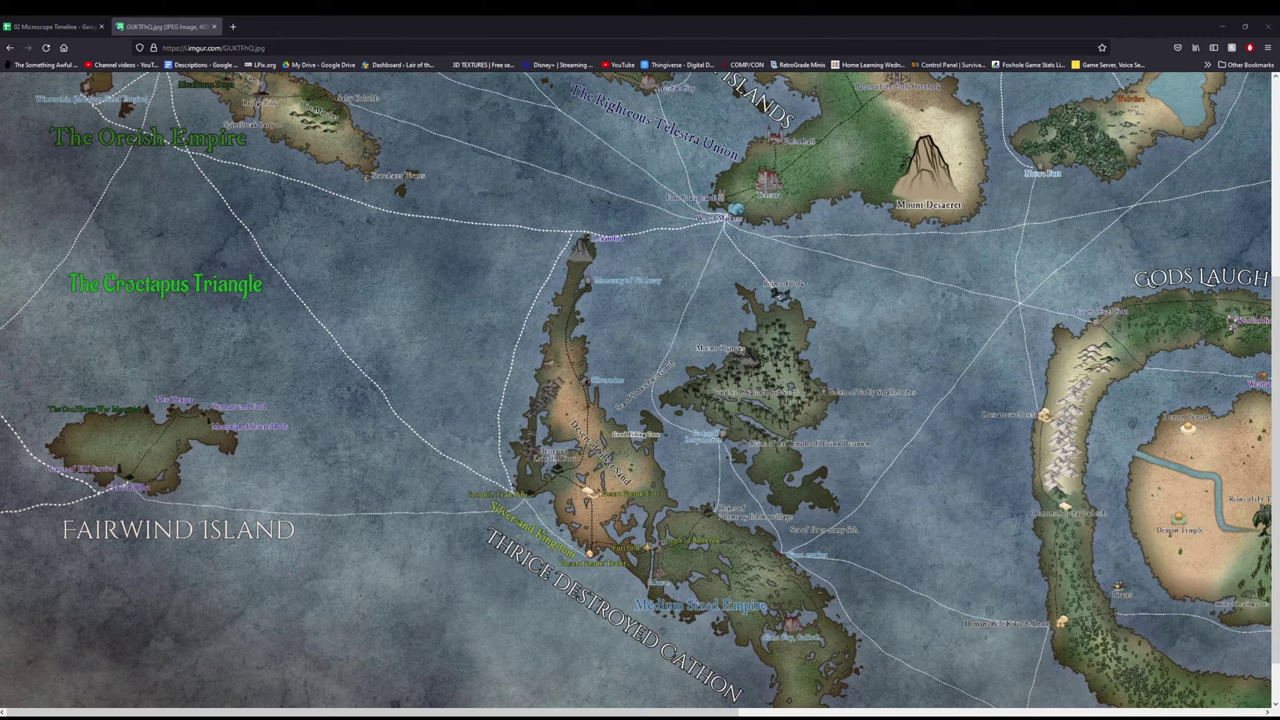
pyautogui.click(568, 476)
pyautogui.moveTo(534, 711); pyautogui.dragTo(1078, 697)
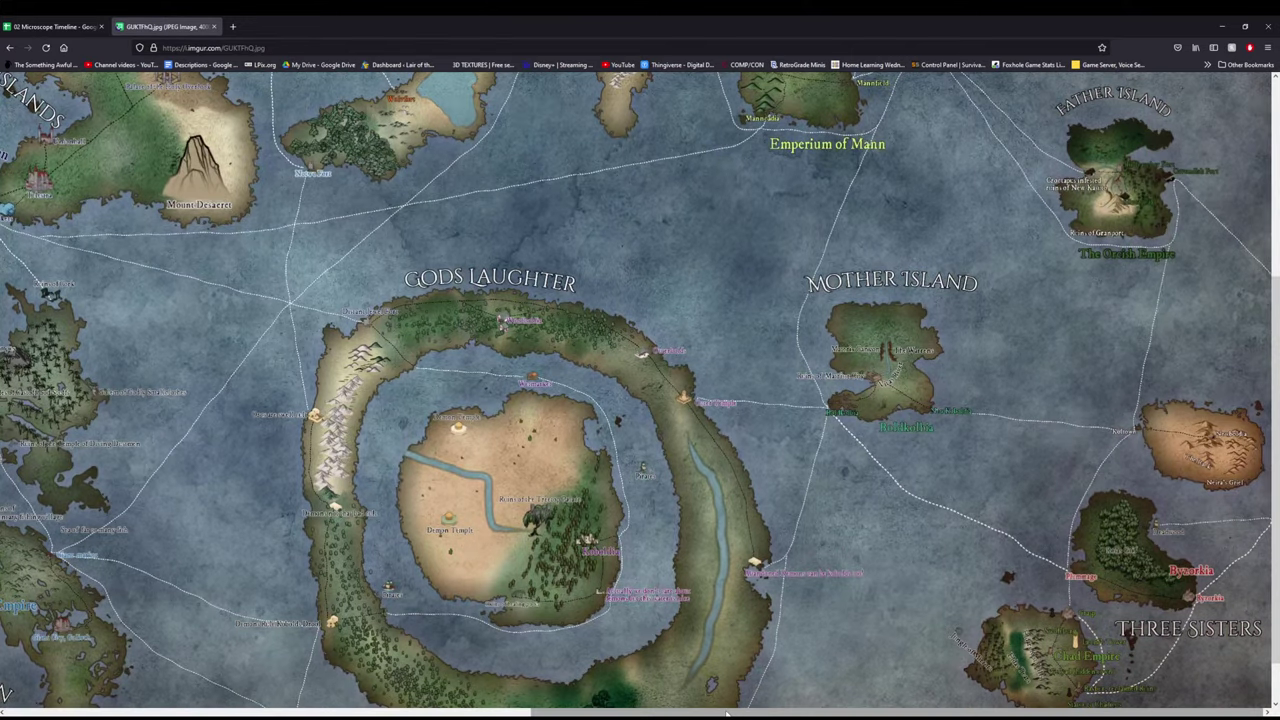
pyautogui.moveTo(1078, 711); pyautogui.dragTo(718, 711)
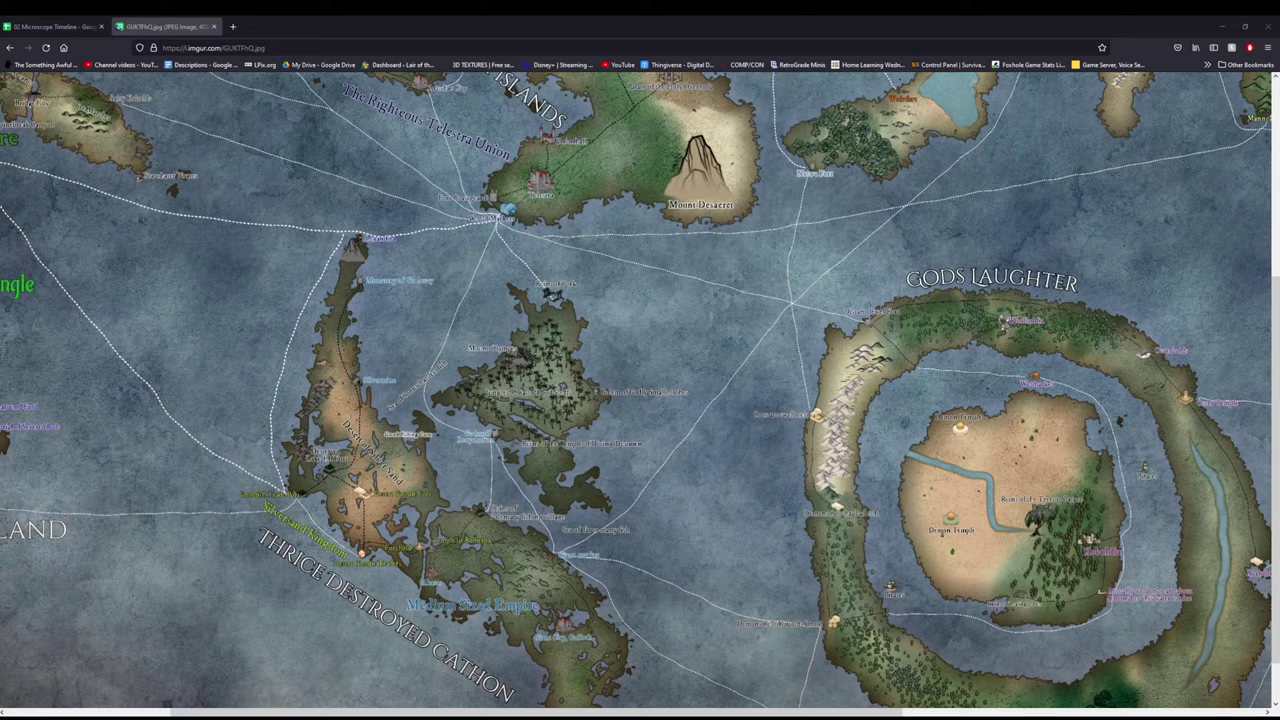
# - Return to the timeline sheet and check the lowest event rows against the focus lists beneath them
pyautogui.click(80, 27)
pyautogui.click(556, 578)
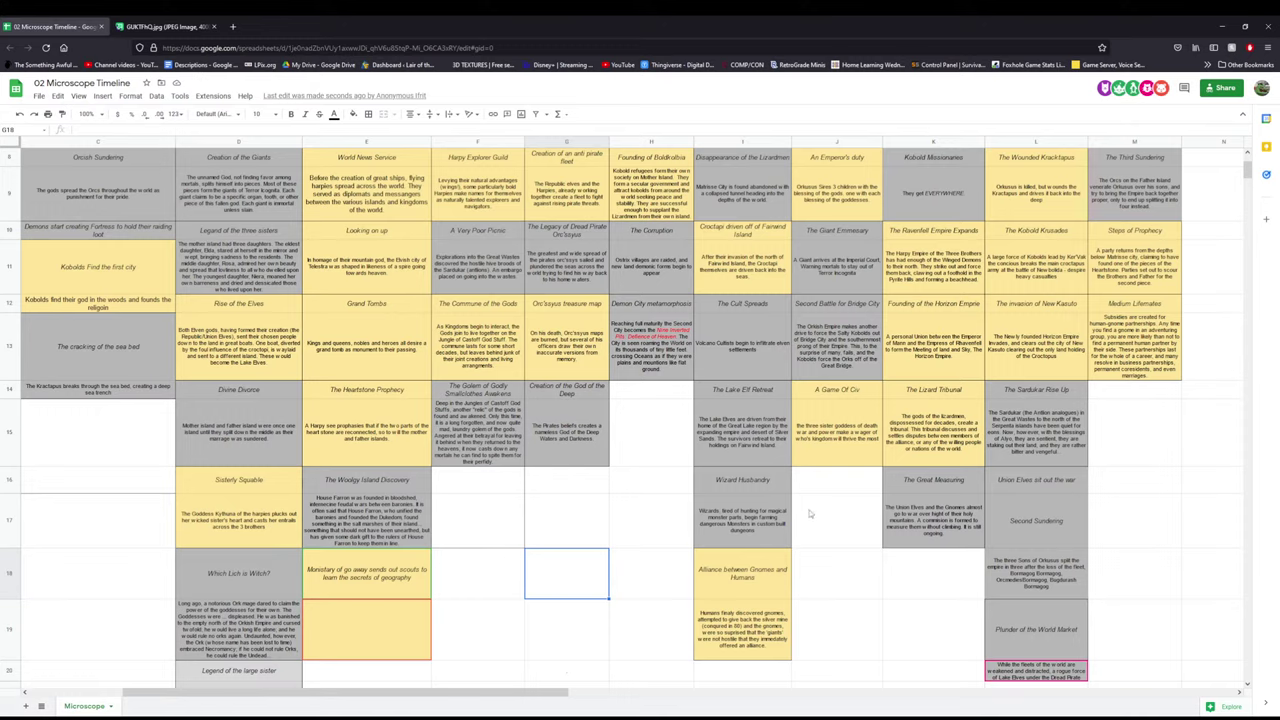
pyautogui.click(832, 490)
pyautogui.scroll(-3, 726, 486)
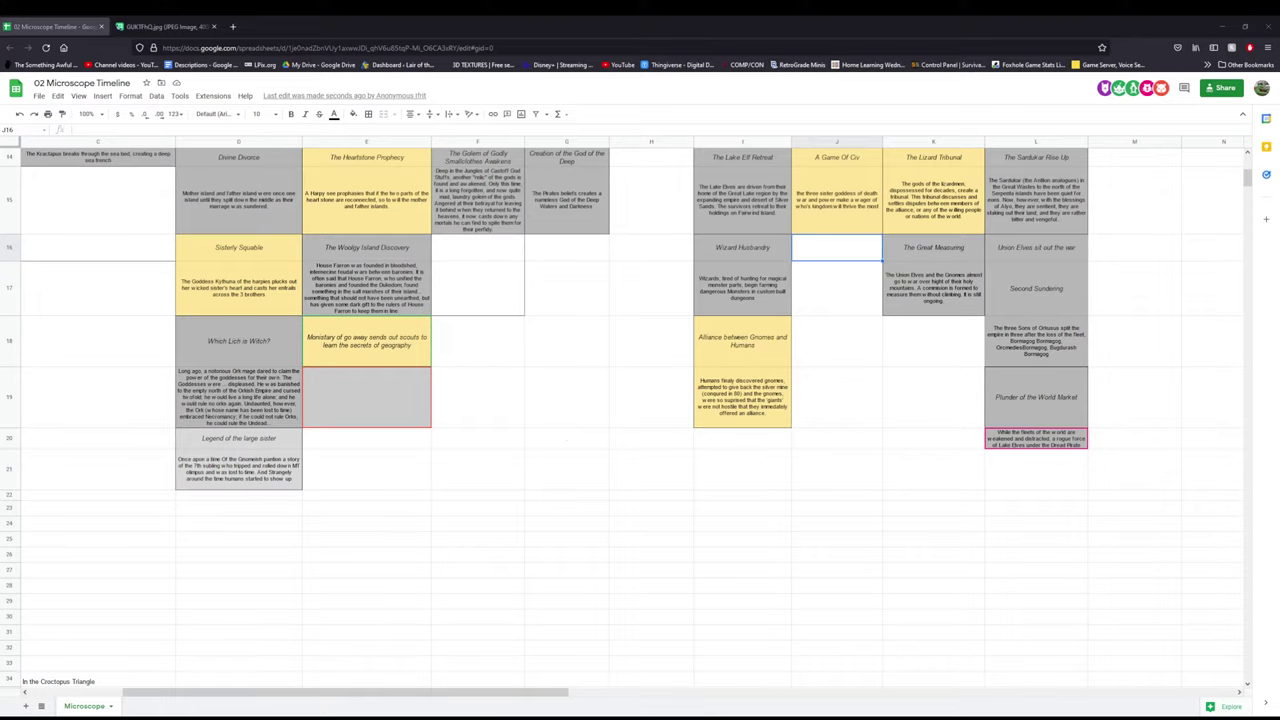
pyautogui.click(478, 288)
pyautogui.scroll(-5, 451, 620)
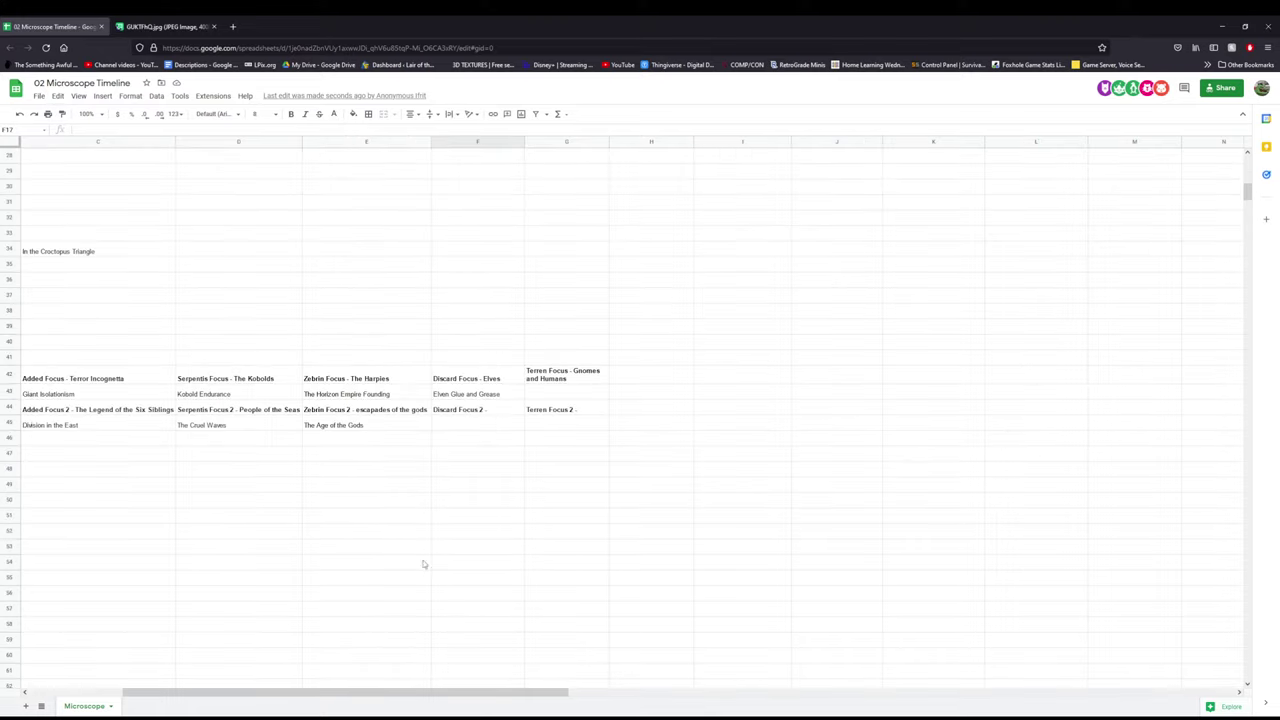
pyautogui.scroll(5, 487, 398)
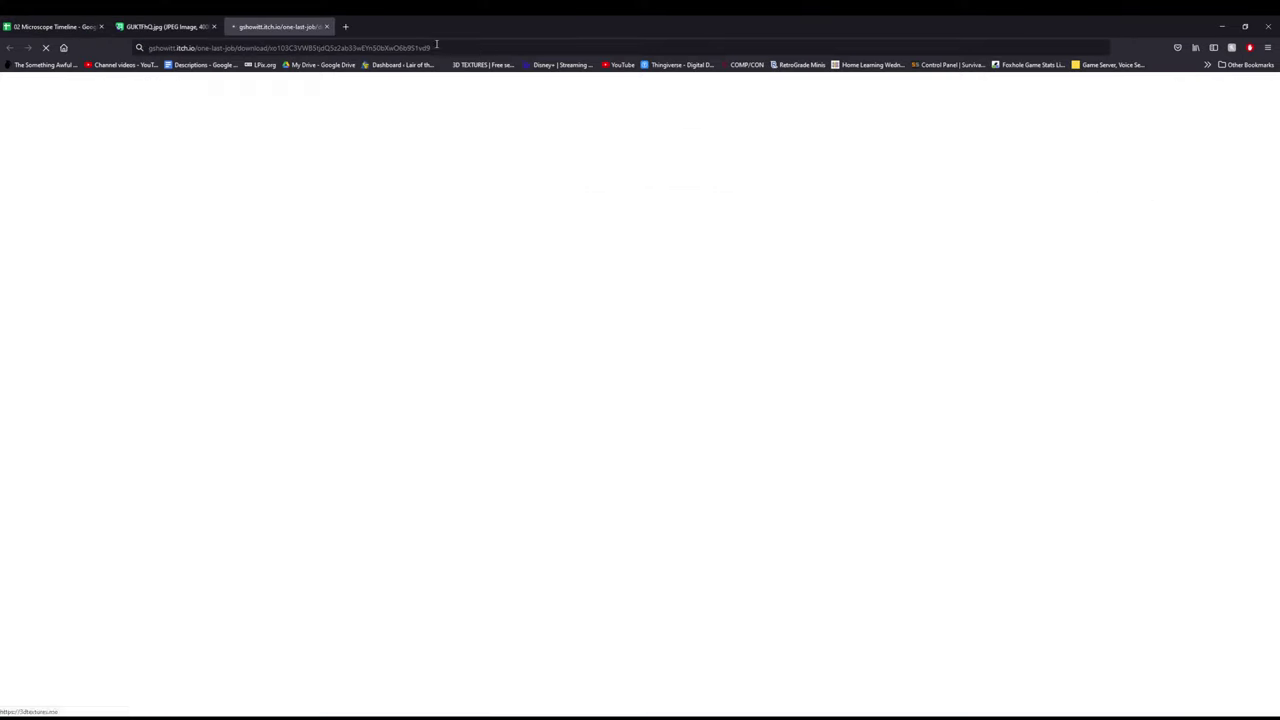
# - Close the itch.io page and examine the turn order beside the focus lists in the timeline sheet
pyautogui.hotkey('ctrl', 'w')
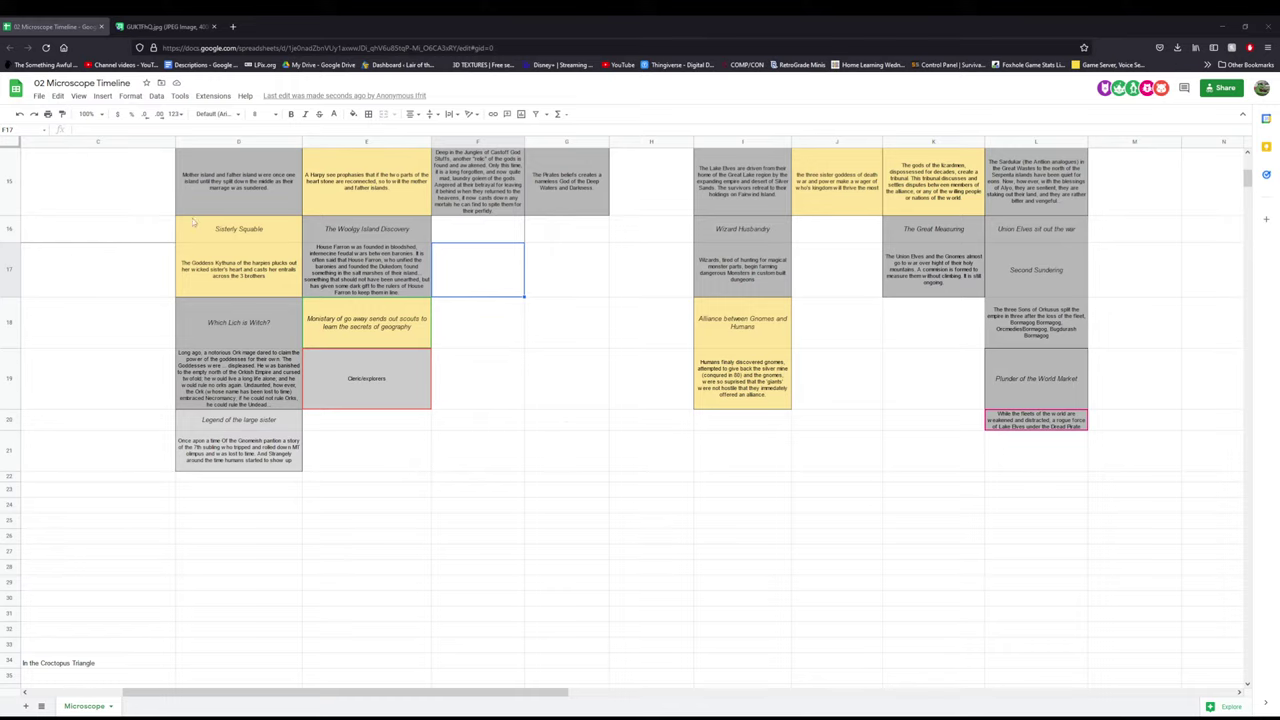
pyautogui.click(330, 455)
pyautogui.scroll(-3, 323, 472)
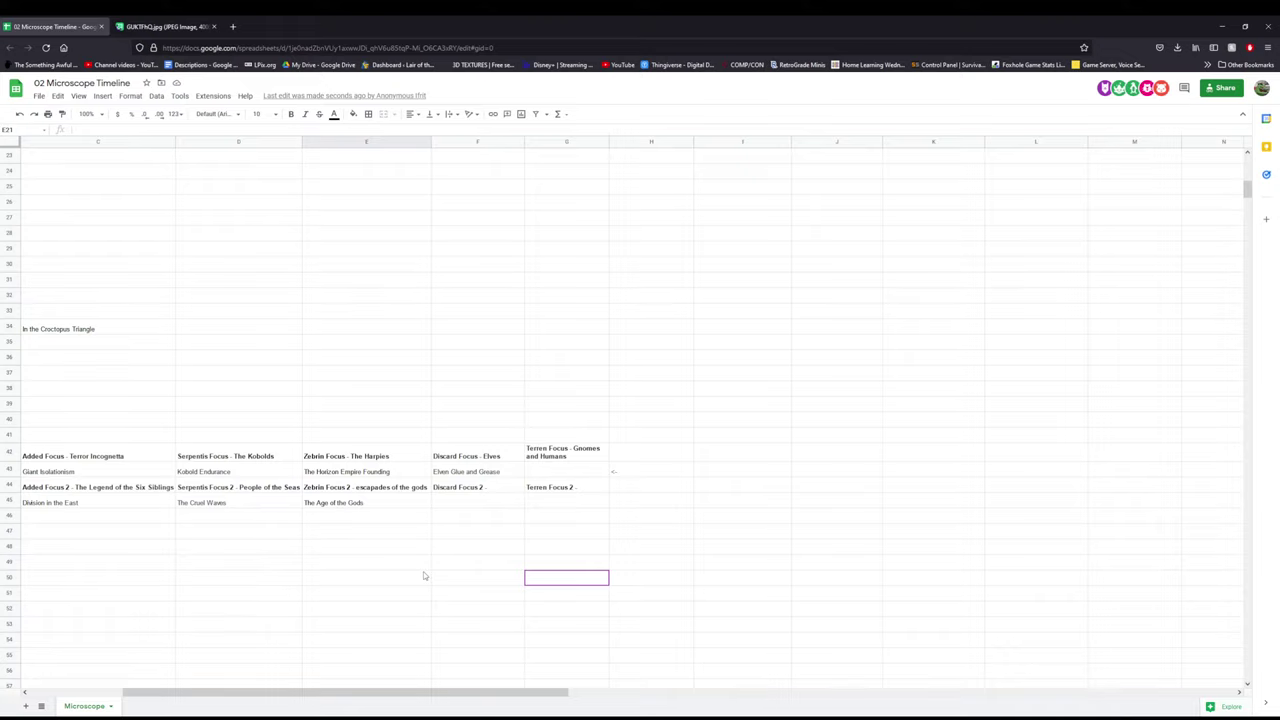
pyautogui.moveTo(407, 691); pyautogui.dragTo(315, 691)
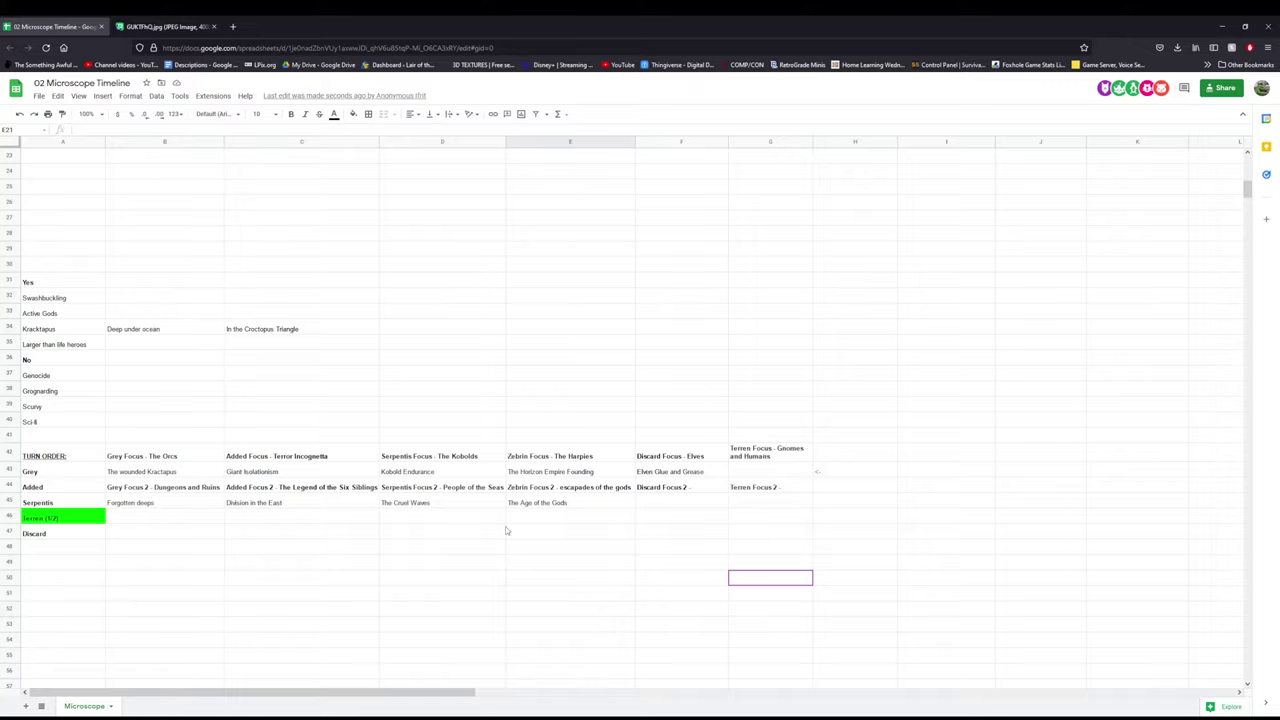
# - Examine the lower events from Age of the Gods to Croctapus Wars, including the monastery scouts event under Burgeoning Kingdoms
pyautogui.scroll(5, 505, 526)
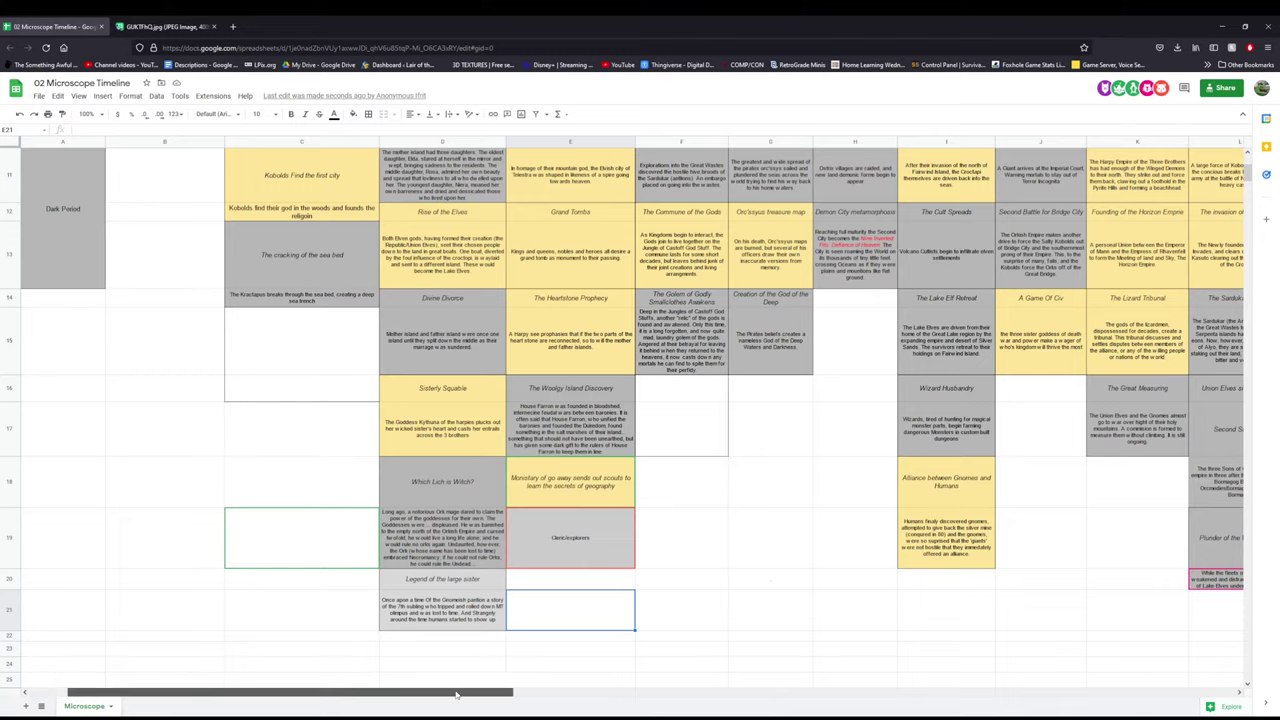
pyautogui.moveTo(456, 693); pyautogui.dragTo(534, 693)
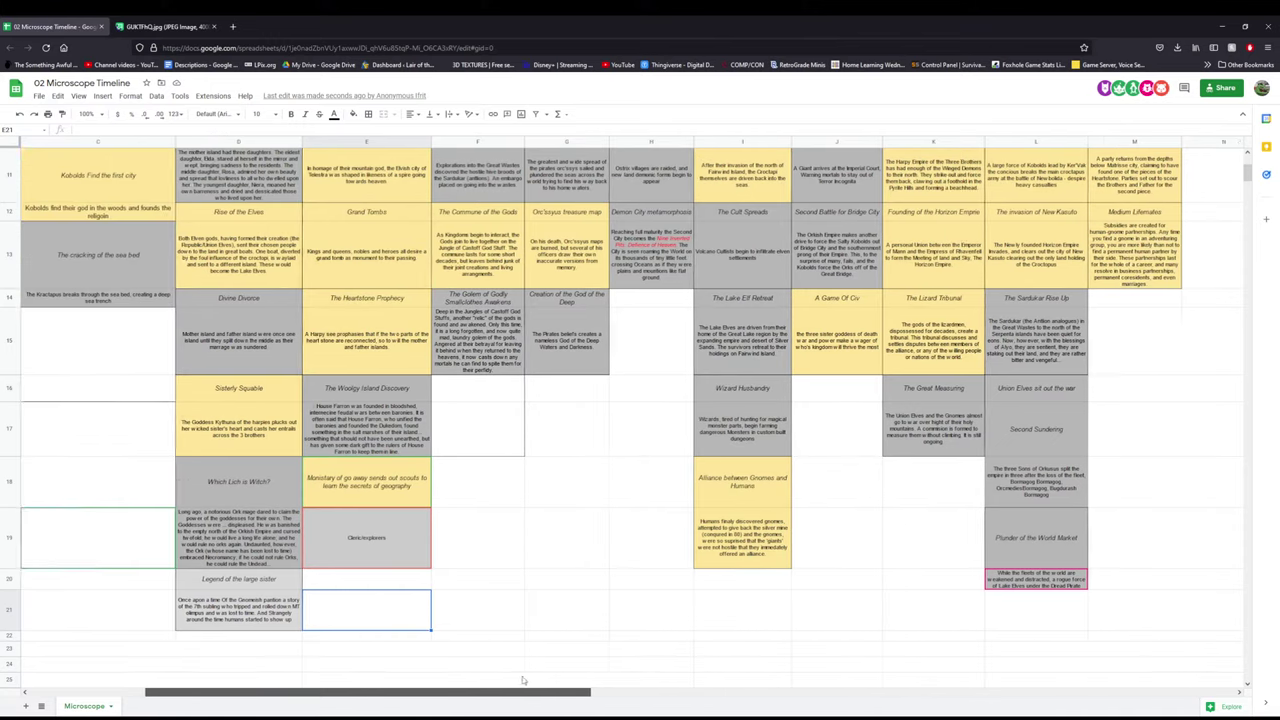
pyautogui.hscroll(-2, 497, 673)
pyautogui.hscroll(2, 497, 673)
pyautogui.hscroll(-2, 403, 499)
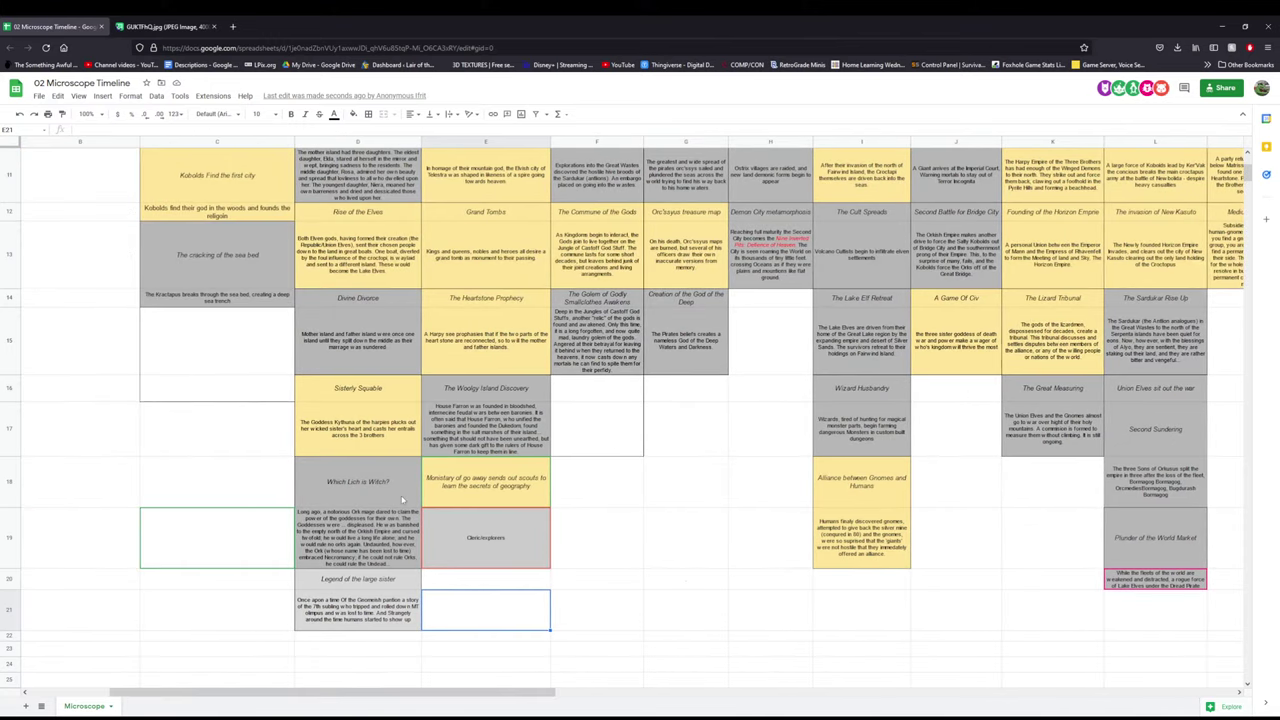
pyautogui.scroll(-3, 403, 499)
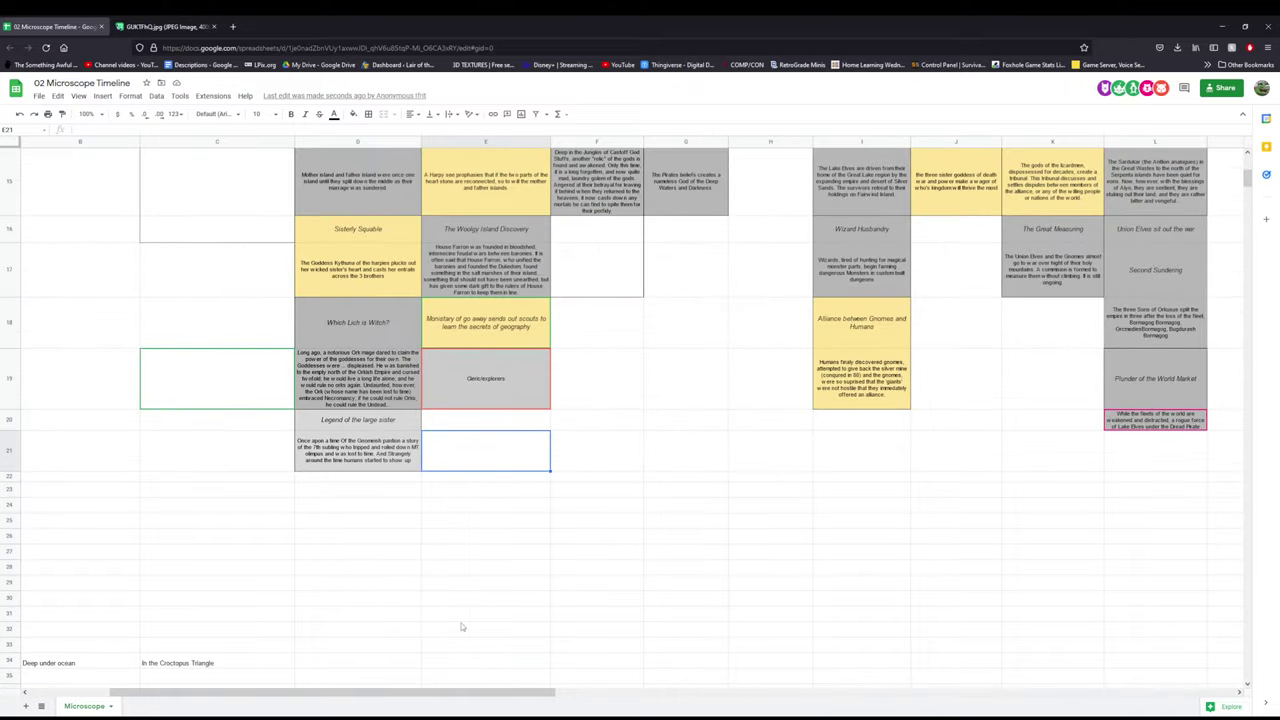
pyautogui.scroll(5, 461, 627)
pyautogui.click(665, 548)
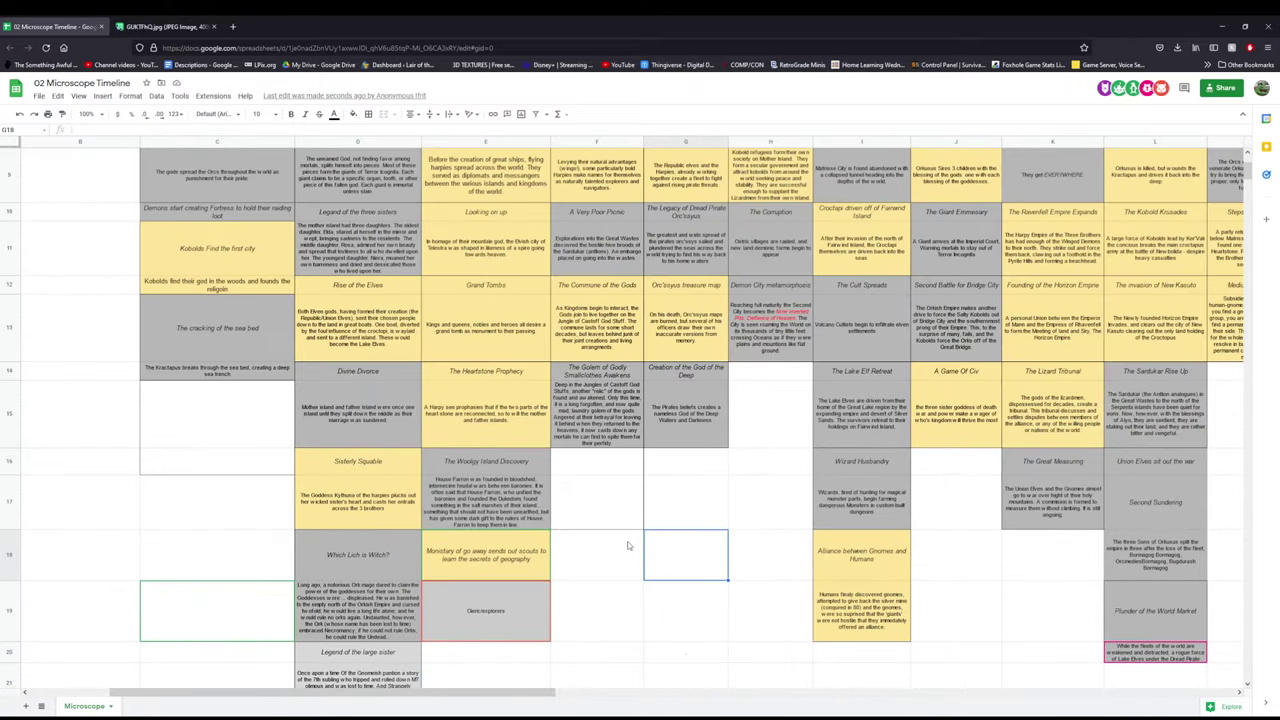
# - Compare the second-round focus entries with the events of the early and middle periods
pyautogui.scroll(-10, 626, 543)
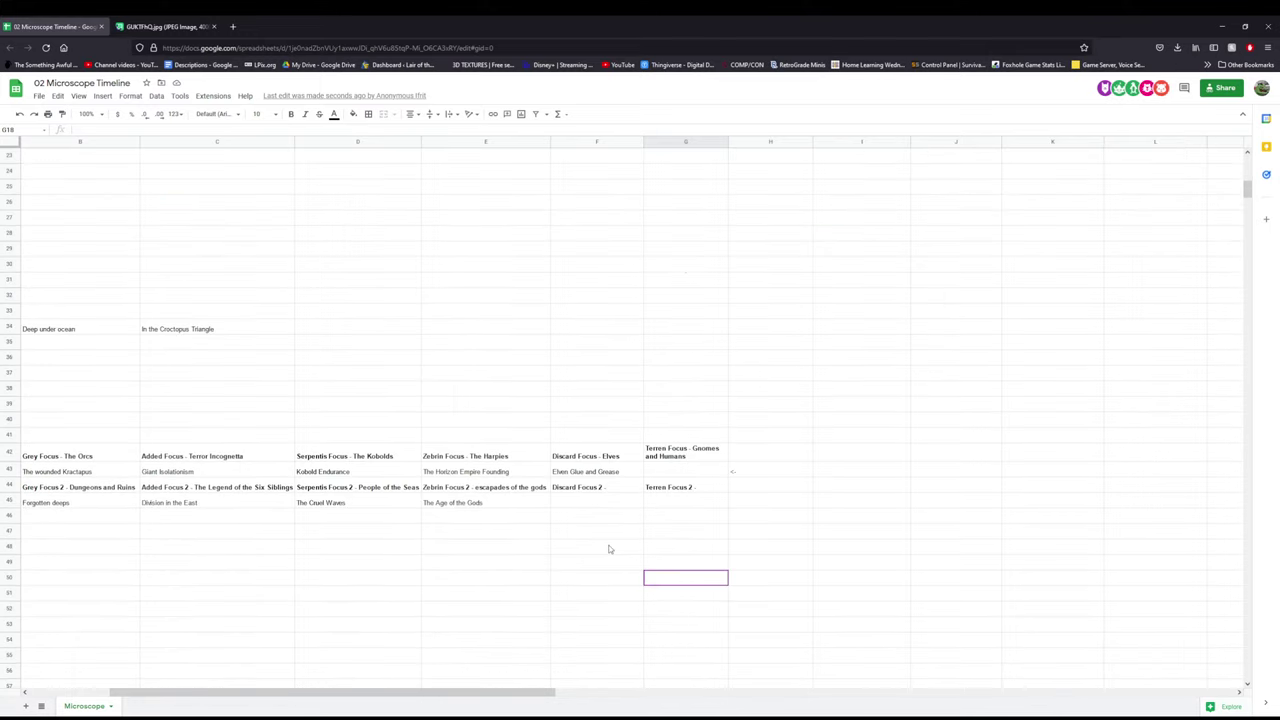
pyautogui.scroll(10, 609, 549)
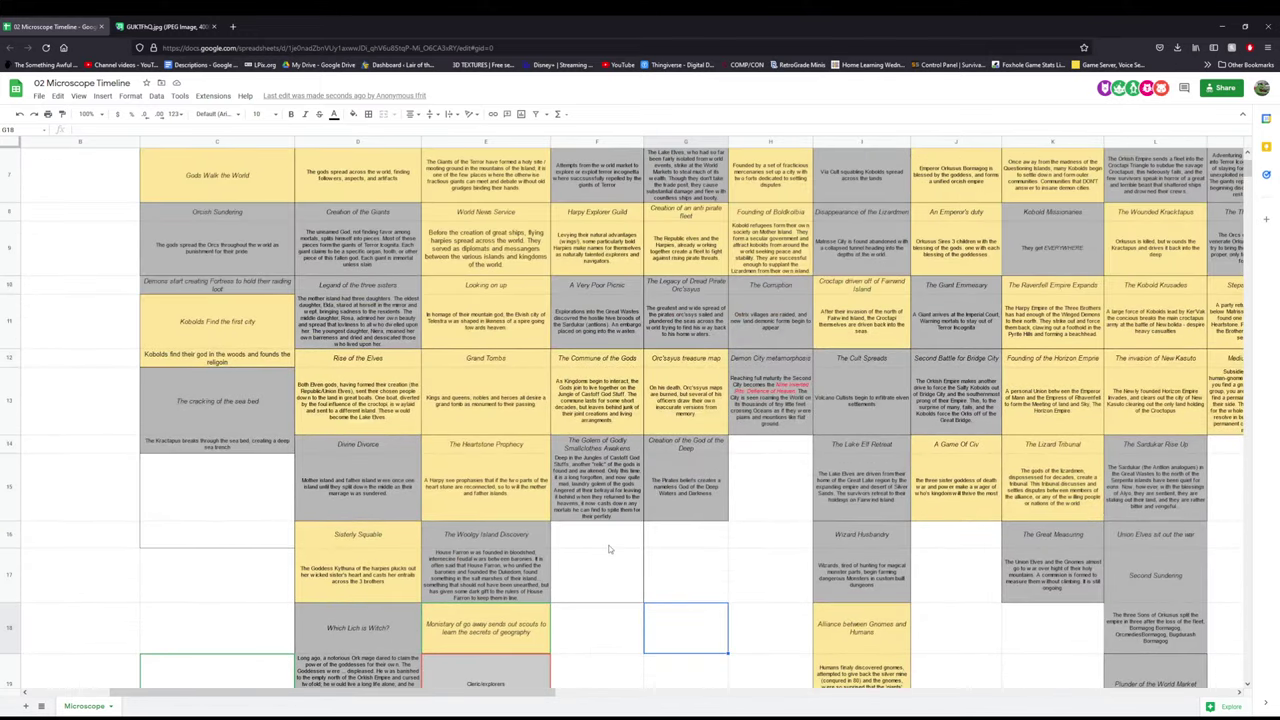
pyautogui.scroll(-10, 608, 545)
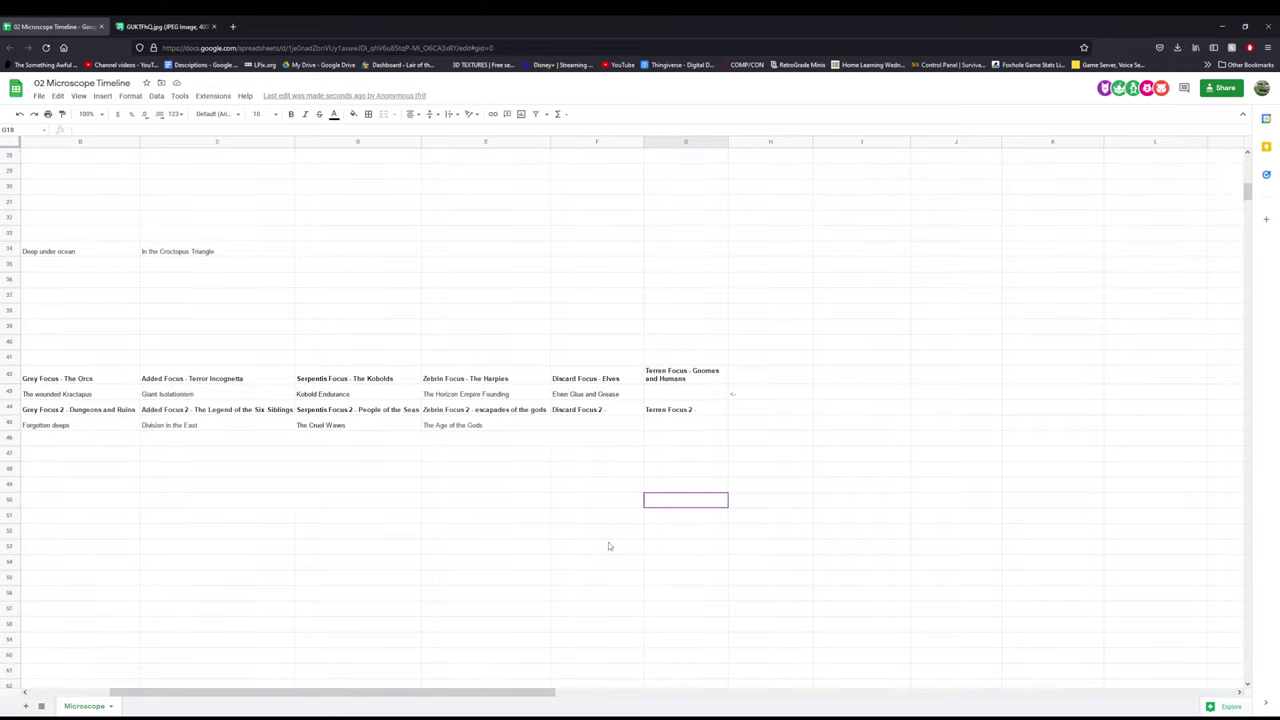
pyautogui.scroll(5, 608, 545)
pyautogui.scroll(3, 608, 545)
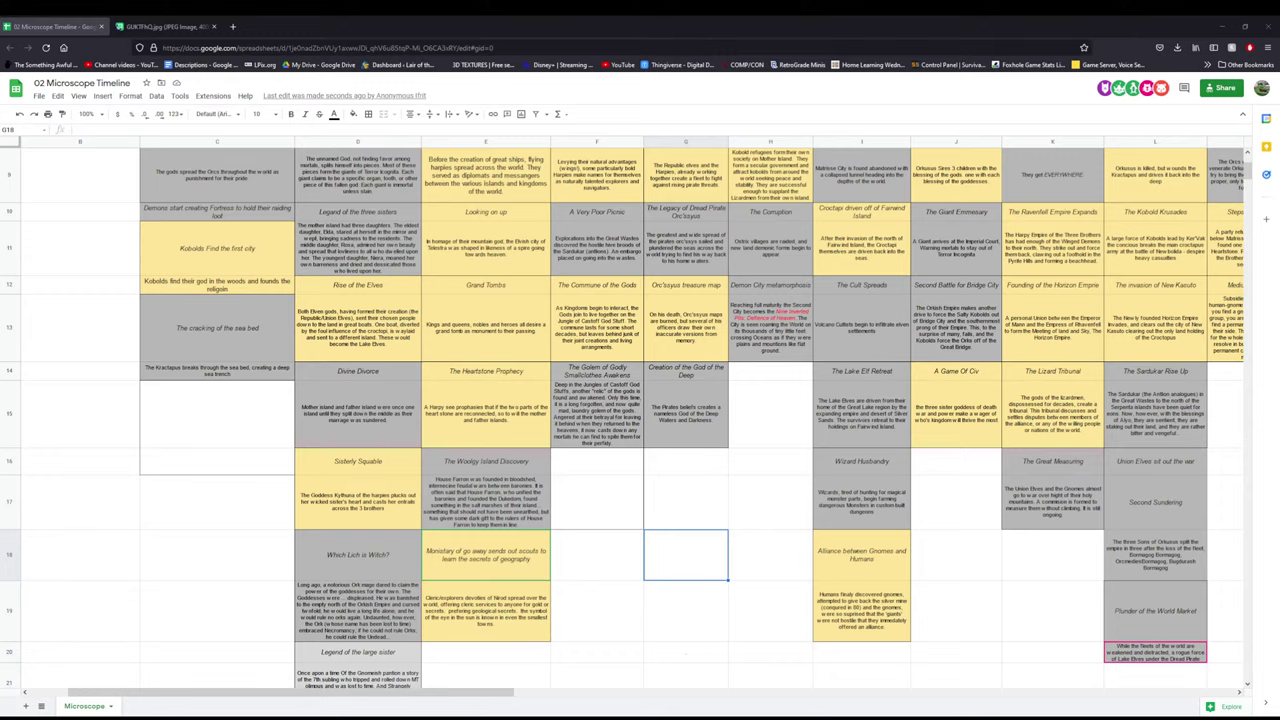
# - Check the turn order, select cell F45 in the focus lists, and look over the period headings
pyautogui.scroll(-10, 349, 494)
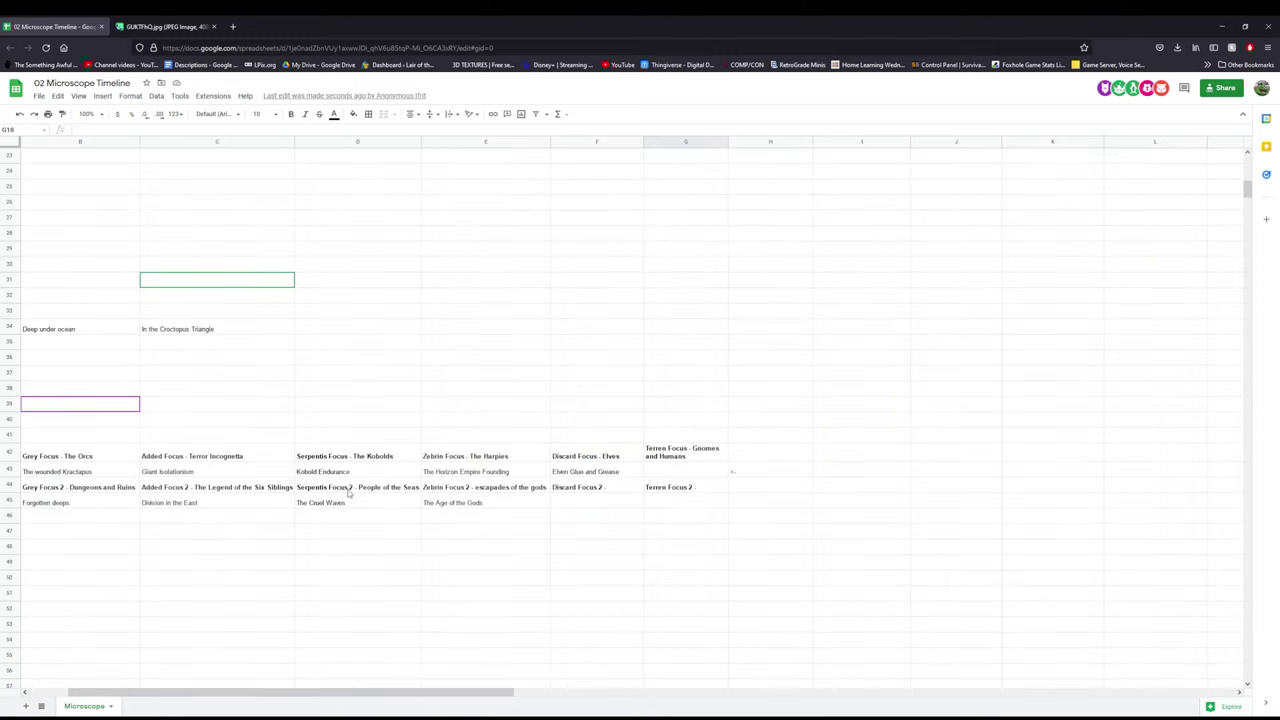
pyautogui.moveTo(365, 695); pyautogui.dragTo(257, 688)
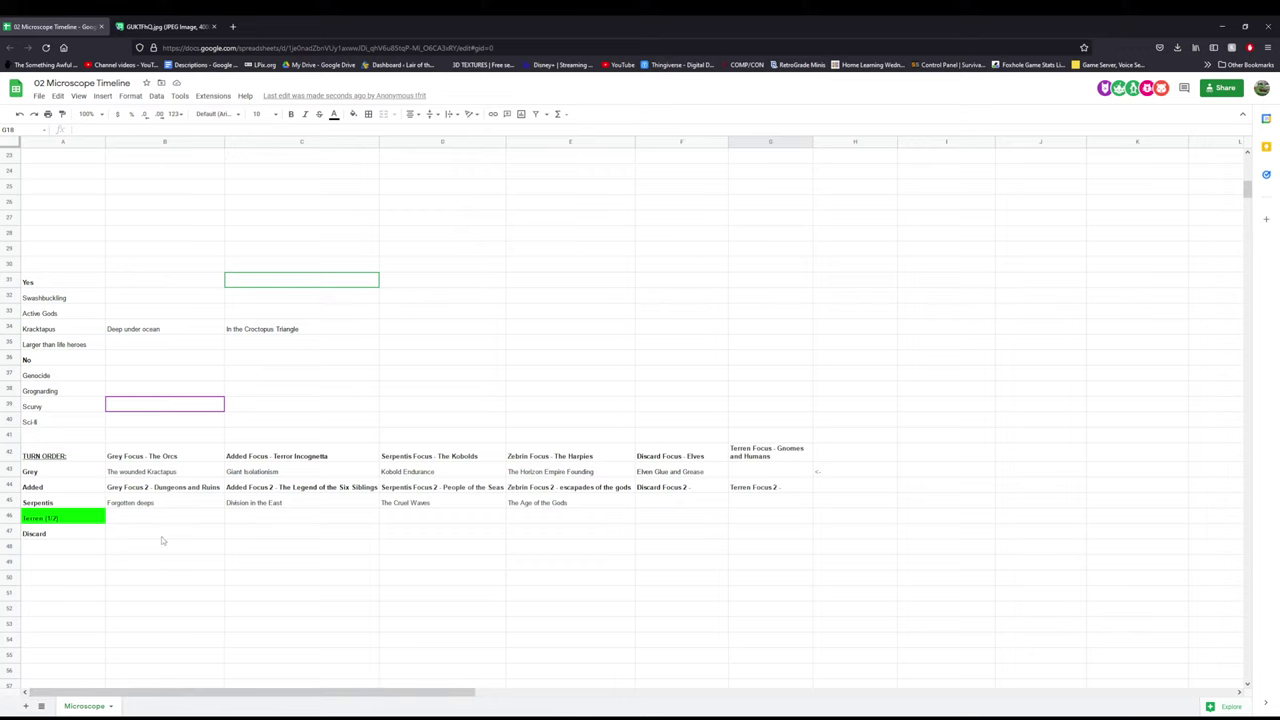
pyautogui.click(705, 504)
pyautogui.scroll(15, 715, 460)
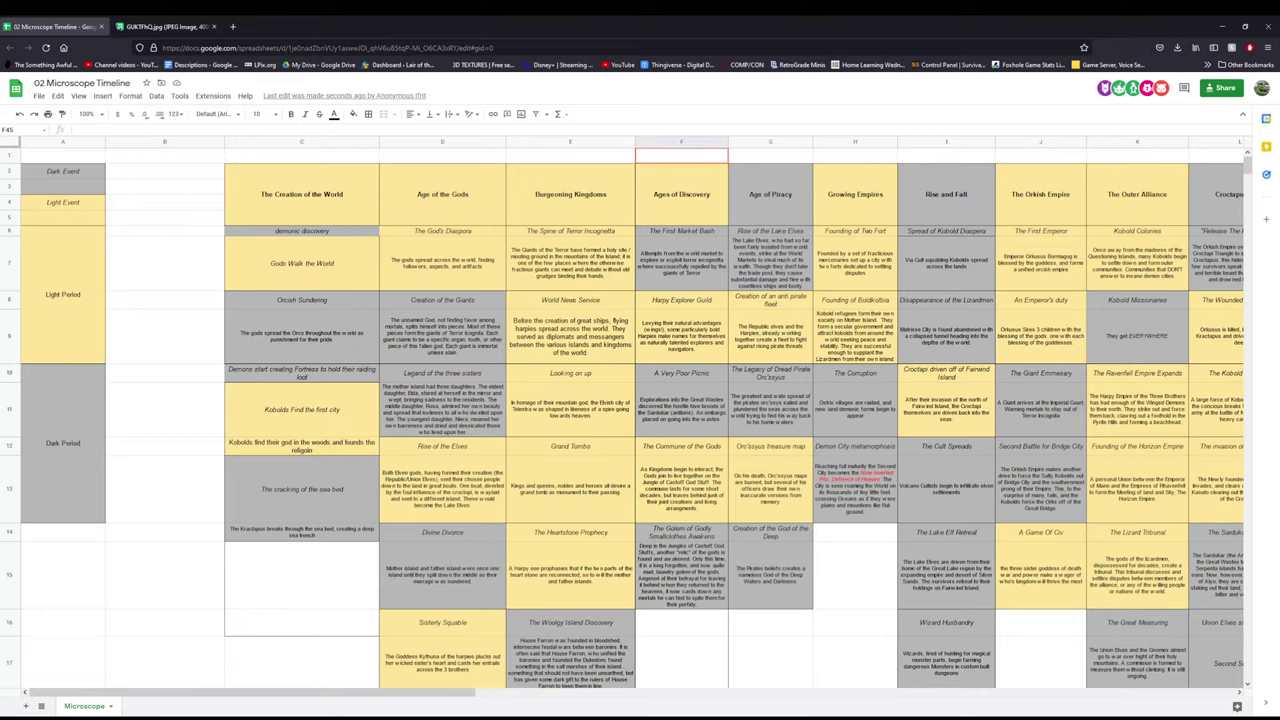
pyautogui.scroll(-5, 320, 568)
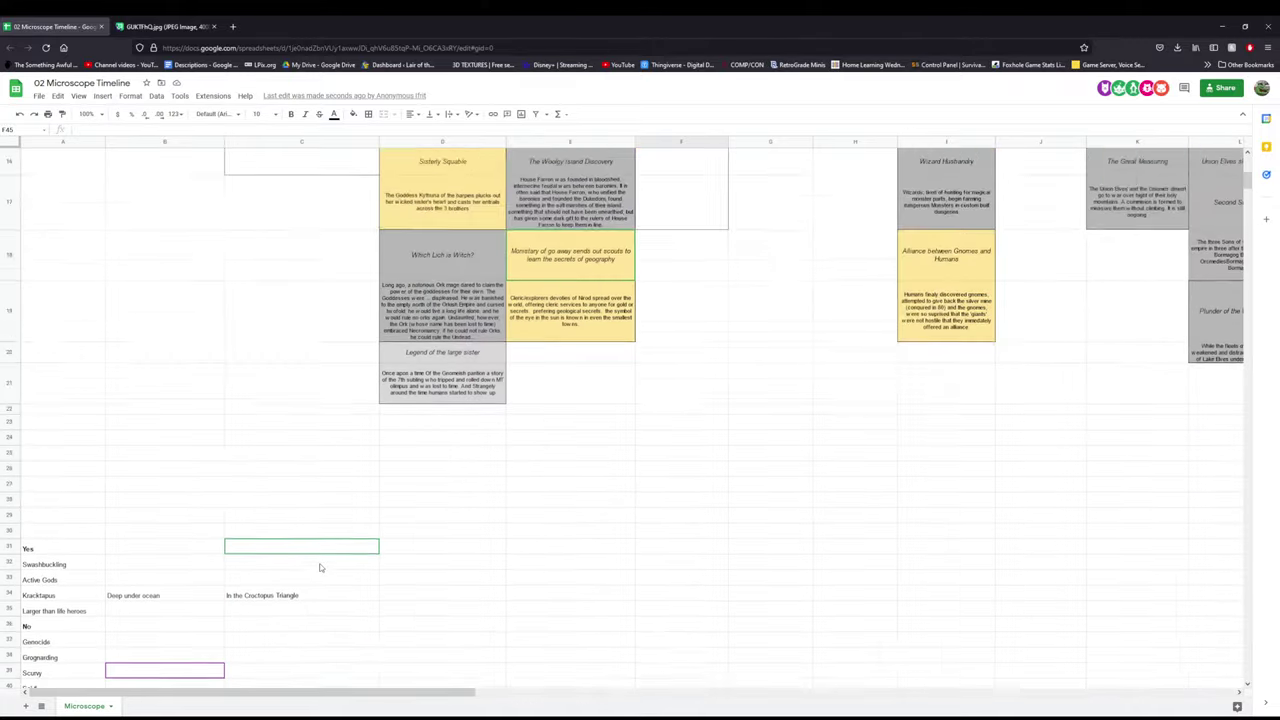
pyautogui.scroll(-4, 320, 568)
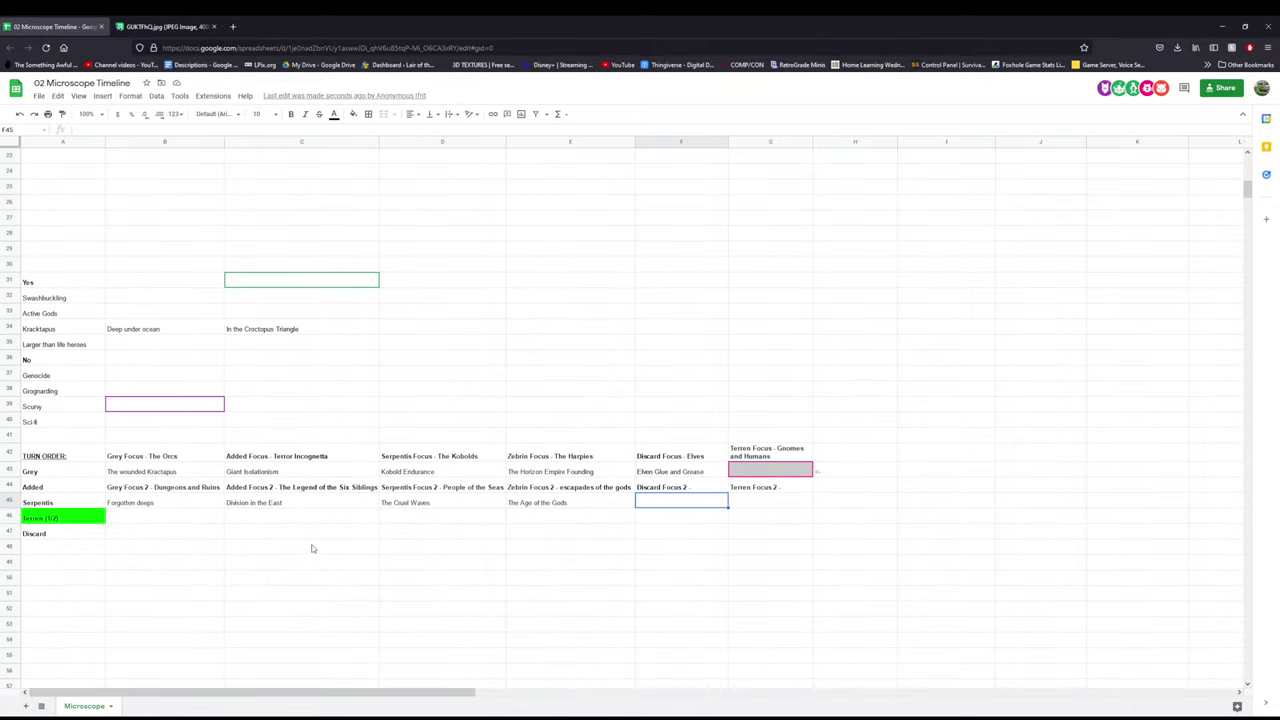
# - Look through the event rows and the period headings from The Creation of the World to the adventurers guild period
pyautogui.scroll(2, 313, 547)
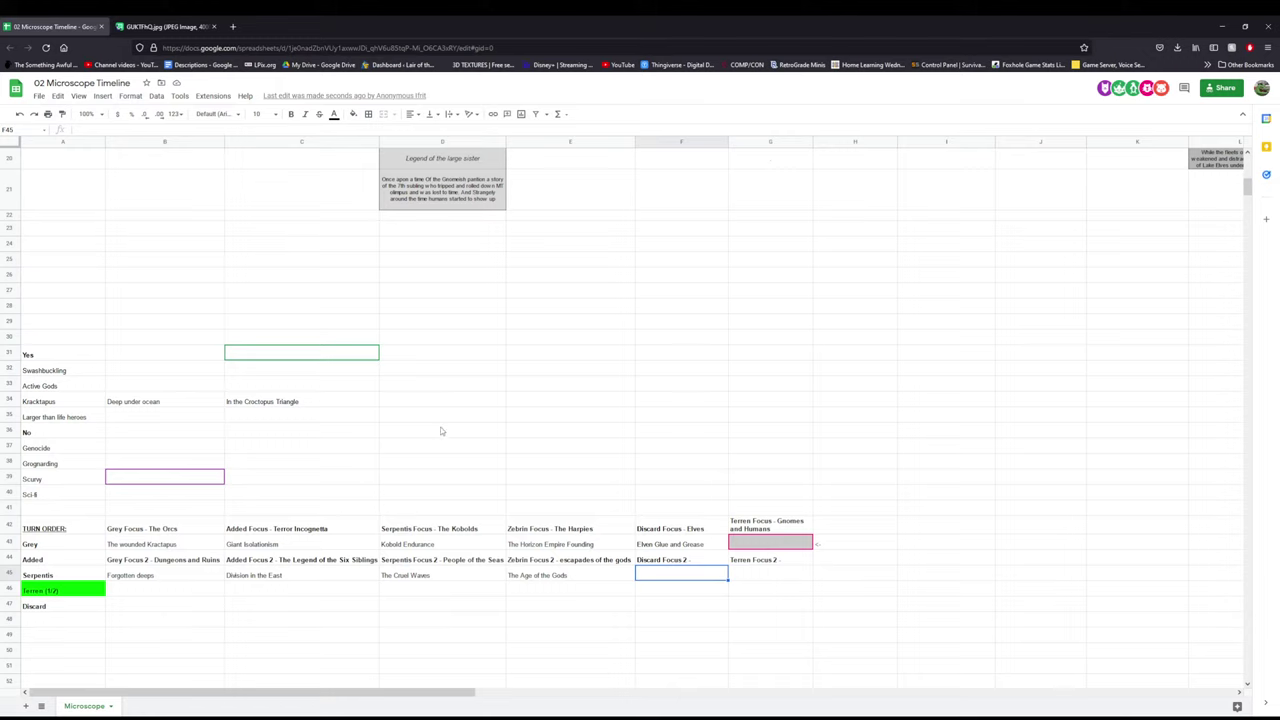
pyautogui.scroll(5, 443, 428)
pyautogui.scroll(10, 445, 421)
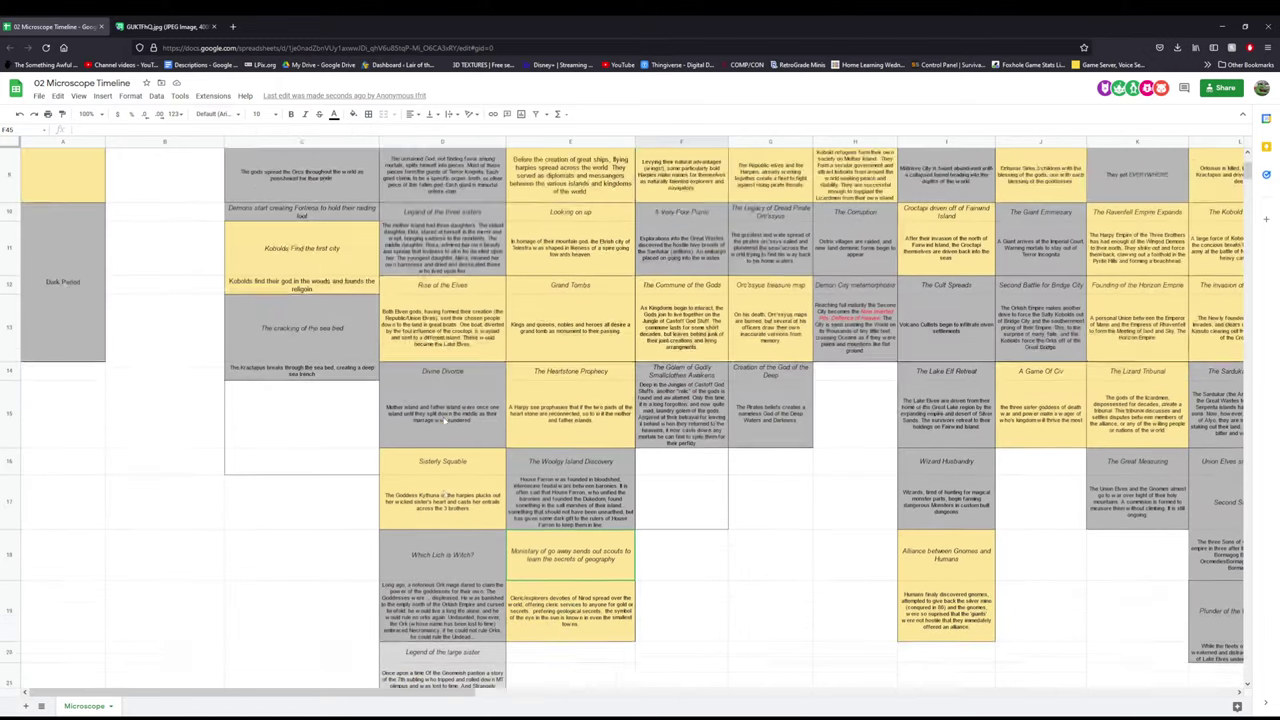
pyautogui.scroll(-11, 445, 421)
pyautogui.scroll(-4, 445, 421)
pyautogui.scroll(5, 445, 421)
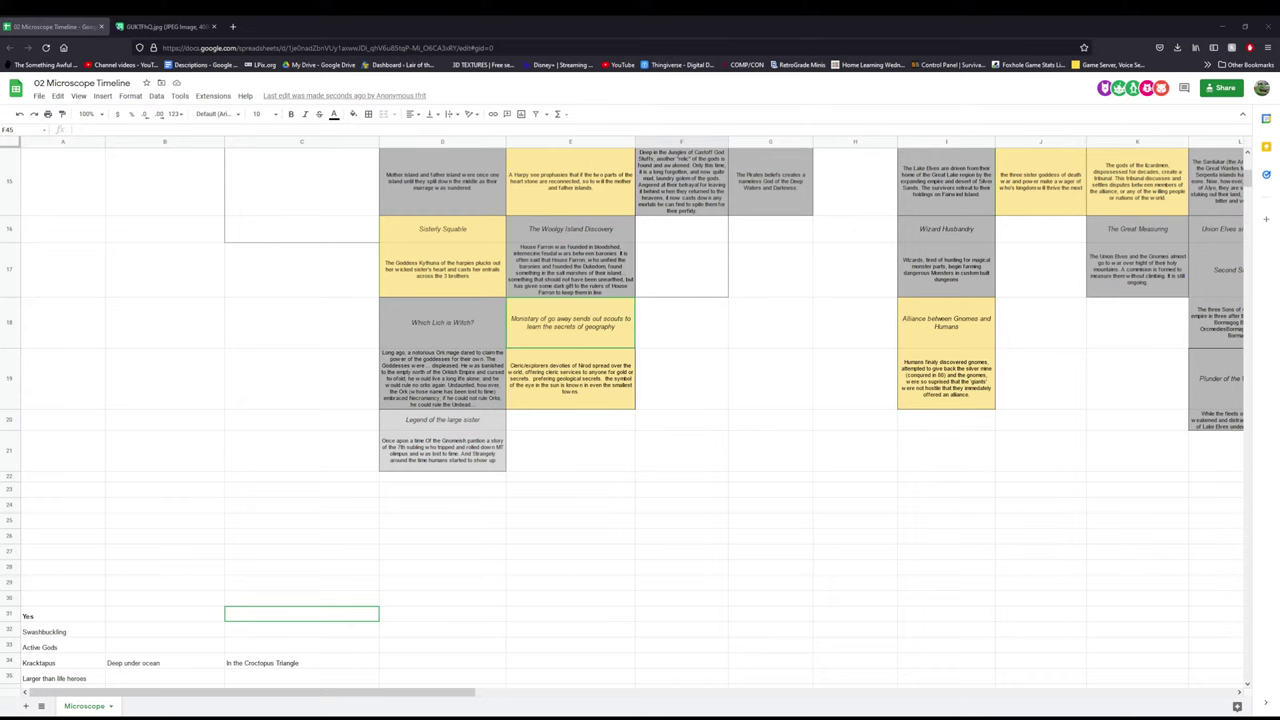
pyautogui.scroll(10, 720, 482)
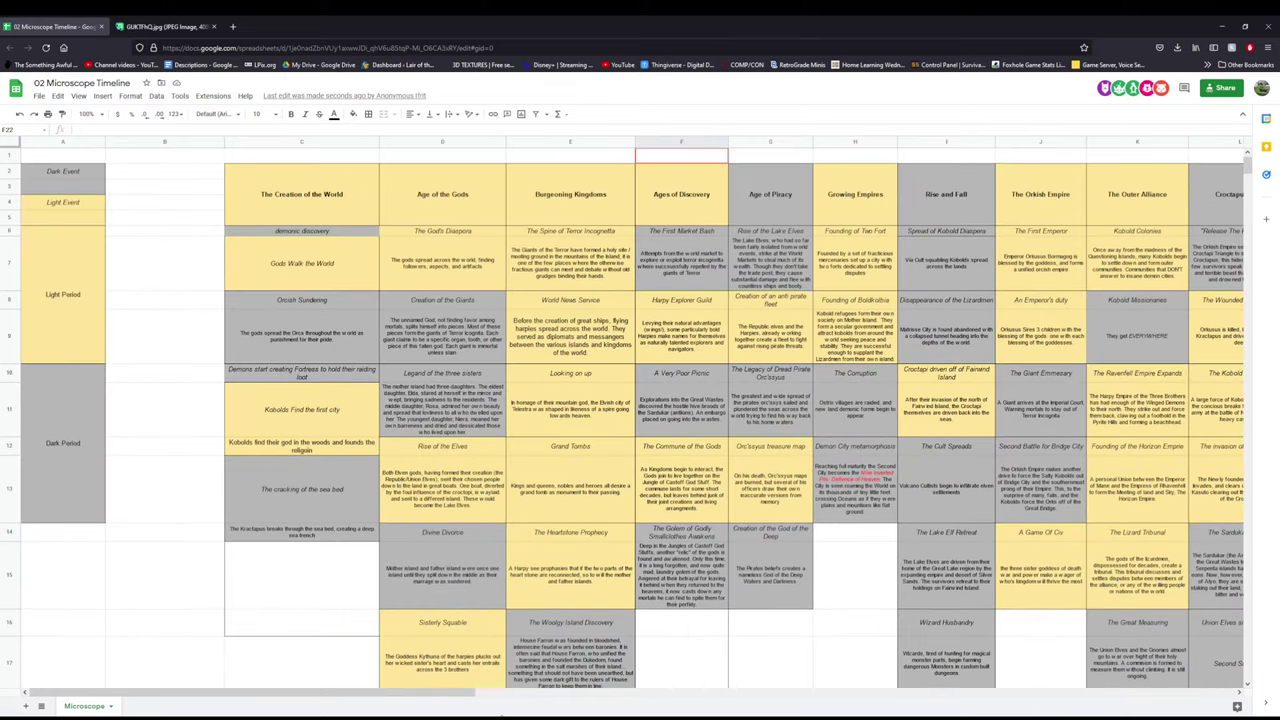
pyautogui.hscroll(3, 582, 675)
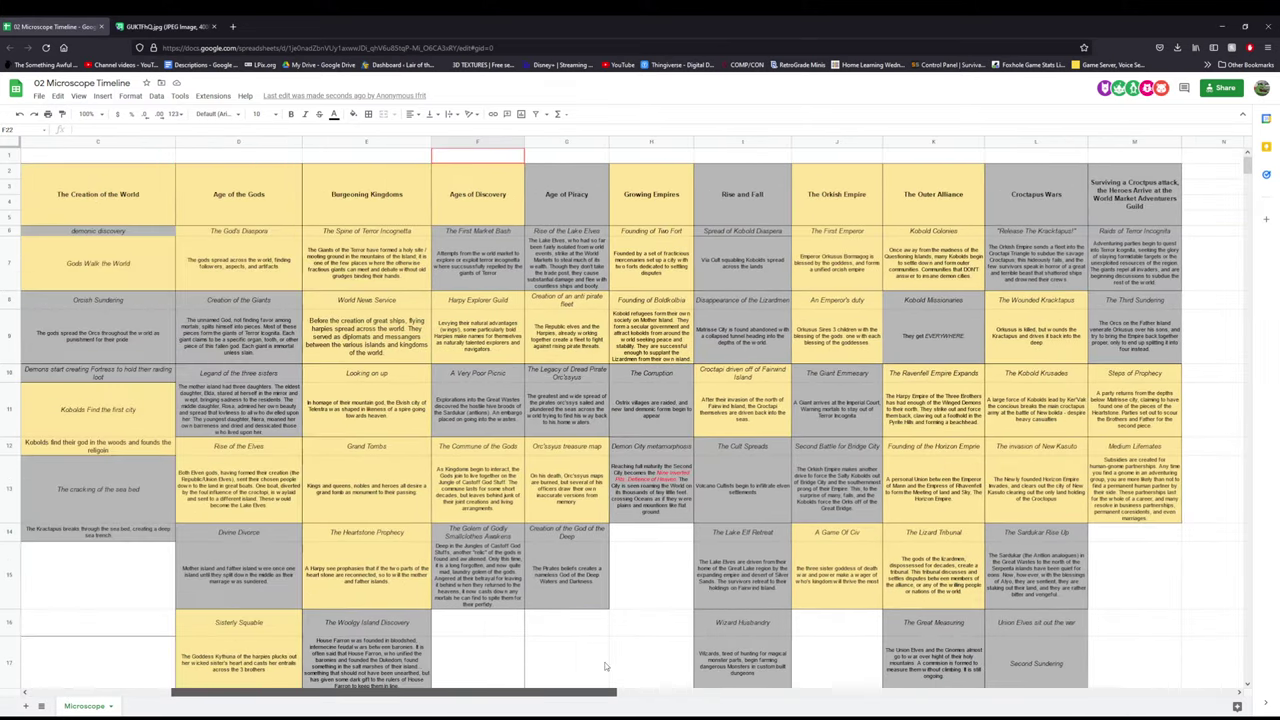
pyautogui.hscroll(-3, 604, 666)
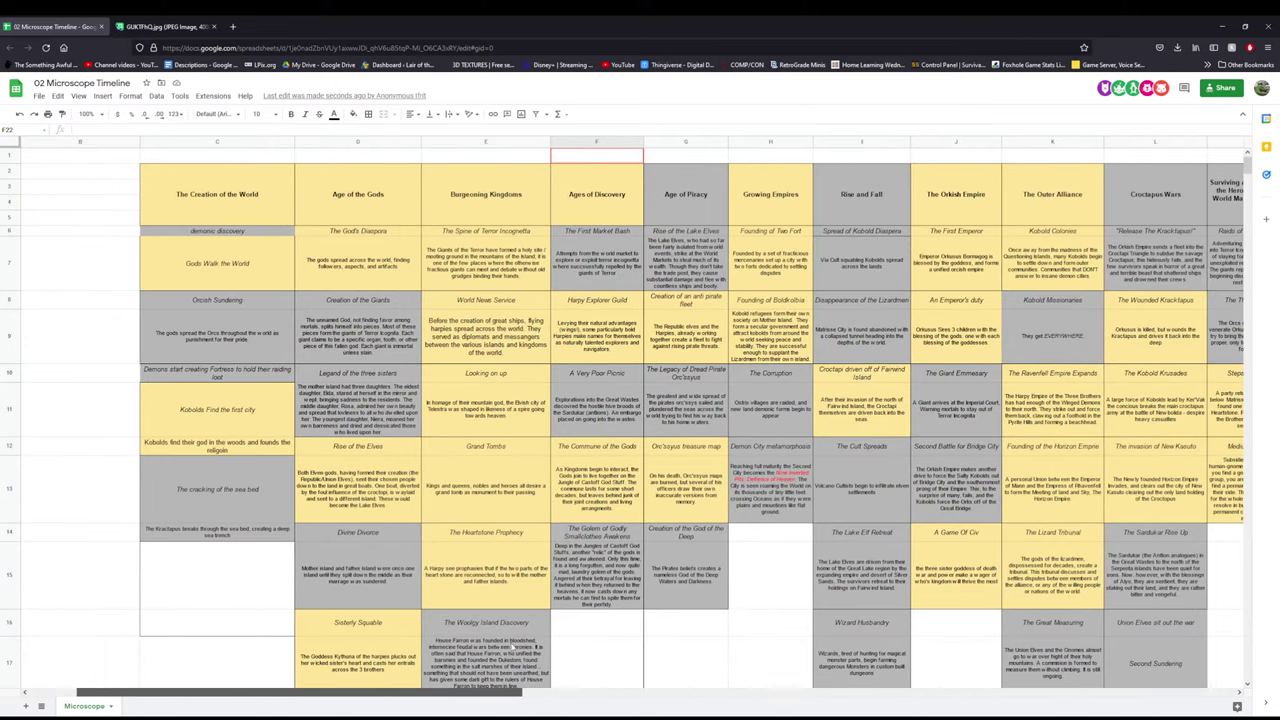
# - Look over the timeline's lower event rows and the later periods, including the Kobold Missionaries event under The Outer Alliance
pyautogui.hscroll(3, 540, 647)
pyautogui.hscroll(-3, 558, 643)
pyautogui.scroll(-10, 349, 562)
pyautogui.scroll(10, 349, 566)
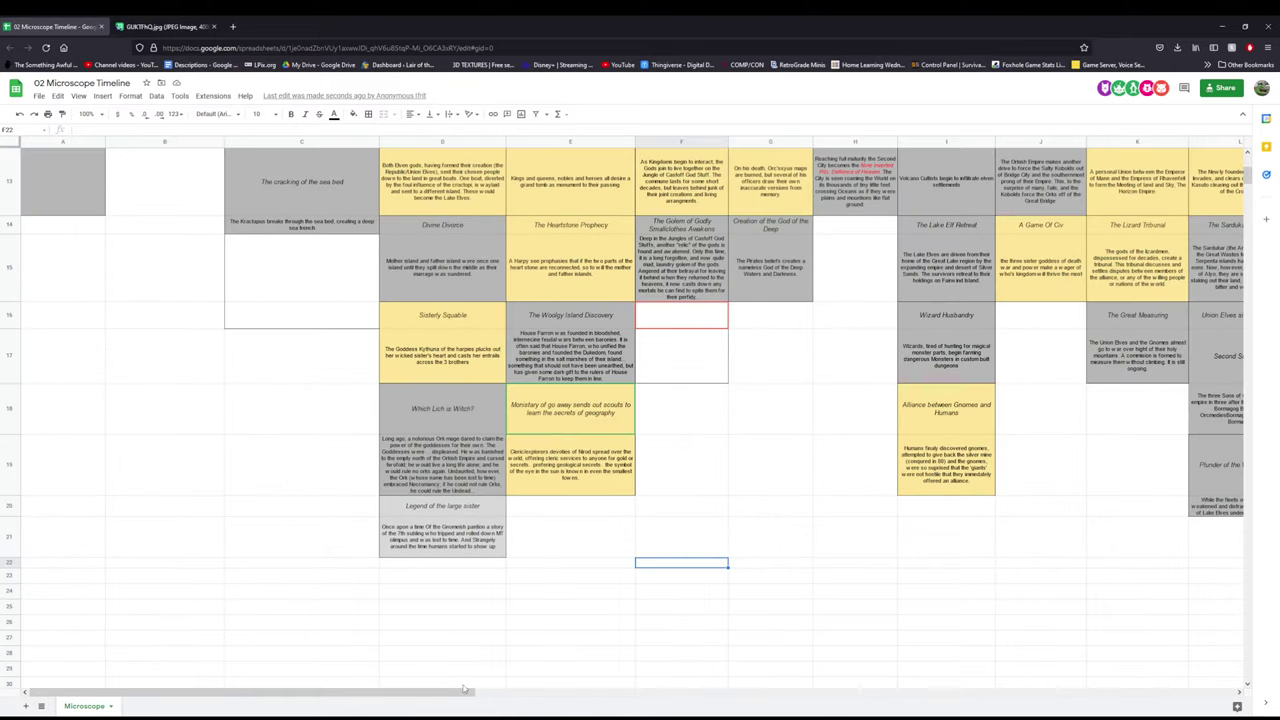
pyautogui.moveTo(465, 692); pyautogui.dragTo(661, 690)
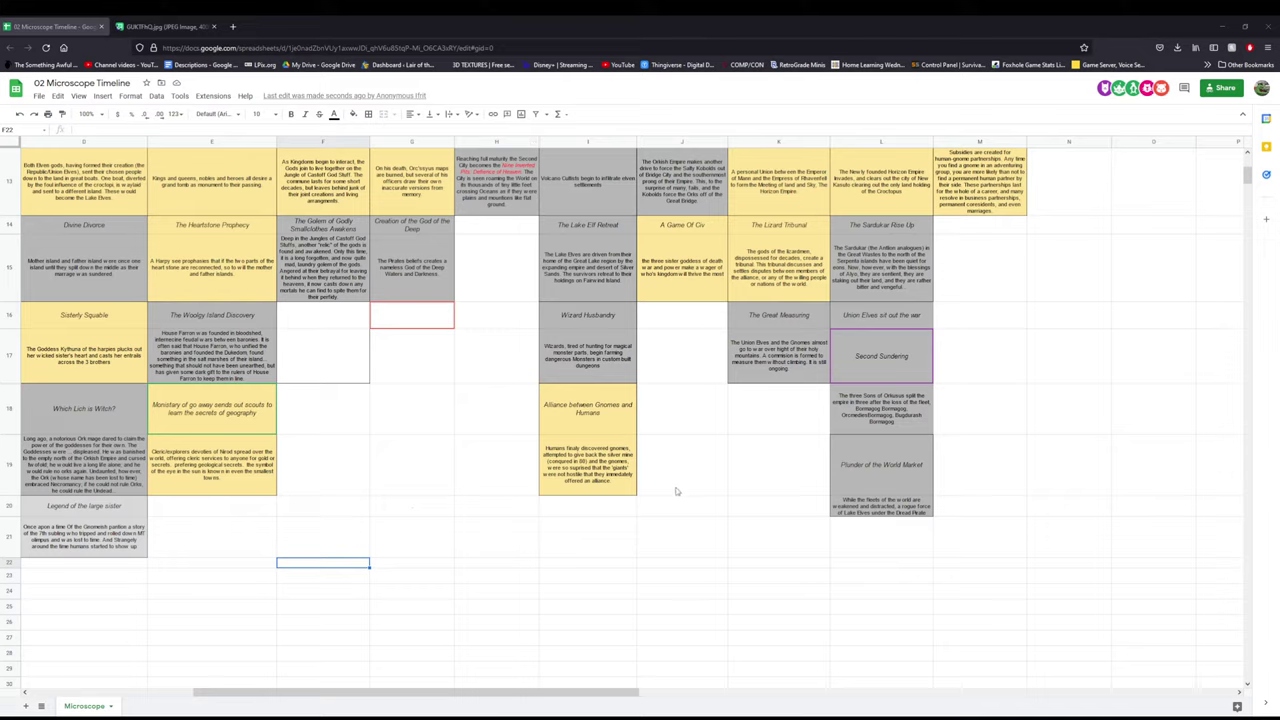
pyautogui.scroll(3, 857, 410)
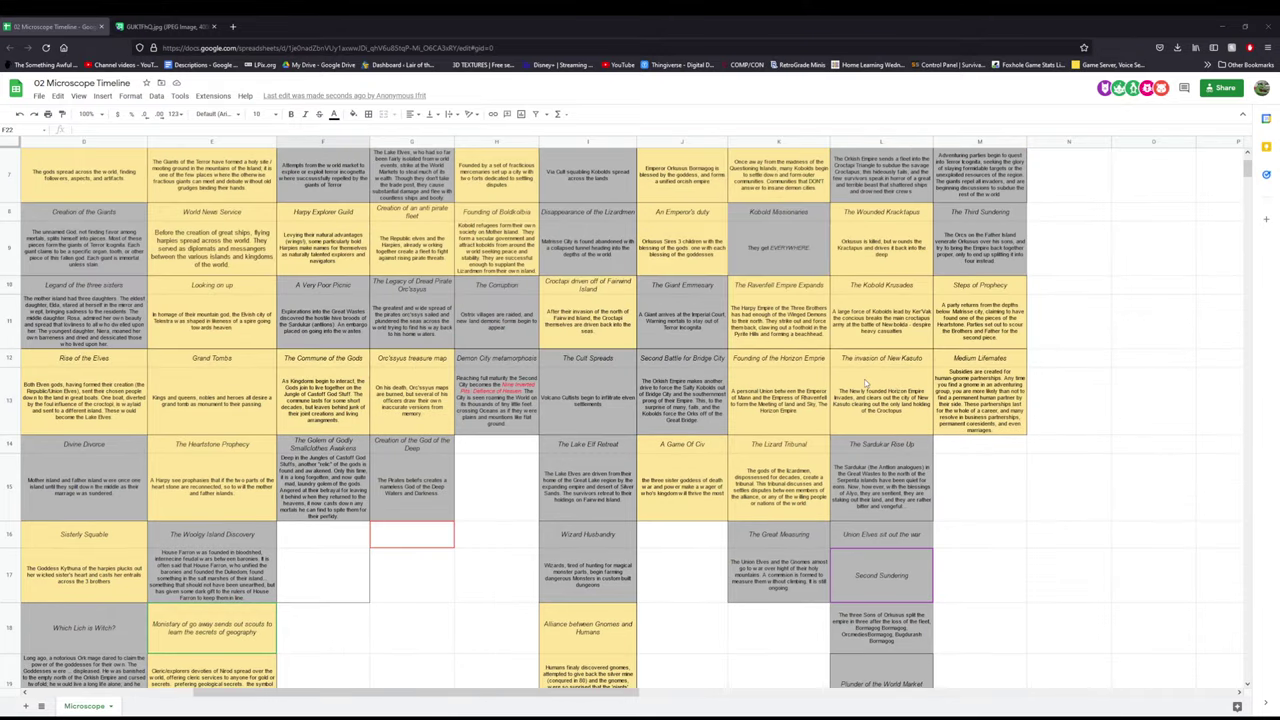
pyautogui.click(806, 248)
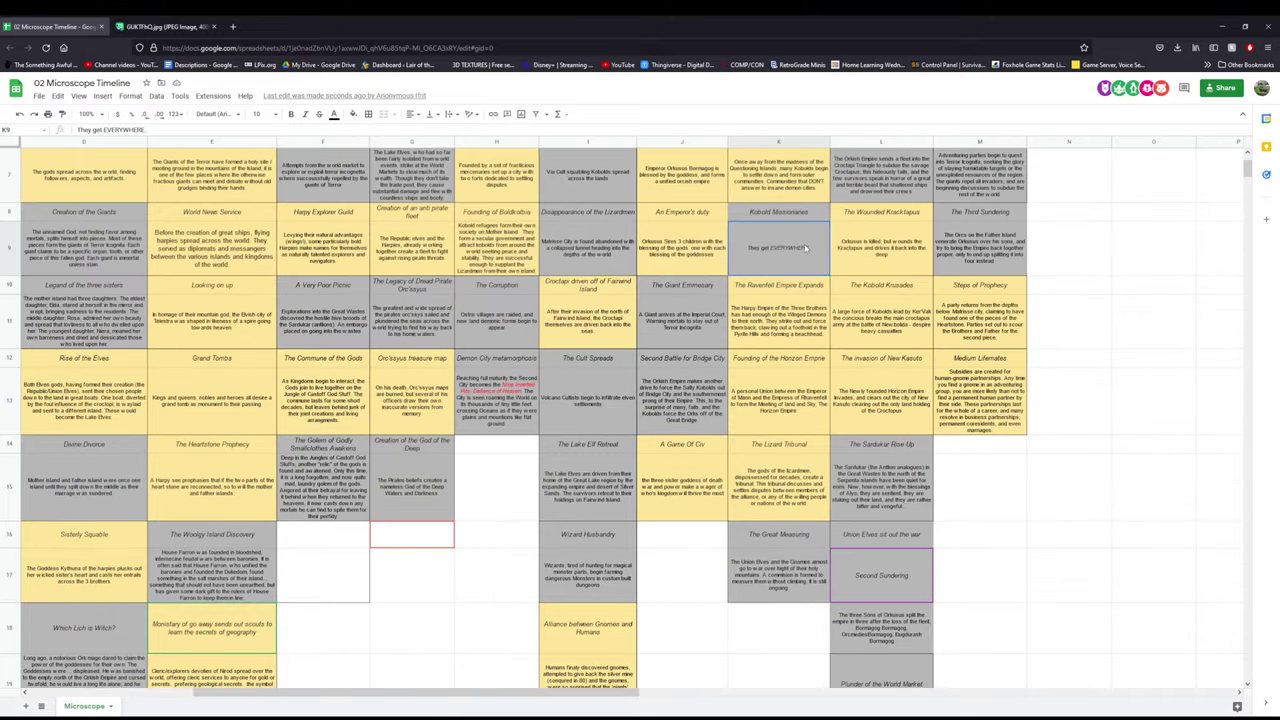
pyautogui.scroll(1, 805, 205)
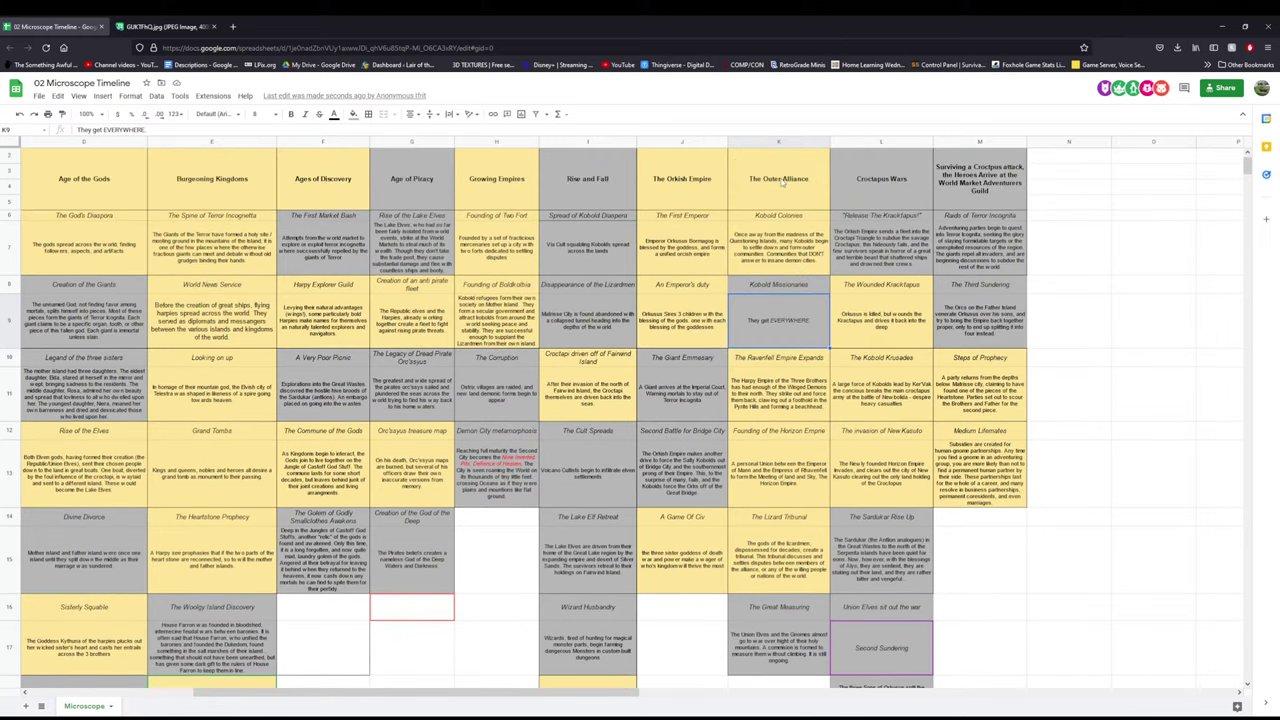
# - Review the emperor, Ravenfell expansion, giant emissary, Kracktapus and Bridge City events across The Orkish Empire, The Outer Alliance and Croctapus Wars
pyautogui.click(690, 270)
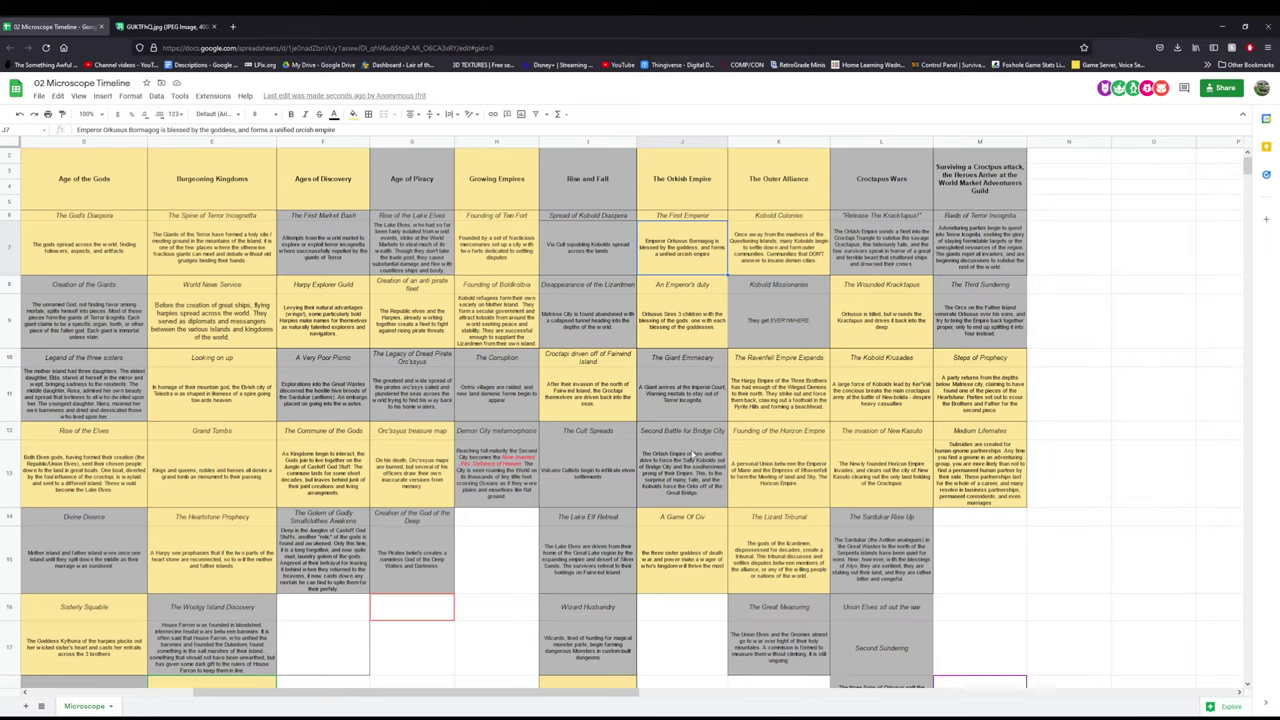
pyautogui.click(790, 390)
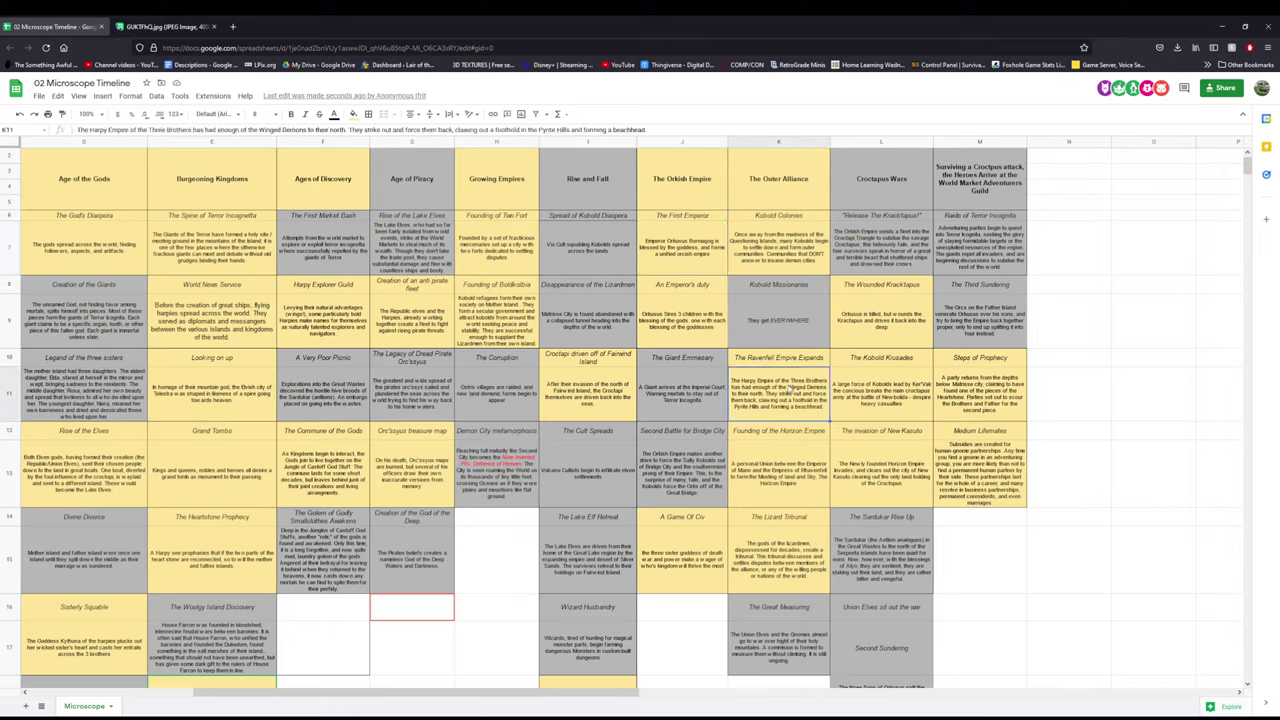
pyautogui.doubleClick(684, 320)
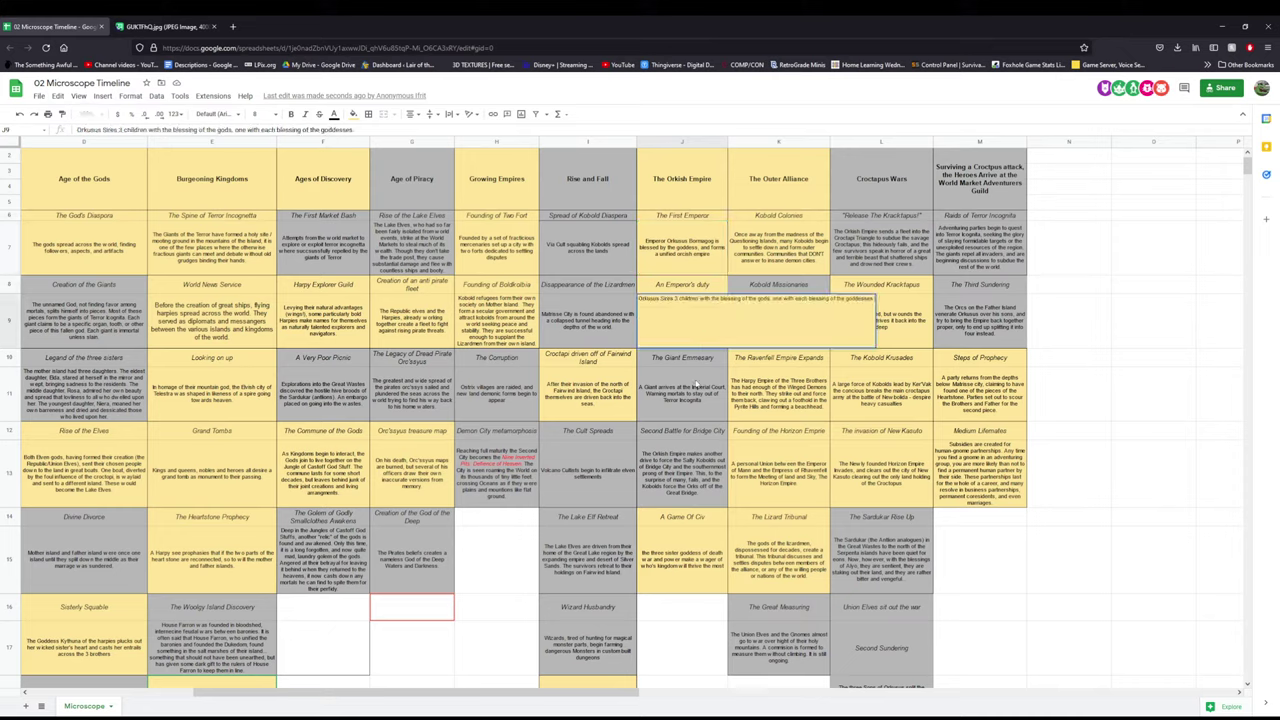
pyautogui.click(695, 384)
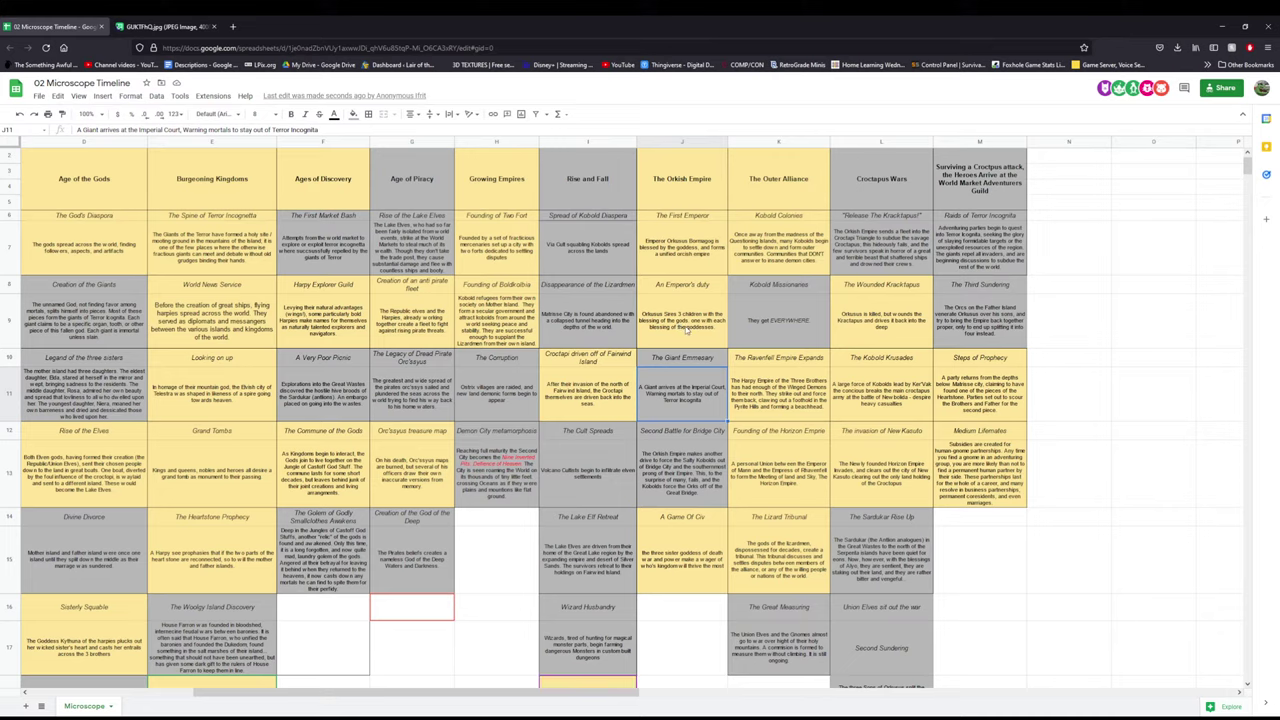
pyautogui.click(686, 328)
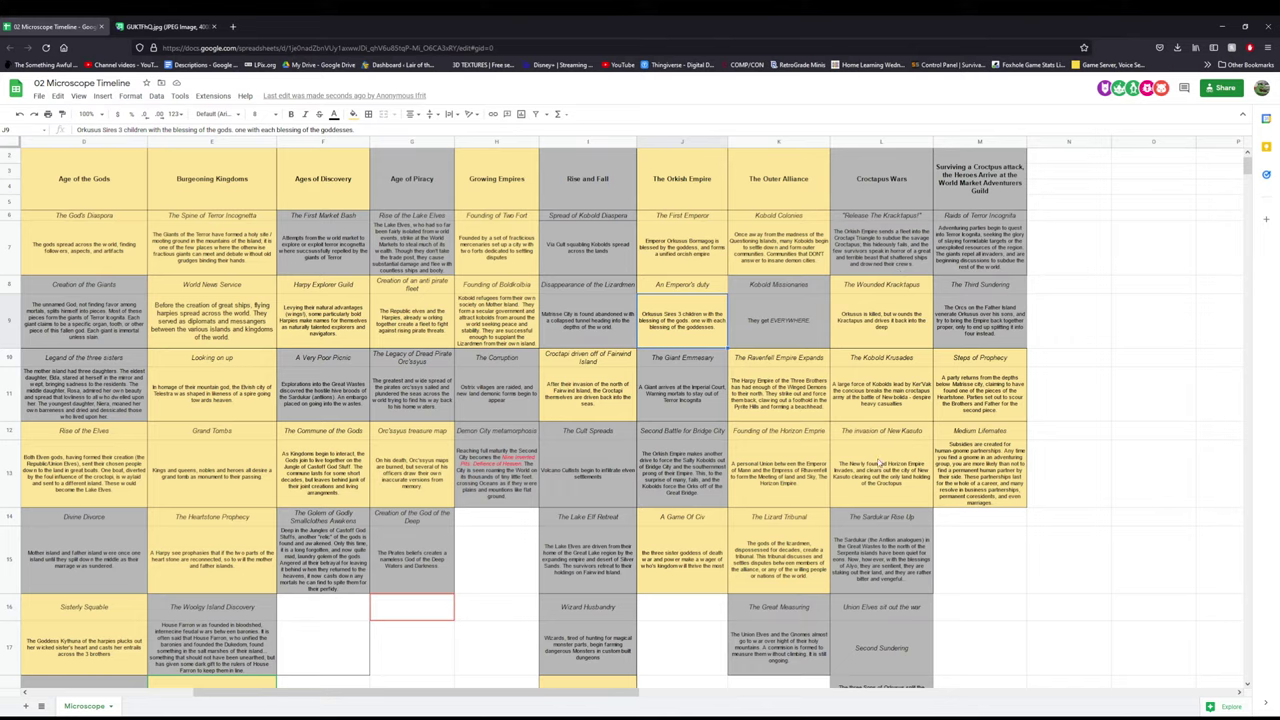
pyautogui.click(862, 264)
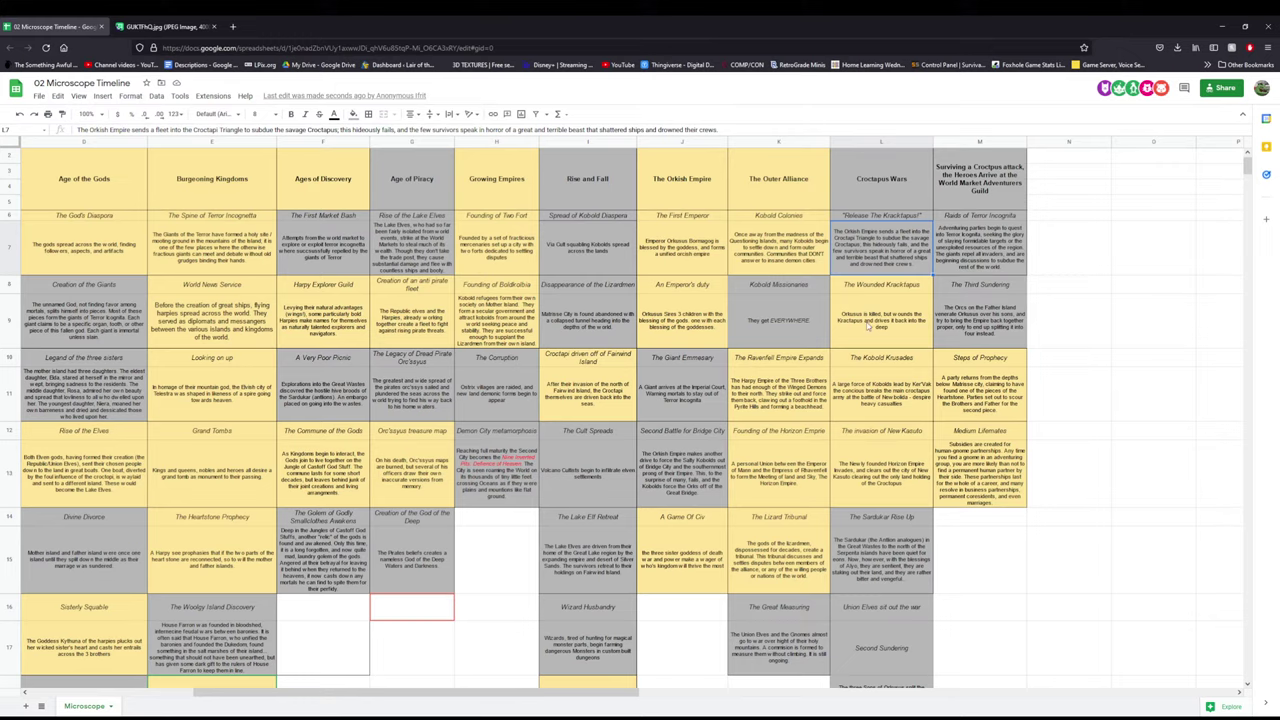
pyautogui.click(868, 334)
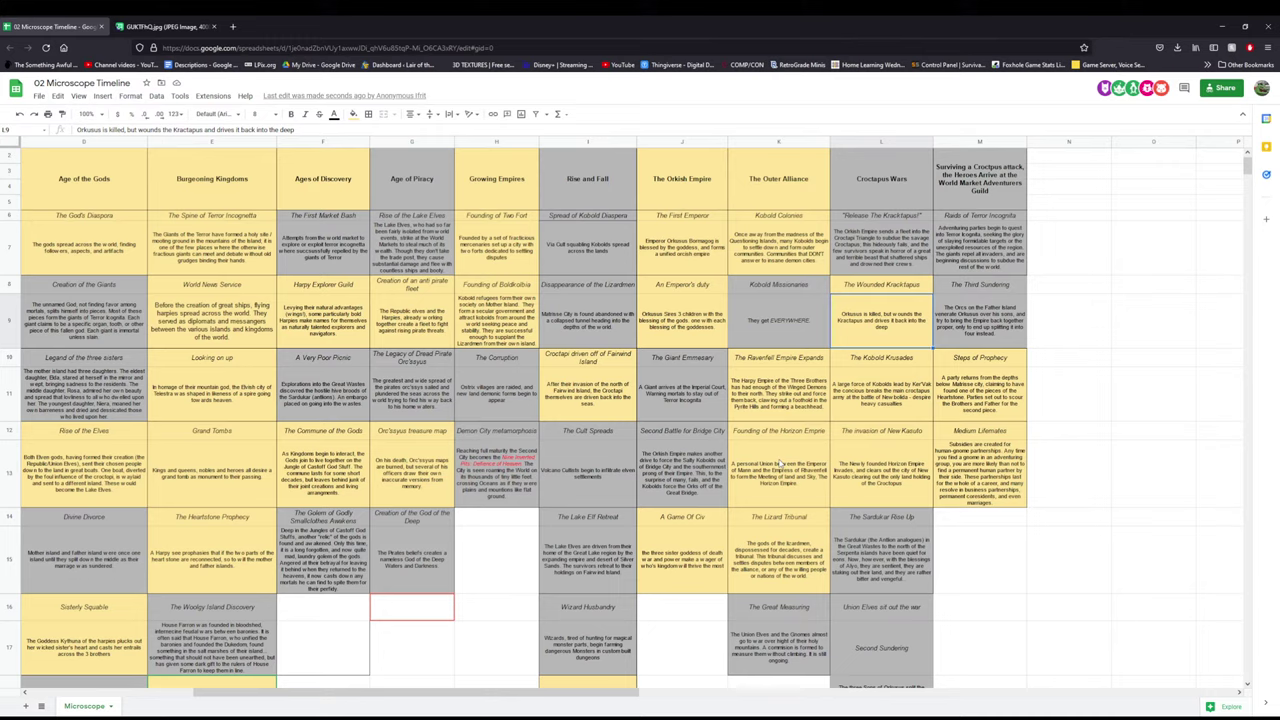
pyautogui.click(687, 479)
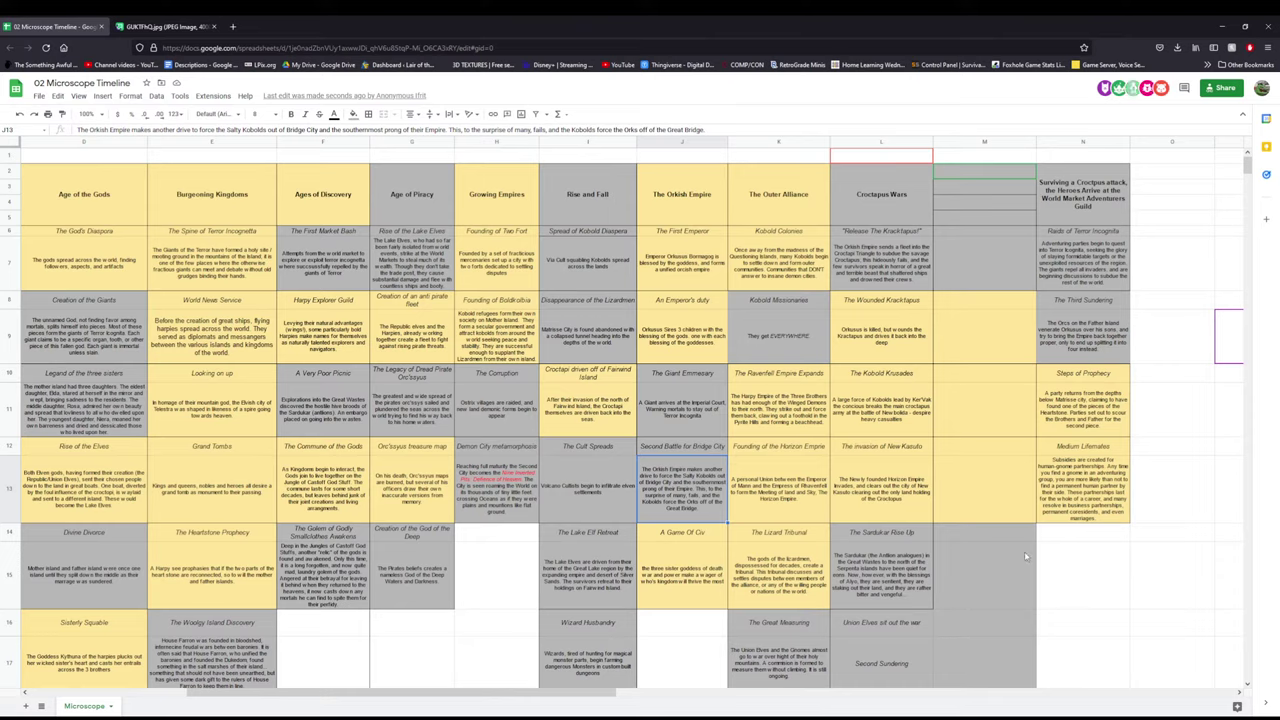
# - Clear the grey fill beneath the new period heading after Croctapus Wars by copying blank cell N15 over M6:M33
pyautogui.click(1092, 562)
pyautogui.hotkey('ctrl', 'c')
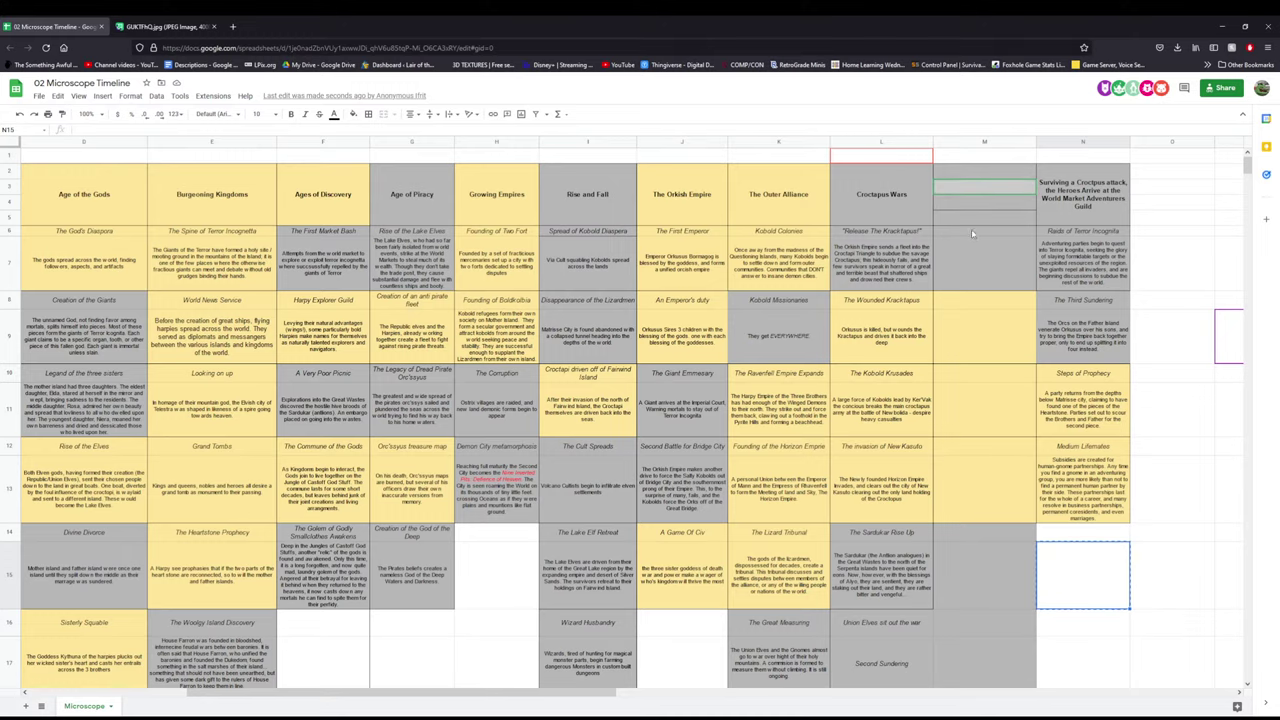
pyautogui.moveTo(971, 229); pyautogui.dragTo(995, 368)
pyautogui.scroll(5, 997, 370)
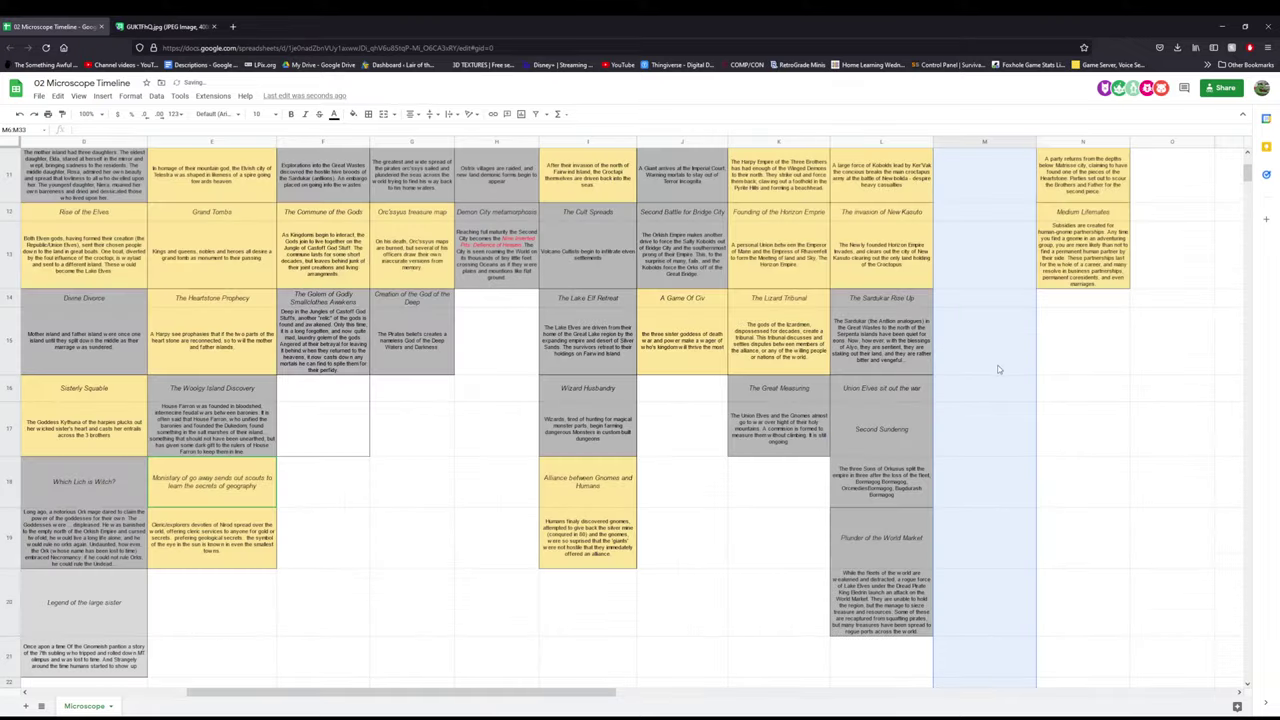
pyautogui.scroll(3, 997, 370)
pyautogui.click(992, 358)
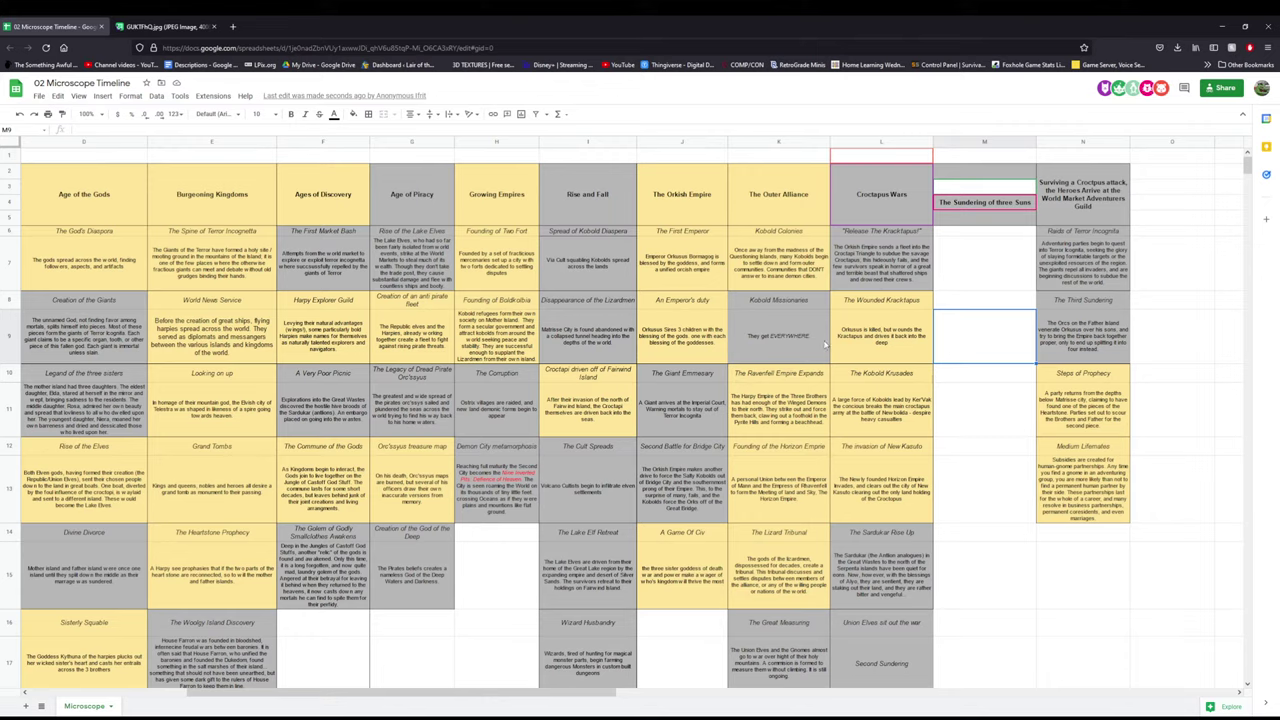
# - Examine the A Game Of Civ, Second Battle for Bridge City and Sardukar Rise Up events alongside the new period's column
pyautogui.click(700, 534)
pyautogui.moveTo(700, 534); pyautogui.dragTo(696, 564)
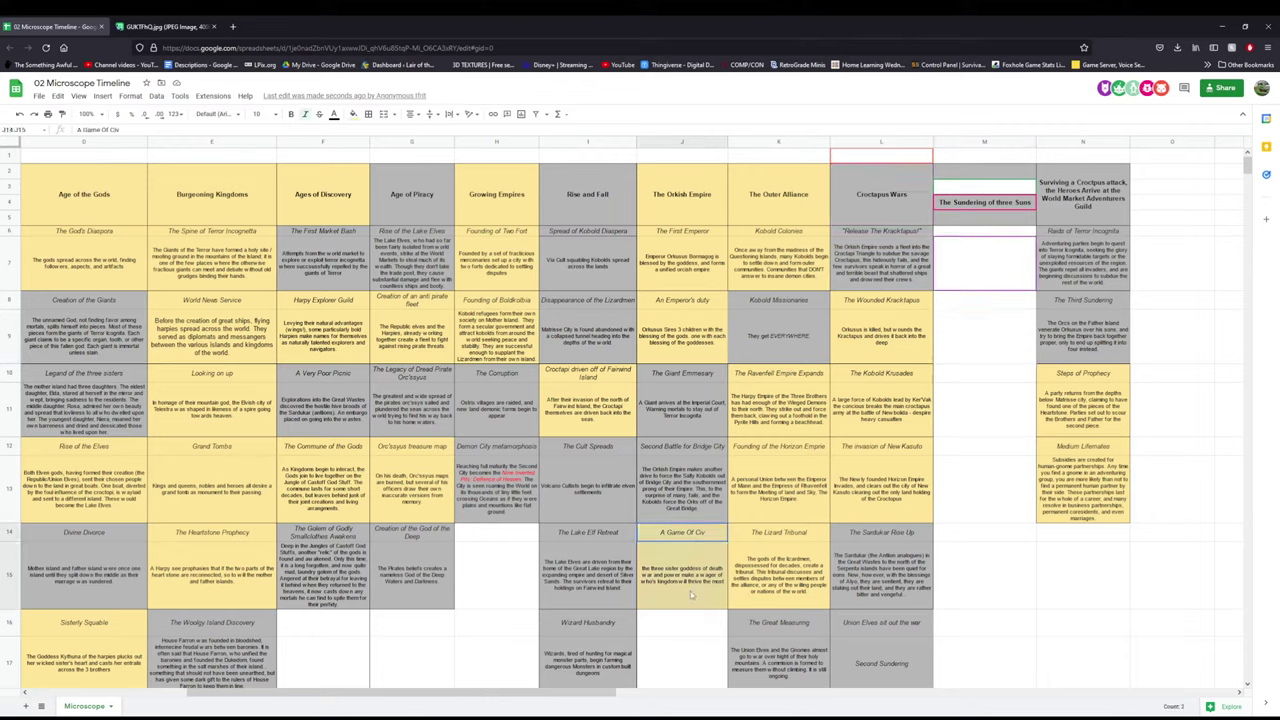
pyautogui.click(686, 456)
pyautogui.moveTo(686, 456); pyautogui.dragTo(687, 487)
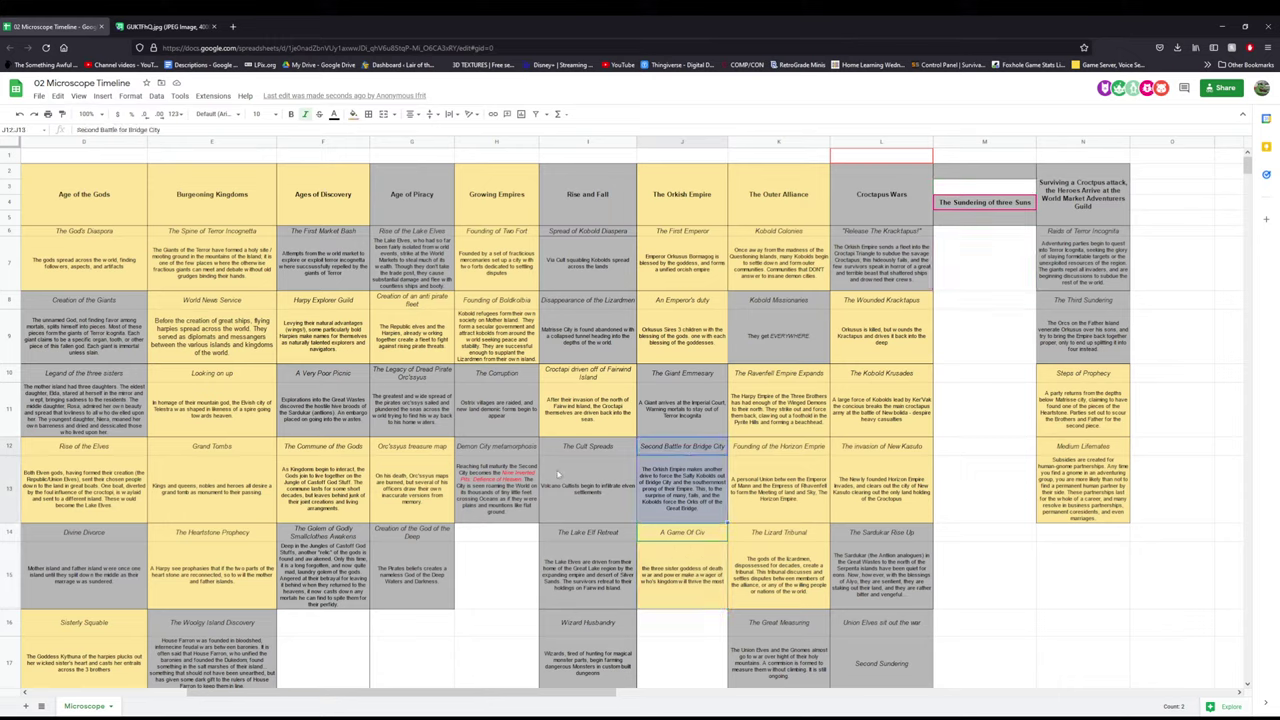
pyautogui.click(926, 565)
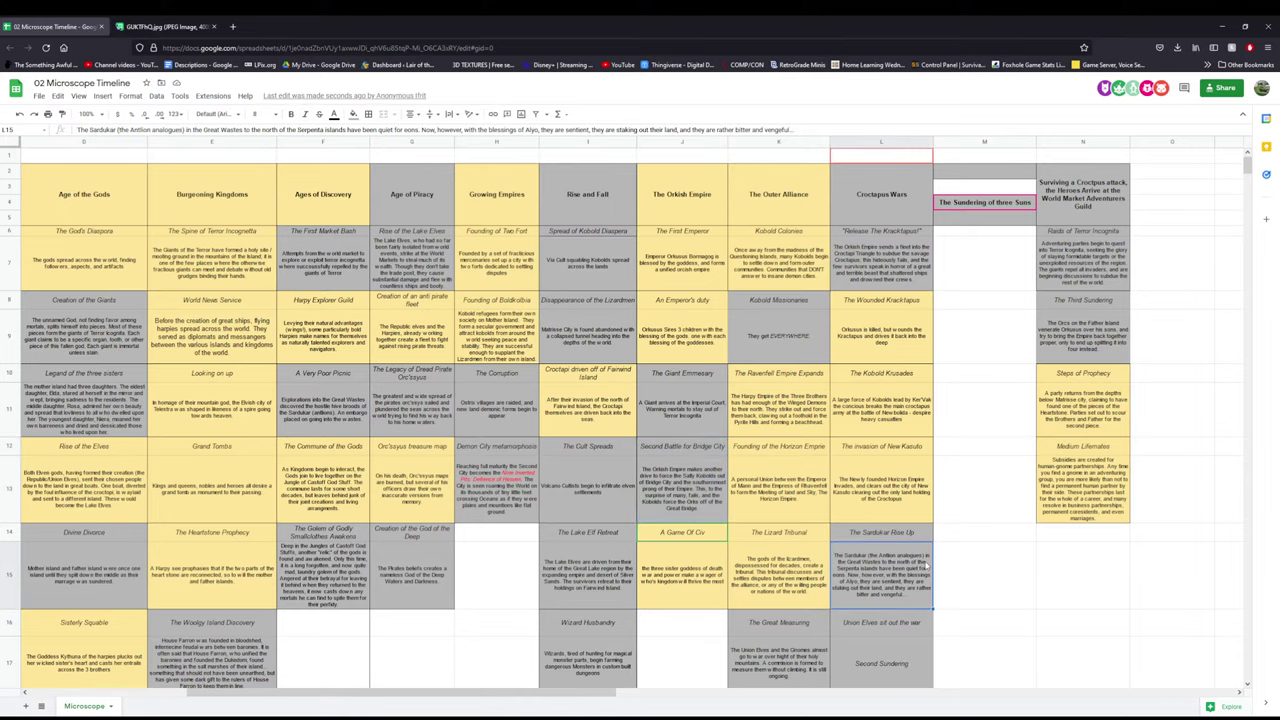
pyautogui.click(960, 455)
pyautogui.scroll(-3, 940, 470)
pyautogui.scroll(3, 920, 480)
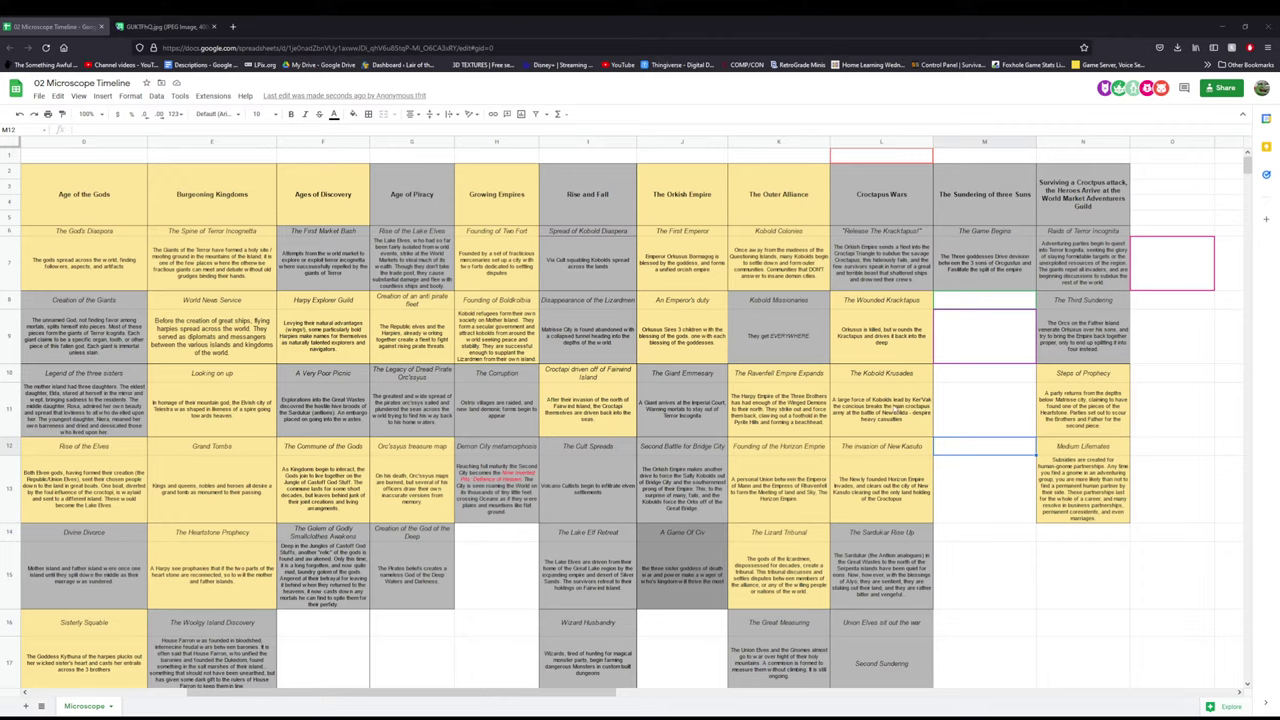
# - Read the Medium Lifemates event, and check the turn order and focus lists below the timeline
pyautogui.click(1068, 656)
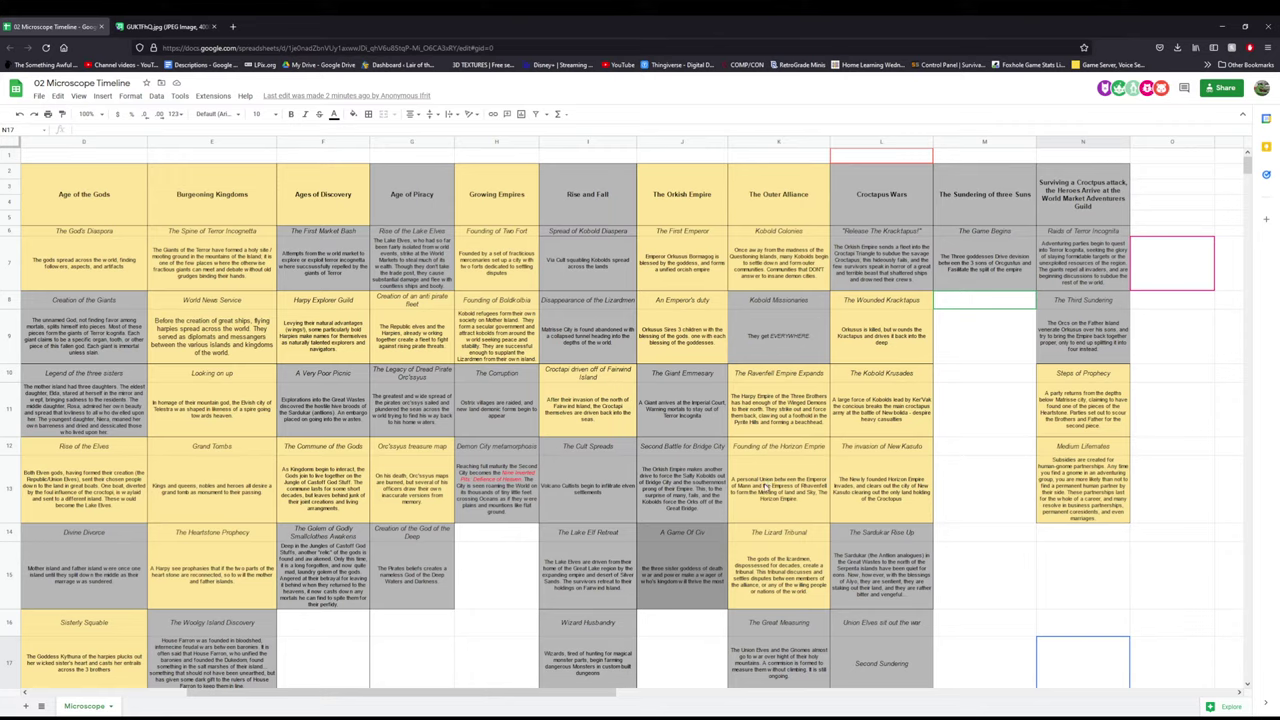
pyautogui.click(1082, 469)
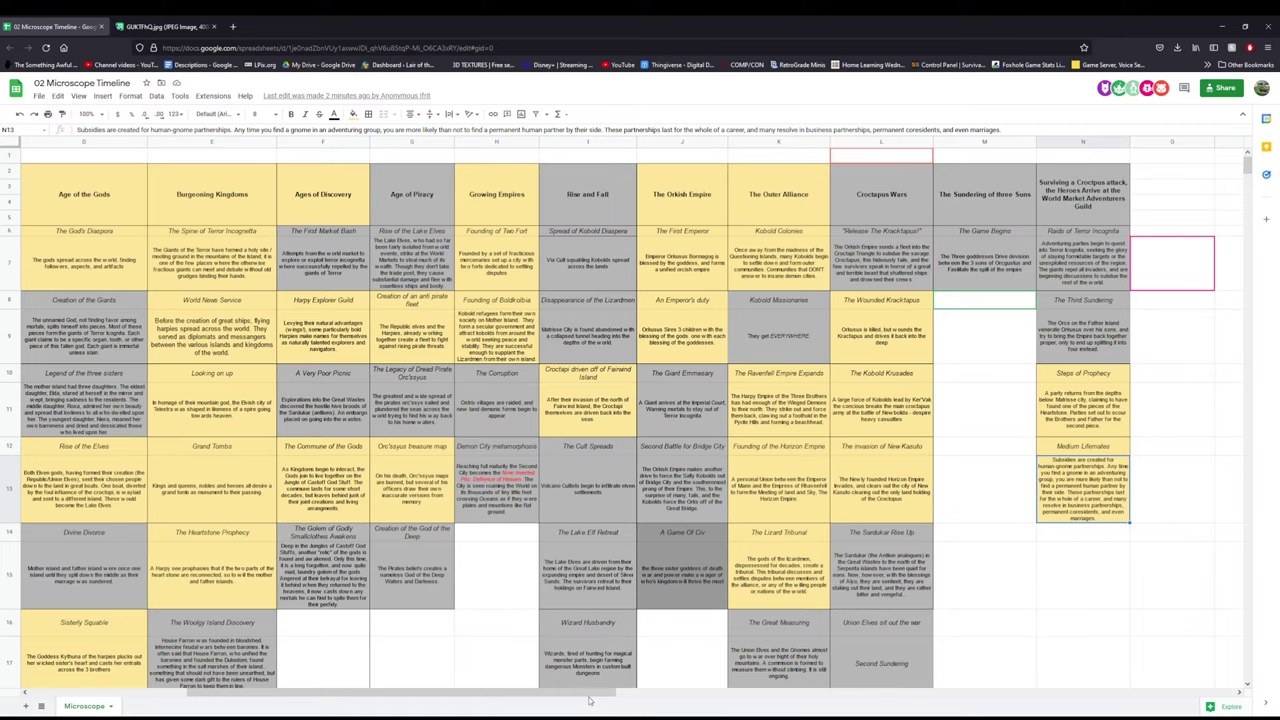
pyautogui.moveTo(590, 701); pyautogui.dragTo(2, 680)
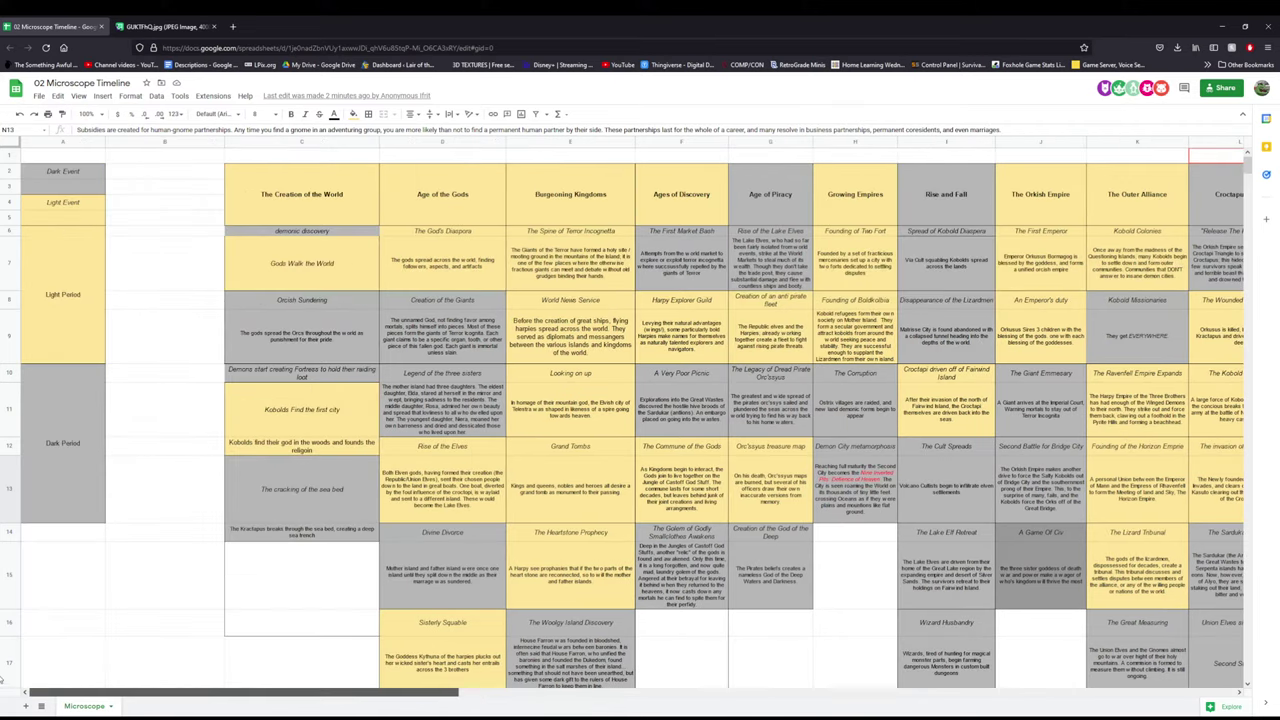
pyautogui.scroll(-10, 137, 541)
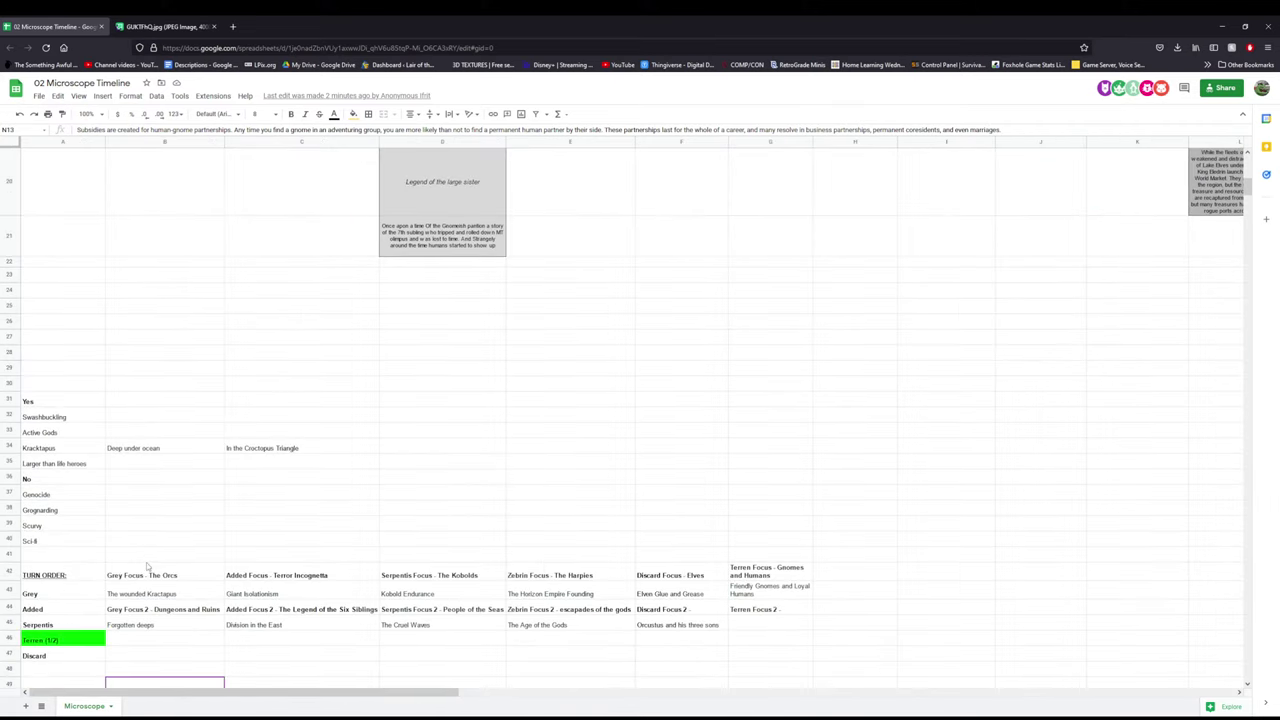
pyautogui.scroll(5, 140, 530)
pyautogui.scroll(4, 144, 467)
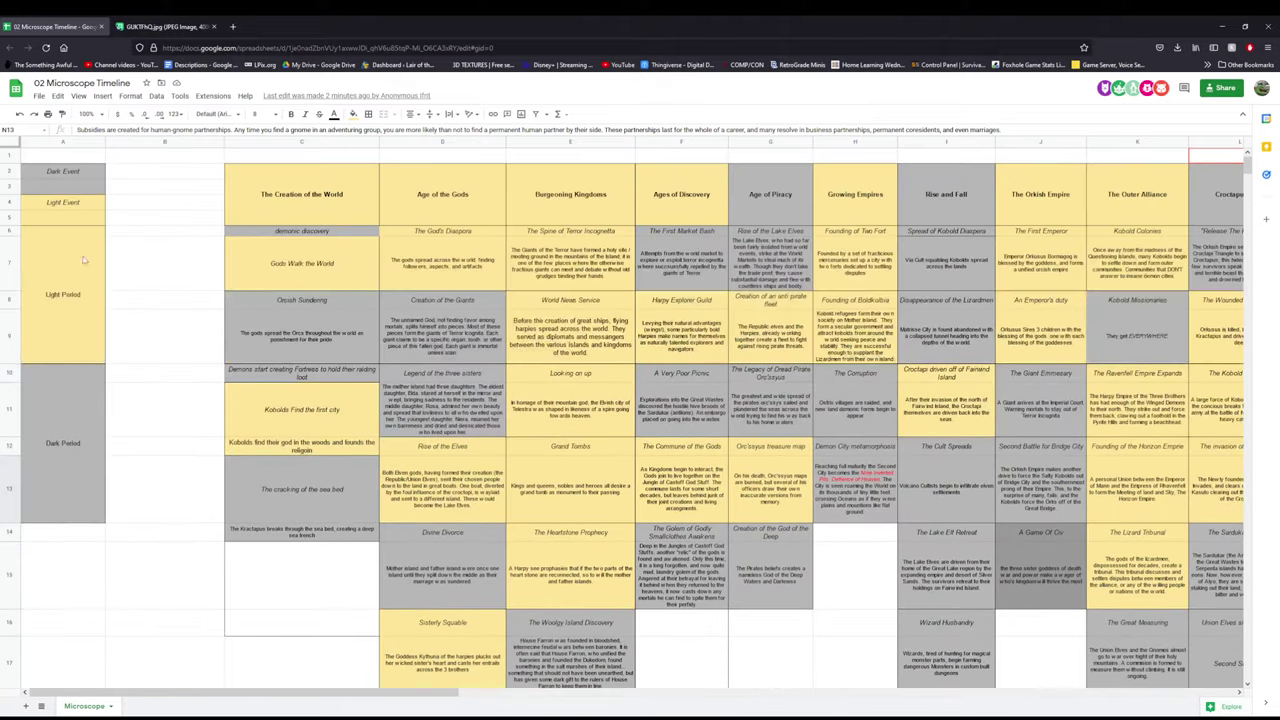
pyautogui.moveTo(58, 207); pyautogui.dragTo(58, 220)
pyautogui.hotkey('ctrl', 'c')
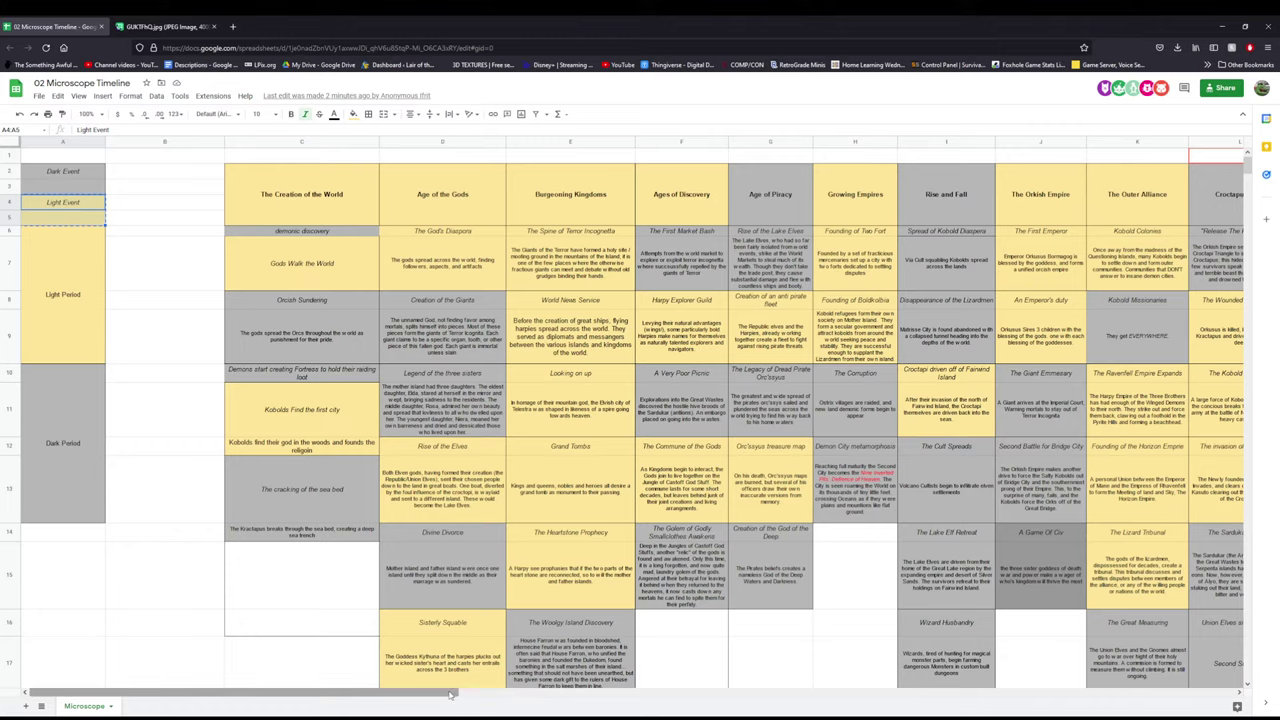
pyautogui.moveTo(453, 699)
pyautogui.mouseDown()
pyautogui.moveTo(690, 690)
pyautogui.moveTo(448, 688)
pyautogui.mouseUp()
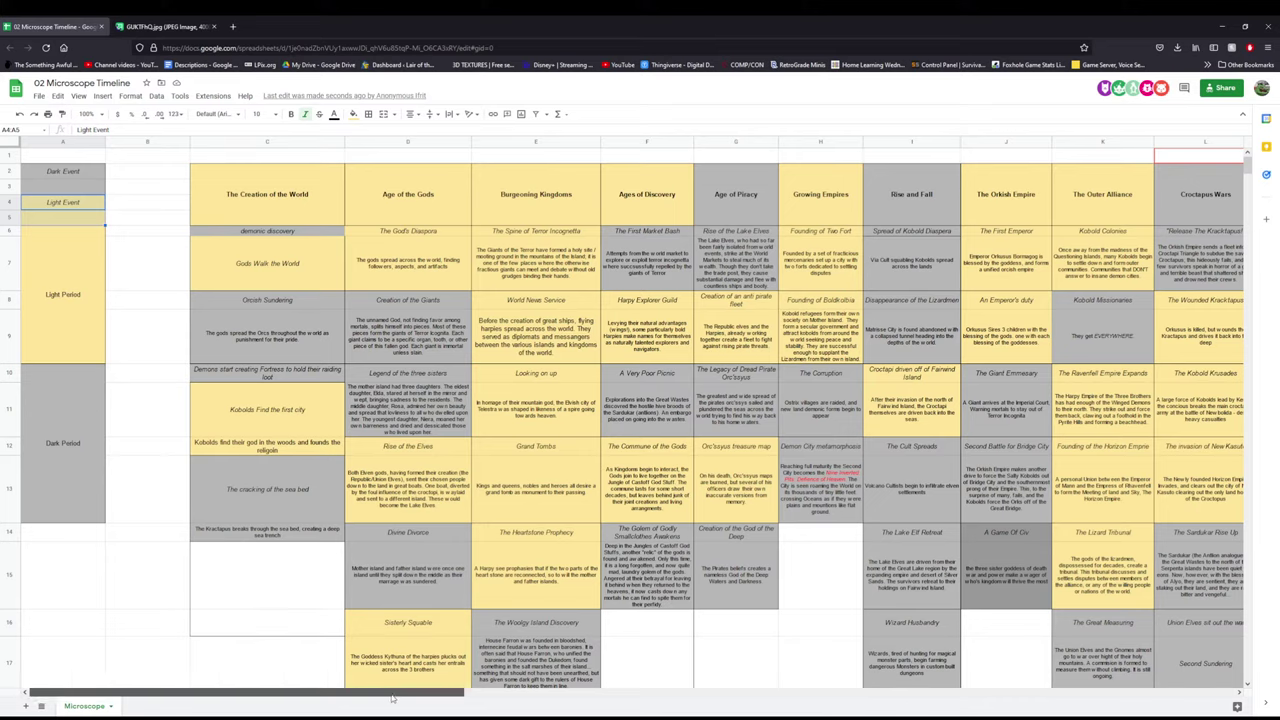
pyautogui.moveTo(388, 697); pyautogui.dragTo(679, 697)
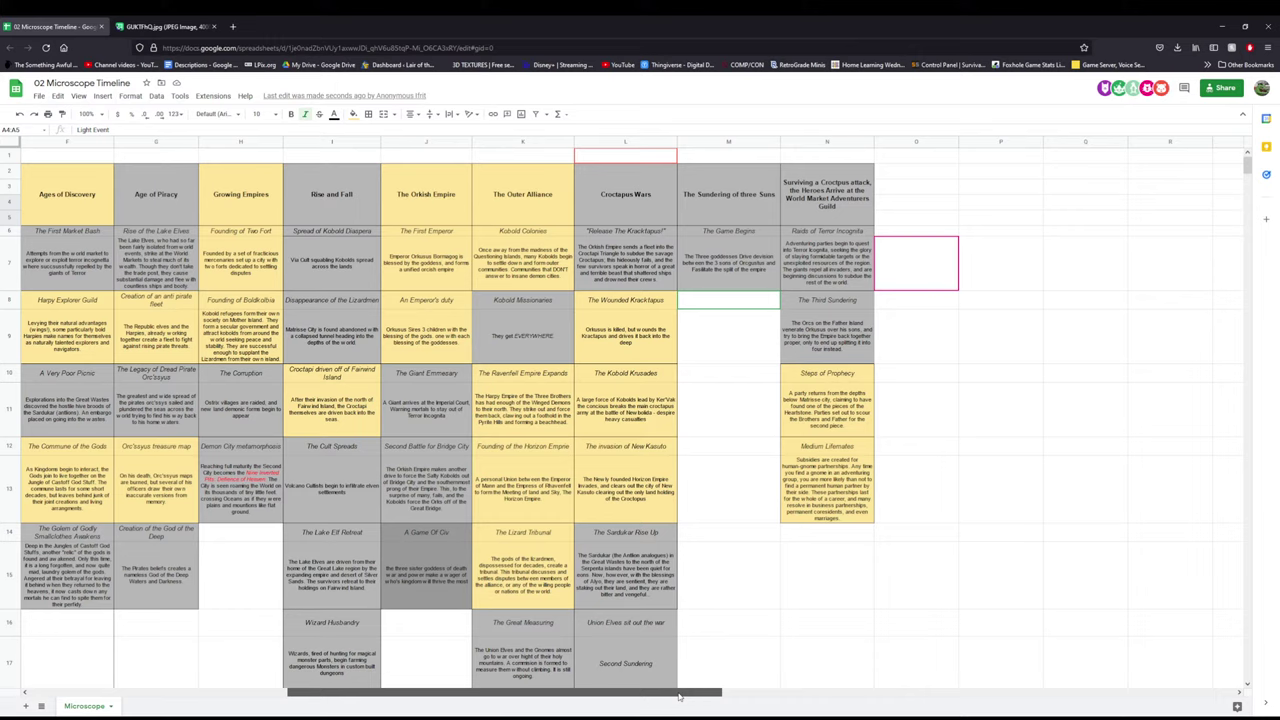
pyautogui.moveTo(679, 697); pyautogui.dragTo(240, 697)
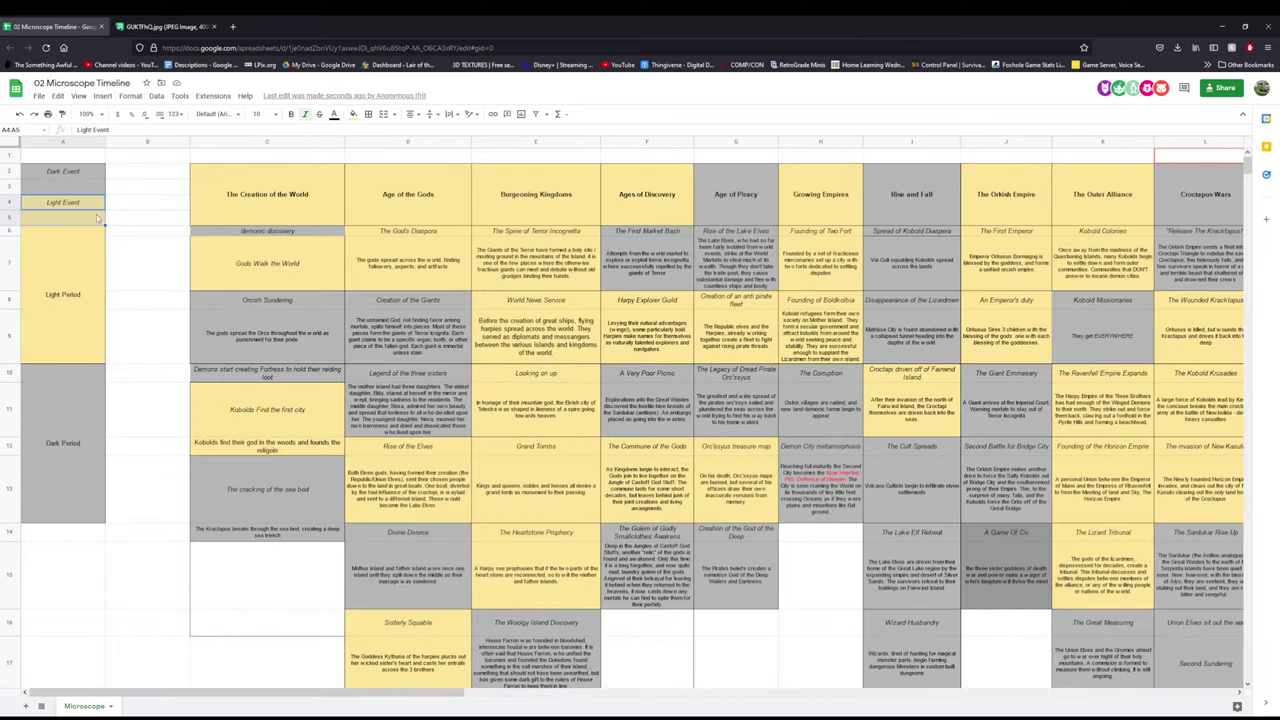
# - Copy the Dark Event template into M8:M9, below The Game Begins in The Sundering of three Suns period
pyautogui.click(86, 171)
pyautogui.moveTo(86, 171); pyautogui.dragTo(89, 190)
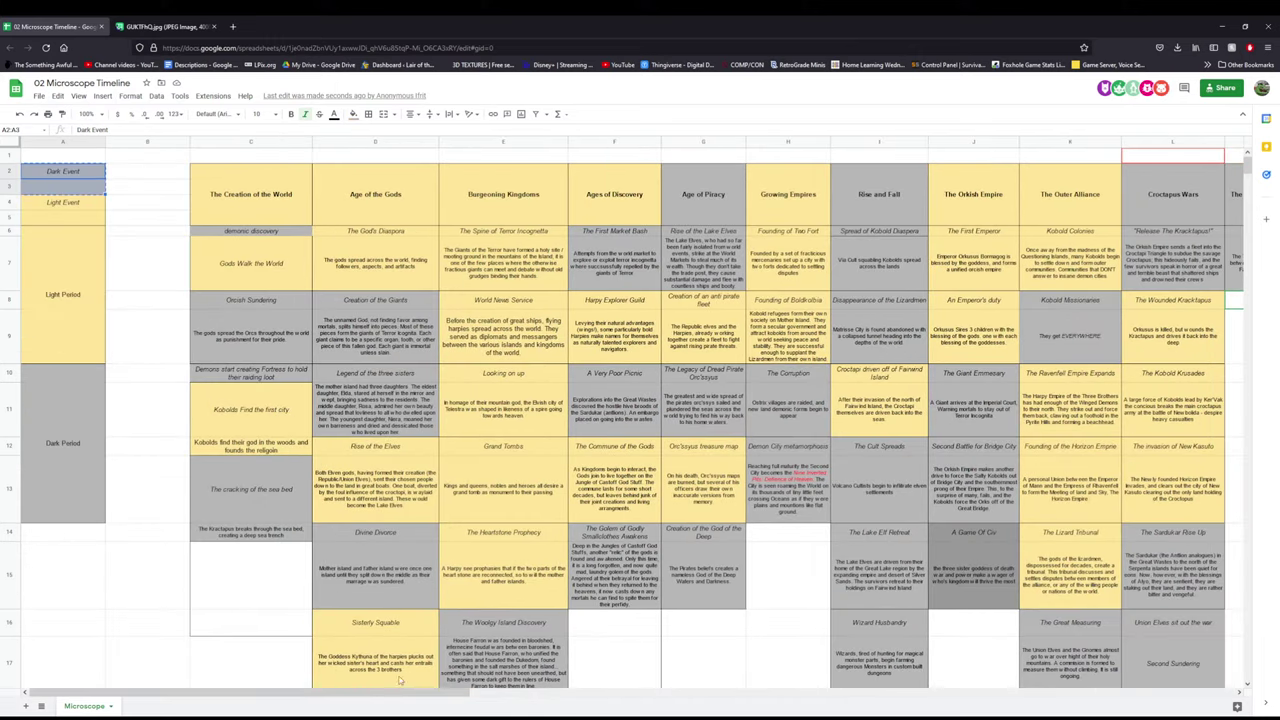
pyautogui.moveTo(392, 695); pyautogui.dragTo(790, 695)
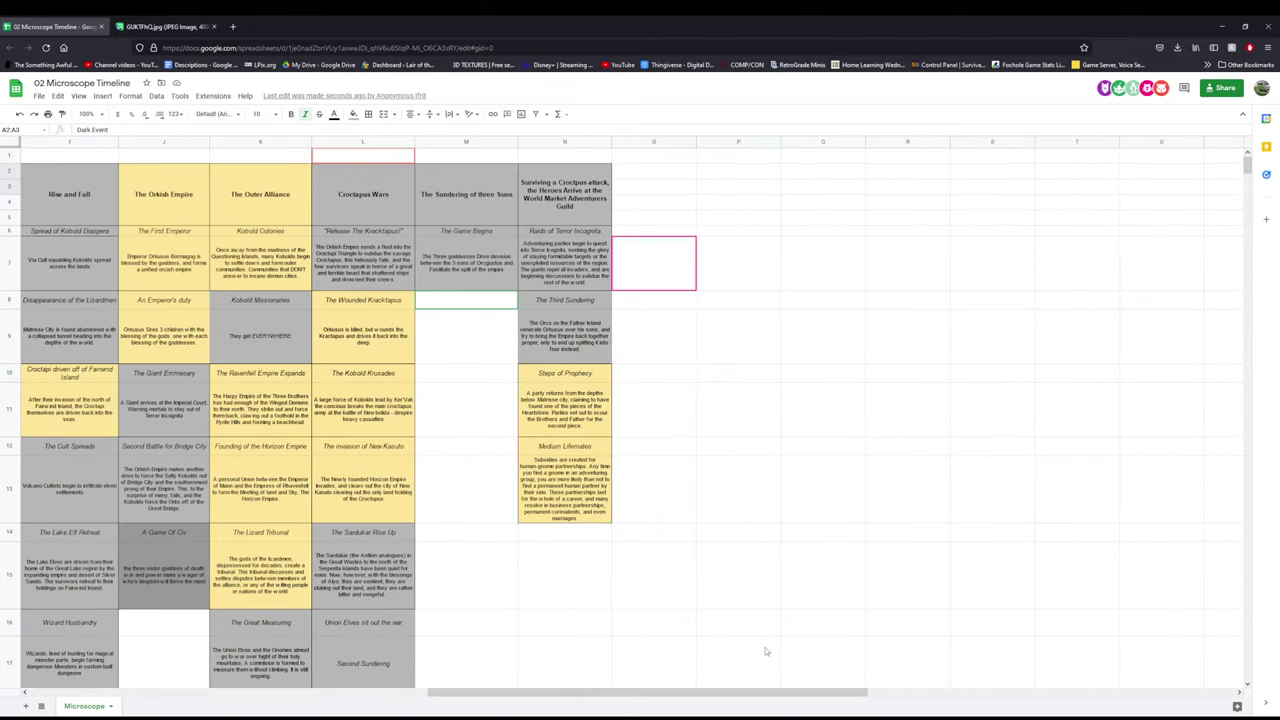
pyautogui.click(456, 314)
pyautogui.click(470, 305)
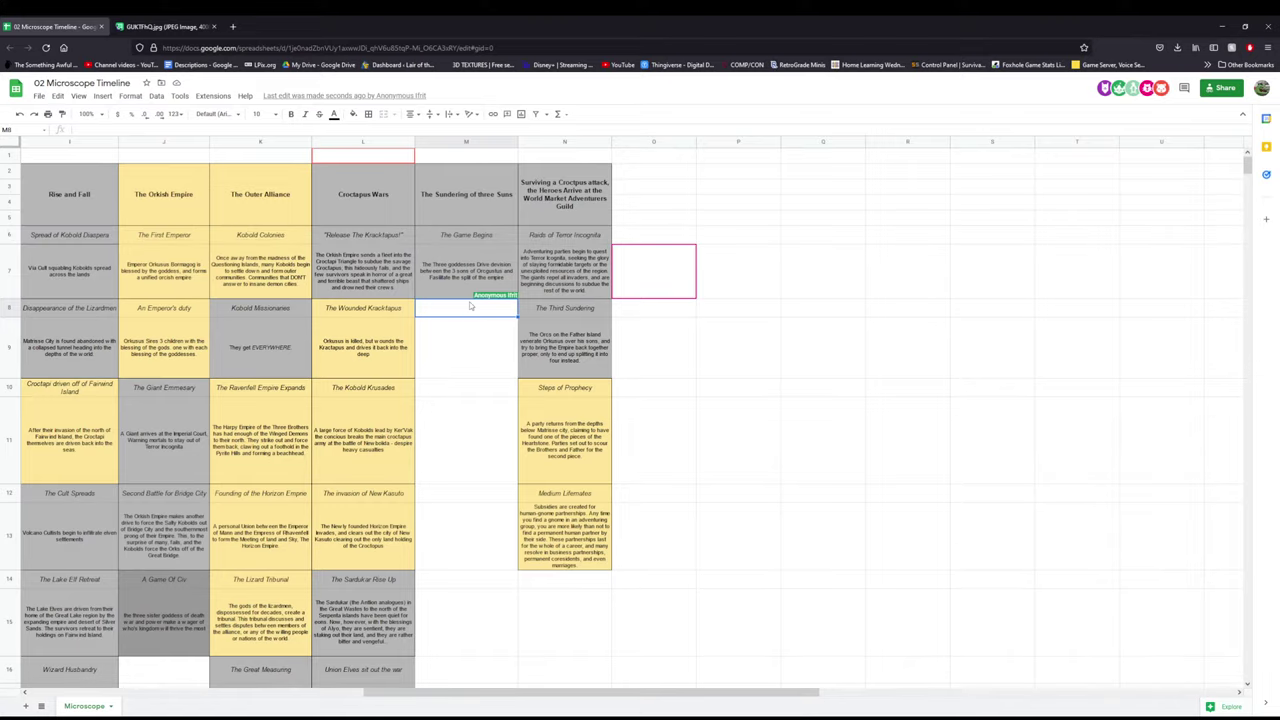
pyautogui.hotkey('ctrl', 'v')
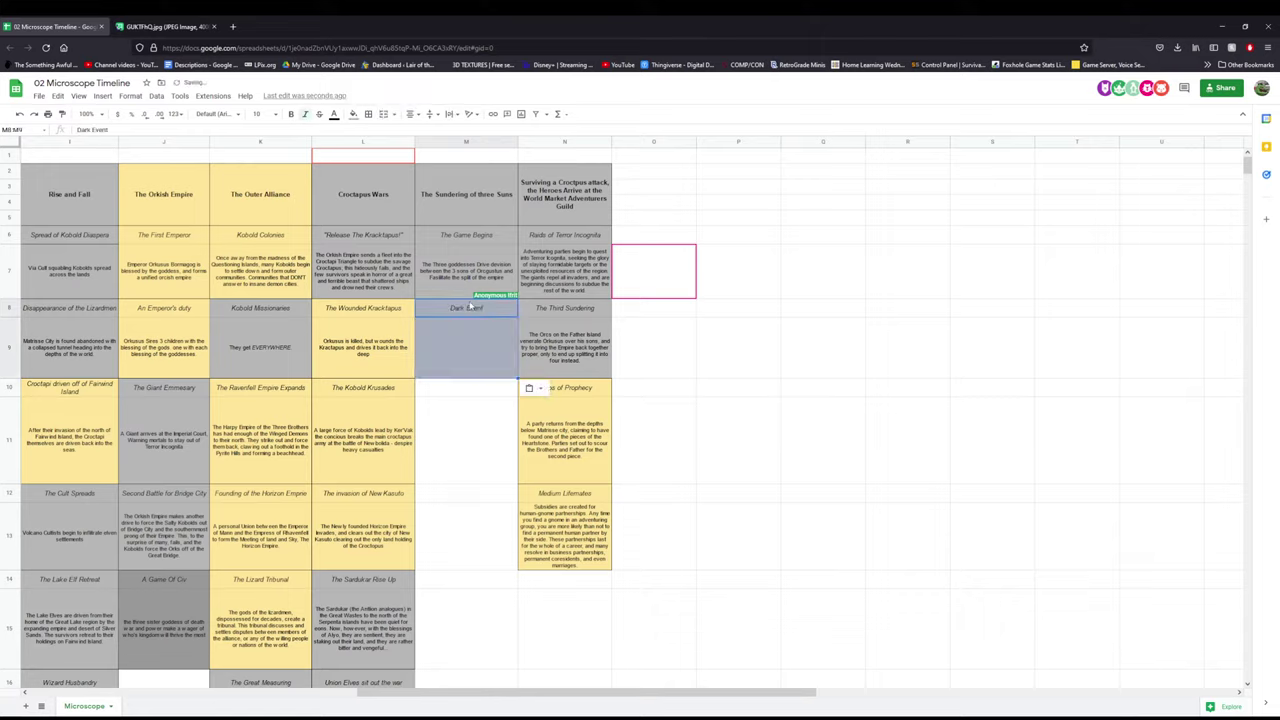
# - Replace the new dark event's placeholder title with "Look to your own defenses"
pyautogui.click(467, 314)
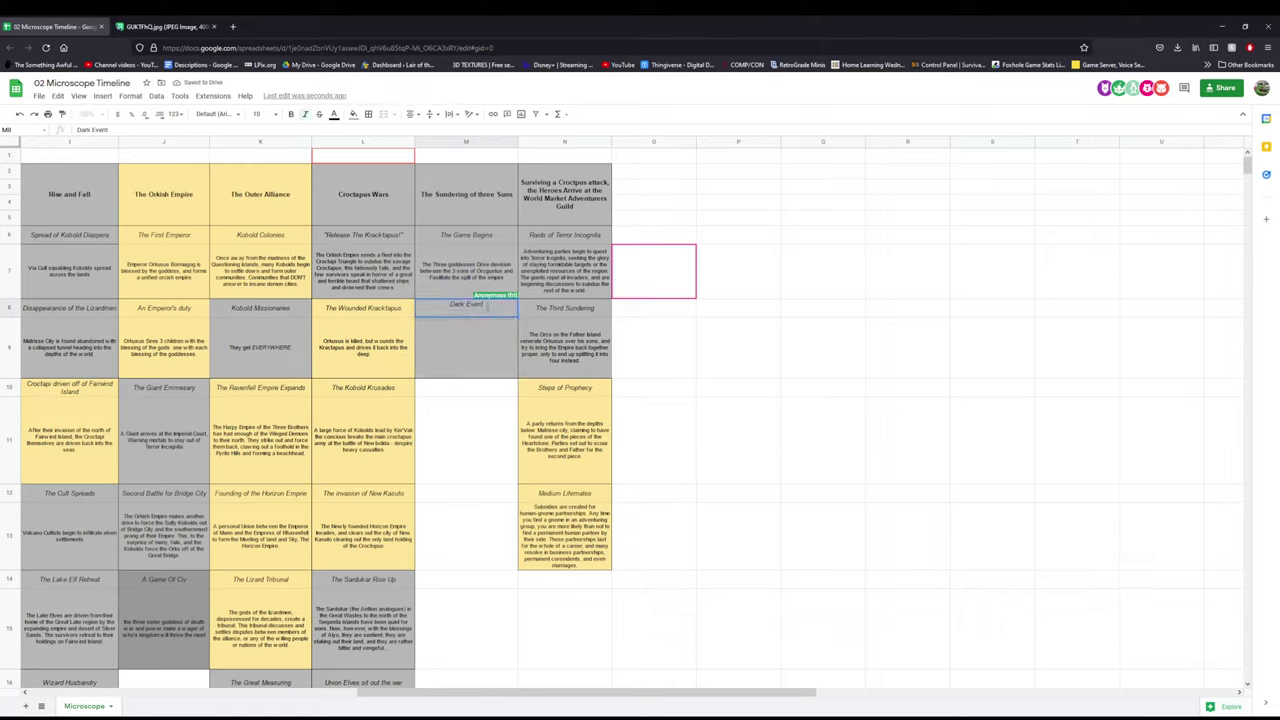
pyautogui.moveTo(487, 306); pyautogui.dragTo(409, 307)
pyautogui.write('Look to your own defenses')
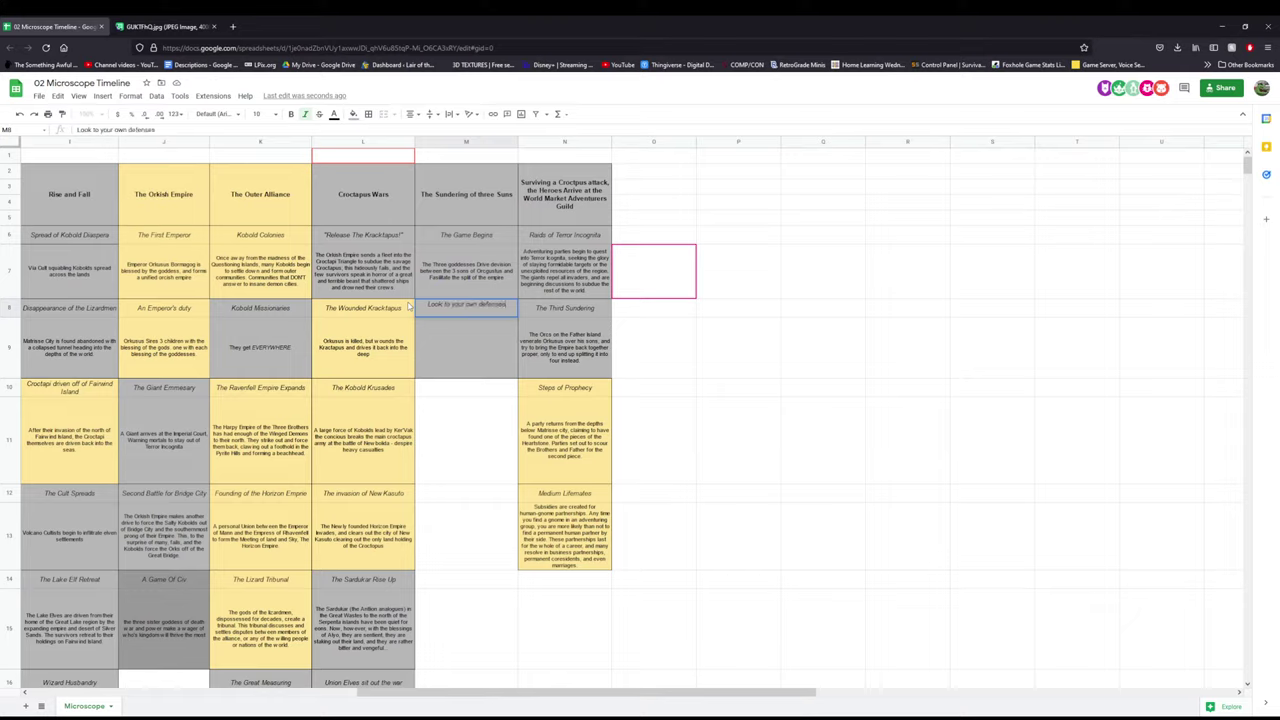
# - Confirm the new dark event's title and select its description cell M9
pyautogui.press('Tab')
pyautogui.click(460, 360)
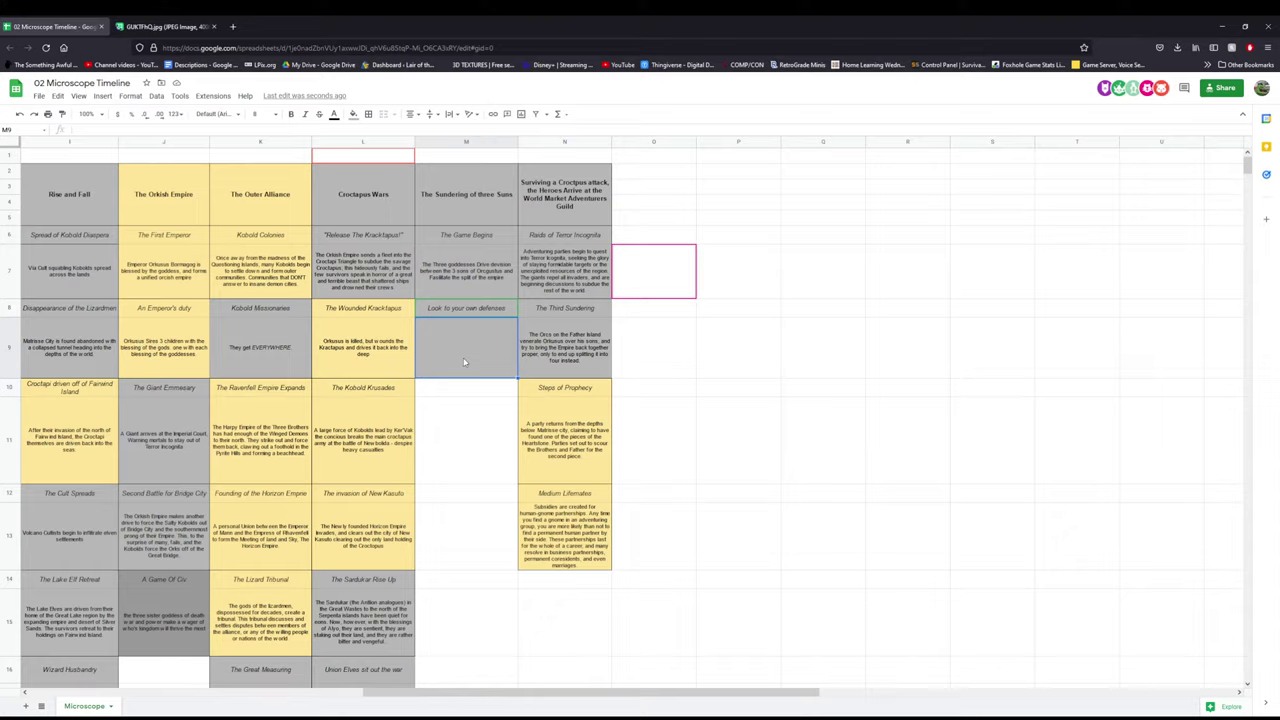
pyautogui.write('Locat')
pyautogui.write(' orc general')
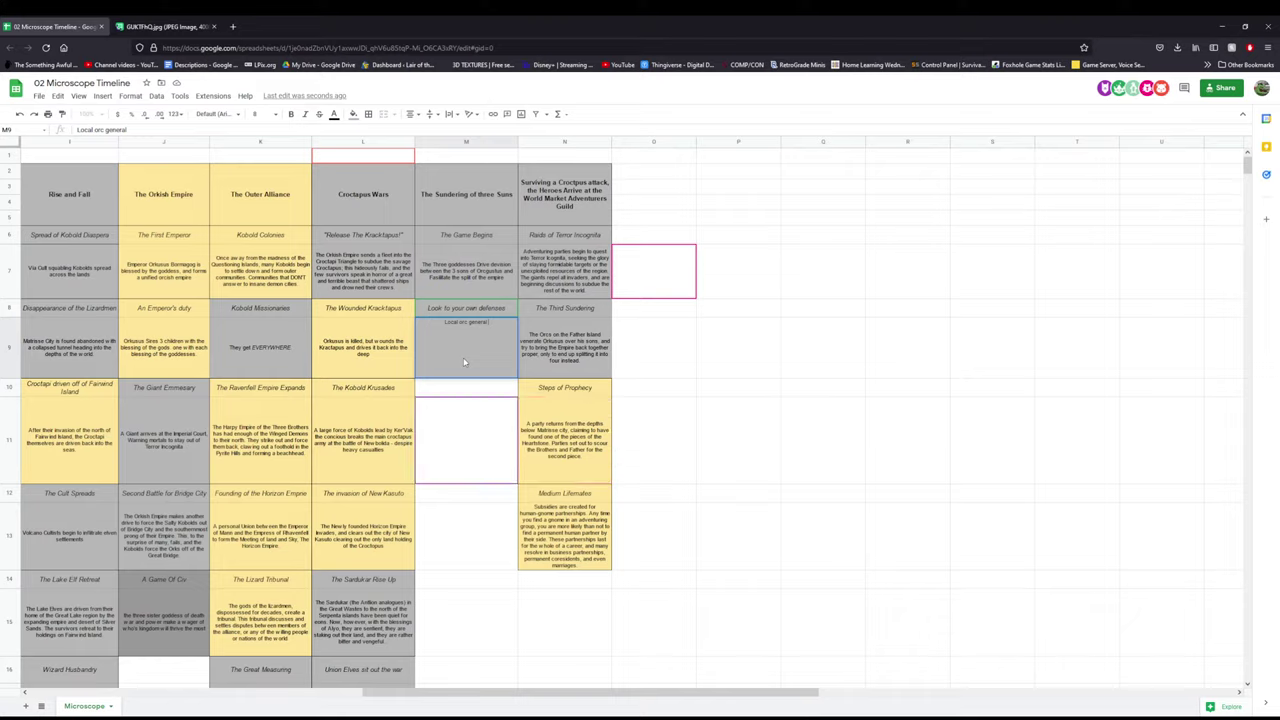
pyautogui.press('BackSpace')
pyautogui.press('BackSpace')
pyautogui.press('BackSpace')
pyautogui.press('BackSpace')
pyautogui.press('BackSpace')
pyautogui.press('BackSpace')
pyautogui.press('BackSpace')
pyautogui.press('BackSpace')
pyautogui.press('BackSpace')
pyautogui.press('BackSpace')
pyautogui.press('BackSpace')
pyautogui.press('BackSpace')
pyautogui.press('BackSpace')
pyautogui.press('BackSpace')
# - Enter "Campaigning orcish generals decide to become local warlords rather than decide which of the three empires to join" as the event's description
pyautogui.write('Campai')
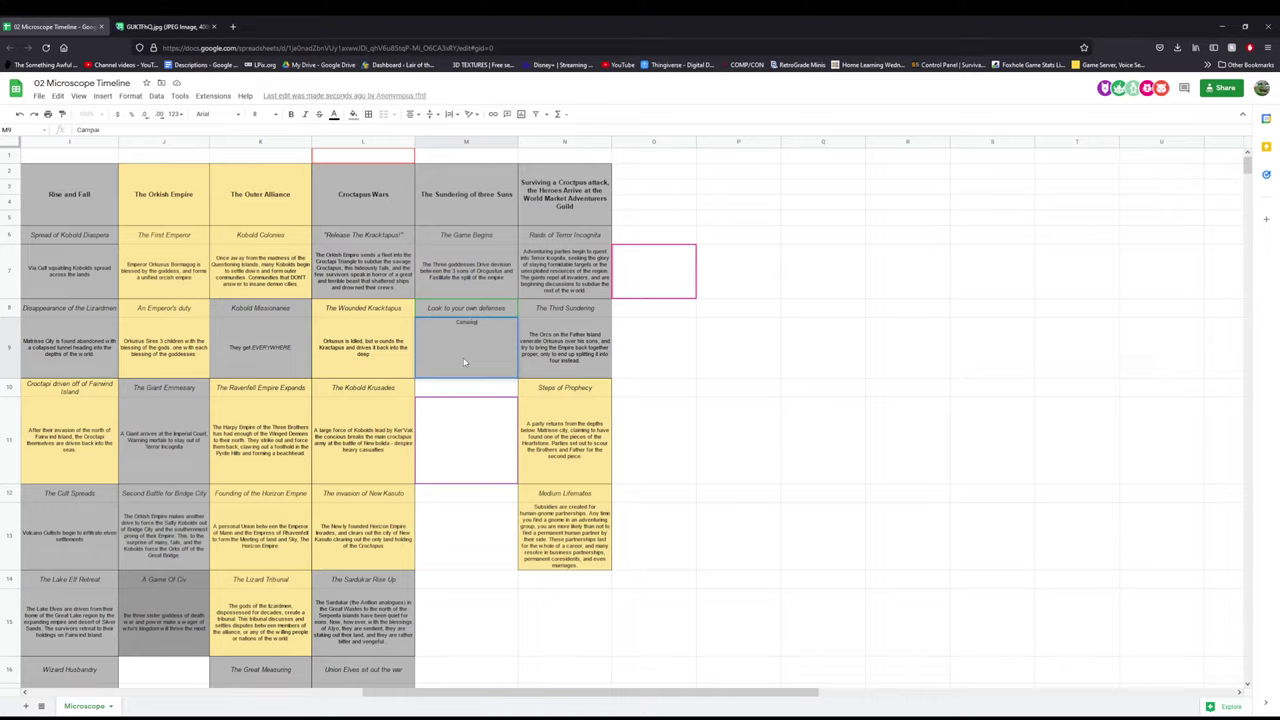
pyautogui.write('gning or')
pyautogui.press('BackSpace')
pyautogui.press('BackSpace')
pyautogui.write('ut')
pyautogui.write('rcs')
pyautogui.write('sh generals')
pyautogui.write(' decide to')
pyautogui.write(' become local')
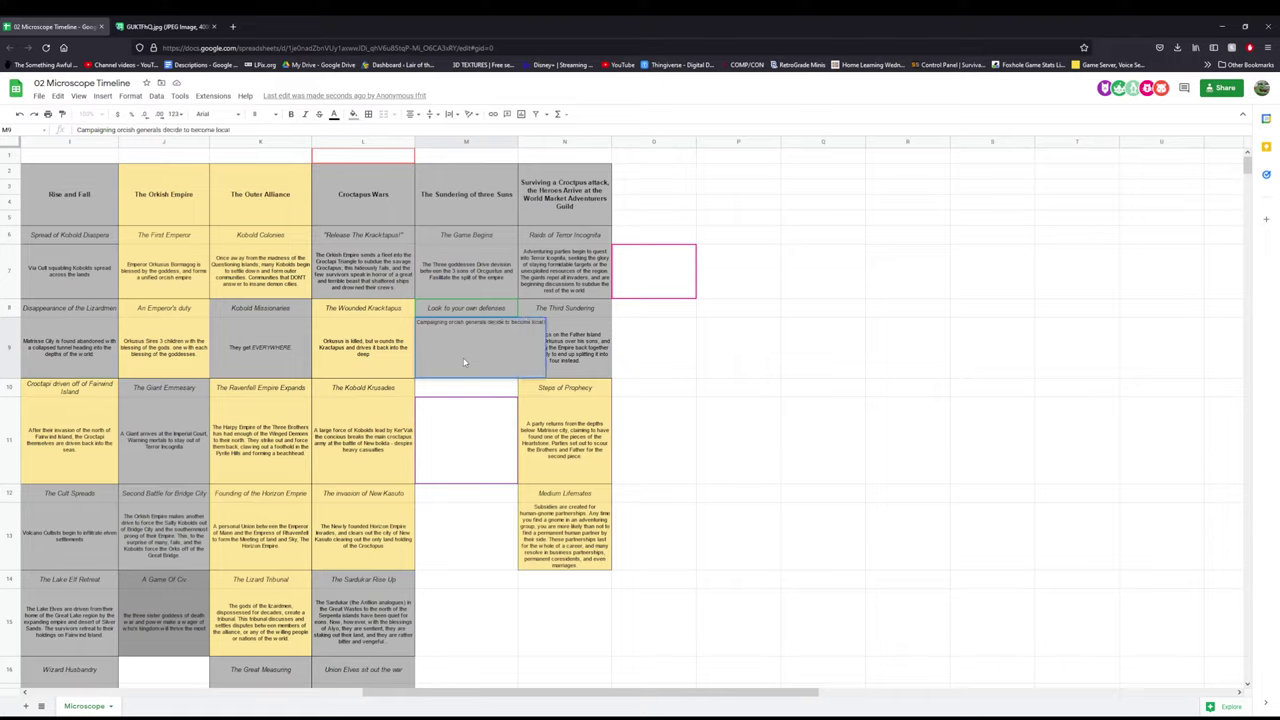
pyautogui.write(' warlords ra')
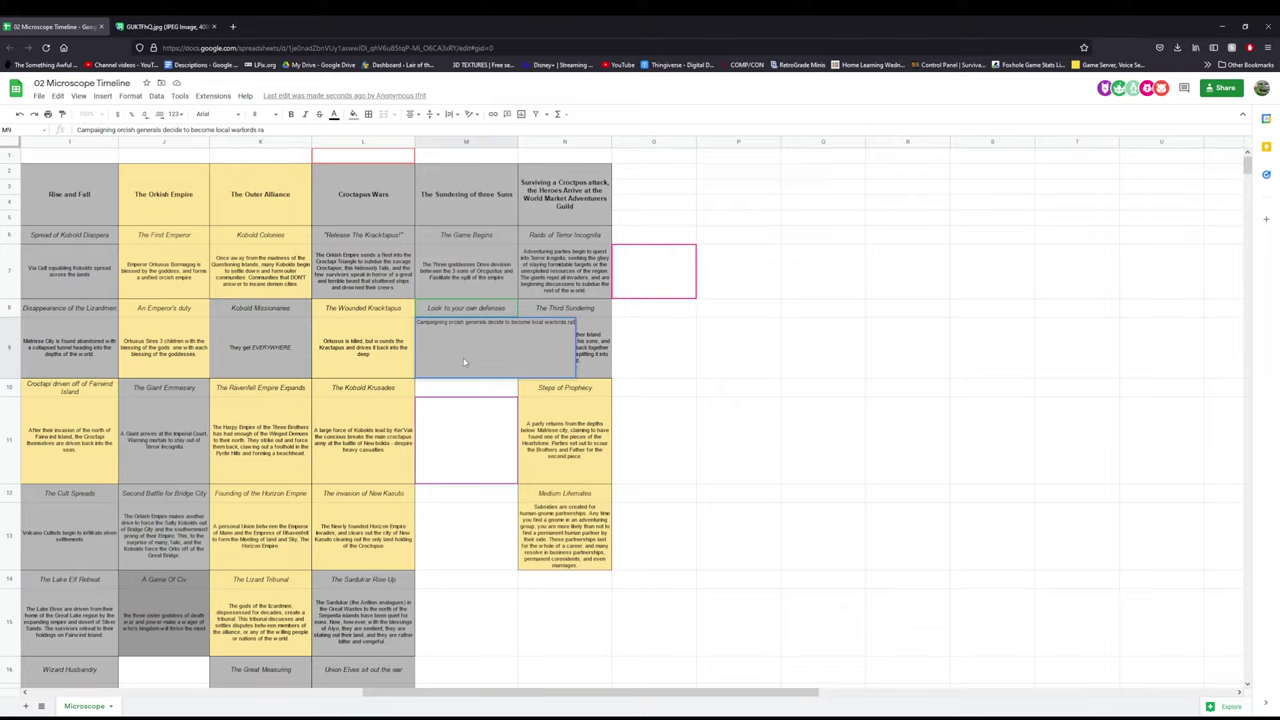
pyautogui.write('ther than decid')
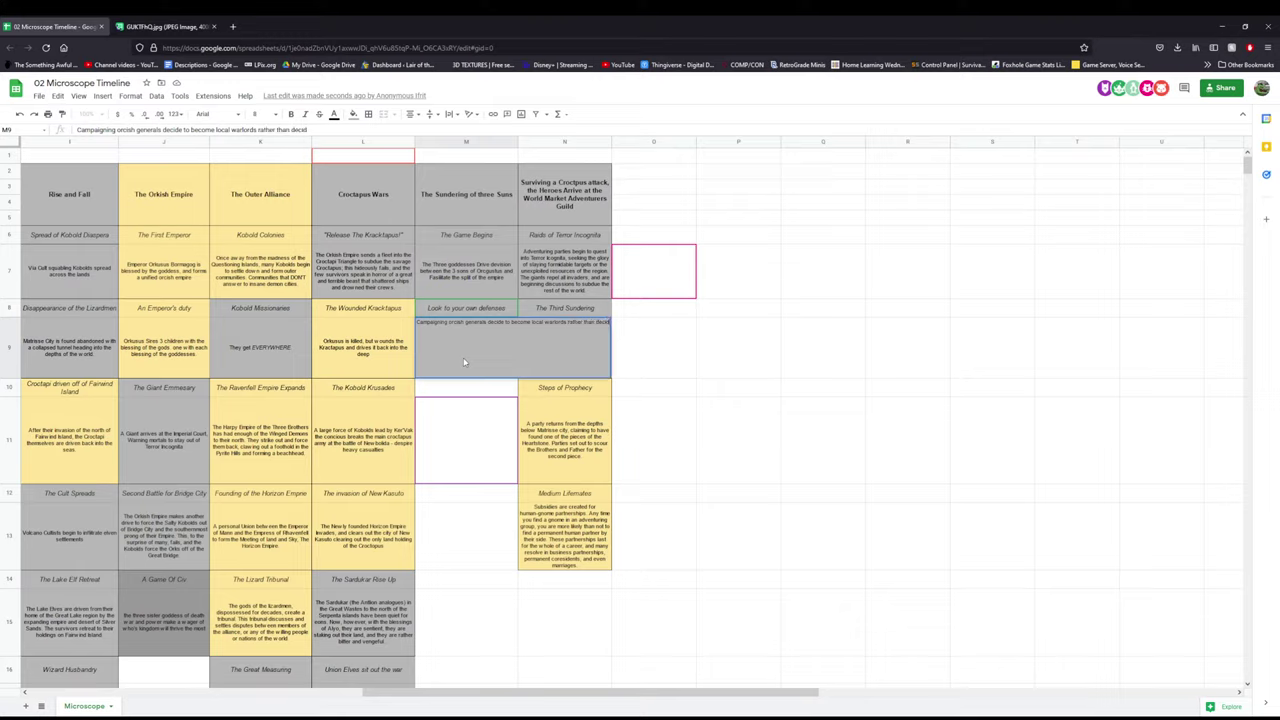
pyautogui.write('e which')
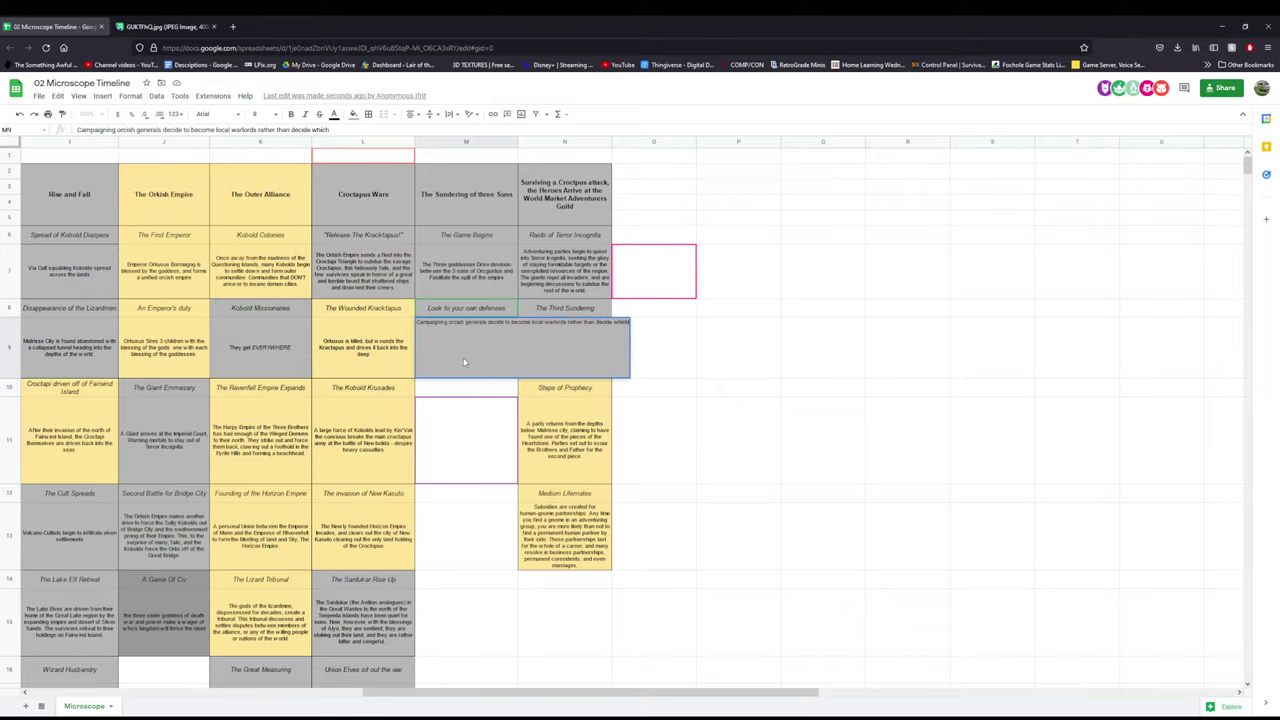
pyautogui.write(' of the three emp')
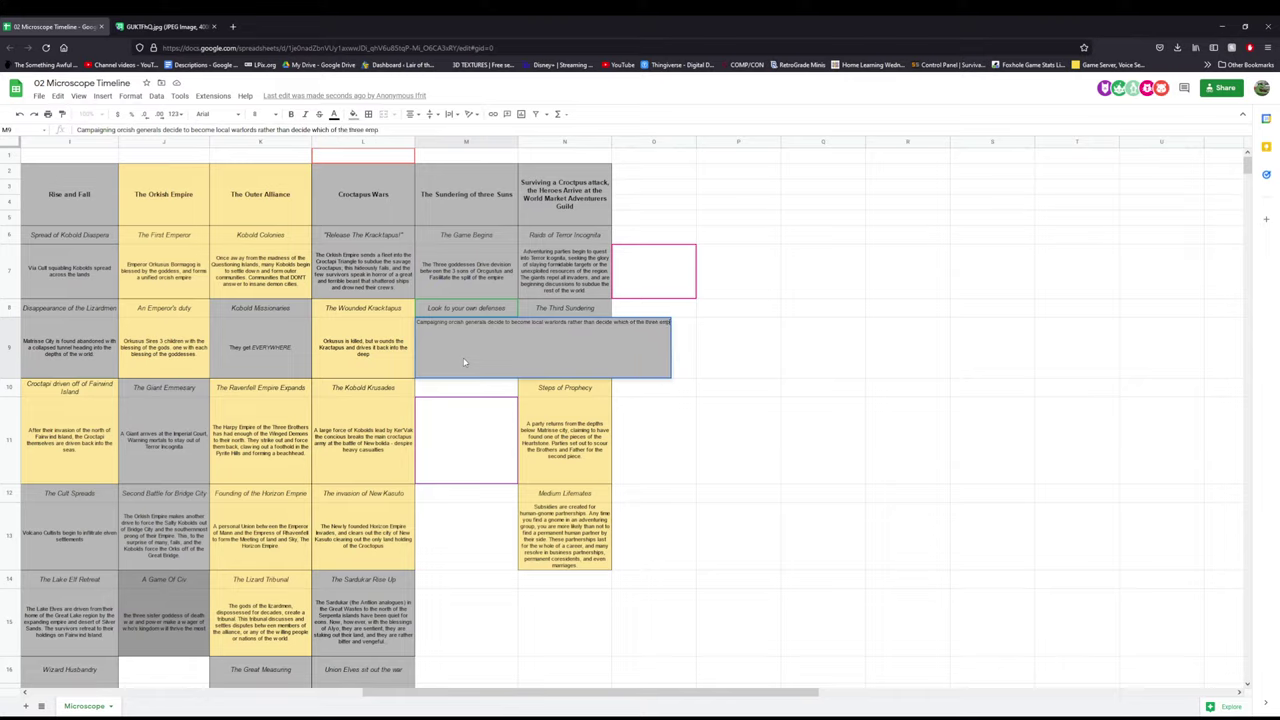
pyautogui.write('ires to fol')
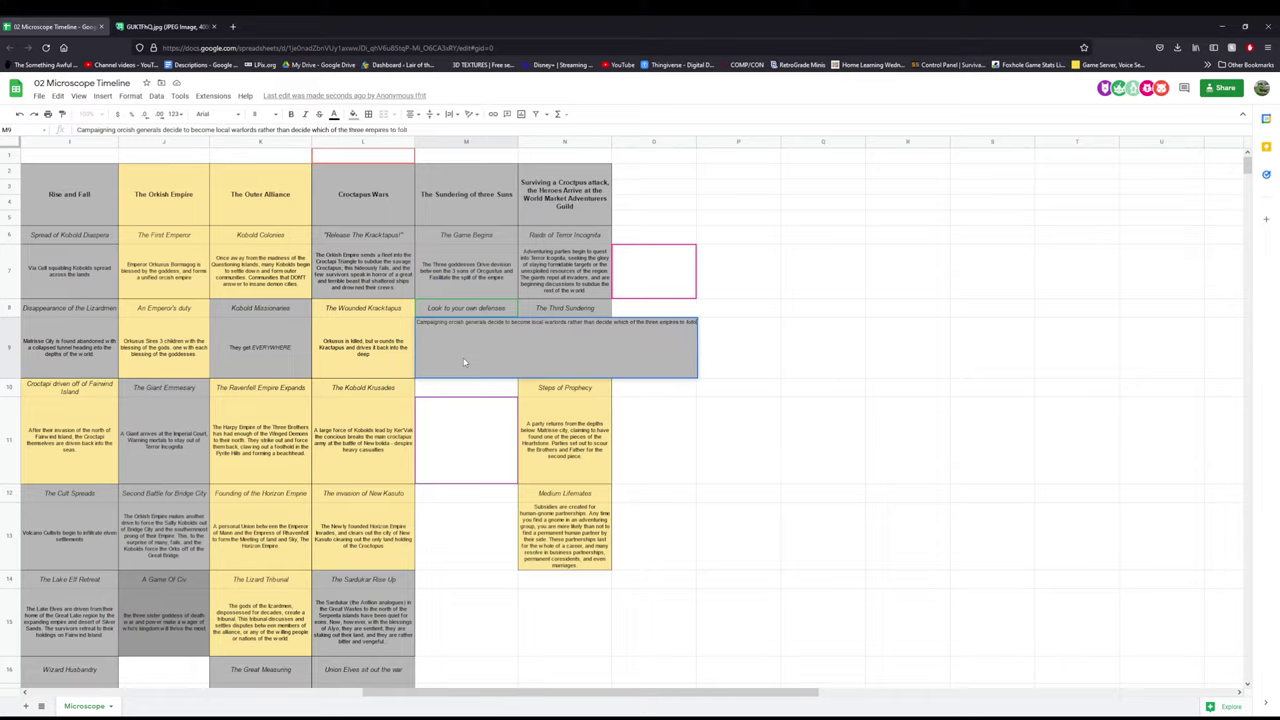
pyautogui.press('BackSpace')
pyautogui.press('BackSpace')
pyautogui.press('BackSpace')
pyautogui.write('join')
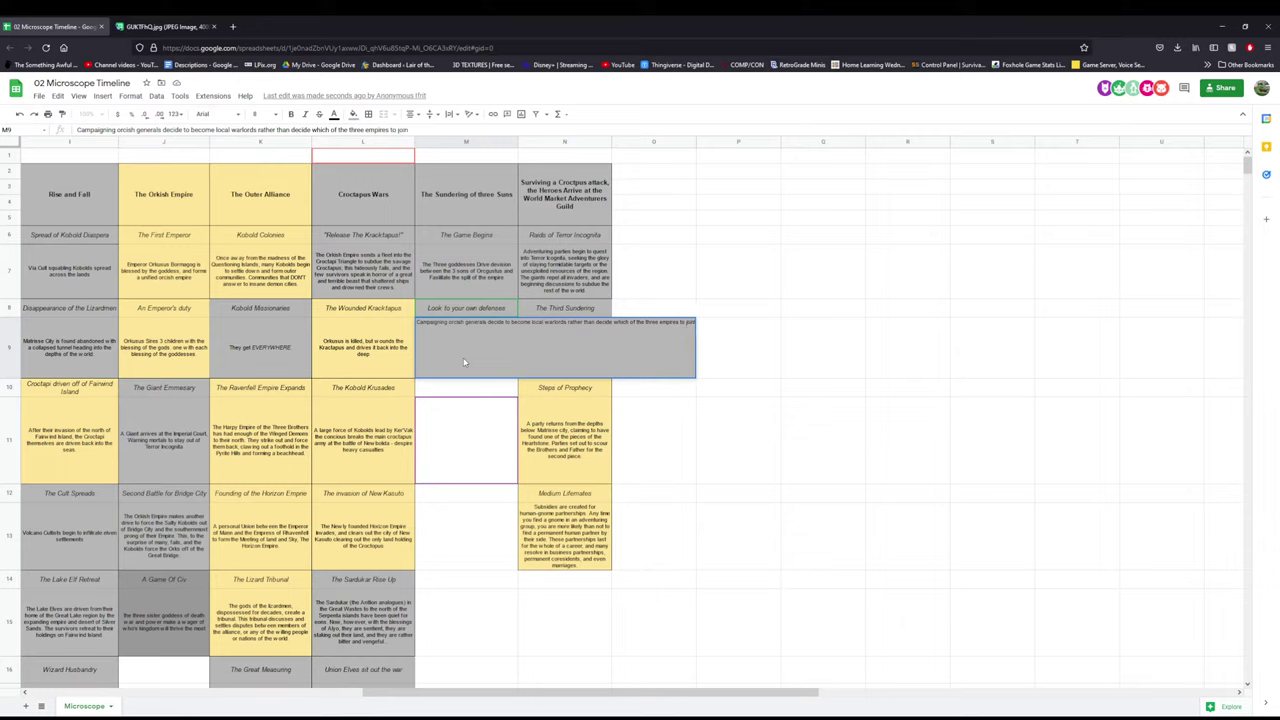
pyautogui.press('Return')
pyautogui.click(461, 430)
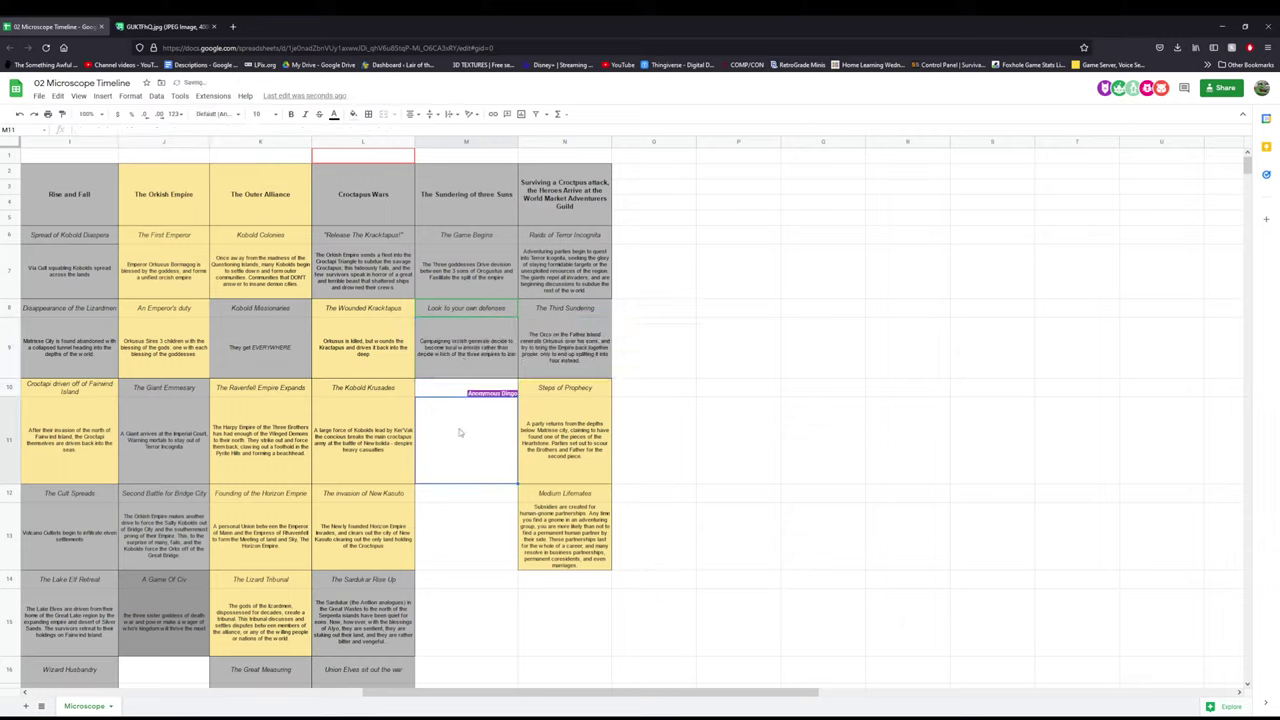
pyautogui.click(900, 345)
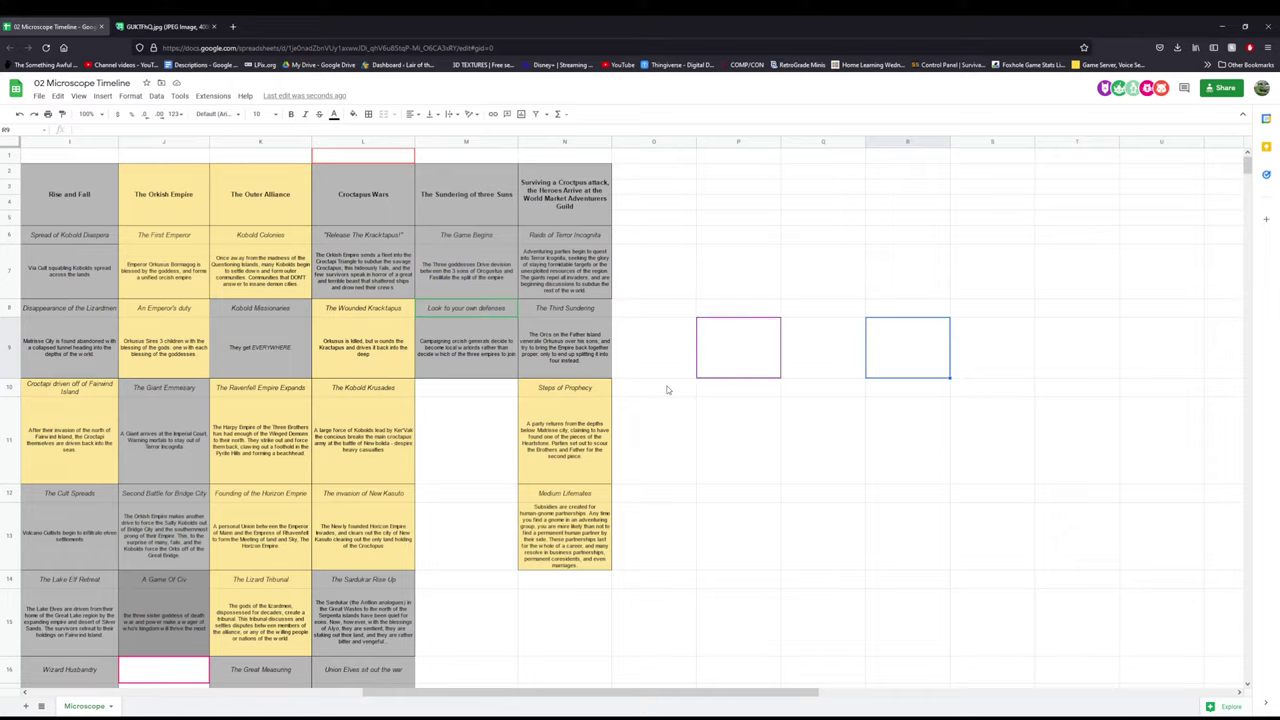
pyautogui.click(690, 372)
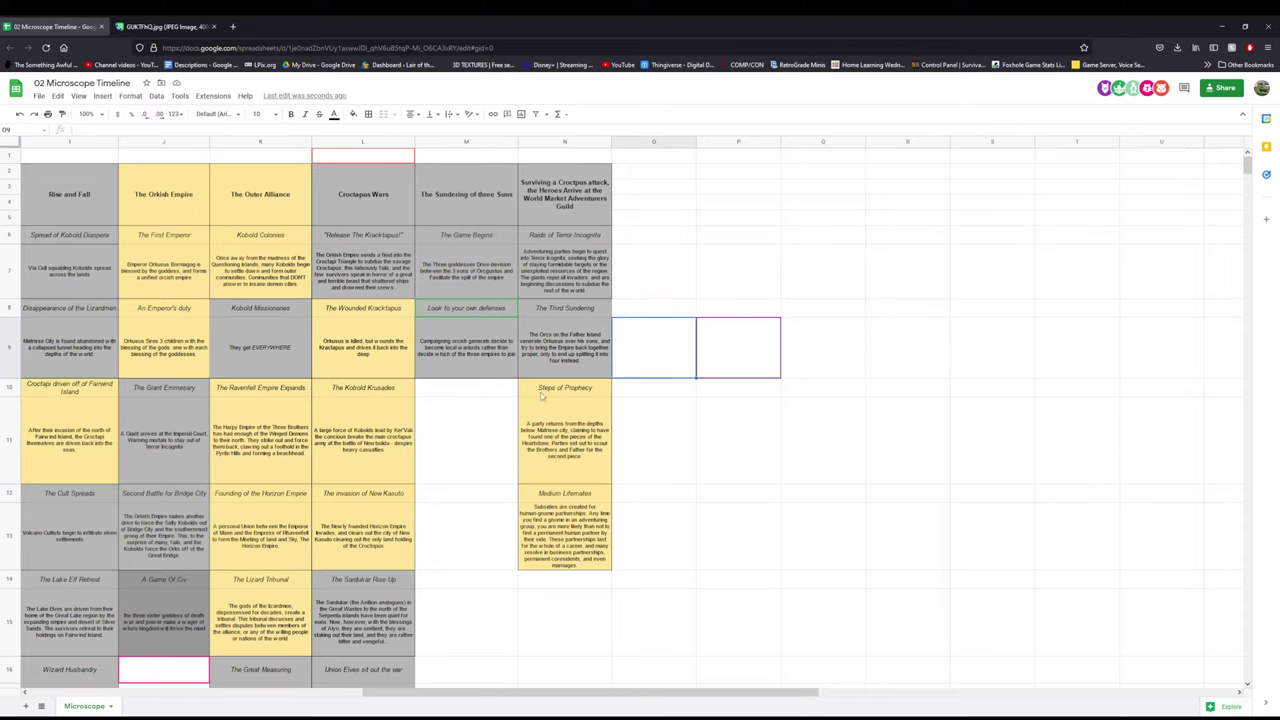
pyautogui.click(483, 417)
# - Check whose turn it is in the turn order below the timeline, and return to the Sundering of three Suns column
pyautogui.moveTo(545, 694); pyautogui.dragTo(508, 694)
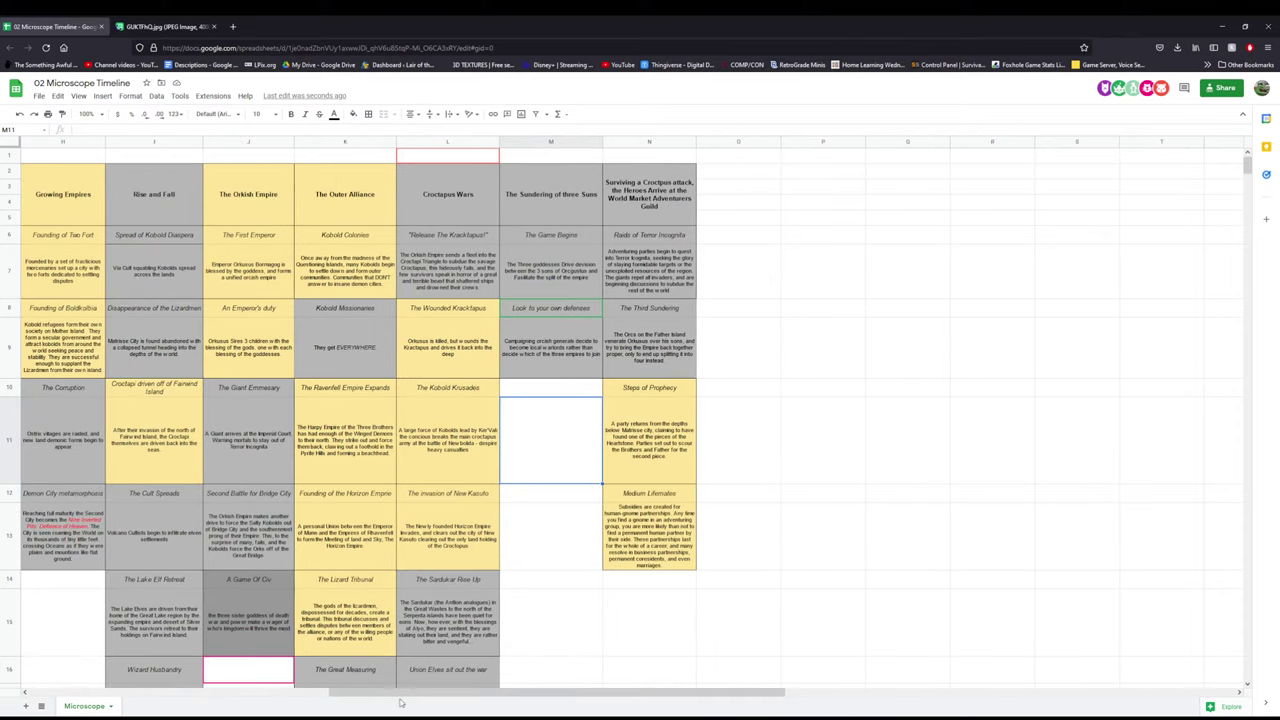
pyautogui.moveTo(388, 694); pyautogui.dragTo(34, 673)
pyautogui.scroll(-5, 133, 600)
pyautogui.scroll(-5, 133, 600)
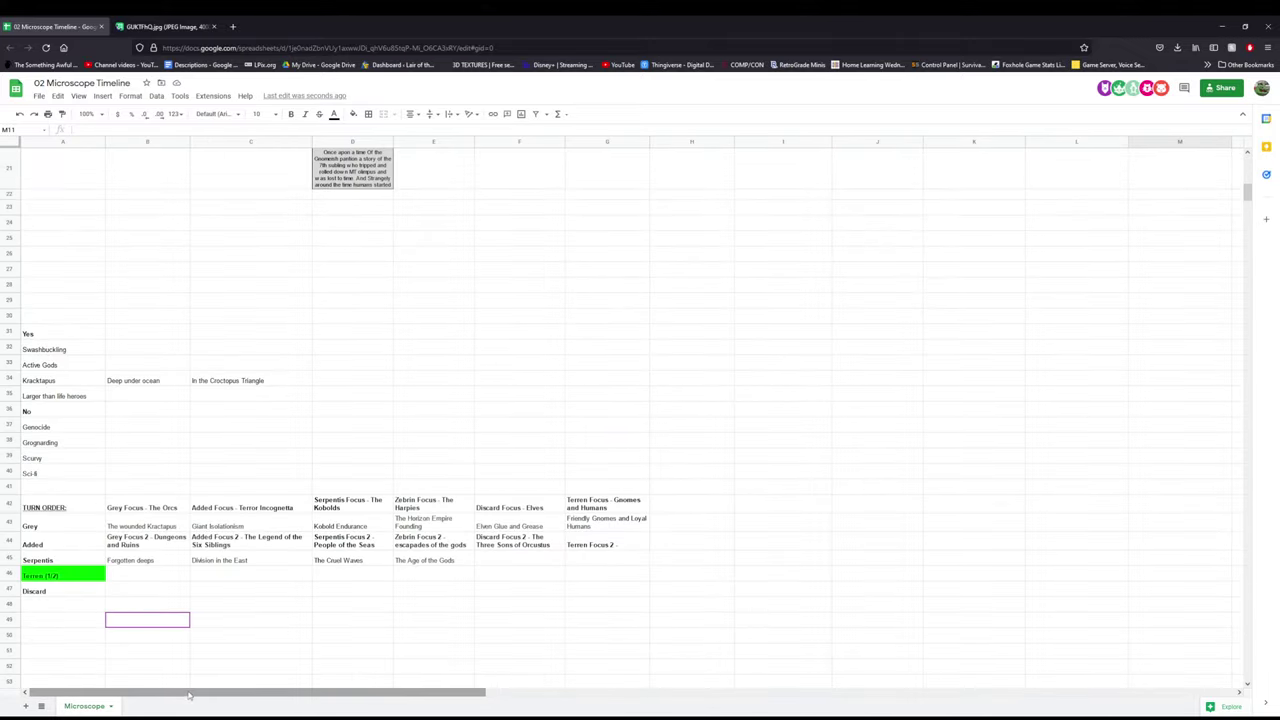
pyautogui.moveTo(190, 694); pyautogui.dragTo(458, 694)
pyautogui.scroll(5, 543, 598)
pyautogui.scroll(3, 543, 598)
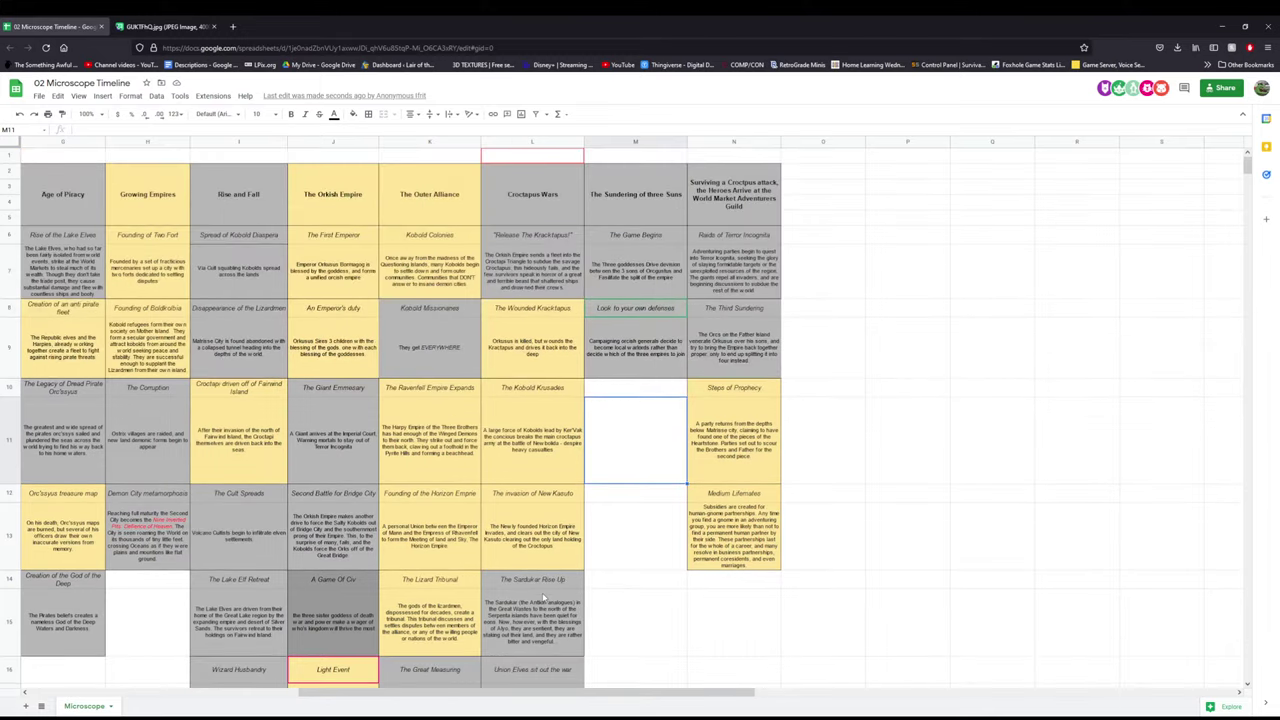
pyautogui.scroll(-2, 543, 598)
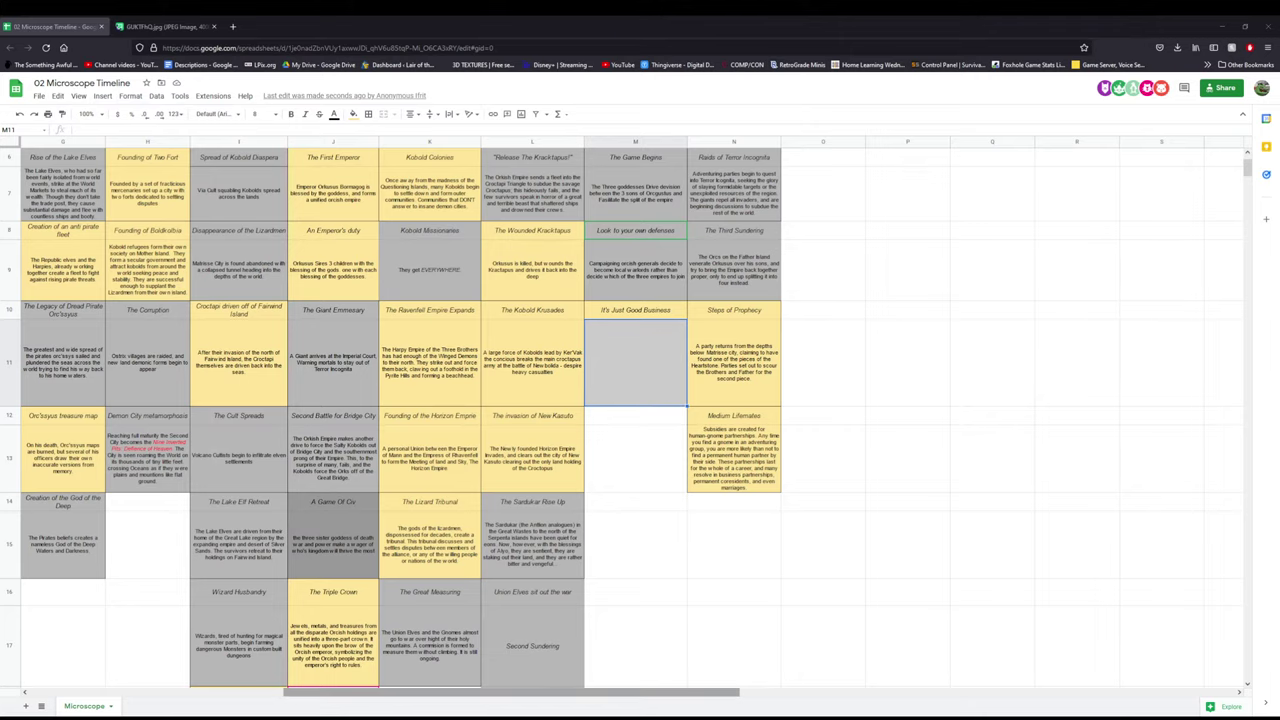
# - Check the turn order and focus lists again, and follow the It's Just Good Business event under The Sundering of three Suns
pyautogui.hscroll(-5, 183, 557)
pyautogui.scroll(-5, 183, 557)
pyautogui.scroll(-6, 183, 557)
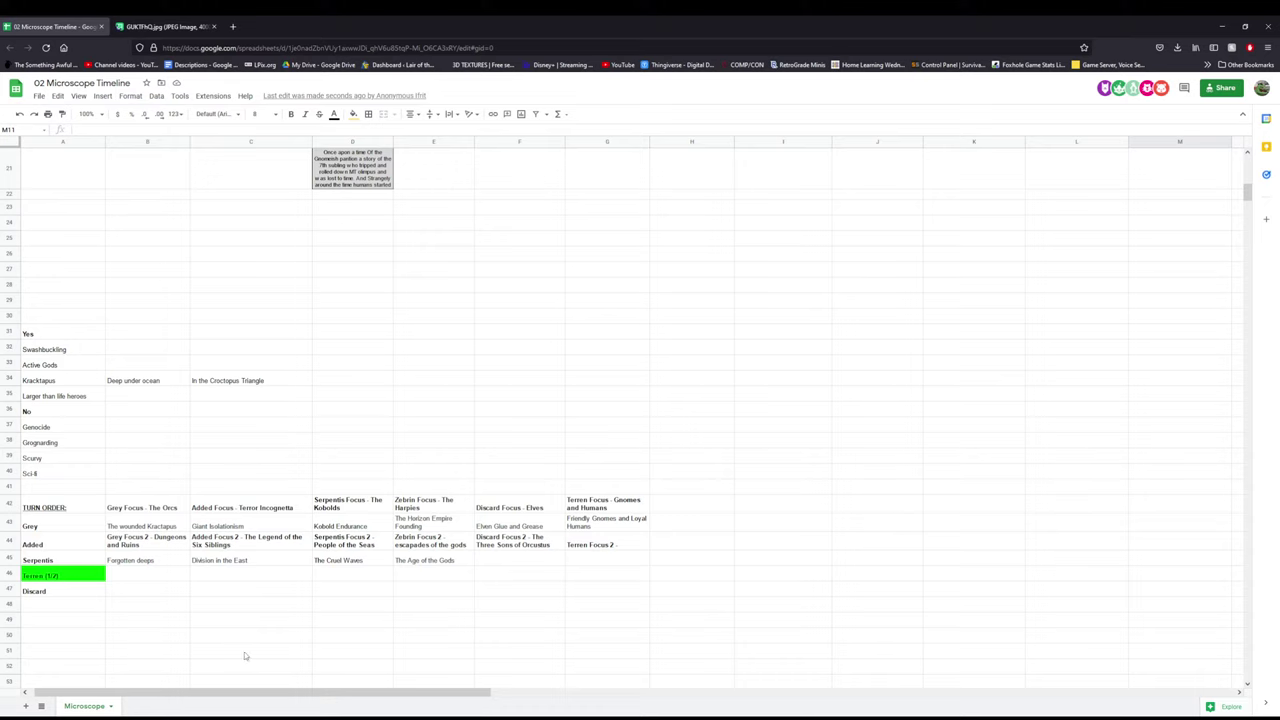
pyautogui.scroll(10, 300, 687)
pyautogui.moveTo(360, 693); pyautogui.dragTo(590, 693)
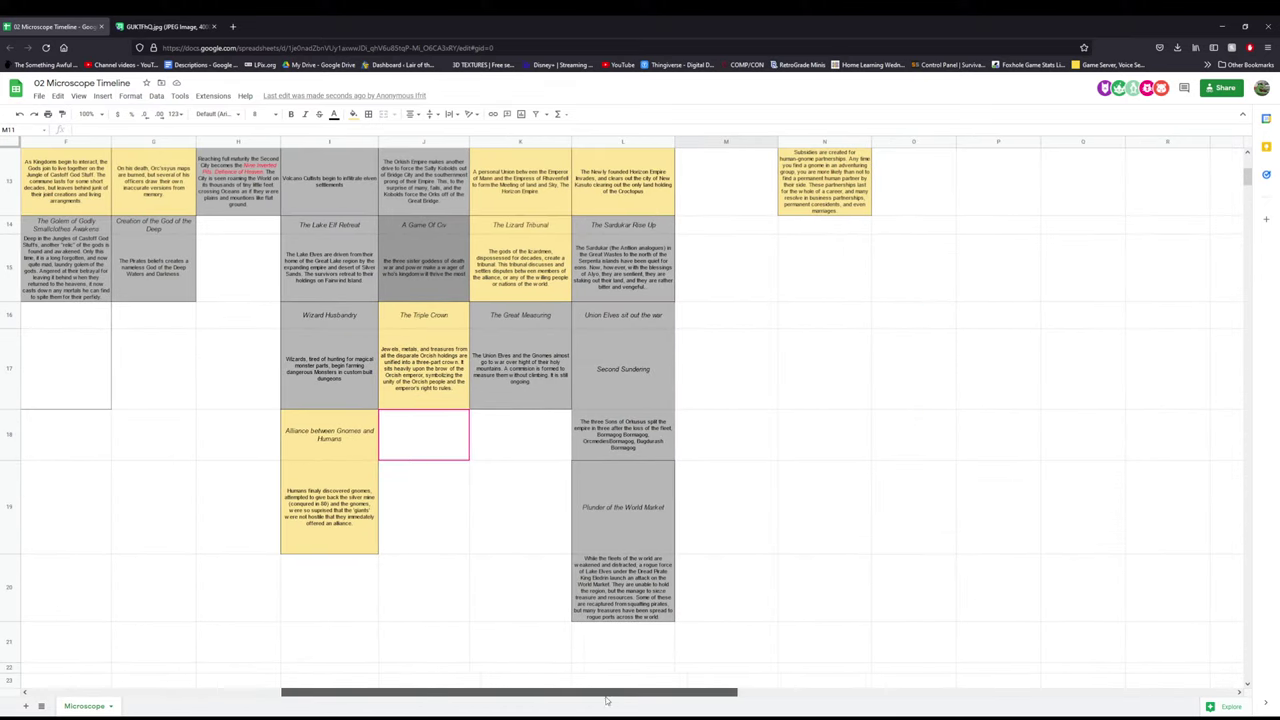
pyautogui.scroll(5, 588, 597)
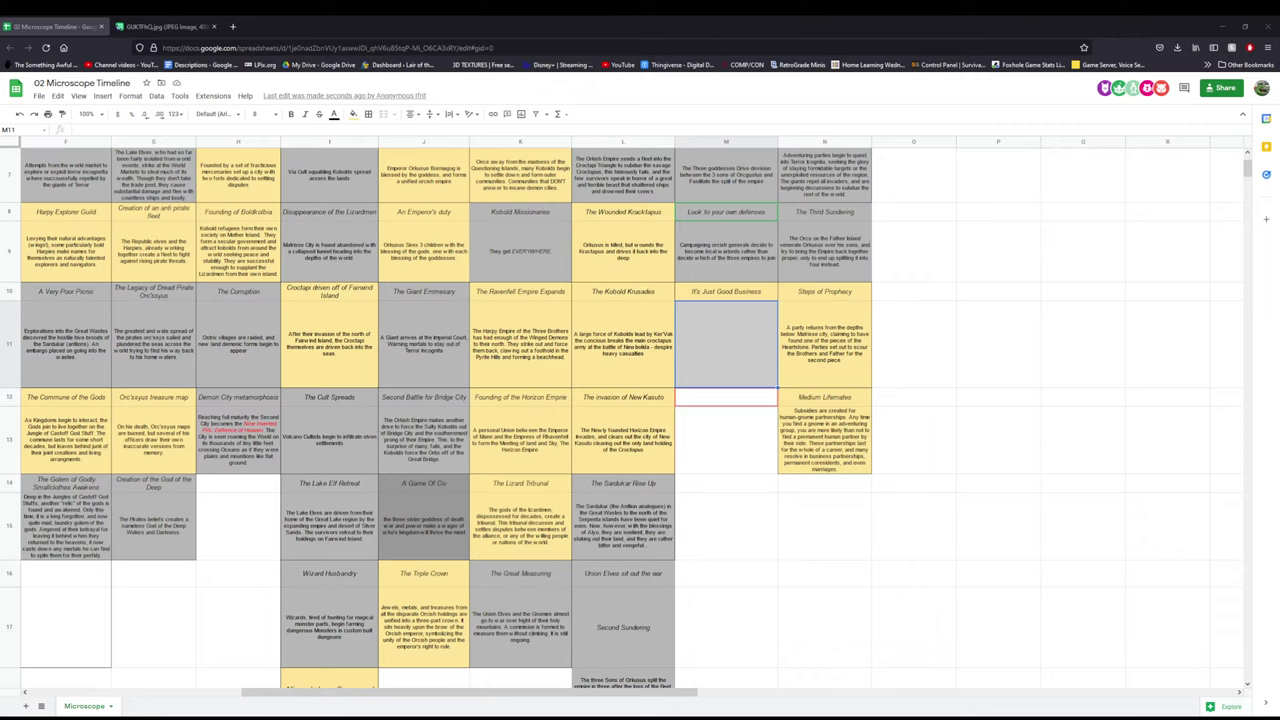
pyautogui.write('The foundation of the Orkish splinters leads to a boom in international trade, the new Ork warlords need food and raw materials, after all, but the Empires could always do with more trained muscle; for the savvy and cutthroat, there are good deals to be made.')
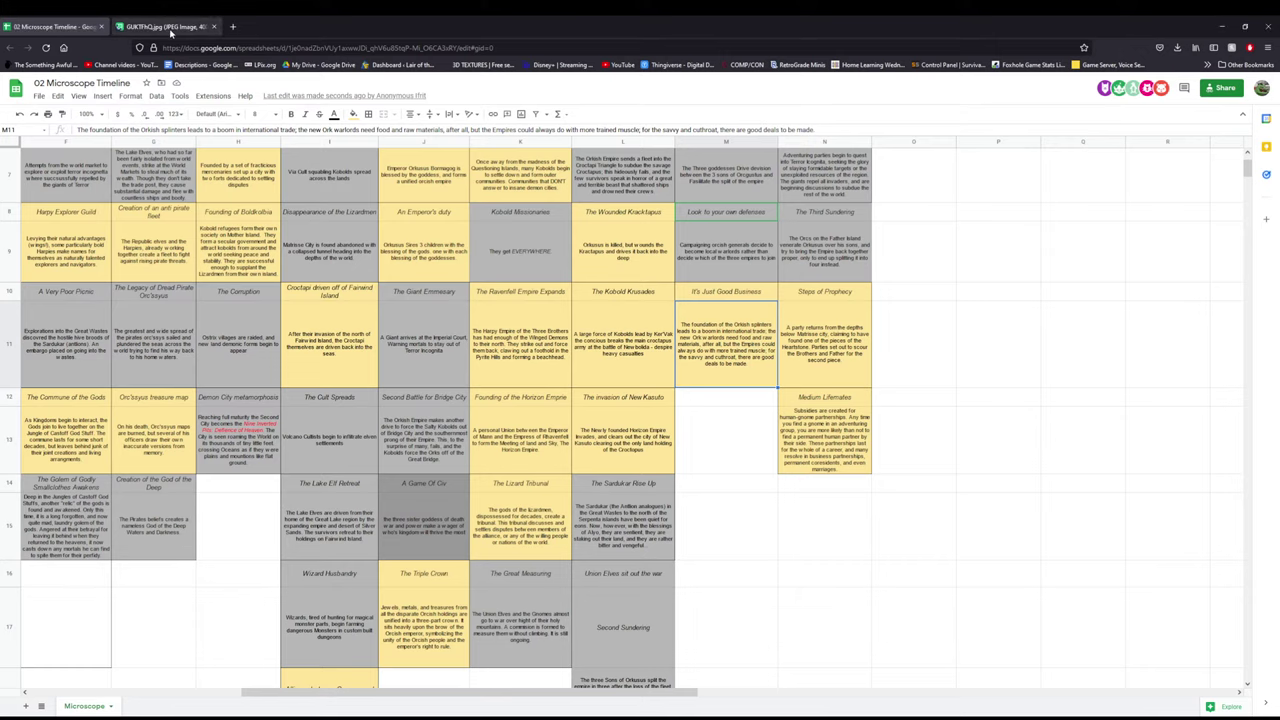
# - Examine Gods Laughter, Mother Island and the Three Sisters on the world map image, and return to the timeline spreadsheet
pyautogui.click(165, 26)
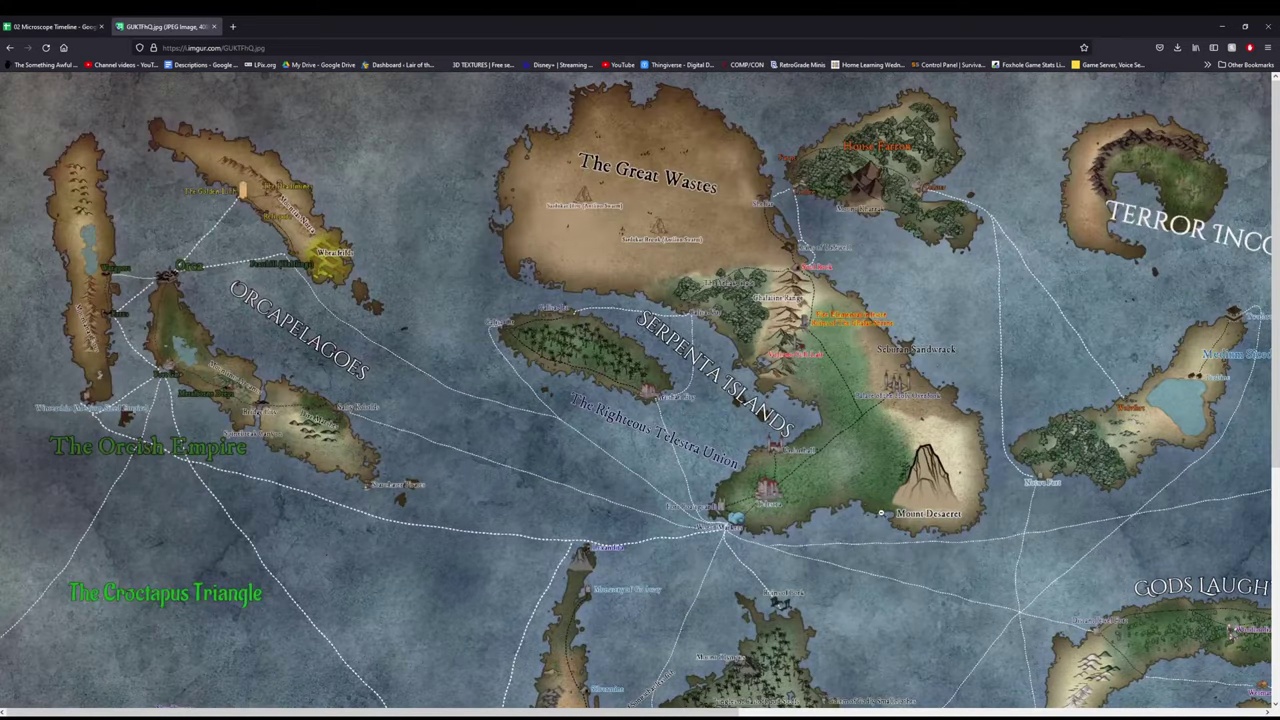
pyautogui.scroll(-4, 640, 400)
pyautogui.moveTo(803, 712); pyautogui.dragTo(1213, 706)
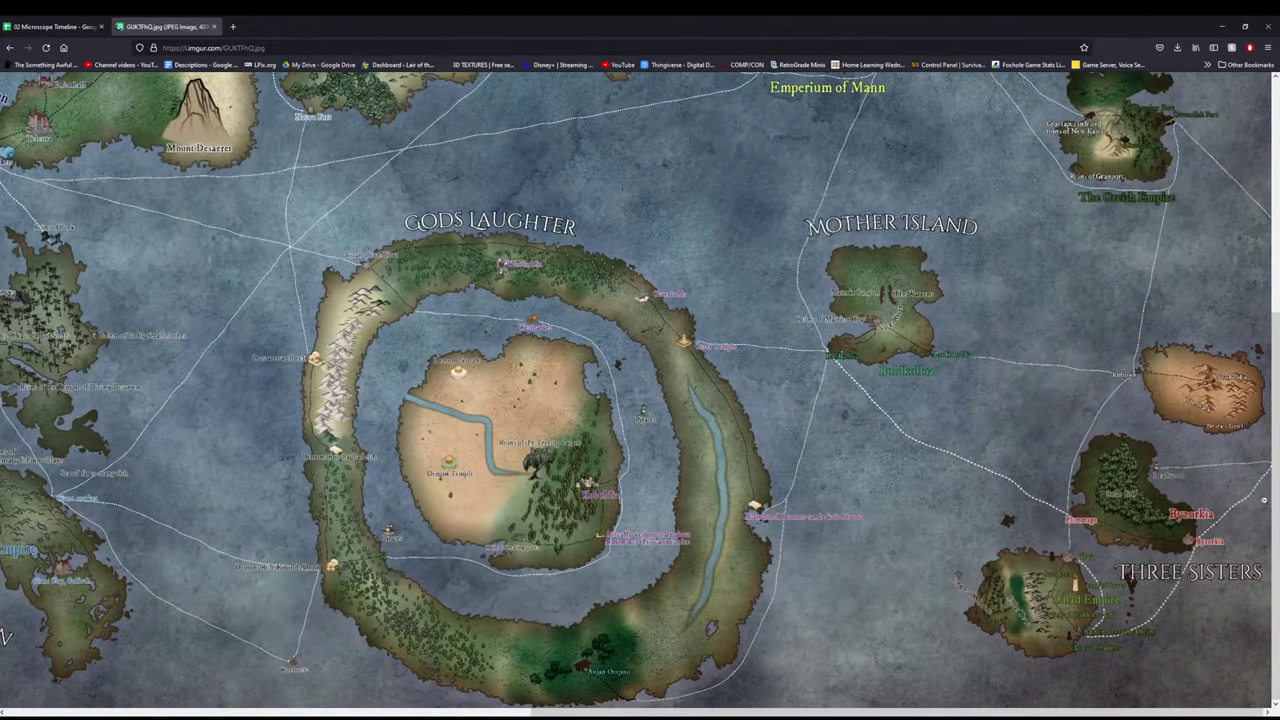
pyautogui.click(1108, 564)
pyautogui.click(1187, 645)
pyautogui.click(52, 26)
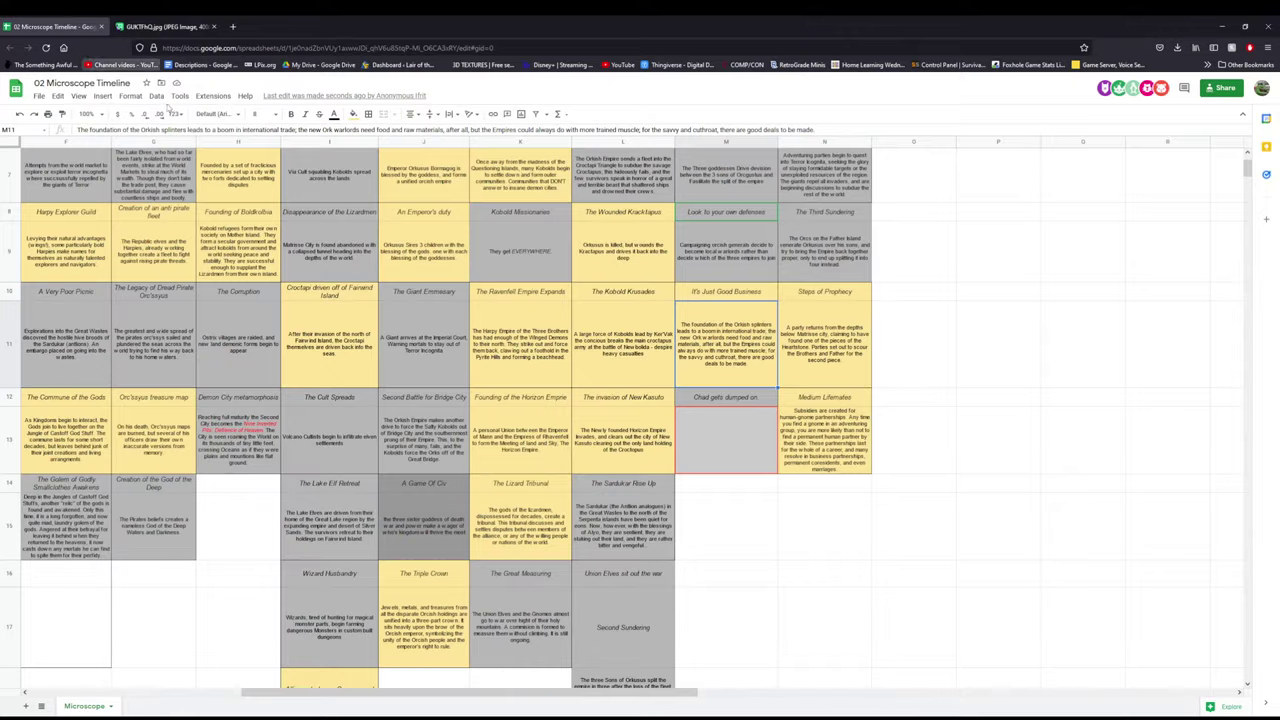
# - Examine the lower timeline events, and read the Chad gets dumped on and It's Just Good Business events
pyautogui.scroll(-5, 602, 432)
pyautogui.scroll(-2, 602, 432)
pyautogui.scroll(3, 602, 432)
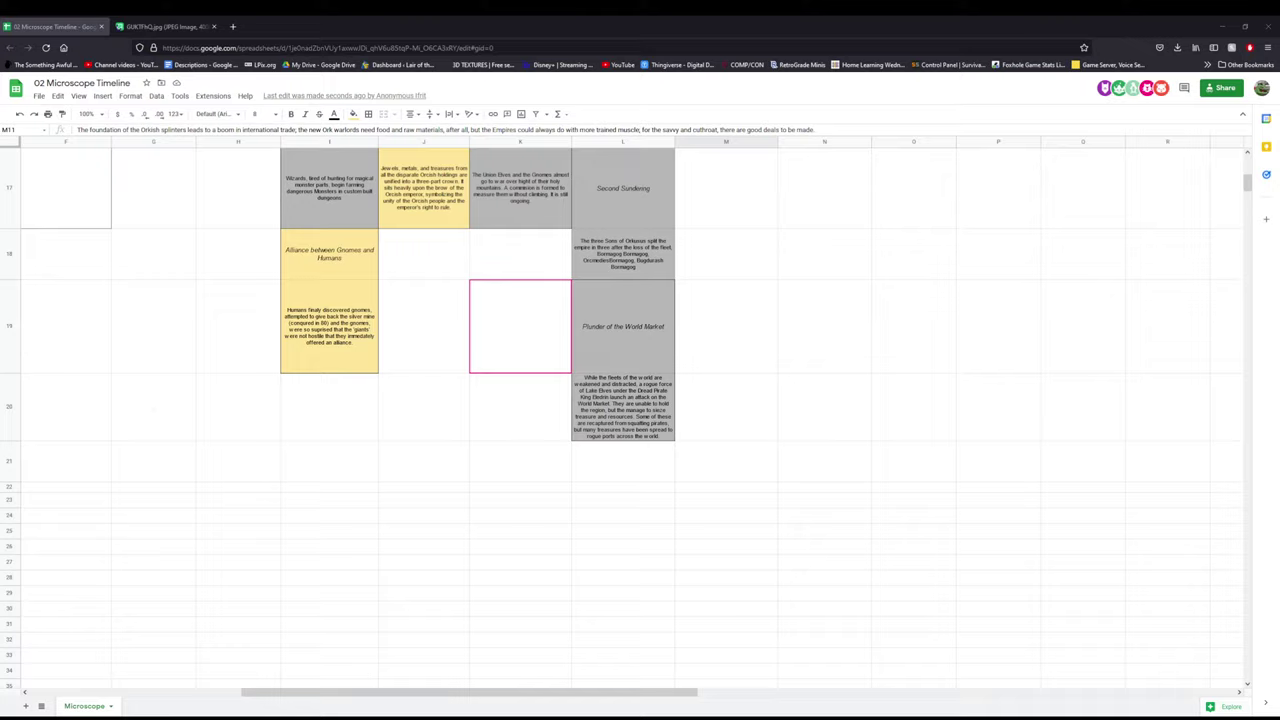
pyautogui.click(714, 398)
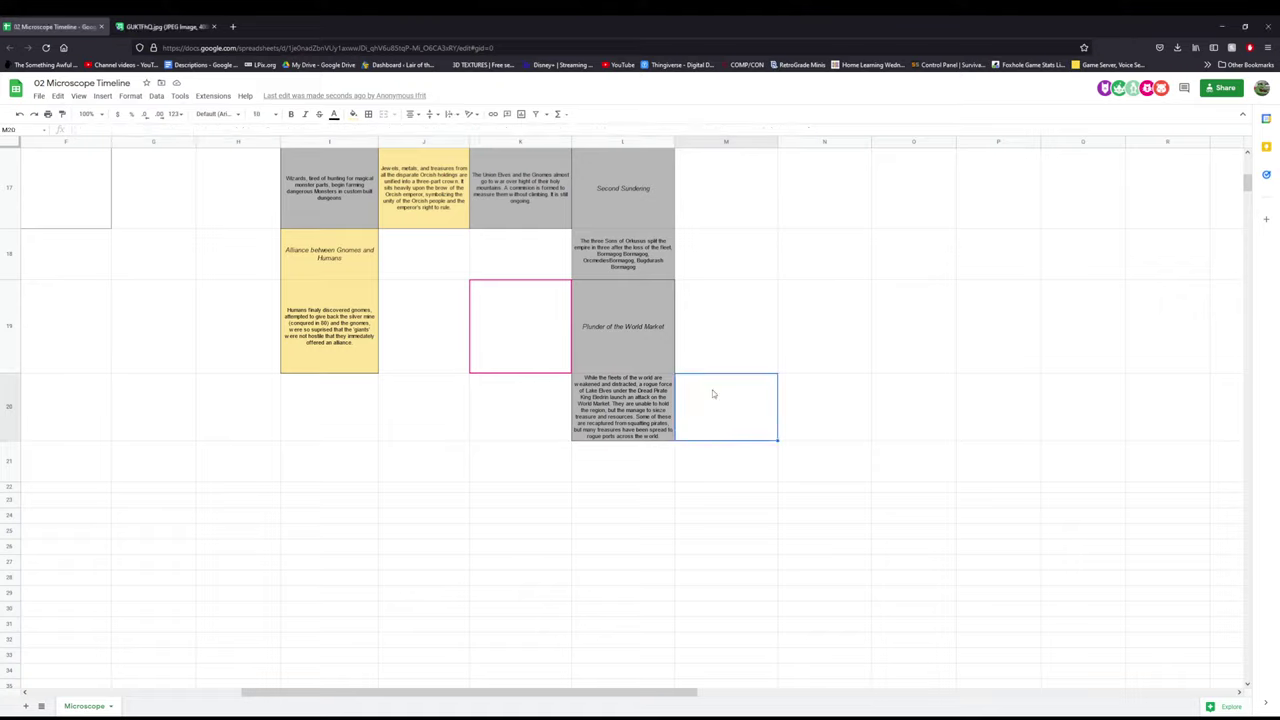
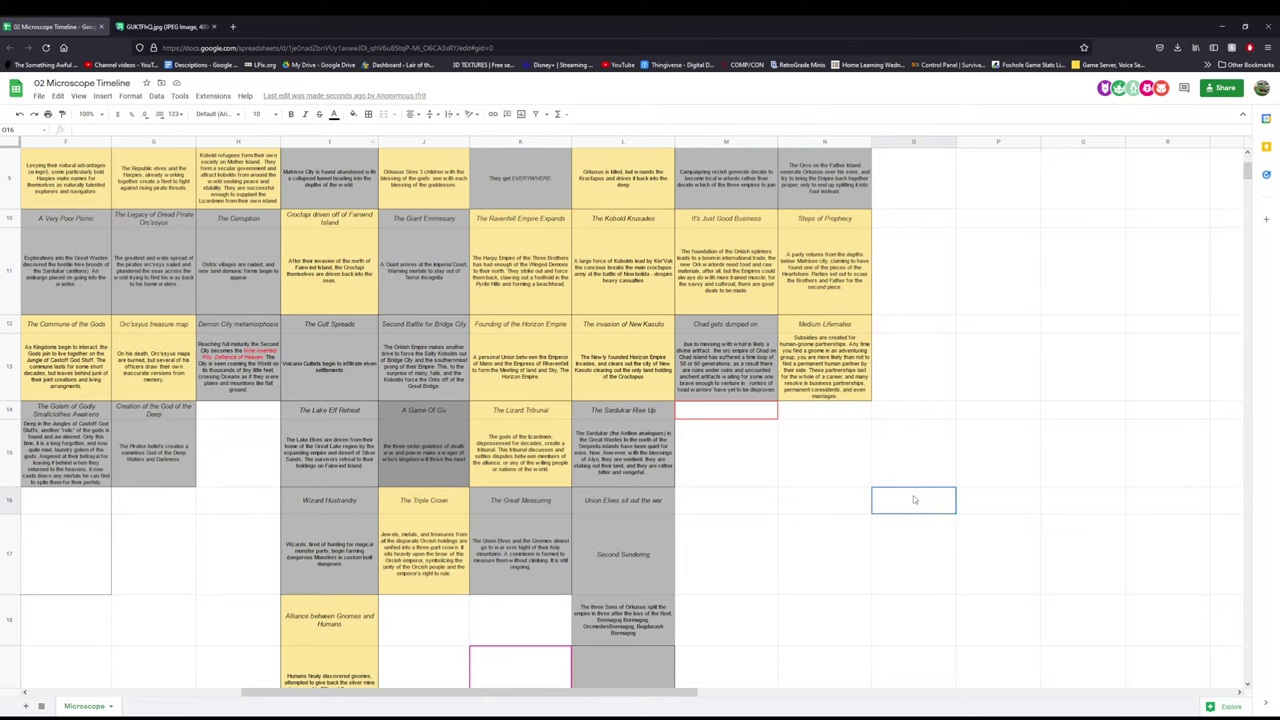
pyautogui.scroll(-2, 778, 398)
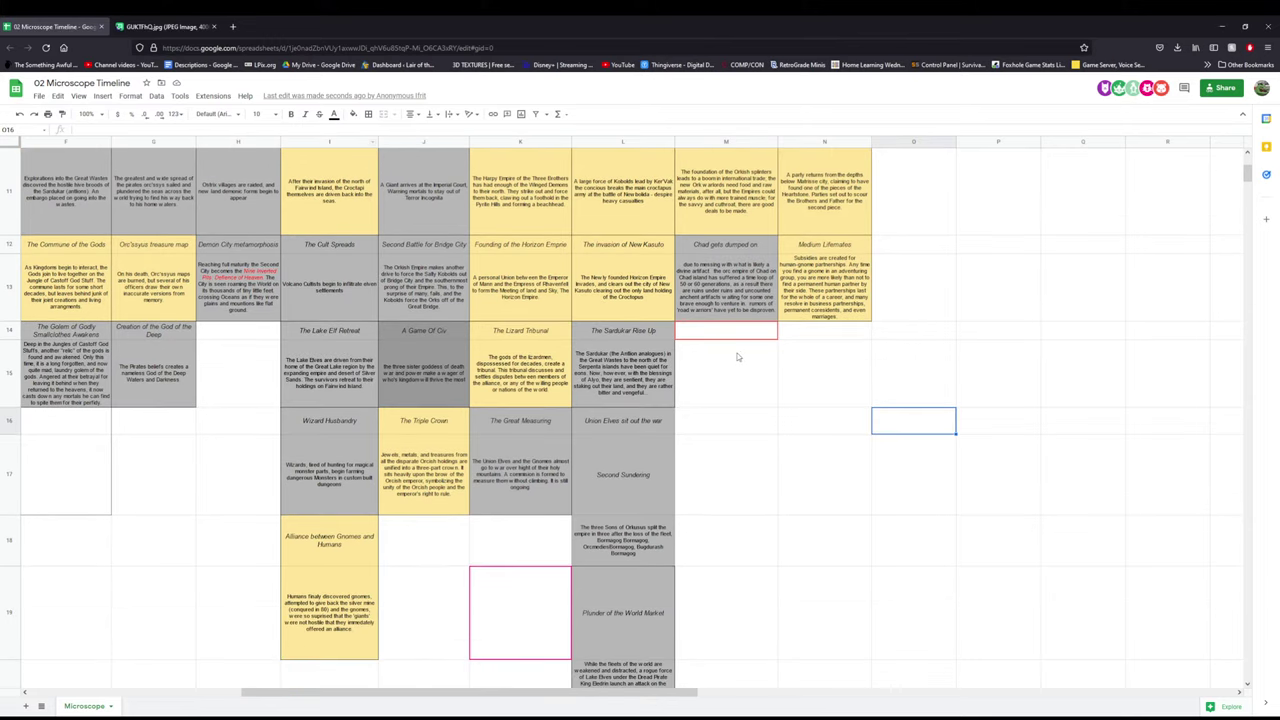
pyautogui.scroll(5, 740, 351)
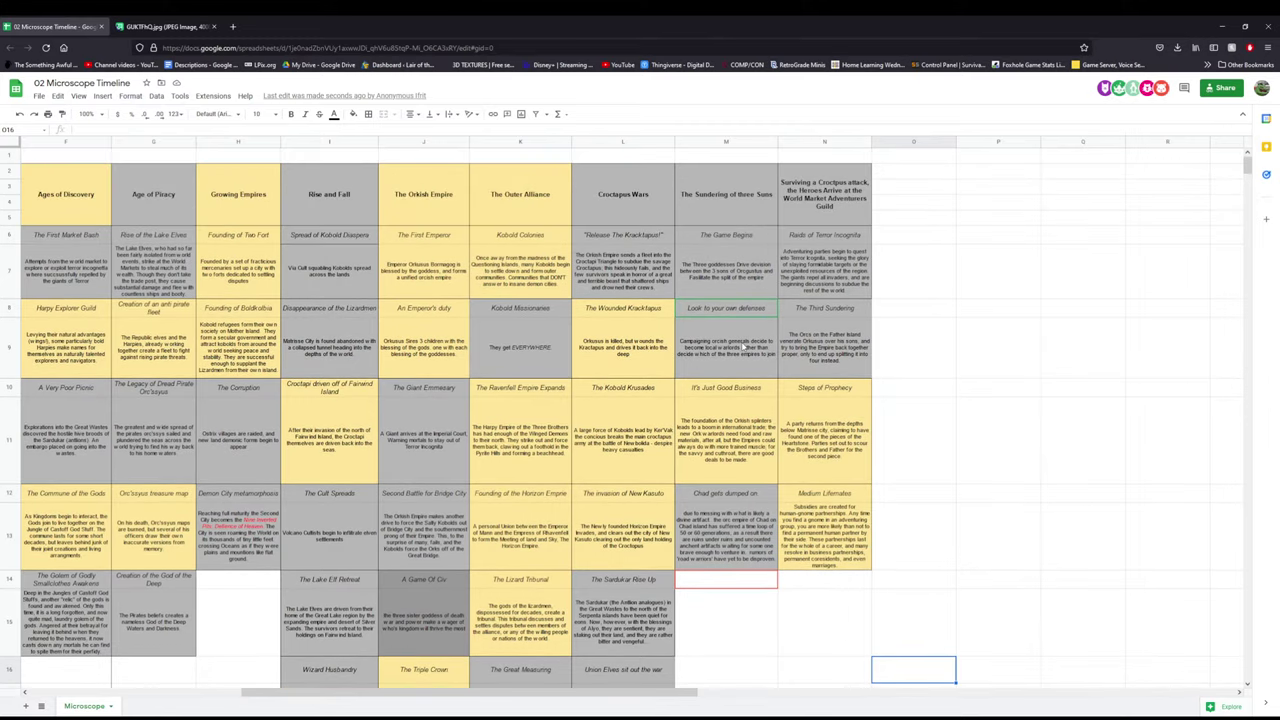
pyautogui.click(758, 462)
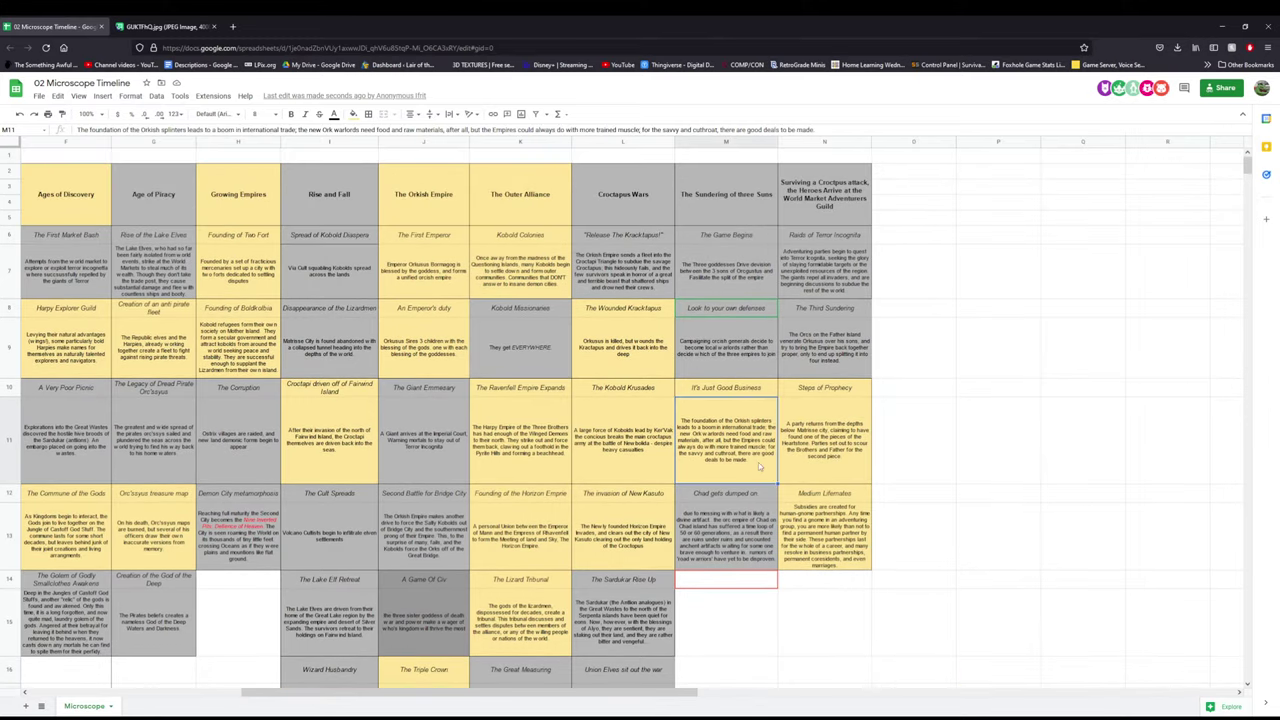
pyautogui.scroll(-2, 758, 462)
pyautogui.scroll(-2, 737, 497)
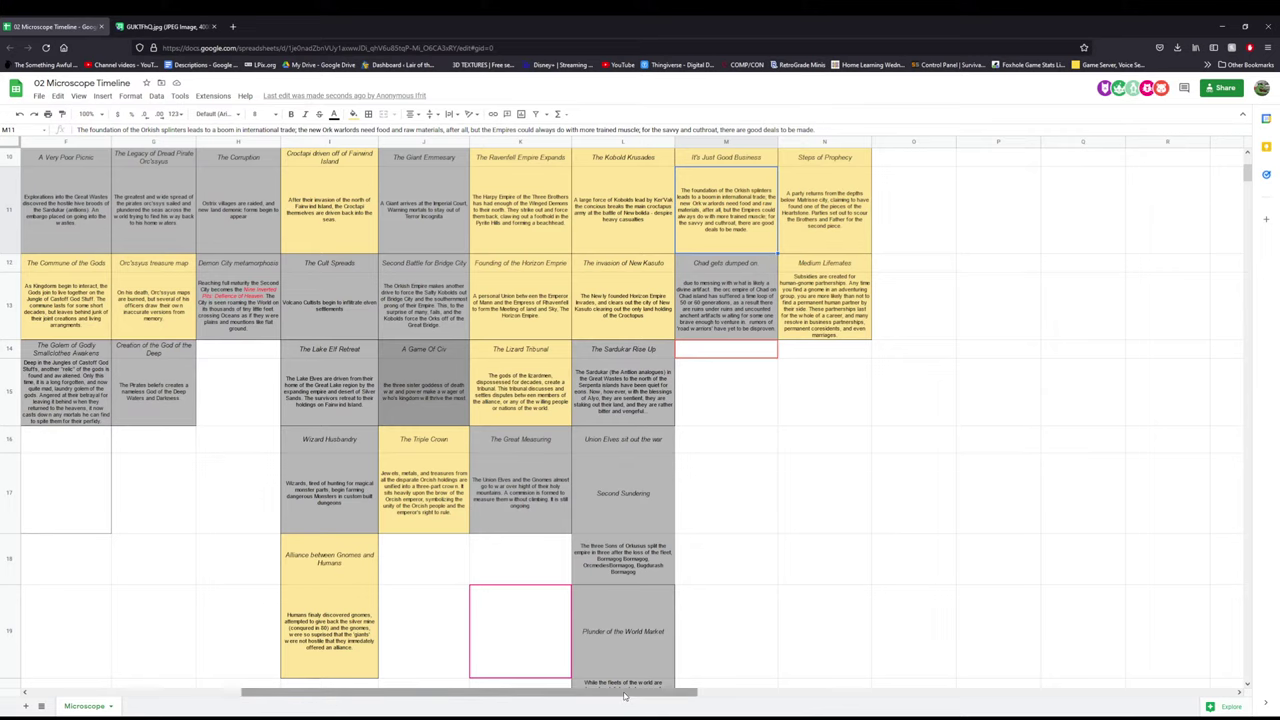
# - Check the current player in the turn order list, and return to the period headings of the timeline
pyautogui.moveTo(624, 697); pyautogui.dragTo(266, 694)
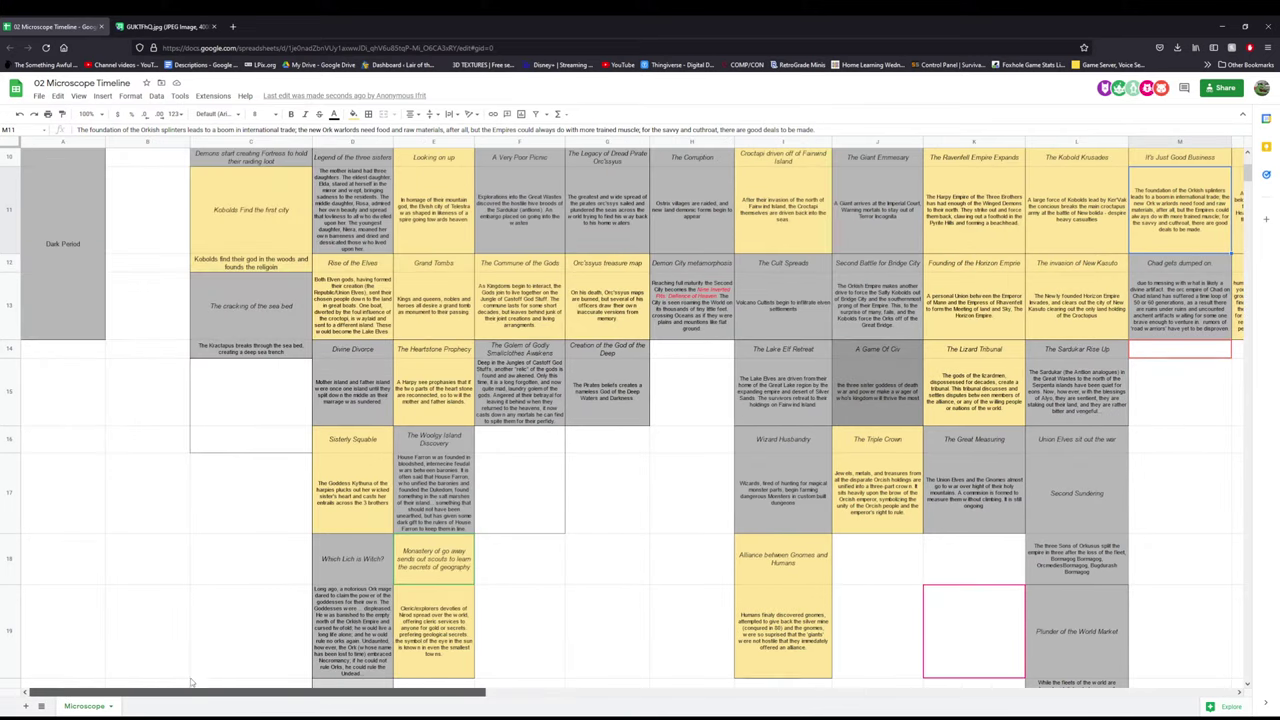
pyautogui.scroll(-5, 157, 447)
pyautogui.press('Down')
pyautogui.press('Down')
pyautogui.press('Right')
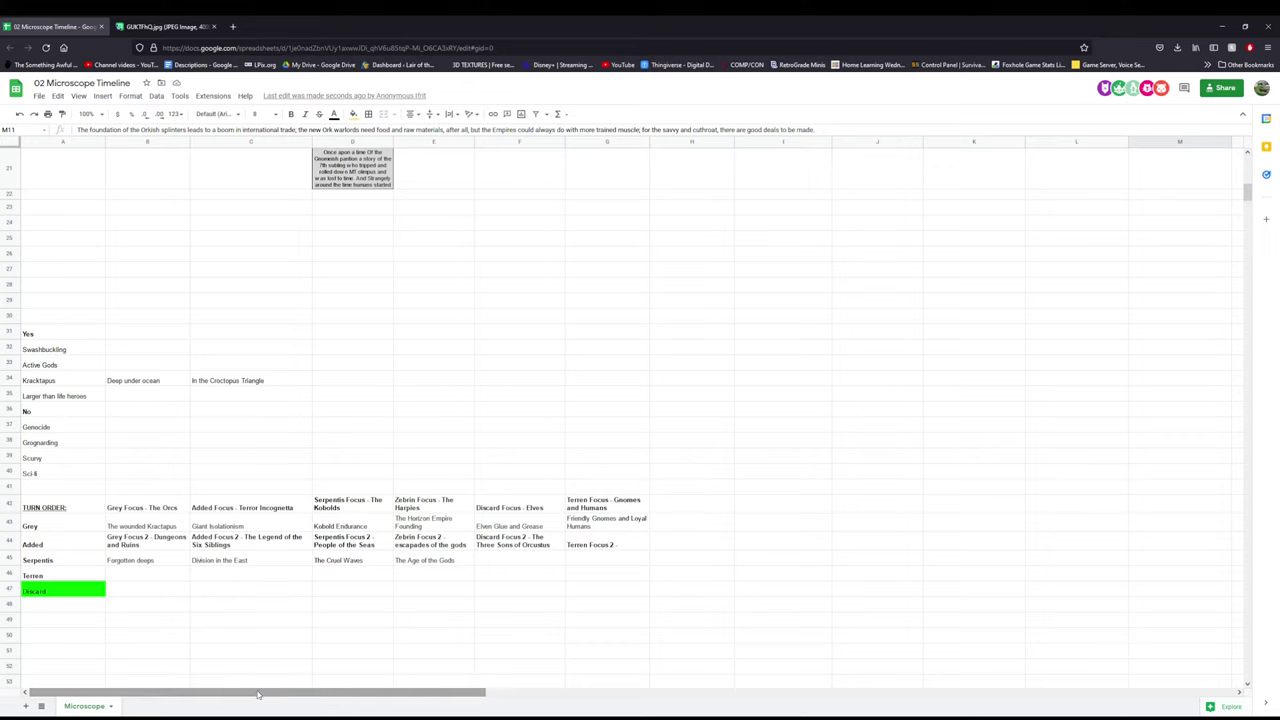
pyautogui.moveTo(258, 694); pyautogui.dragTo(438, 694)
pyautogui.scroll(3, 493, 548)
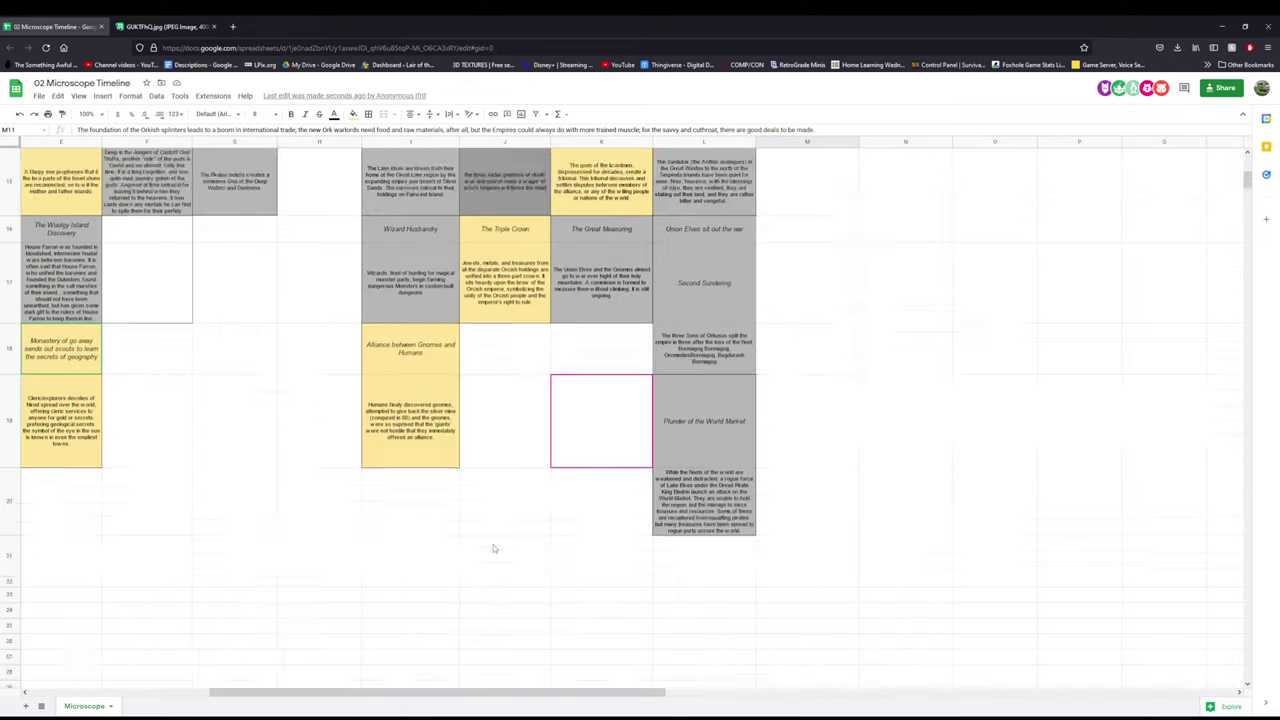
pyautogui.scroll(10, 493, 548)
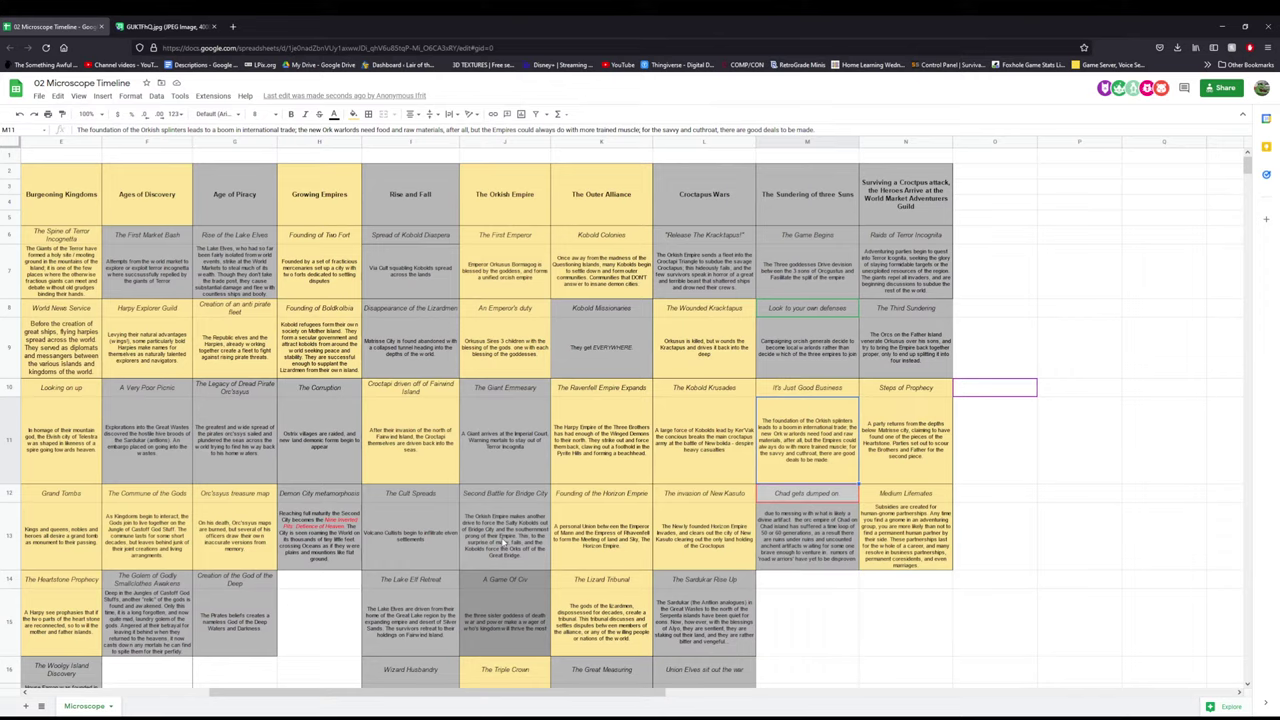
# - Check the events under The Sundering of three Suns, view the world map image, and return to the timeline spreadsheet
pyautogui.click(850, 550)
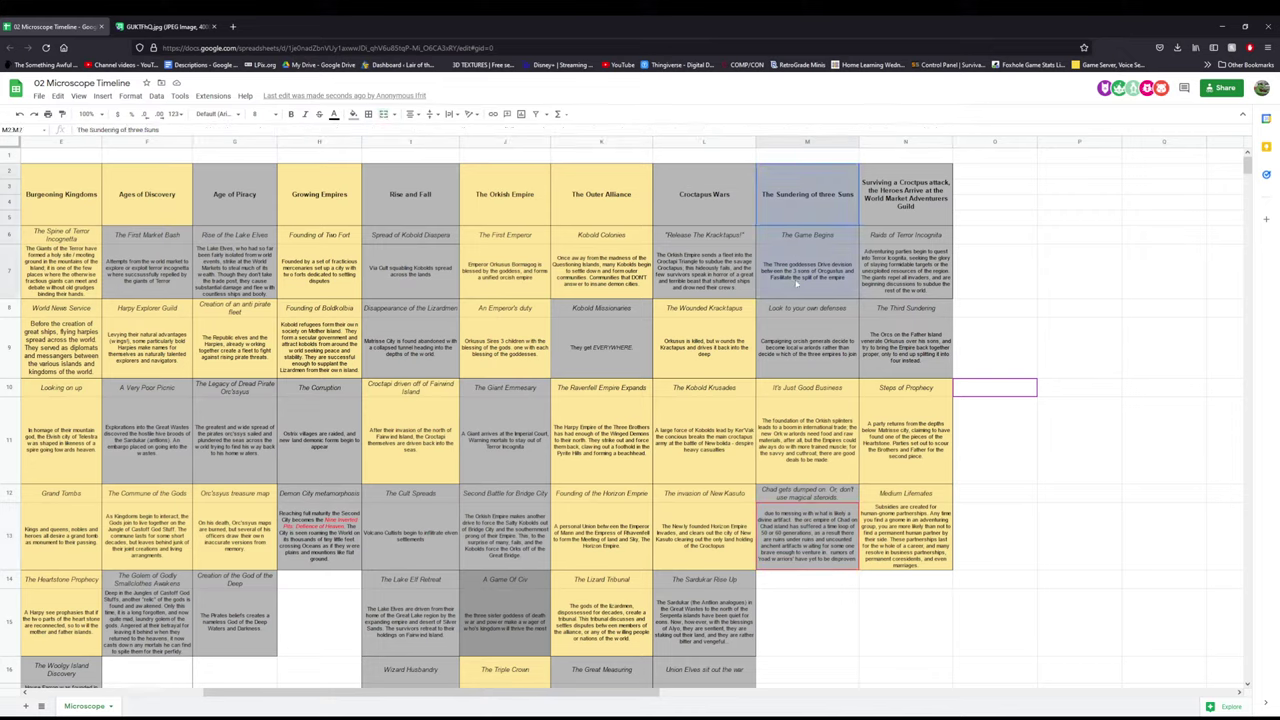
pyautogui.click(822, 607)
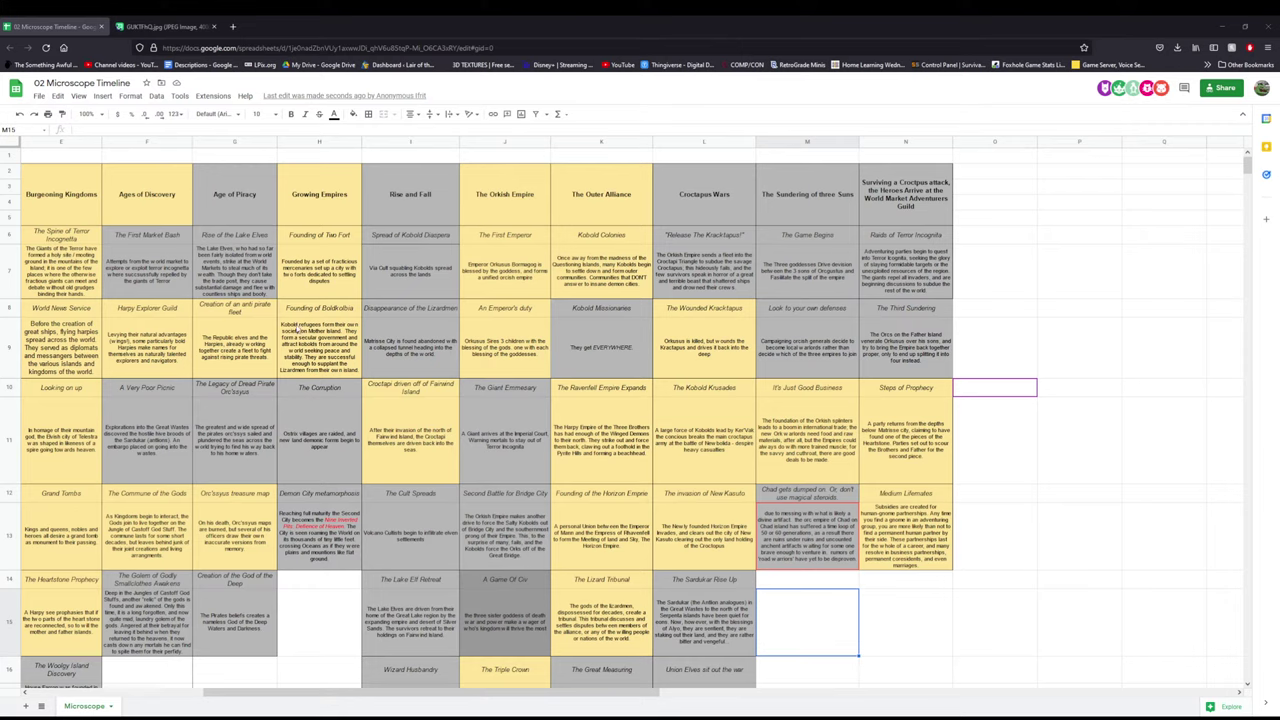
pyautogui.click(140, 30)
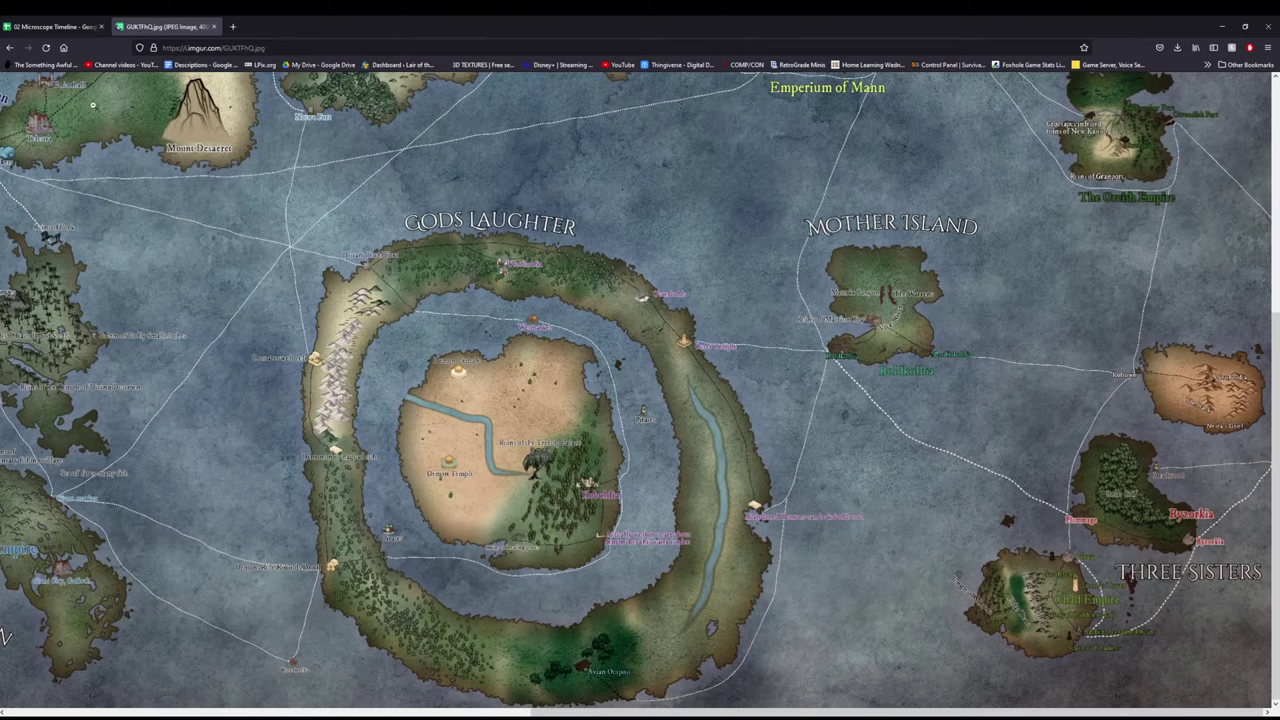
pyautogui.click(62, 27)
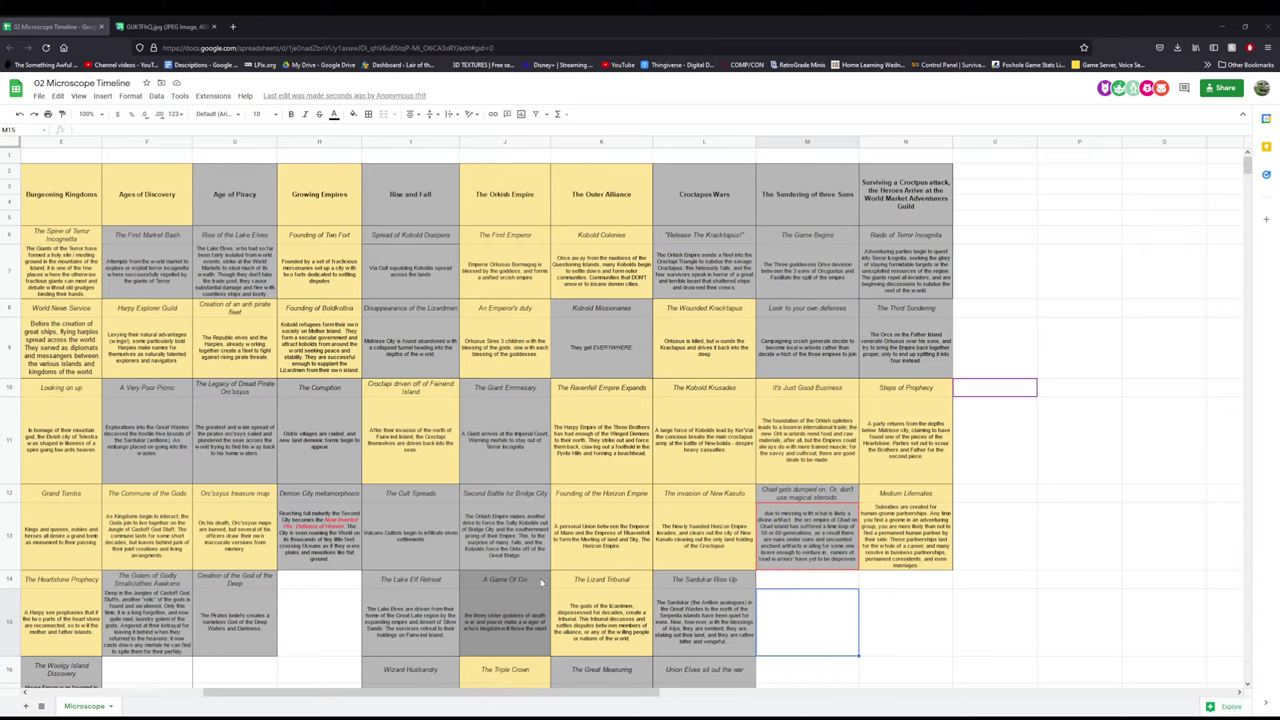
# - Examine the lower events of the later periods and the focus lists beneath the timeline, and return to the period headings
pyautogui.click(994, 576)
pyautogui.scroll(-5, 812, 493)
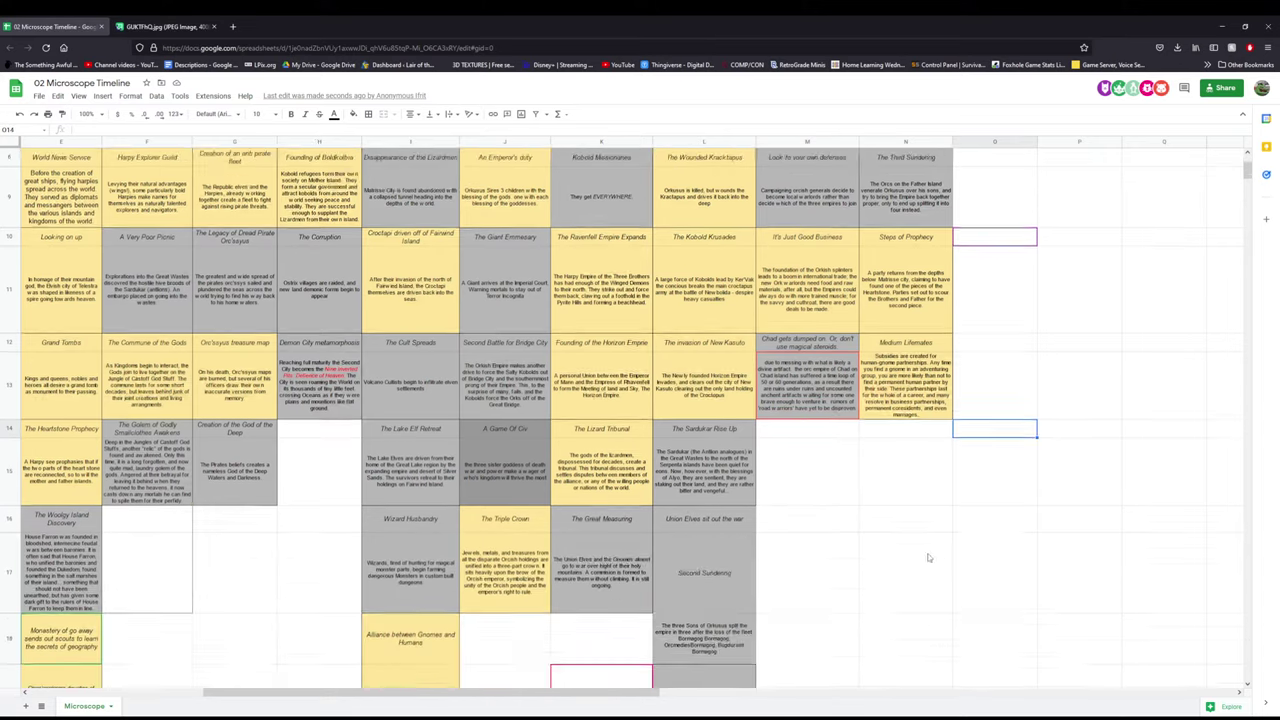
pyautogui.click(836, 478)
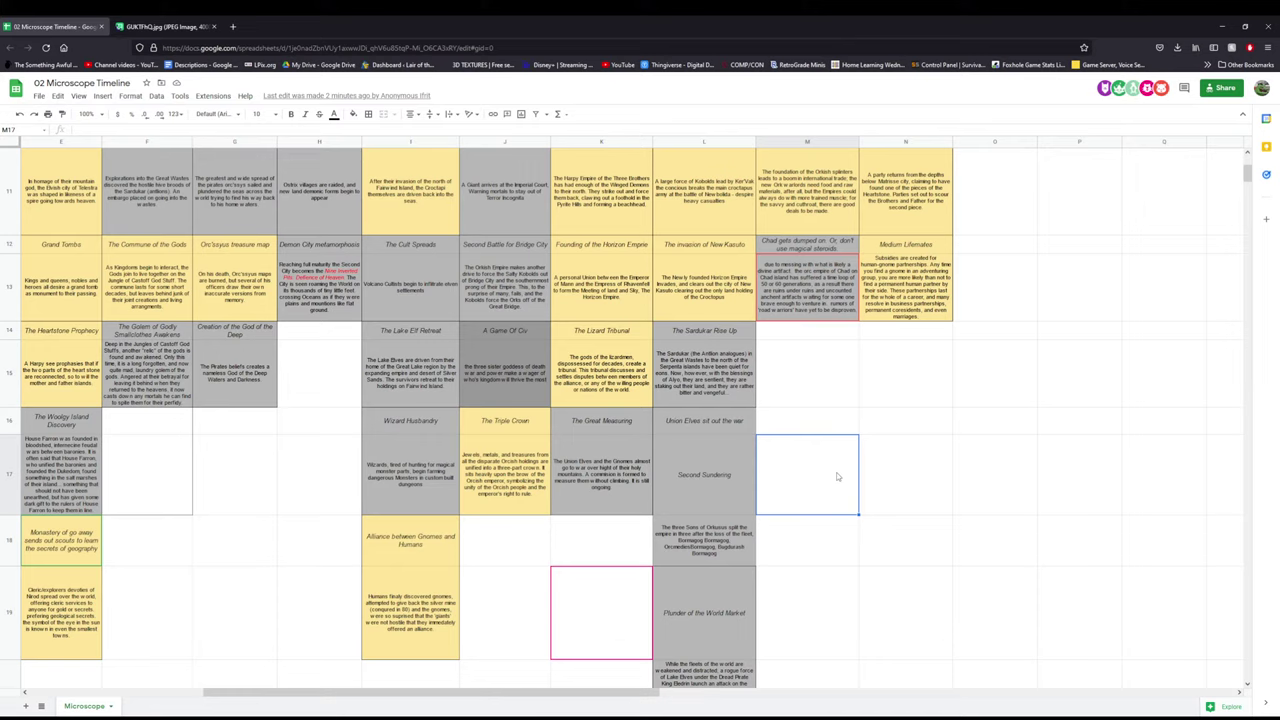
pyautogui.scroll(-2, 838, 477)
pyautogui.scroll(5, 838, 477)
pyautogui.scroll(-10, 820, 490)
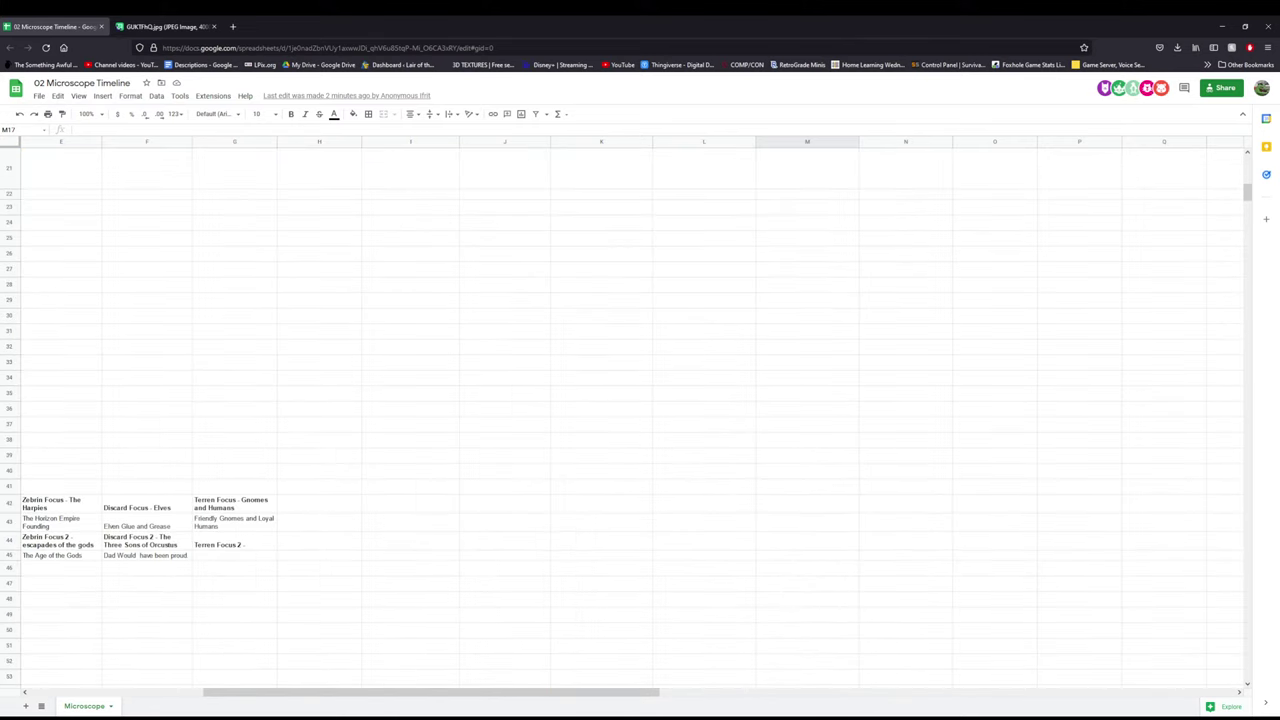
pyautogui.scroll(10, 630, 625)
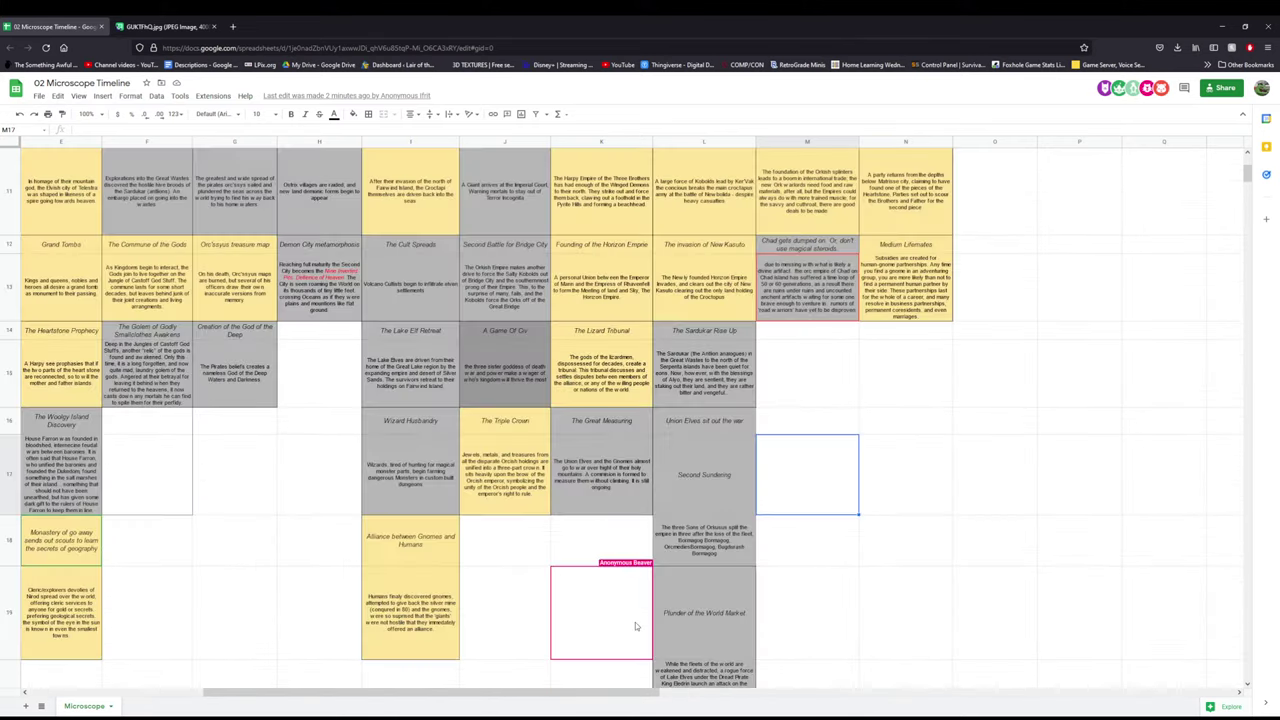
pyautogui.scroll(-2, 600, 610)
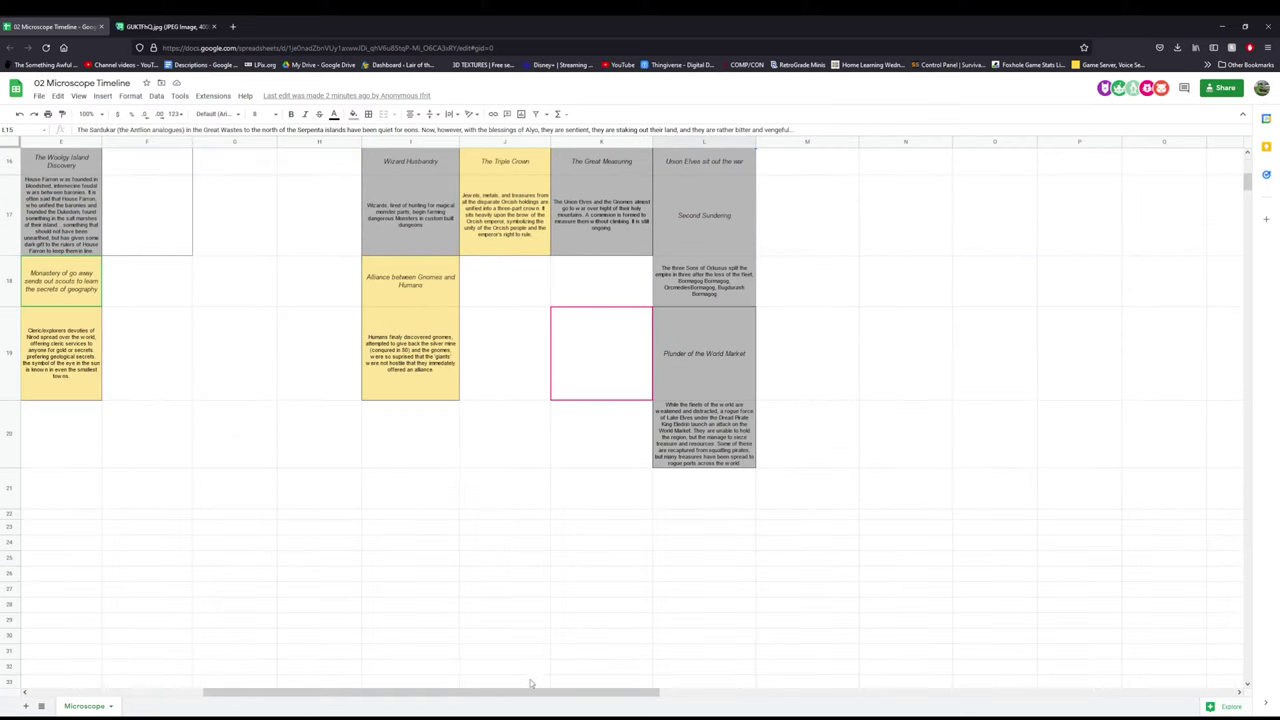
pyautogui.hscroll(-1, 529, 686)
pyautogui.scroll(8, 666, 587)
pyautogui.scroll(3, 890, 630)
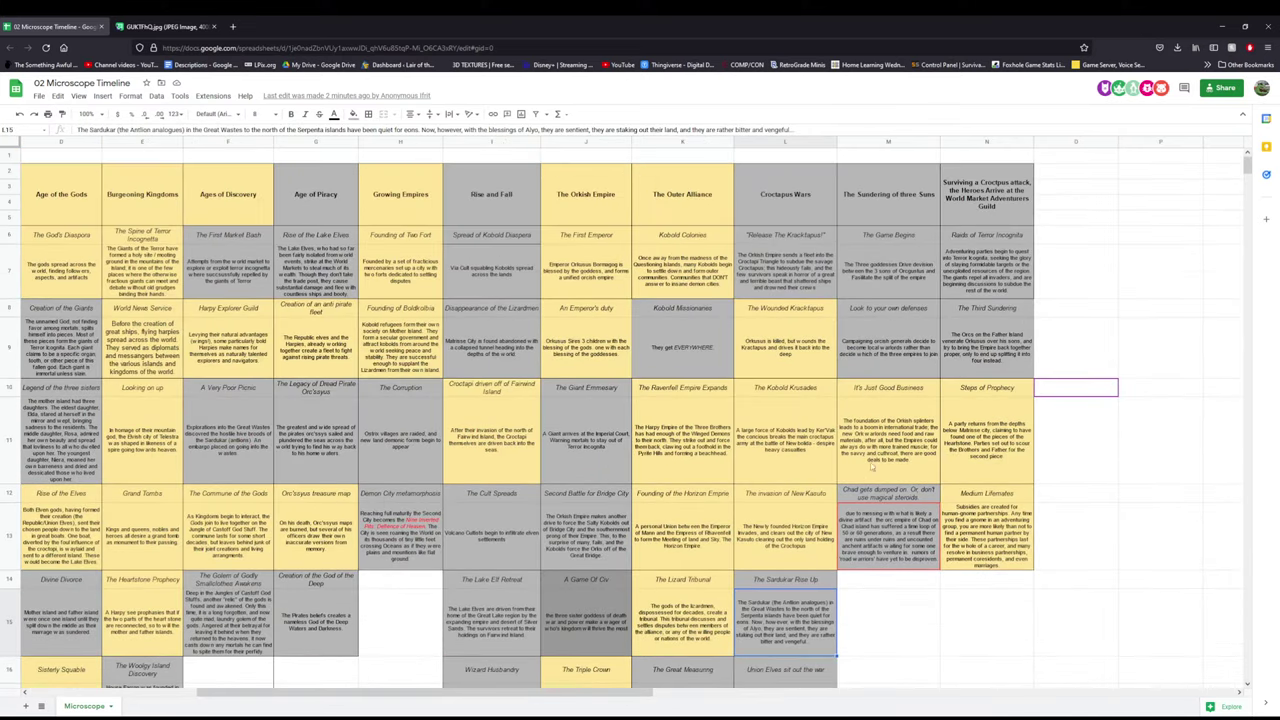
# - Check the empty slot under Chad gets dumped on, and read the It's Just Good Business and The Triple Crown events
pyautogui.click(890, 625)
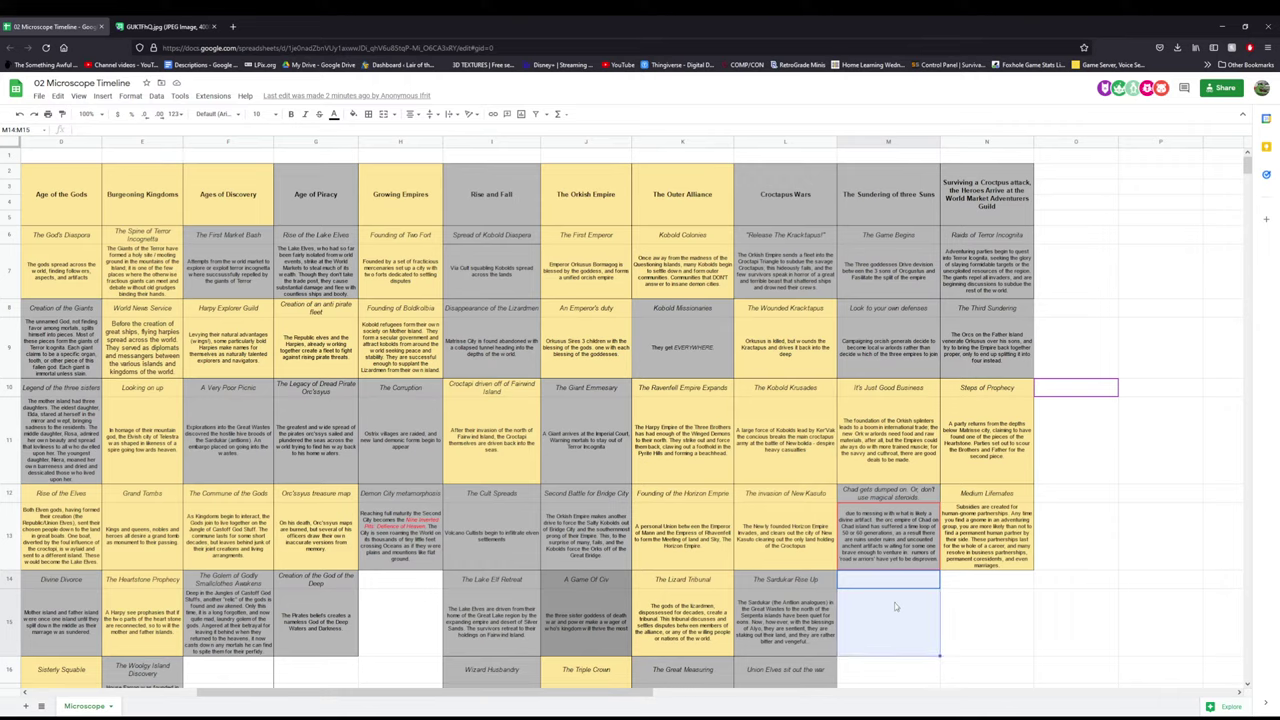
pyautogui.click(862, 600)
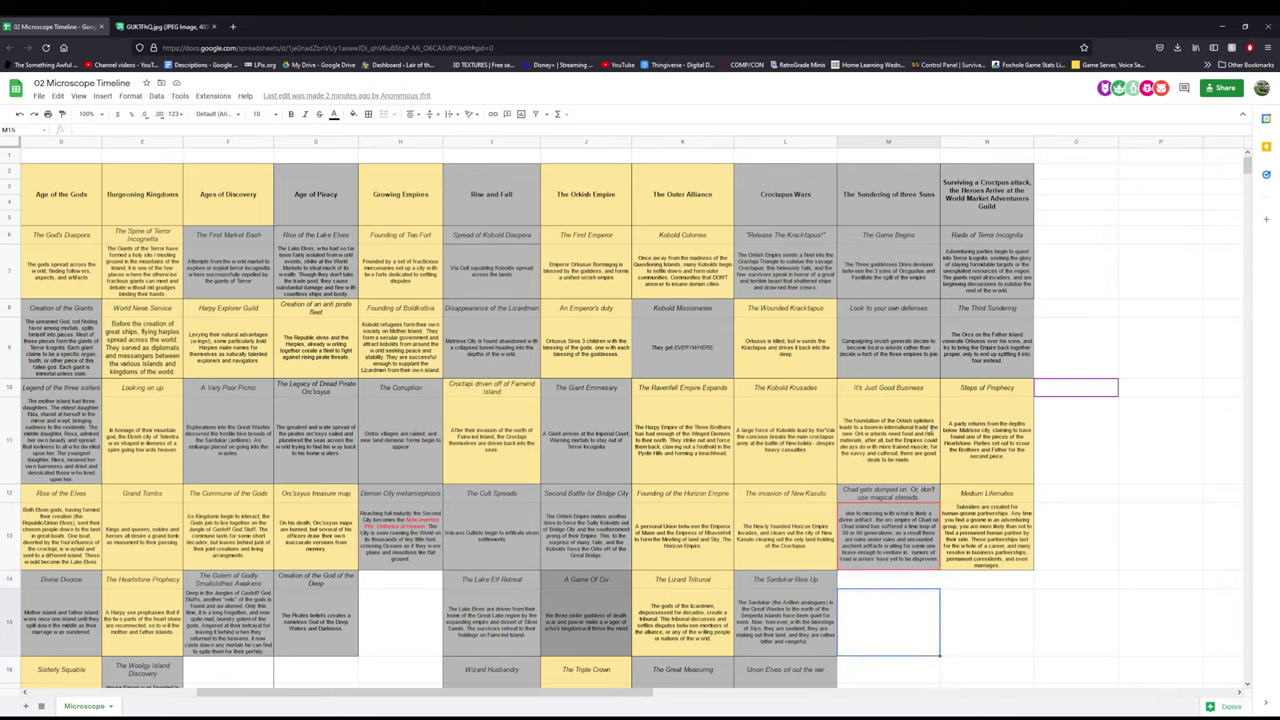
pyautogui.click(908, 578)
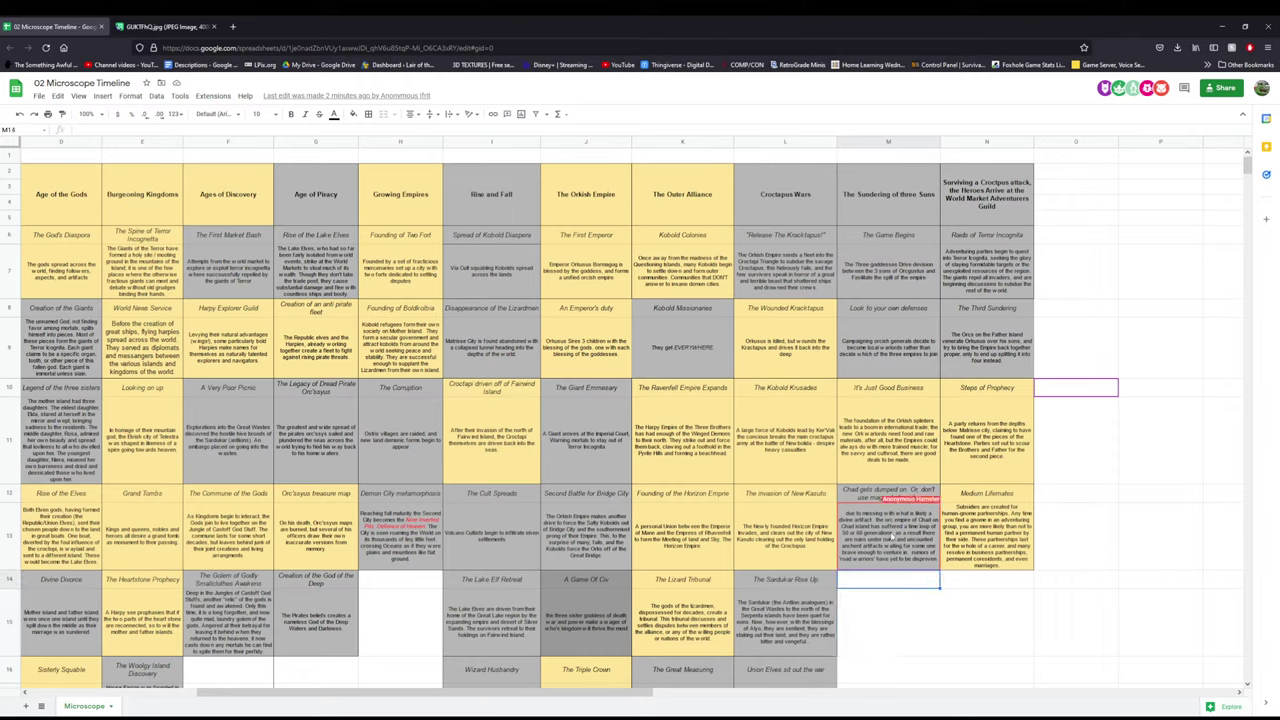
pyautogui.click(903, 404)
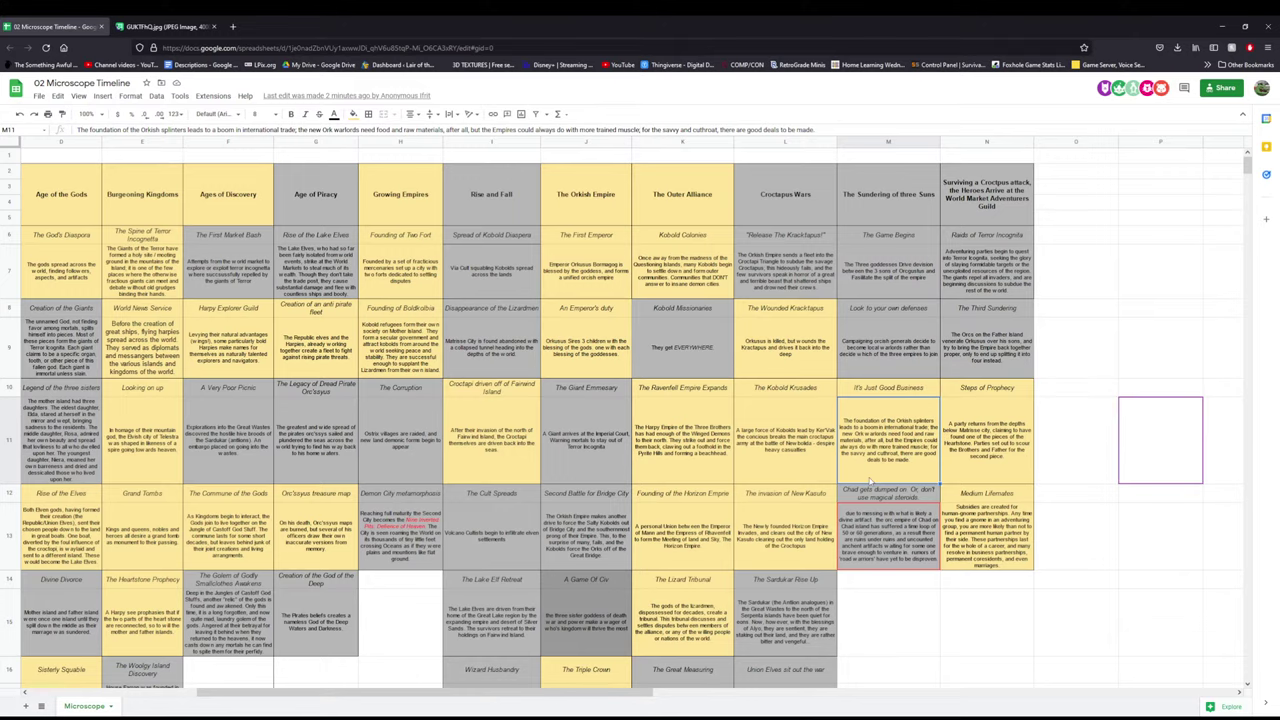
pyautogui.scroll(-3, 407, 614)
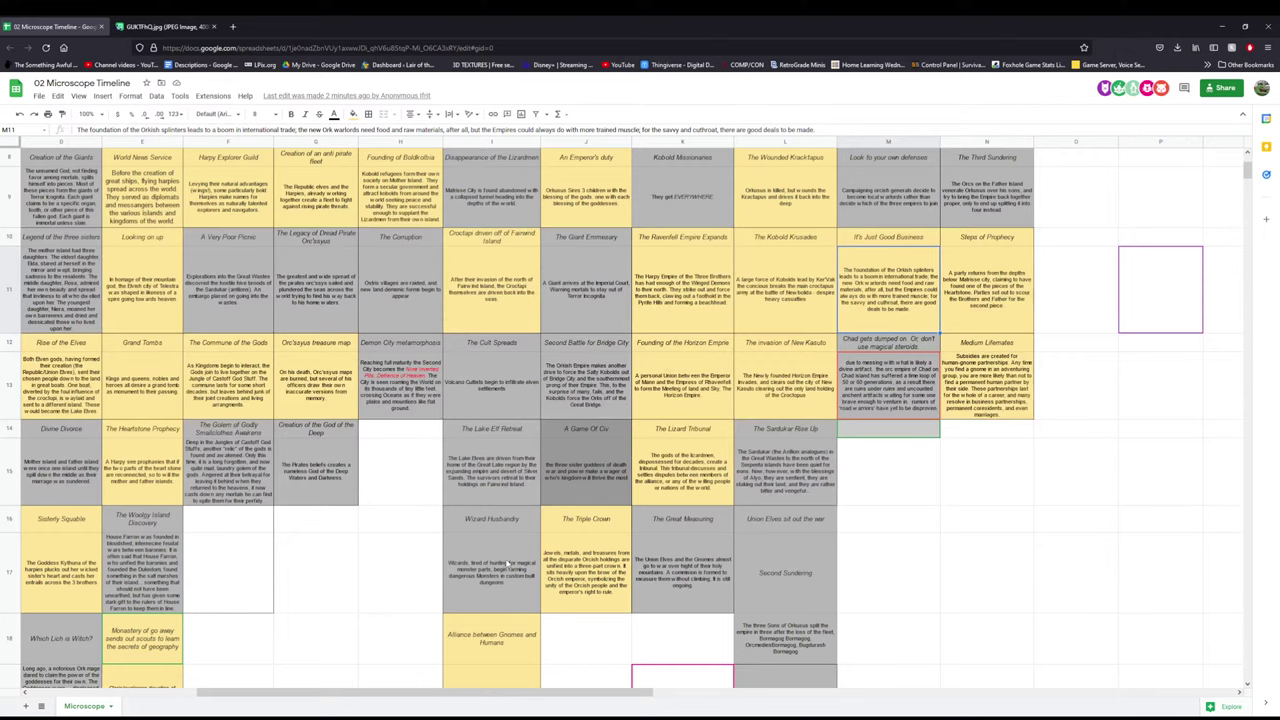
pyautogui.click(576, 589)
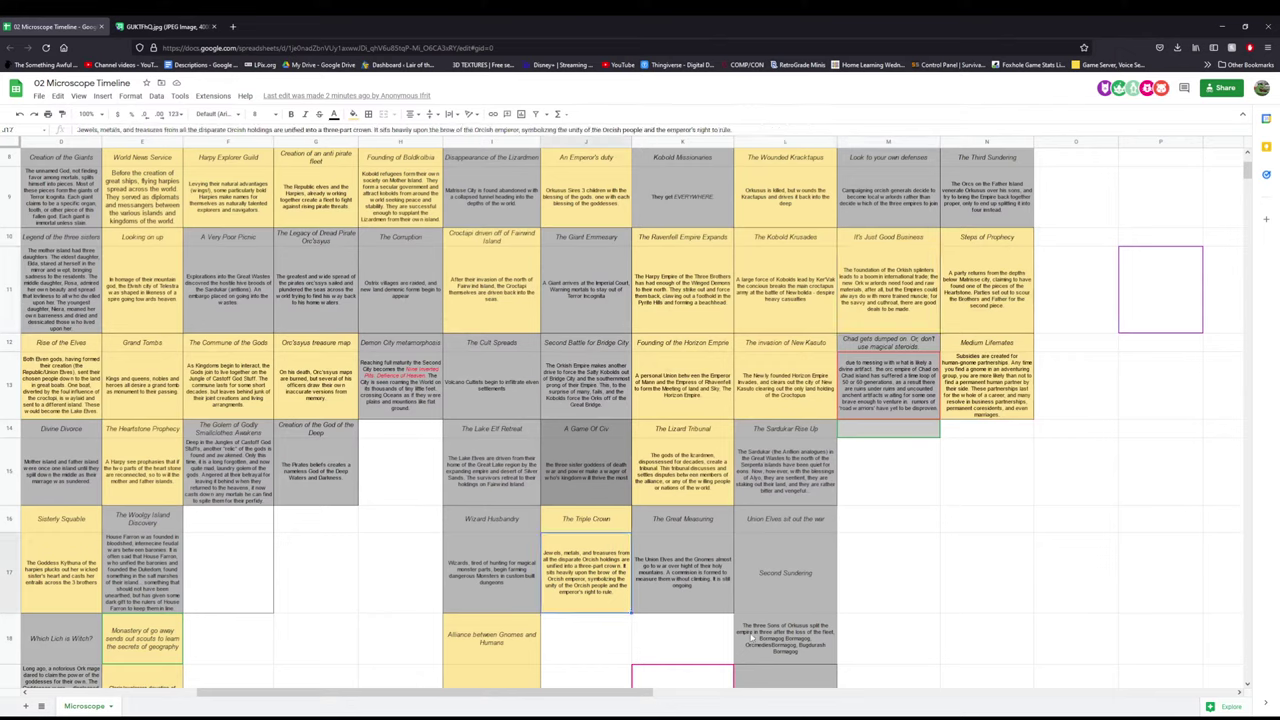
pyautogui.click(1008, 487)
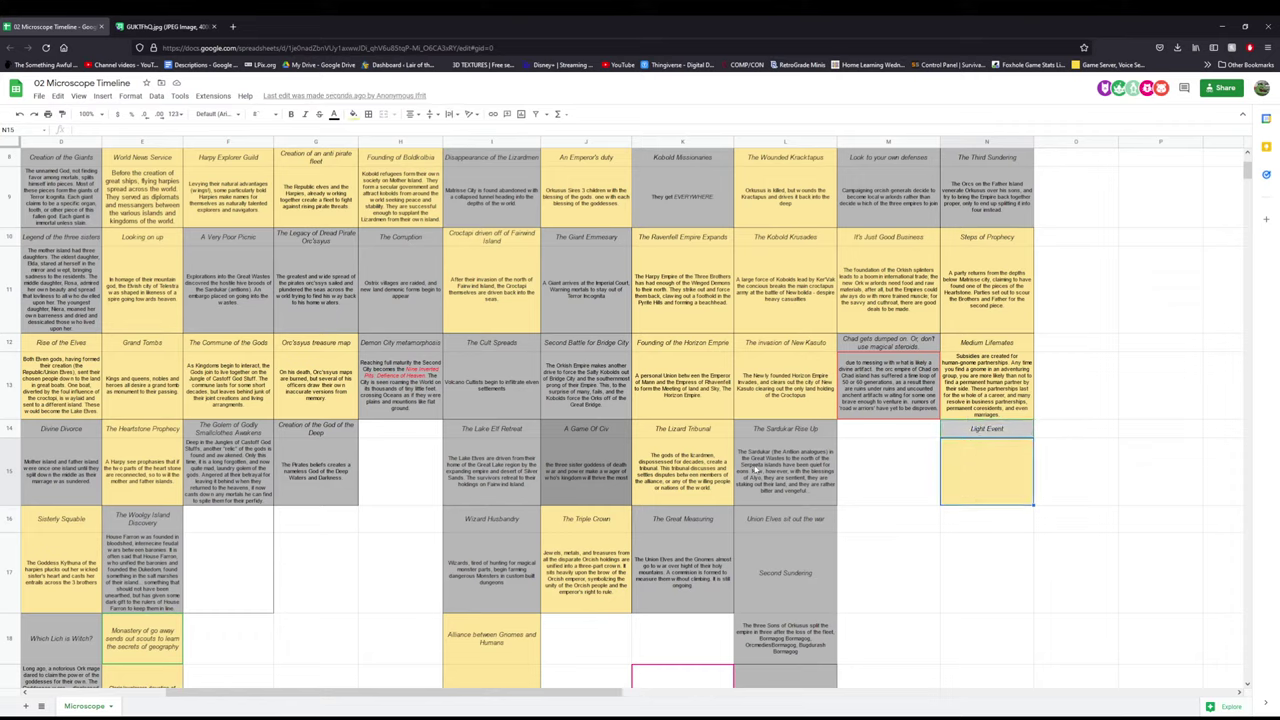
# - Copy the formatting of the Second Battle for Bridge City event onto the A Game Of Civ event
pyautogui.click(557, 366)
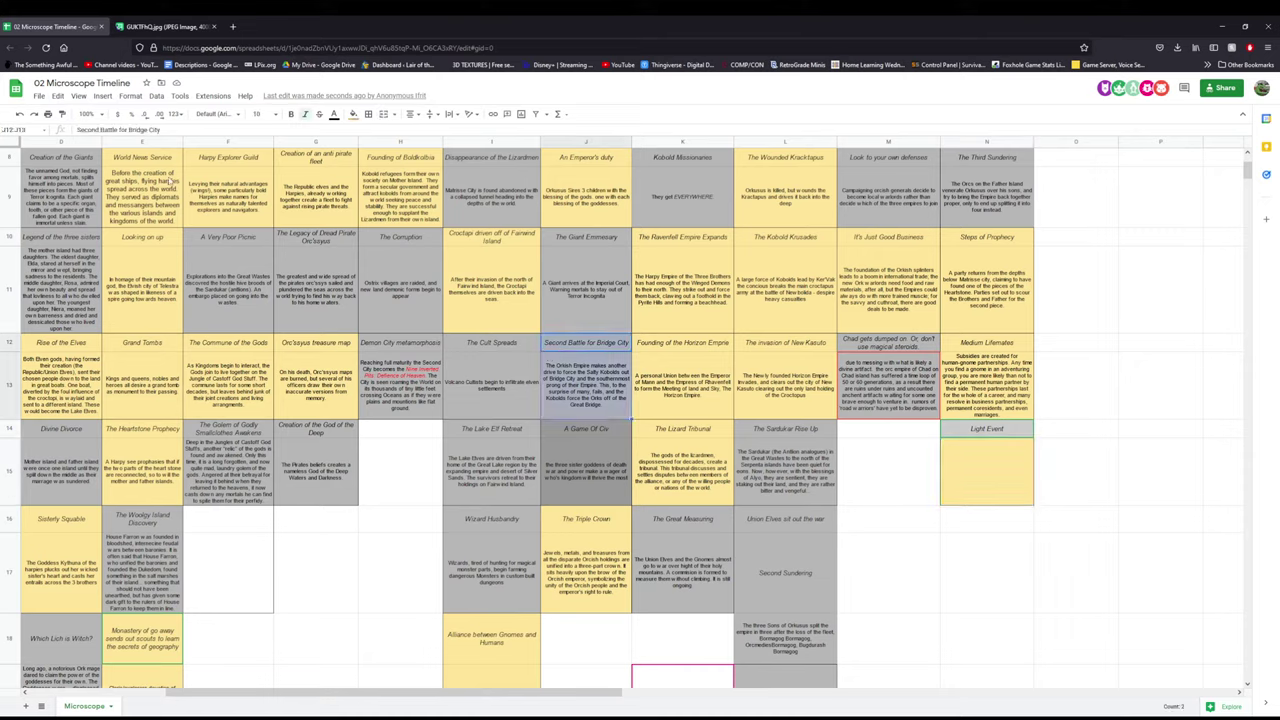
pyautogui.click(62, 115)
pyautogui.click(1115, 556)
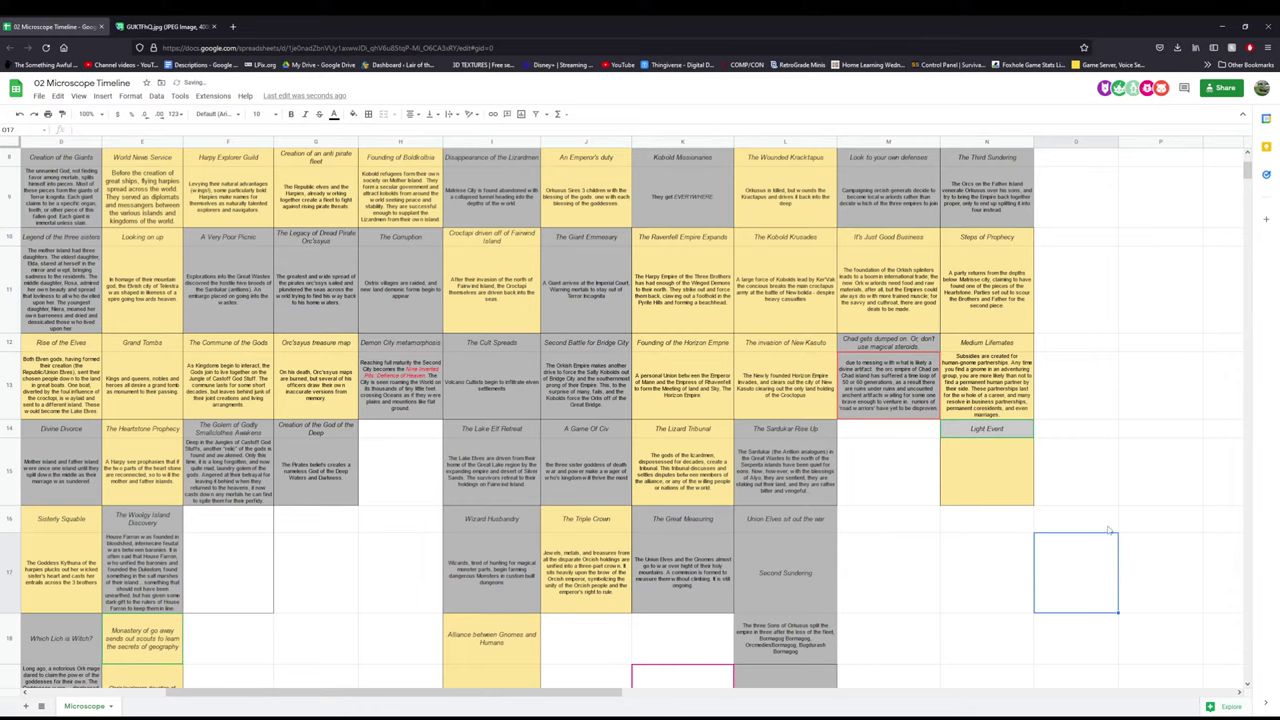
# - Follow the new events being added in row 14 under the last two periods
pyautogui.scroll(-4, 1017, 489)
pyautogui.scroll(3, 1018, 490)
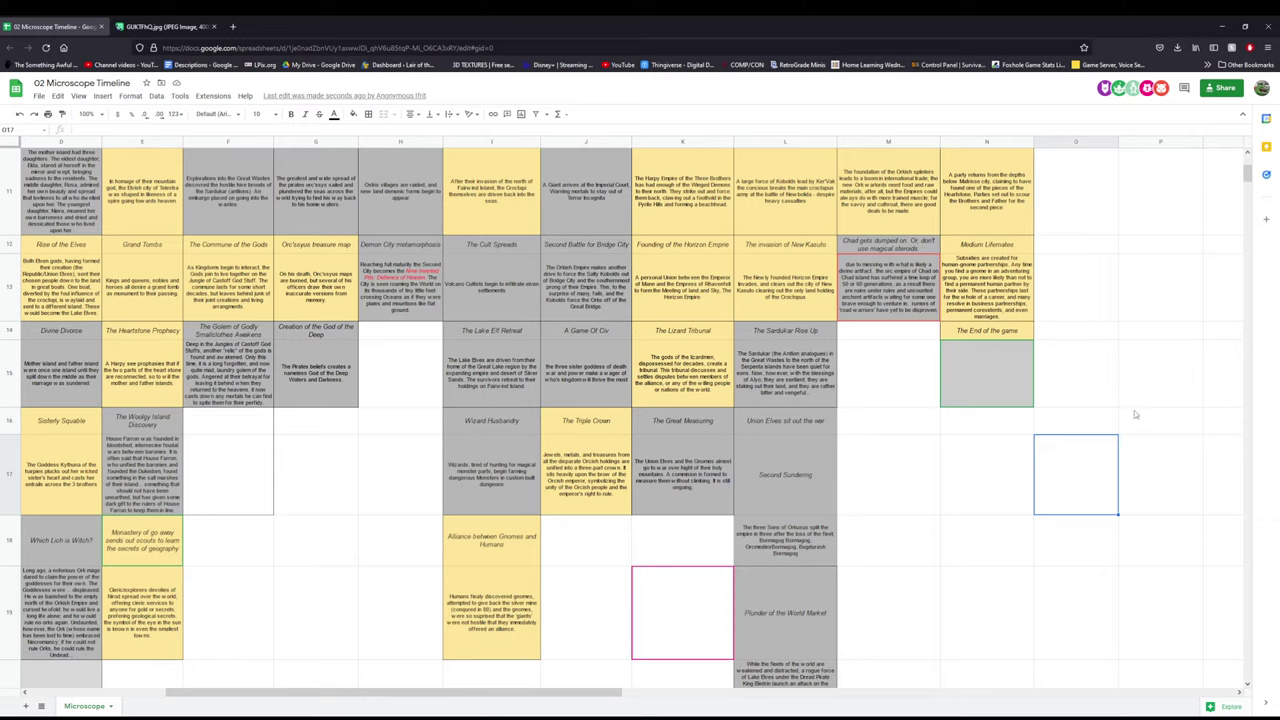
pyautogui.click(1104, 400)
pyautogui.press('Right')
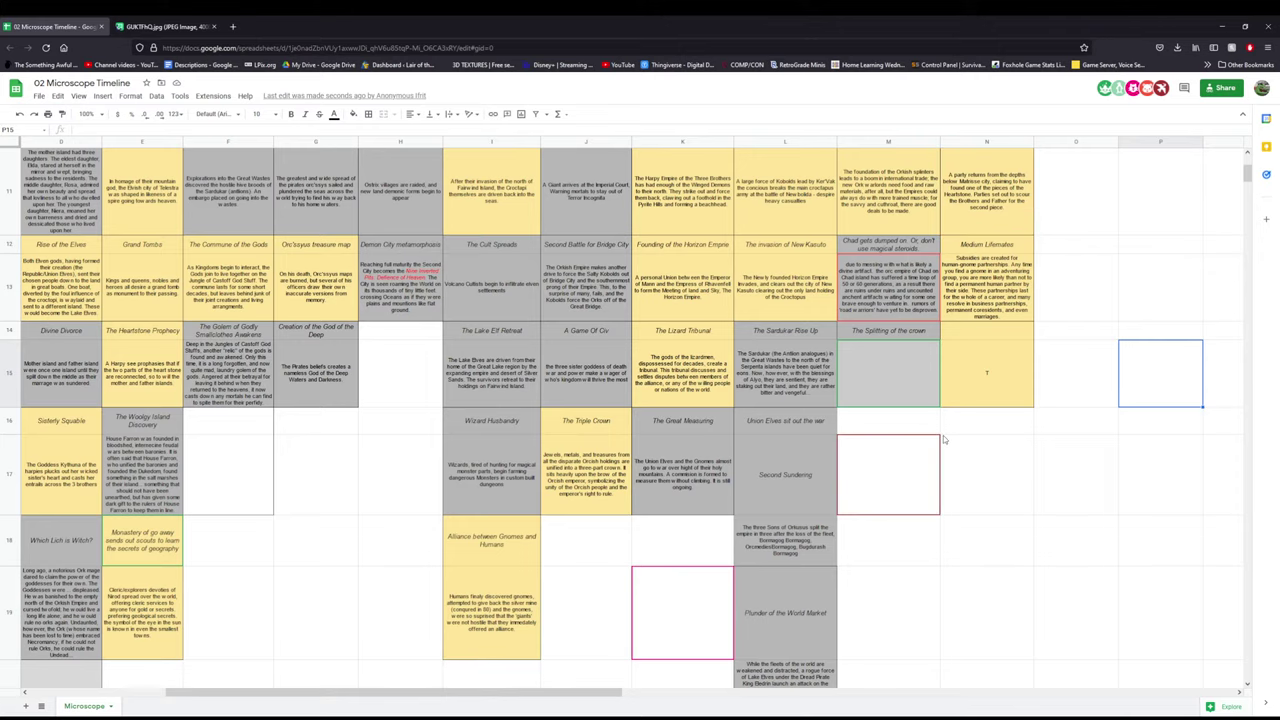
# - Clear the text and yellow fill of the placeholder event below Medium Lifemates
pyautogui.scroll(5, 943, 435)
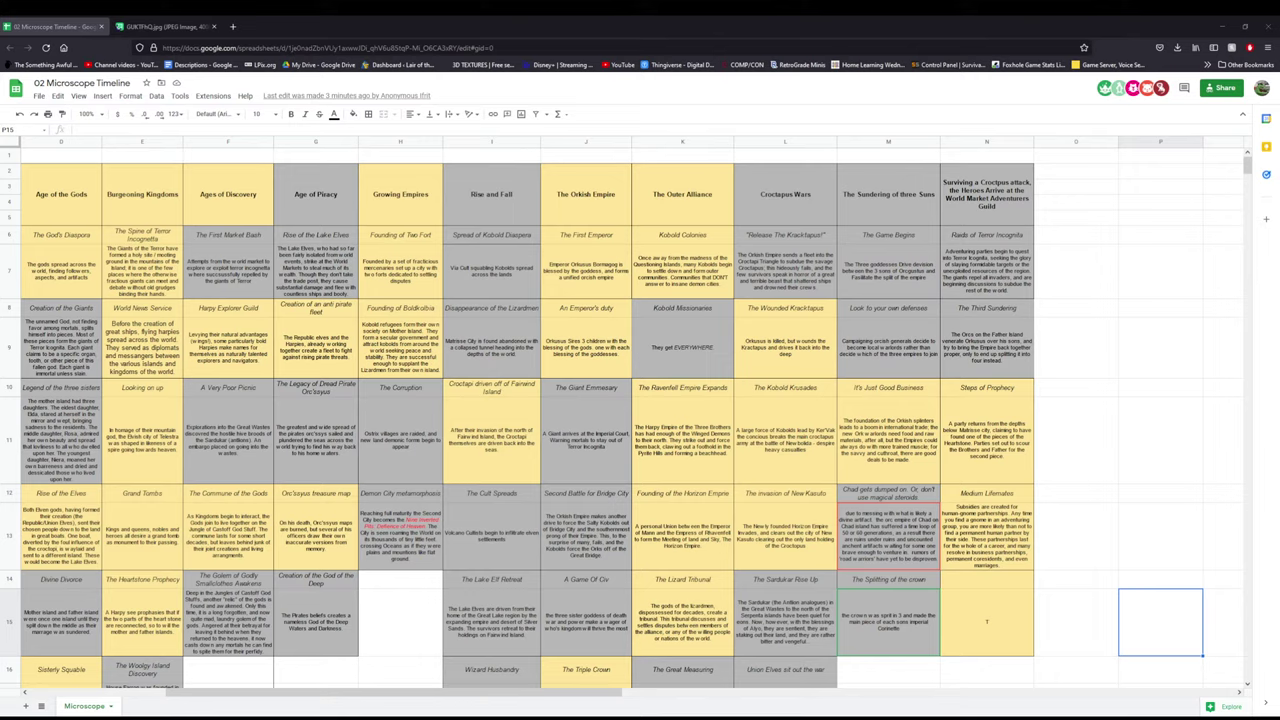
pyautogui.click(887, 652)
pyautogui.keyDown('shift'); pyautogui.click(958, 627); pyautogui.keyUp('shift')
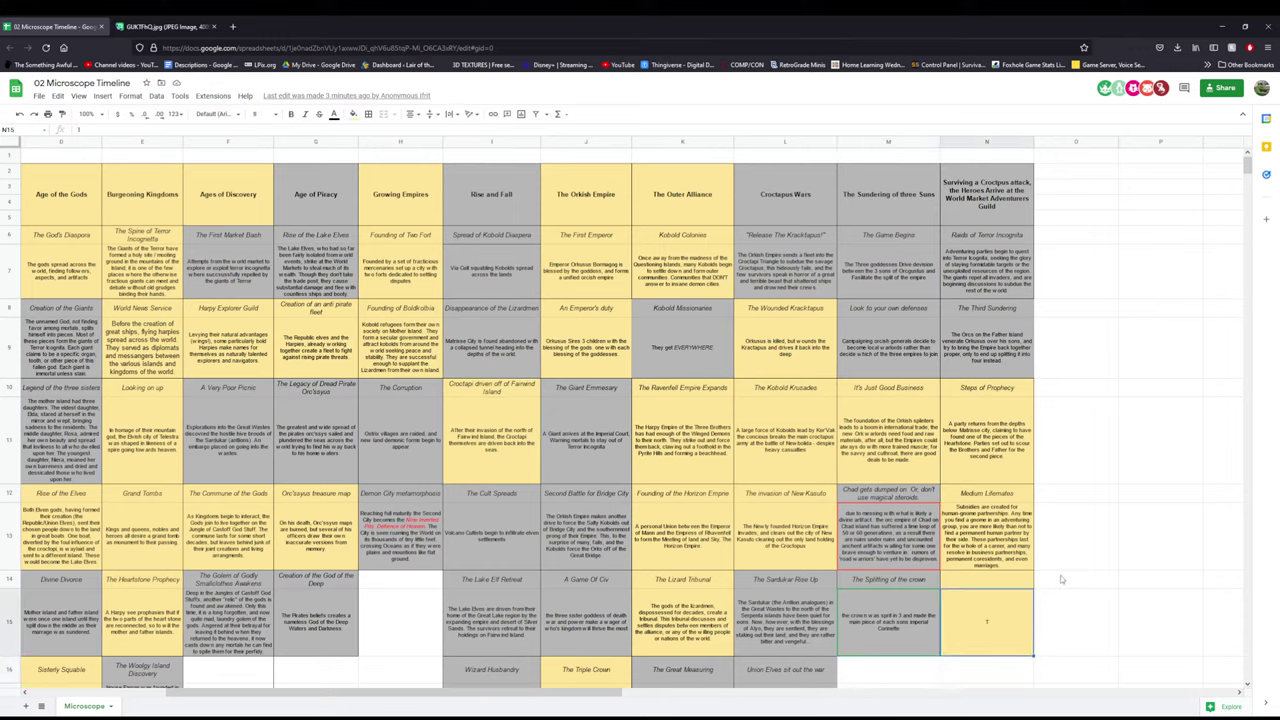
pyautogui.moveTo(1060, 578); pyautogui.dragTo(986, 628)
pyautogui.click(1065, 592)
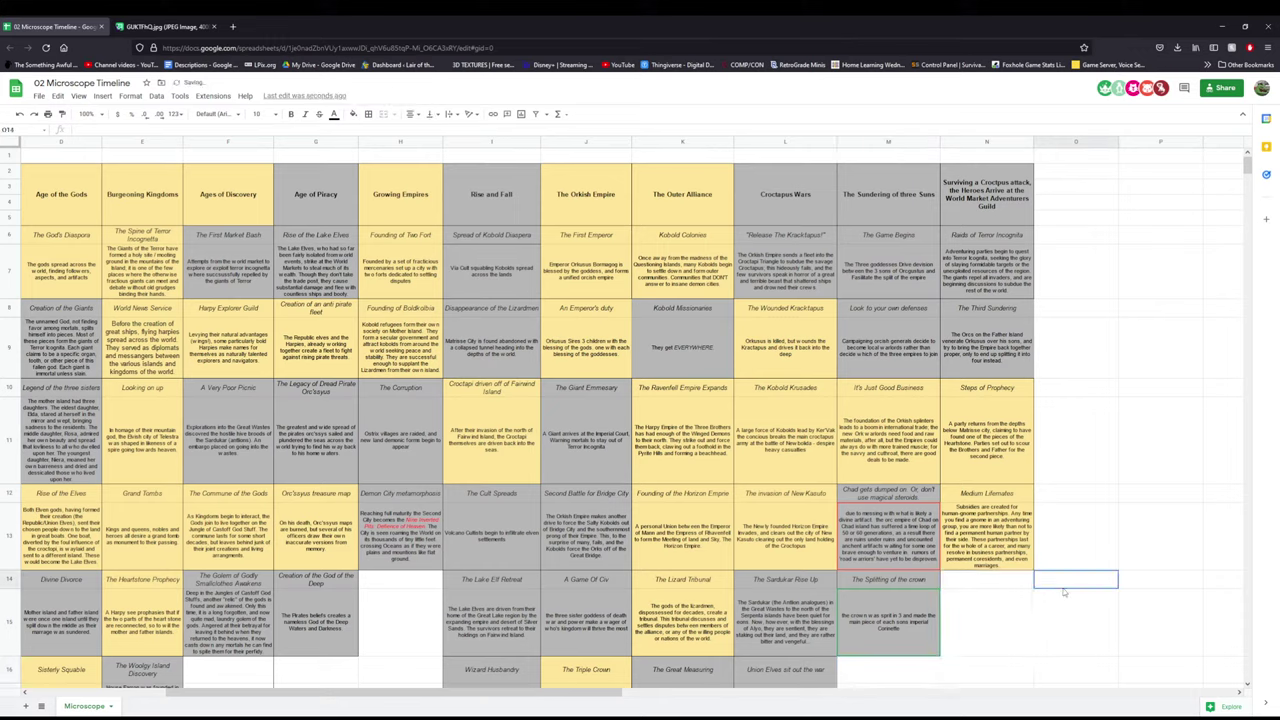
# - Check the current player and the focuses in the turn order list below the timeline
pyautogui.scroll(-3, 975, 589)
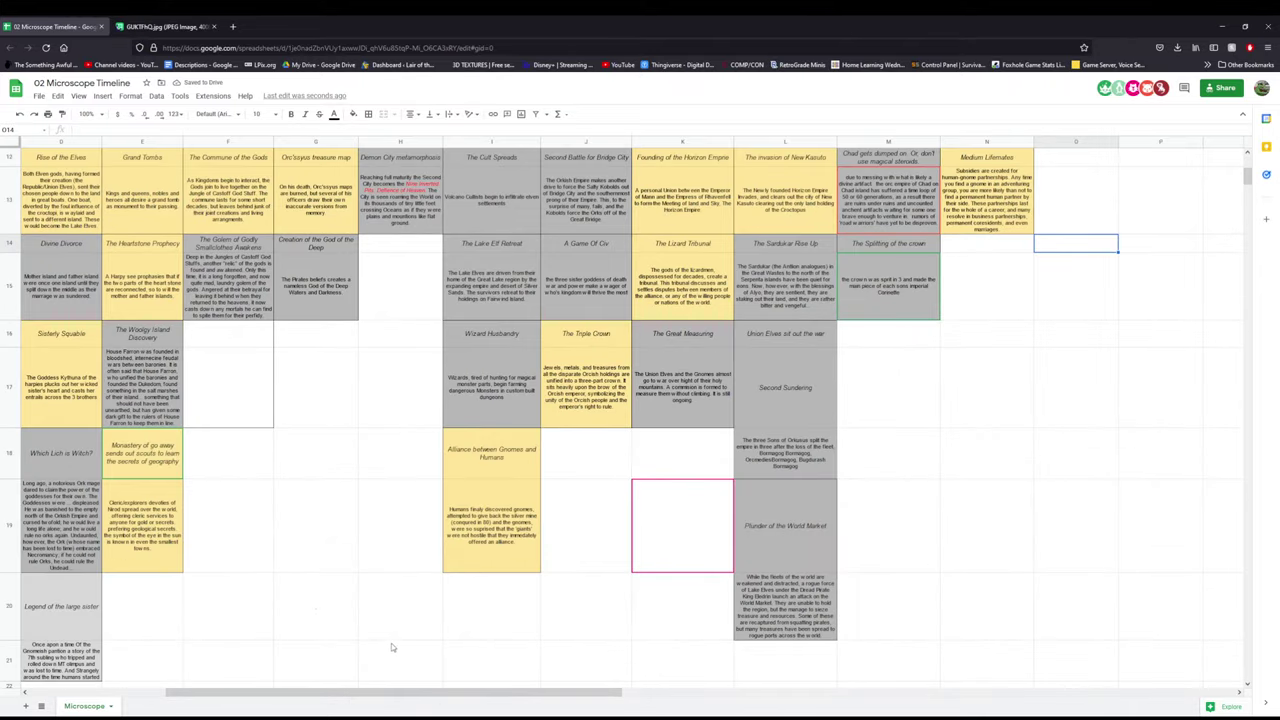
pyautogui.click(1006, 514)
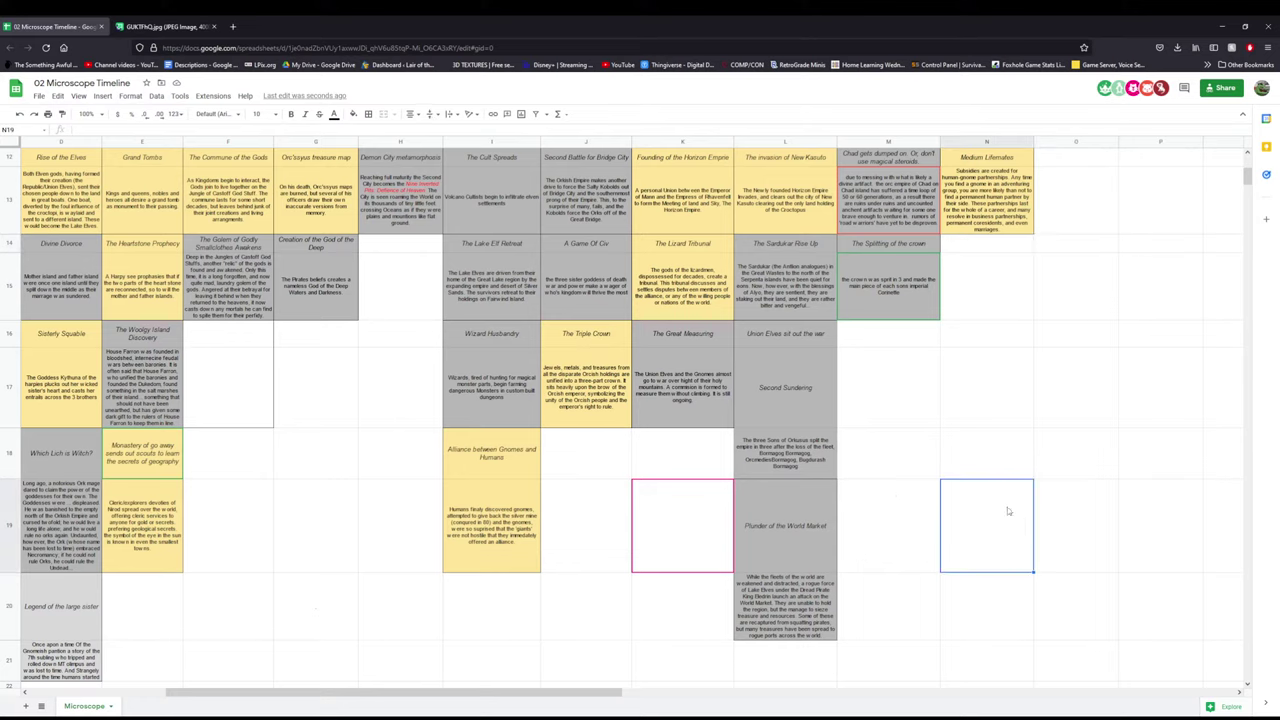
pyautogui.scroll(5, 891, 494)
pyautogui.scroll(-10, 578, 633)
pyautogui.moveTo(454, 694); pyautogui.dragTo(212, 688)
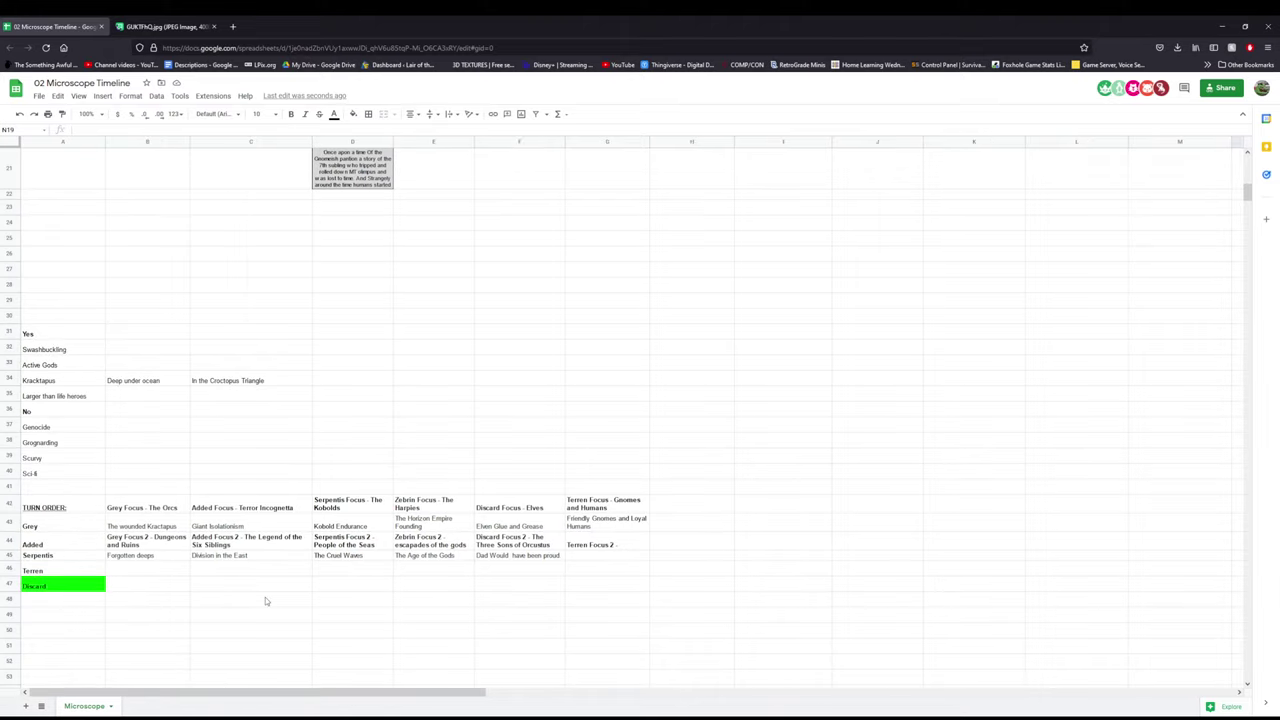
pyautogui.click(265, 597)
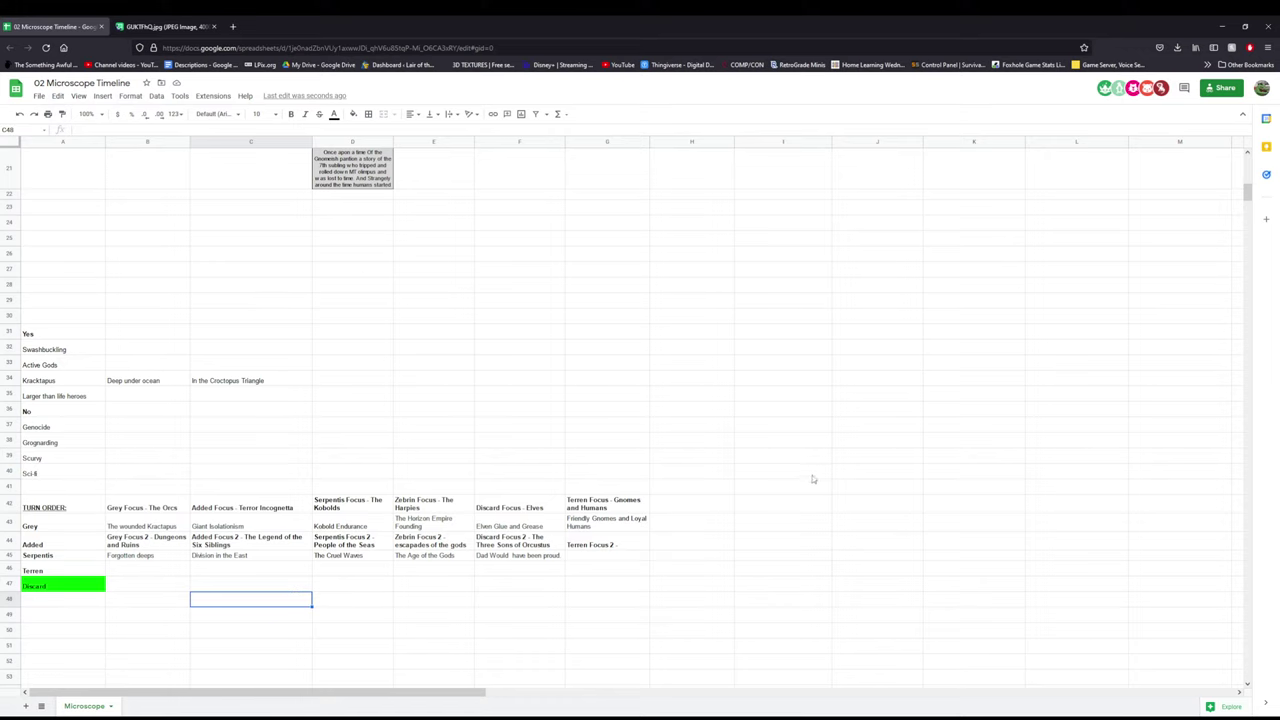
# - Return to the timeline and follow the new event being added under Ages of Discovery
pyautogui.scroll(15, 814, 480)
pyautogui.scroll(2, 828, 505)
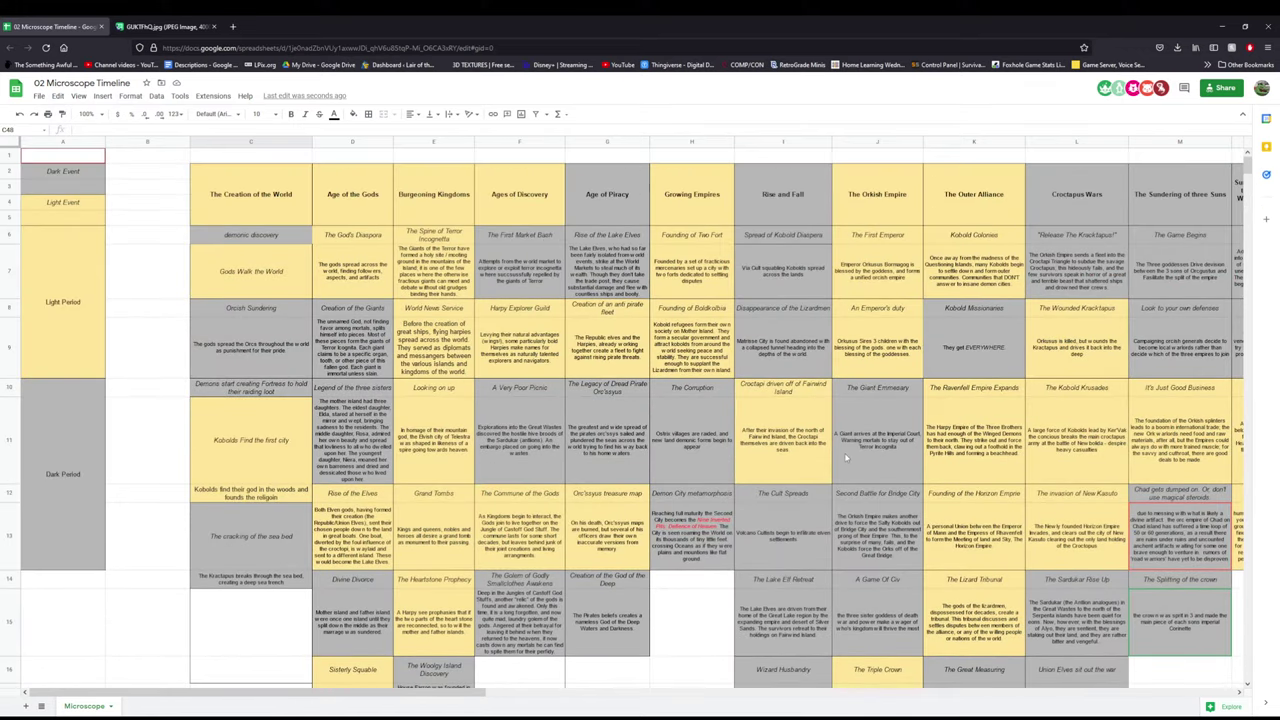
pyautogui.scroll(-2, 846, 458)
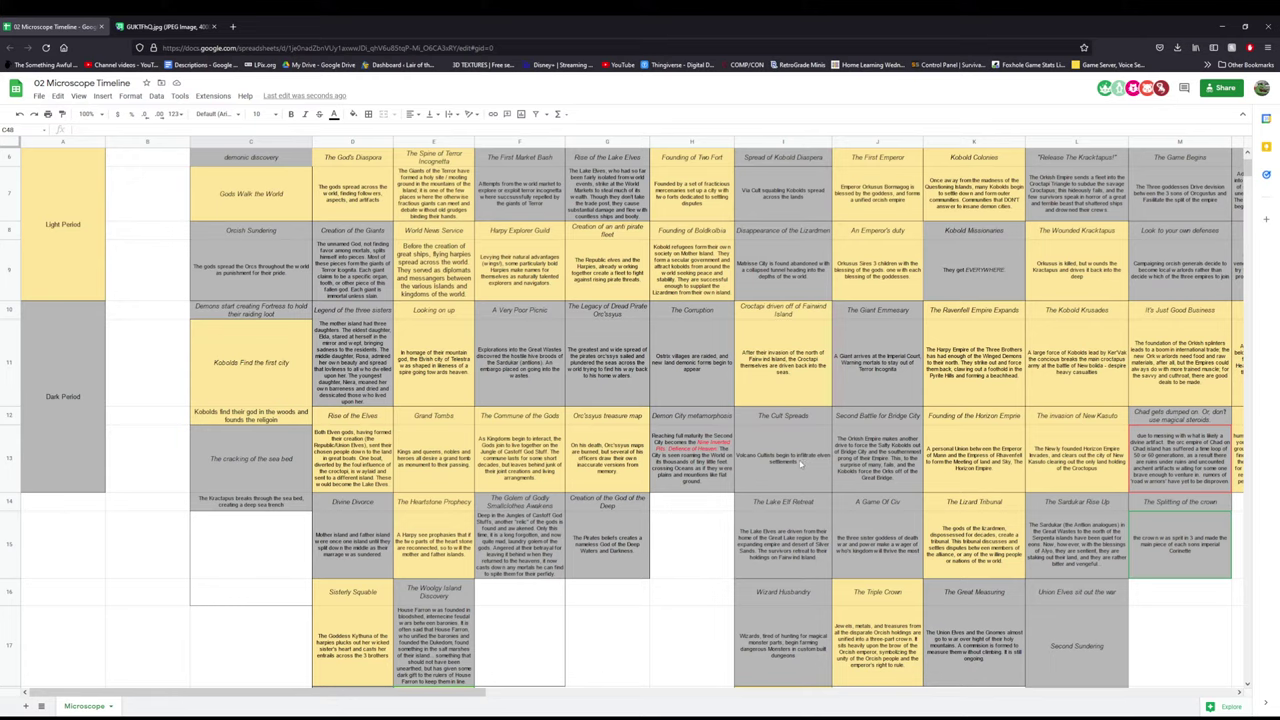
pyautogui.scroll(2, 797, 461)
pyautogui.scroll(-2, 790, 463)
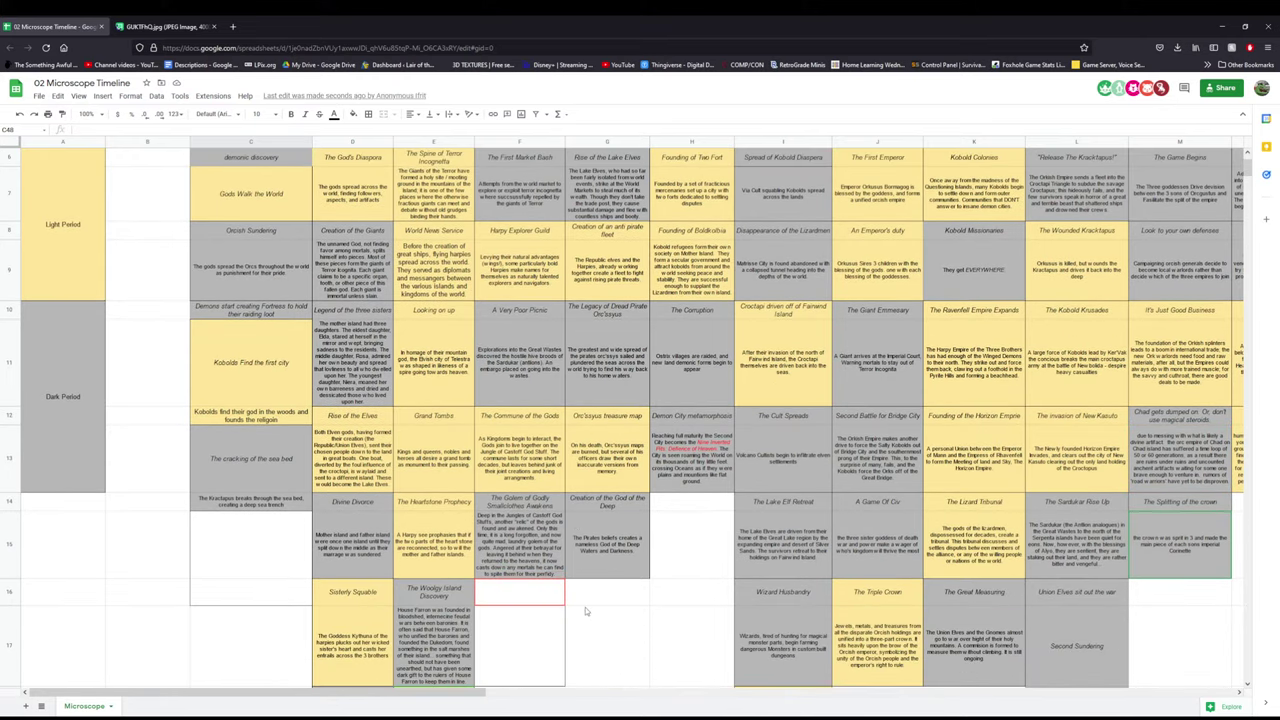
pyautogui.scroll(-4, 585, 607)
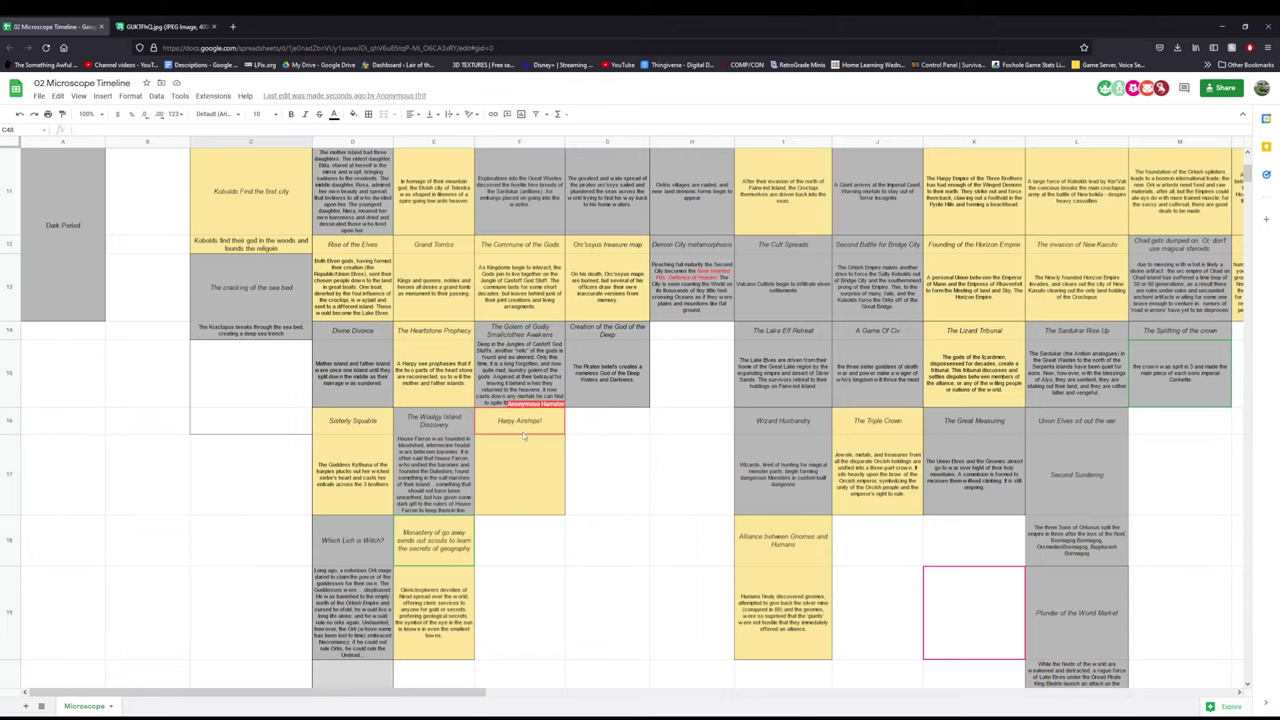
# - Read the Harpy Airships! event and compare it with the events in the surrounding periods
pyautogui.click(596, 484)
pyautogui.scroll(1, 599, 485)
pyautogui.scroll(1, 599, 485)
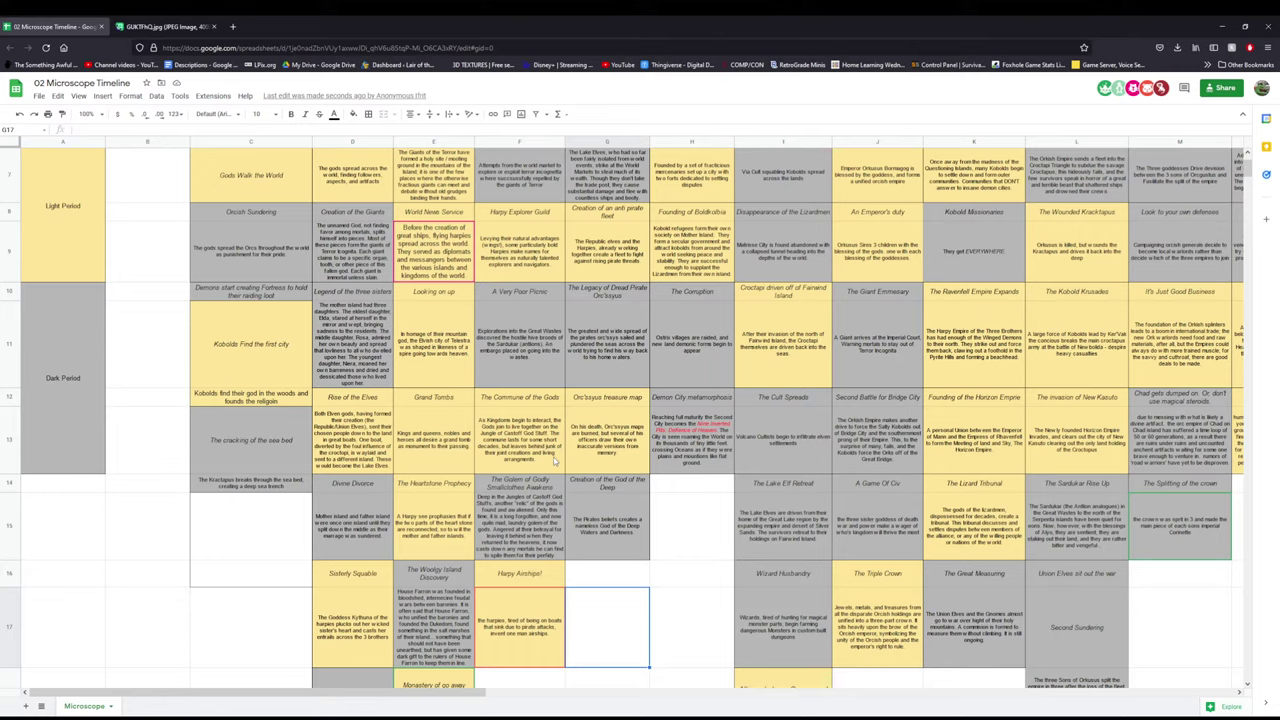
pyautogui.scroll(-3, 615, 555)
pyautogui.click(589, 514)
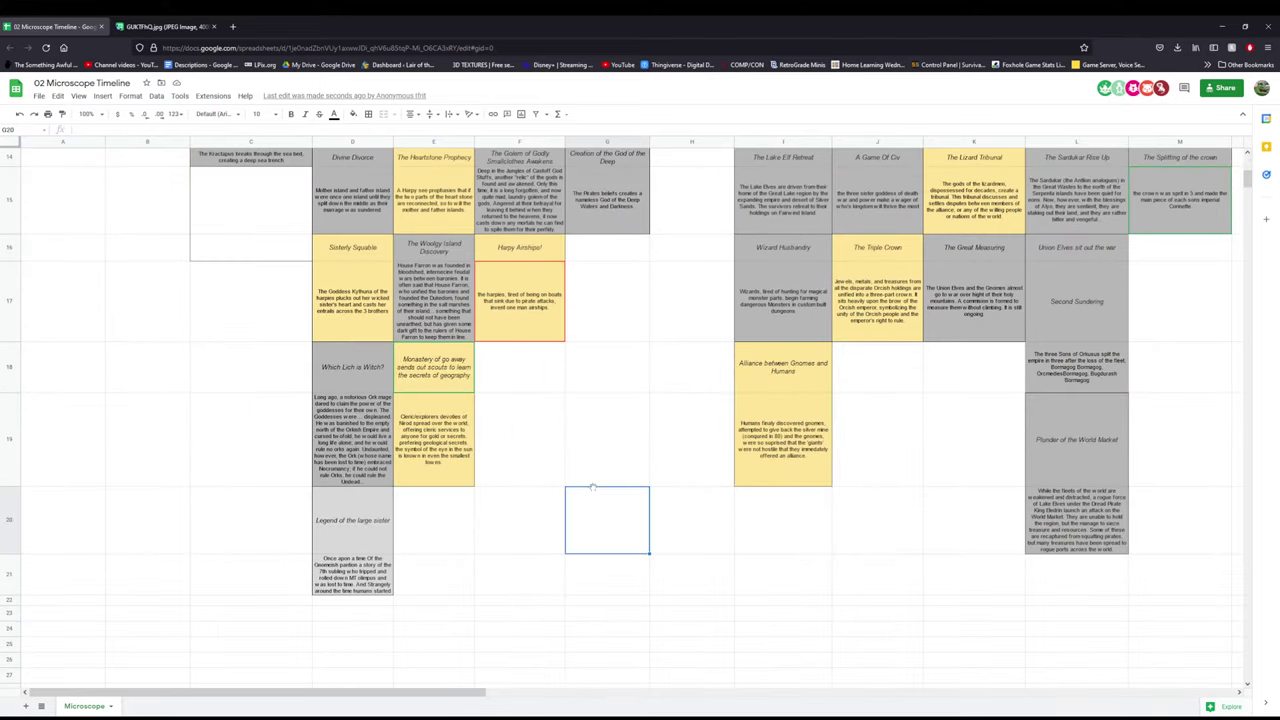
pyautogui.click(551, 433)
pyautogui.scroll(5, 593, 440)
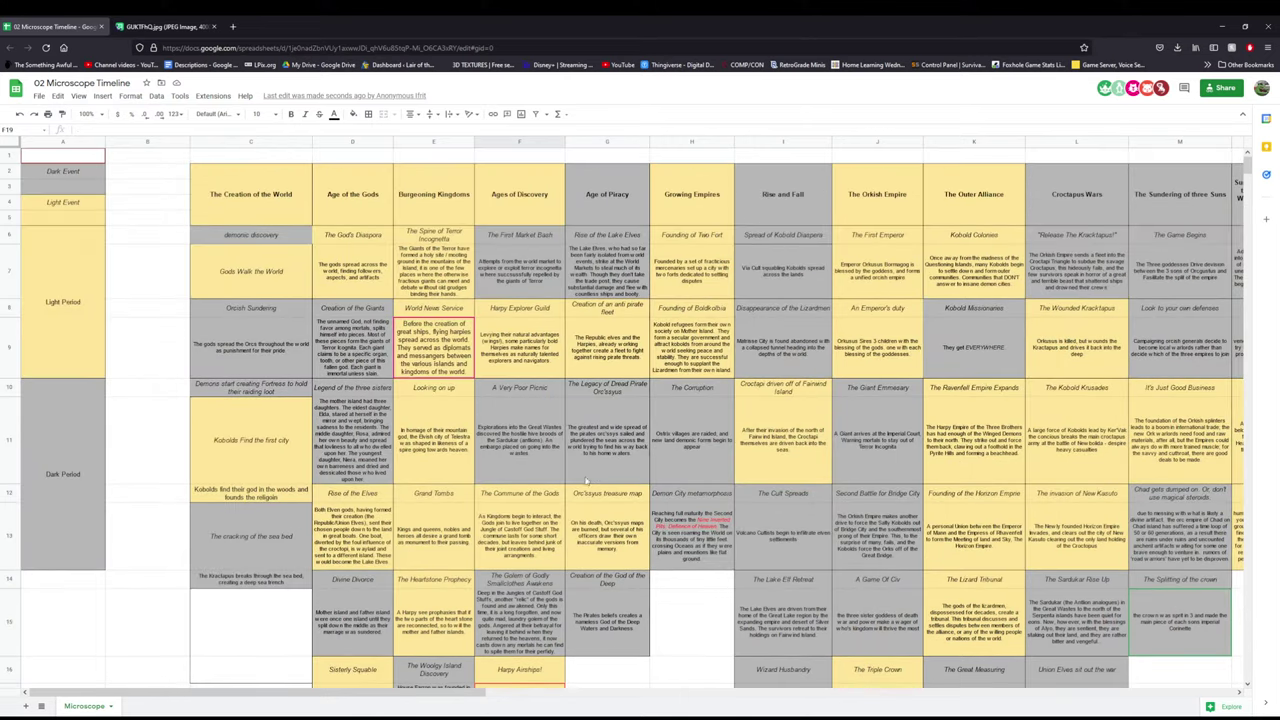
pyautogui.scroll(-3, 586, 481)
pyautogui.moveTo(382, 690); pyautogui.dragTo(460, 684)
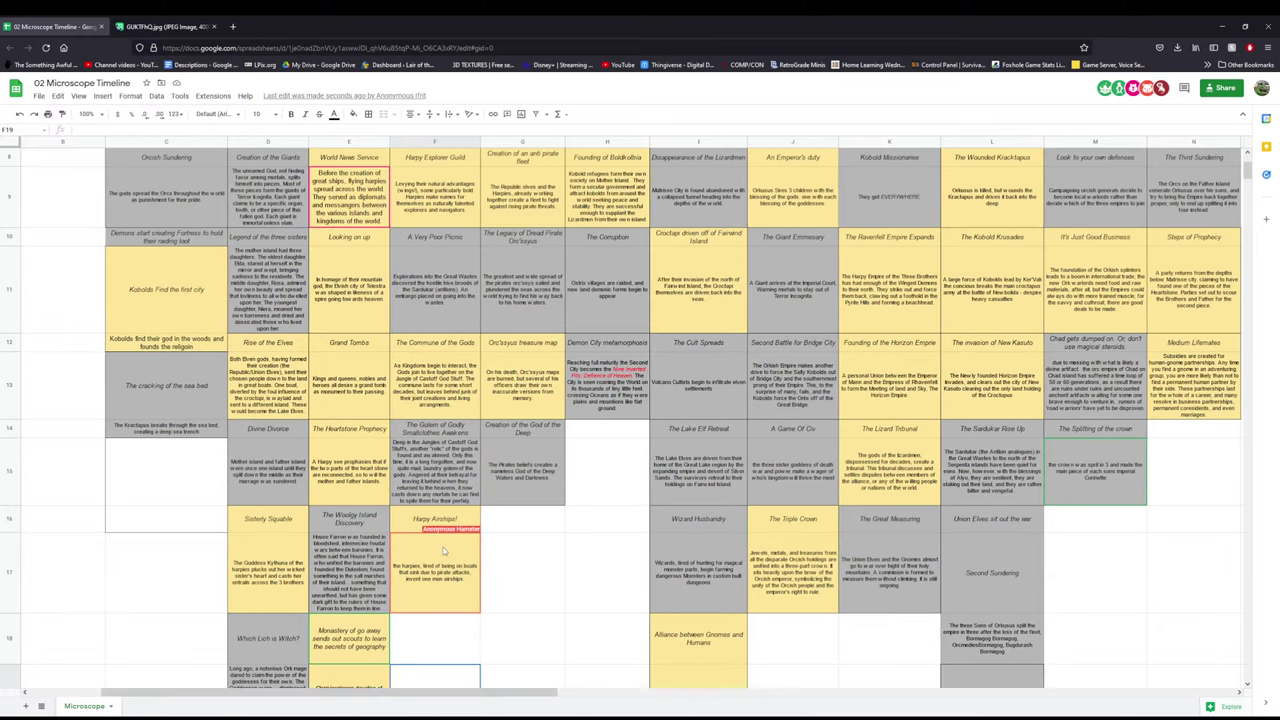
# - Examine the timeline's eras and event cells, and switch to the map image to look over the islands around Gods Laughter
pyautogui.scroll(5, 444, 549)
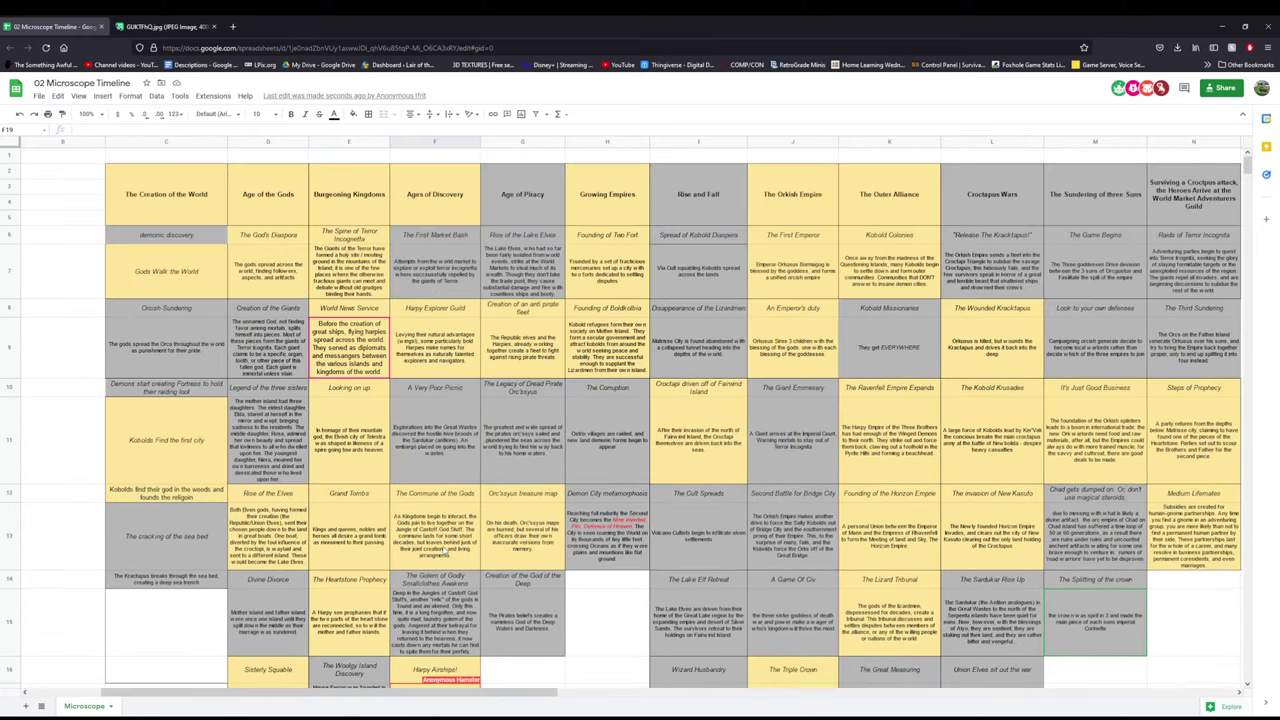
pyautogui.scroll(-5, 444, 549)
pyautogui.scroll(-1, 444, 549)
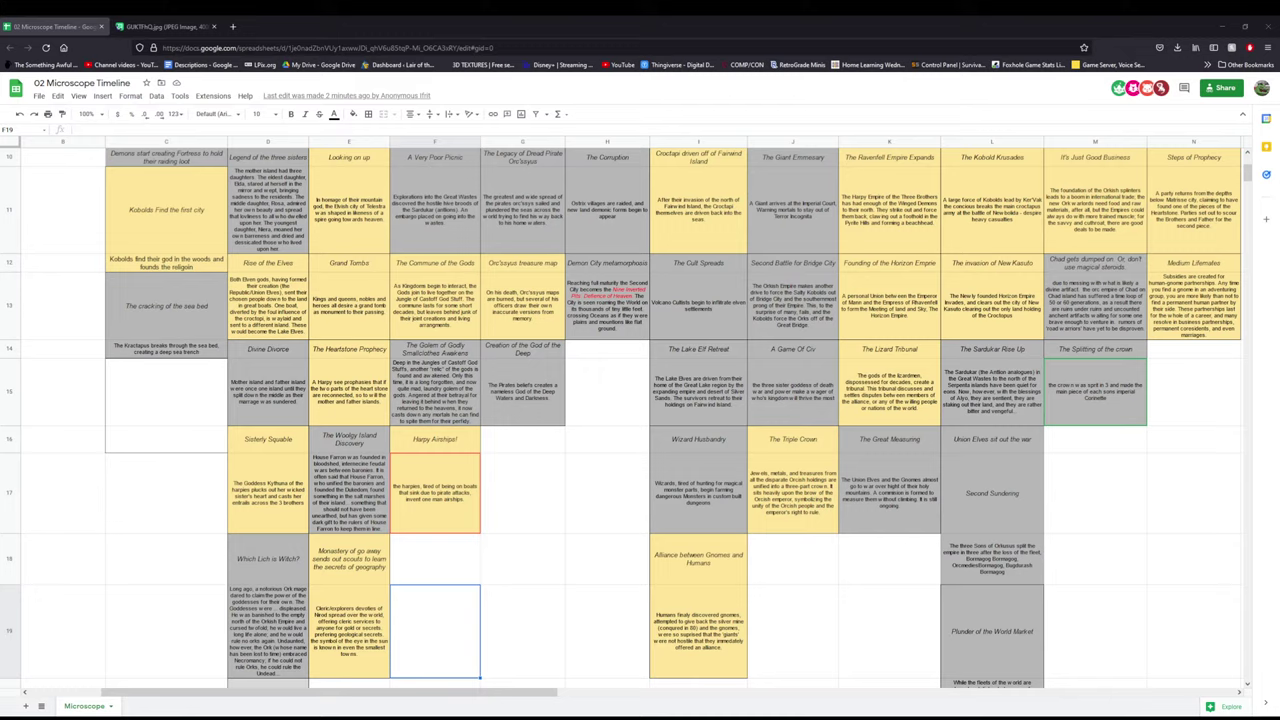
pyautogui.scroll(-3, 640, 420)
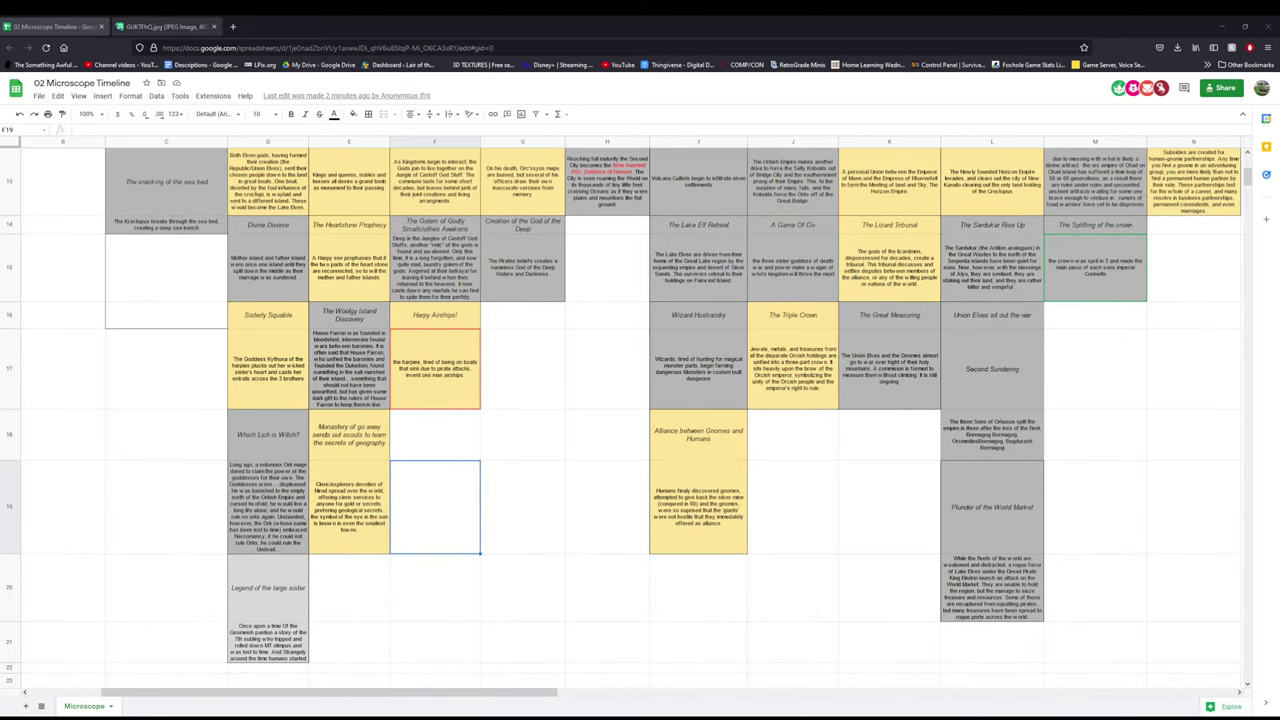
pyautogui.click(165, 26)
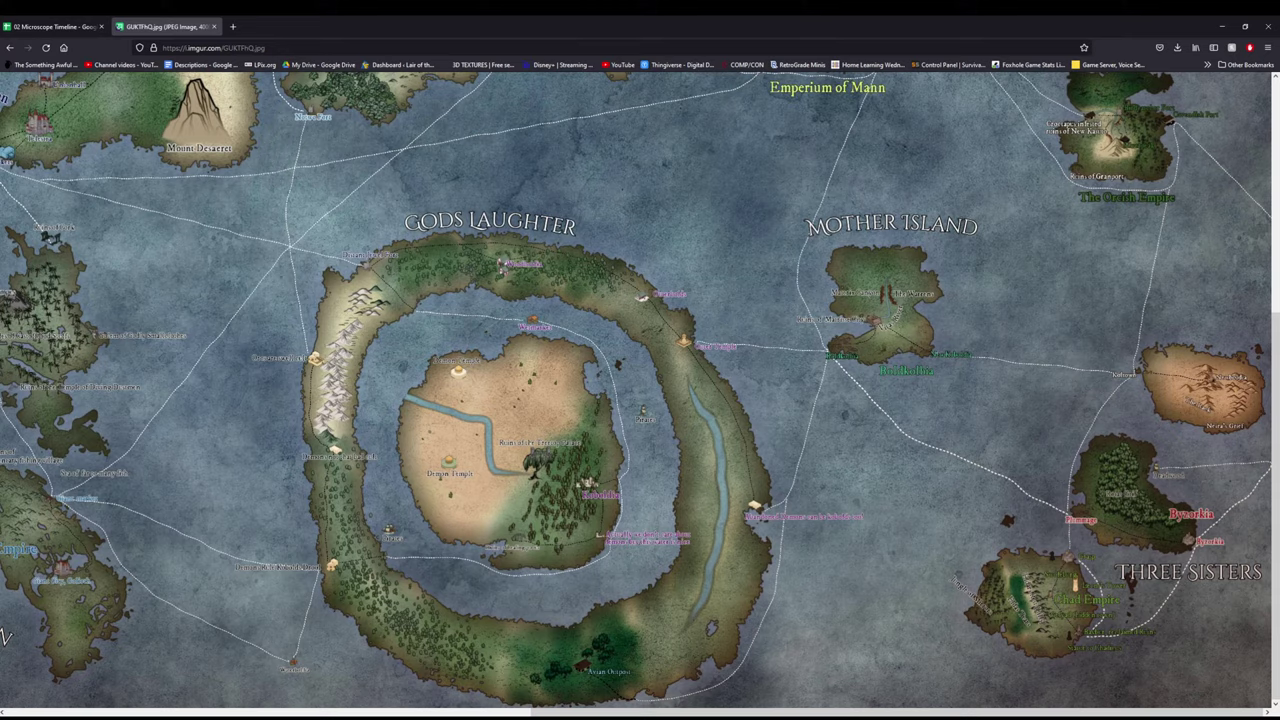
pyautogui.scroll(3, 640, 389)
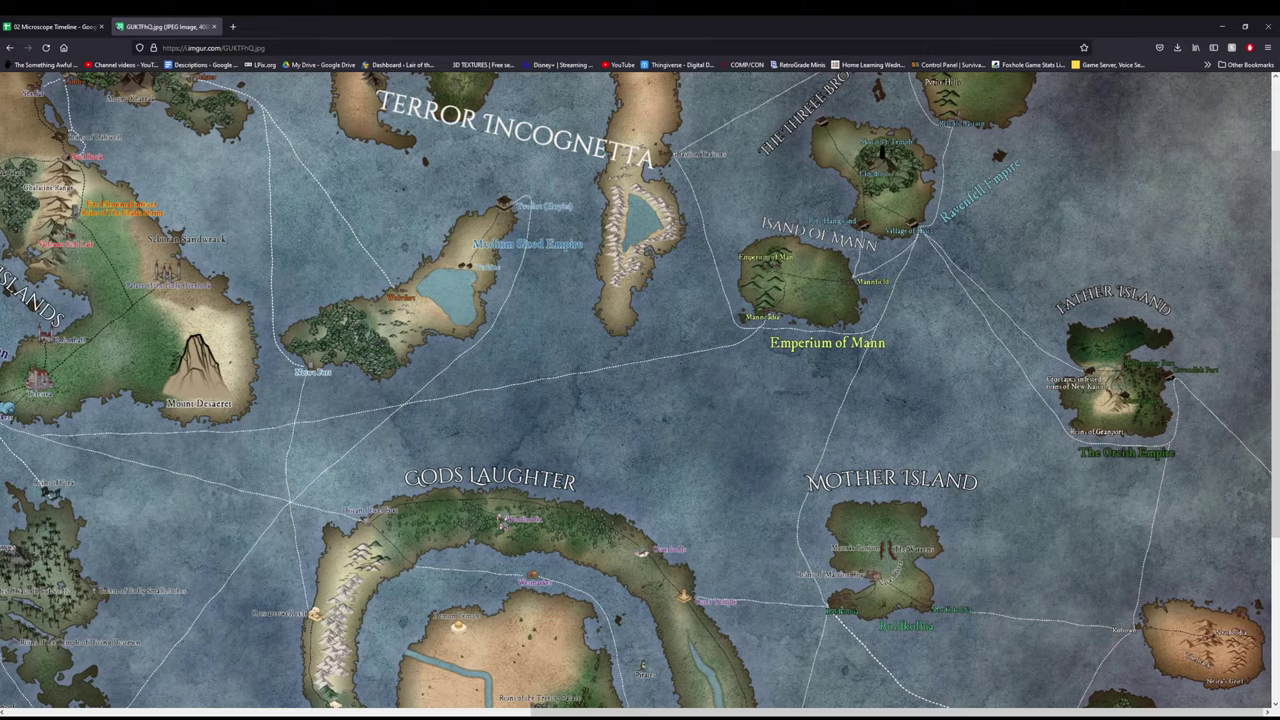
pyautogui.scroll(-1, 680, 521)
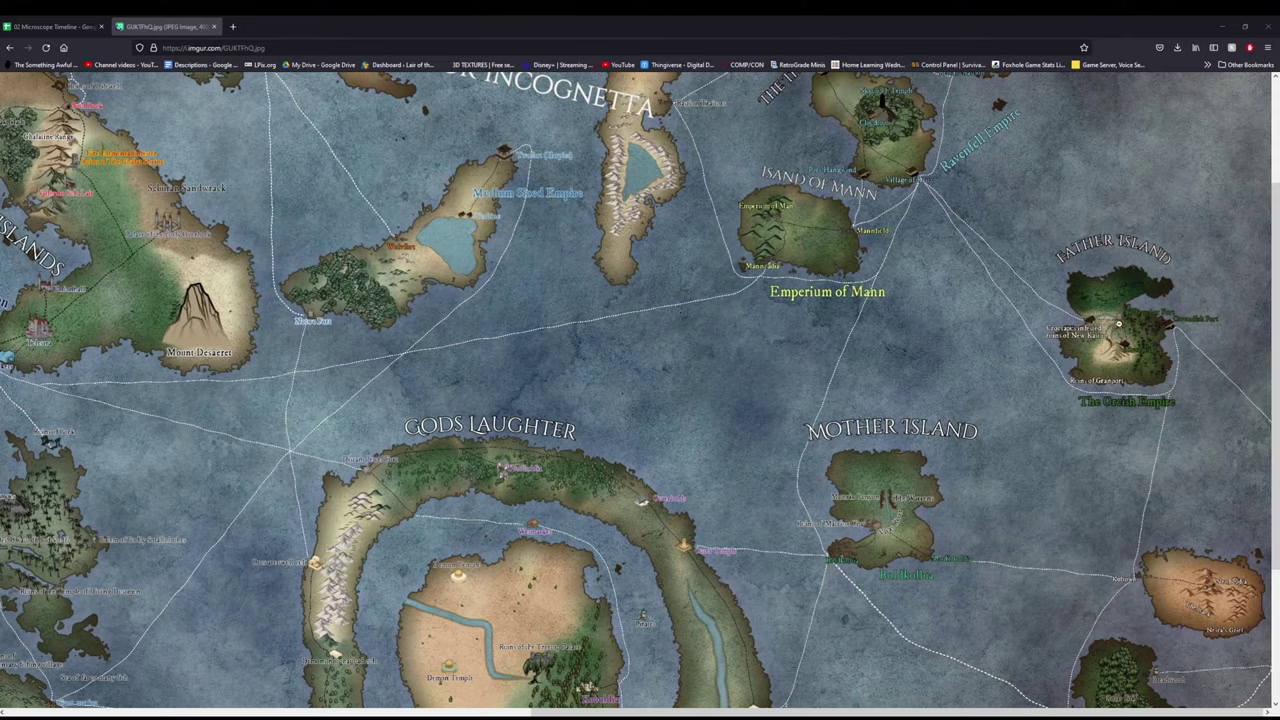
pyautogui.scroll(3, 889, 338)
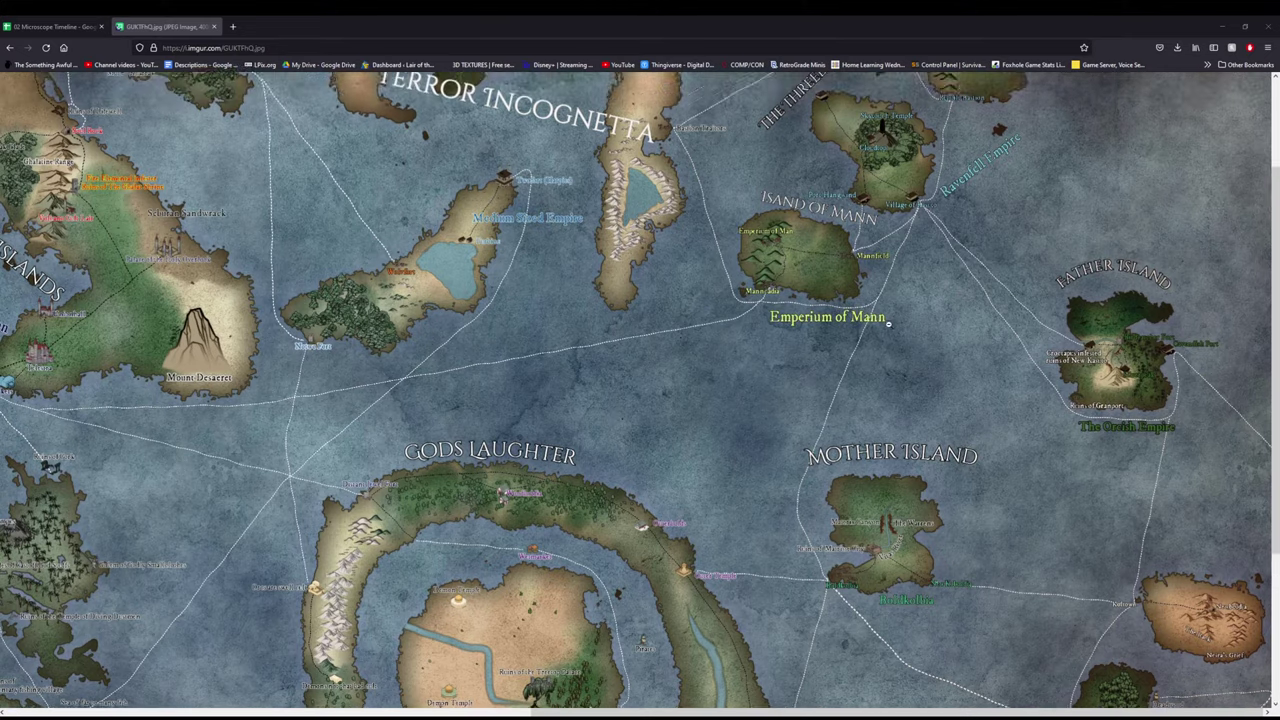
pyautogui.scroll(-4, 889, 338)
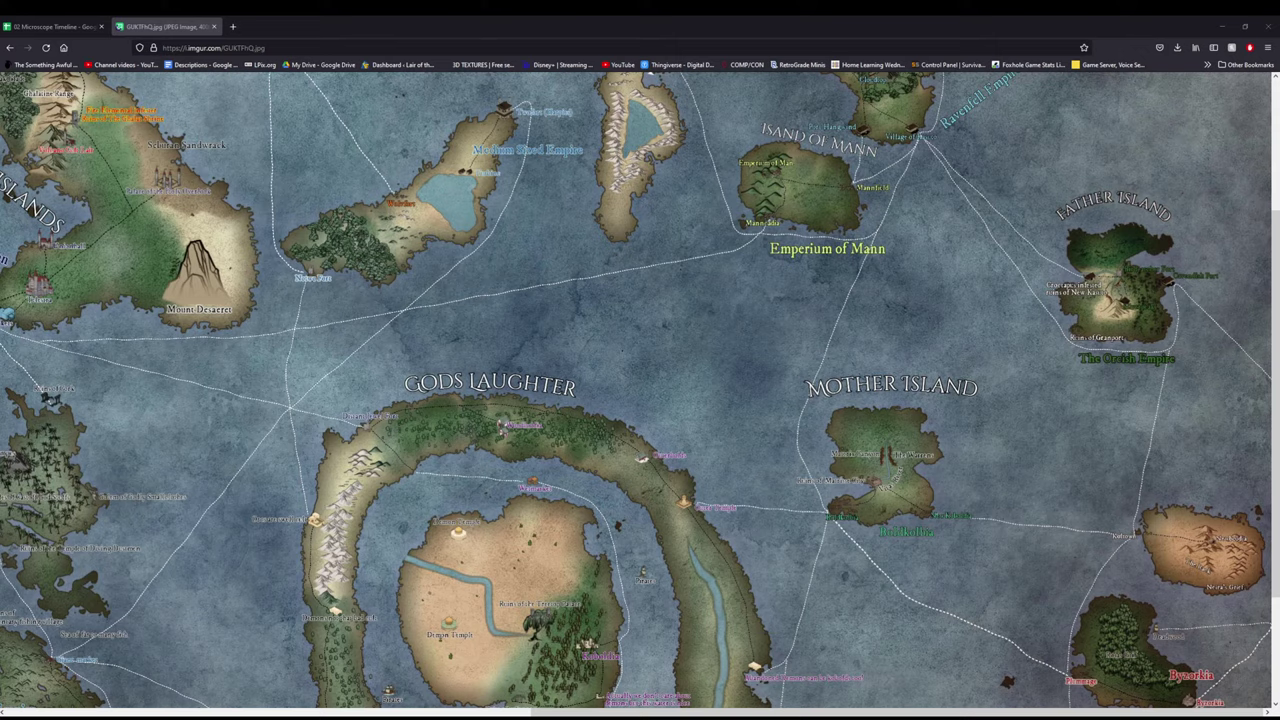
pyautogui.click(200, 47)
pyautogui.write('[img]https://i.imgur.com/Zs80YgD.jpg[/img]')
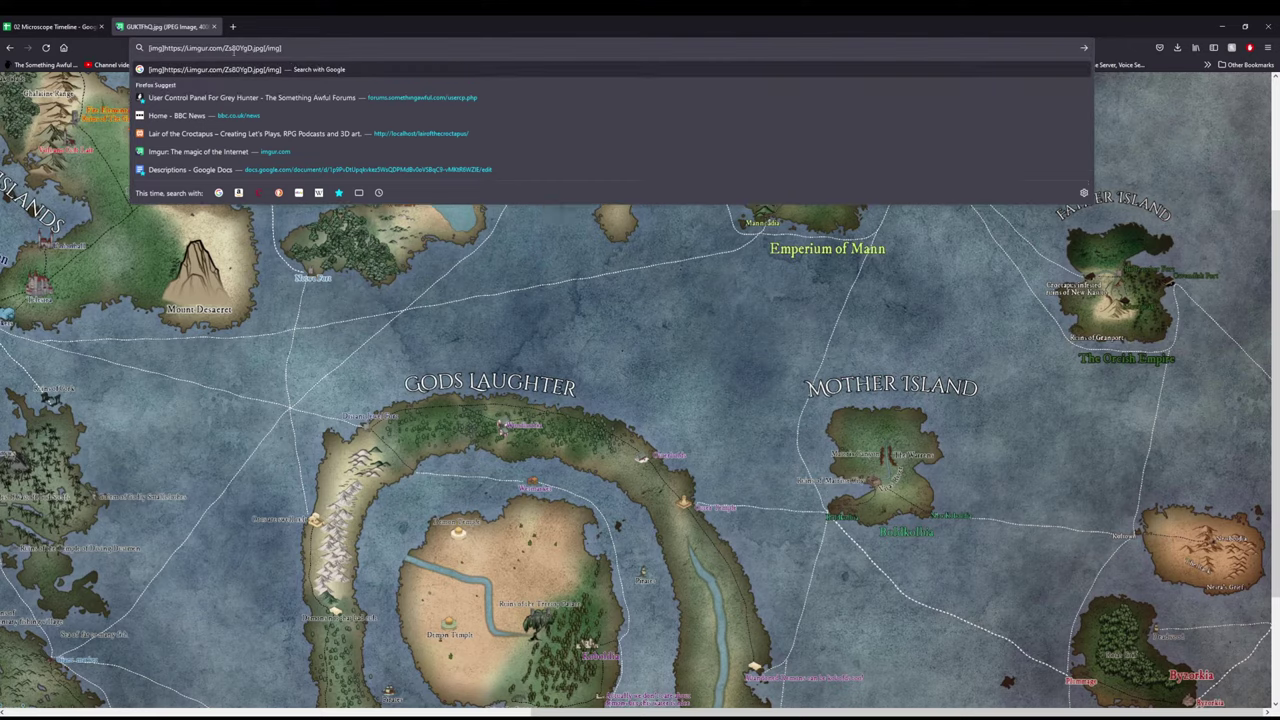
pyautogui.press('BackSpace')
pyautogui.press('BackSpace')
pyautogui.press('BackSpace')
pyautogui.press('BackSpace')
pyautogui.press('BackSpace')
pyautogui.press('BackSpace')
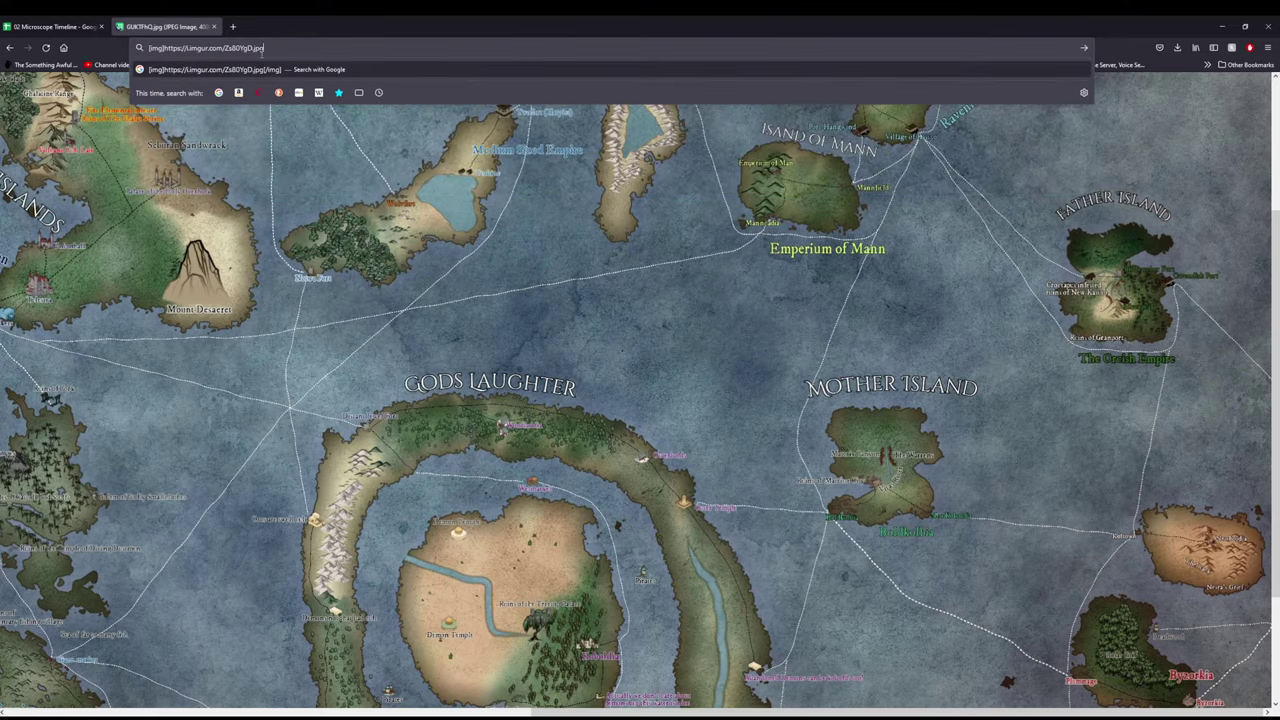
pyautogui.click(159, 47)
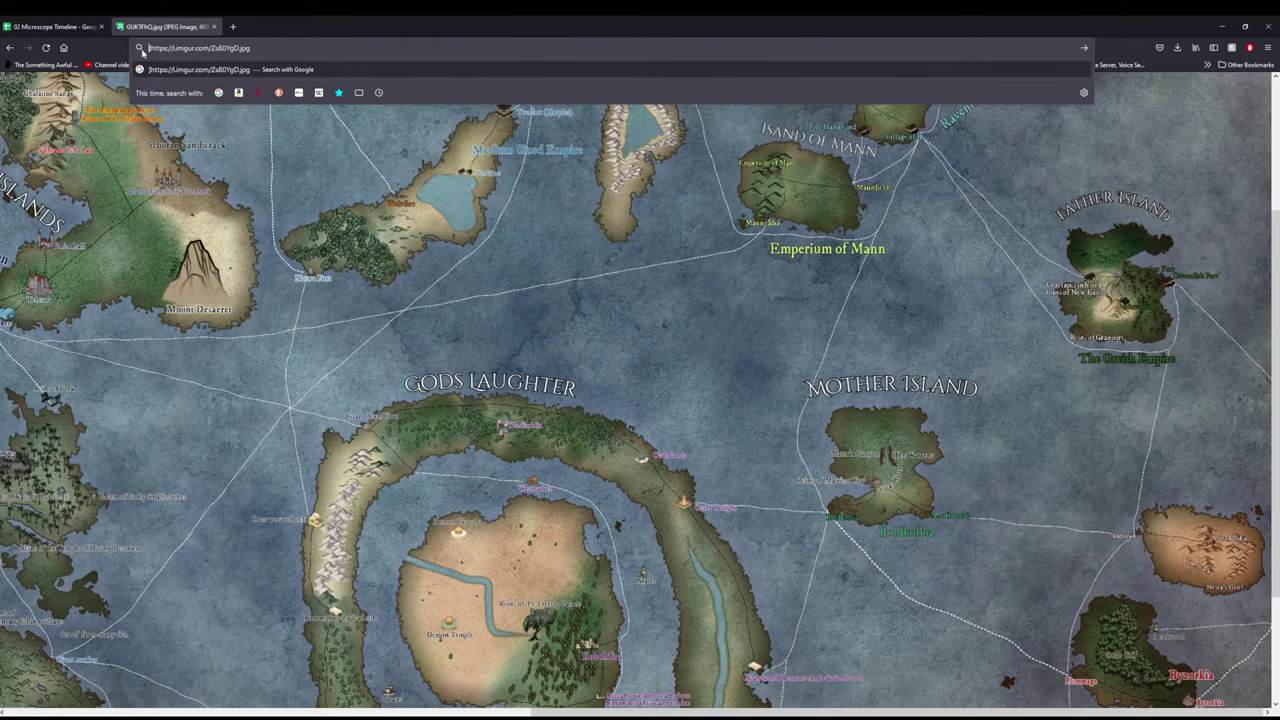
pyautogui.press('BackSpace')
pyautogui.press('BackSpace')
pyautogui.press('BackSpace')
pyautogui.press('BackSpace')
pyautogui.press('BackSpace')
pyautogui.press('Return')
pyautogui.click(808, 419)
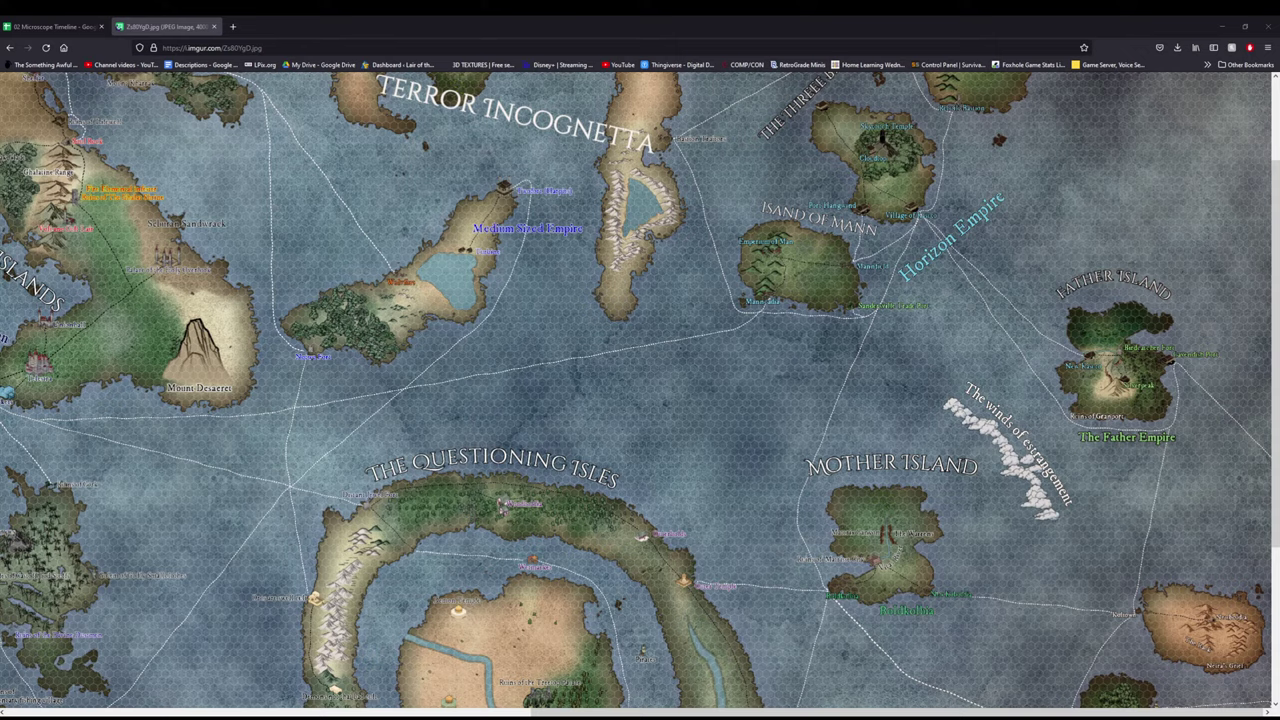
# - Compare the timeline events around The Triple Crown and Conquest of Father Island with the map area around Father Island
pyautogui.click(55, 26)
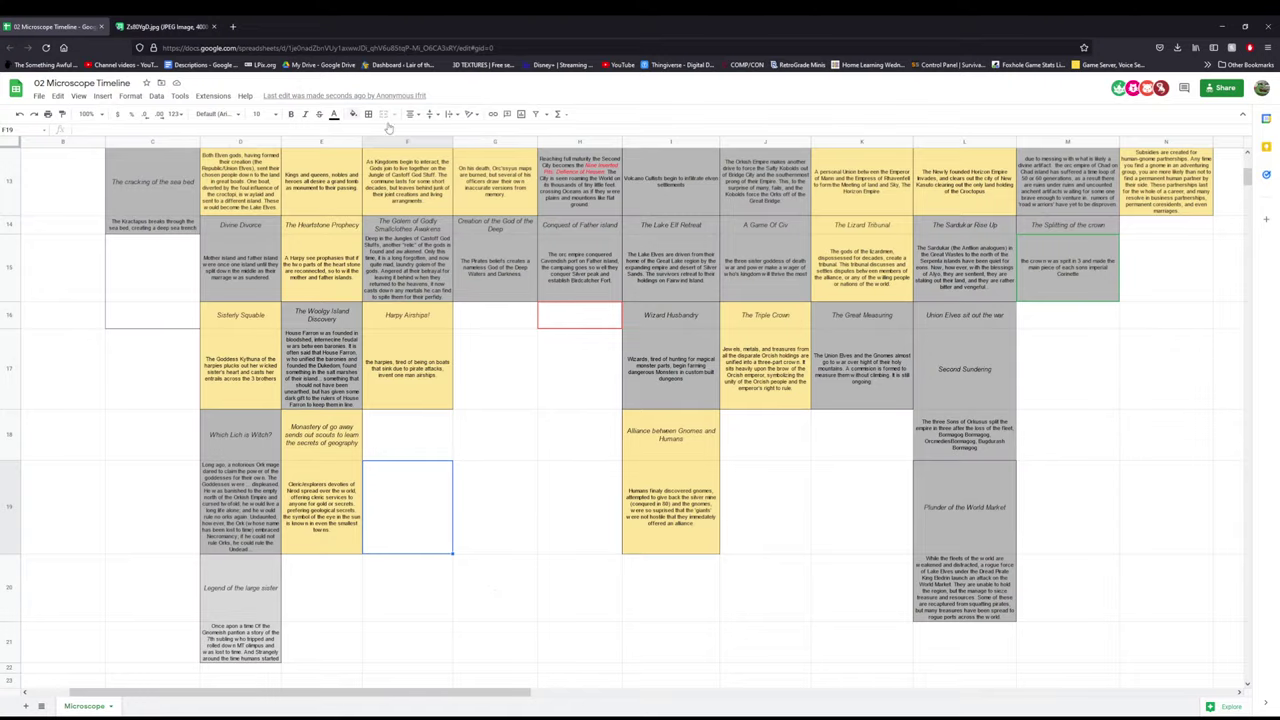
pyautogui.scroll(3, 667, 372)
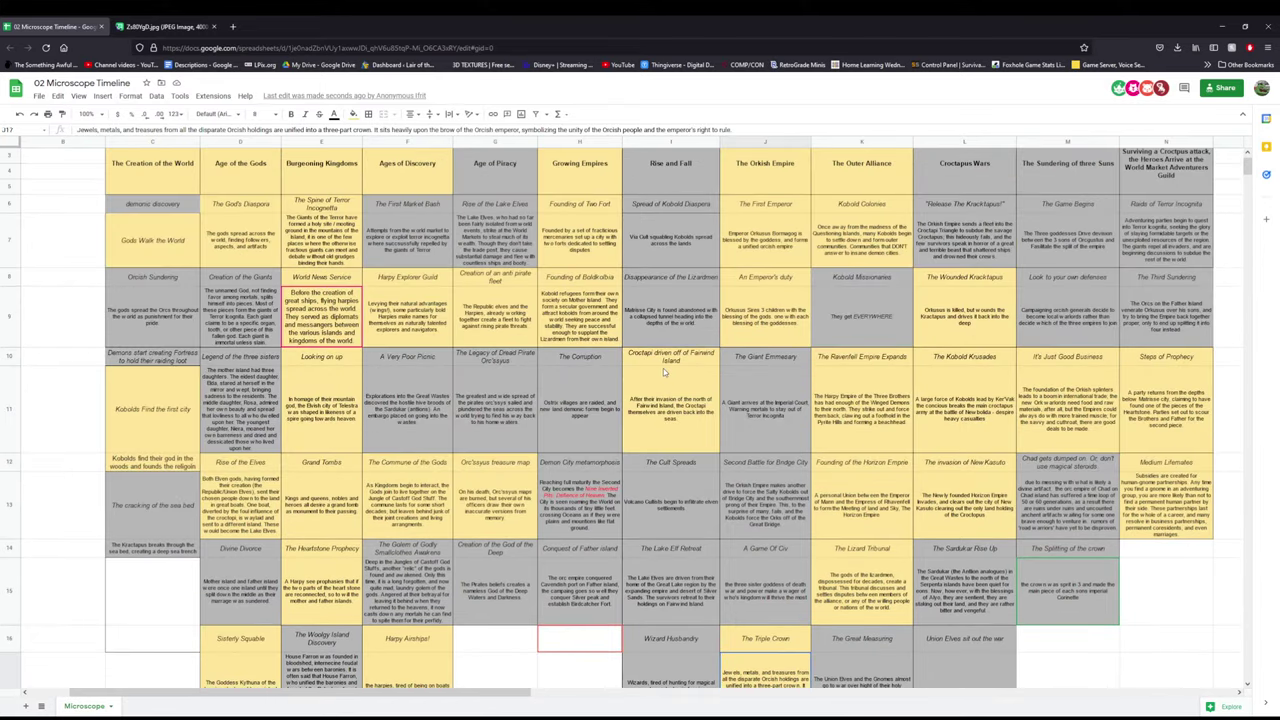
pyautogui.scroll(1, 663, 370)
pyautogui.scroll(-2, 663, 372)
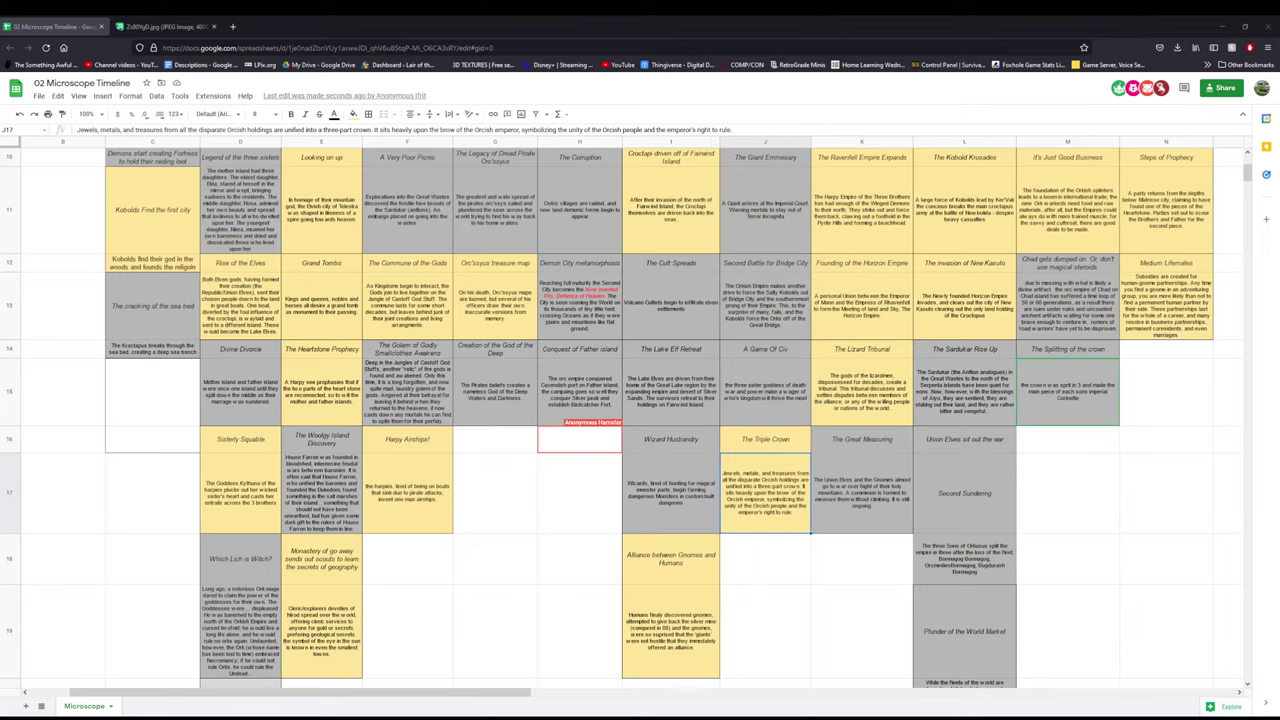
pyautogui.click(579, 439)
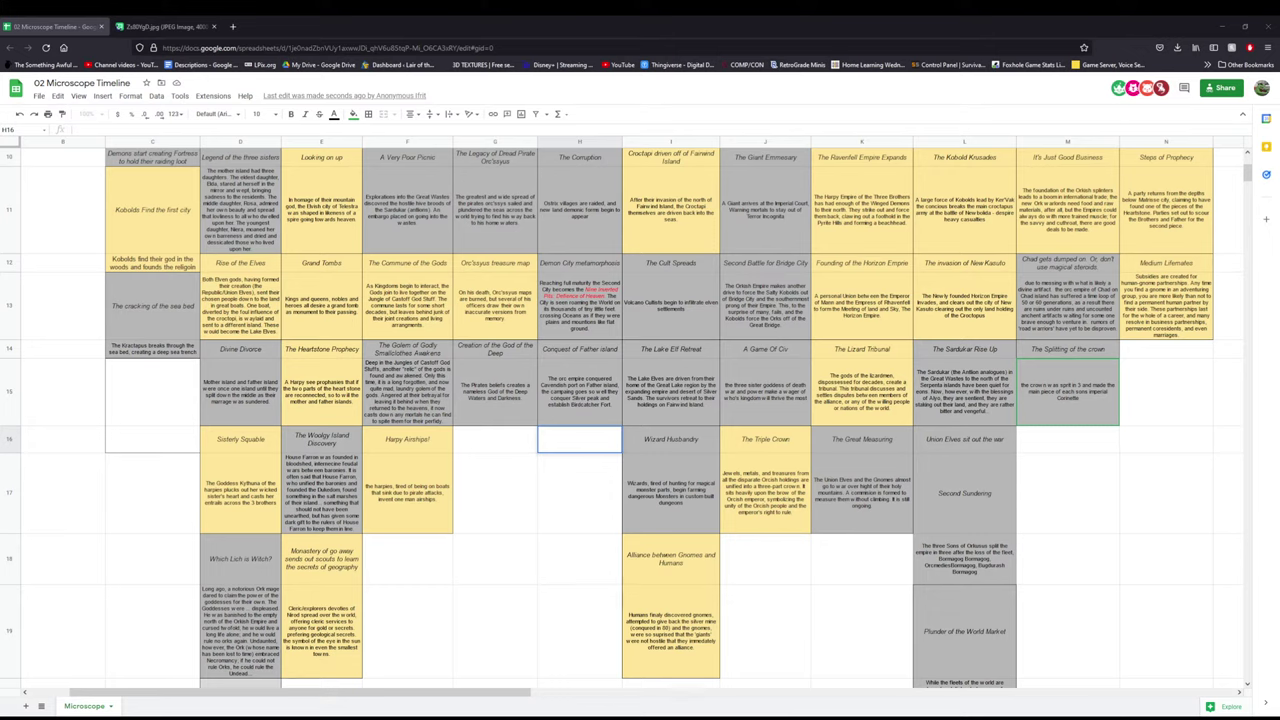
pyautogui.click(165, 26)
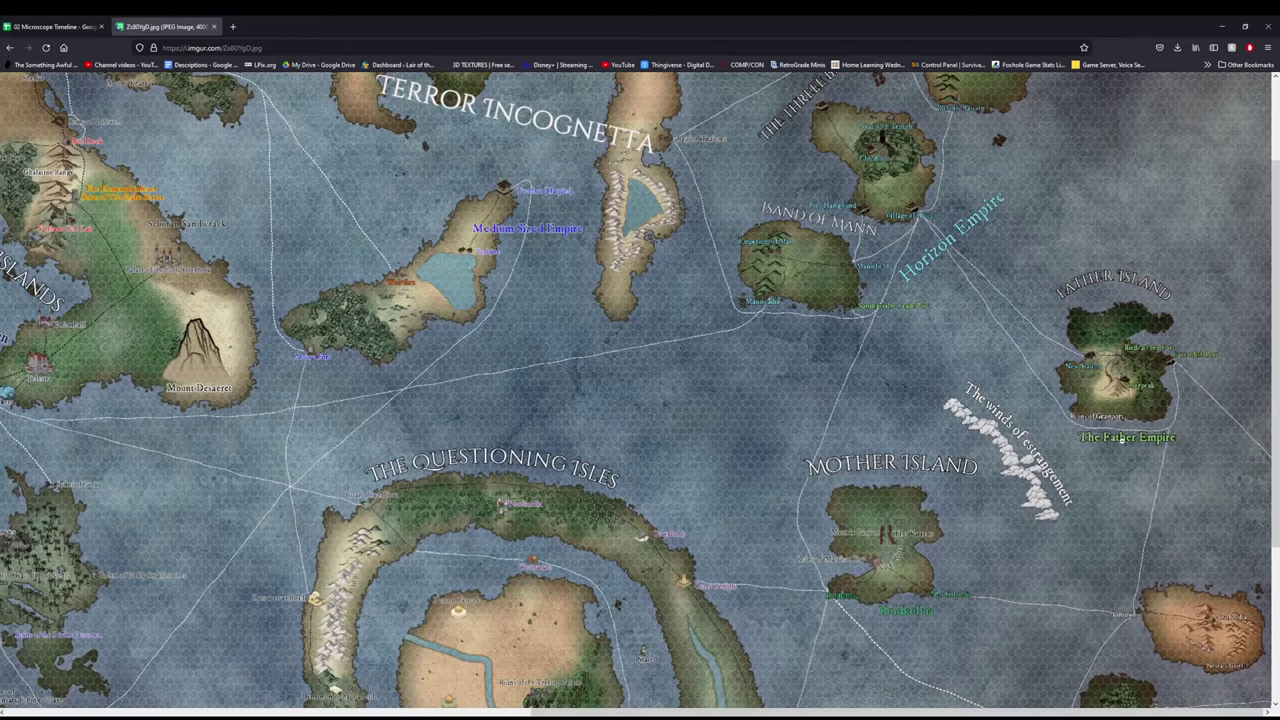
pyautogui.click(1168, 366)
pyautogui.click(1166, 368)
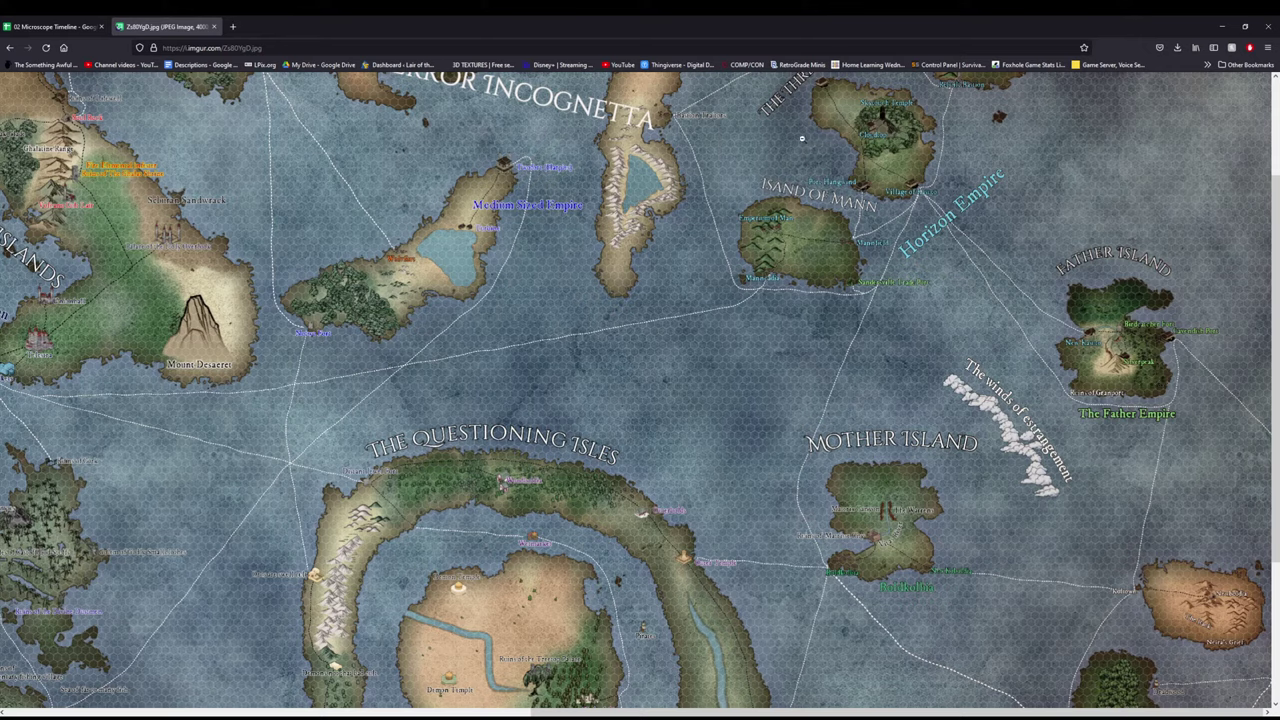
pyautogui.click(55, 26)
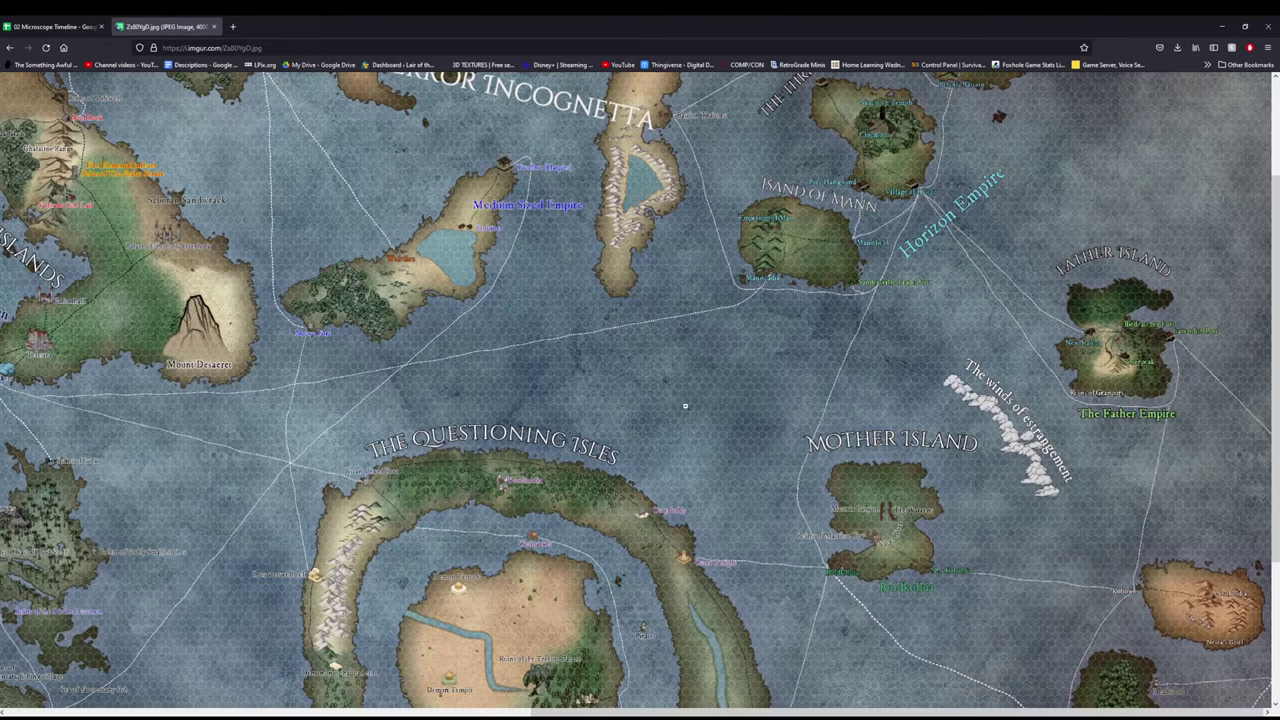
pyautogui.click(165, 26)
# - Return to the timeline and examine the events from The Sardukar Rise Up through the lowest rows and the Cavendish attack entry
pyautogui.click(60, 26)
pyautogui.click(1004, 404)
pyautogui.scroll(-10, 1006, 436)
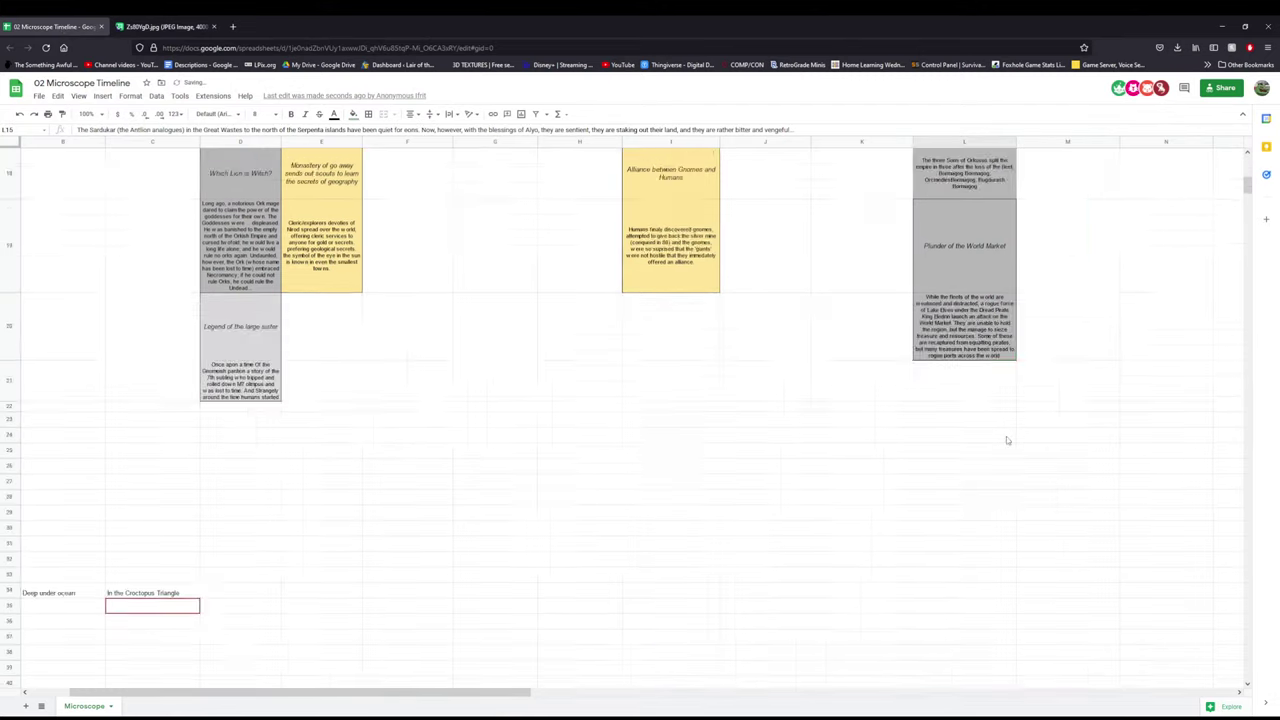
pyautogui.scroll(5, 1006, 440)
pyautogui.scroll(3, 1006, 438)
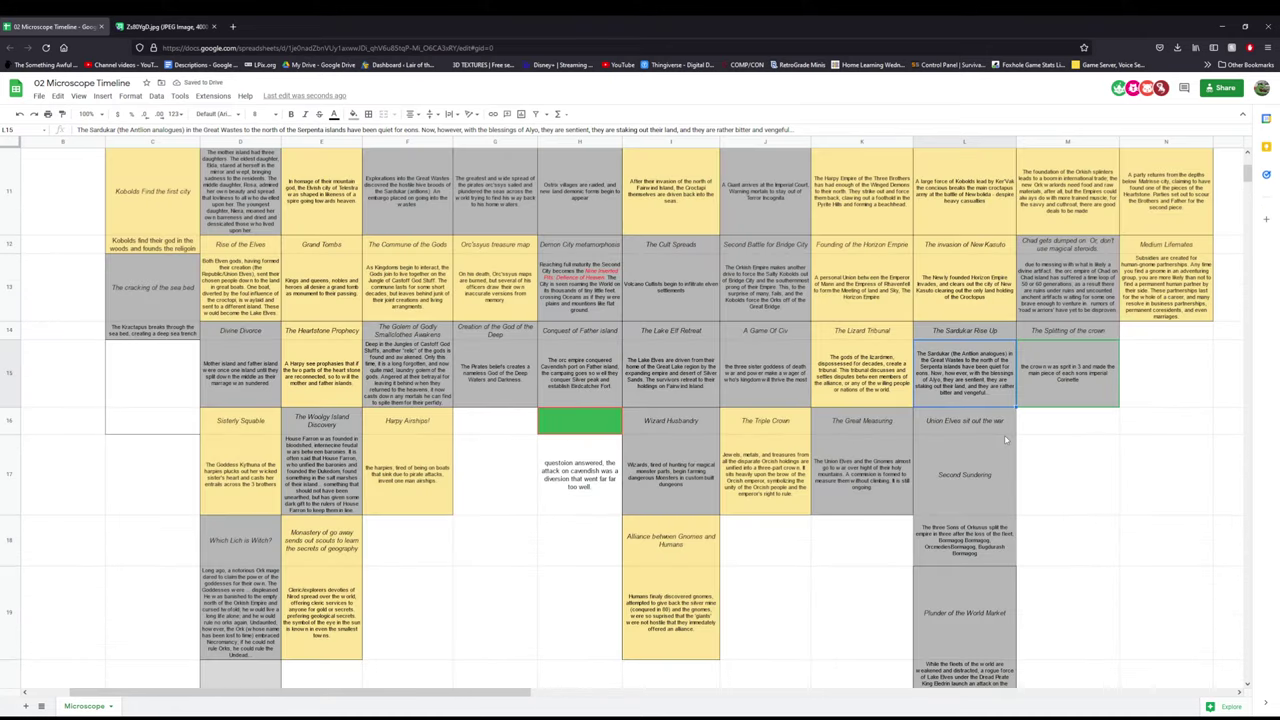
pyautogui.scroll(10, 989, 395)
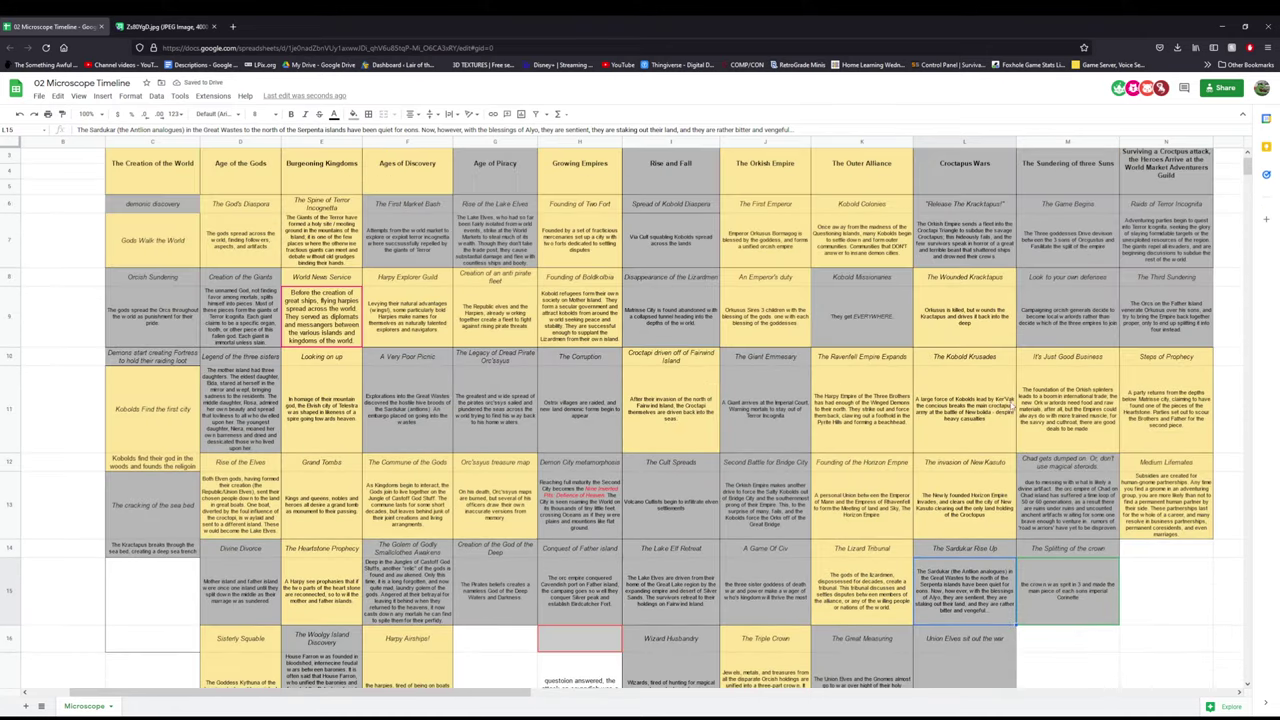
pyautogui.scroll(-5, 989, 399)
pyautogui.scroll(-1, 989, 399)
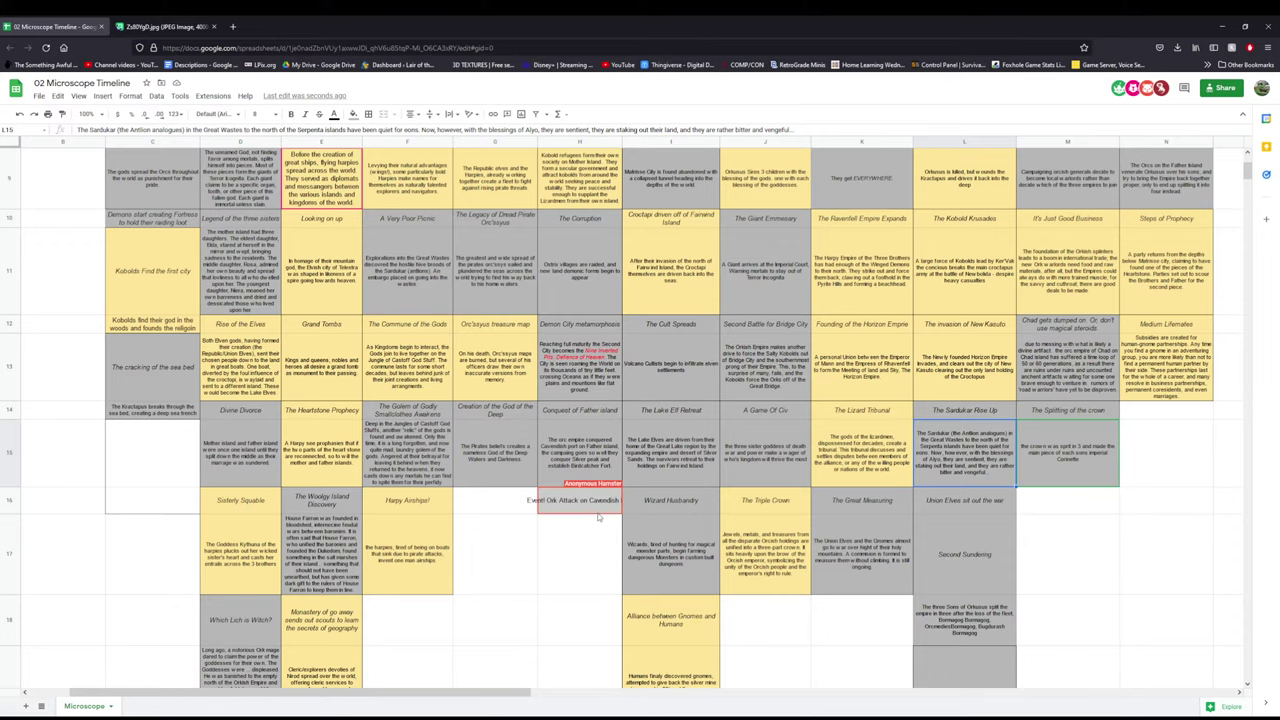
pyautogui.scroll(-5, 162, 533)
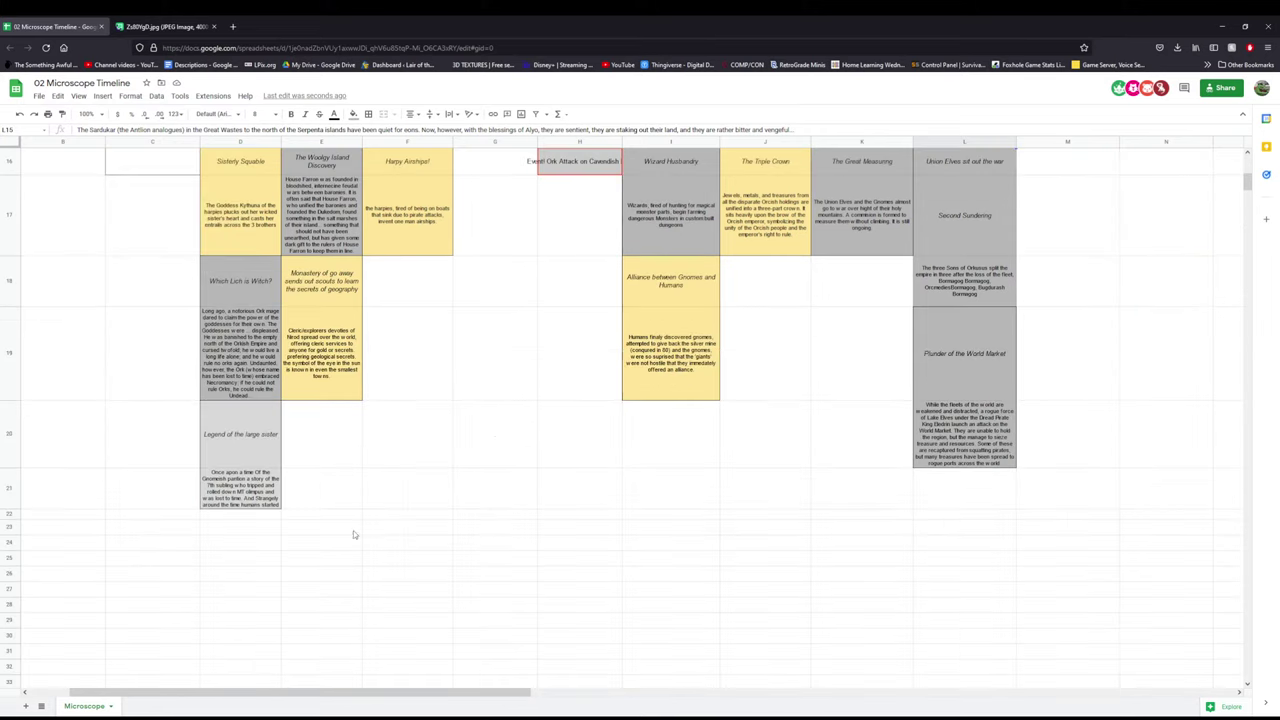
pyautogui.scroll(5, 380, 531)
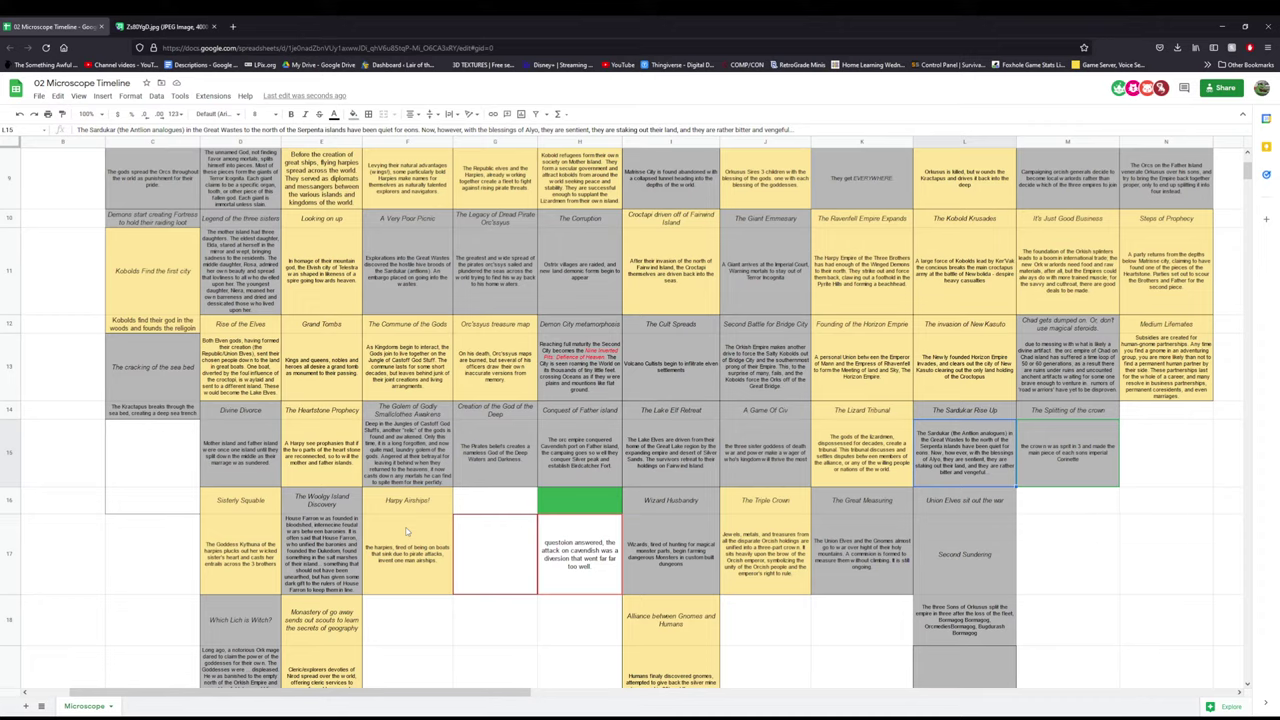
# - Edit the green heading cell under Conquest of Father Island, putting "Event!" on its own line above the Ork Attack text
pyautogui.click(561, 511)
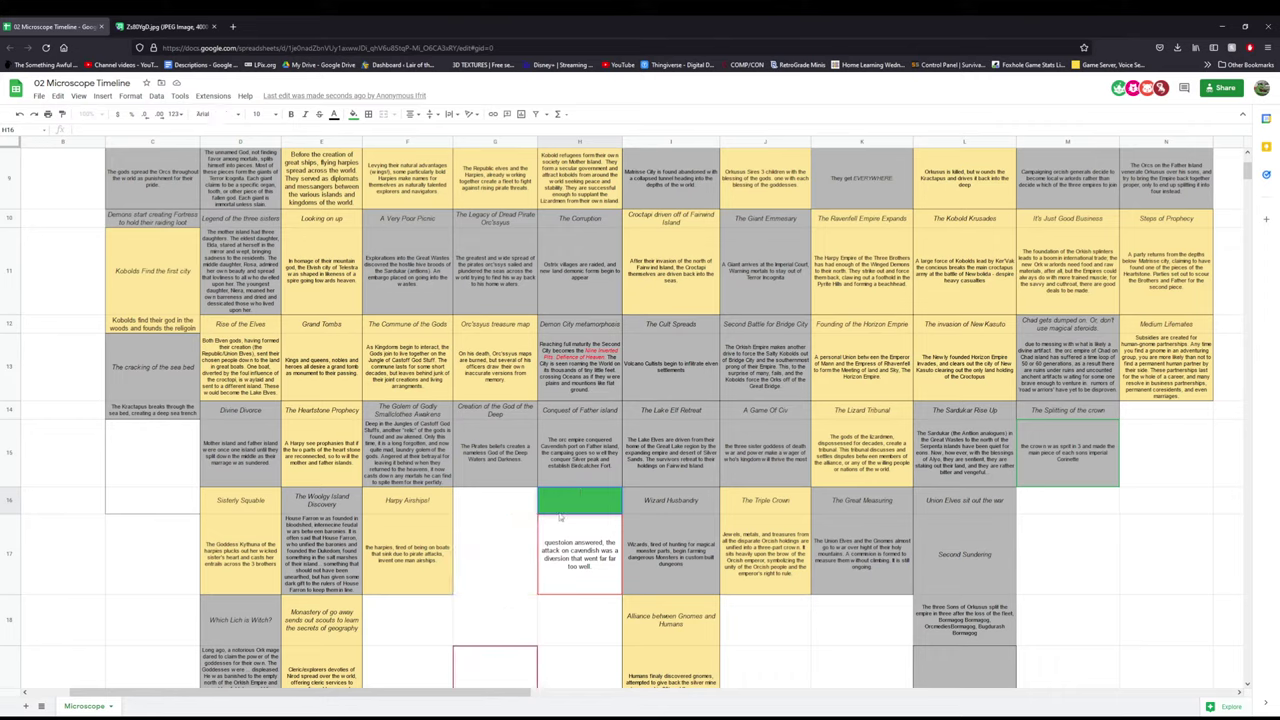
pyautogui.press('Return')
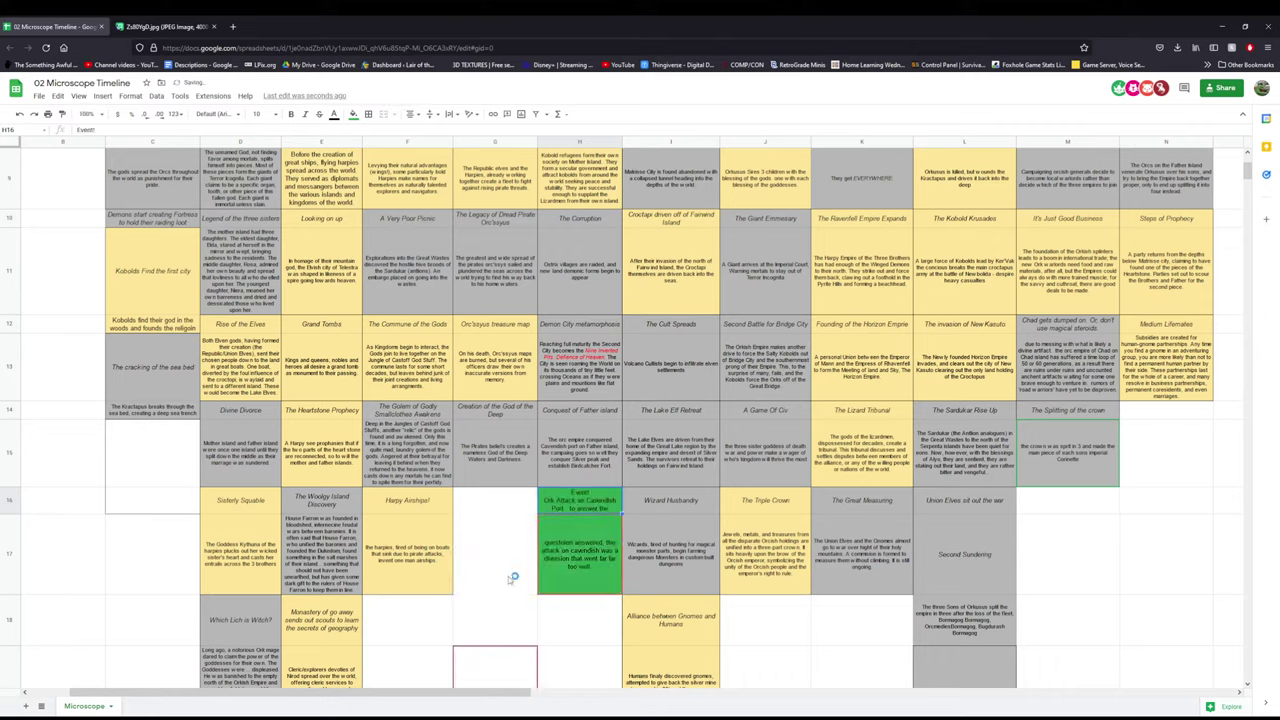
pyautogui.click(514, 579)
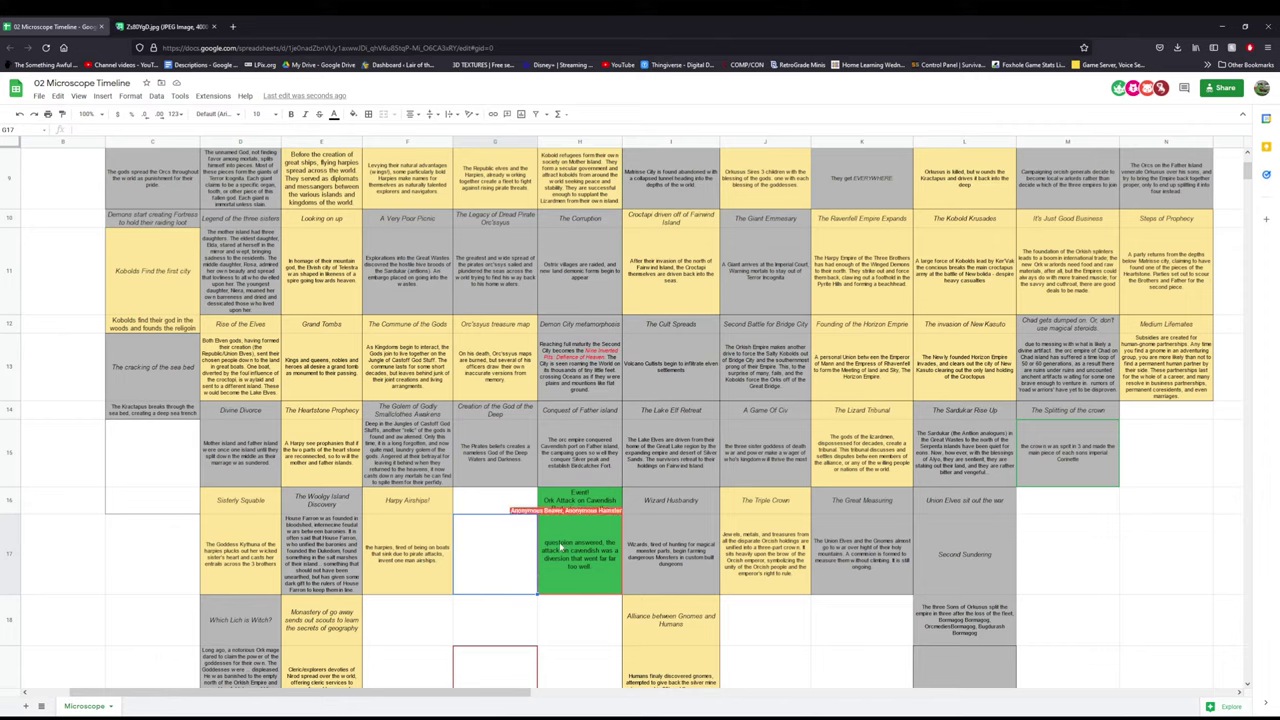
pyautogui.click(560, 548)
pyautogui.click(482, 537)
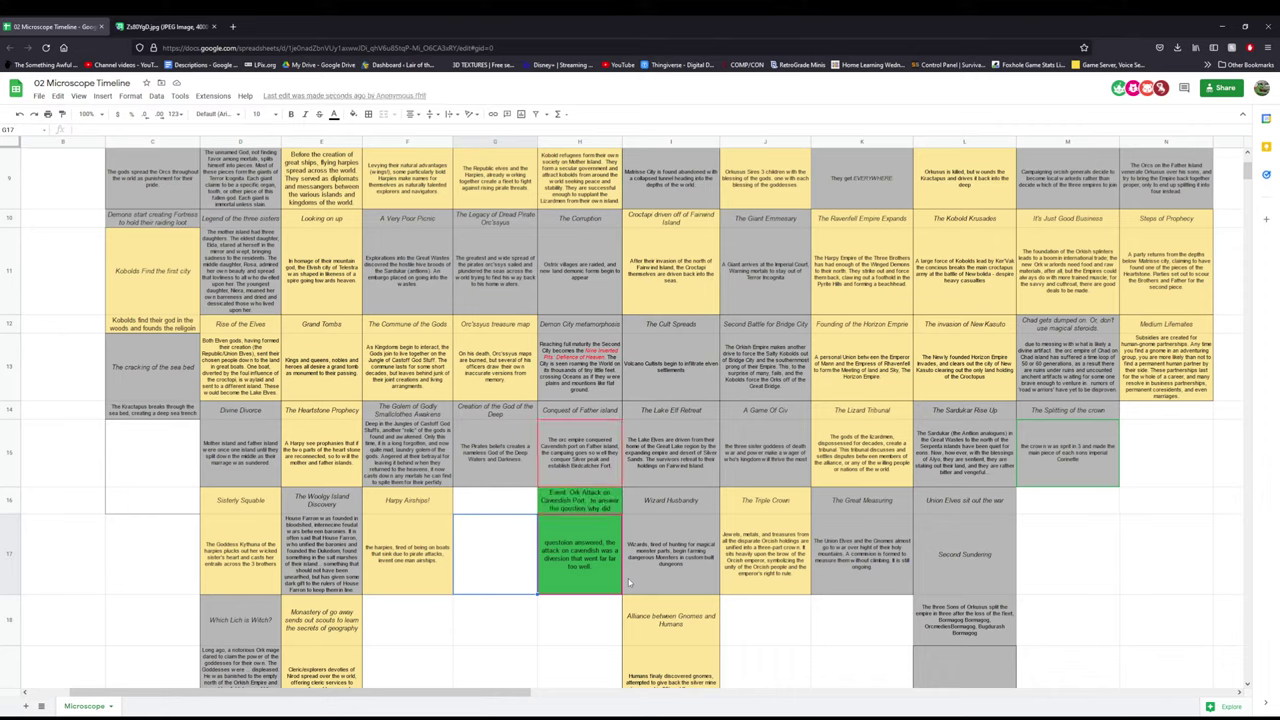
# - Check the map around Father Island against the timeline's final era, and select the description of The Third Sundering
pyautogui.click(170, 27)
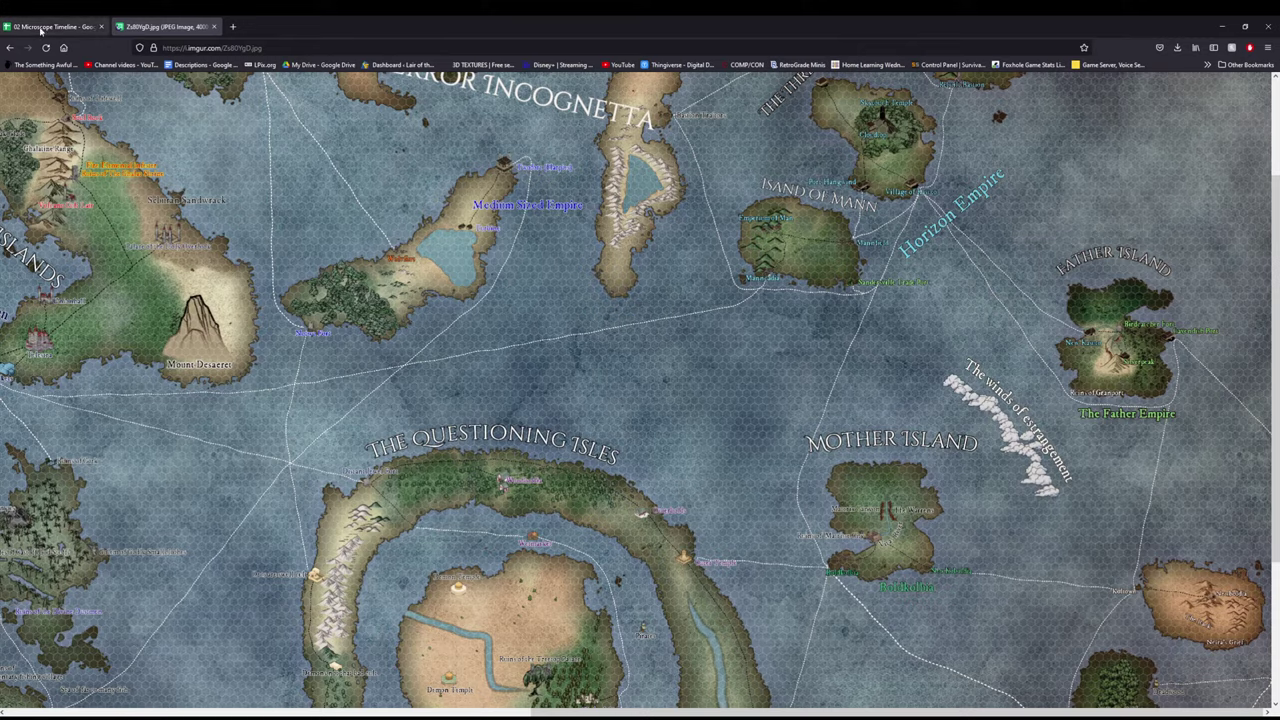
pyautogui.click(50, 27)
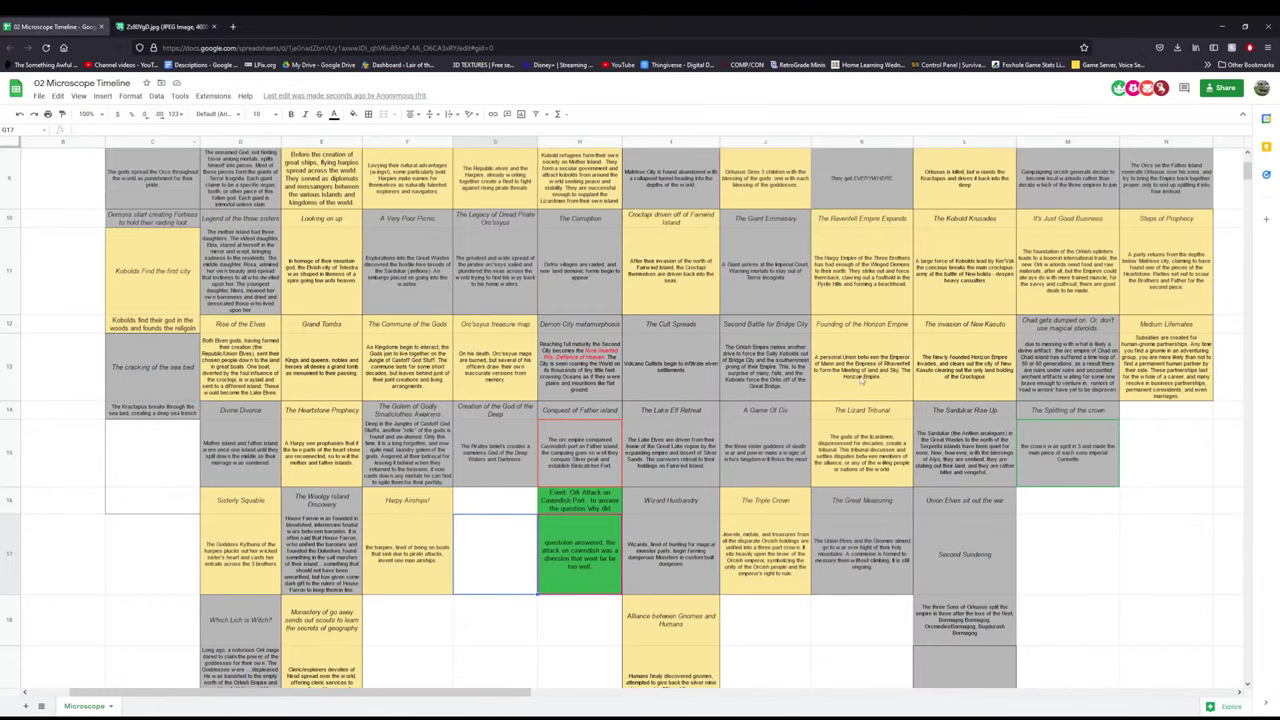
pyautogui.scroll(3, 1131, 328)
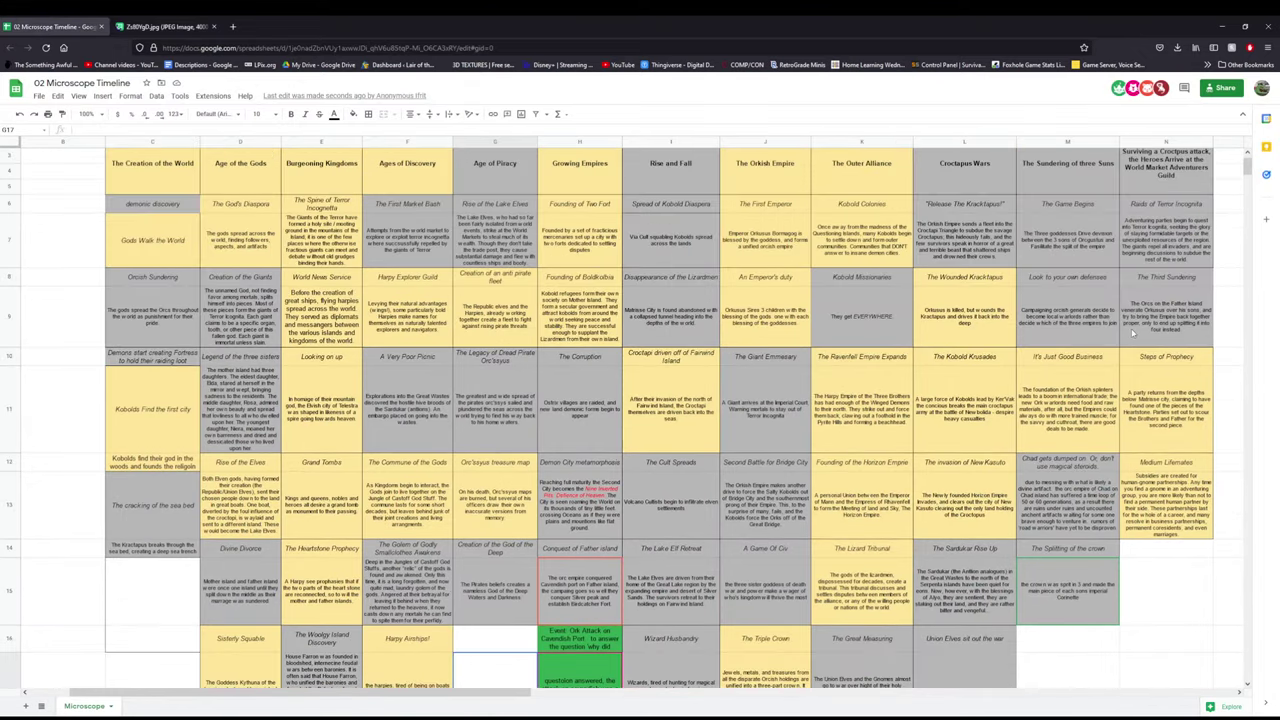
pyautogui.scroll(1, 1131, 328)
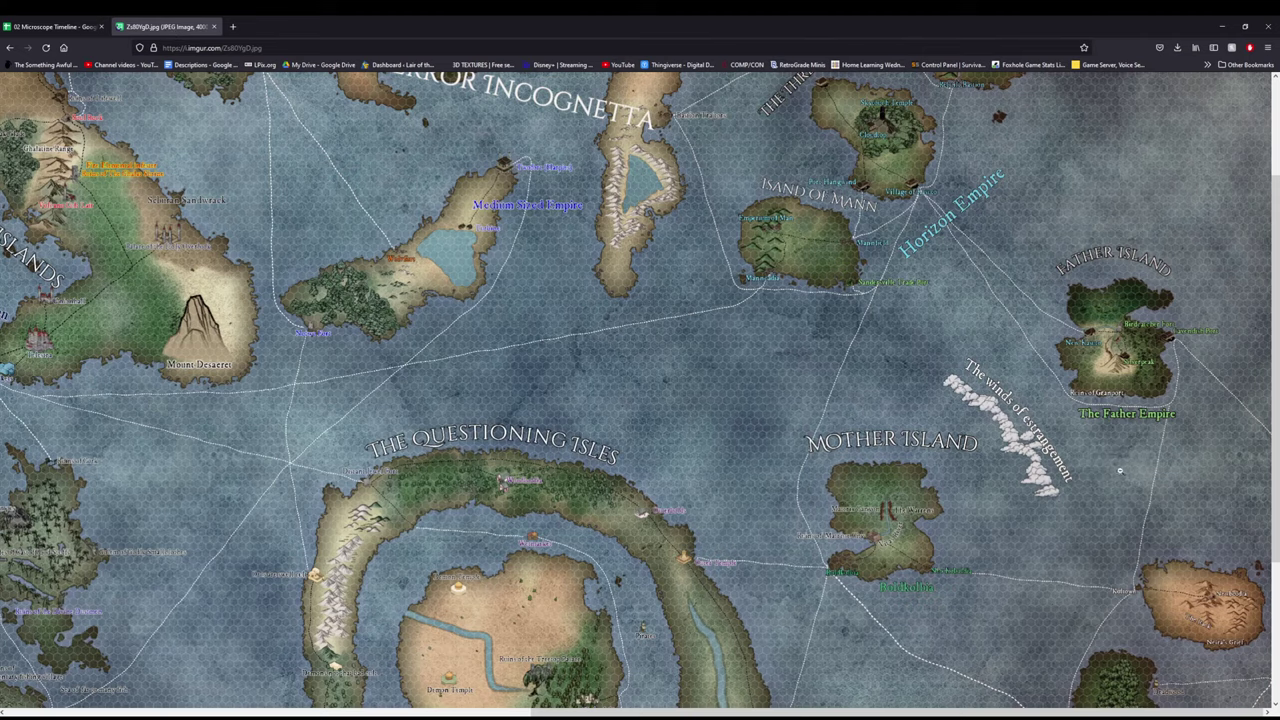
pyautogui.click(165, 27)
pyautogui.click(76, 28)
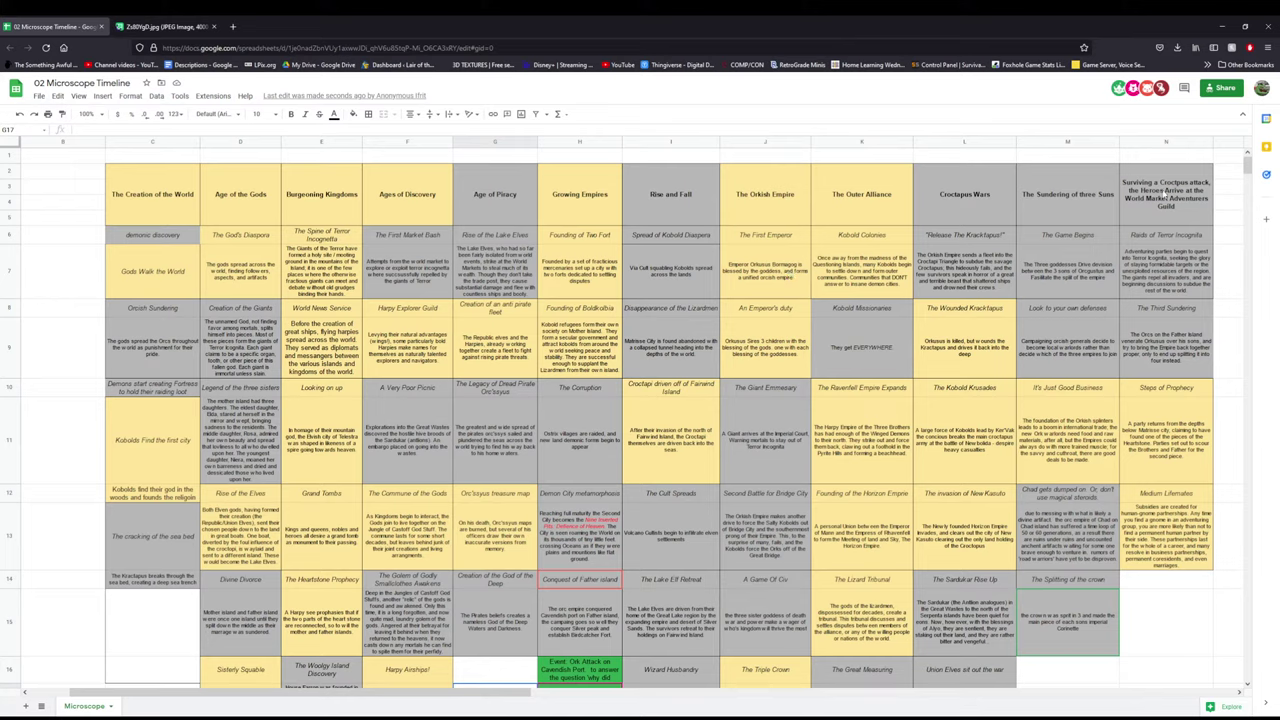
pyautogui.click(1180, 356)
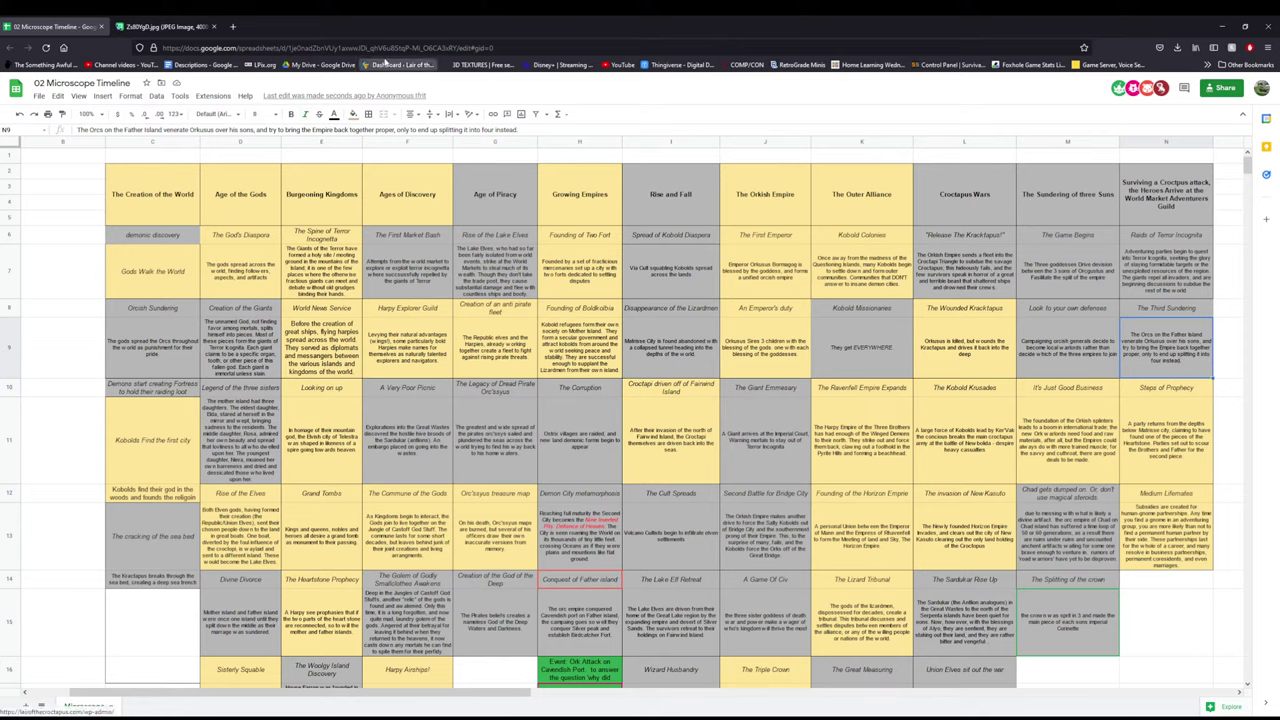
# - Check the map around Father Island, then examine the timeline descriptions of Chad gets dumped on and Demon City metamorphosis
pyautogui.click(160, 26)
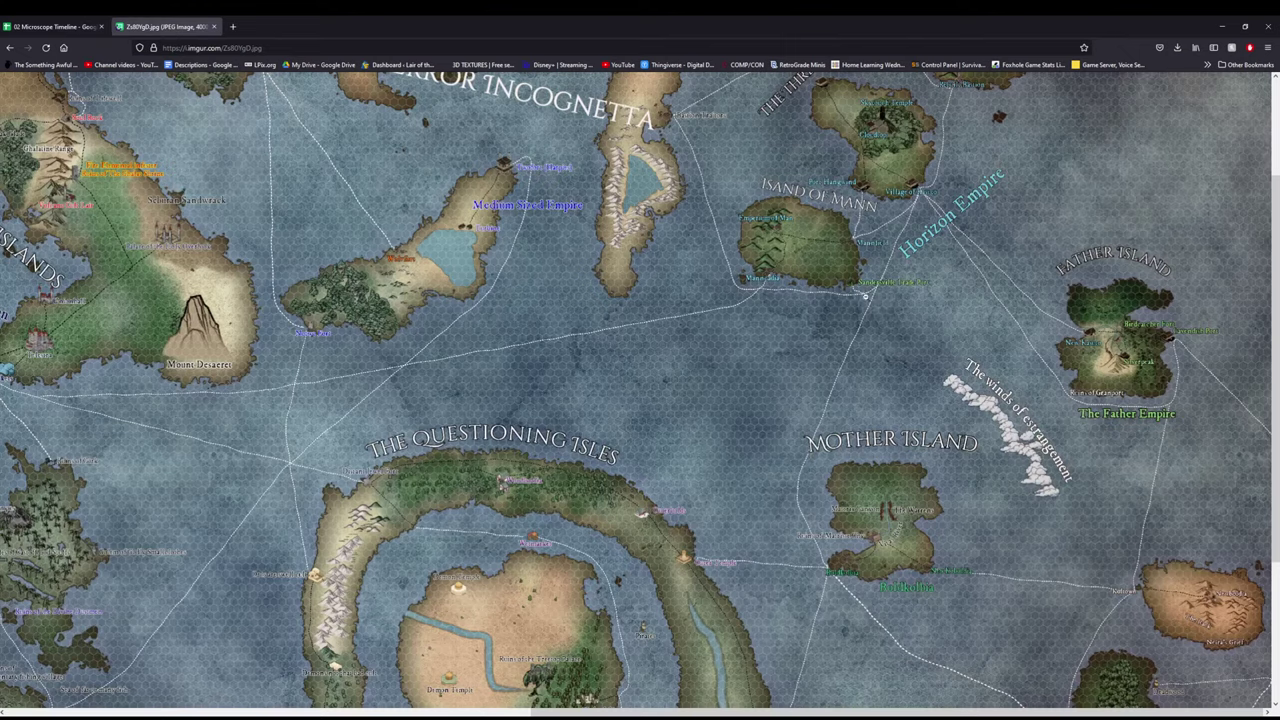
pyautogui.click(66, 27)
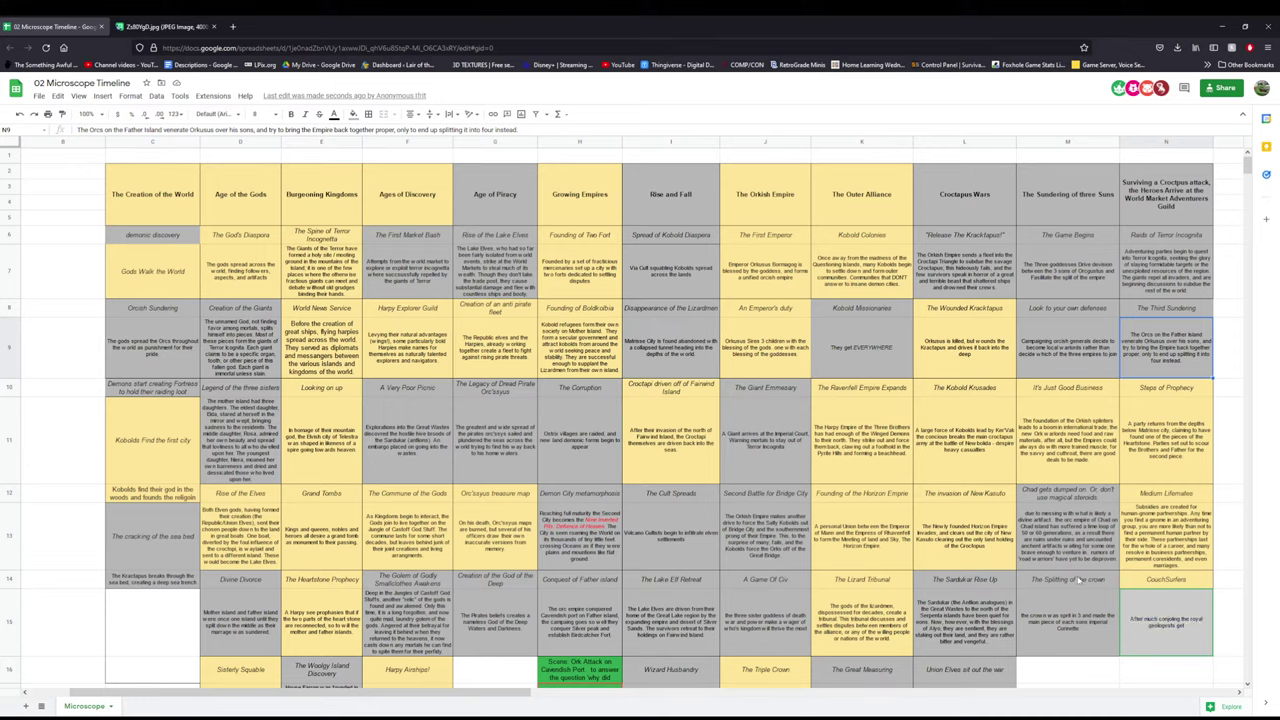
pyautogui.click(1100, 566)
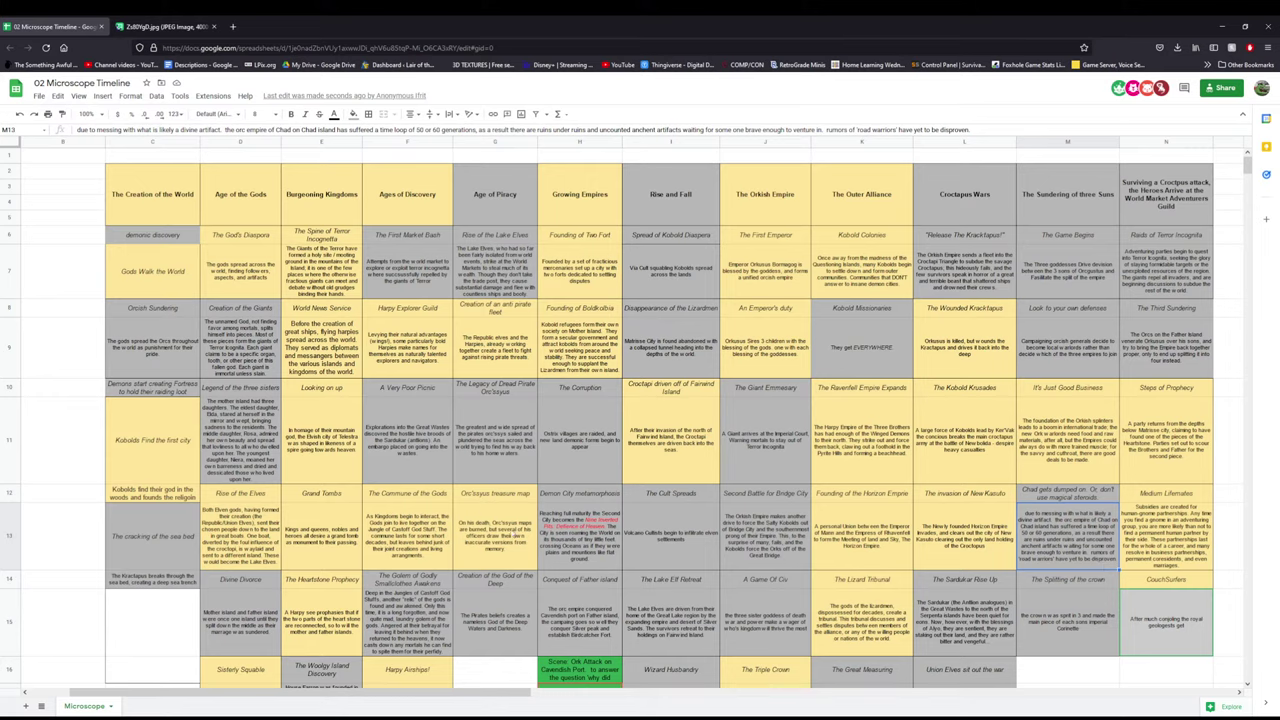
pyautogui.click(566, 521)
pyautogui.scroll(-3, 566, 521)
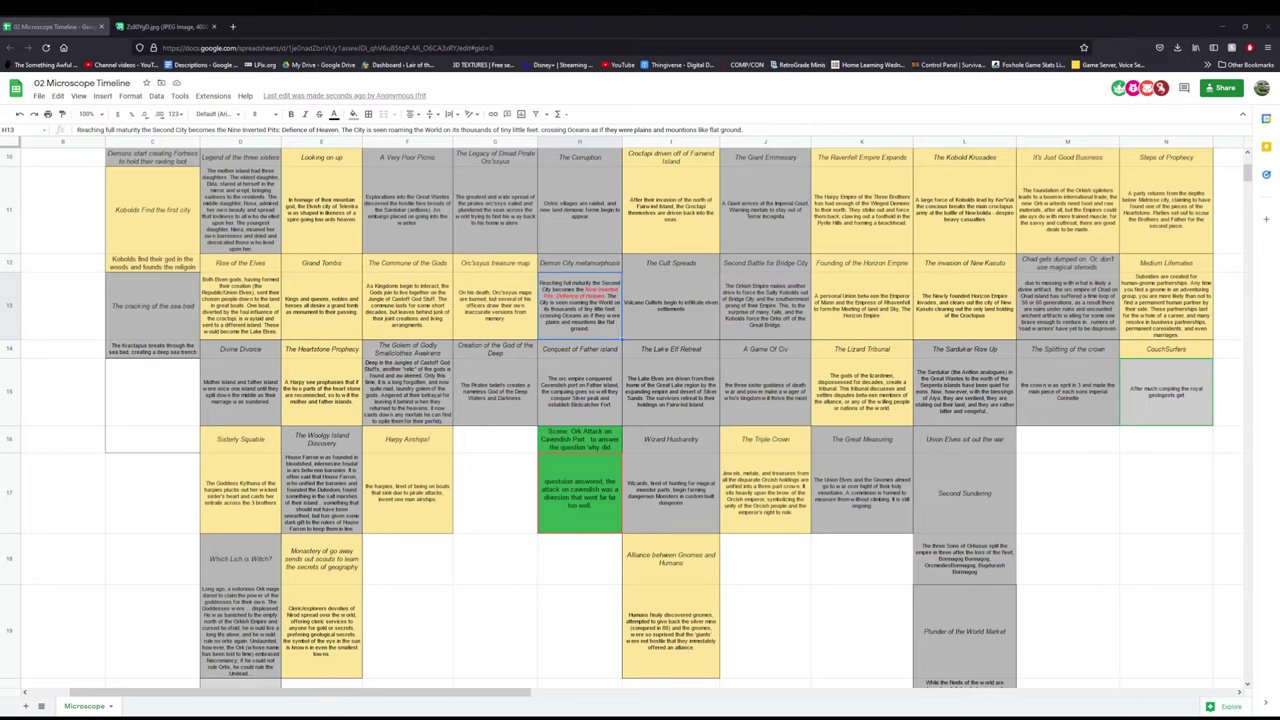
pyautogui.write('permission from Father Island itself to crash on its couch.')
pyautogui.press('Return')
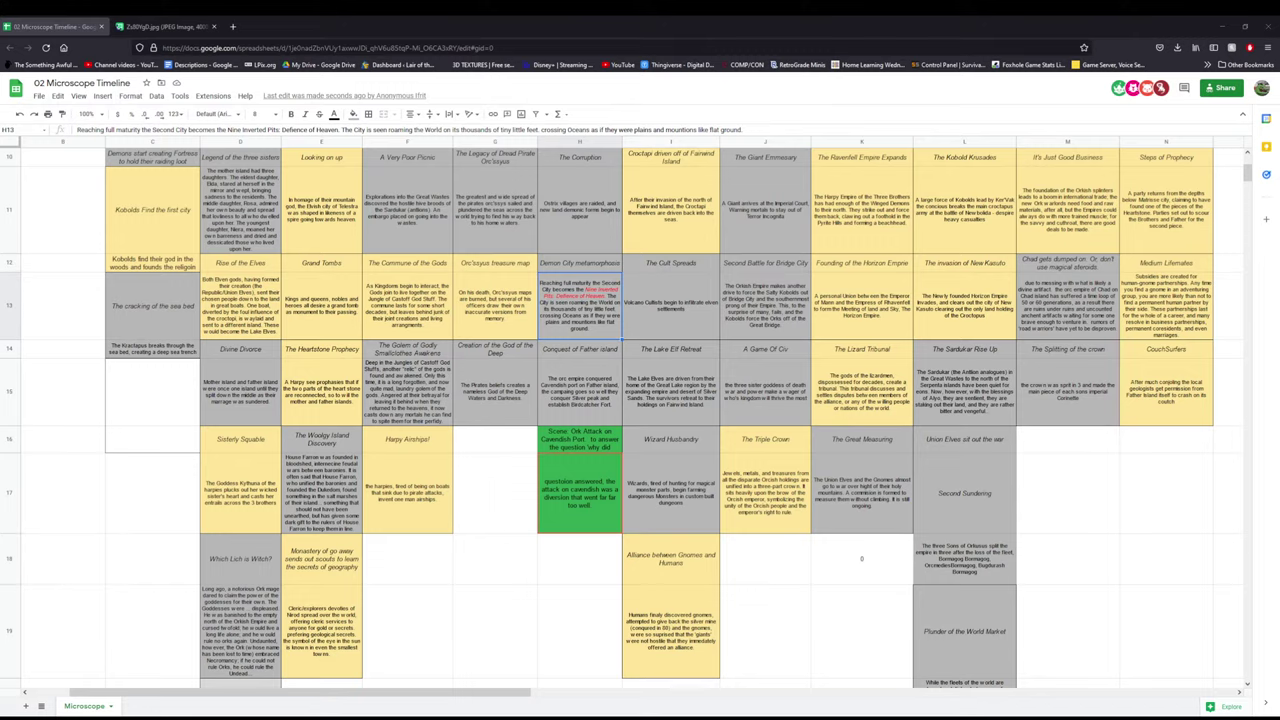
# - Look up the turn order and the focus lists below the timeline
pyautogui.scroll(-10, 428, 580)
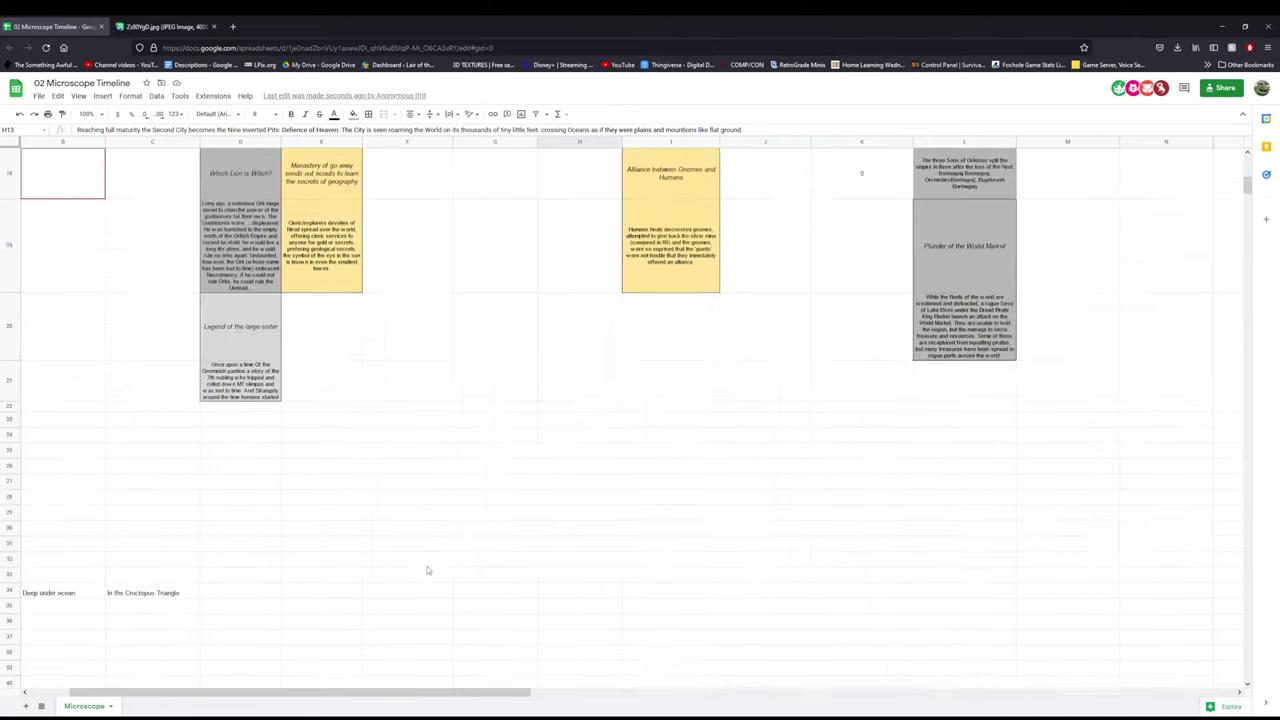
pyautogui.moveTo(395, 690); pyautogui.dragTo(355, 691)
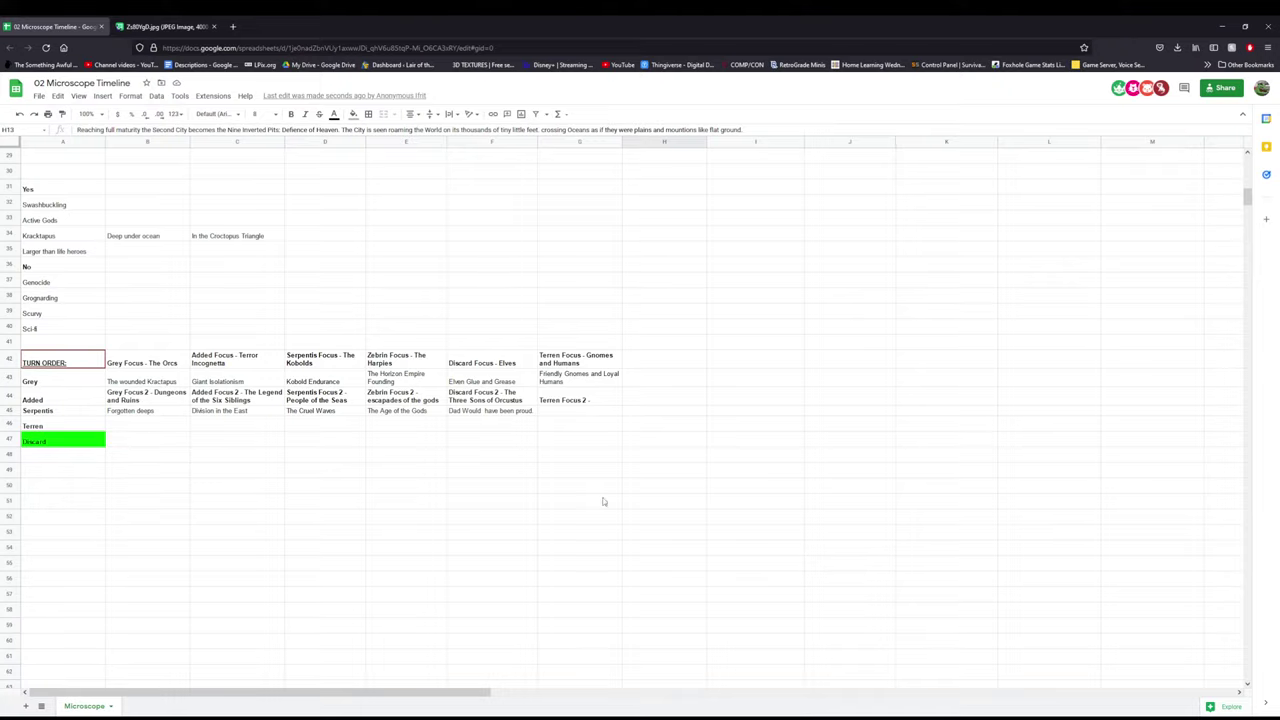
pyautogui.click(75, 400)
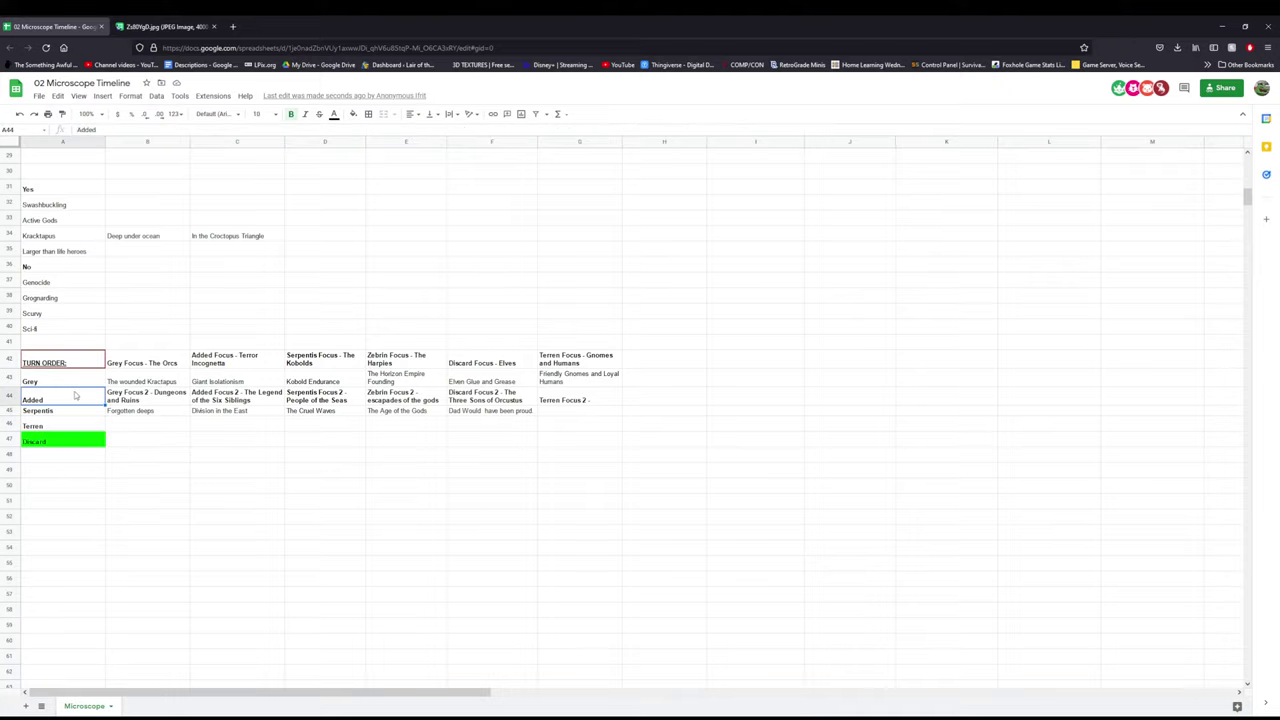
# - Return to the timeline and review the events from Growing Empires through the final era
pyautogui.scroll(2, 1155, 433)
pyautogui.scroll(8, 1162, 454)
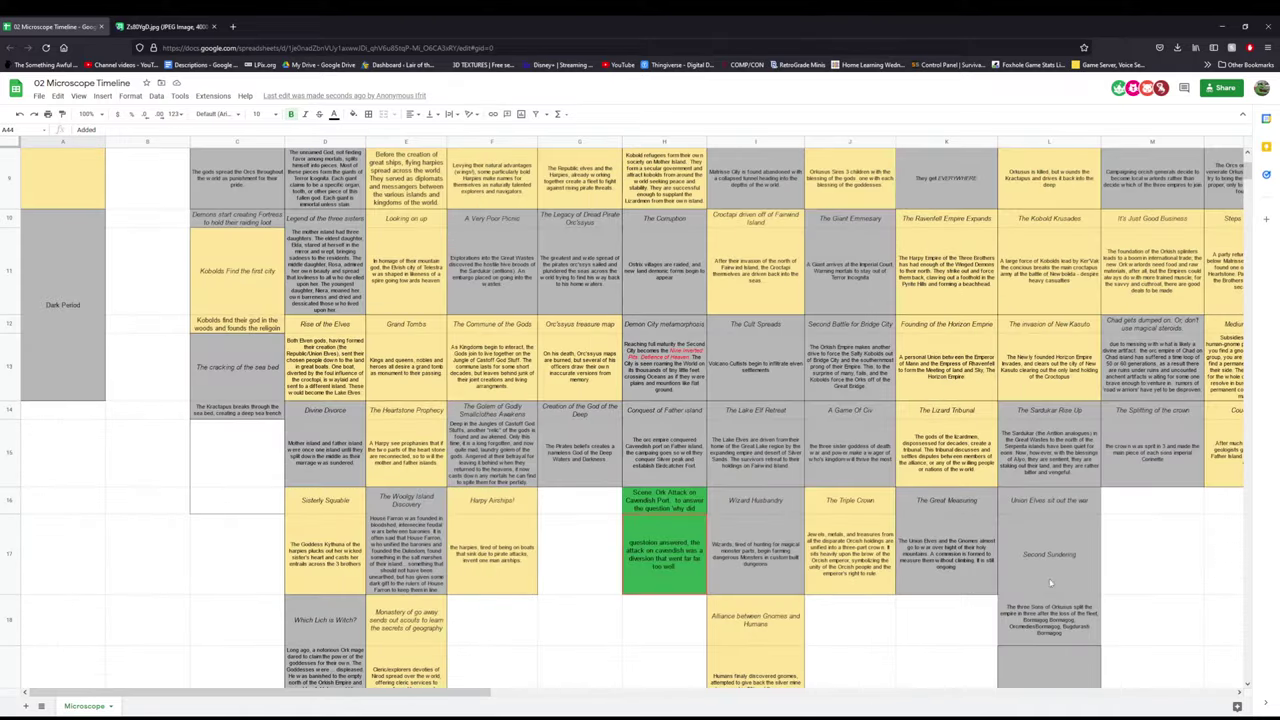
pyautogui.scroll(-2, 1162, 454)
pyautogui.moveTo(398, 683); pyautogui.dragTo(742, 692)
pyautogui.scroll(5, 529, 462)
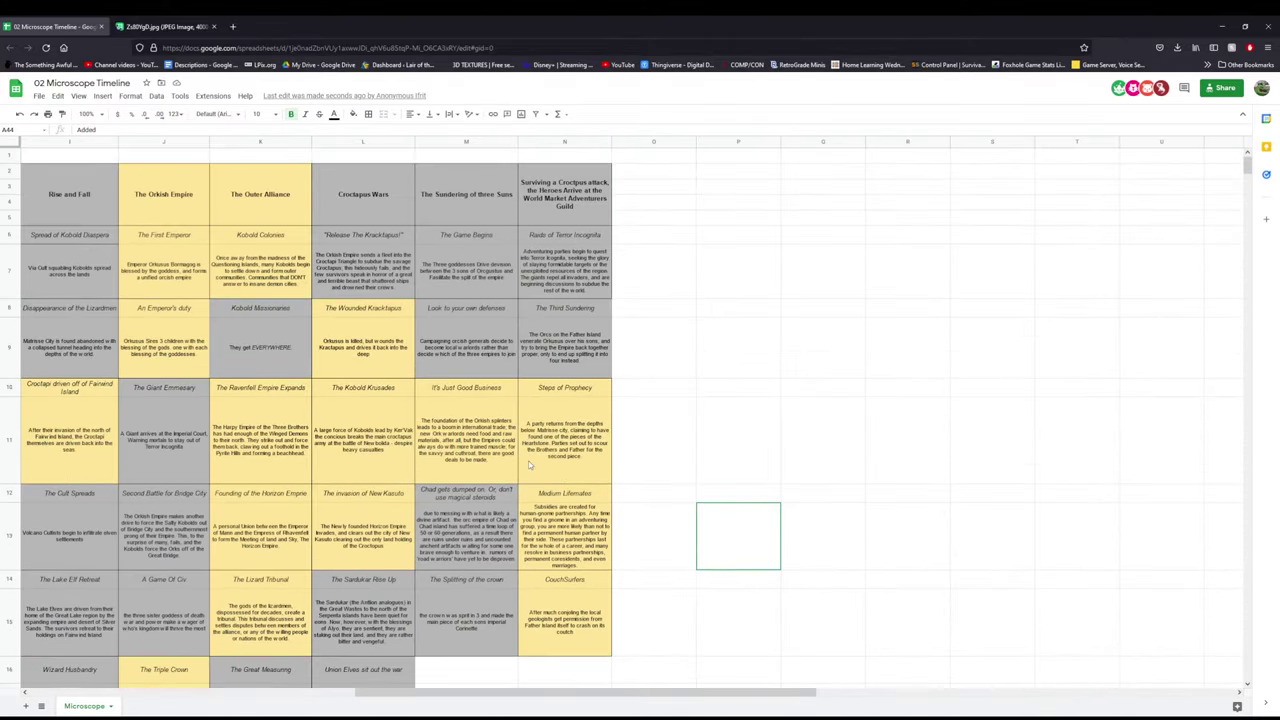
pyautogui.scroll(-2, 536, 460)
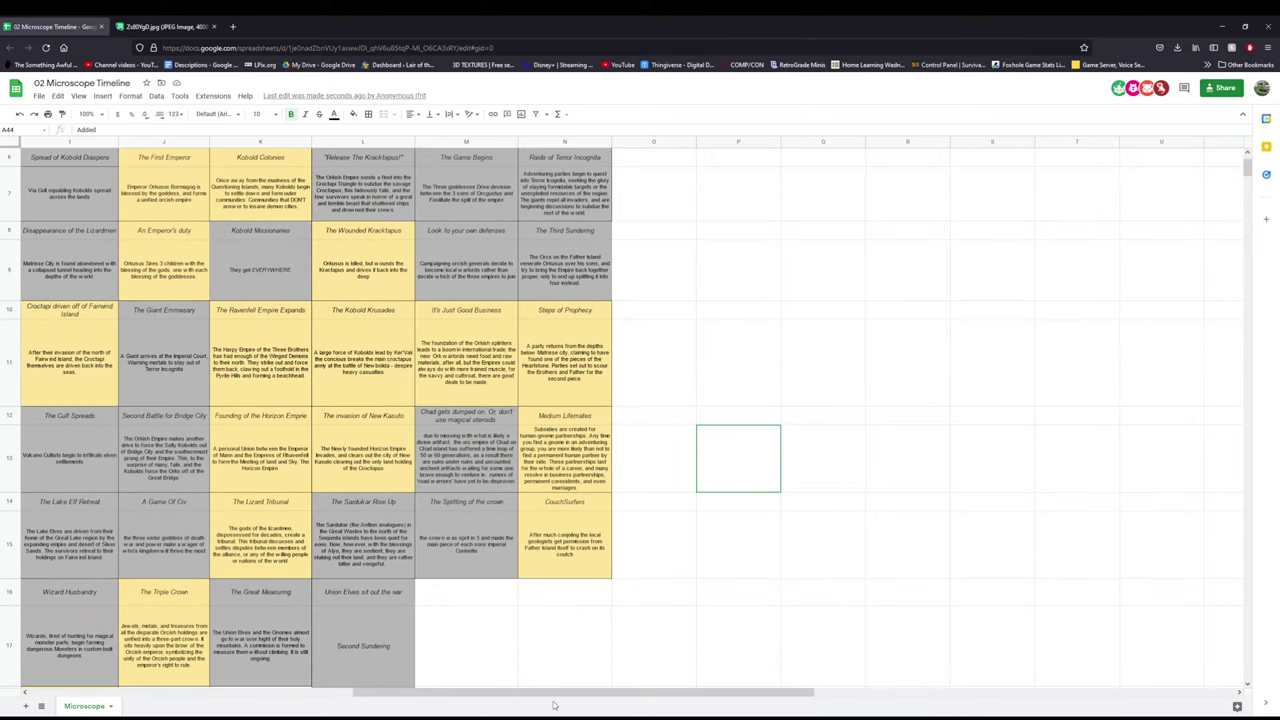
pyautogui.moveTo(554, 693); pyautogui.dragTo(521, 693)
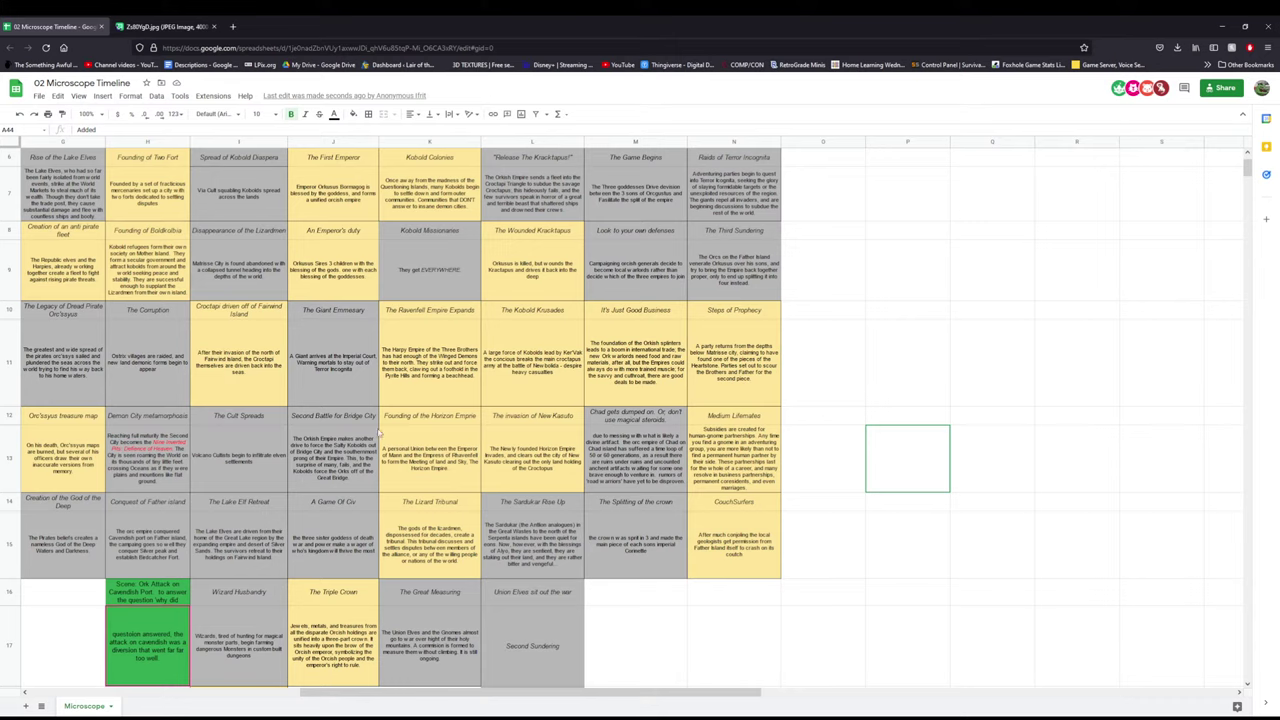
# - Glance at the map image, then examine The Splitting of the crown and the surrounding events from Ages of Discovery onward
pyautogui.click(125, 30)
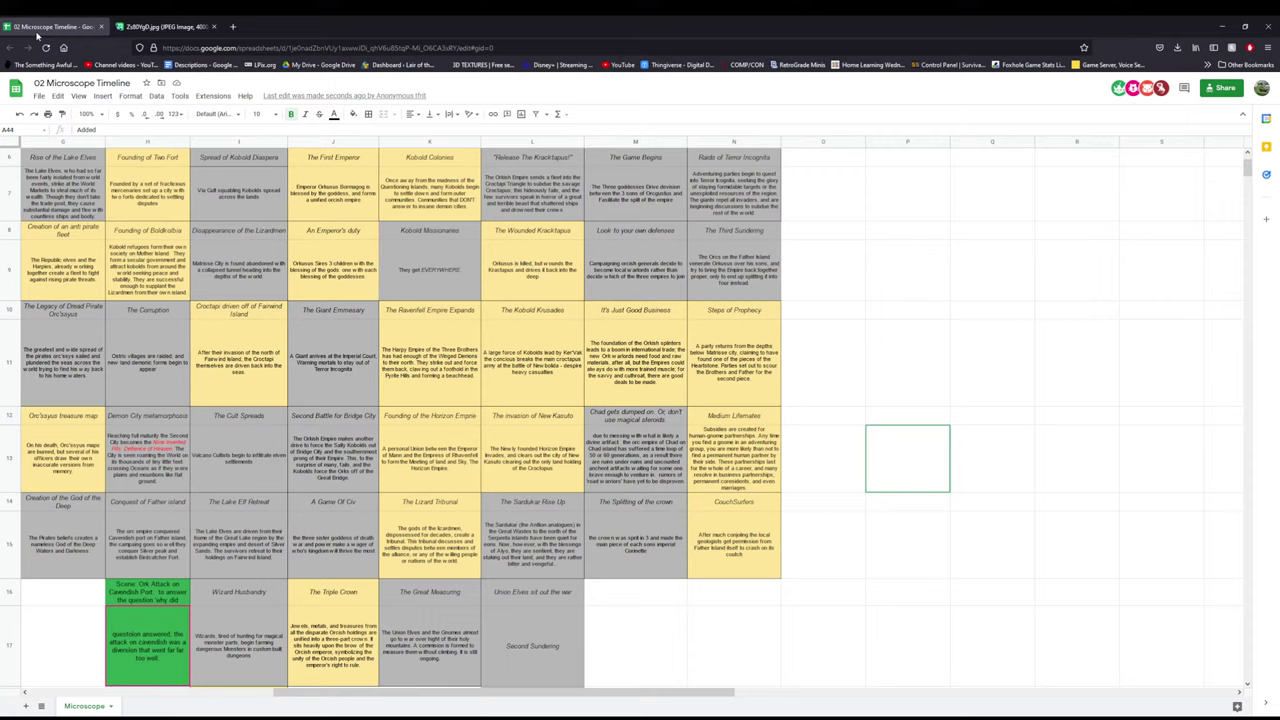
pyautogui.click(55, 26)
pyautogui.click(630, 508)
pyautogui.scroll(-3, 675, 569)
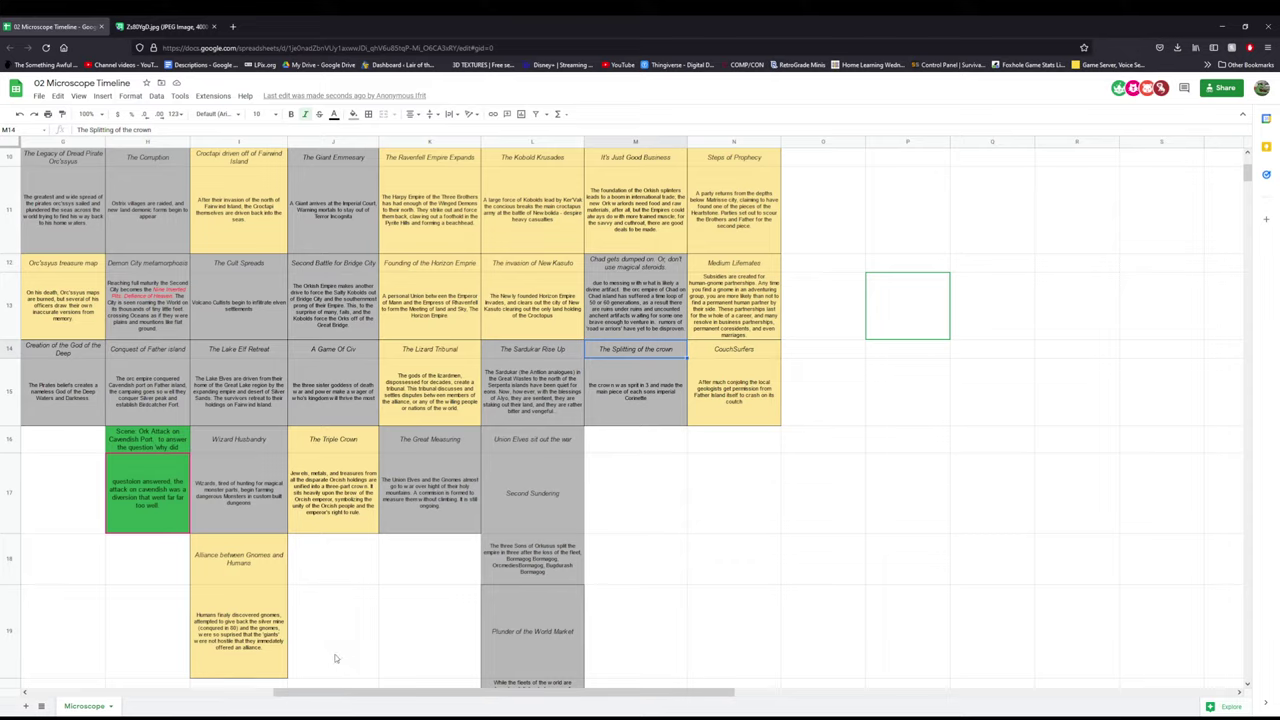
pyautogui.scroll(5, 540, 625)
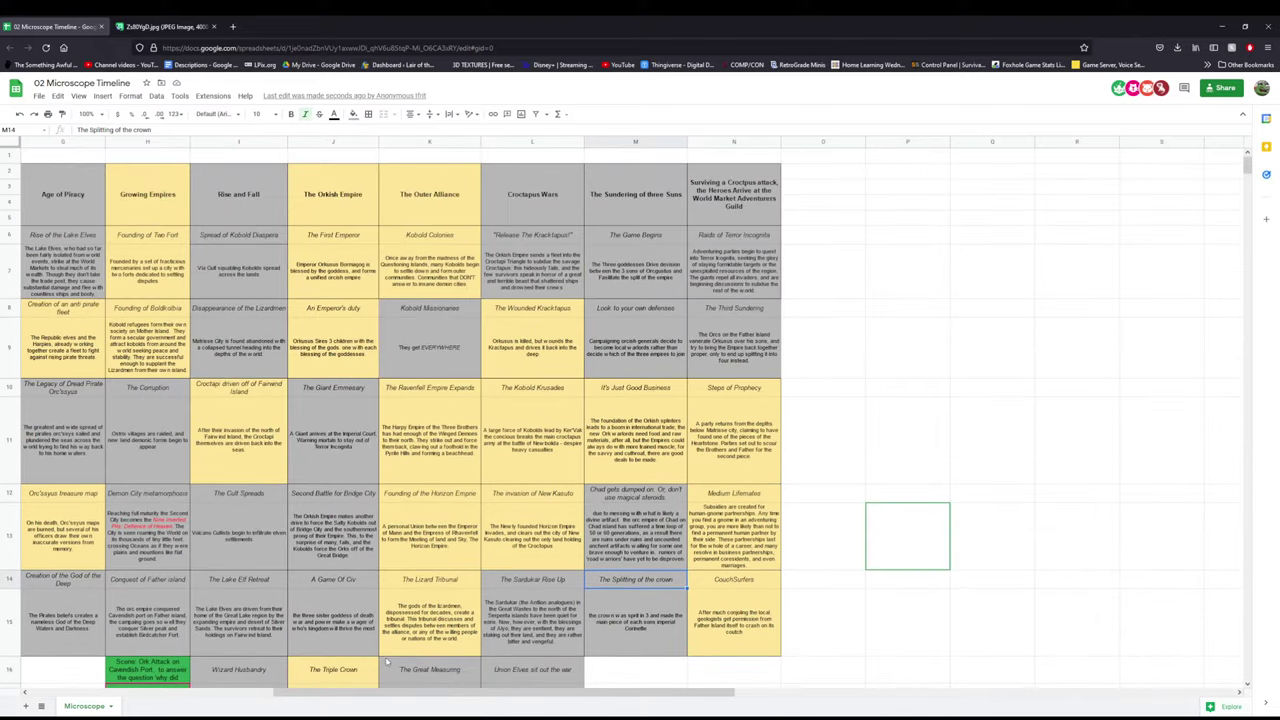
pyautogui.moveTo(469, 694); pyautogui.dragTo(447, 694)
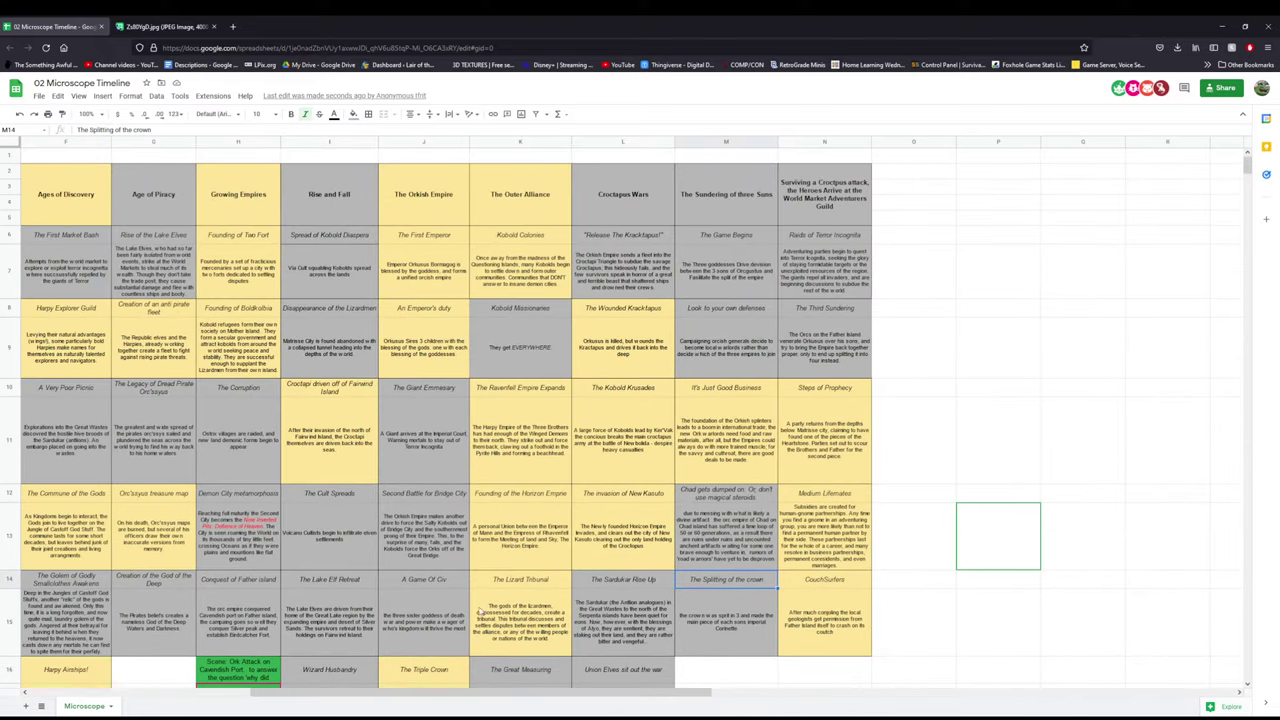
pyautogui.scroll(-3, 533, 495)
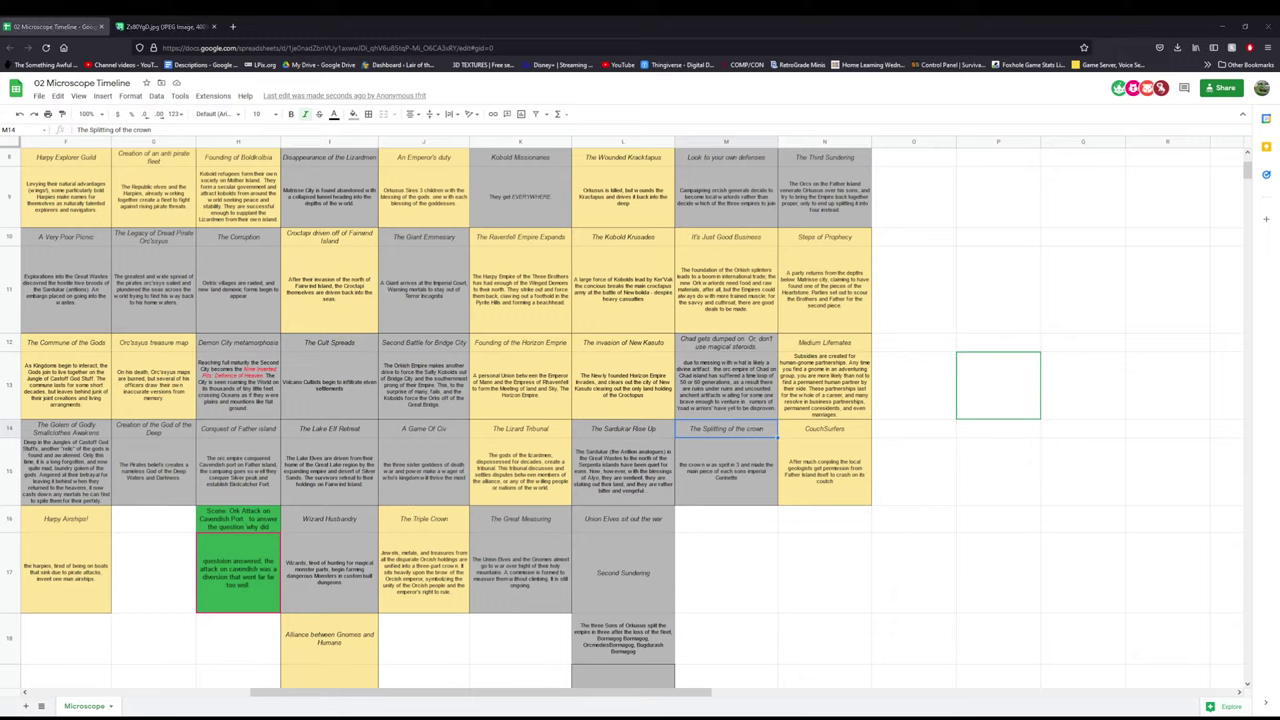
# - Compare the map image with the timeline's last era, reading the Medium Lifemates and Splitting of the crown descriptions
pyautogui.click(165, 26)
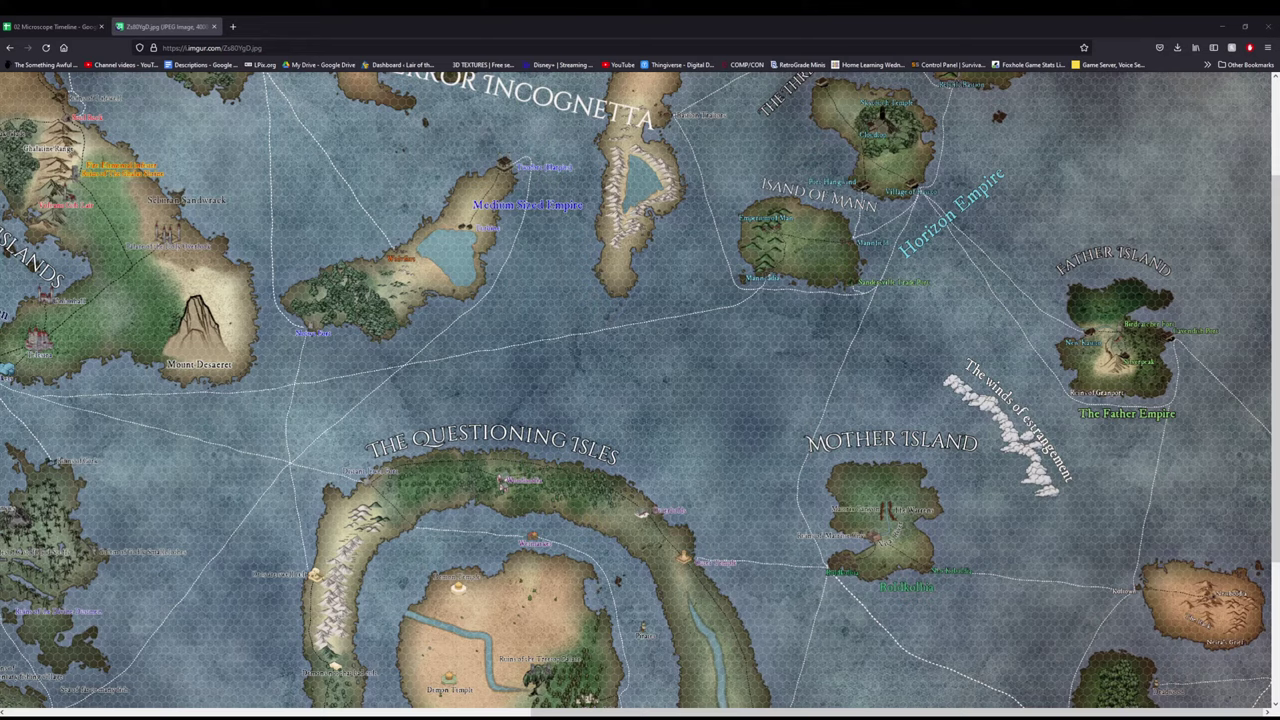
pyautogui.click(55, 26)
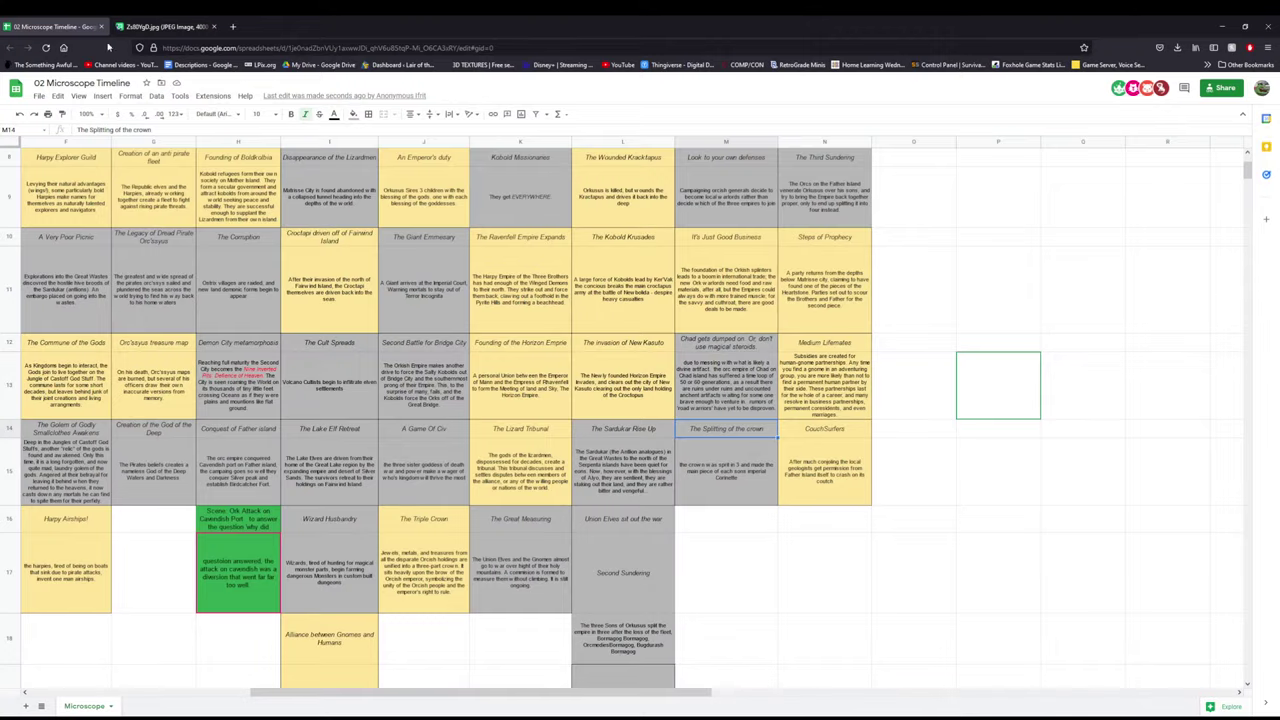
pyautogui.scroll(-3, 828, 387)
pyautogui.scroll(2, 828, 387)
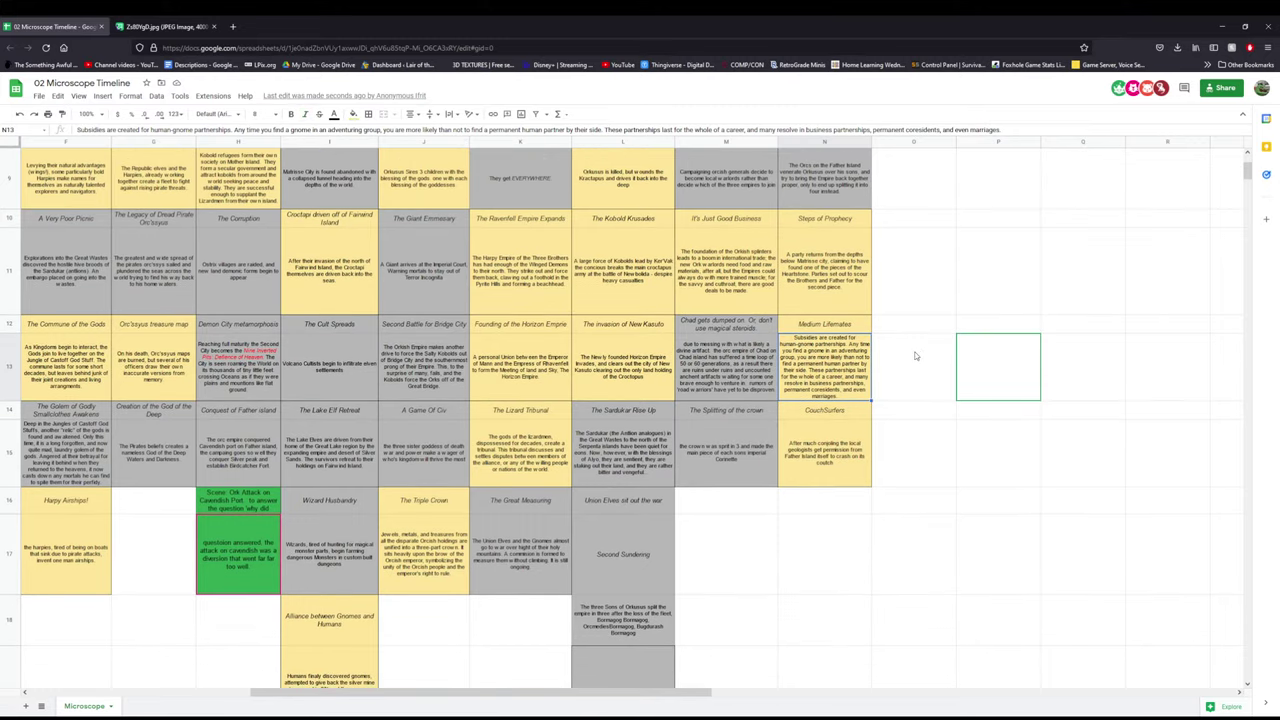
pyautogui.click(731, 486)
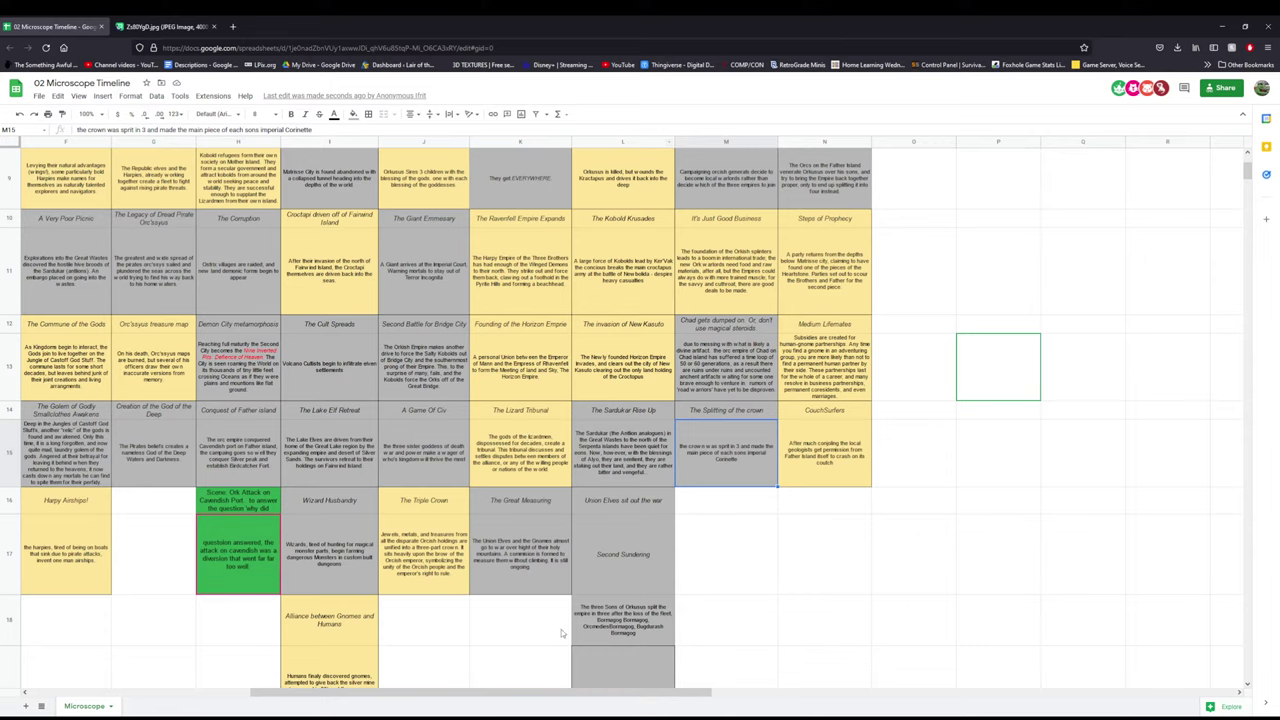
# - Copy the Light Event template cells into the empty space below Alliance between Gnomes and Humans in the Rise and Fall column
pyautogui.moveTo(490, 692); pyautogui.dragTo(268, 692)
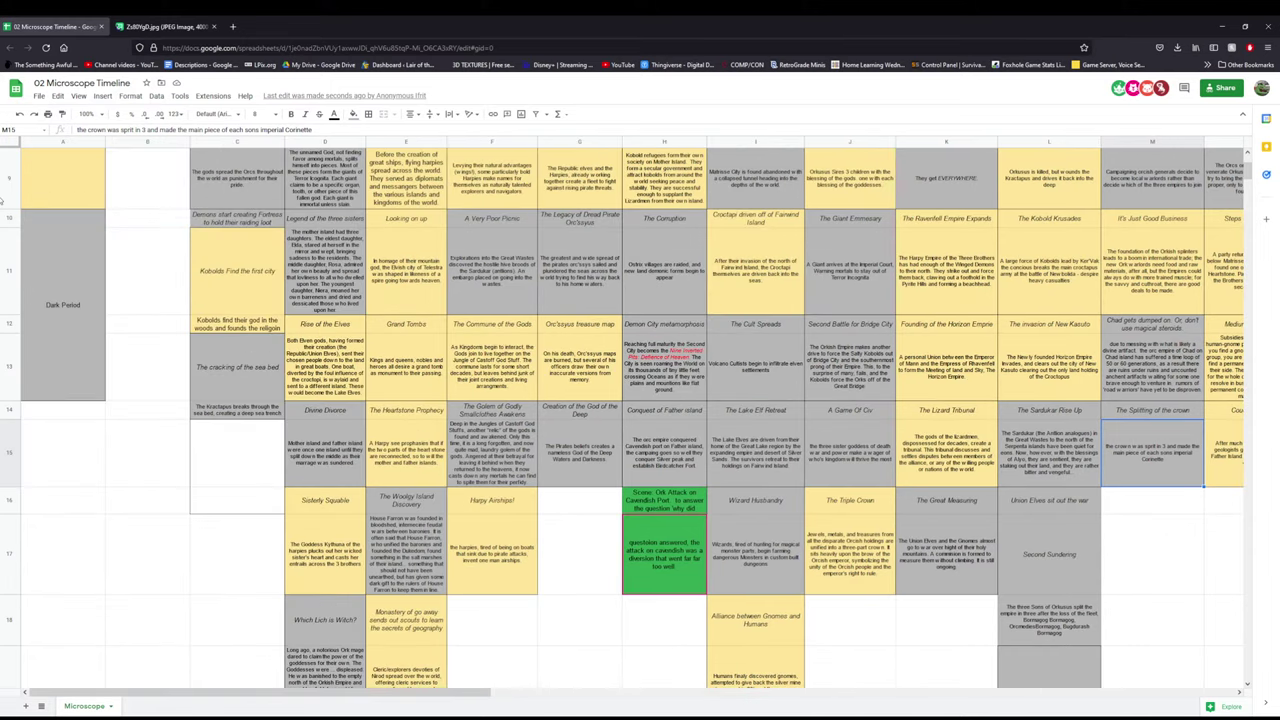
pyautogui.scroll(5, 70, 237)
pyautogui.click(77, 207)
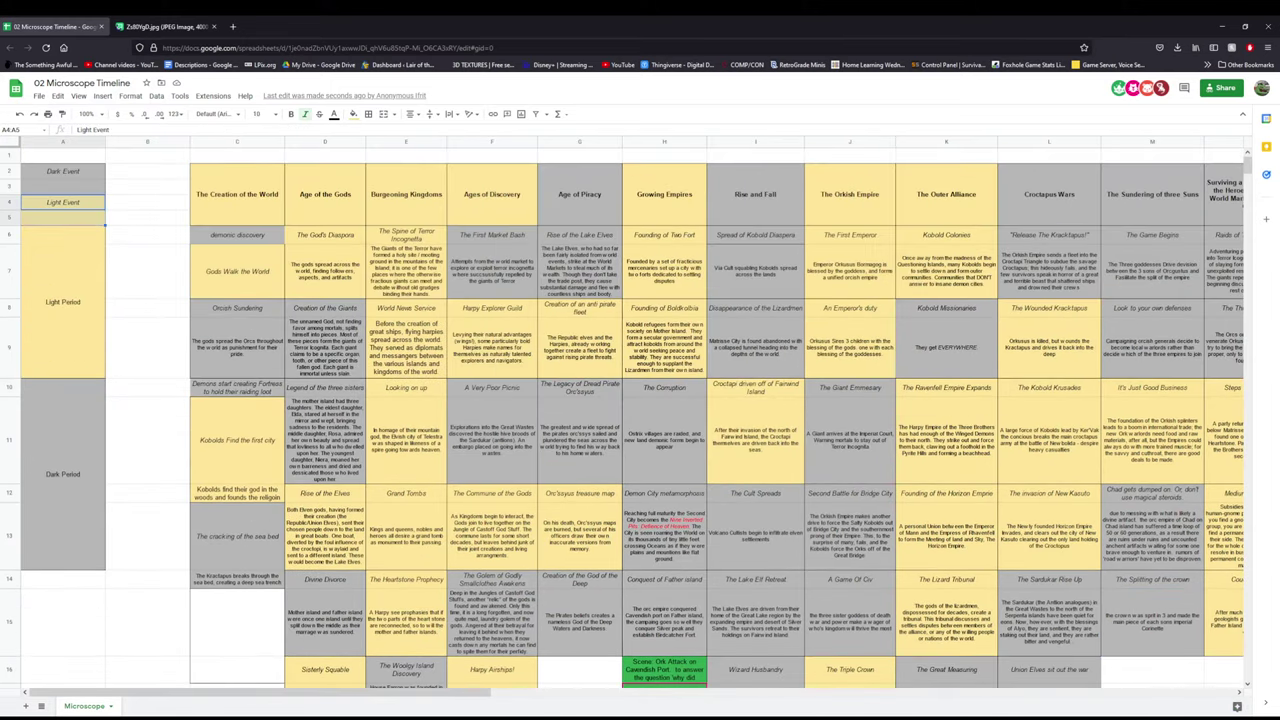
pyautogui.moveTo(493, 698); pyautogui.dragTo(644, 695)
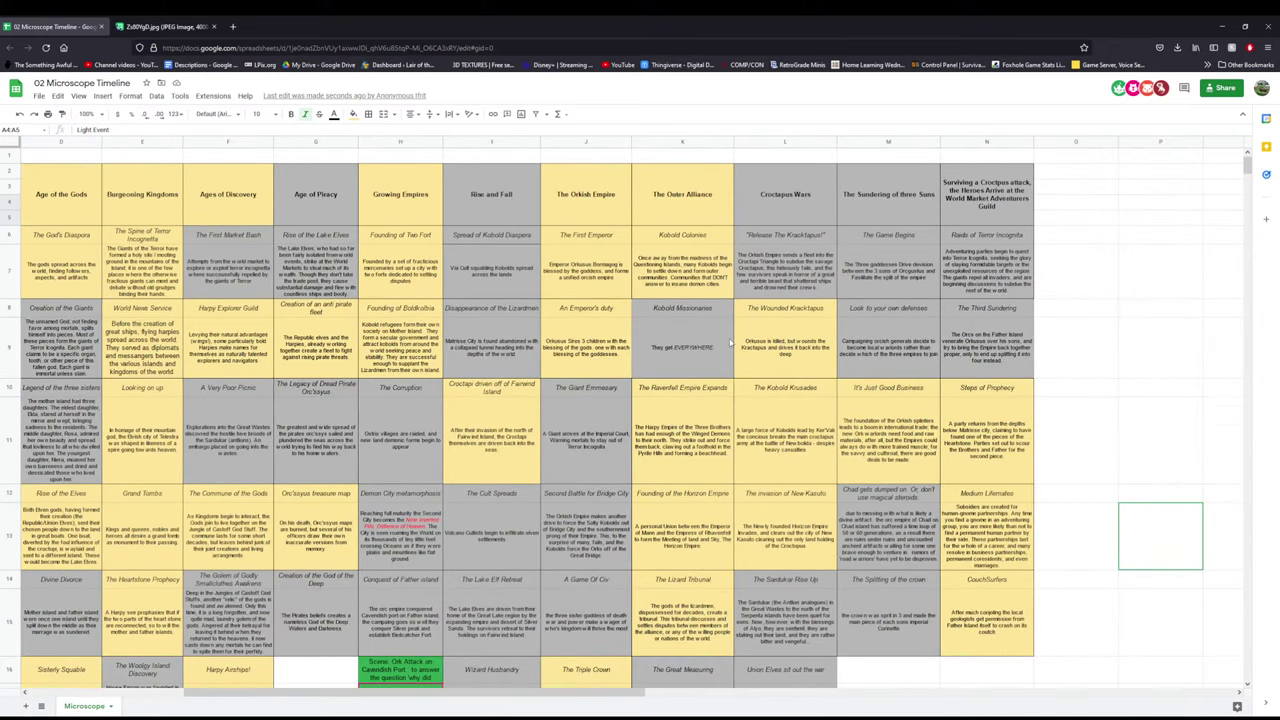
pyautogui.scroll(-10, 636, 333)
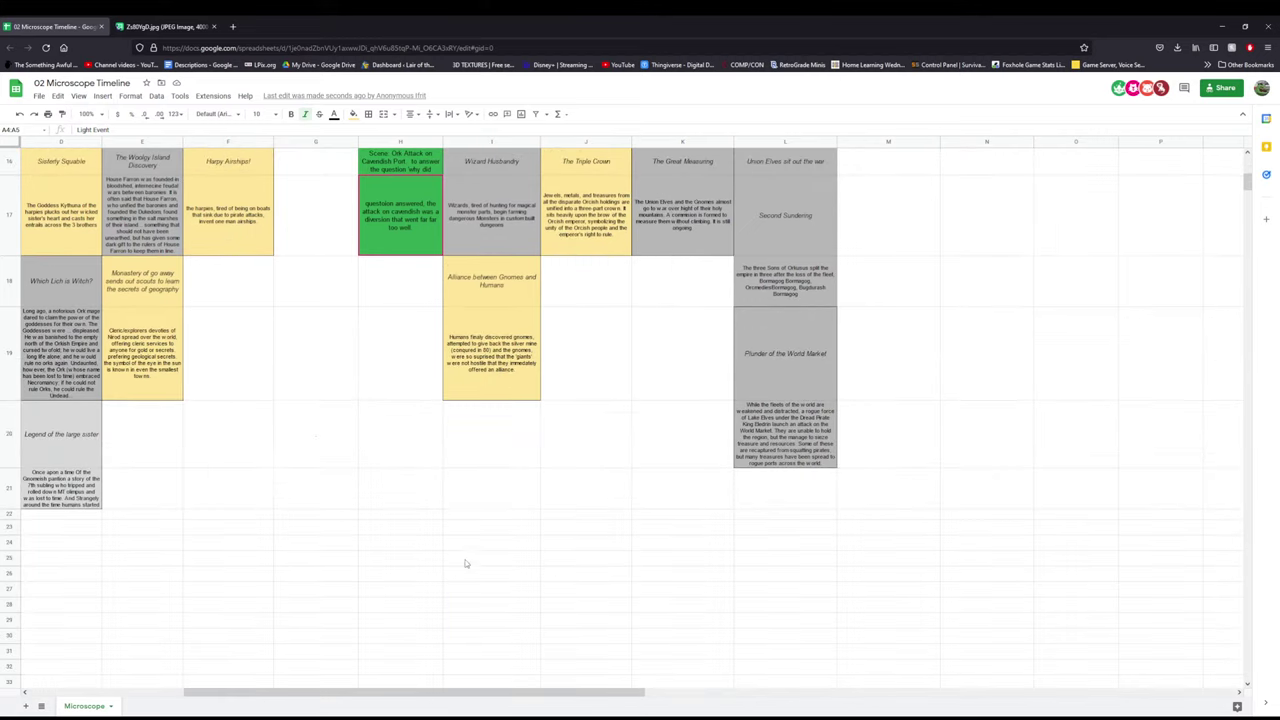
pyautogui.click(487, 424)
pyautogui.write('Light Event')
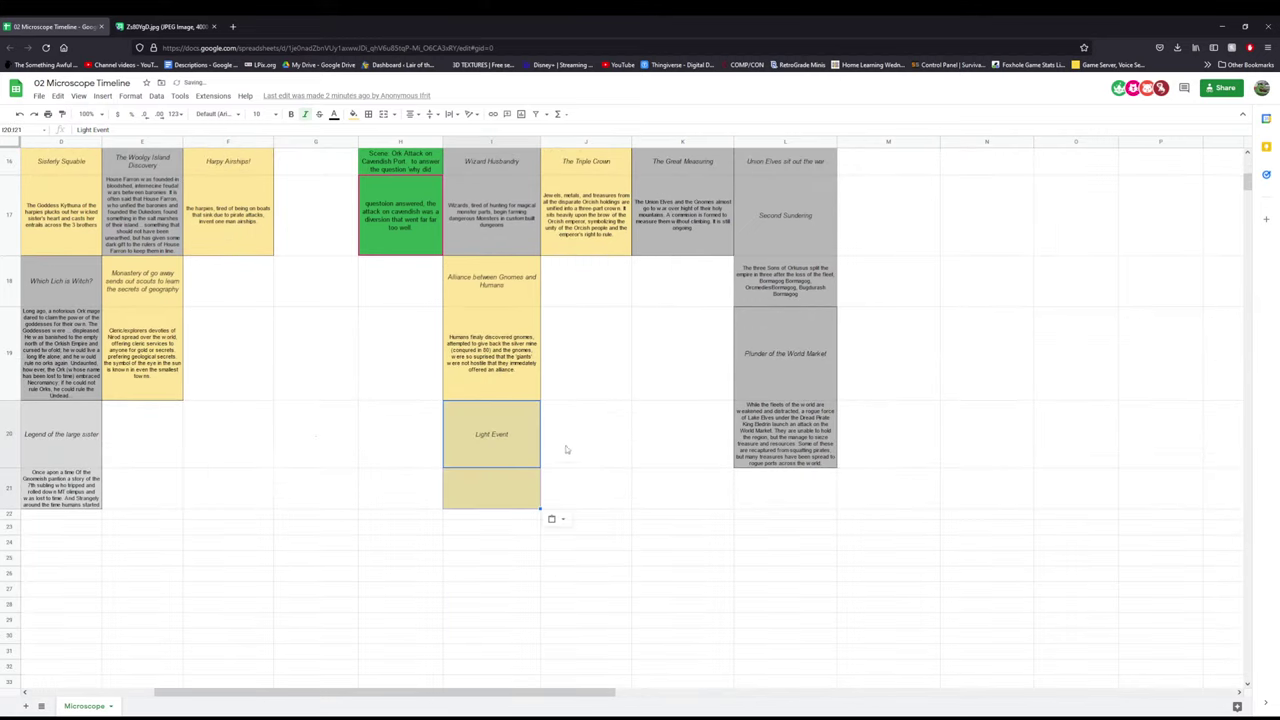
# - Title the new light event under Alliance between Gnomes and Humans "Common Trade"
pyautogui.scroll(5, 570, 440)
pyautogui.scroll(4, 573, 435)
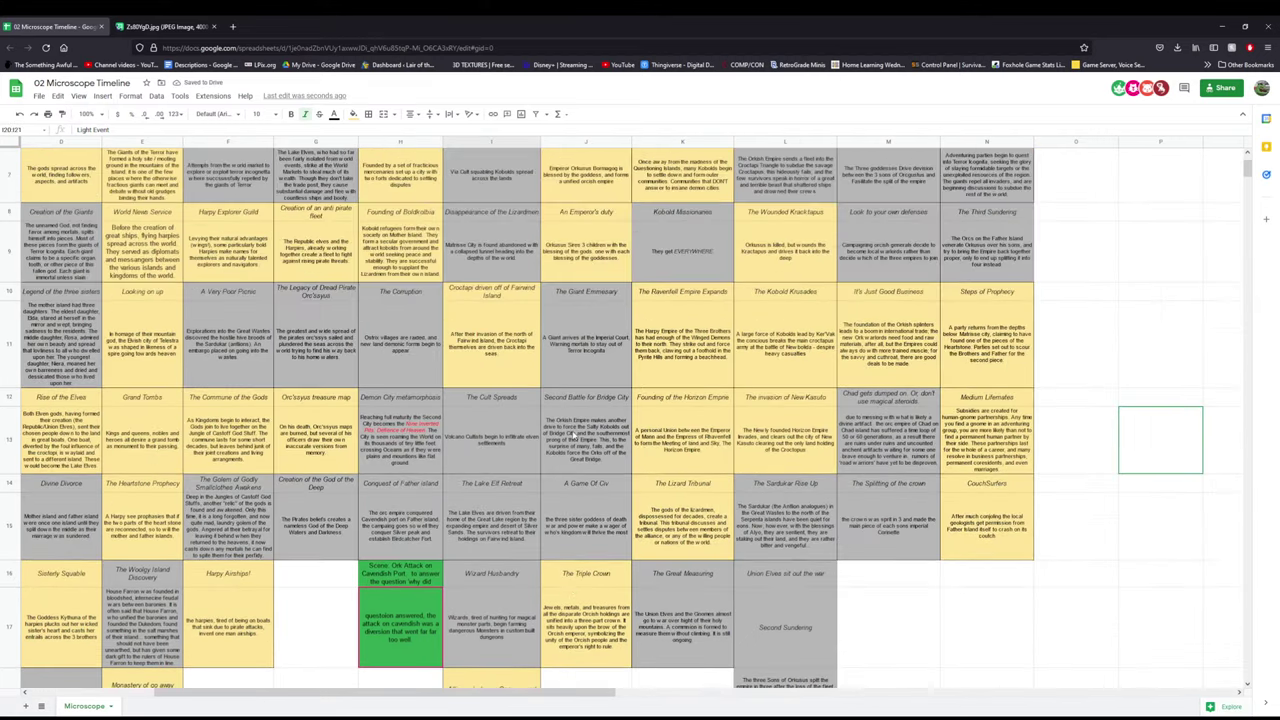
pyautogui.scroll(-6, 522, 425)
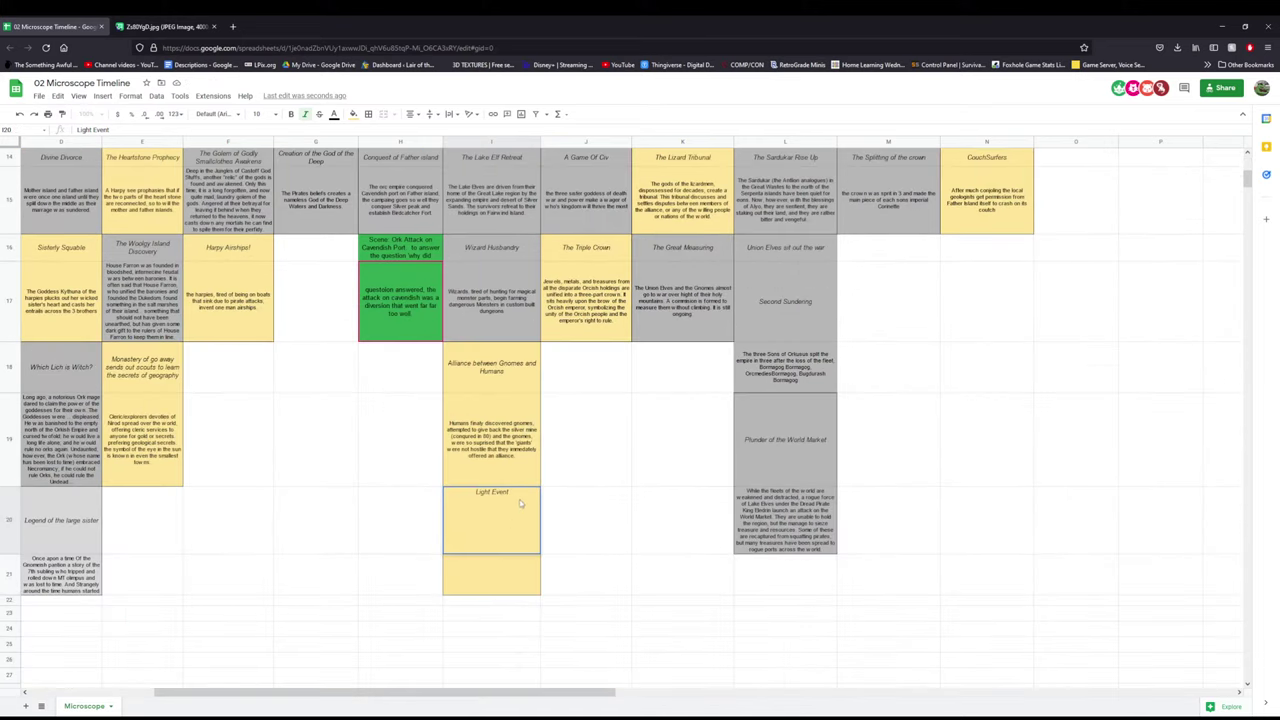
pyautogui.tripleClick(505, 492)
pyautogui.write('Common Trade')
pyautogui.press('Tab')
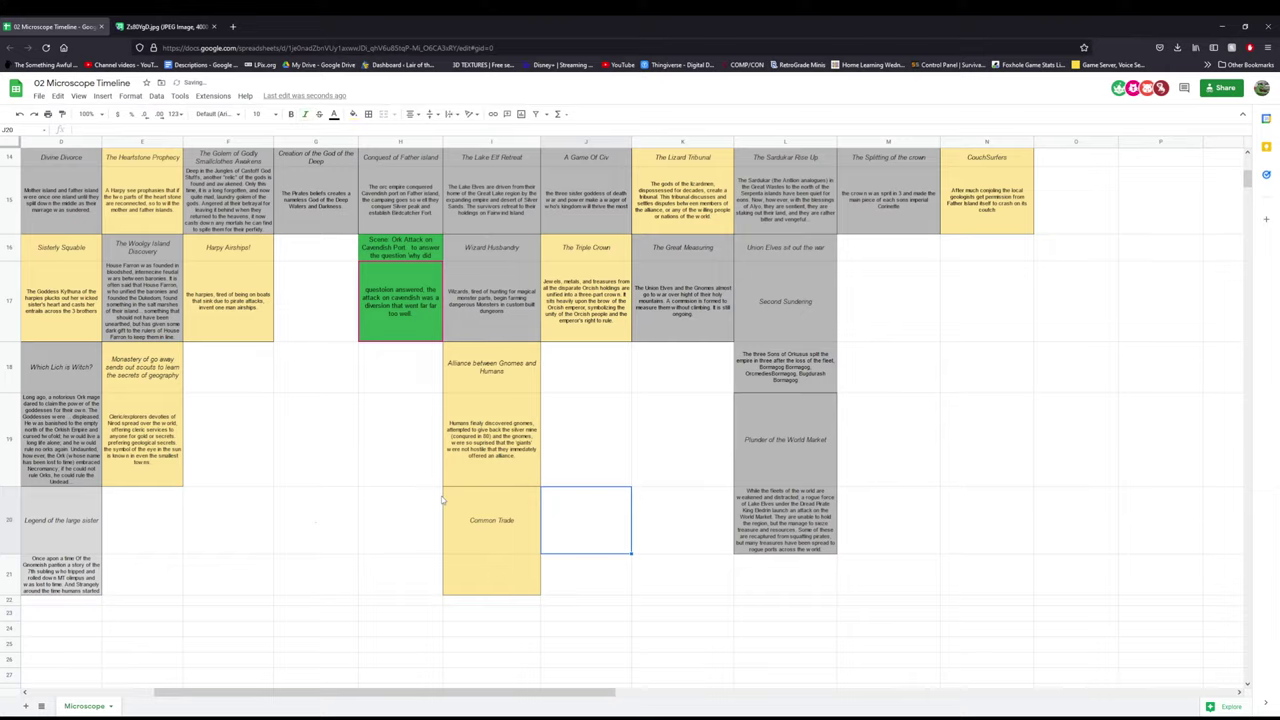
# - Enter the Common Trade description: "The orcs birdcatcher fort negotiate passage along the river for silver"
pyautogui.click(476, 568)
pyautogui.write('The')
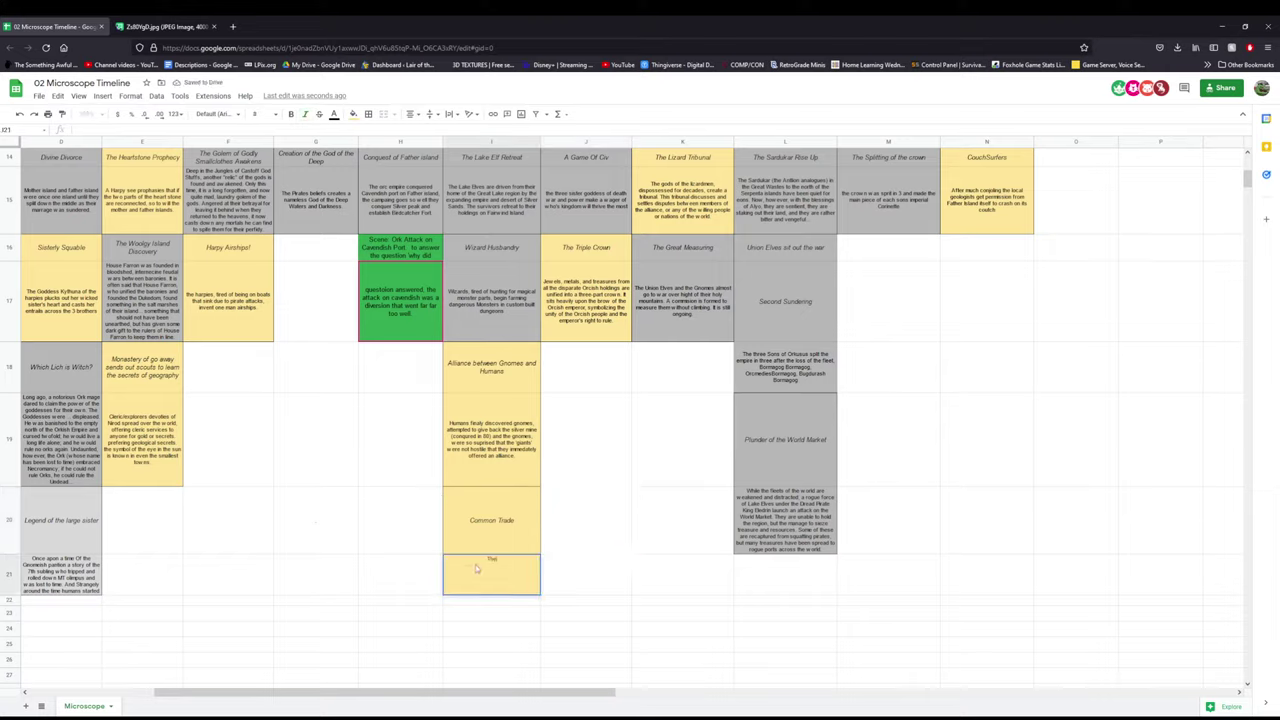
pyautogui.write(' arcs birdcatcher fort regio')
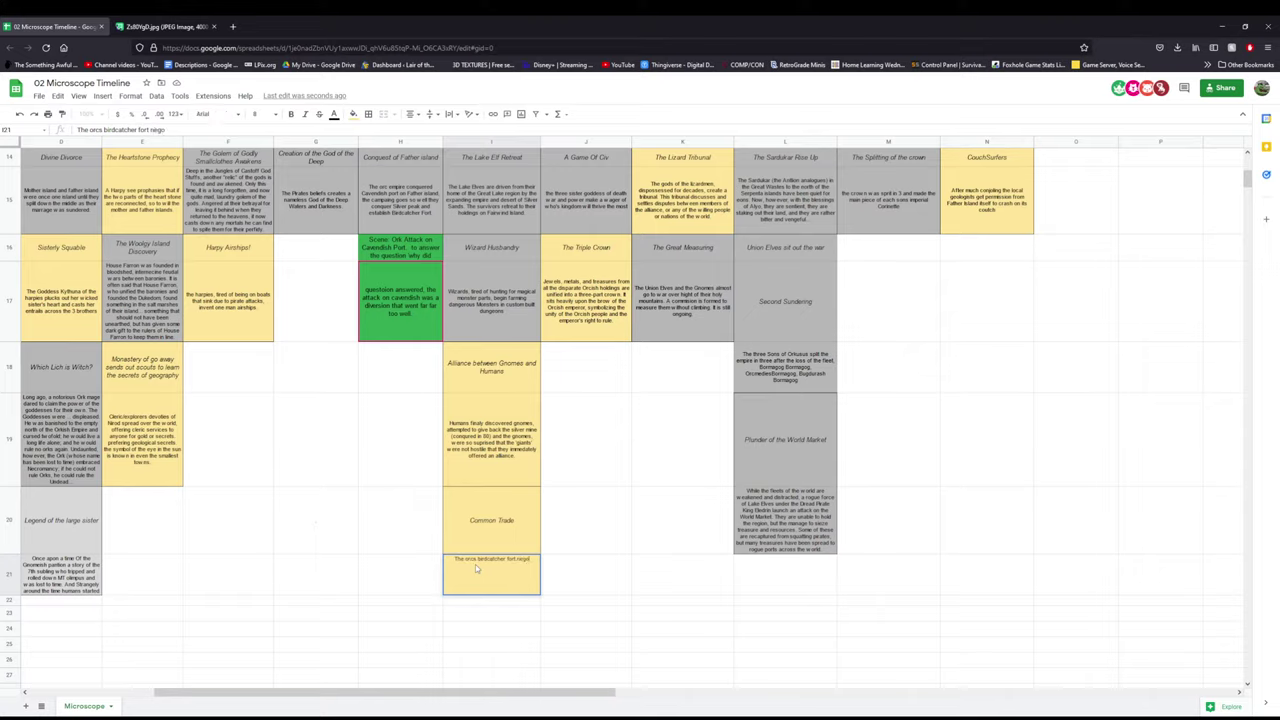
pyautogui.write('ate passage along the riv')
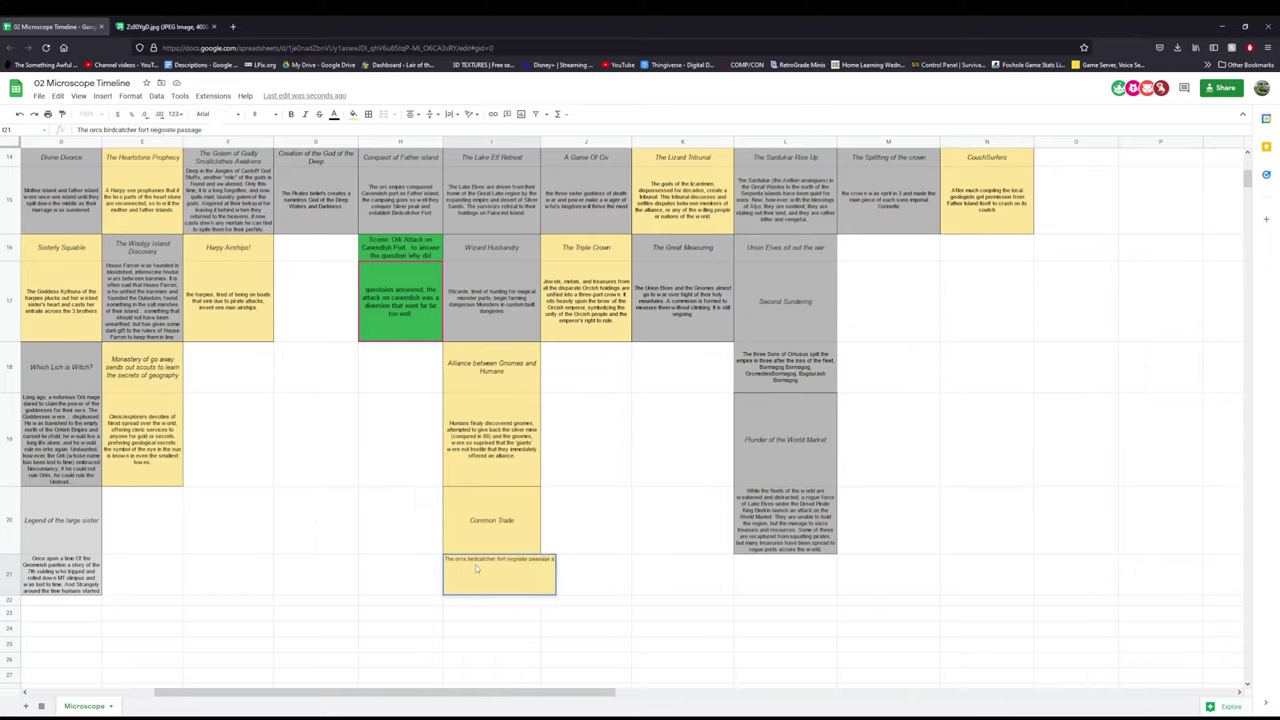
pyautogui.write('er for silver')
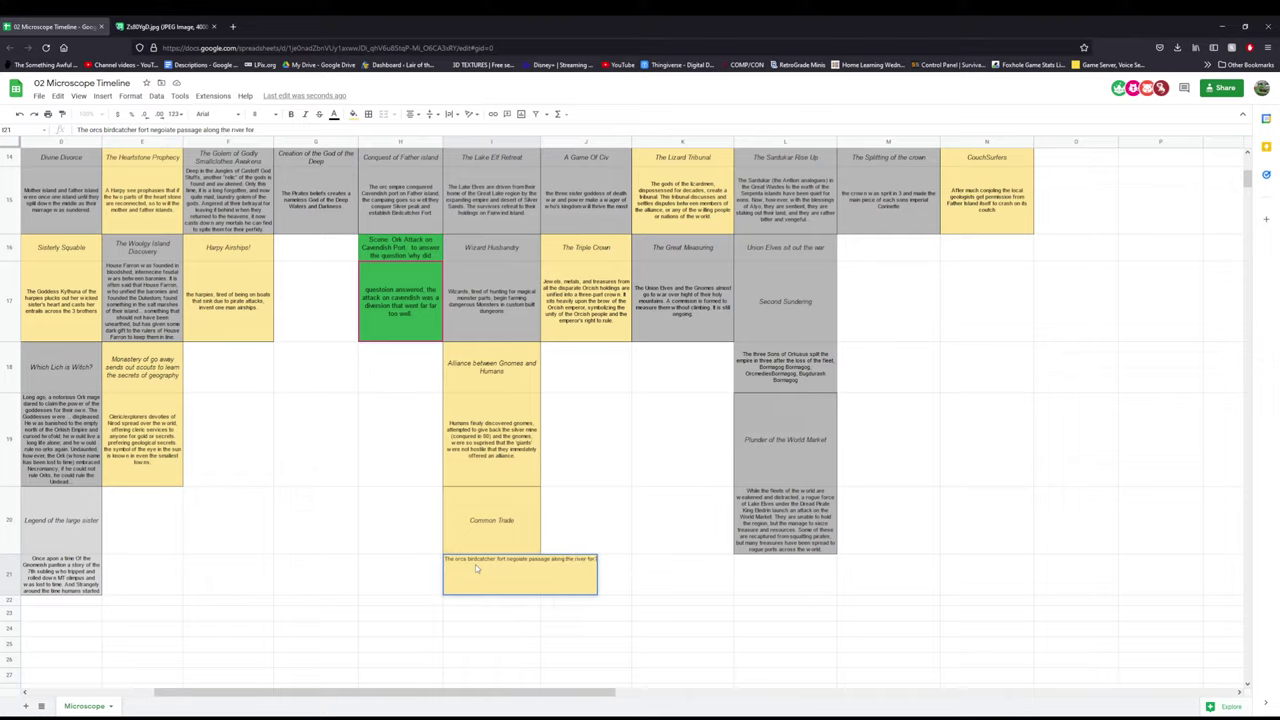
pyautogui.write('.')
pyautogui.press('Return')
pyautogui.press('Return')
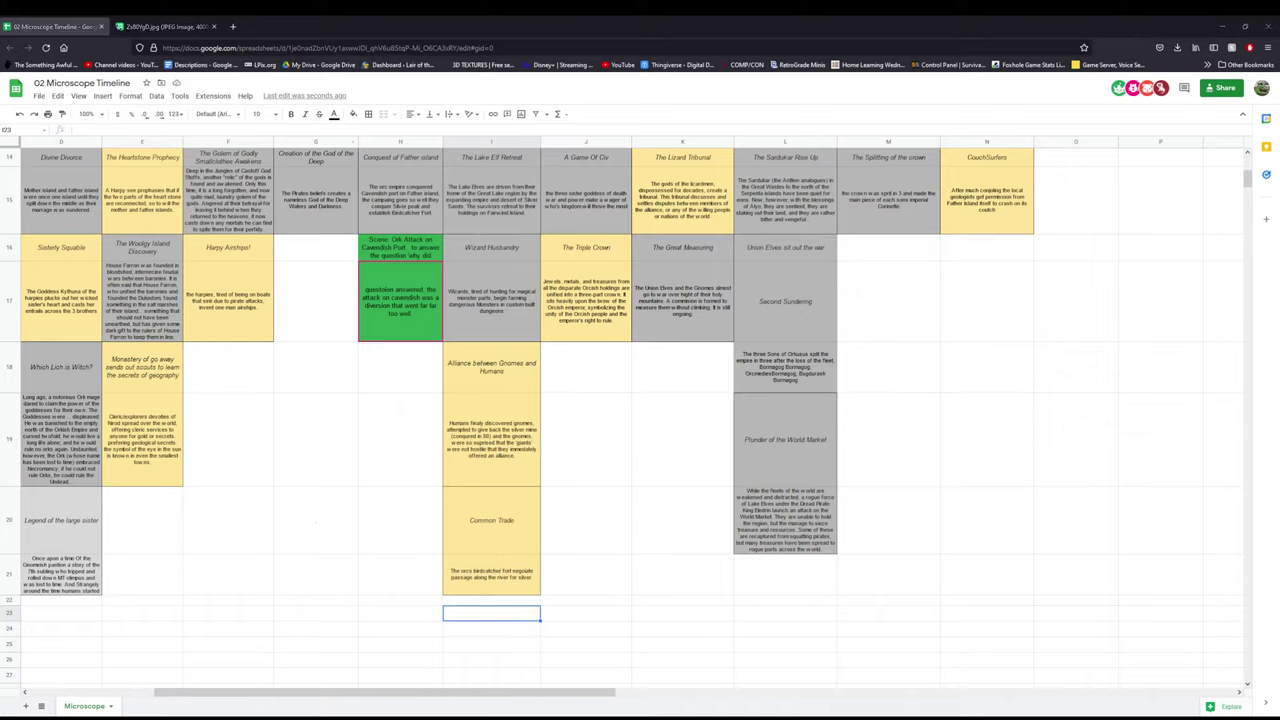
# - Examine the world map around Terror Incognetta, the Horizon Empire, Mother Island and Father Island, and return to the timeline
pyautogui.click(190, 26)
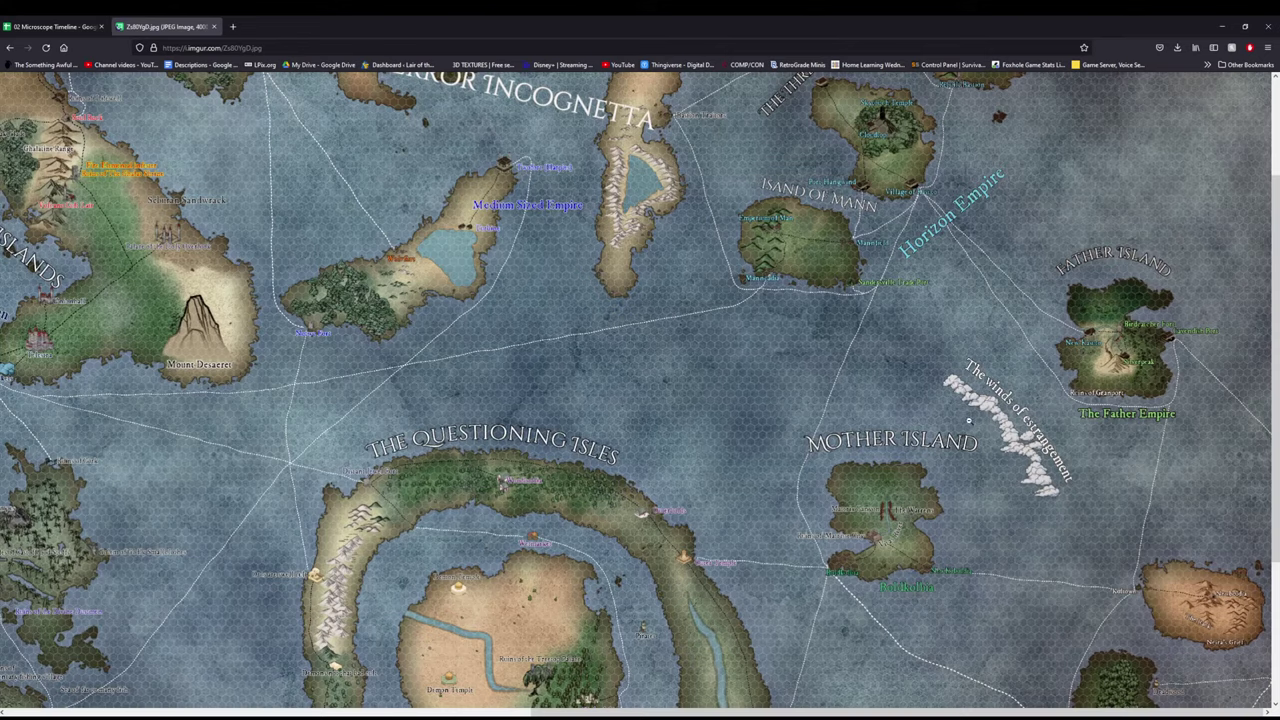
pyautogui.scroll(1, 1038, 392)
pyautogui.hscroll(-6, 1100, 390)
pyautogui.hscroll(6, 1200, 380)
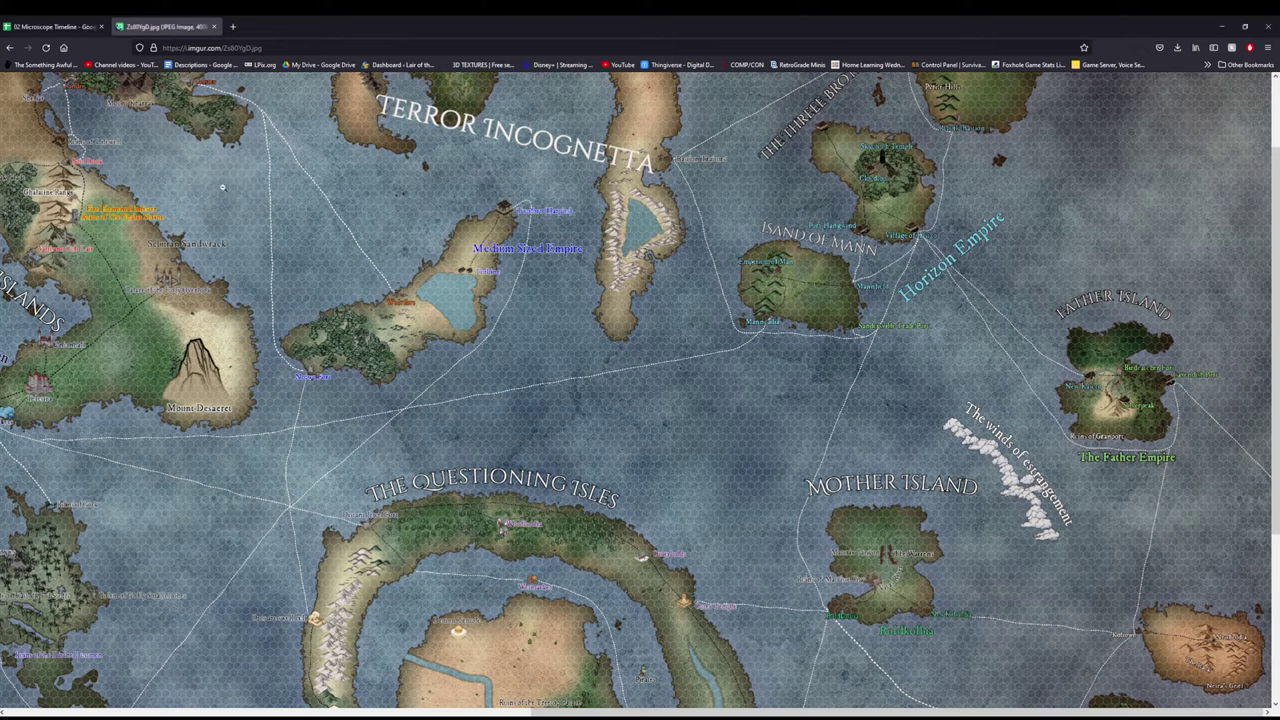
pyautogui.click(66, 27)
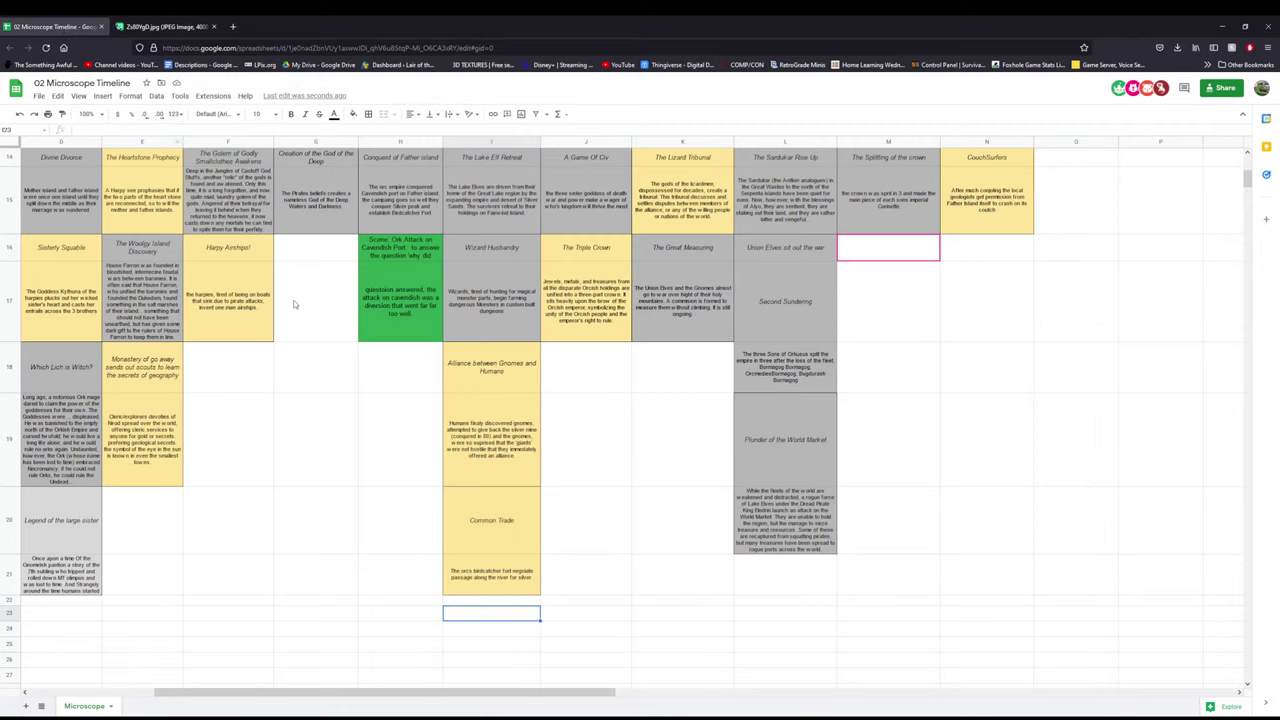
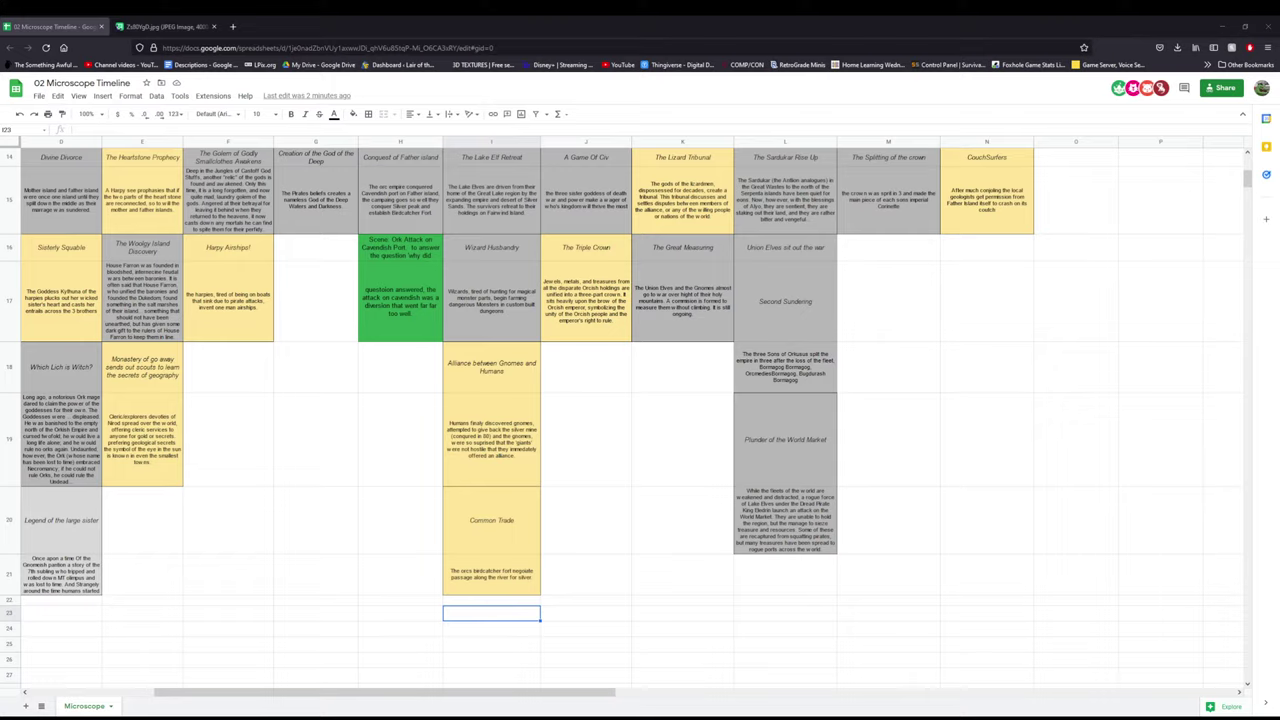
# - Check the turn order and focus list beneath the timeline, and go back to the later eras' events
pyautogui.click(326, 450)
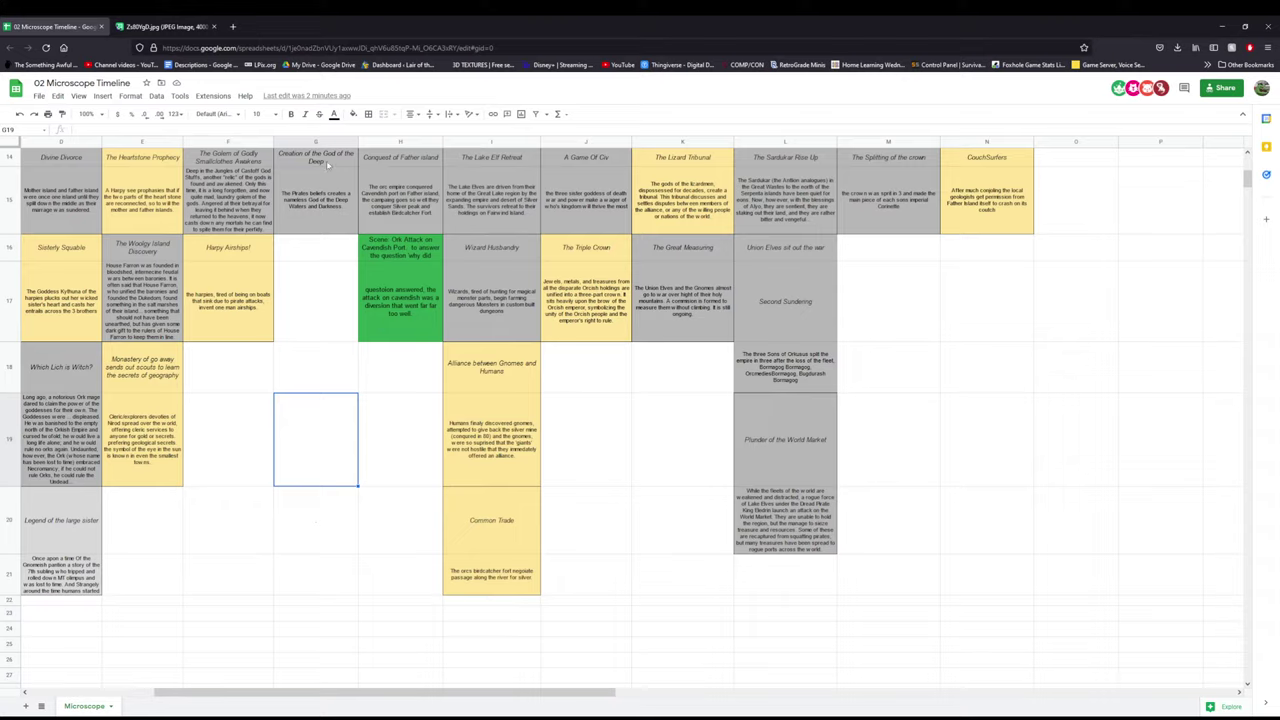
pyautogui.click(470, 504)
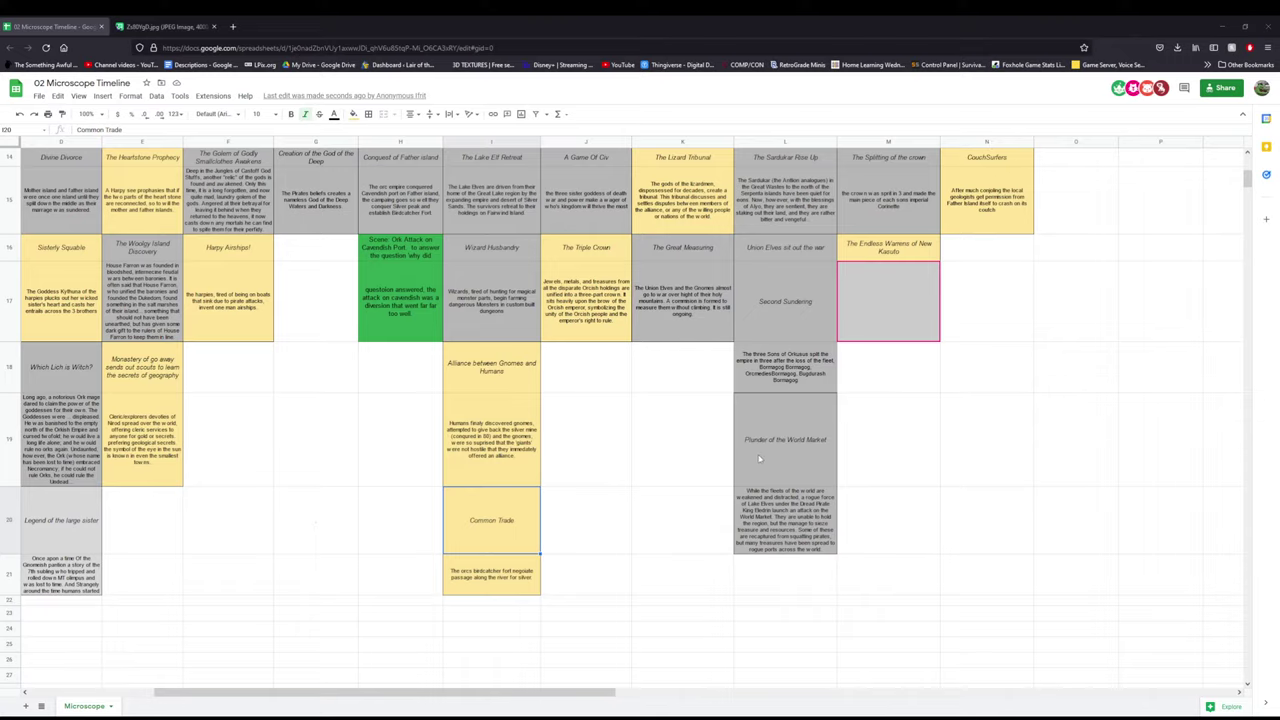
pyautogui.scroll(-5, 666, 520)
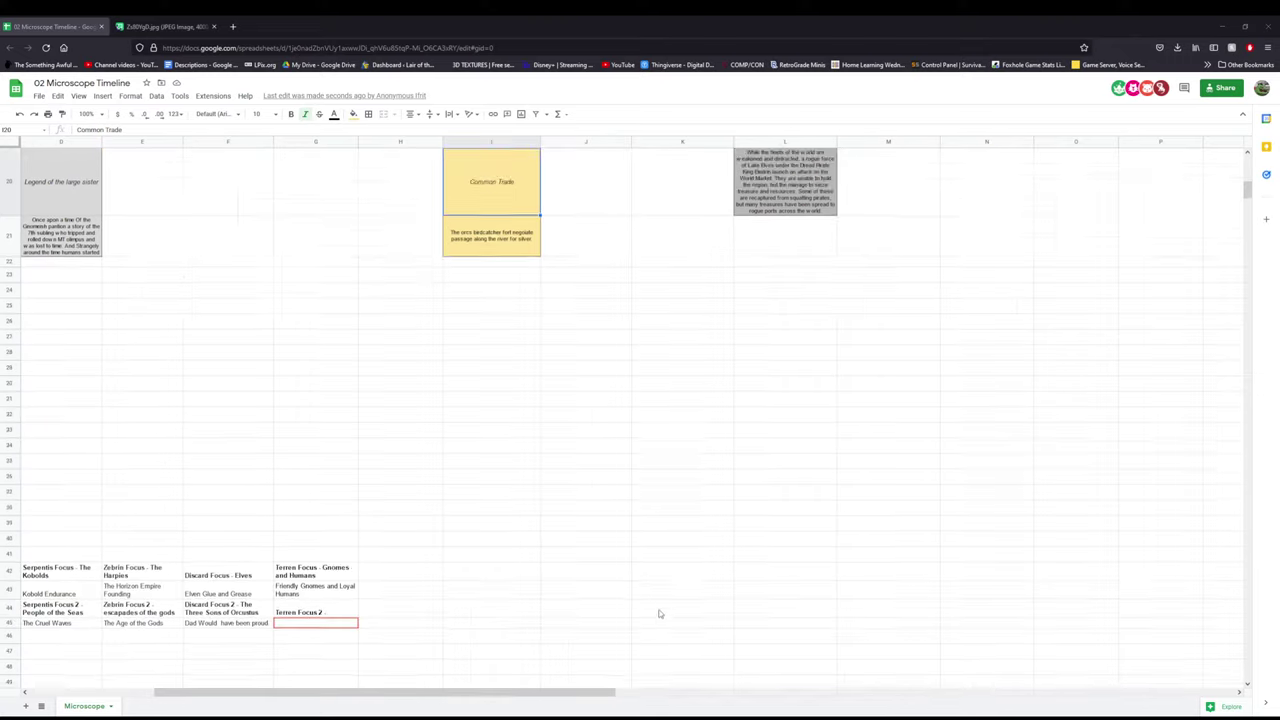
pyautogui.hscroll(-3, 234, 669)
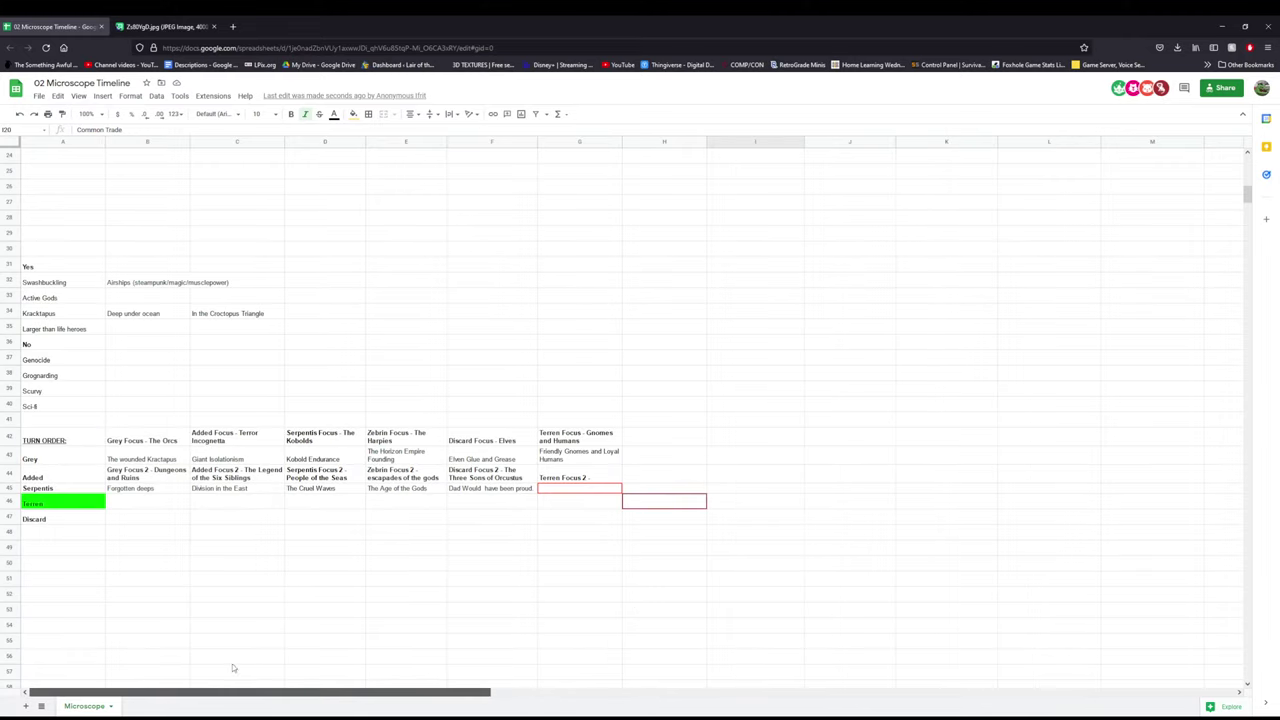
pyautogui.click(67, 489)
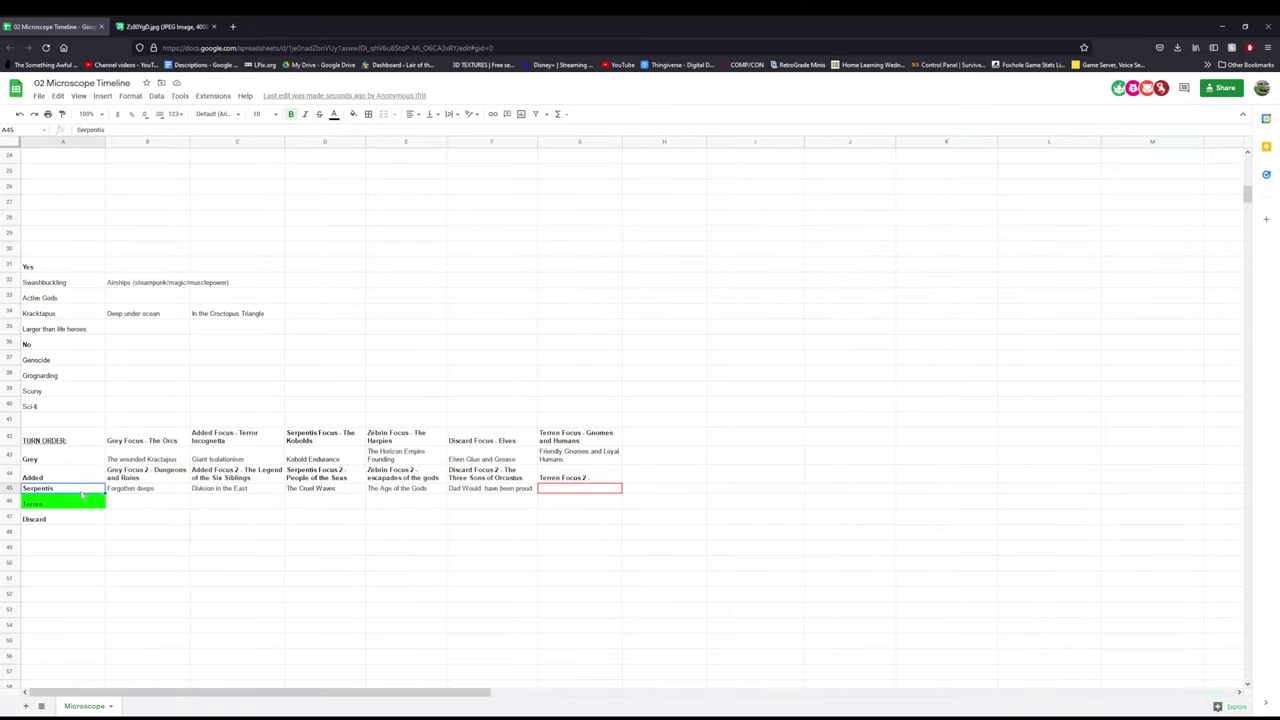
pyautogui.scroll(5, 815, 502)
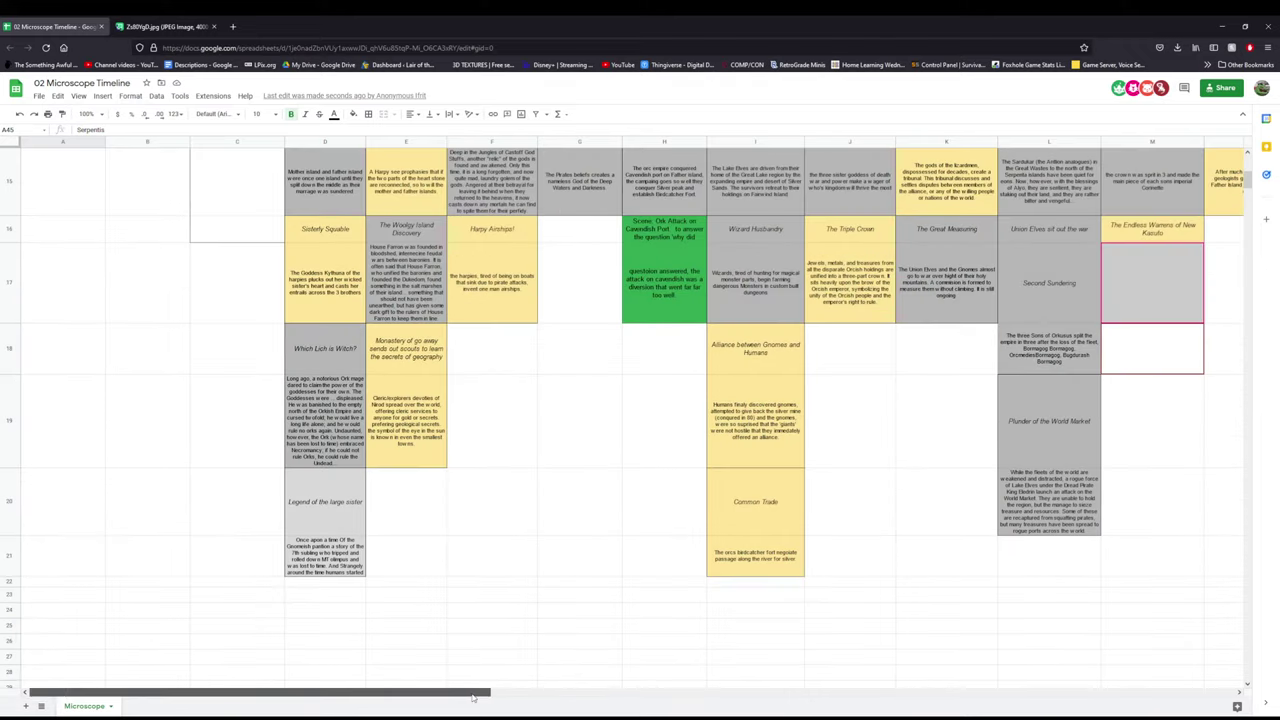
pyautogui.moveTo(471, 692); pyautogui.dragTo(591, 691)
pyautogui.scroll(1, 786, 516)
pyautogui.scroll(3, 786, 516)
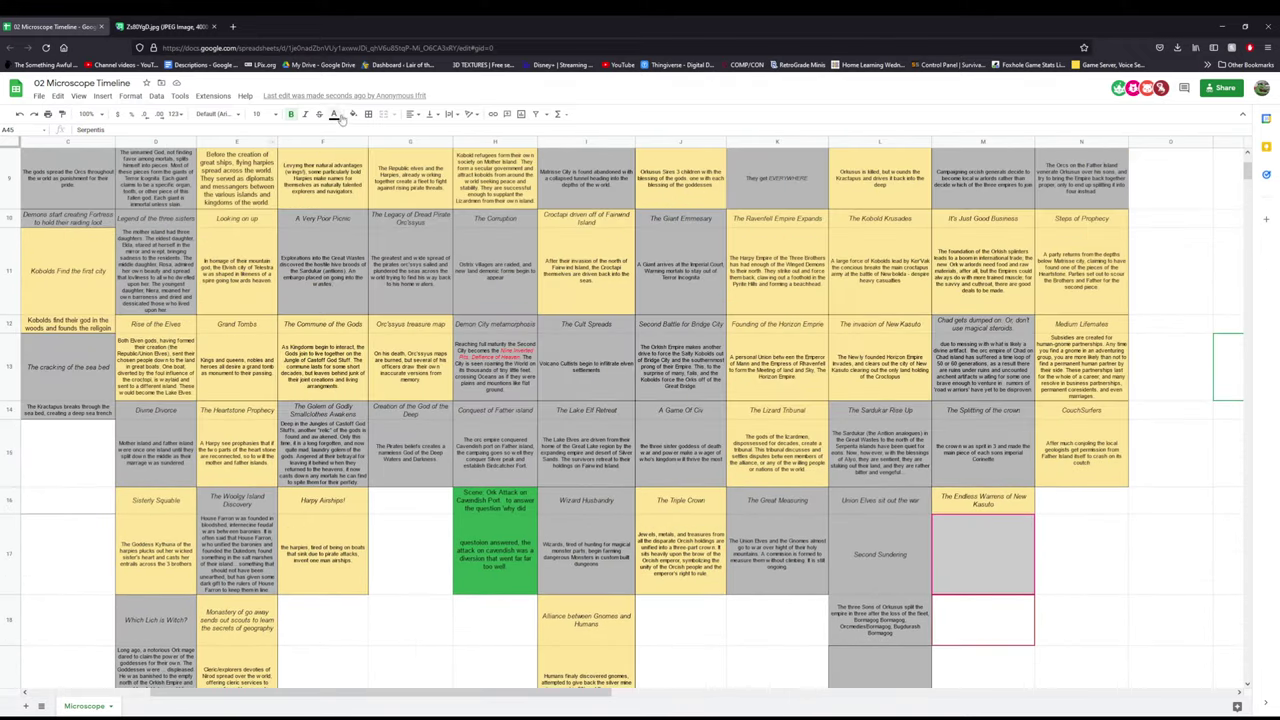
# - Examine the world map from the Orcish Empire across the Serpenta Islands to Father Island, and return to the timeline
pyautogui.click(152, 28)
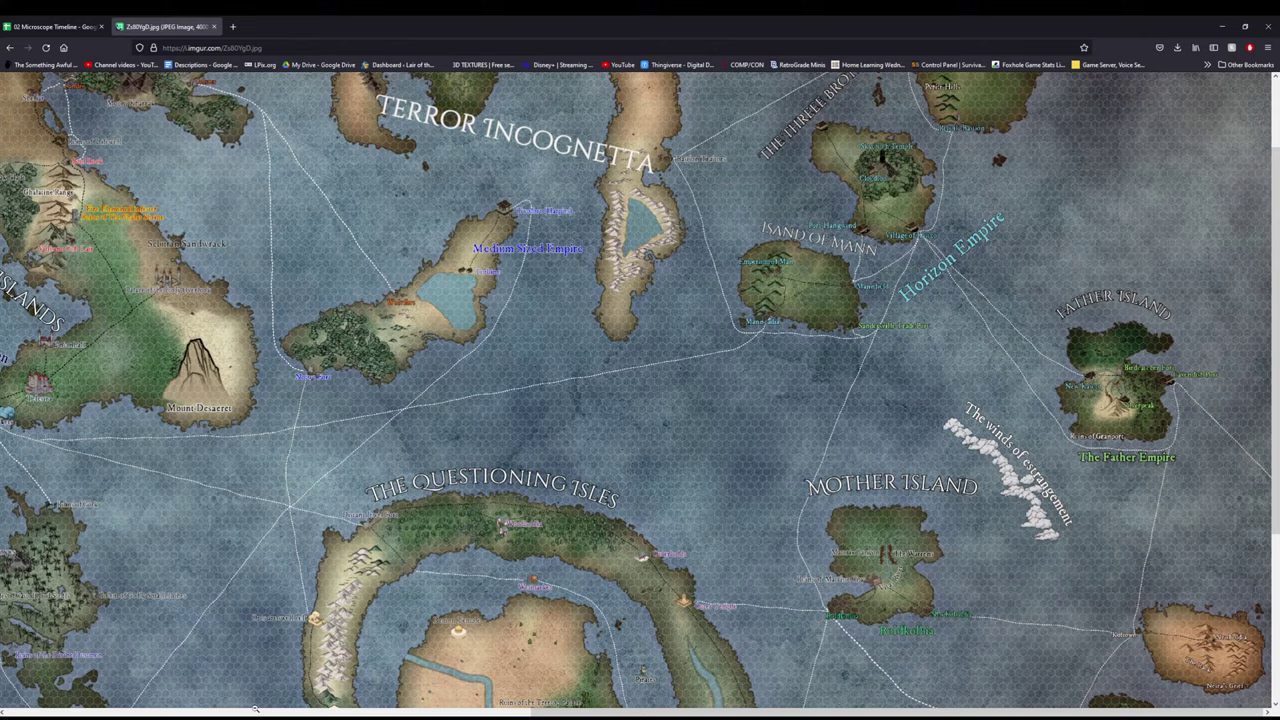
pyautogui.moveTo(603, 712)
pyautogui.mouseDown()
pyautogui.moveTo(228, 684)
pyautogui.moveTo(600, 695)
pyautogui.moveTo(78, 688)
pyautogui.moveTo(598, 693)
pyautogui.mouseUp()
pyautogui.scroll(-2, 218, 549)
pyautogui.click(437, 713)
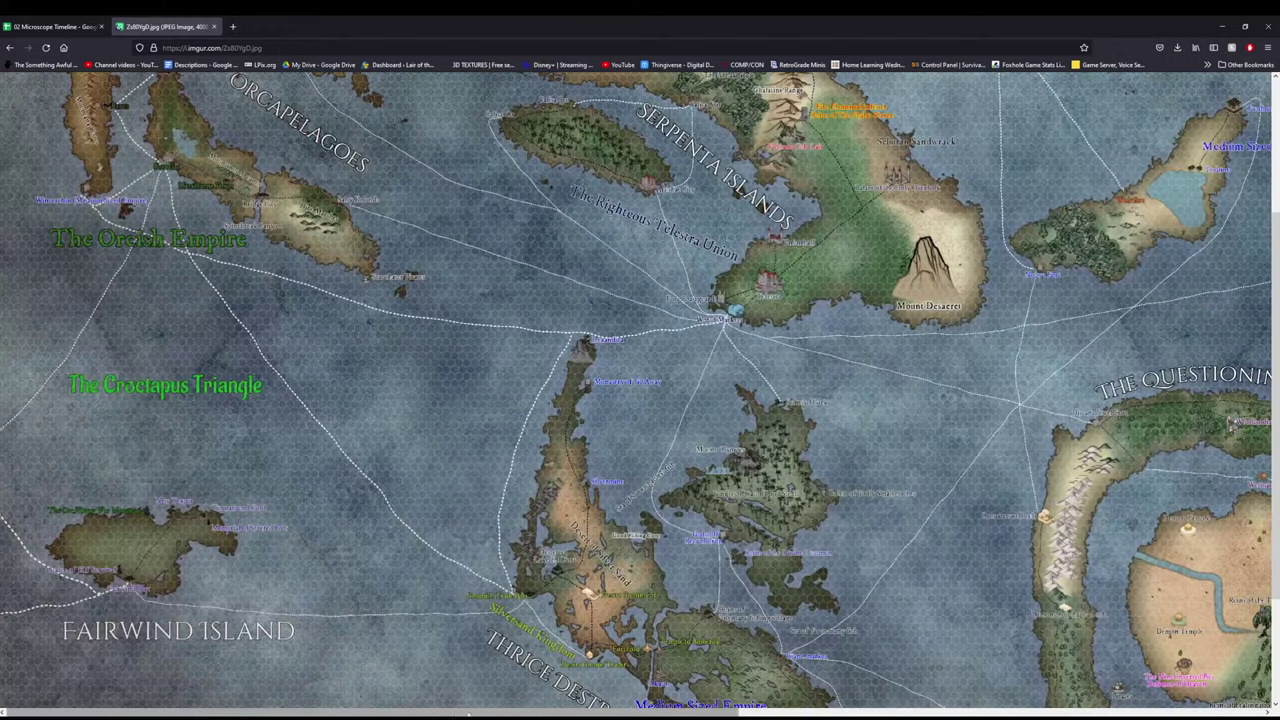
pyautogui.moveTo(533, 714); pyautogui.dragTo(648, 713)
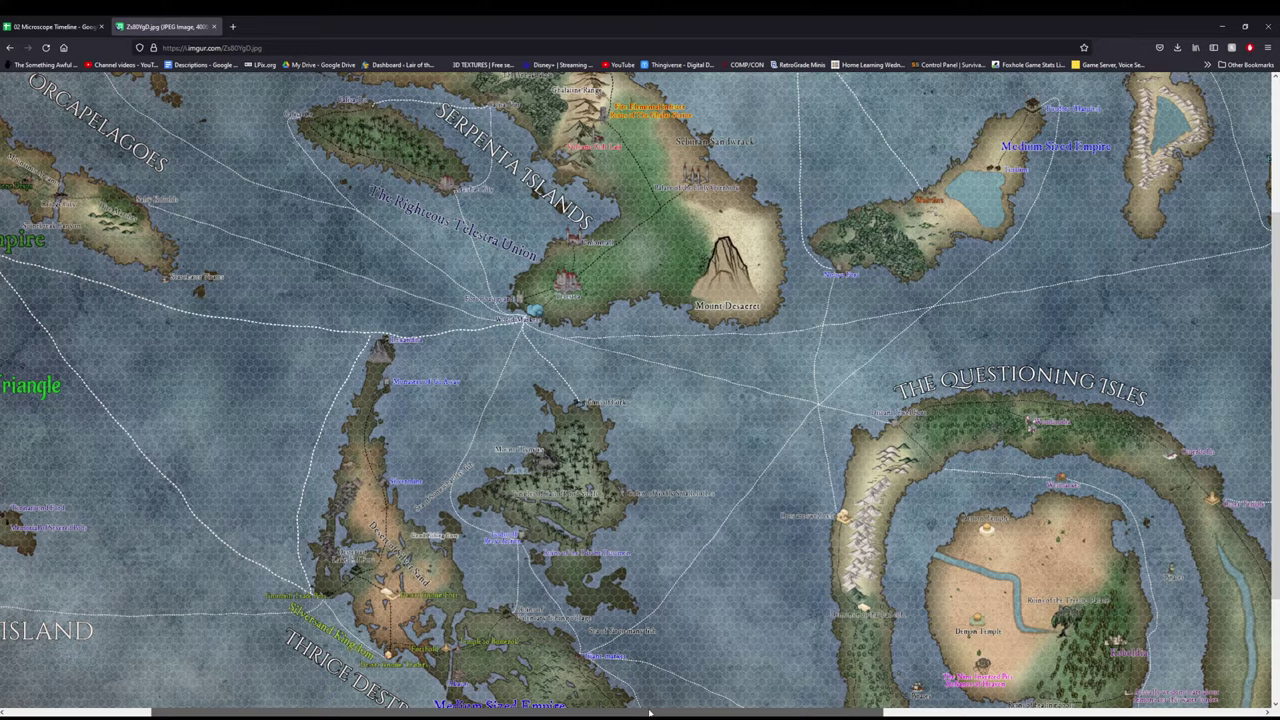
pyautogui.moveTo(649, 713); pyautogui.dragTo(1003, 701)
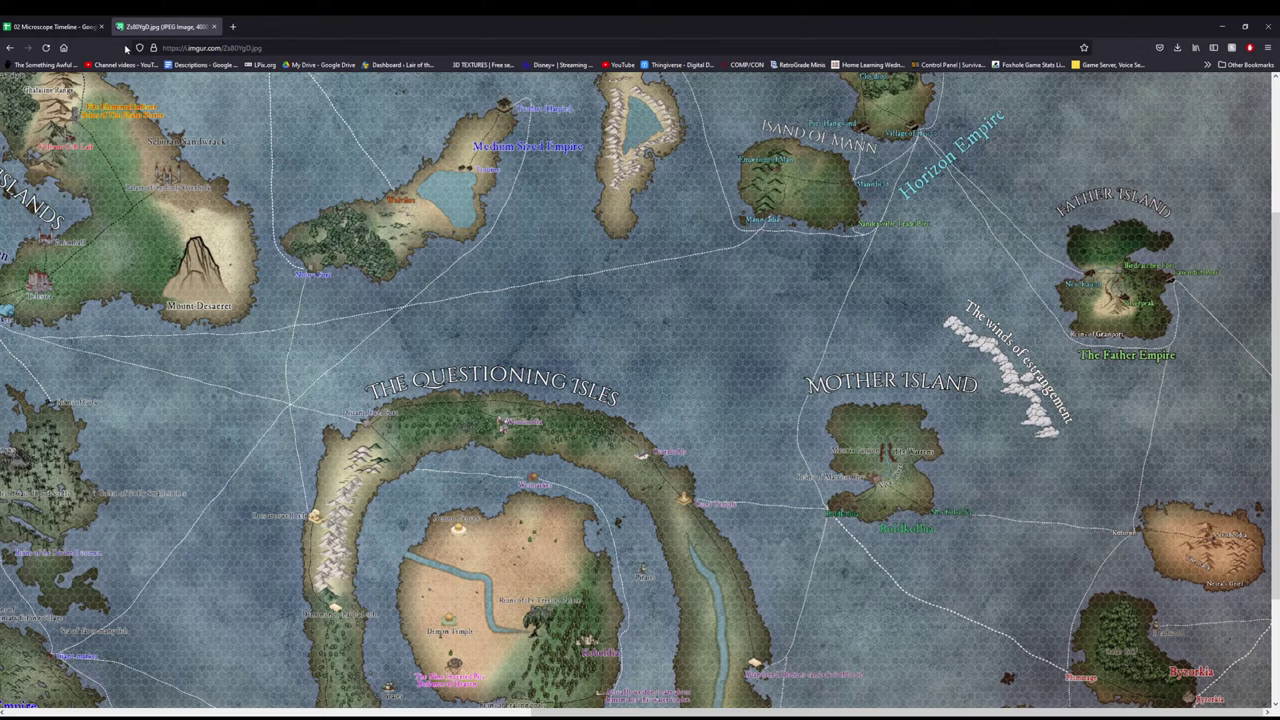
pyautogui.click(73, 30)
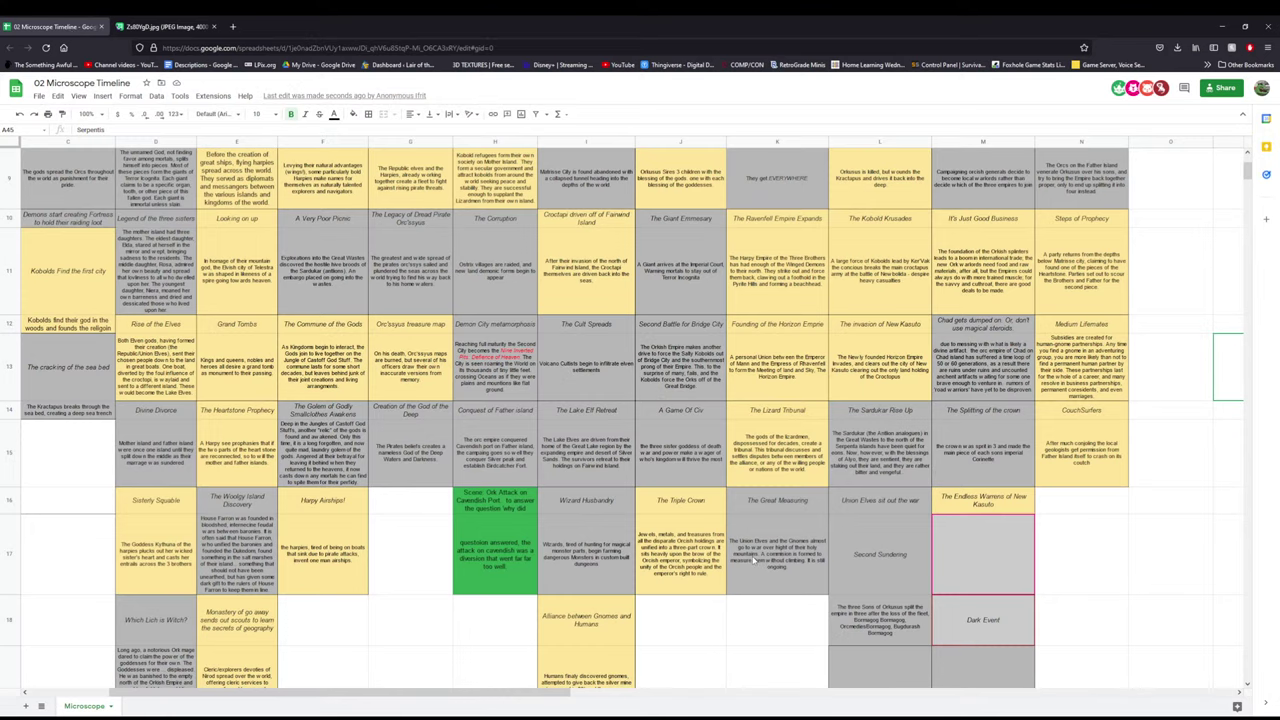
# - Read the Endless Warrens of New Kasuto and Silverpeak and Volcanoes events in The Sundering of three Suns column
pyautogui.scroll(-2, 660, 515)
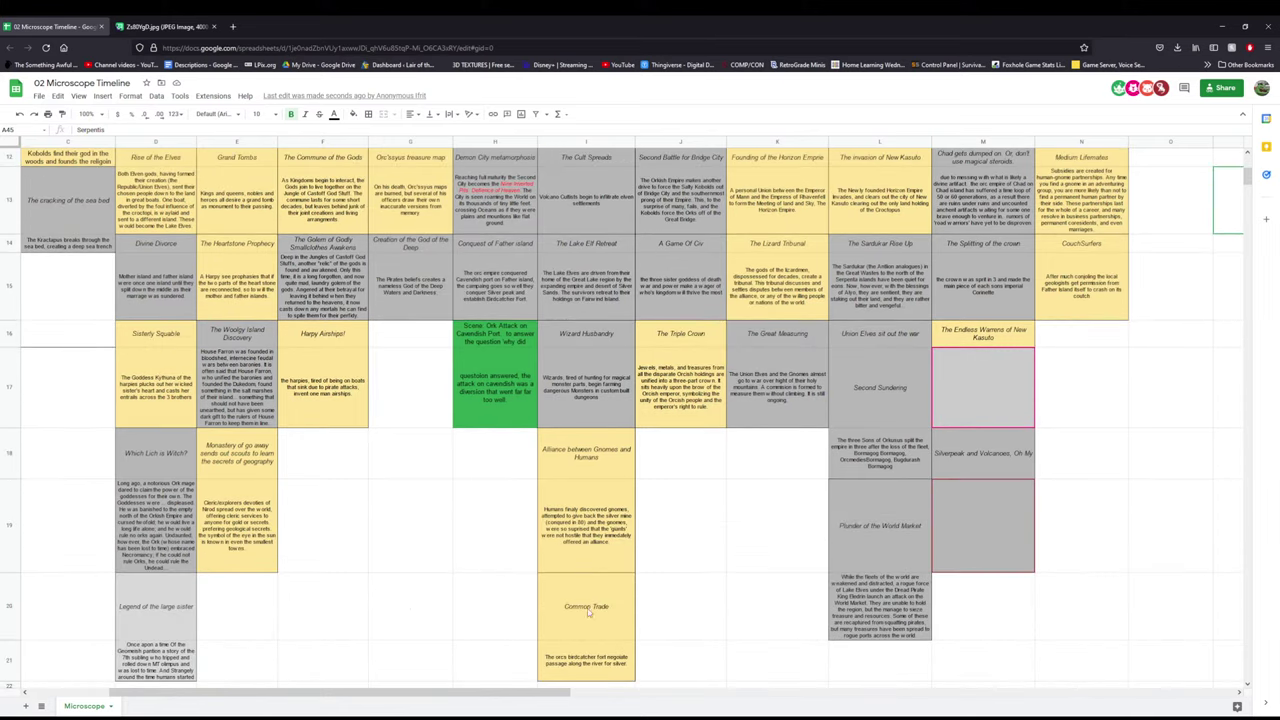
pyautogui.hscroll(-2, 430, 640)
pyautogui.scroll(-3, 322, 576)
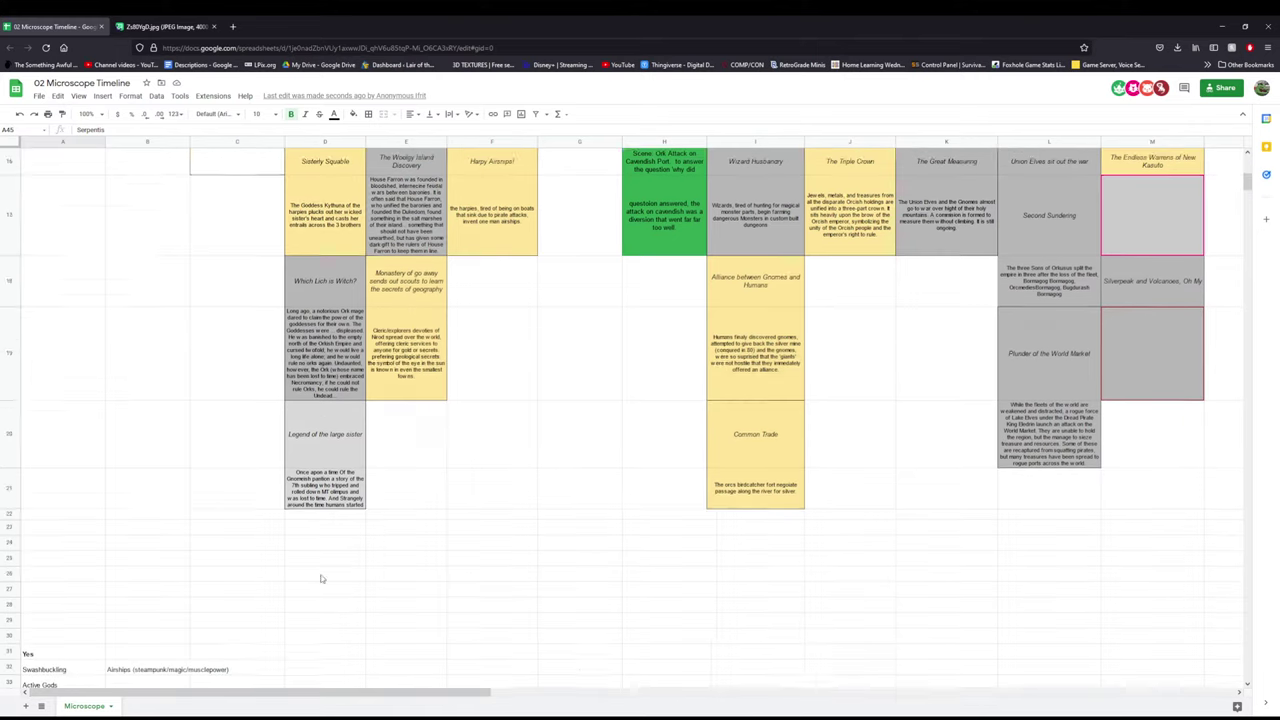
pyautogui.scroll(2, 330, 644)
pyautogui.scroll(3, 334, 647)
pyautogui.moveTo(345, 692); pyautogui.dragTo(735, 694)
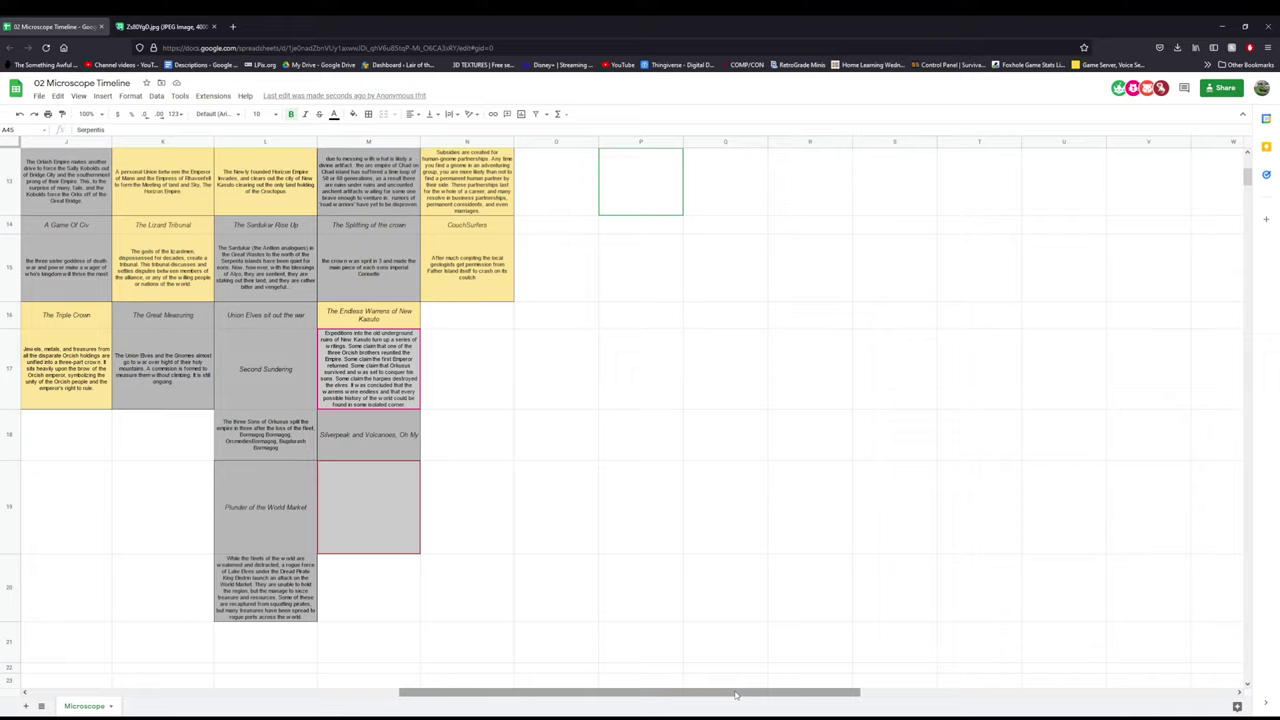
pyautogui.click(737, 693)
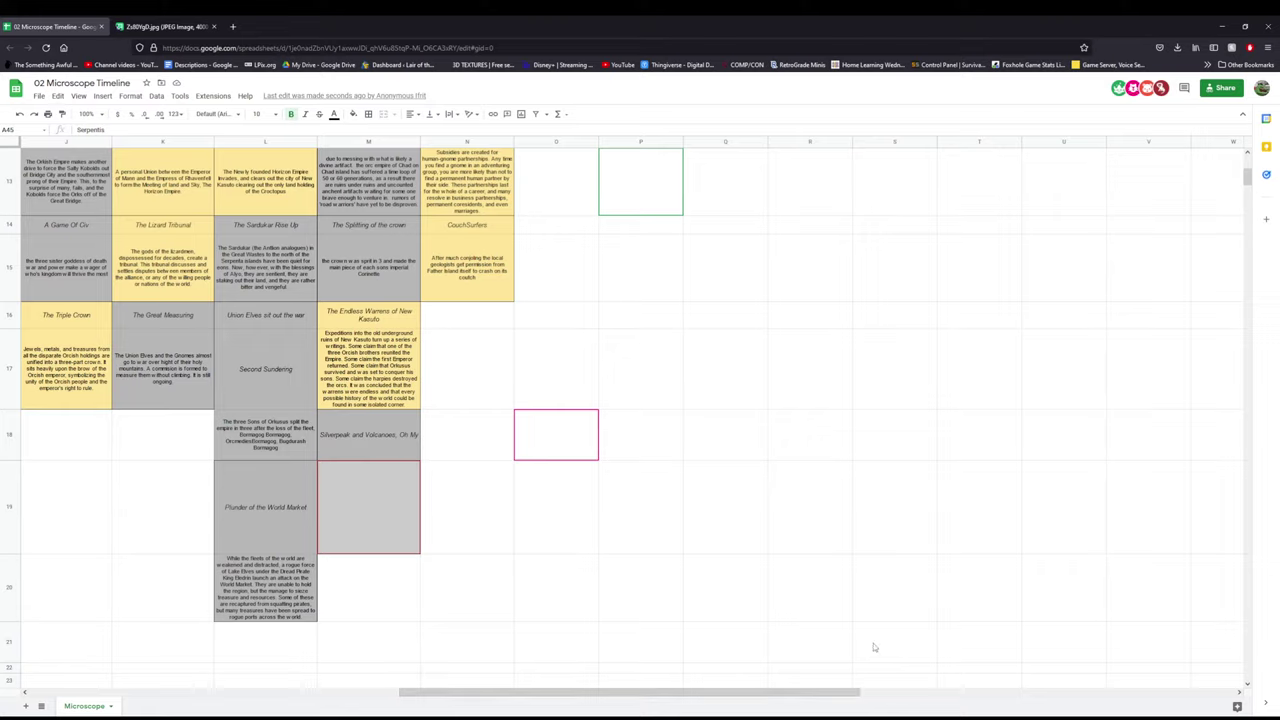
pyautogui.click(370, 435)
pyautogui.click(398, 507)
pyautogui.click(480, 509)
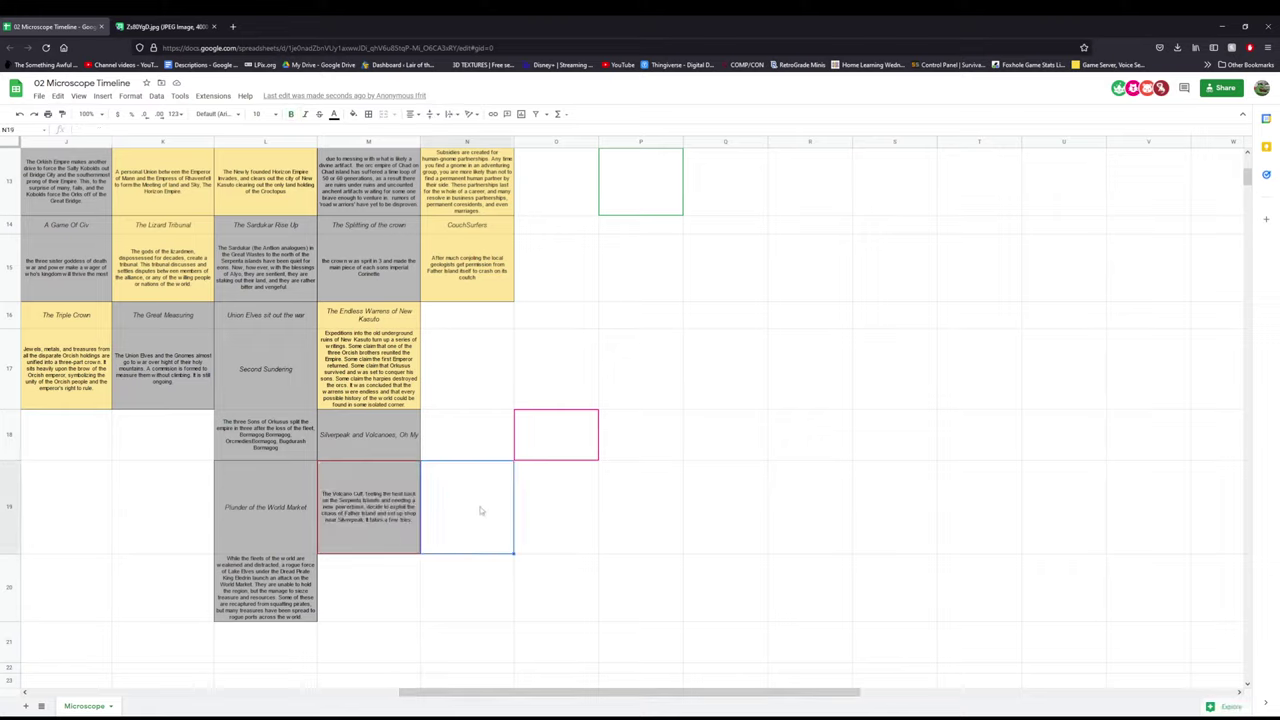
# - Recheck whose turn is marked in the turn order list below the timeline
pyautogui.moveTo(422, 692); pyautogui.dragTo(138, 688)
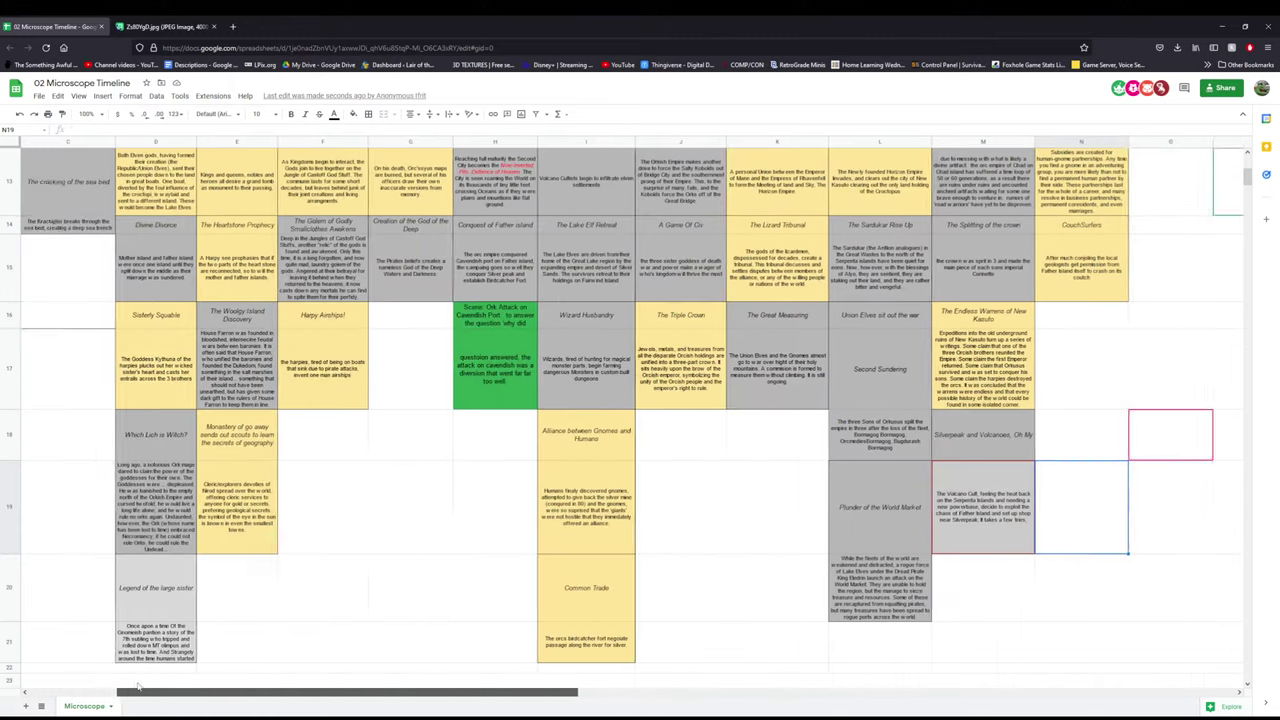
pyautogui.hscroll(-3, 138, 686)
pyautogui.scroll(-5, 123, 471)
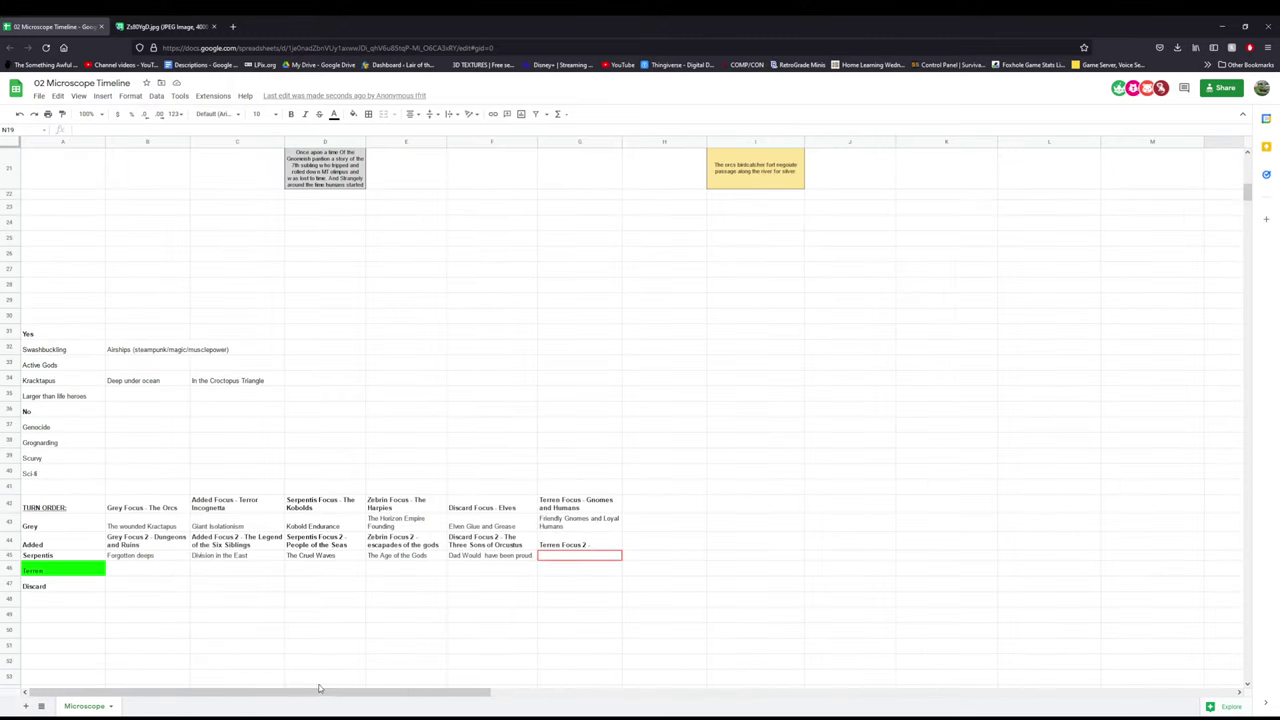
# - Review the timeline's eras from Burgeoning Kingdoms to the World Market Adventurers Guild, including the new event under Age of Piracy
pyautogui.moveTo(319, 688); pyautogui.dragTo(597, 688)
pyautogui.scroll(5, 613, 545)
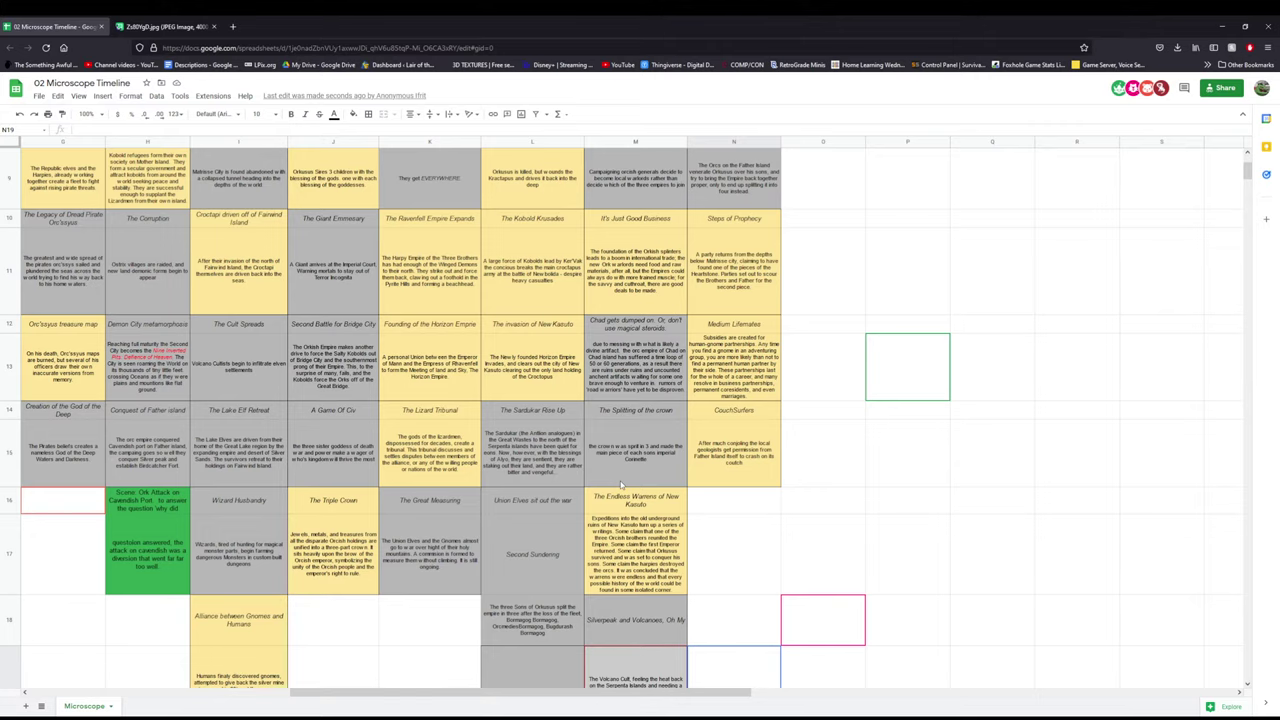
pyautogui.scroll(5, 167, 415)
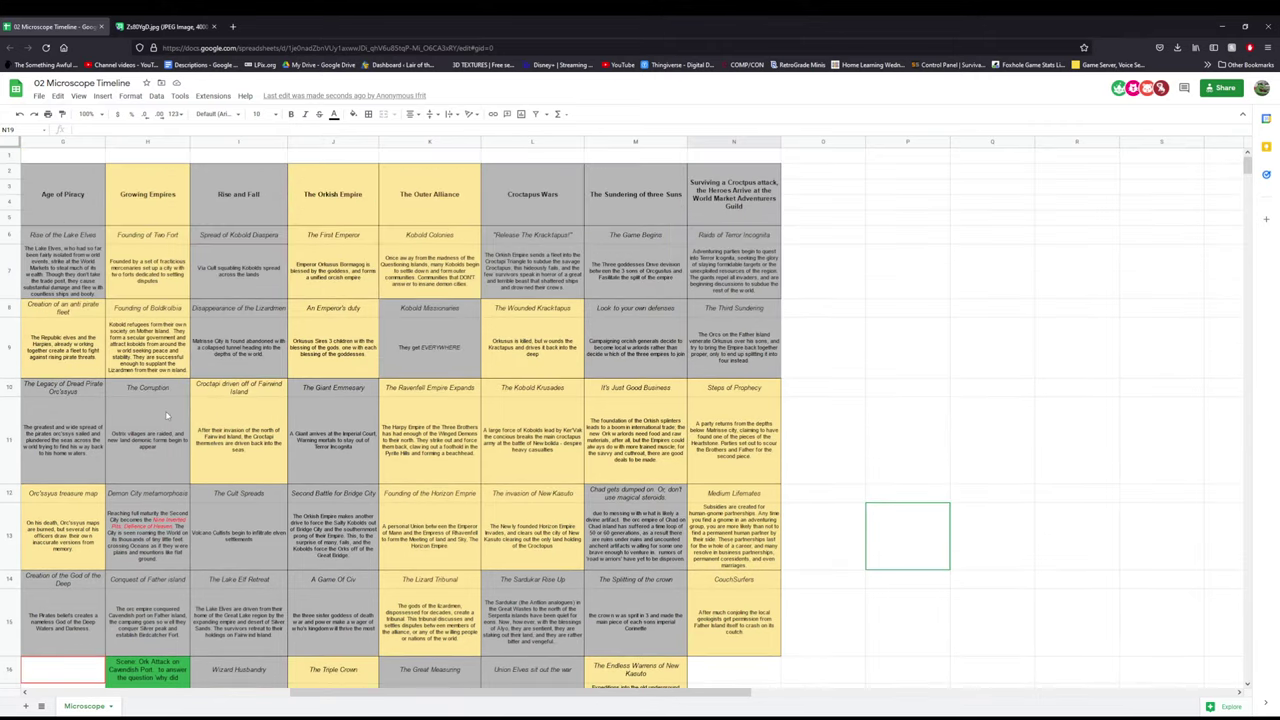
pyautogui.scroll(-2, 167, 415)
pyautogui.scroll(-2, 255, 453)
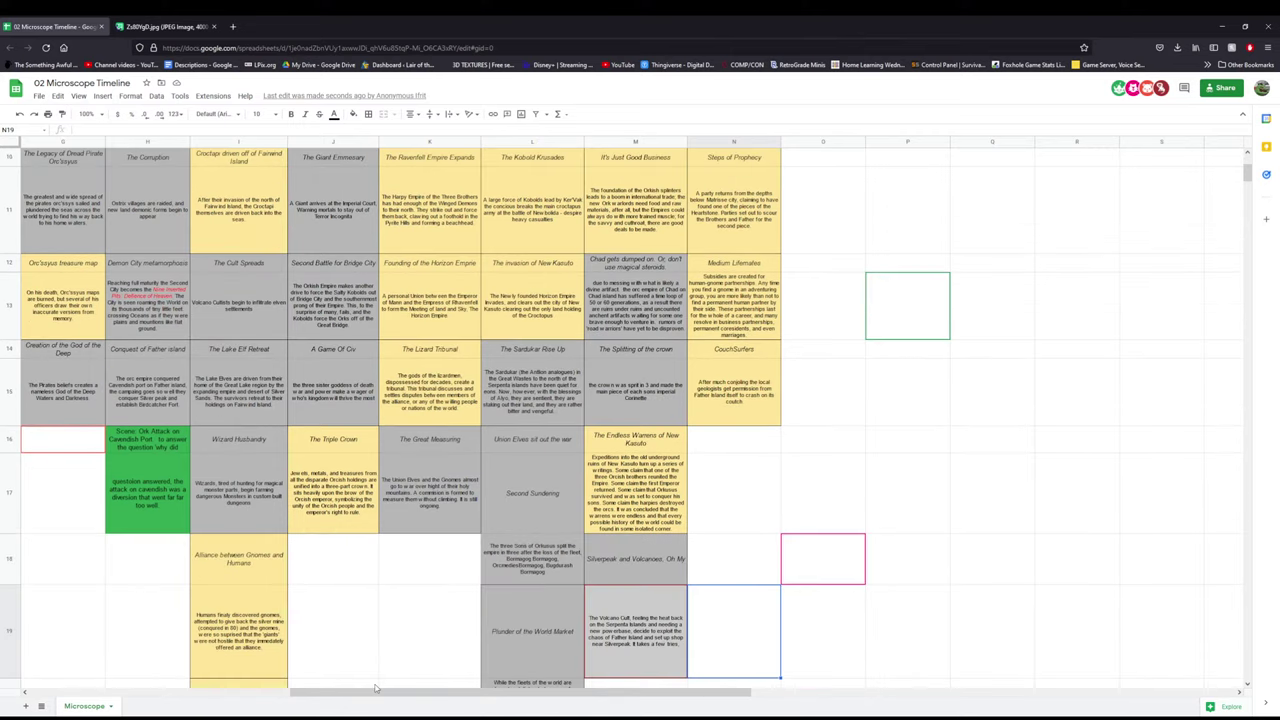
pyautogui.moveTo(376, 691); pyautogui.dragTo(289, 693)
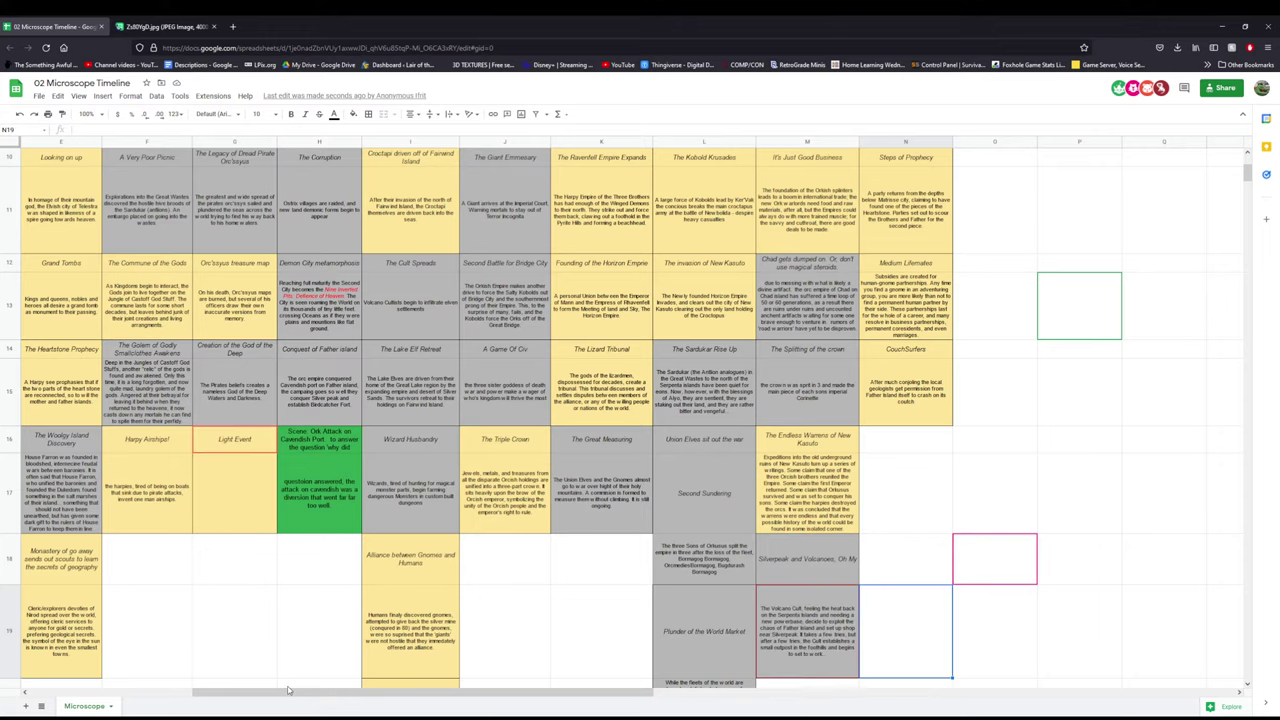
pyautogui.scroll(5, 288, 690)
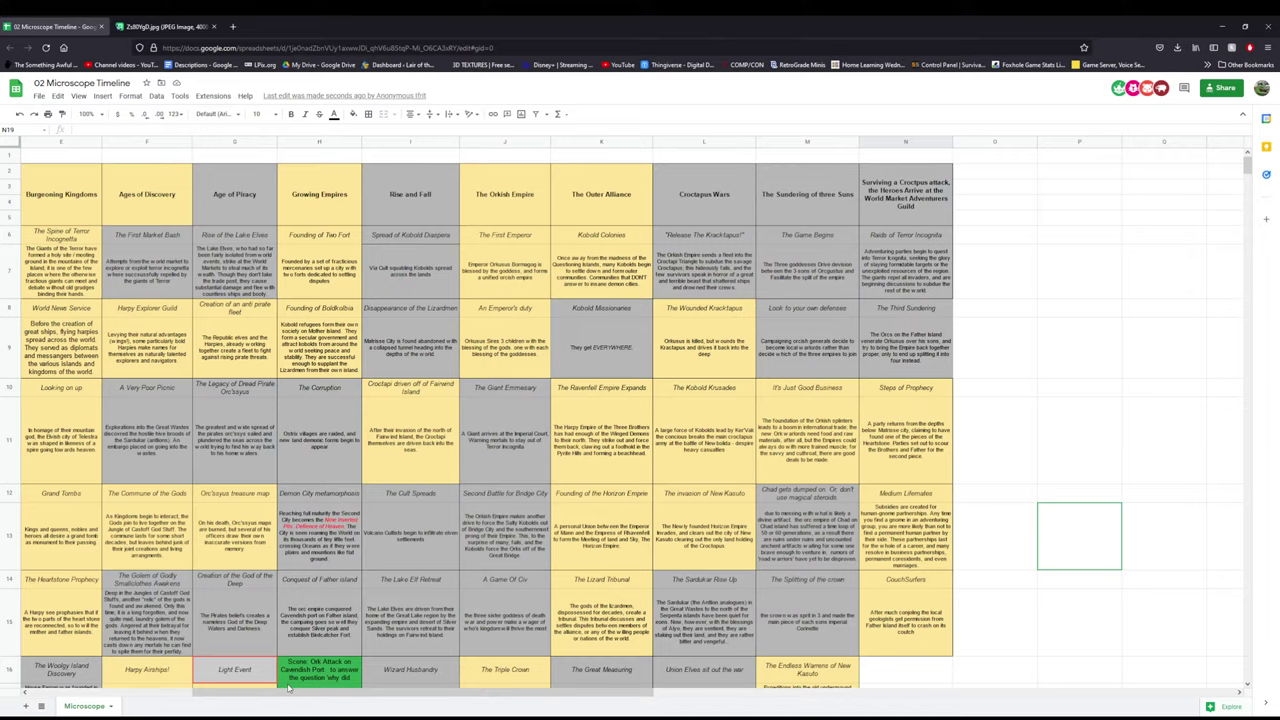
pyautogui.scroll(-3, 289, 686)
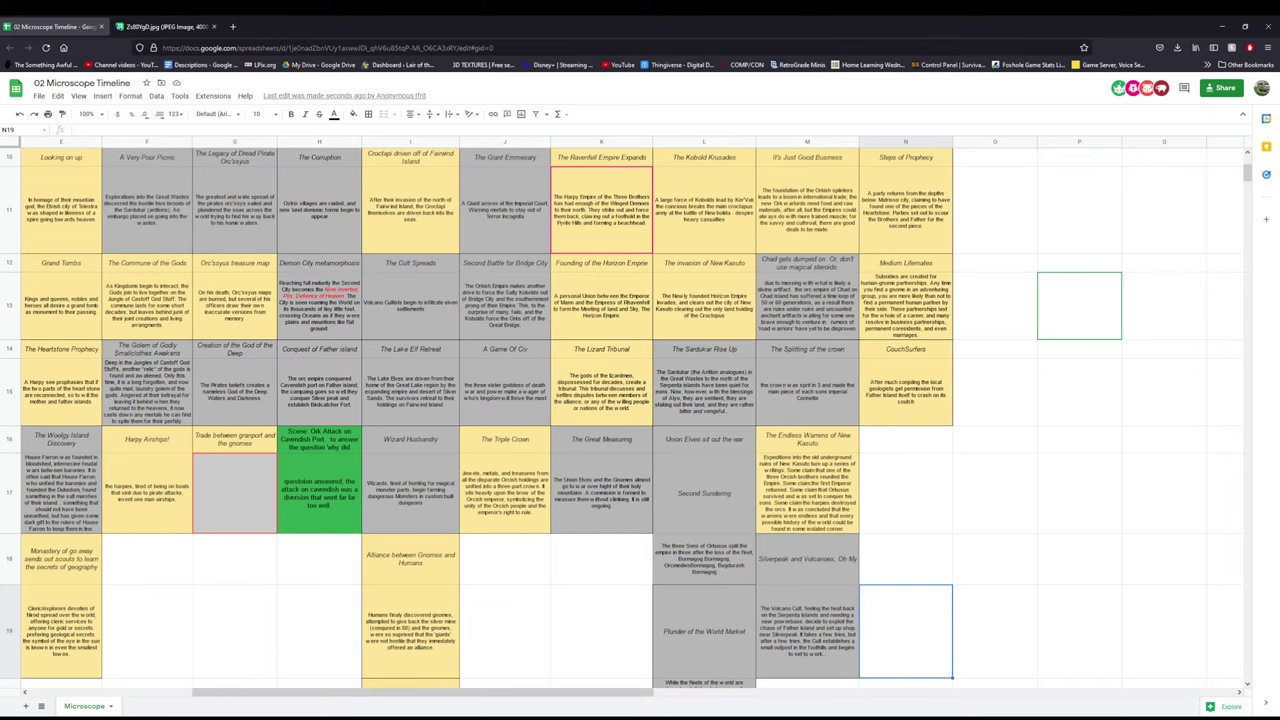
pyautogui.scroll(3, 338, 547)
pyautogui.scroll(-2, 335, 542)
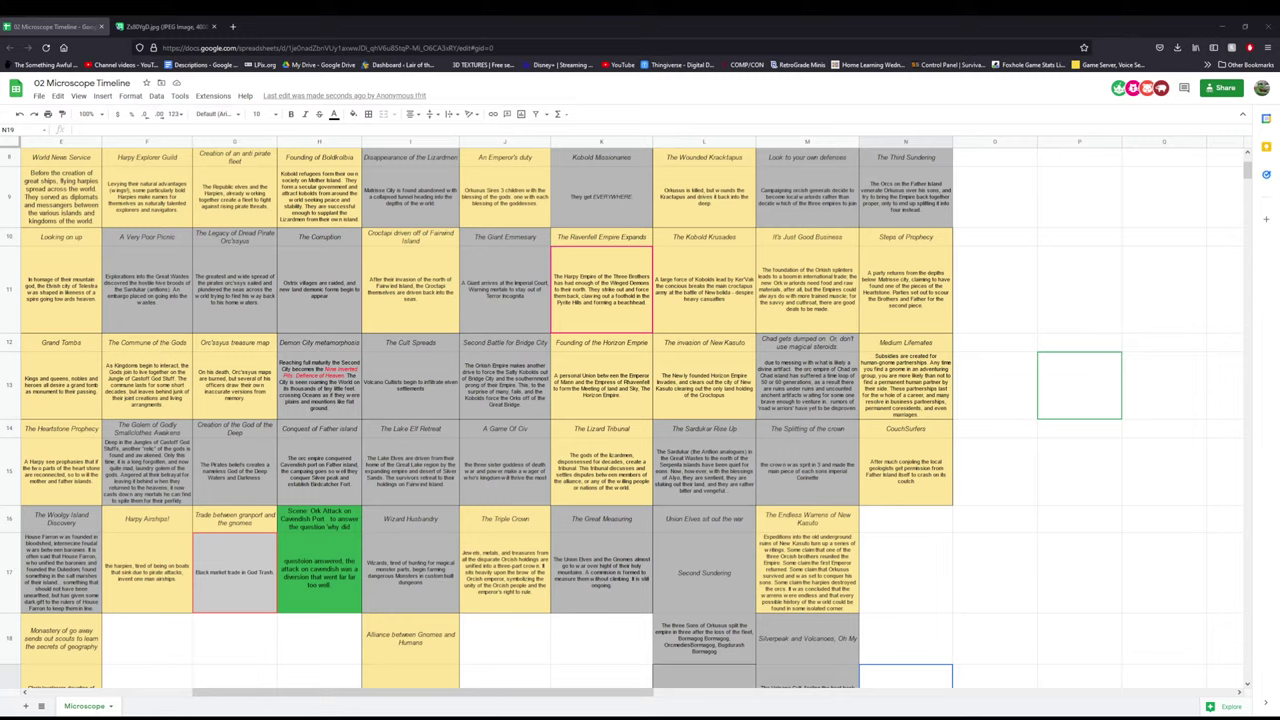
# - Compare the Orcish Empire, Fairwind Island, Serpenta Islands and Questioning Isles regions and their sea routes on the world map
pyautogui.click(138, 24)
pyautogui.scroll(2, 203, 437)
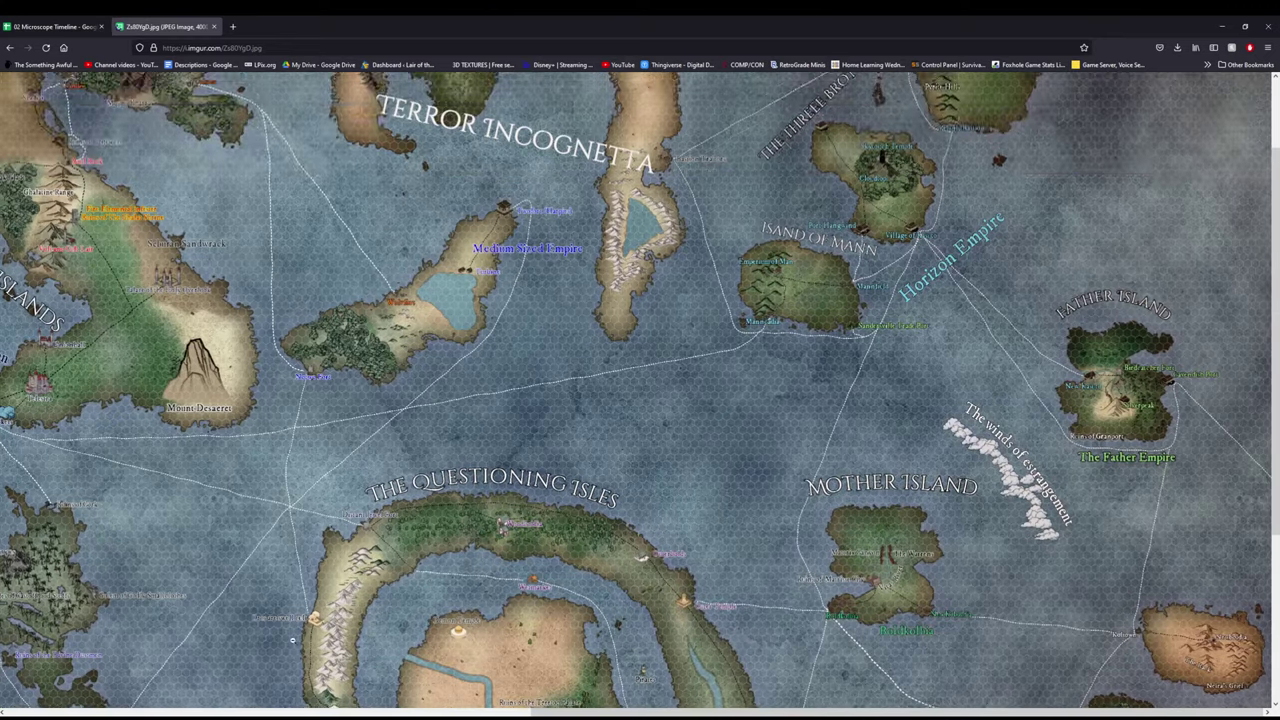
pyautogui.scroll(-2, 203, 437)
pyautogui.hscroll(-5, 193, 683)
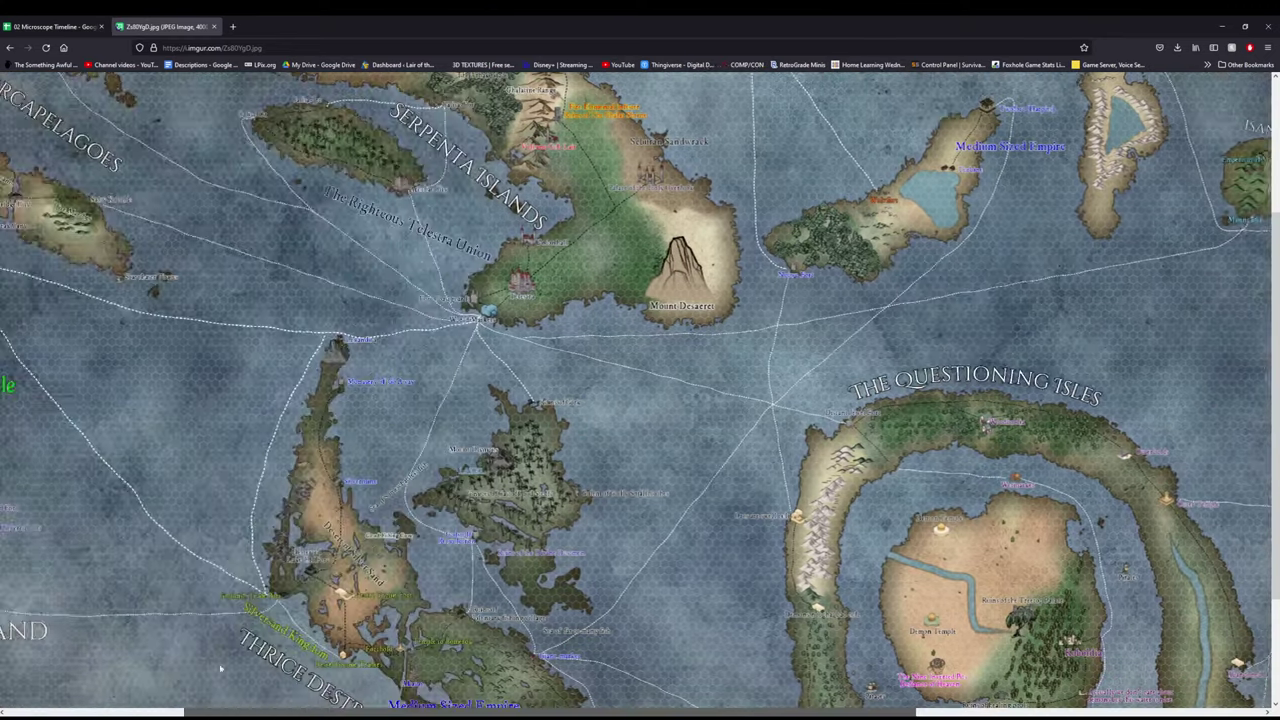
pyautogui.hscroll(5, 193, 683)
pyautogui.hscroll(-5, 193, 683)
pyautogui.hscroll(-3, 193, 683)
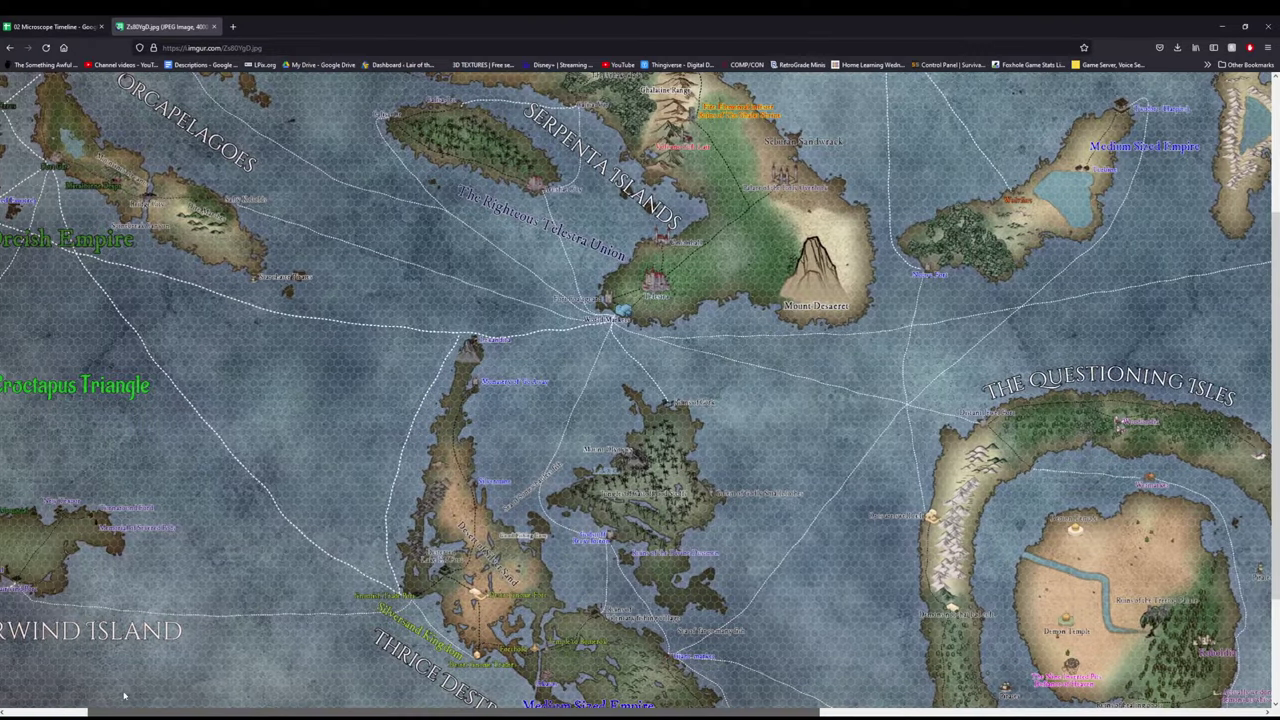
pyautogui.hscroll(-1, 84, 689)
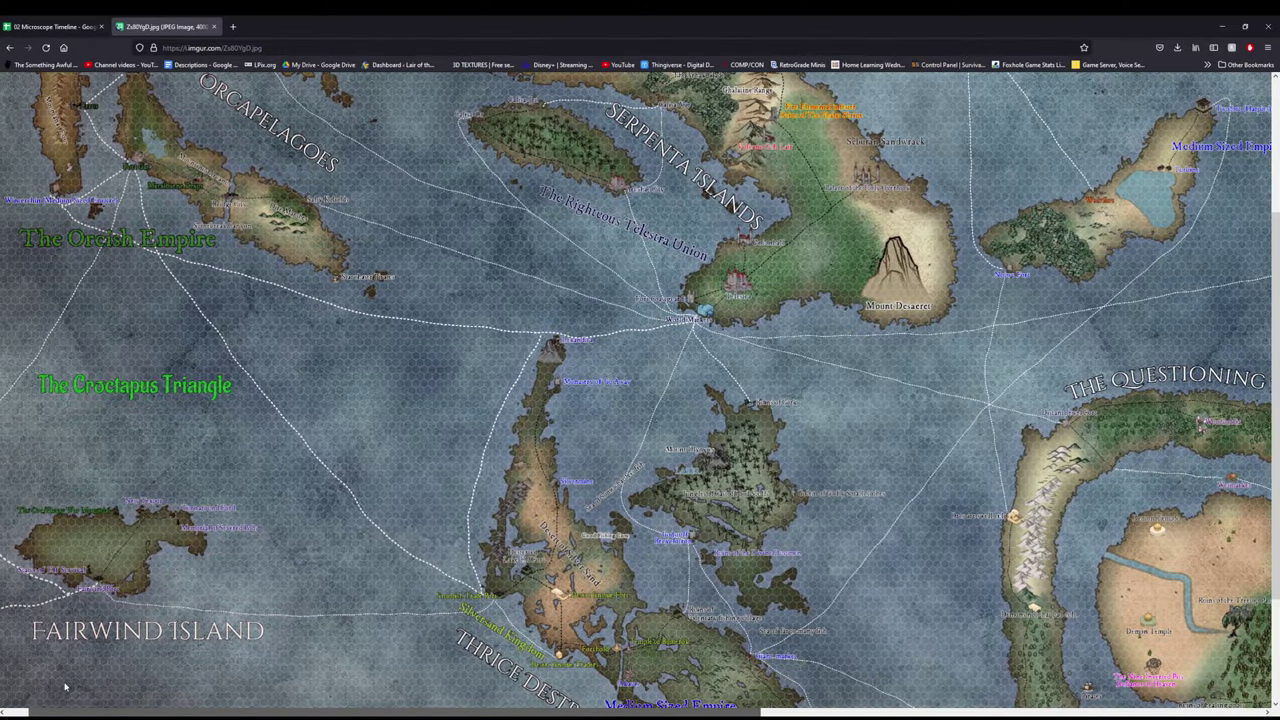
pyautogui.hscroll(2, 145, 687)
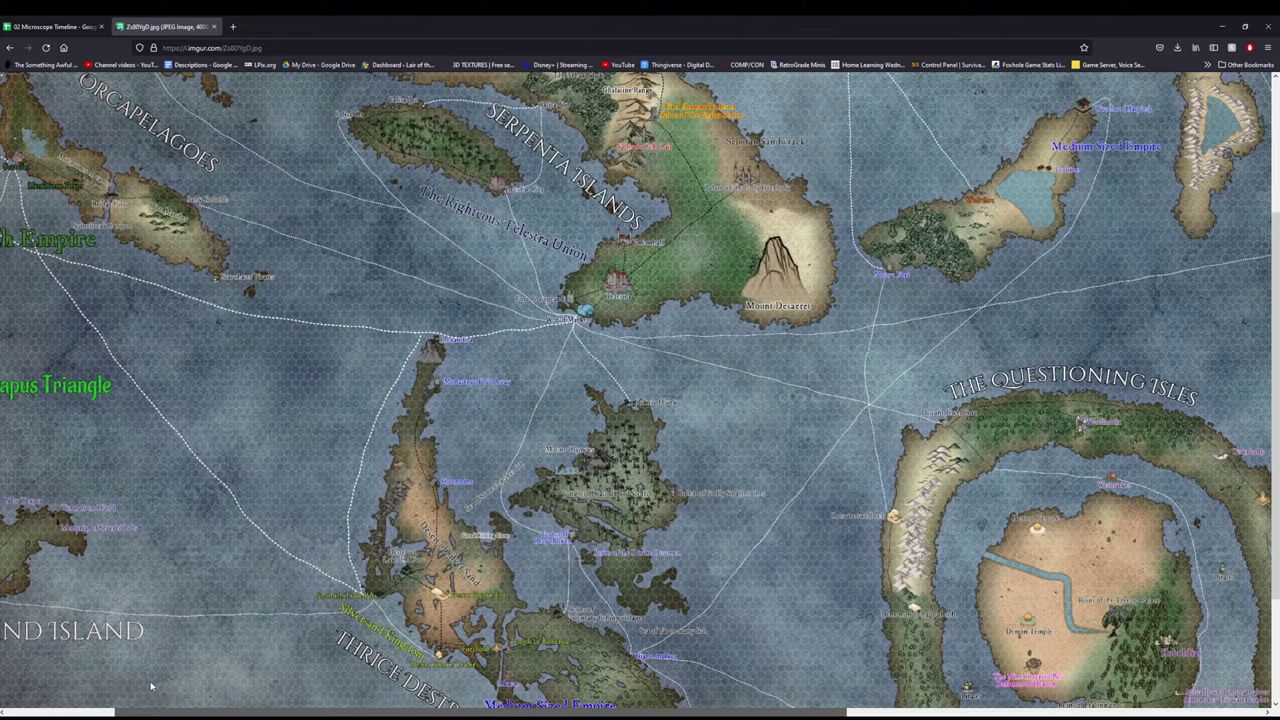
# - Examine the regions and sea routes from Thrice Destroyed Cathon across The Questioning Isles to Mother Island on the world map
pyautogui.scroll(-2, 327, 507)
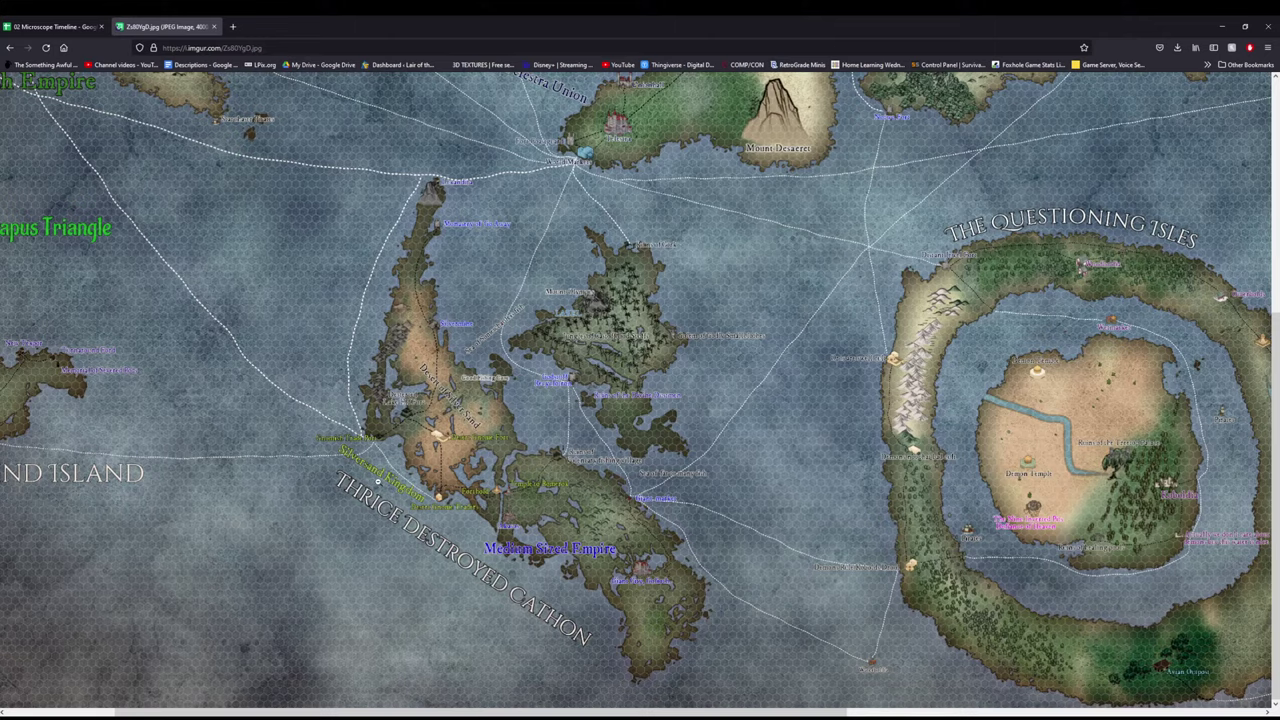
pyautogui.scroll(2, 378, 481)
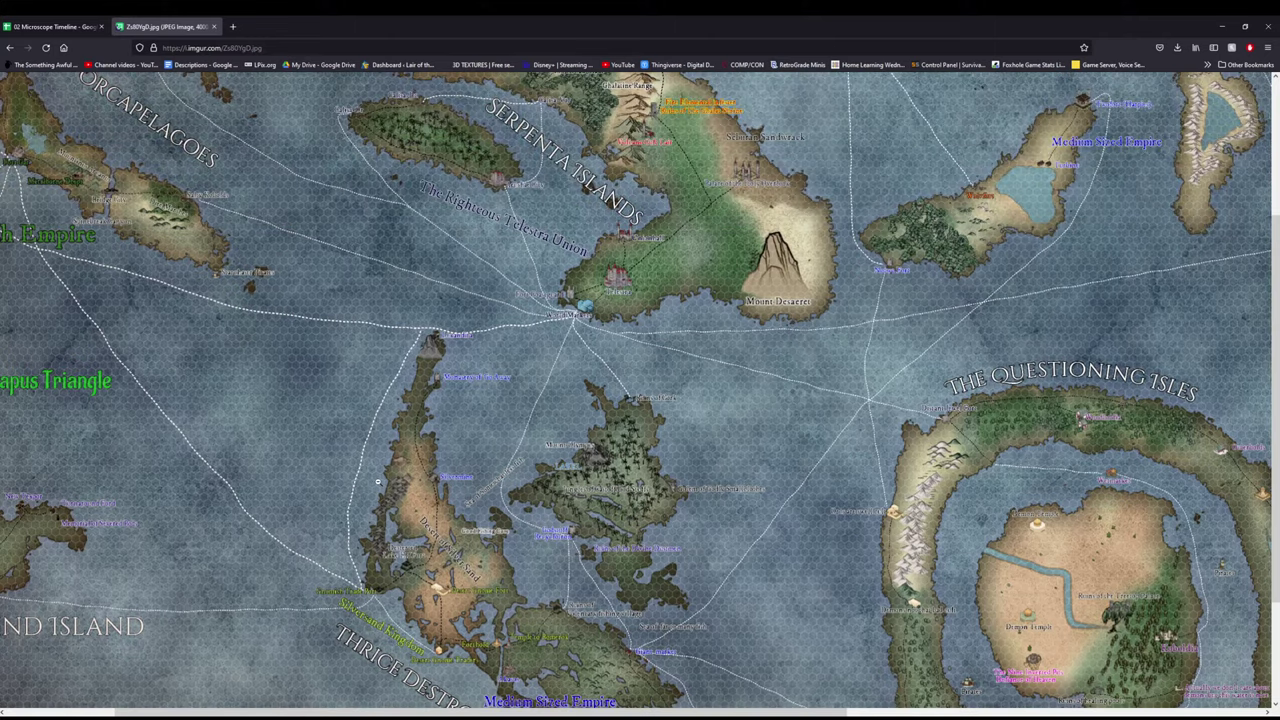
pyautogui.scroll(-1, 378, 481)
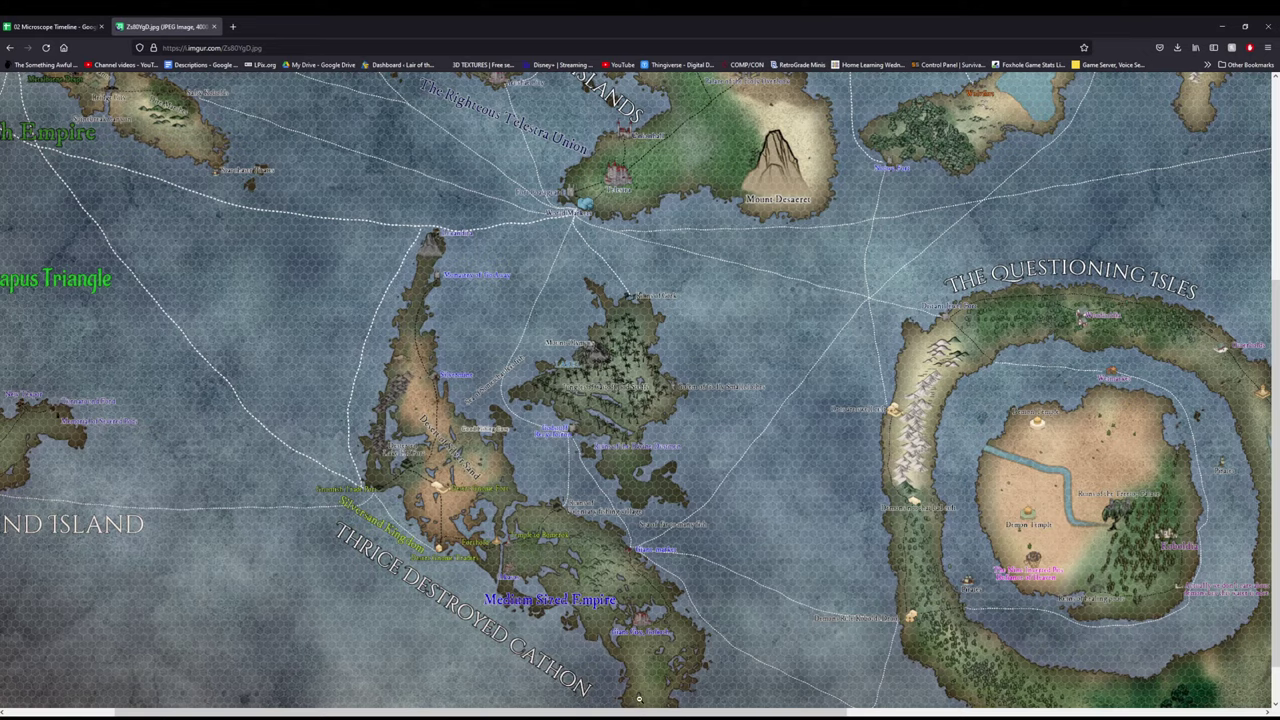
pyautogui.moveTo(631, 707); pyautogui.dragTo(969, 664)
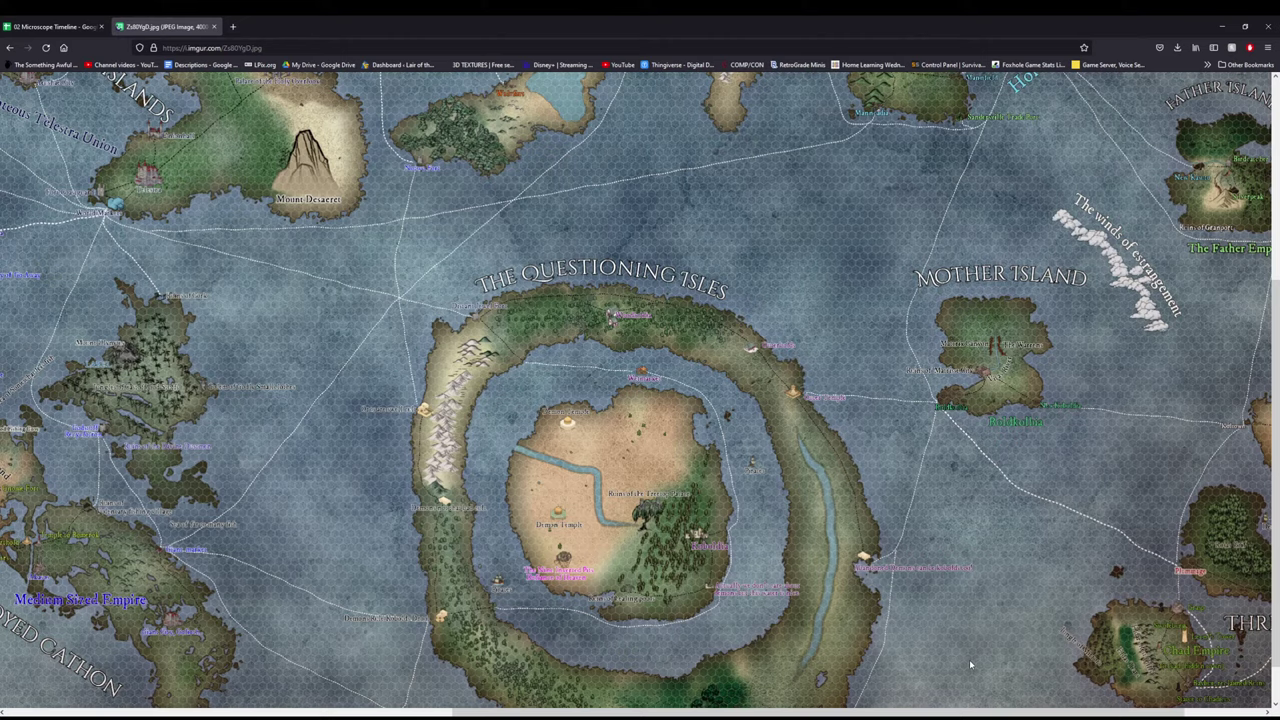
pyautogui.scroll(1, 1185, 257)
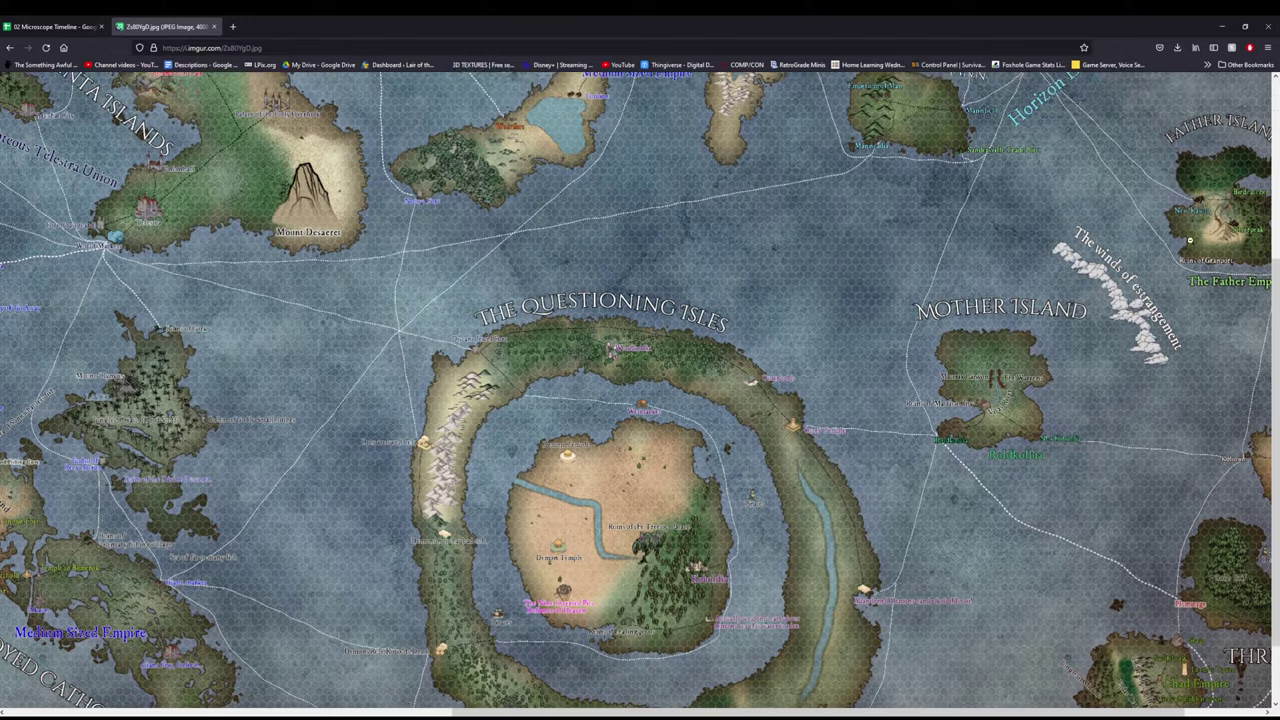
pyautogui.scroll(-1, 1185, 257)
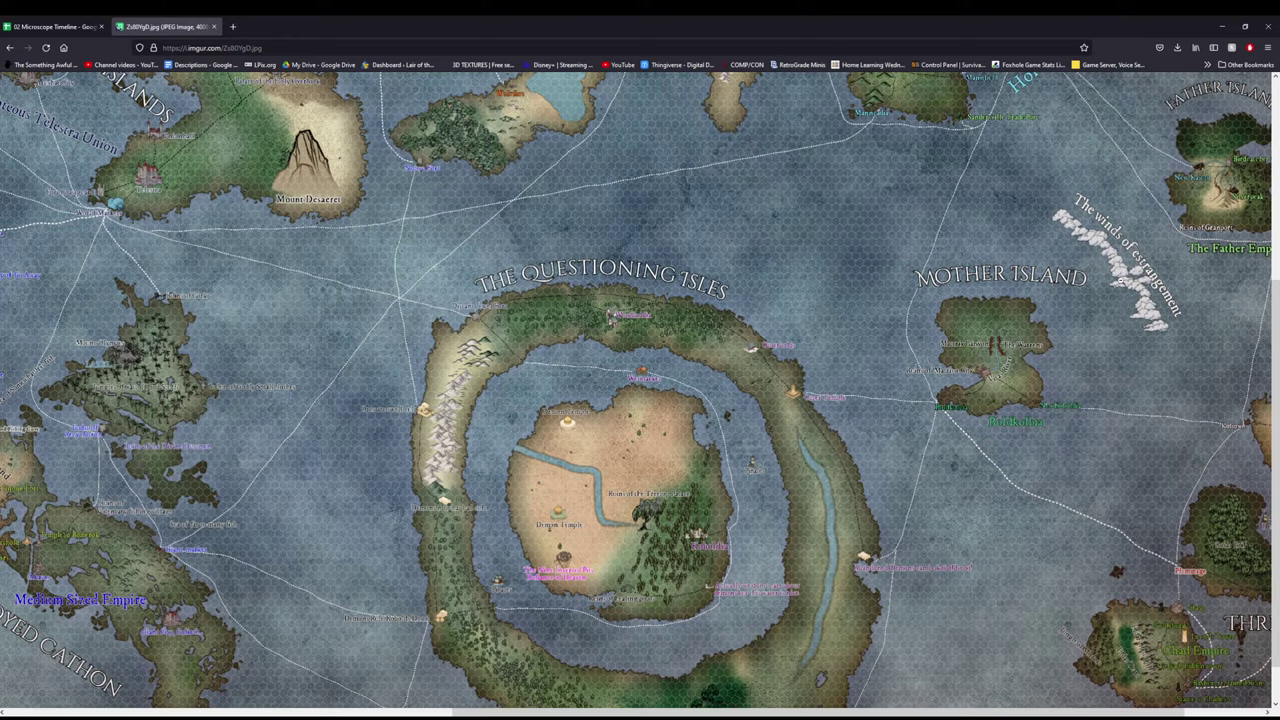
# - Switch back to the timeline spreadsheet and add a "Grey Focus 3" entry beneath "Forgotten deeps" in the turn order table
pyautogui.click(40, 28)
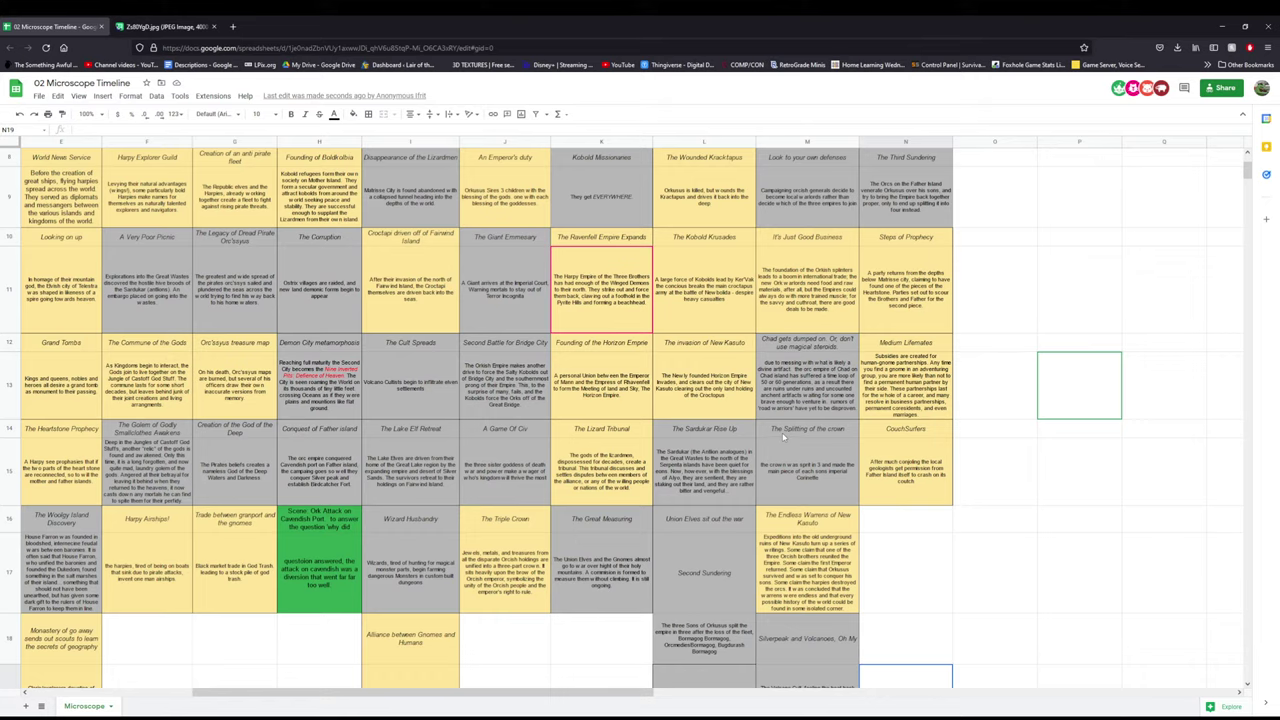
pyautogui.scroll(-5, 620, 425)
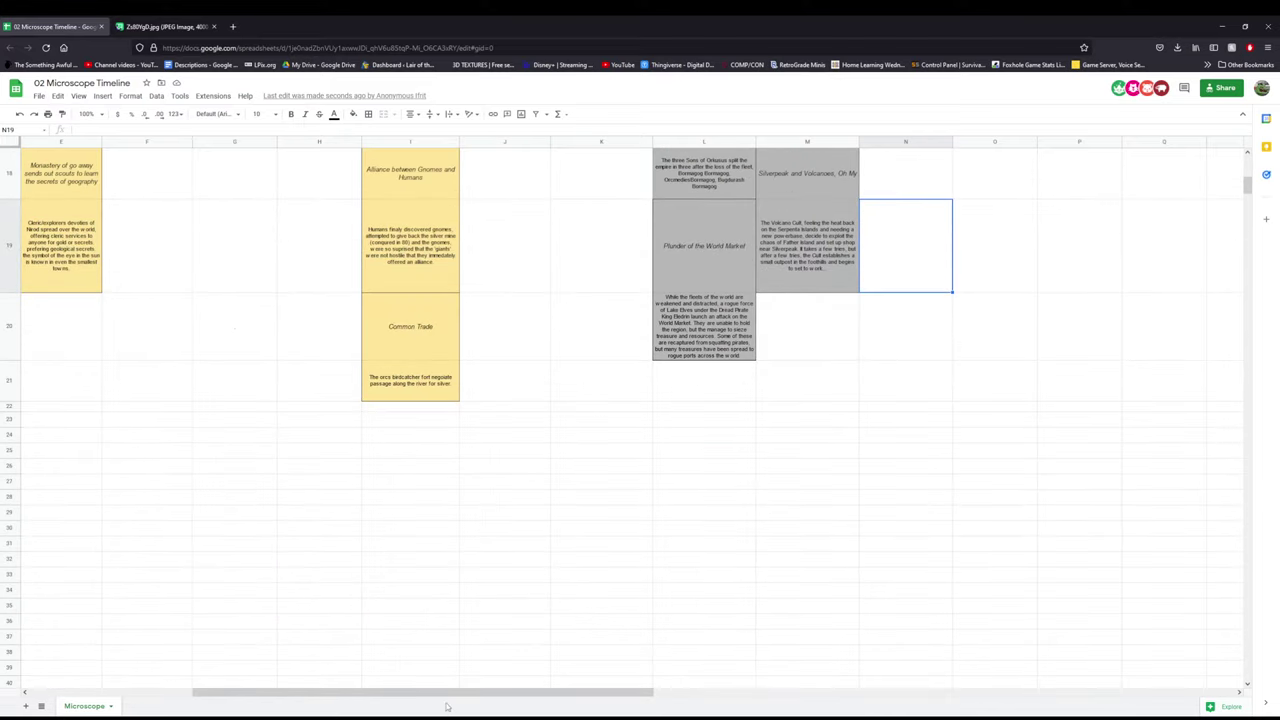
pyautogui.moveTo(437, 692); pyautogui.dragTo(170, 675)
pyautogui.click(369, 546)
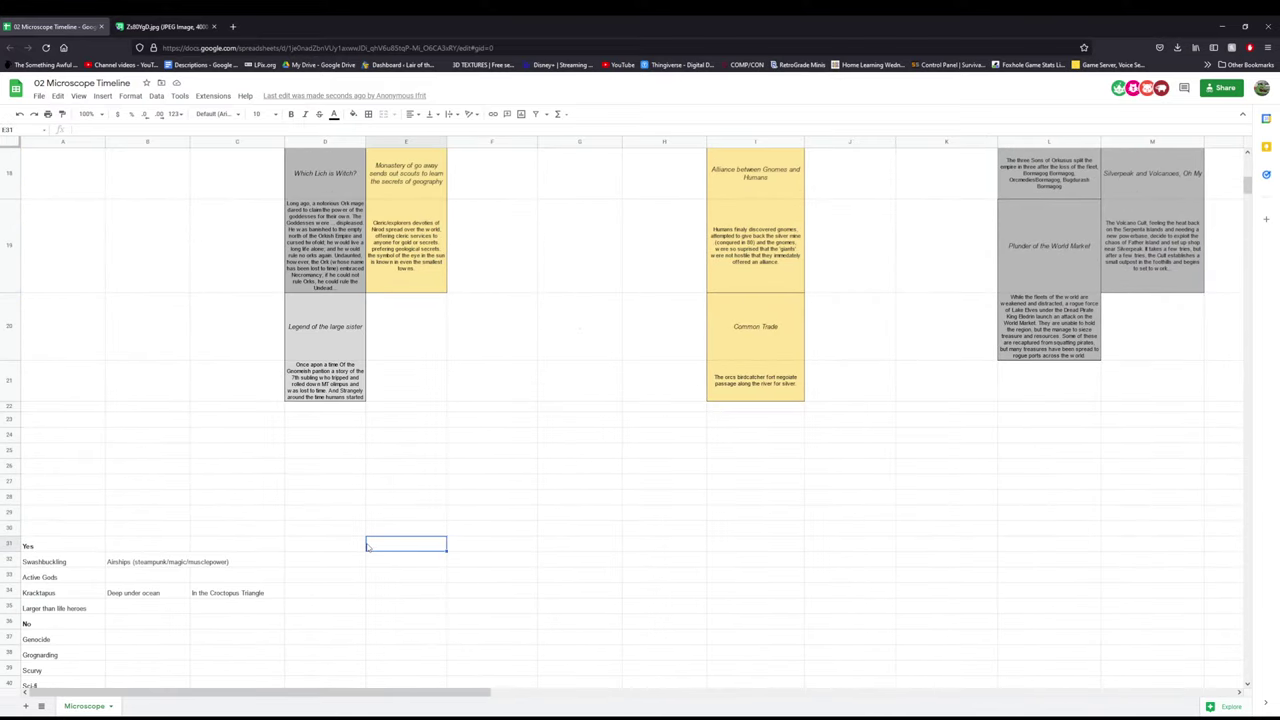
pyautogui.scroll(-3, 369, 546)
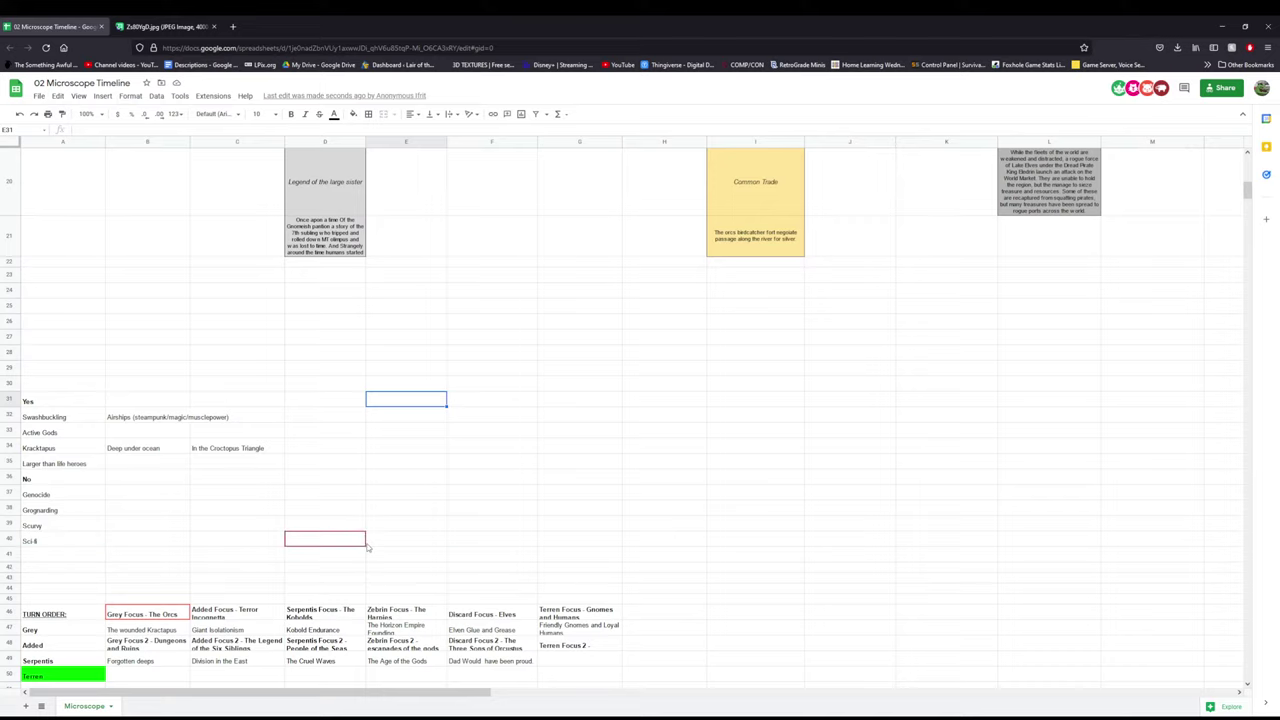
pyautogui.click(368, 545)
pyautogui.scroll(-3, 368, 546)
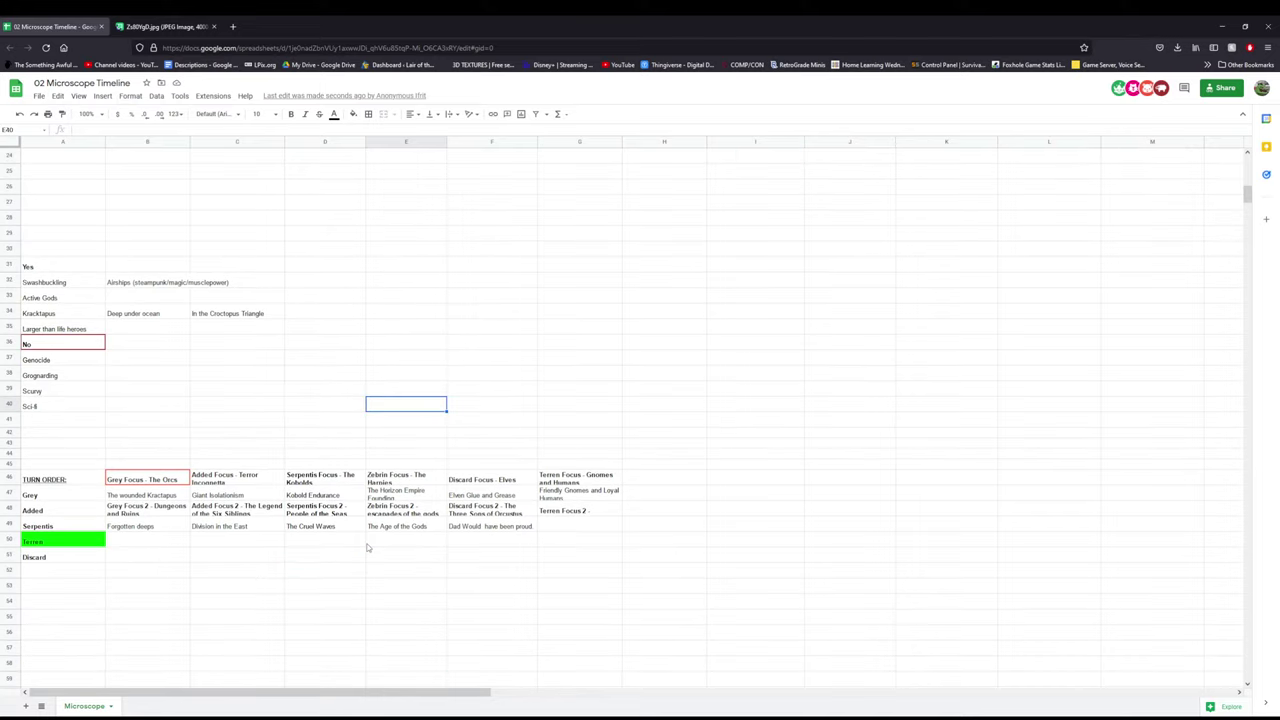
pyautogui.click(253, 544)
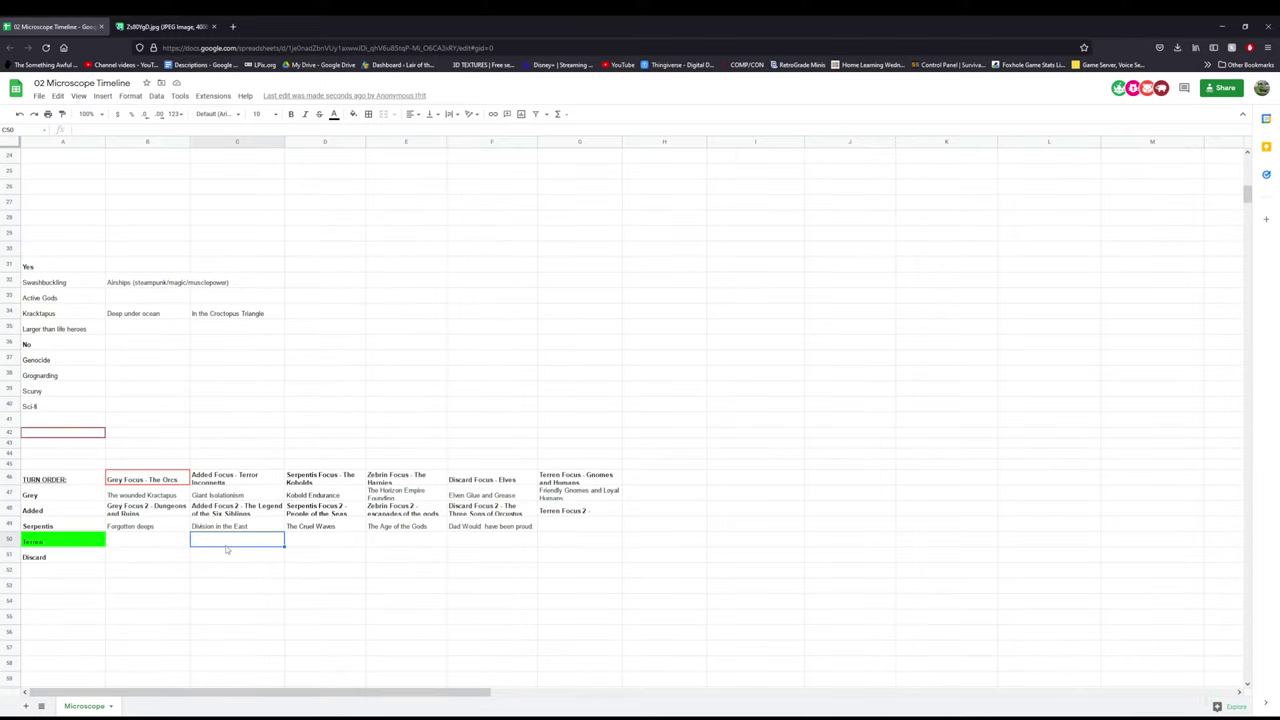
pyautogui.click(173, 545)
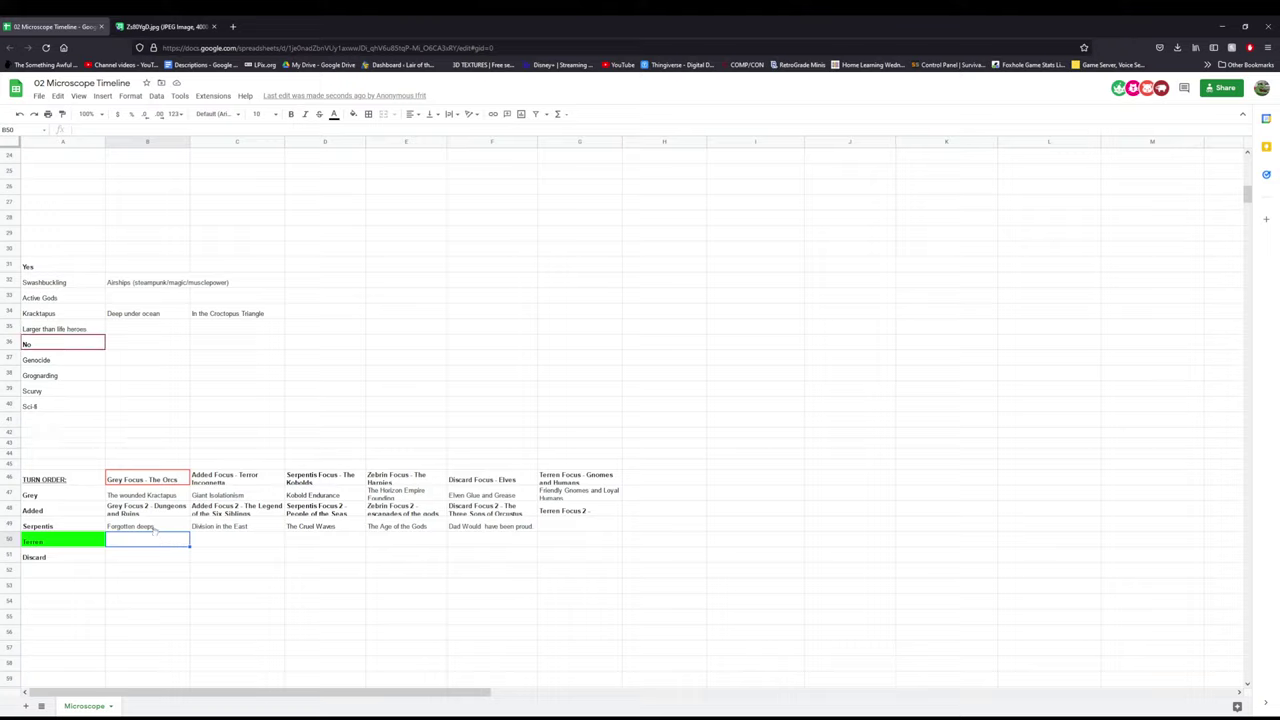
pyautogui.write('Grey Fo')
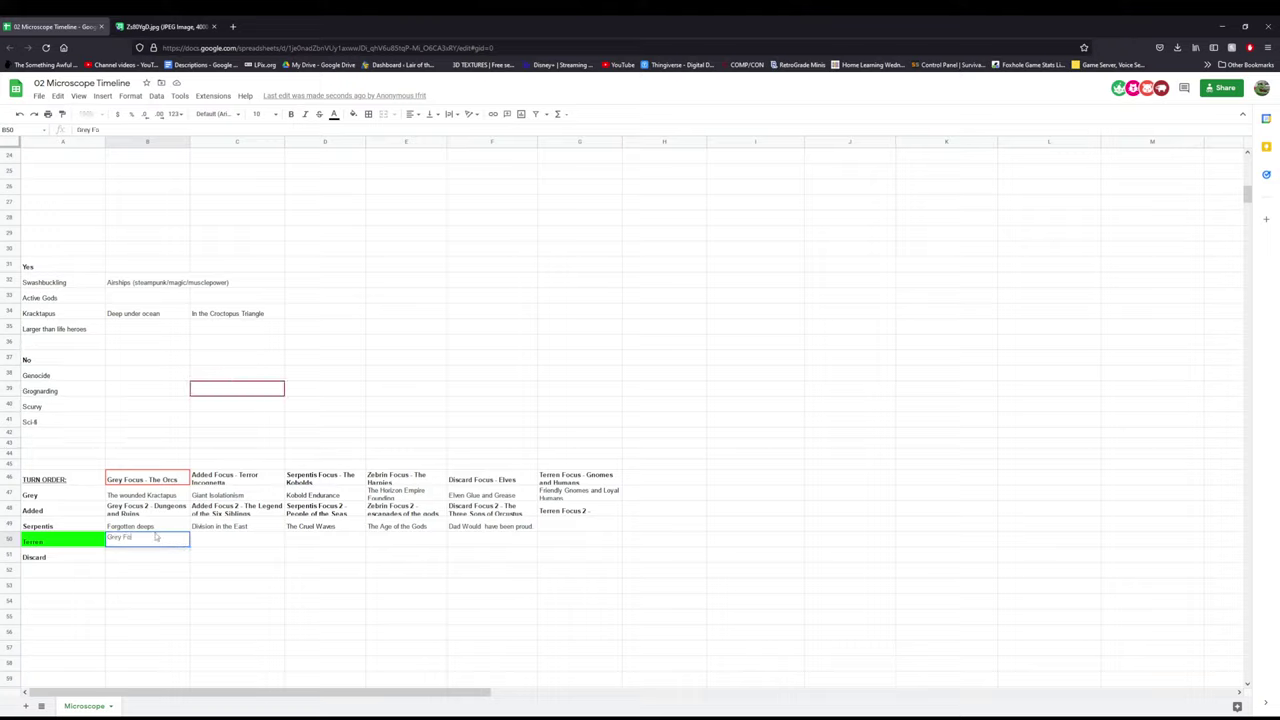
pyautogui.write('cus 2')
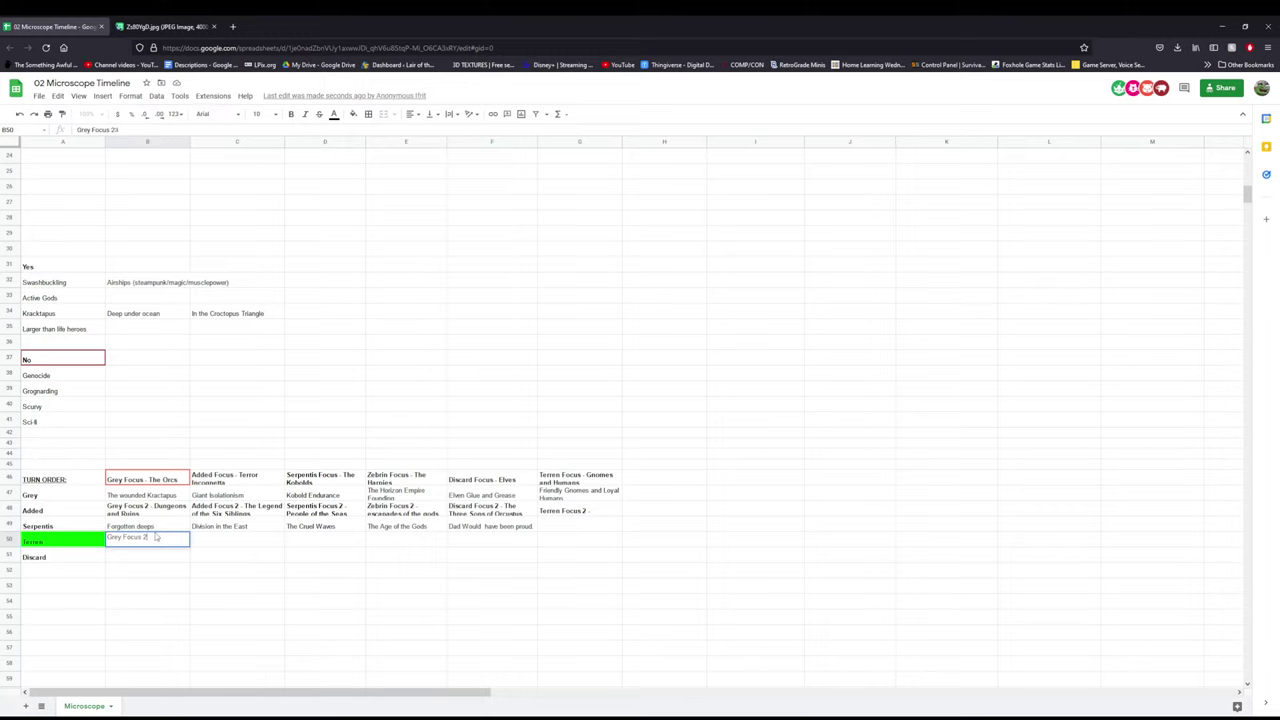
pyautogui.press('Return')
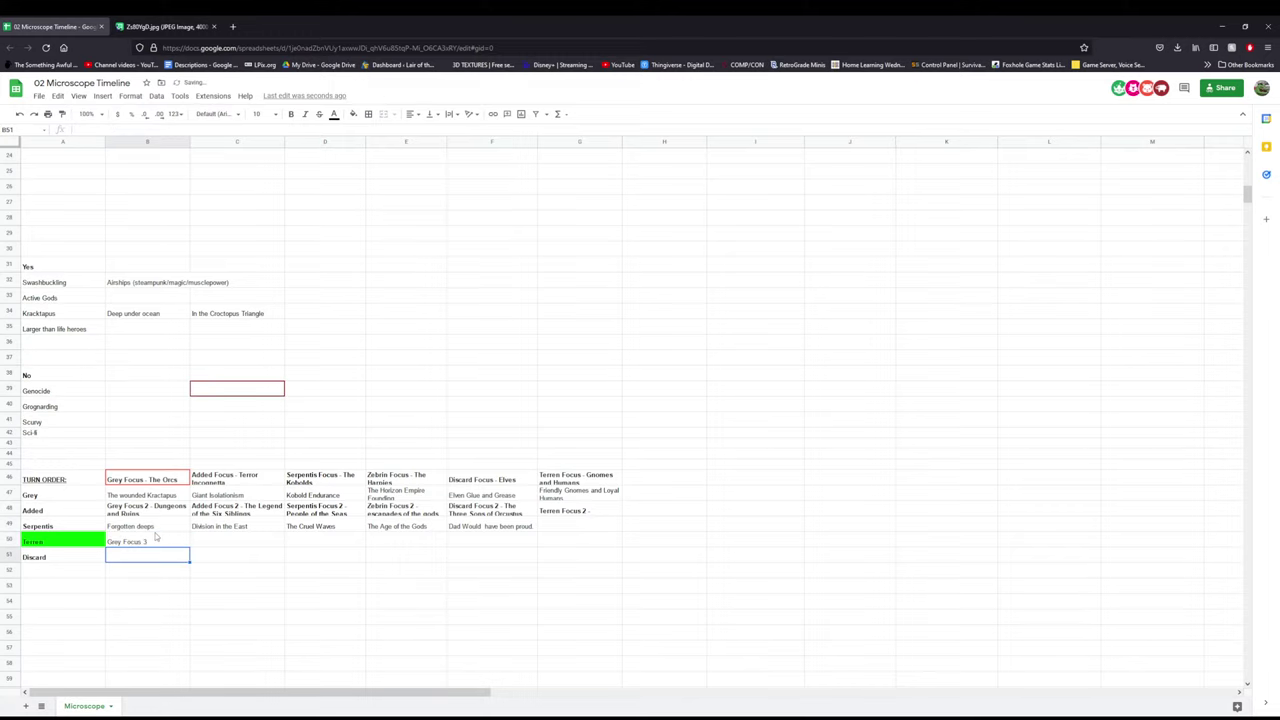
# - Extend the new focus entry in the turn order table to read "Grey Focus 3 - Adventures"
pyautogui.scroll(10, 621, 456)
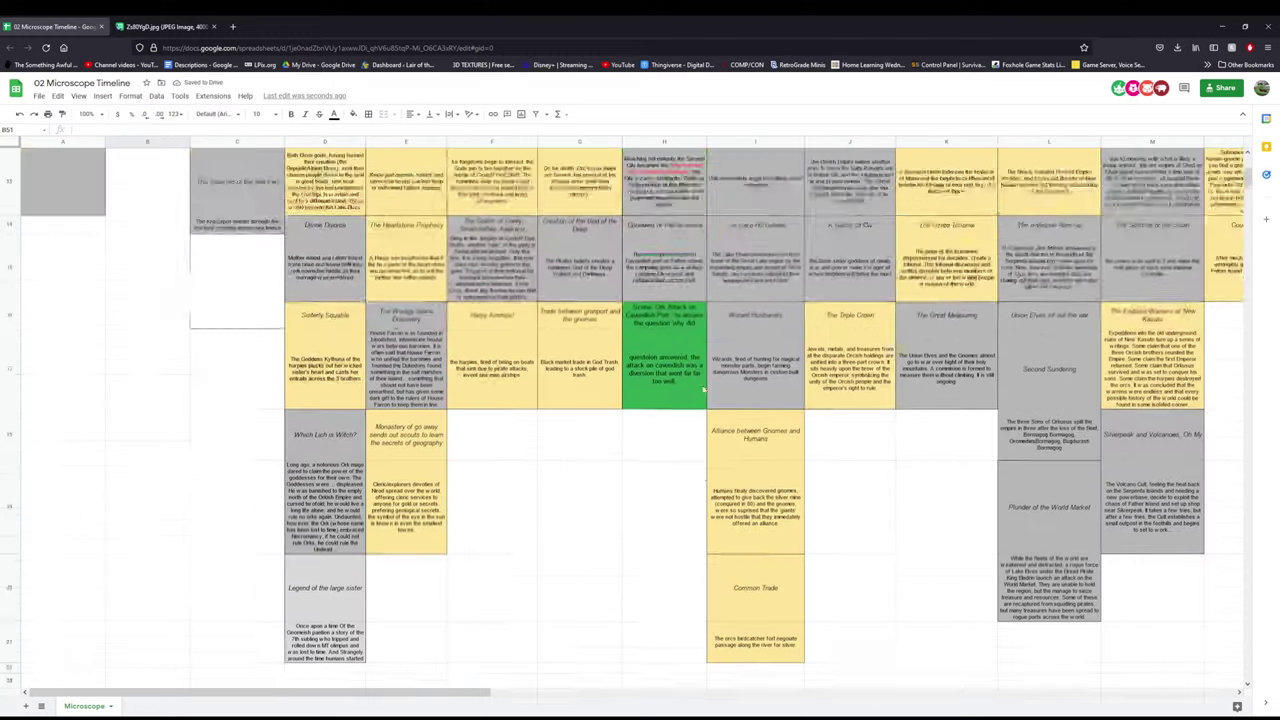
pyautogui.scroll(-12, 636, 370)
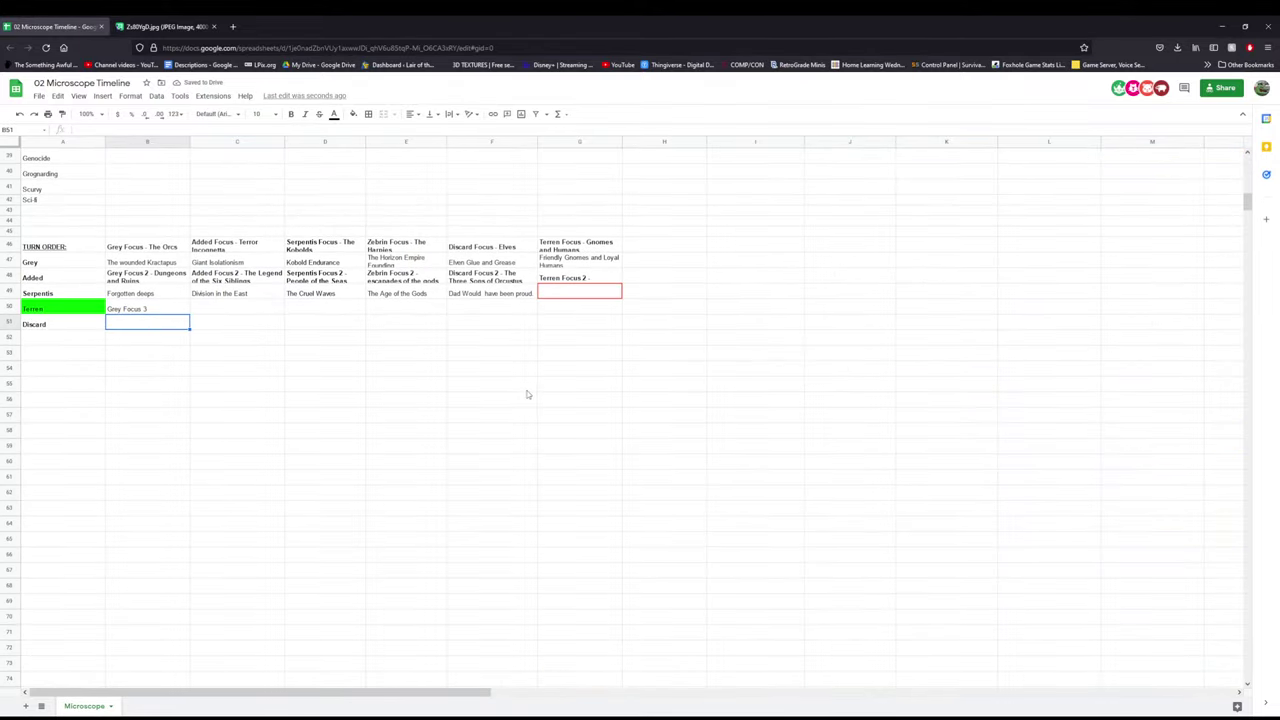
pyautogui.click(160, 309)
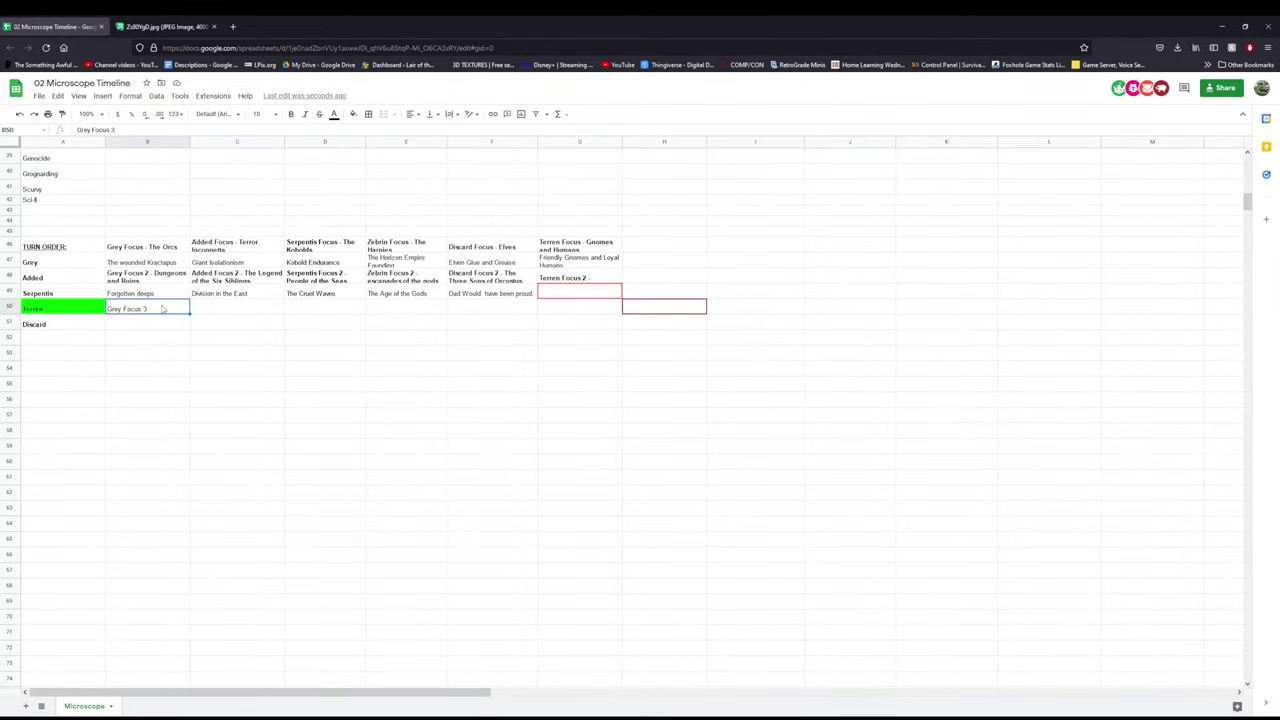
pyautogui.doubleClick(160, 309)
pyautogui.write('- A')
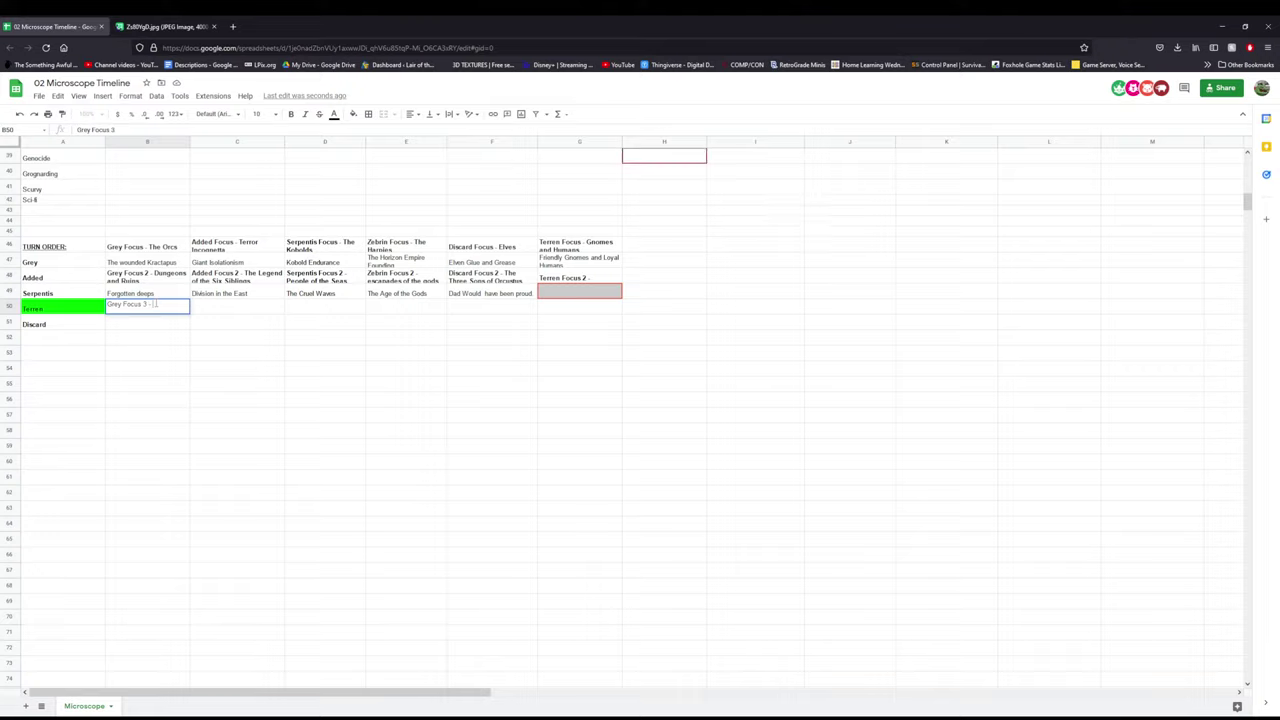
pyautogui.write('dde')
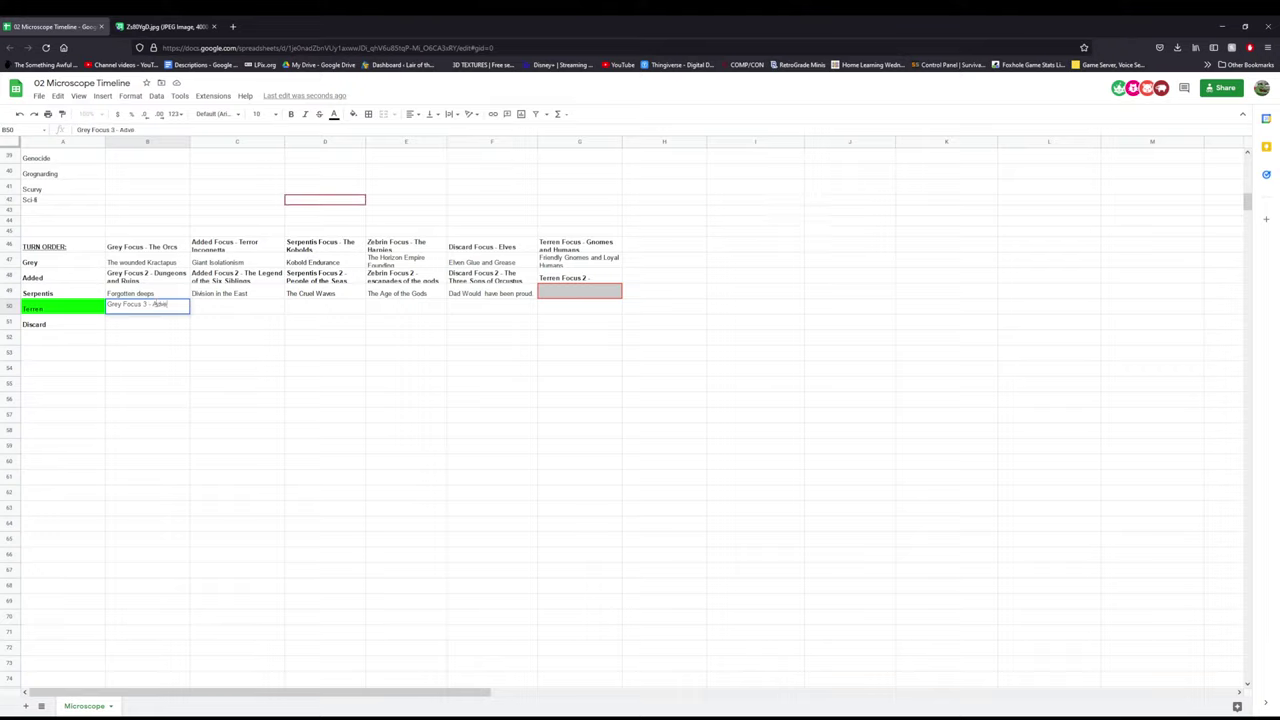
pyautogui.write('ntures')
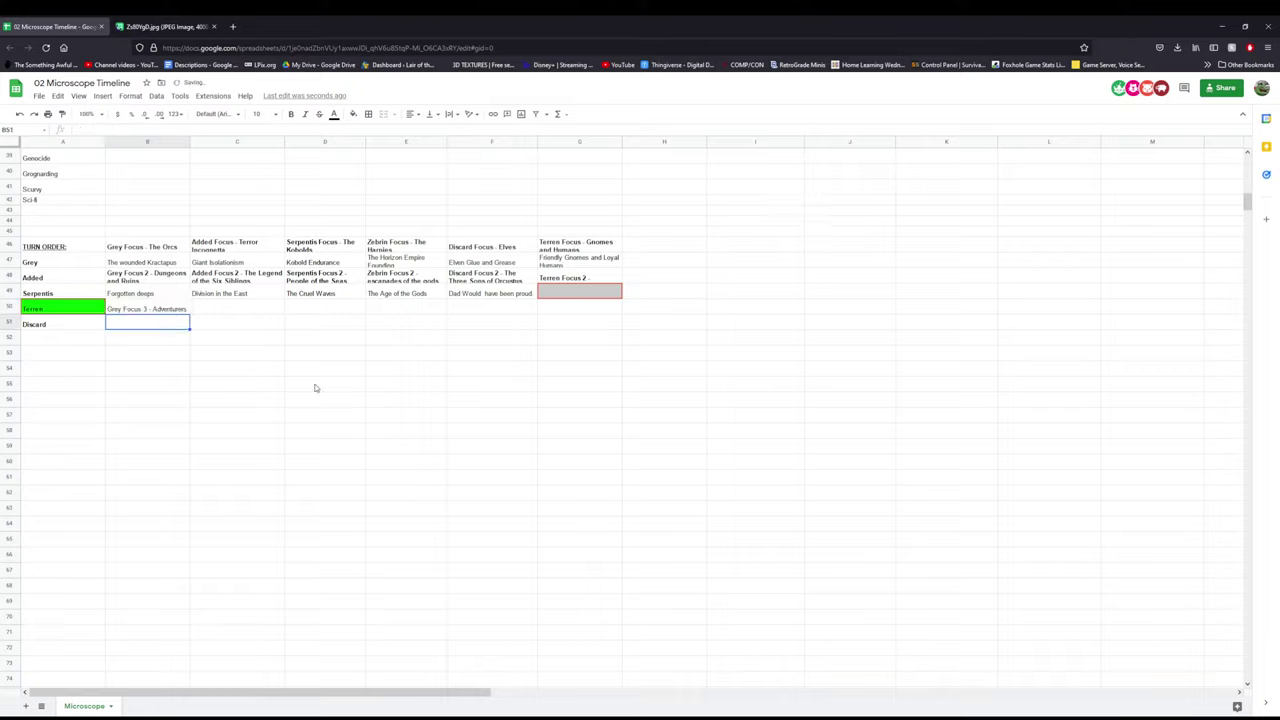
pyautogui.press('Return')
# - Review the timeline's eras and their existing events for a place to add an adventure-themed event
pyautogui.scroll(2, 917, 251)
pyautogui.scroll(10, 917, 251)
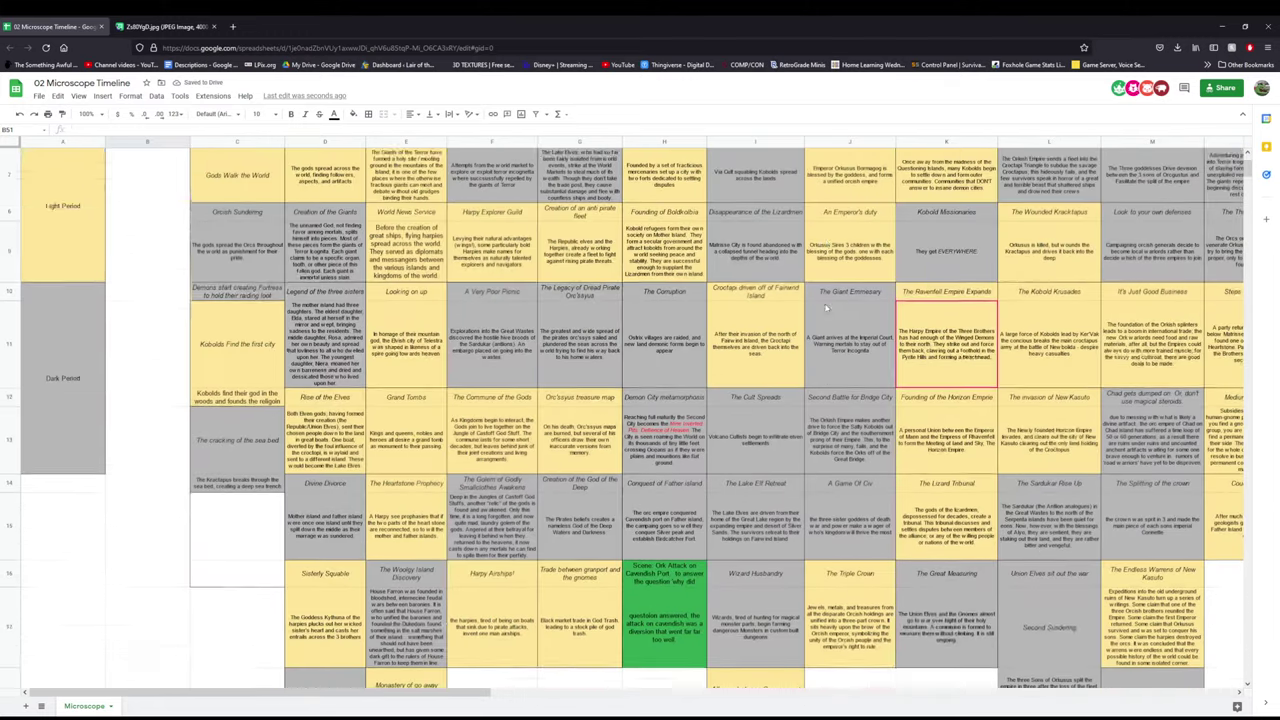
pyautogui.scroll(-3, 440, 635)
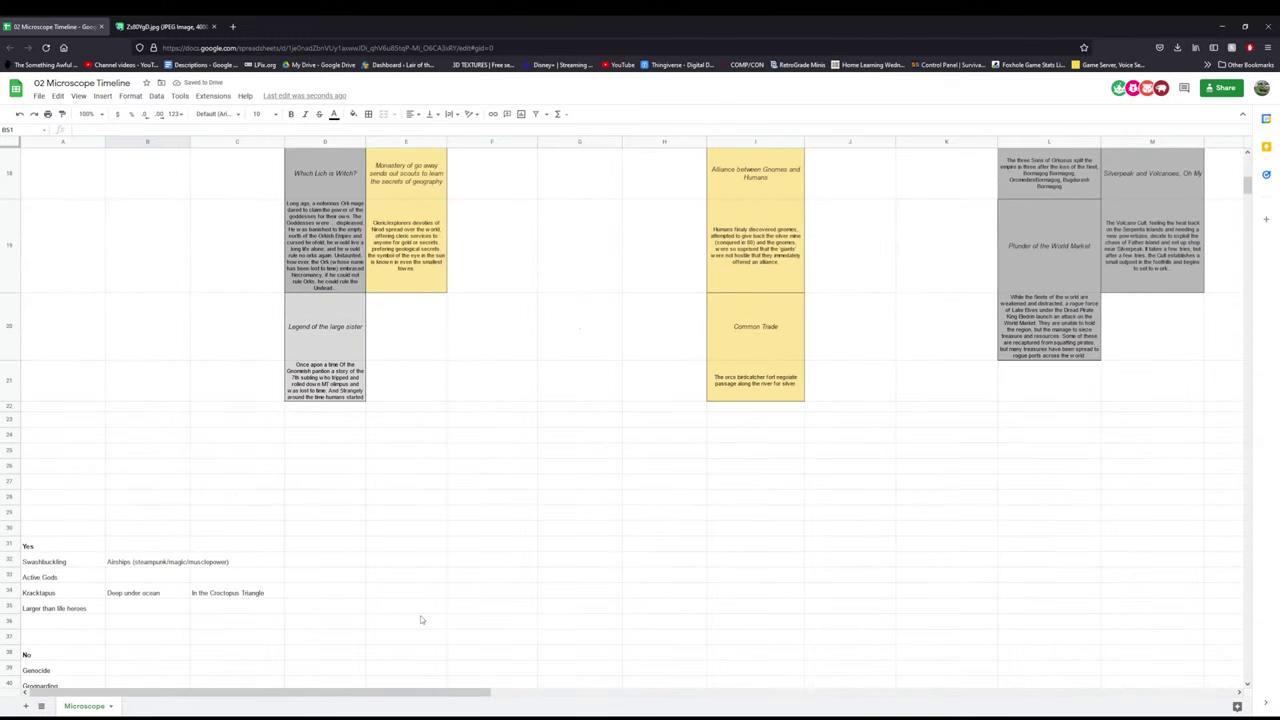
pyautogui.moveTo(448, 692); pyautogui.dragTo(720, 605)
pyautogui.scroll(6, 720, 605)
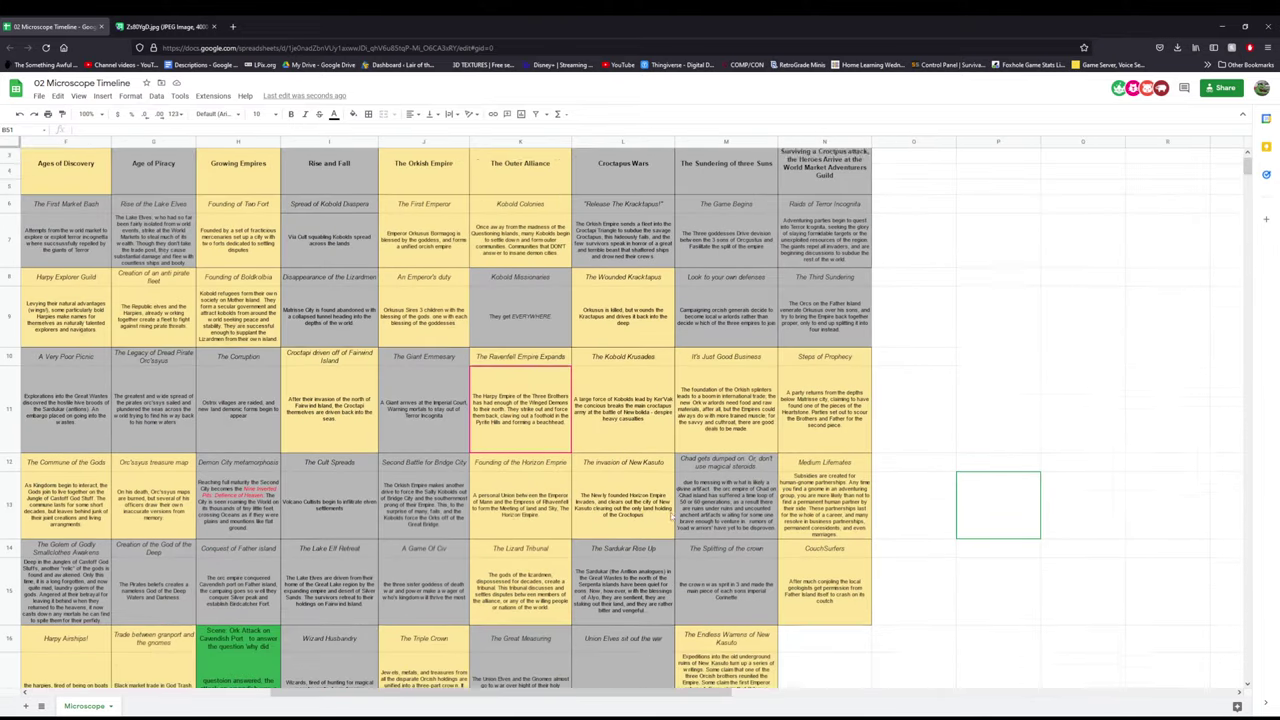
pyautogui.scroll(1, 674, 516)
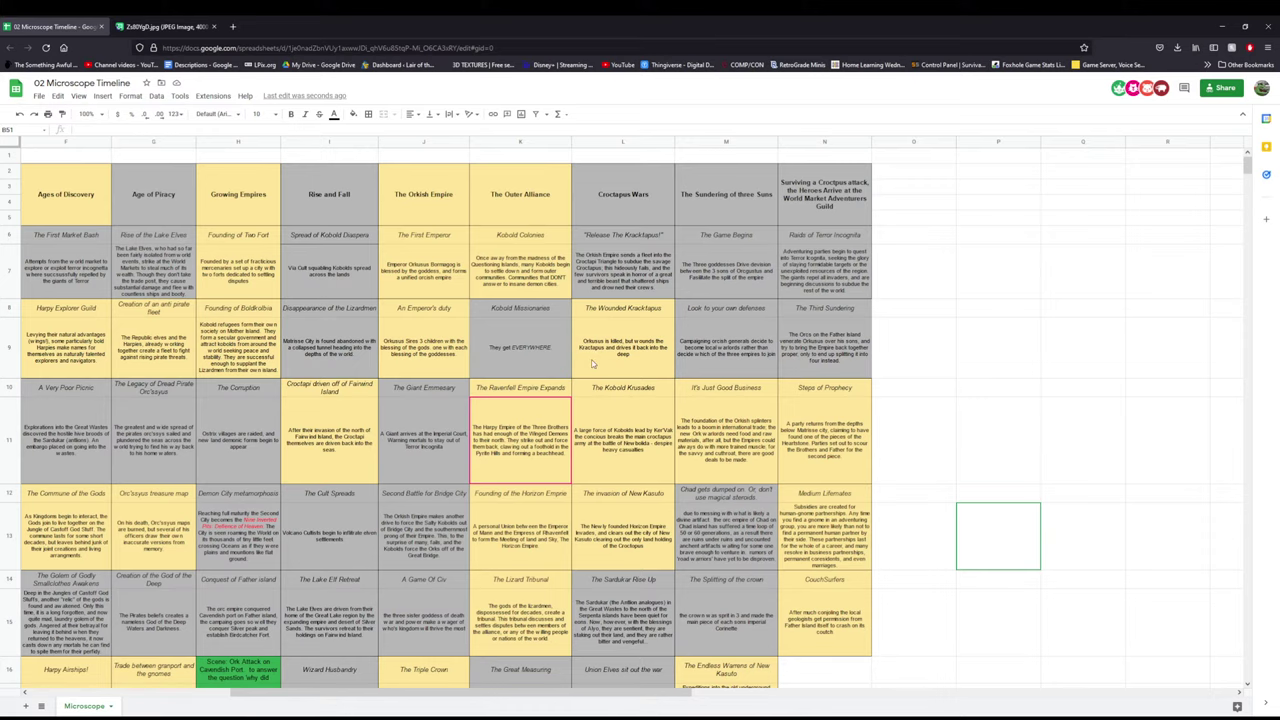
pyautogui.scroll(-5, 594, 364)
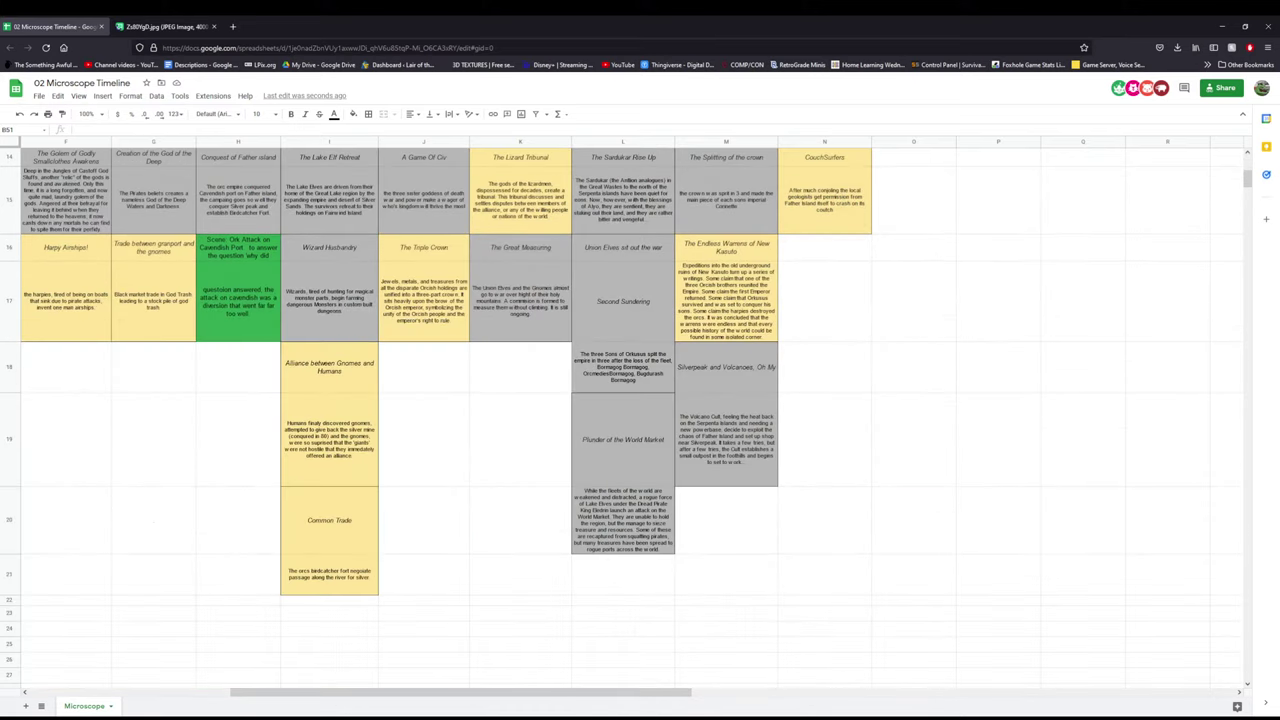
pyautogui.moveTo(636, 692); pyautogui.dragTo(230, 690)
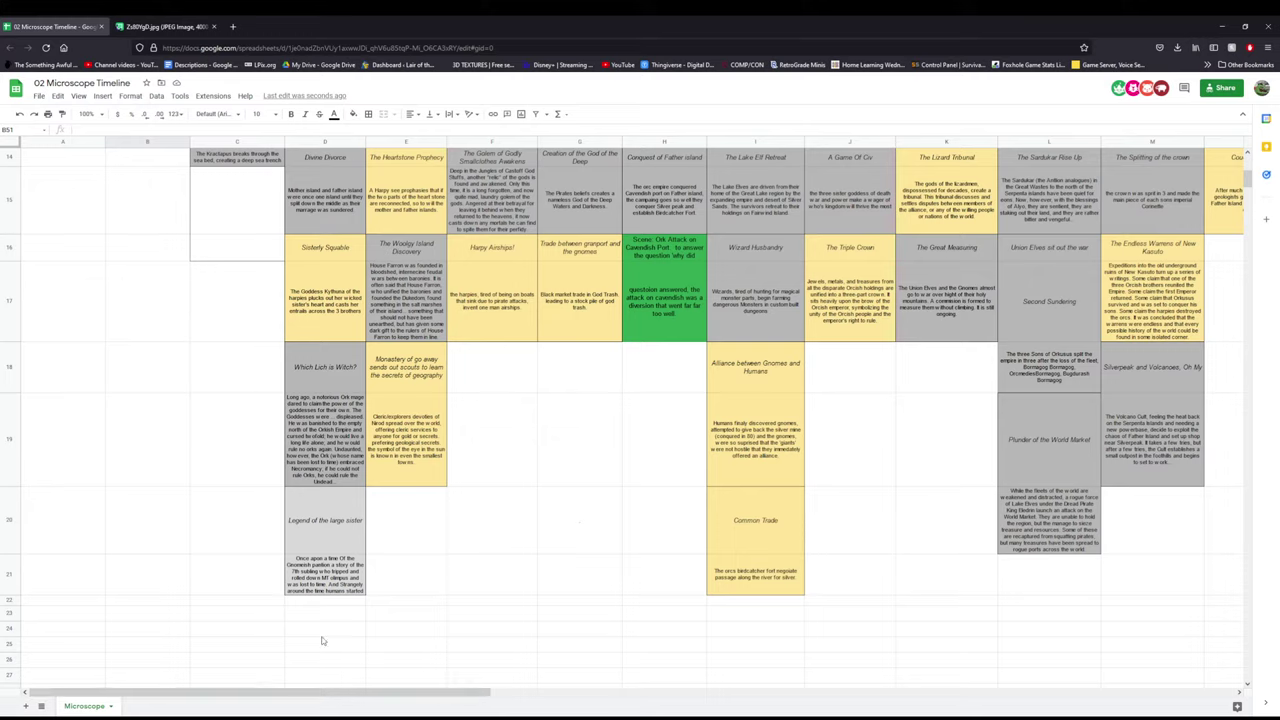
# - Copy the Light Event template with its blank description cell and paste it below Common Trade in the Rise and Fall column
pyautogui.scroll(5, 154, 394)
pyautogui.click(76, 160)
pyautogui.click(77, 172)
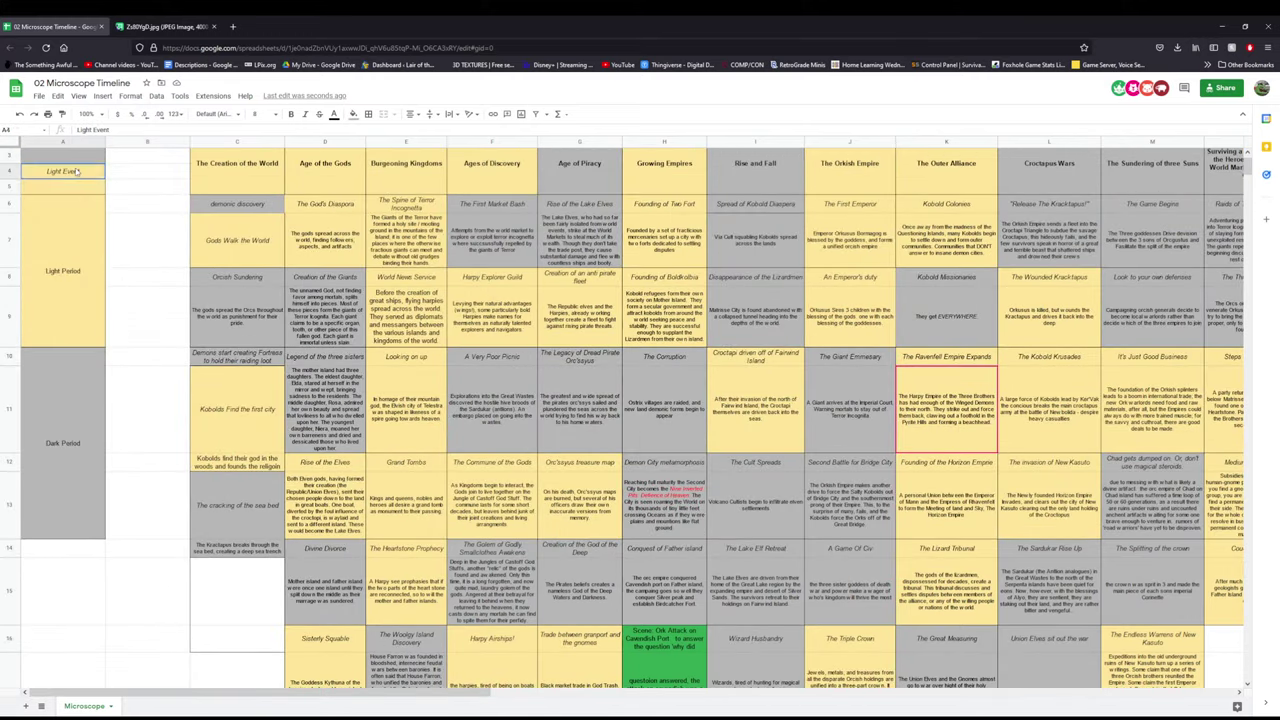
pyautogui.hotkey('ctrl', 'c')
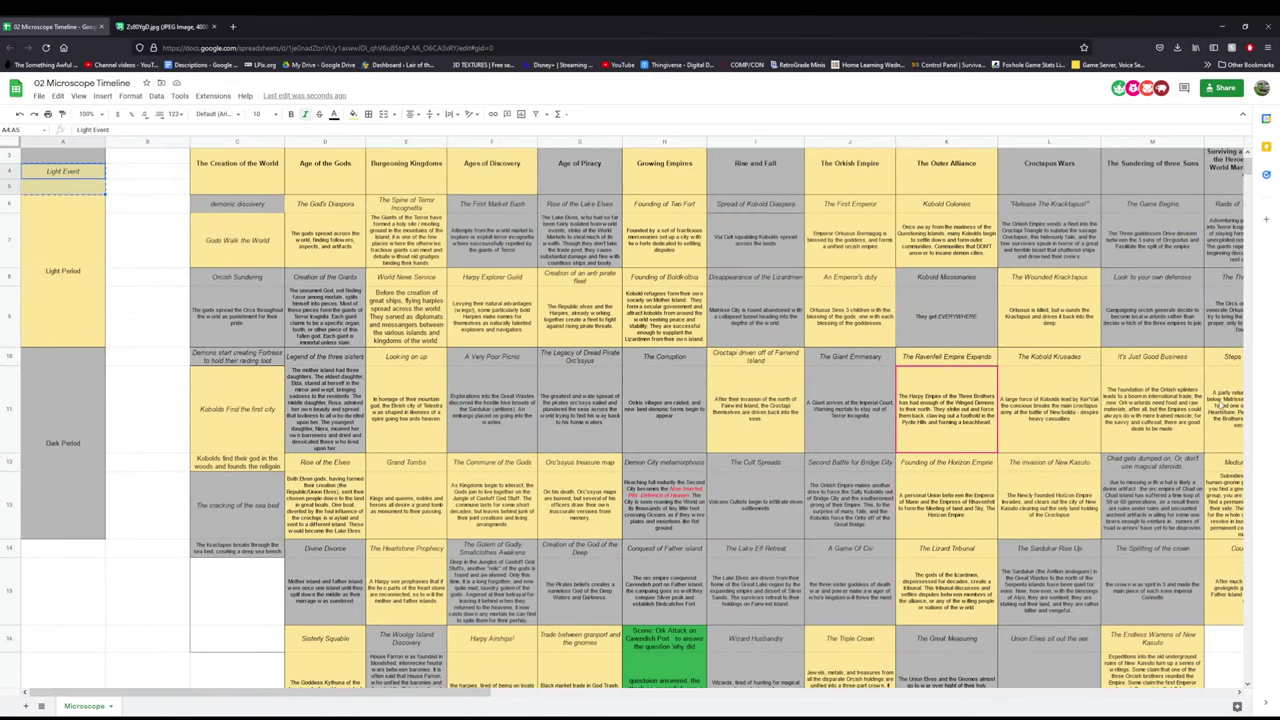
pyautogui.scroll(-4, 845, 472)
pyautogui.scroll(-1, 805, 476)
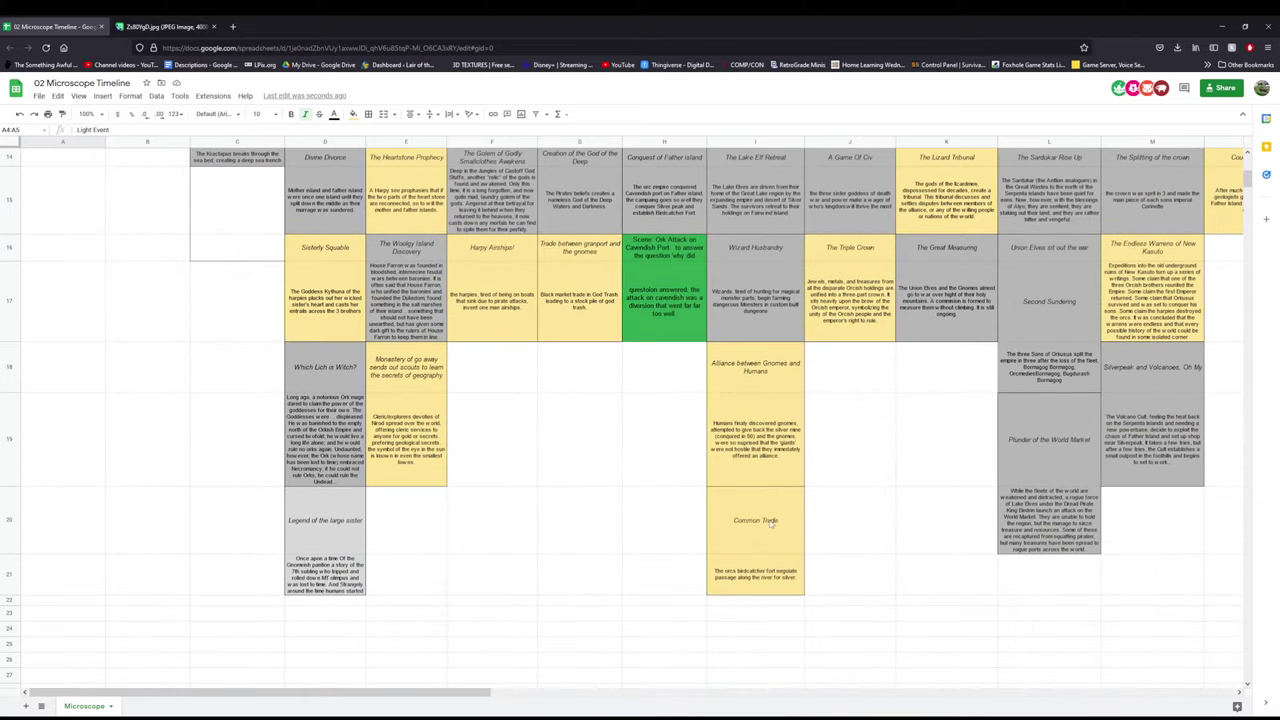
pyautogui.click(746, 603)
pyautogui.hotkey('ctrl', 'v')
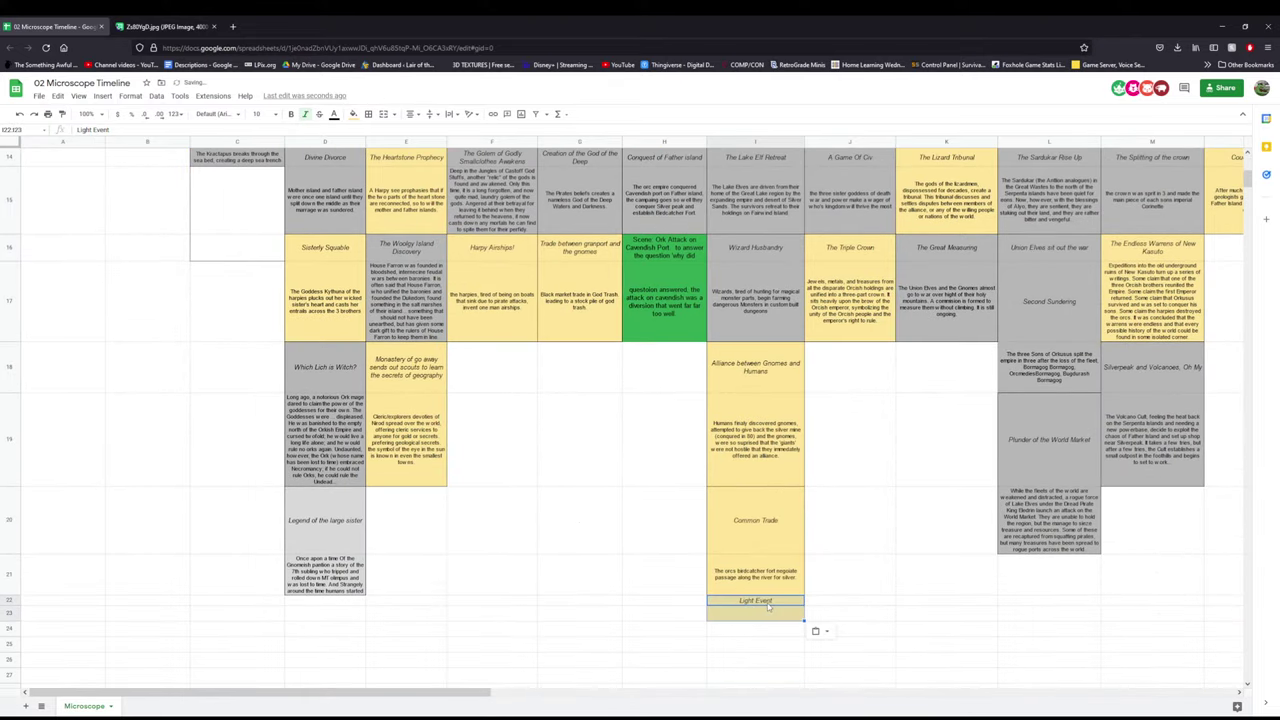
# - Title the pasted light event "First Adventuring Parties" and open its description cell for editing
pyautogui.doubleClick(771, 605)
pyautogui.moveTo(772, 603); pyautogui.dragTo(709, 601)
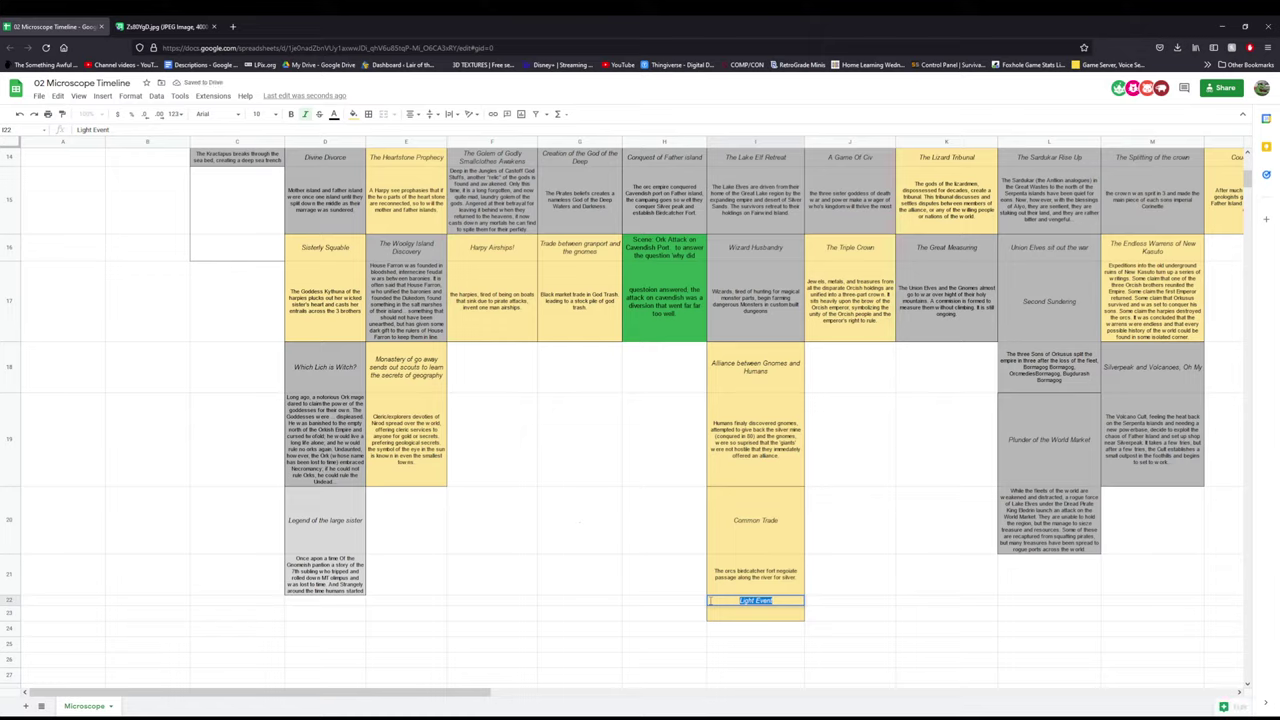
pyautogui.write('First A')
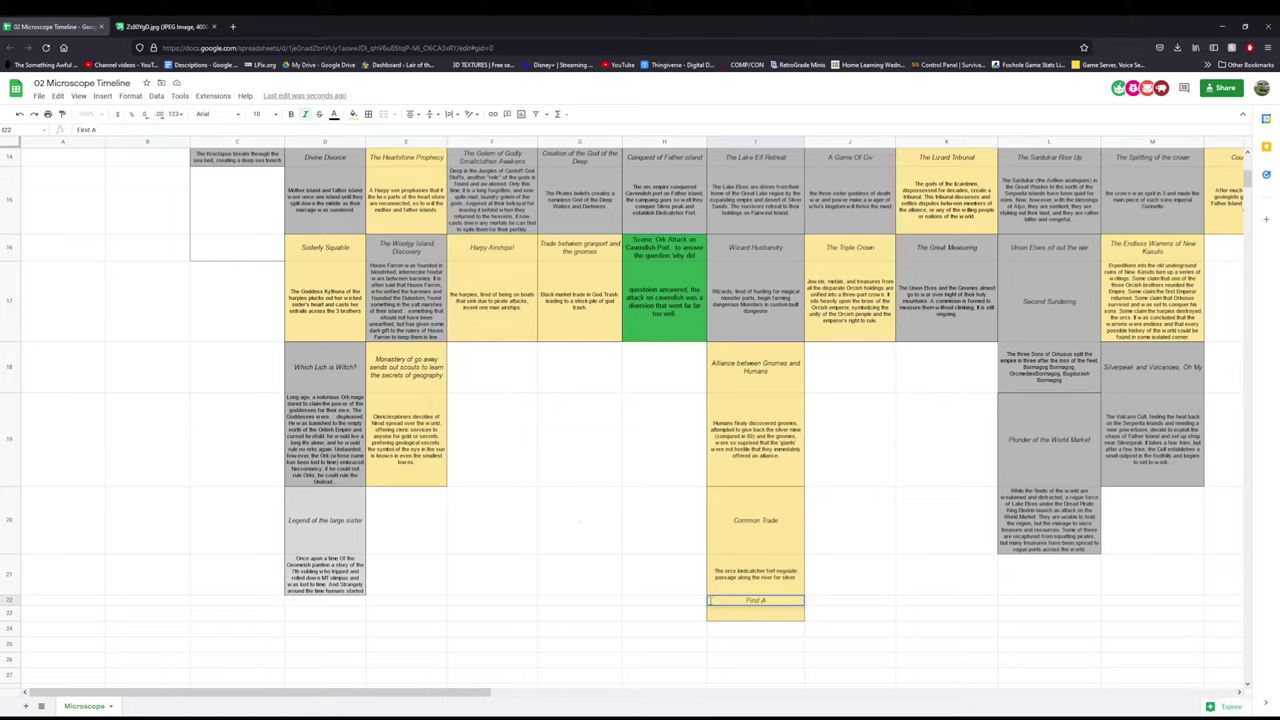
pyautogui.write('vent')
pyautogui.press('BackSpace')
pyautogui.press('BackSpace')
pyautogui.write('nturing Parties')
pyautogui.click(745, 618)
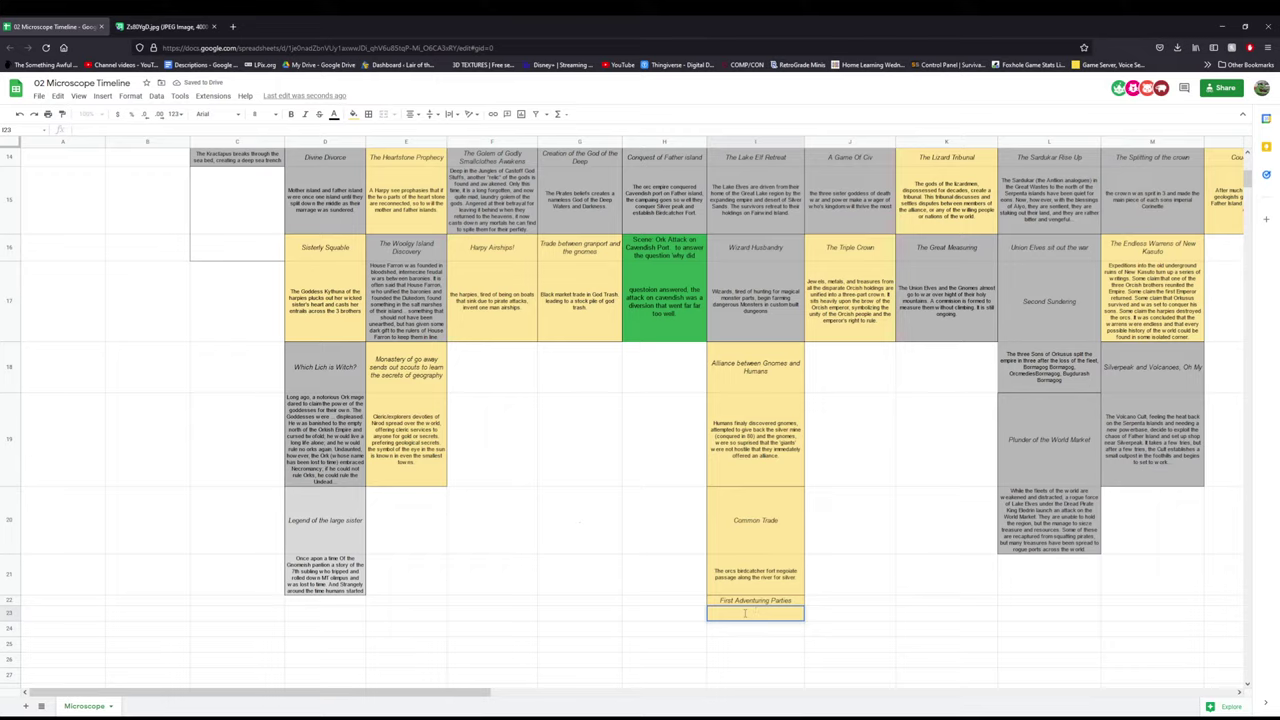
# - Enter the description "The first heroes begin to delve into the dark places, gaining fame and fortunes and some killer scars" and heighten its row
pyautogui.write('Heroes')
pyautogui.write('The first herme')
pyautogui.write('s')
pyautogui.press('BackSpace')
pyautogui.press('BackSpace')
pyautogui.press('BackSpace')
pyautogui.write('oes begin to delves')
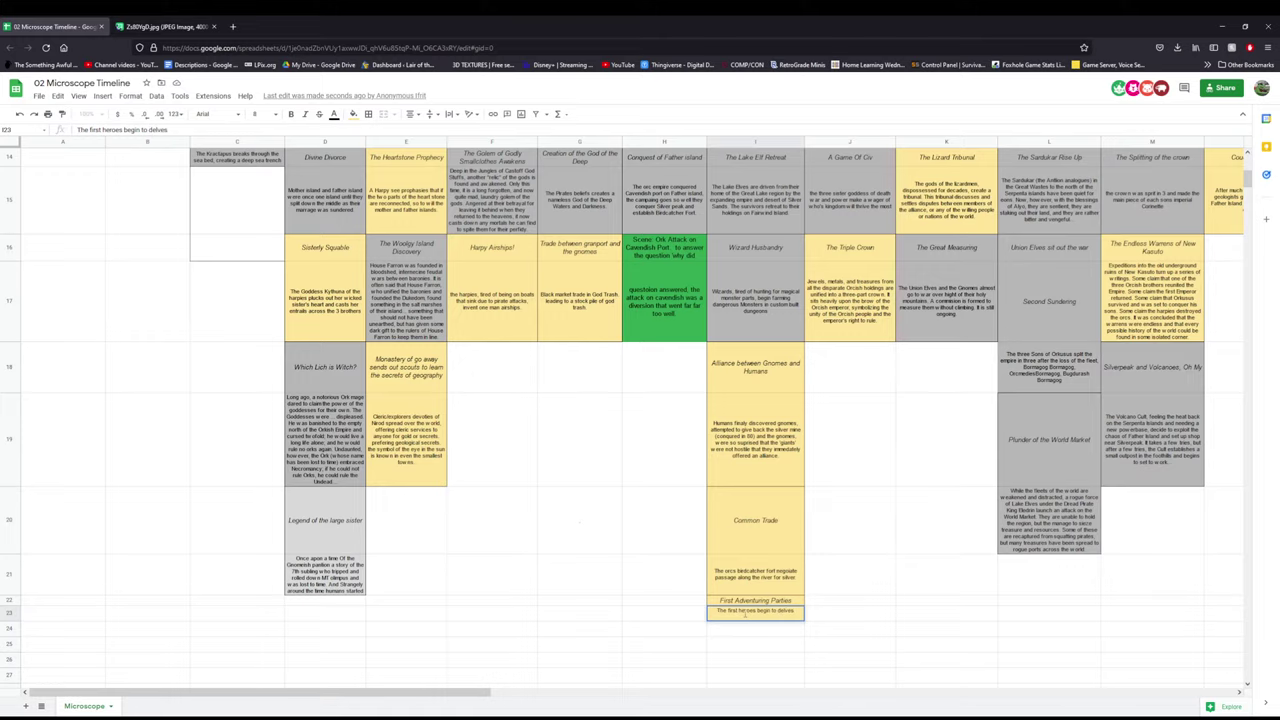
pyautogui.press('BackSpace')
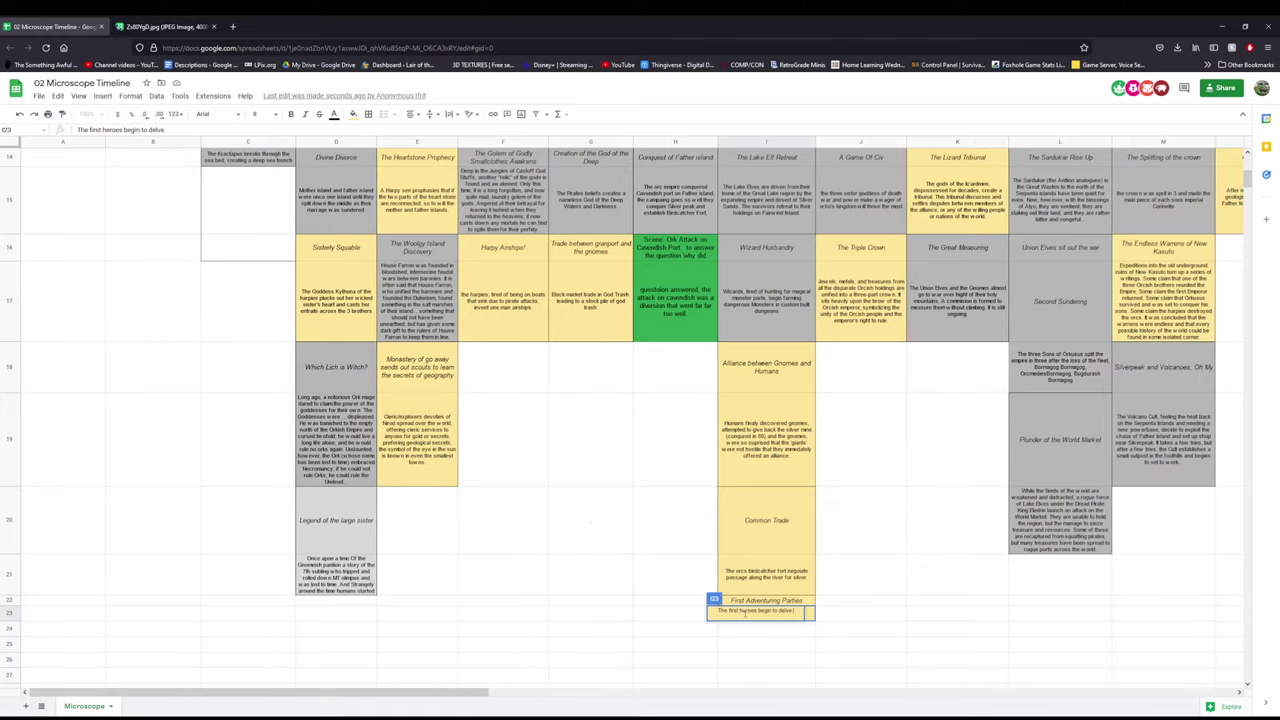
pyautogui.write('into the ad')
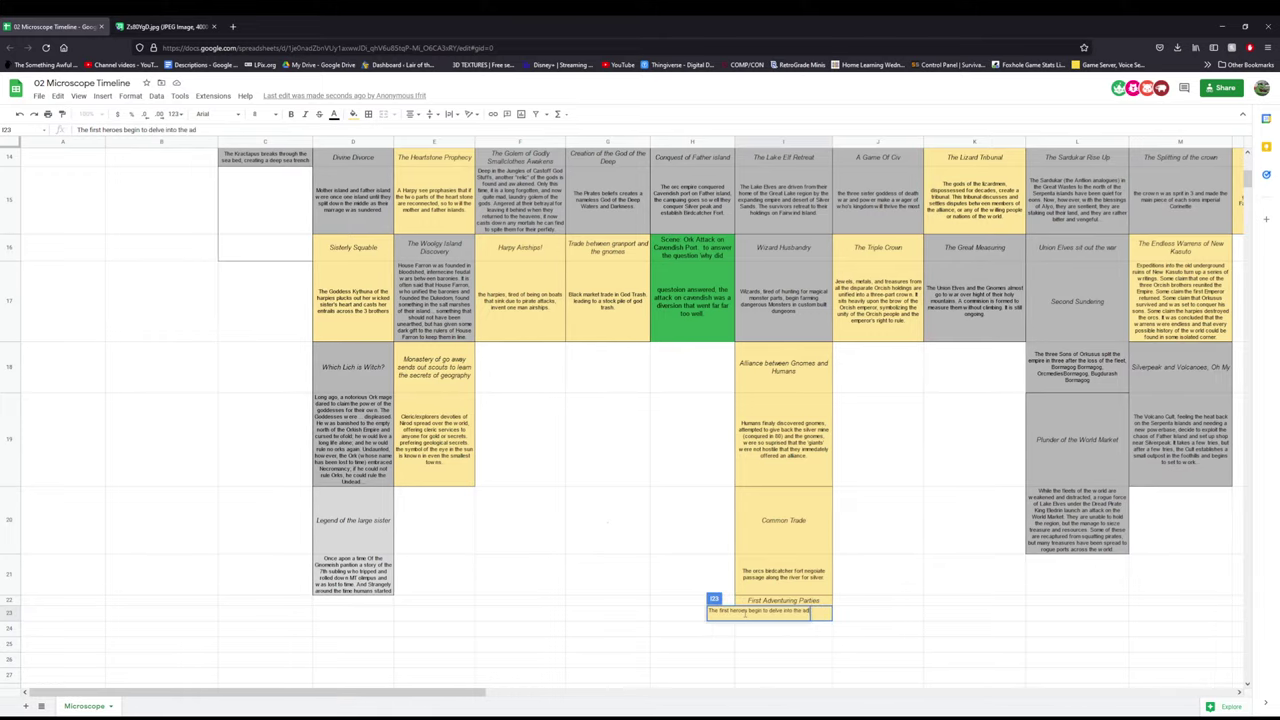
pyautogui.press('BackSpace')
pyautogui.press('BackSpace')
pyautogui.write('dark places, gaining')
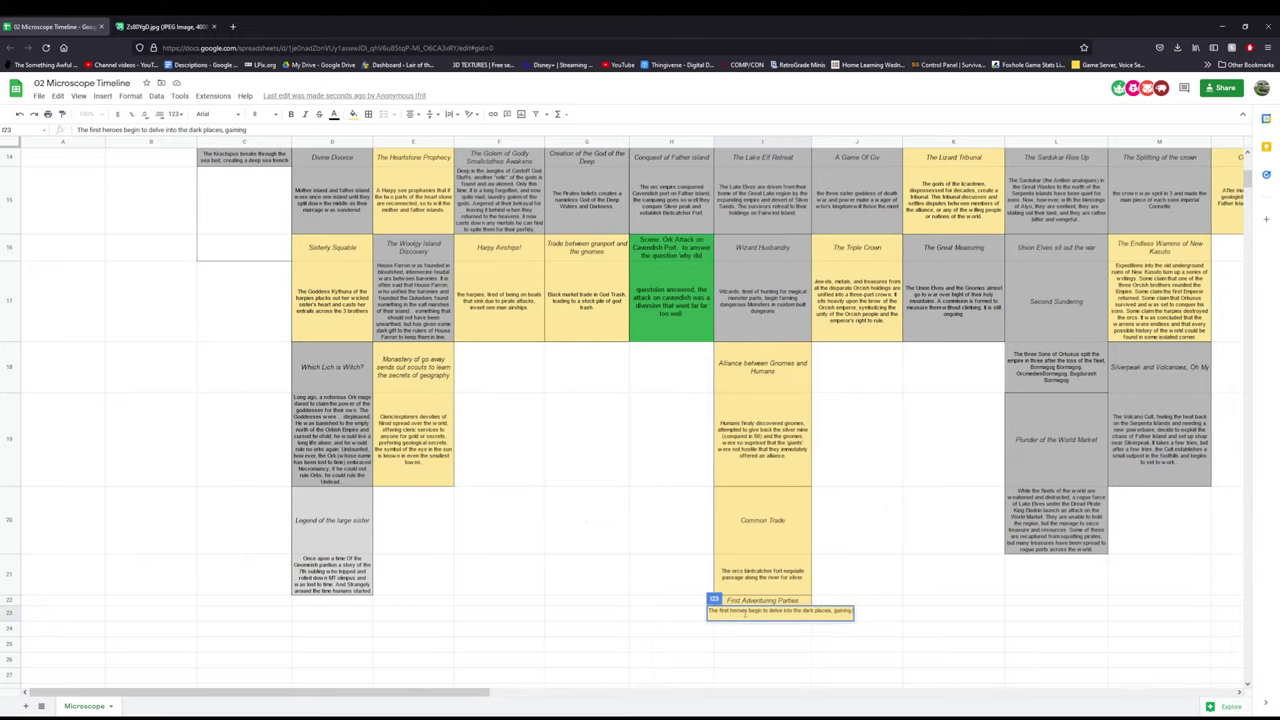
pyautogui.write(' fame an')
pyautogui.write('d r')
pyautogui.write('ortunes a')
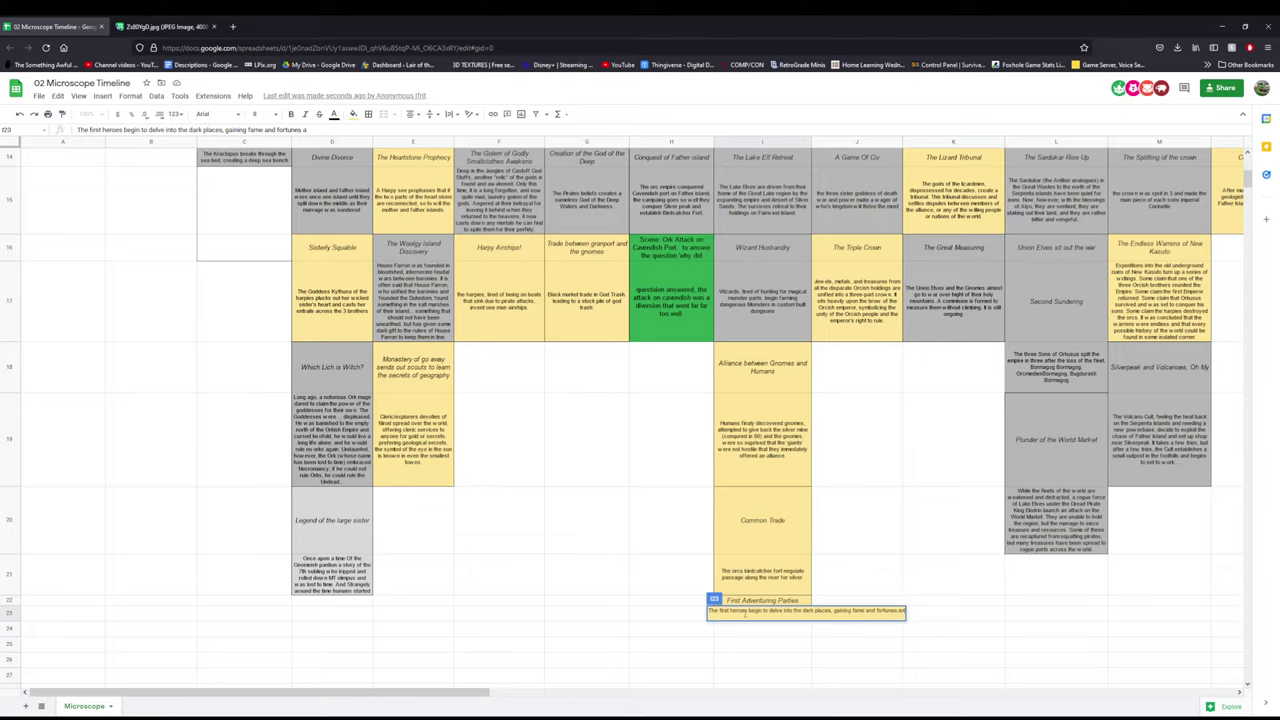
pyautogui.write('nd')
pyautogui.write(' some killer s')
pyautogui.write('t')
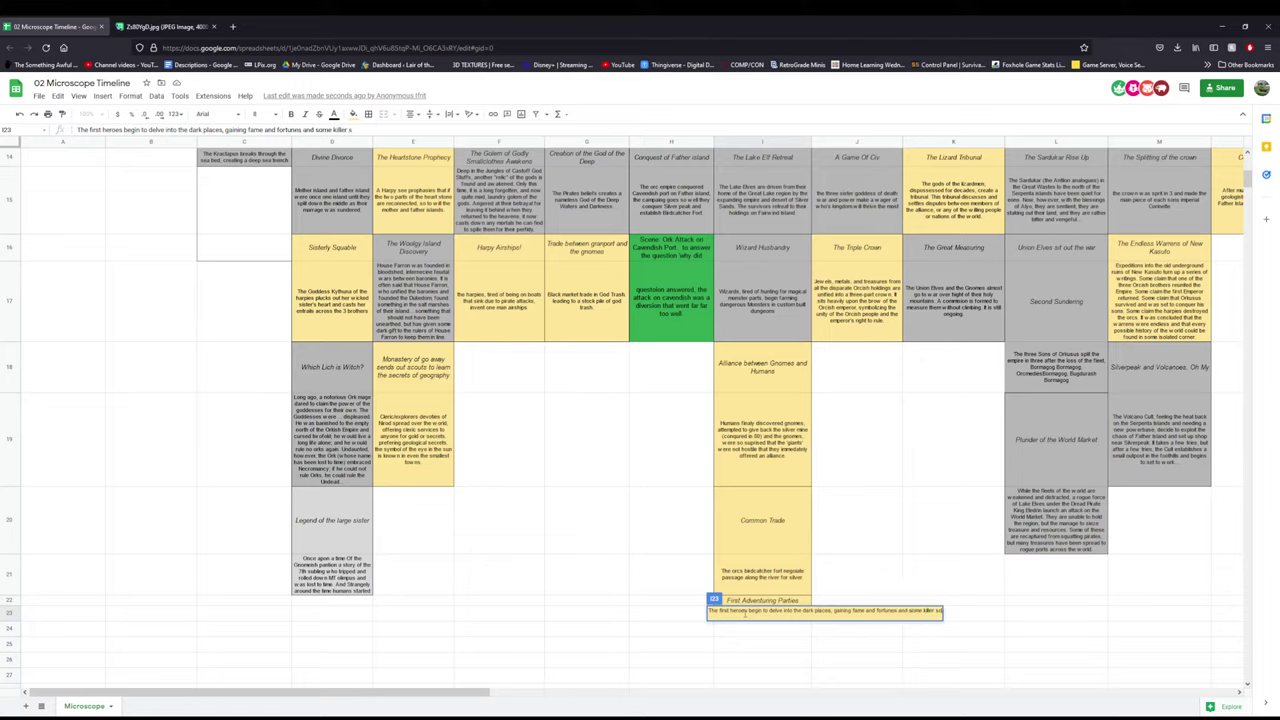
pyautogui.write('uff')
pyautogui.press('Return')
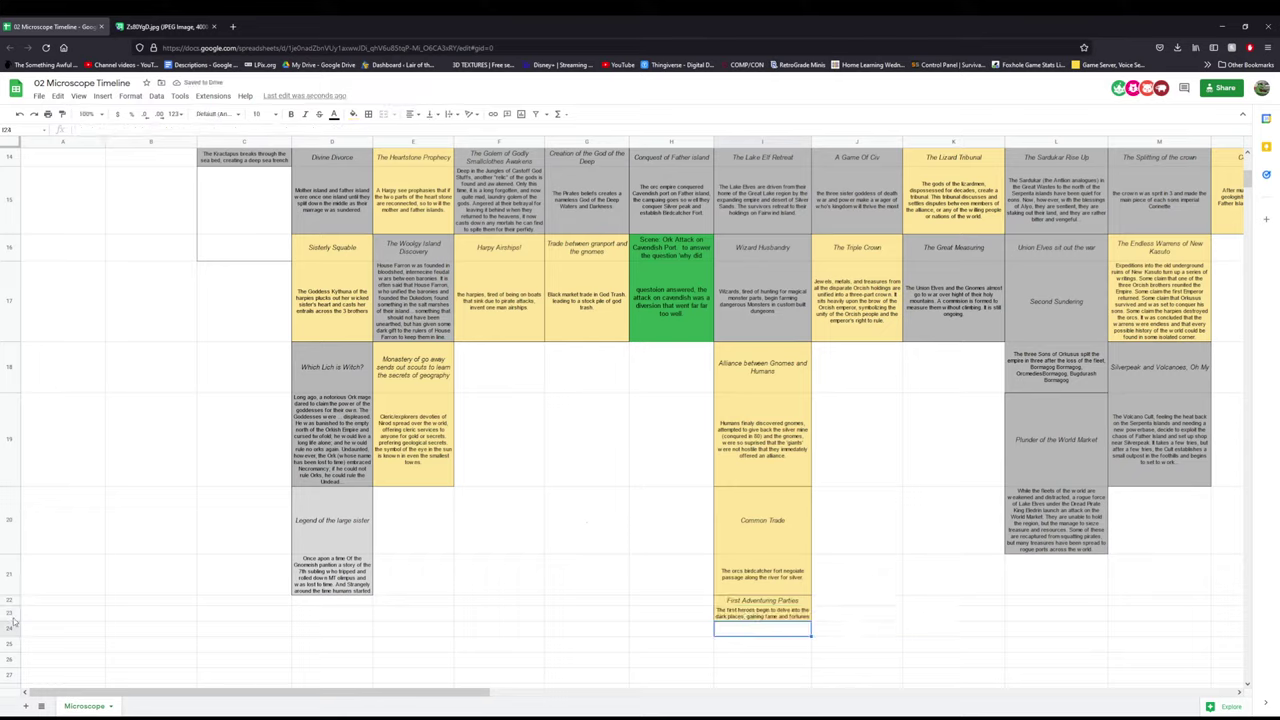
pyautogui.moveTo(14, 621); pyautogui.dragTo(14, 629)
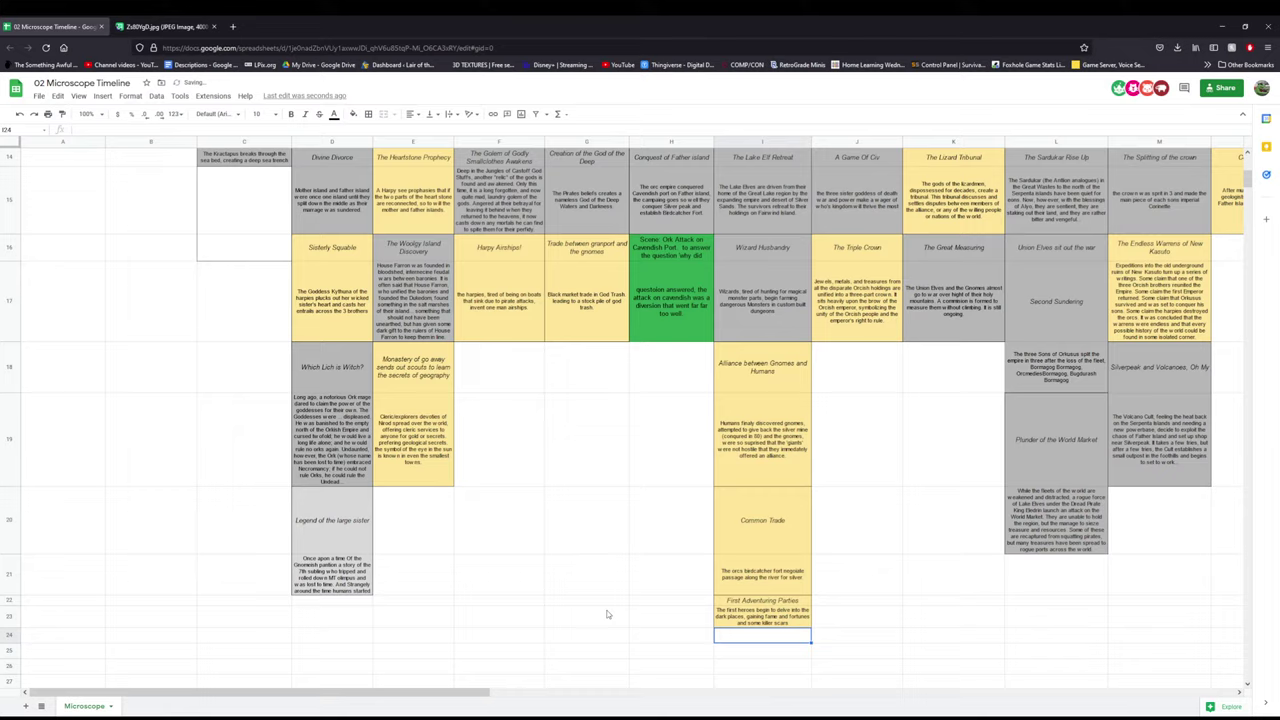
# - Review the lower events of the later era columns, from Rise and Fall across to the World Market Adventurers Guild era
pyautogui.click(843, 594)
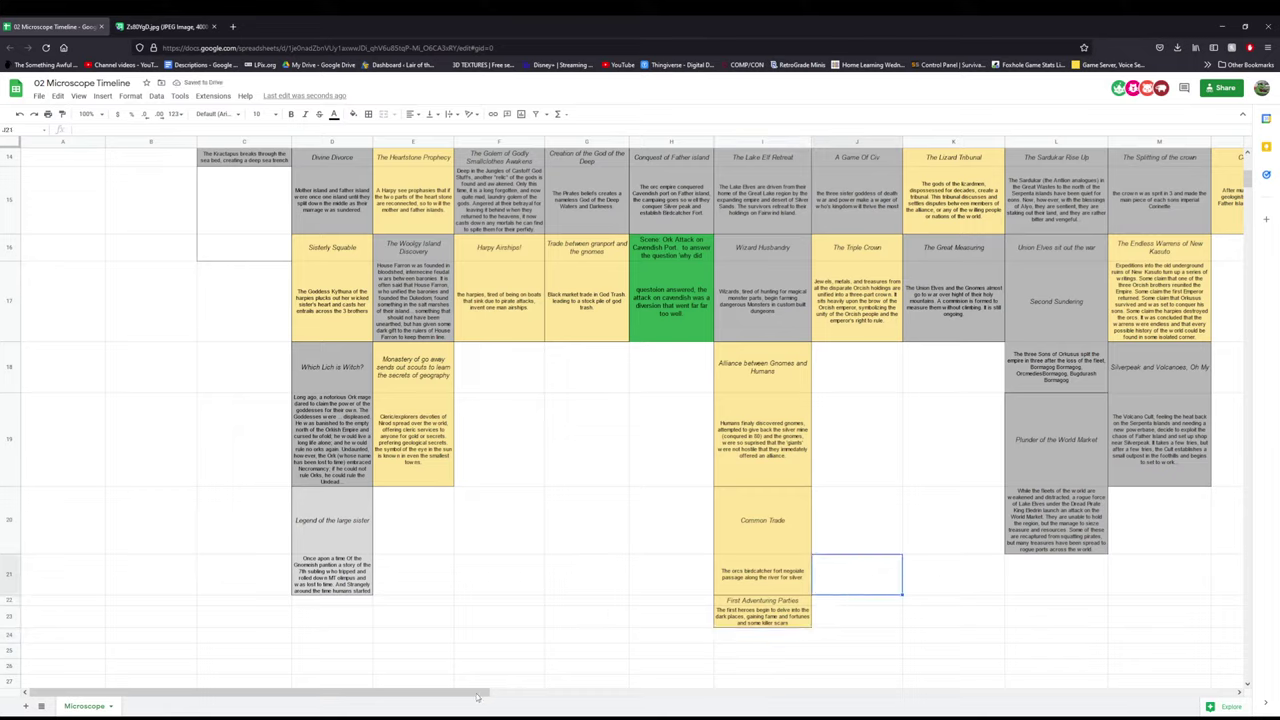
pyautogui.moveTo(488, 693); pyautogui.dragTo(672, 693)
pyautogui.scroll(10, 495, 555)
pyautogui.scroll(-10, 495, 555)
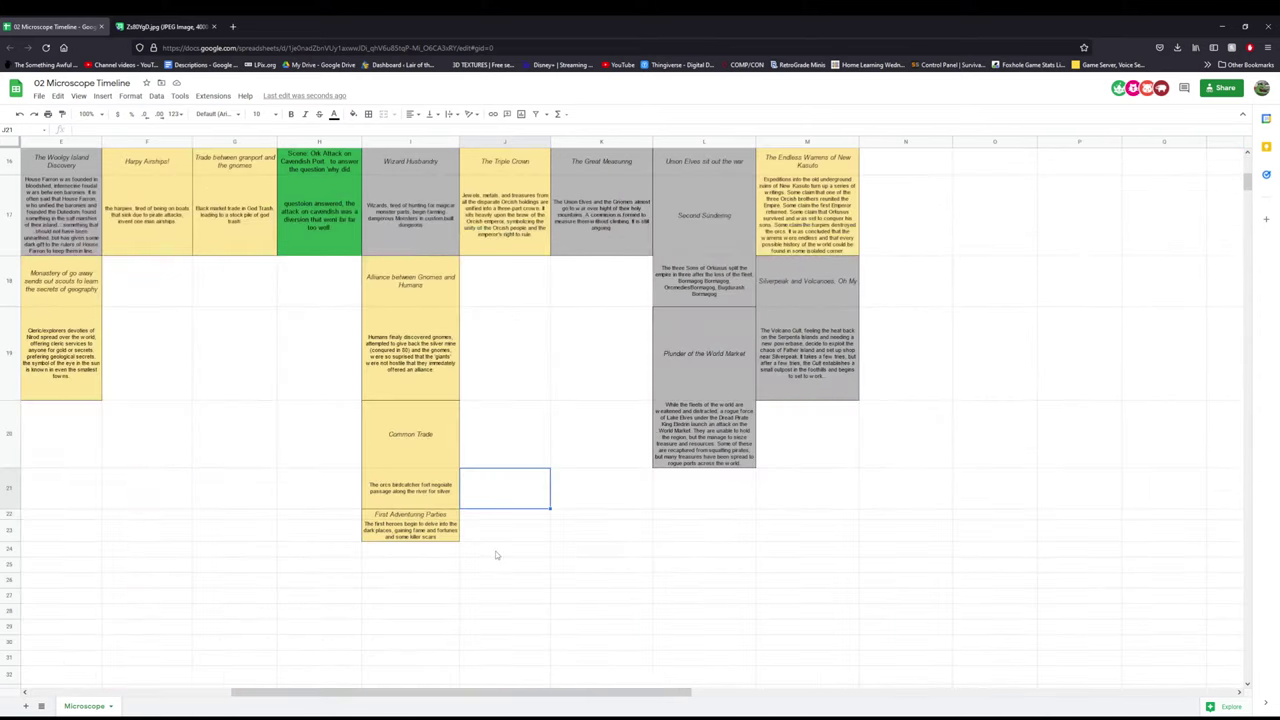
pyautogui.scroll(1, 495, 555)
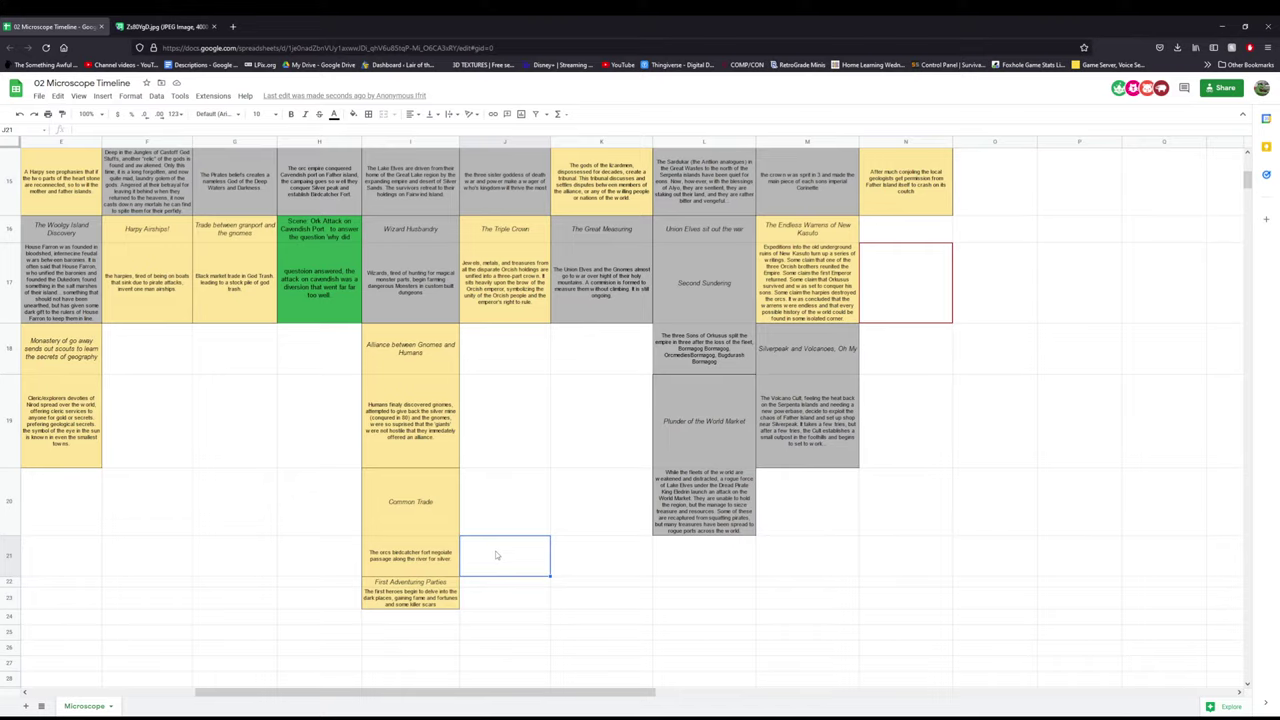
pyautogui.click(576, 530)
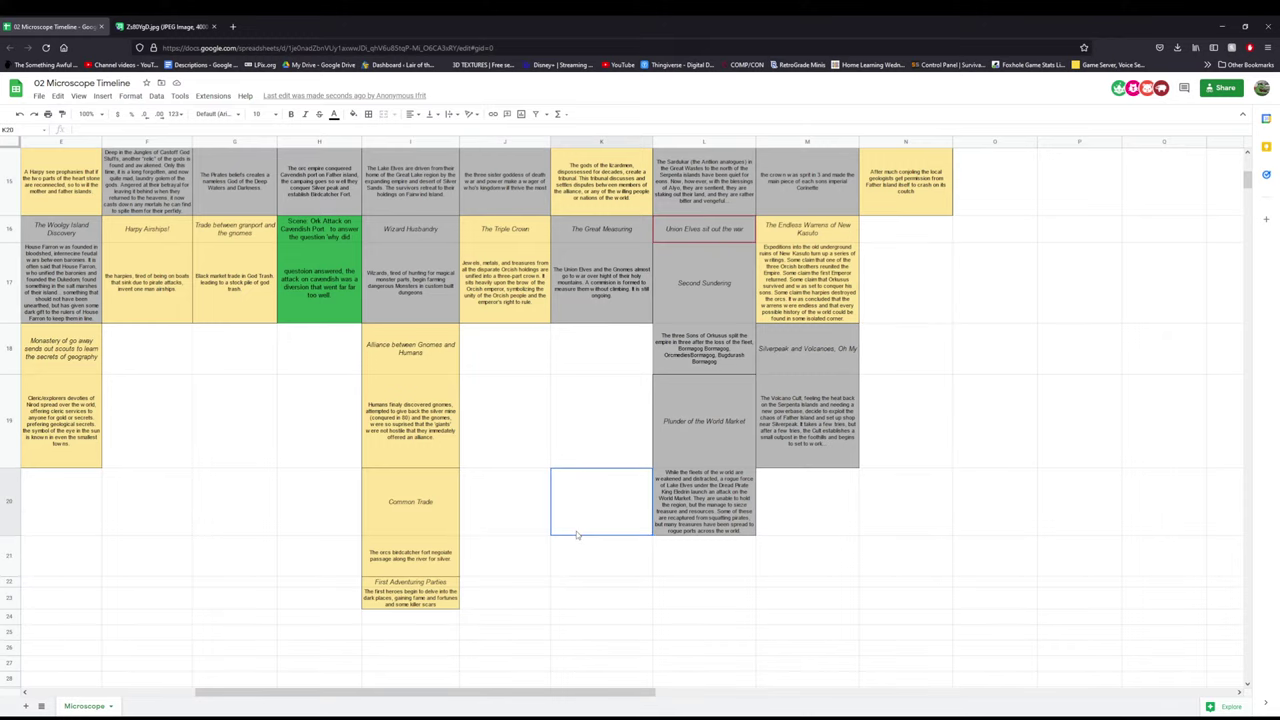
pyautogui.scroll(3, 576, 531)
pyautogui.scroll(-5, 560, 535)
pyautogui.hscroll(-4, 790, 598)
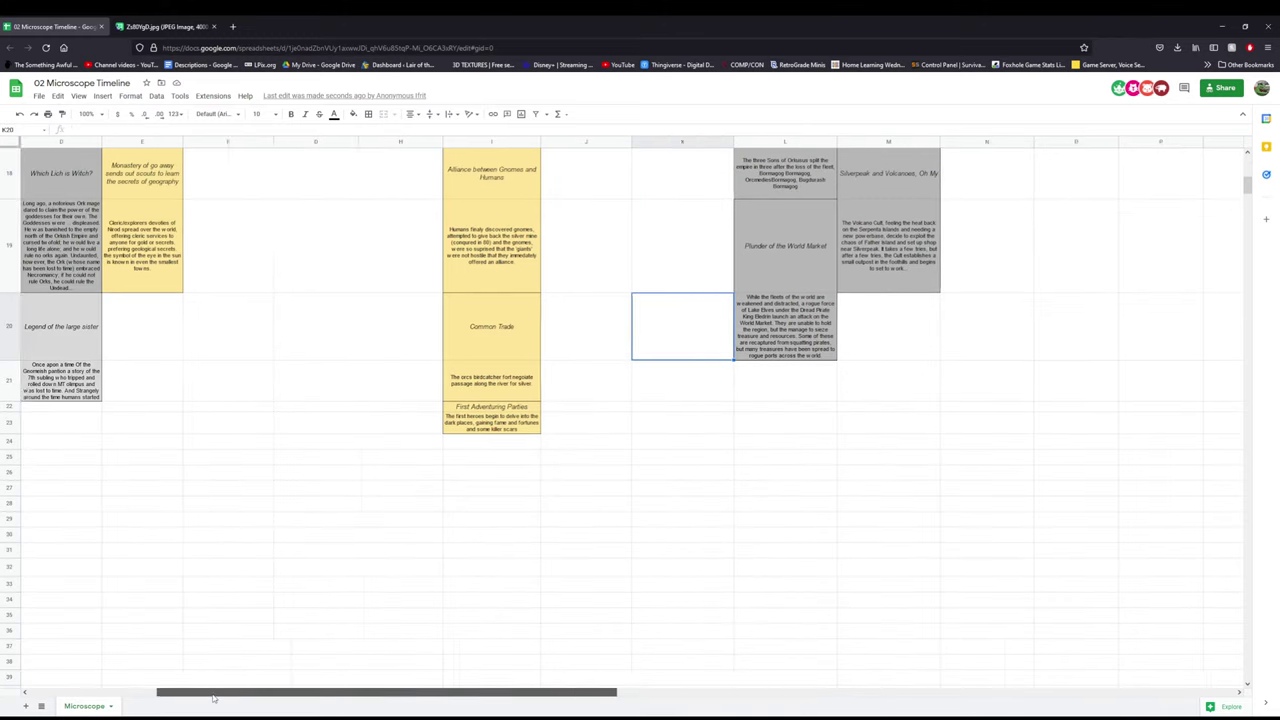
pyautogui.scroll(-2, 790, 598)
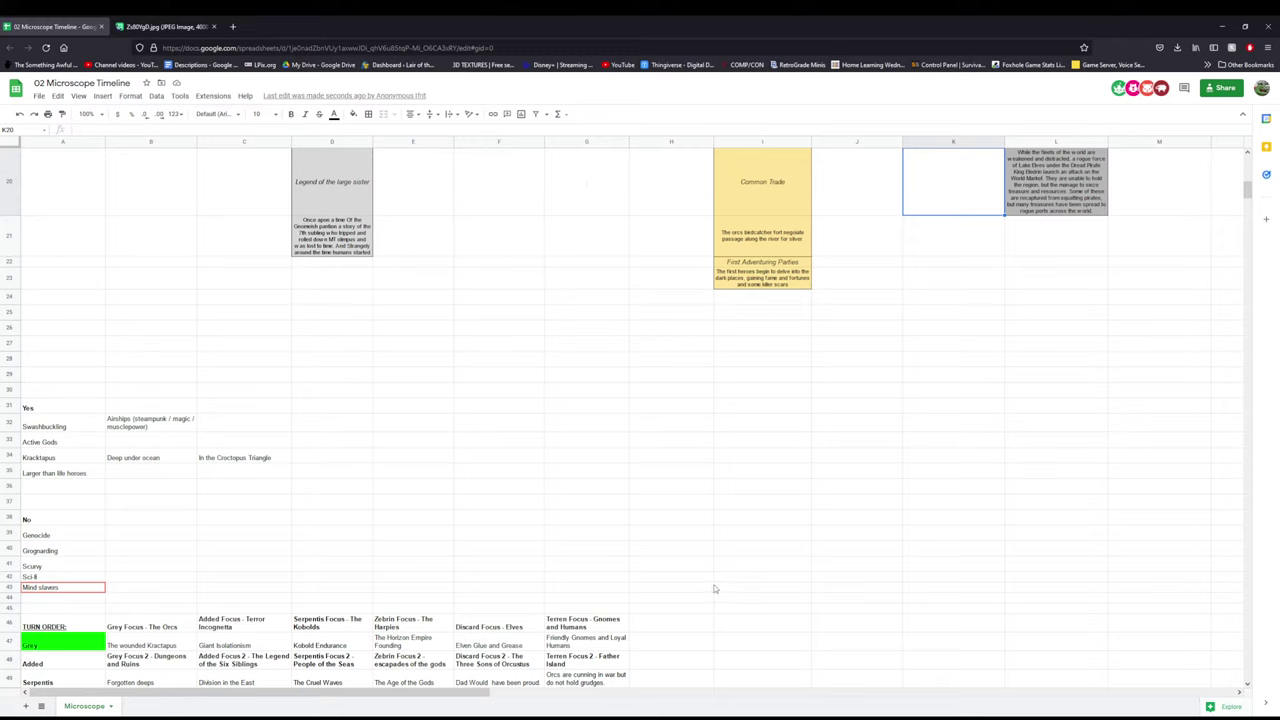
pyautogui.scroll(5, 715, 592)
pyautogui.moveTo(460, 692); pyautogui.dragTo(626, 692)
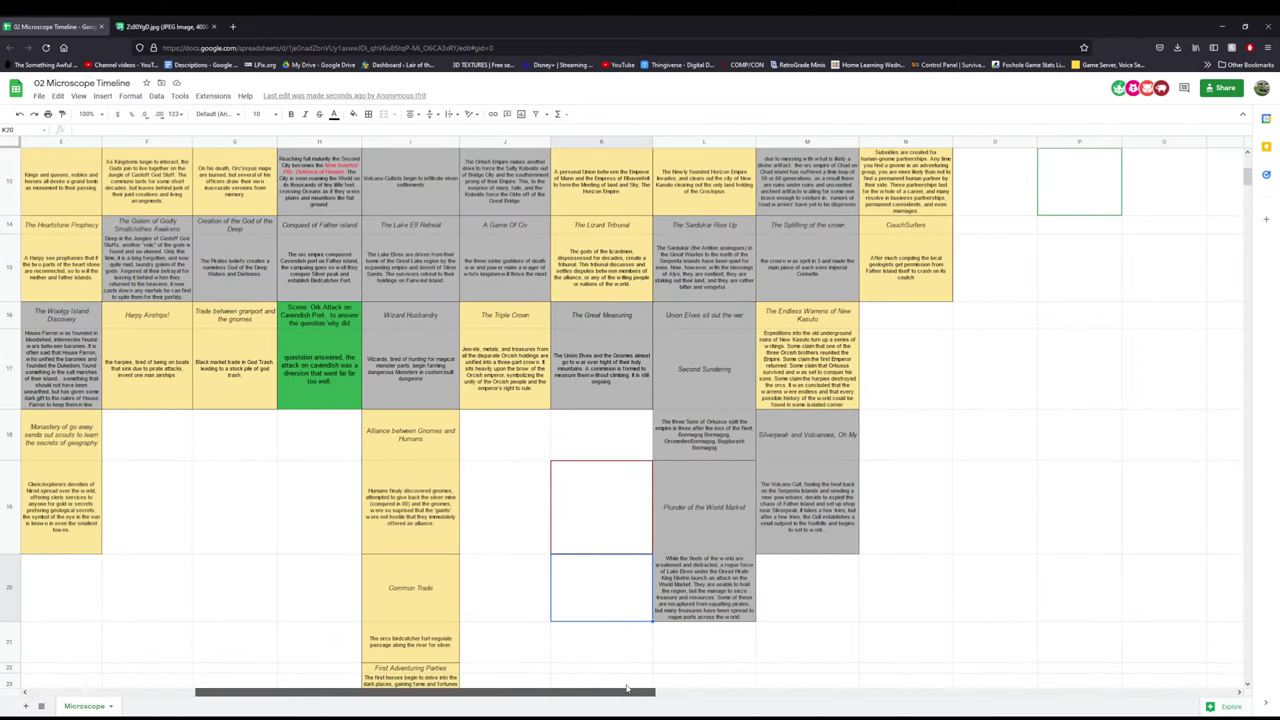
pyautogui.scroll(-1, 595, 621)
pyautogui.scroll(1, 595, 621)
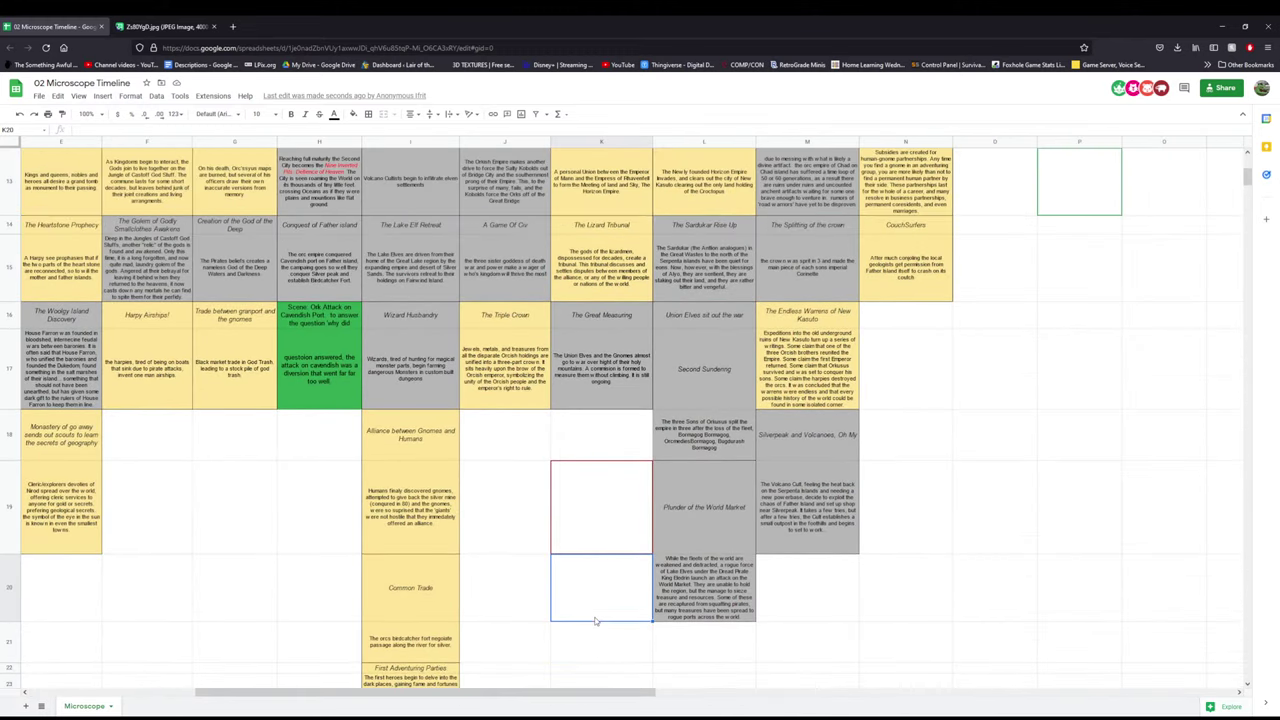
pyautogui.scroll(-1, 595, 621)
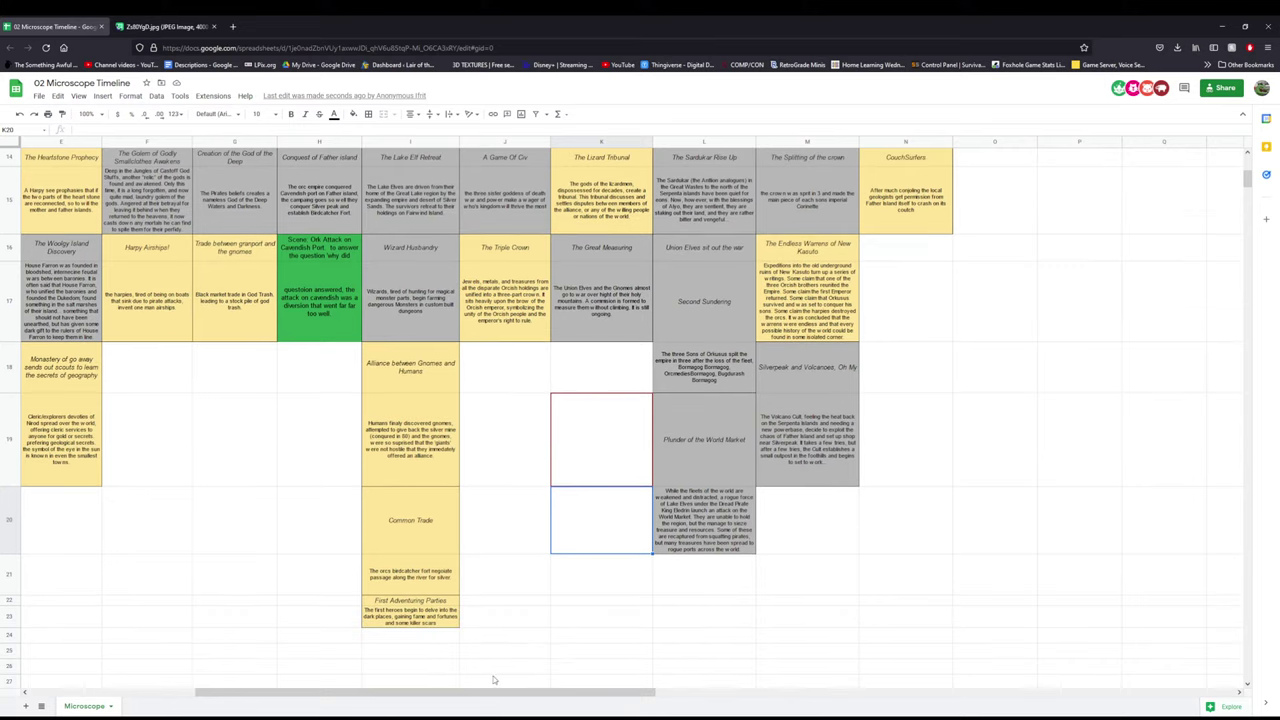
# - Check the First Adventuring Parties description against its surrounding events and look over the turn order table below the timeline
pyautogui.click(435, 621)
pyautogui.scroll(10, 435, 621)
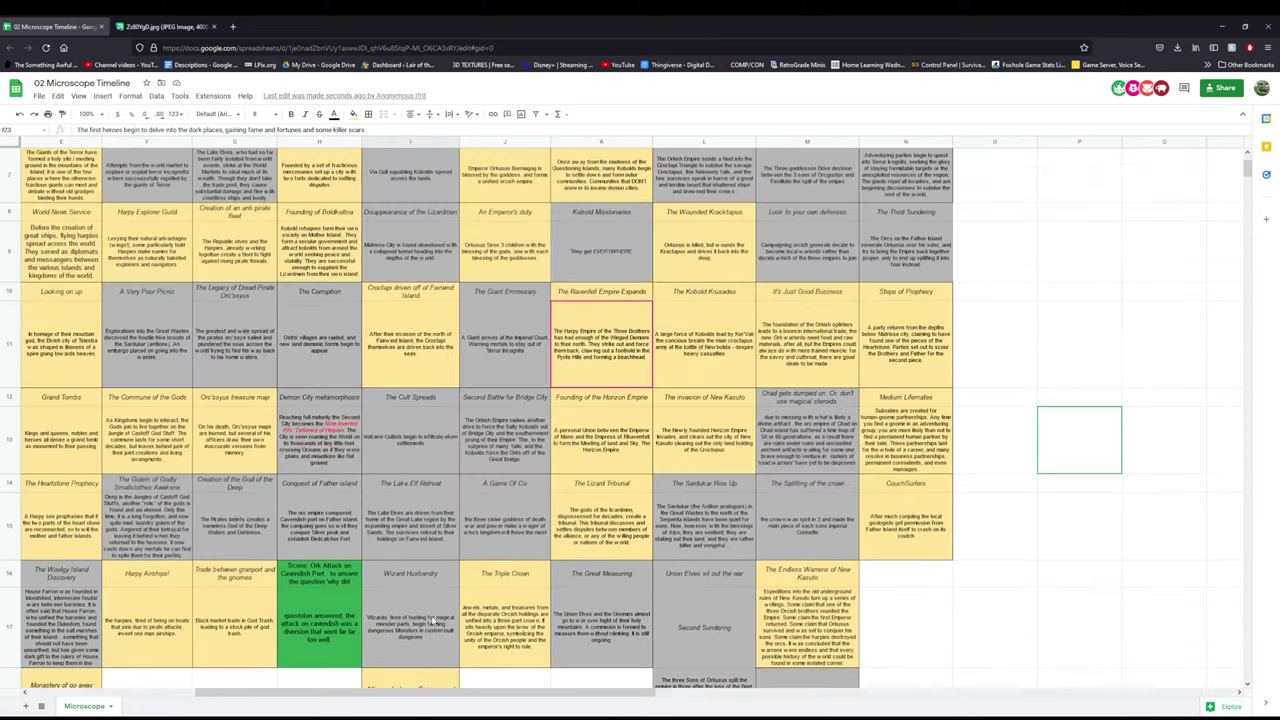
pyautogui.scroll(-5, 440, 622)
pyautogui.scroll(-3, 440, 622)
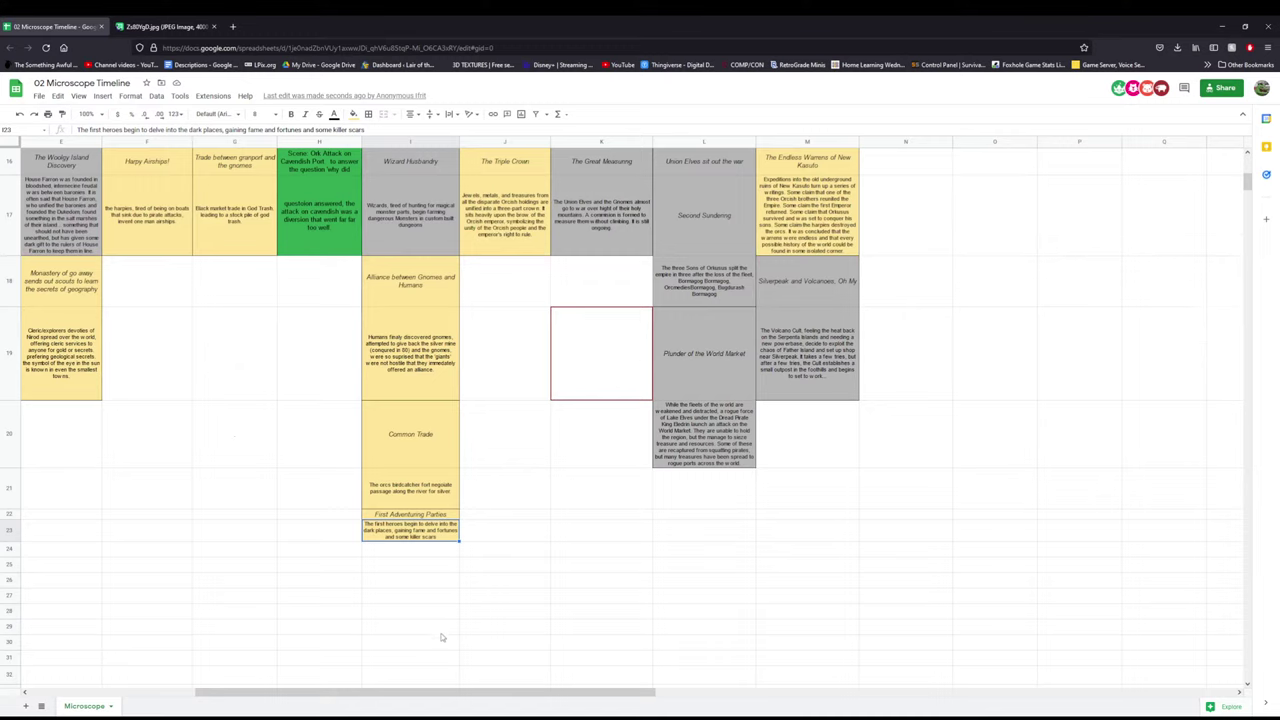
pyautogui.moveTo(323, 692); pyautogui.dragTo(158, 700)
pyautogui.scroll(-5, 68, 634)
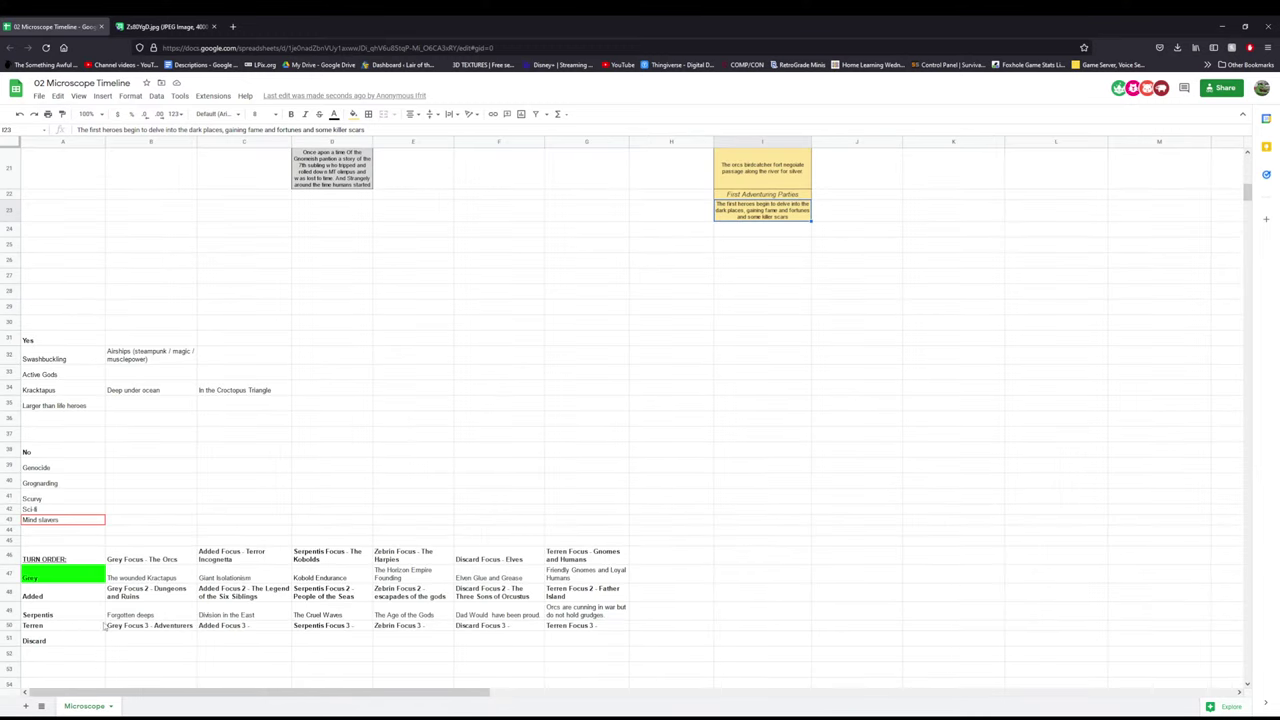
pyautogui.moveTo(345, 692); pyautogui.dragTo(645, 692)
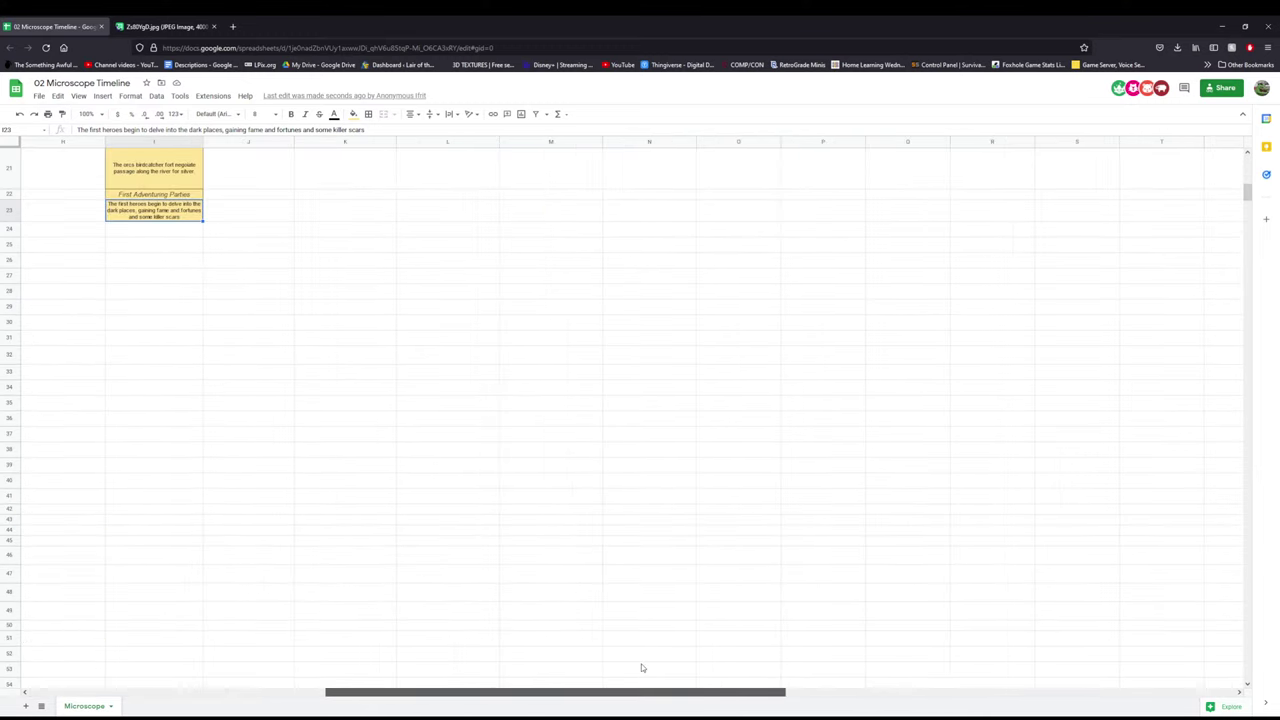
pyautogui.scroll(5, 560, 554)
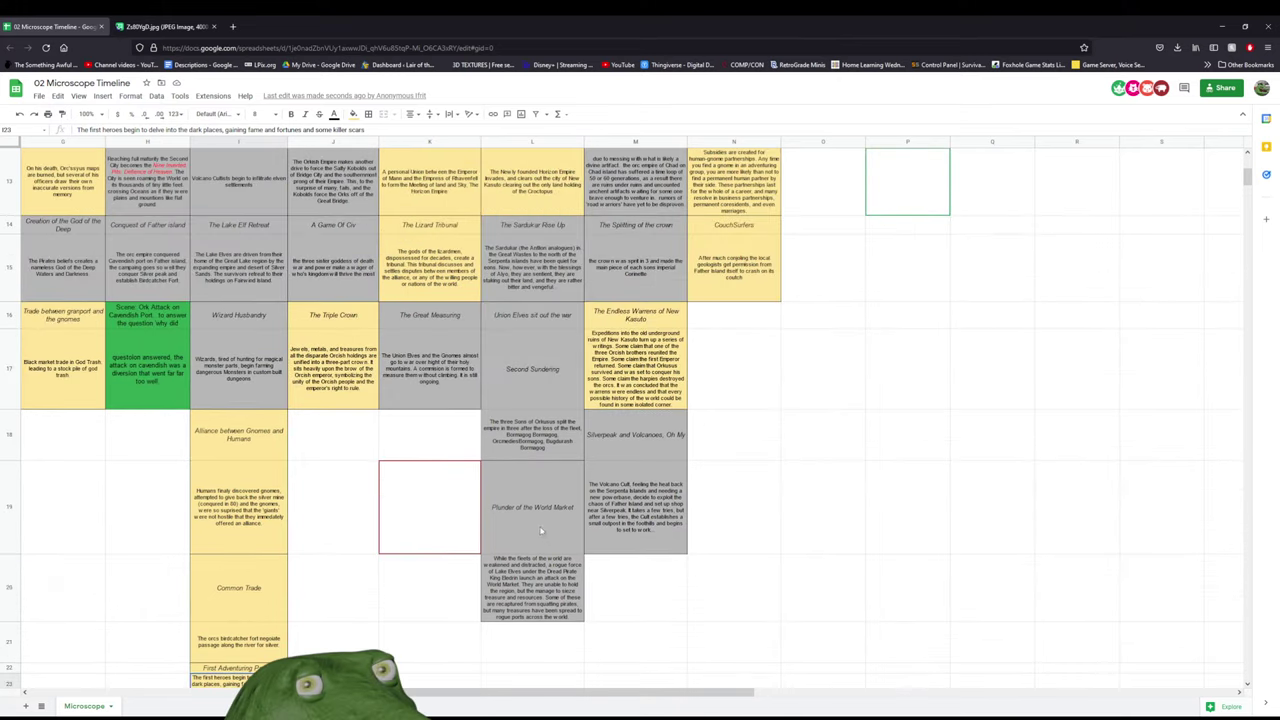
# - Switch to the world map image, view it in full, and examine the area around Thrice Destroyed Cathon up close
pyautogui.click(383, 483)
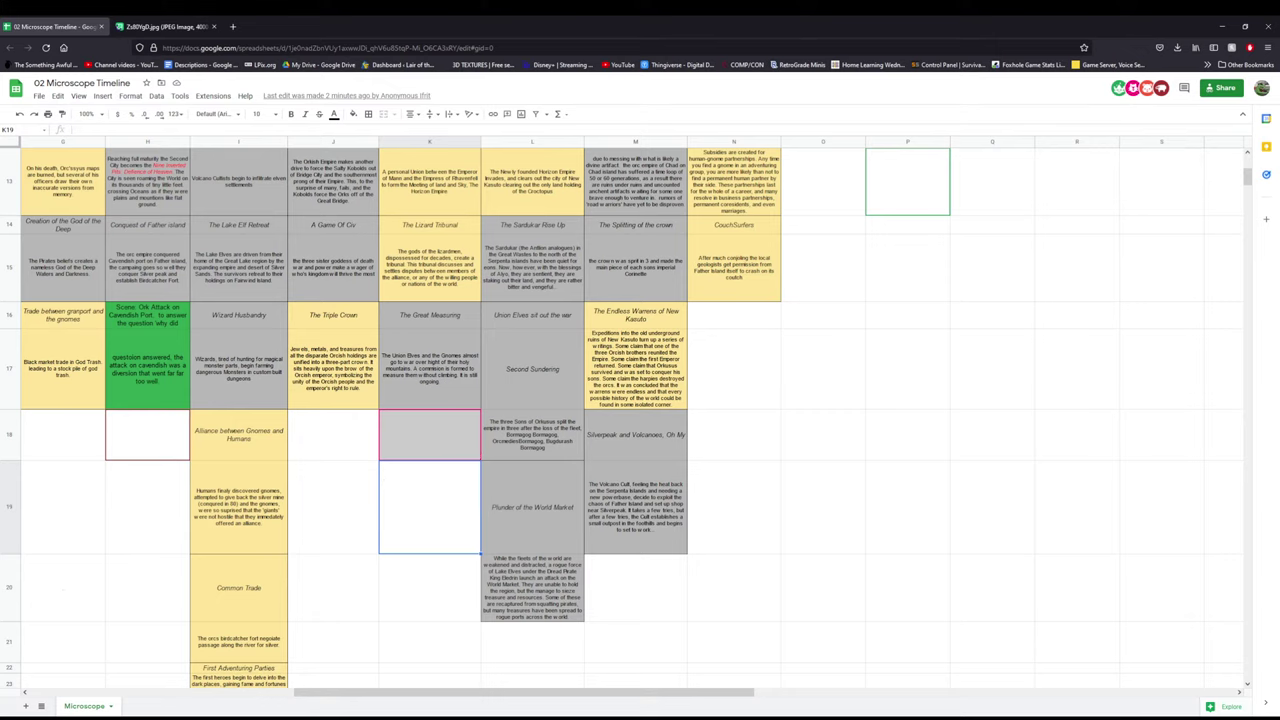
pyautogui.click(175, 27)
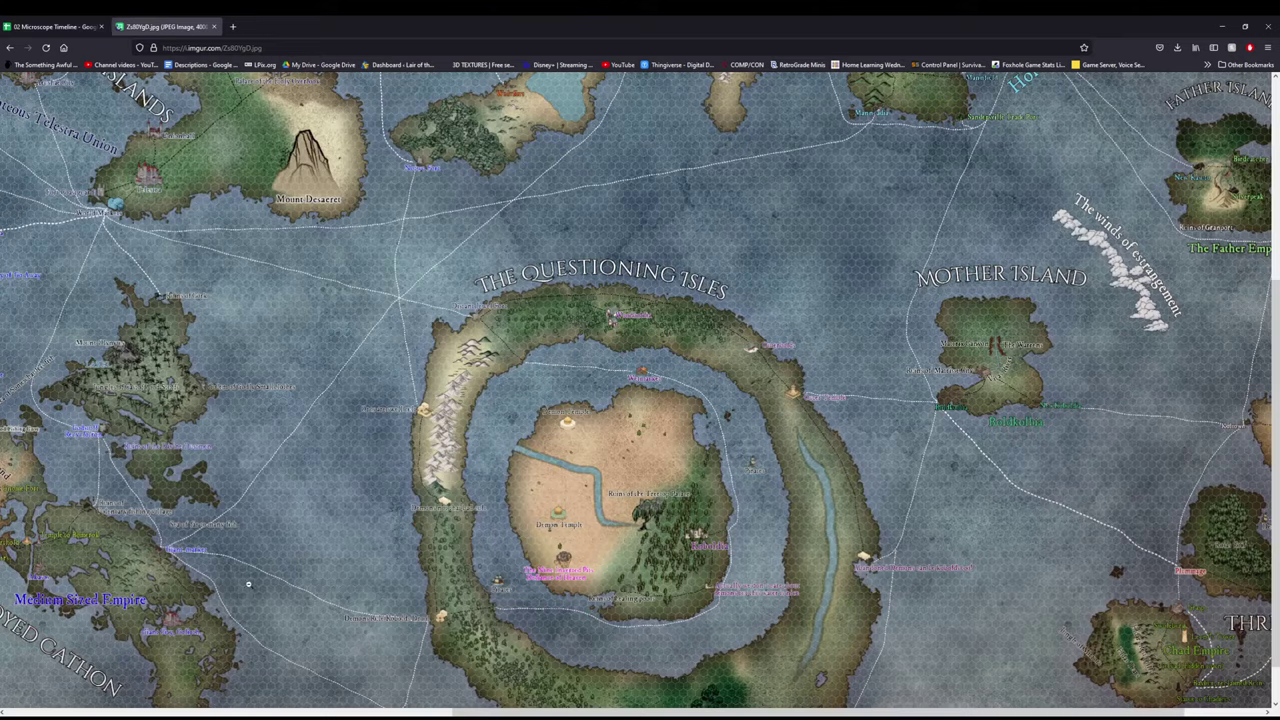
pyautogui.click(110, 371)
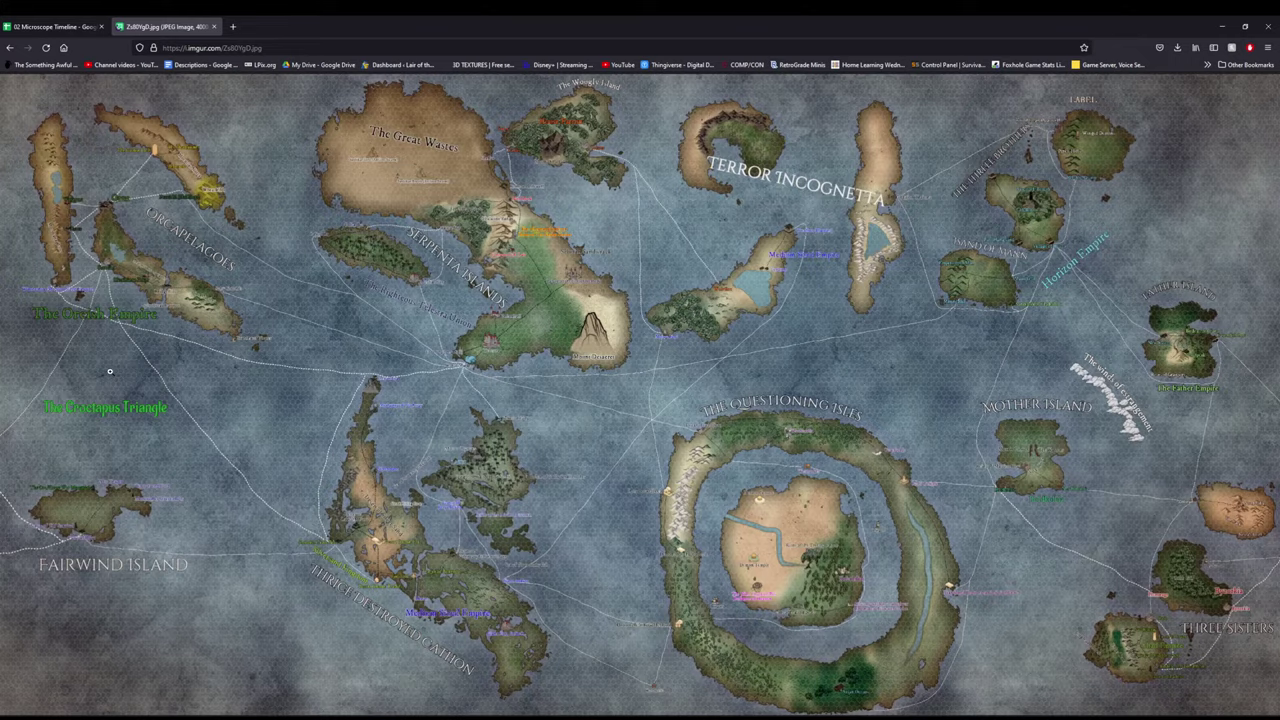
pyautogui.click(427, 413)
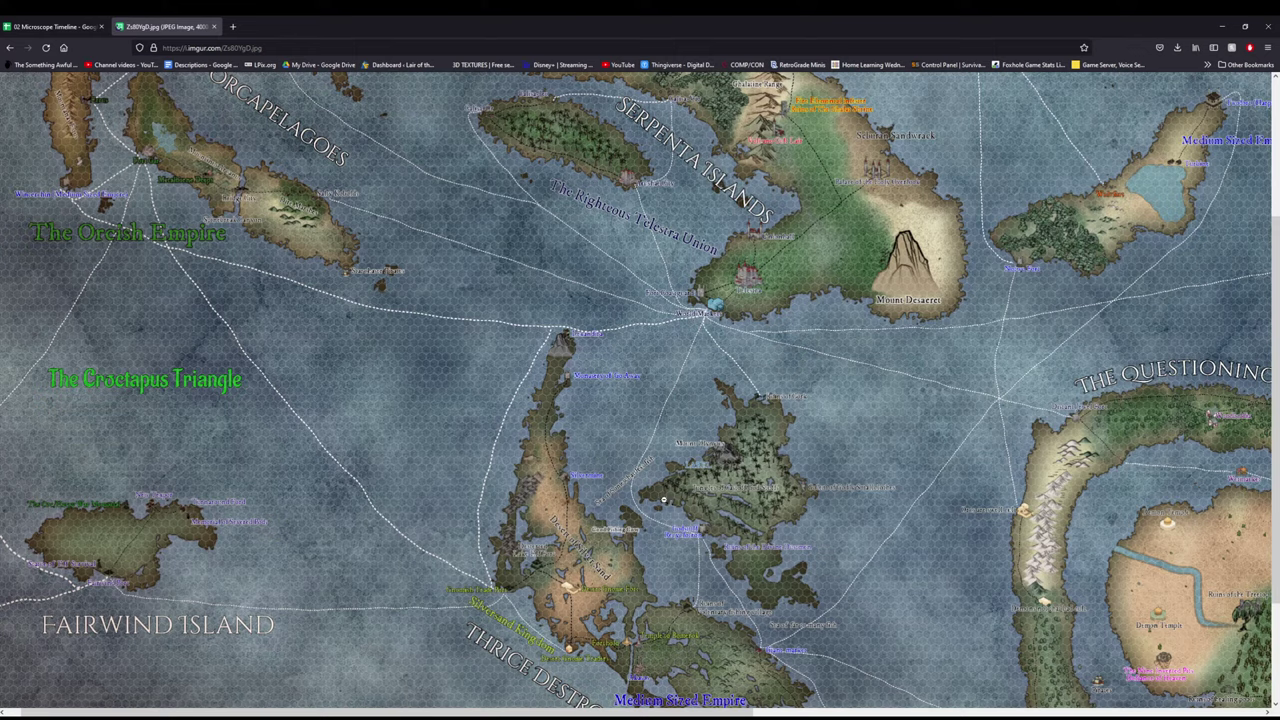
# - Return to the timeline spreadsheet and review the era headings and the events beneath them down to The Party Council of Lexandria
pyautogui.click(50, 26)
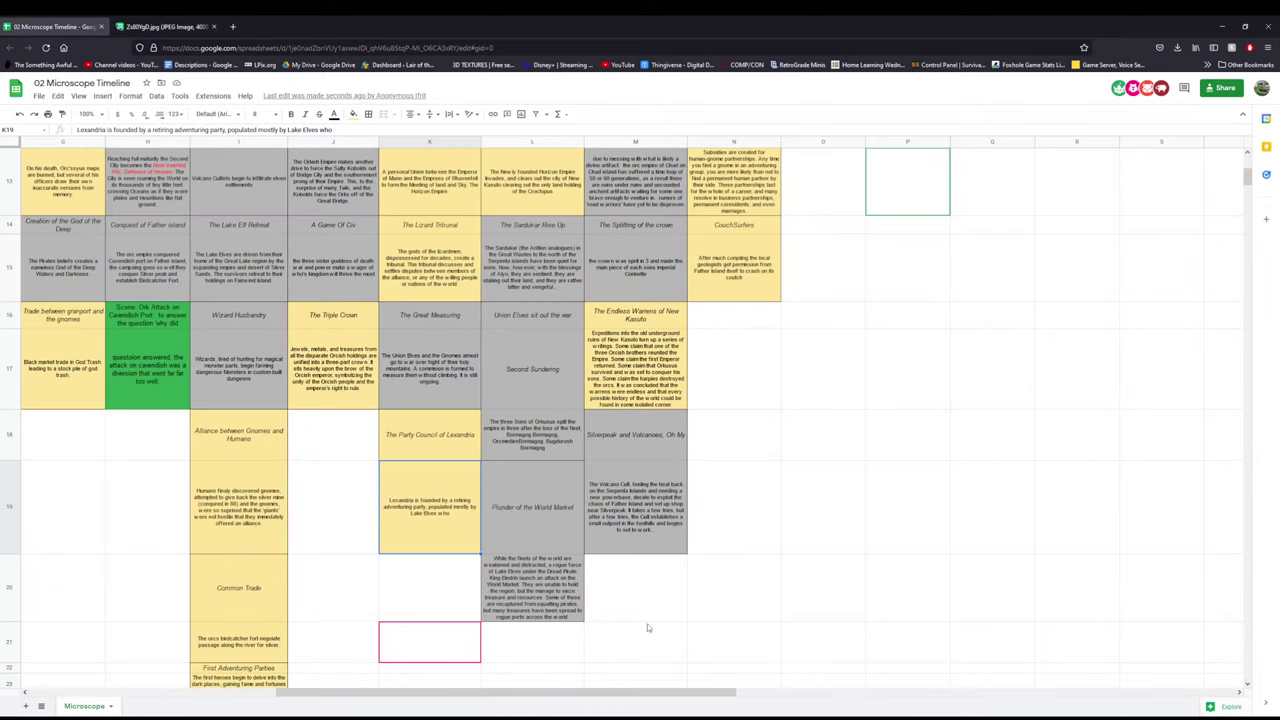
pyautogui.scroll(4, 647, 623)
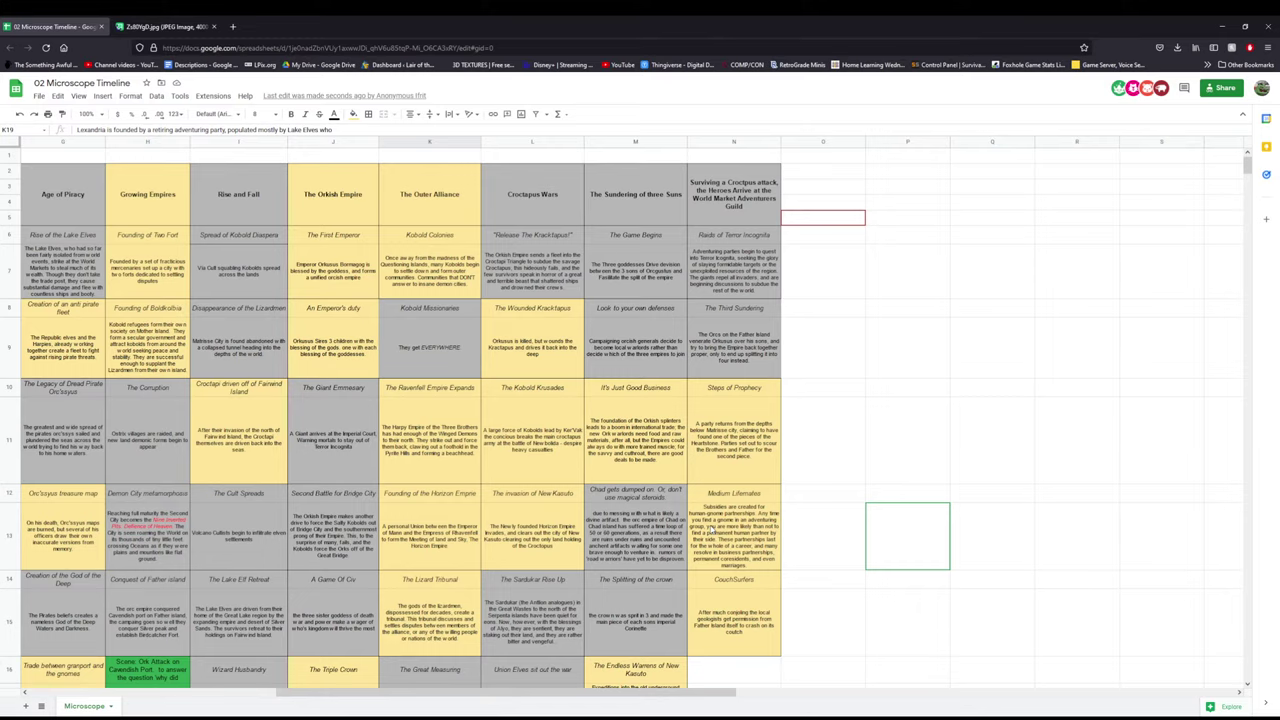
pyautogui.scroll(-3, 710, 529)
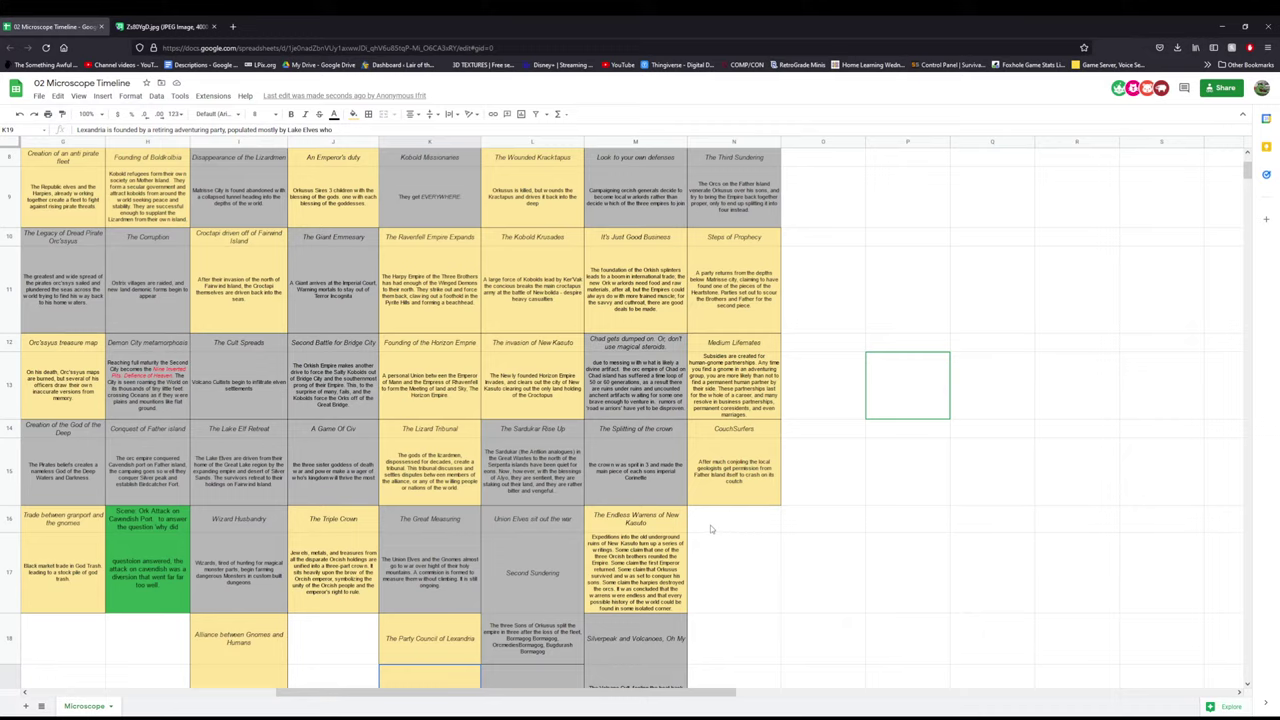
pyautogui.scroll(3, 710, 529)
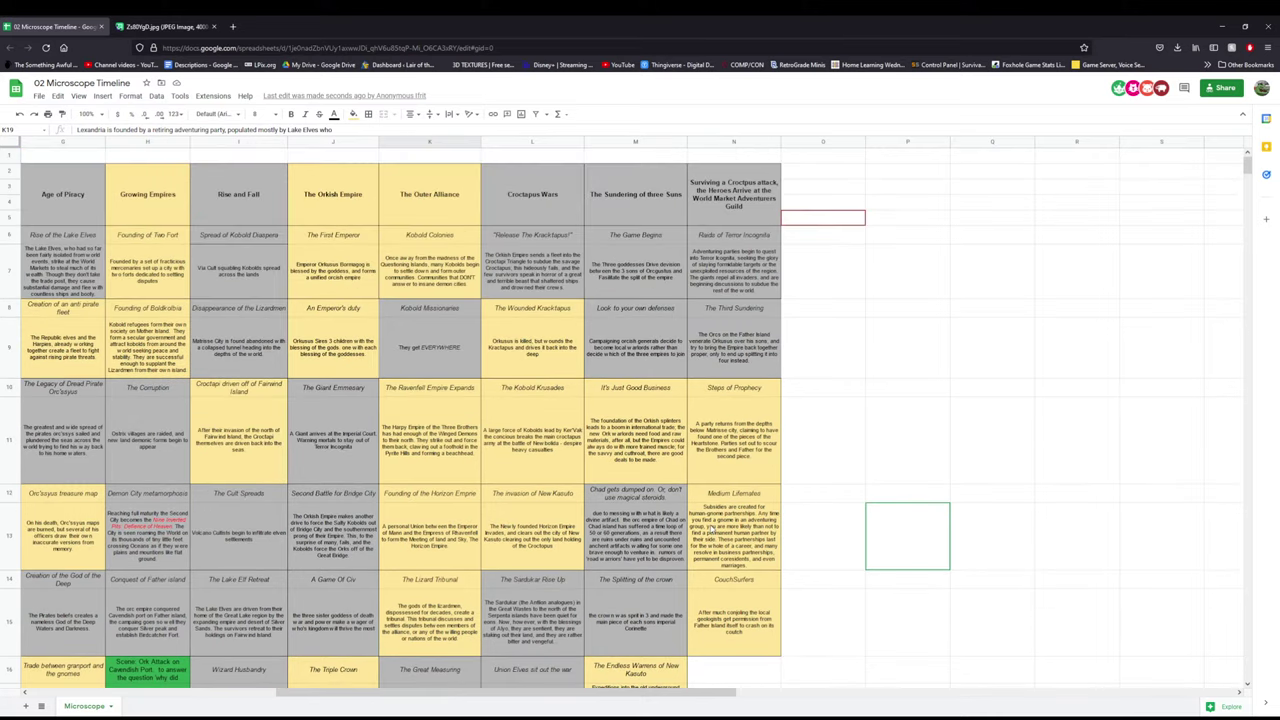
# - Consult the world map alongside the timeline's Party Council of Lexandria event and the World Market Adventurers Guild era column
pyautogui.click(165, 27)
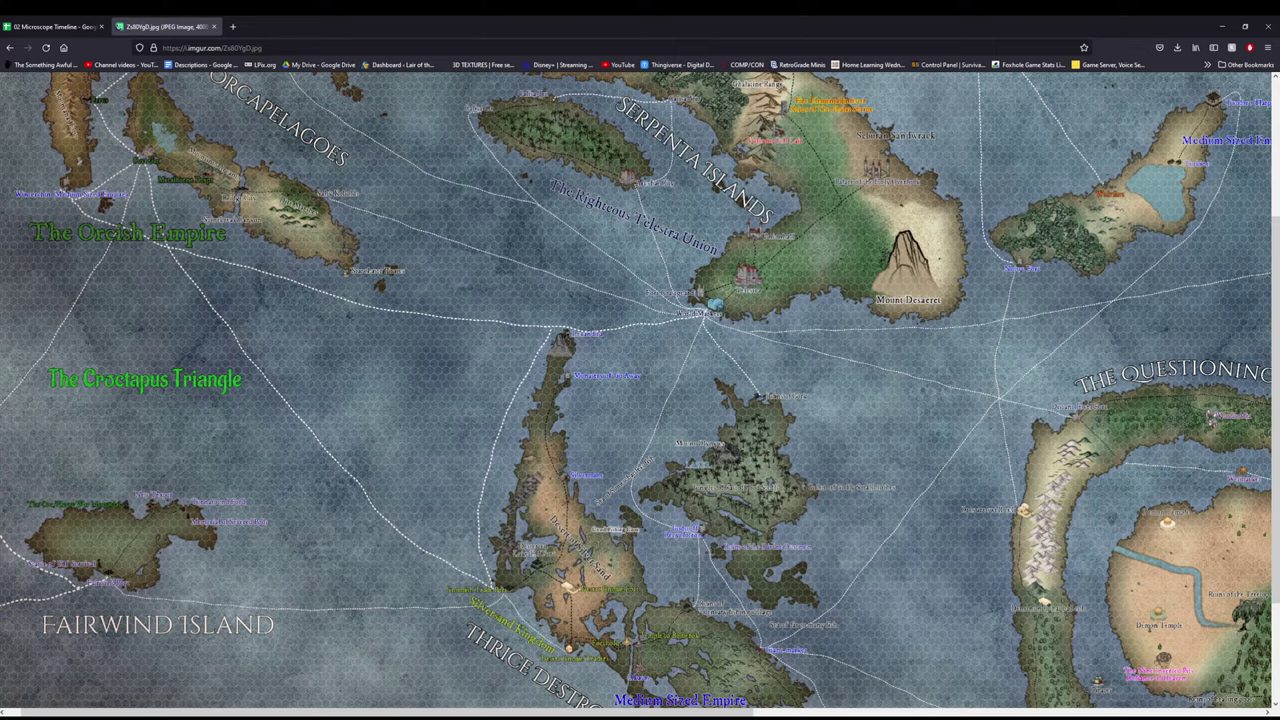
pyautogui.click(26, 30)
pyautogui.scroll(-5, 555, 500)
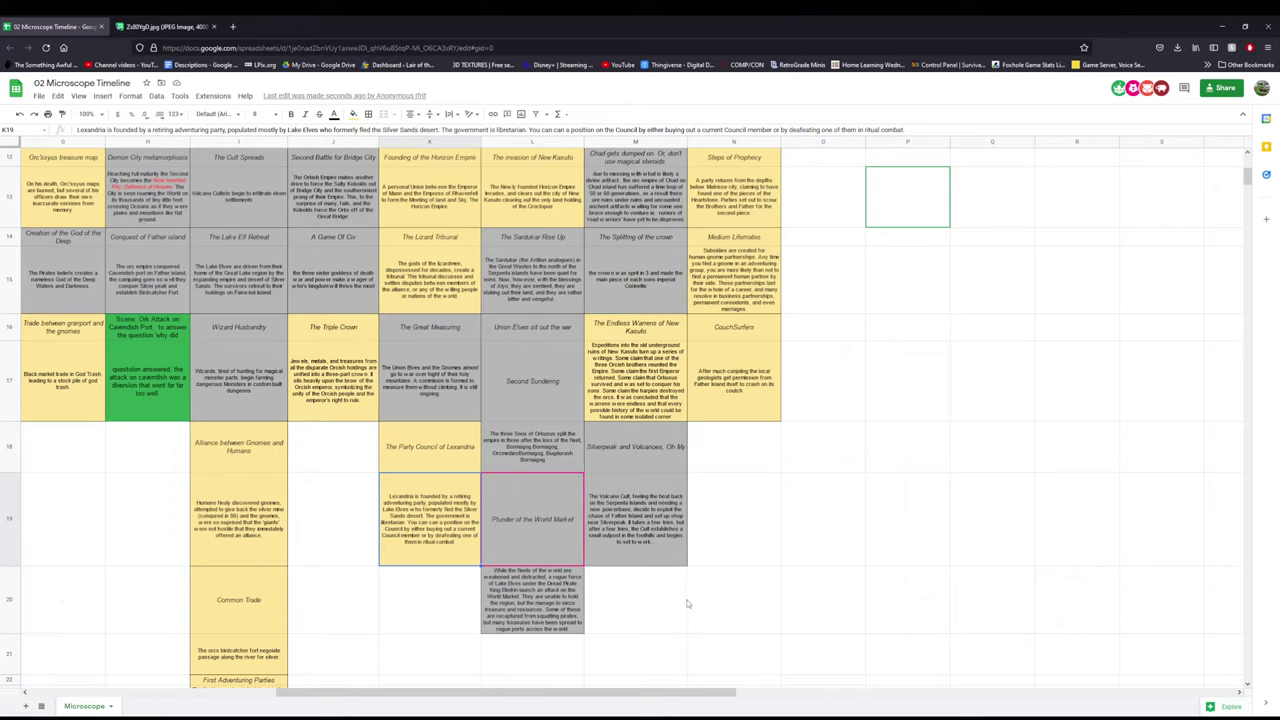
pyautogui.click(678, 600)
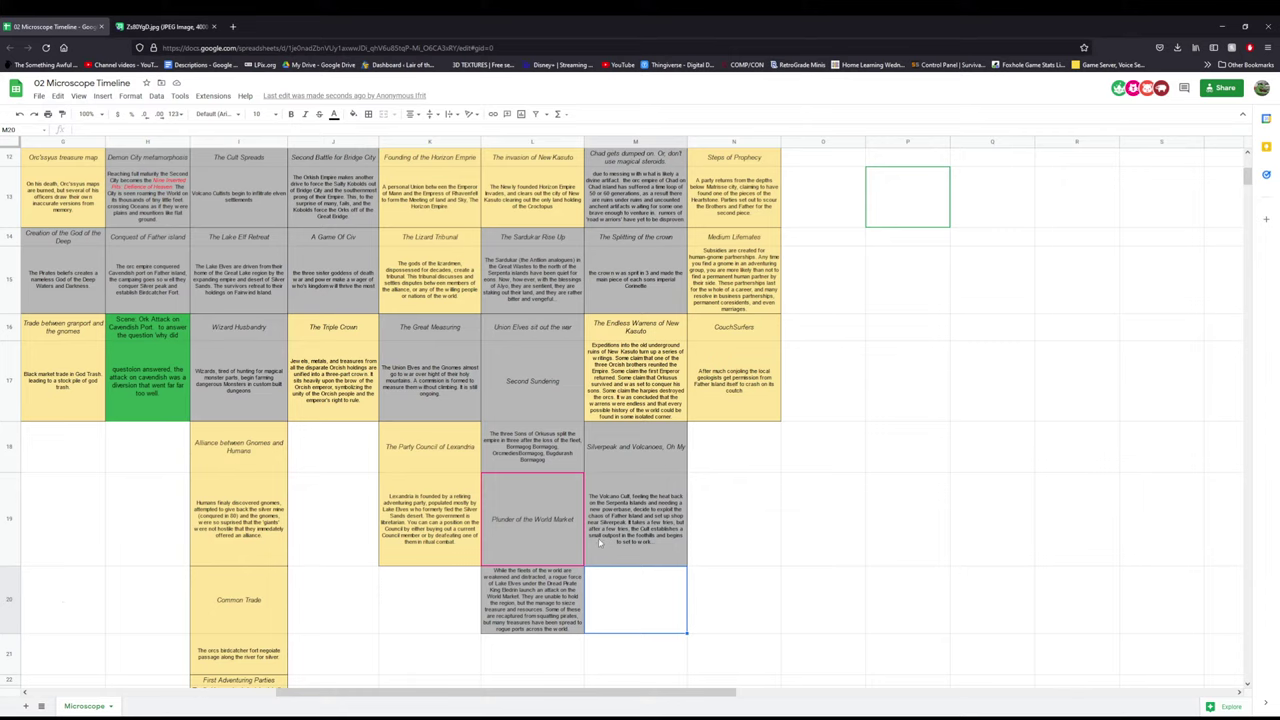
pyautogui.scroll(6, 750, 527)
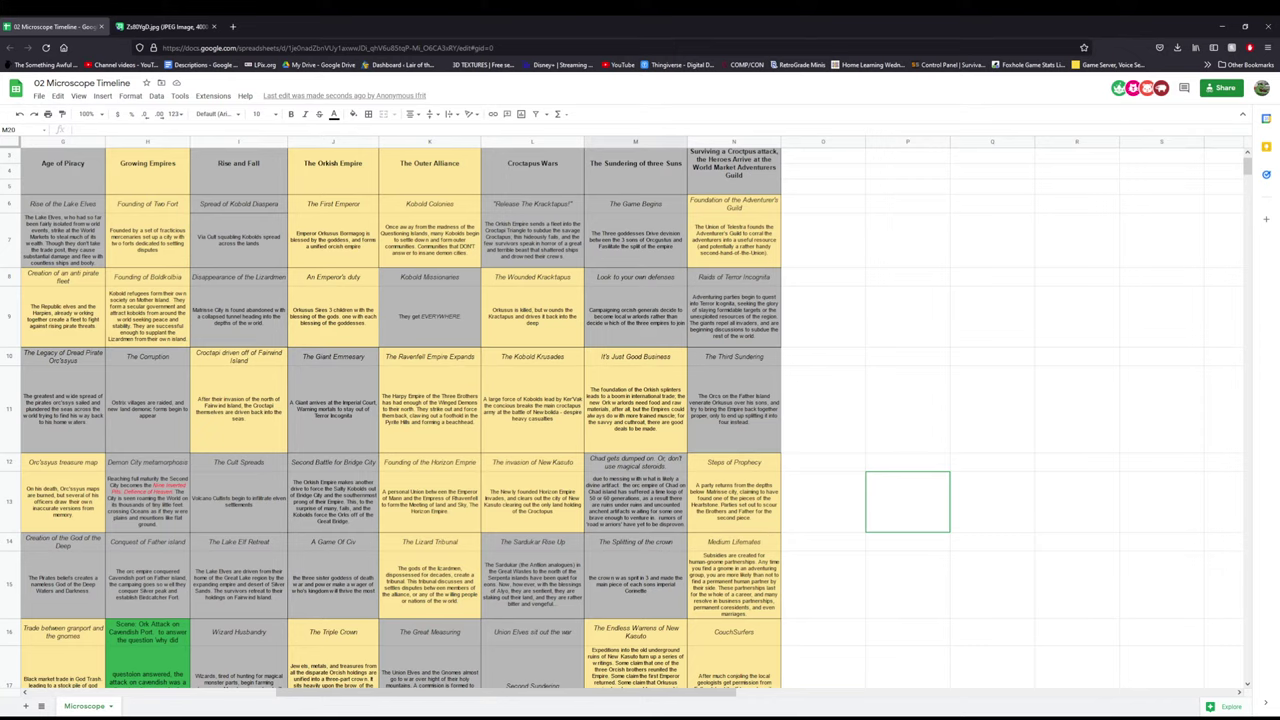
pyautogui.click(184, 28)
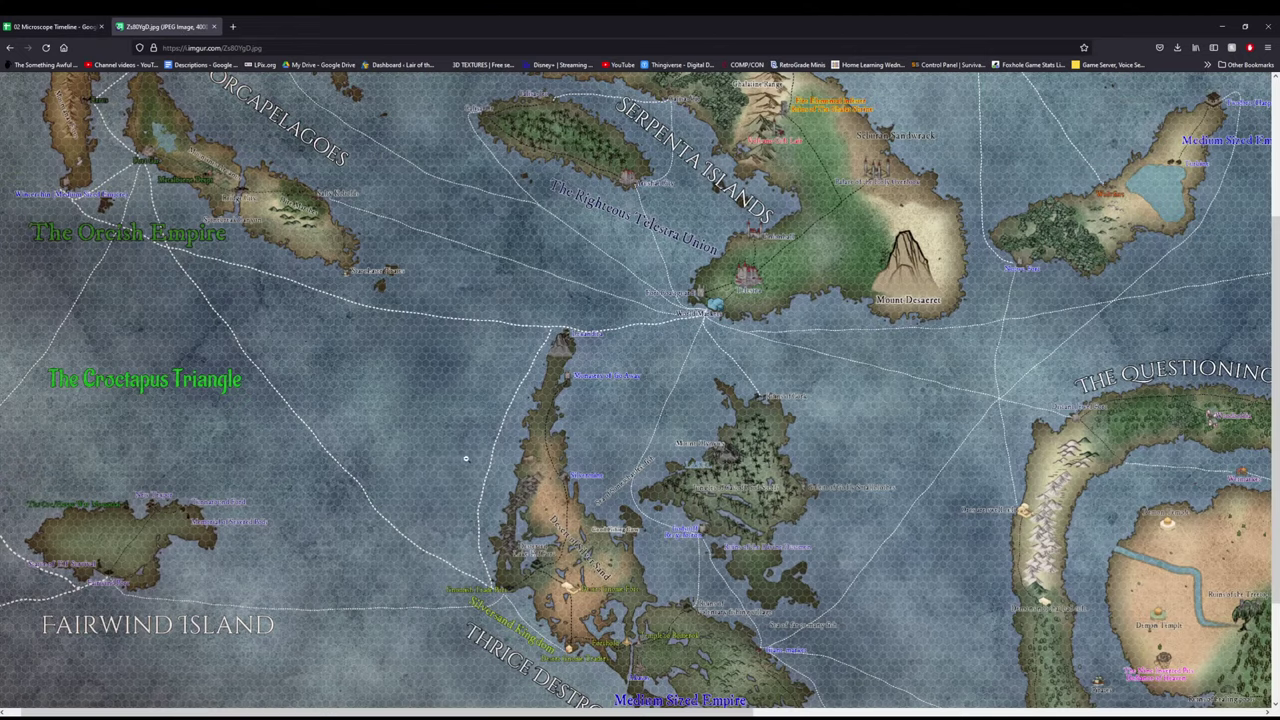
# - View the whole world map, then examine the coasts and routes around Thrice Destroyed Cathon up close
pyautogui.scroll(-2, 512, 563)
pyautogui.click(712, 425)
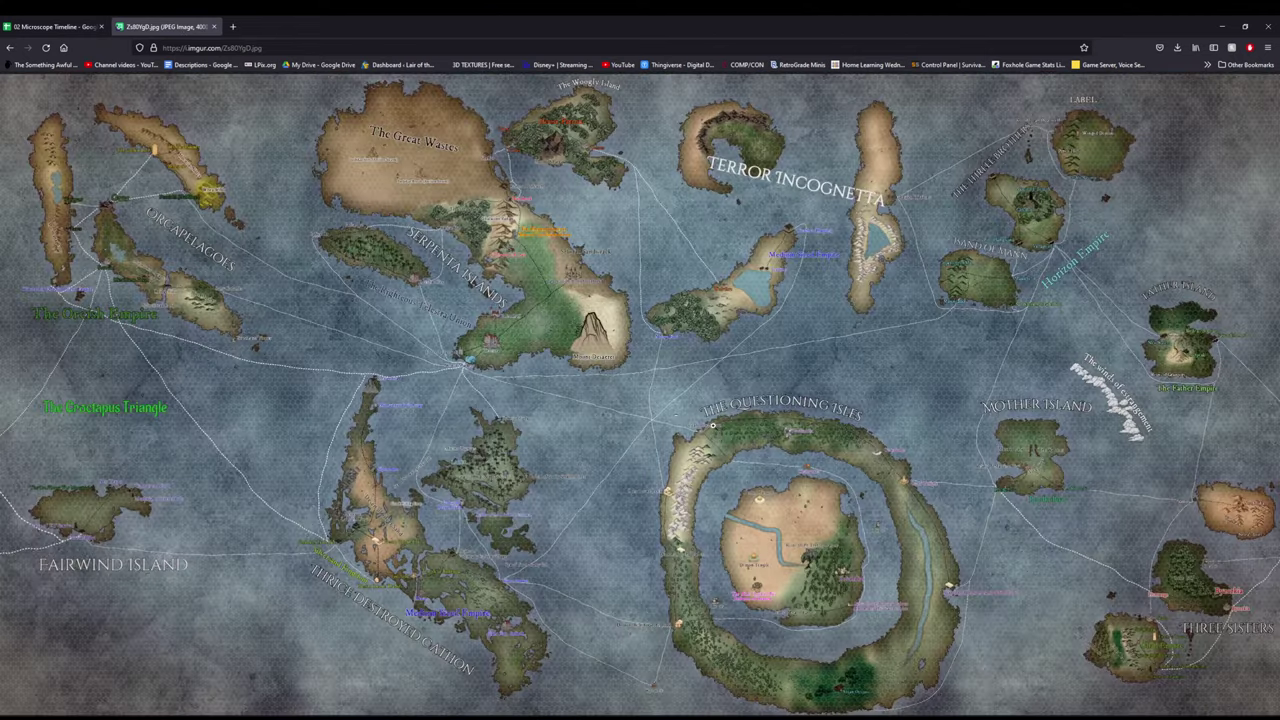
pyautogui.click(420, 482)
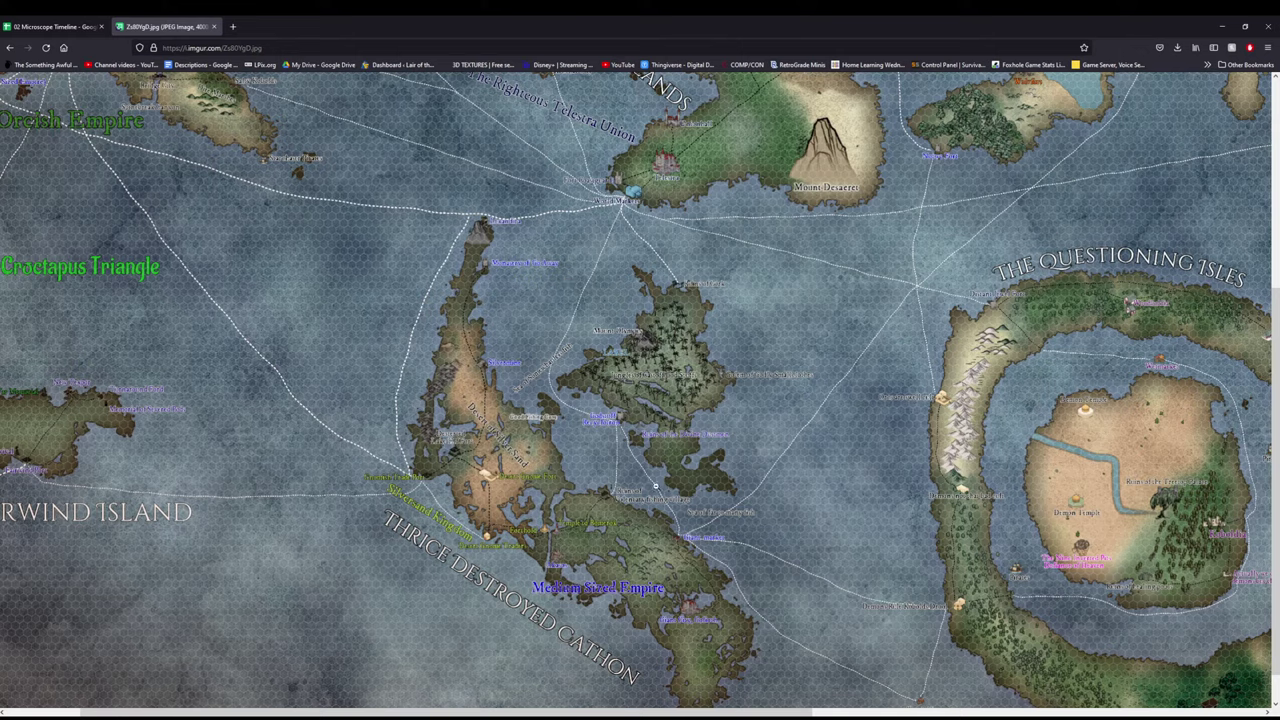
# - Return to the timeline spreadsheet and review the columns from Age of Piracy onward, down to The Party Council of Lexandria and Plunder of the World Market
pyautogui.click(55, 26)
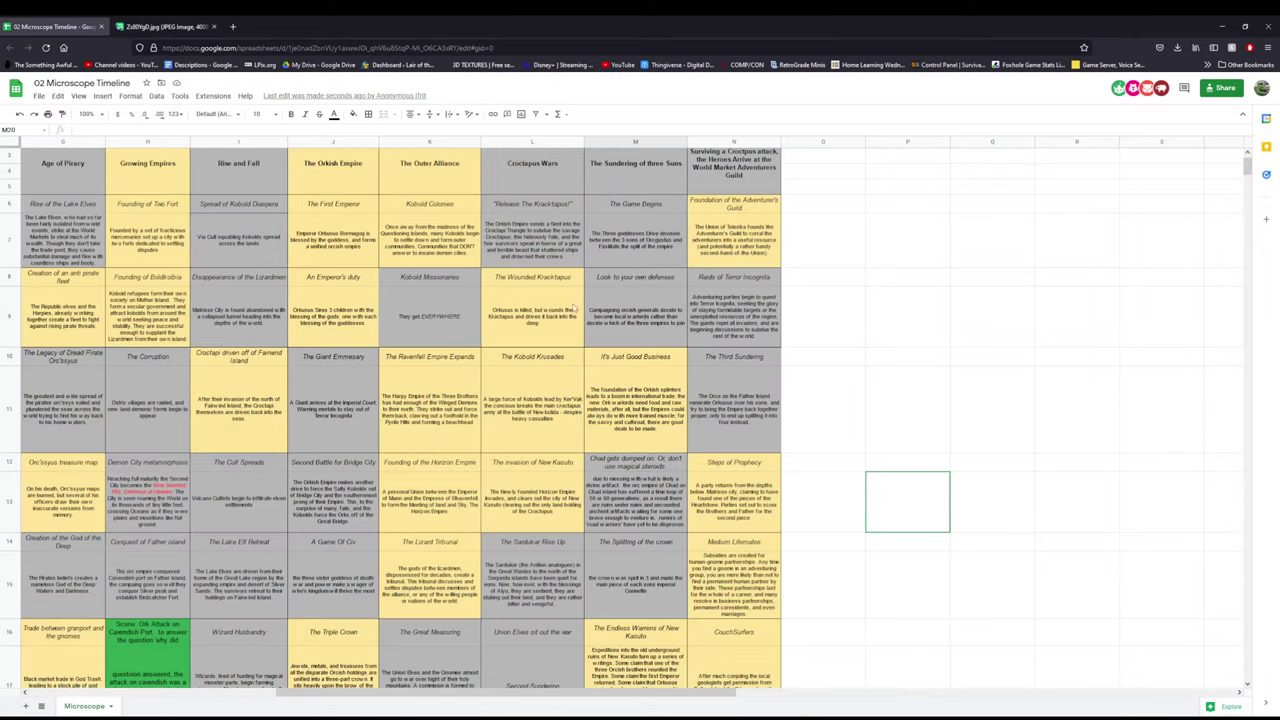
pyautogui.scroll(-5, 640, 432)
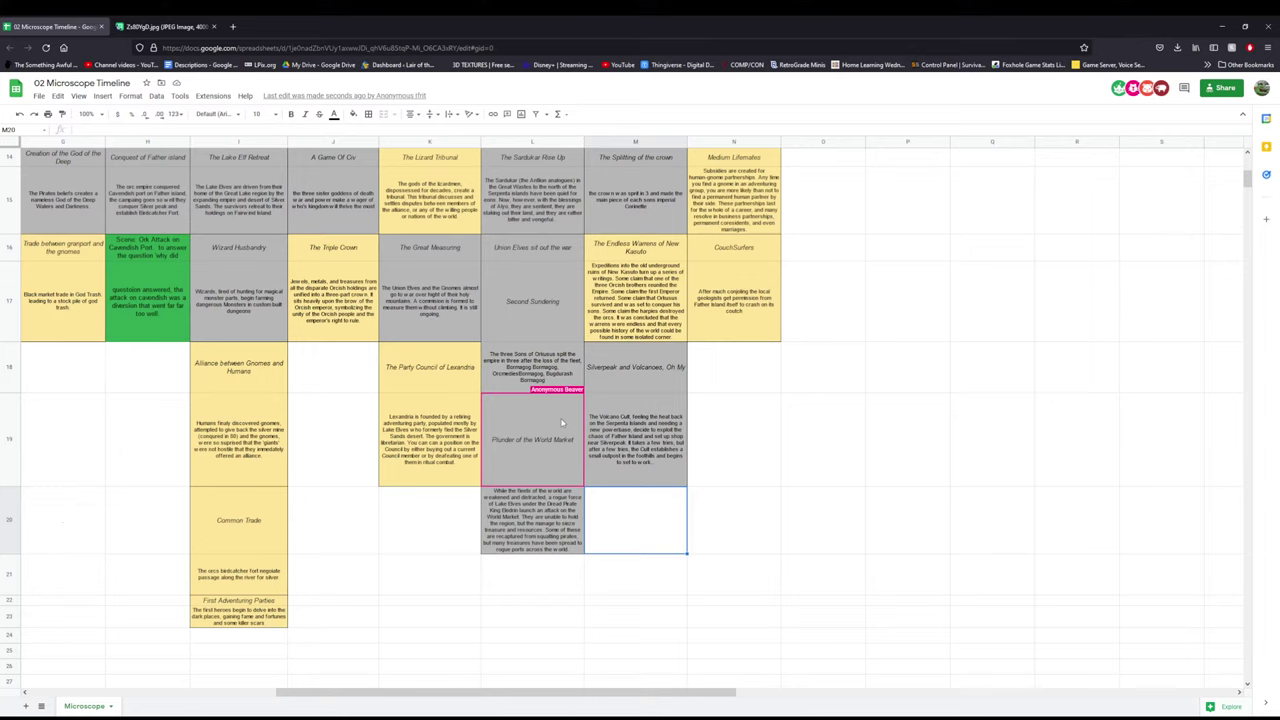
pyautogui.scroll(3, 562, 422)
pyautogui.scroll(3, 562, 422)
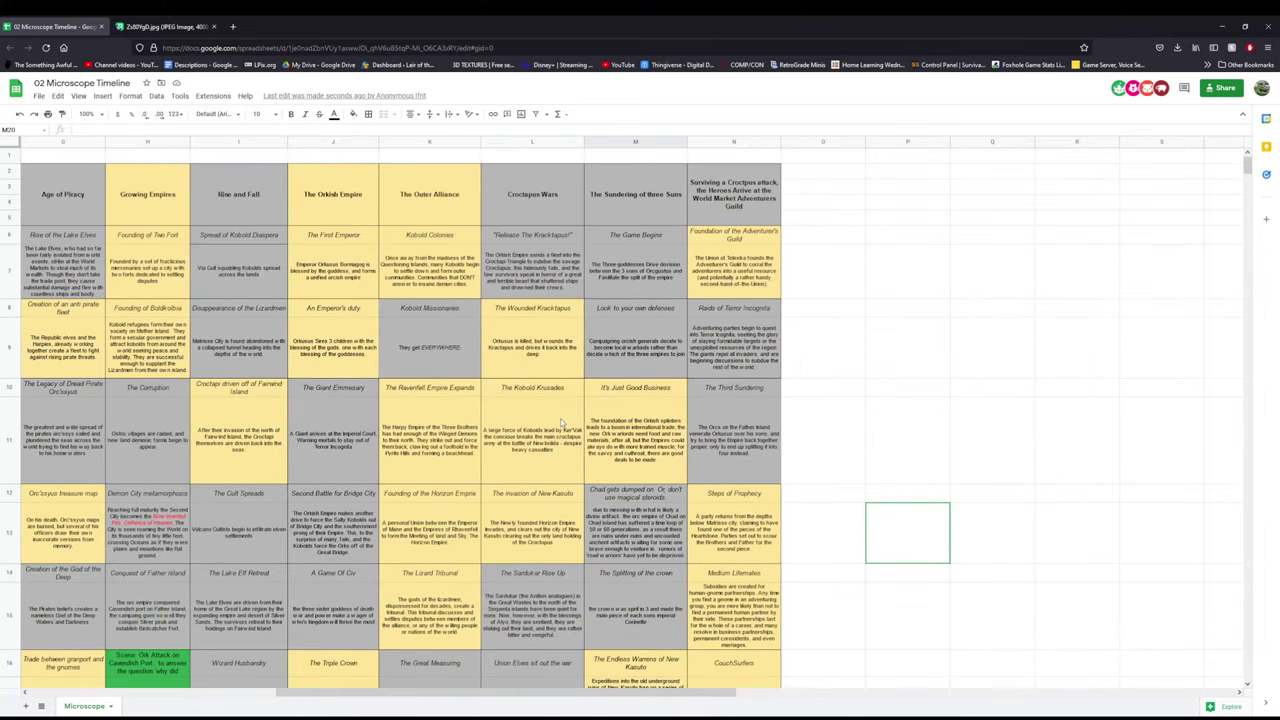
pyautogui.scroll(-3, 562, 422)
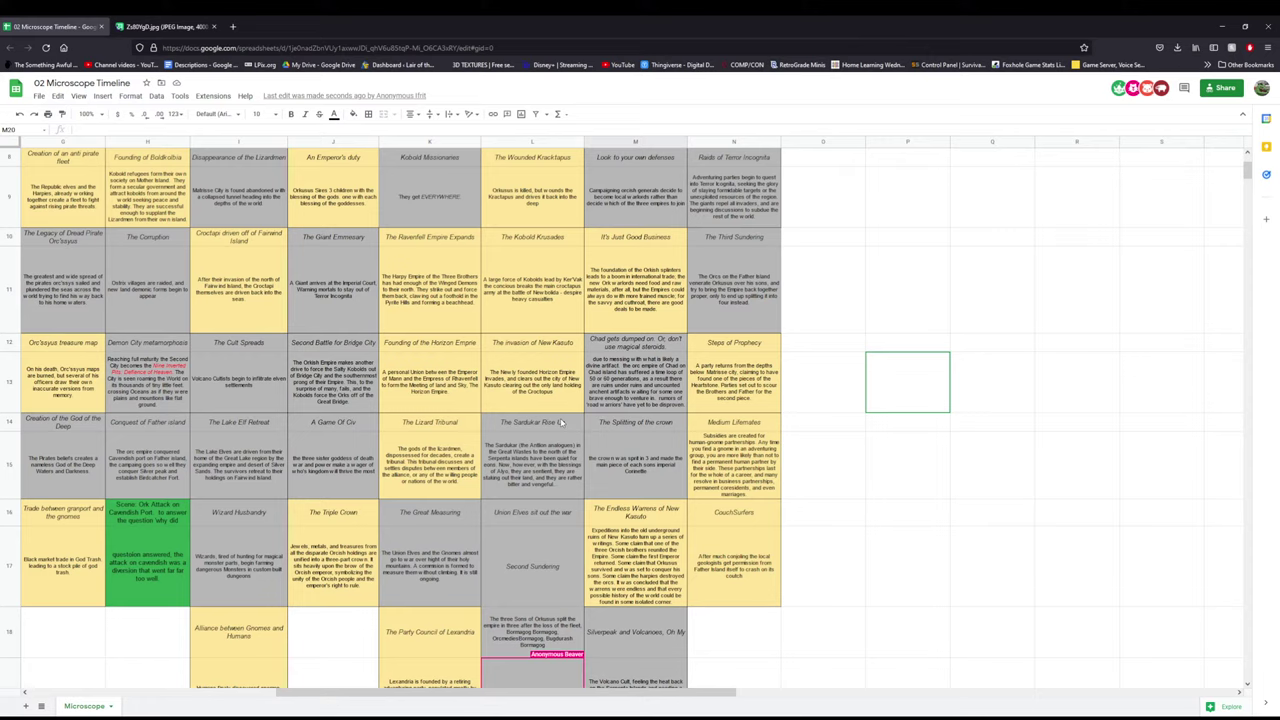
pyautogui.scroll(-3, 562, 422)
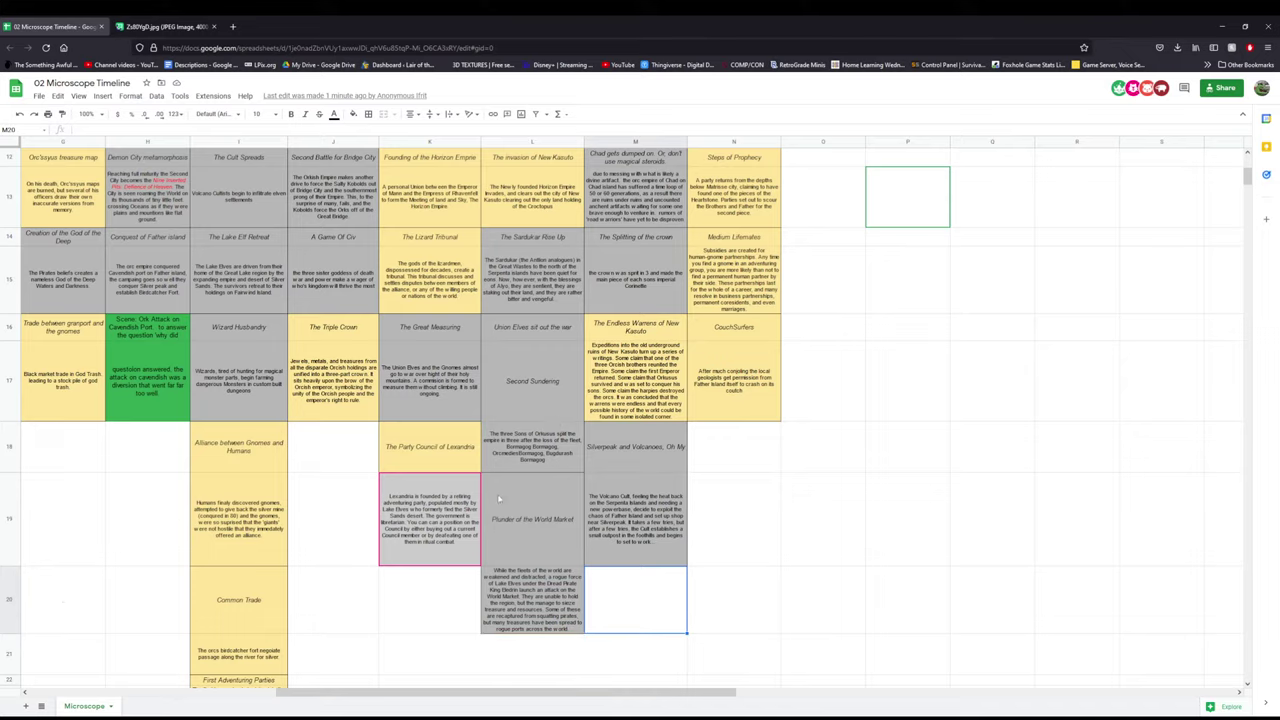
# - Follow the other players' additions to the Party Council of Lexandria description and the new light event below Plunder of the World Market
pyautogui.scroll(3, 499, 498)
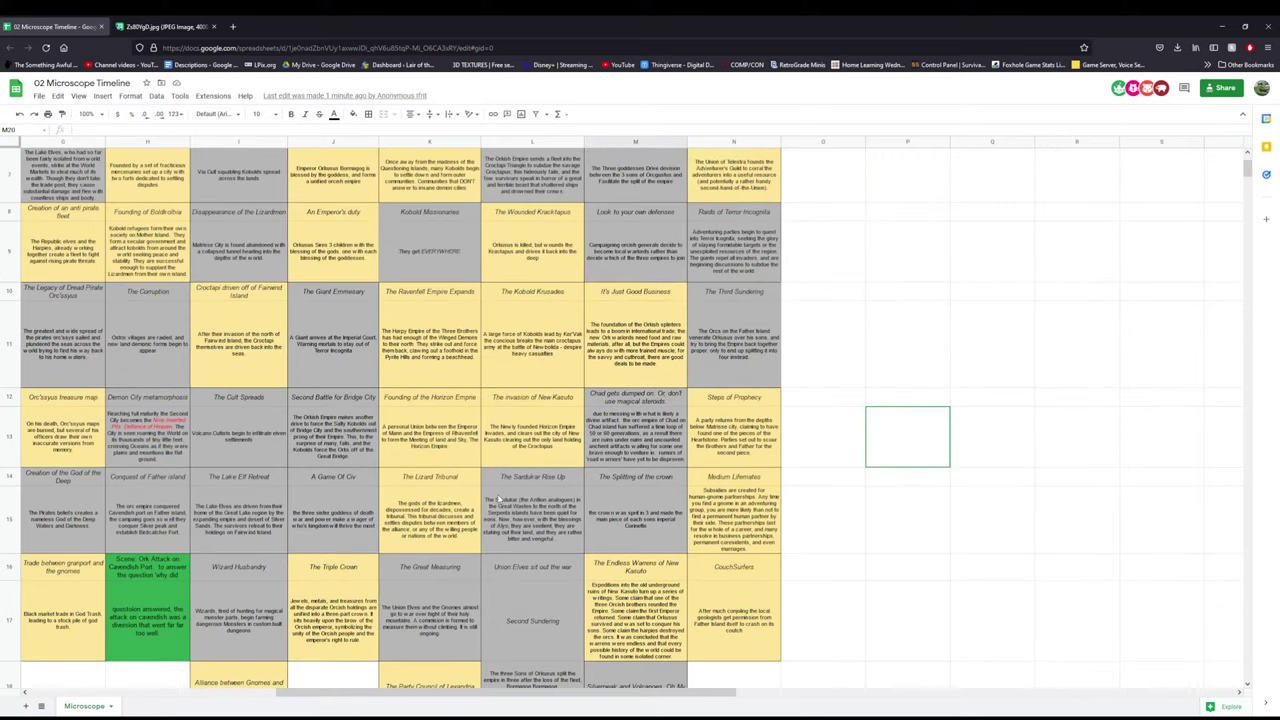
pyautogui.scroll(-5, 499, 498)
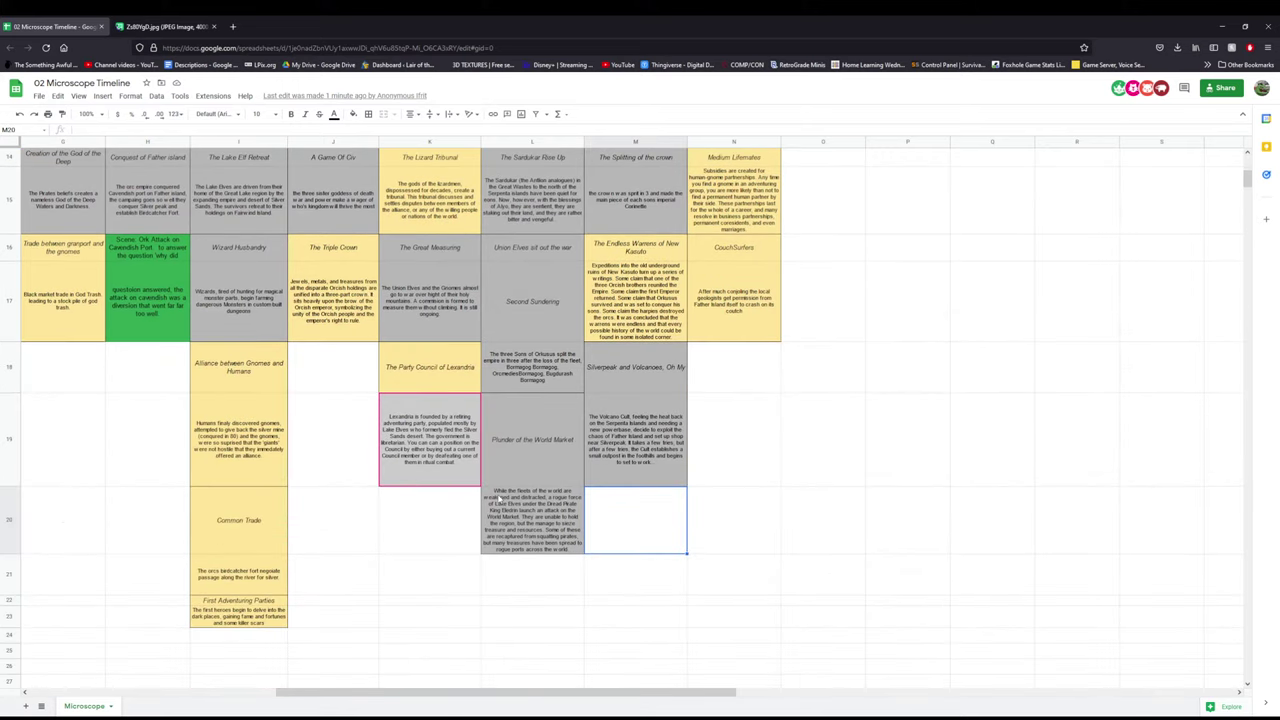
pyautogui.scroll(1, 499, 498)
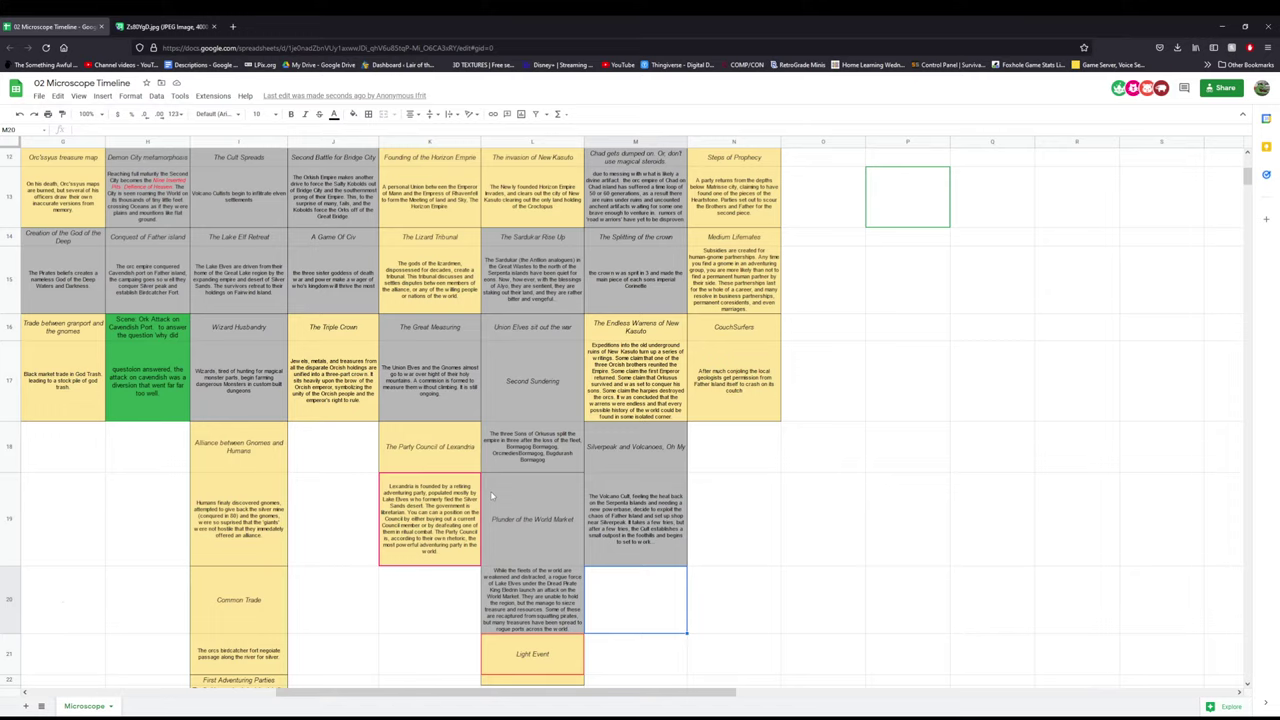
pyautogui.scroll(-5, 491, 495)
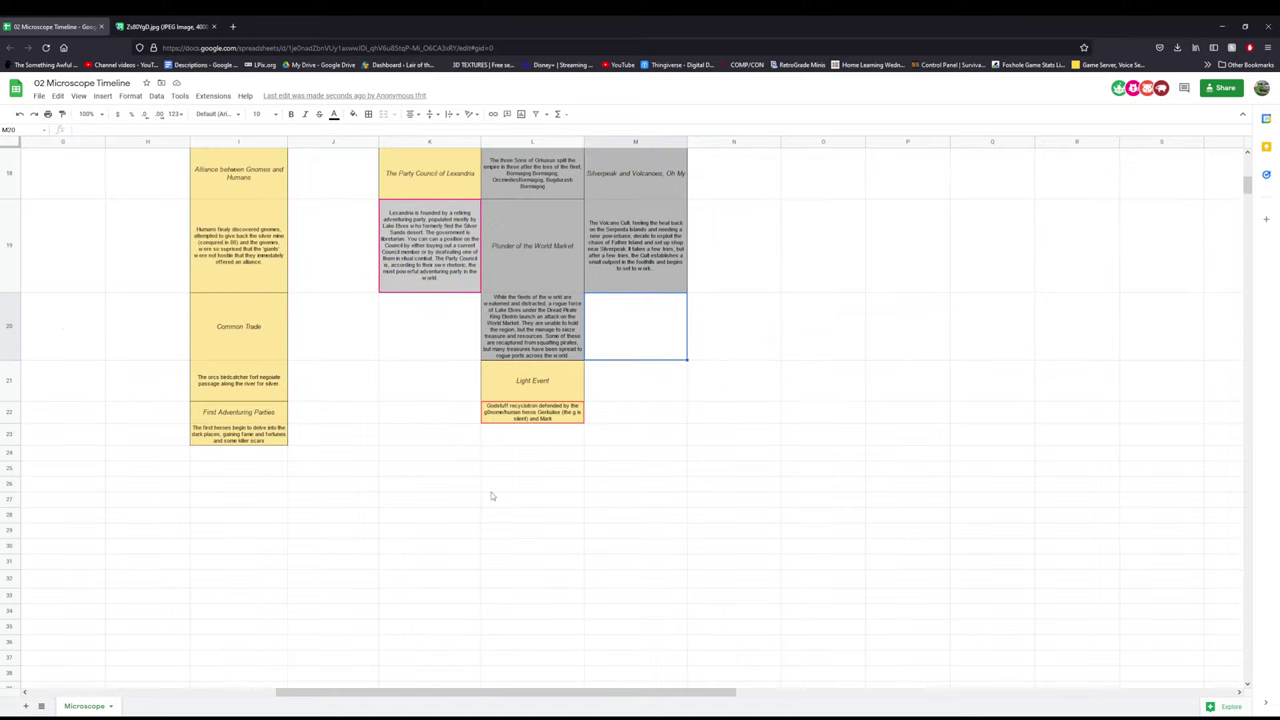
pyautogui.scroll(1, 491, 495)
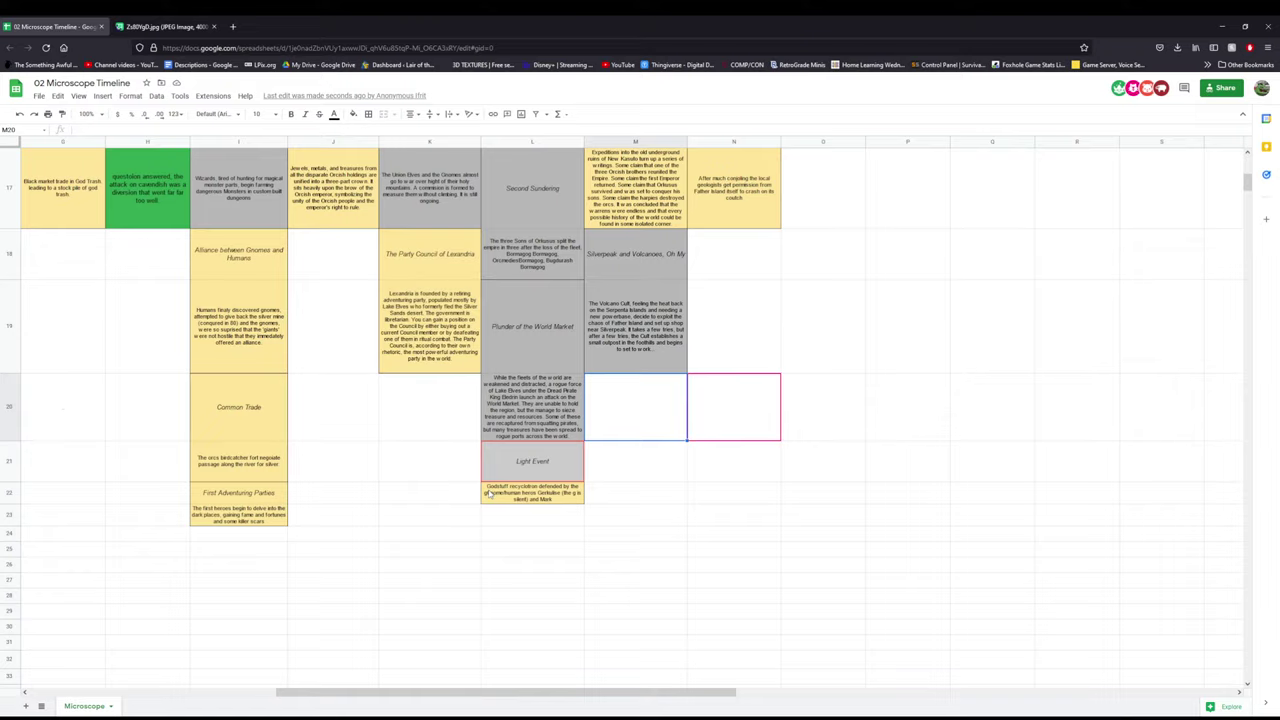
pyautogui.scroll(3, 490, 493)
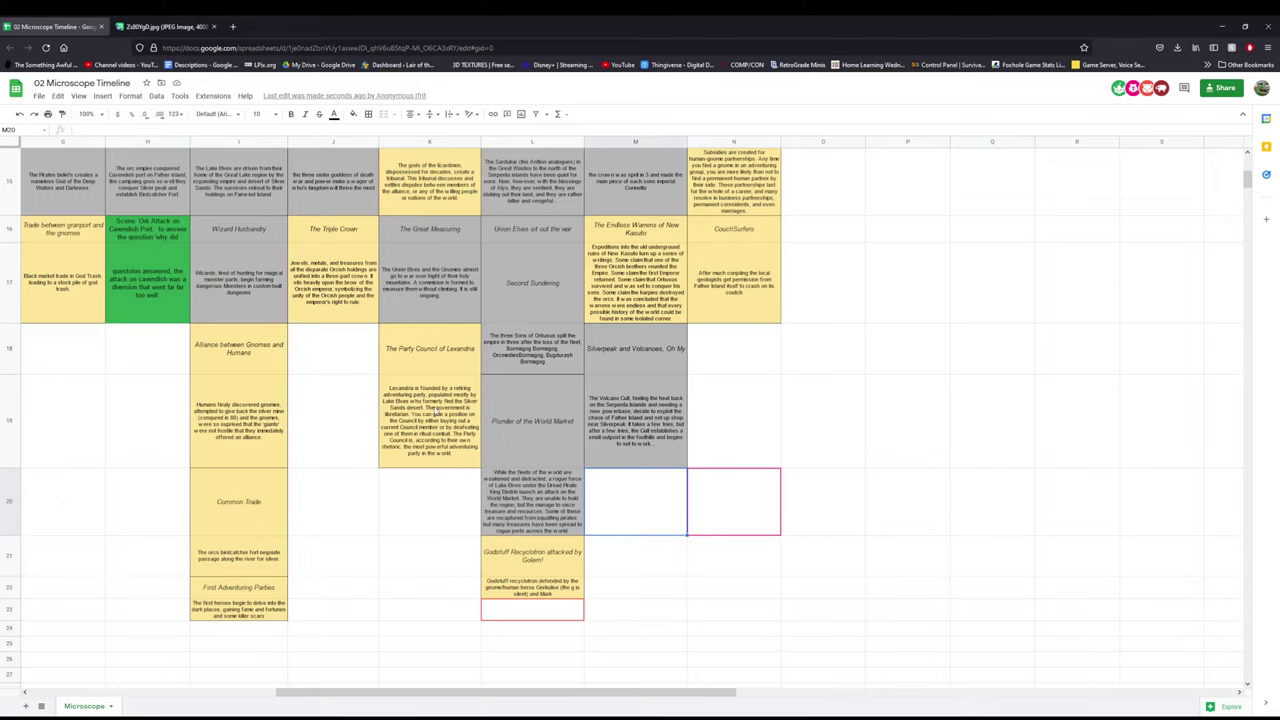
# - Compare the era headings with the lowest events, including Godstuff Recyclotron attacked by Golem and First Adventuring Parties
pyautogui.scroll(10, 437, 456)
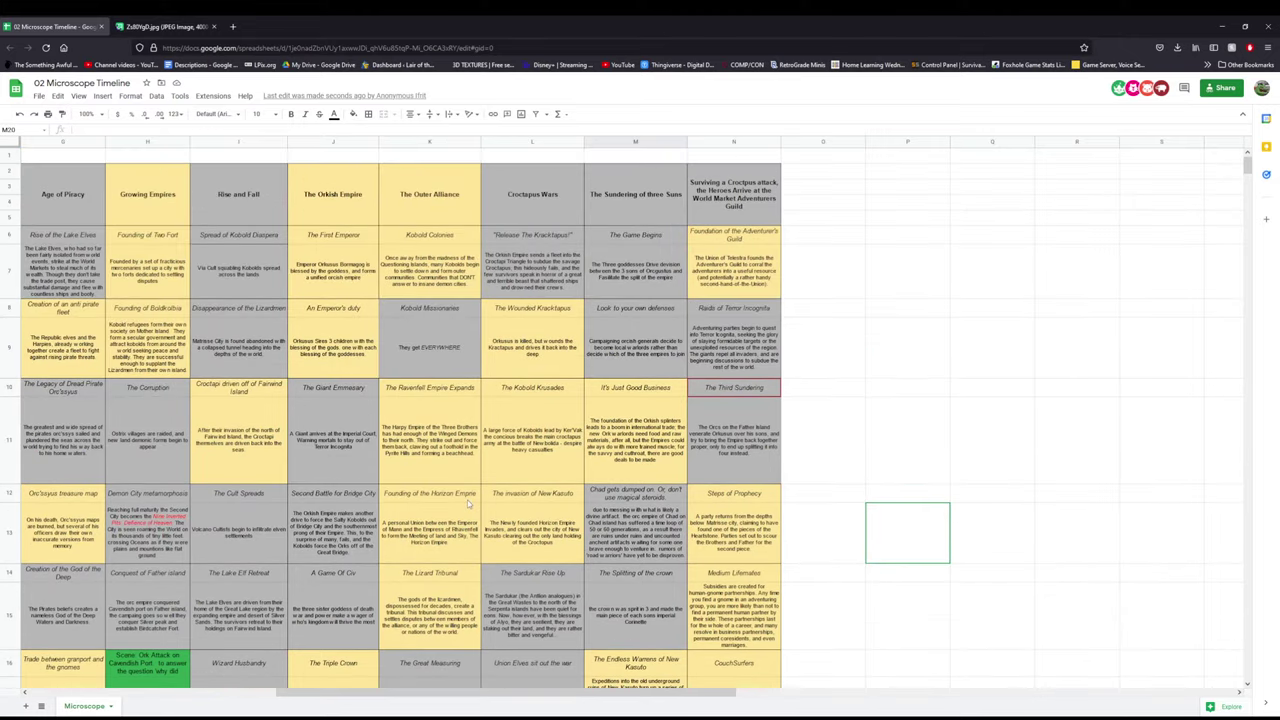
pyautogui.scroll(-4, 467, 504)
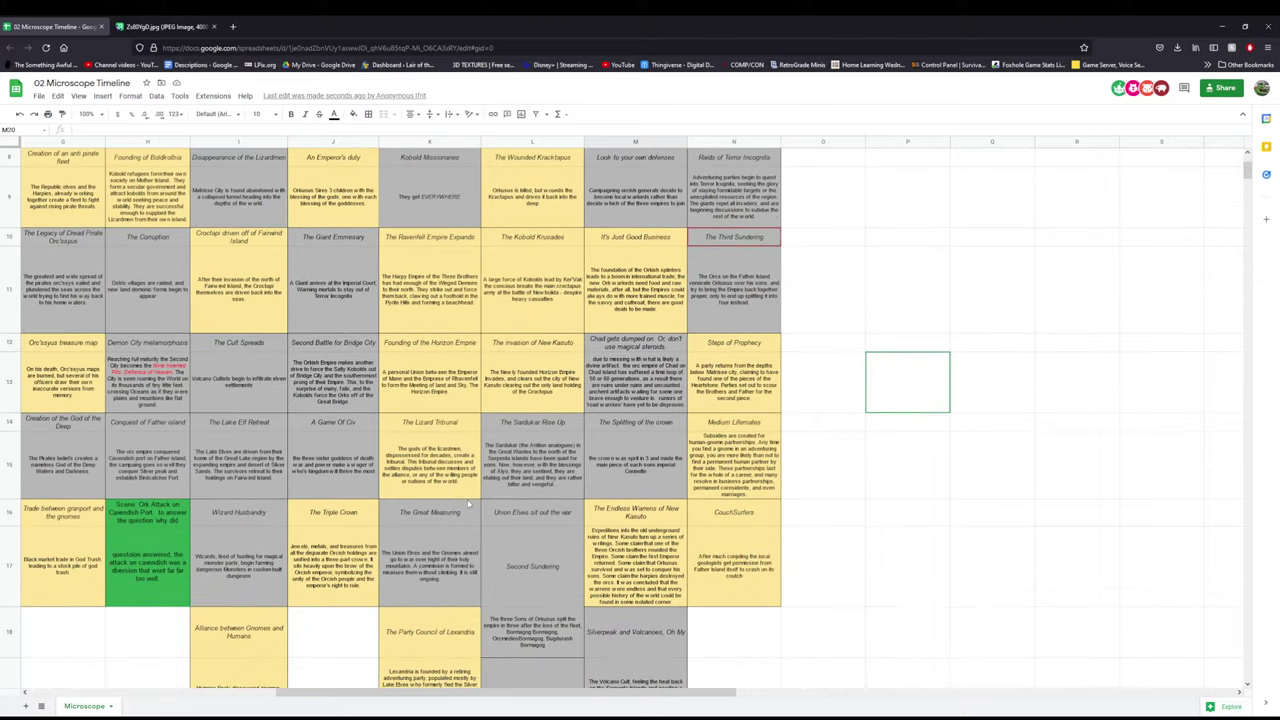
pyautogui.scroll(1, 467, 504)
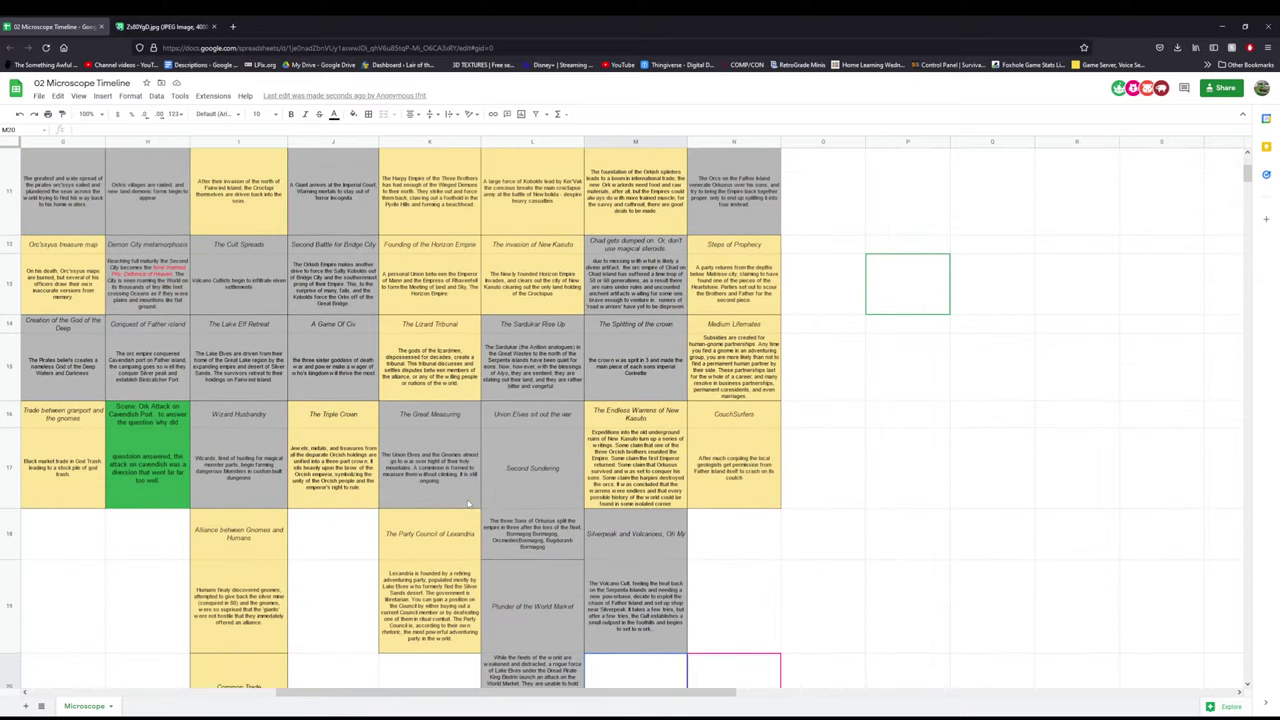
pyautogui.scroll(-8, 484, 487)
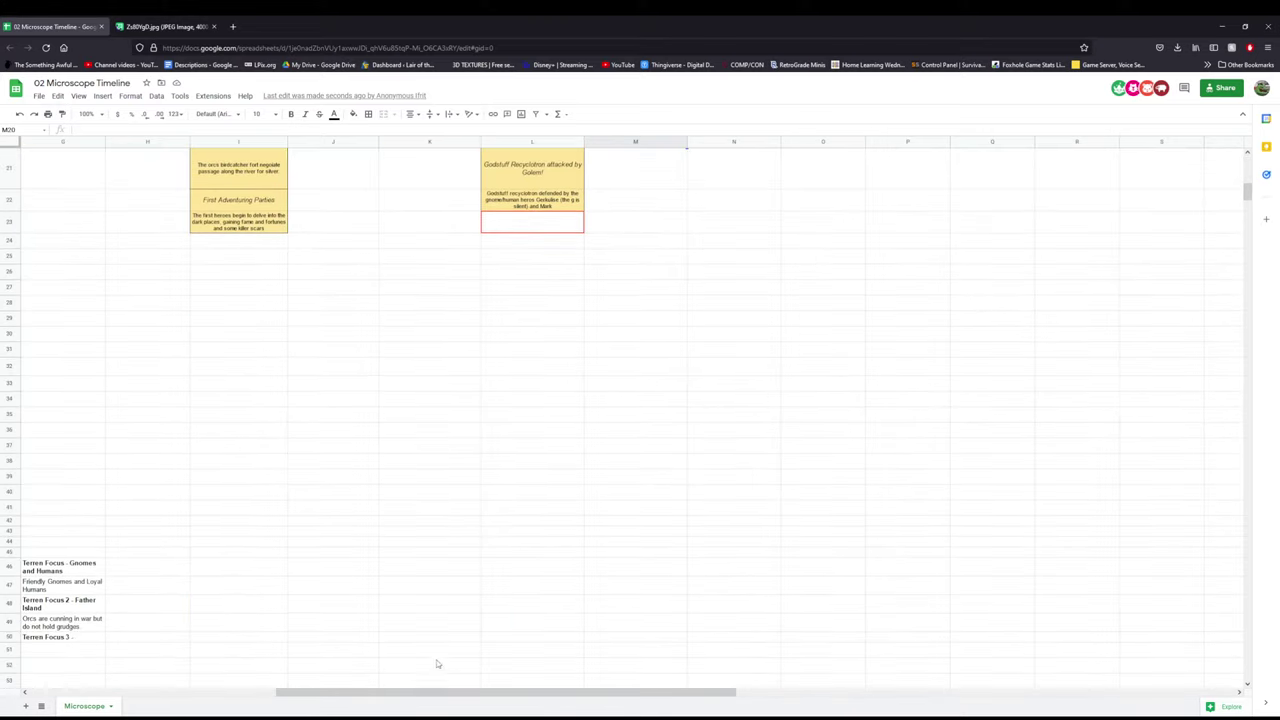
pyautogui.moveTo(421, 692); pyautogui.dragTo(333, 690)
pyautogui.scroll(5, 618, 436)
pyautogui.scroll(-3, 618, 436)
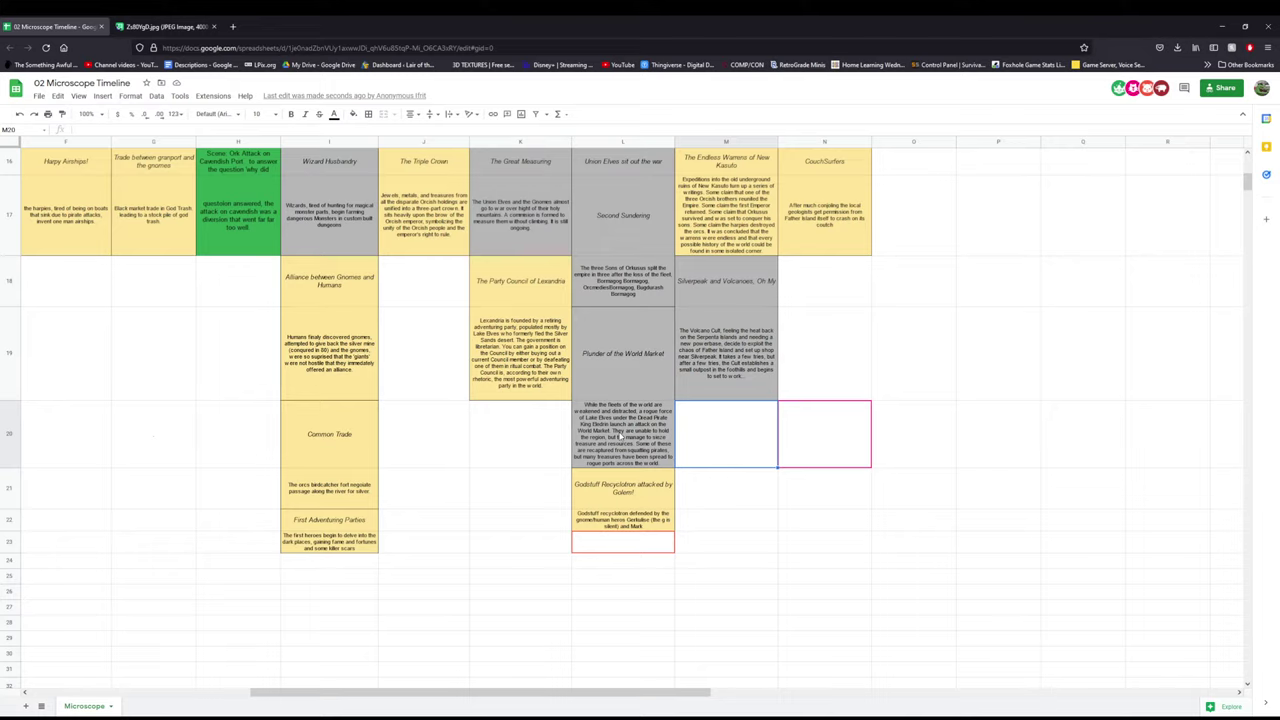
# - Examine the timeline's earlier era columns, from Kobolds Find the first city across to Which Lich is Witch? and the Monastery event
pyautogui.scroll(4, 622, 437)
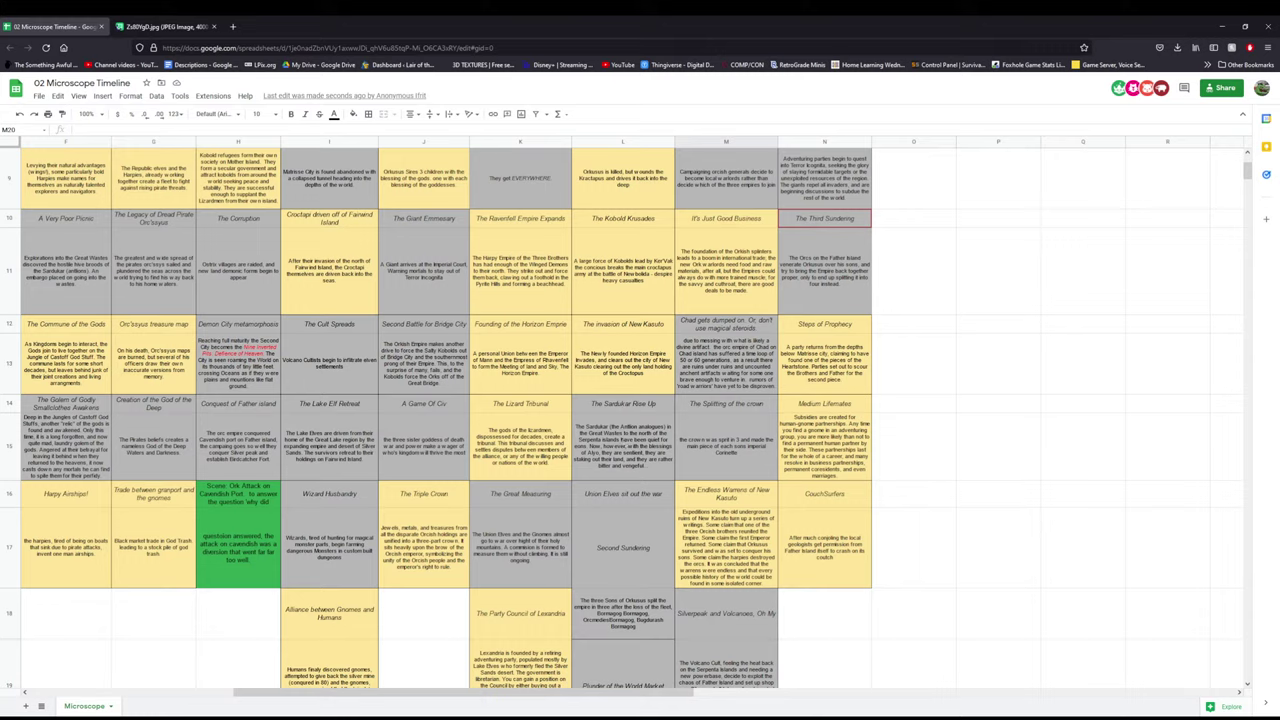
pyautogui.moveTo(321, 700); pyautogui.dragTo(148, 692)
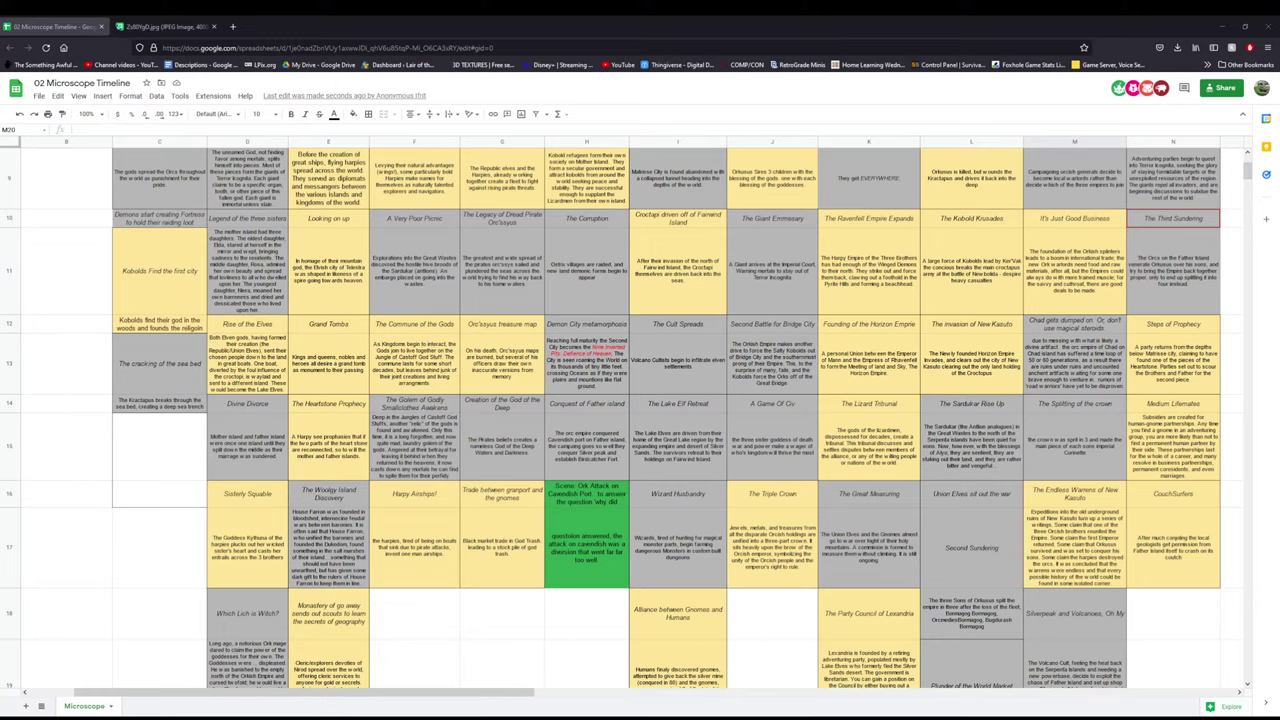
pyautogui.click(1173, 663)
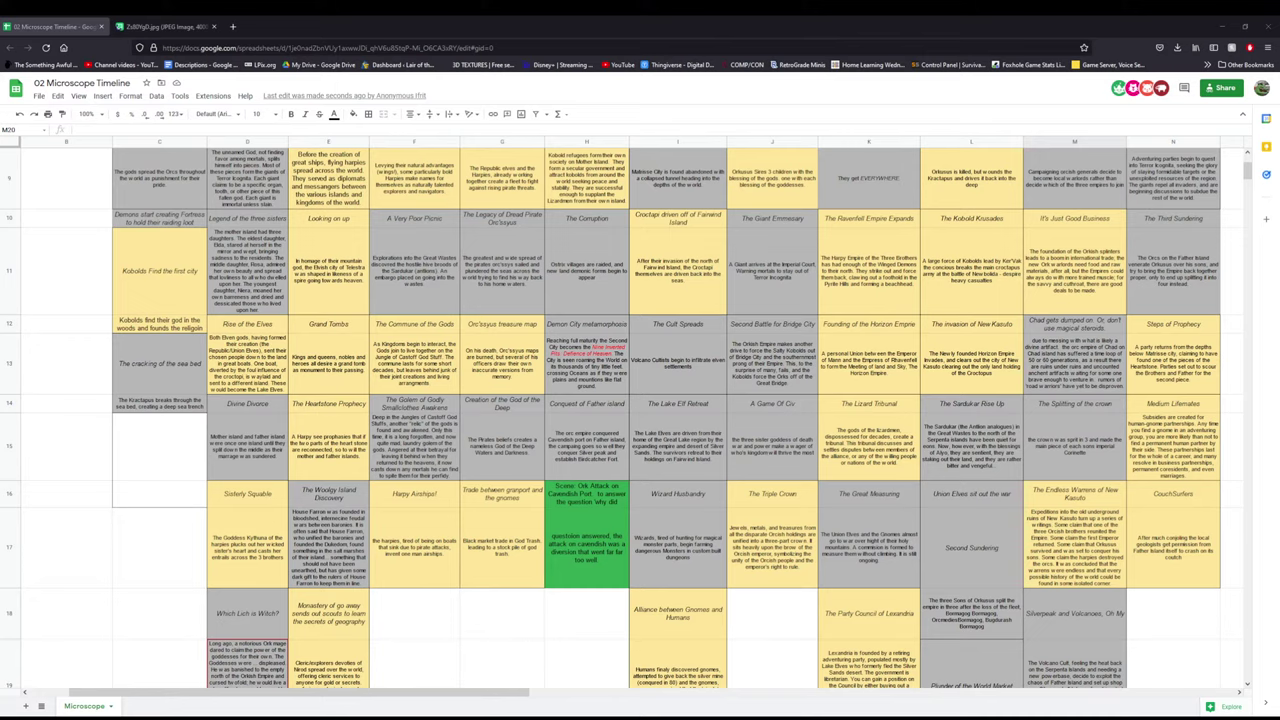
pyautogui.scroll(5, 640, 418)
pyautogui.scroll(-3, 640, 418)
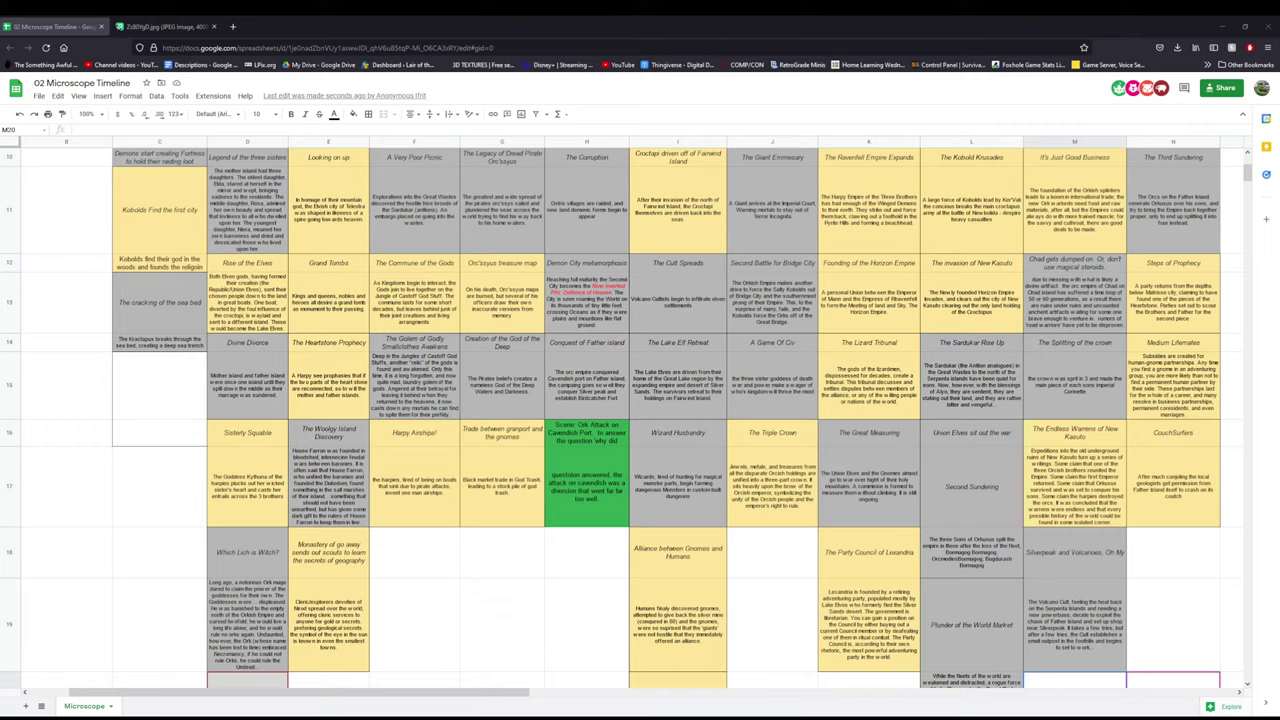
pyautogui.click(66, 680)
pyautogui.click(414, 625)
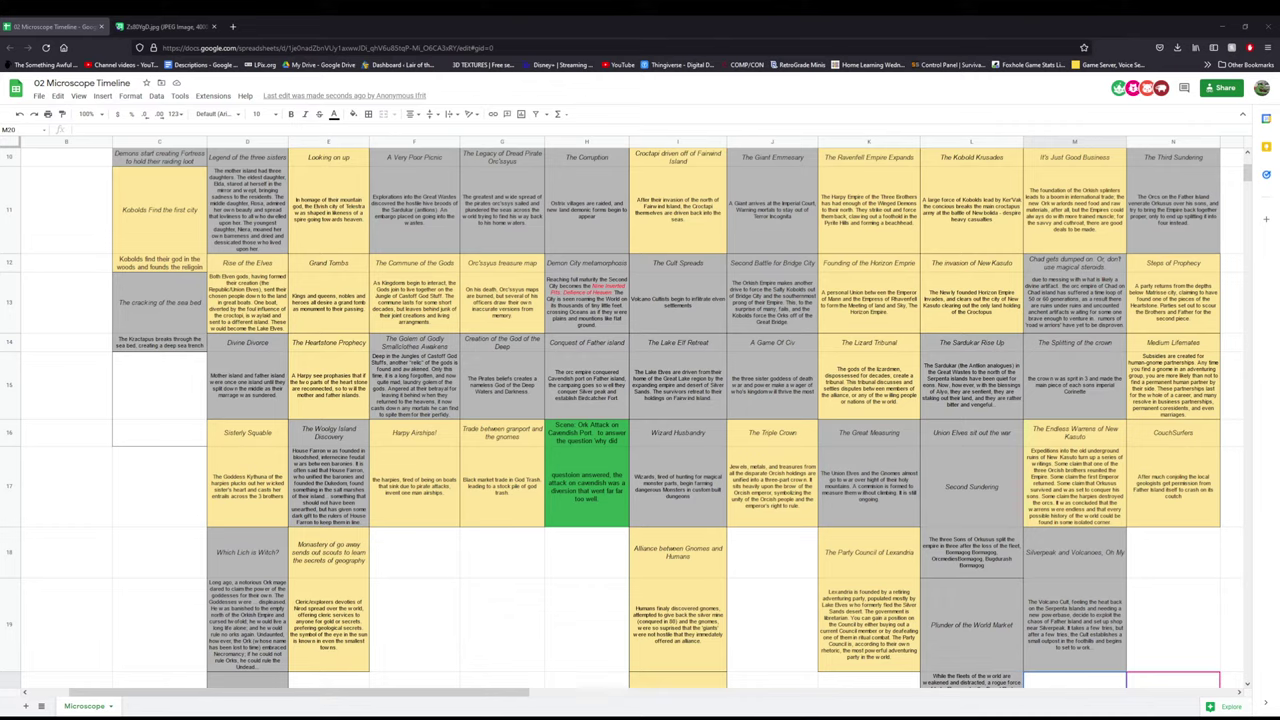
# - Check the turn order and focus table together with the events below Which Lich is Witch?, including Legend of the large sister
pyautogui.scroll(-10, 640, 415)
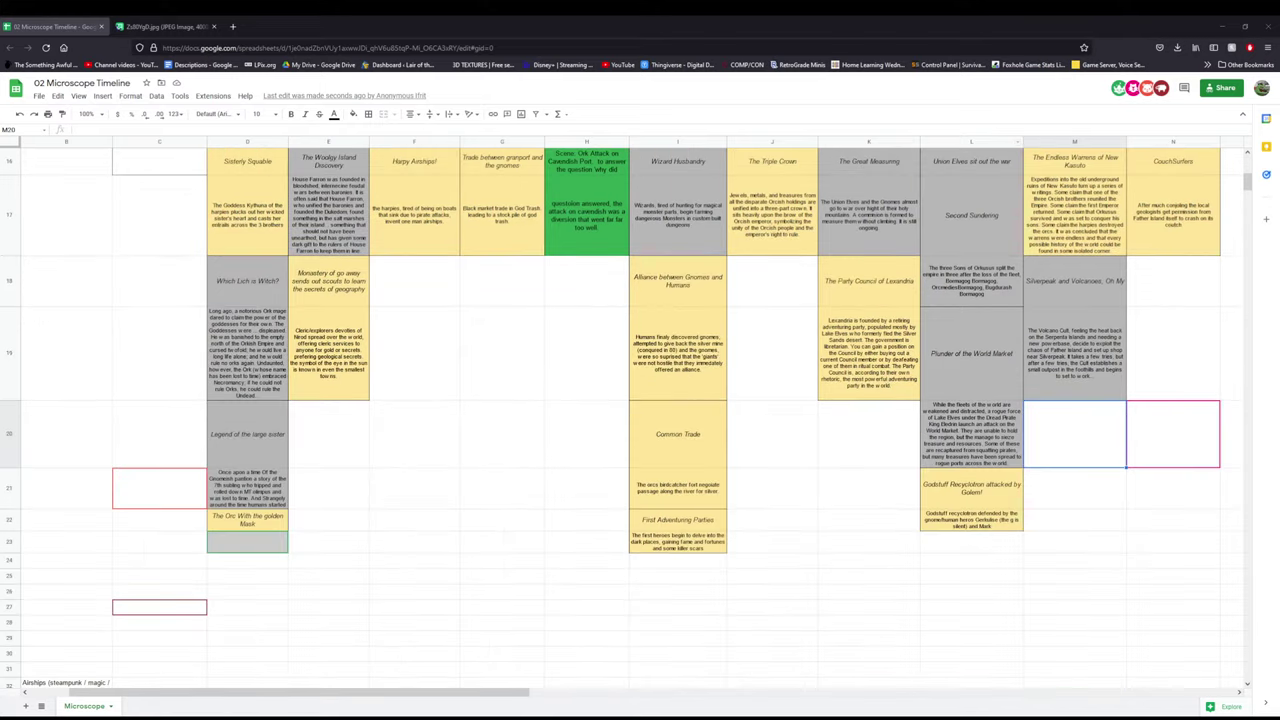
pyautogui.scroll(-2, 640, 415)
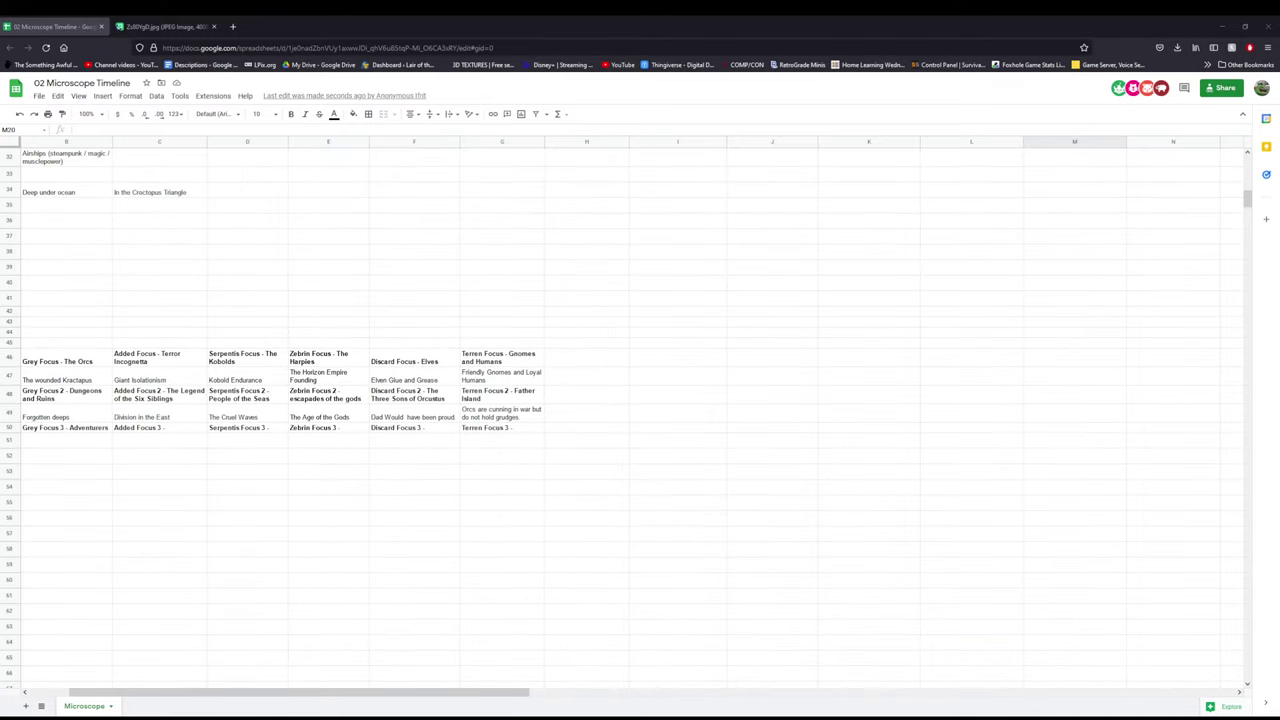
pyautogui.moveTo(163, 693); pyautogui.dragTo(123, 693)
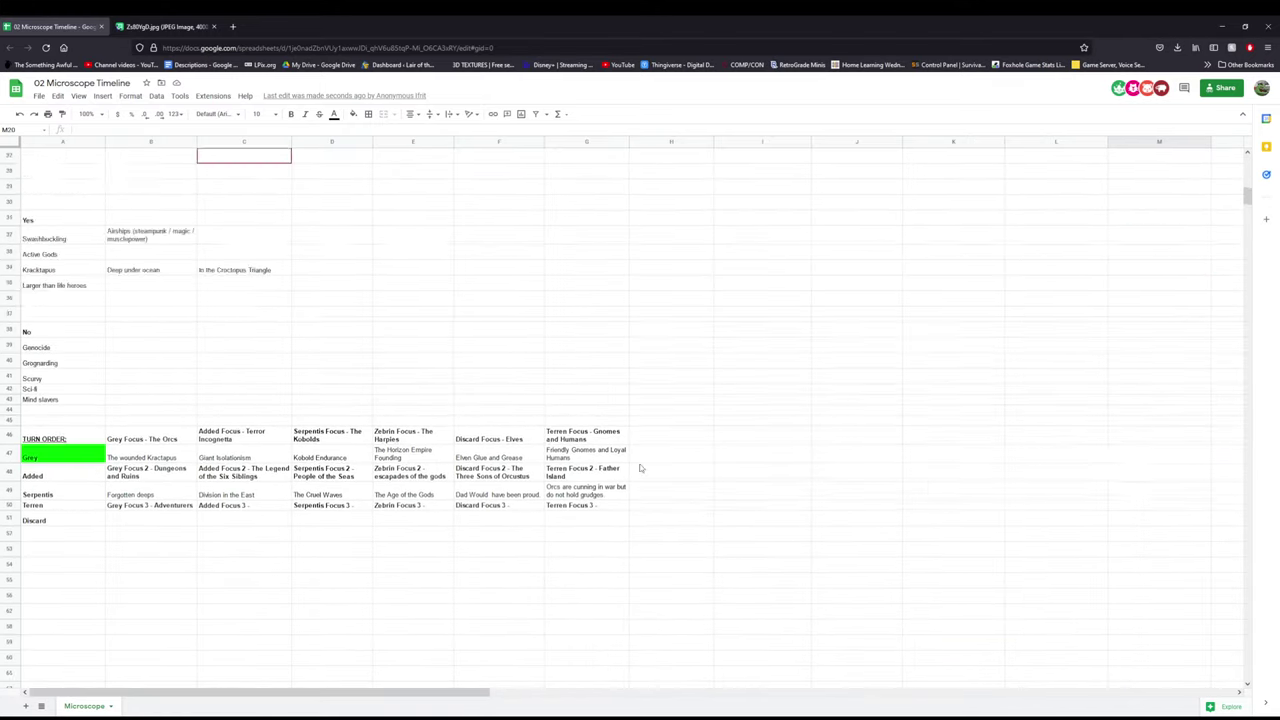
pyautogui.scroll(5, 641, 468)
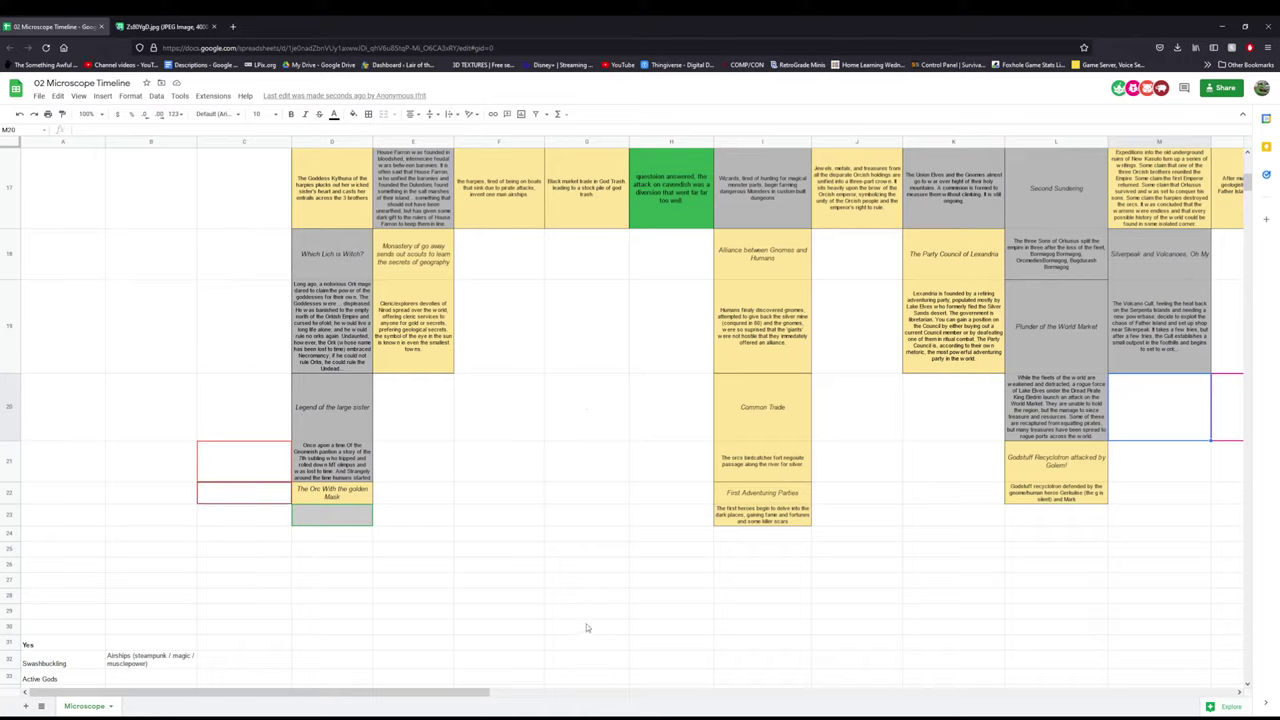
pyautogui.scroll(-4, 432, 633)
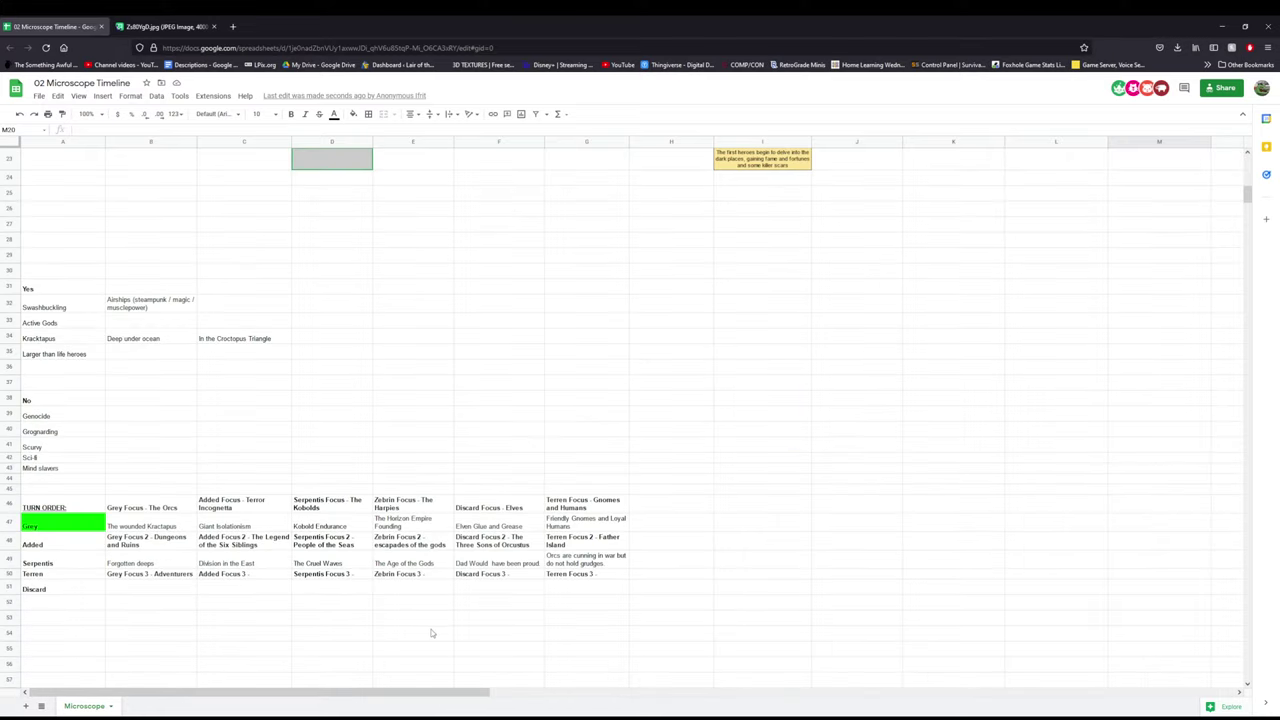
pyautogui.scroll(5, 440, 632)
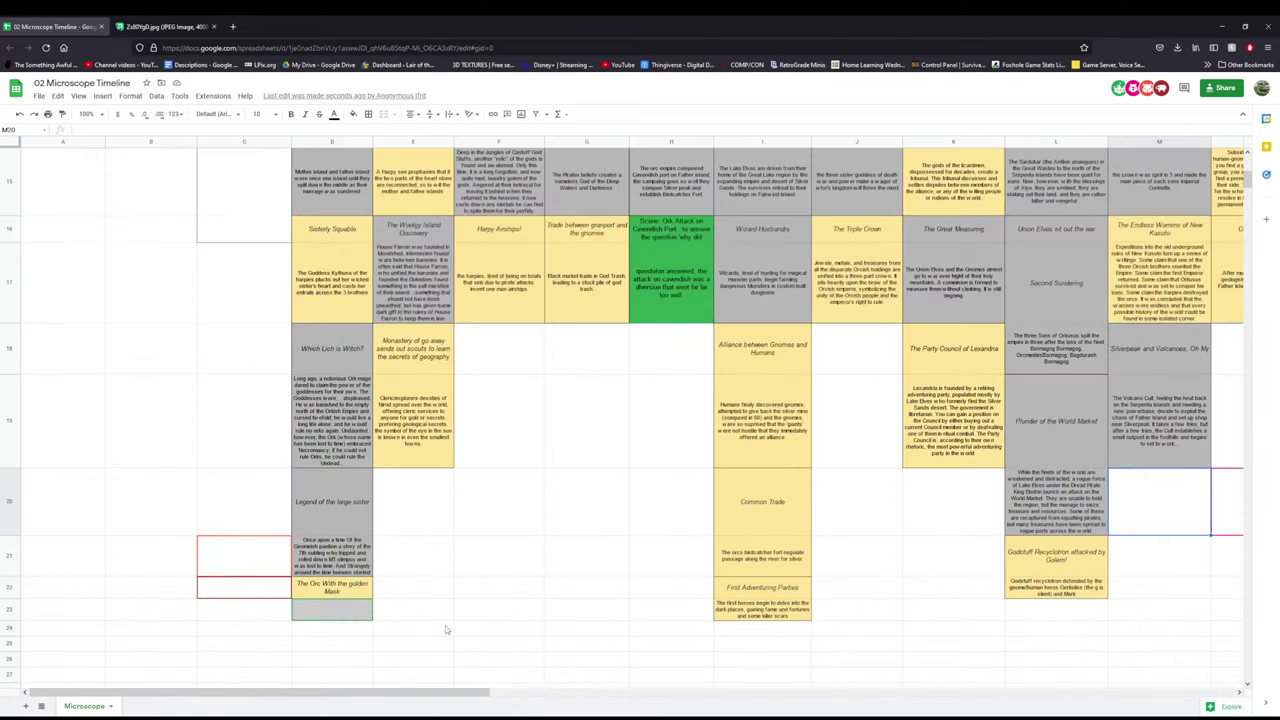
pyautogui.scroll(-2, 467, 641)
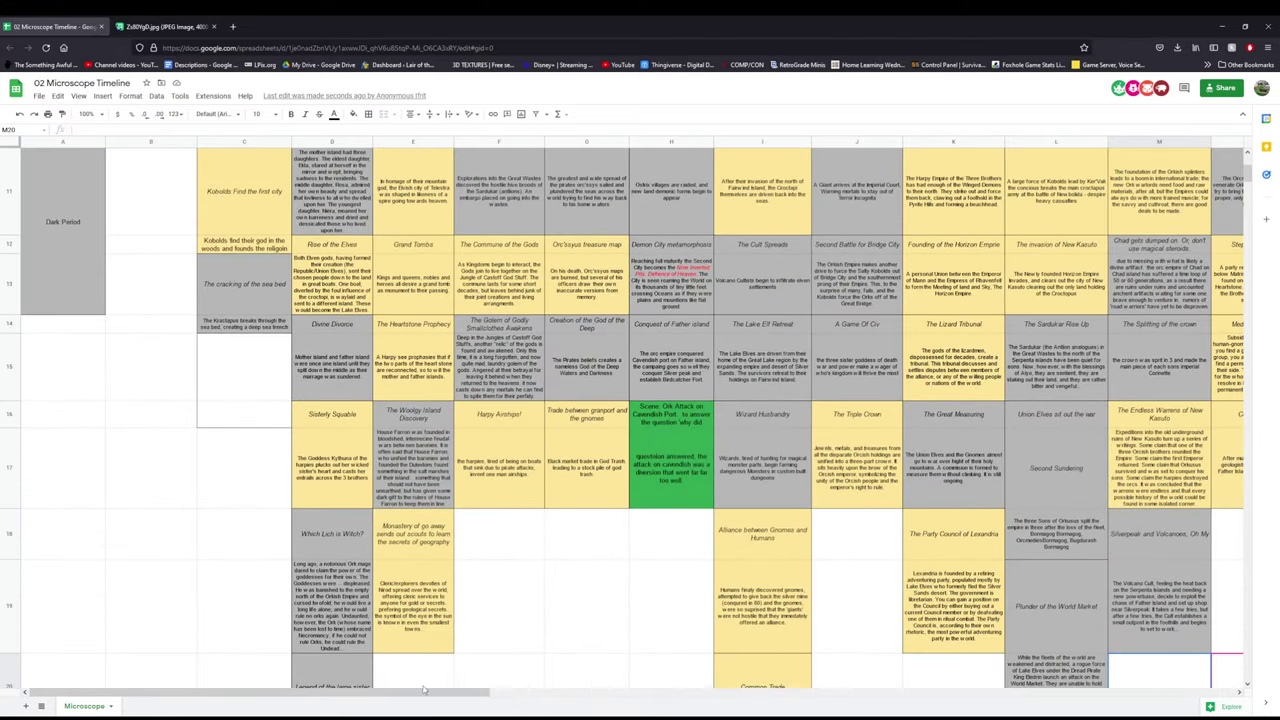
# - Review the era columns from Age of the Gods to the World Market Adventurers Guild, from their headings down to the lowest events
pyautogui.moveTo(428, 697); pyautogui.dragTo(578, 685)
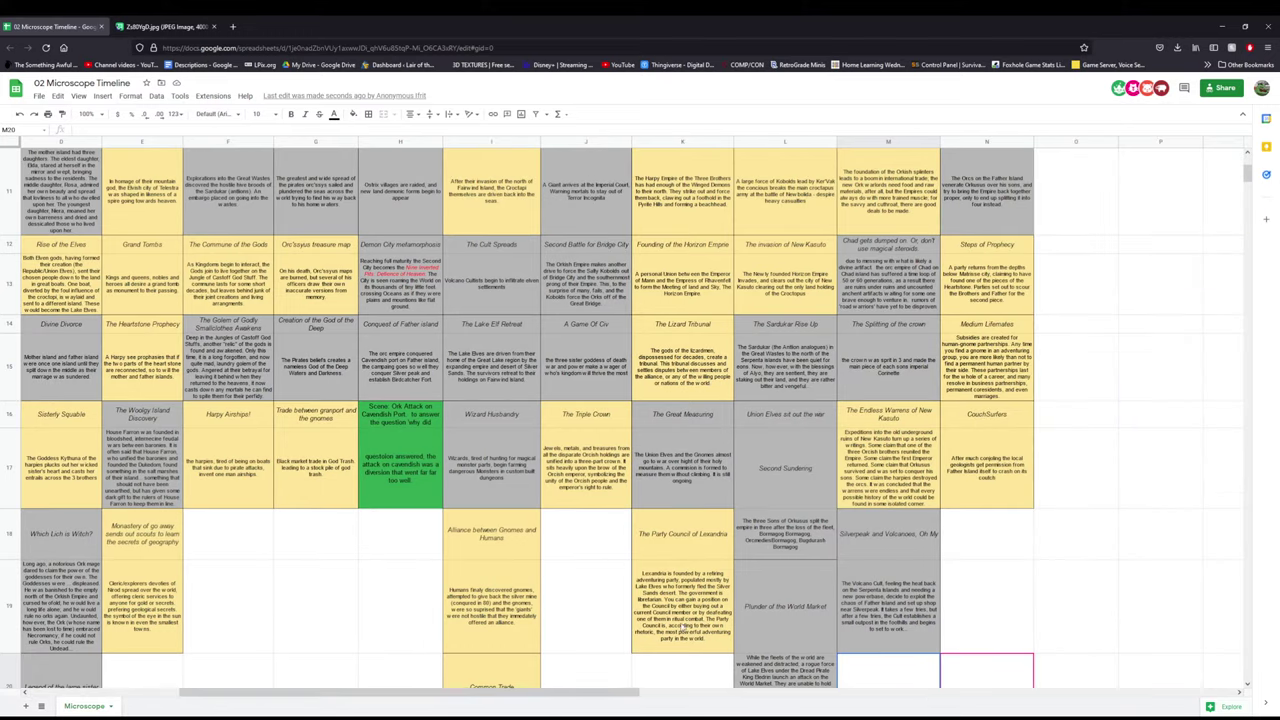
pyautogui.scroll(2, 692, 610)
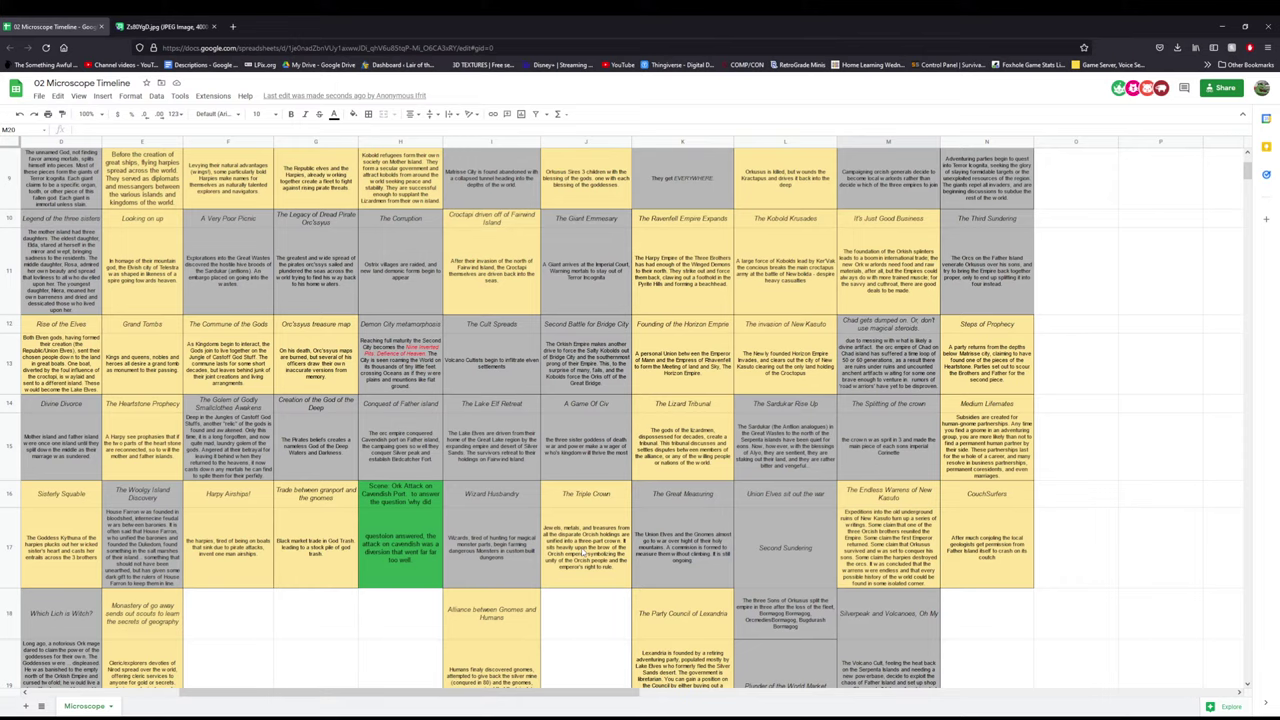
pyautogui.scroll(5, 583, 547)
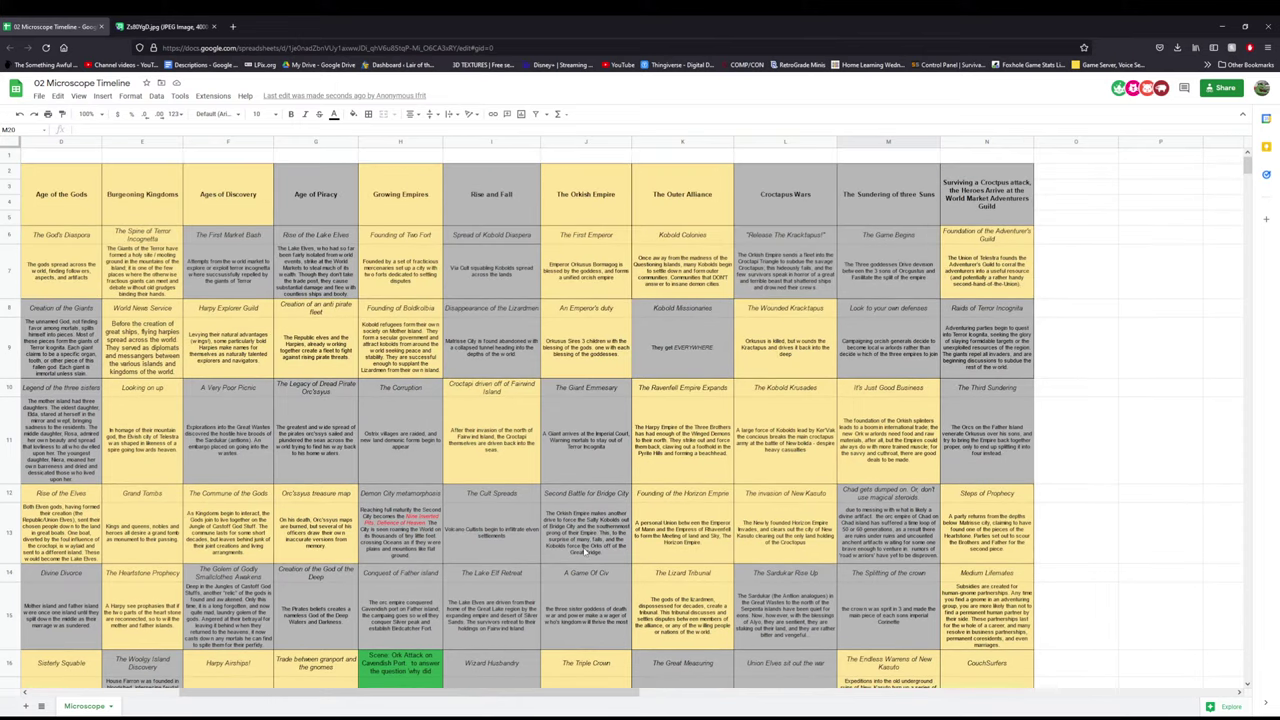
pyautogui.scroll(-6, 585, 551)
pyautogui.scroll(-2, 584, 551)
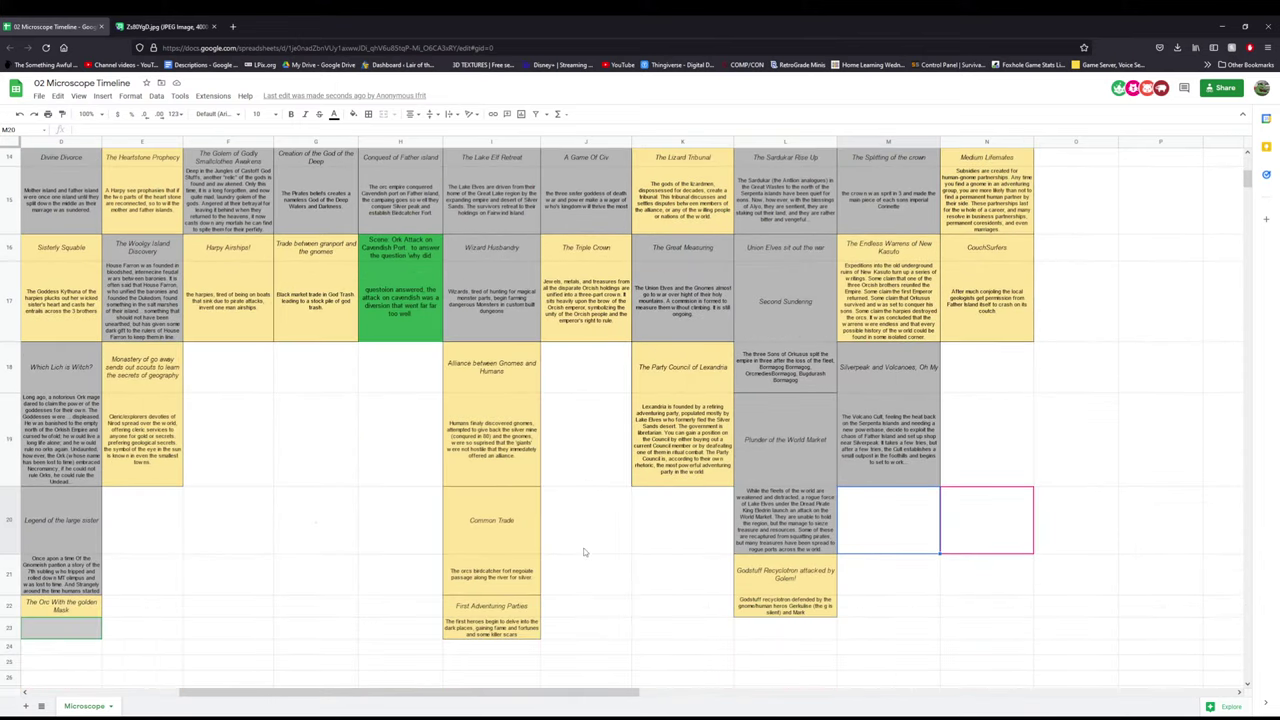
pyautogui.scroll(8, 585, 551)
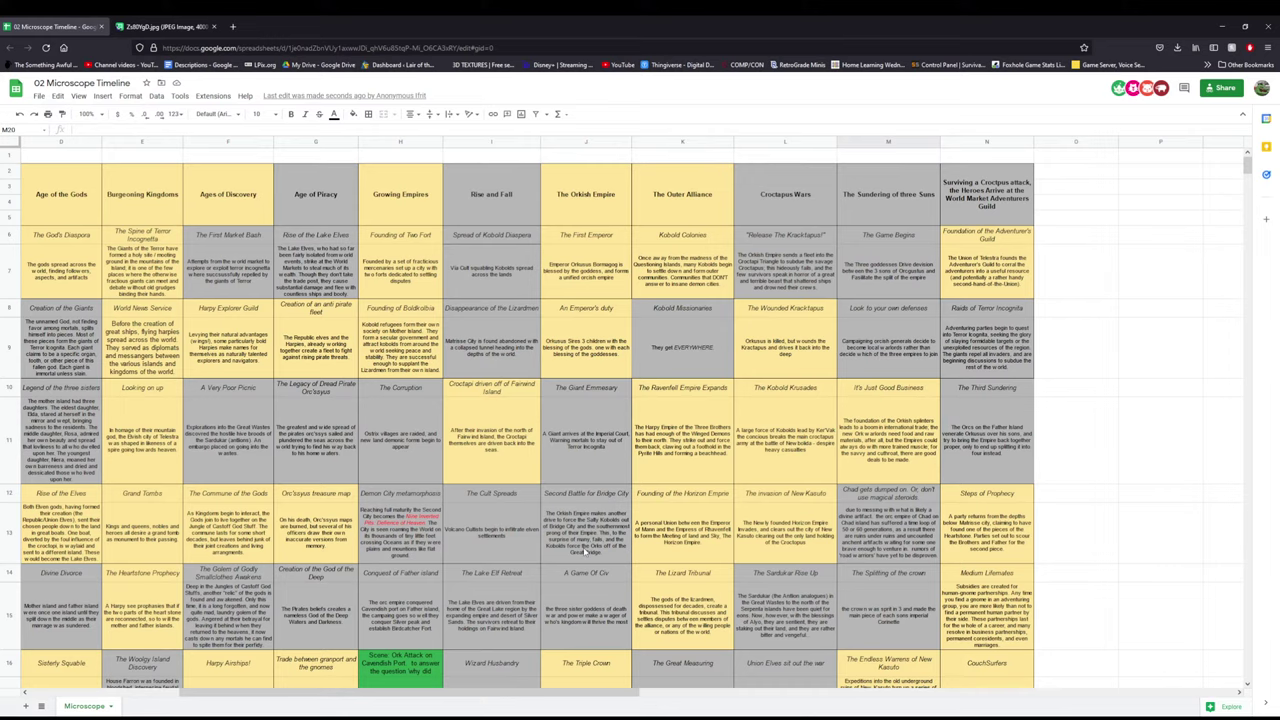
# - Copy the Light Event template into the empty cells below First Adventuring Parties in the Rise and Fall column
pyautogui.scroll(-5, 585, 551)
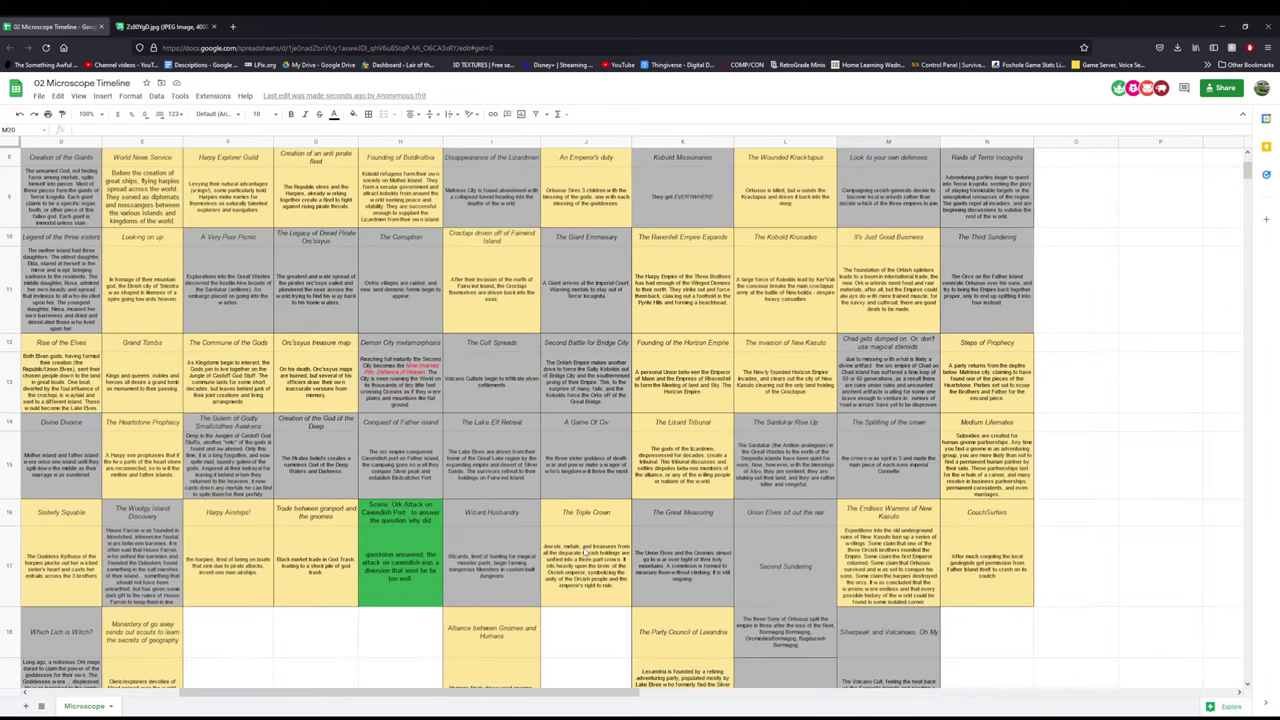
pyautogui.scroll(-3, 585, 551)
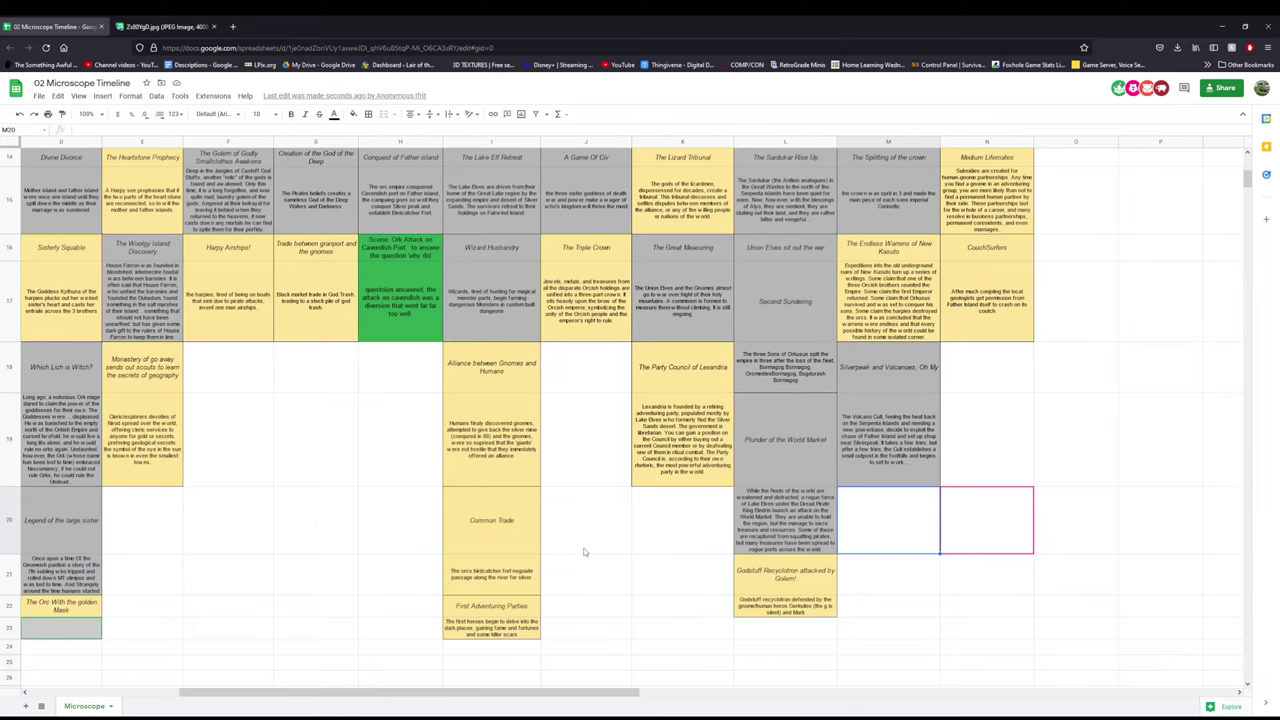
pyautogui.scroll(8, 585, 551)
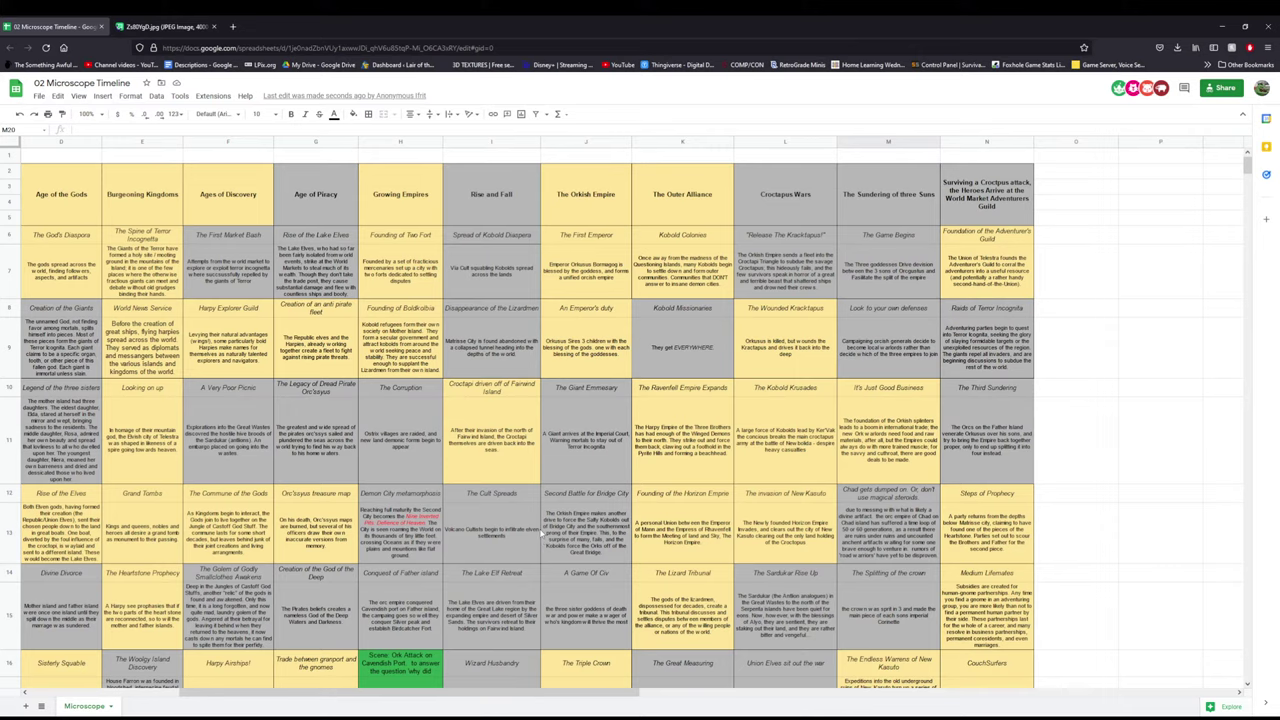
pyautogui.scroll(-10, 542, 530)
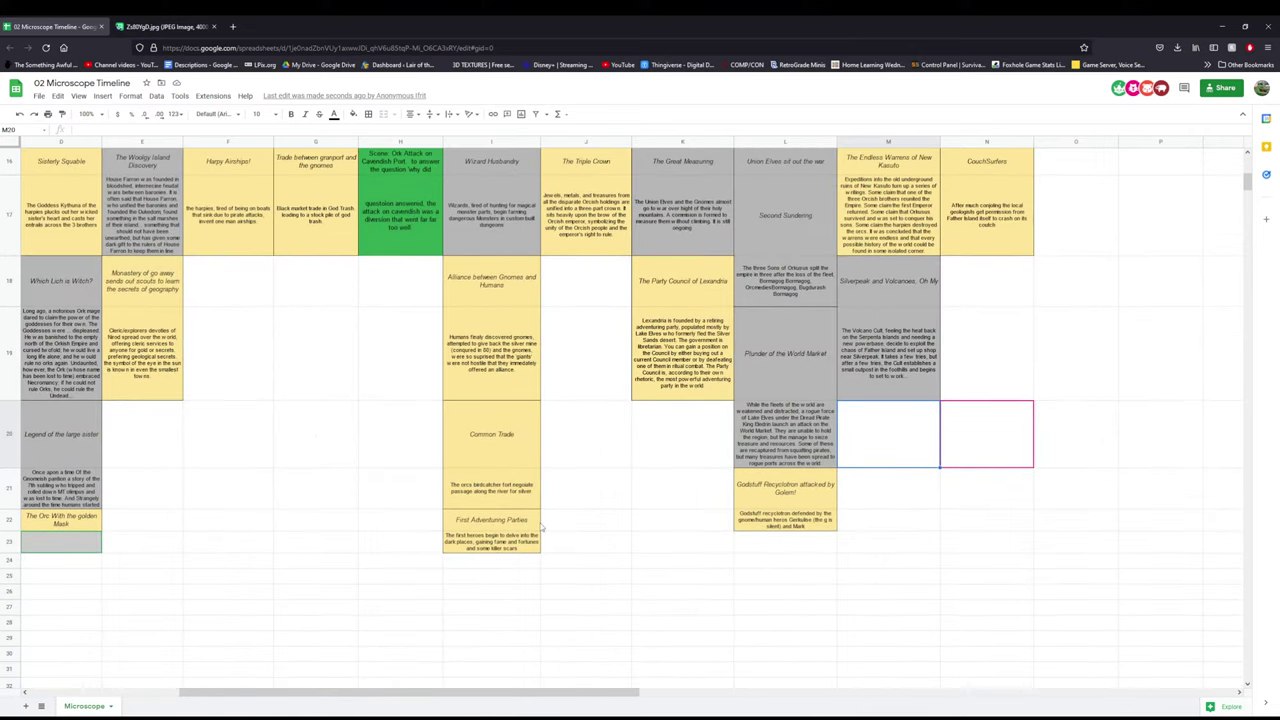
pyautogui.moveTo(328, 691); pyautogui.dragTo(84, 648)
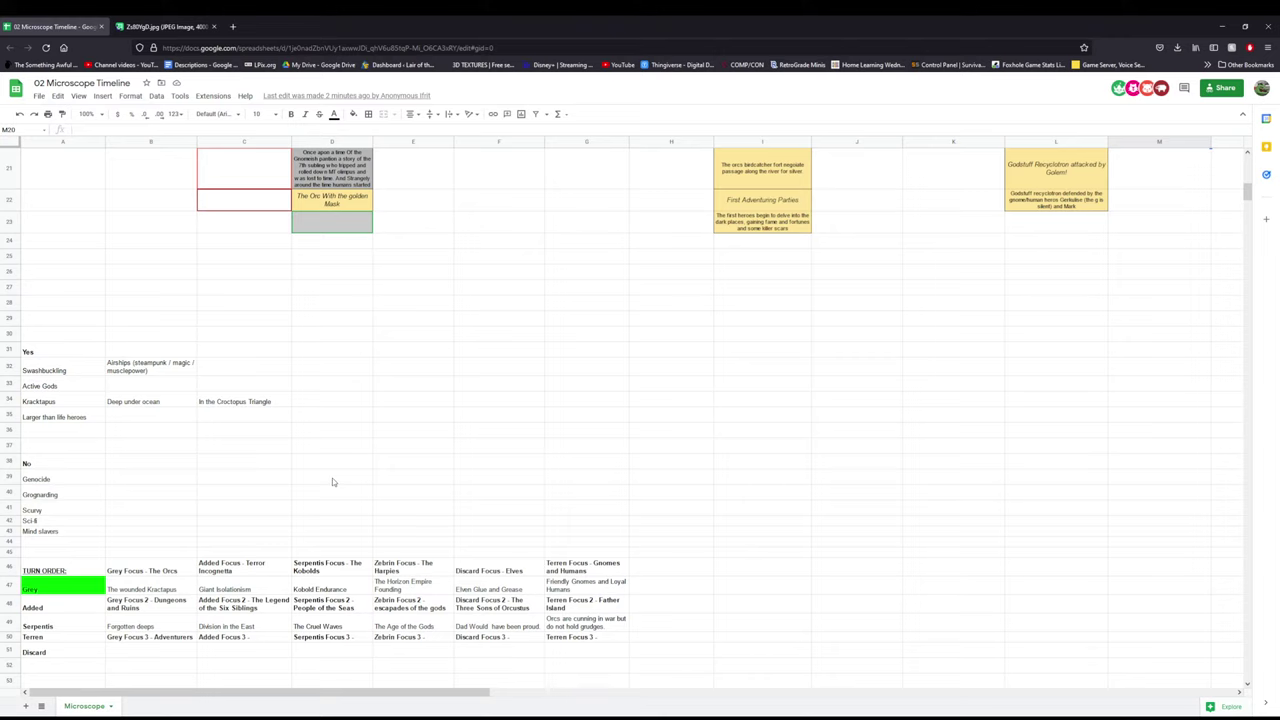
pyautogui.scroll(5, 849, 504)
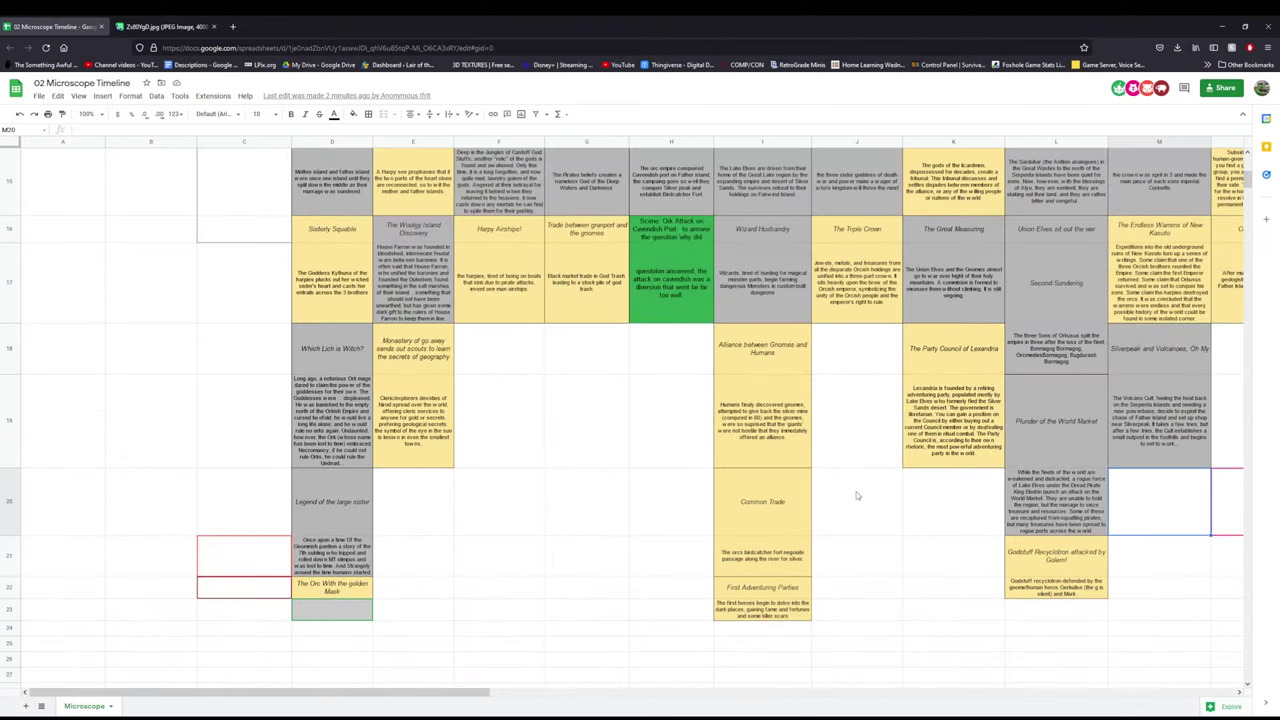
pyautogui.scroll(5, 776, 605)
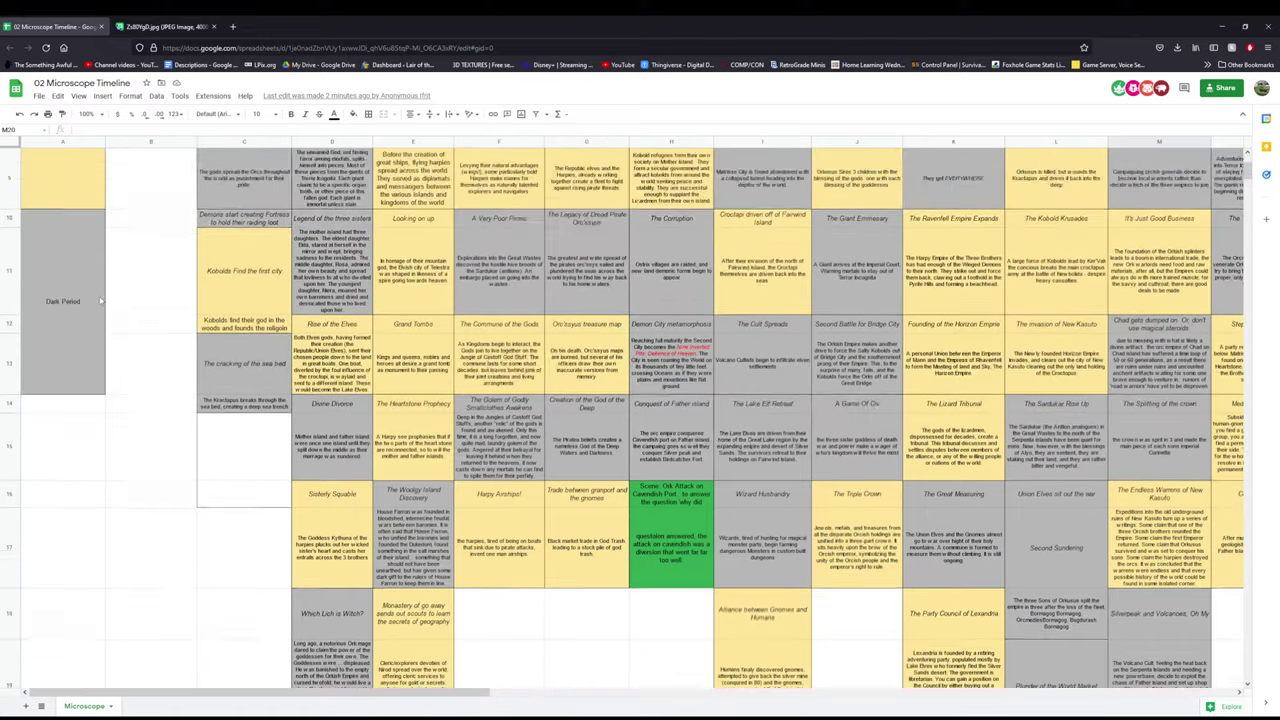
pyautogui.click(79, 187)
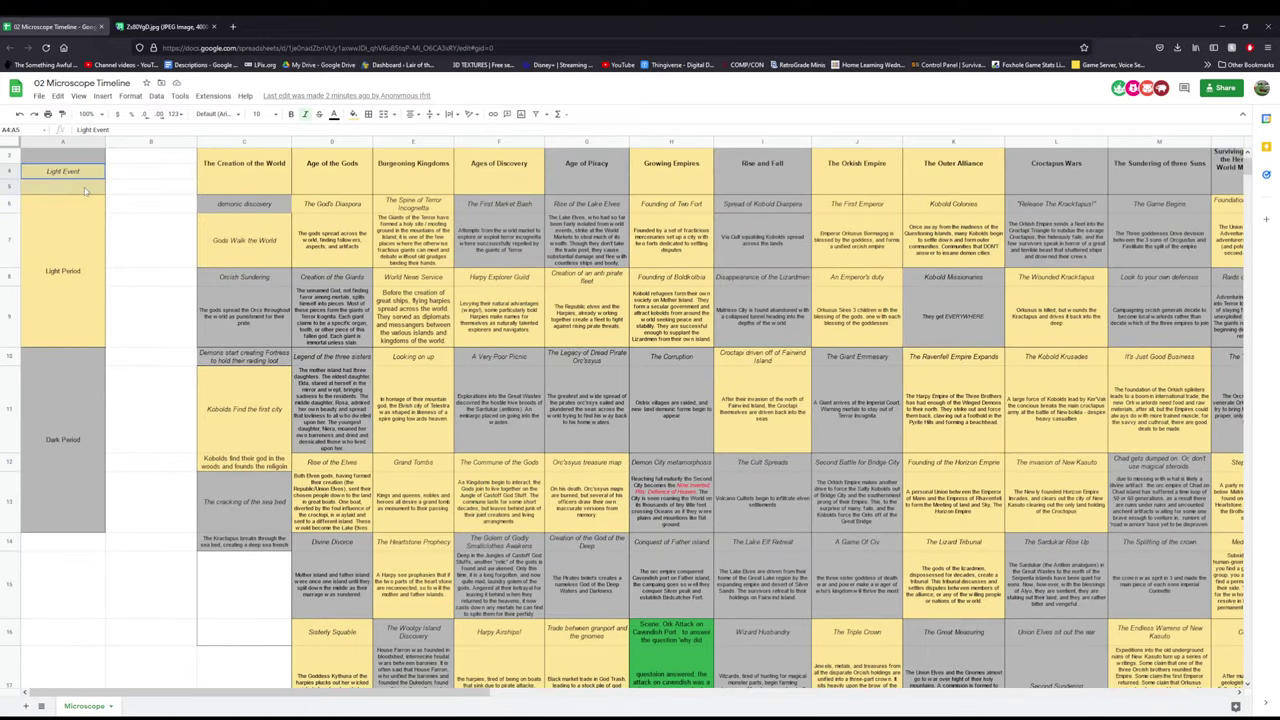
pyautogui.scroll(-5, 718, 591)
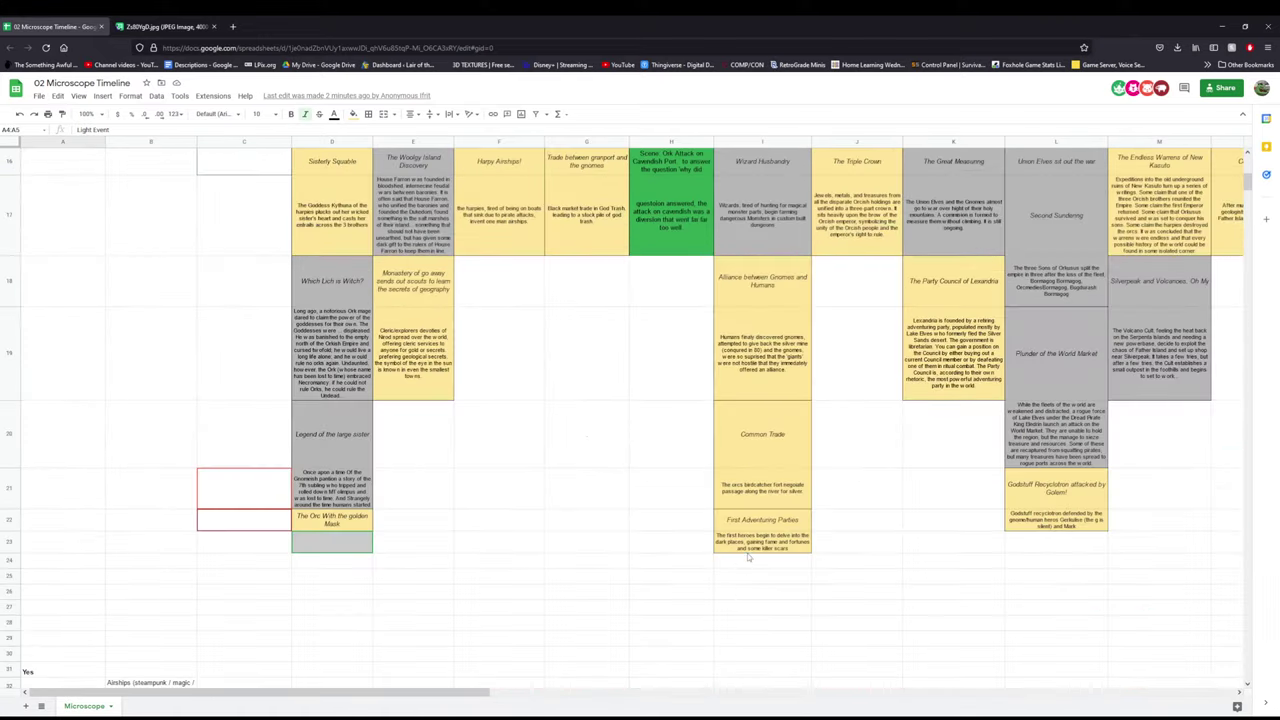
pyautogui.click(745, 562)
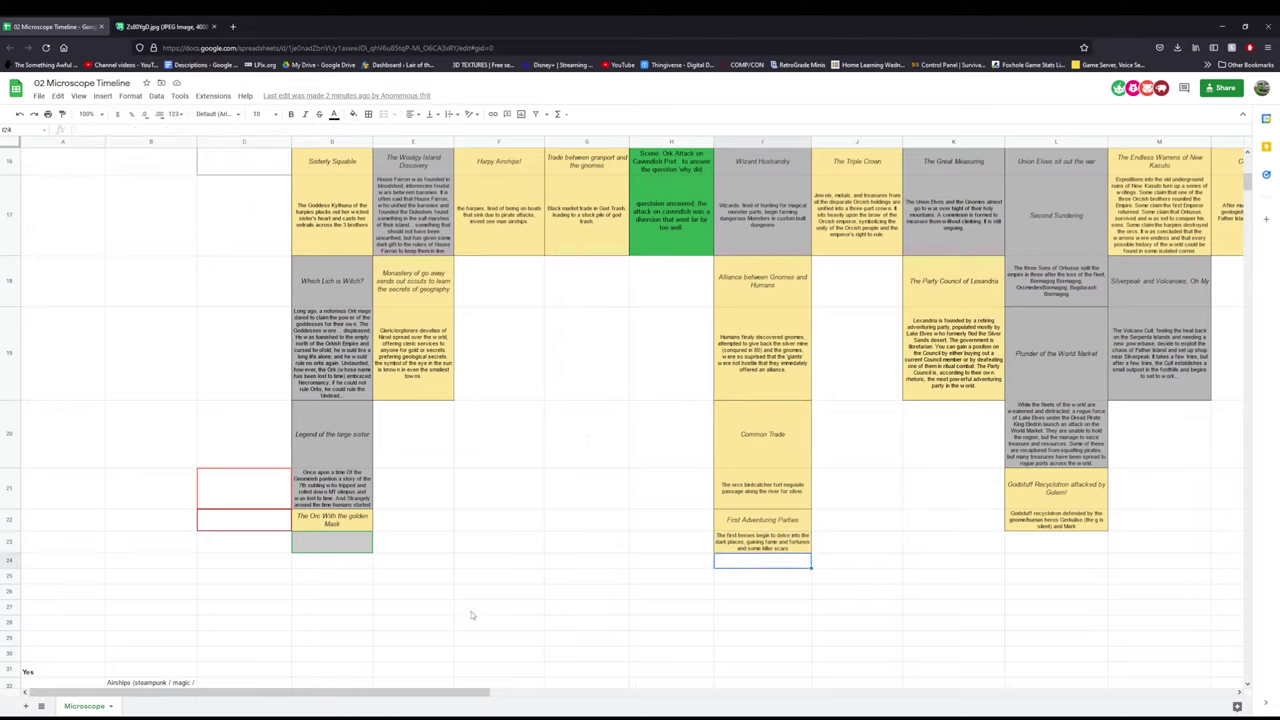
pyautogui.write('Light Event')
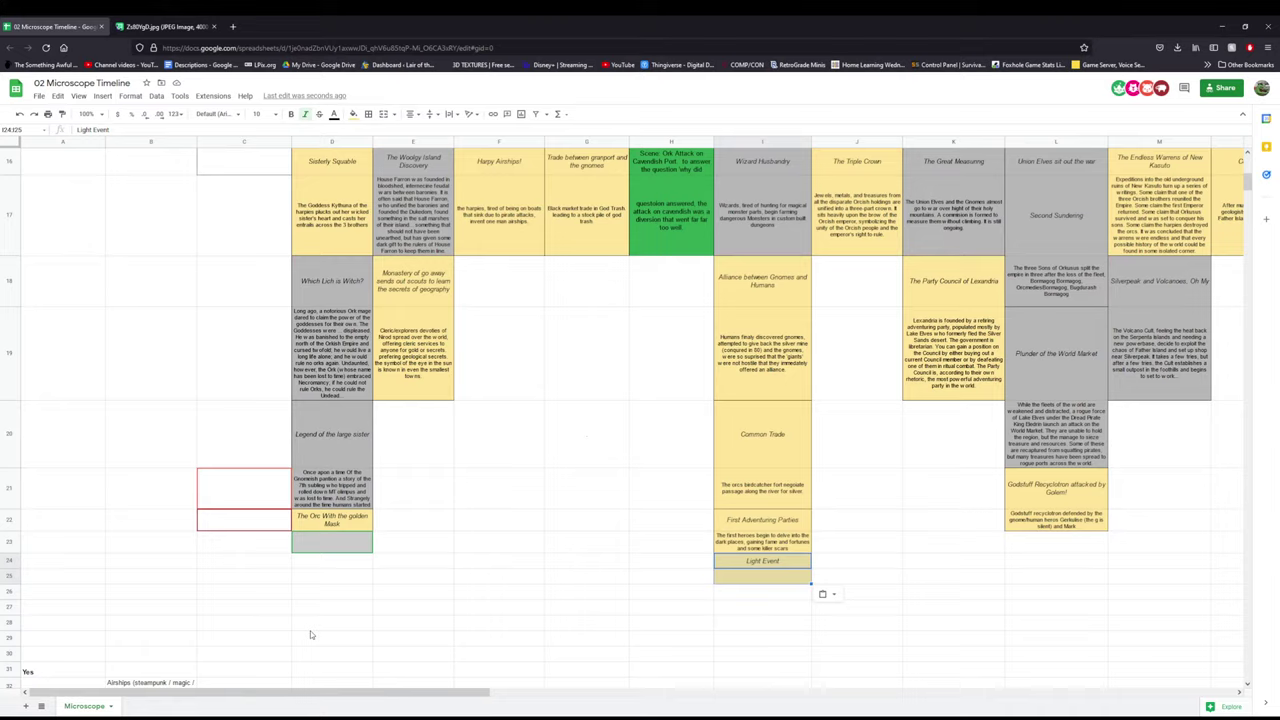
# - Title the new light event below First Adventuring Parties The Heroic Heir
pyautogui.doubleClick(774, 561)
pyautogui.hotkey('ctrl', 'a')
pyautogui.write('The')
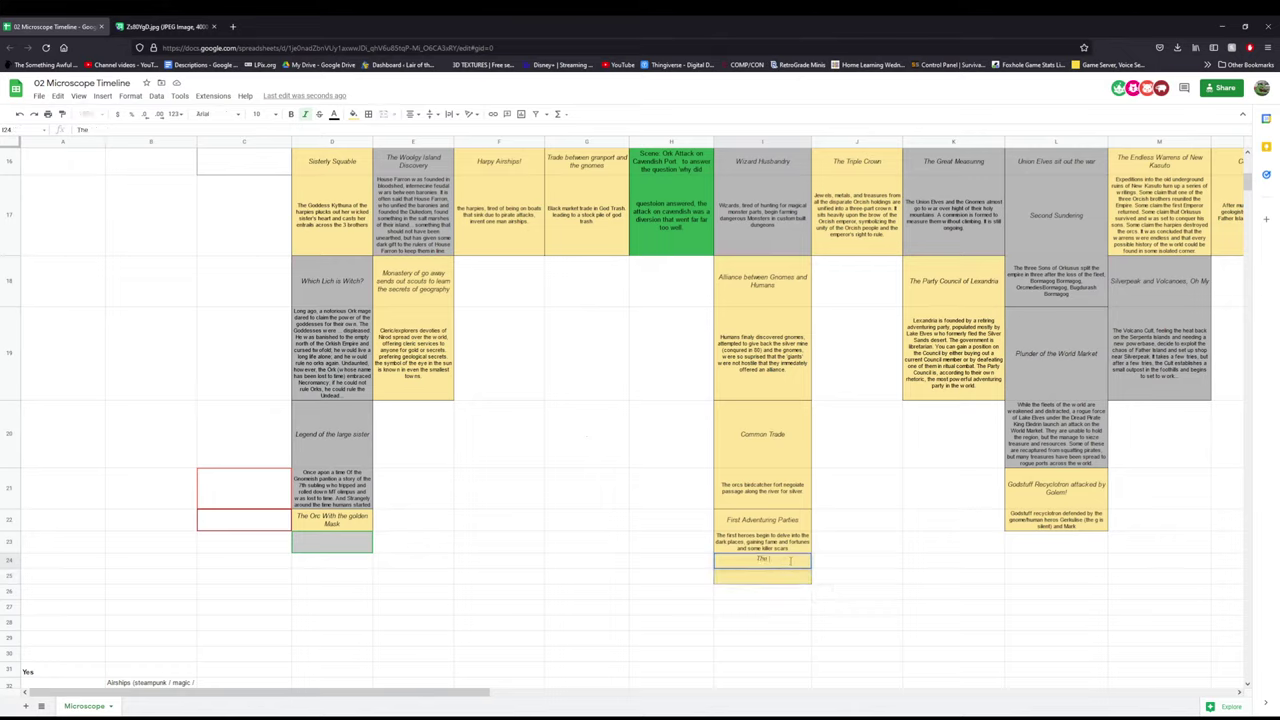
pyautogui.write(' Heloic')
pyautogui.write(' W')
pyautogui.press('BackSpace')
pyautogui.press('BackSpace')
pyautogui.press('BackSpace')
pyautogui.press('BackSpace')
pyautogui.write('Belrothal')
pyautogui.doubleClick(778, 557)
pyautogui.write('Heri')
pyautogui.press('BackSpace')
pyautogui.press('BackSpace')
pyautogui.write('ir')
pyautogui.press('Return')
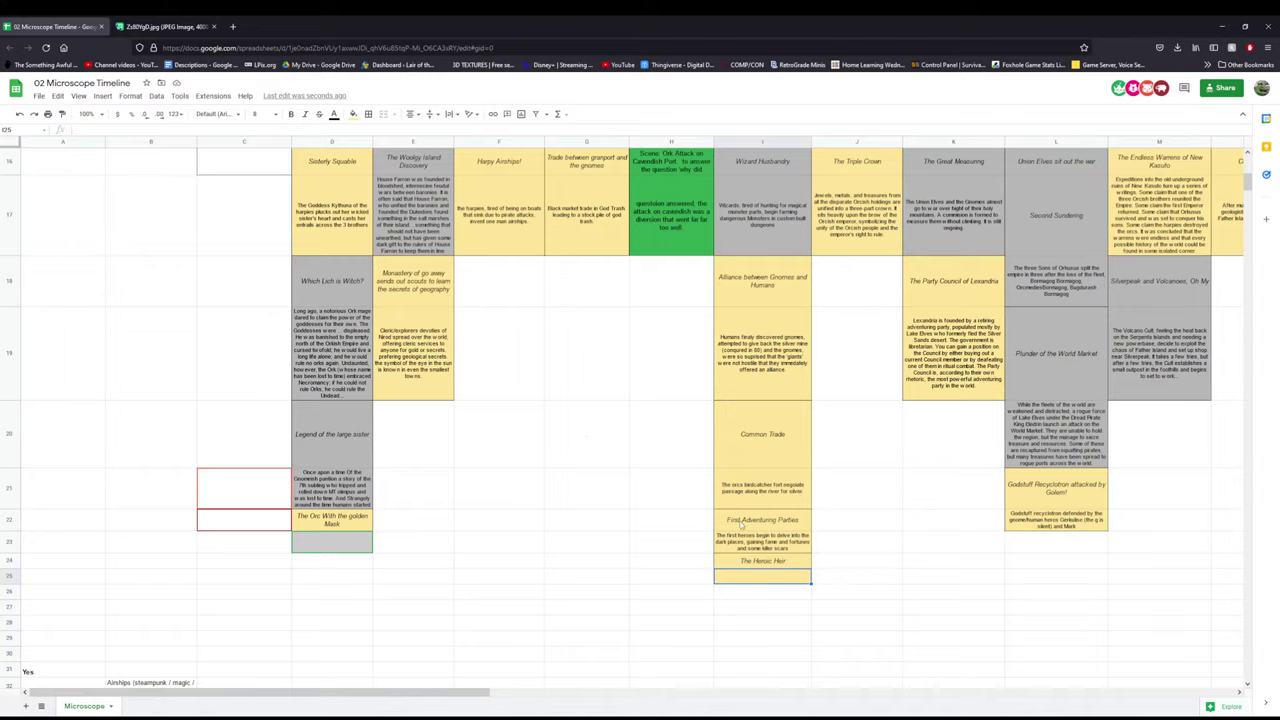
# - Change the last word of the new event's title so it reads The Heroic Spouse
pyautogui.click(770, 563)
pyautogui.doubleClick(776, 560)
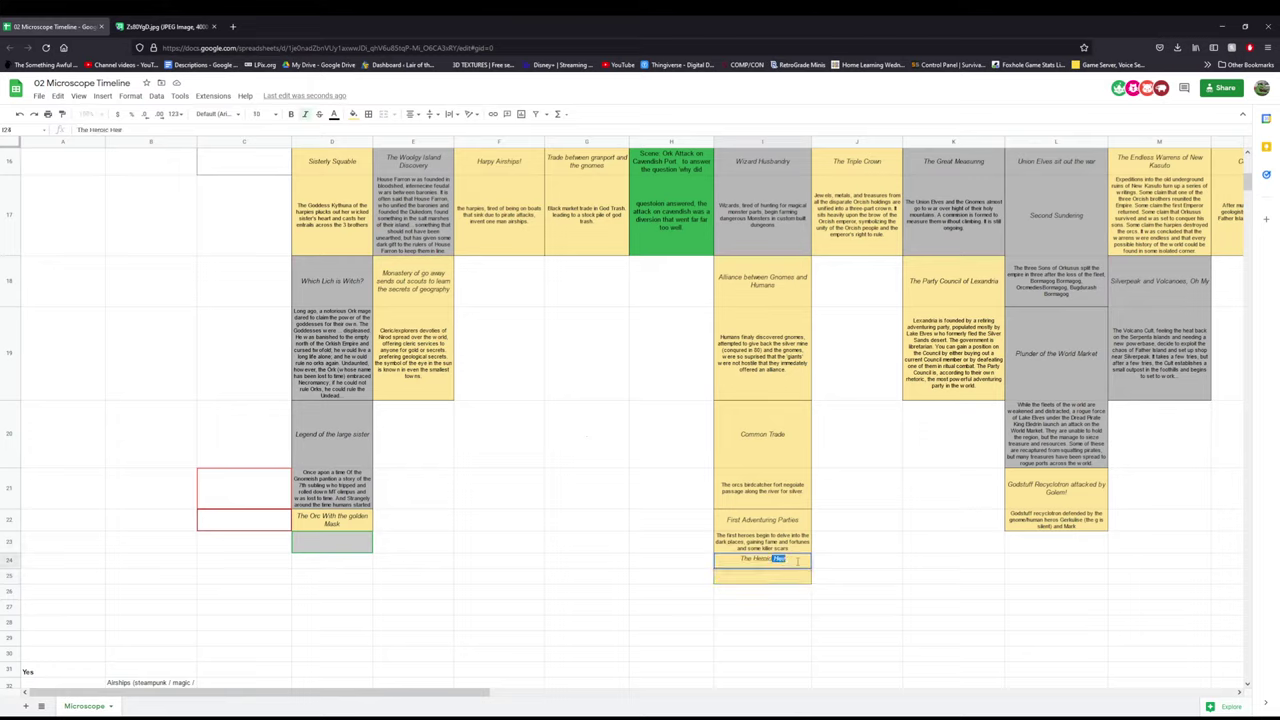
pyautogui.write('Spoil')
pyautogui.write('se')
pyautogui.press('Return')
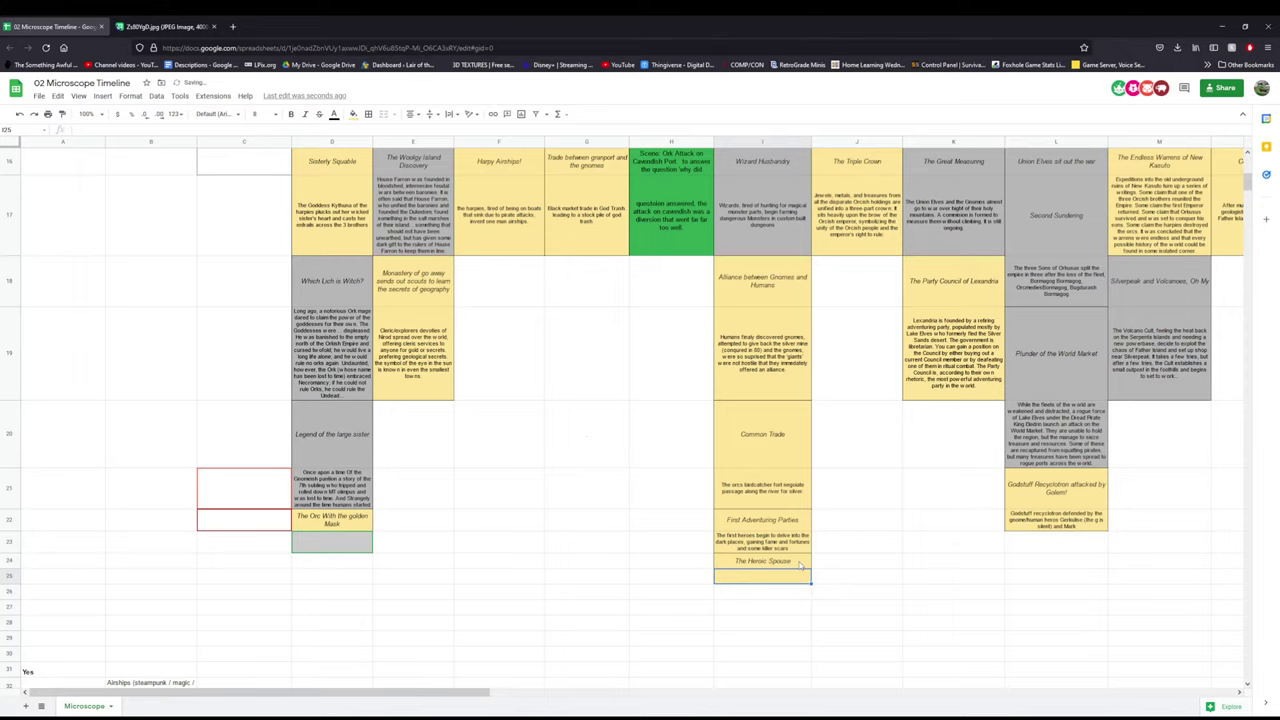
# - Describe the event as Empress Lenor of the Harpy Empire marrying a hero to her eldest daughter, cementing the idea of supplementing stagnant bloodlines with heroes' blood
pyautogui.write('The Empress')
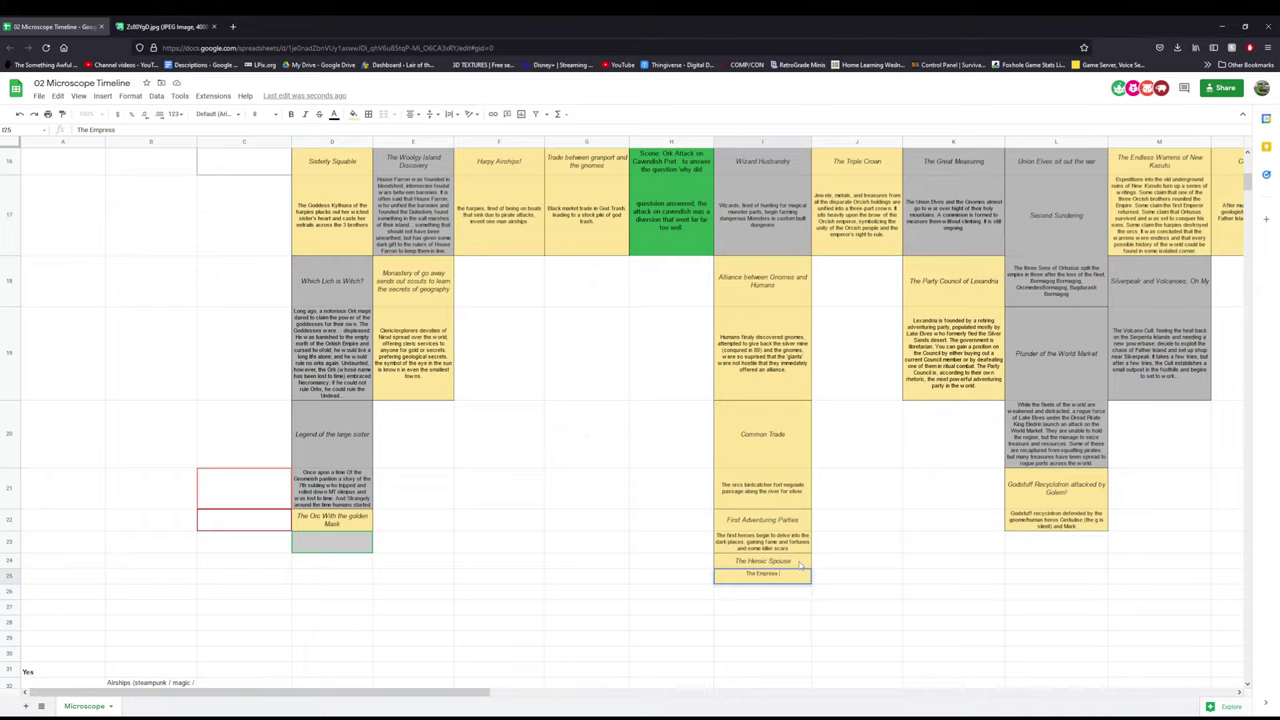
pyautogui.write('Lin')
pyautogui.write('or of the')
pyautogui.write('Harpy')
pyautogui.write(' Empire')
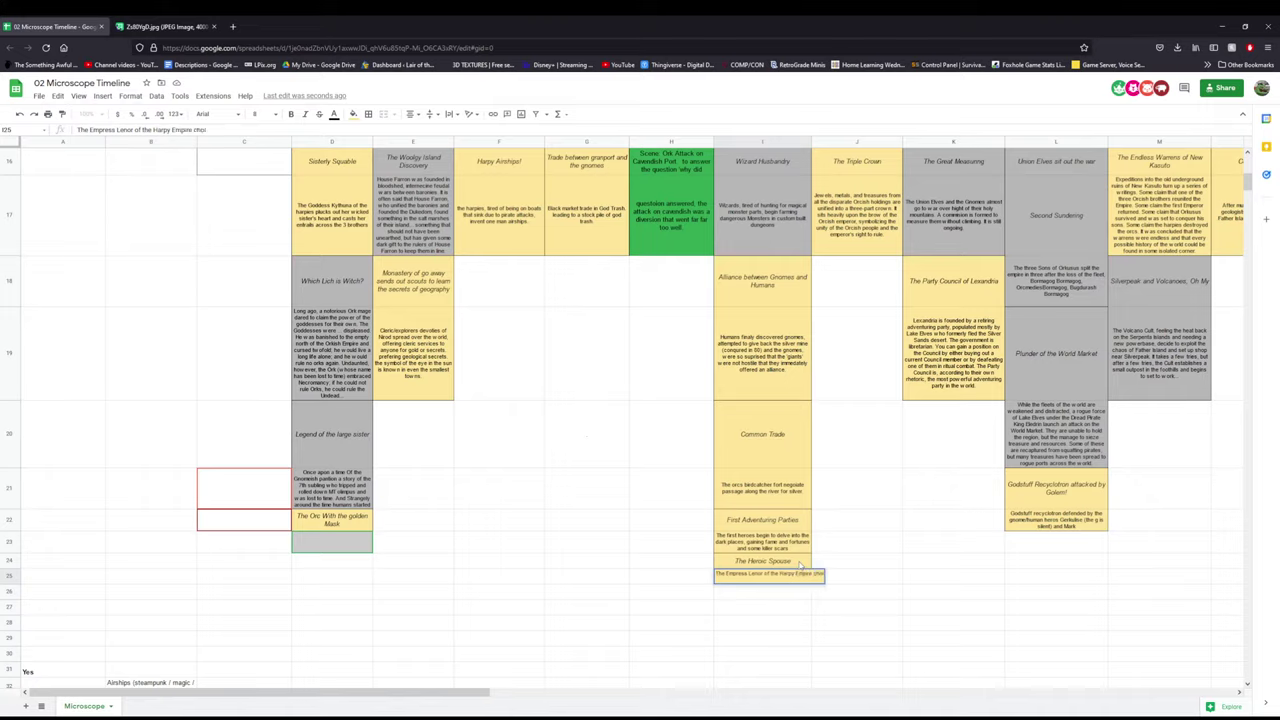
pyautogui.write('marries a hero to her')
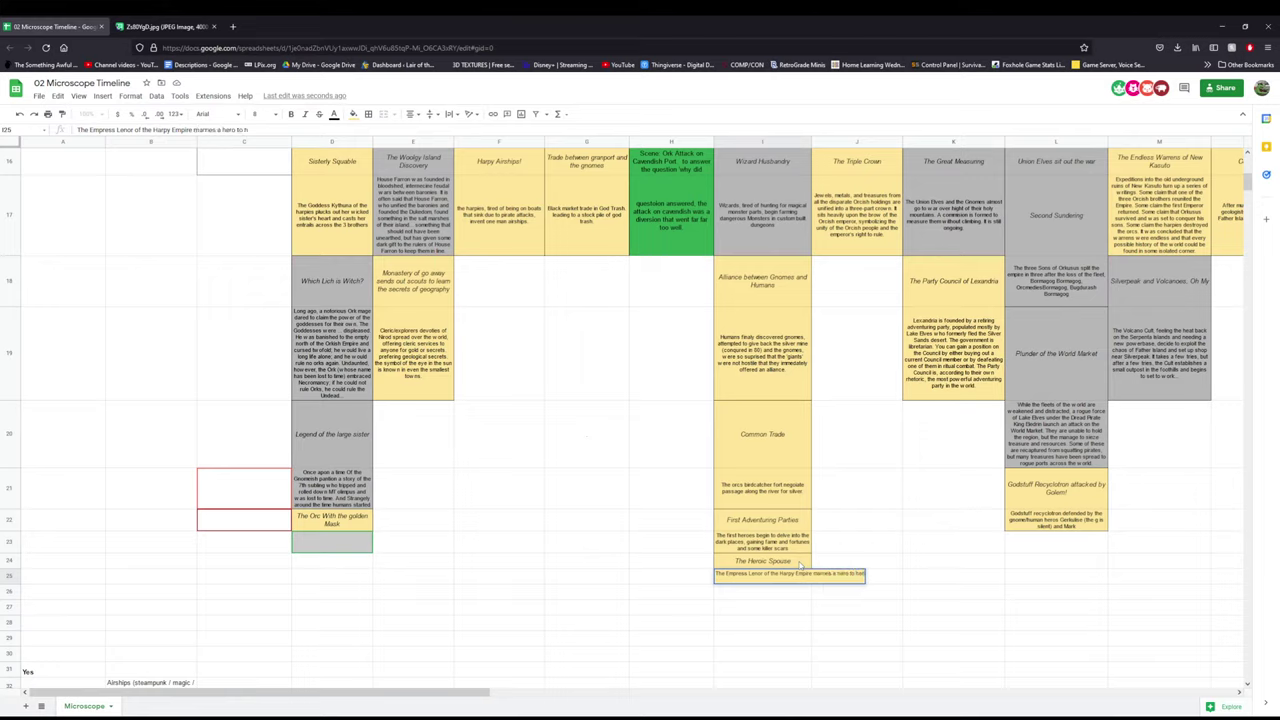
pyautogui.write(' eldest daughter,')
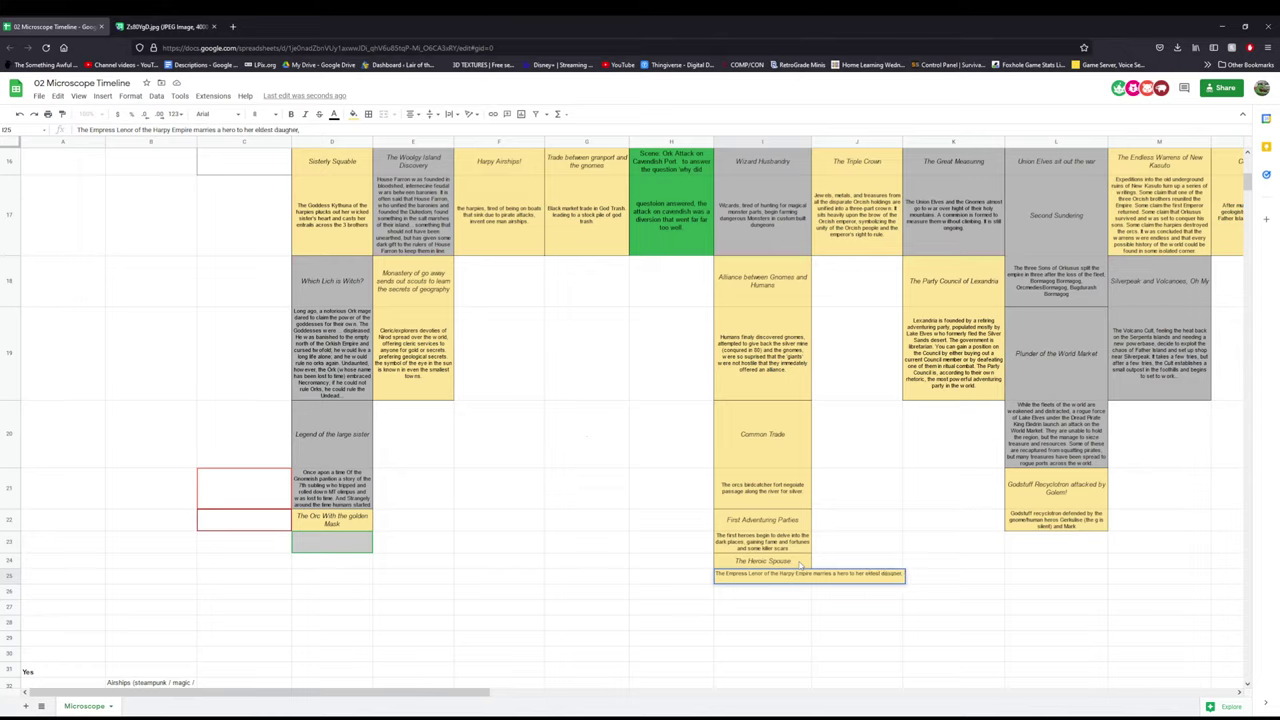
pyautogui.write(' cementing the')
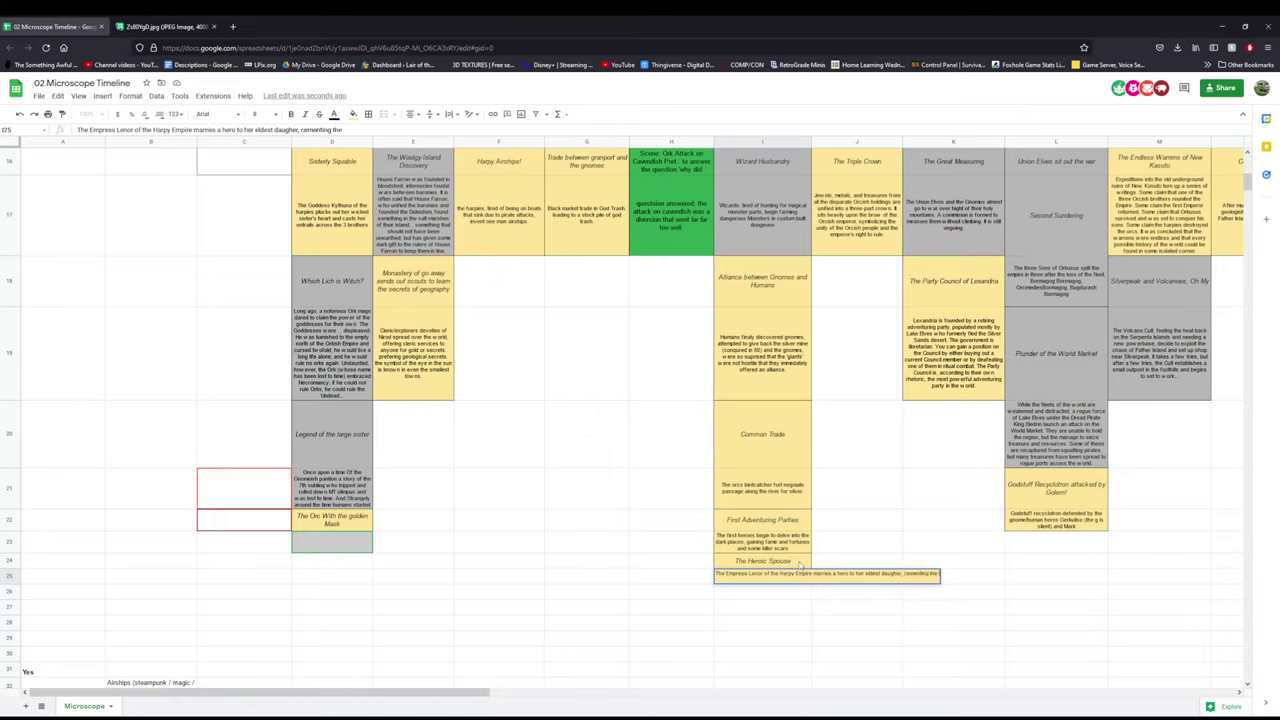
pyautogui.write(' idea of supplements')
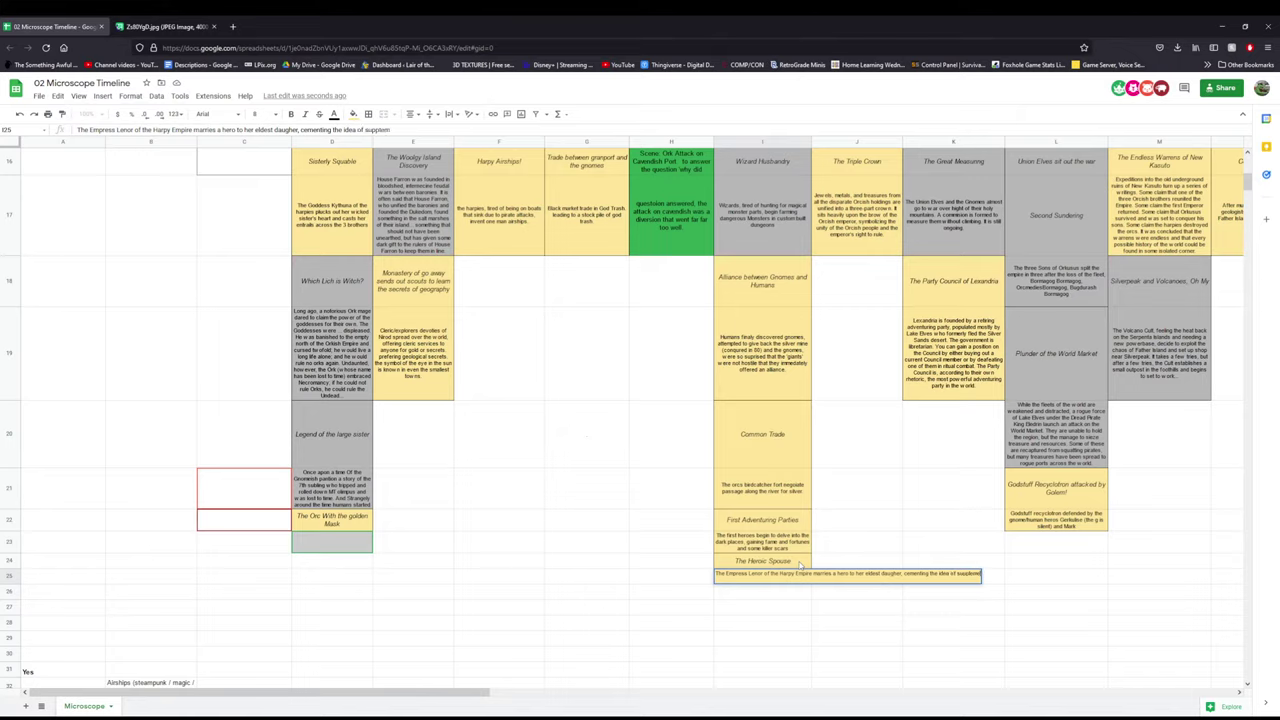
pyautogui.write('g stage')
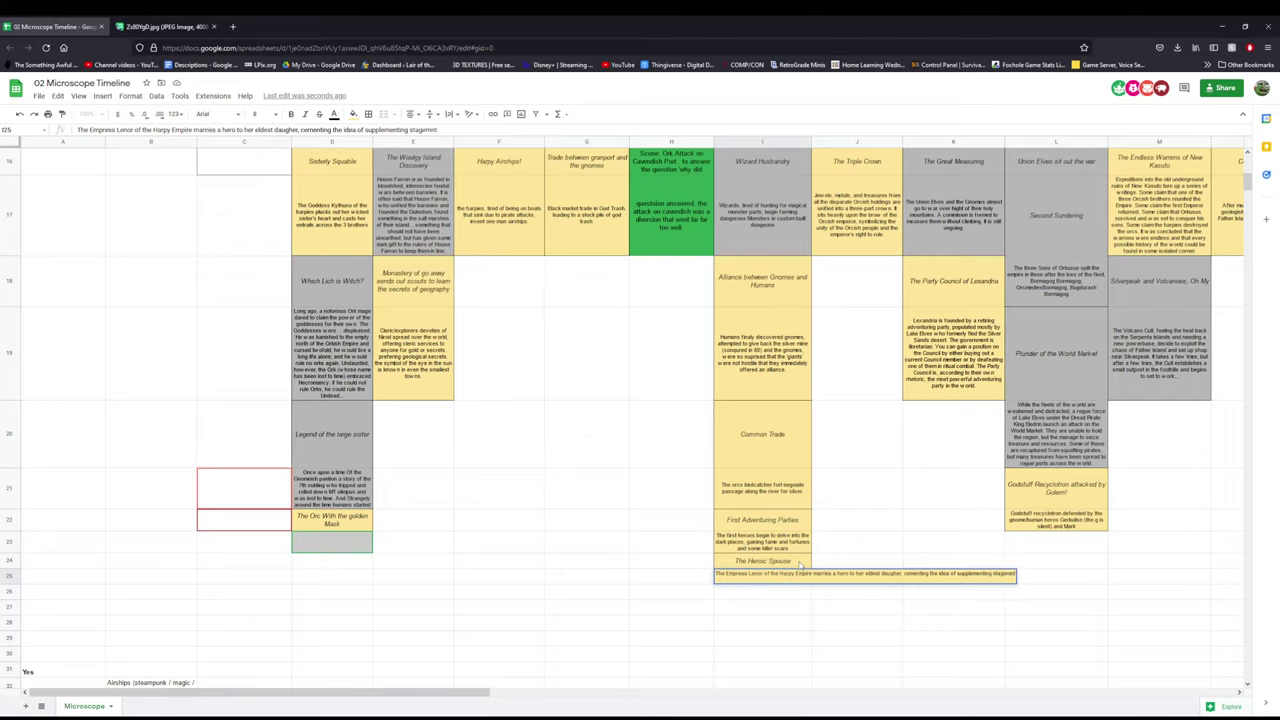
pyautogui.write('nent')
pyautogui.write('loodlines with the')
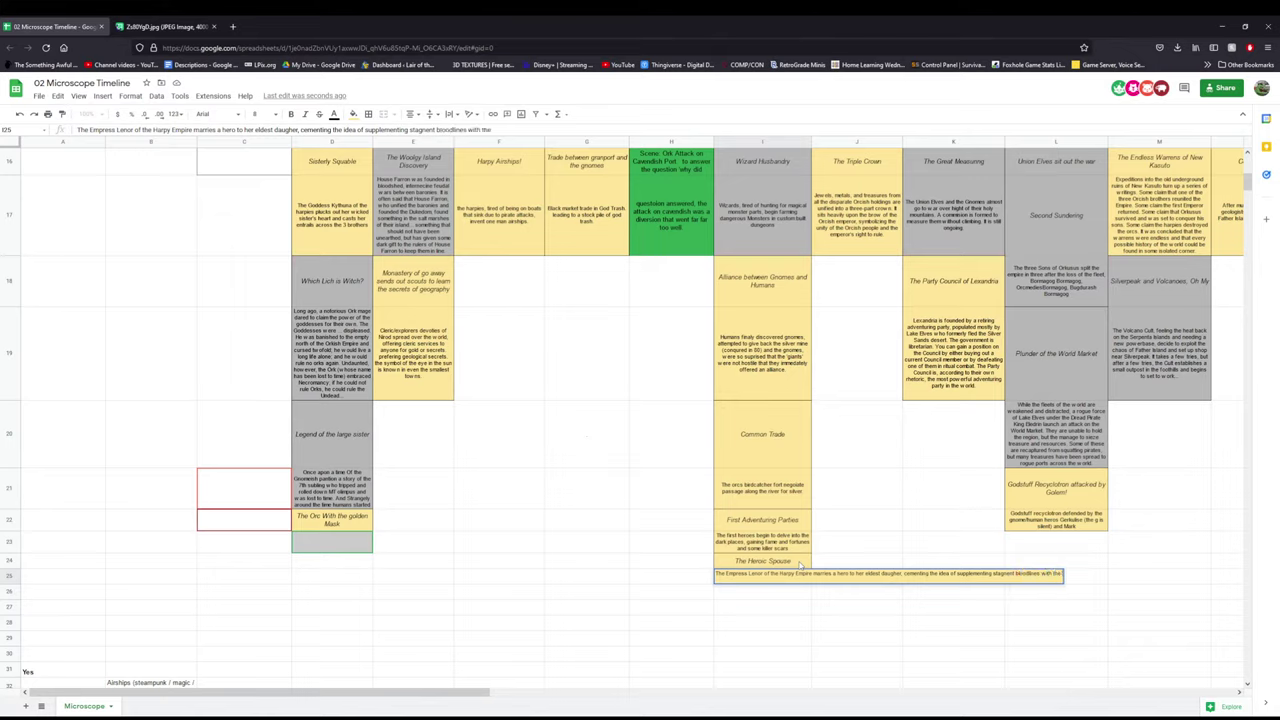
pyautogui.write(' blood of heroes')
# - Retitle the event The Blood Of Heroes and make its description row taller to fit the full text
pyautogui.click(800, 566)
pyautogui.doubleClick(800, 566)
pyautogui.hotkey('ctrl', 'a')
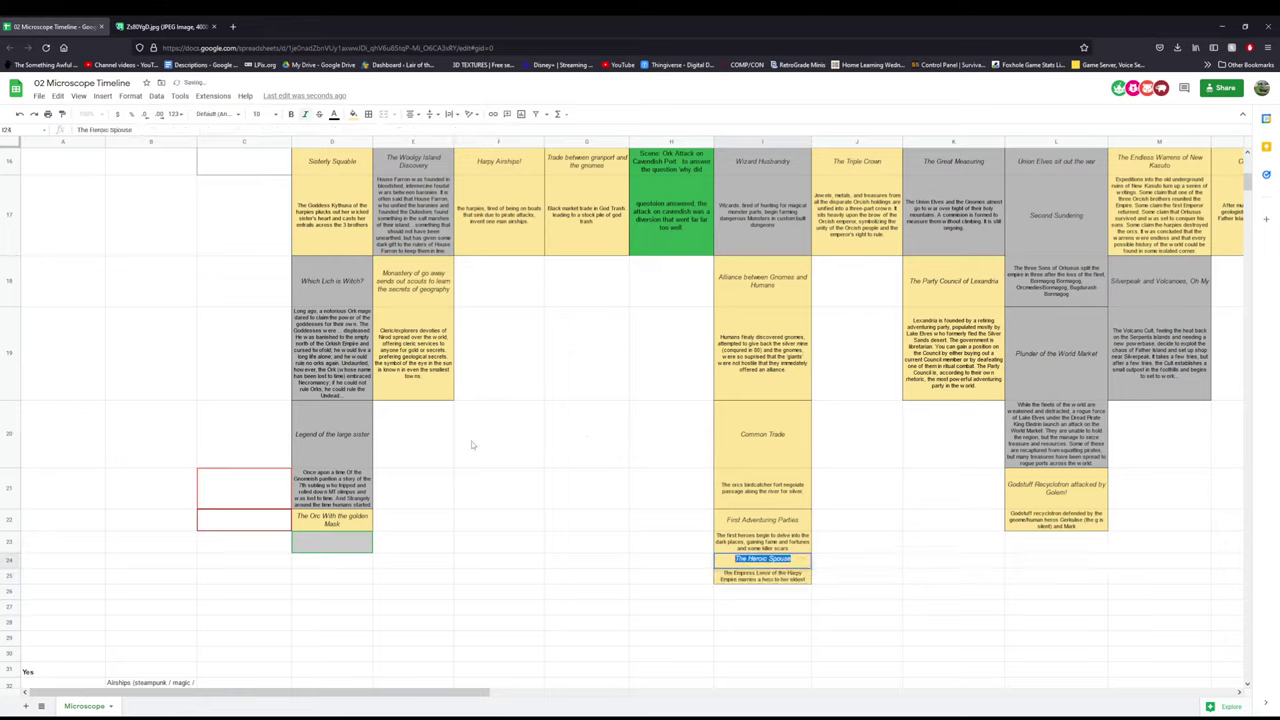
pyautogui.press('Escape')
pyautogui.click(788, 550)
pyautogui.click(788, 560)
pyautogui.write('The Blood')
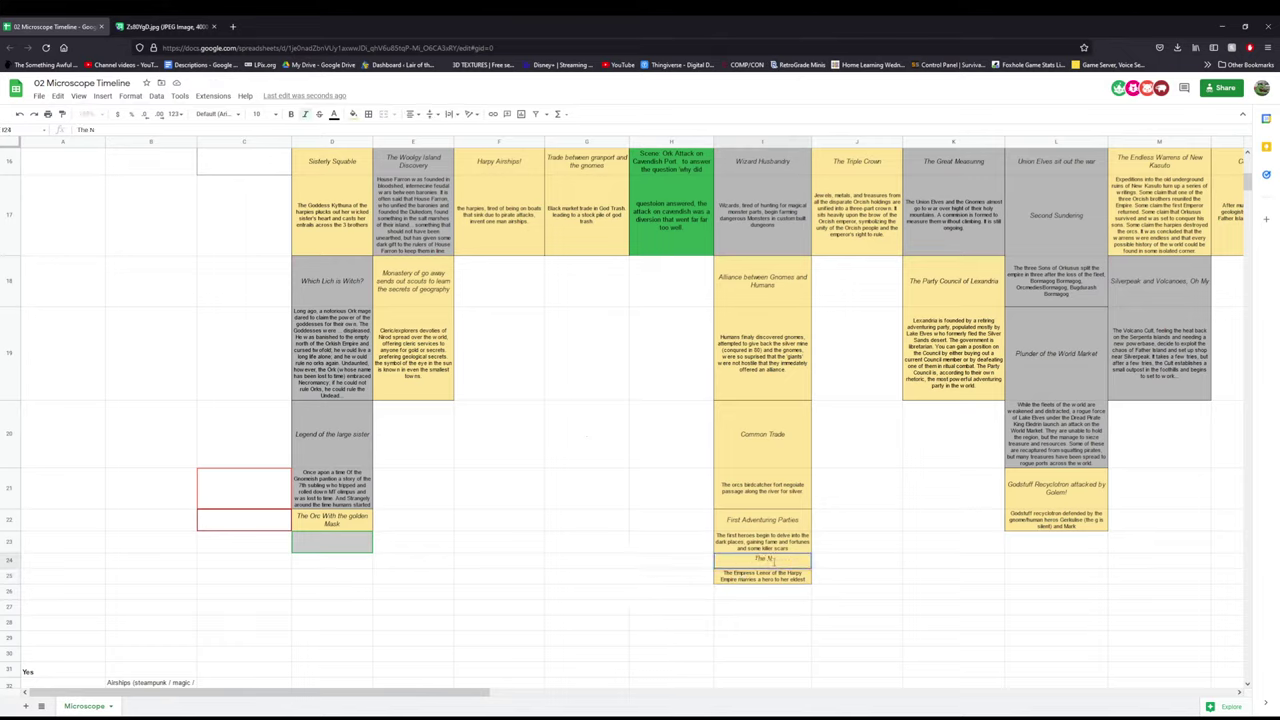
pyautogui.write(' Of Heroes')
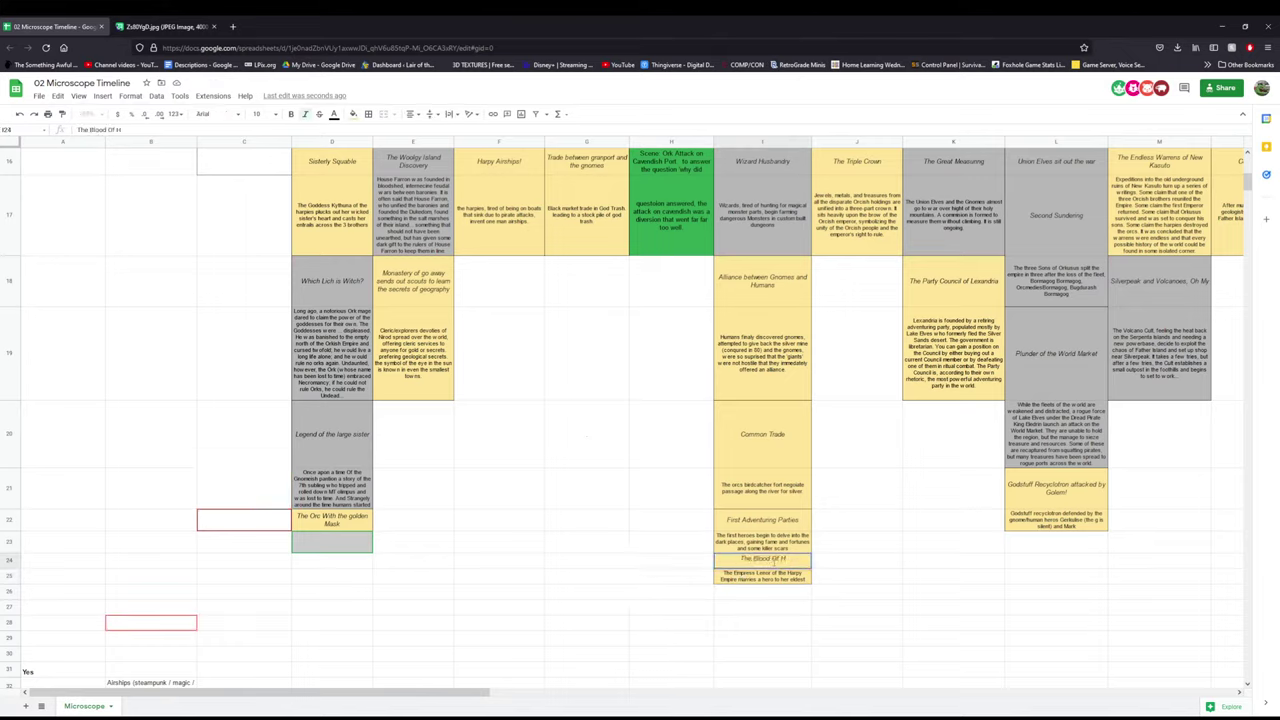
pyautogui.press('Return')
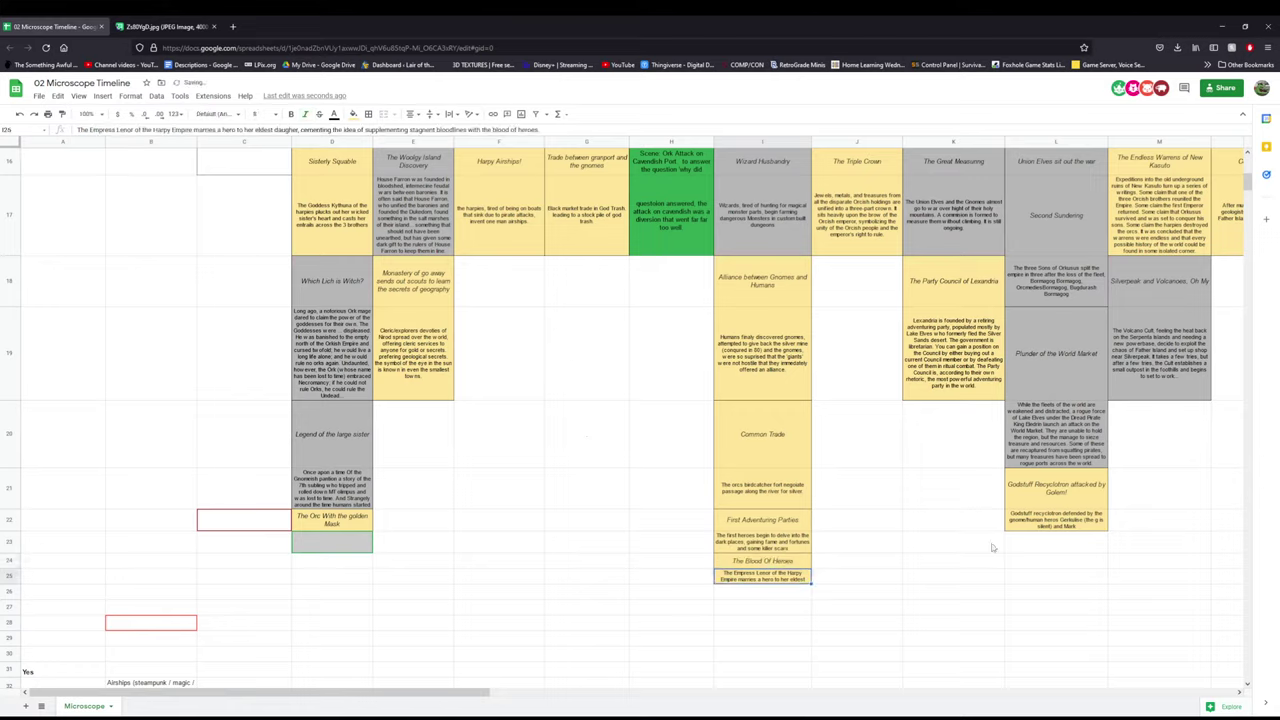
pyautogui.moveTo(8, 585); pyautogui.dragTo(8, 603)
pyautogui.click(587, 563)
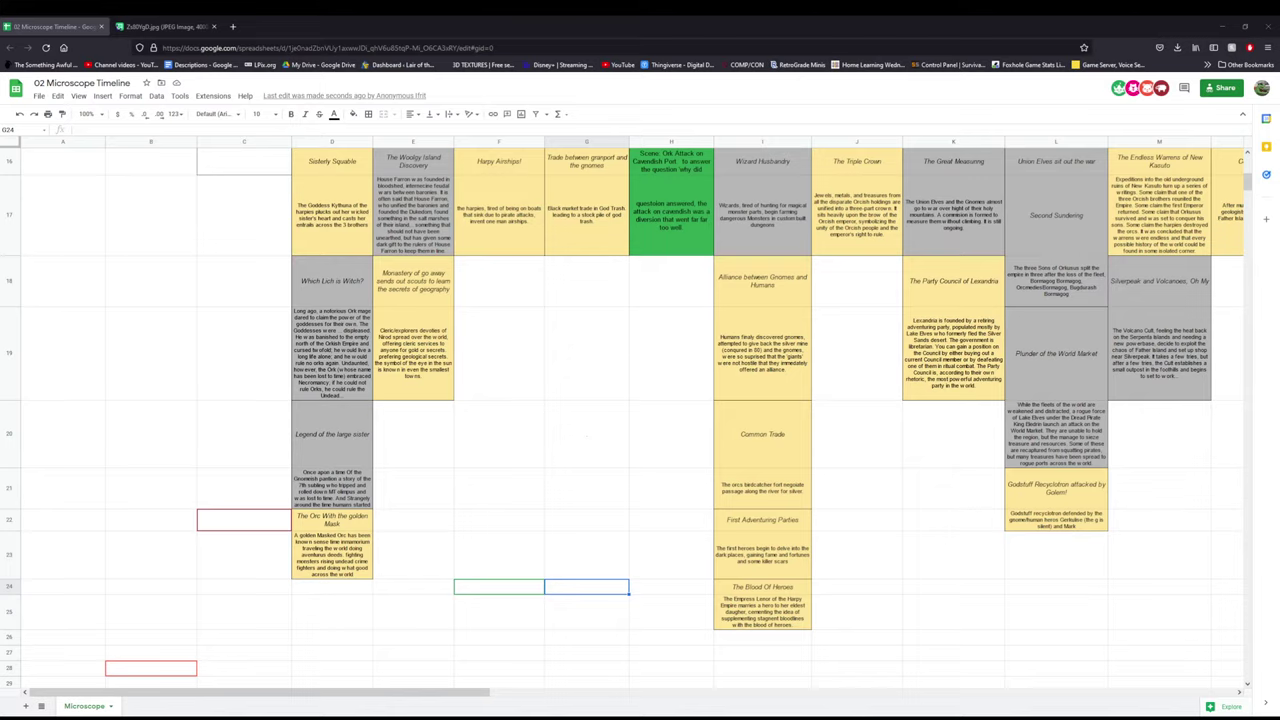
# - Correct the spelling of "daughter" in the Blood Of Heroes description, keeping a comma after the word
pyautogui.click(740, 615)
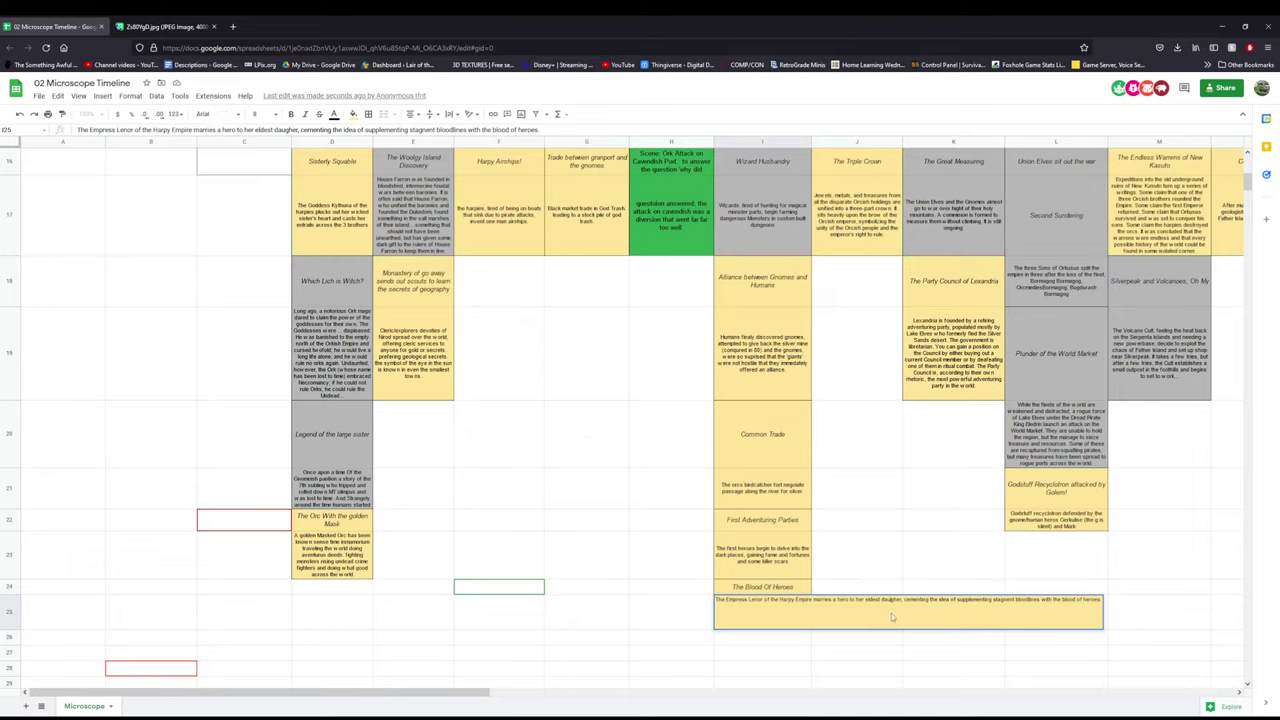
pyautogui.write('y')
pyautogui.press('BackSpace')
pyautogui.press('BackSpace')
pyautogui.press('BackSpace')
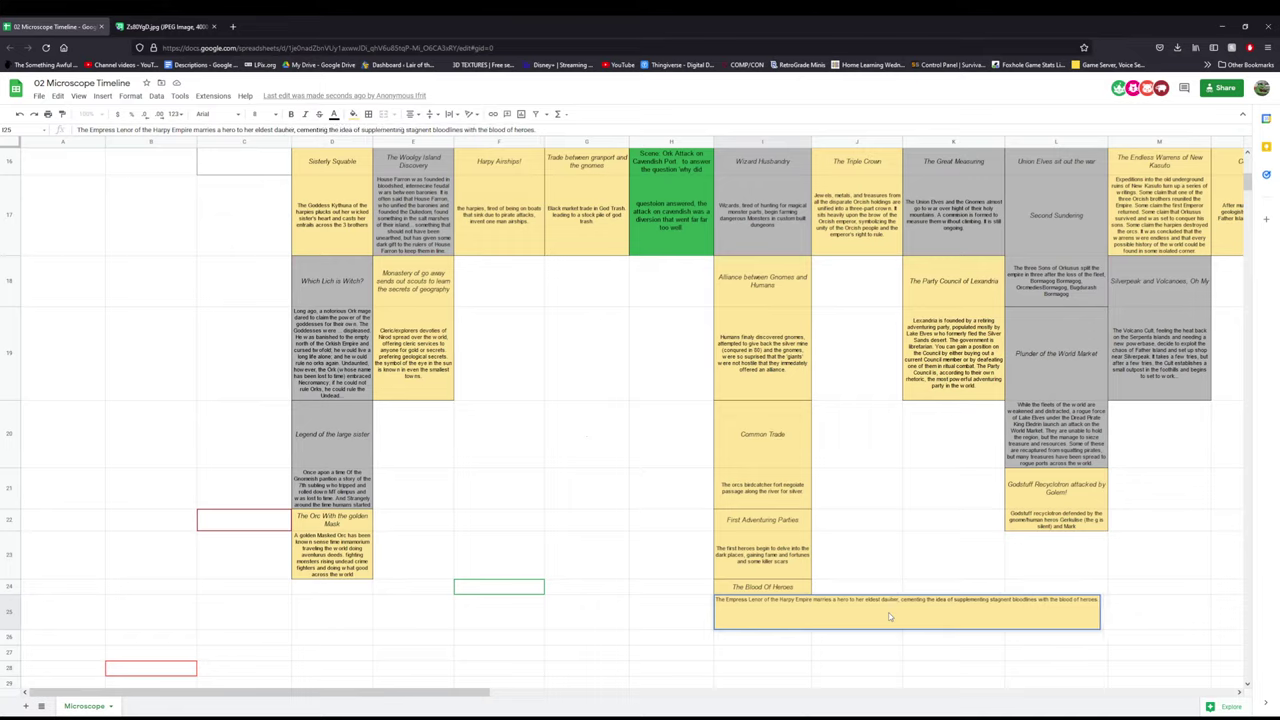
pyautogui.press('BackSpace')
pyautogui.write('ught')
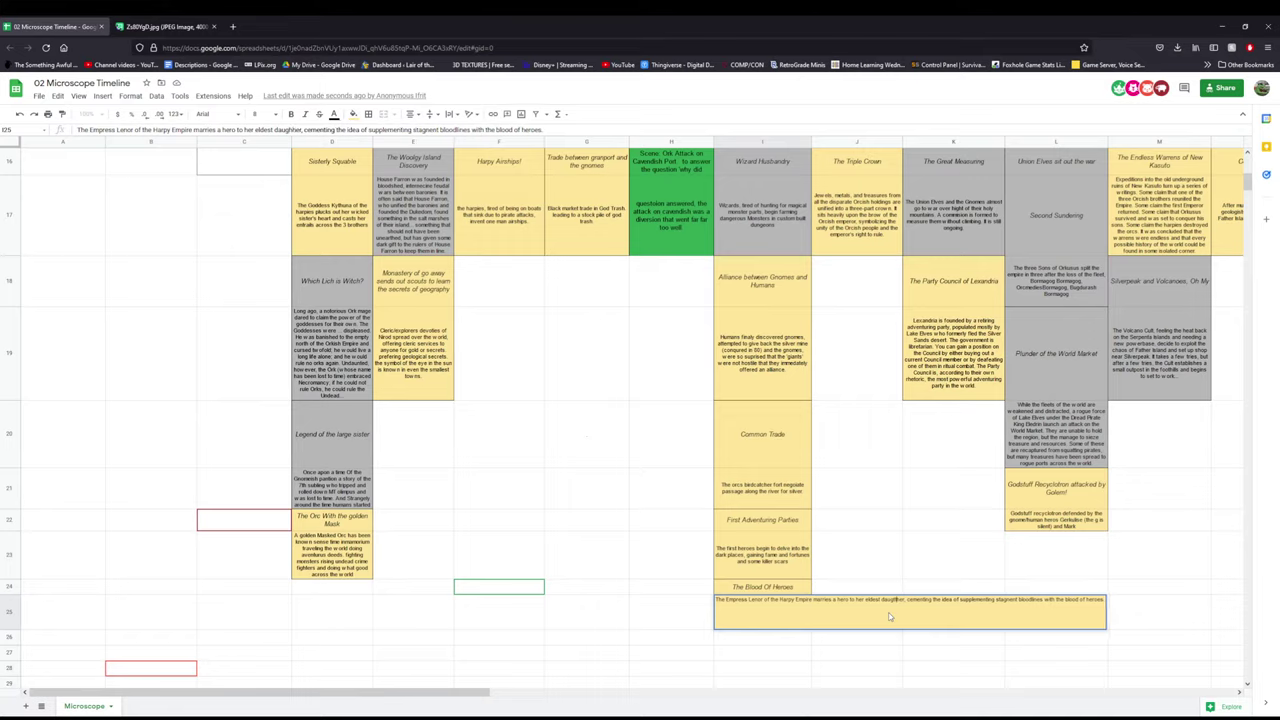
pyautogui.moveTo(884, 607); pyautogui.dragTo(906, 607)
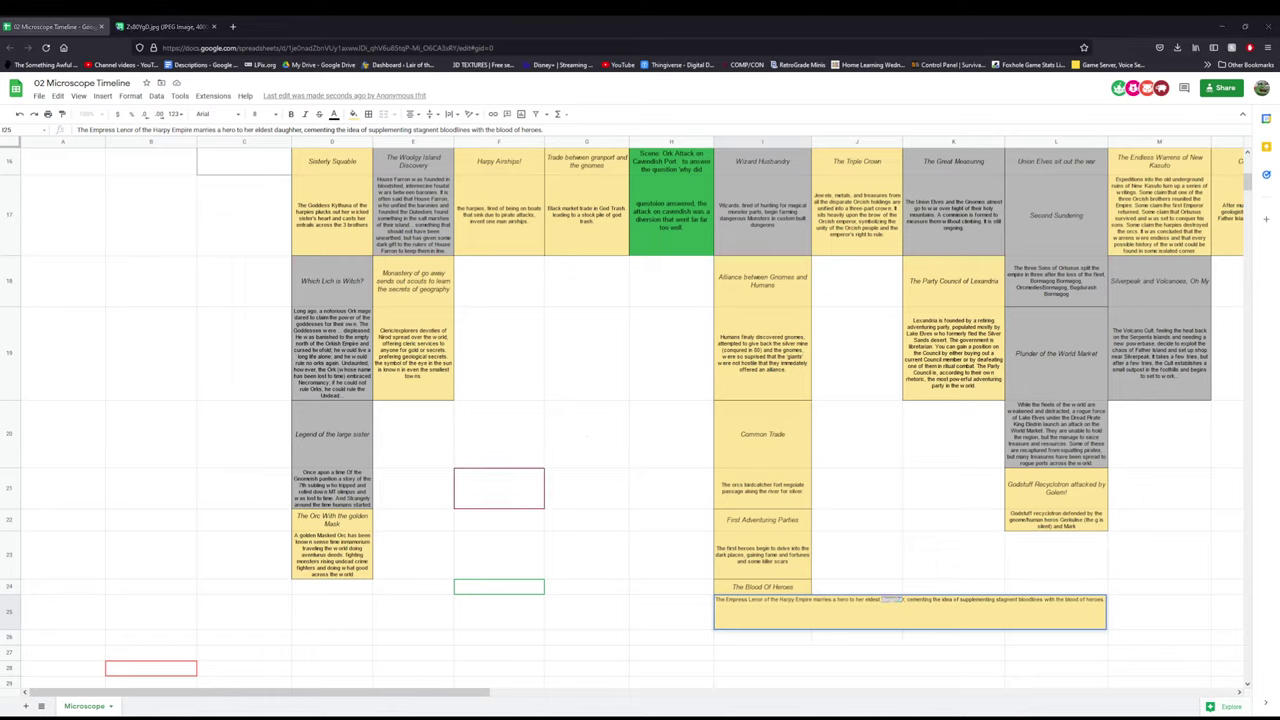
pyautogui.click(870, 605)
pyautogui.doubleClick(882, 601)
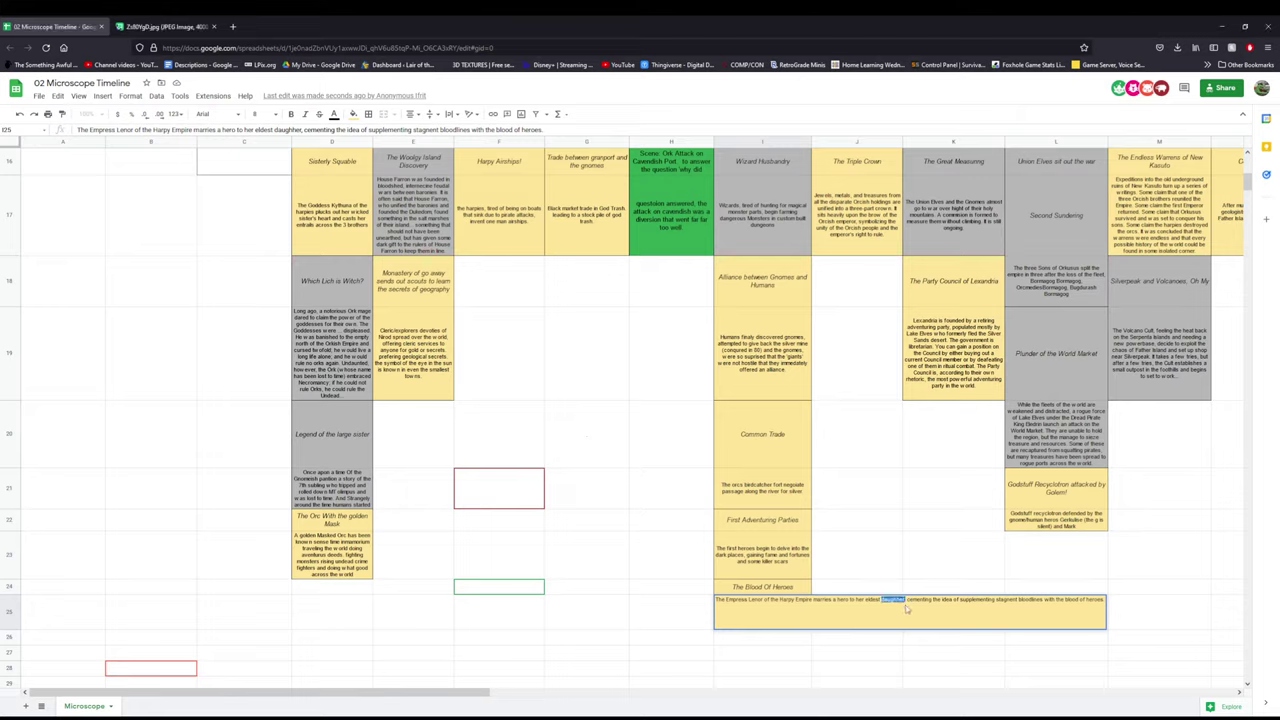
pyautogui.press('Right')
pyautogui.press('Delete')
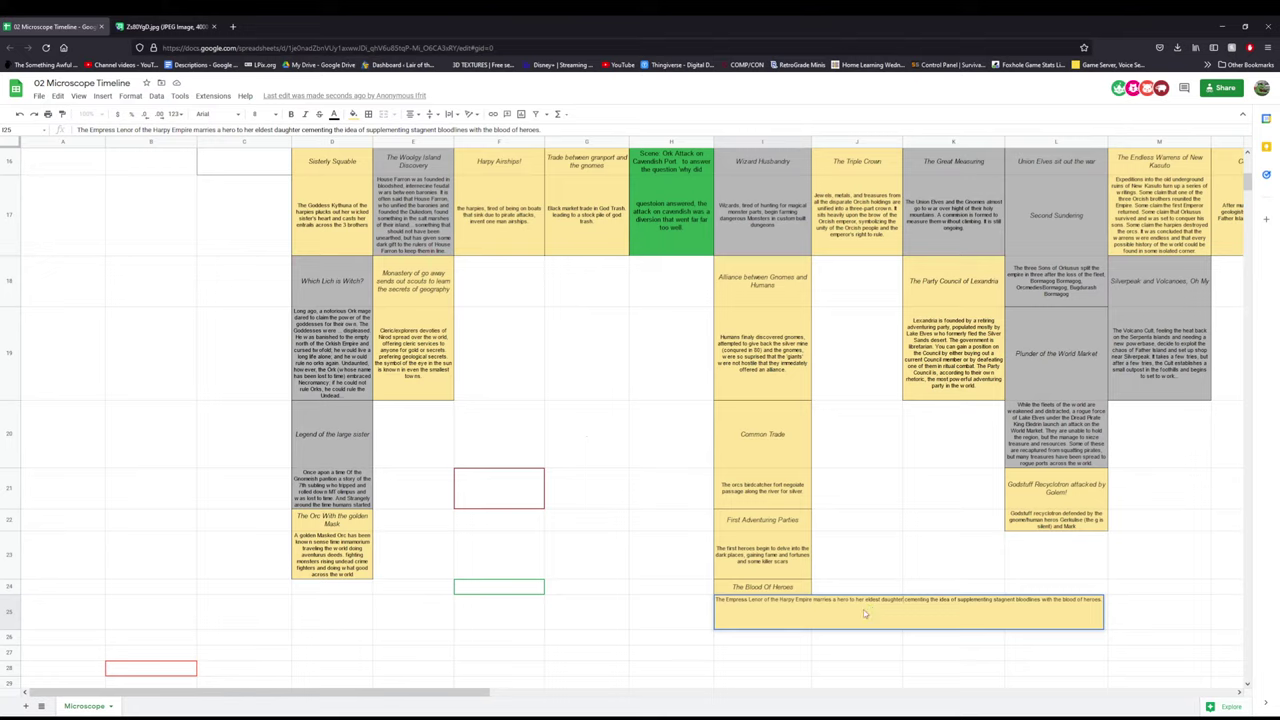
pyautogui.write(',')
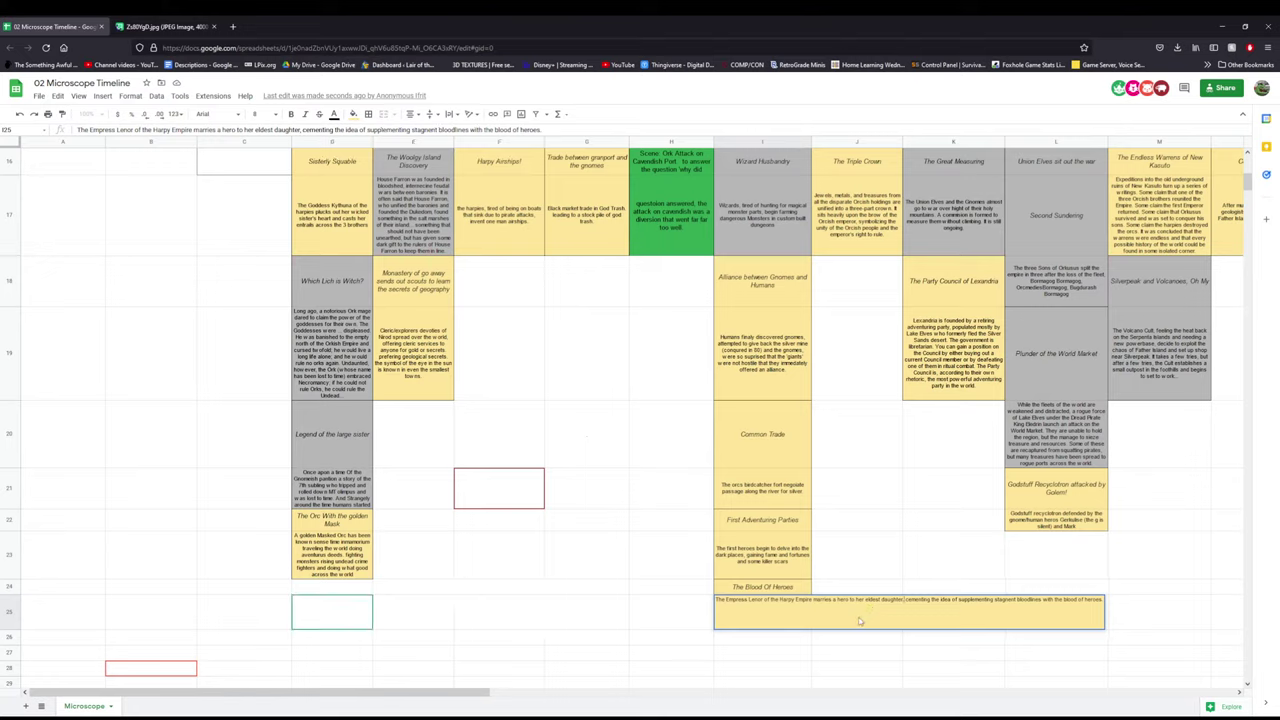
# - Finish the description edit and record The blood of Heroes beneath Grey Focus 3 - Adventurers in the turn order table
pyautogui.click(833, 658)
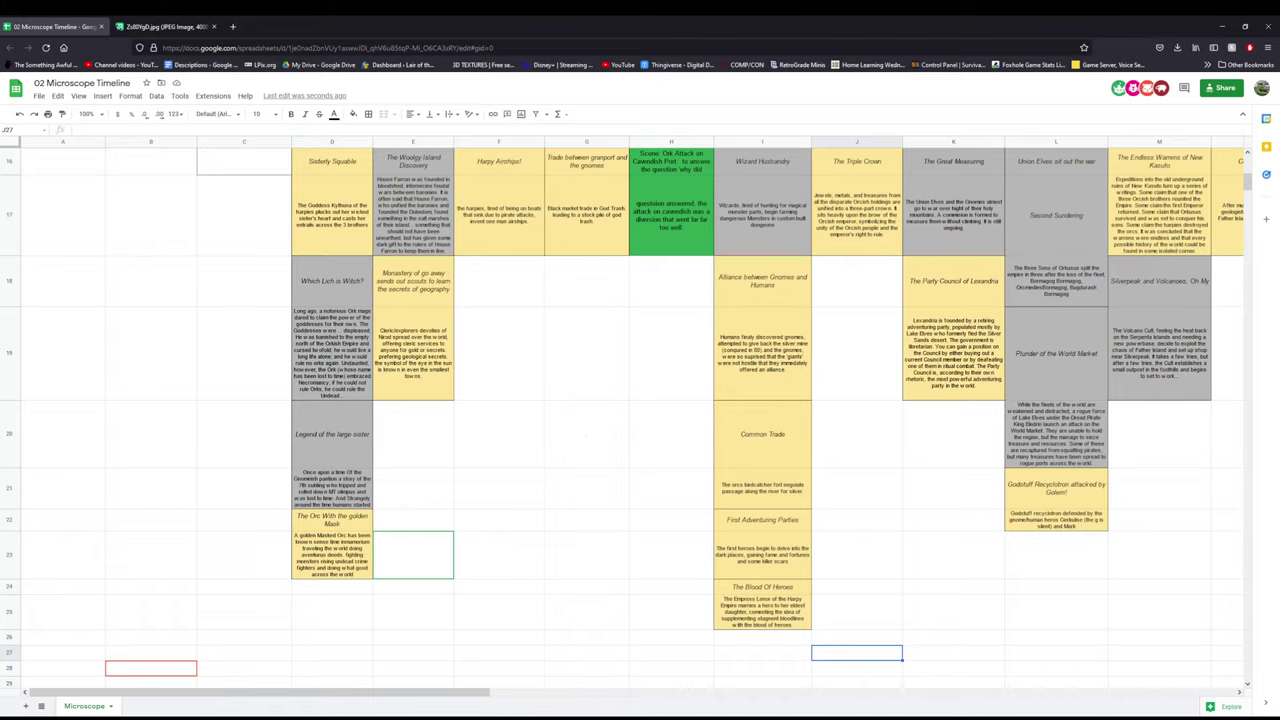
pyautogui.click(565, 495)
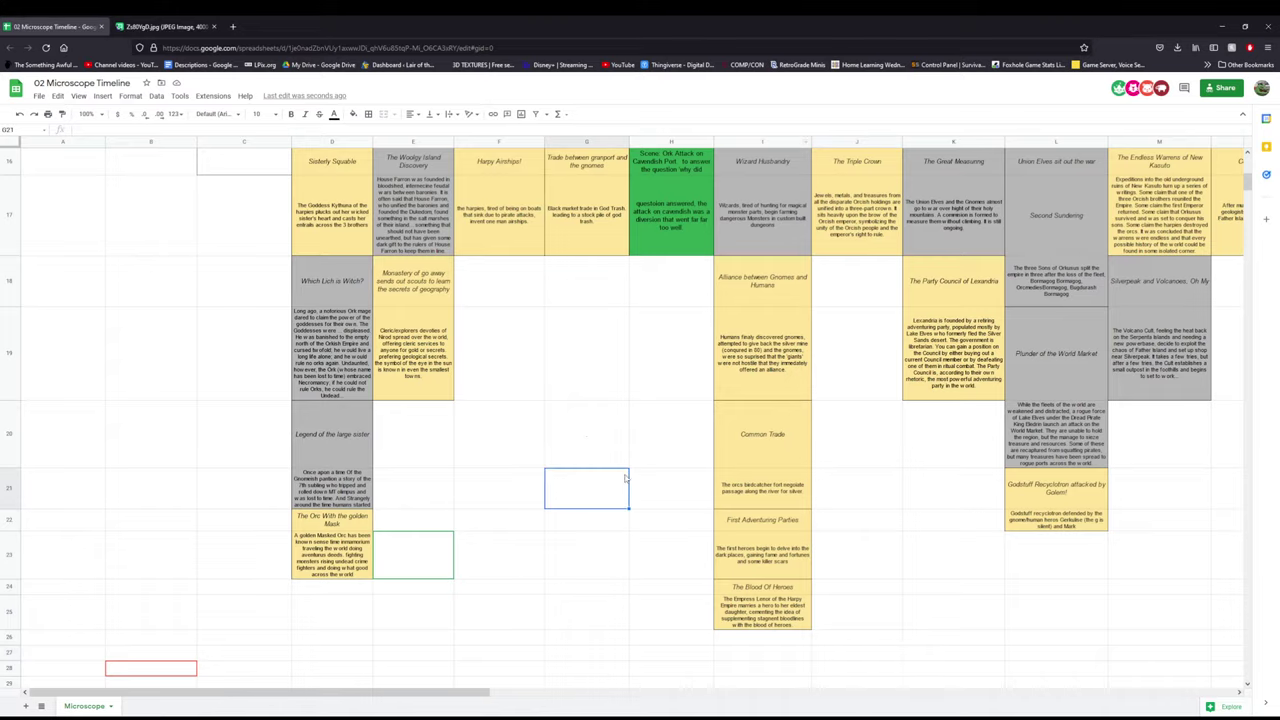
pyautogui.scroll(-3, 550, 500)
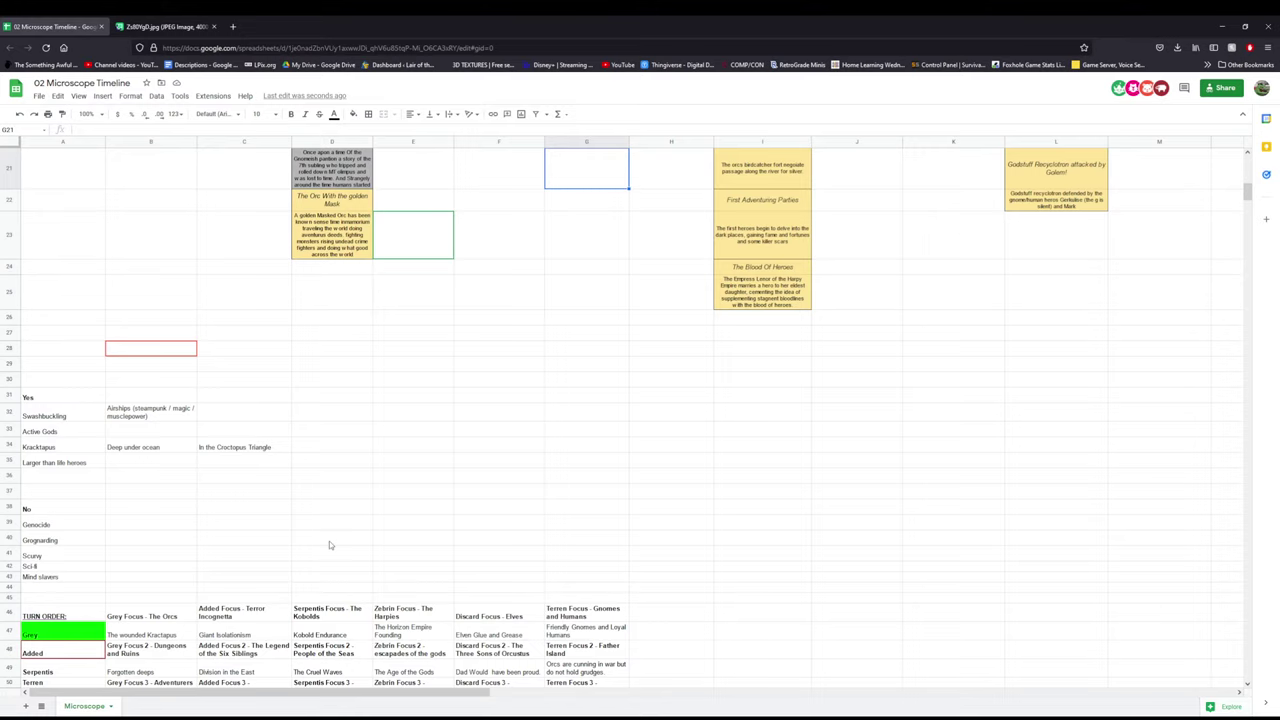
pyautogui.scroll(-5, 329, 541)
pyautogui.scroll(3, 295, 561)
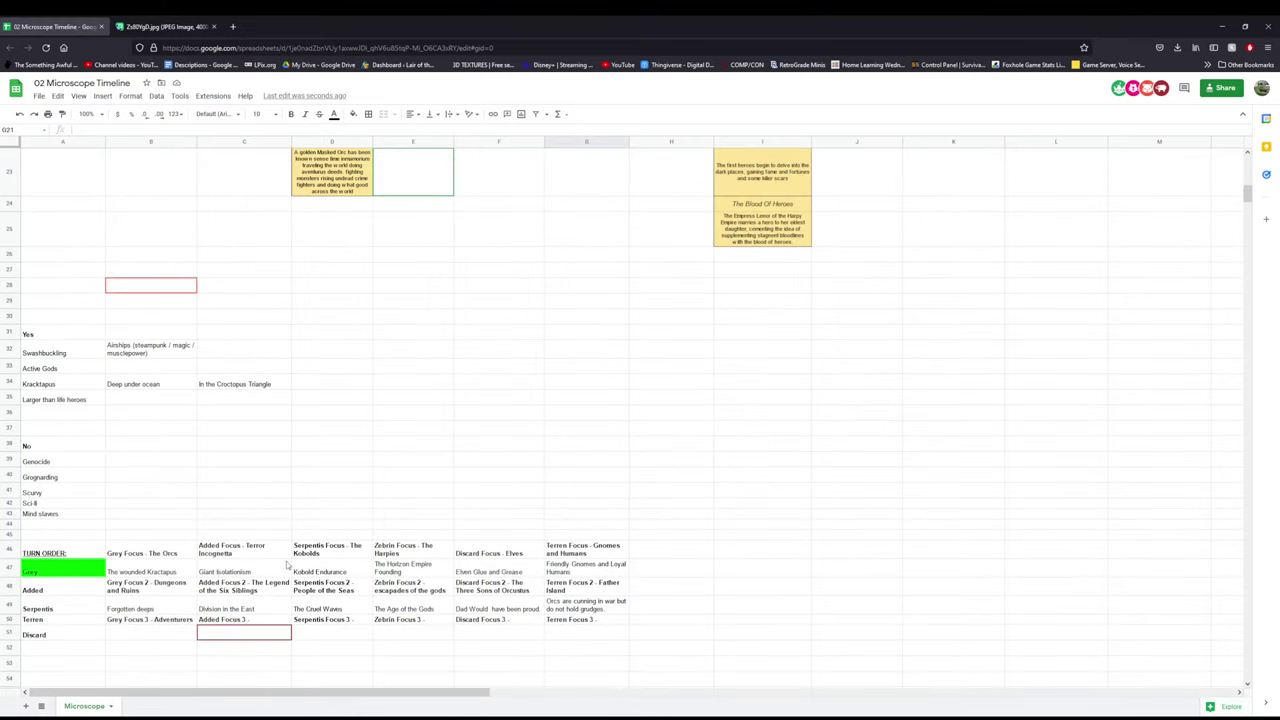
pyautogui.click(171, 636)
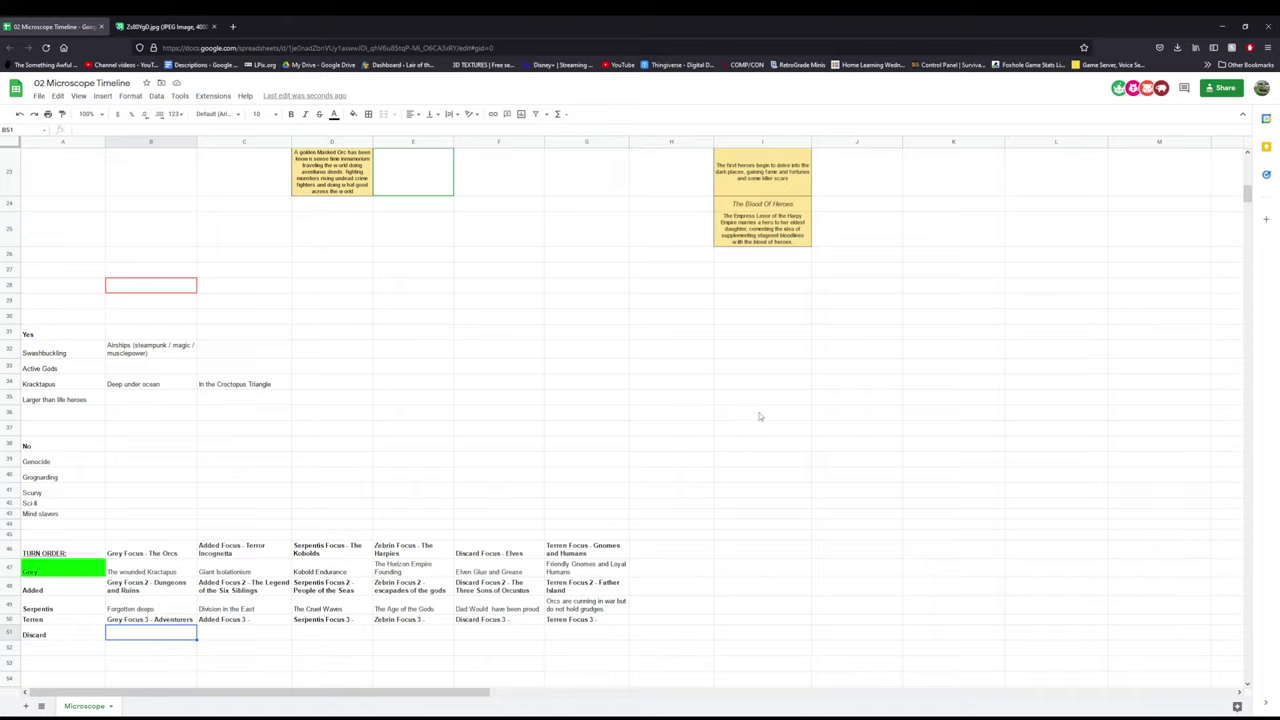
pyautogui.write('The blood of Heroes')
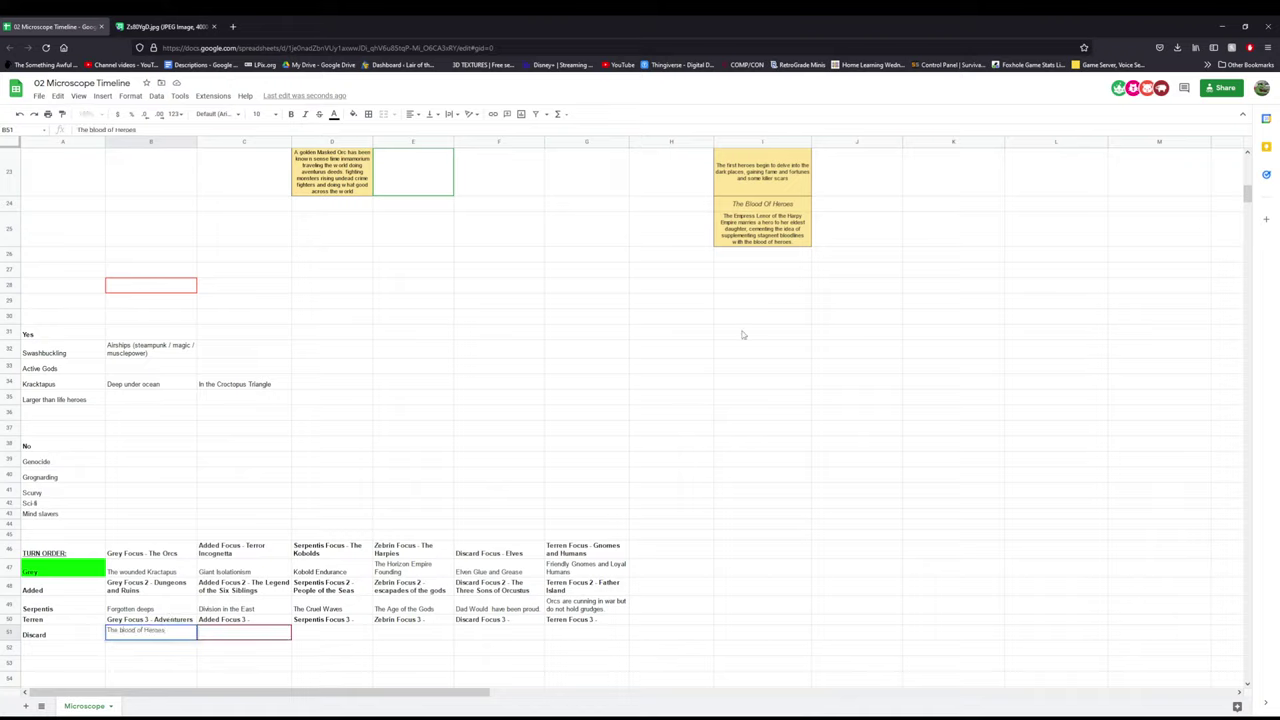
pyautogui.press('Return')
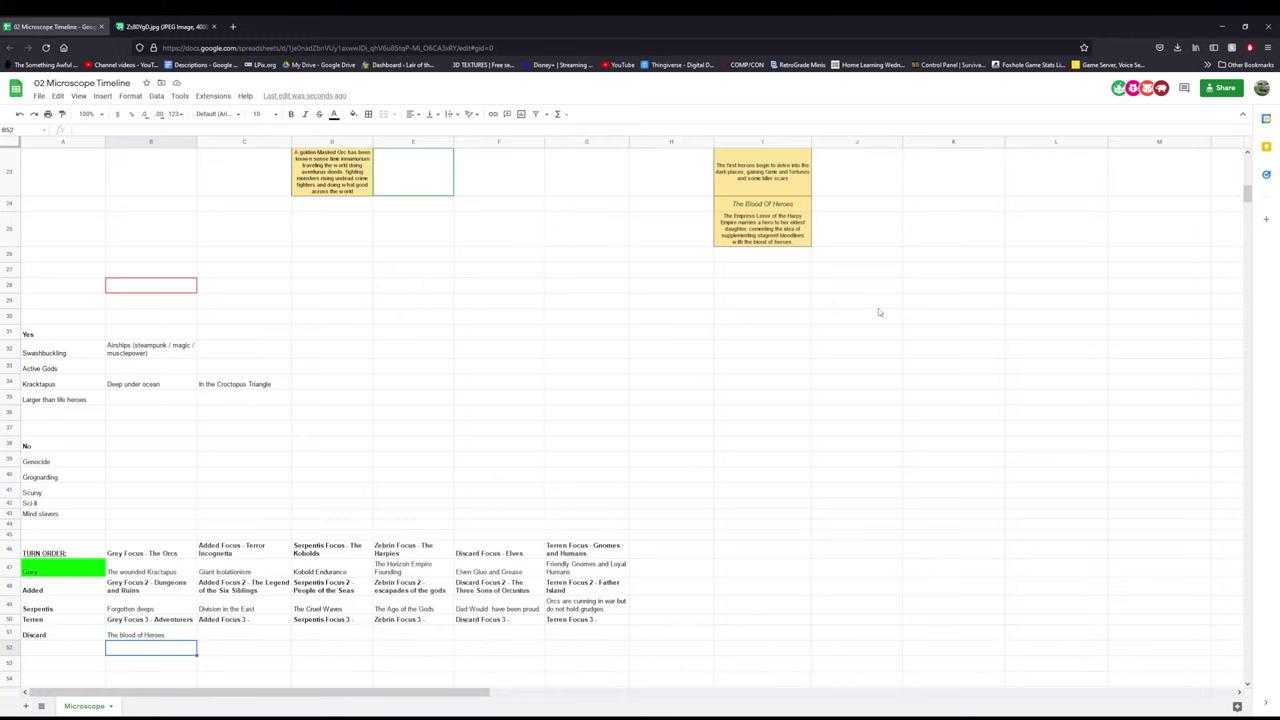
# - Look over the timeline's event columns, including the far columns and the earlier rows above The Blood Of Heroes
pyautogui.click(700, 254)
pyautogui.scroll(5, 650, 285)
pyautogui.scroll(-1, 655, 292)
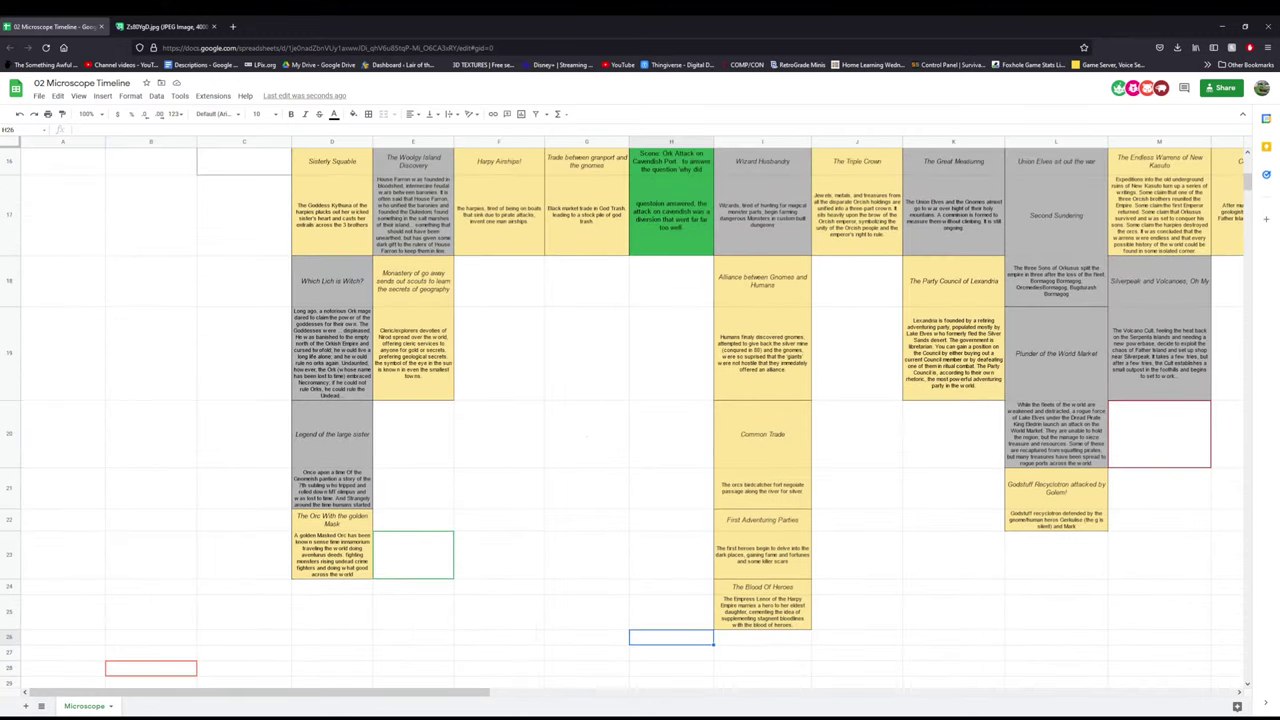
pyautogui.moveTo(395, 692); pyautogui.dragTo(553, 692)
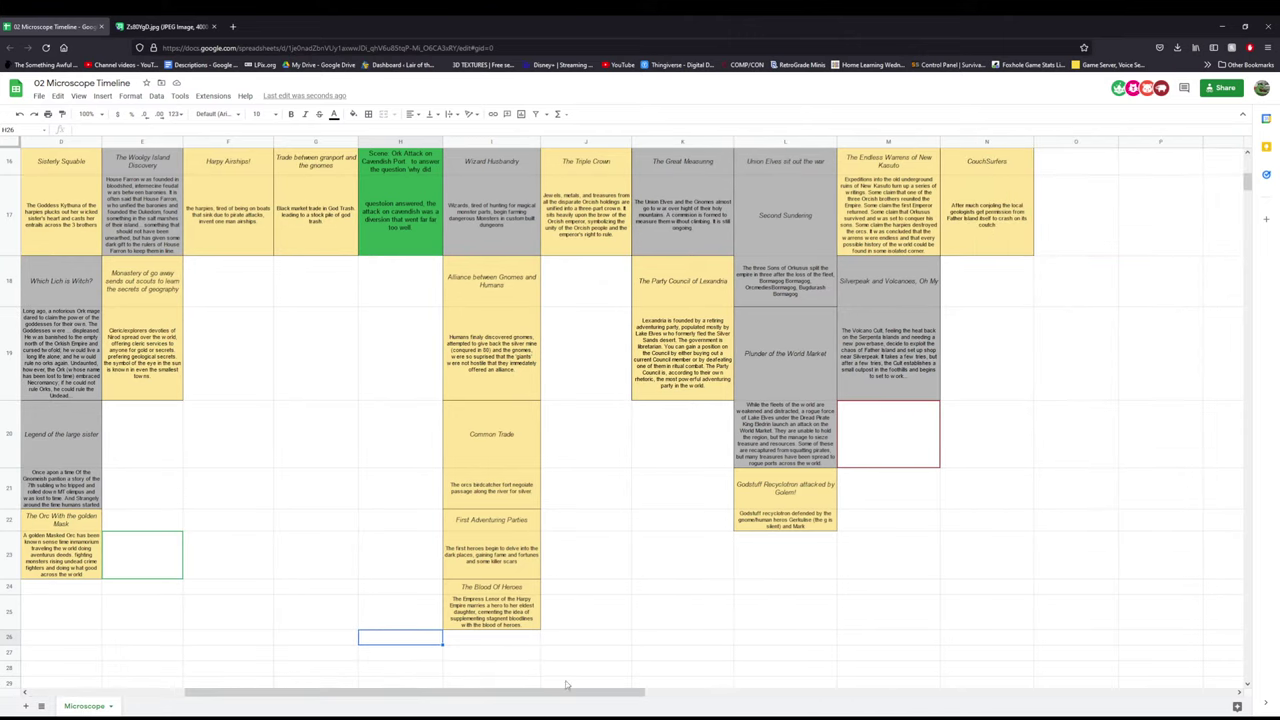
pyautogui.scroll(6, 578, 585)
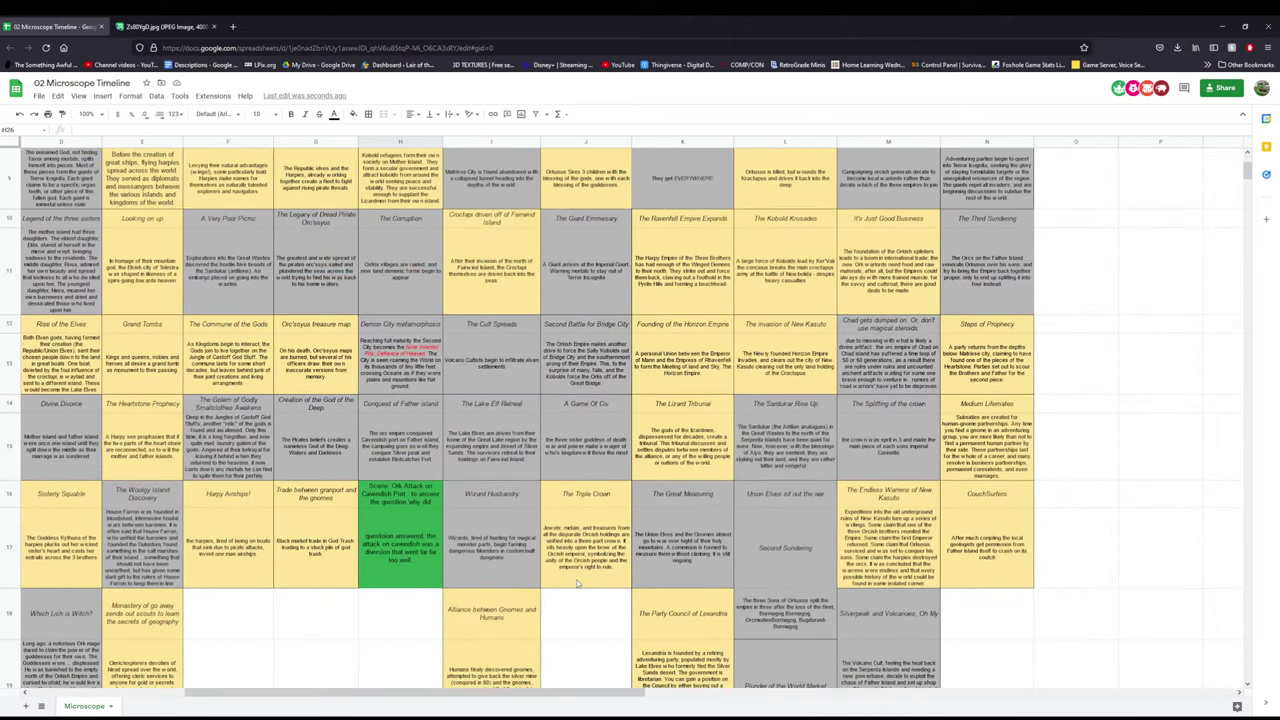
pyautogui.scroll(2, 578, 586)
pyautogui.scroll(-2, 580, 588)
pyautogui.scroll(-10, 558, 438)
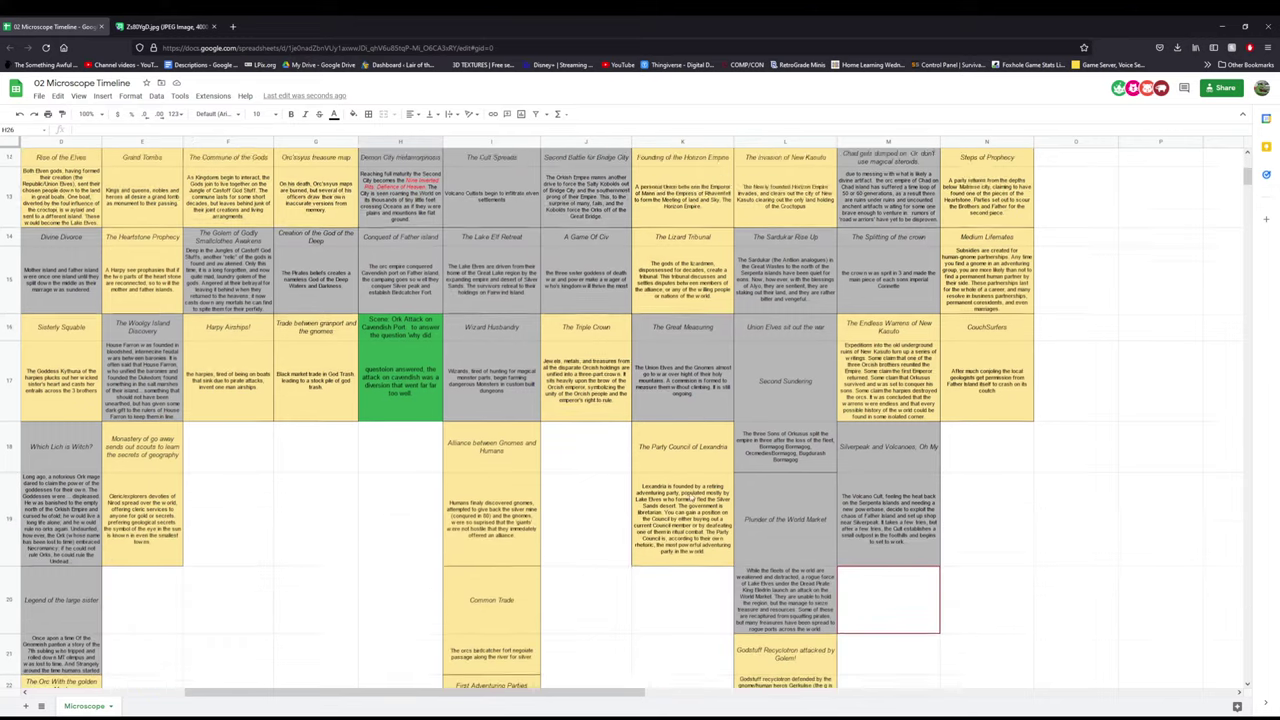
# - Check the Added Focus 3 column of the turn order table and select the empty cell beneath its heading
pyautogui.moveTo(264, 693); pyautogui.dragTo(108, 693)
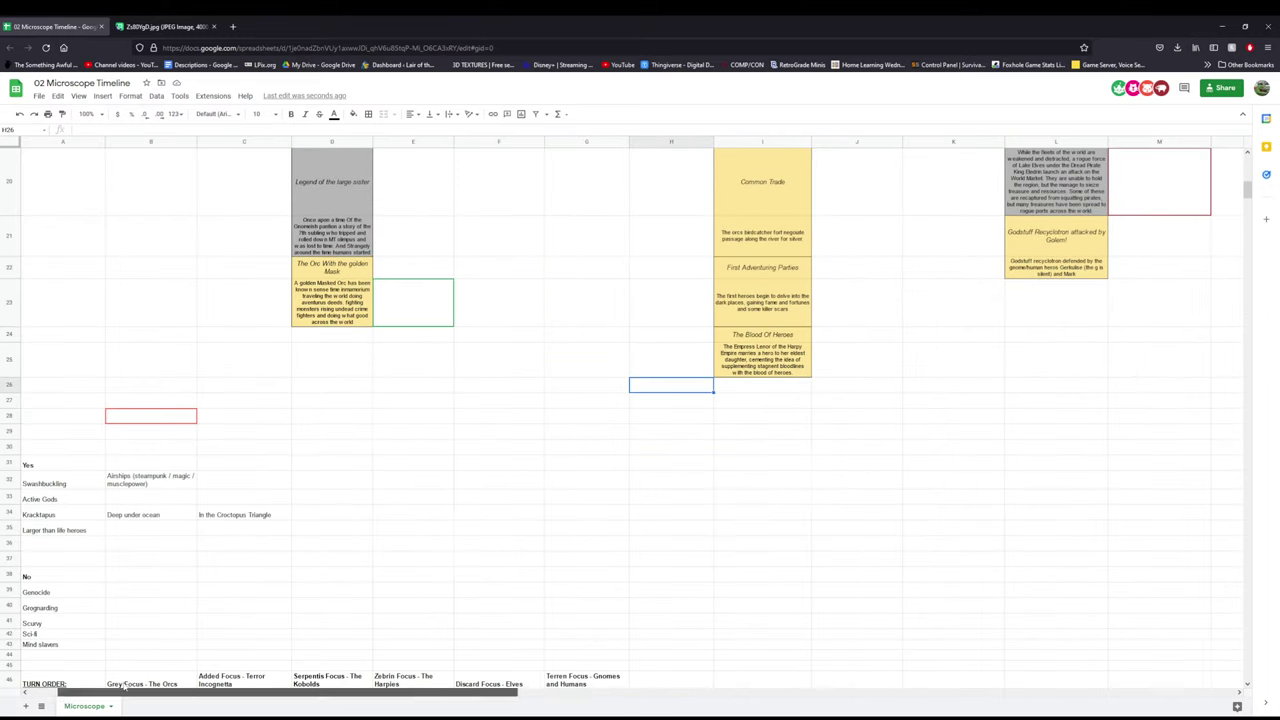
pyautogui.scroll(-3, 168, 500)
pyautogui.click(257, 528)
pyautogui.click(259, 509)
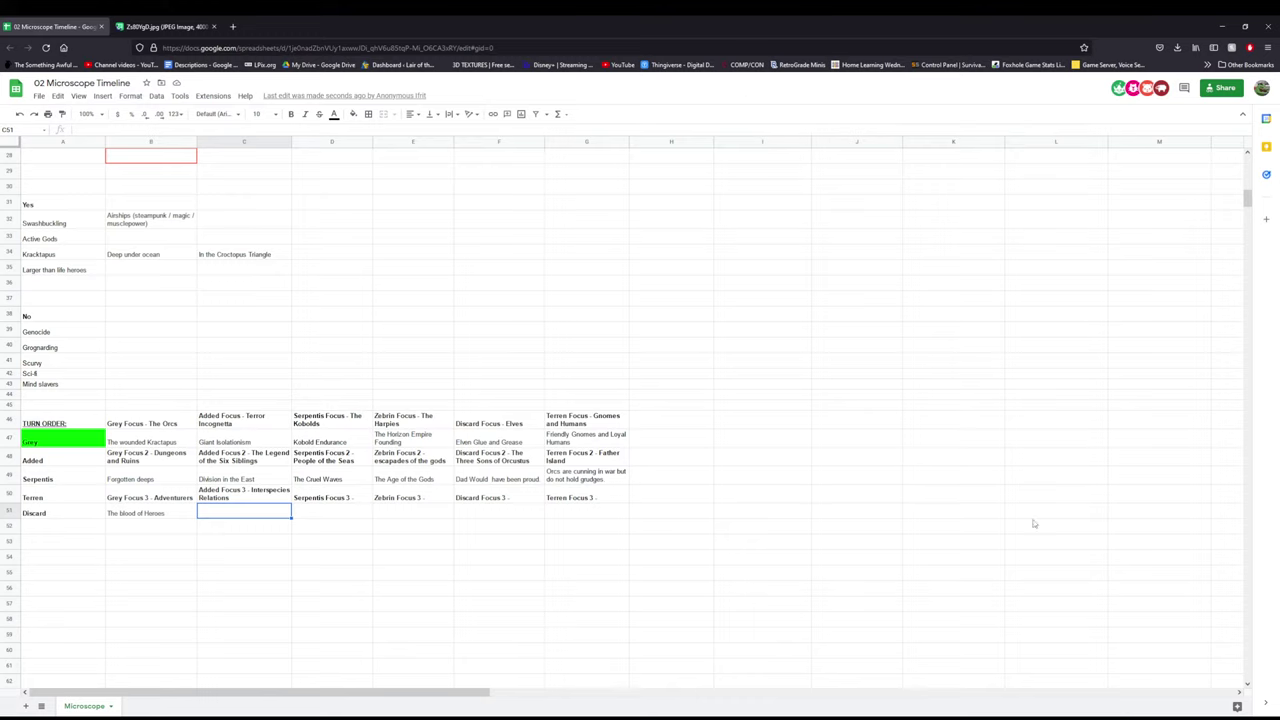
# - Examine The Chapel of Union event and the neighbouring event columns in the timeline
pyautogui.click(1008, 548)
pyautogui.scroll(4, 760, 455)
pyautogui.scroll(3, 754, 453)
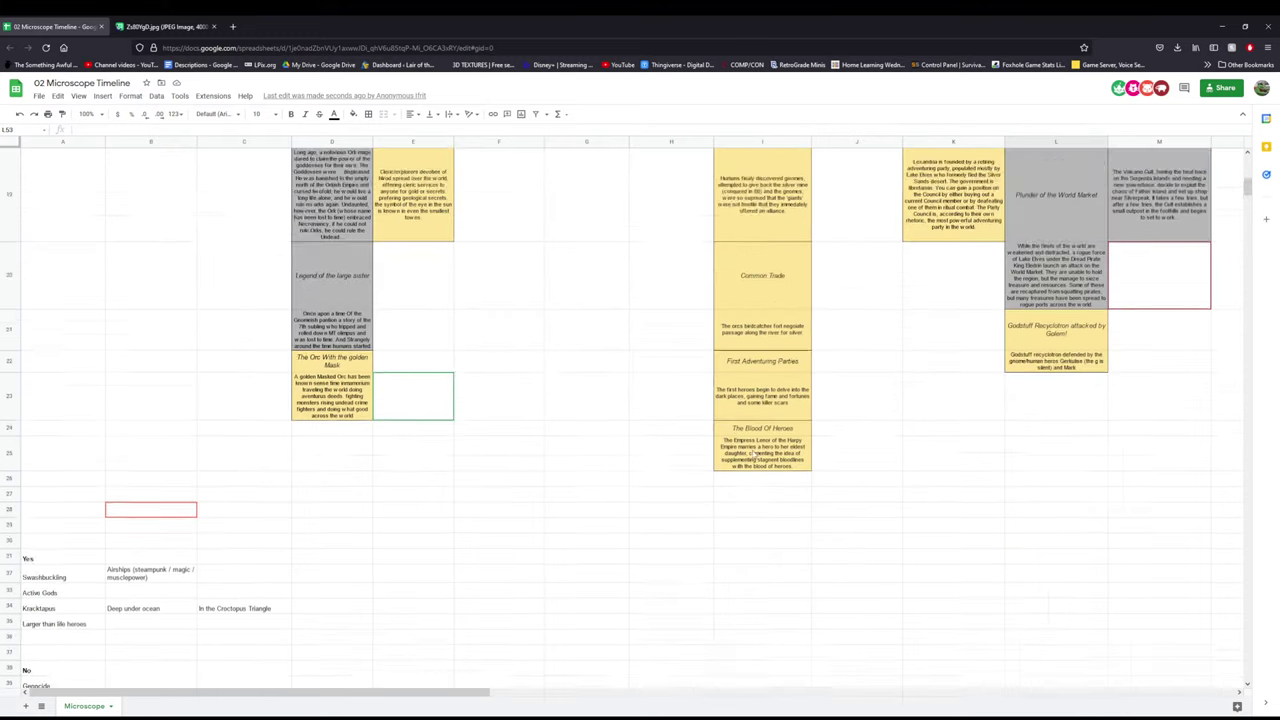
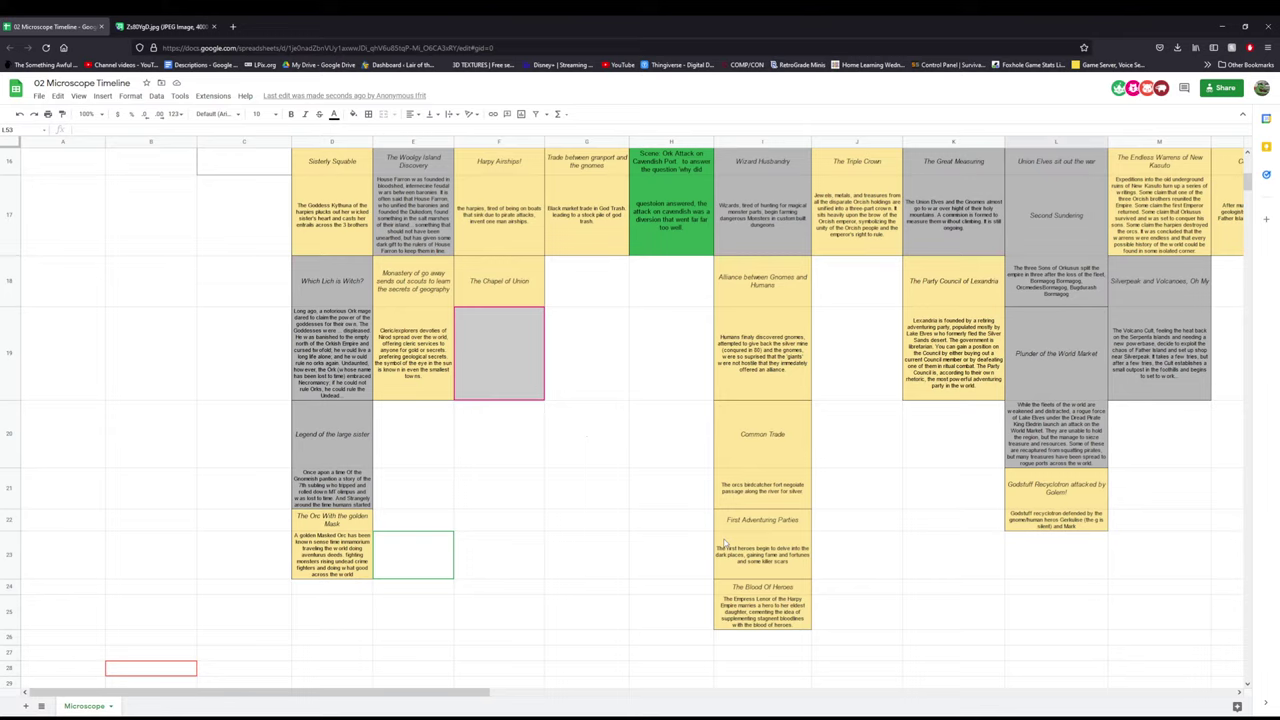
pyautogui.hotkey('ctrl', 'z')
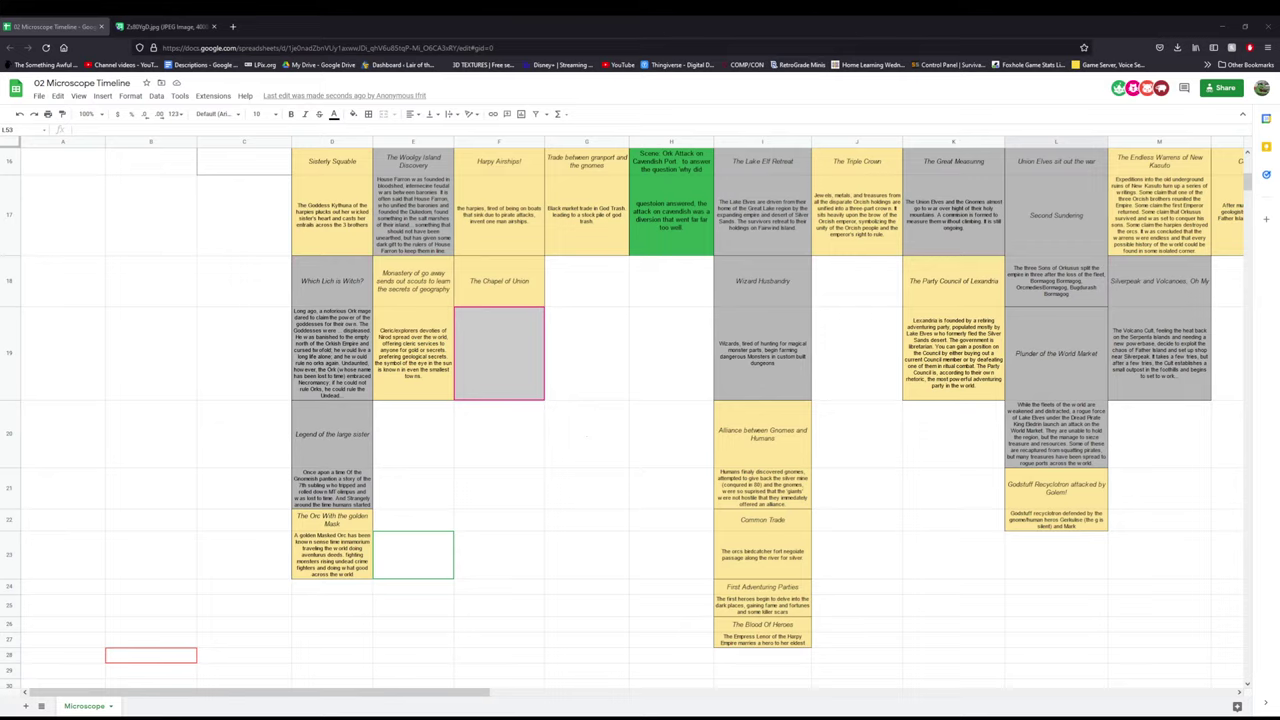
pyautogui.press('Tab')
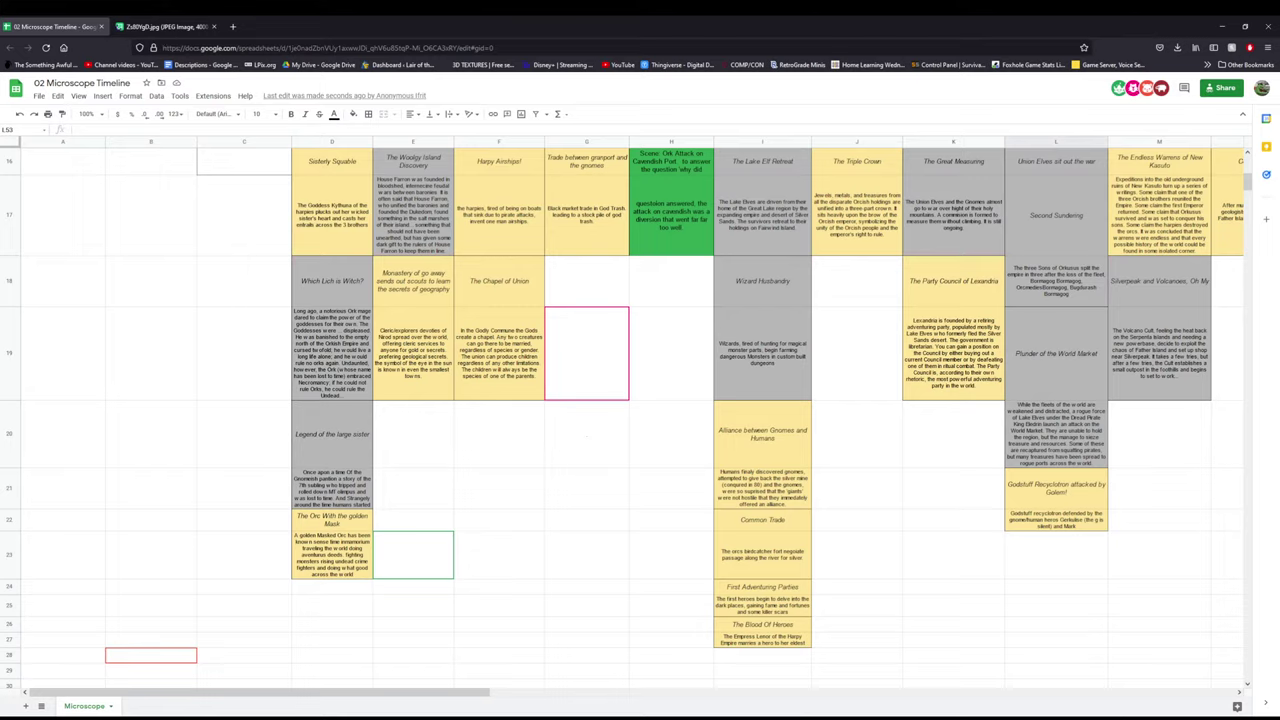
pyautogui.click(523, 480)
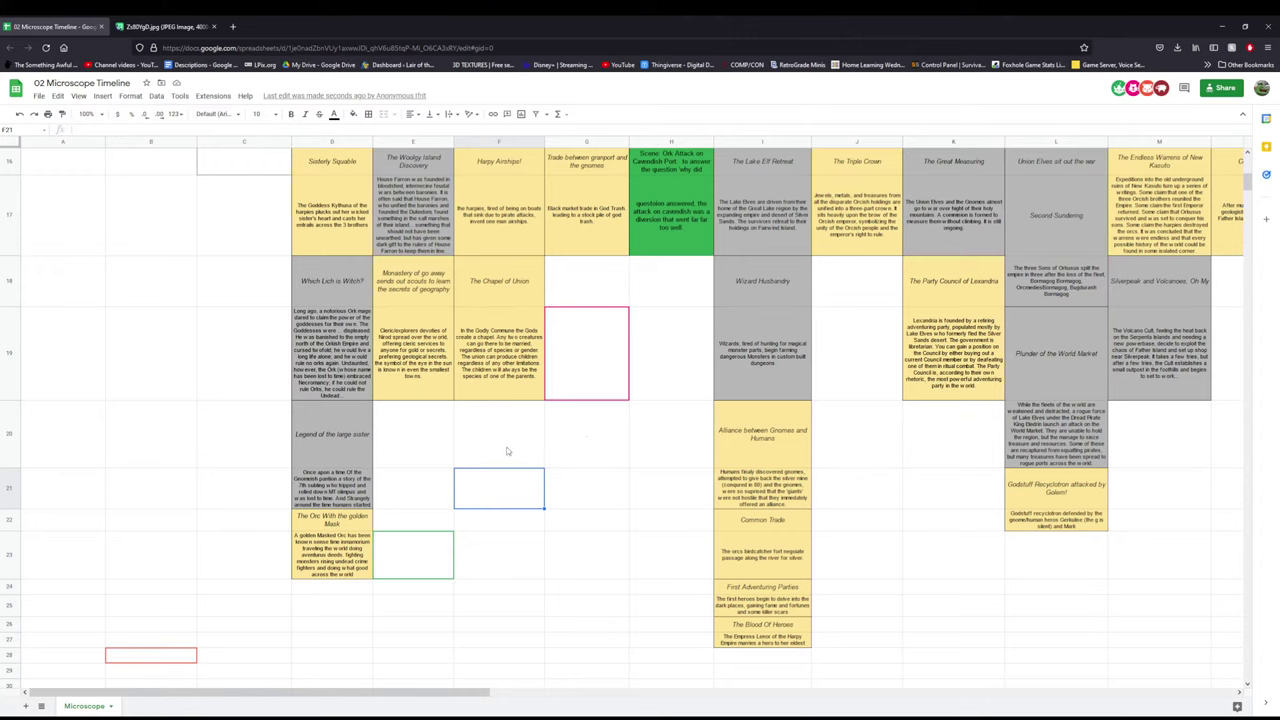
pyautogui.moveTo(595, 386); pyautogui.dragTo(545, 459)
pyautogui.scroll(-1, 545, 459)
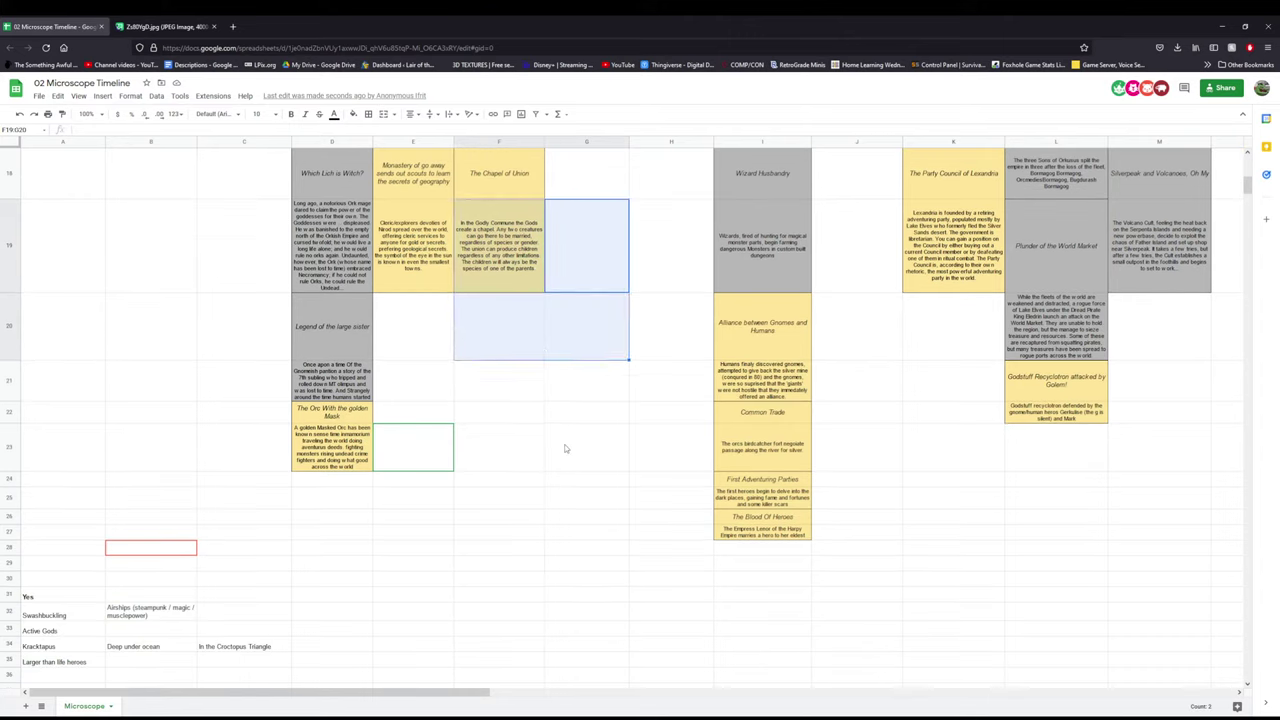
pyautogui.click(558, 432)
pyautogui.scroll(2, 557, 425)
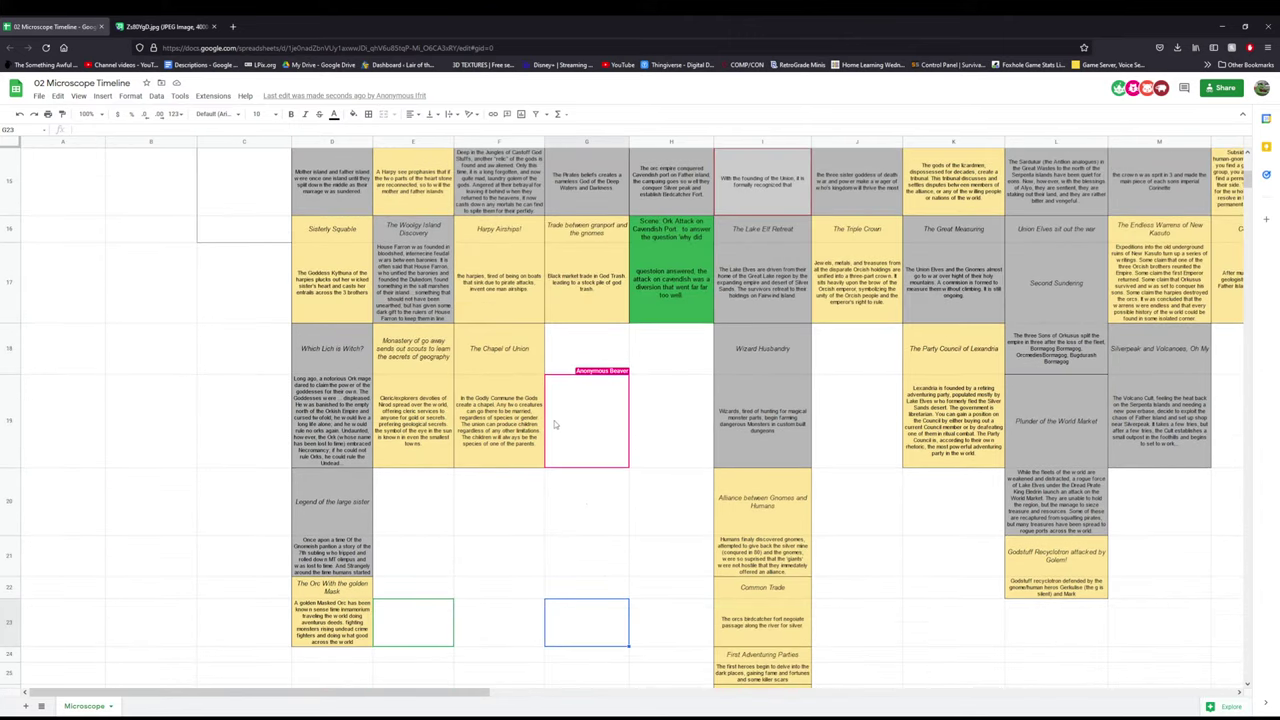
# - Check the turn order and focus table, and return to the timeline rows around The Chapel of Union
pyautogui.scroll(-5, 555, 424)
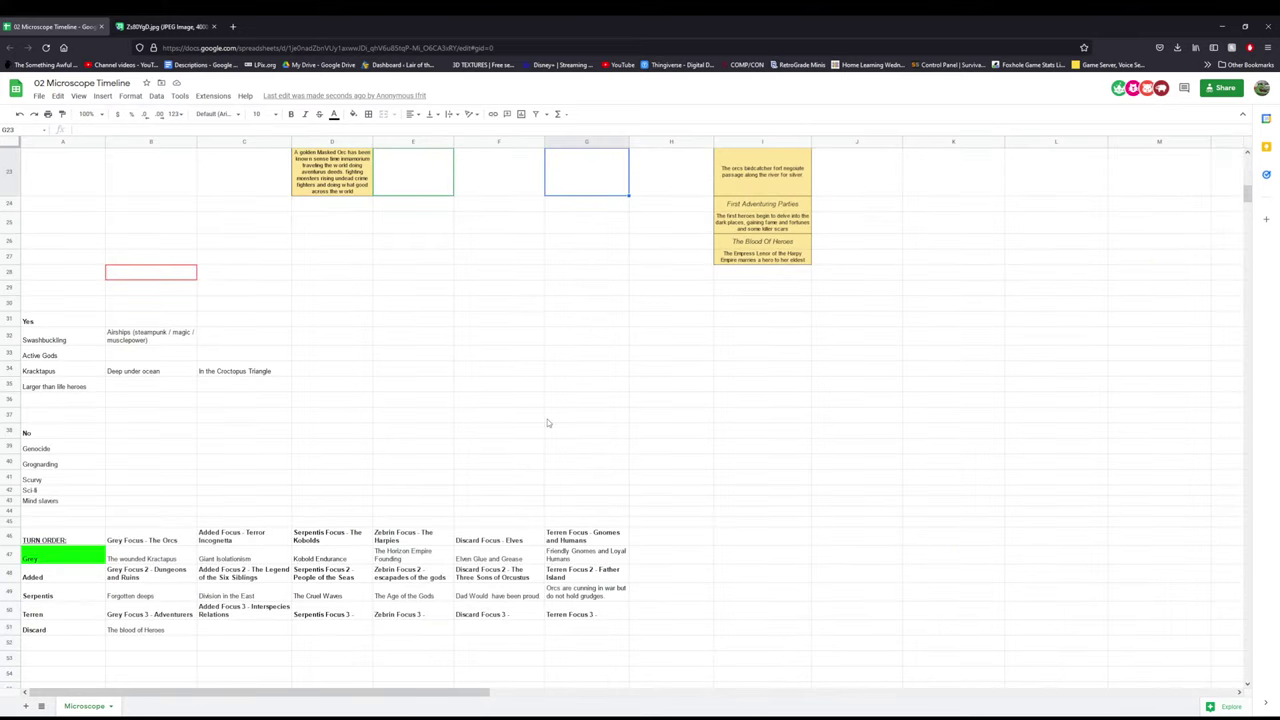
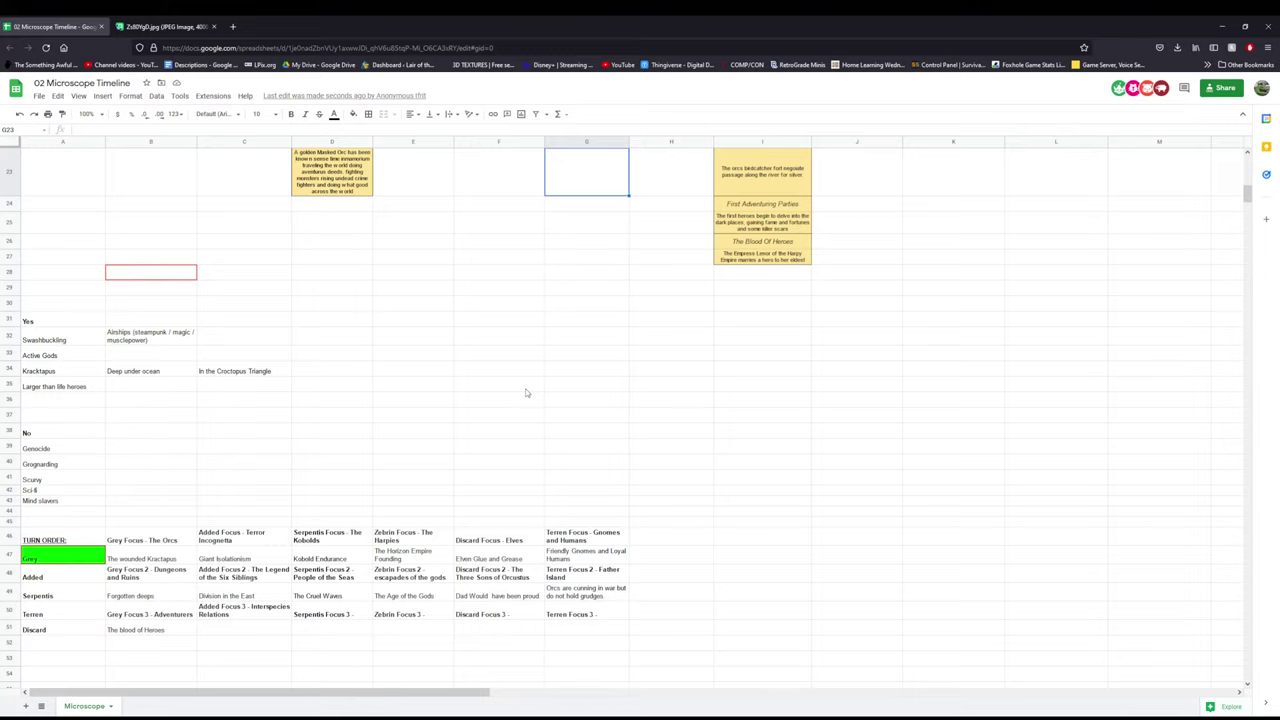
pyautogui.click(650, 386)
pyautogui.scroll(5, 600, 370)
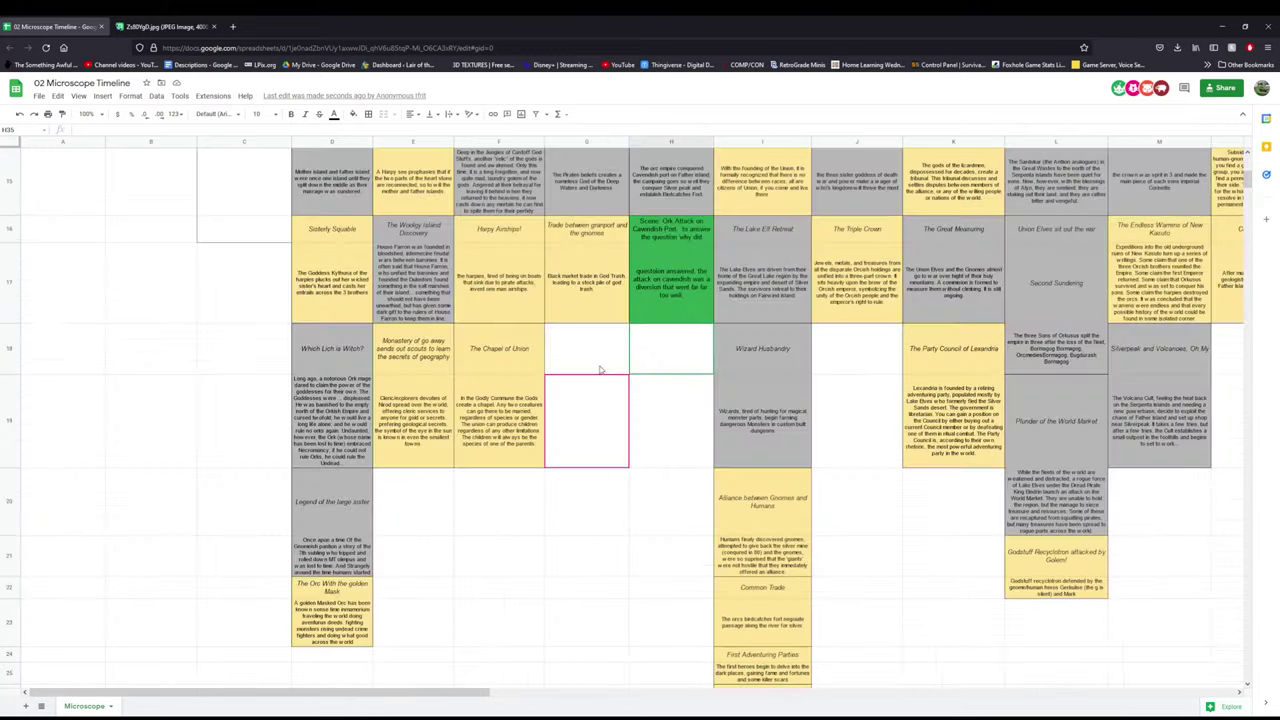
pyautogui.scroll(-1, 598, 370)
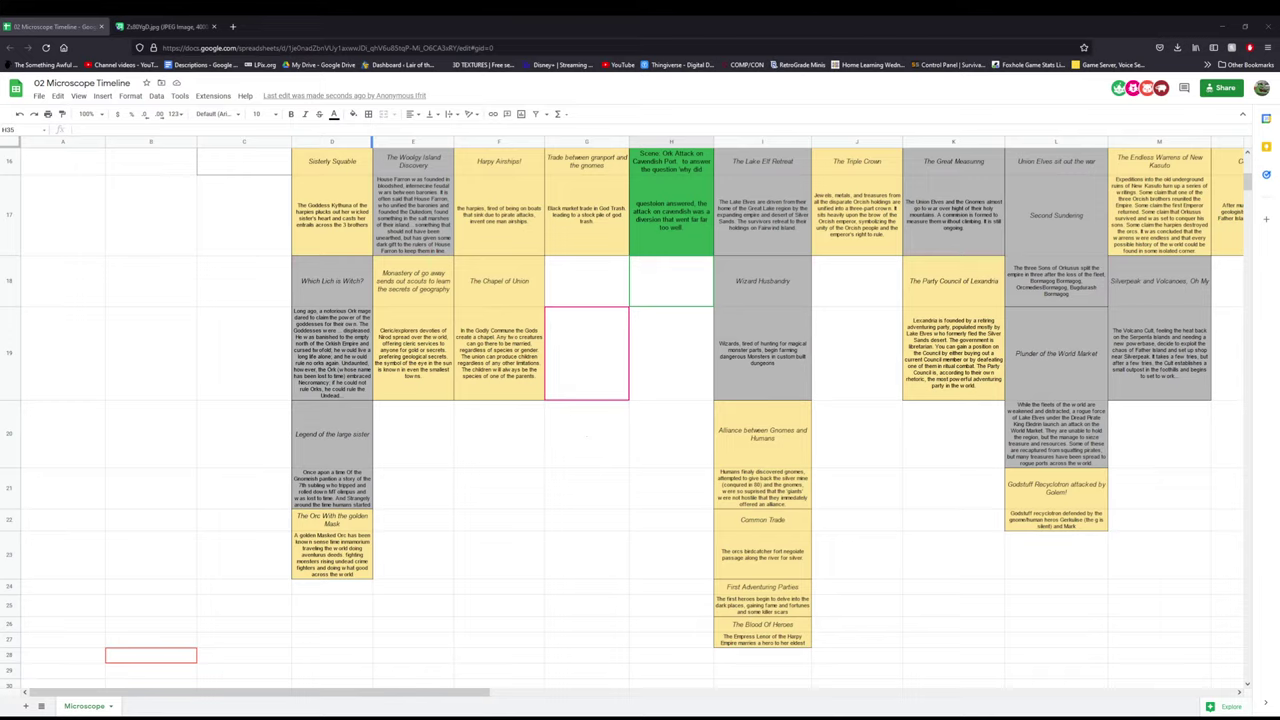
pyautogui.scroll(-1, 385, 436)
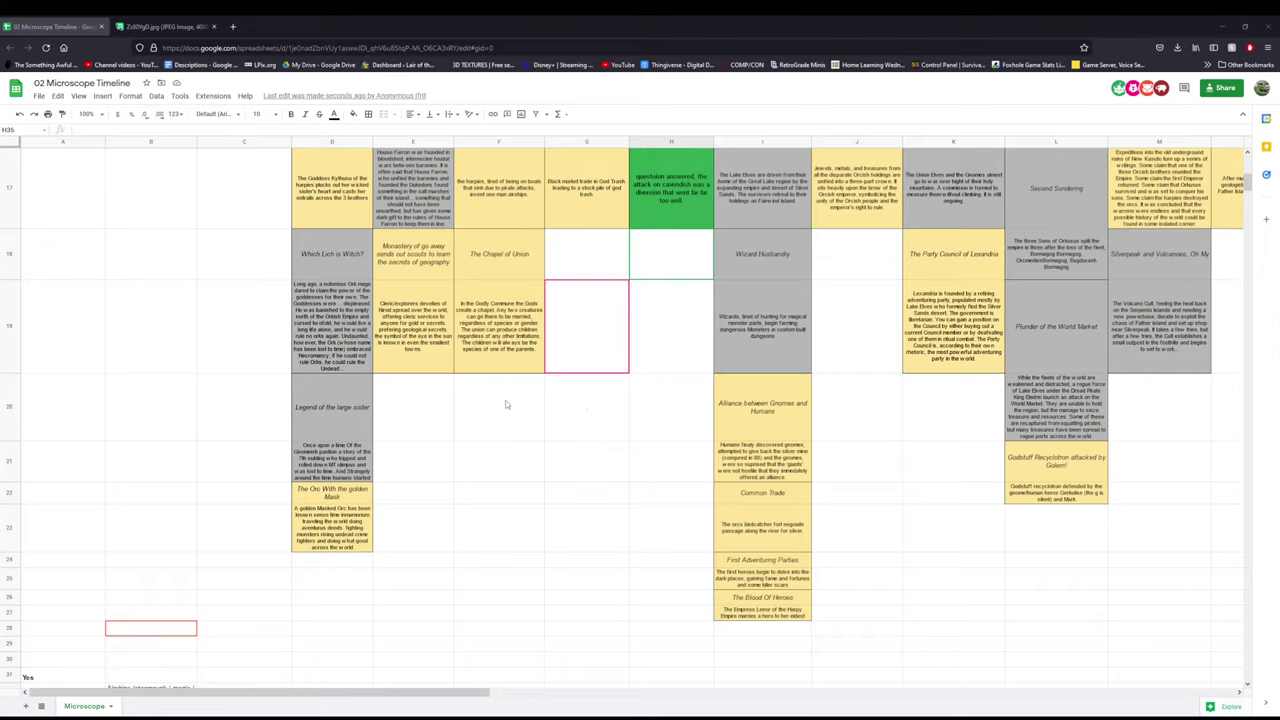
# - Consult the world map image and read the description of the desert gnomes' conquest of the temple in the timeline
pyautogui.click(175, 27)
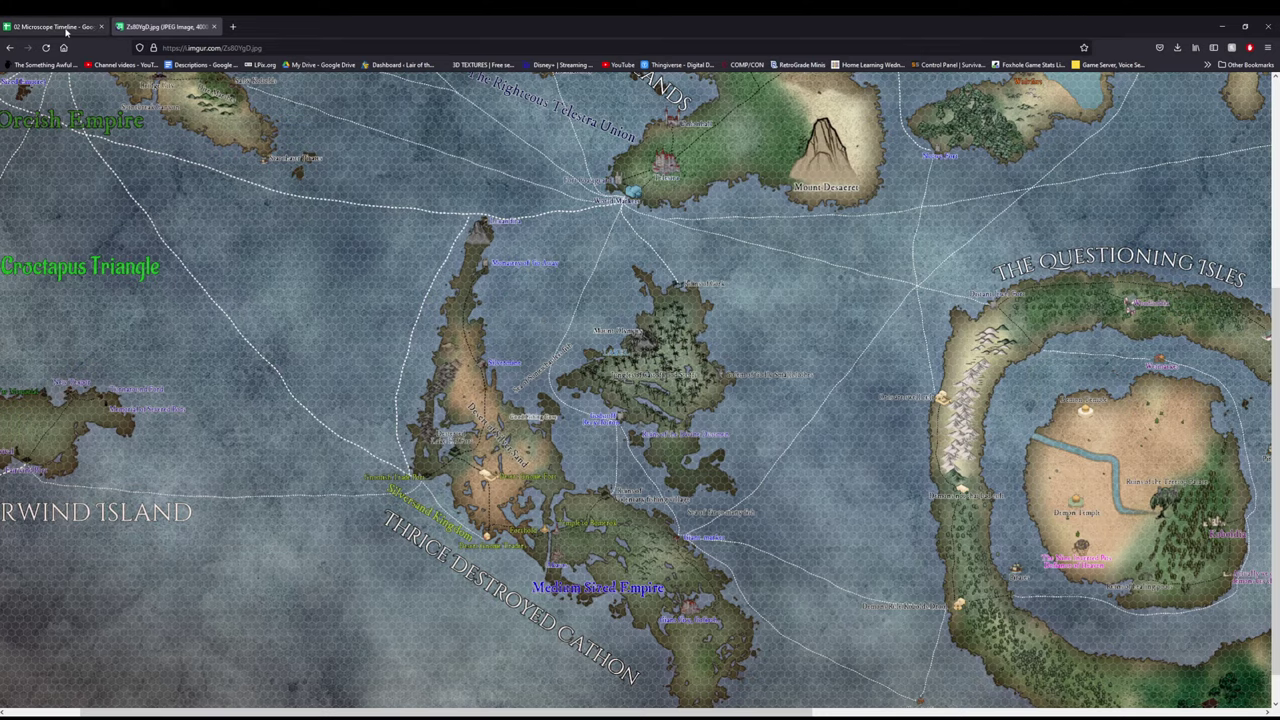
pyautogui.click(62, 27)
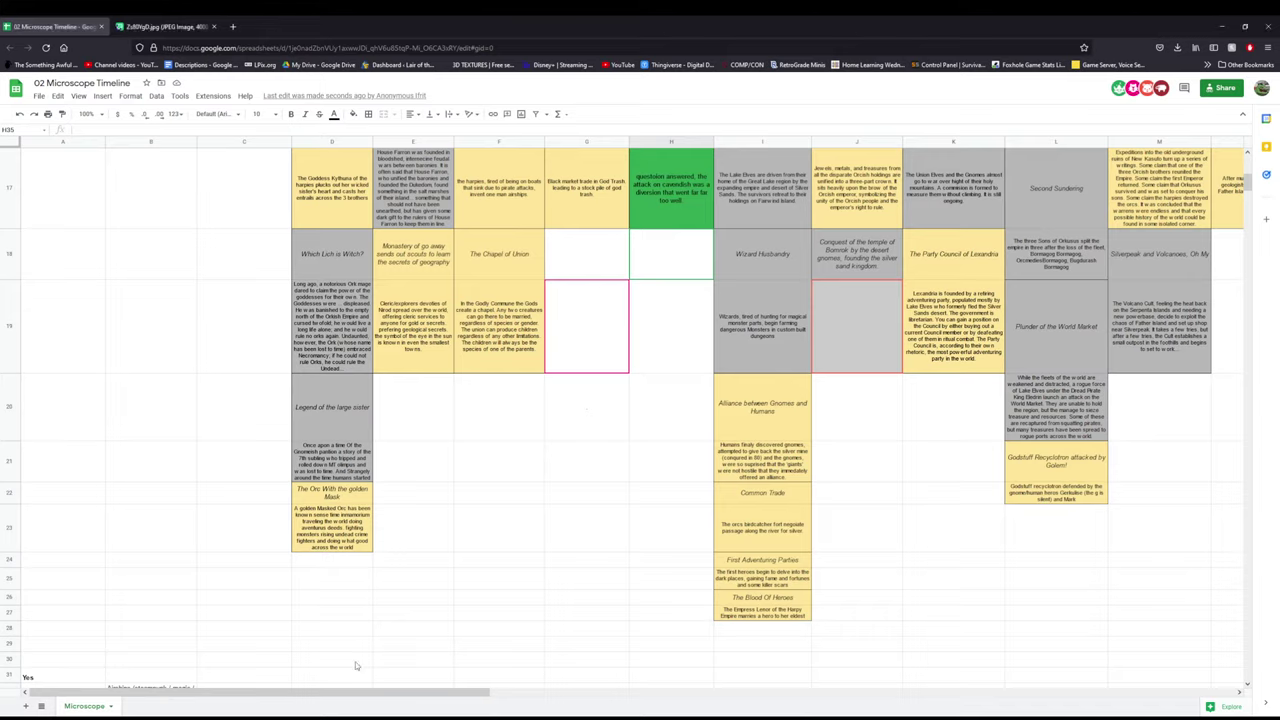
pyautogui.click(888, 382)
pyautogui.click(852, 366)
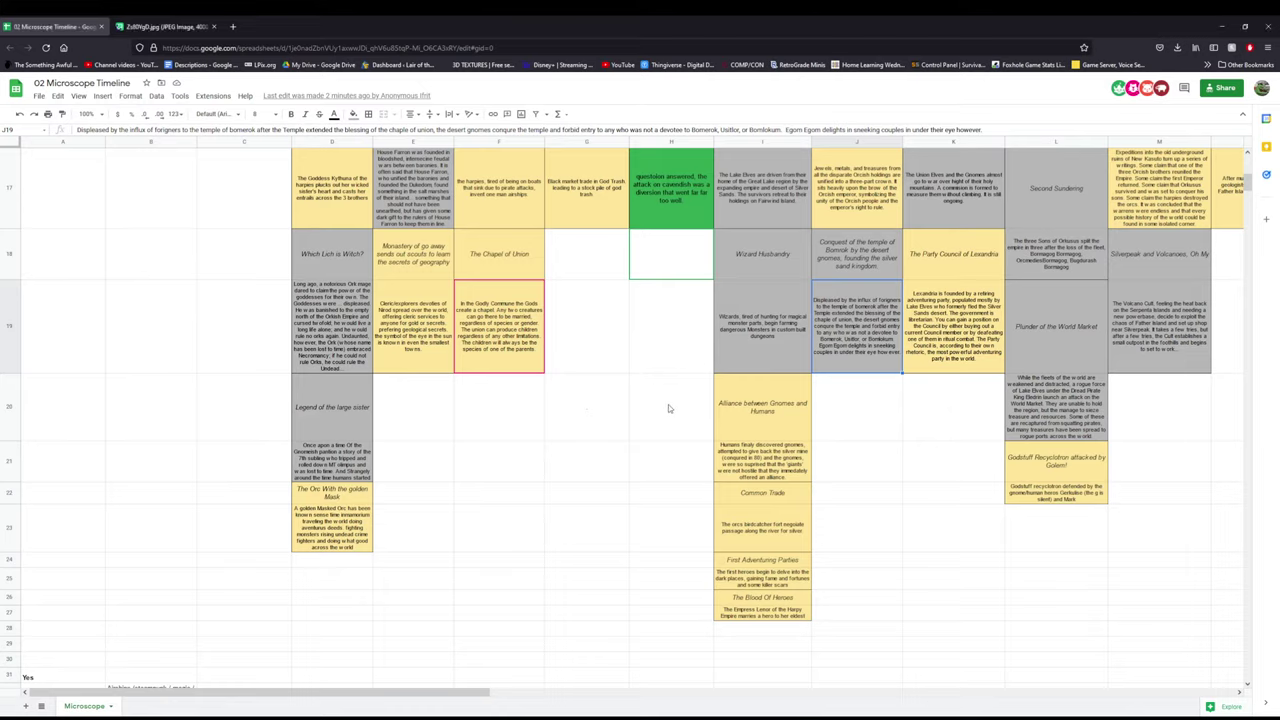
pyautogui.click(728, 402)
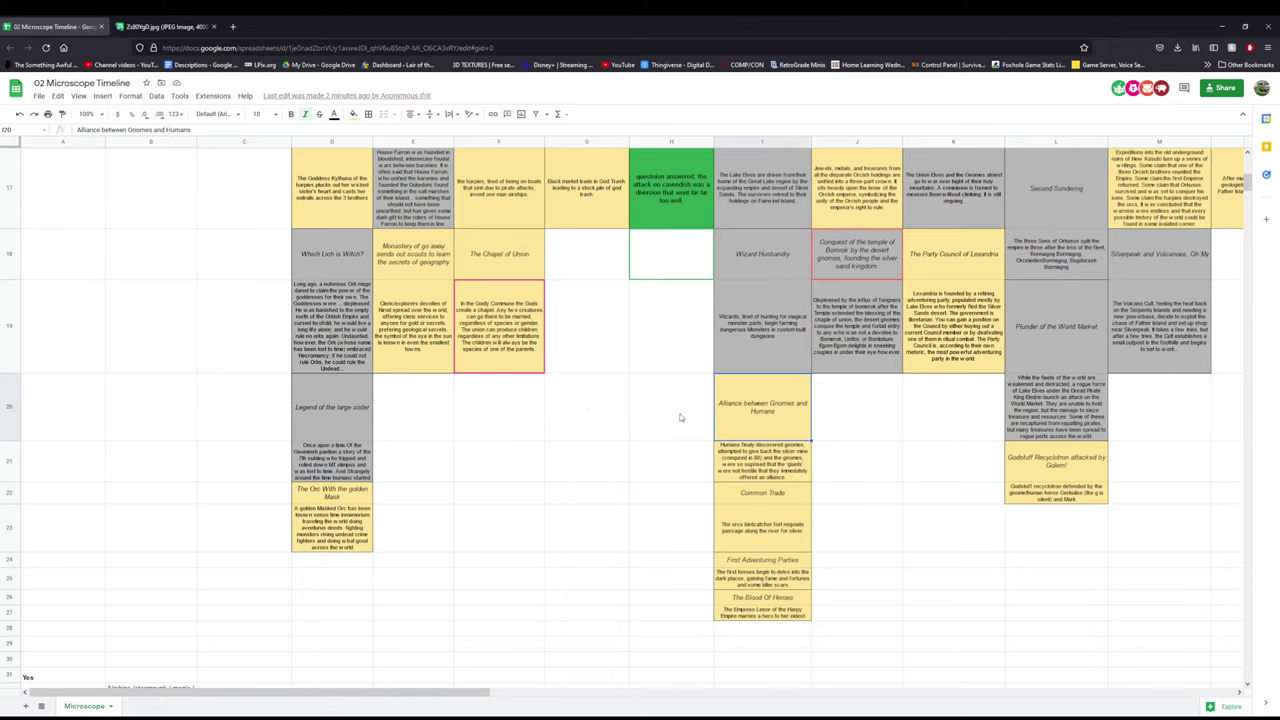
# - Review the timeline from the Light and Dark Period rows down to the newest events beside Wizard Husbandry
pyautogui.scroll(3, 680, 420)
pyautogui.scroll(-2, 668, 434)
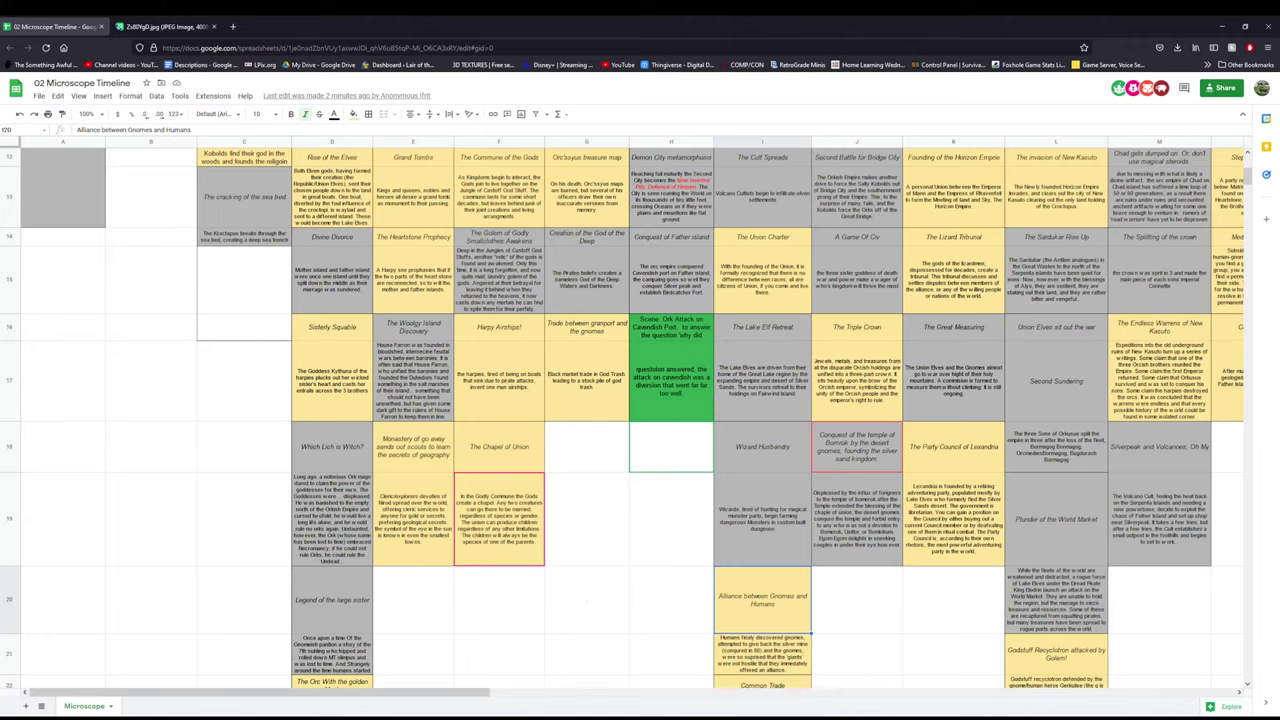
pyautogui.scroll(1, 495, 610)
pyautogui.scroll(2, 510, 570)
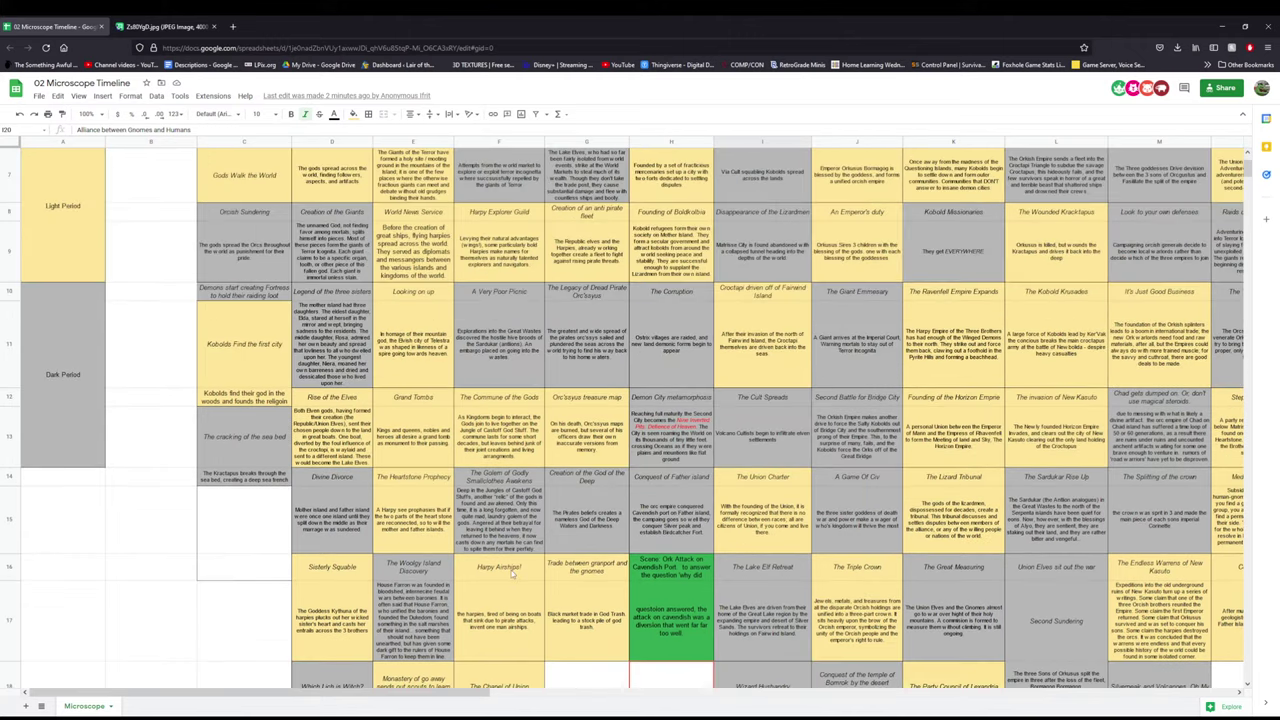
pyautogui.scroll(-3, 511, 570)
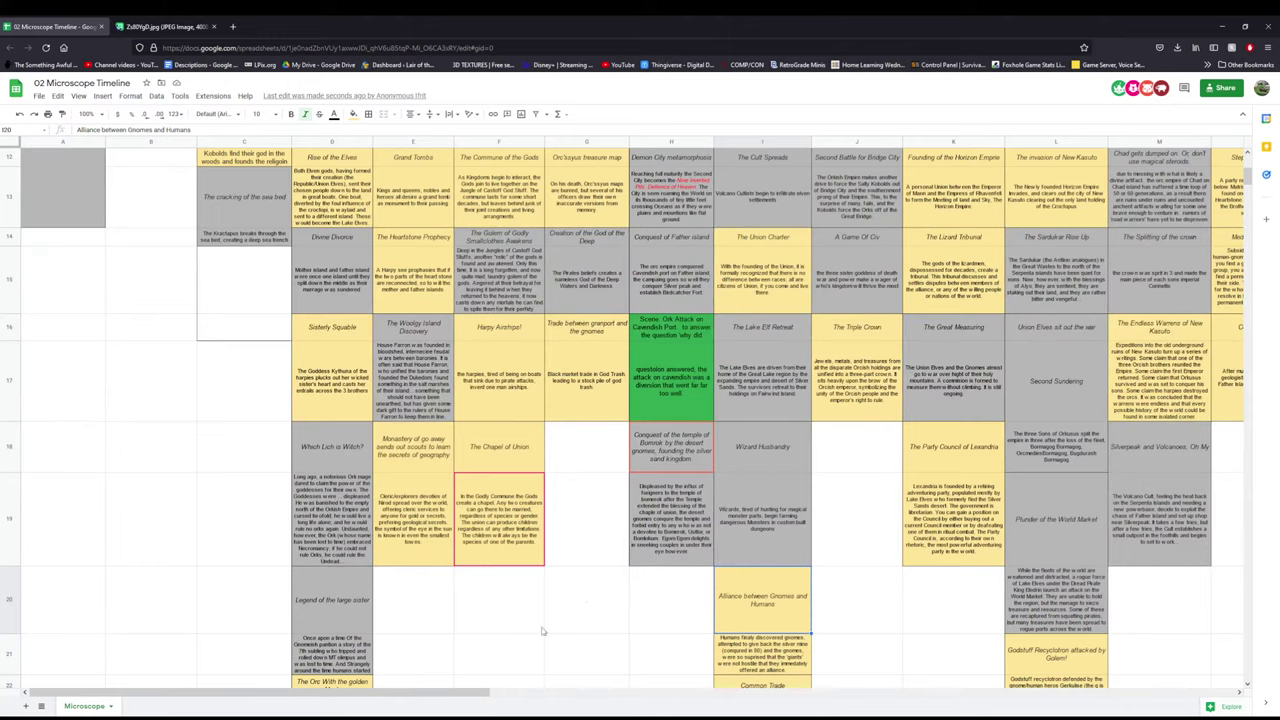
pyautogui.scroll(10, 618, 581)
pyautogui.scroll(-6, 643, 572)
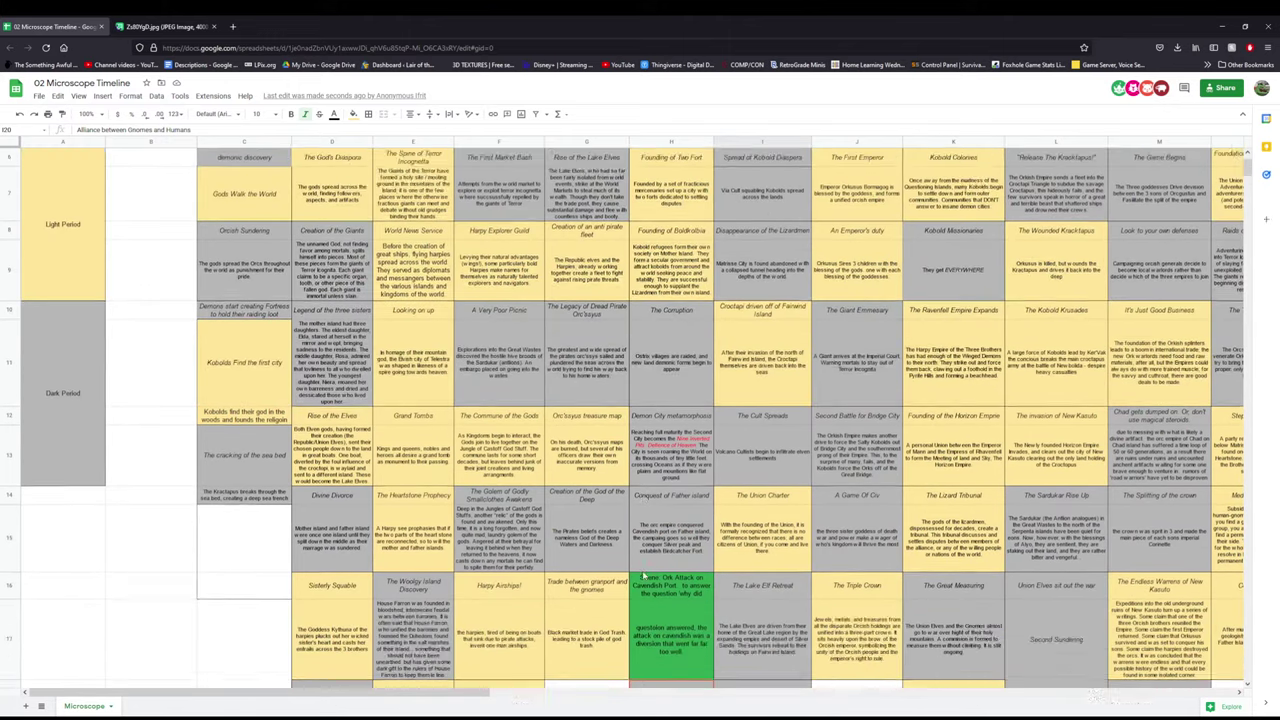
pyautogui.scroll(2, 642, 570)
pyautogui.scroll(-5, 630, 580)
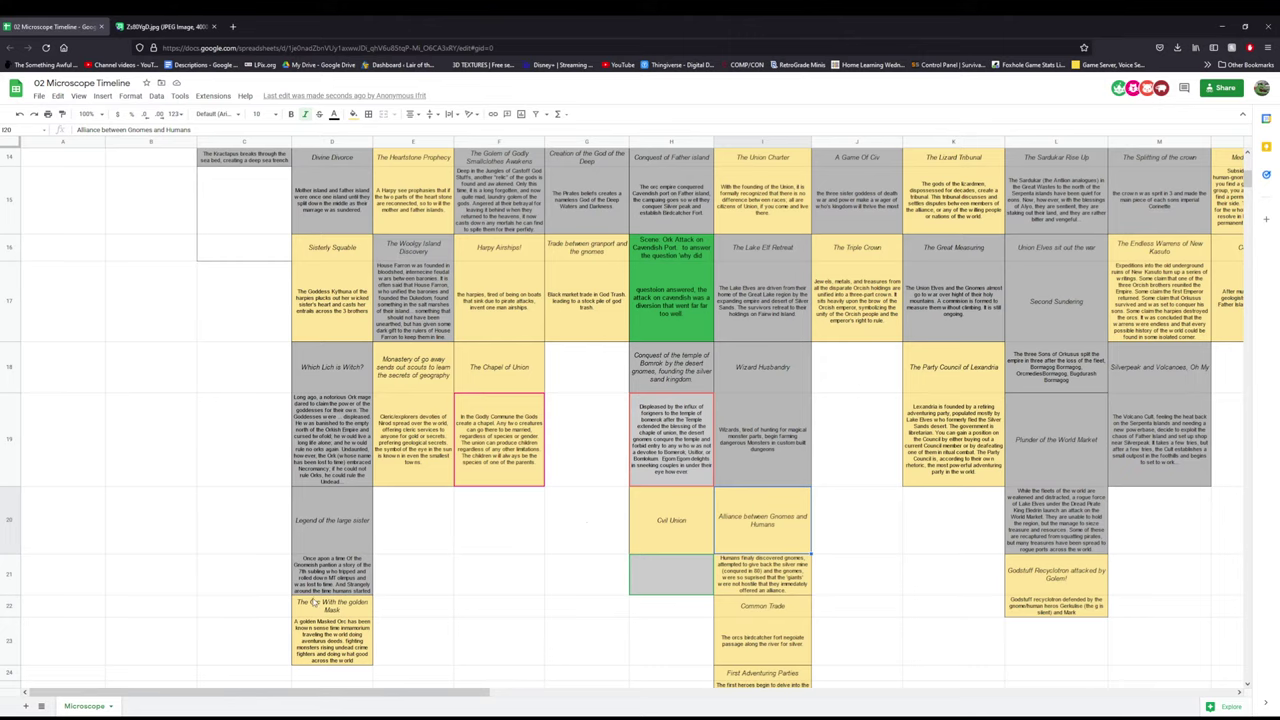
# - Look over the event cards in the lower timeline rows and the turn order list below them
pyautogui.scroll(-4, 452, 544)
pyautogui.scroll(4, 452, 544)
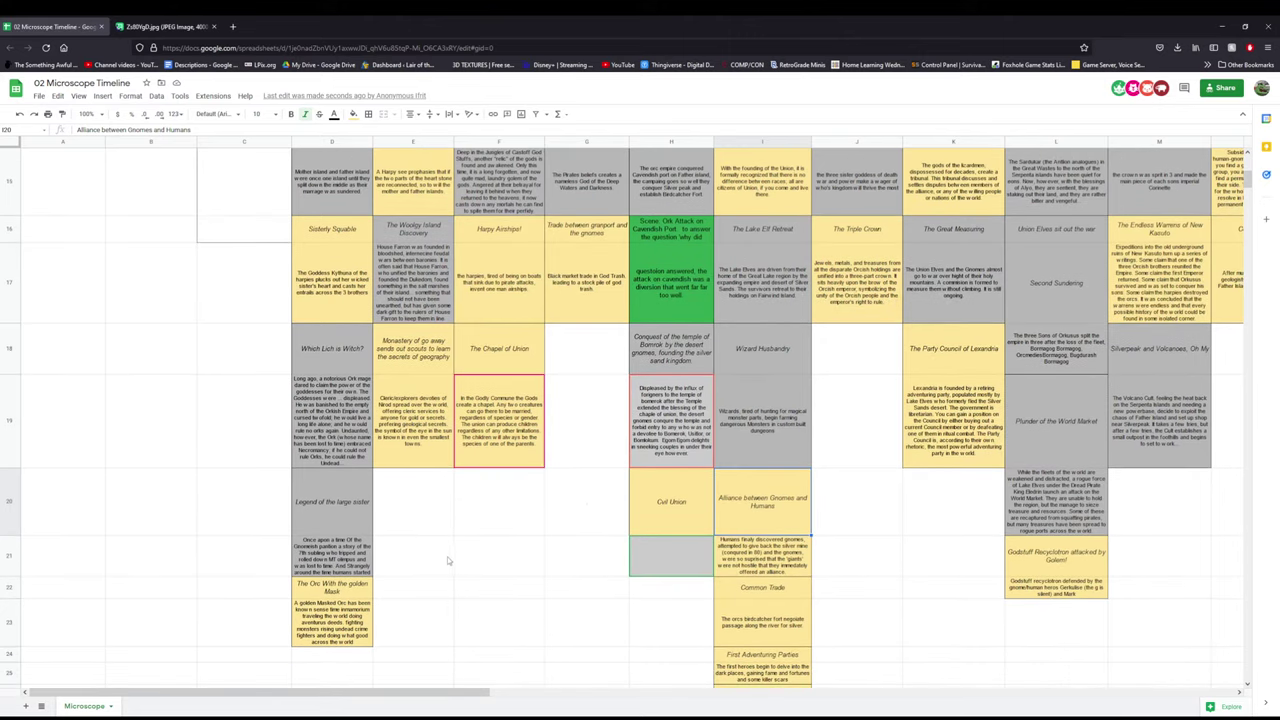
pyautogui.scroll(-3, 446, 562)
pyautogui.scroll(3, 430, 580)
pyautogui.scroll(-1, 423, 626)
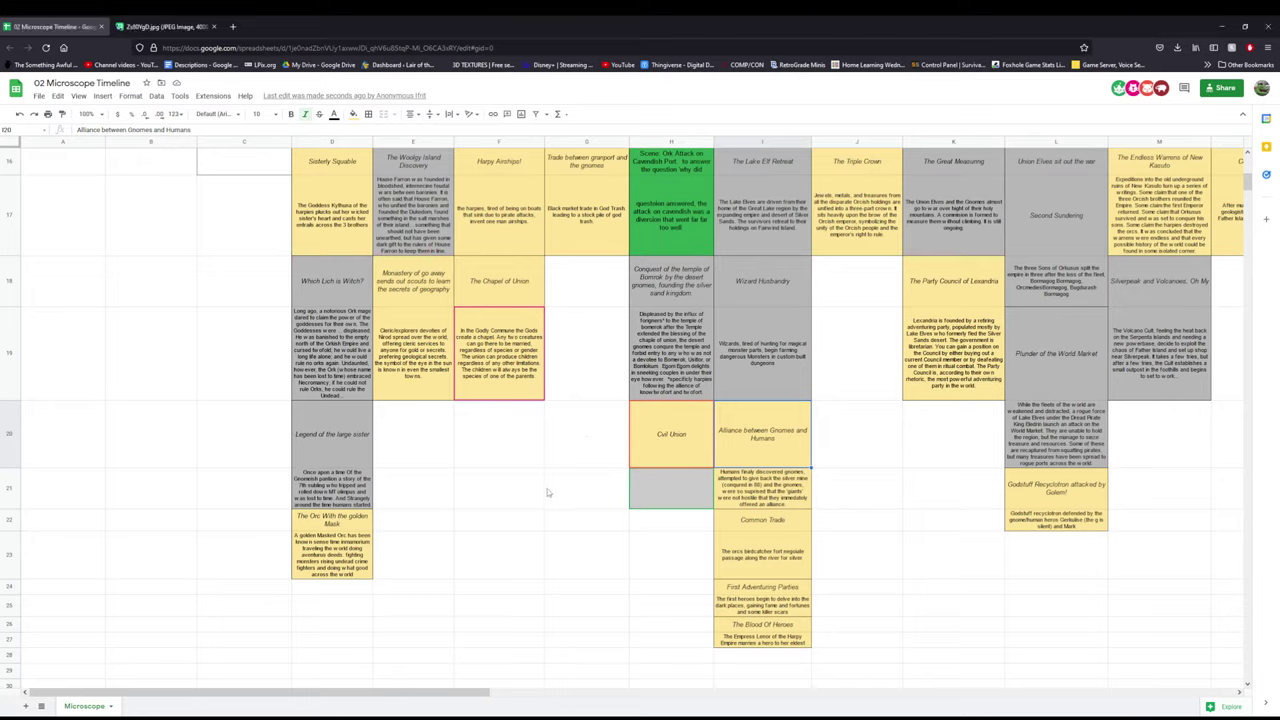
pyautogui.click(1000, 435)
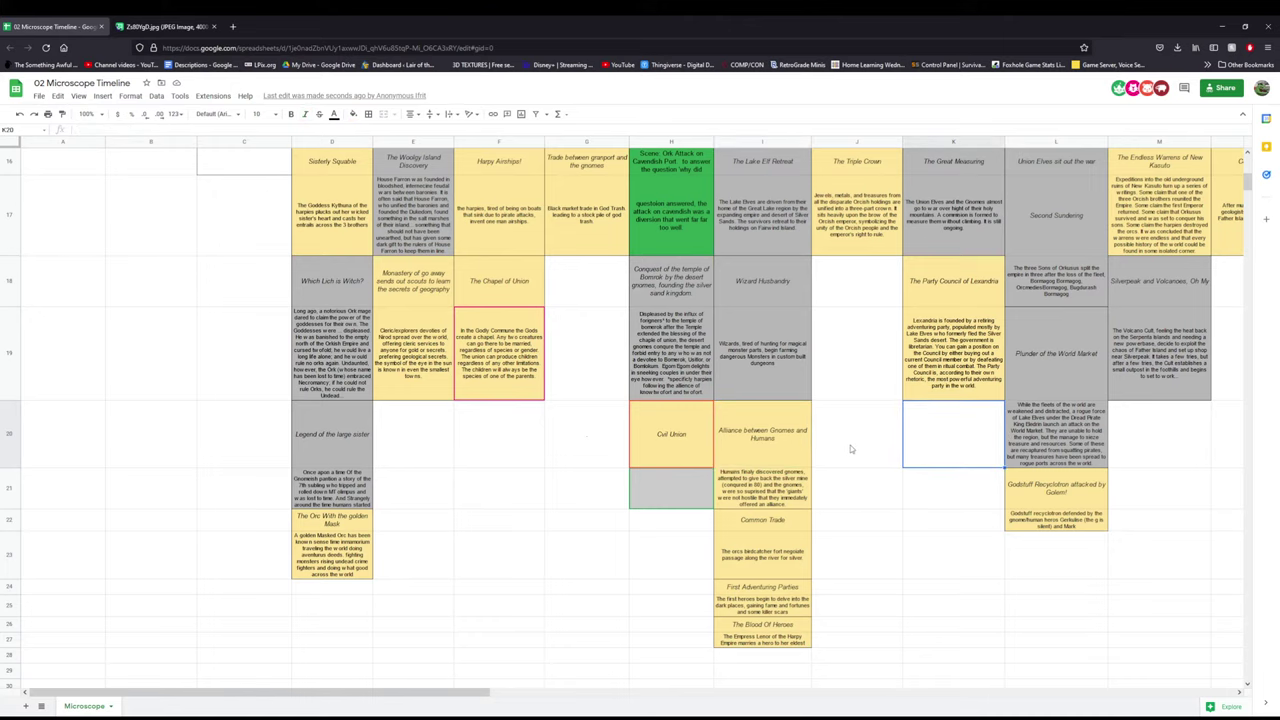
pyautogui.scroll(1, 647, 437)
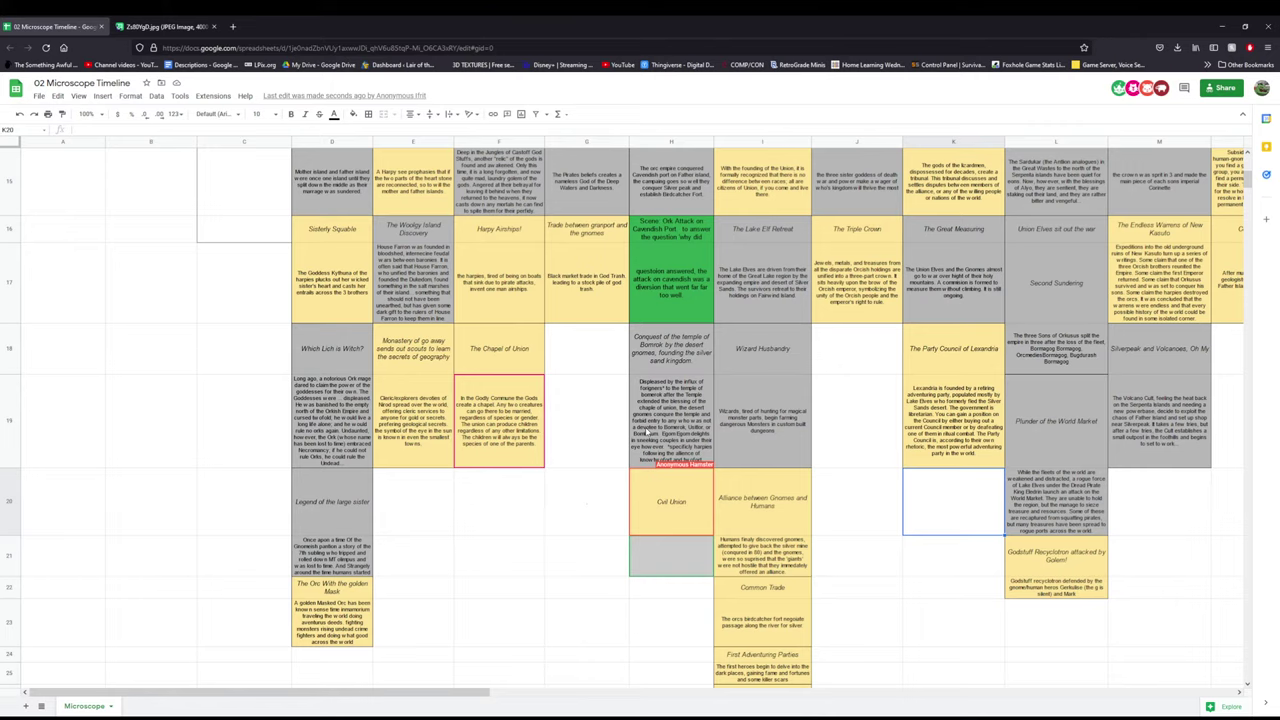
pyautogui.scroll(-3, 646, 432)
pyautogui.scroll(-2, 646, 432)
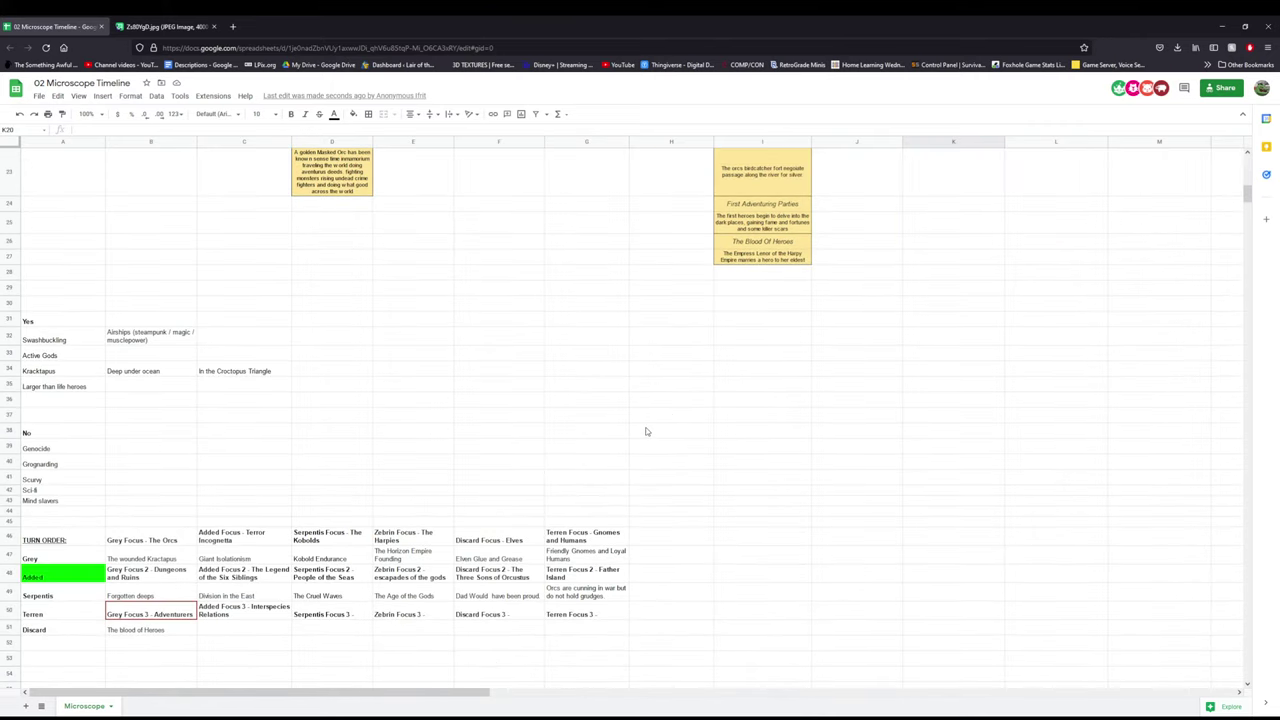
pyautogui.scroll(5, 646, 432)
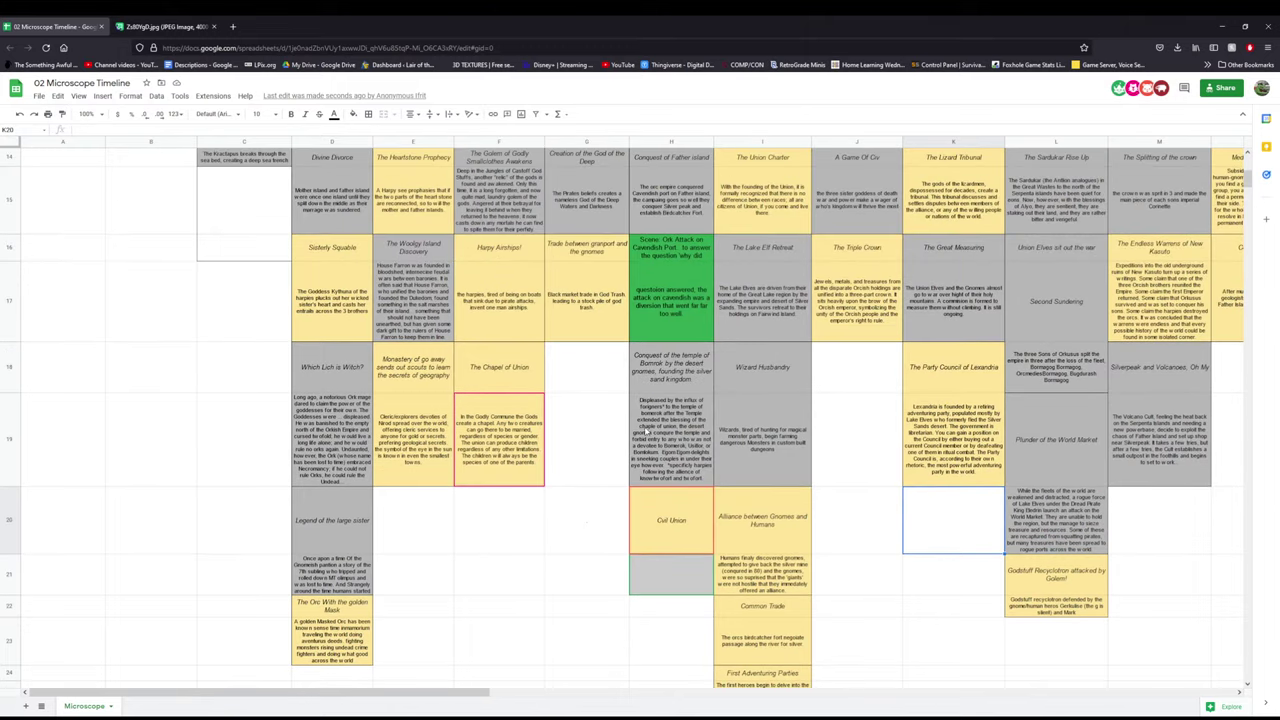
# - Examine the timeline from the age headings down to the newest events around the Growing Empires column
pyautogui.click(604, 450)
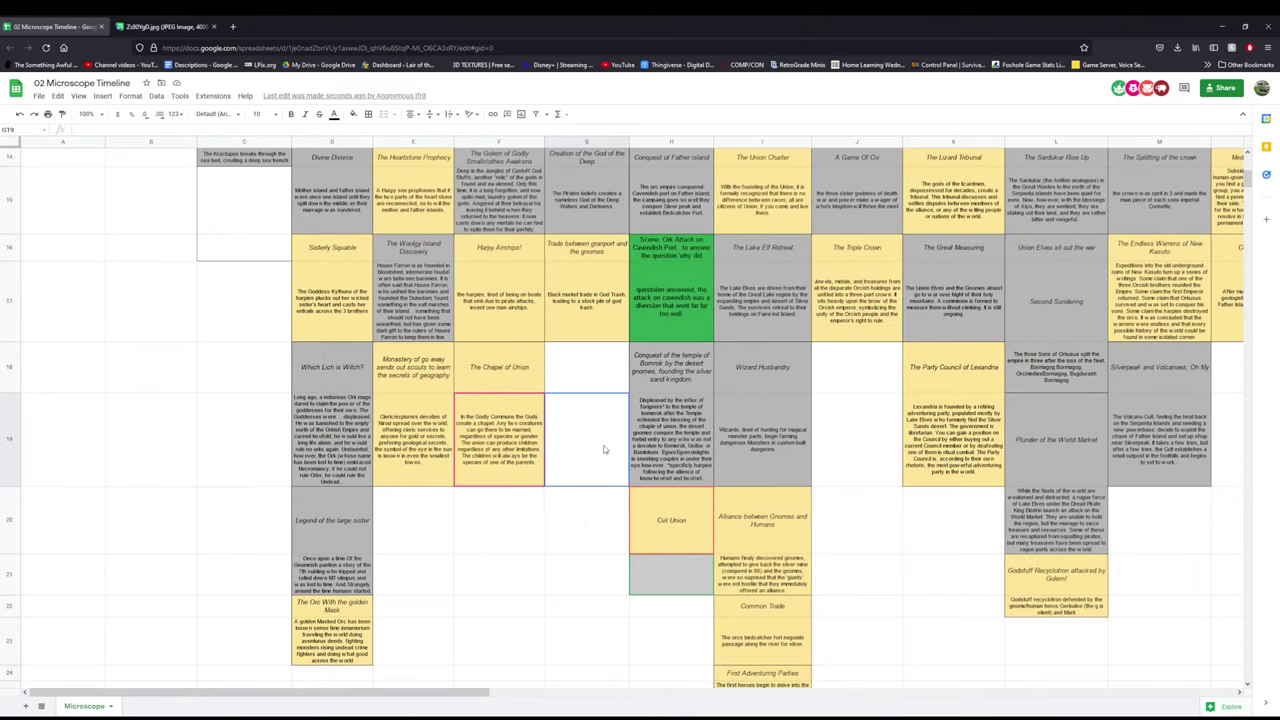
pyautogui.scroll(2, 604, 450)
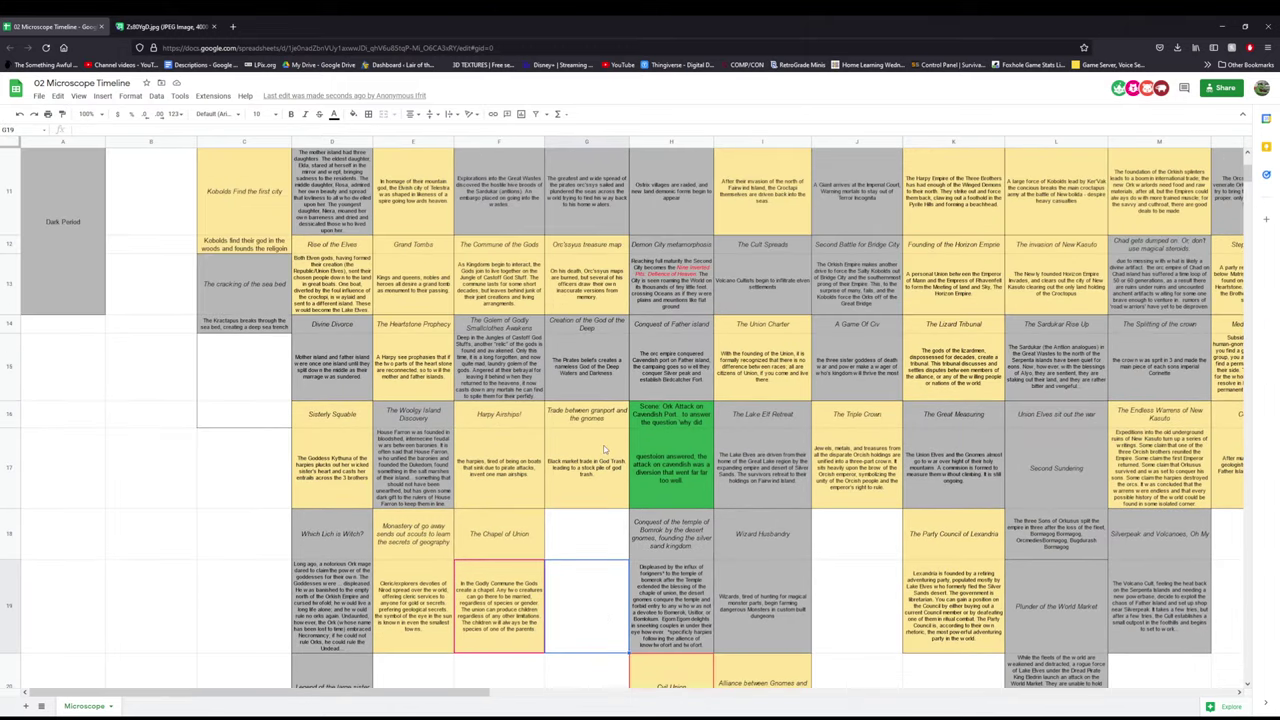
pyautogui.scroll(-1, 604, 450)
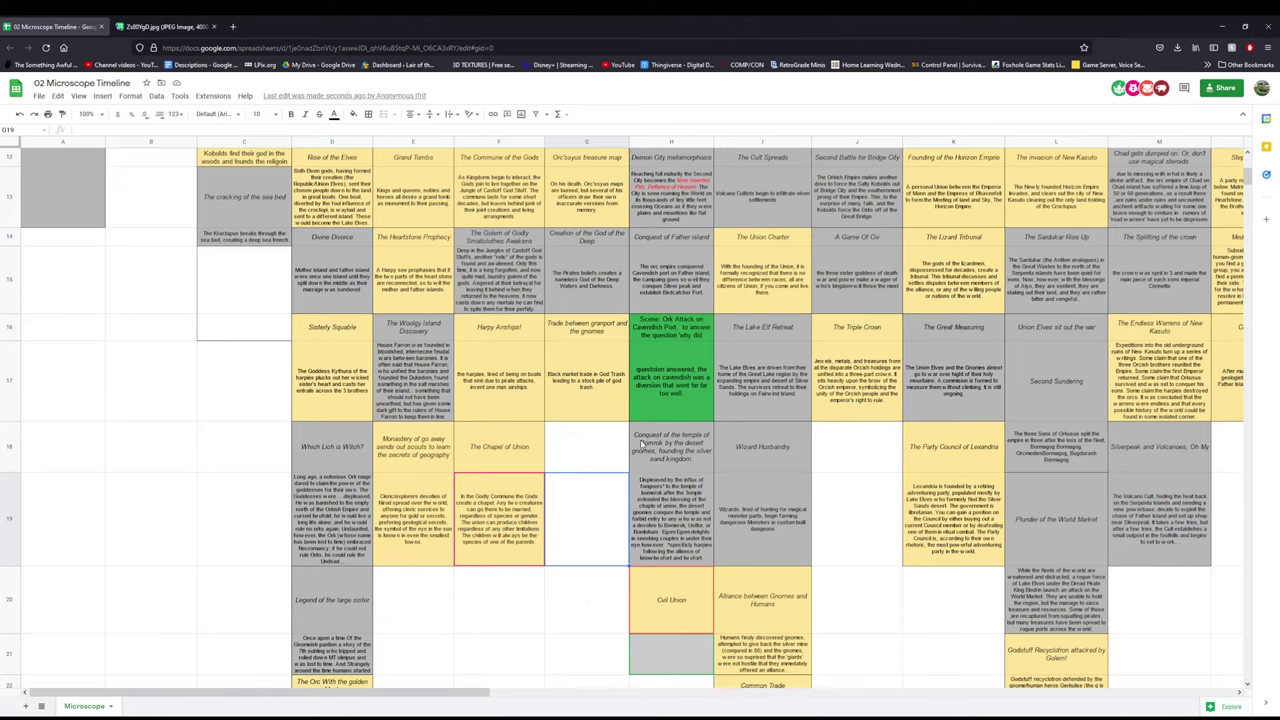
pyautogui.scroll(3, 645, 440)
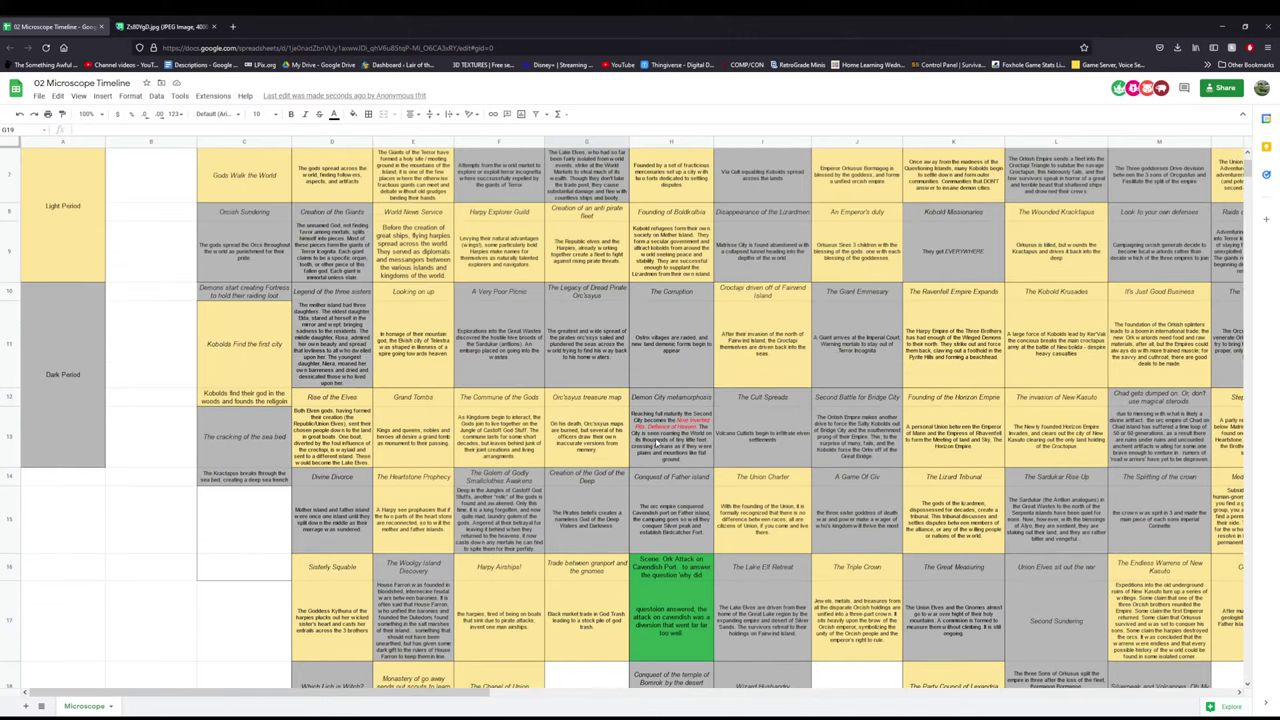
pyautogui.scroll(-3, 658, 444)
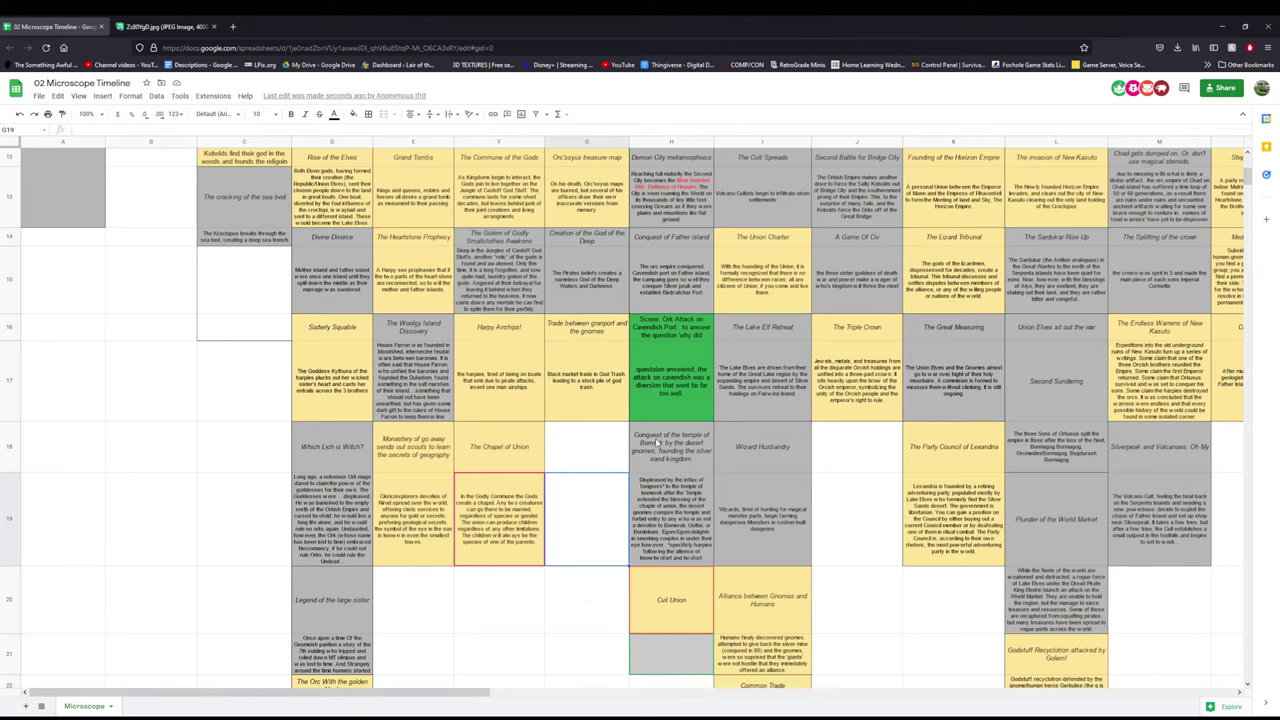
pyautogui.scroll(-3, 659, 443)
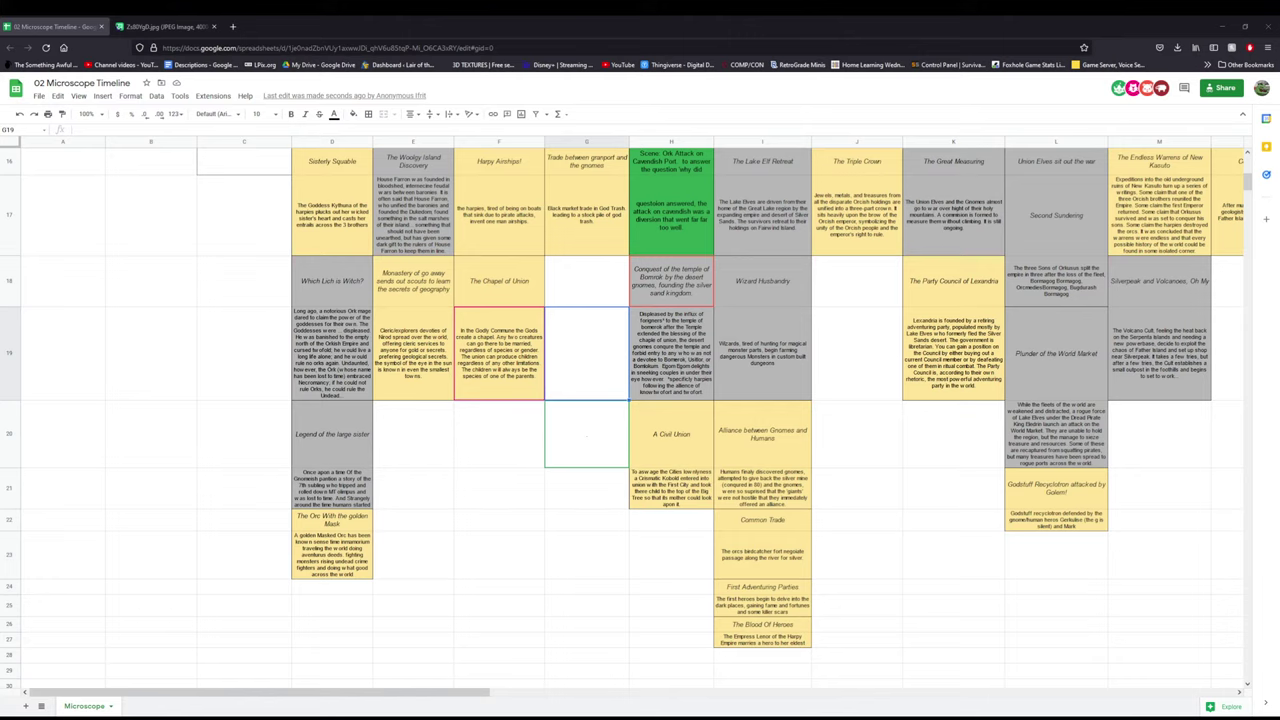
pyautogui.scroll(10, 545, 405)
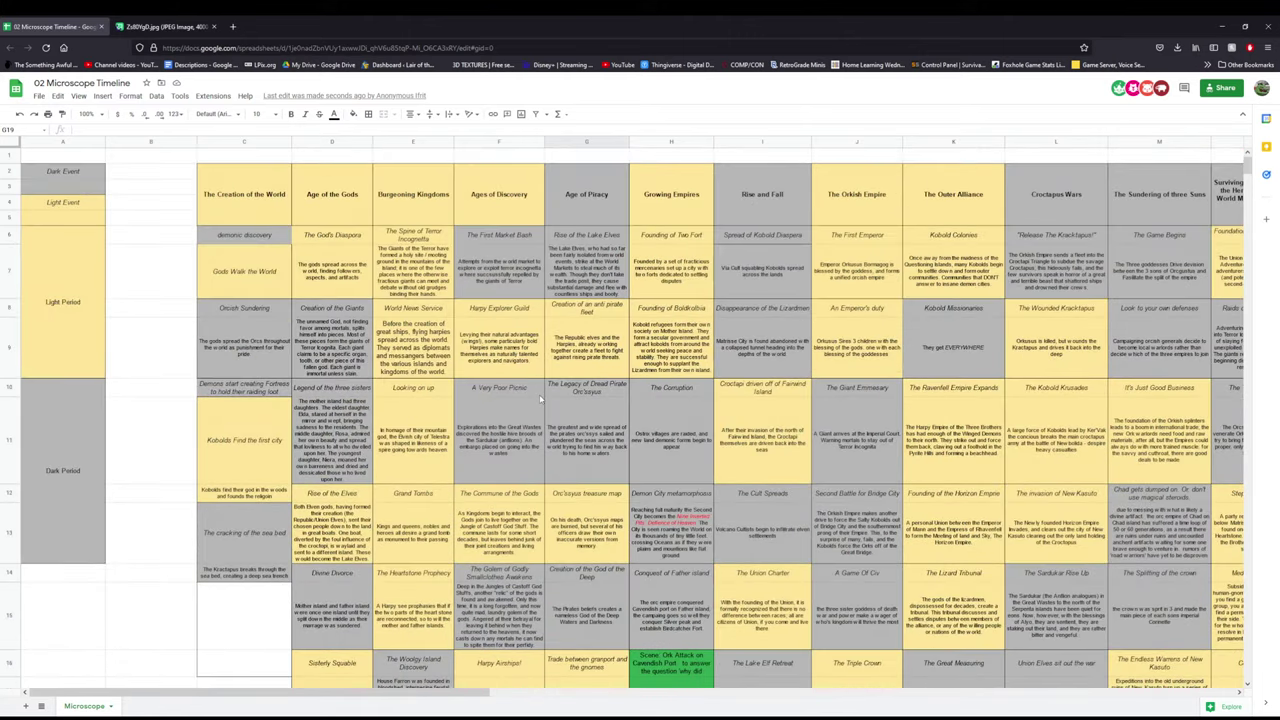
pyautogui.scroll(-10, 540, 400)
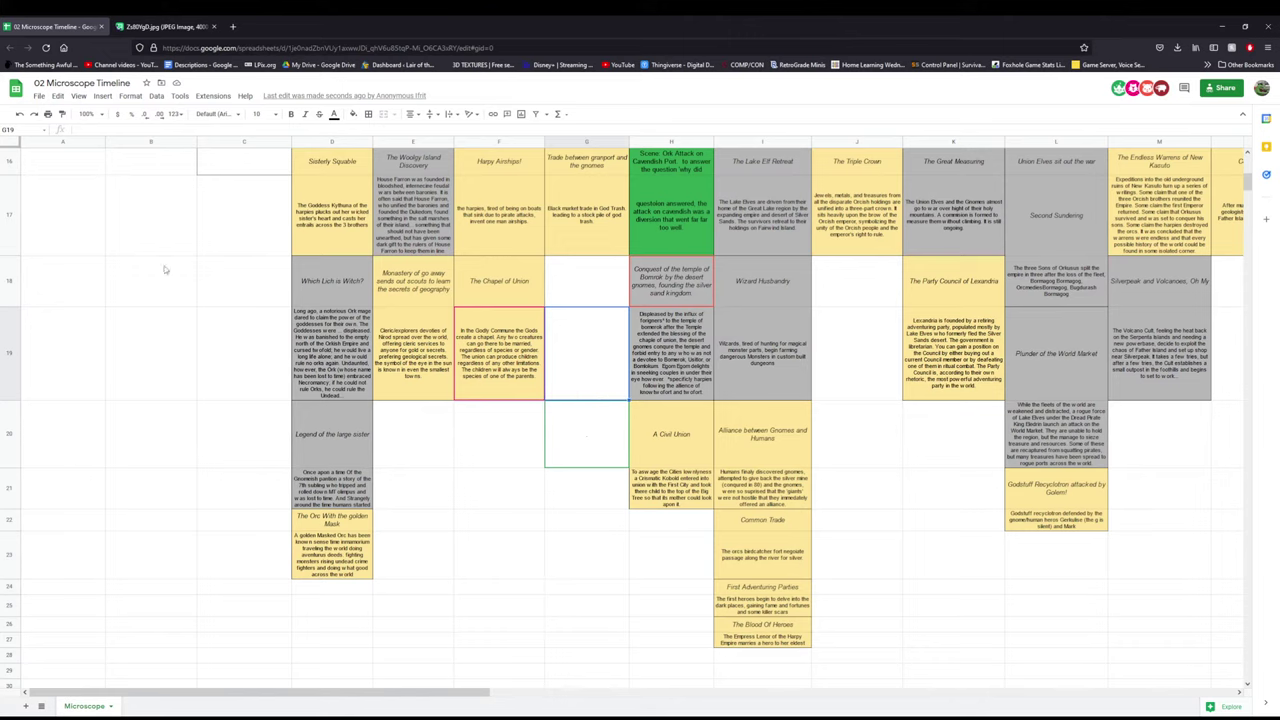
# - Copy the Light Event template card into H22:H23, directly below the A Civil Union event
pyautogui.scroll(5, 165, 269)
pyautogui.click(74, 174)
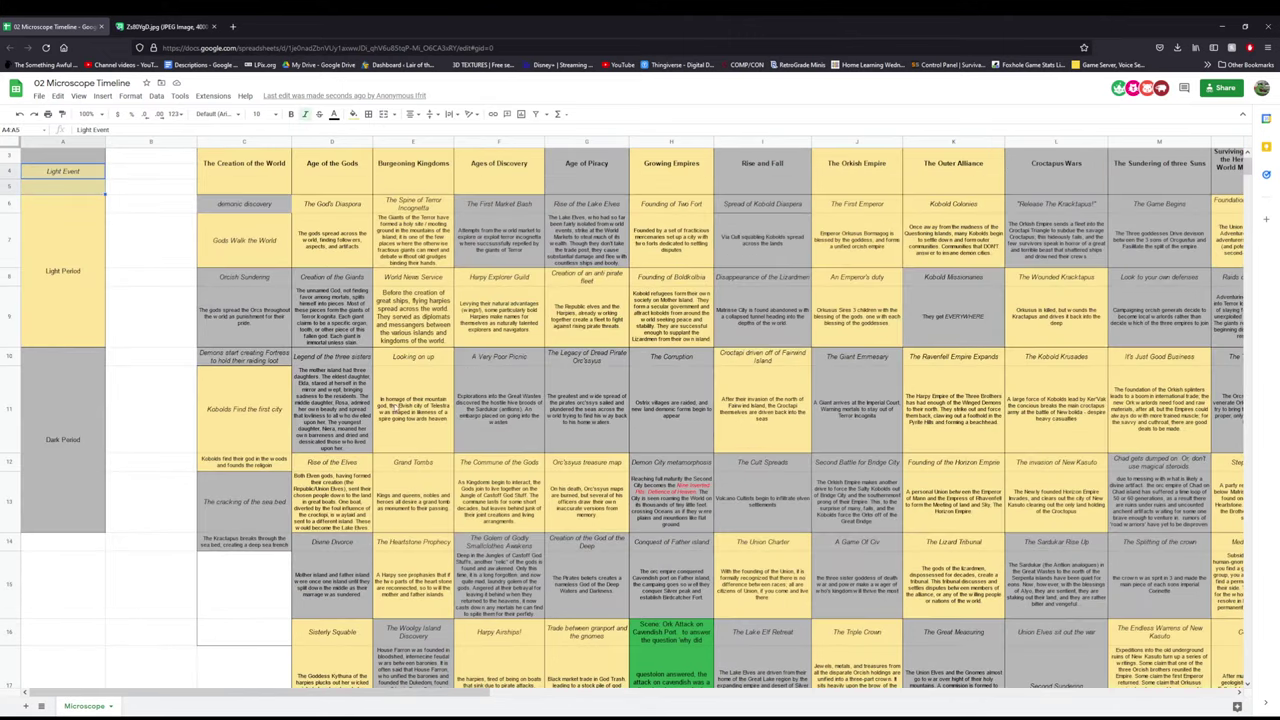
pyautogui.scroll(-4, 700, 590)
pyautogui.click(672, 620)
pyautogui.write('Light Event')
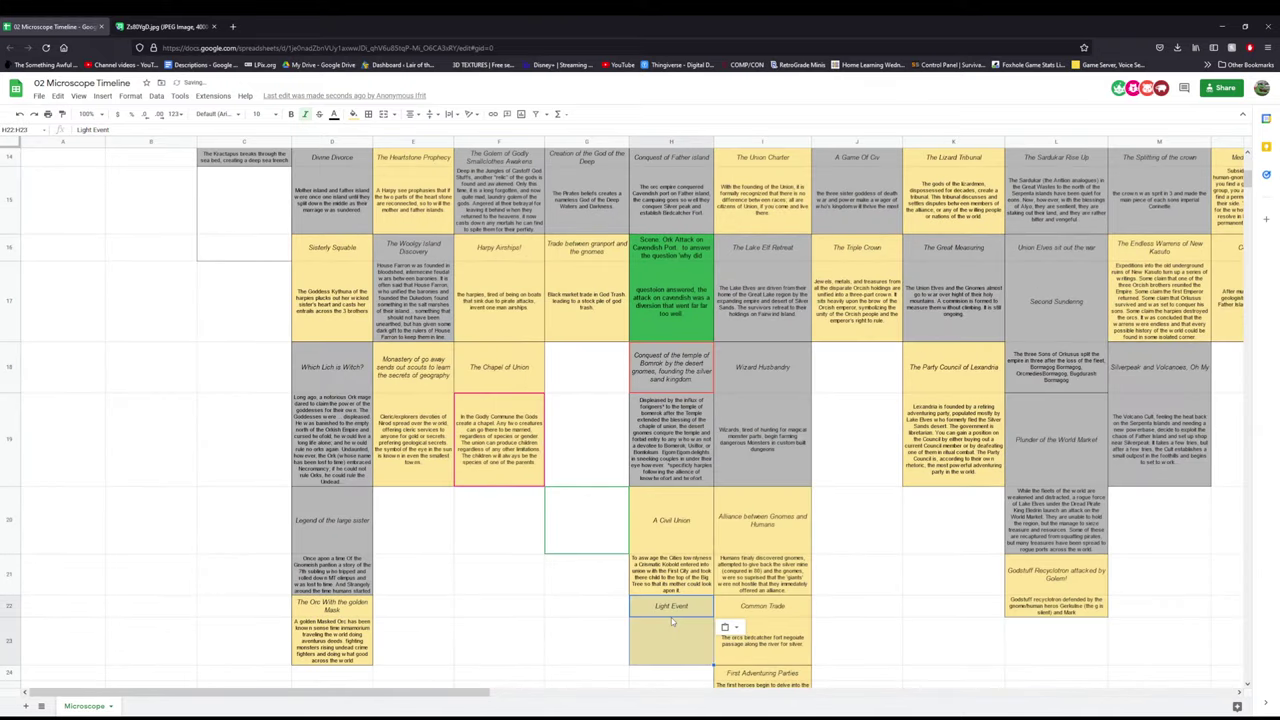
# - Replace the new card's placeholder title in H22 with "Spread of the Union Temples"
pyautogui.press('Return')
pyautogui.hotkey('ctrl', 'a')
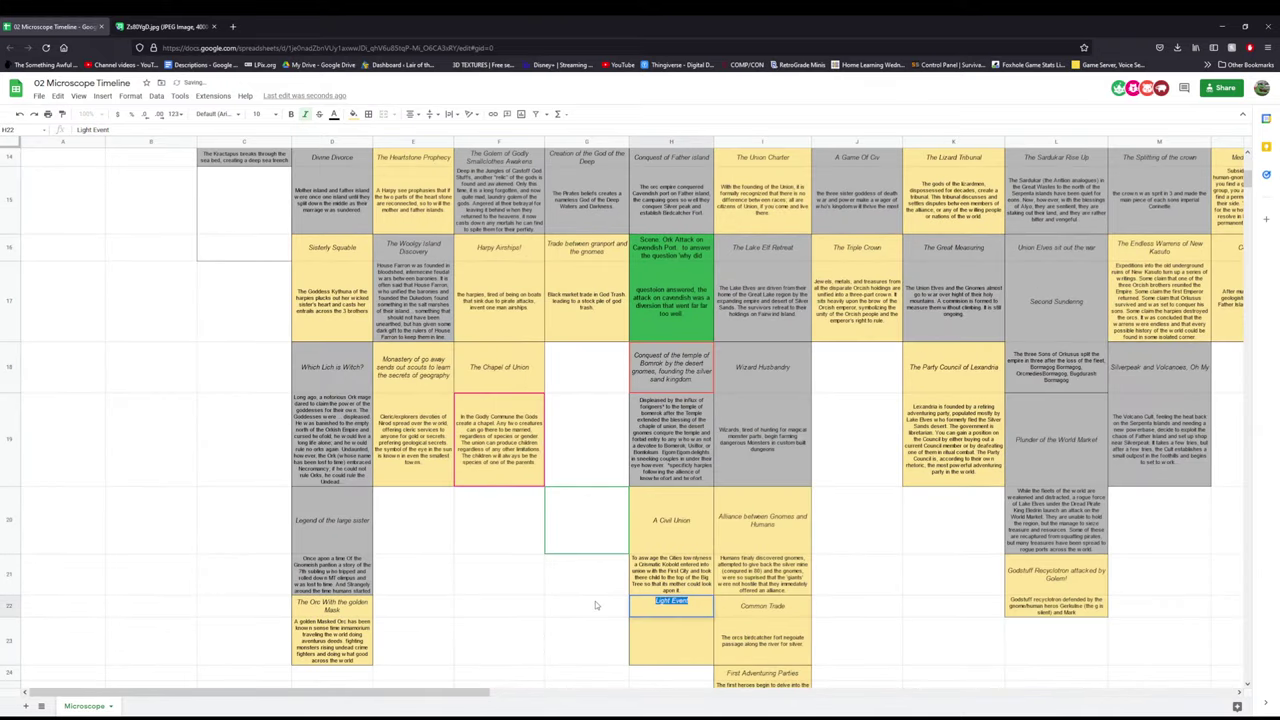
pyautogui.write('Spread of the Church')
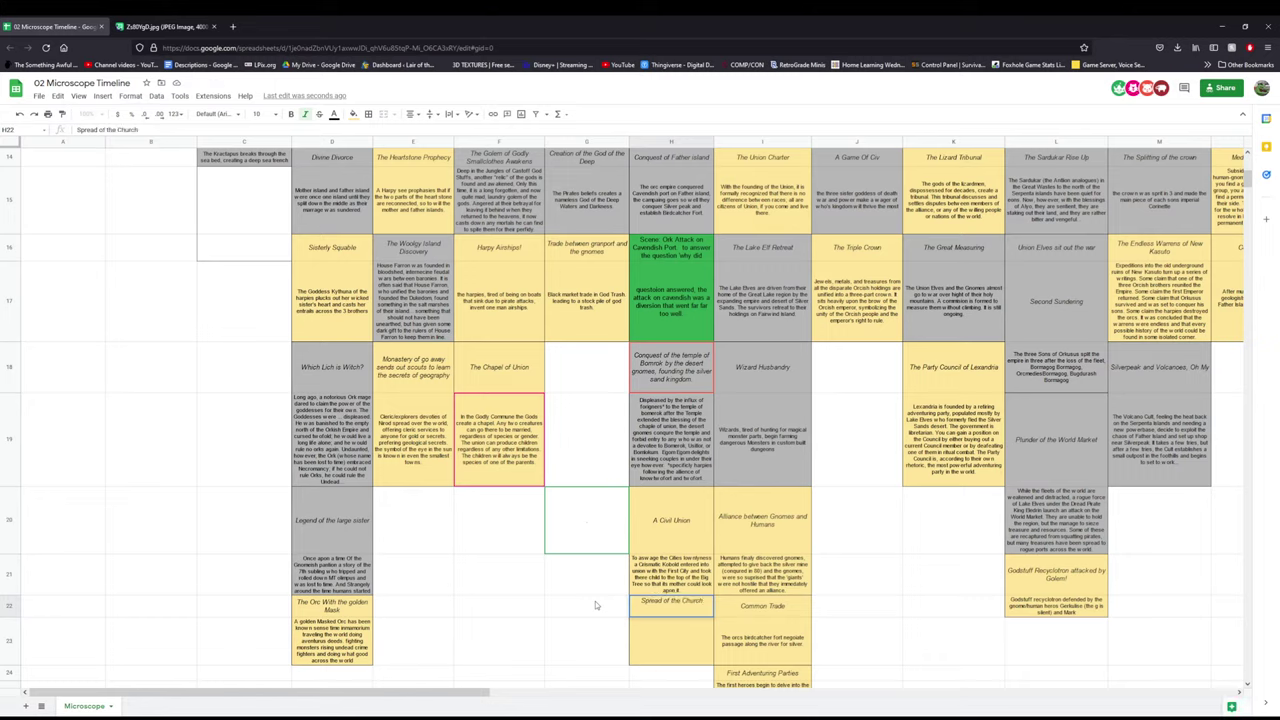
pyautogui.press('BackSpace')
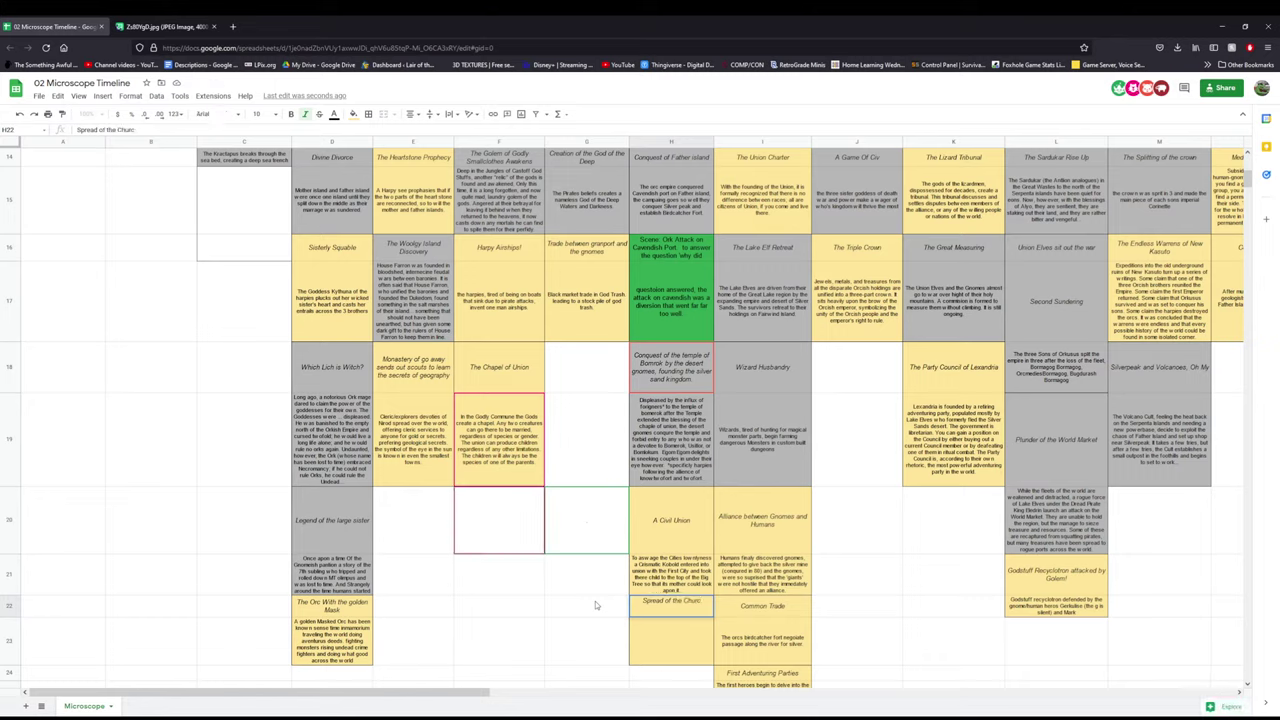
pyautogui.press('BackSpace')
pyautogui.press('BackSpace')
pyautogui.press('BackSpace')
pyautogui.press('BackSpace')
pyautogui.press('BackSpace')
pyautogui.write('Union Temples')
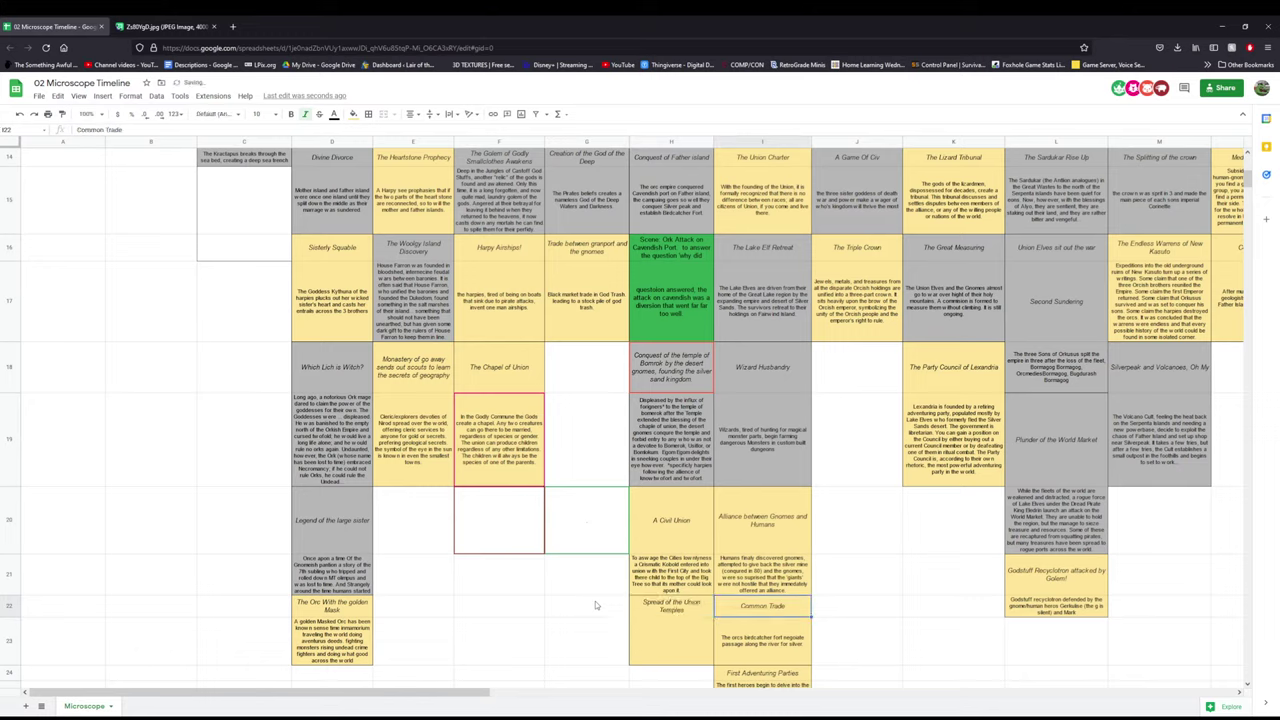
# - Change the word "Temples" in the H22 title to "Chapels"
pyautogui.click(693, 617)
pyautogui.doubleClick(693, 617)
pyautogui.moveTo(716, 600); pyautogui.dragTo(745, 612)
pyautogui.click(683, 600)
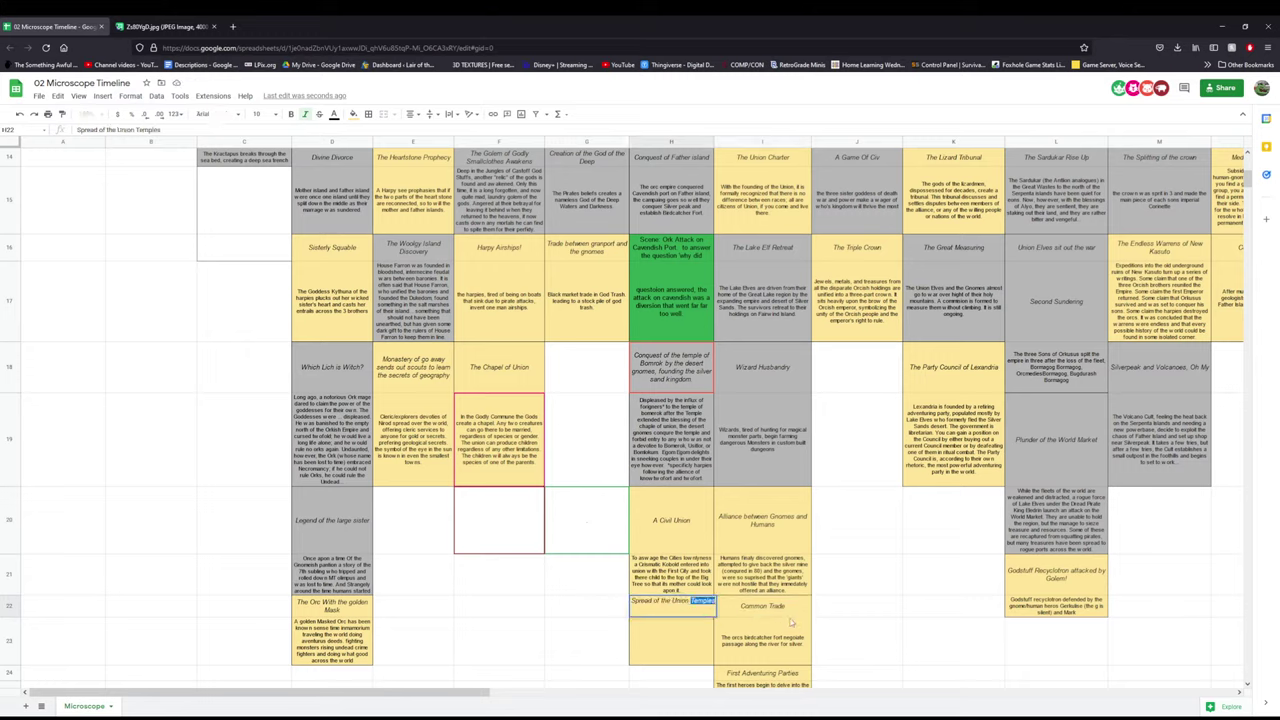
pyautogui.write('Chapels')
pyautogui.press('Tab')
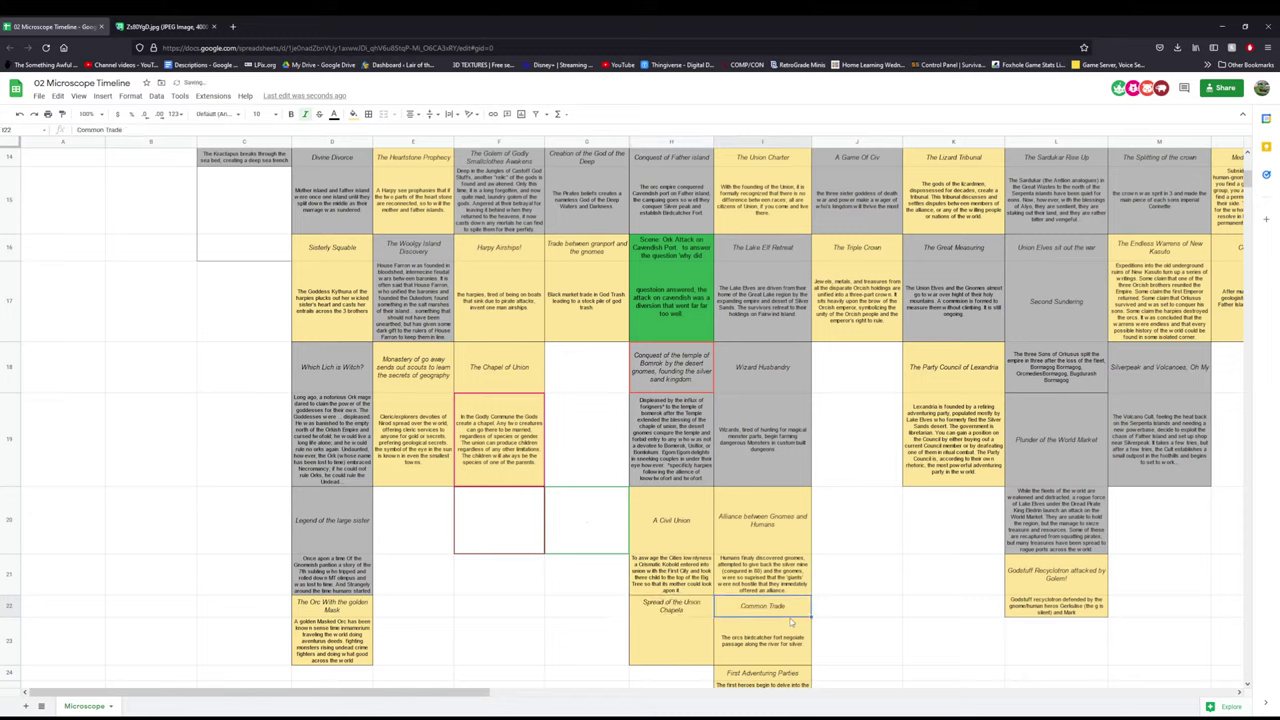
# - Fill H23 with "Union Chapels begin to spring up across the world, and people have much easier access to them - though they are not common."
pyautogui.click(681, 647)
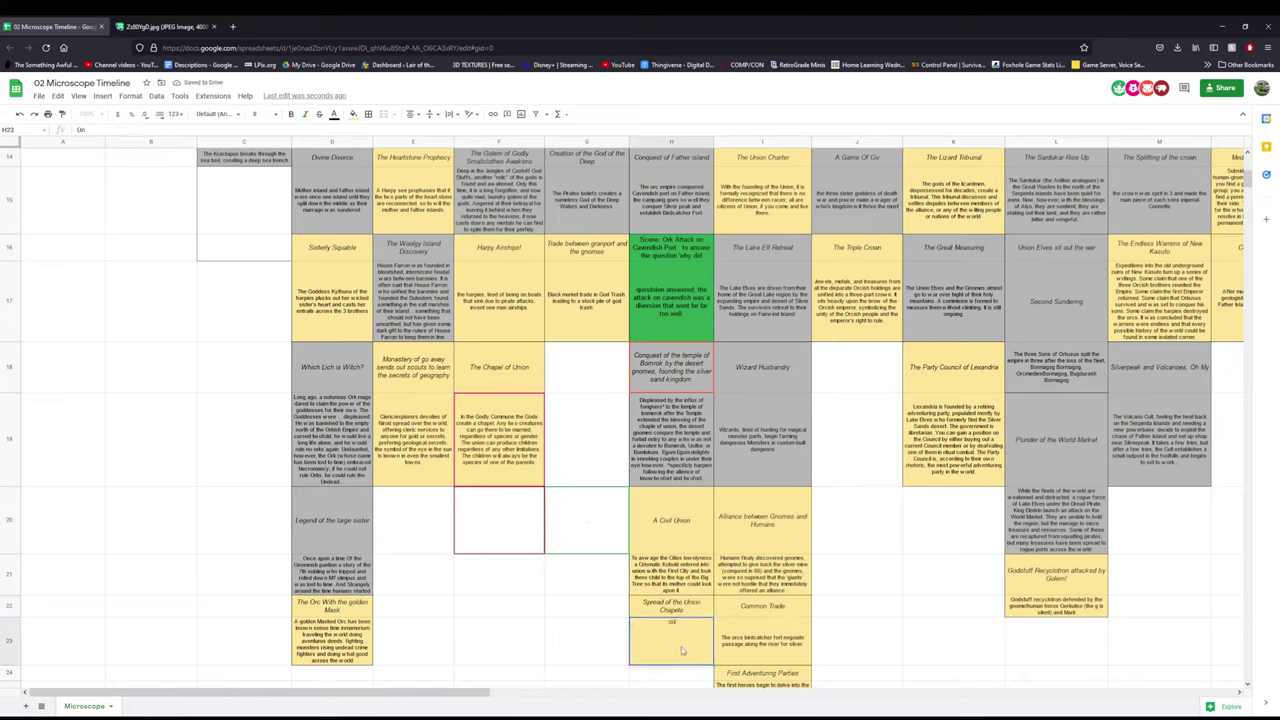
pyautogui.write('Union Chapels begin to spring up a')
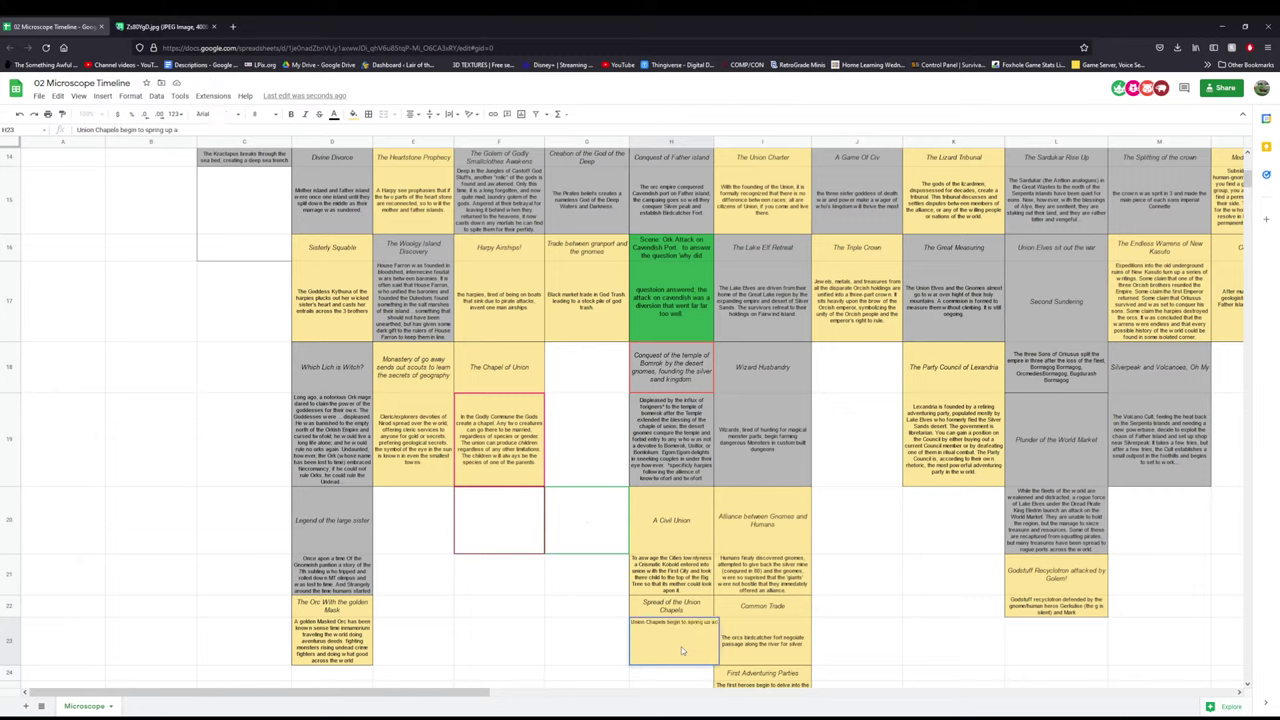
pyautogui.write('cross the world.')
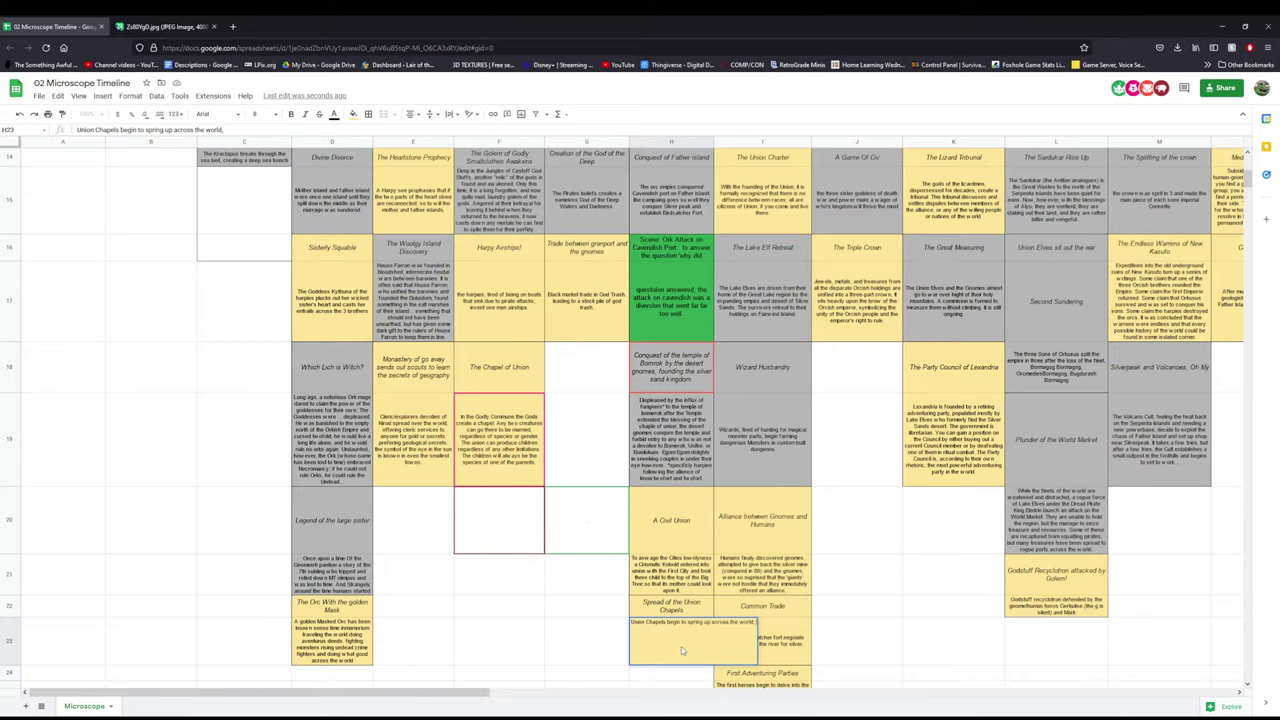
pyautogui.write('and people')
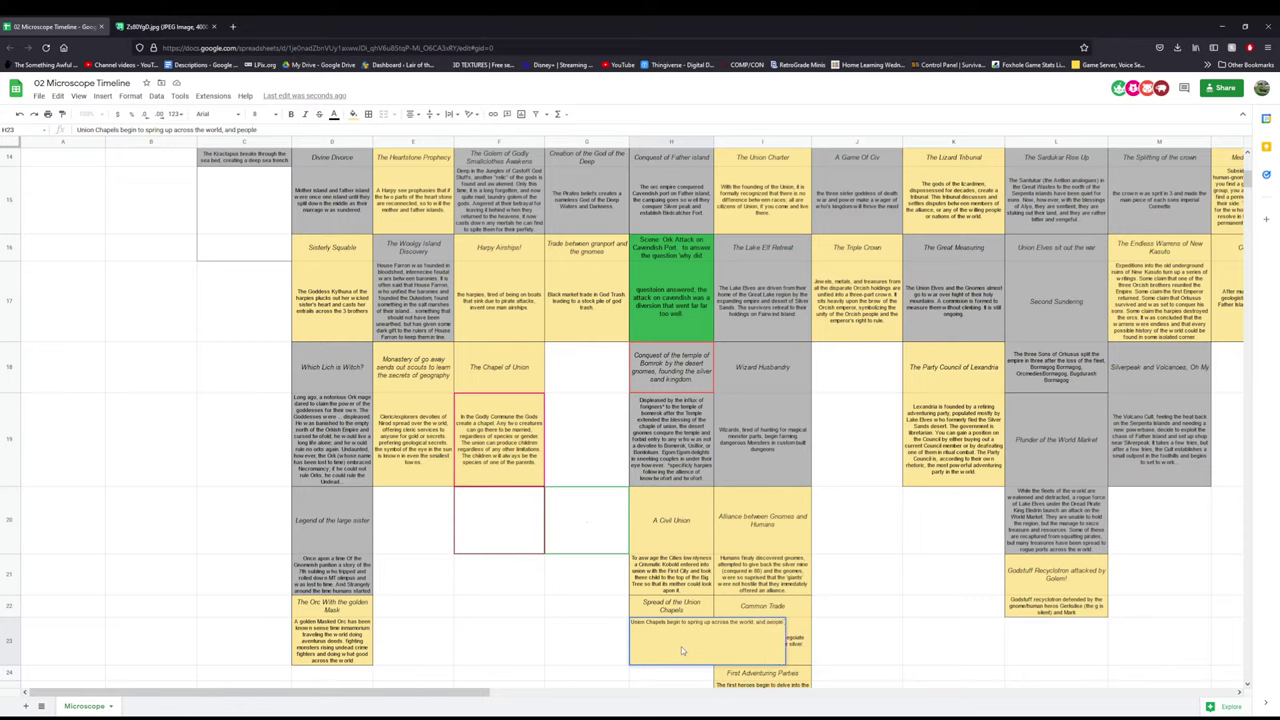
pyautogui.write(' have much easier a')
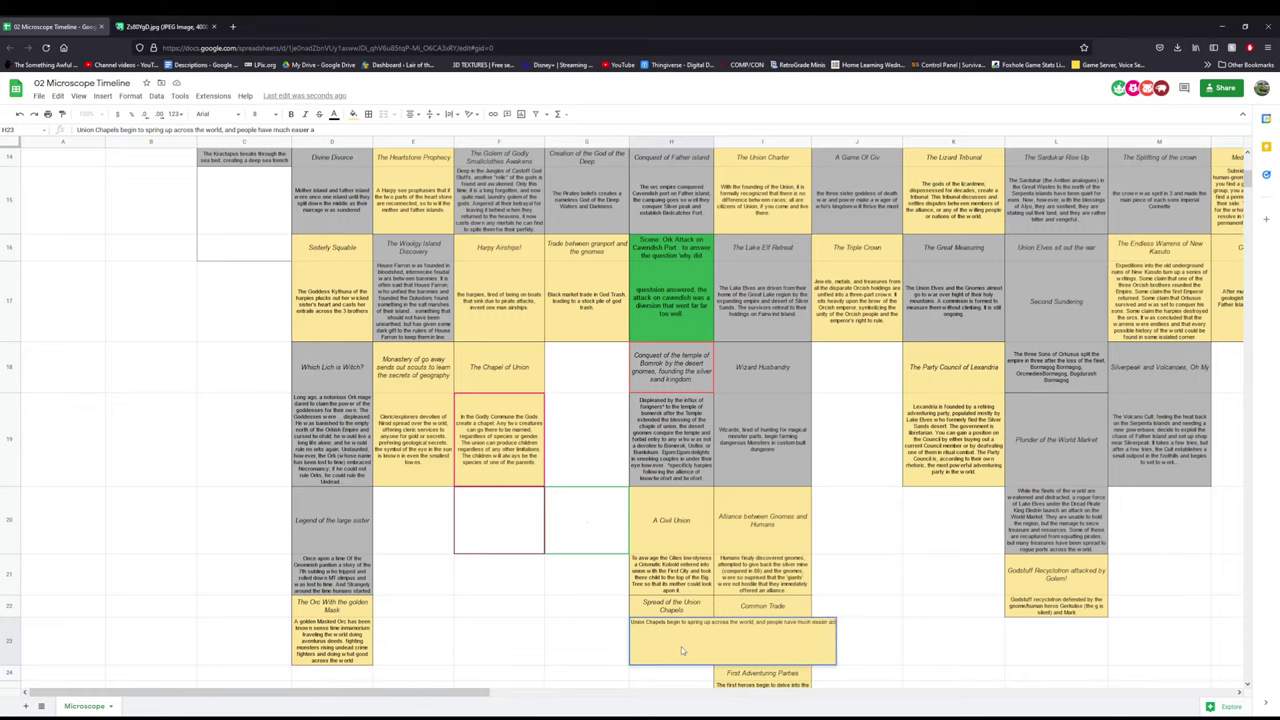
pyautogui.write('ccess')
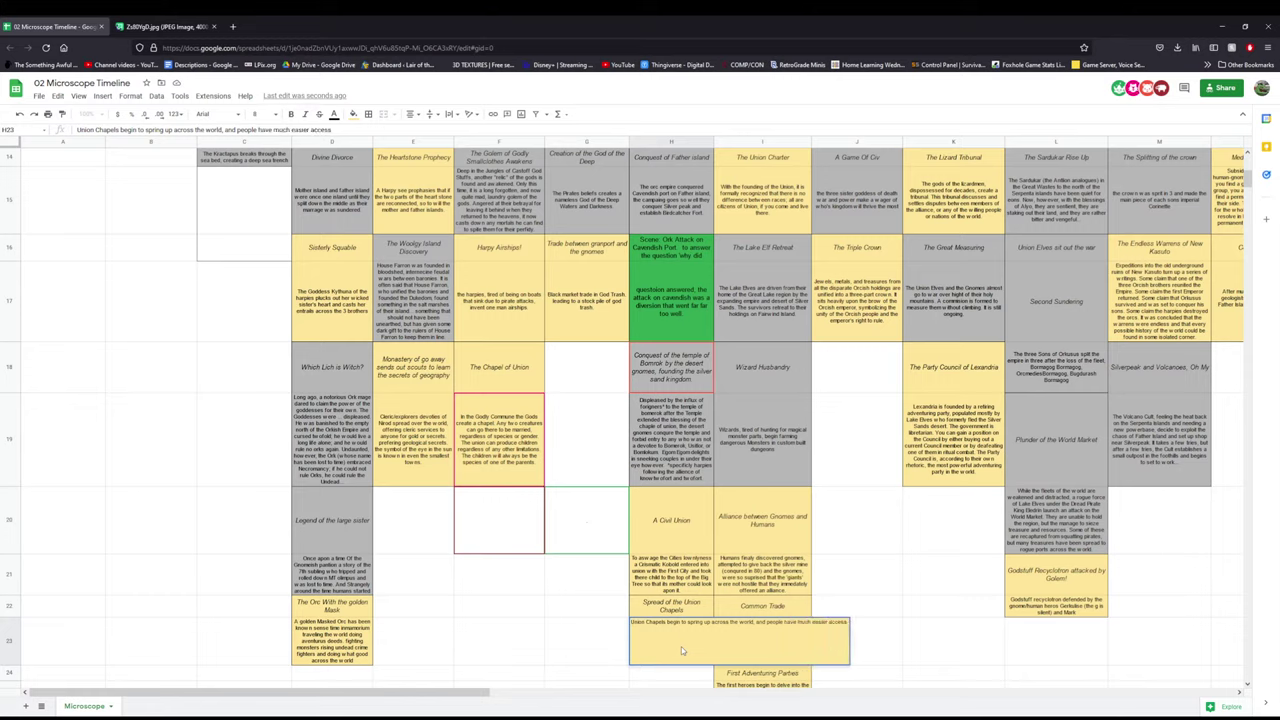
pyautogui.write(' to them')
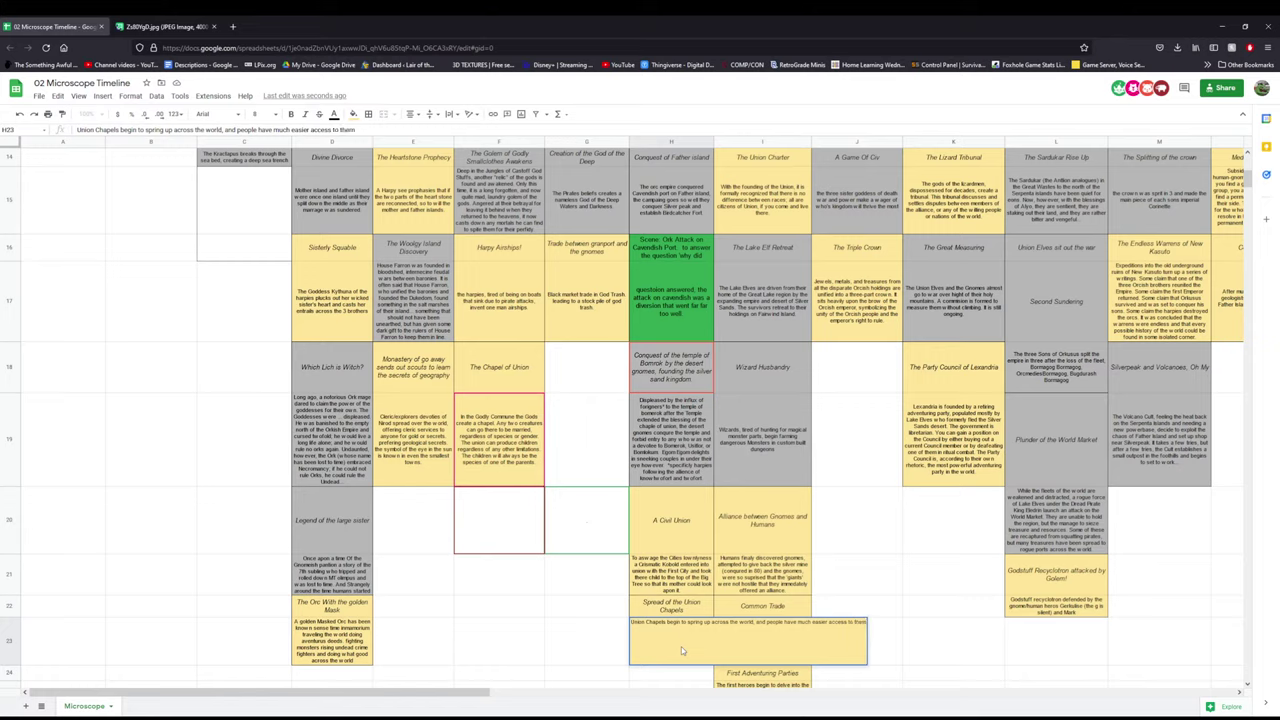
pyautogui.write(' - though they ar')
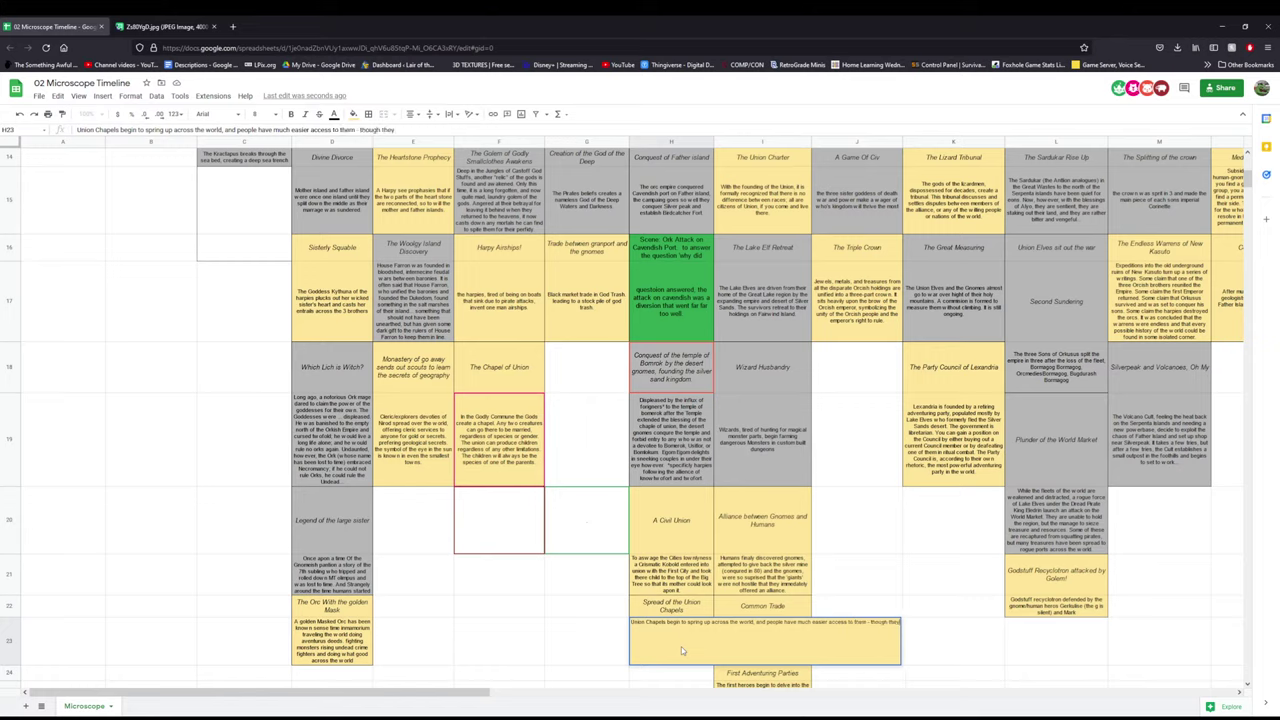
pyautogui.write('e not common')
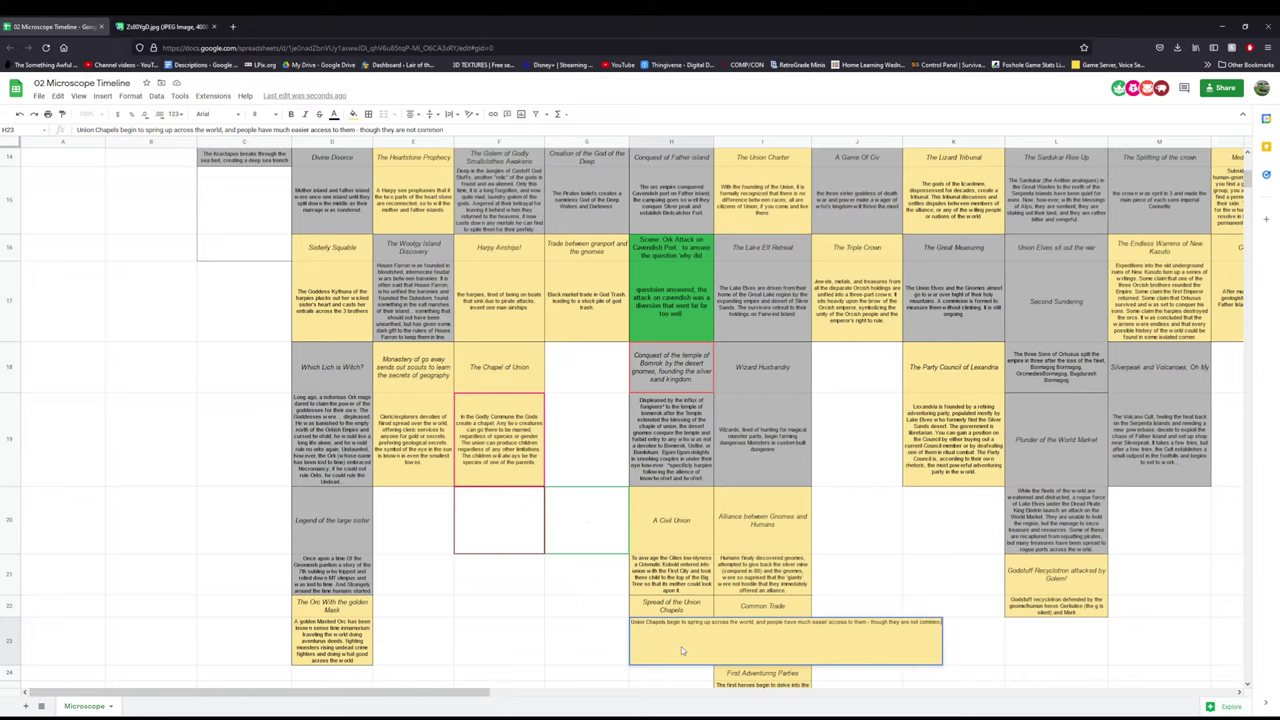
pyautogui.press('Return')
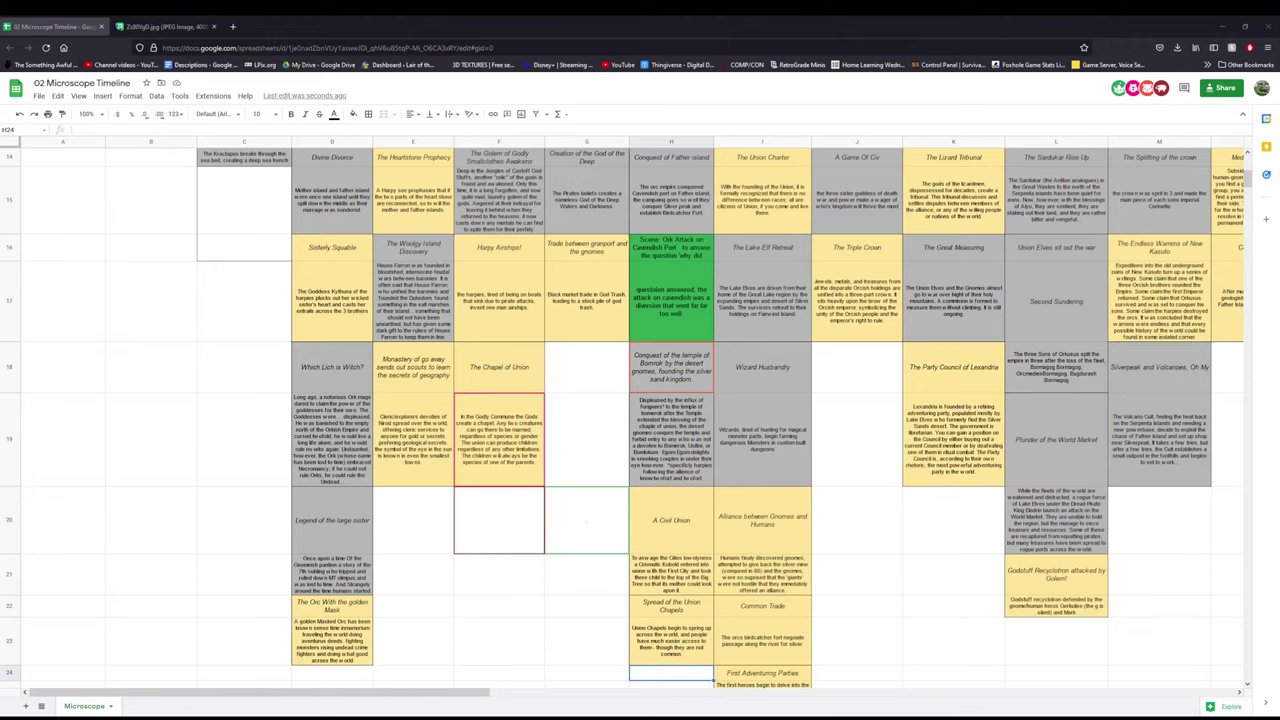
# - Check the turn order and focus list below the timeline
pyautogui.scroll(-5, 381, 417)
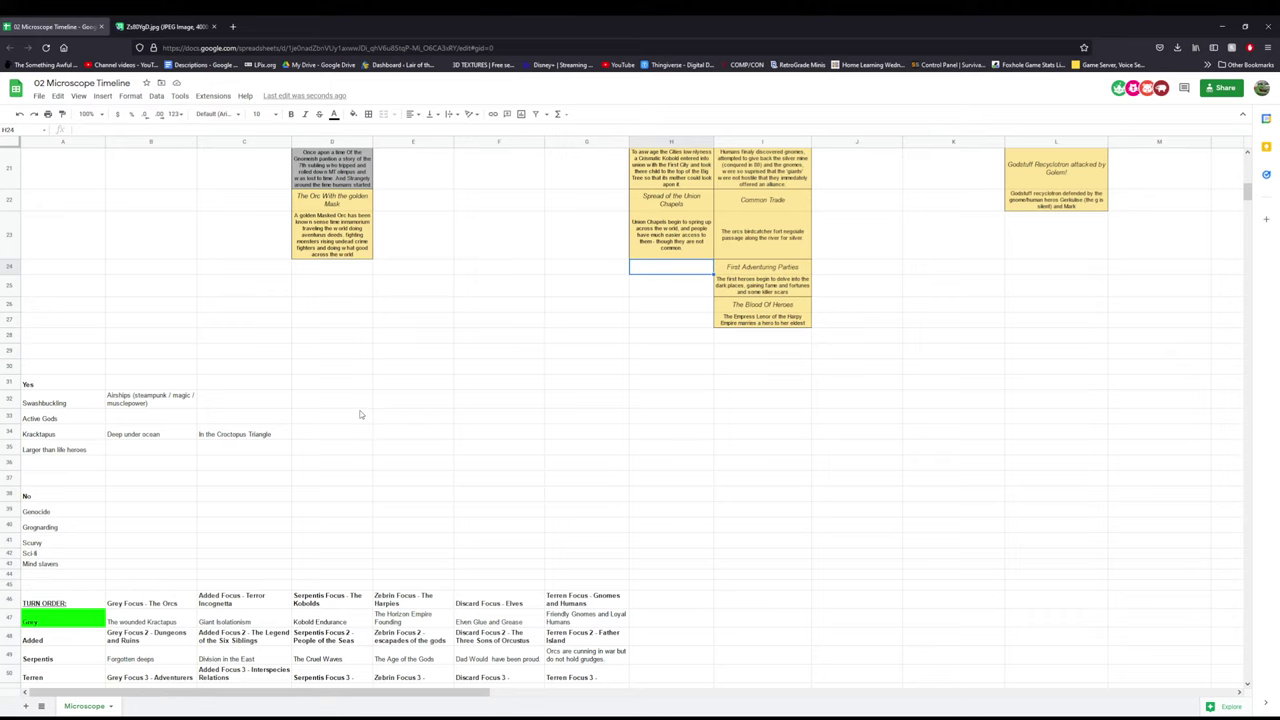
pyautogui.scroll(5, 360, 414)
pyautogui.scroll(-1, 360, 414)
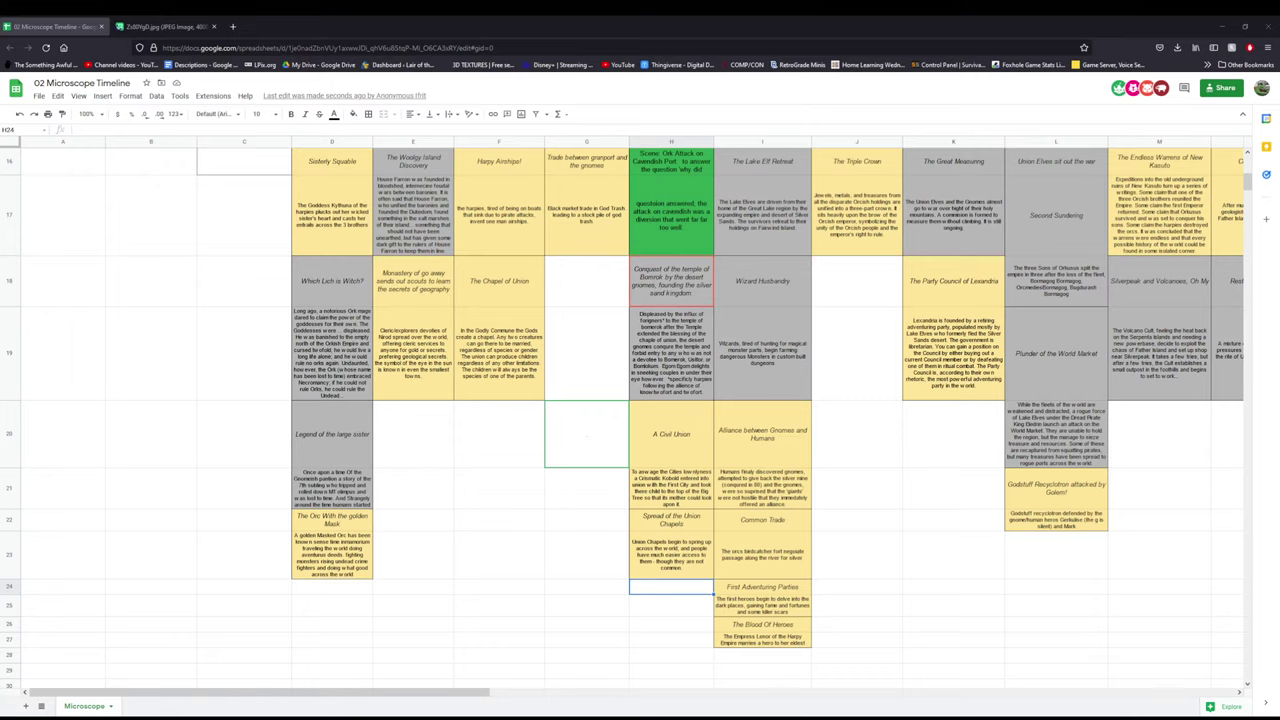
pyautogui.scroll(-5, 253, 508)
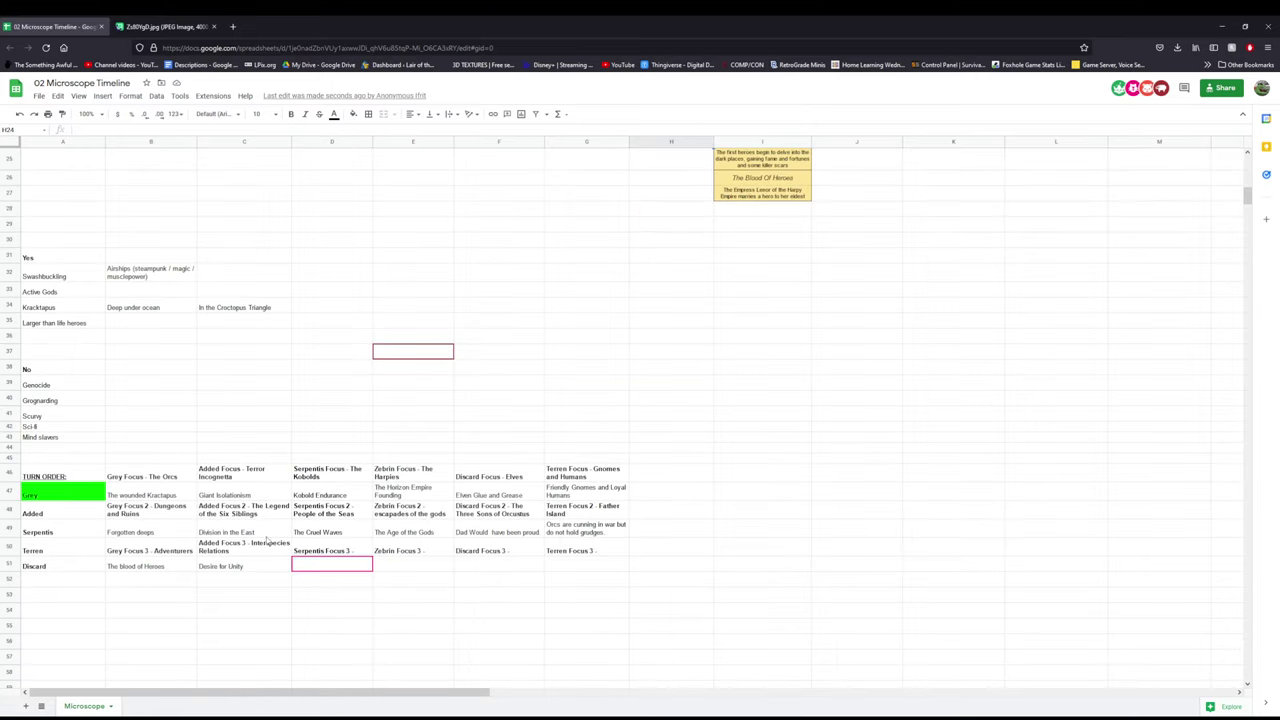
# - Check the turn order and focus list below the timeline against the lower event cards
pyautogui.scroll(5, 504, 436)
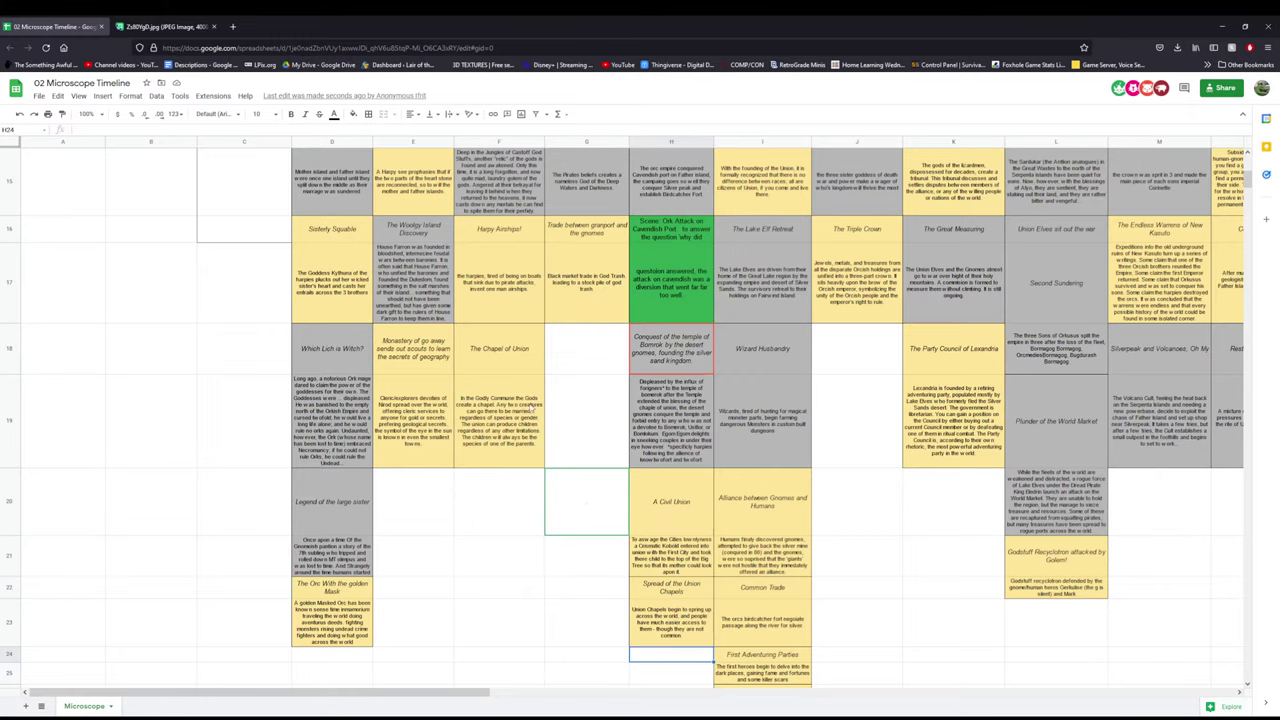
pyautogui.scroll(-2, 532, 408)
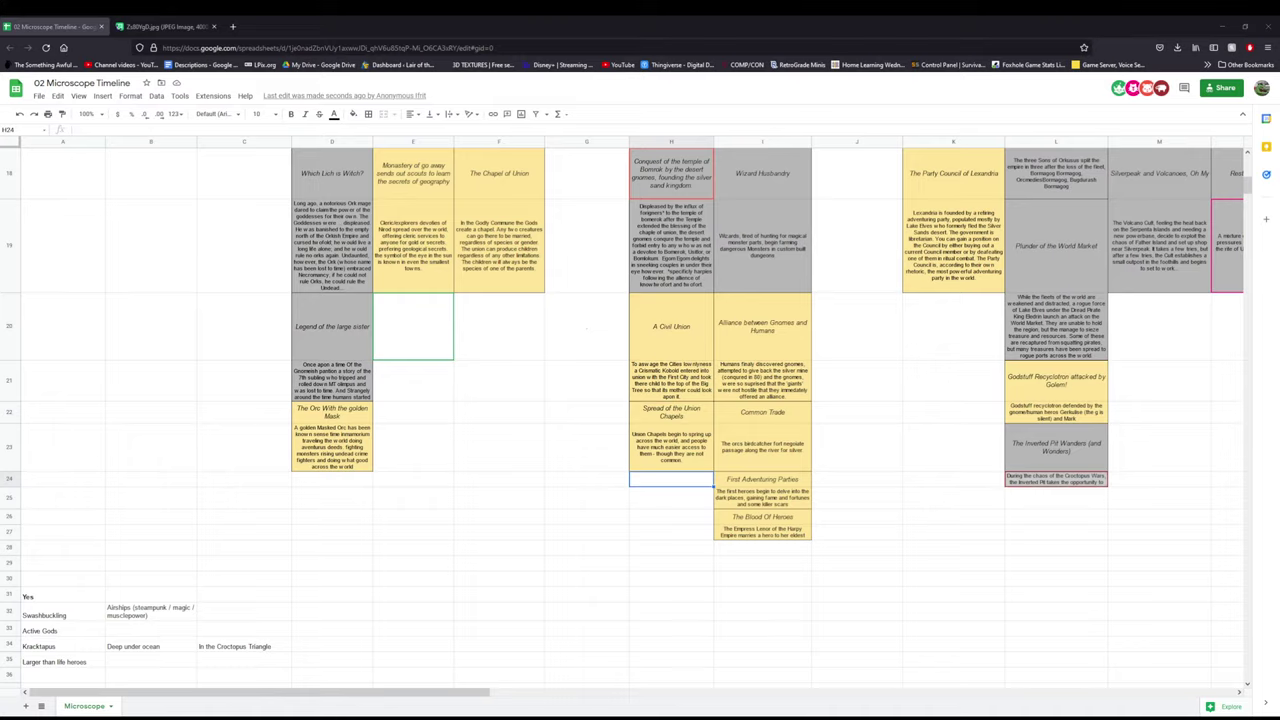
pyautogui.scroll(-5, 260, 615)
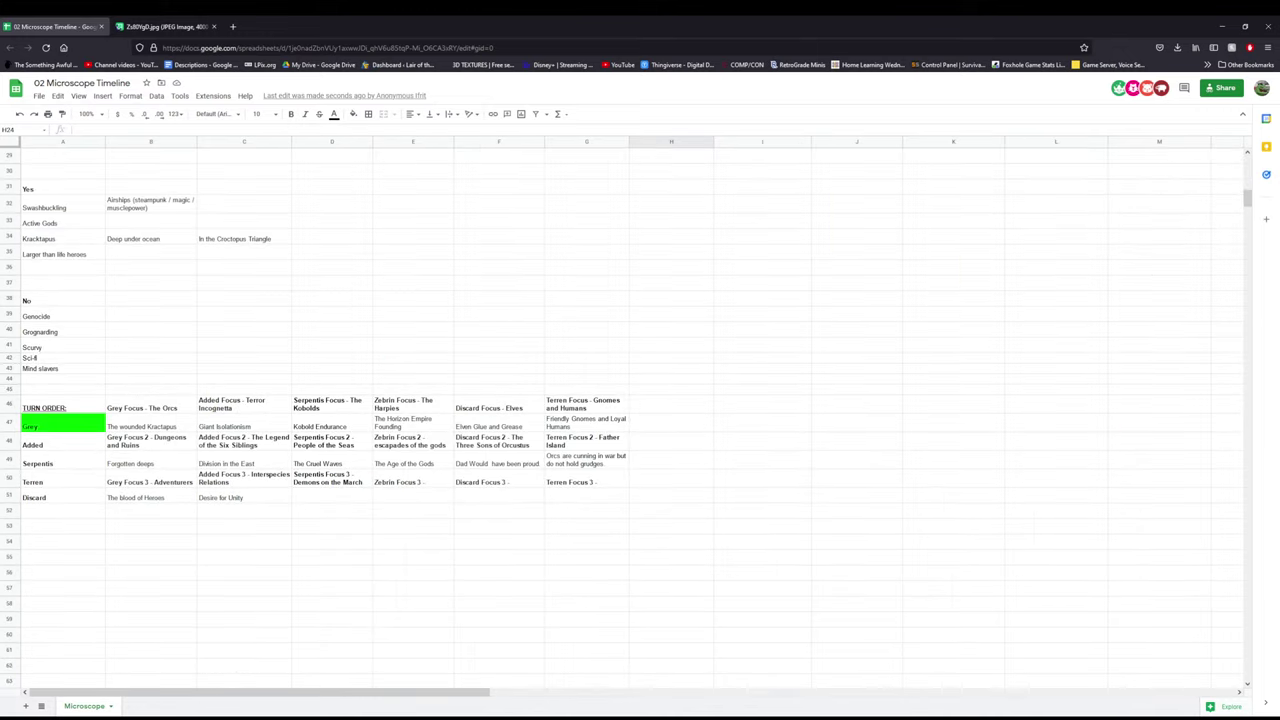
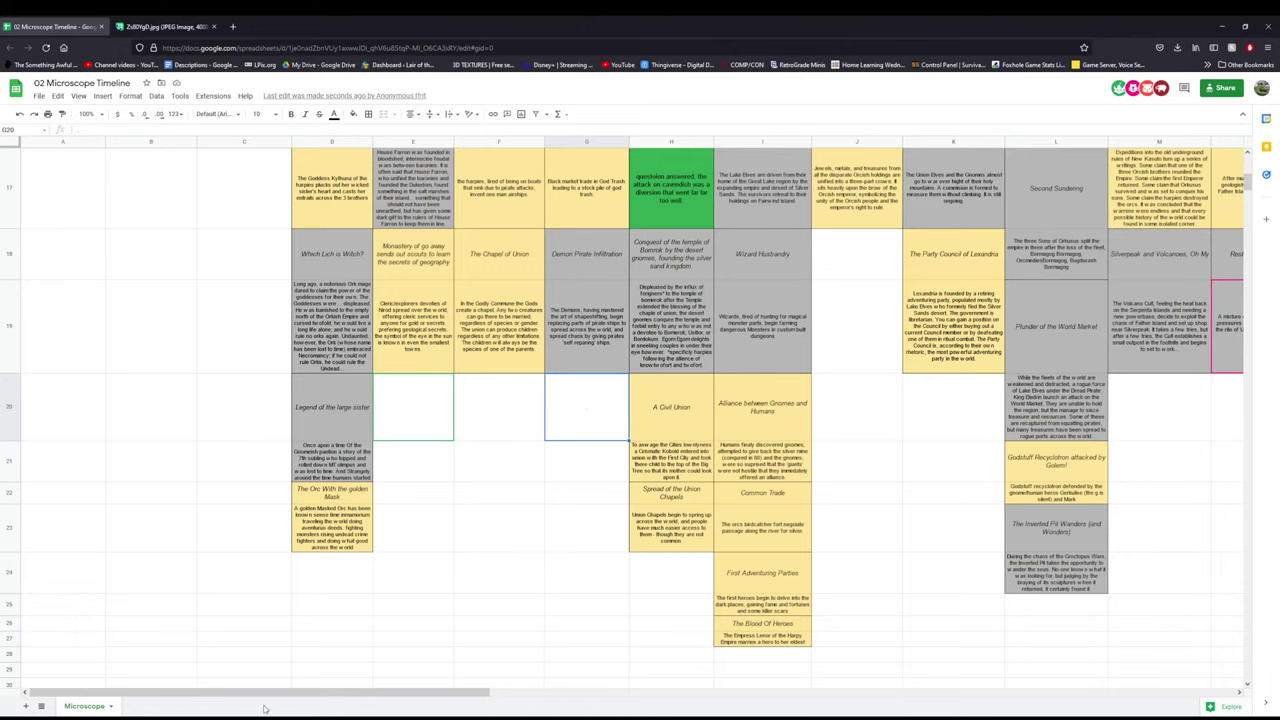
pyautogui.scroll(-5, 232, 575)
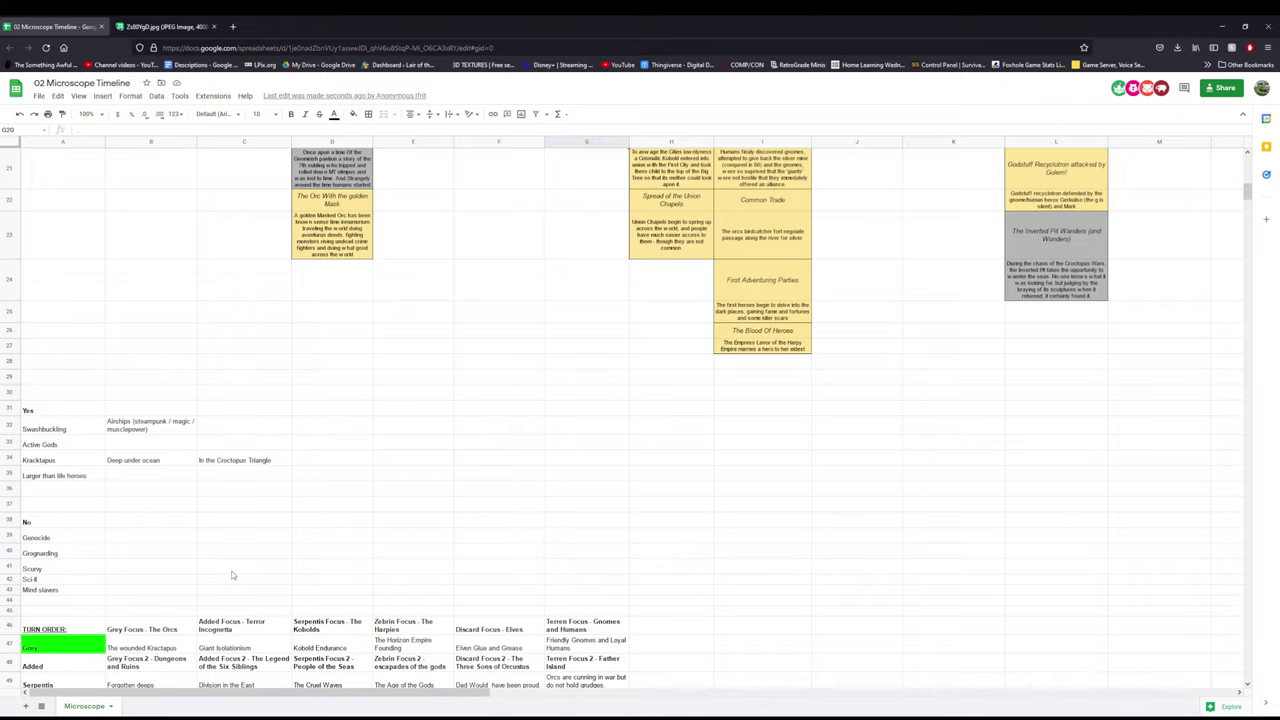
pyautogui.scroll(-2, 233, 590)
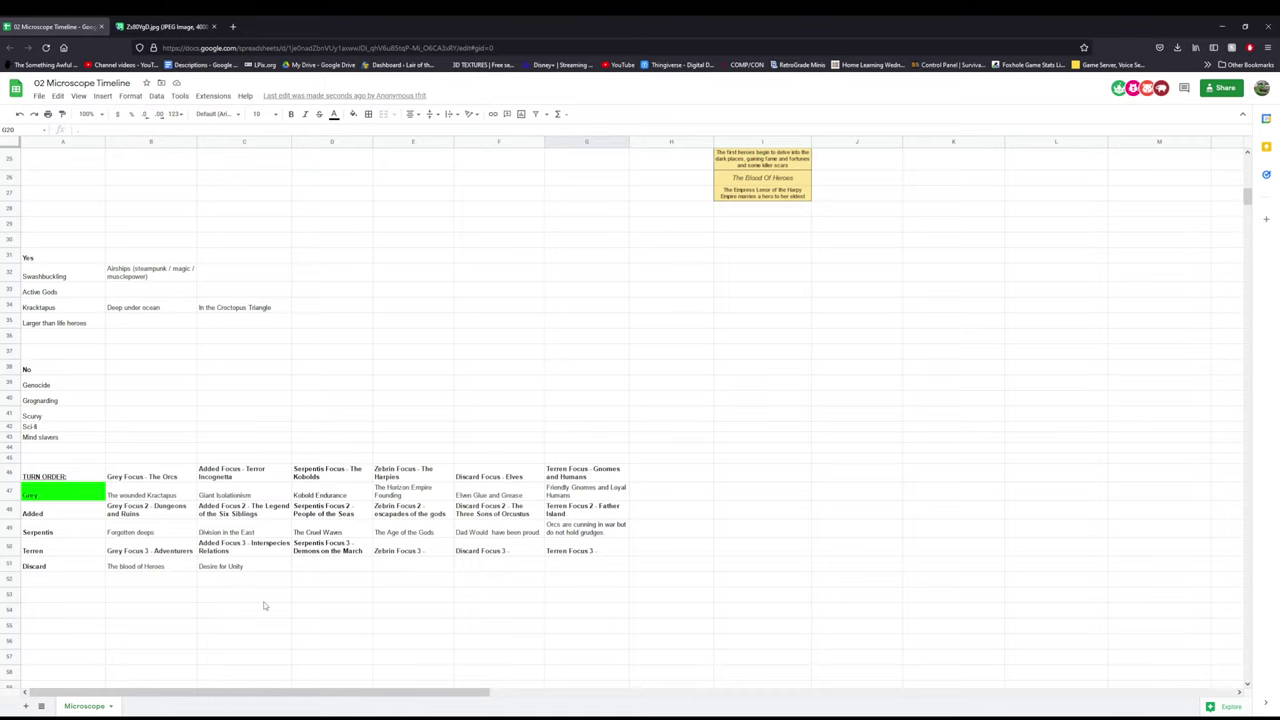
pyautogui.scroll(2, 264, 605)
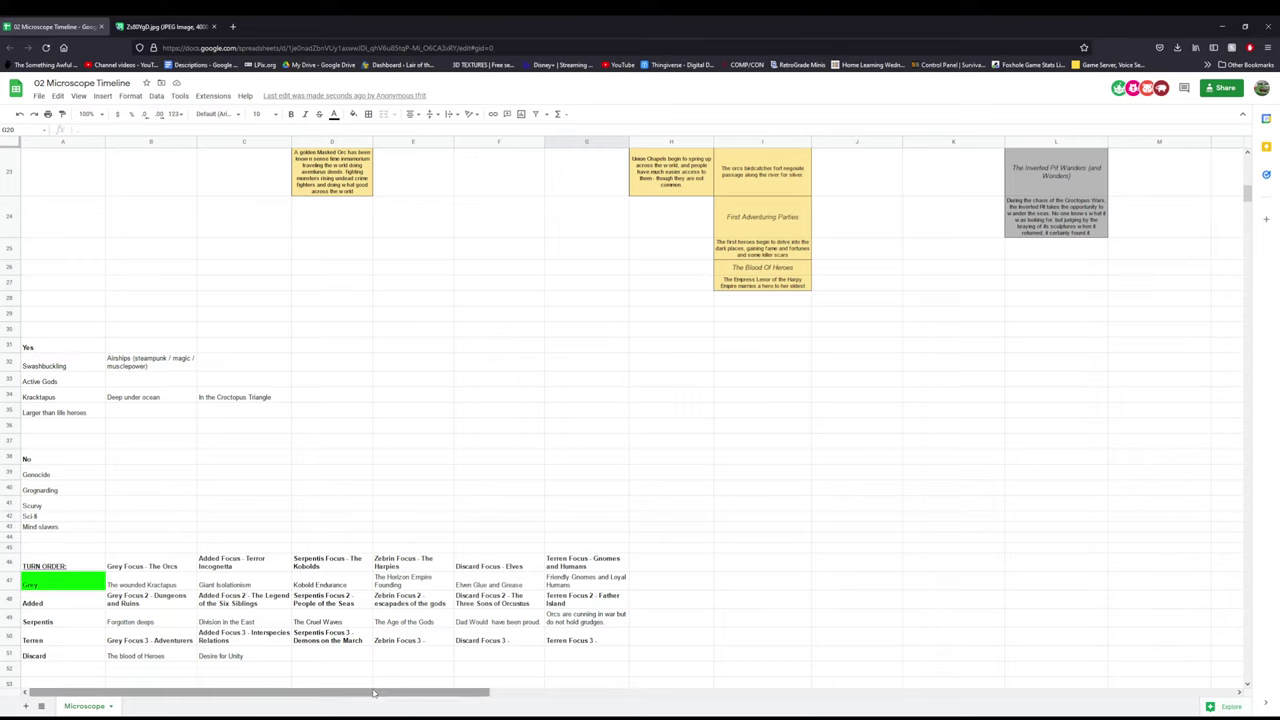
pyautogui.scroll(3, 396, 574)
pyautogui.scroll(-3, 402, 591)
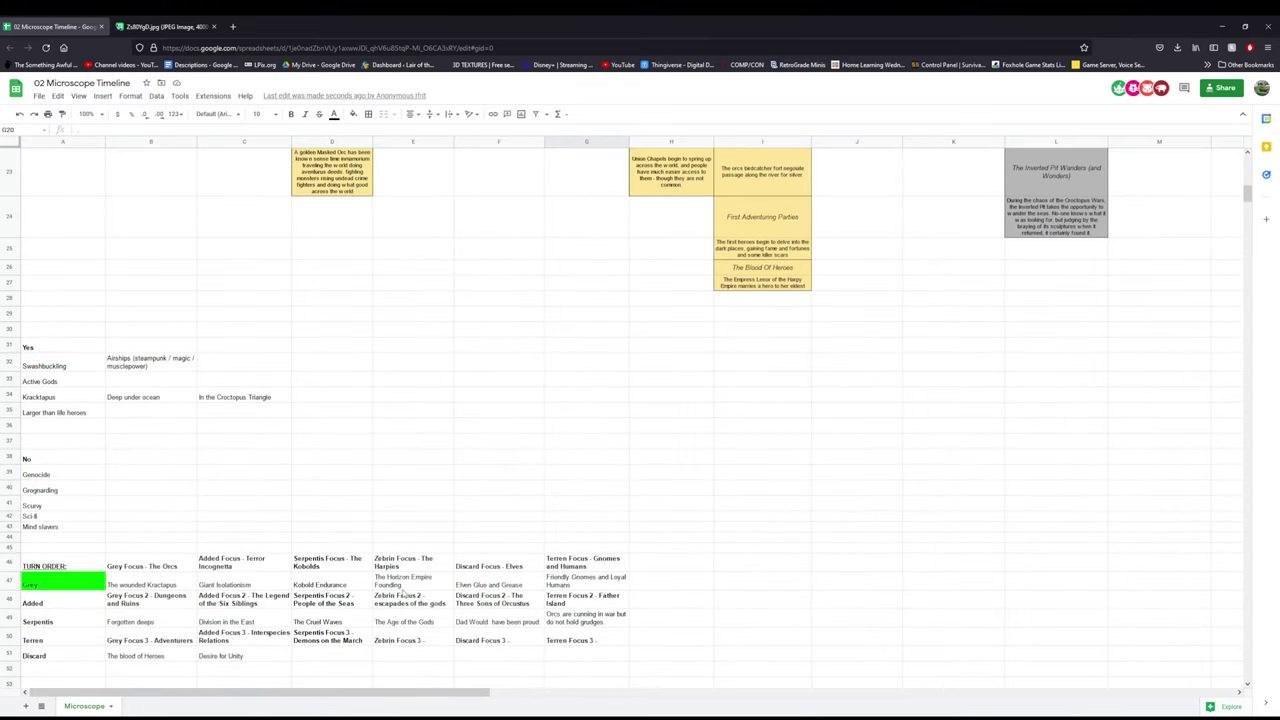
pyautogui.scroll(5, 404, 594)
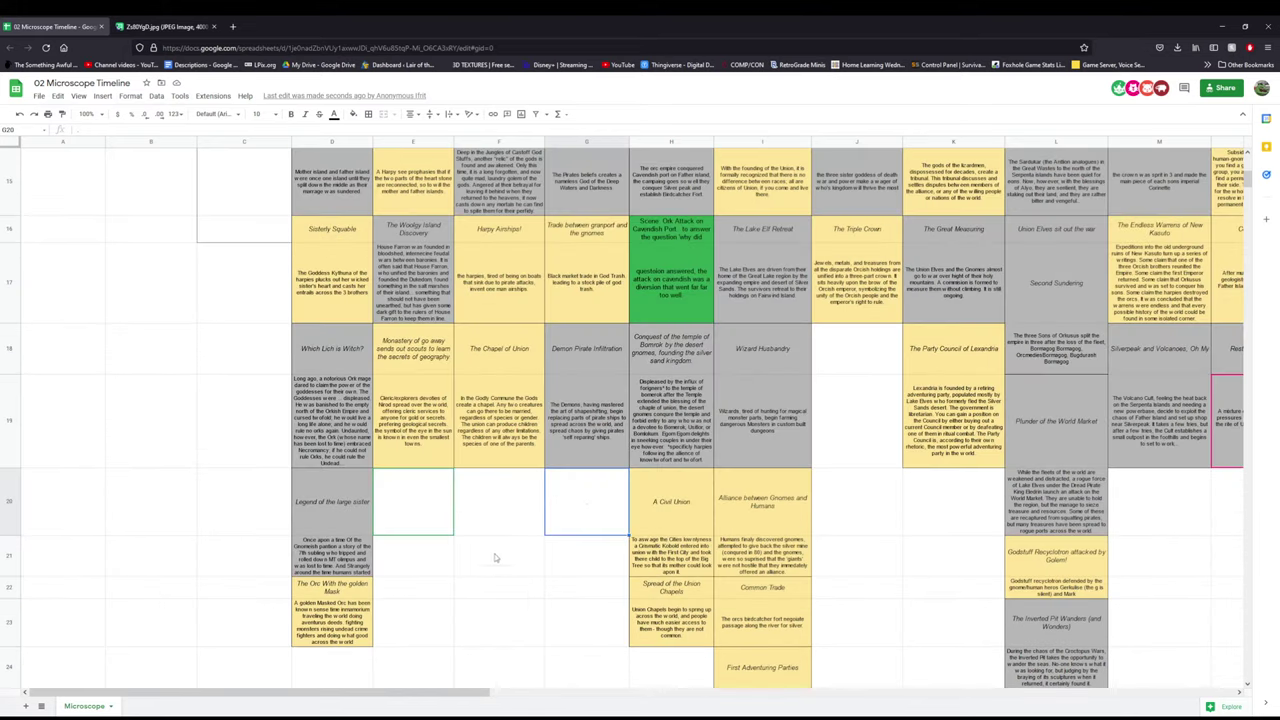
# - Examine the period headings and event cards across the timeline, through to the final period in column N
pyautogui.moveTo(469, 693); pyautogui.dragTo(603, 695)
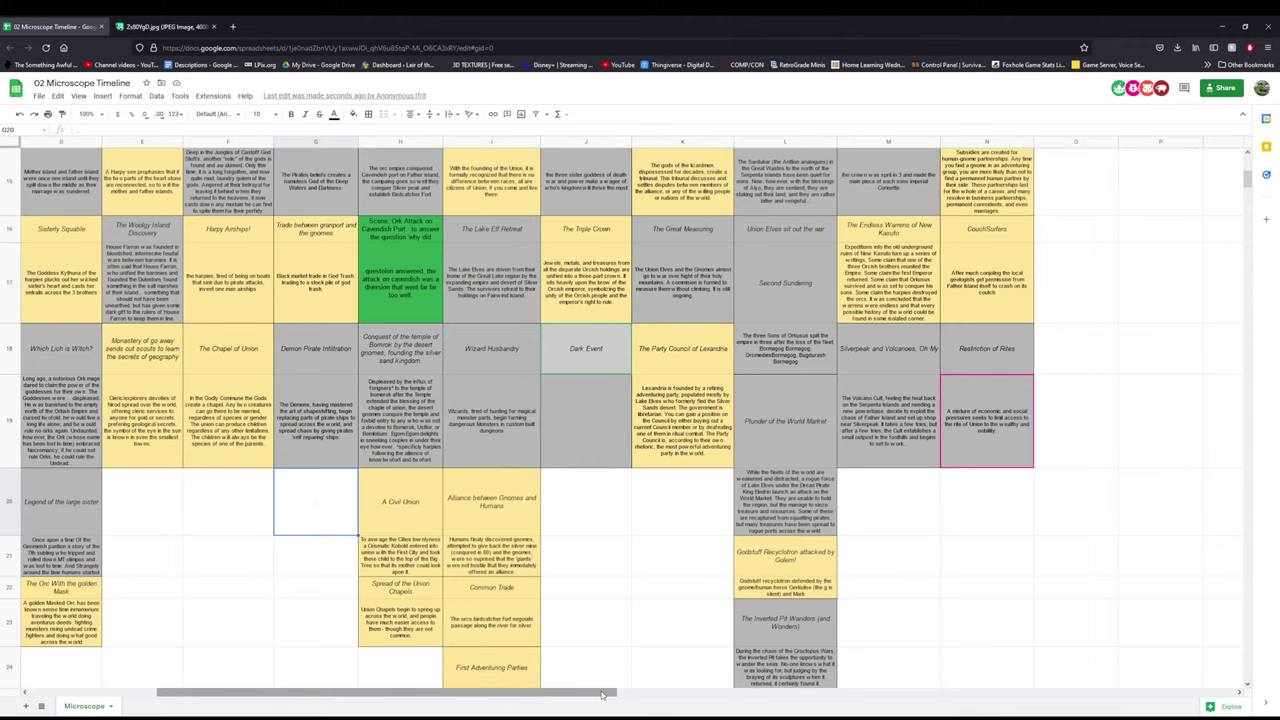
pyautogui.scroll(-4, 985, 516)
pyautogui.scroll(1, 981, 514)
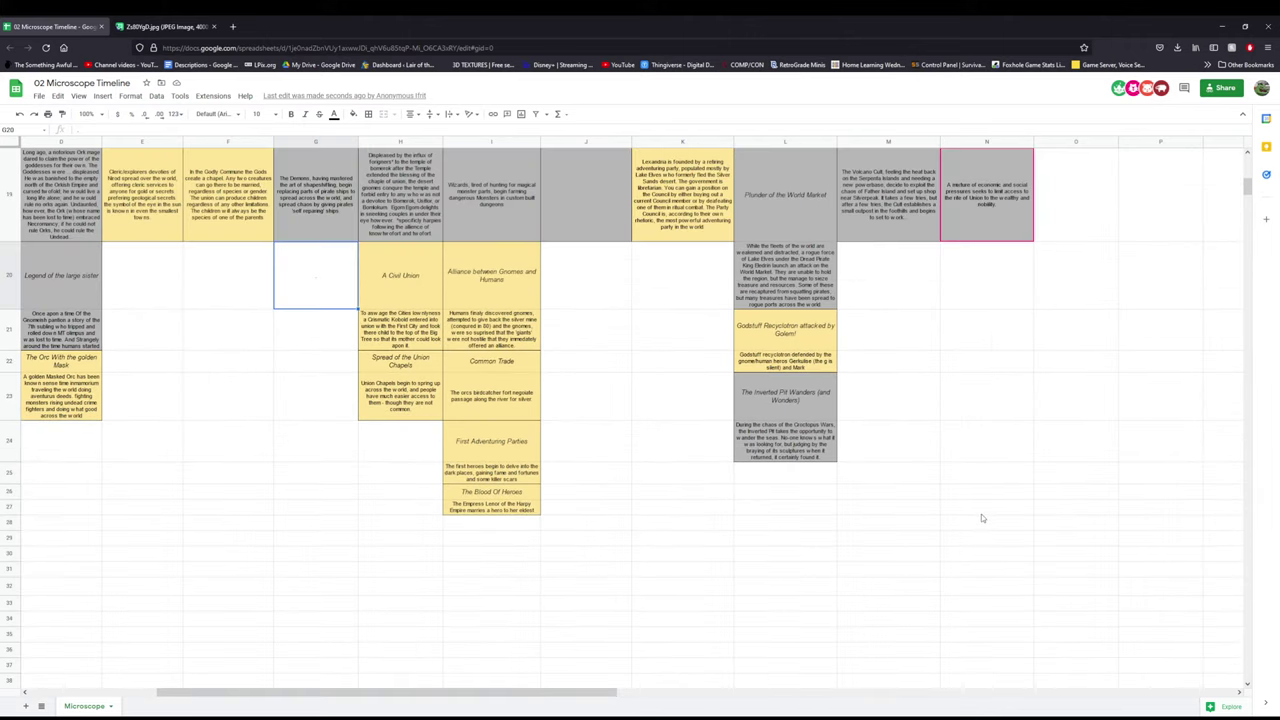
pyautogui.scroll(5, 978, 513)
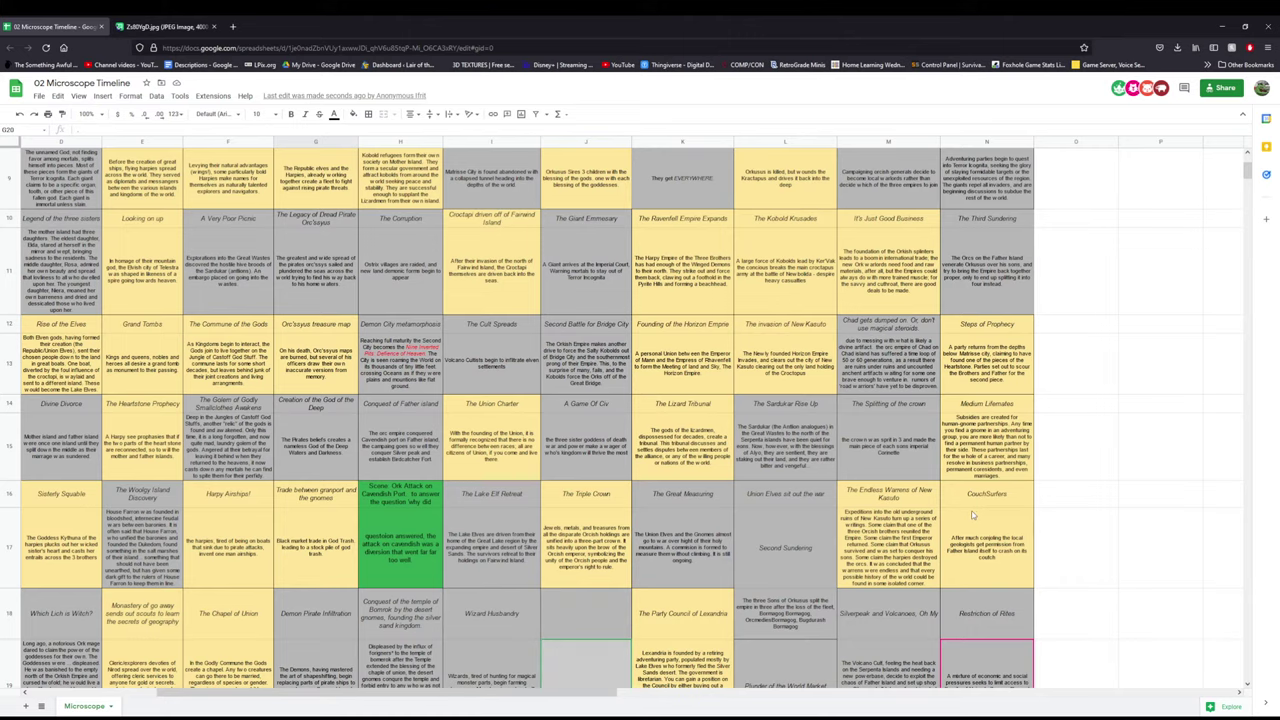
pyautogui.scroll(3, 972, 515)
pyautogui.scroll(2, 972, 515)
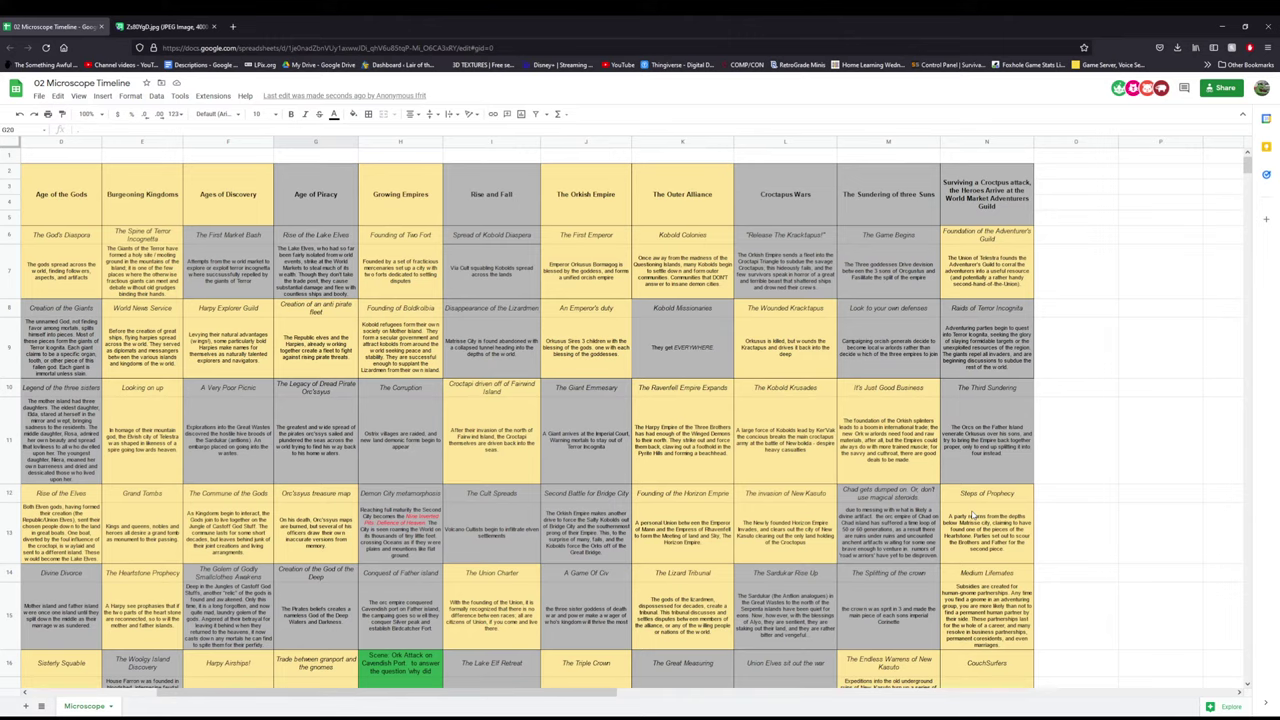
pyautogui.scroll(-3, 972, 515)
pyautogui.scroll(-3, 972, 515)
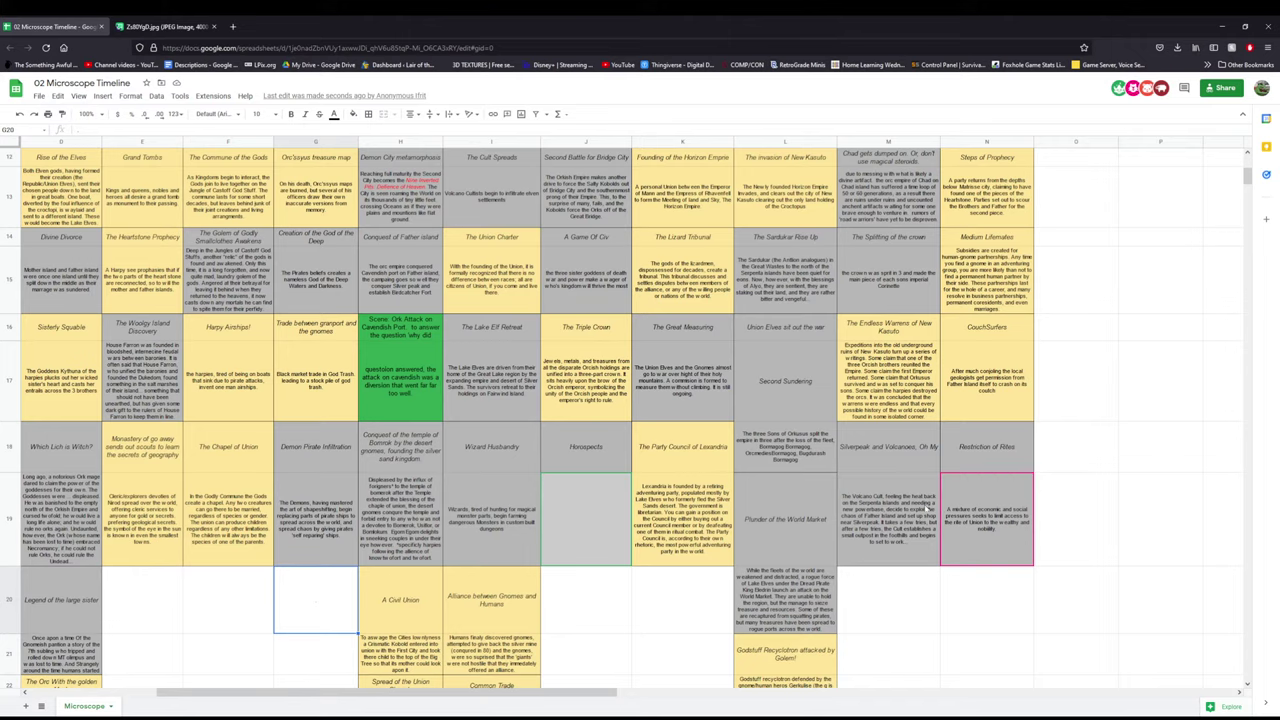
pyautogui.scroll(1, 871, 479)
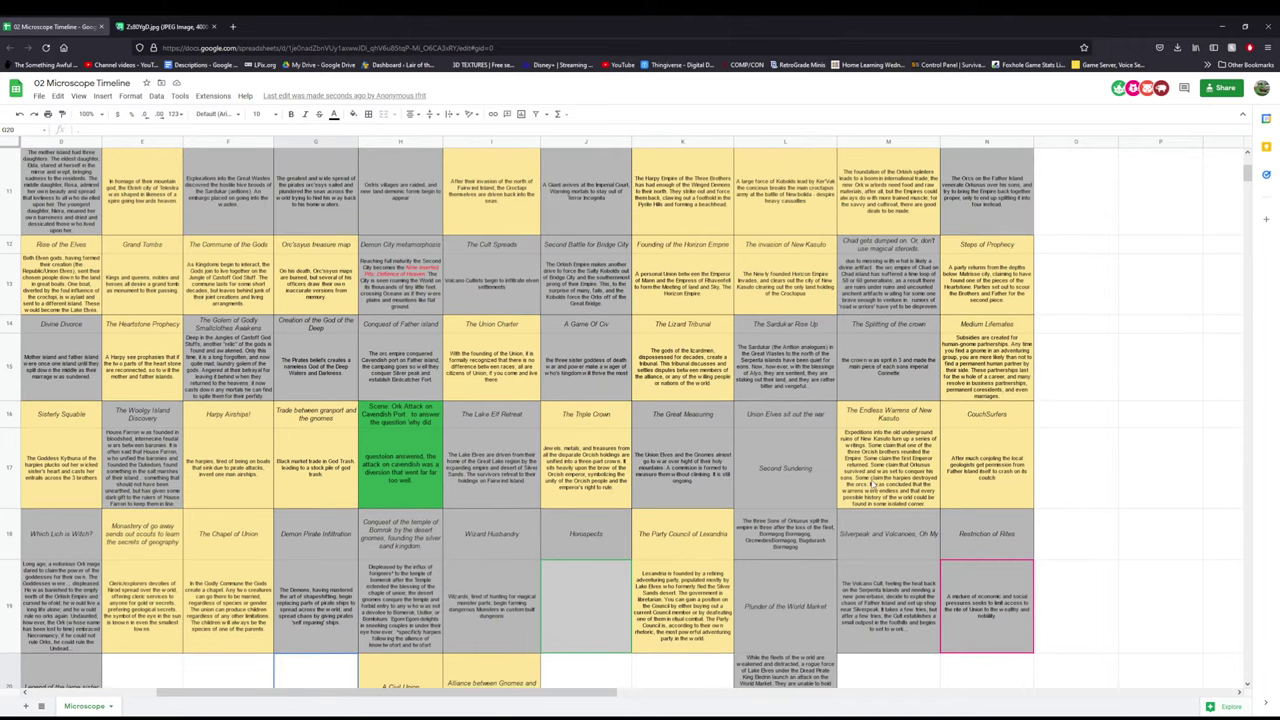
pyautogui.scroll(-2, 872, 484)
pyautogui.scroll(-2, 871, 484)
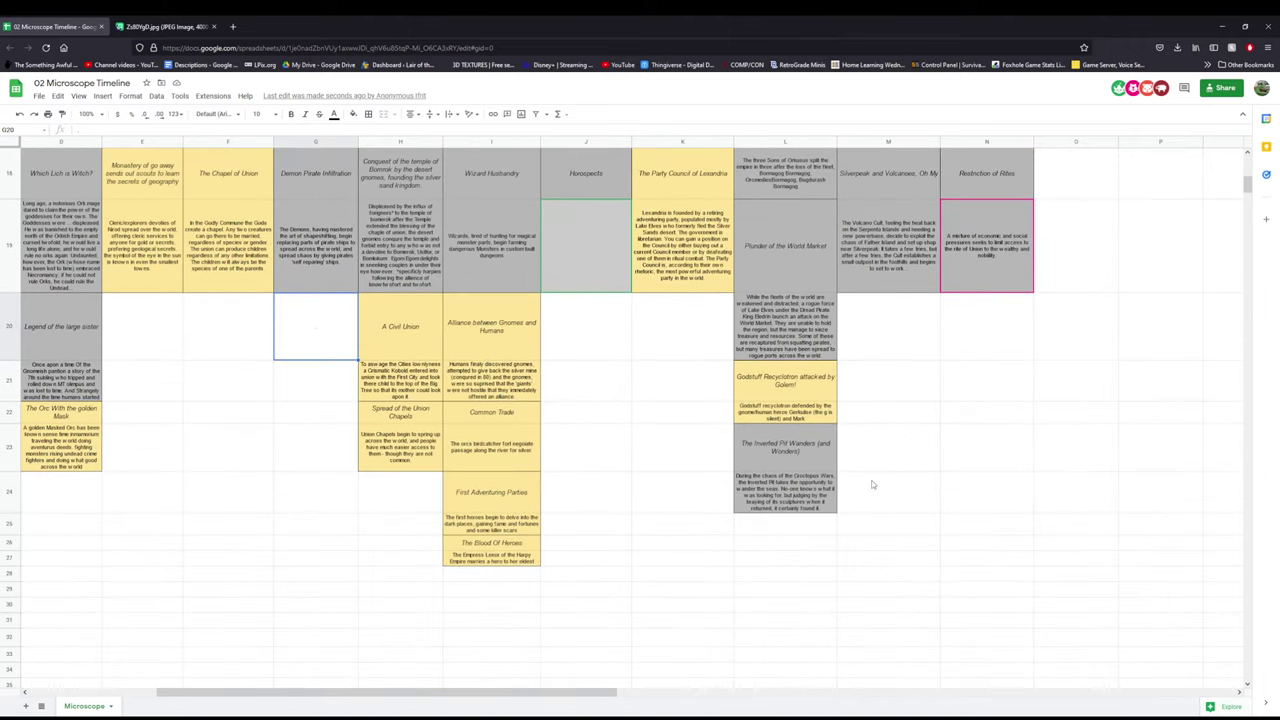
pyautogui.scroll(1, 871, 484)
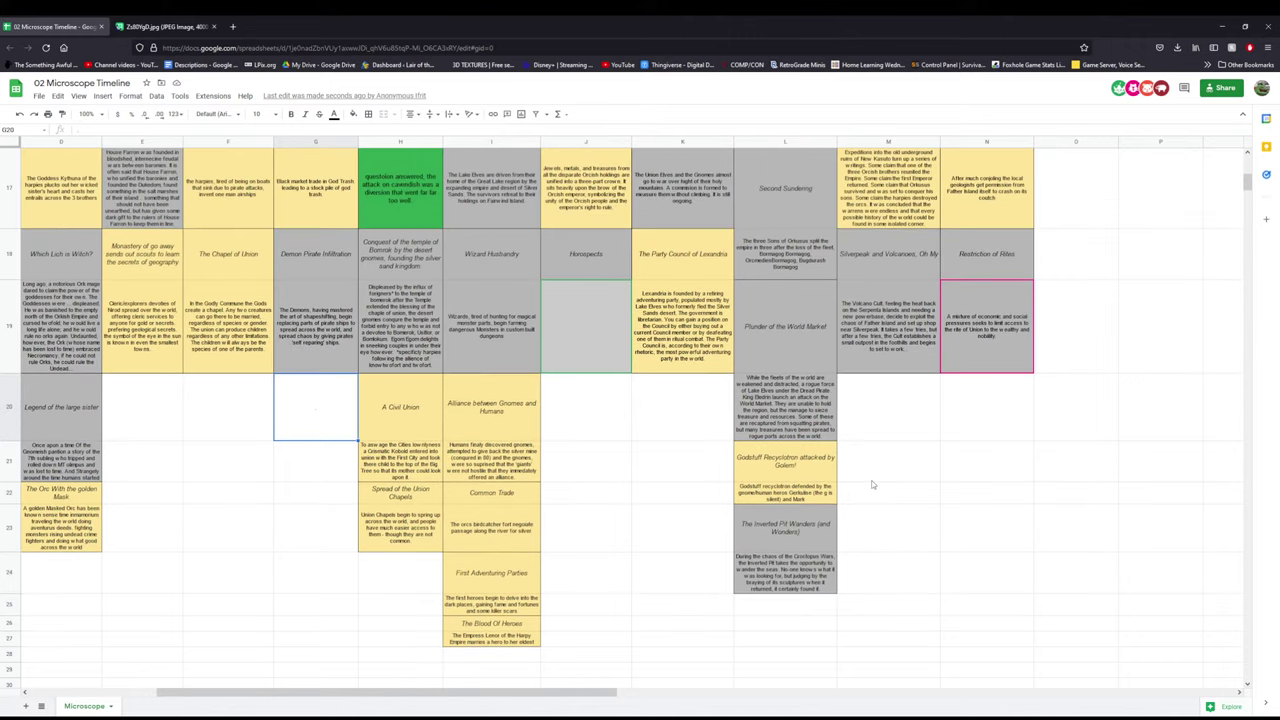
pyautogui.scroll(2, 872, 485)
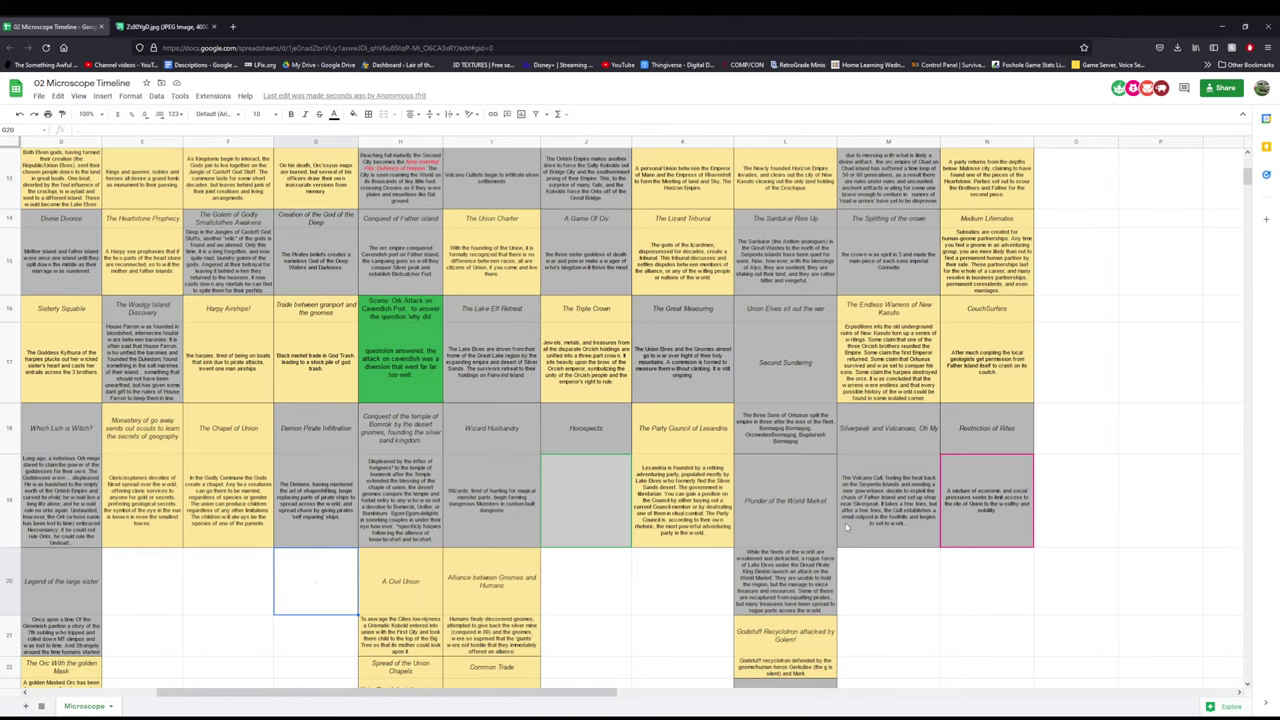
pyautogui.scroll(-1, 845, 522)
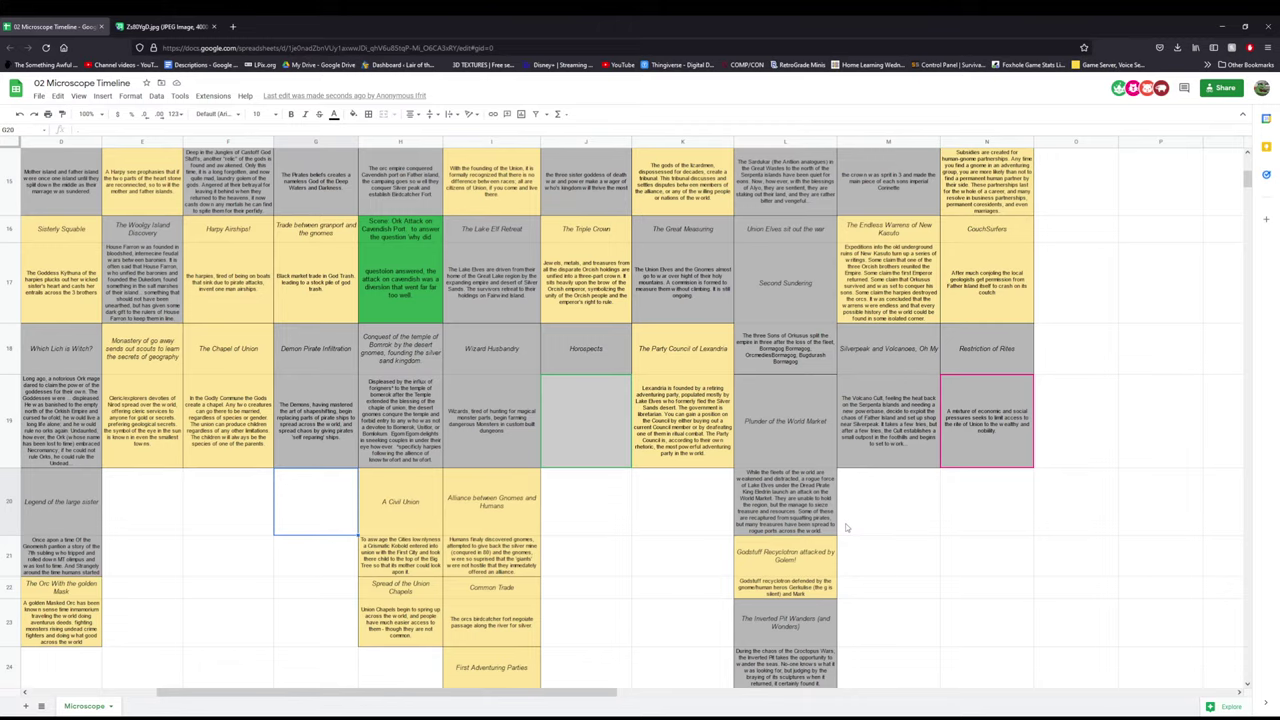
pyautogui.scroll(10, 845, 527)
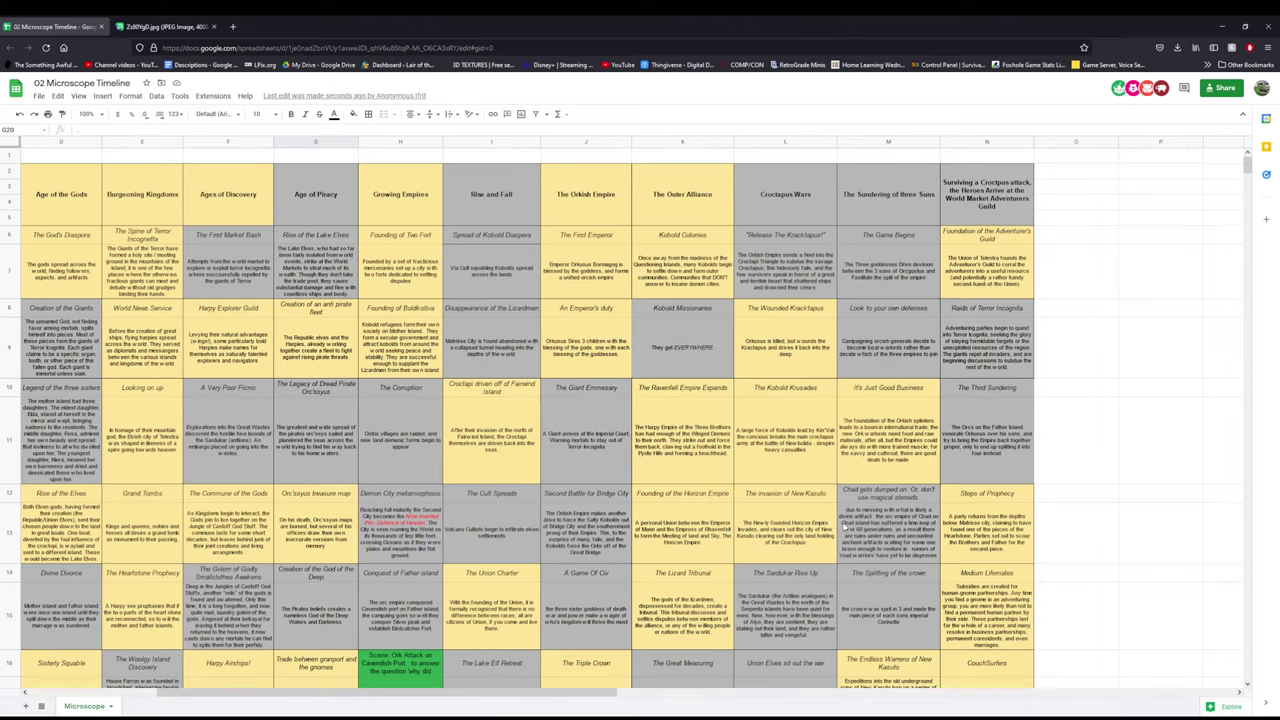
pyautogui.scroll(-10, 843, 523)
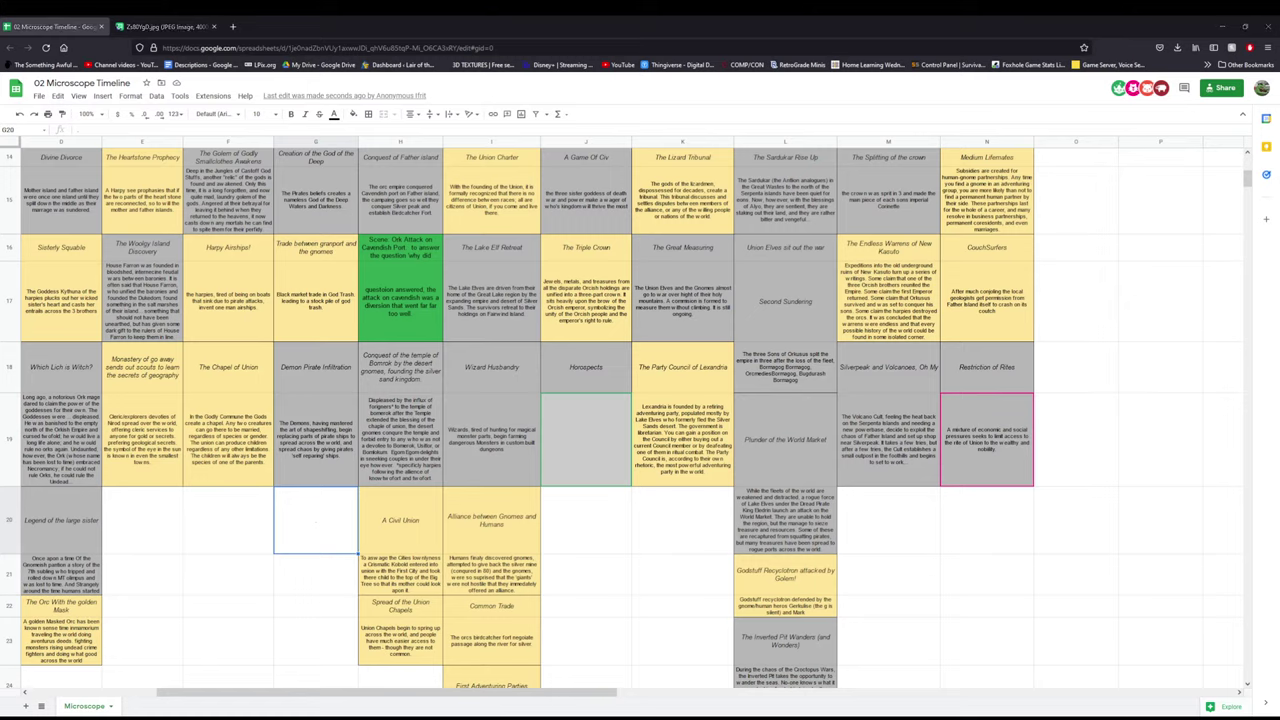
# - Read the Horospects card in column J, the cards around it and the focus list below the timeline
pyautogui.click(549, 577)
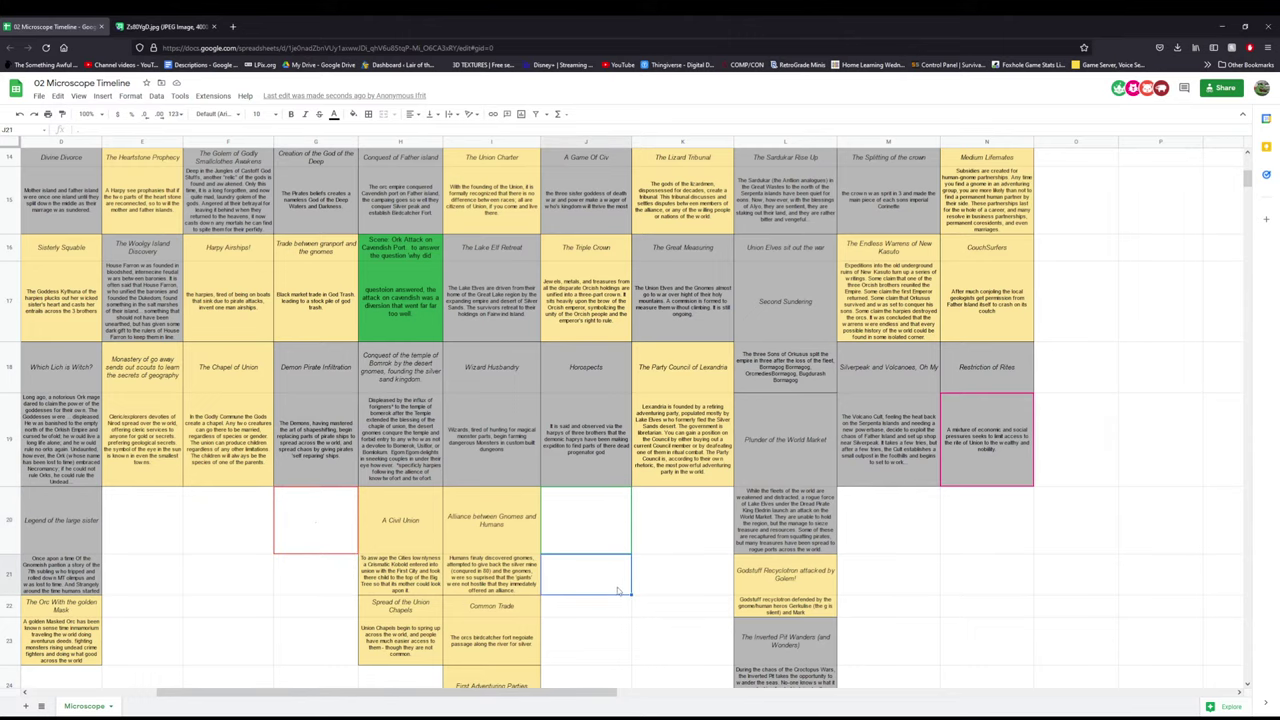
pyautogui.scroll(-5, 618, 586)
pyautogui.scroll(1, 605, 576)
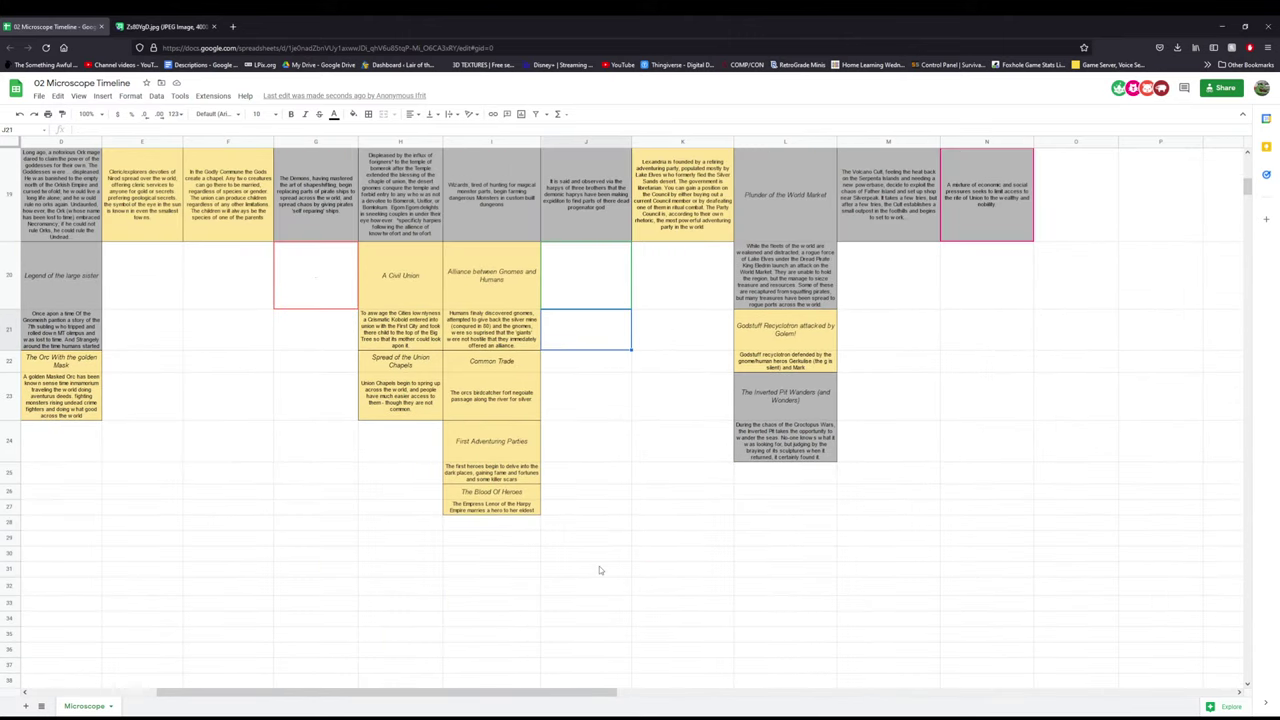
pyautogui.scroll(2, 574, 564)
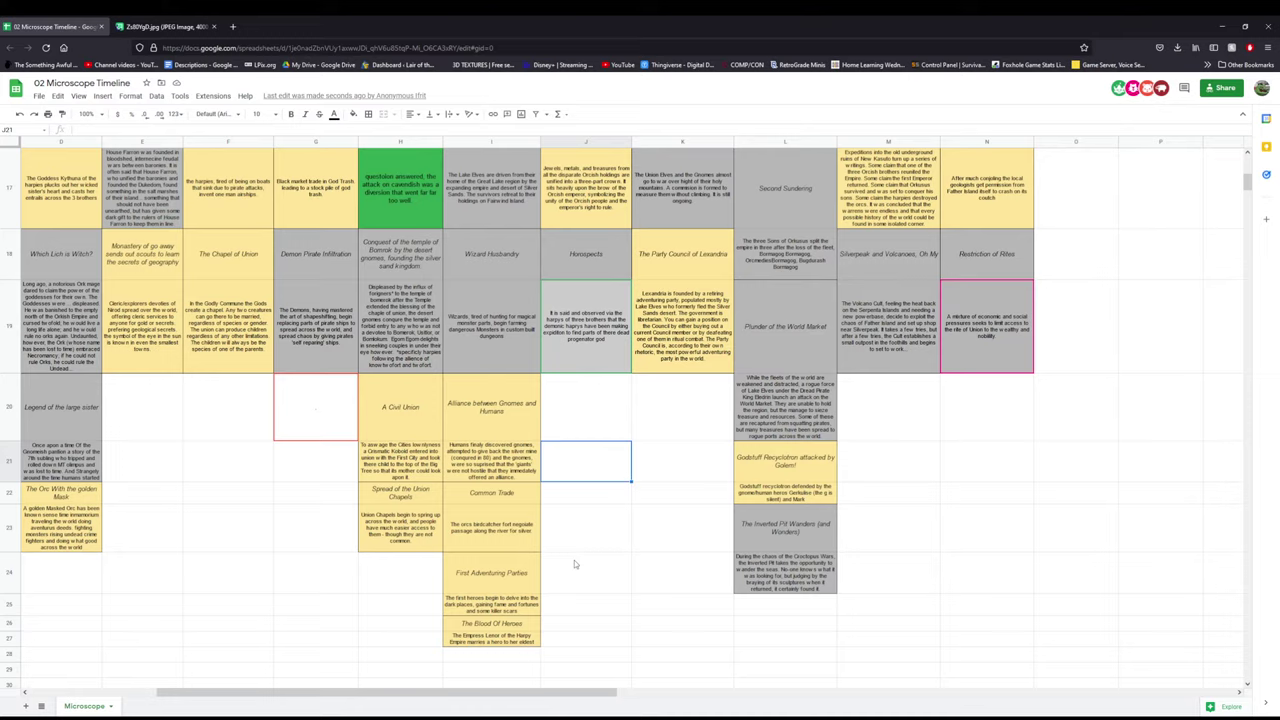
pyautogui.click(612, 507)
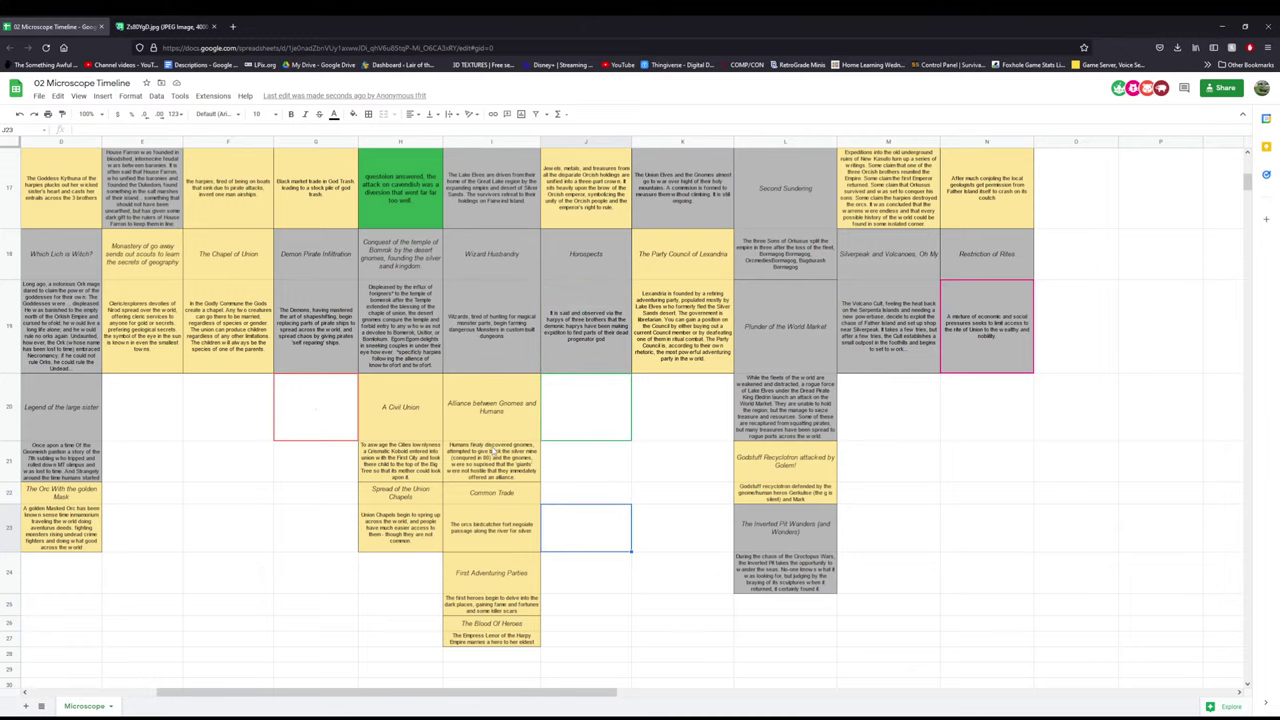
pyautogui.scroll(-5, 620, 505)
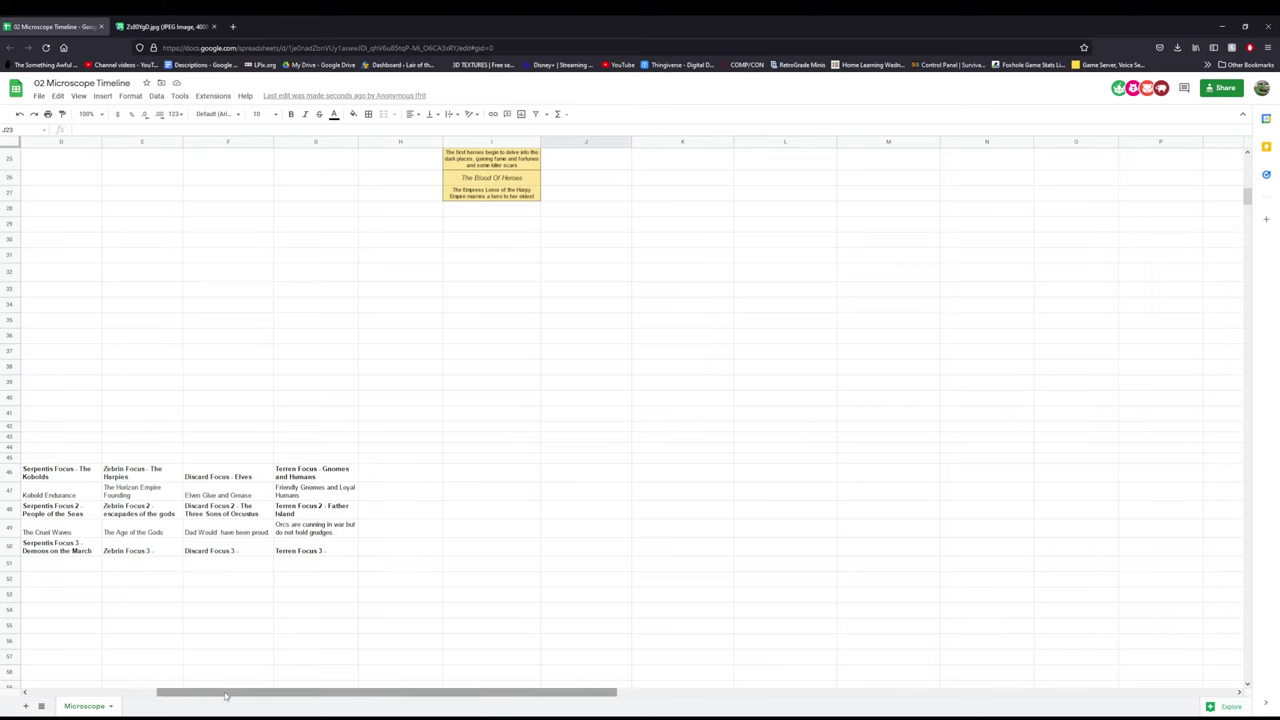
pyautogui.moveTo(232, 691); pyautogui.dragTo(193, 691)
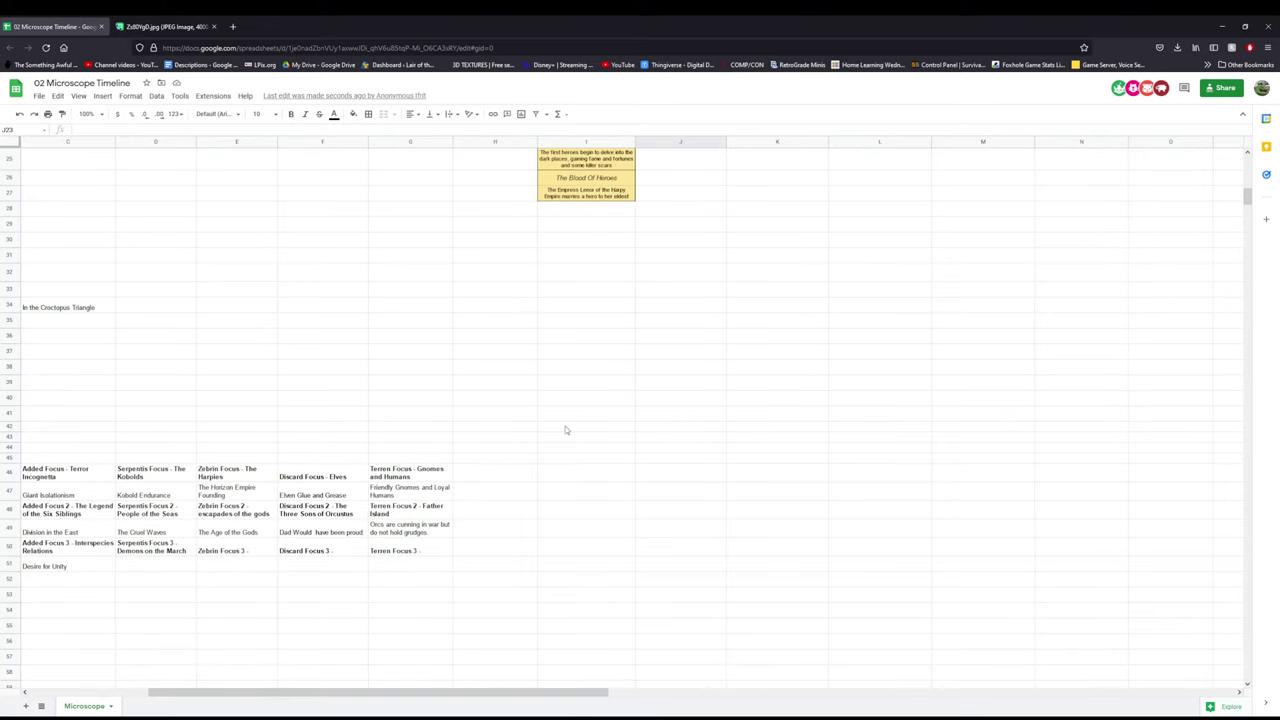
# - Move the Godstuff Recyclotron and Inverted Pit Wanders cards in column L two rows down, from L21:L24 to L23:L26
pyautogui.scroll(5, 565, 426)
pyautogui.scroll(3, 757, 429)
pyautogui.scroll(3, 815, 430)
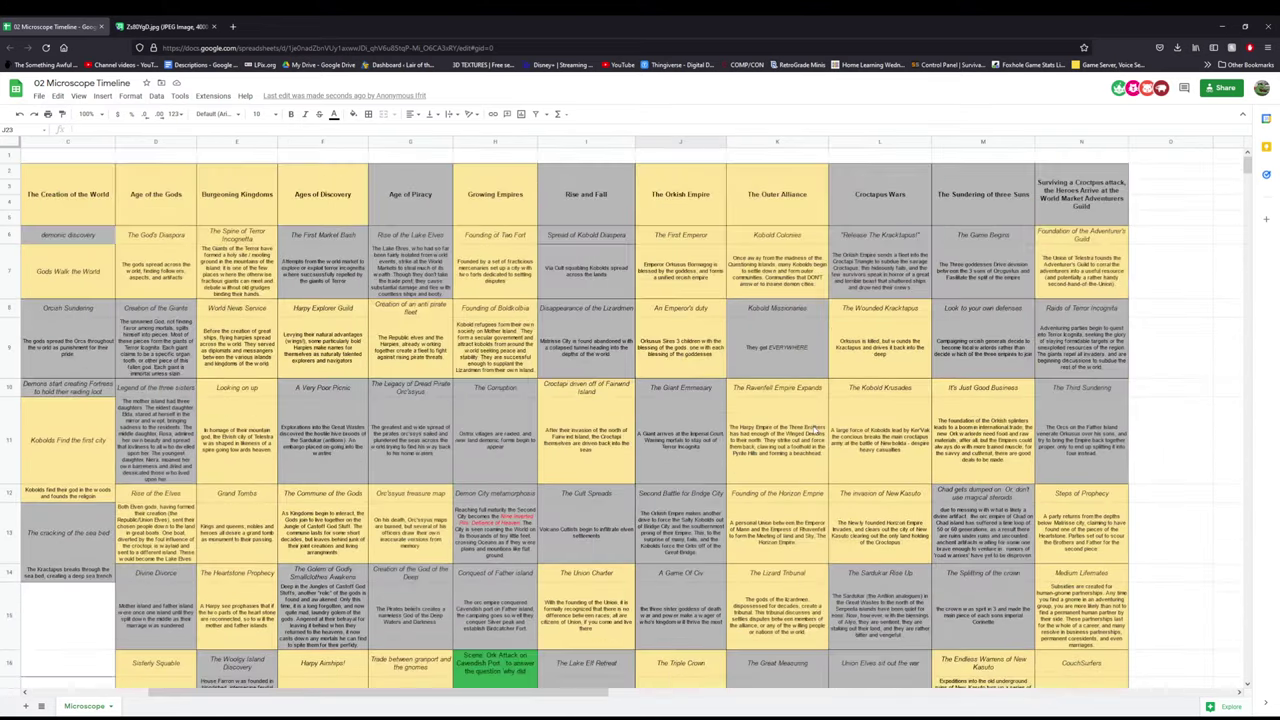
pyautogui.scroll(-3, 815, 430)
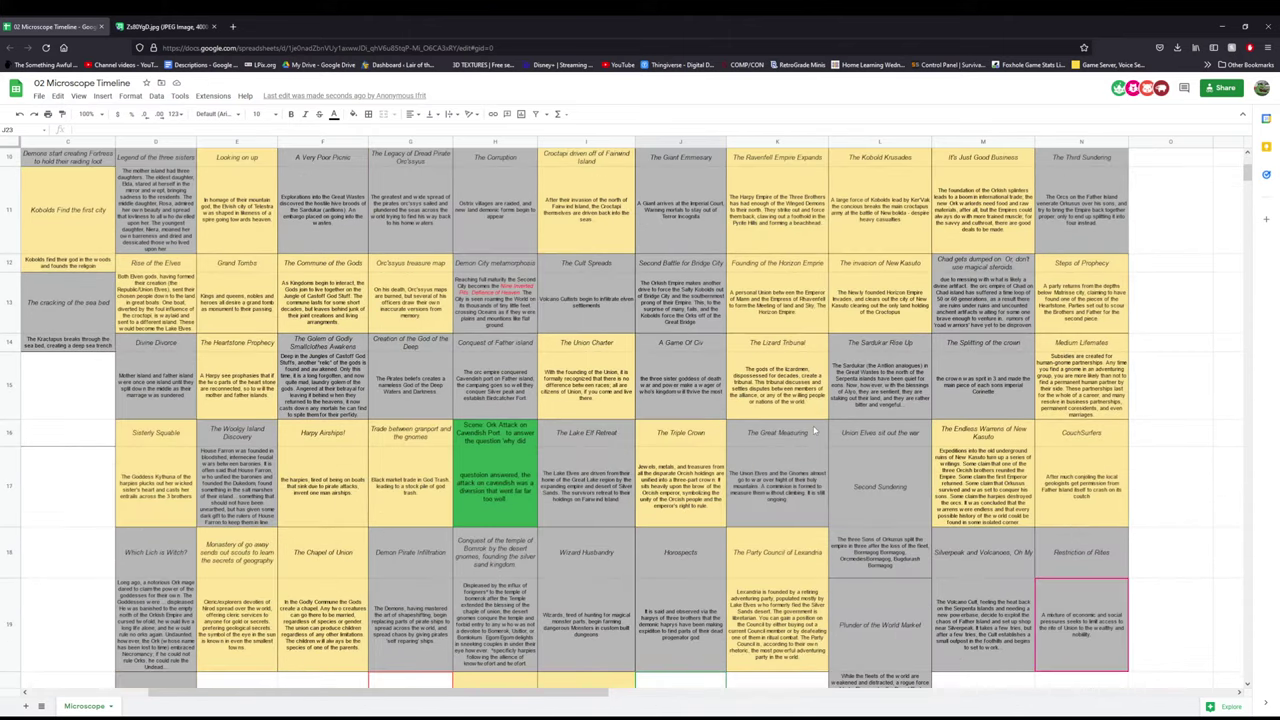
pyautogui.scroll(-2, 815, 430)
pyautogui.scroll(5, 815, 430)
pyautogui.scroll(-5, 817, 426)
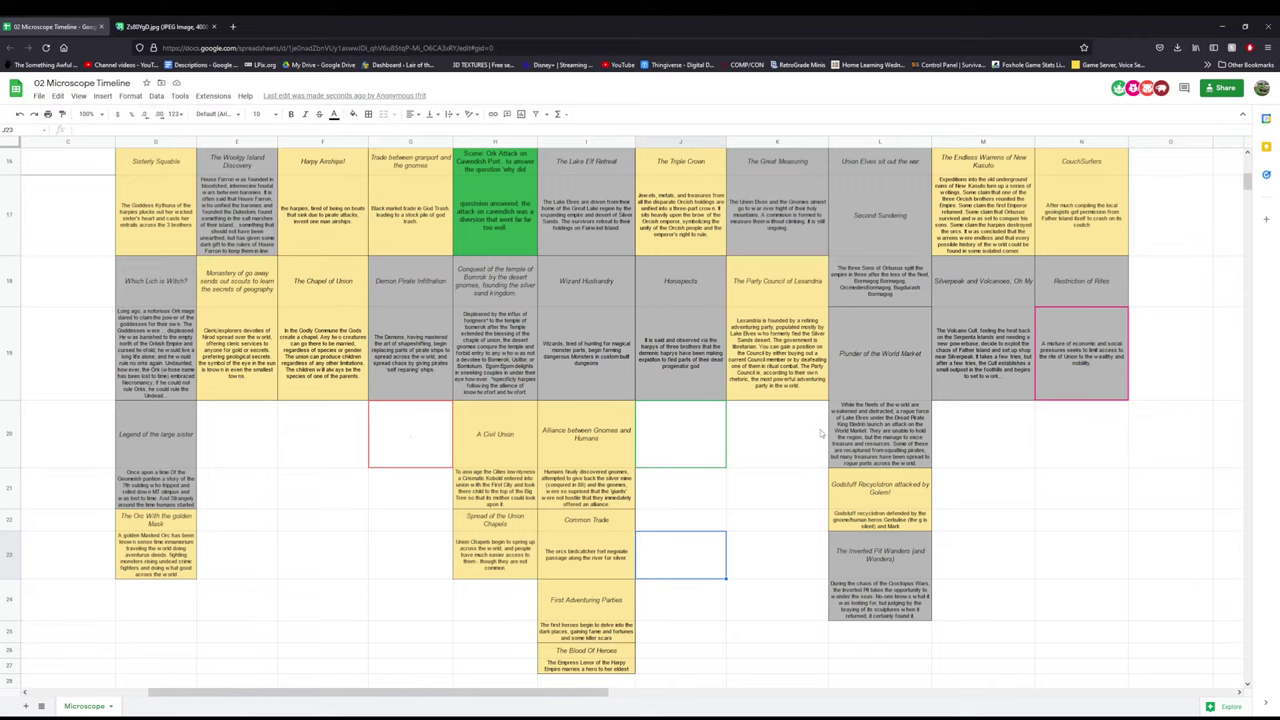
pyautogui.moveTo(880, 490); pyautogui.dragTo(882, 605)
pyautogui.scroll(-2, 893, 545)
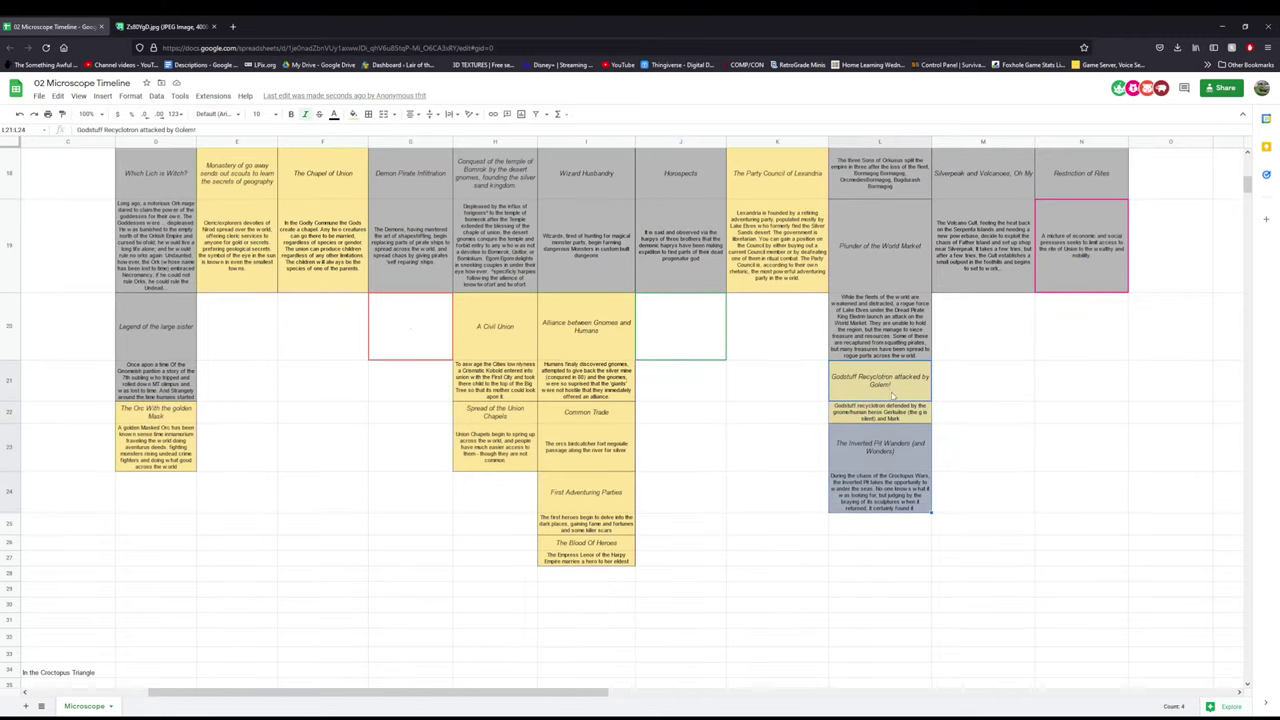
pyautogui.hotkey('ctrl', 'c')
pyautogui.moveTo(873, 364); pyautogui.dragTo(878, 437)
pyautogui.click(866, 385)
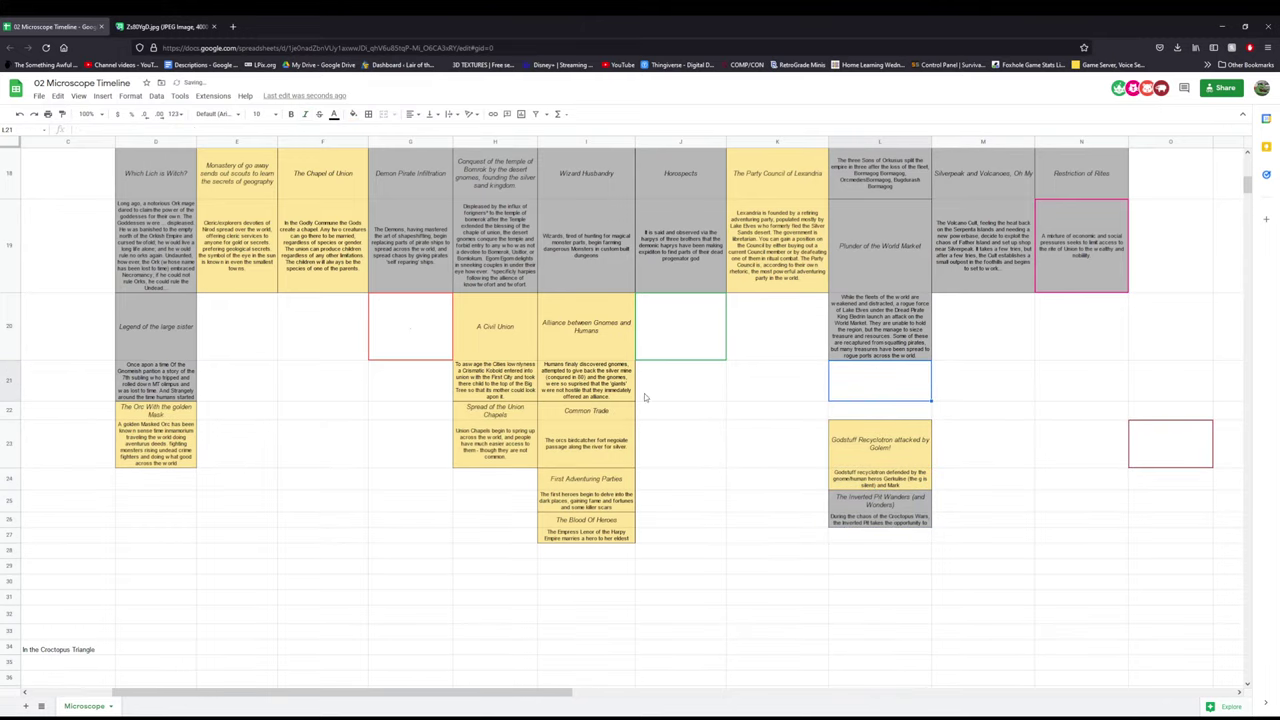
# - Copy the Dark Event template from A2:A3 into the empty cells L21:L22
pyautogui.moveTo(418, 695); pyautogui.dragTo(87, 694)
pyautogui.scroll(10, 73, 300)
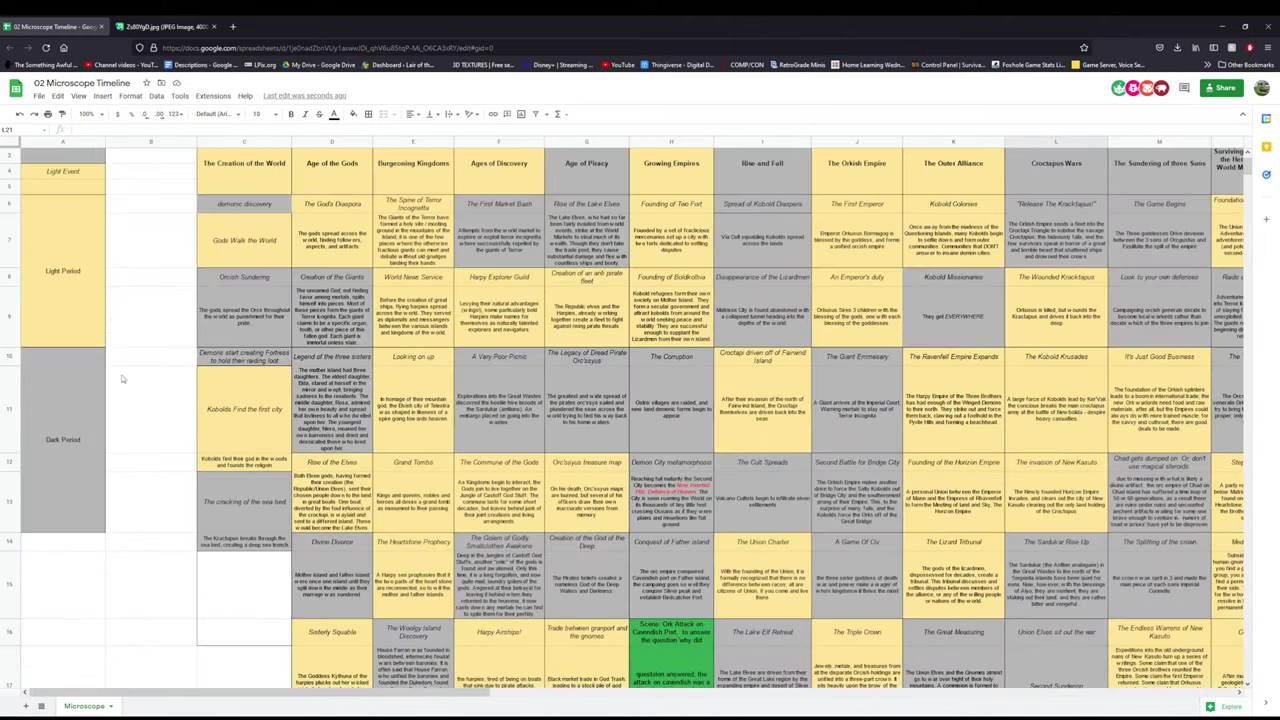
pyautogui.click(73, 171)
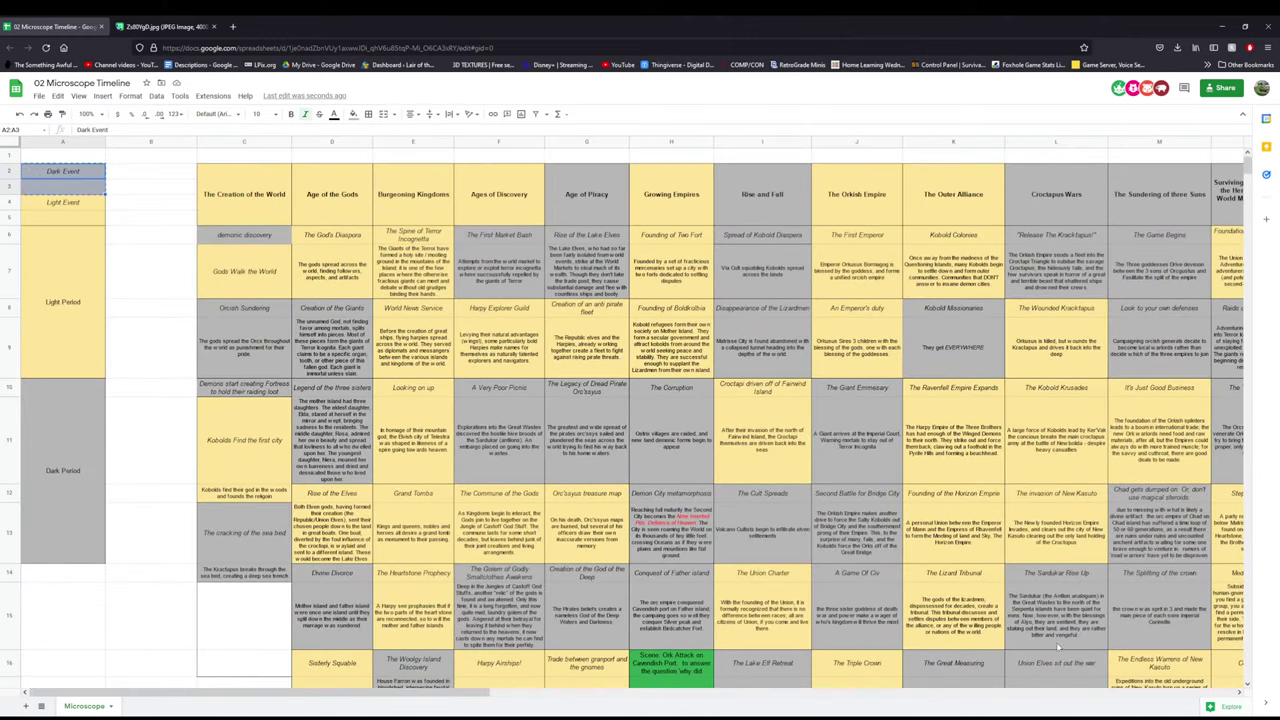
pyautogui.scroll(-5, 432, 699)
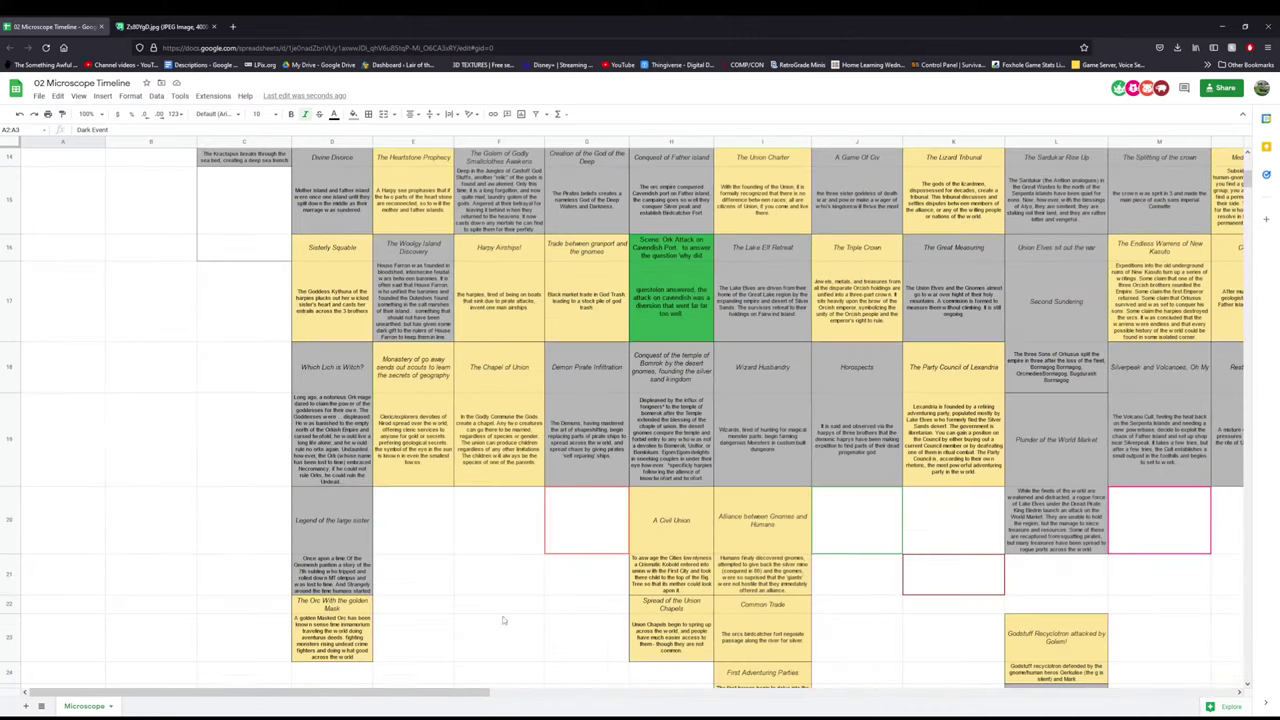
pyautogui.moveTo(432, 699); pyautogui.dragTo(672, 699)
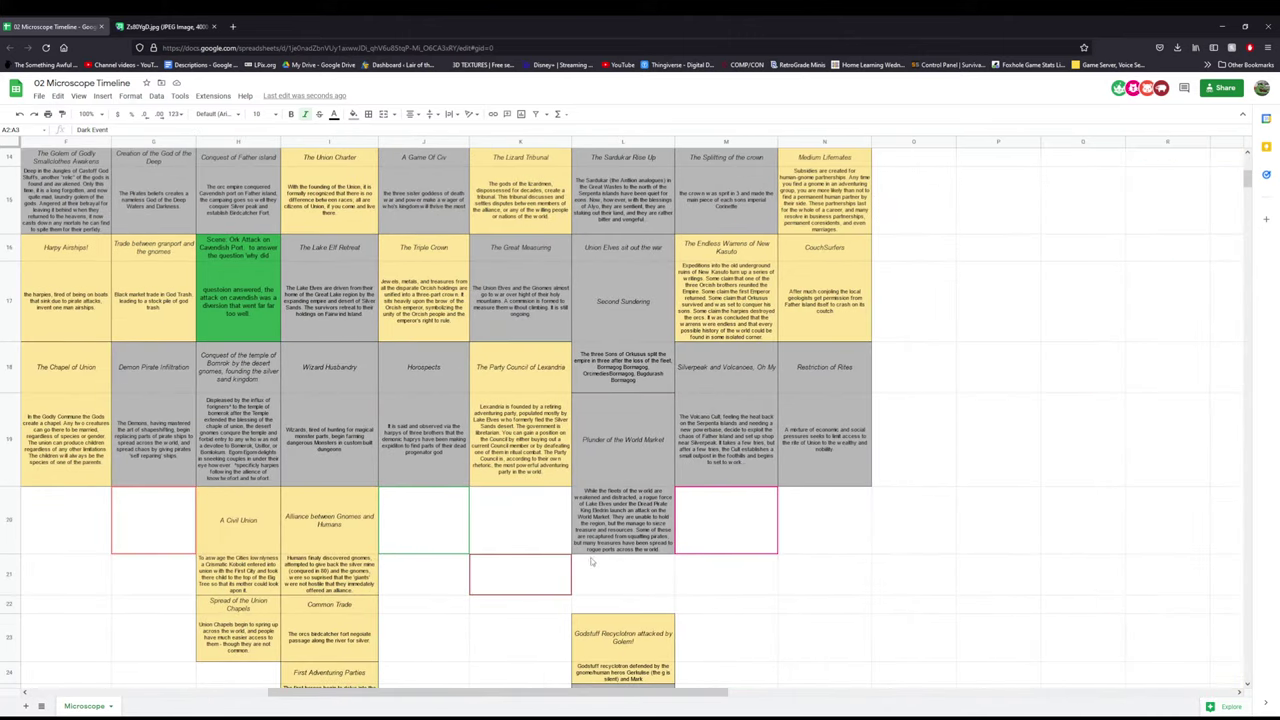
pyautogui.click(615, 578)
pyautogui.hotkey('ctrl', 'v')
# - Title the new dark event card in L21 "RELEASE THE IMPS"
pyautogui.doubleClick(643, 578)
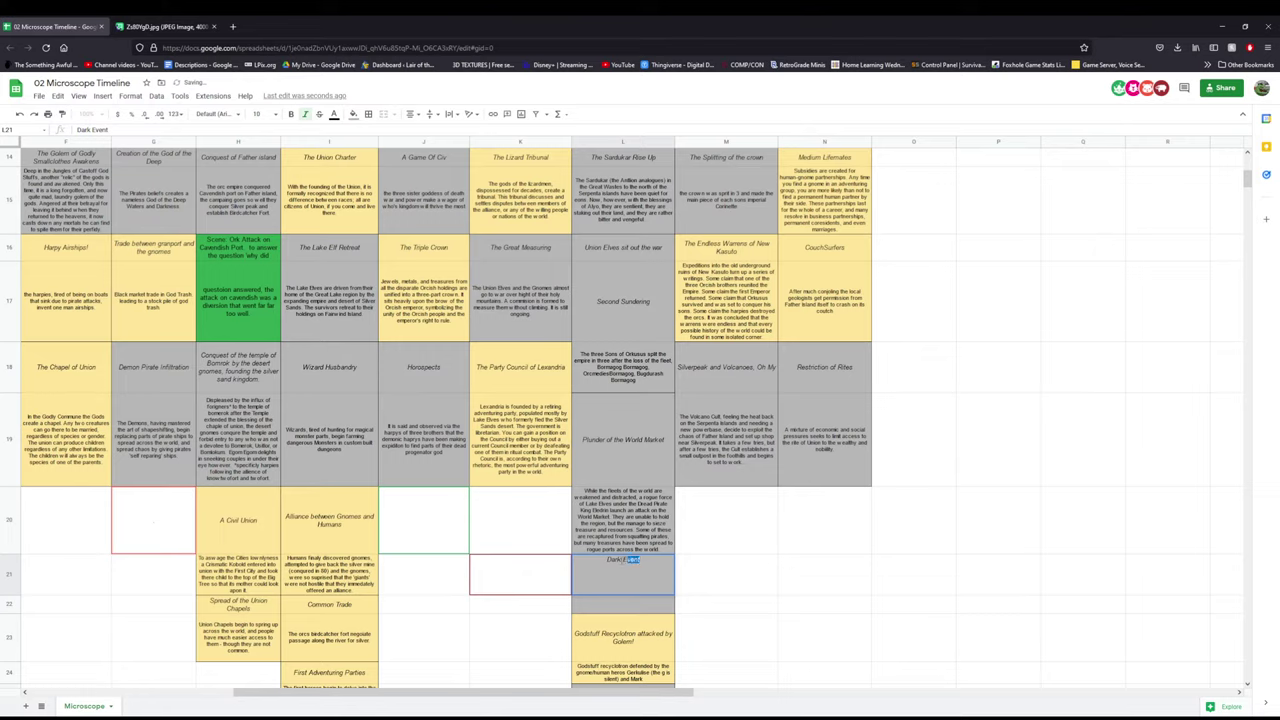
pyautogui.moveTo(631, 560); pyautogui.dragTo(572, 558)
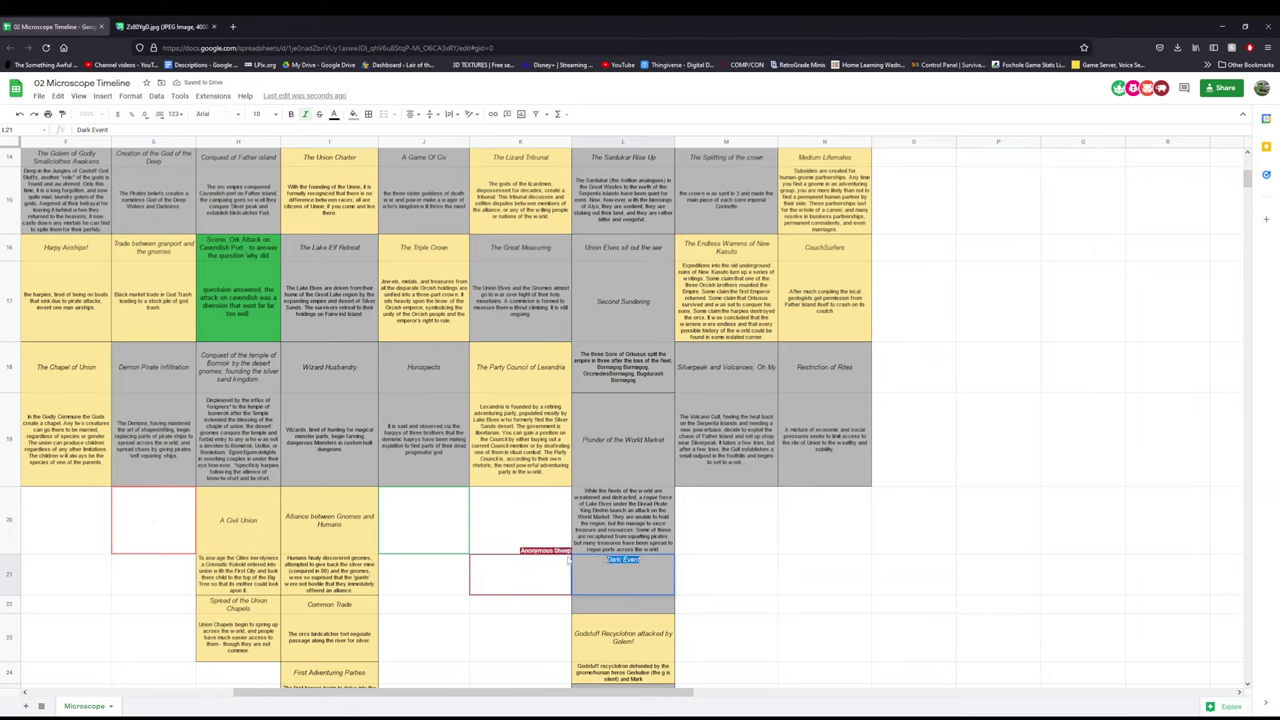
pyautogui.press('Right')
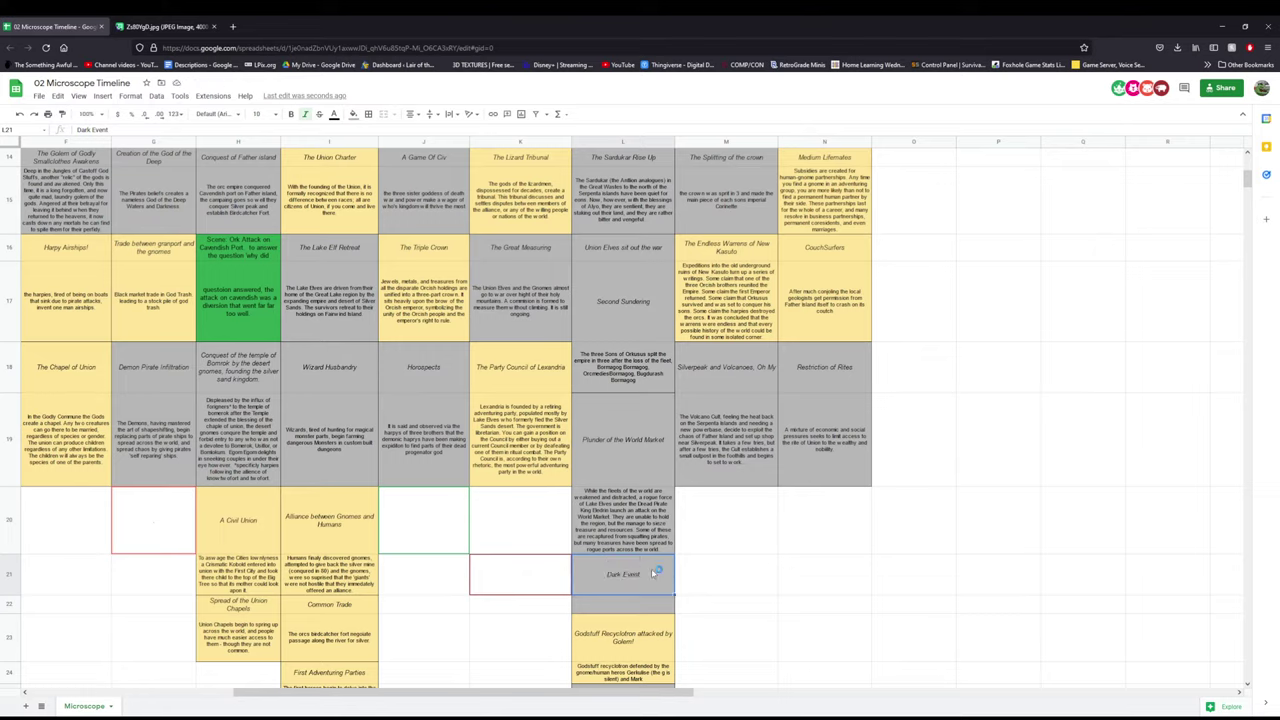
pyautogui.hotkey('ctrl', 'a')
pyautogui.write('R')
pyautogui.write('ELEASE THE')
pyautogui.write('E IMPS')
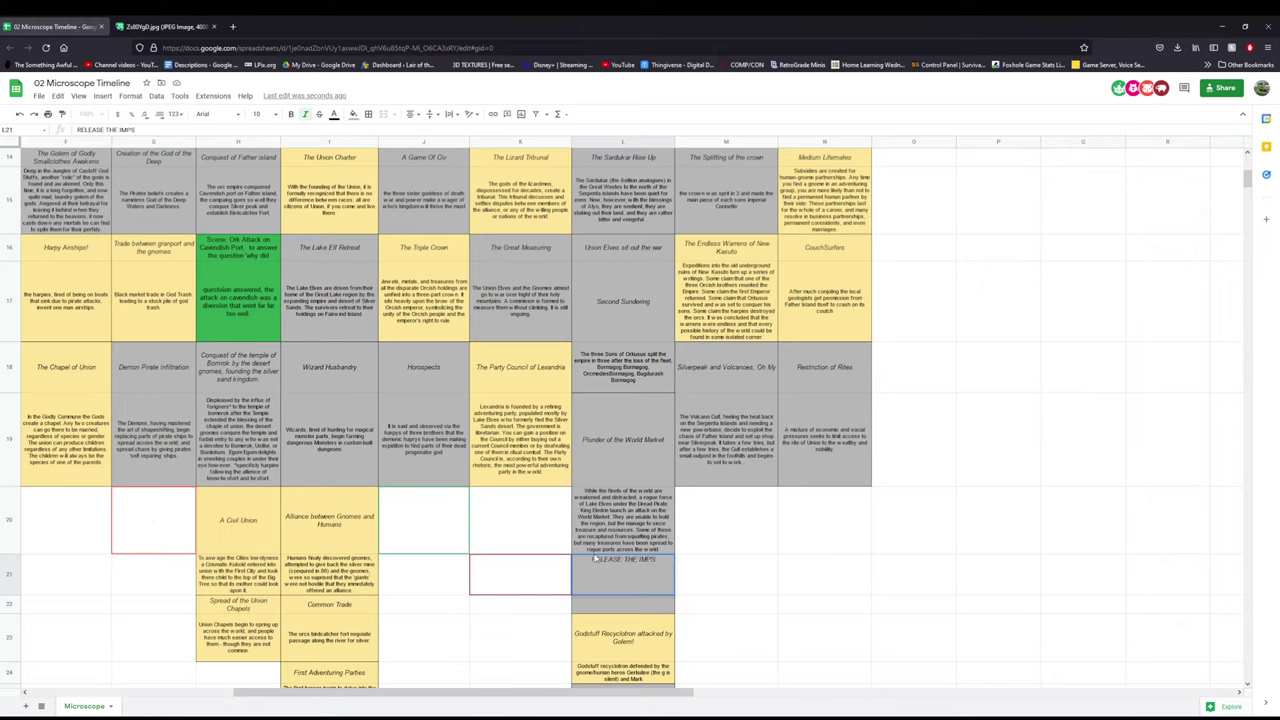
pyautogui.press('Tab')
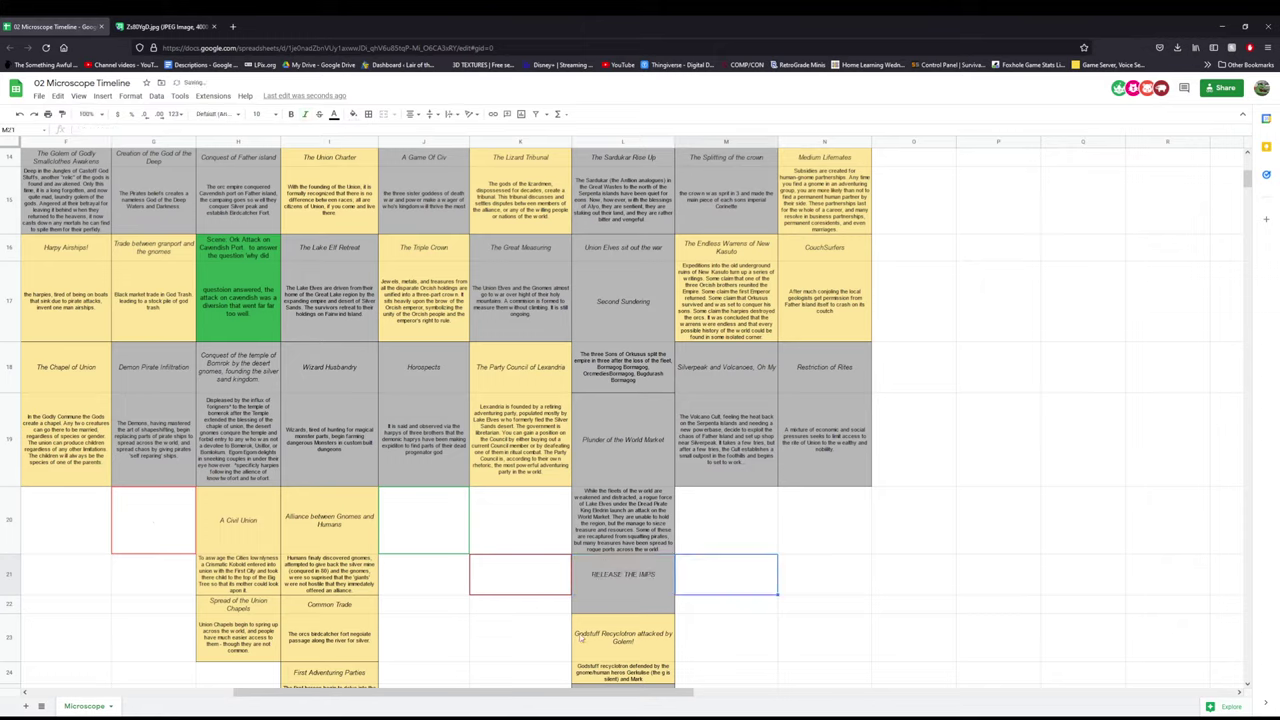
# - Start the card's description in L22 with "The pirates release minor imps into the city to des"
pyautogui.click(613, 606)
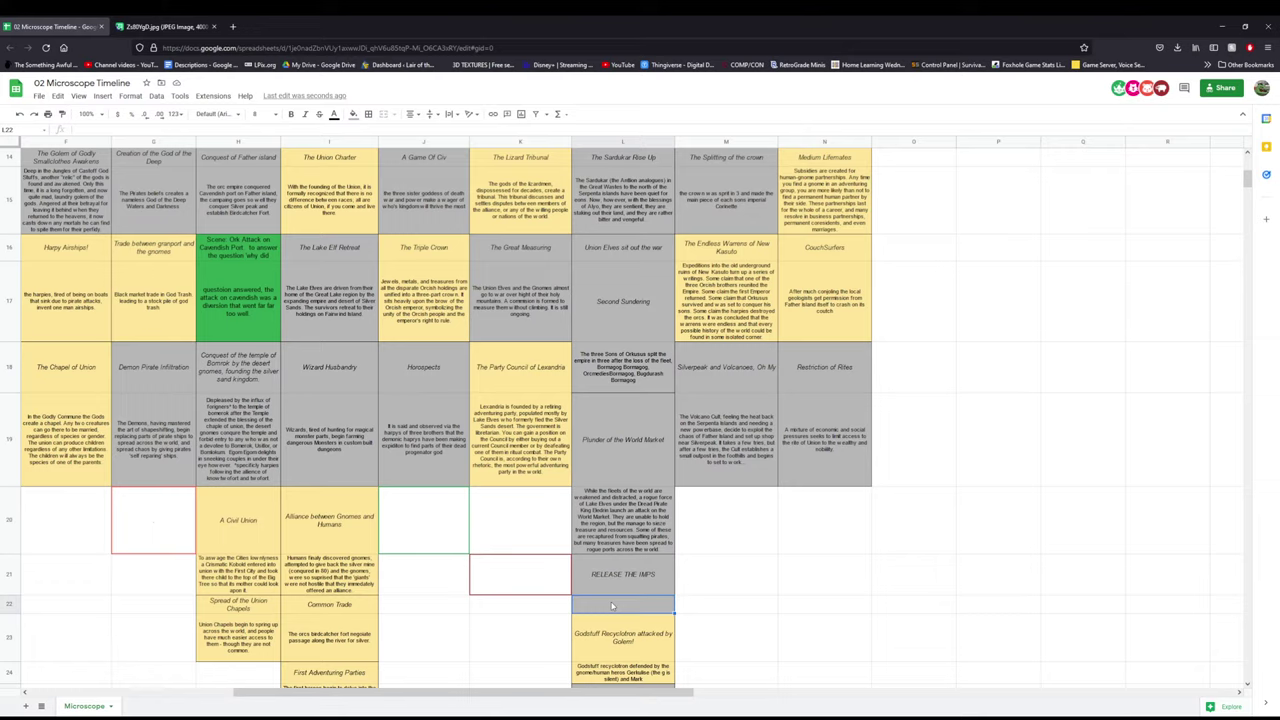
pyautogui.write('mi')
pyautogui.press('BackSpace')
pyautogui.write('he pit')
pyautogui.write('rate')
pyautogui.write('es ')
pyautogui.write('release min')
pyautogui.write('or')
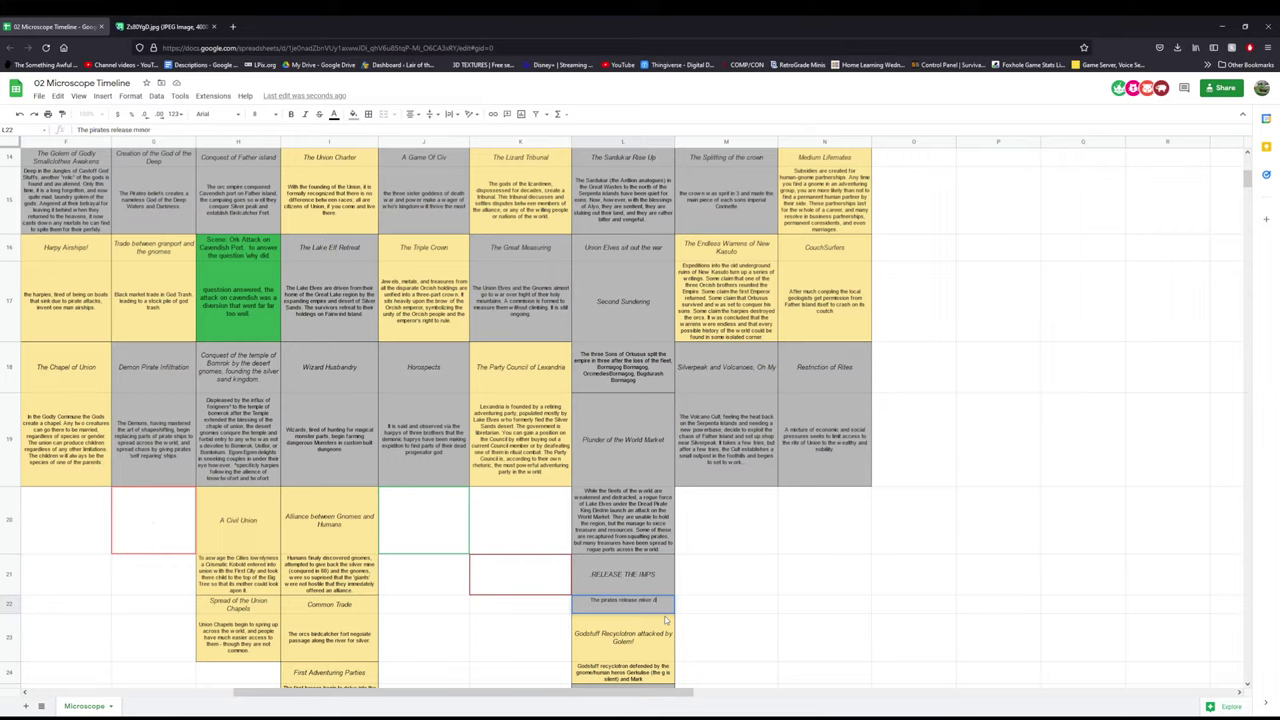
pyautogui.write(' imps into the city to des')
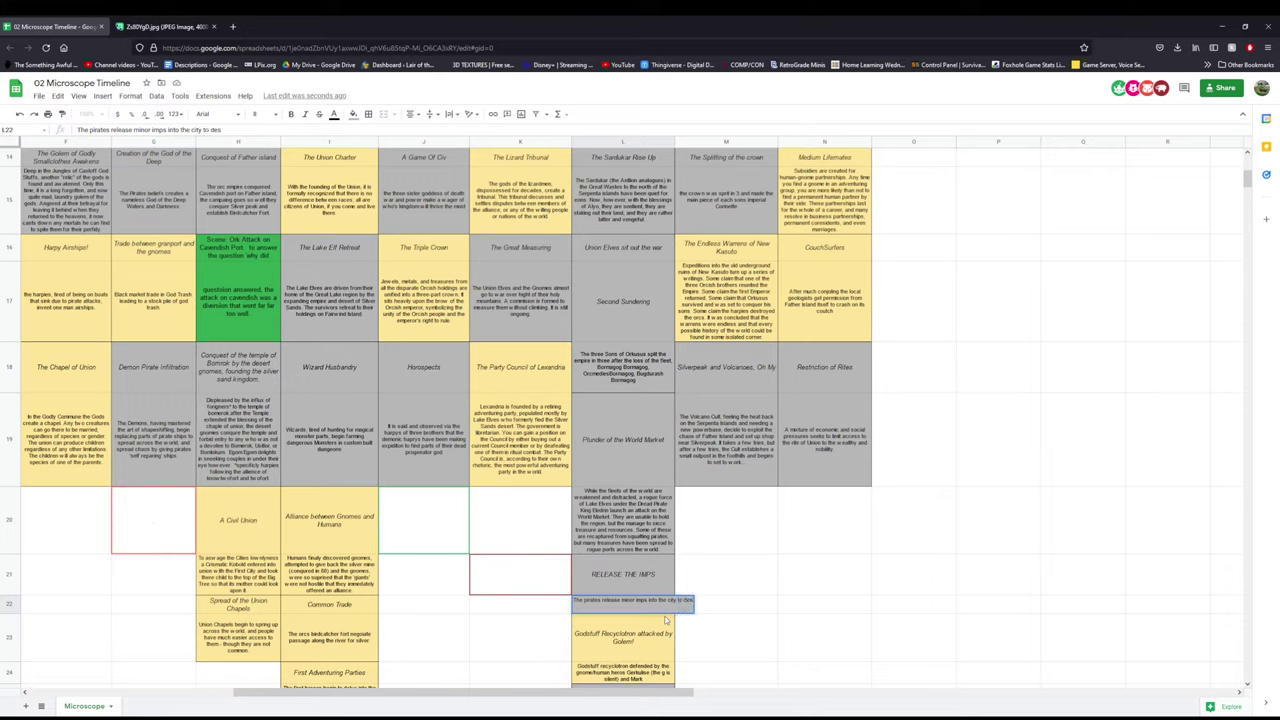
# - Change the card title in L21 to "RELEASE THE GREMLINS!"
pyautogui.click(642, 575)
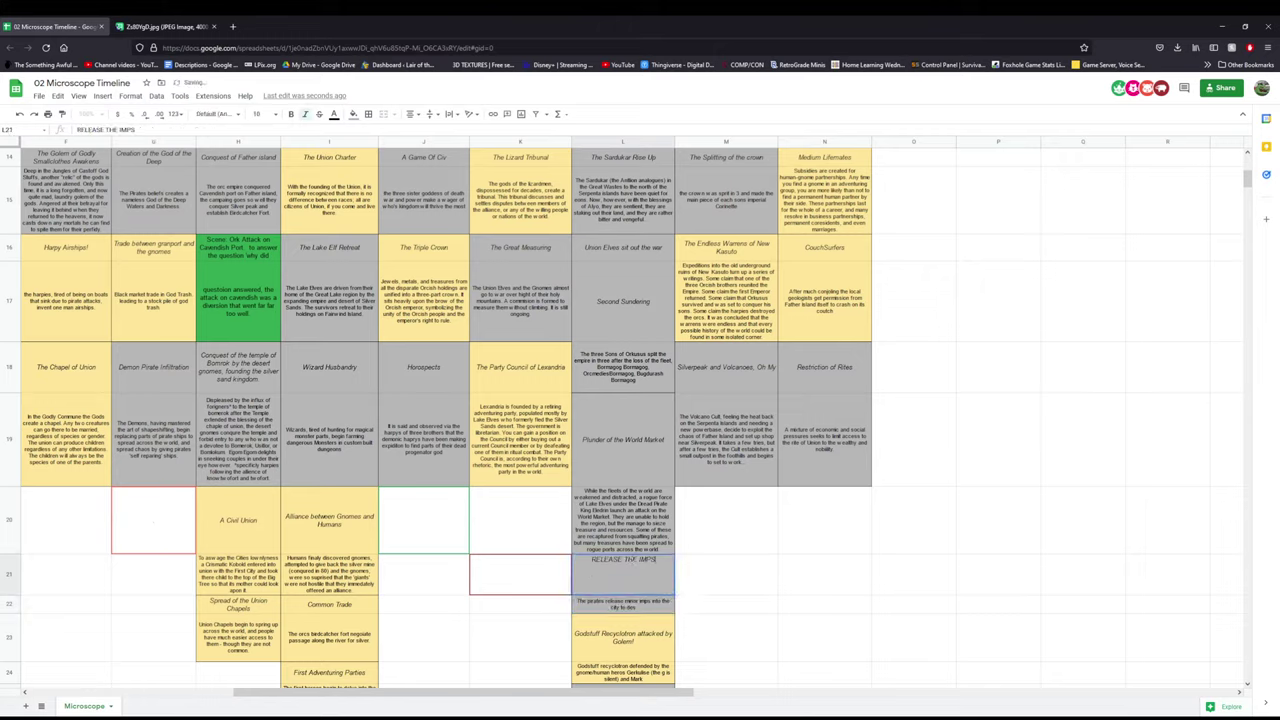
pyautogui.doubleClick(643, 560)
pyautogui.write('HE GREMLINS!')
pyautogui.press('Return')
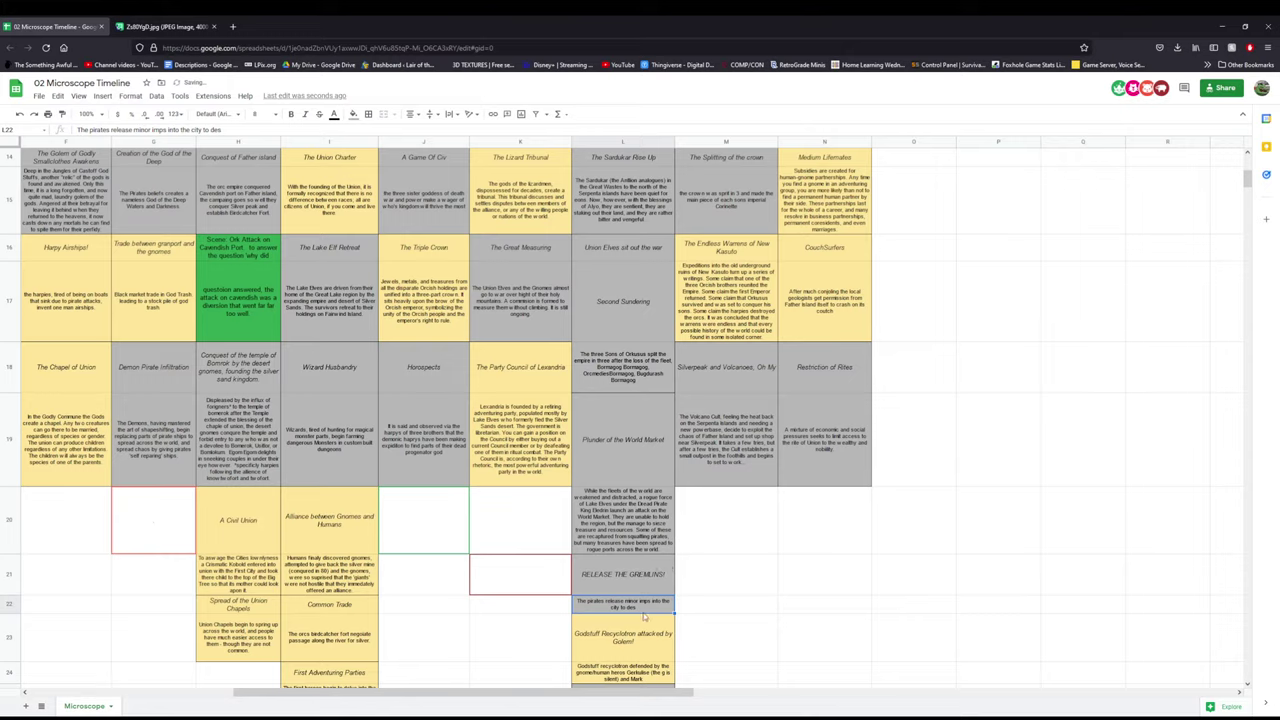
# - Reword the description in L22 as "The pirates release Gremlins into the city to distract the defenders, and the linger on"
pyautogui.doubleClick(640, 602)
pyautogui.moveTo(617, 601); pyautogui.dragTo(846, 609)
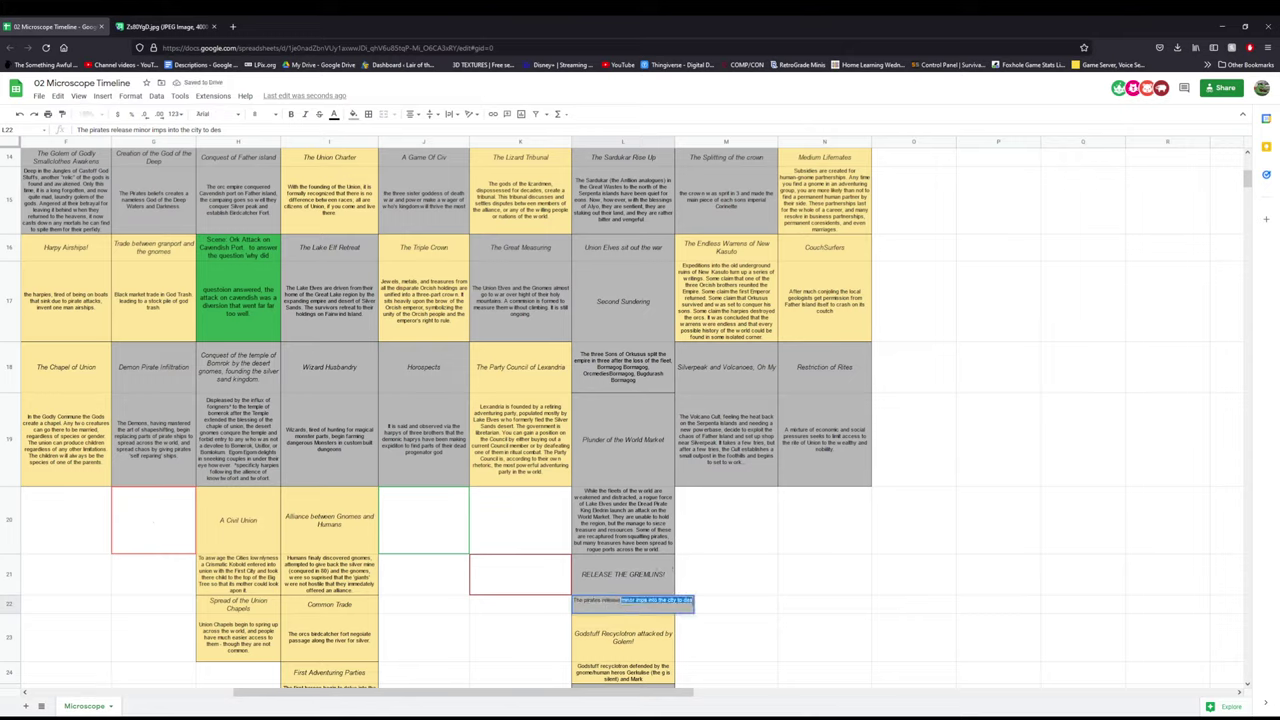
pyautogui.write('Gremlins')
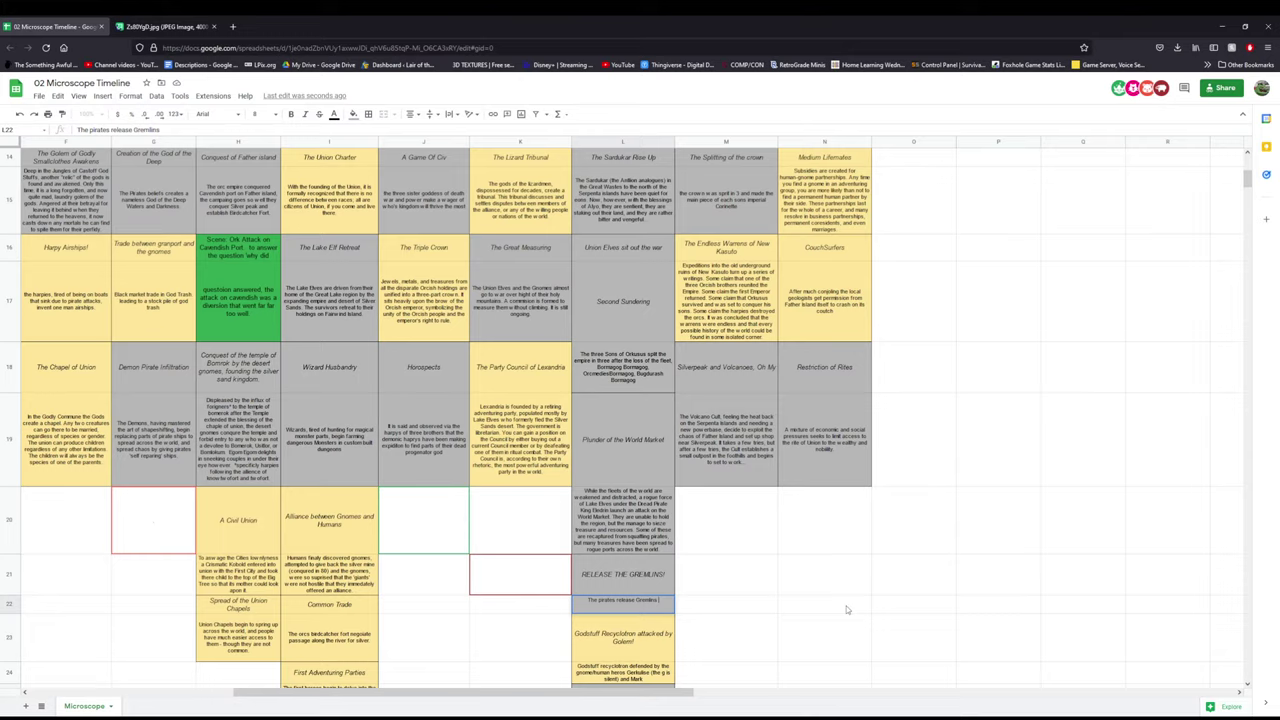
pyautogui.write('into the city to distrac')
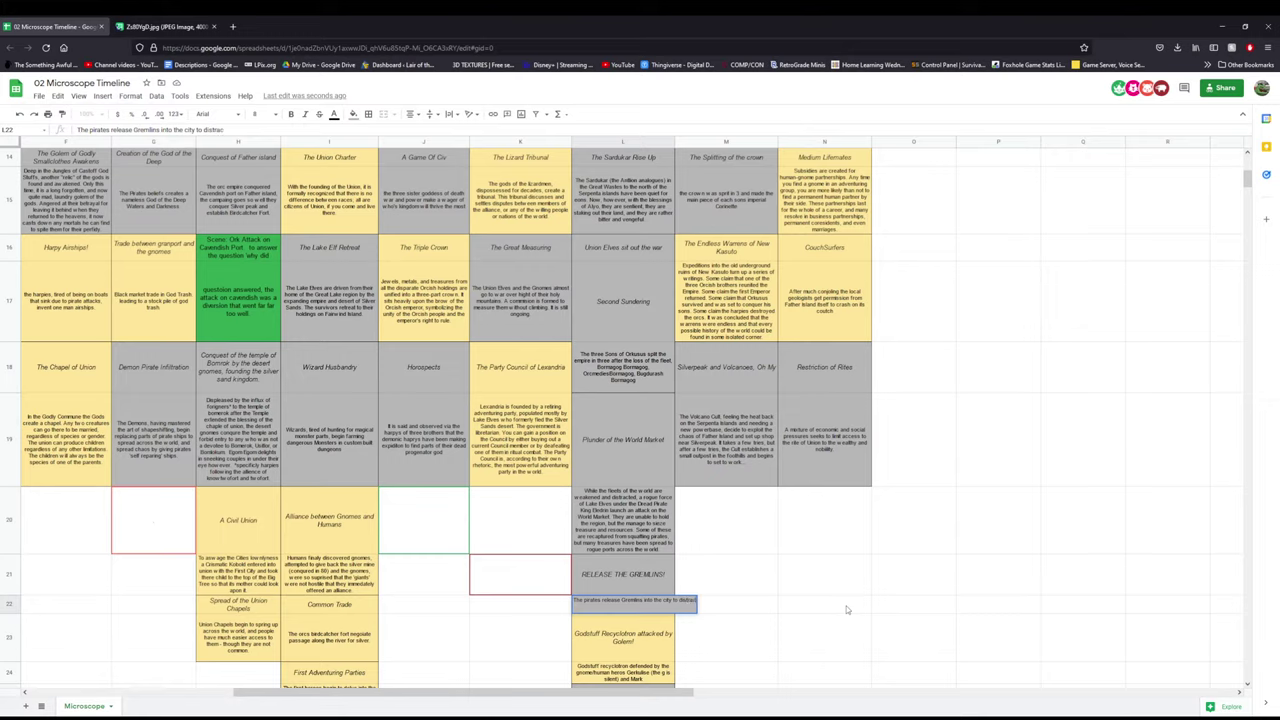
pyautogui.write('t the defenders')
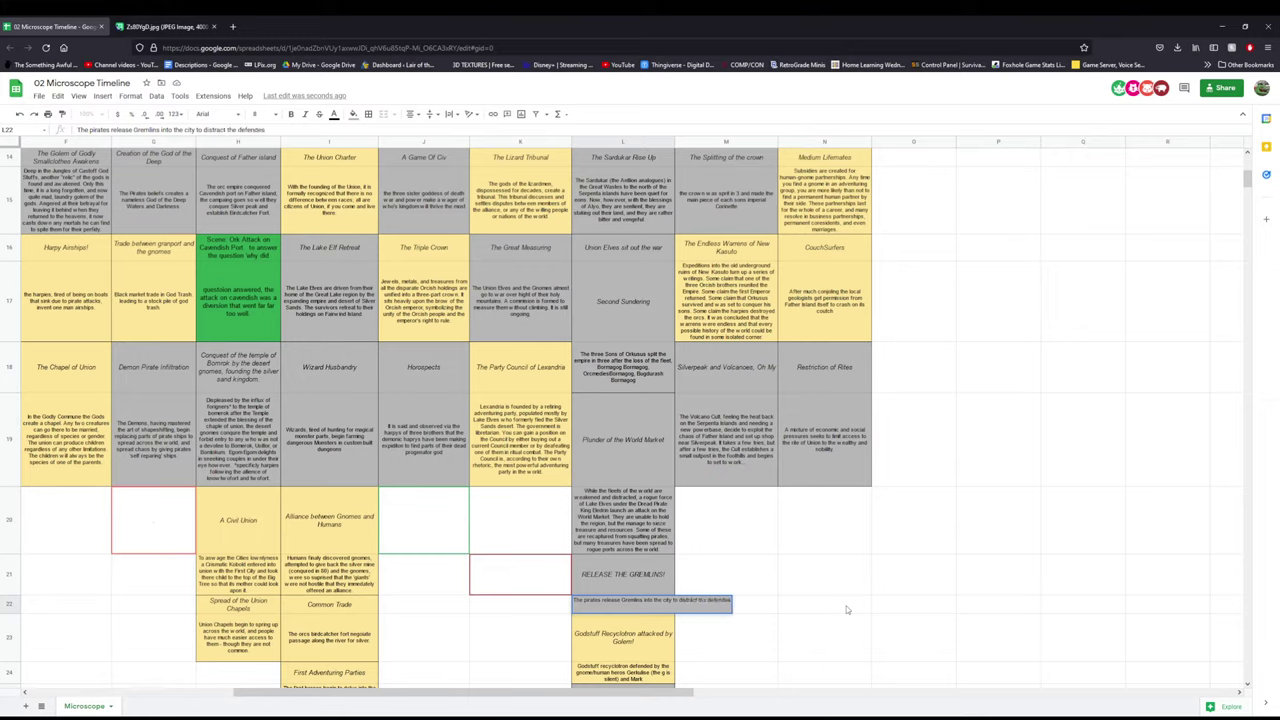
pyautogui.write(', and the')
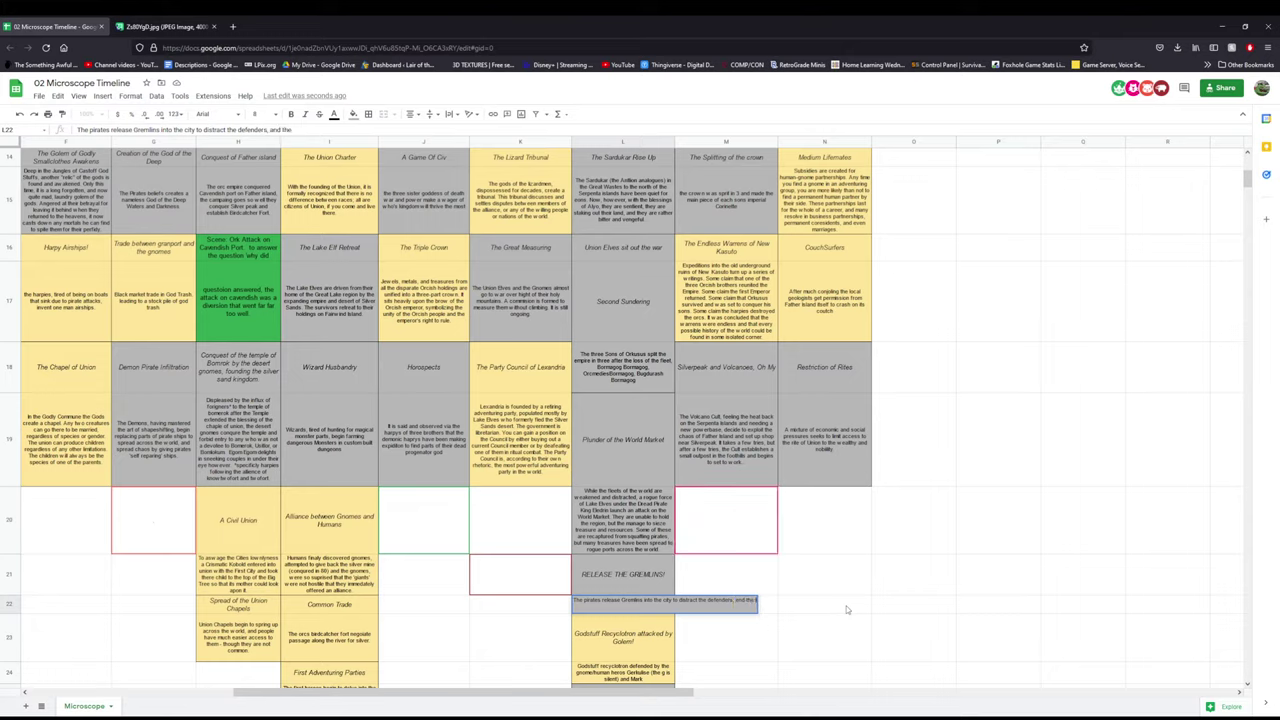
pyautogui.write(' linger on')
pyautogui.press('Return')
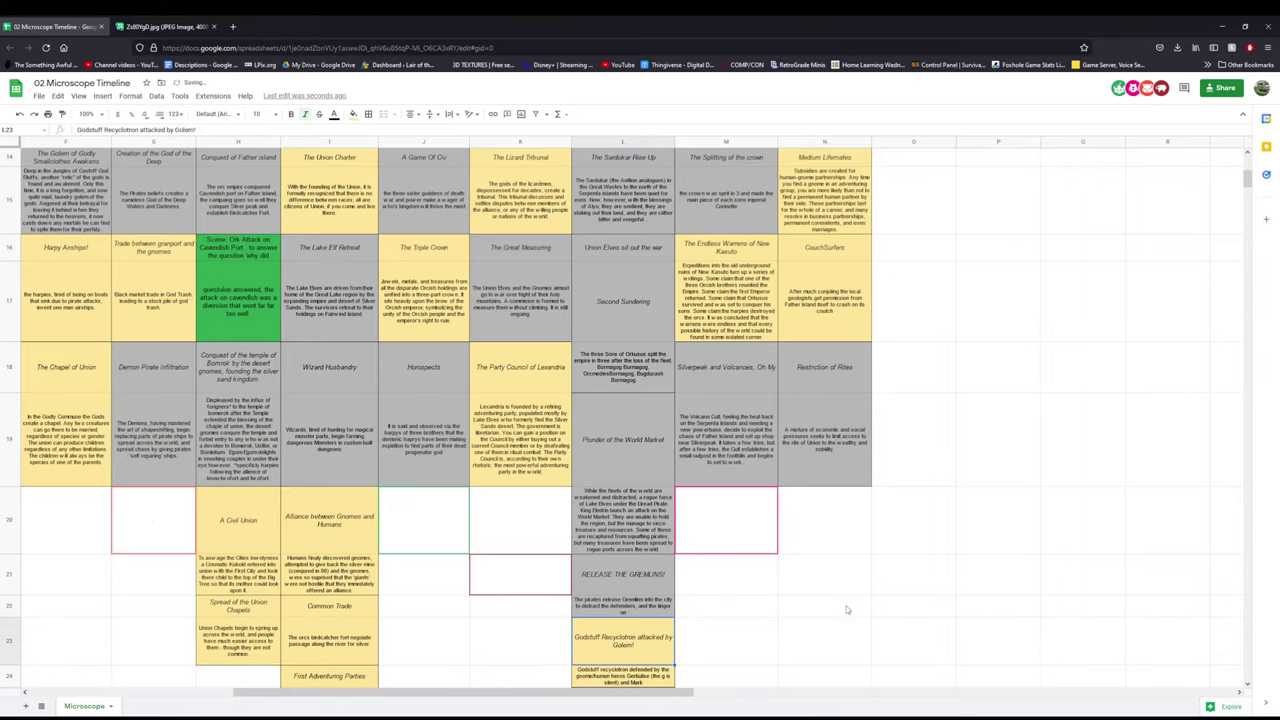
# - Check the turn order and the focus list in rows 46 to 51 below the timeline
pyautogui.moveTo(750, 604); pyautogui.dragTo(698, 584)
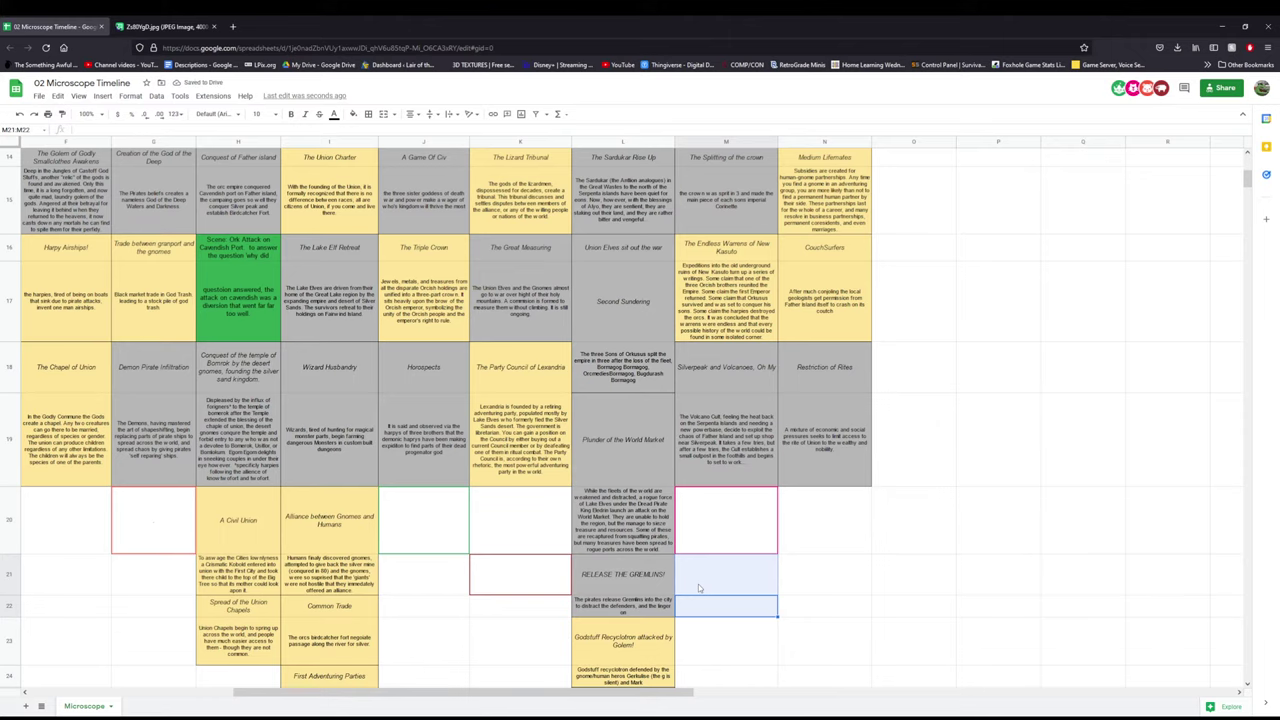
pyautogui.moveTo(330, 693); pyautogui.dragTo(160, 693)
pyautogui.scroll(-5, 112, 536)
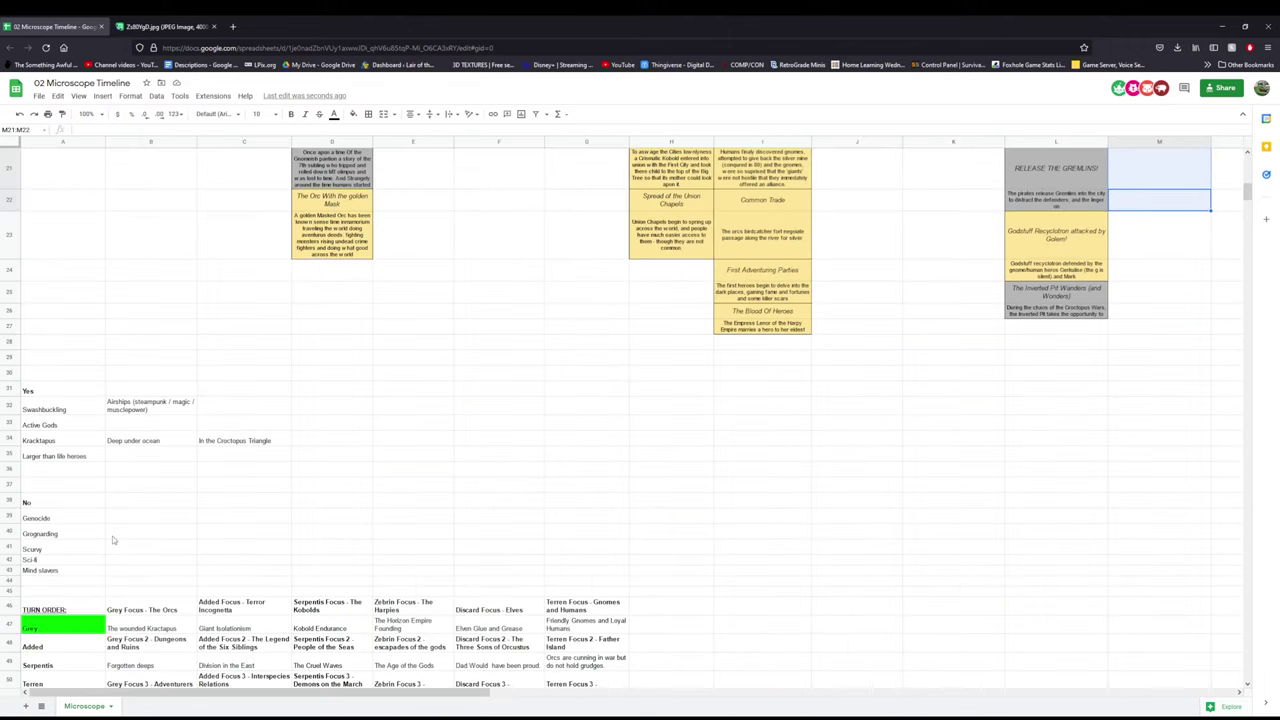
pyautogui.scroll(-3, 300, 552)
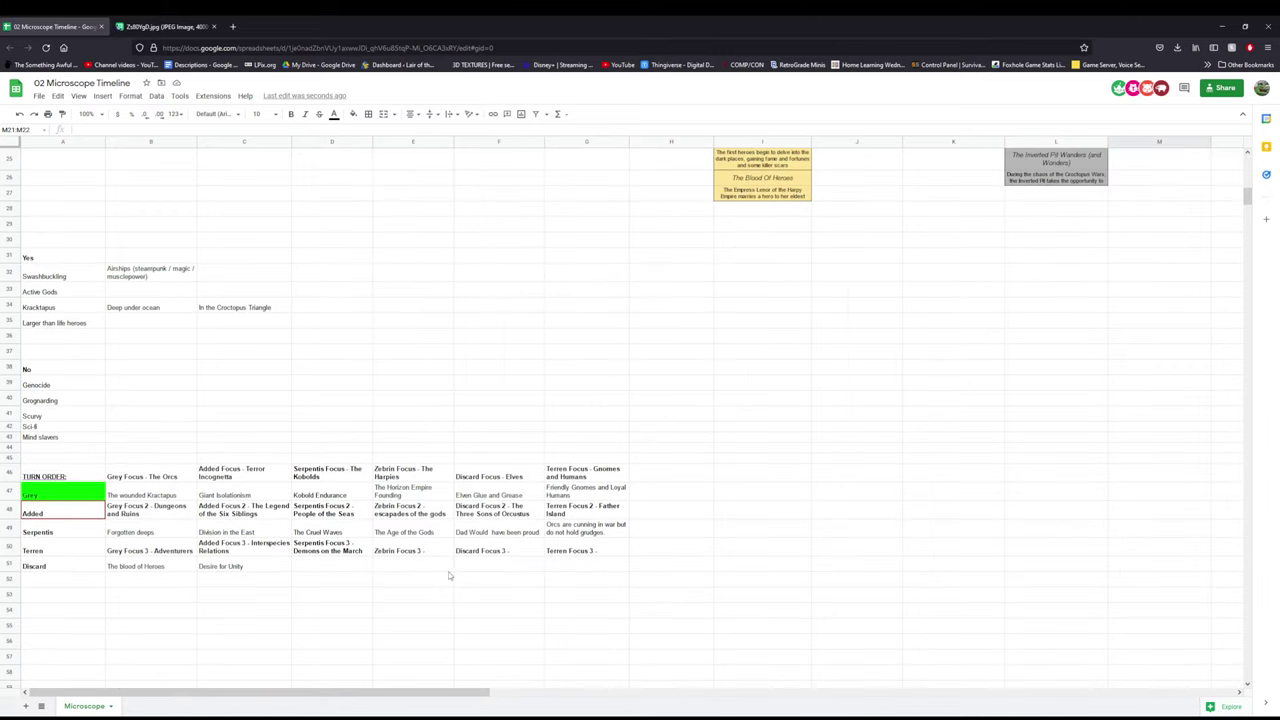
pyautogui.scroll(3, 450, 605)
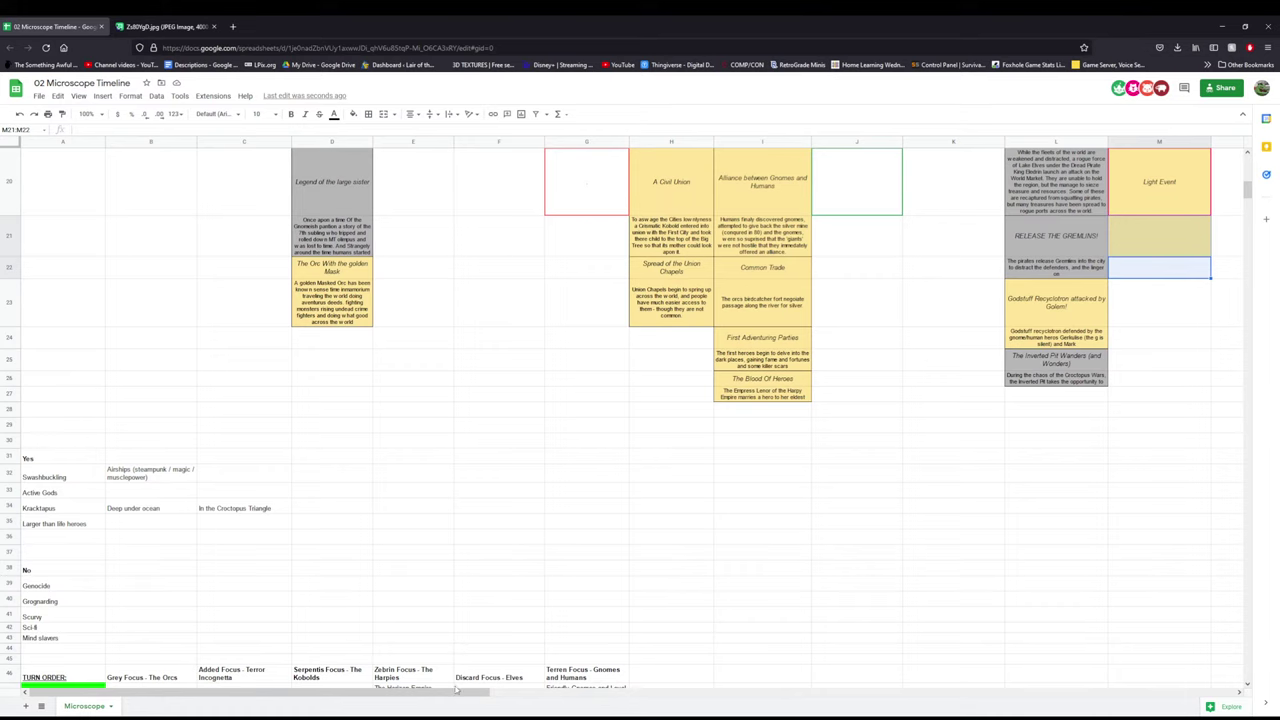
pyautogui.moveTo(458, 692); pyautogui.dragTo(633, 692)
pyautogui.scroll(3, 698, 524)
pyautogui.scroll(2, 698, 524)
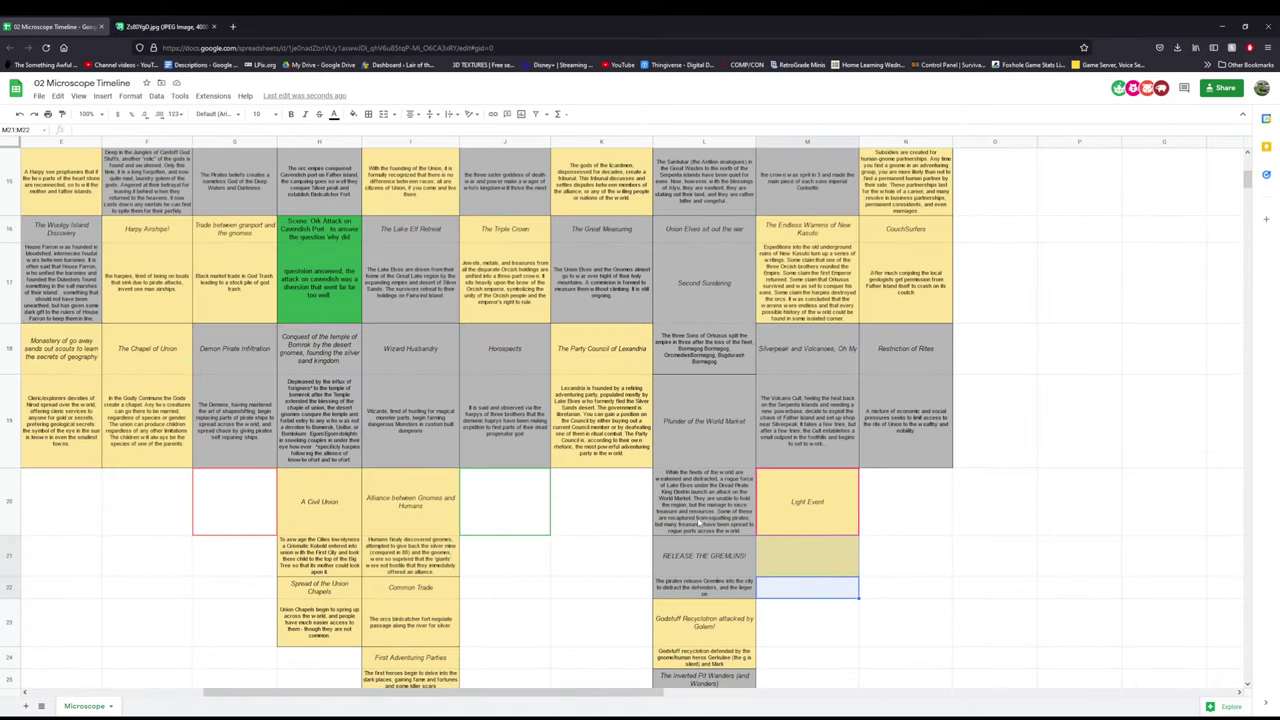
# - Examine the lower event cards in columns L to N, around the new light event in M20:M21
pyautogui.click(980, 516)
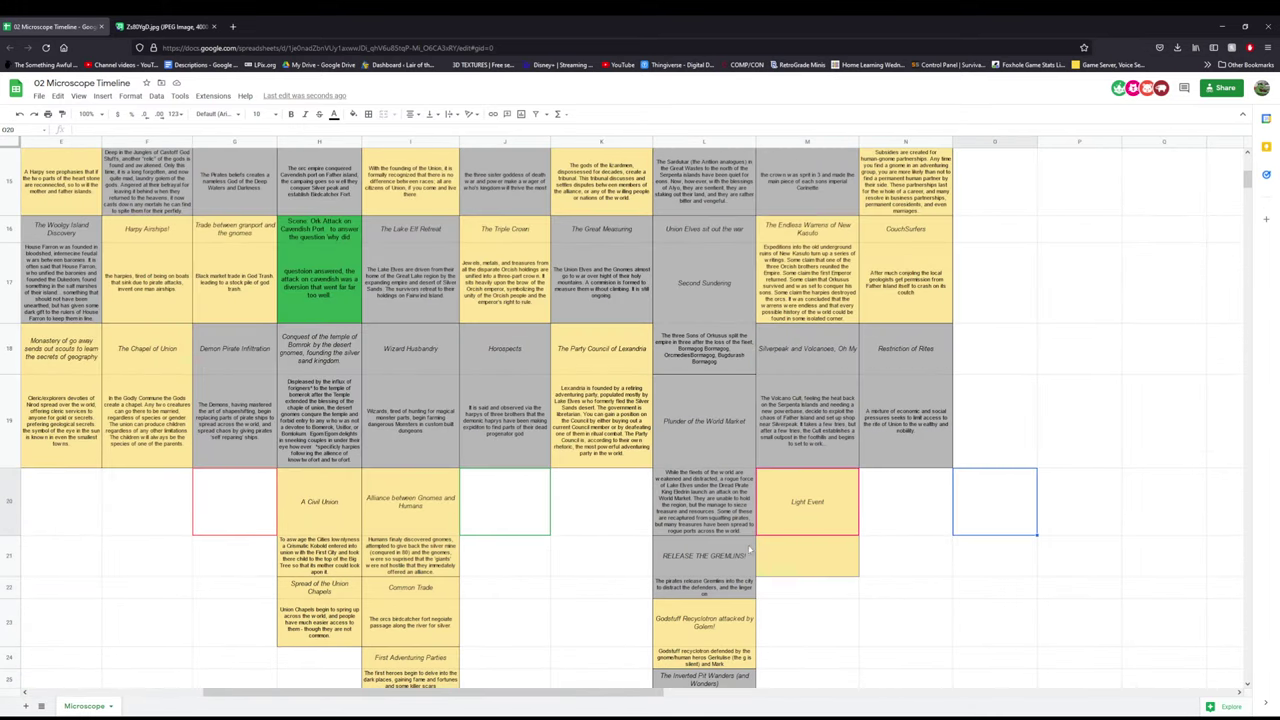
pyautogui.scroll(10, 800, 520)
pyautogui.scroll(-10, 783, 496)
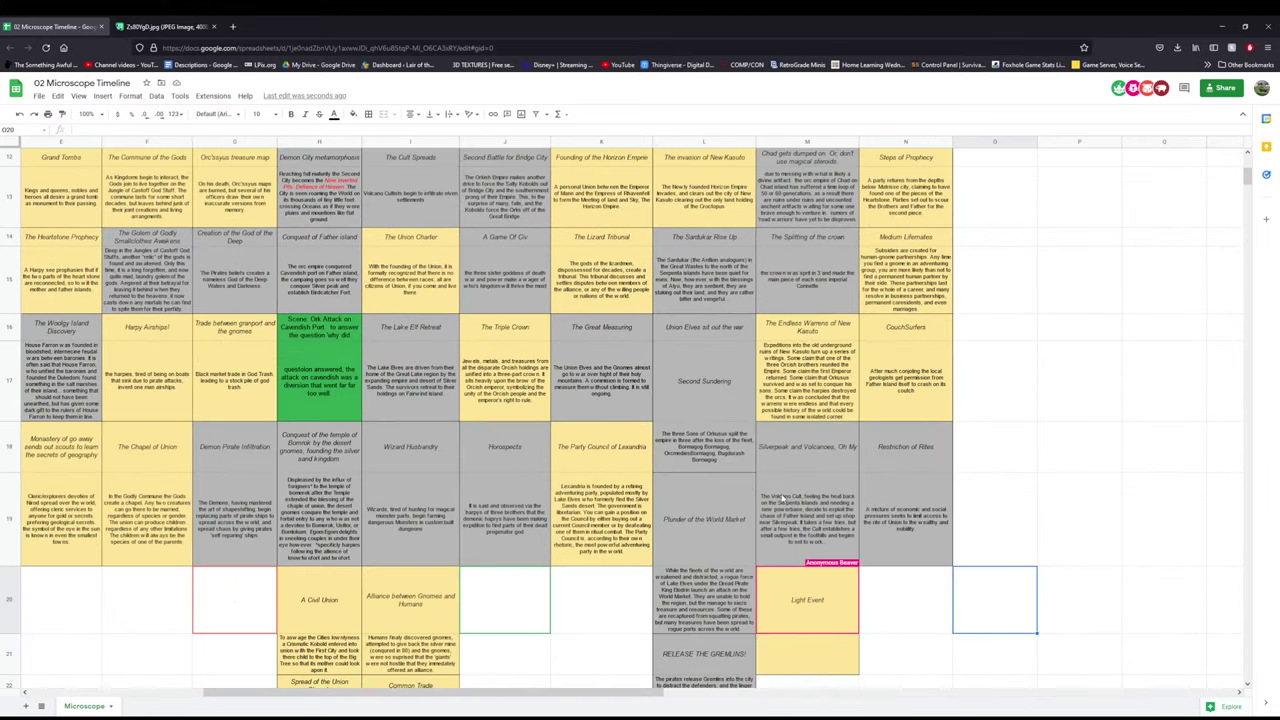
pyautogui.scroll(2, 782, 498)
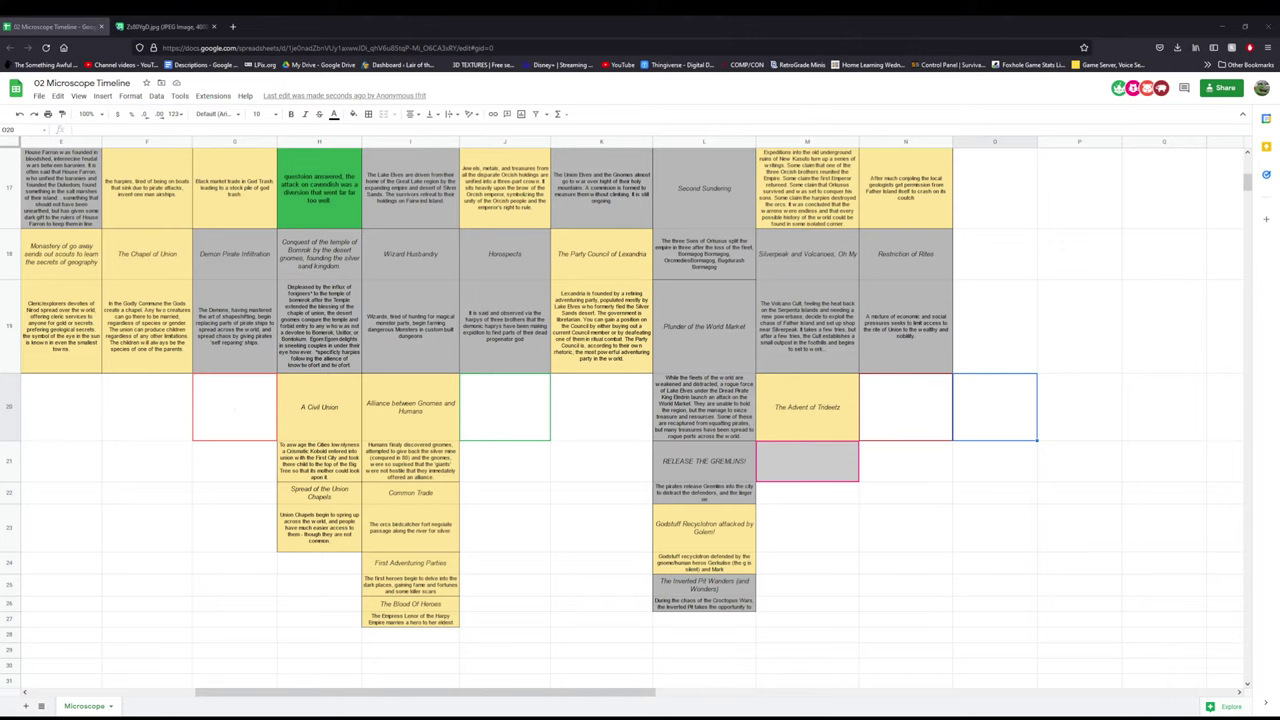
pyautogui.scroll(-3, 682, 406)
pyautogui.scroll(3, 682, 406)
pyautogui.scroll(-3, 682, 406)
pyautogui.scroll(3, 682, 409)
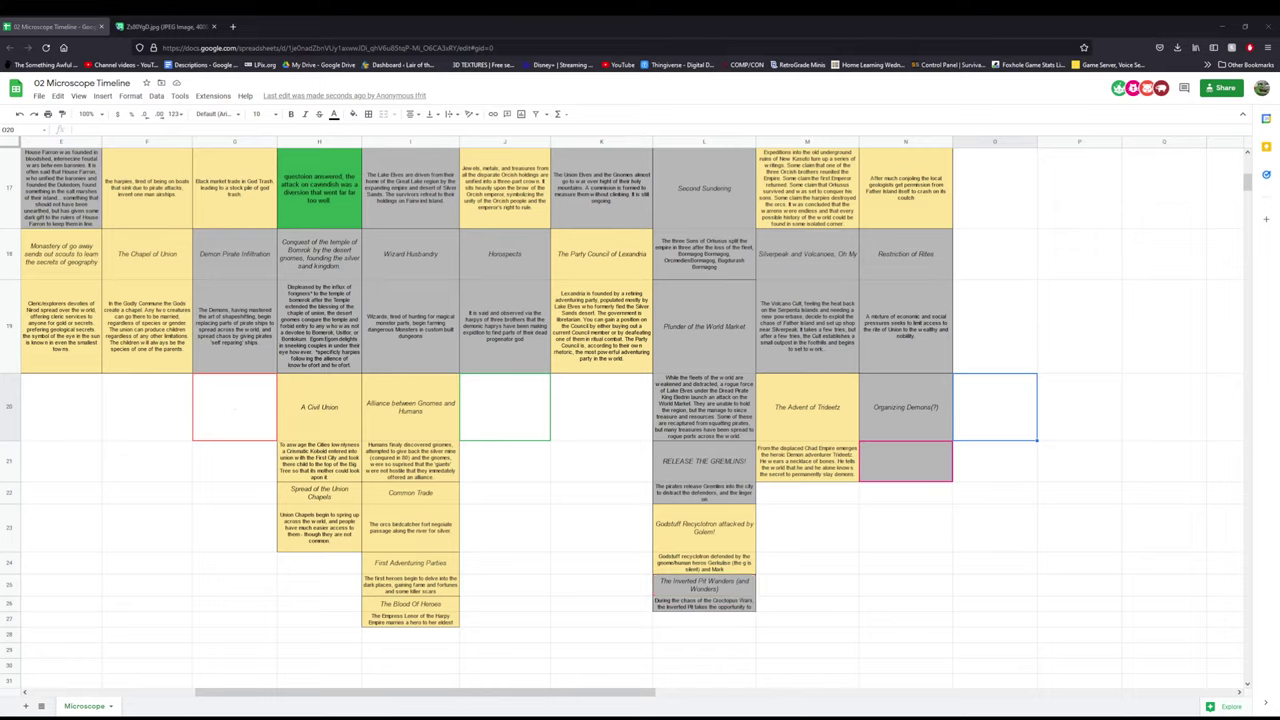
# - Check the Advent of Trideetz card in M20 and the third-round focus entries in rows 50 and 51 below the timeline
pyautogui.click(886, 514)
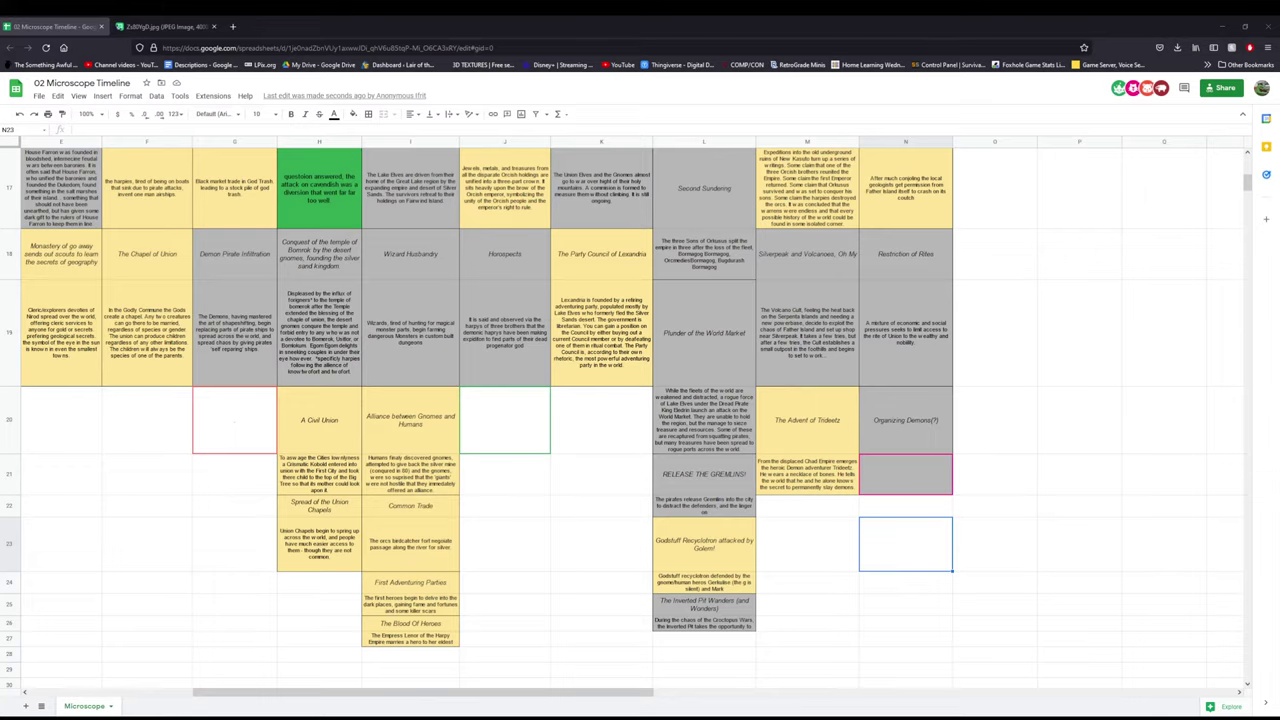
pyautogui.press('Up')
pyautogui.press('Up')
pyautogui.press('Up')
pyautogui.press('Left')
pyautogui.scroll(-5, 707, 467)
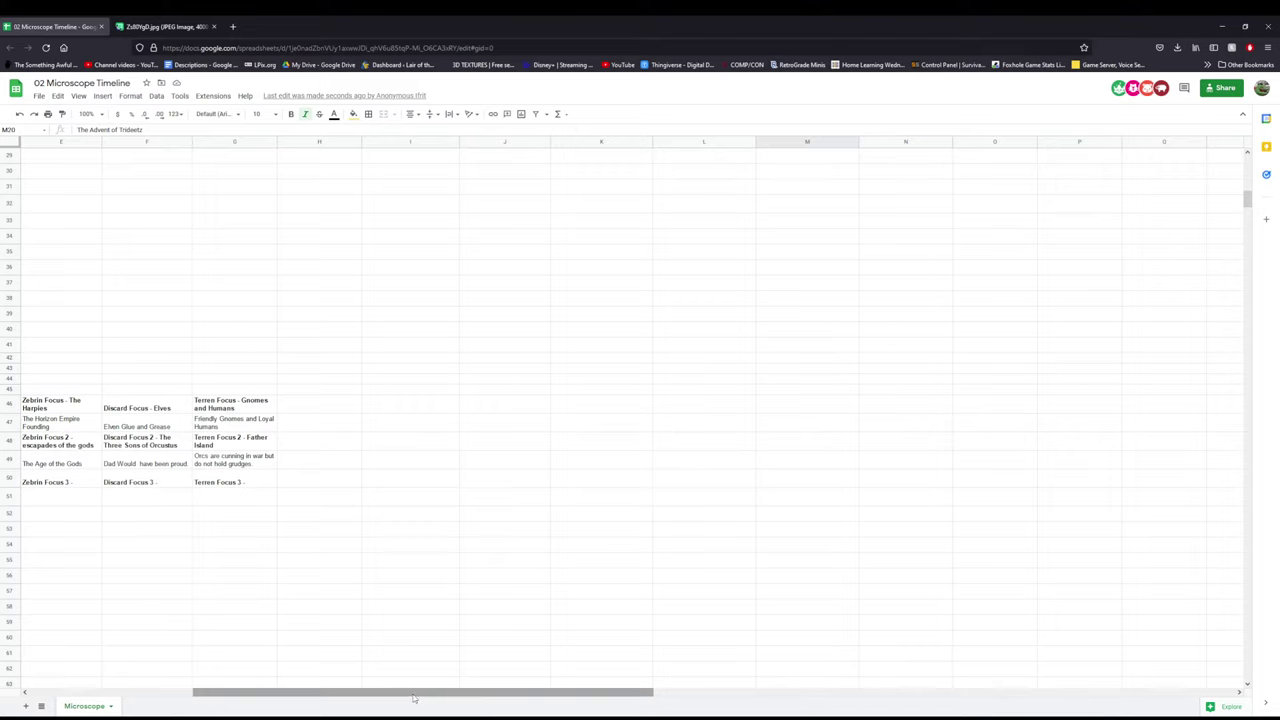
pyautogui.moveTo(414, 698); pyautogui.dragTo(311, 698)
pyautogui.click(440, 548)
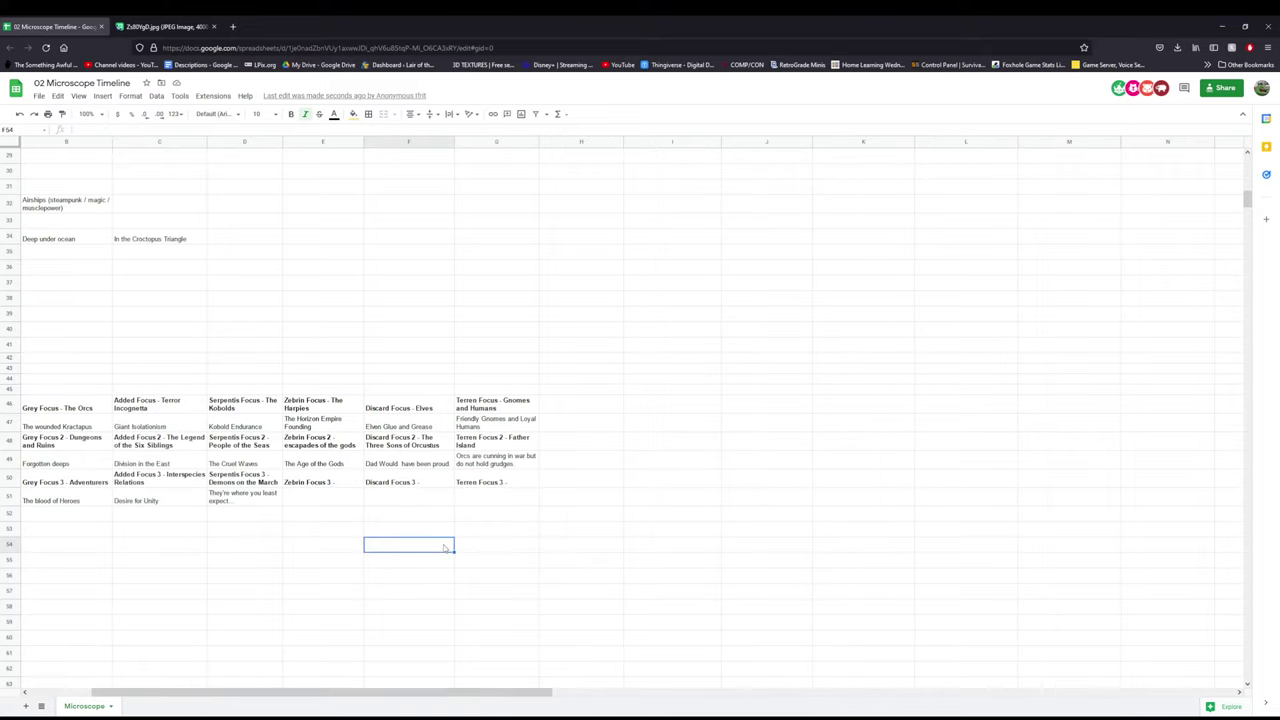
pyautogui.click(336, 484)
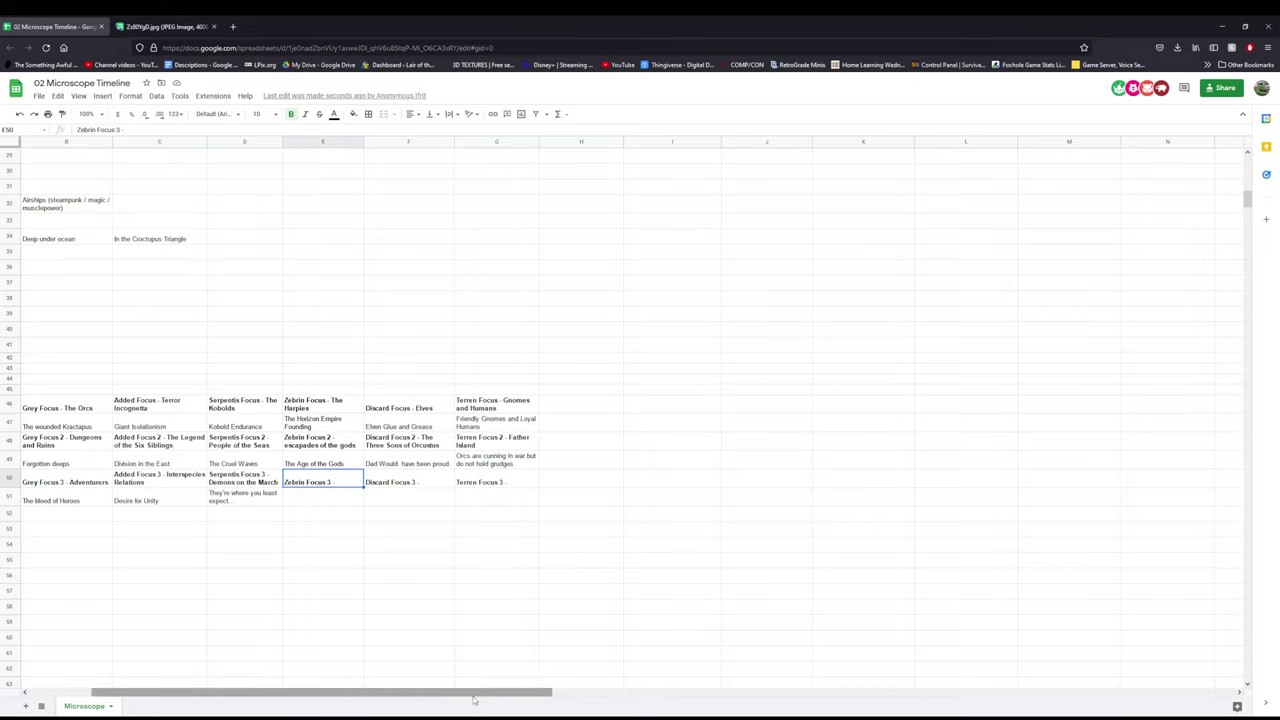
pyautogui.moveTo(432, 700); pyautogui.dragTo(470, 692)
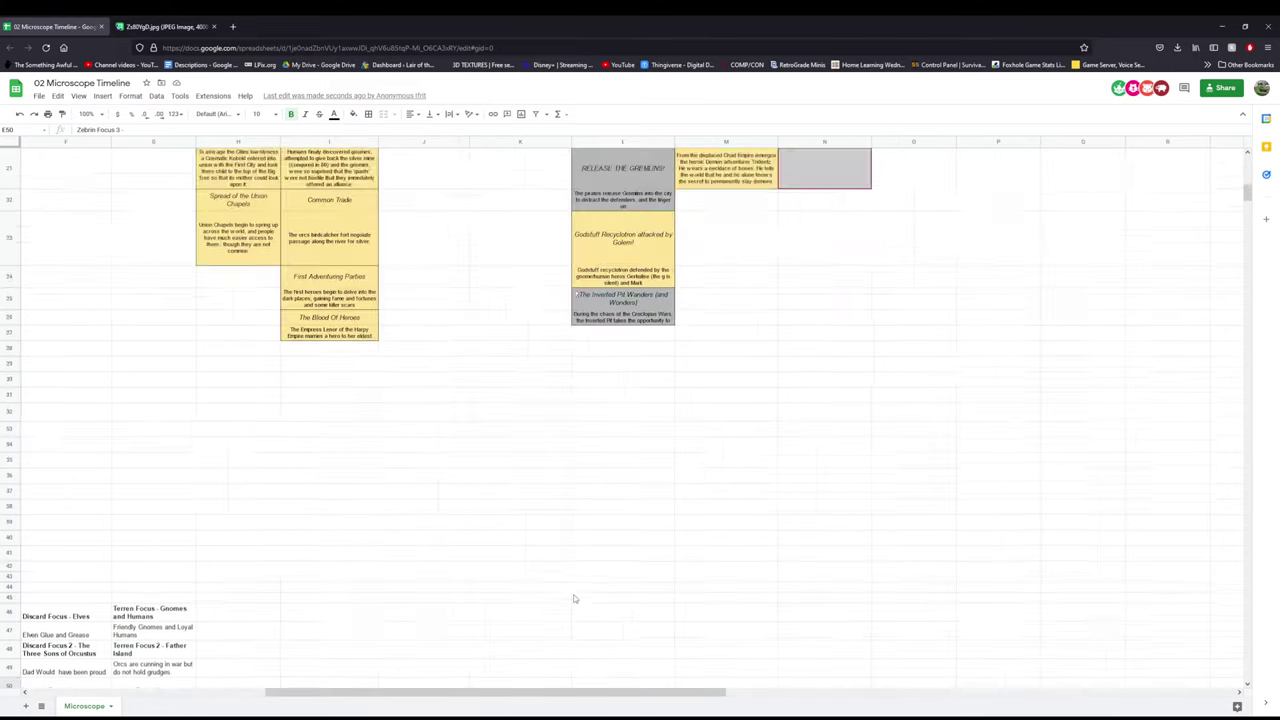
pyautogui.scroll(3, 573, 598)
pyautogui.click(722, 546)
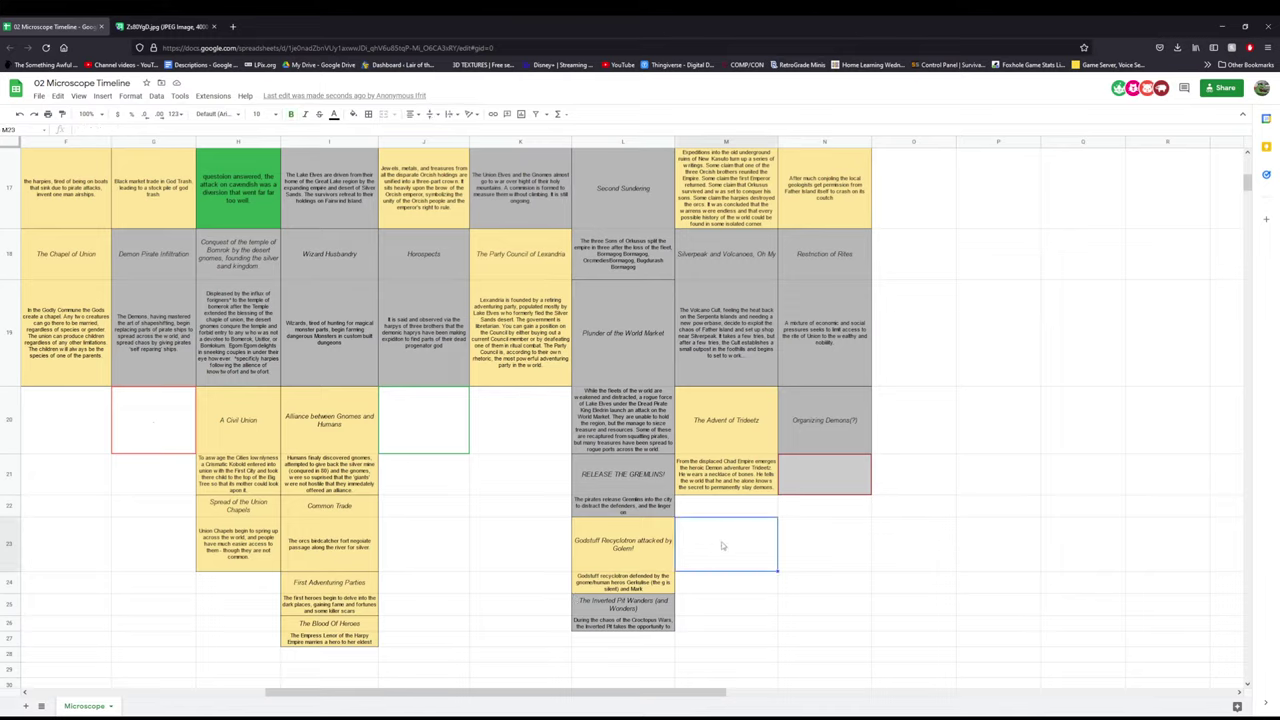
# - Switch to the world map image, examine the Serpenta Islands, Questioning Isles, Mother Island and Horizon Empire, and return to the timeline sheet
pyautogui.click(548, 254)
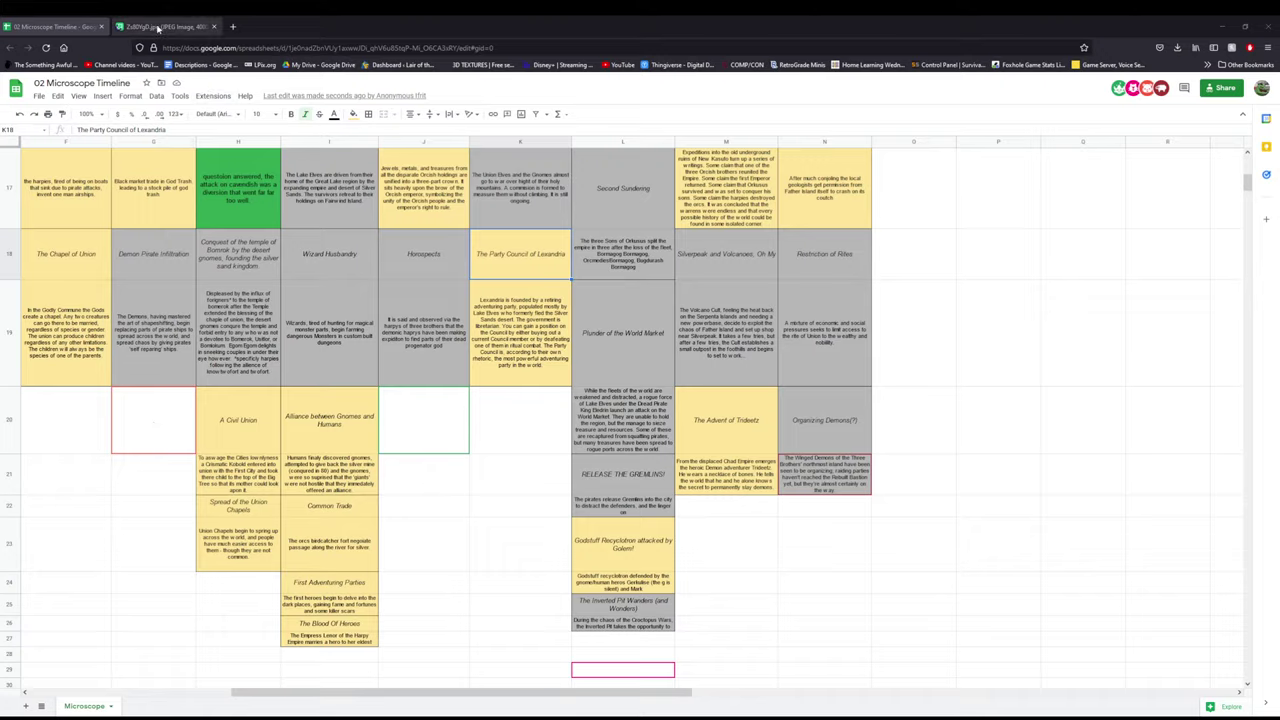
pyautogui.click(160, 27)
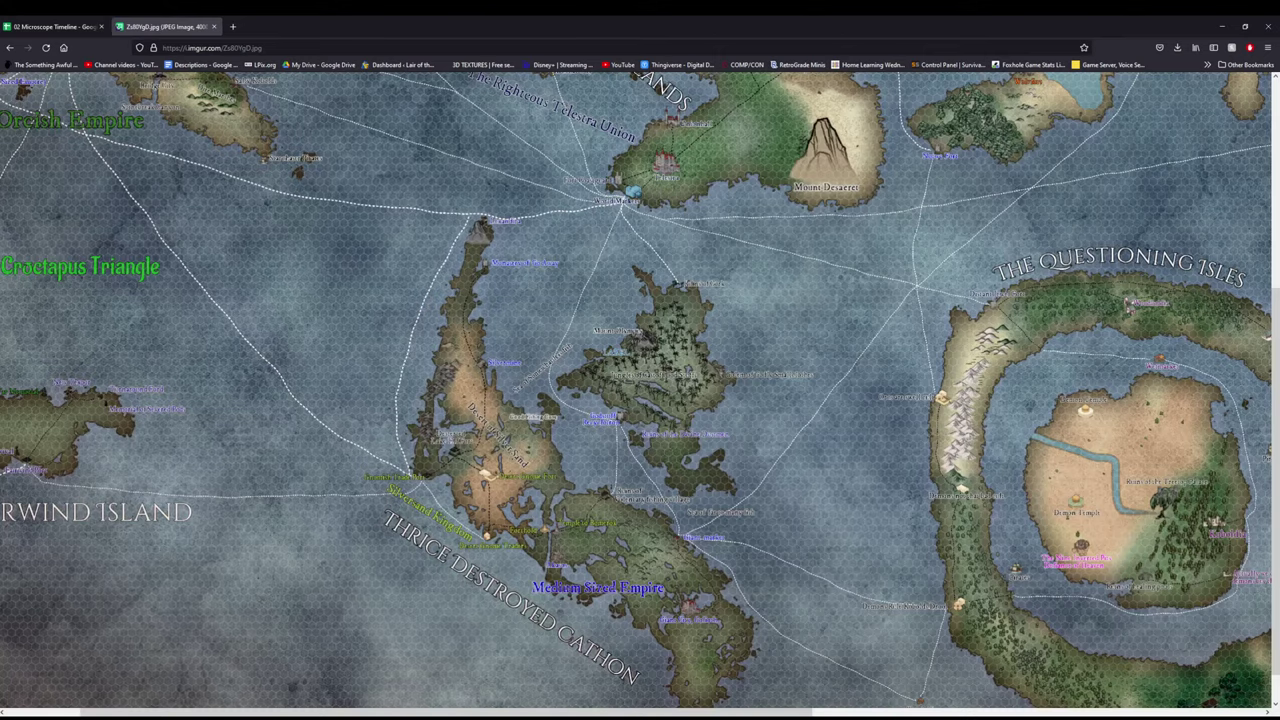
pyautogui.scroll(5, 265, 267)
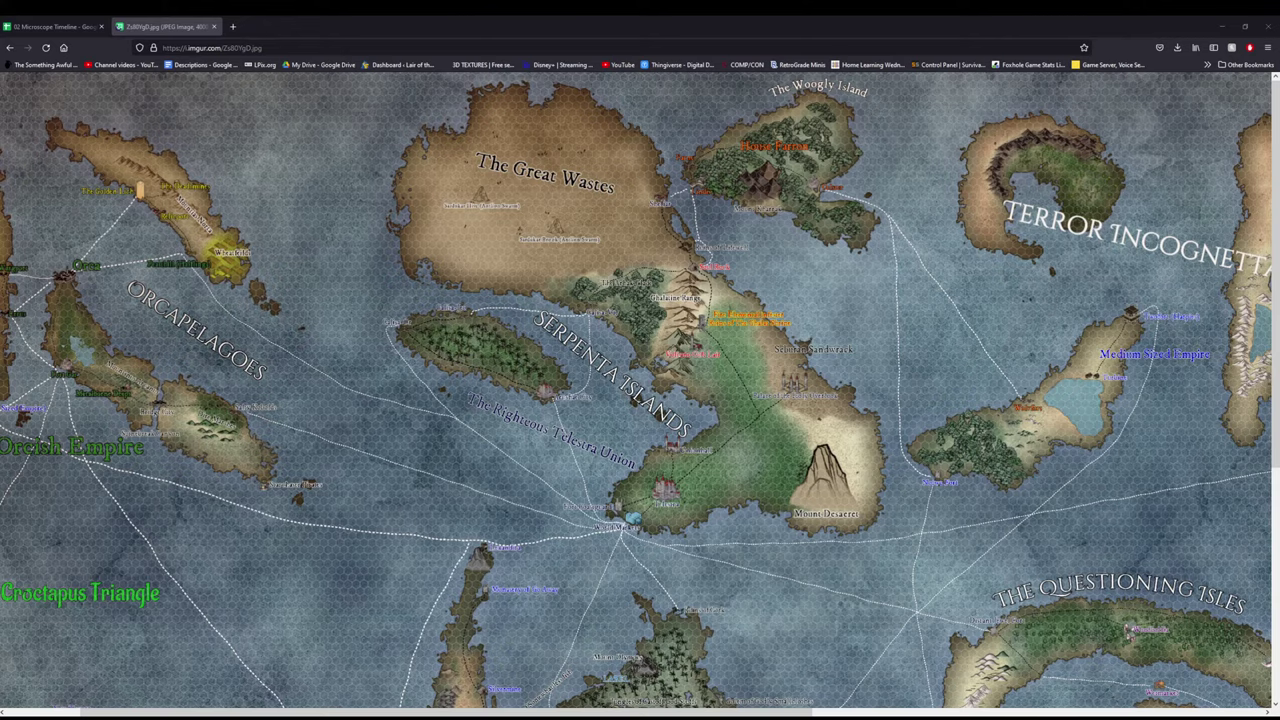
pyautogui.scroll(-3, 480, 215)
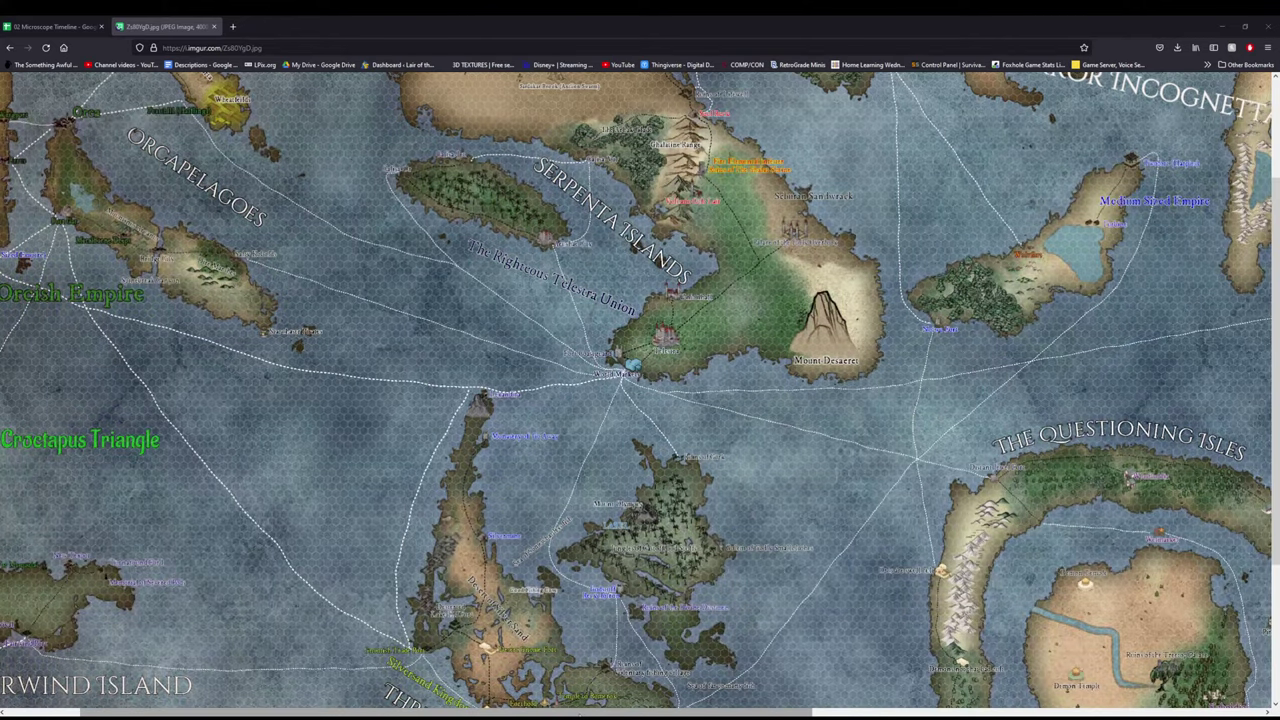
pyautogui.hscroll(6, 640, 395)
pyautogui.scroll(-2, 640, 395)
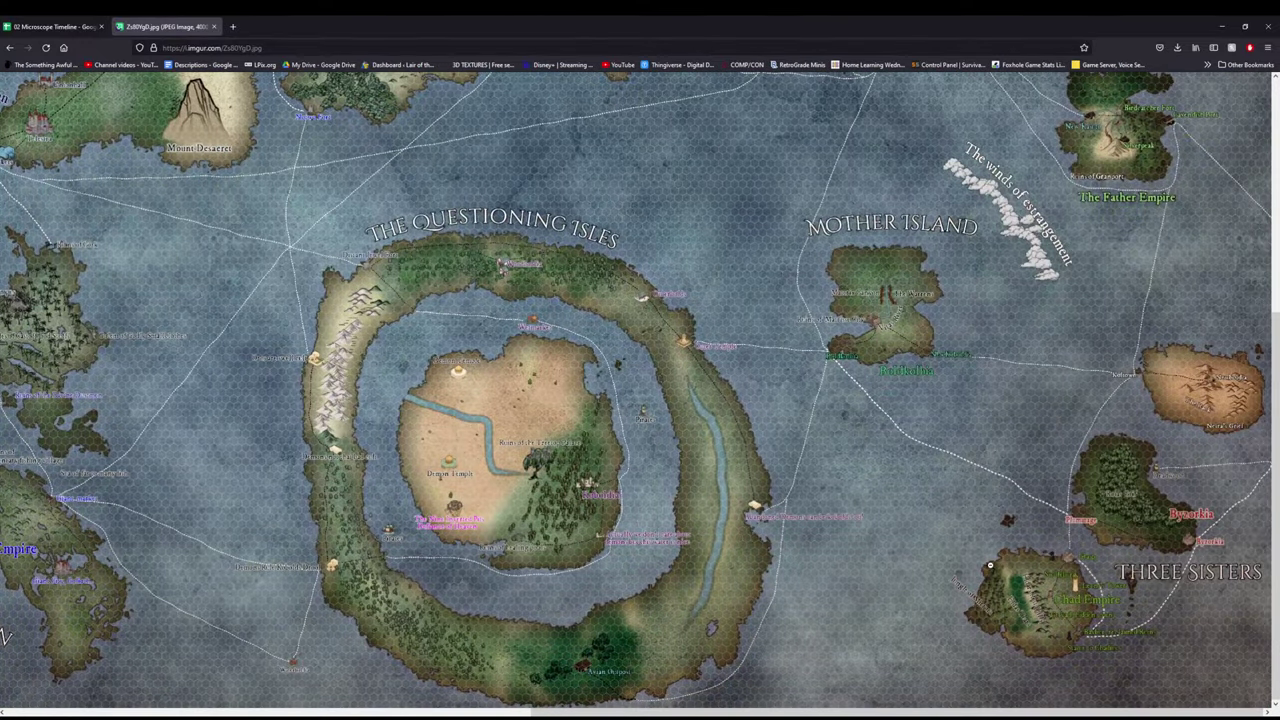
pyautogui.scroll(5, 990, 566)
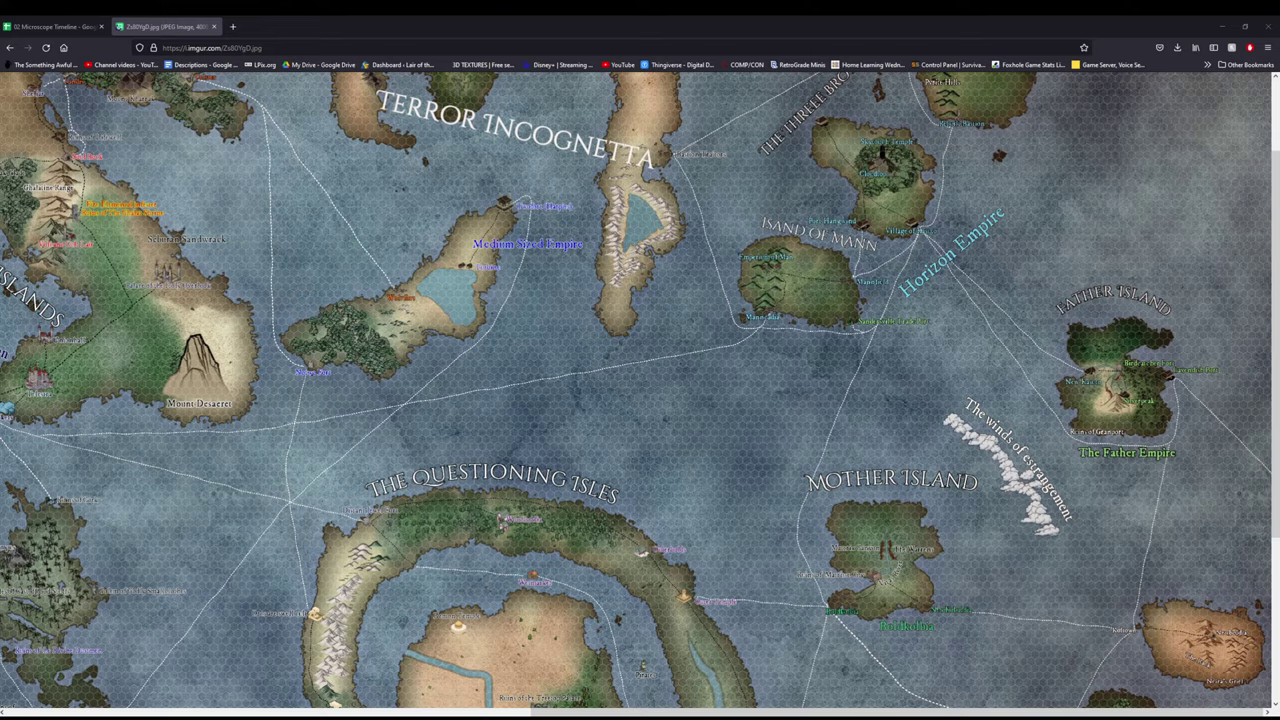
pyautogui.click(56, 27)
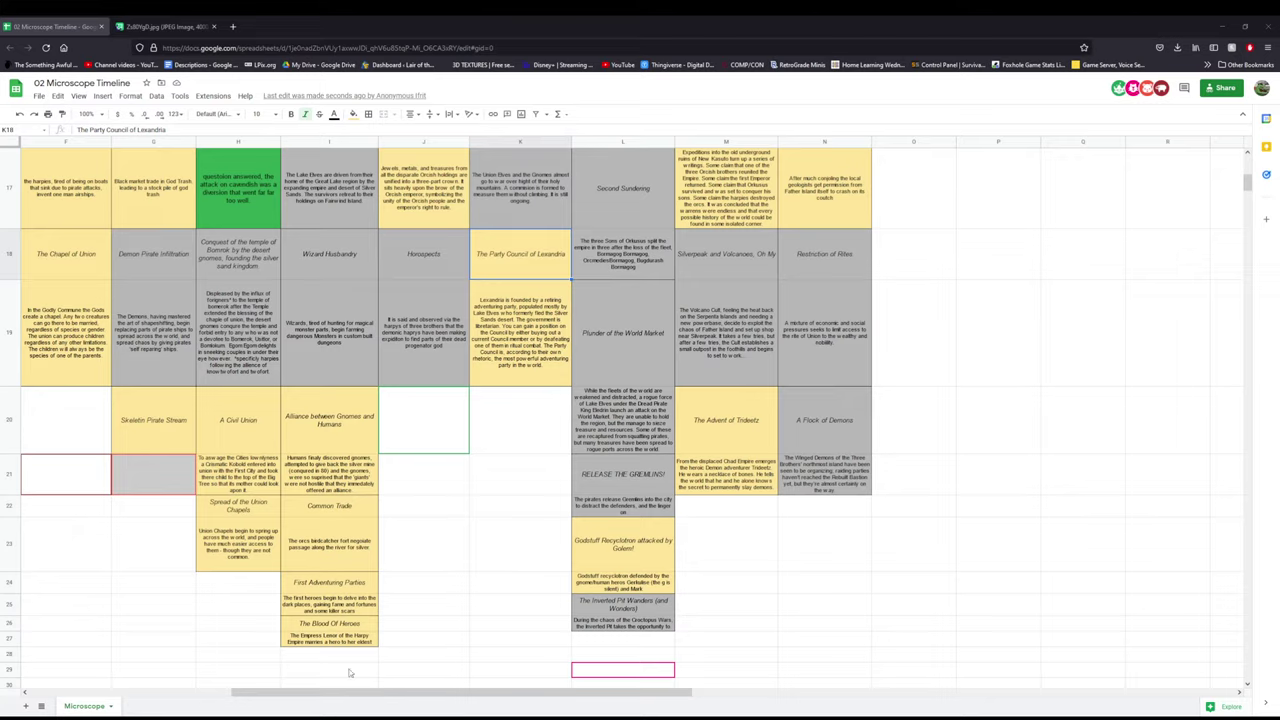
pyautogui.click(290, 584)
pyautogui.hotkey('shift', 'Up')
pyautogui.hotkey('shift', 'Up')
pyautogui.hotkey('shift', 'Up')
pyautogui.hotkey('shift', 'Up')
pyautogui.hotkey('shift', 'Up')
pyautogui.hotkey('shift', 'Right')
pyautogui.hotkey('shift', 'Right')
pyautogui.hotkey('shift', 'Right')
pyautogui.hotkey('shift', 'Right')
pyautogui.rightClick(250, 665)
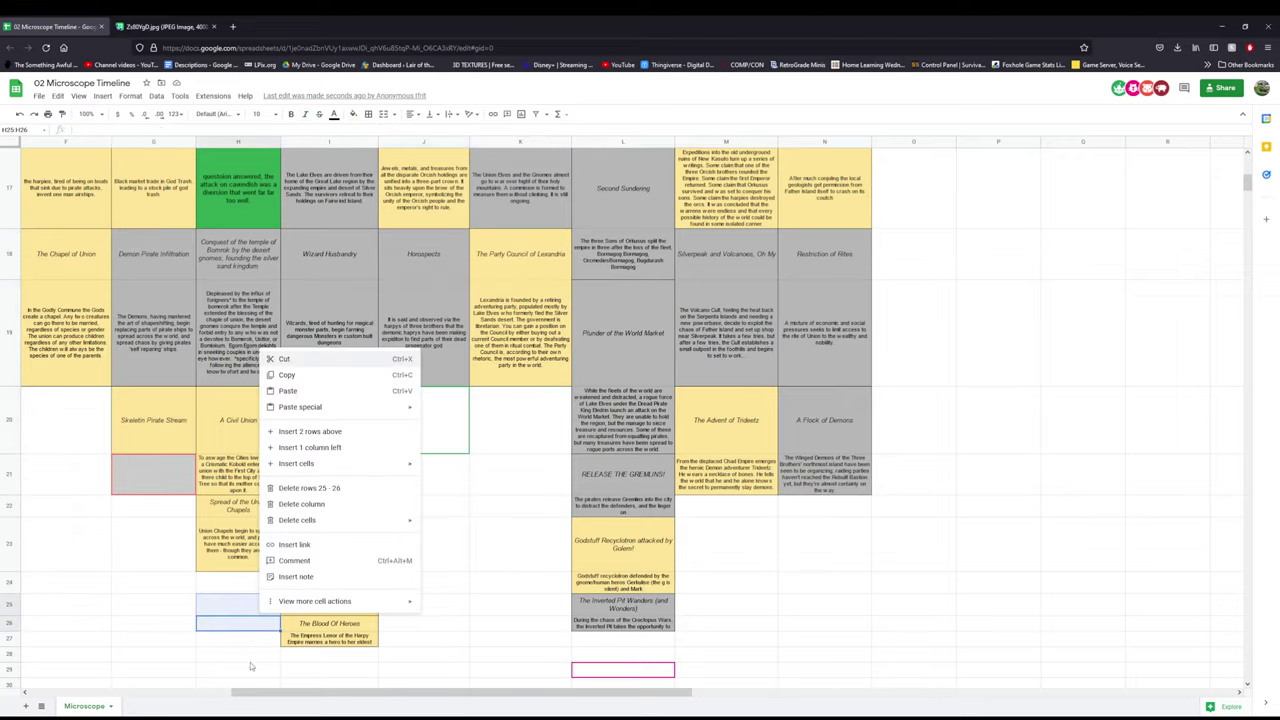
pyautogui.press('Escape')
# - Check the turn order and the players' focus list in rows 46 to 51 against the event cards above
pyautogui.moveTo(244, 701); pyautogui.dragTo(160, 651)
pyautogui.scroll(-4, 183, 611)
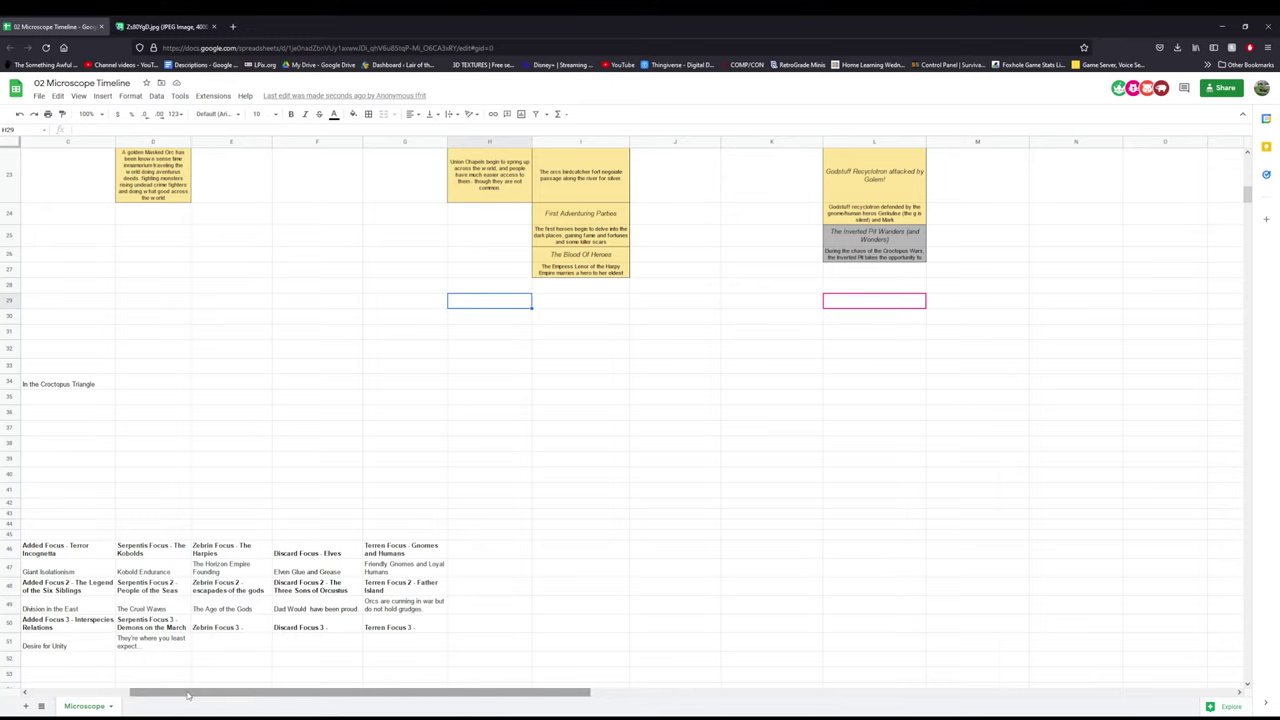
pyautogui.moveTo(220, 692); pyautogui.dragTo(127, 650)
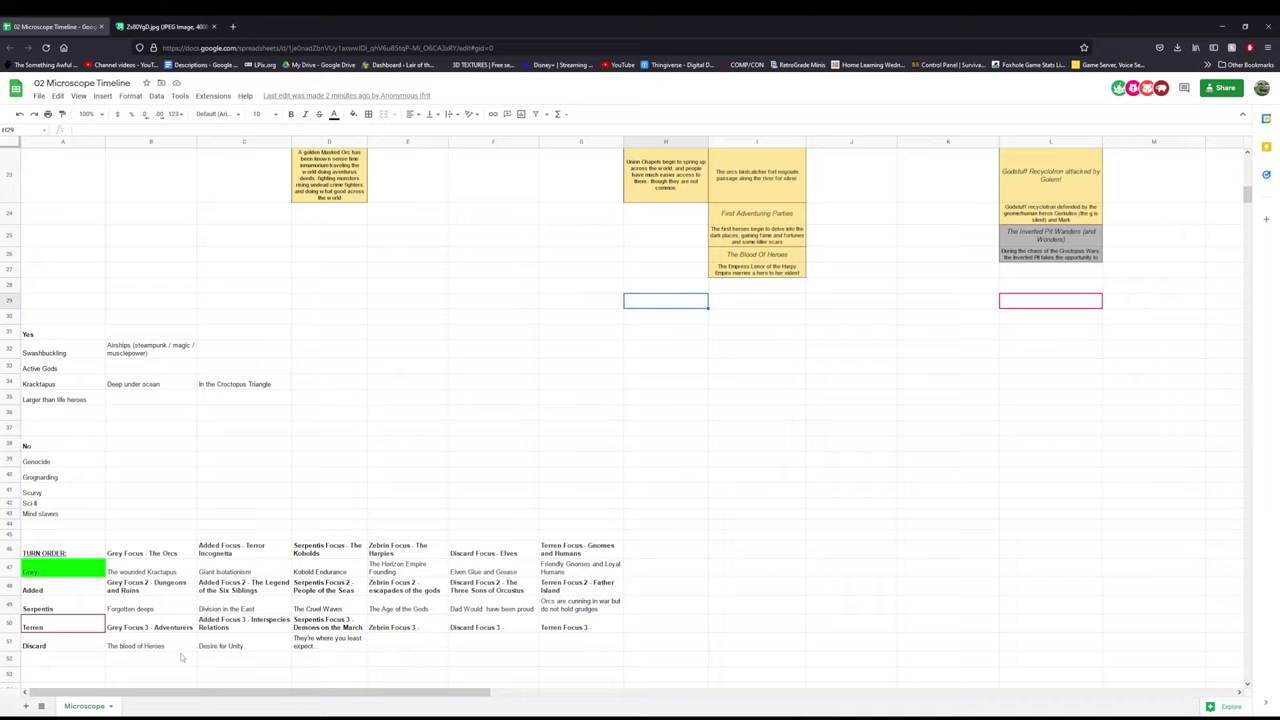
pyautogui.scroll(1, 740, 472)
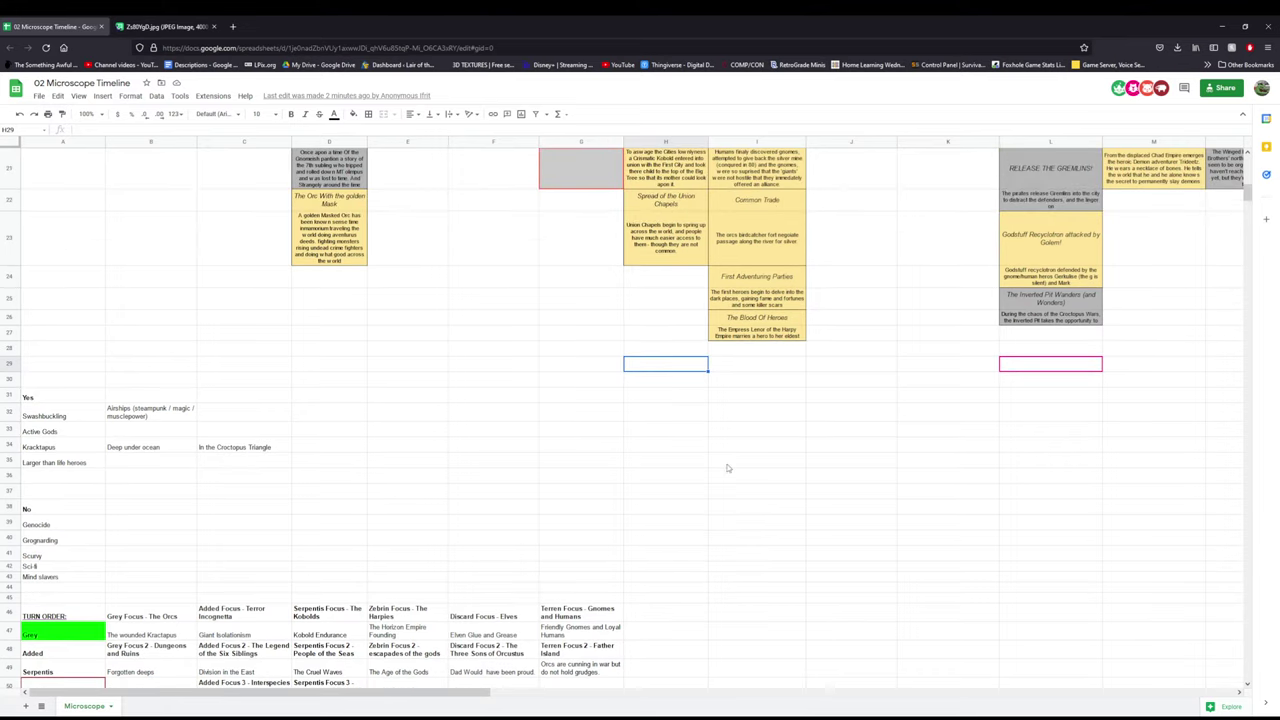
pyautogui.scroll(5, 673, 477)
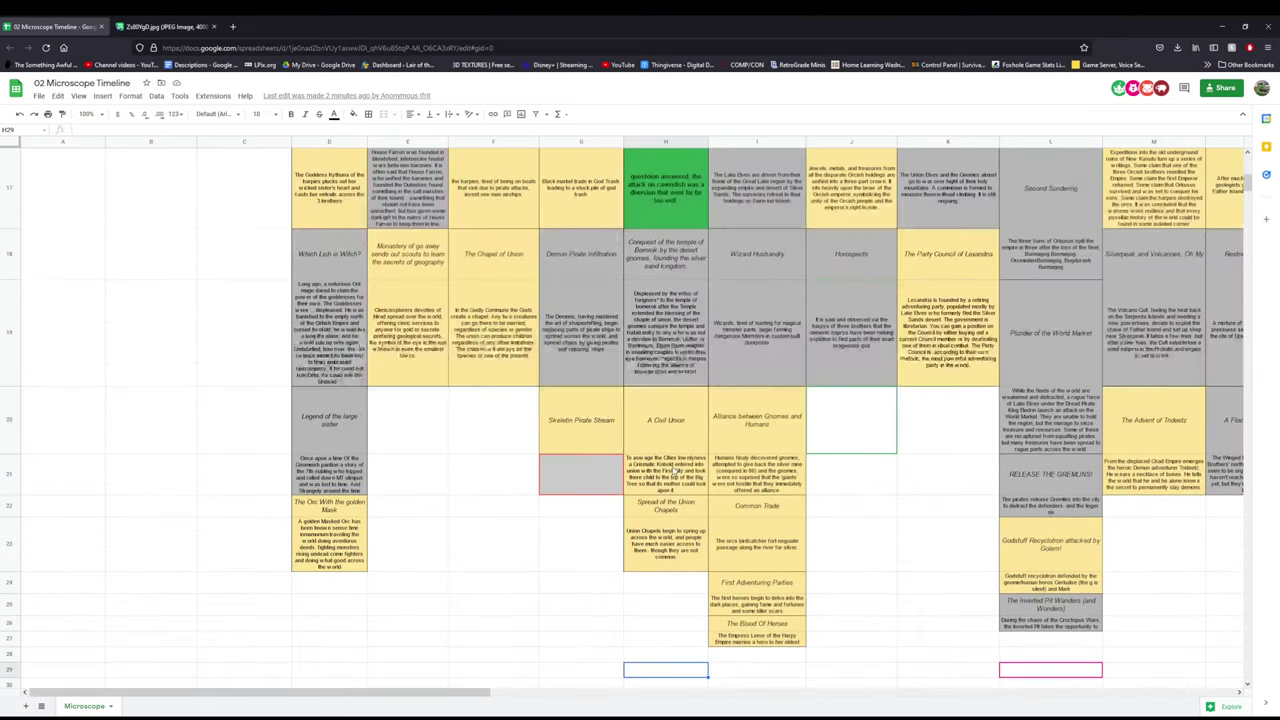
pyautogui.scroll(-5, 673, 470)
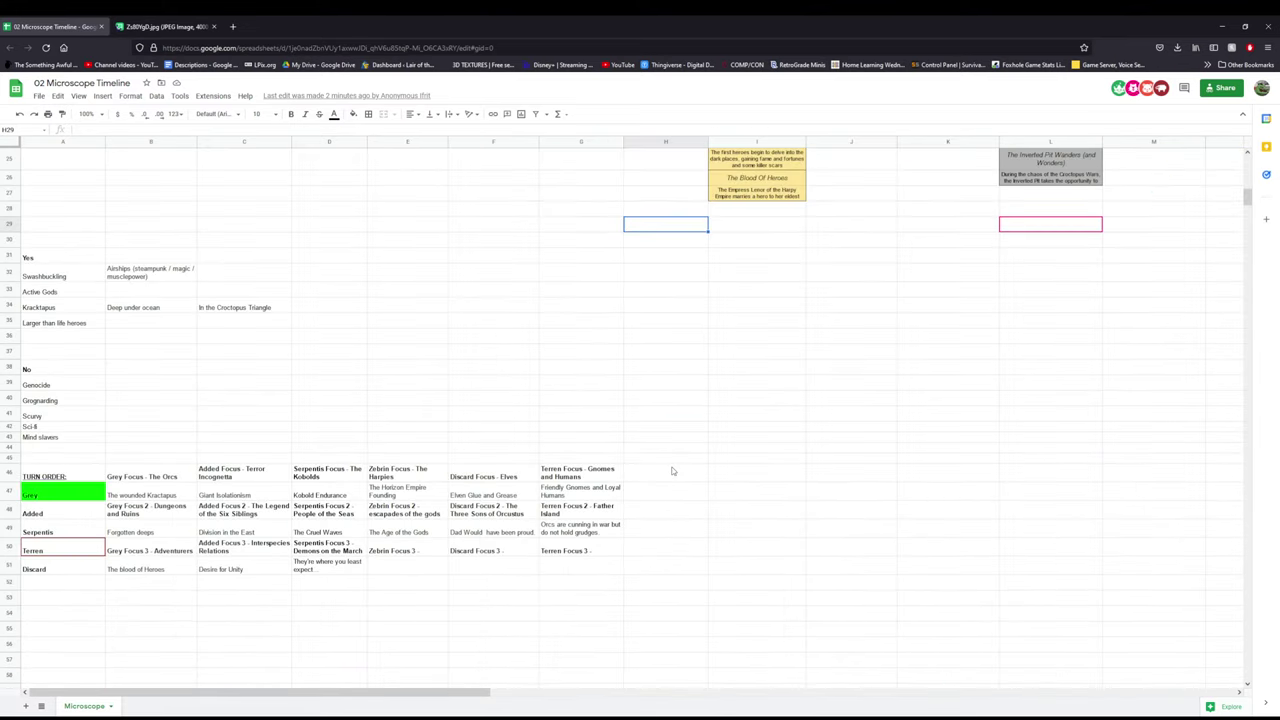
pyautogui.scroll(3, 683, 474)
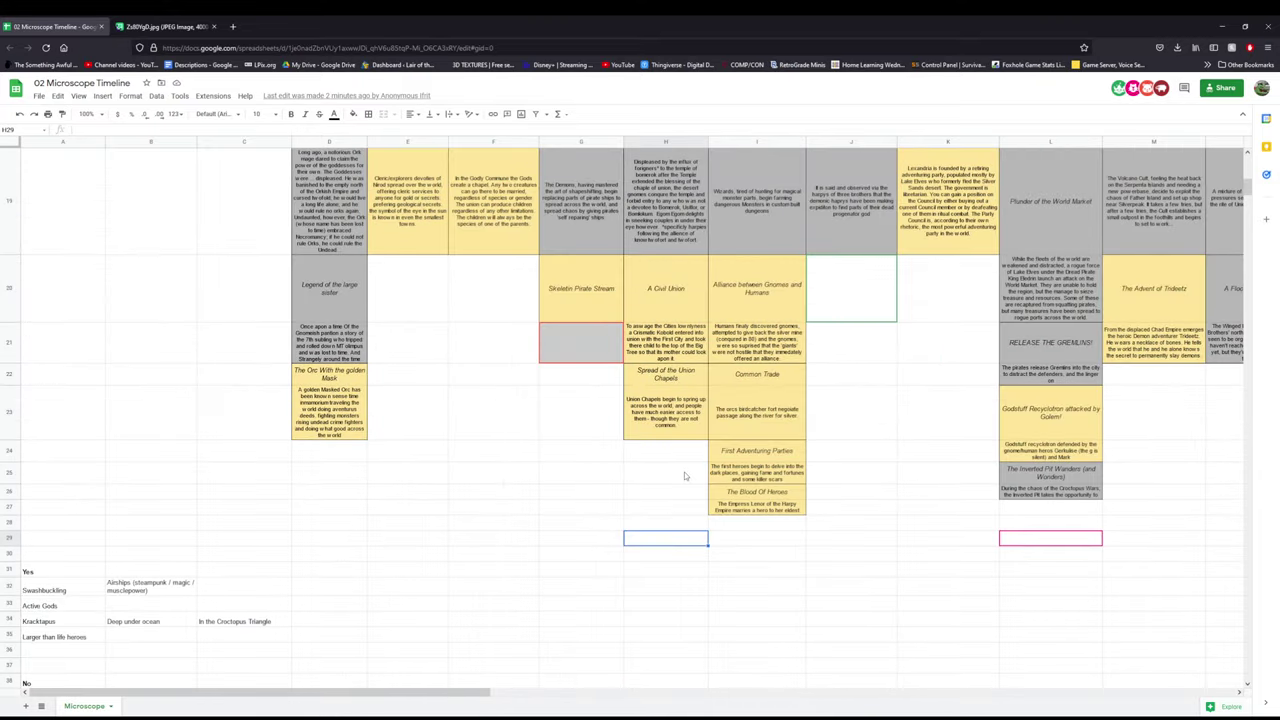
pyautogui.scroll(-3, 684, 474)
pyautogui.scroll(3, 909, 507)
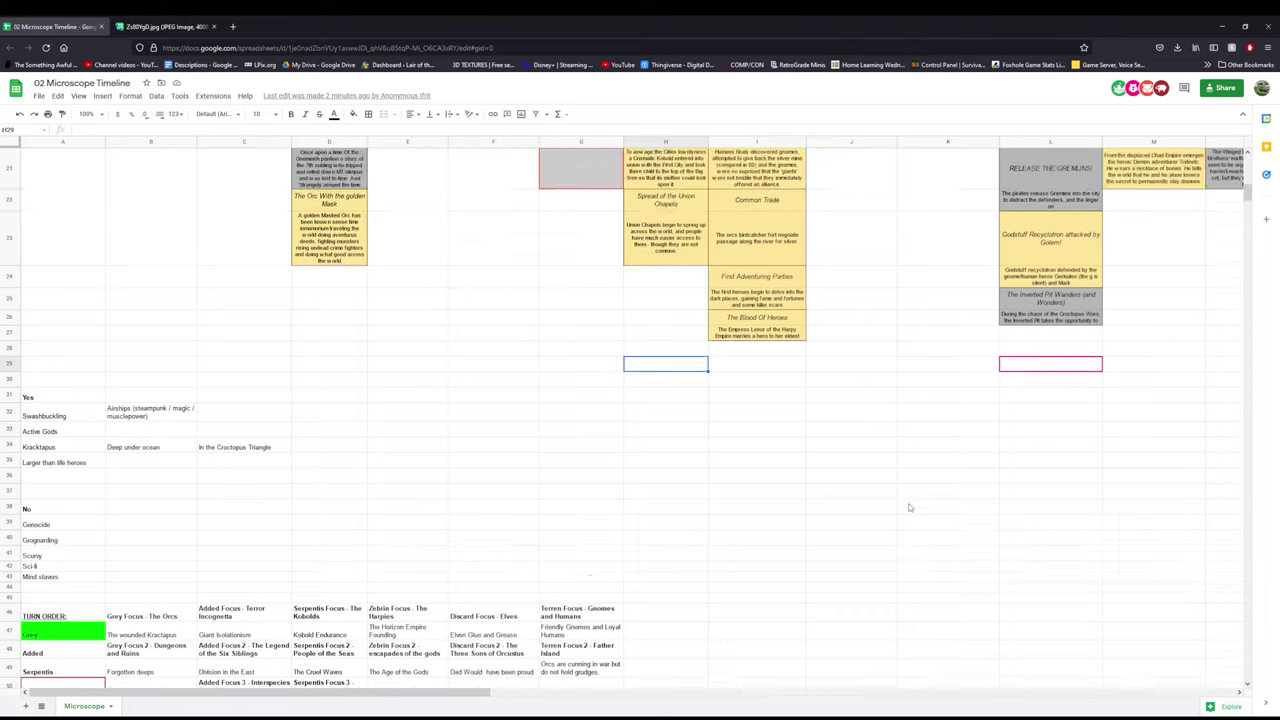
# - Review the timeline from the period headers down to the newest event cards in rows 20 to 23
pyautogui.scroll(10, 909, 507)
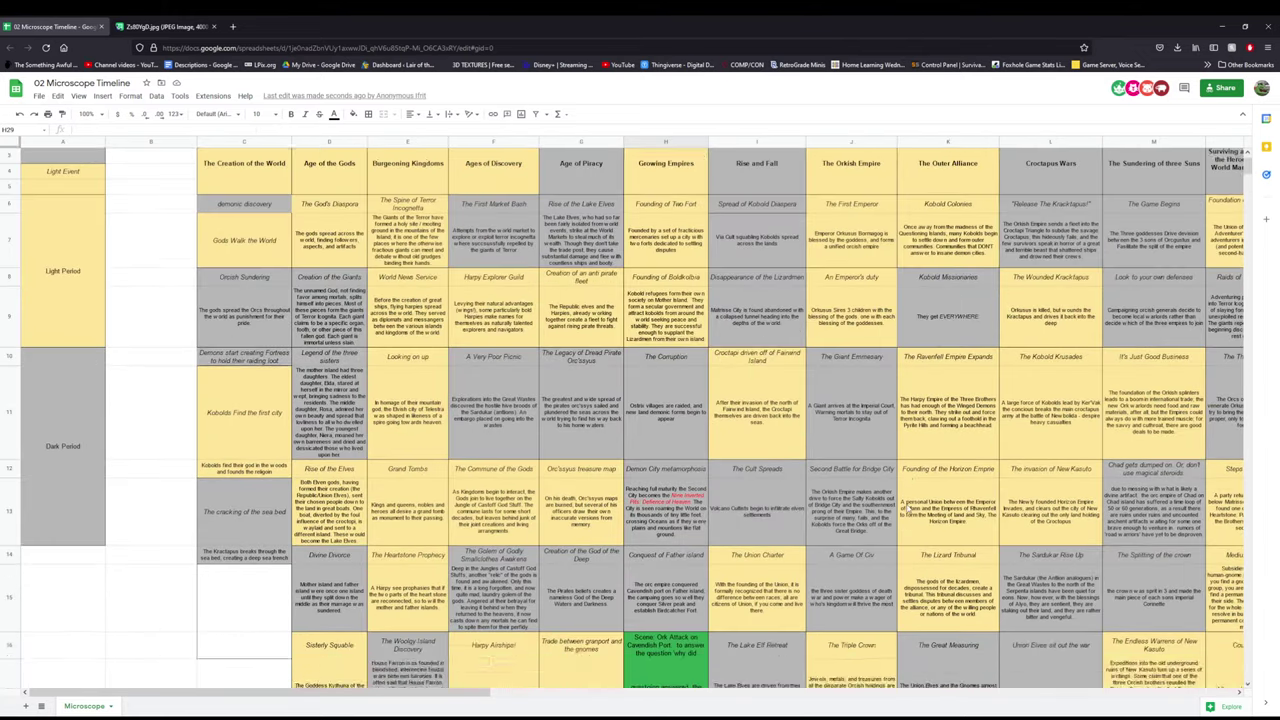
pyautogui.scroll(-8, 907, 509)
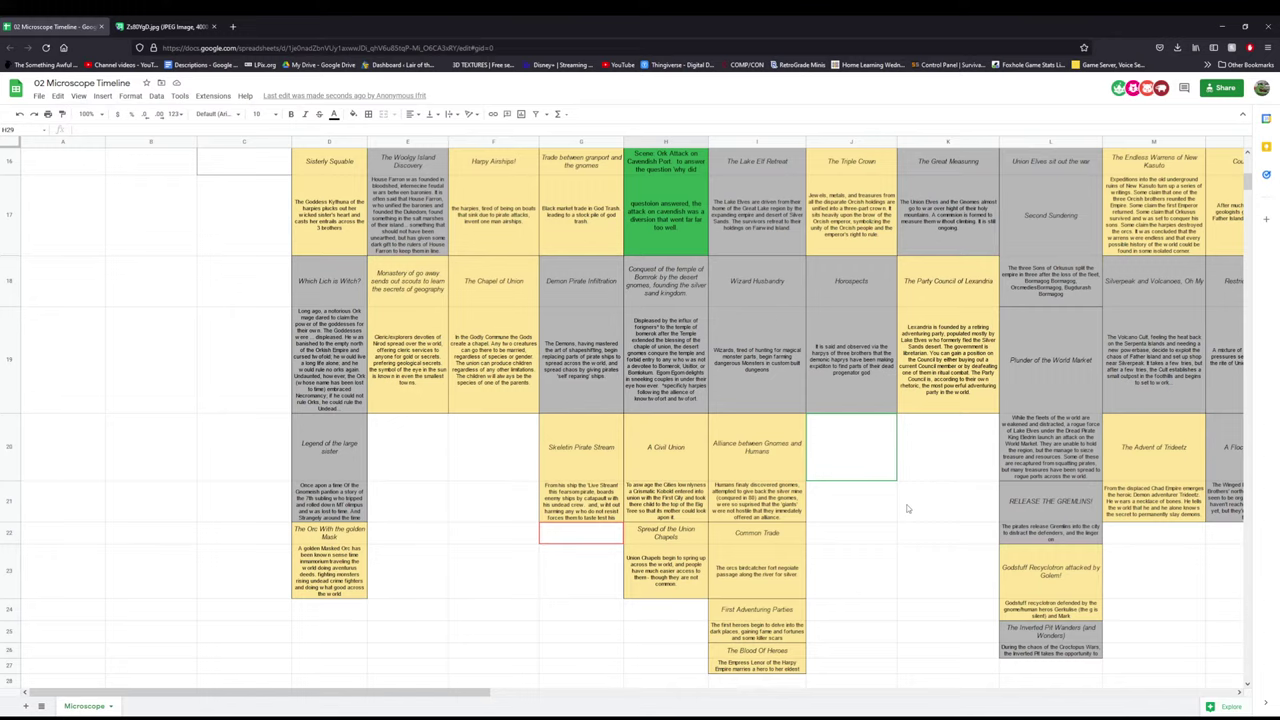
pyautogui.scroll(3, 907, 509)
pyautogui.scroll(10, 908, 507)
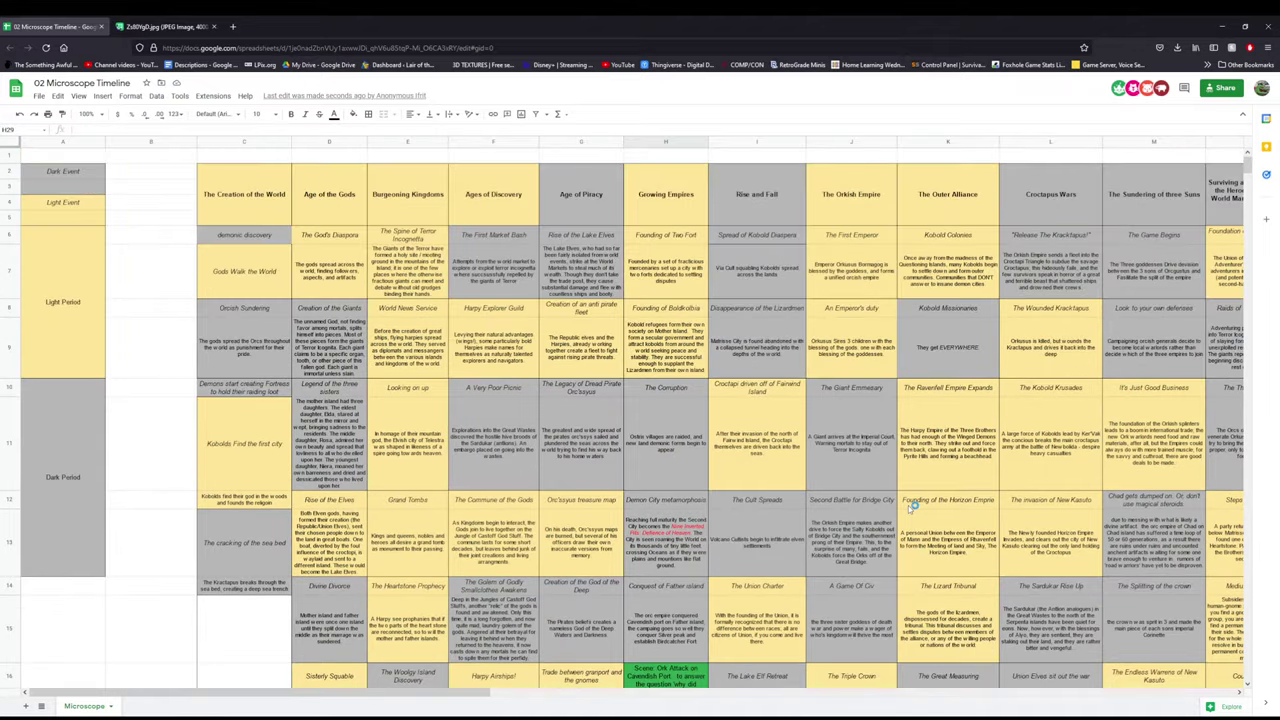
pyautogui.scroll(-12, 908, 506)
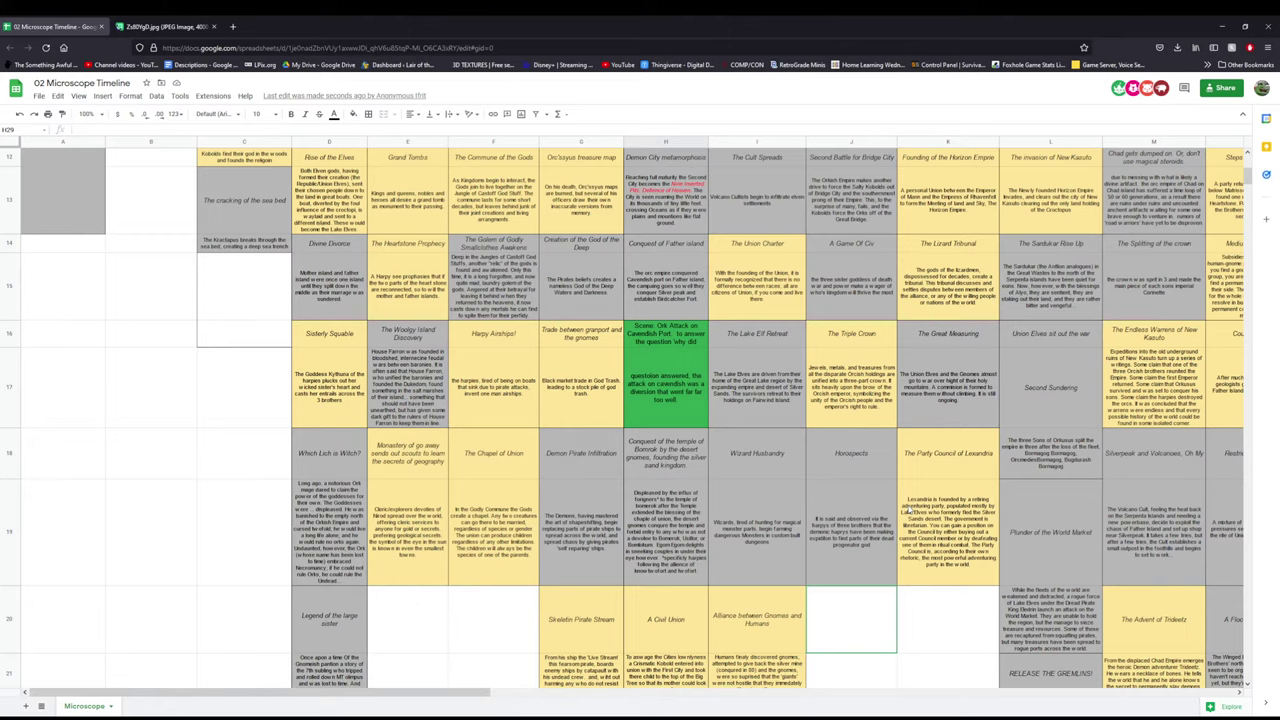
pyautogui.scroll(10, 930, 518)
pyautogui.scroll(-3, 945, 522)
pyautogui.scroll(3, 953, 525)
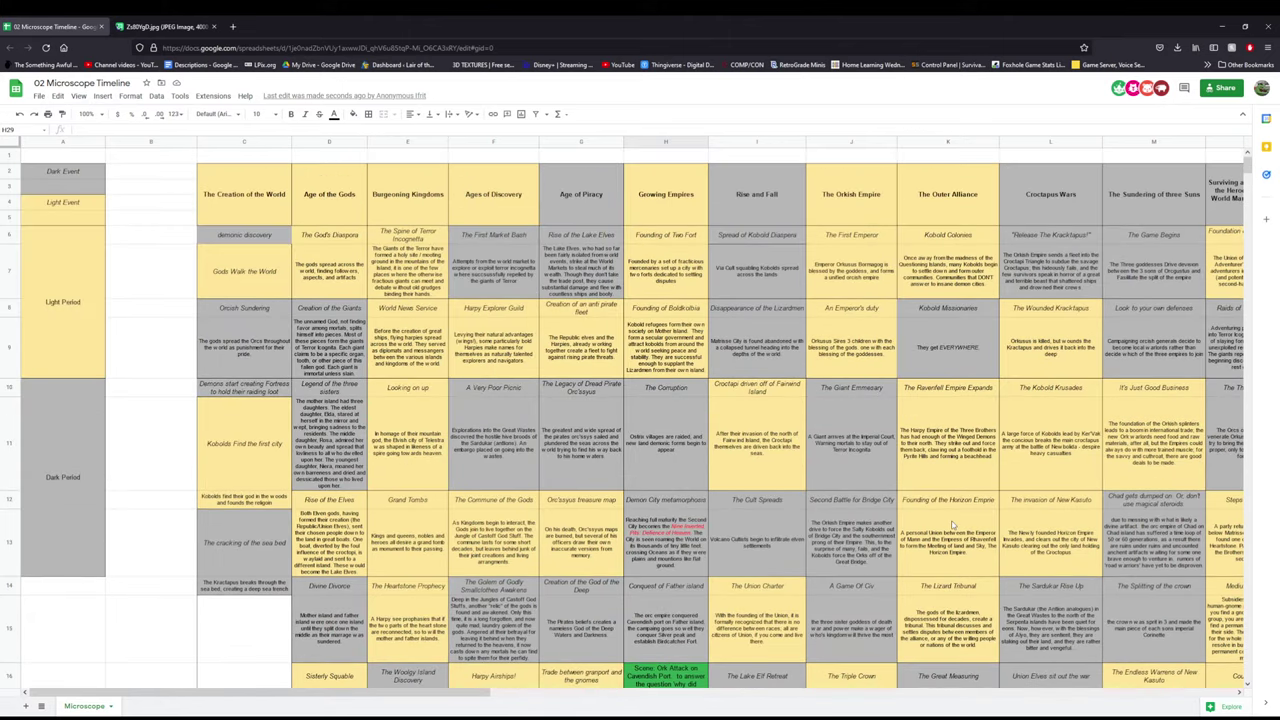
pyautogui.scroll(-5, 953, 525)
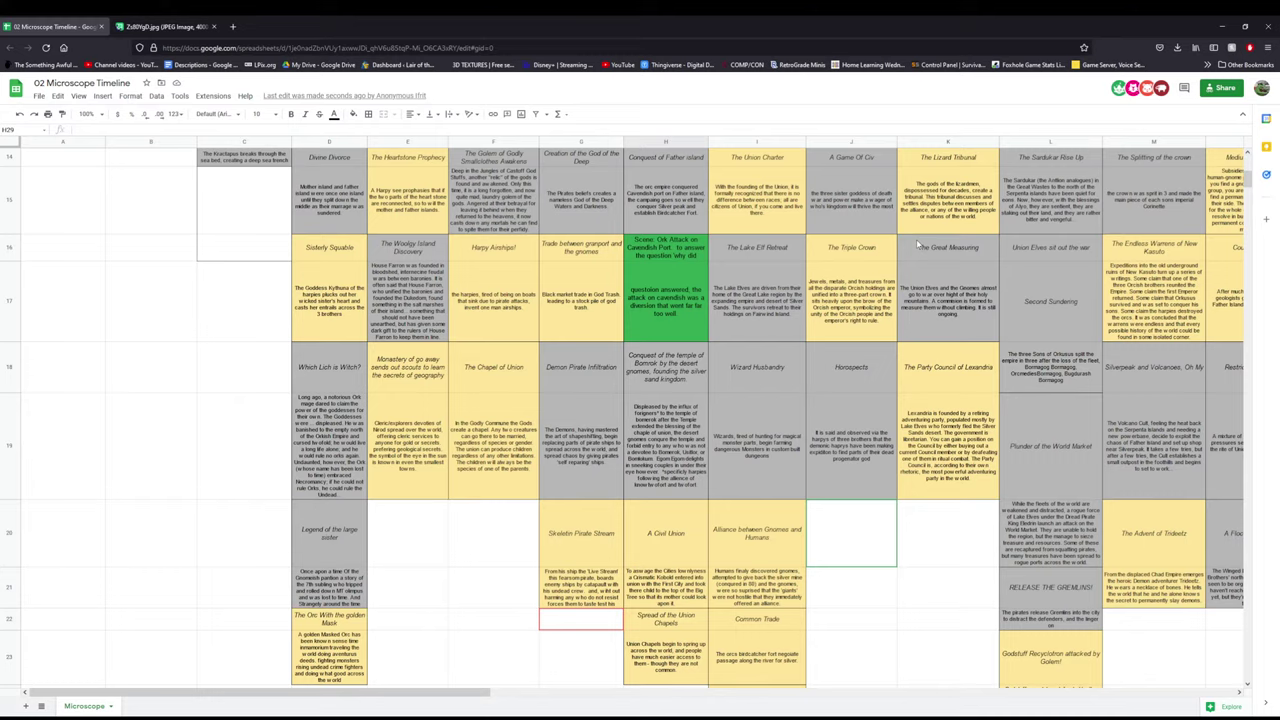
# - Examine the card slot in J20:J21 and the earlier event cards above it in The Orkish Empire column
pyautogui.click(878, 563)
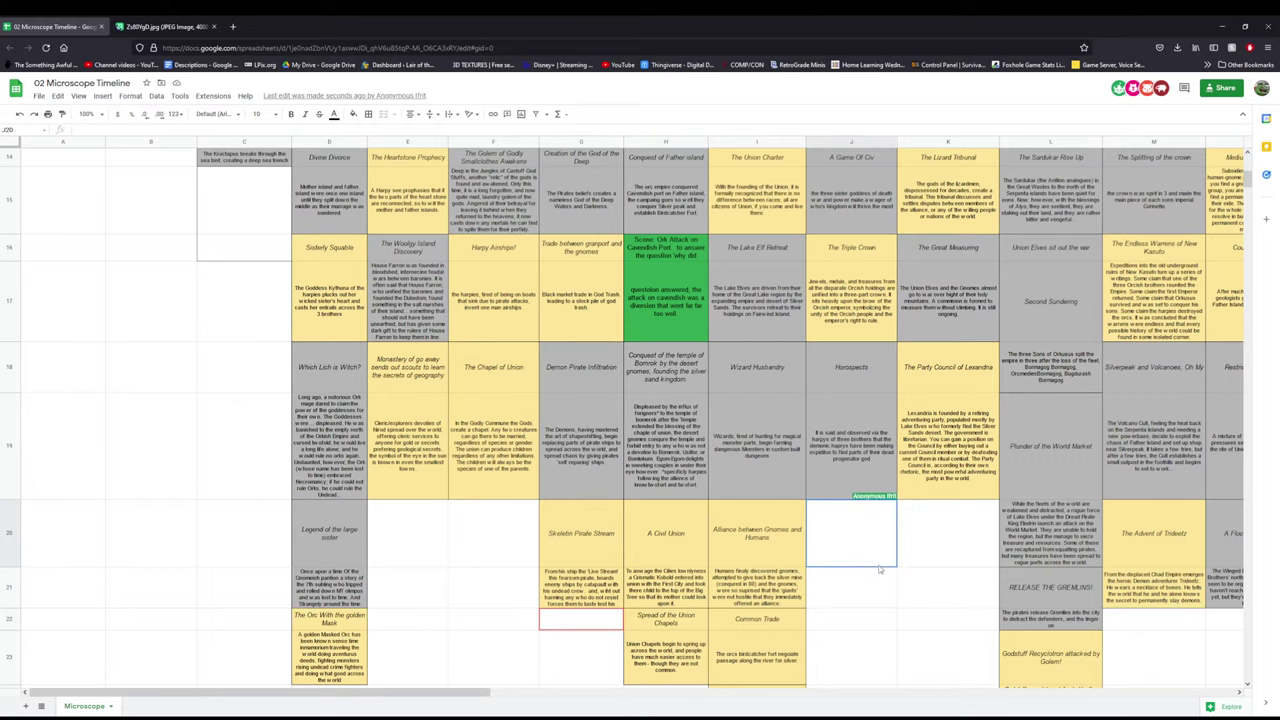
pyautogui.moveTo(879, 566); pyautogui.dragTo(788, 498)
pyautogui.click(876, 596)
pyautogui.scroll(-2, 879, 597)
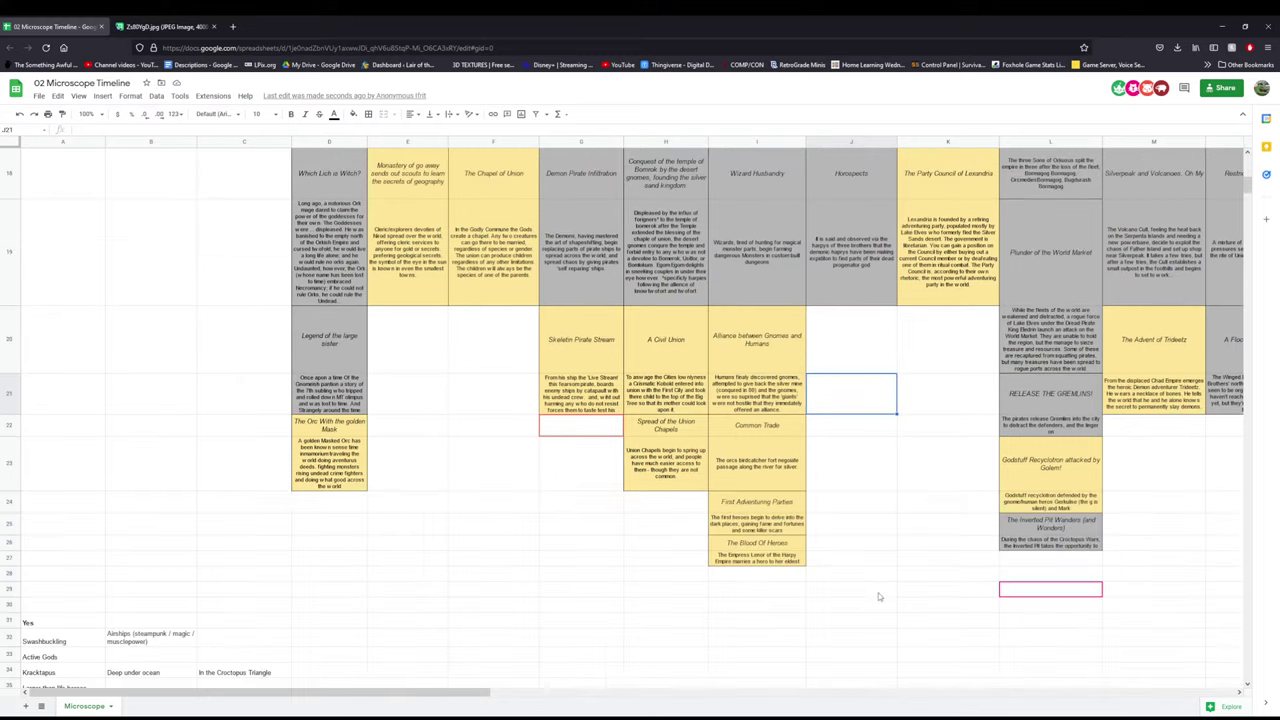
pyautogui.scroll(2, 877, 595)
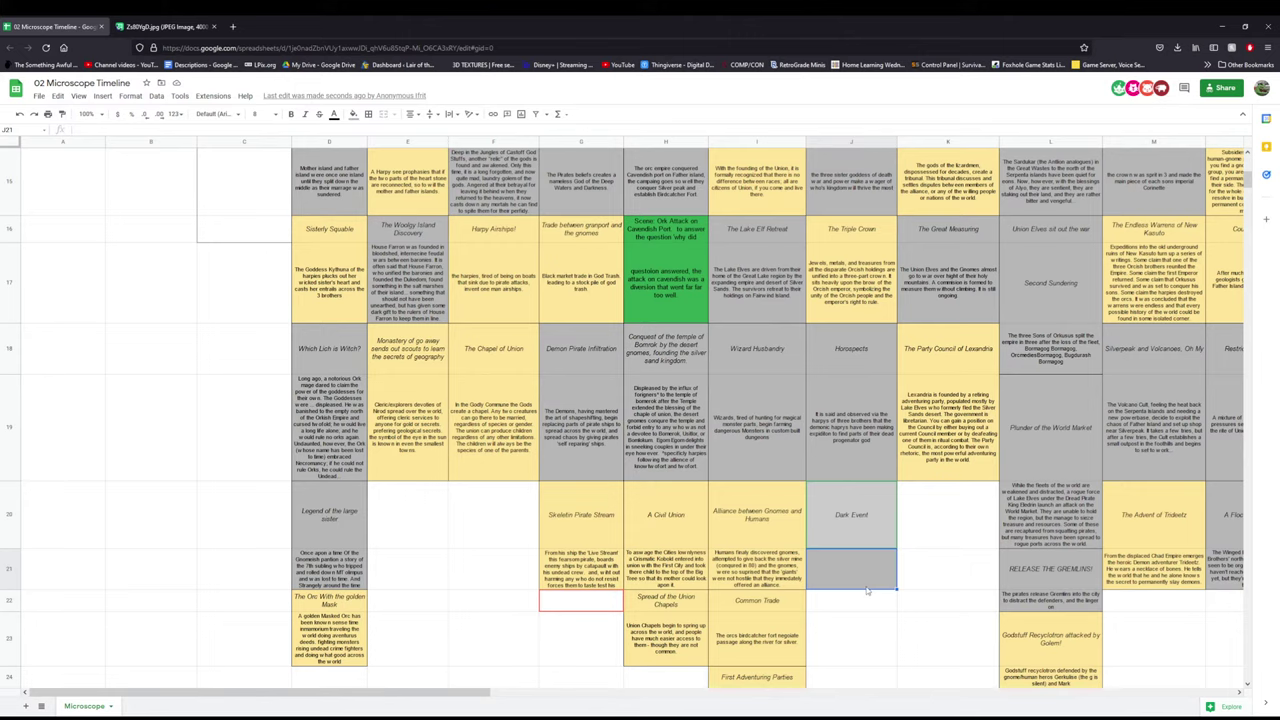
pyautogui.scroll(3, 870, 590)
pyautogui.scroll(3, 873, 590)
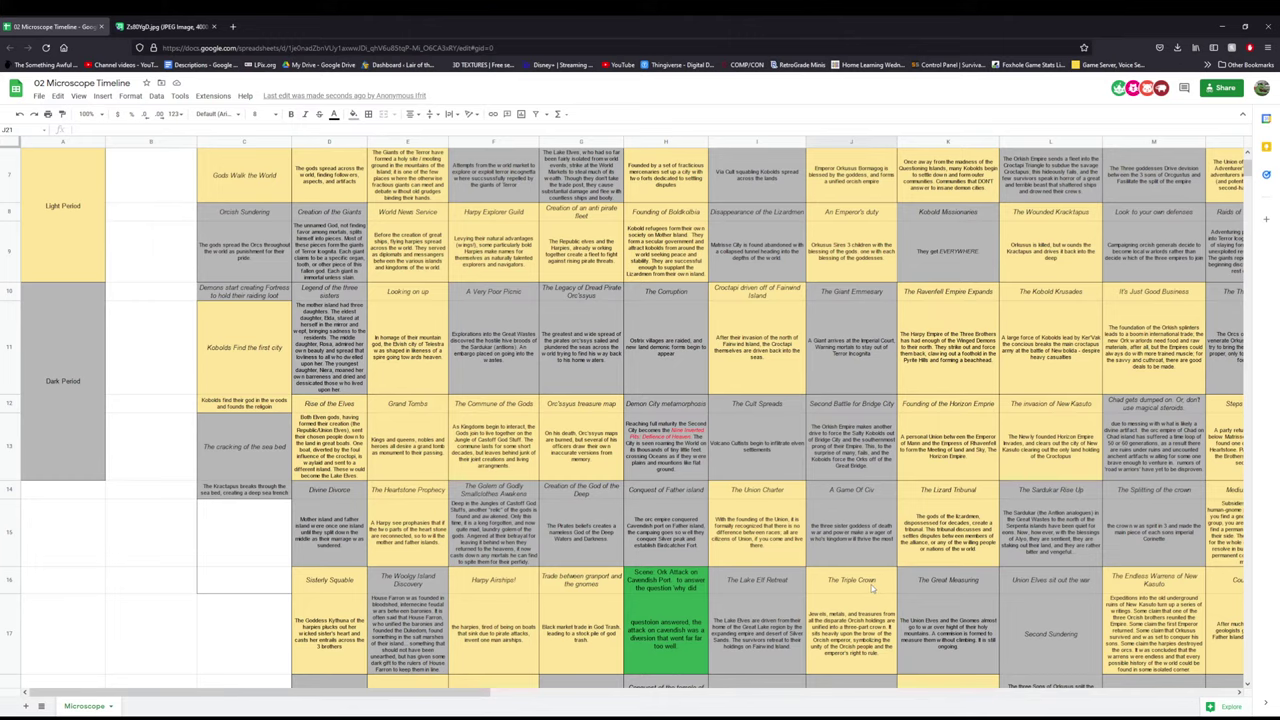
pyautogui.scroll(-2, 872, 588)
pyautogui.scroll(5, 872, 588)
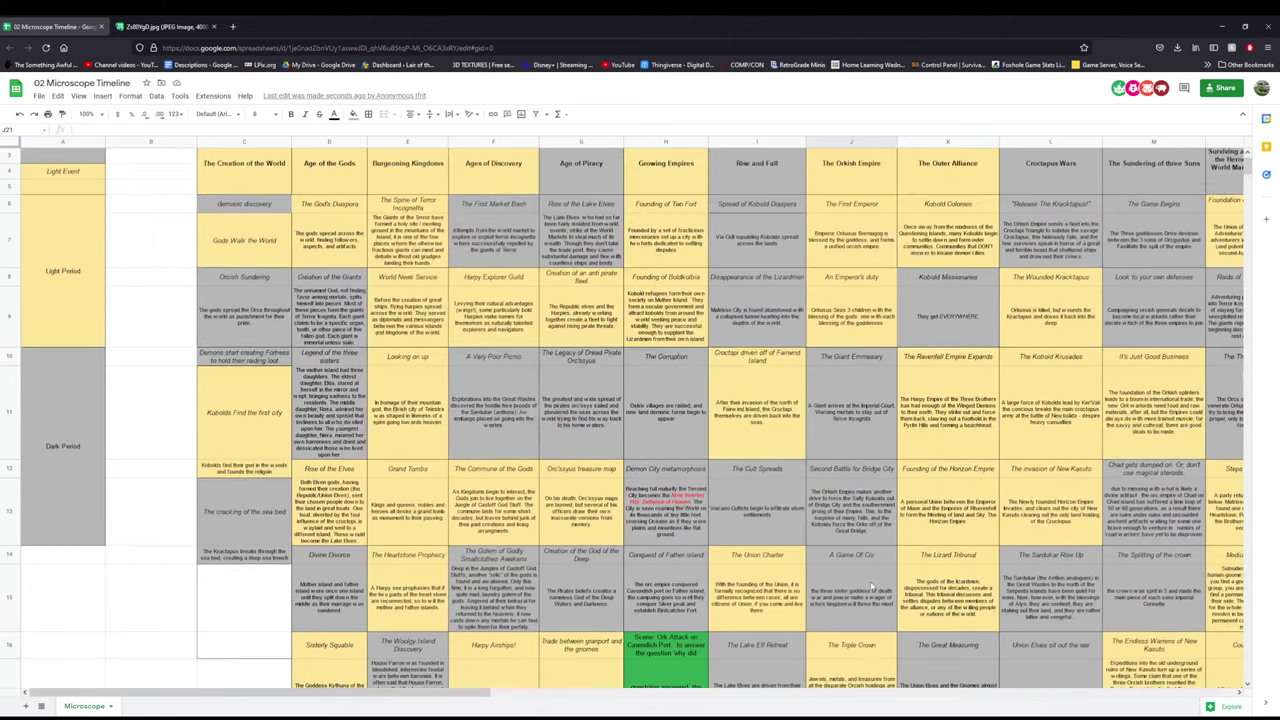
pyautogui.scroll(-10, 872, 588)
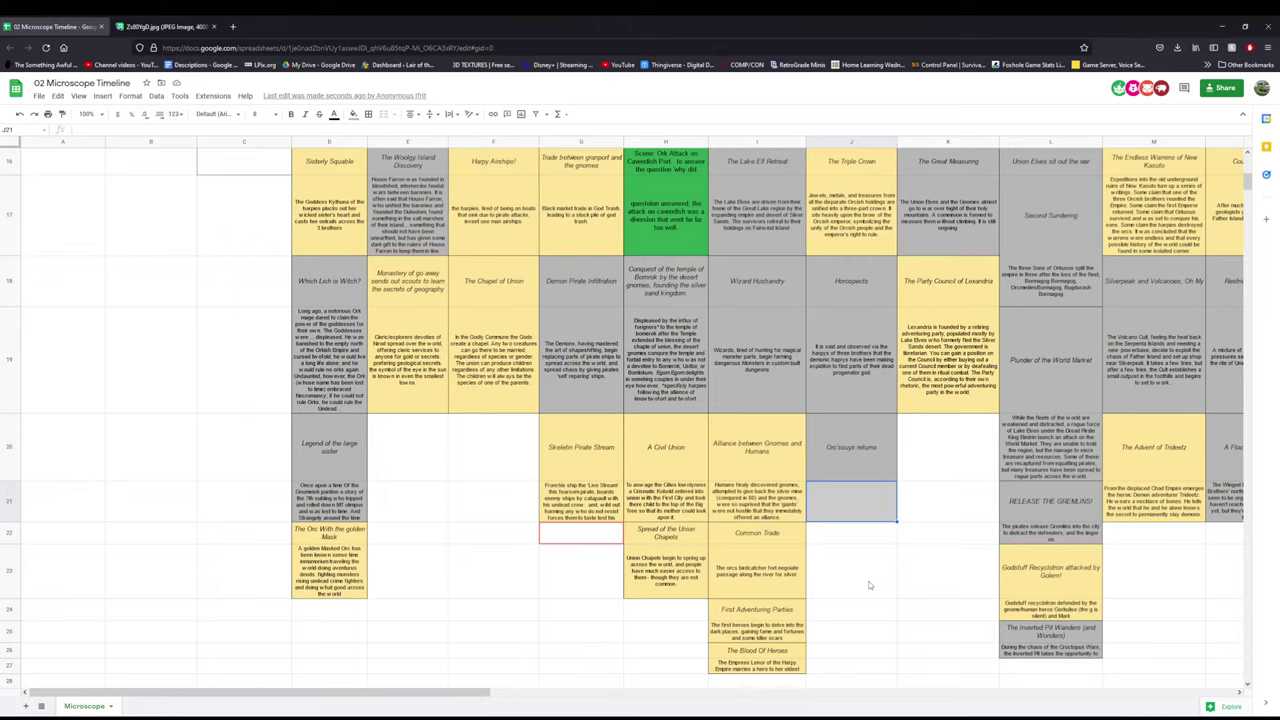
# - Open the title of the pirate's treasure map card in G12 to read its name
pyautogui.scroll(5, 700, 489)
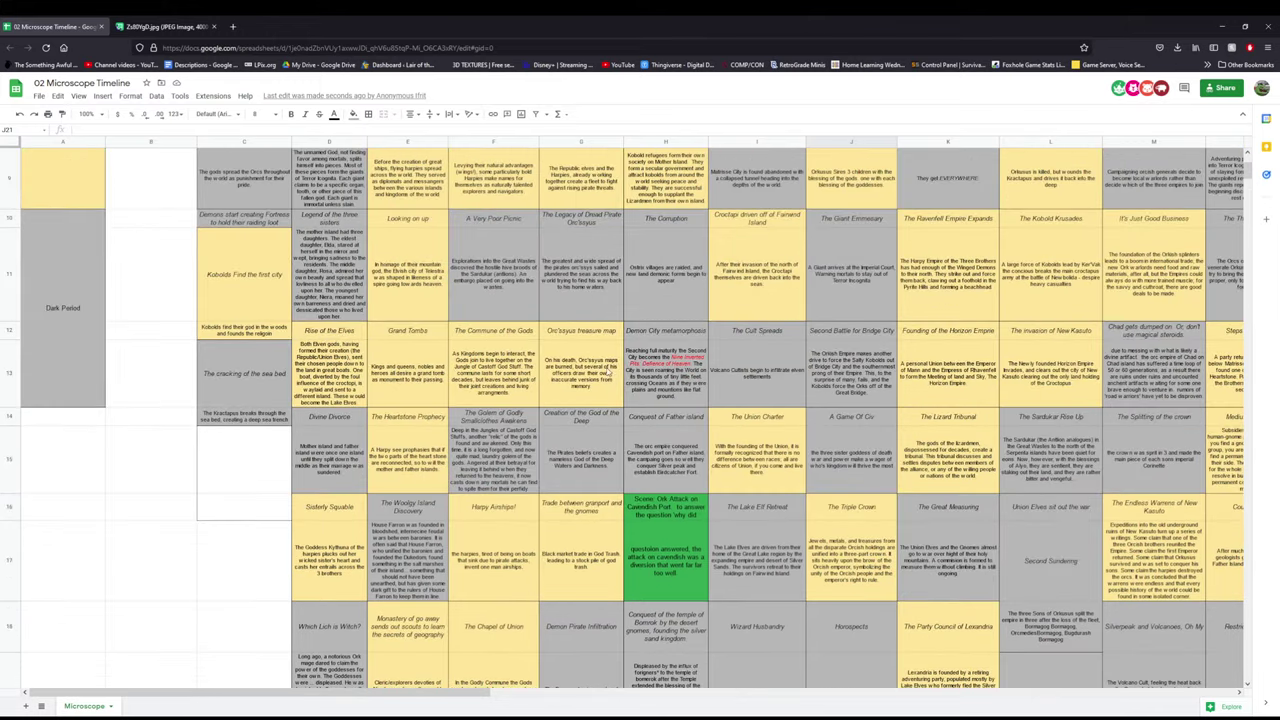
pyautogui.click(578, 331)
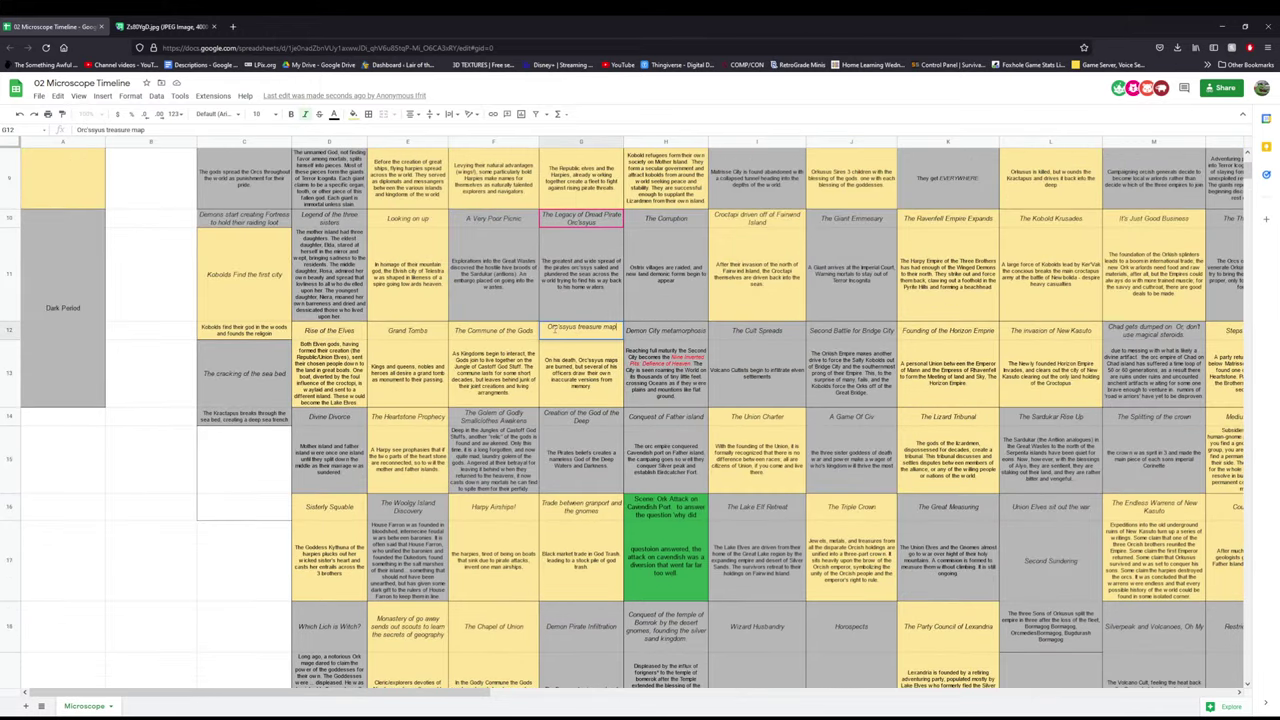
pyautogui.doubleClick(563, 328)
pyautogui.scroll(-5, 633, 454)
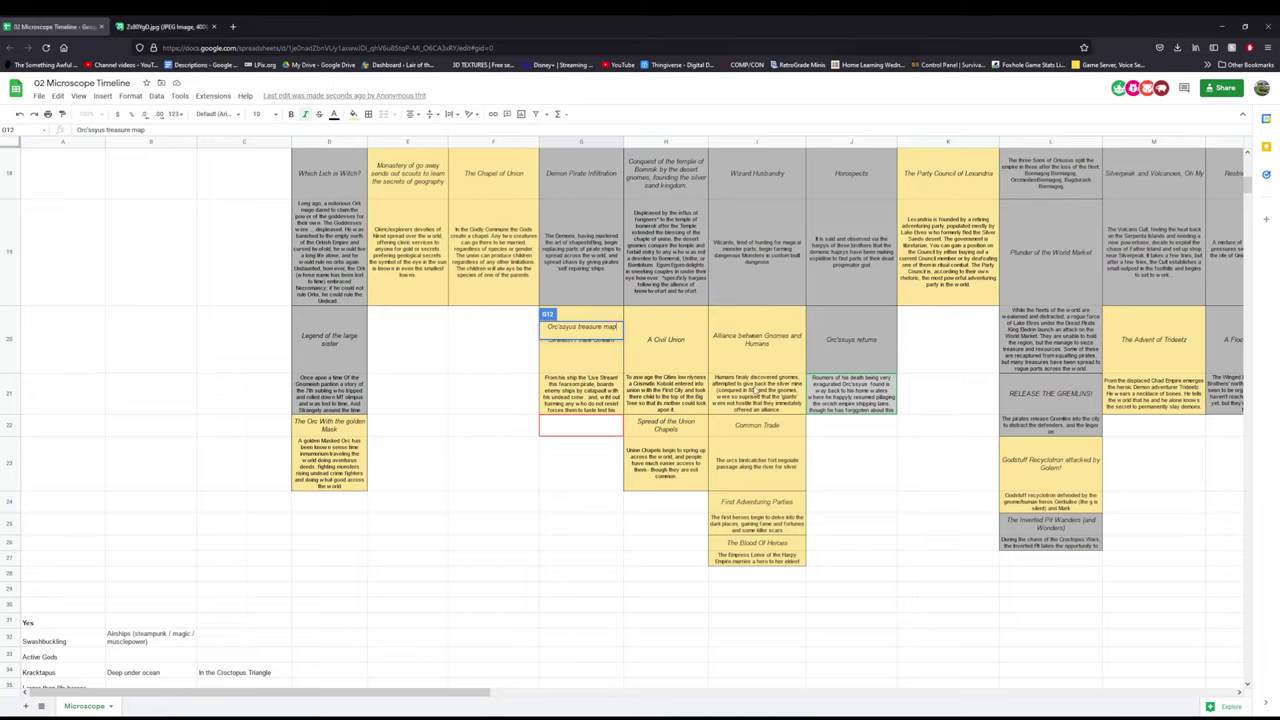
# - Fit the height of row 21 to its text so the full description in J21 can be read
pyautogui.click(862, 447)
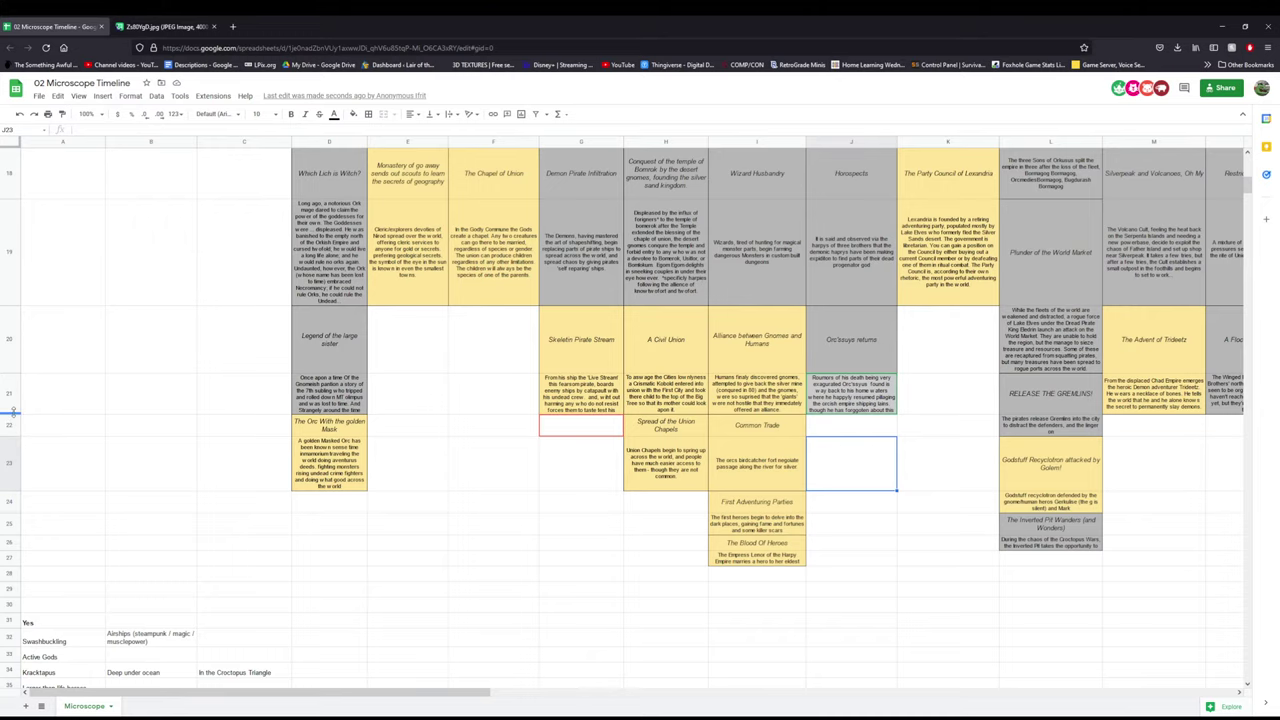
pyautogui.doubleClick(13, 420)
pyautogui.doubleClick(866, 422)
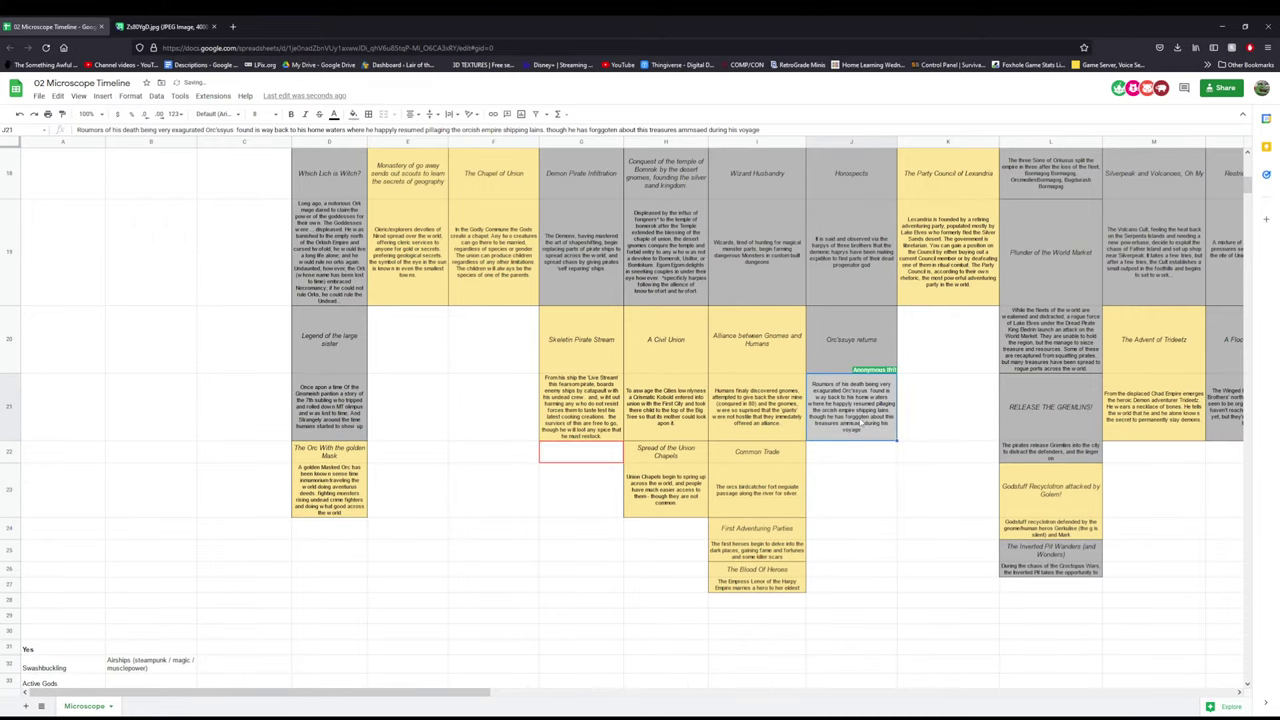
pyautogui.click(930, 476)
pyautogui.click(863, 458)
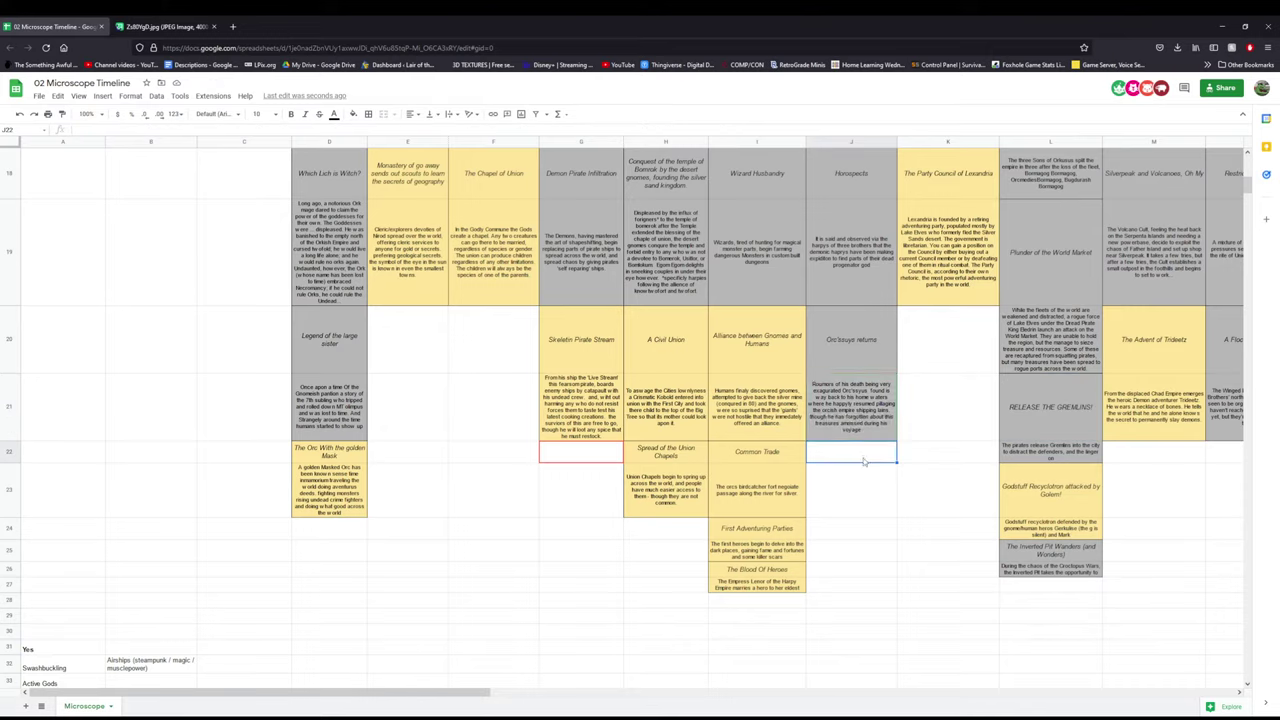
# - Check the rows below the newest event cards and switch back to the world map image
pyautogui.scroll(-5, 588, 541)
pyautogui.scroll(4, 590, 545)
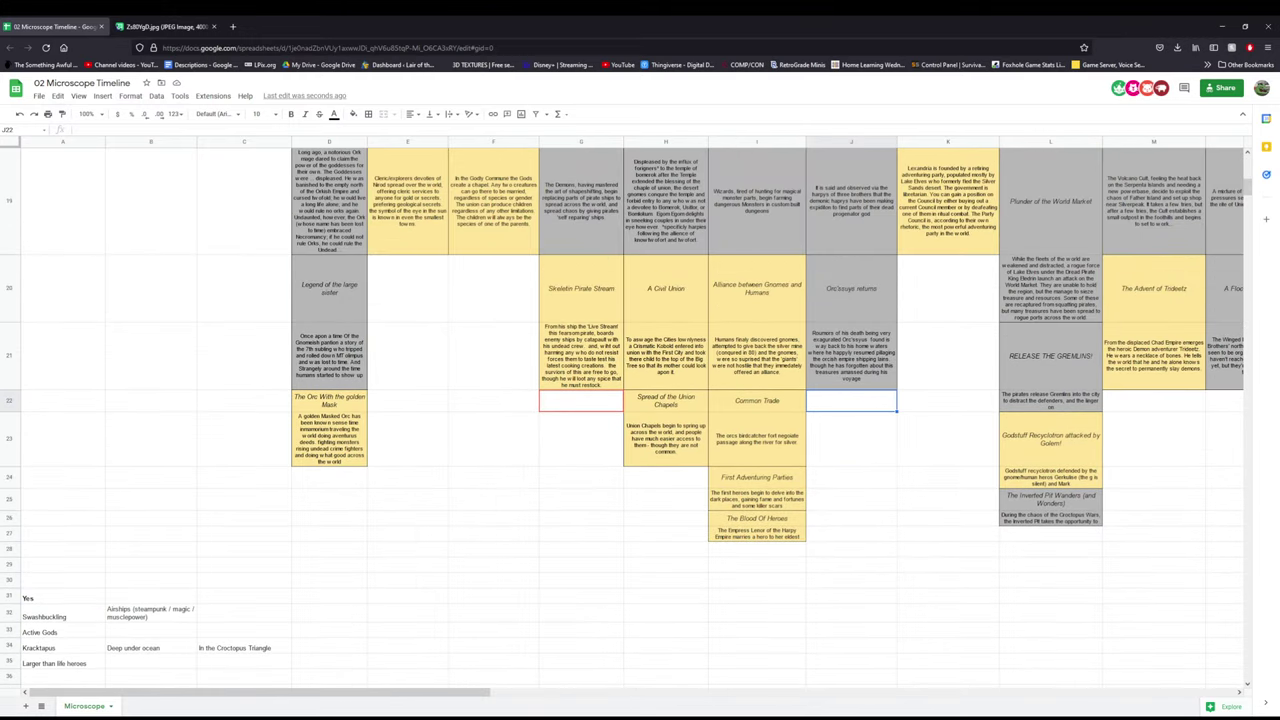
pyautogui.click(165, 26)
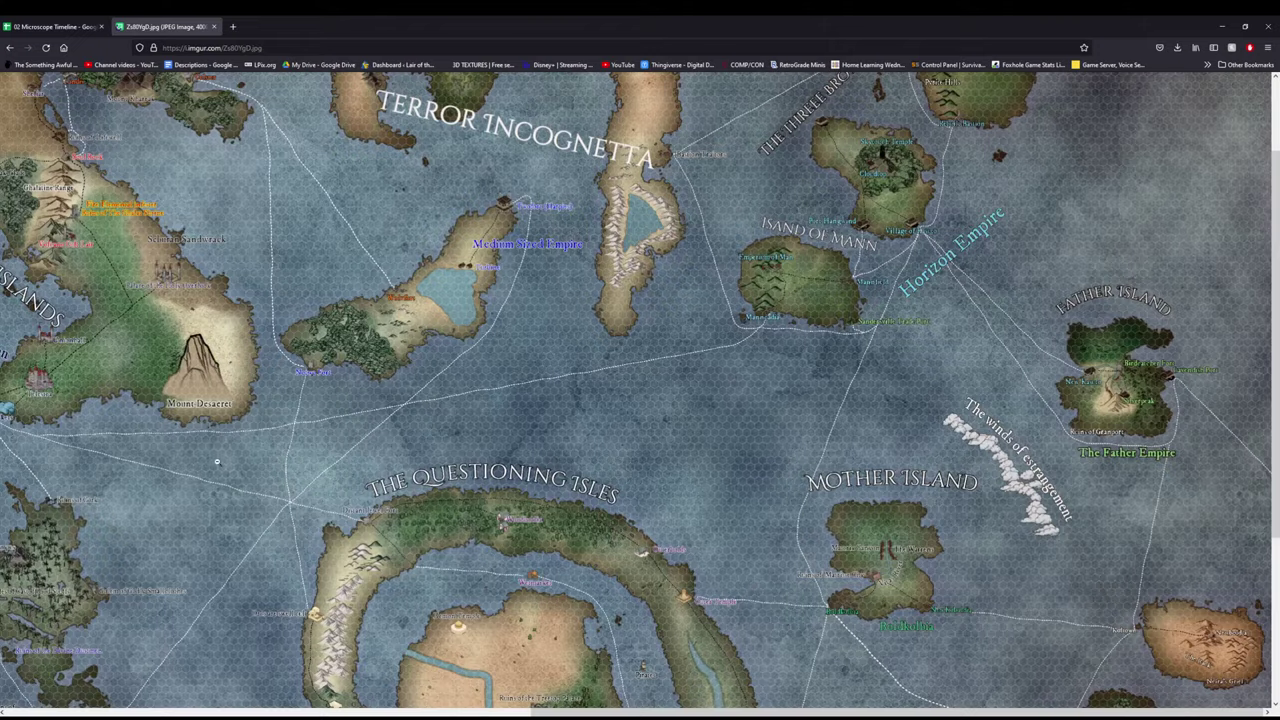
# - Look over the western part of the world map, return to the timeline sheet and copy the Dark Event template in A2:A3
pyautogui.moveTo(540, 713); pyautogui.dragTo(105, 713)
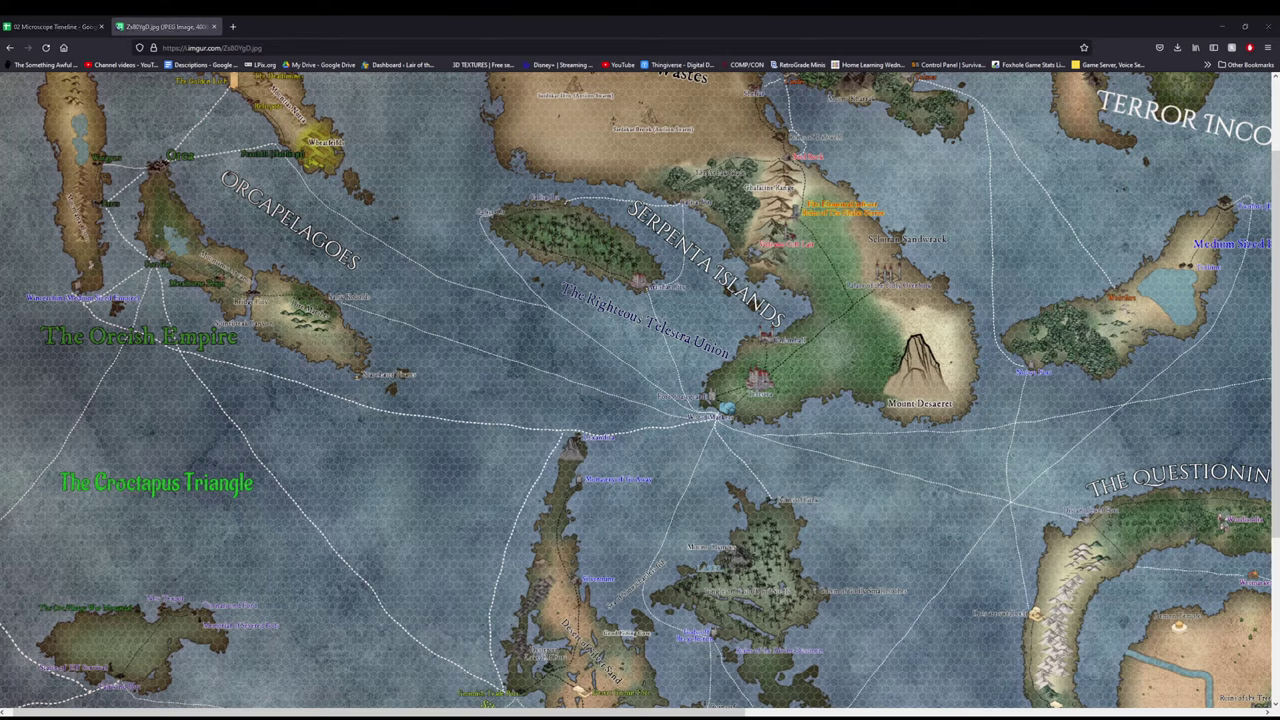
pyautogui.click(53, 26)
pyautogui.scroll(3, 70, 314)
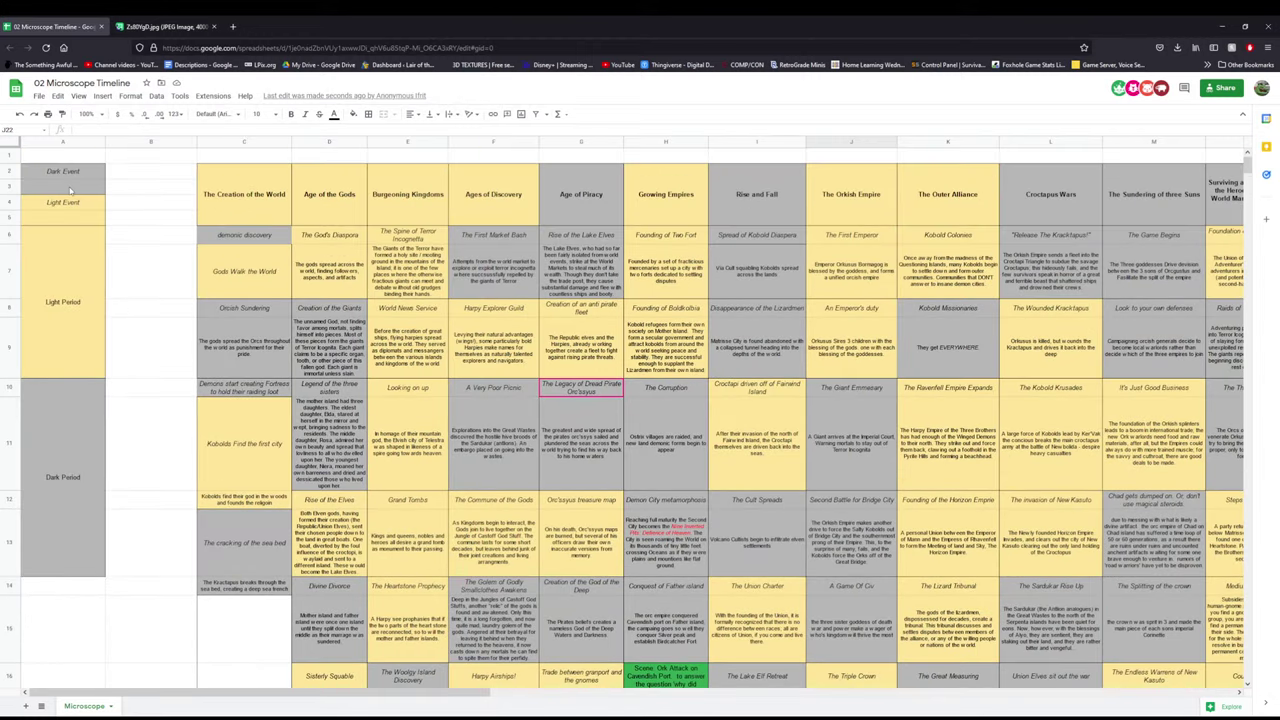
pyautogui.moveTo(62, 155); pyautogui.dragTo(80, 188)
pyautogui.hotkey('ctrl', 'c')
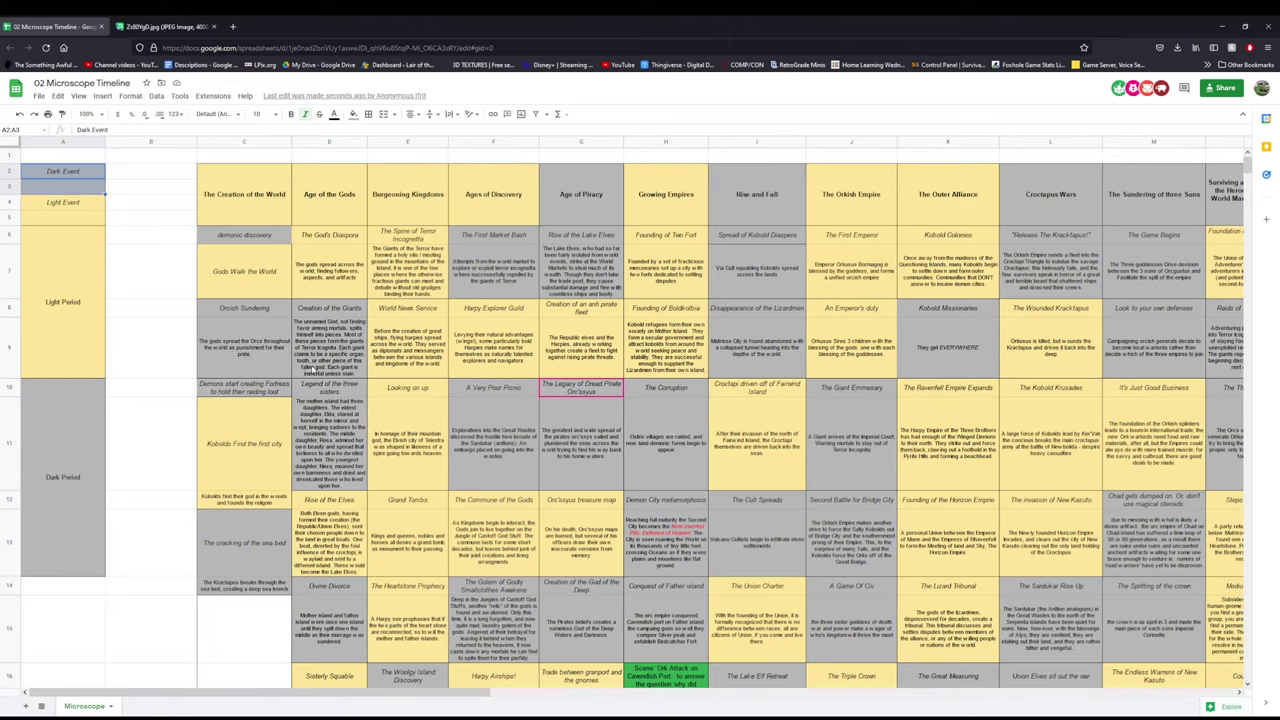
# - Paste the Dark Event card into G22:G23, below the Skeleton Pirate Stream card in the Age of Piracy column
pyautogui.scroll(-5, 810, 572)
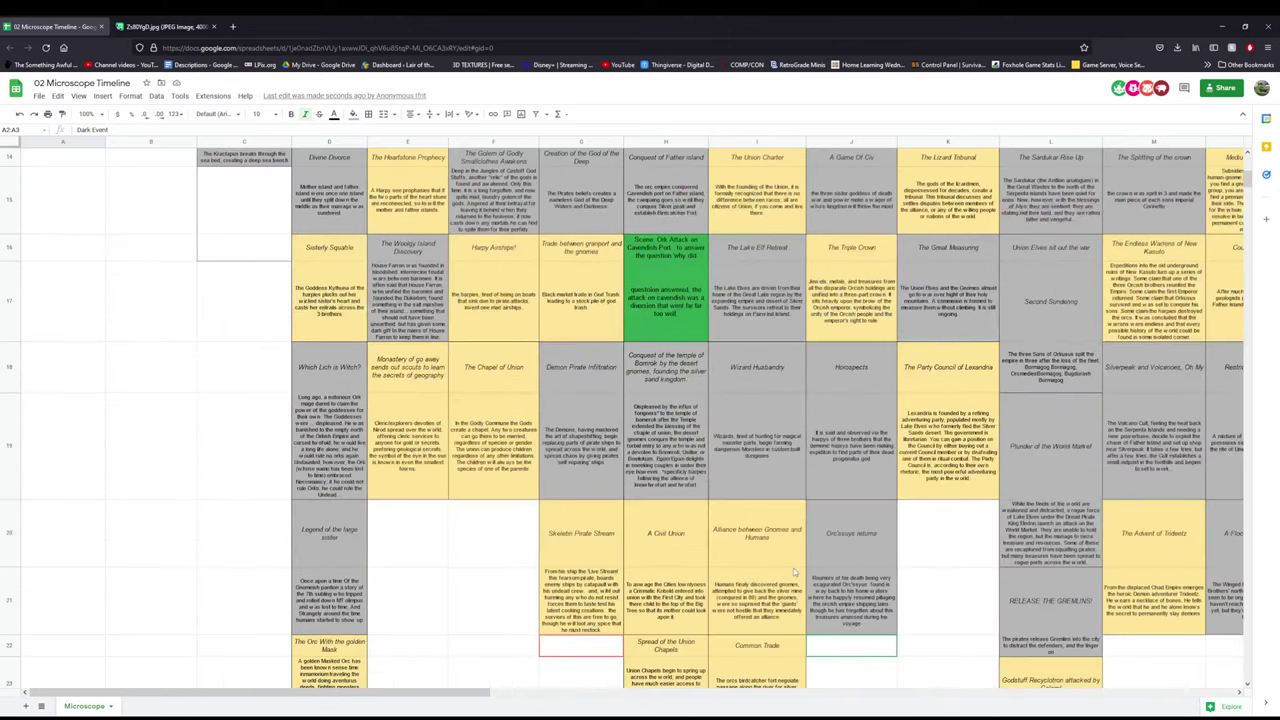
pyautogui.scroll(5, 793, 568)
pyautogui.scroll(-3, 794, 572)
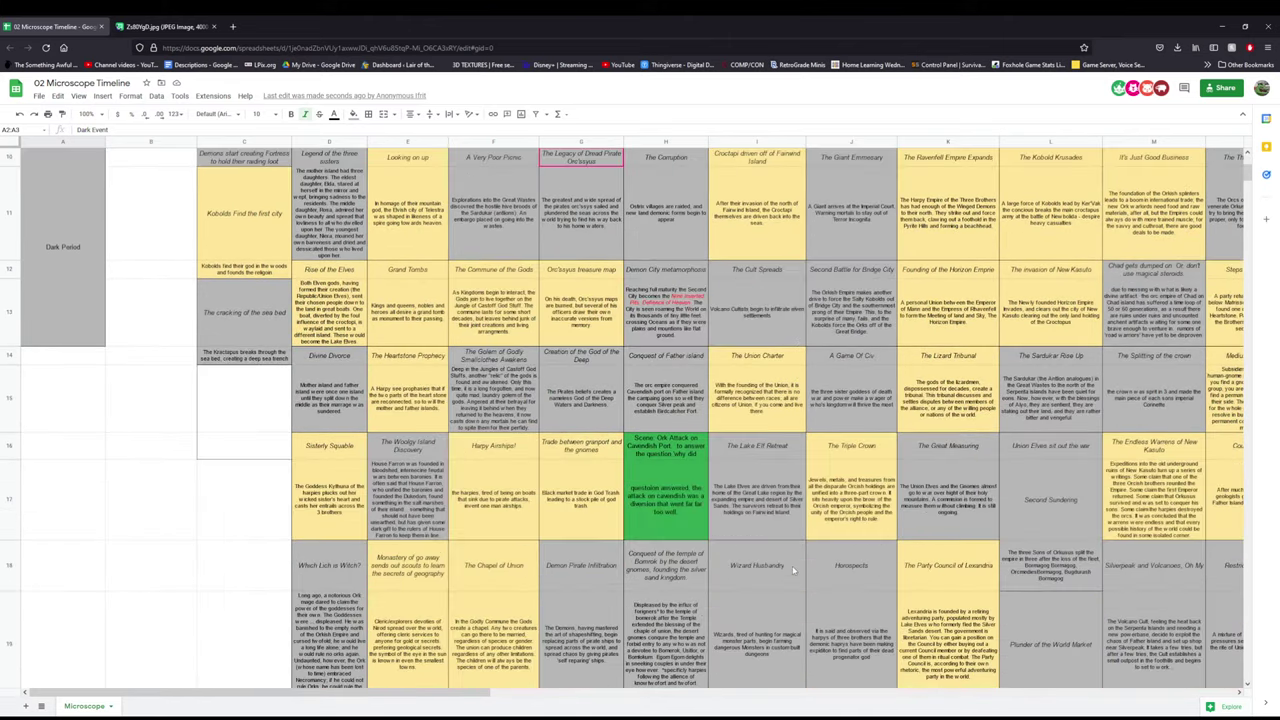
pyautogui.scroll(-5, 792, 565)
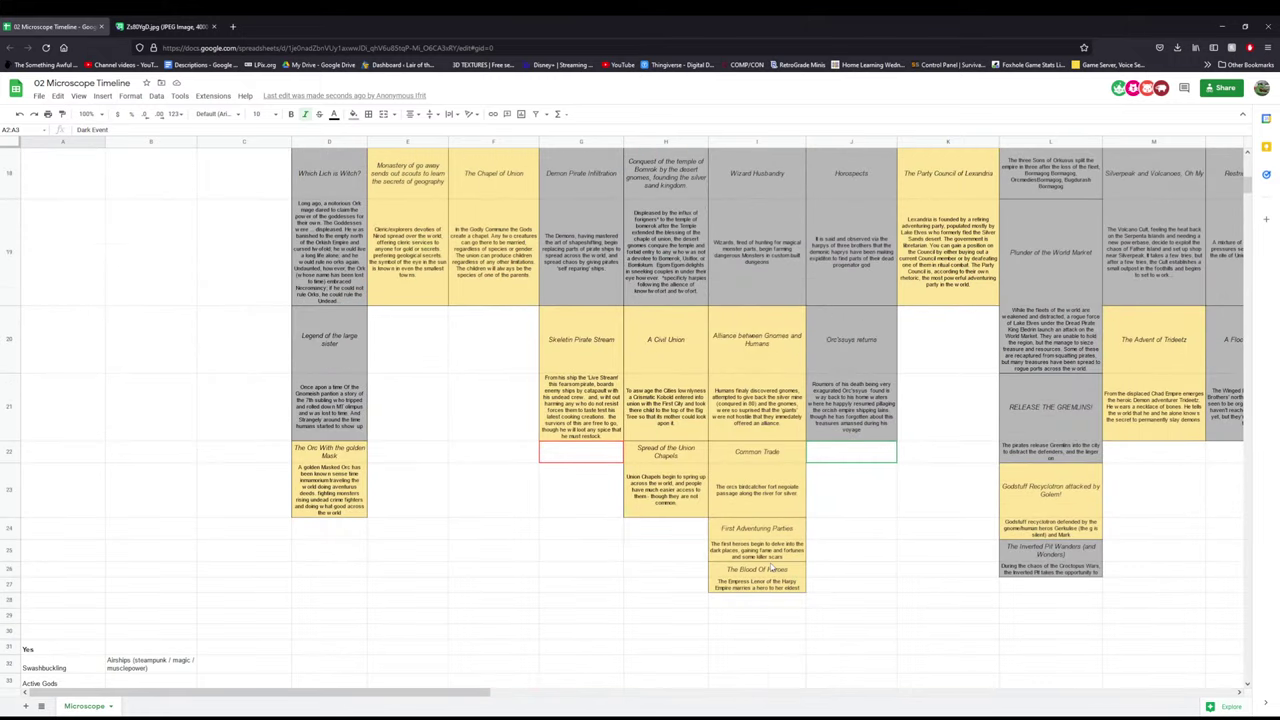
pyautogui.scroll(6, 776, 569)
pyautogui.scroll(10, 767, 560)
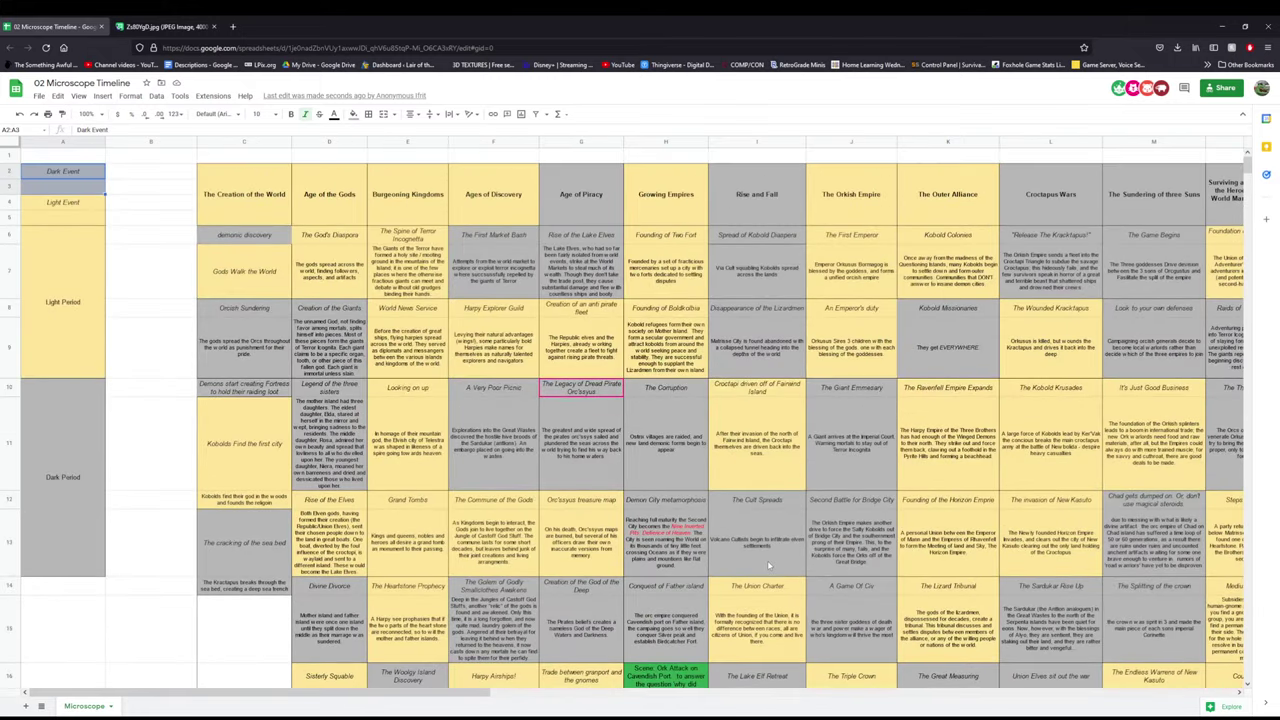
pyautogui.scroll(-18, 767, 560)
pyautogui.scroll(-3, 756, 567)
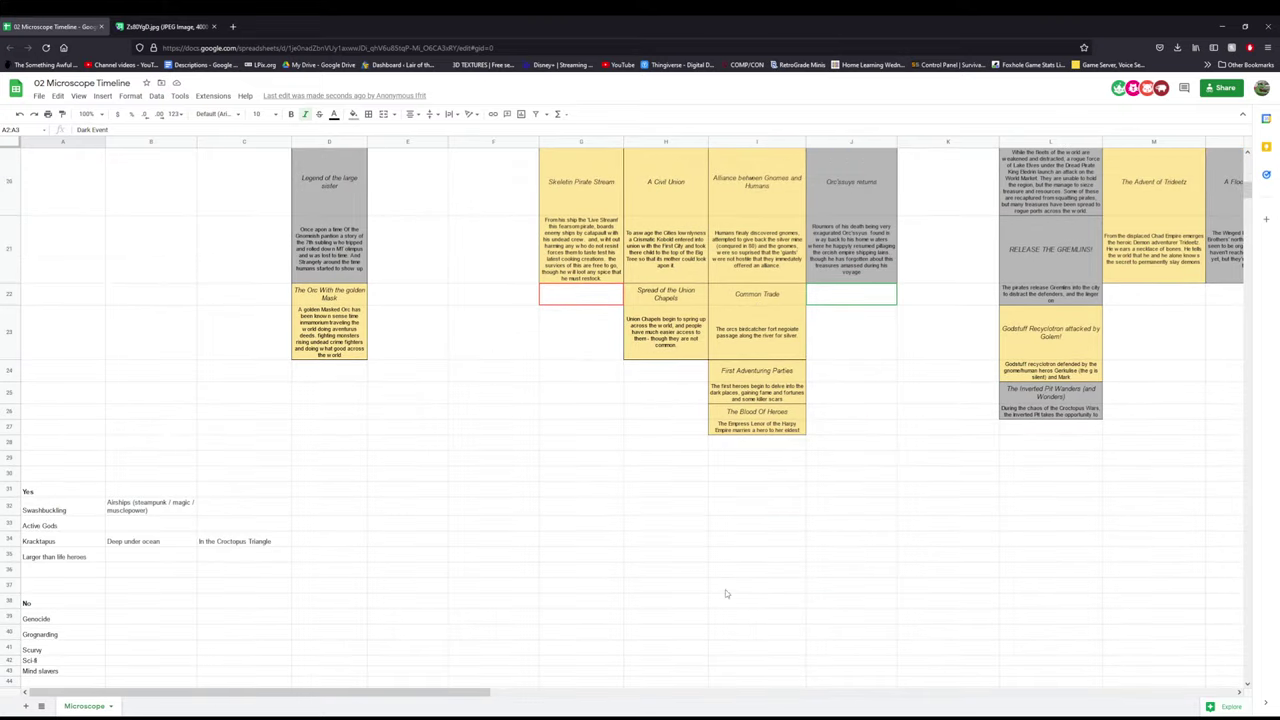
pyautogui.scroll(10, 725, 589)
pyautogui.scroll(-15, 697, 545)
pyautogui.click(586, 296)
pyautogui.hotkey('ctrl', 'v')
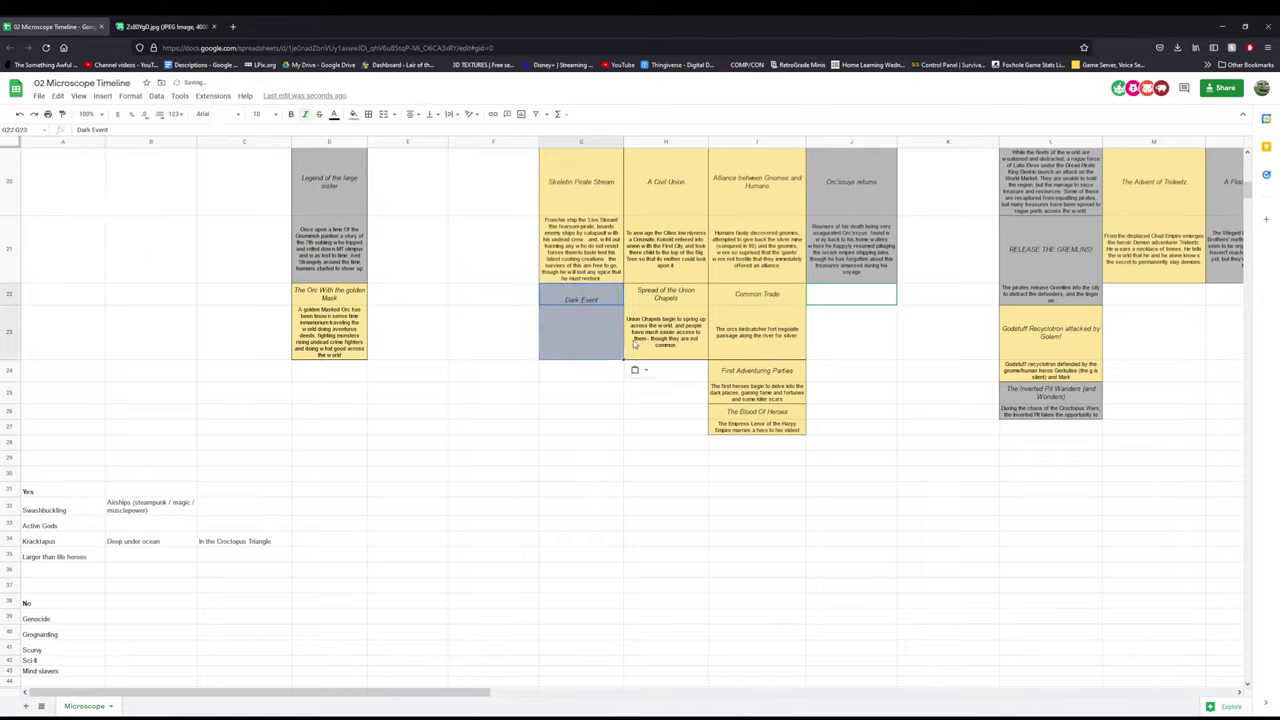
# - Title the new dark card in G22 "The Starchaser Fleet"
pyautogui.doubleClick(595, 290)
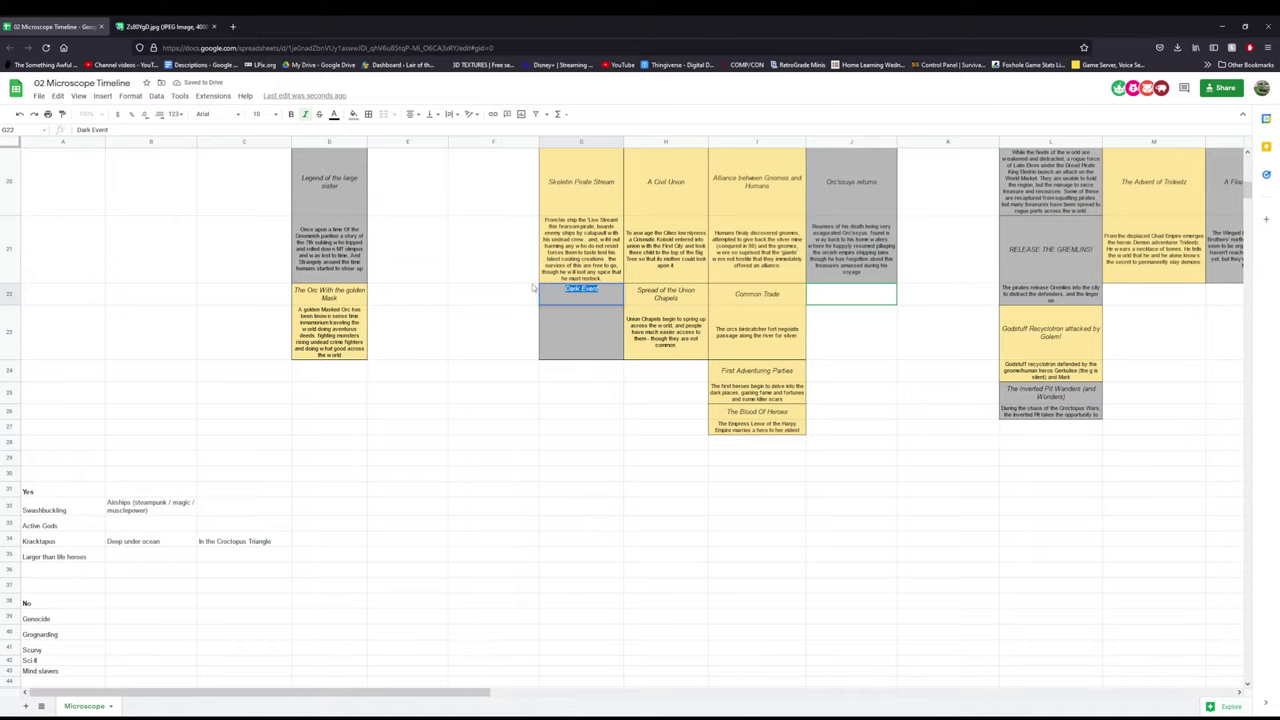
pyautogui.write('The Starchaster Fleet')
pyautogui.press('Tab')
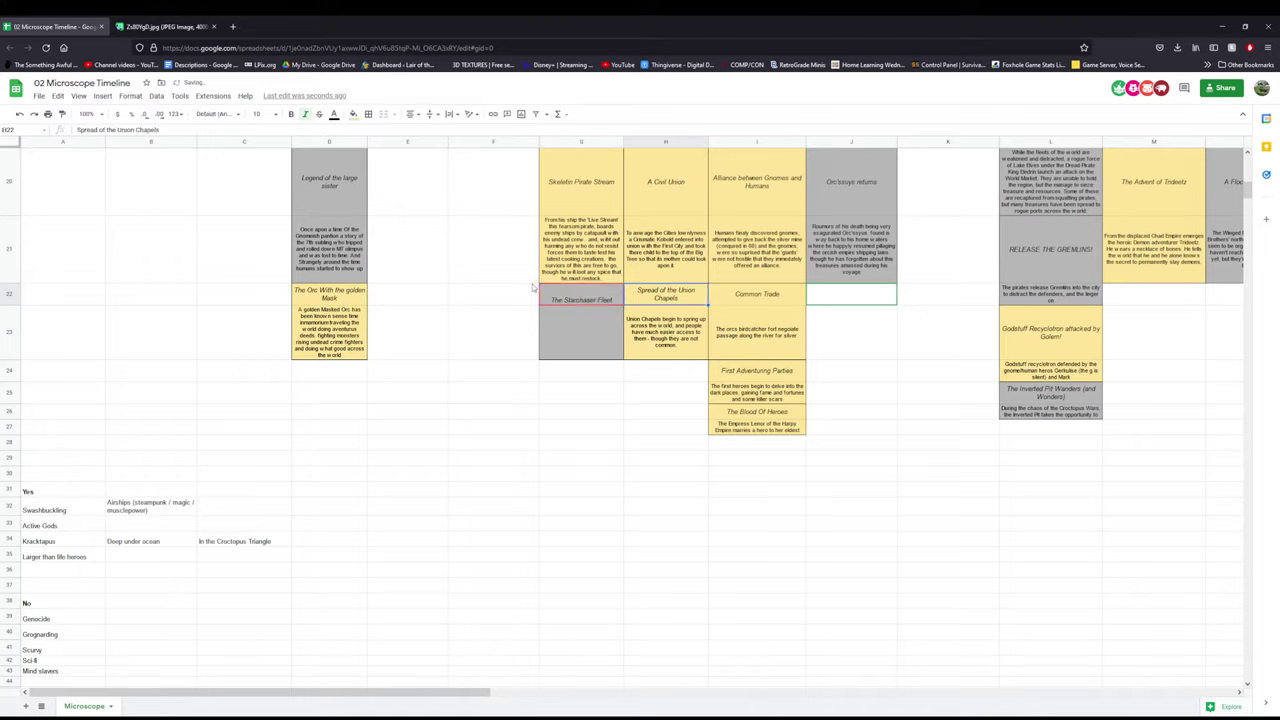
# - Begin the card's description in G23 with "Lead by Barr Starchaser,"
pyautogui.click(567, 319)
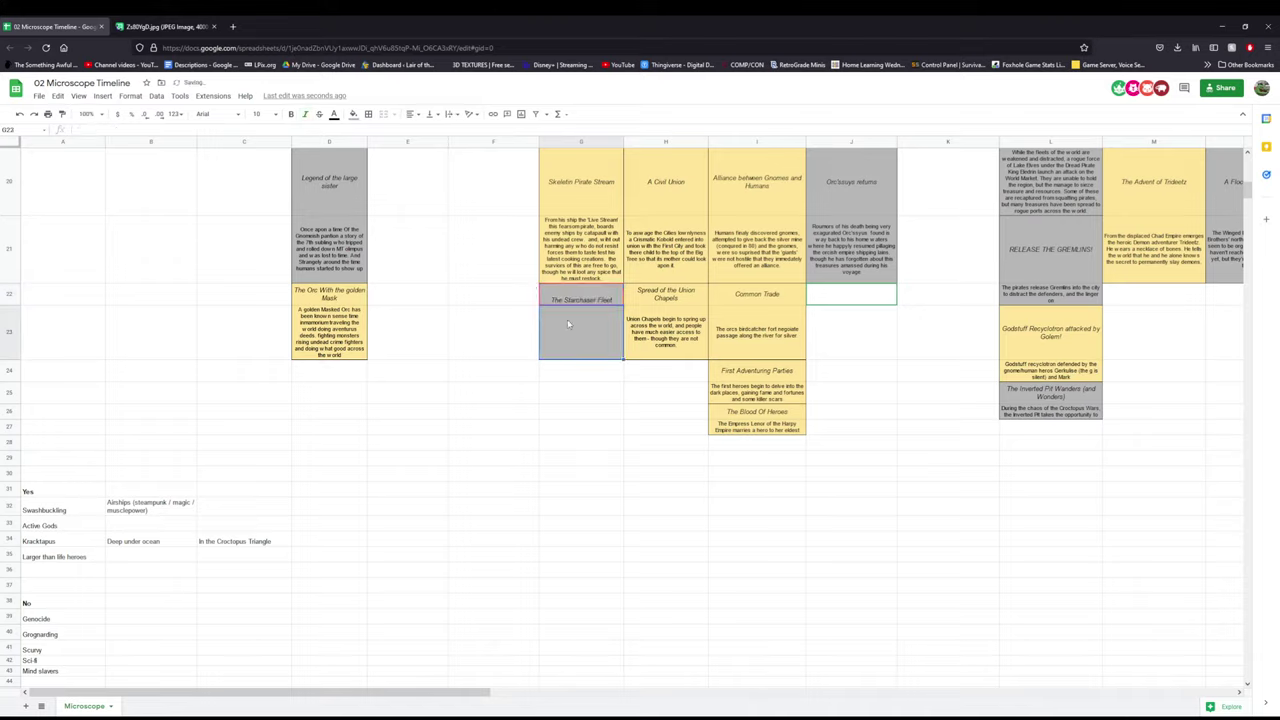
pyautogui.write('Lea')
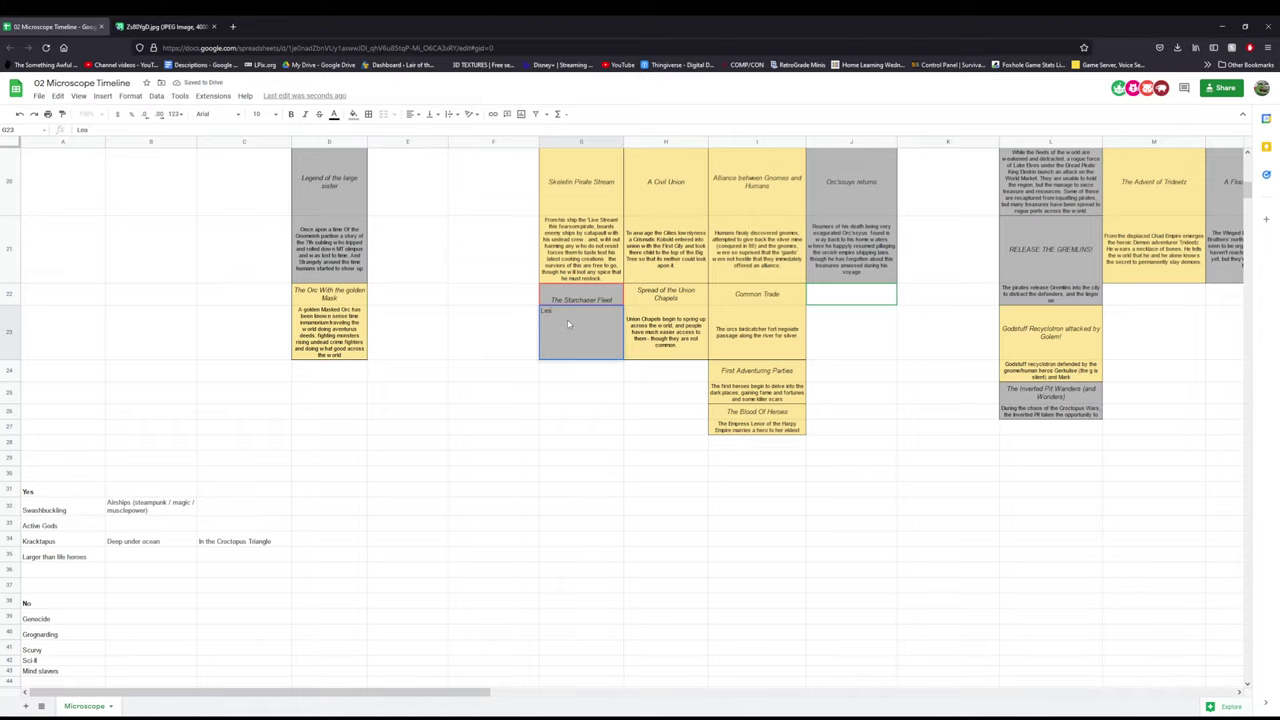
pyautogui.write('dsy ')
pyautogui.write('Bla')
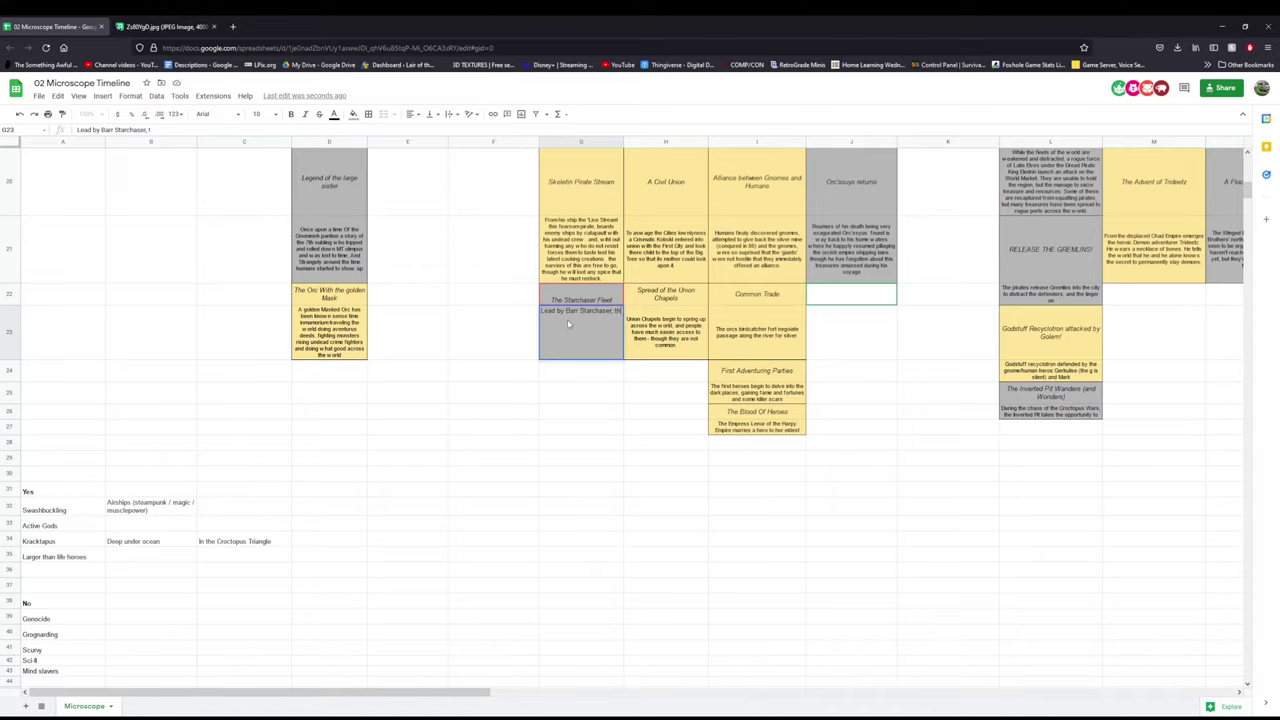
pyautogui.write('e')
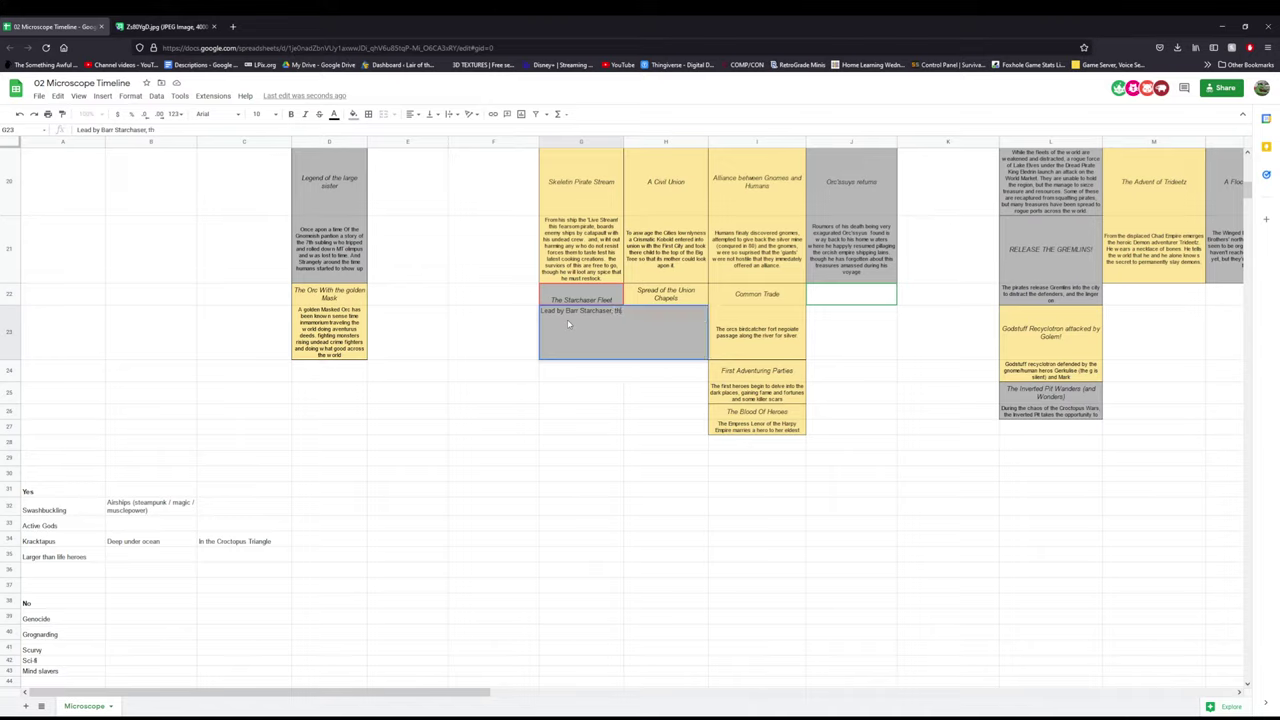
pyautogui.press('BackSpace')
pyautogui.press('BackSpace')
pyautogui.press('BackSpace')
pyautogui.scroll(10, 605, 405)
pyautogui.scroll(-10, 607, 404)
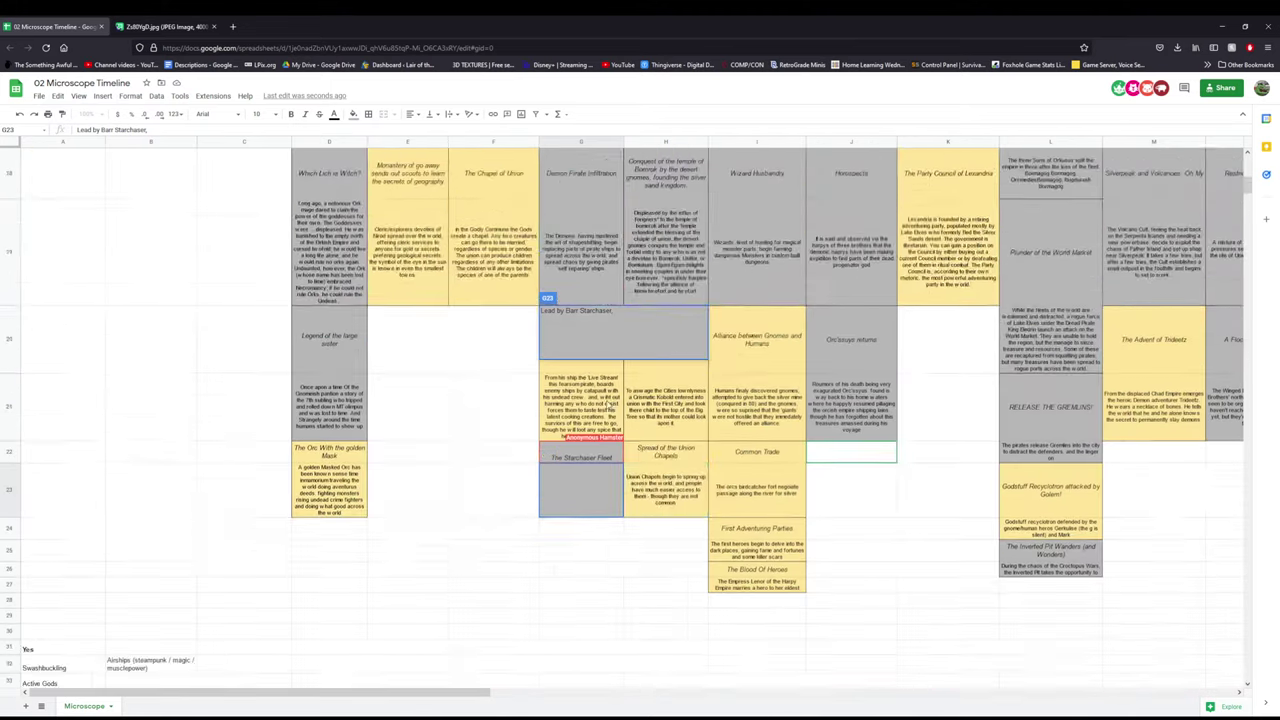
pyautogui.press('Return')
# - Move the Starchaser Fleet card from G22:G23 to H24:H25, below Spread of the Union Chapels
pyautogui.click(588, 281)
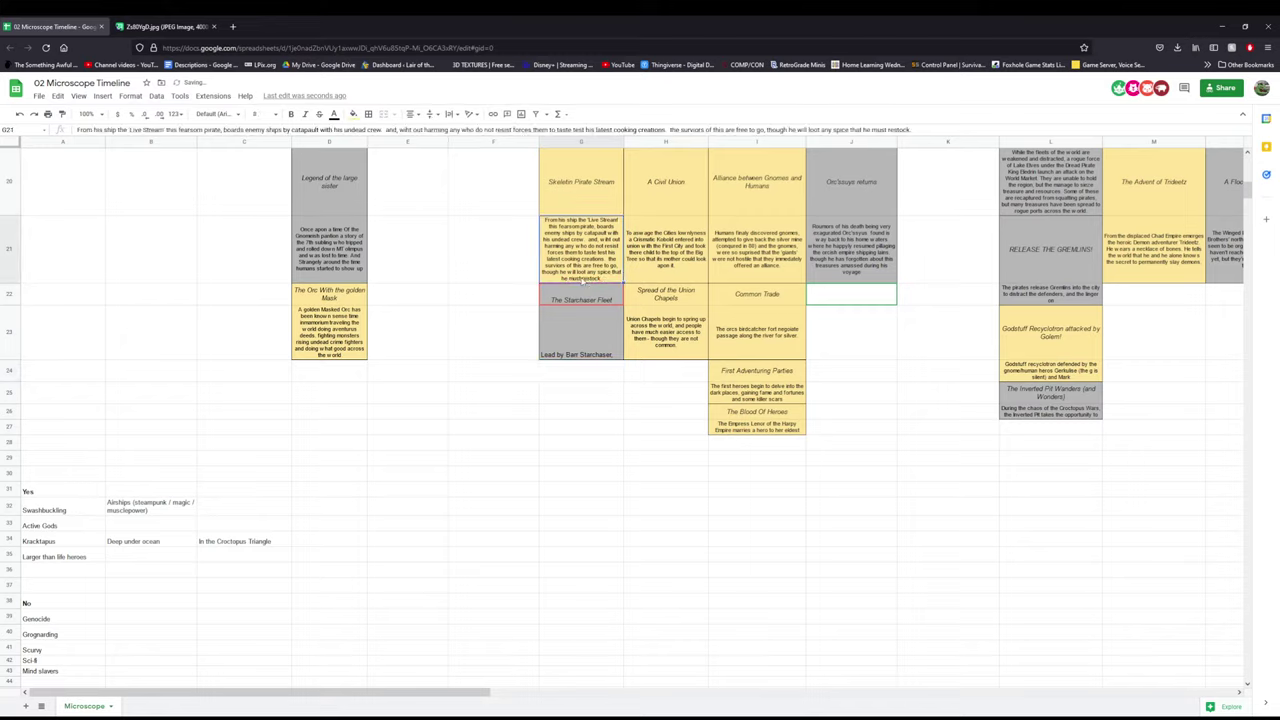
pyautogui.moveTo(584, 294); pyautogui.dragTo(584, 337)
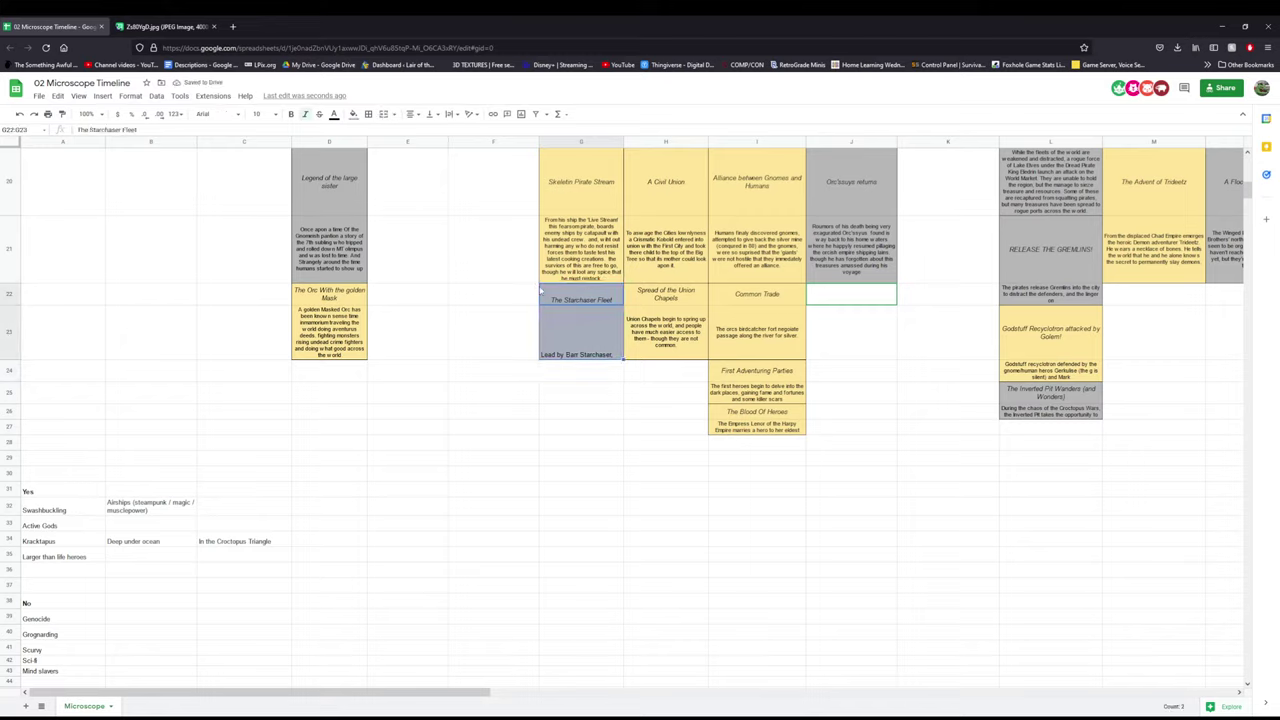
pyautogui.moveTo(560, 286); pyautogui.dragTo(690, 378)
# - Continue the description in H25 with "forms the first airship pirate fleet, and begins to raid the shipping lanes."
pyautogui.click(700, 395)
pyautogui.doubleClick(703, 397)
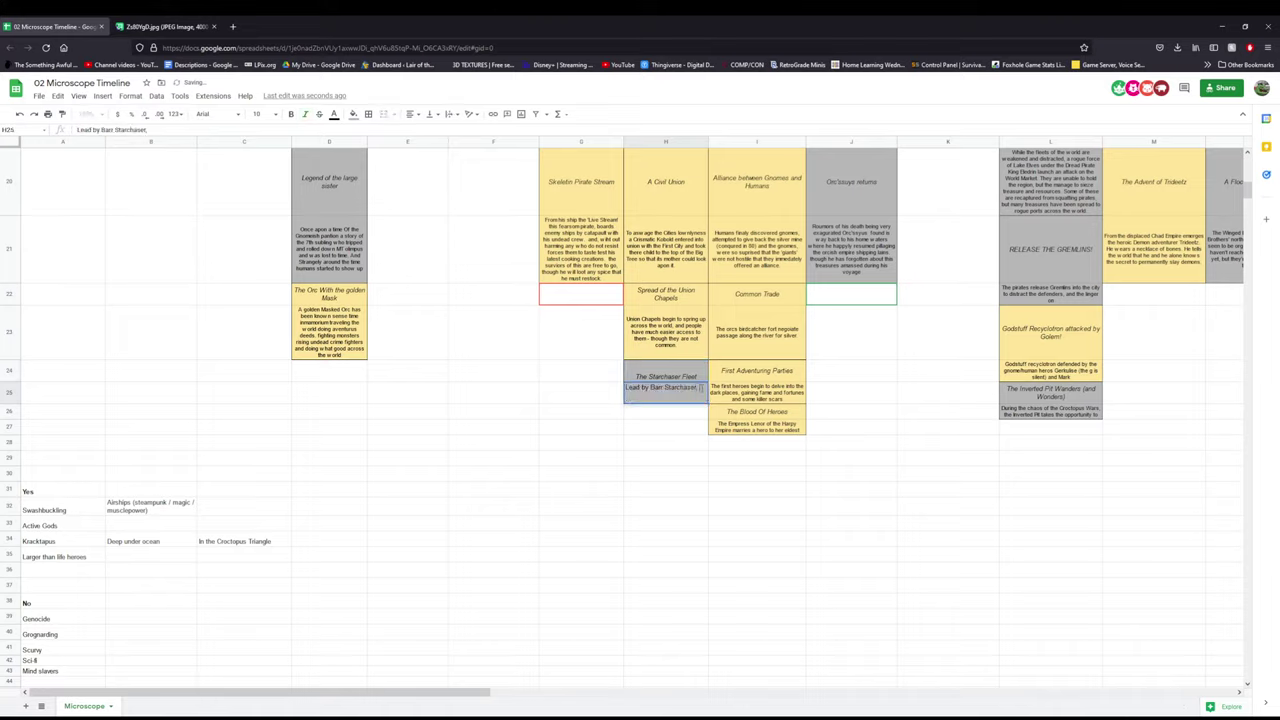
pyautogui.write('forms')
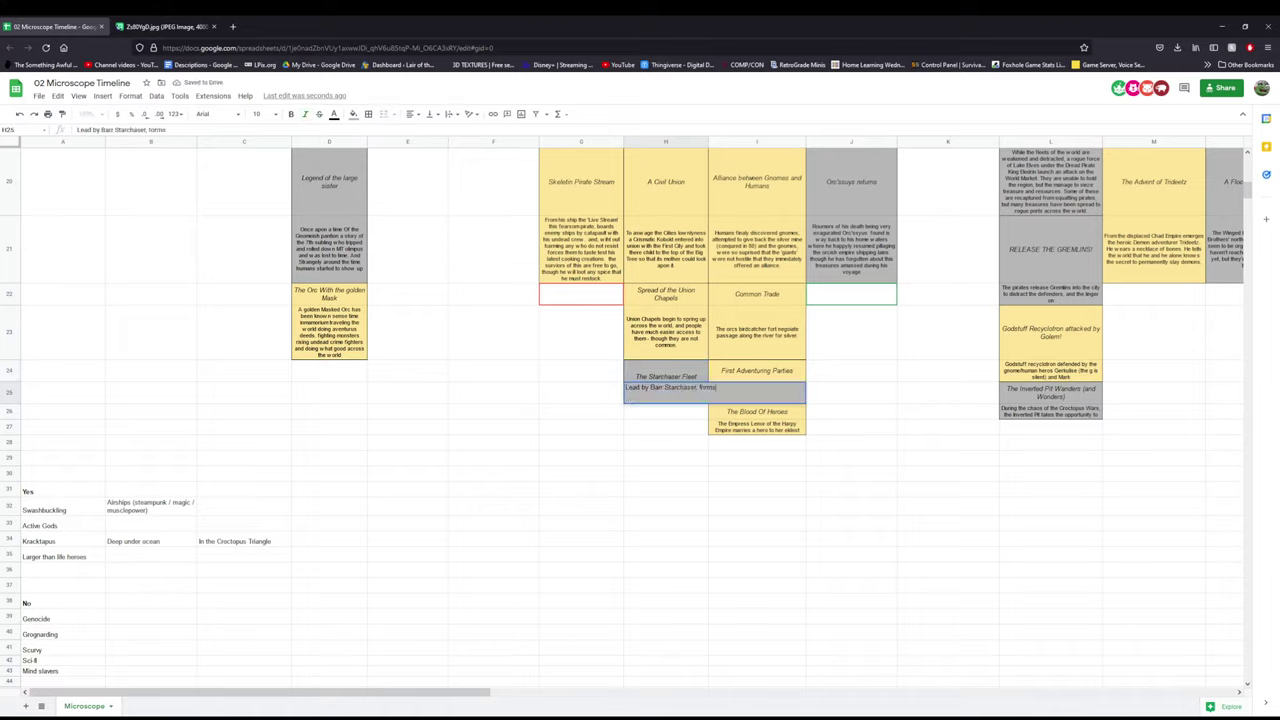
pyautogui.write(' the first airship pirate fleet,')
pyautogui.write('and')
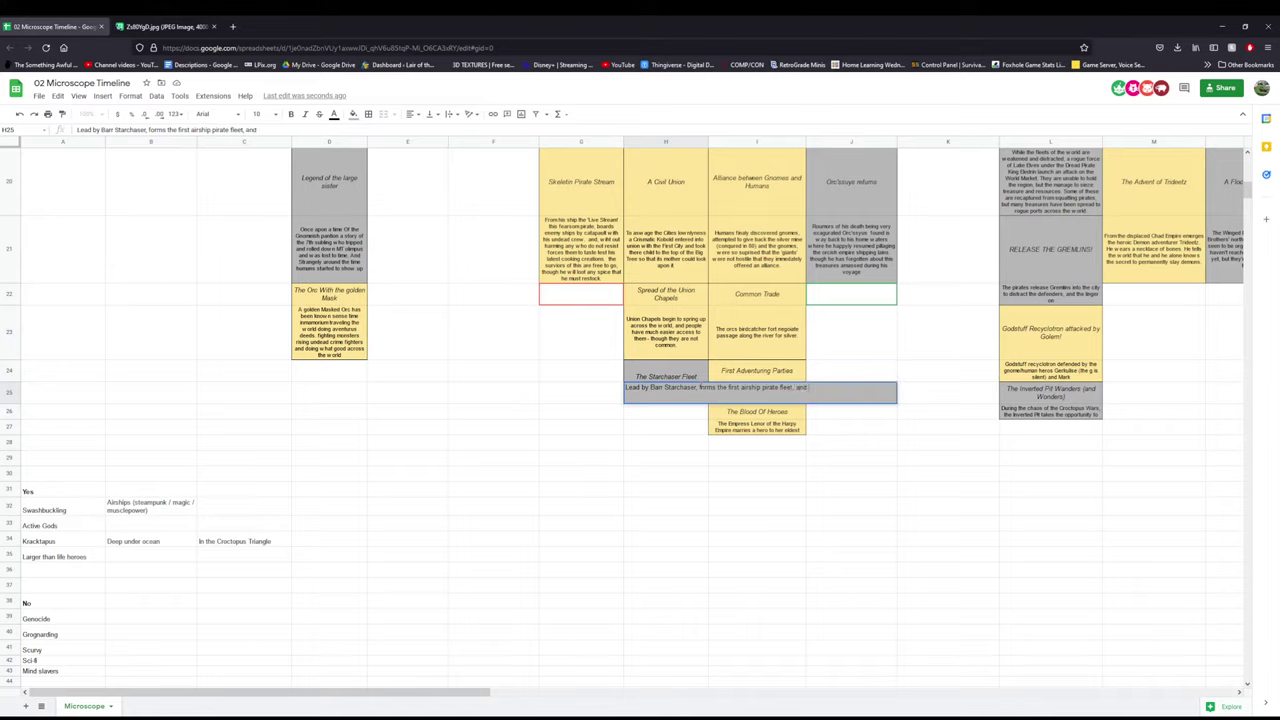
pyautogui.write(' begins to raid the shipping lanes.')
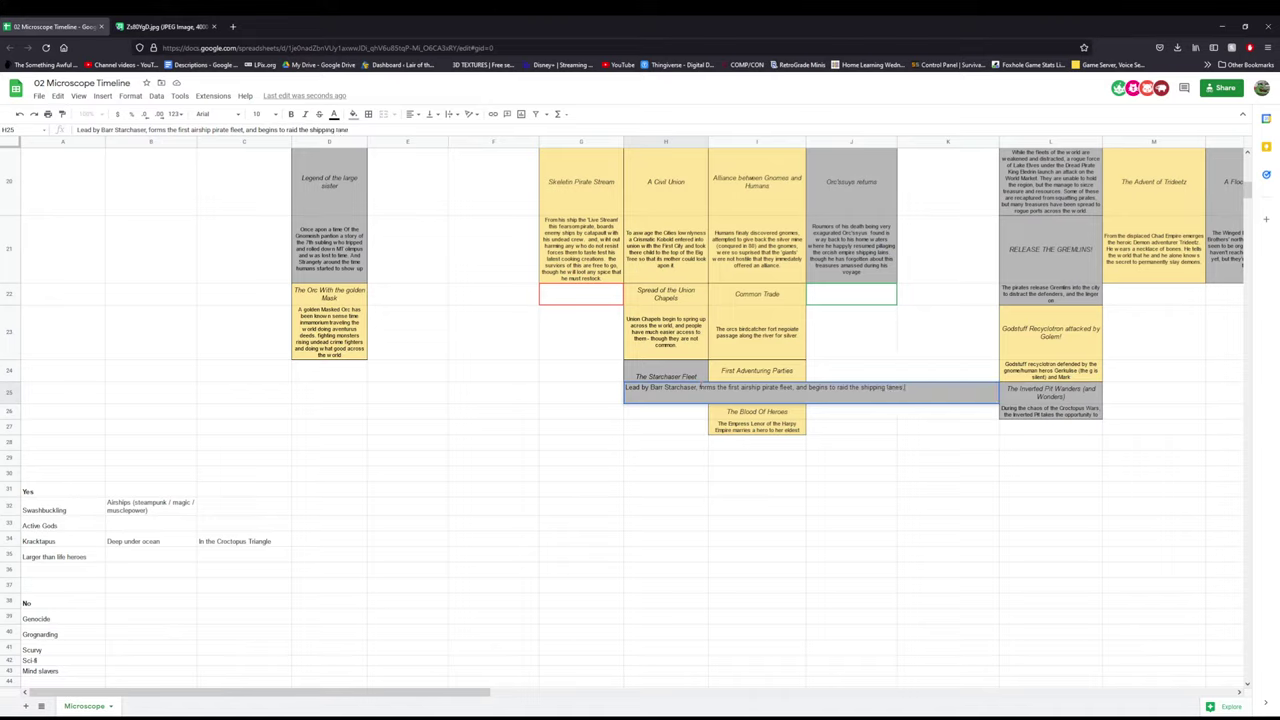
pyautogui.press('Return')
# - Wrap the text of the Starchaser Fleet description in H25
pyautogui.click(632, 388)
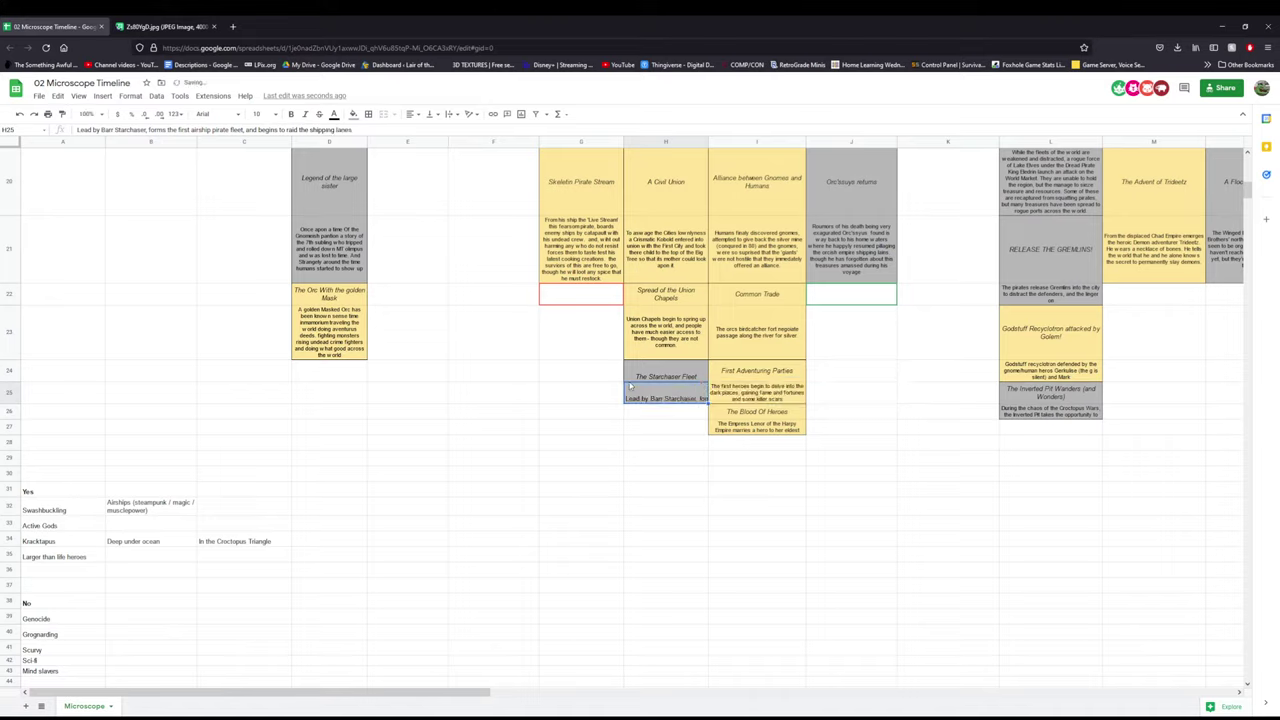
pyautogui.click(469, 114)
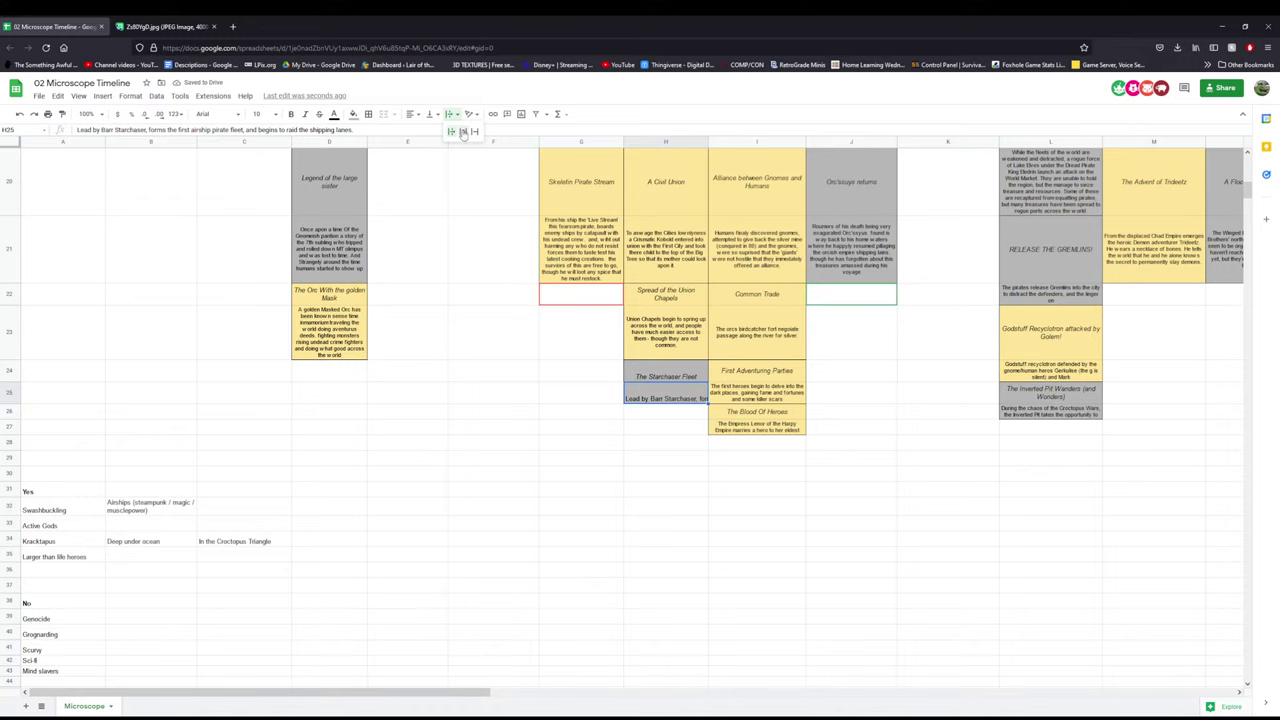
pyautogui.click(466, 137)
pyautogui.click(547, 452)
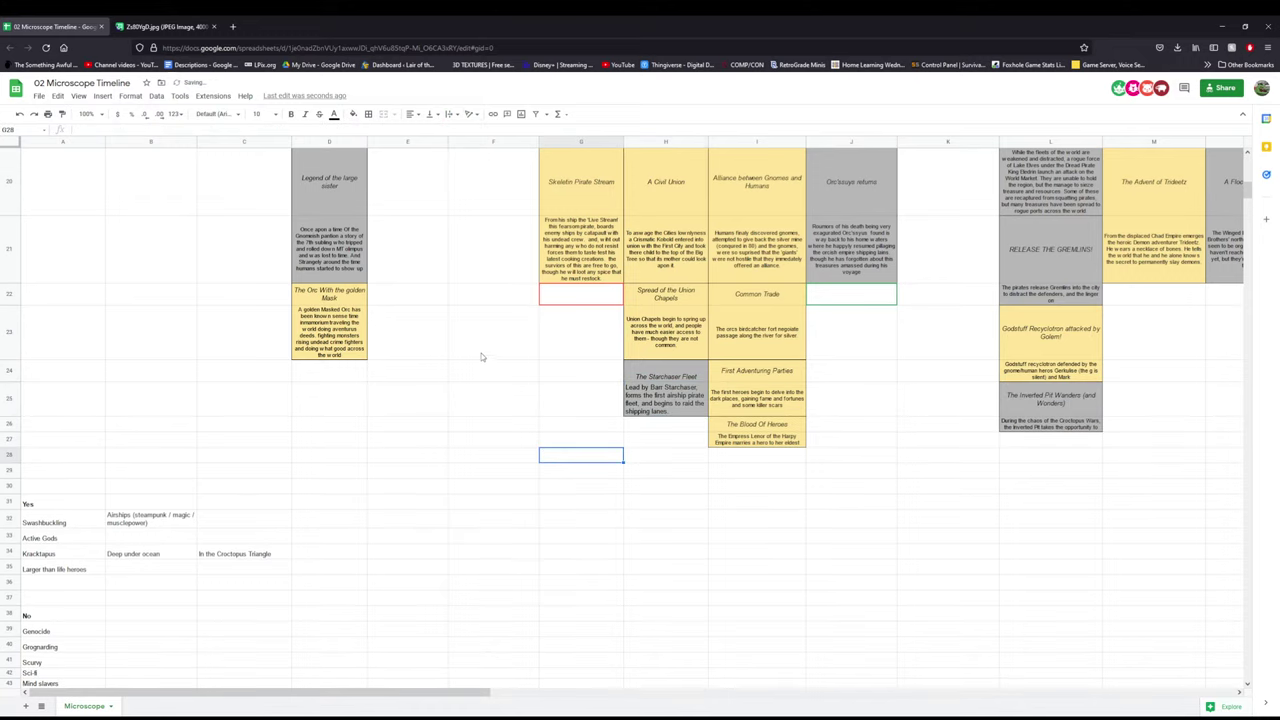
# - Examine the lowest event cards in each column and the turn order and focus table below the timeline
pyautogui.click(576, 425)
pyautogui.scroll(3, 566, 440)
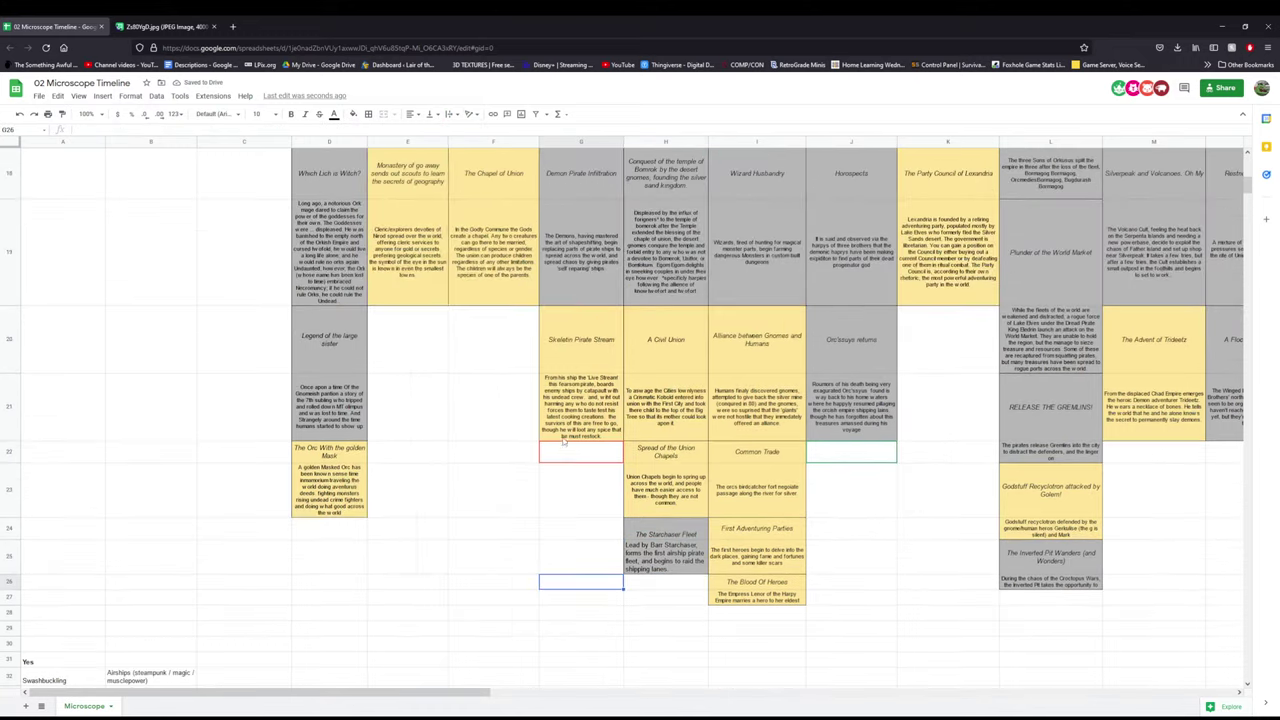
pyautogui.scroll(-7, 548, 450)
pyautogui.scroll(6, 545, 444)
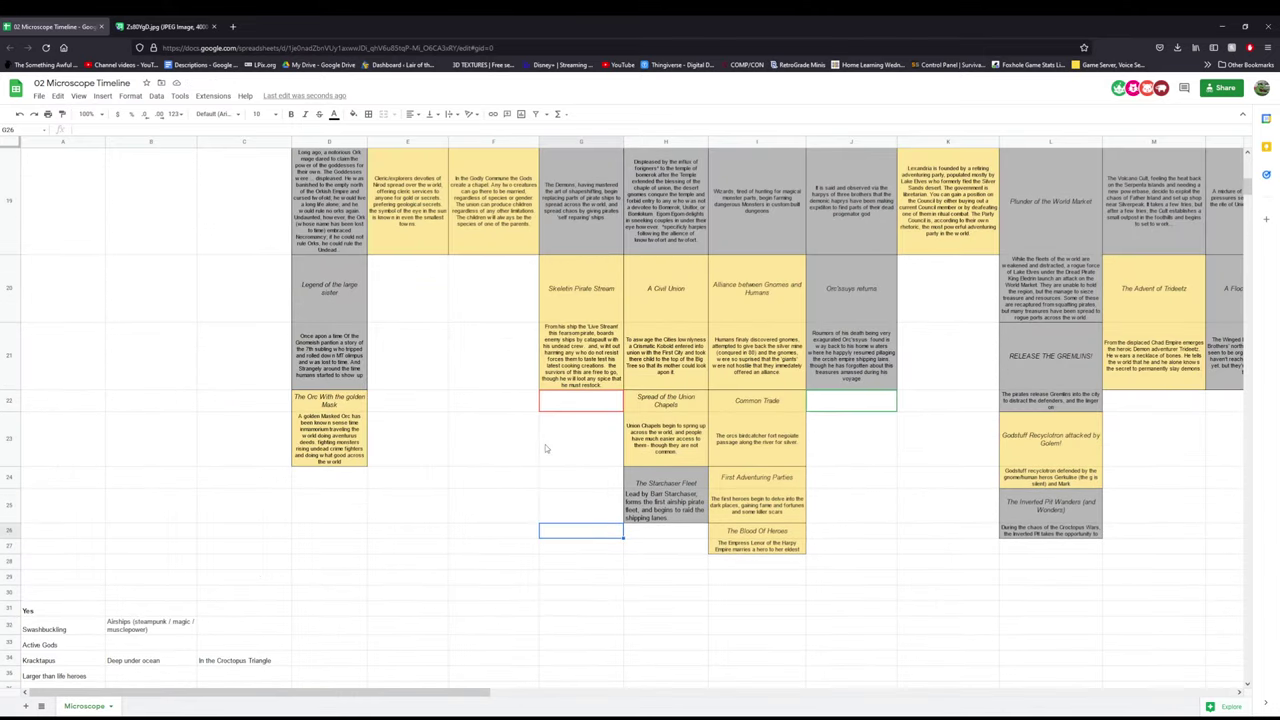
pyautogui.click(545, 444)
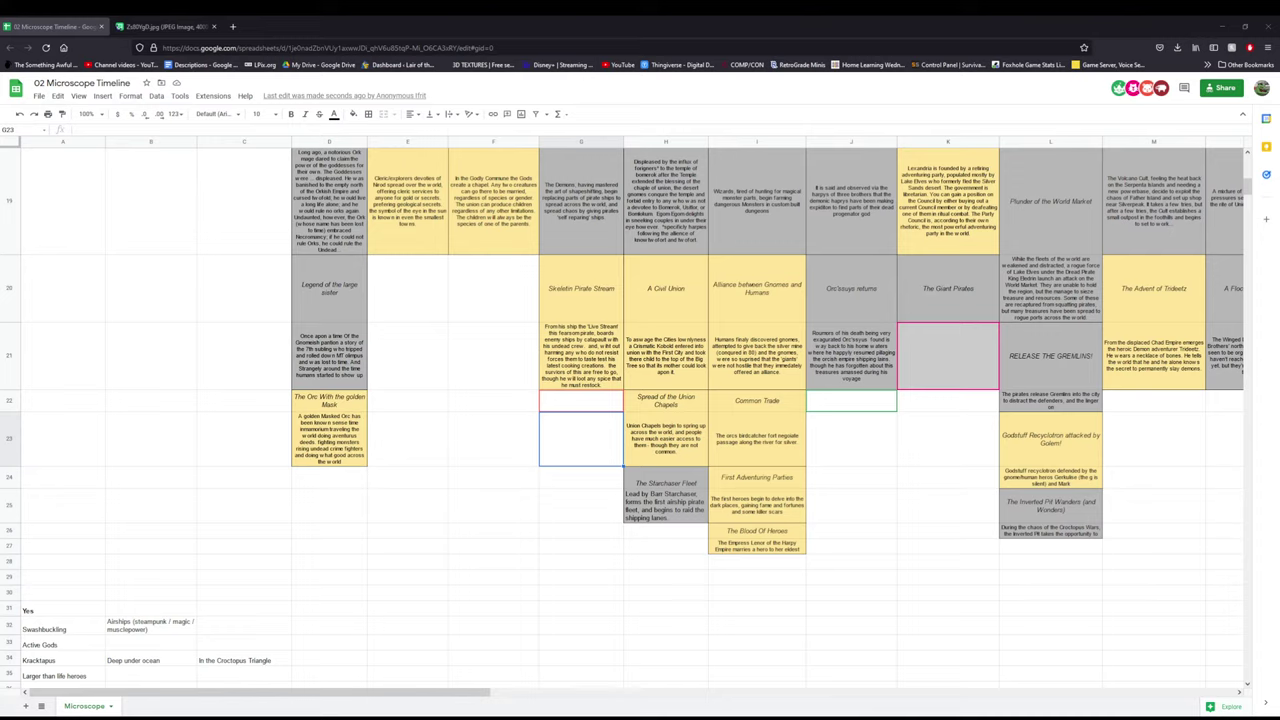
pyautogui.click(797, 515)
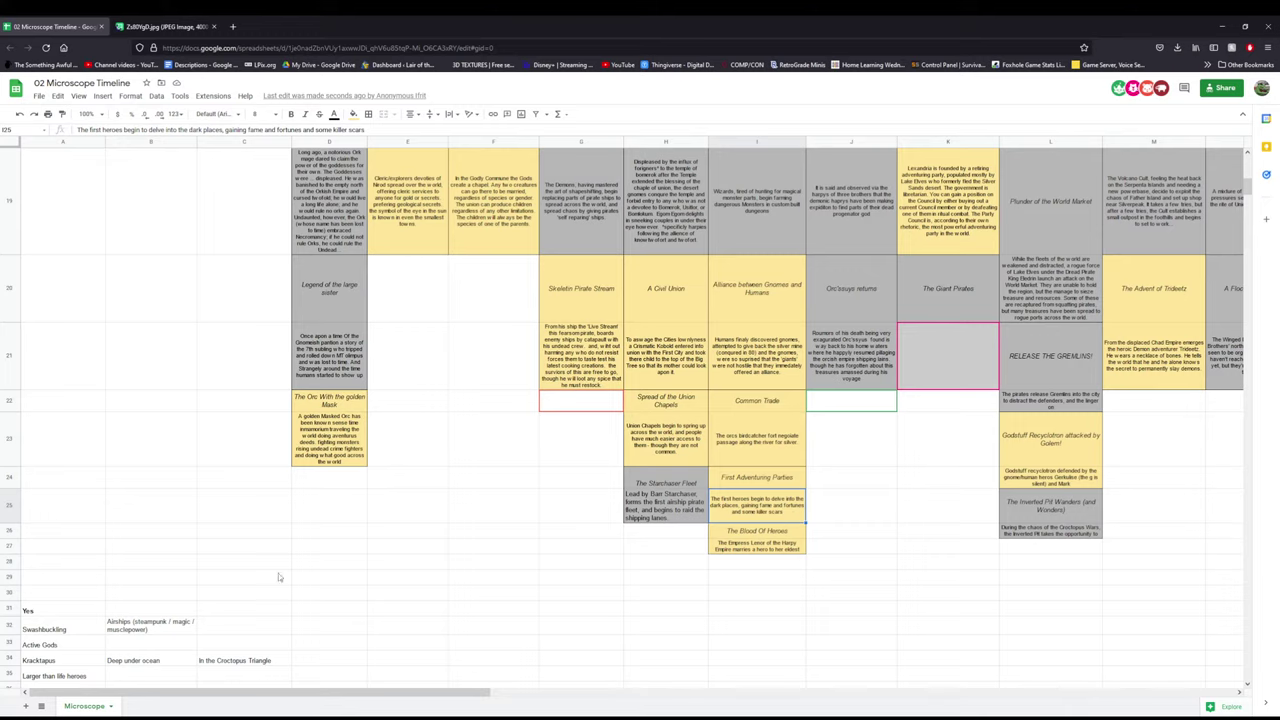
pyautogui.scroll(-5, 278, 573)
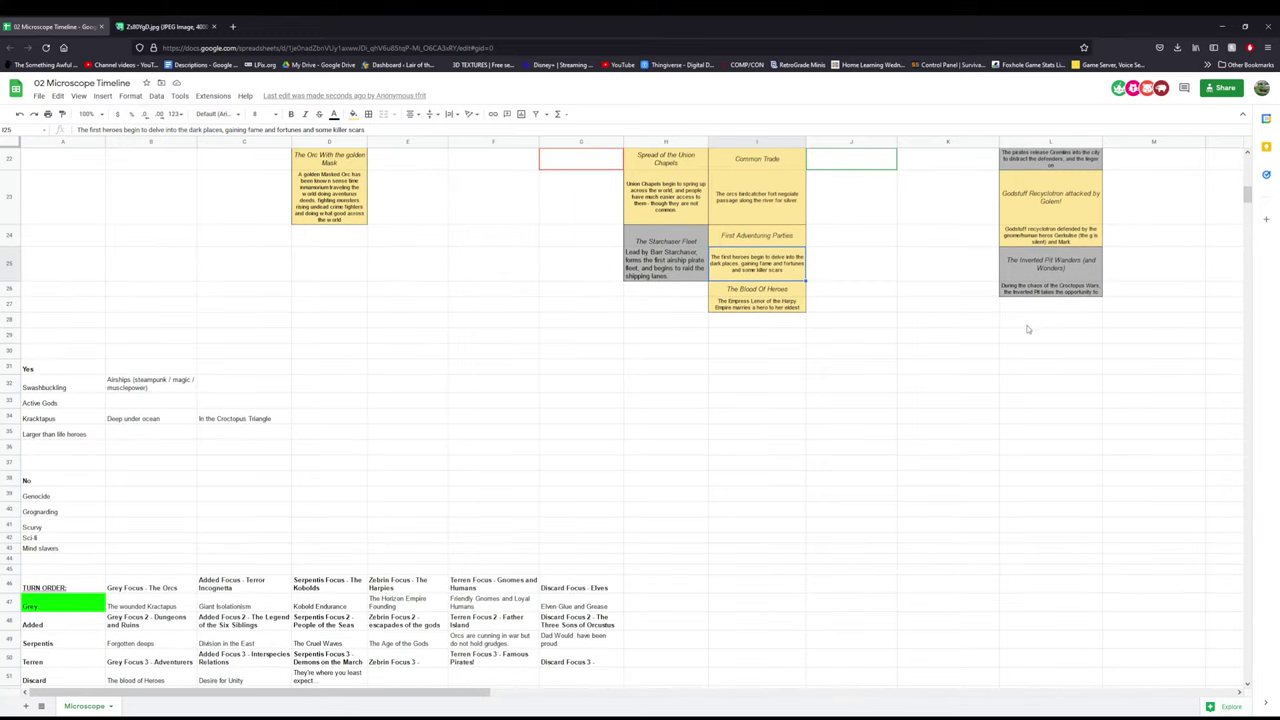
pyautogui.scroll(7, 1040, 328)
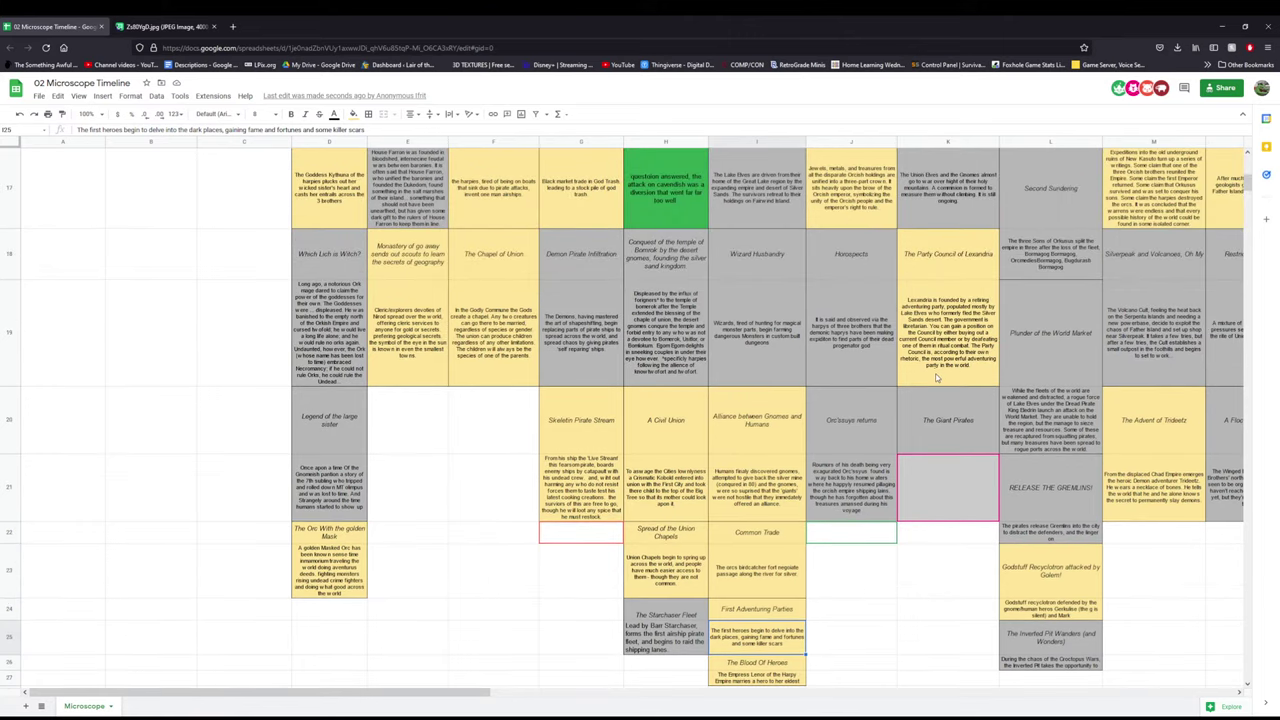
pyautogui.scroll(-9, 912, 383)
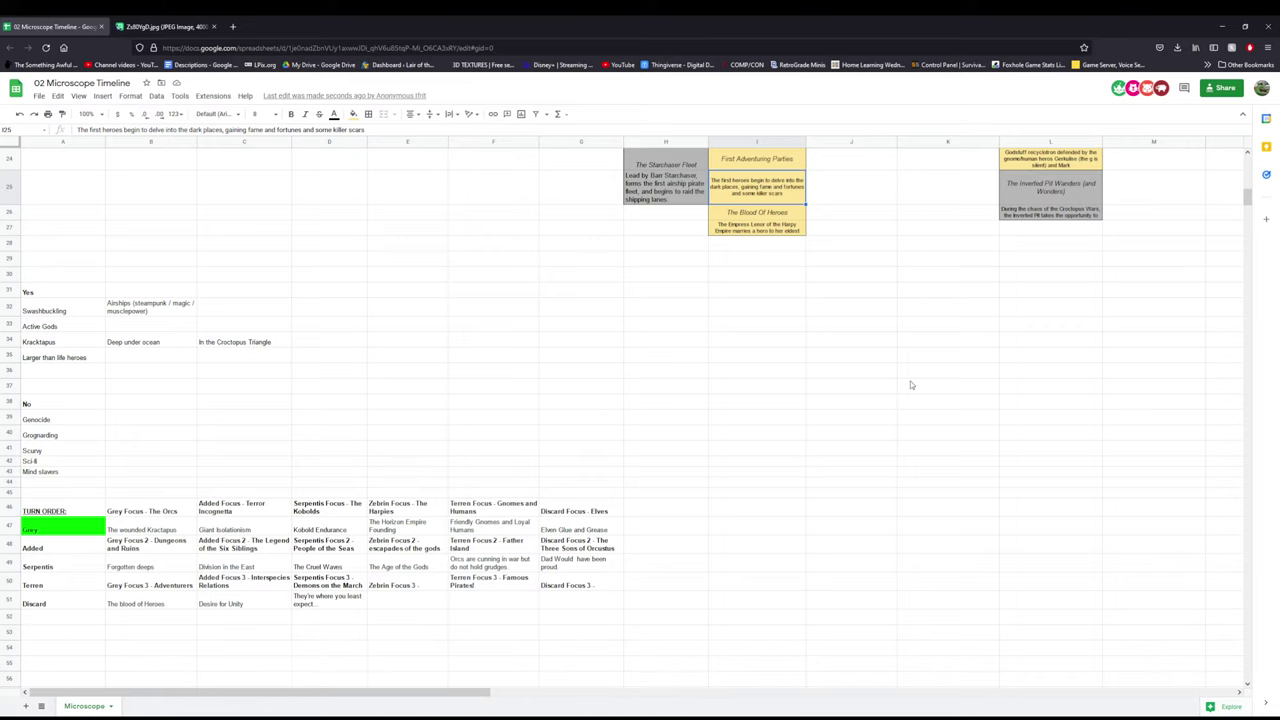
pyautogui.scroll(9, 910, 381)
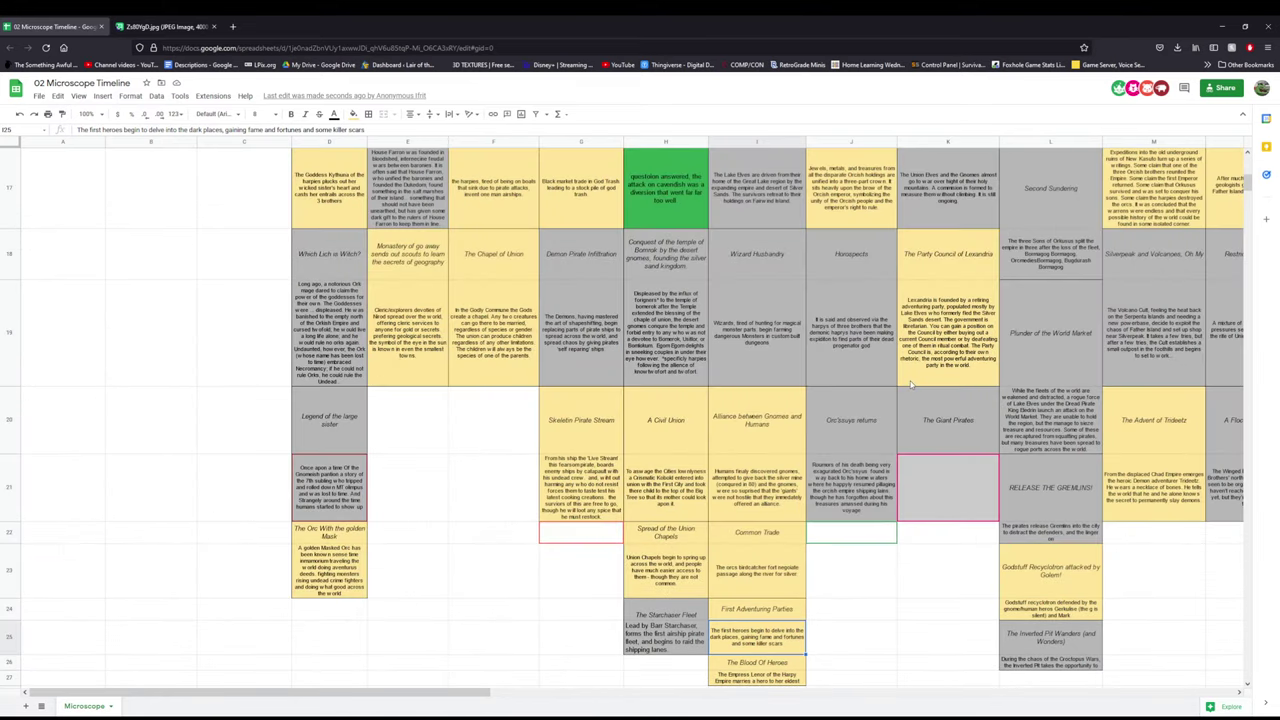
pyautogui.scroll(-2, 910, 383)
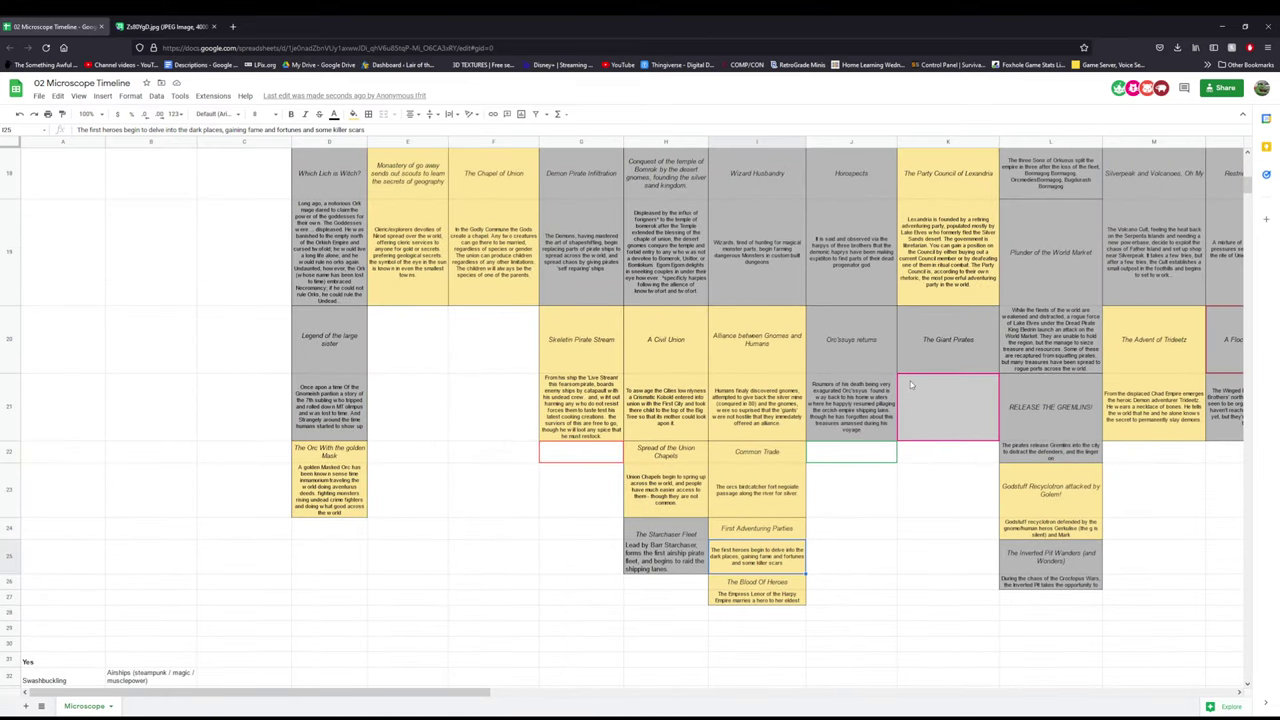
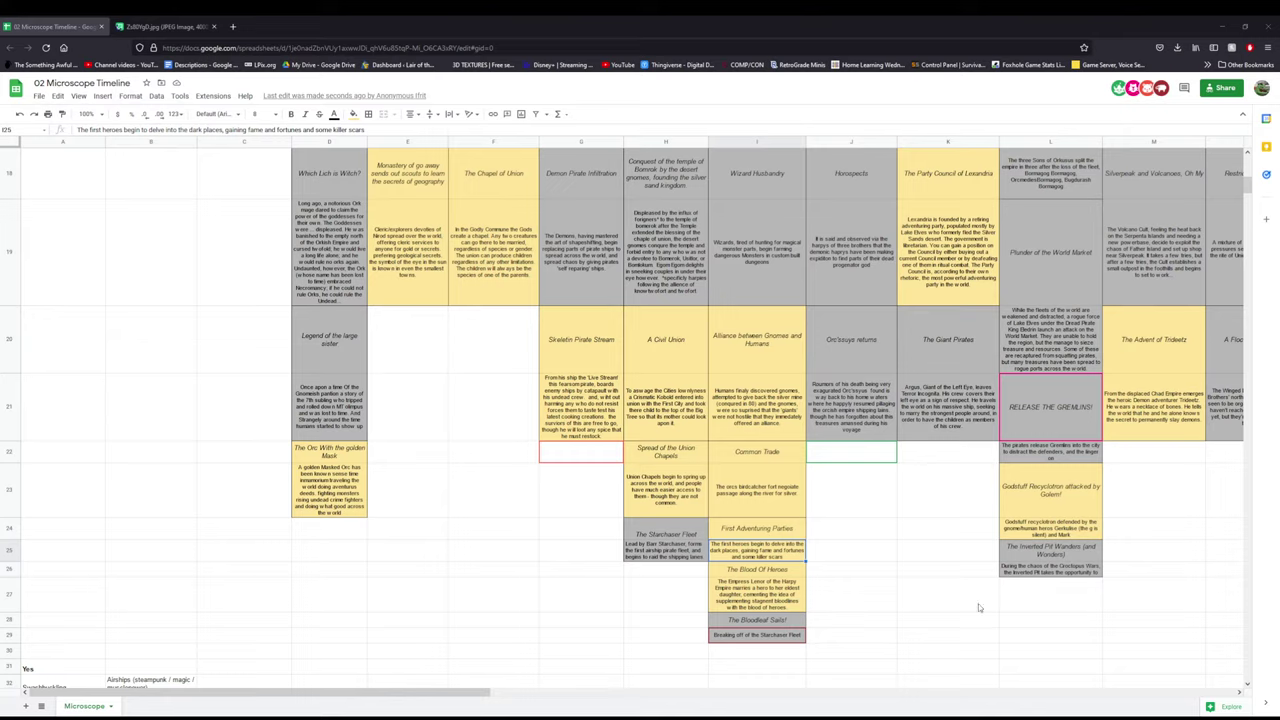
# - Examine the turn order and focus table below the timeline, including the third-round focus entries for Terren and Discard
pyautogui.click(886, 556)
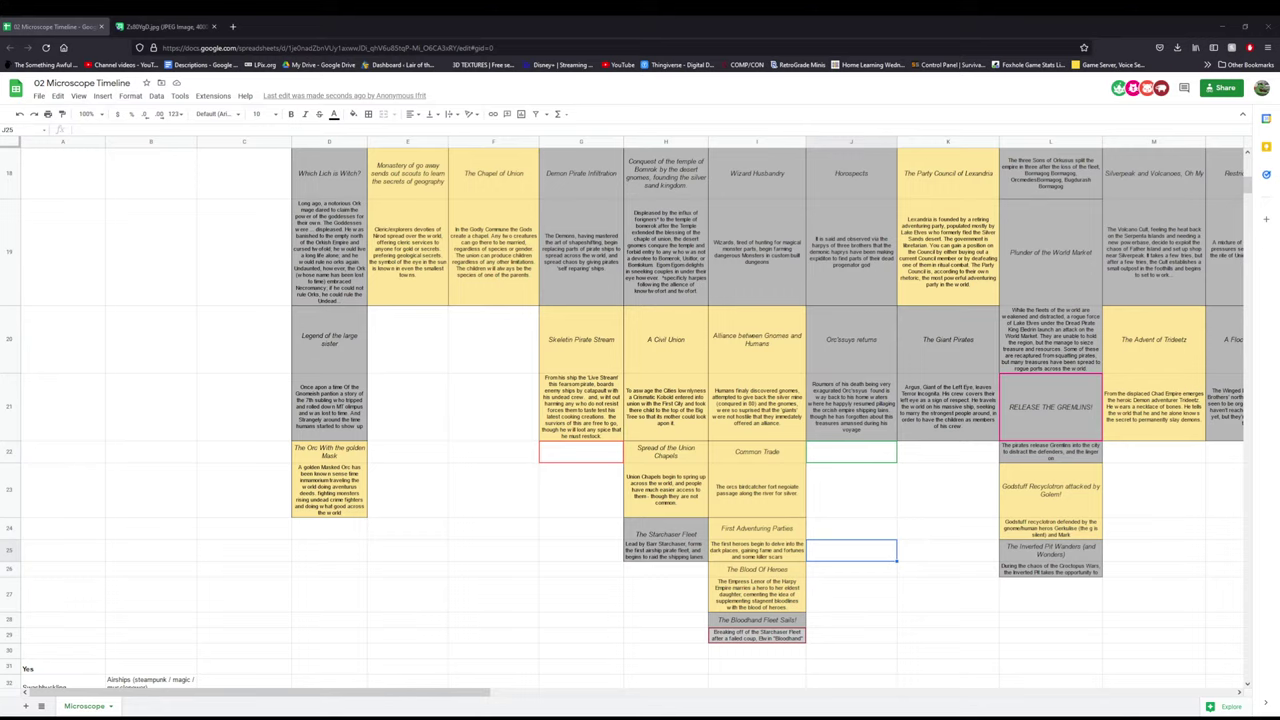
pyautogui.click(529, 548)
pyautogui.scroll(-5, 528, 549)
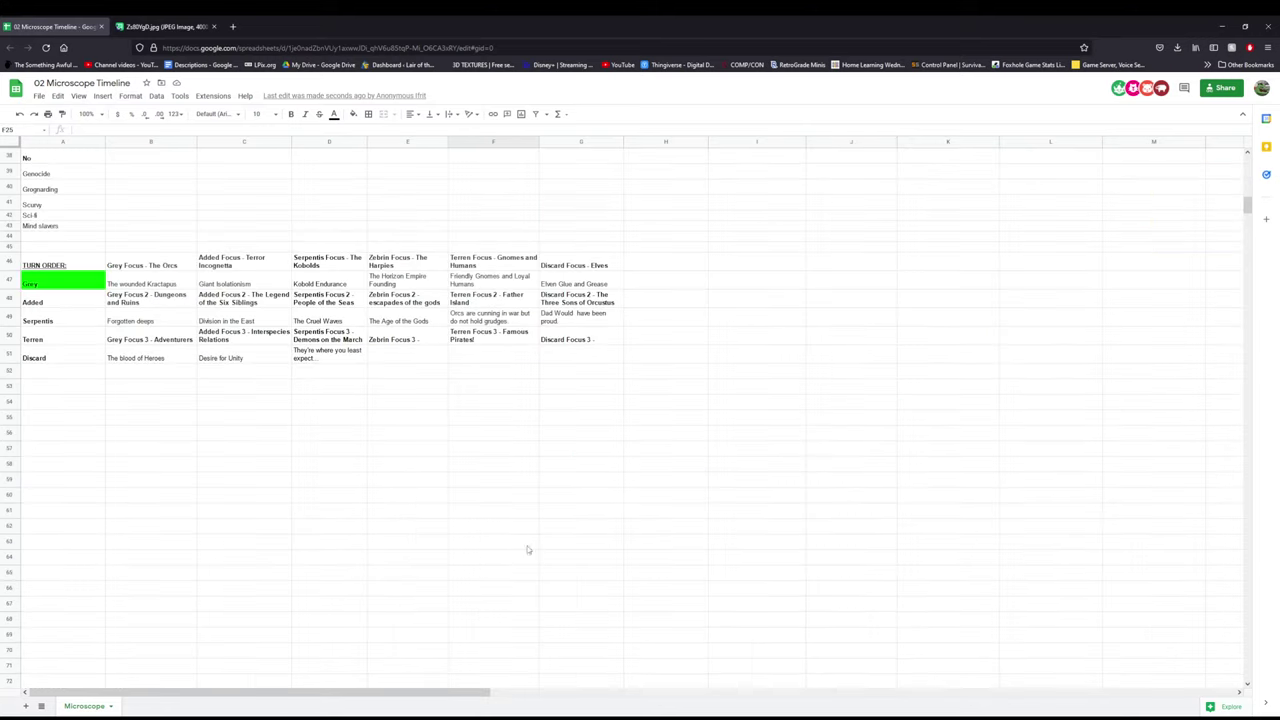
pyautogui.scroll(6, 449, 508)
pyautogui.scroll(-4, 444, 507)
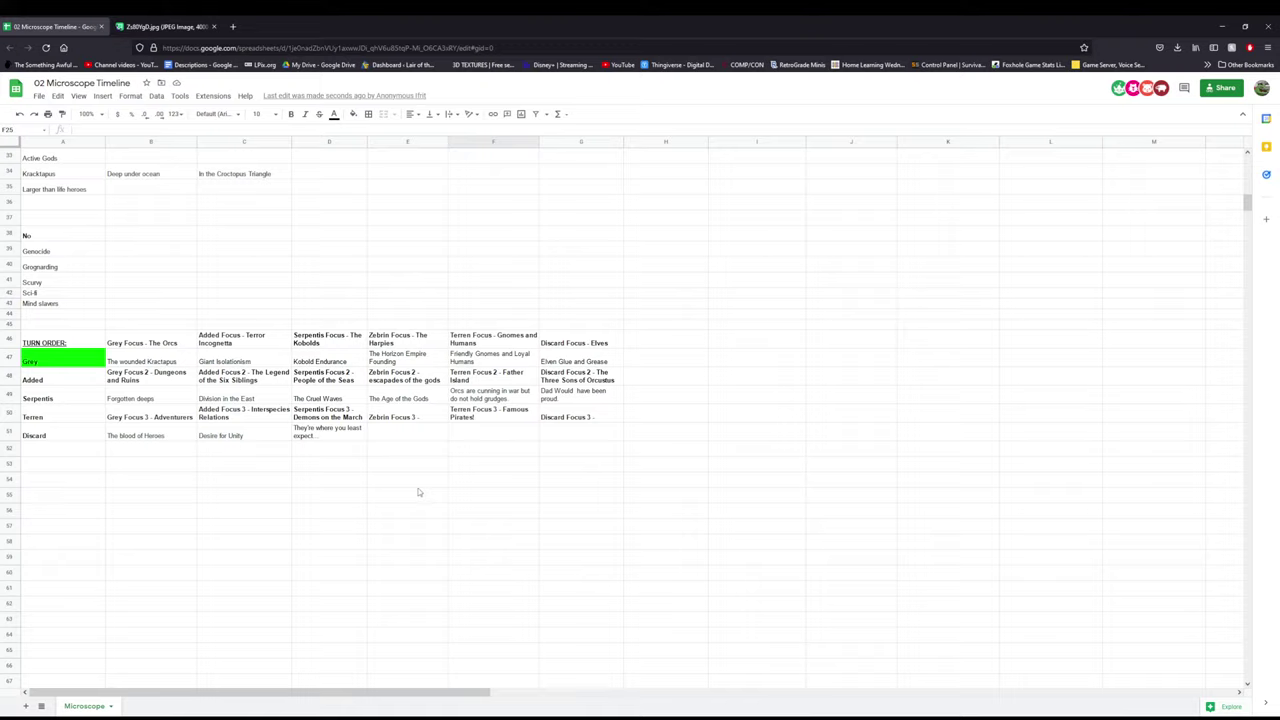
pyautogui.click(514, 451)
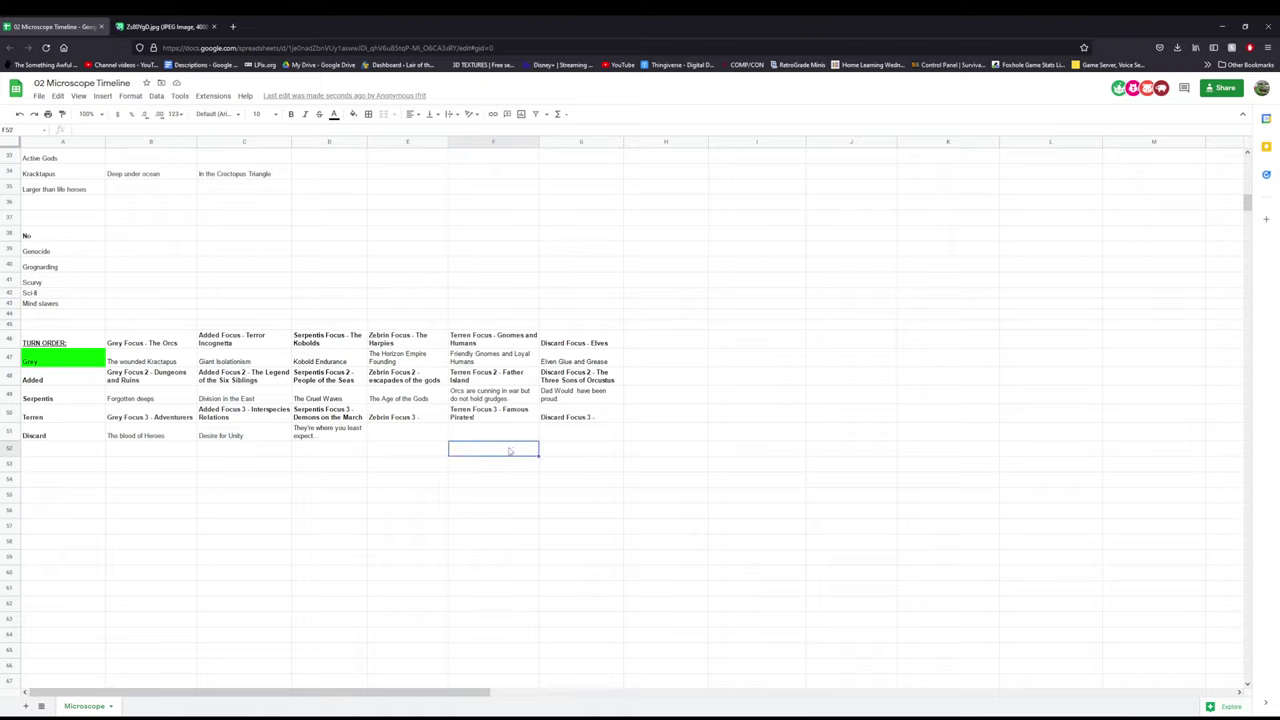
pyautogui.click(57, 413)
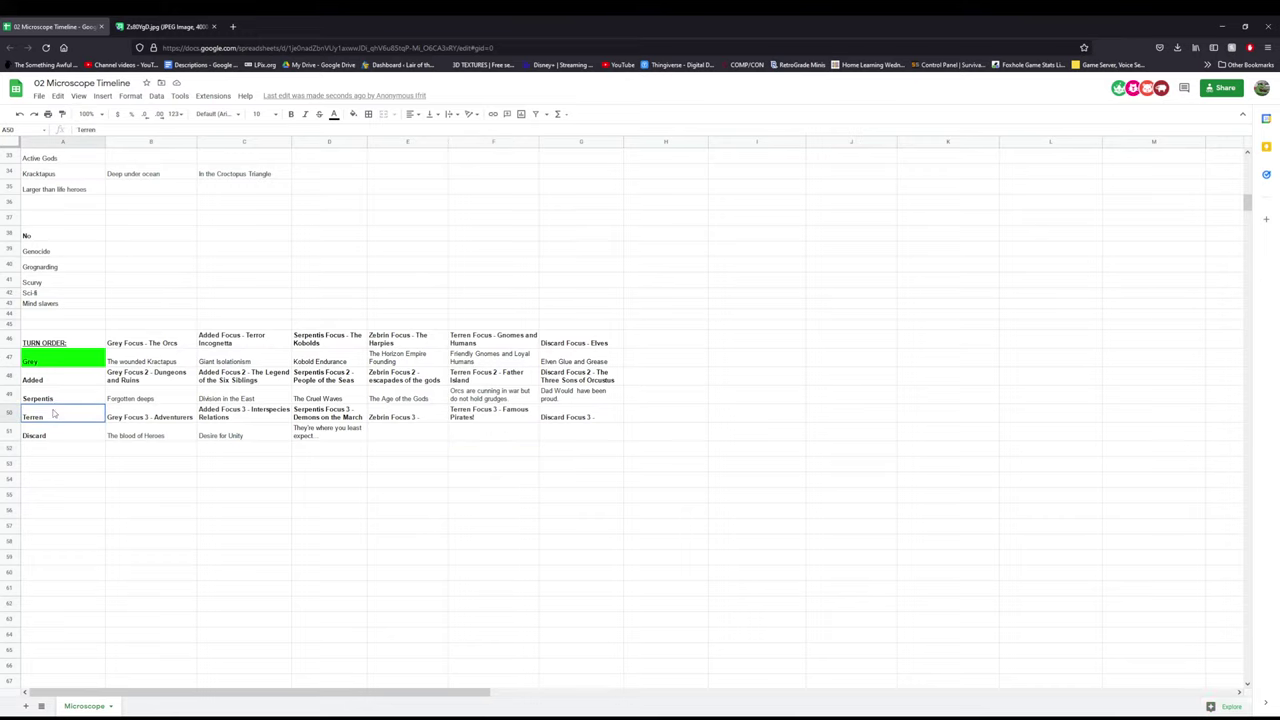
pyautogui.click(476, 422)
pyautogui.click(588, 433)
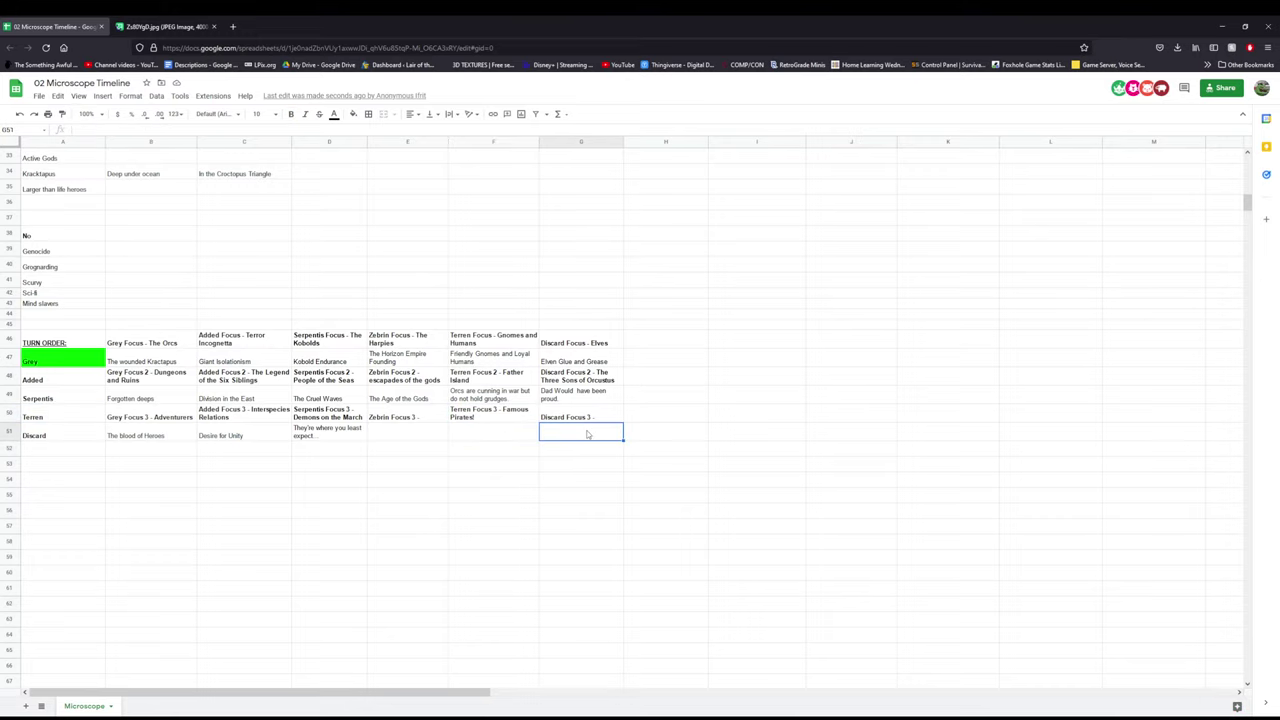
# - Review the event cards from the period headers down to the lowest cards in each column, along with the focus table
pyautogui.scroll(5, 614, 453)
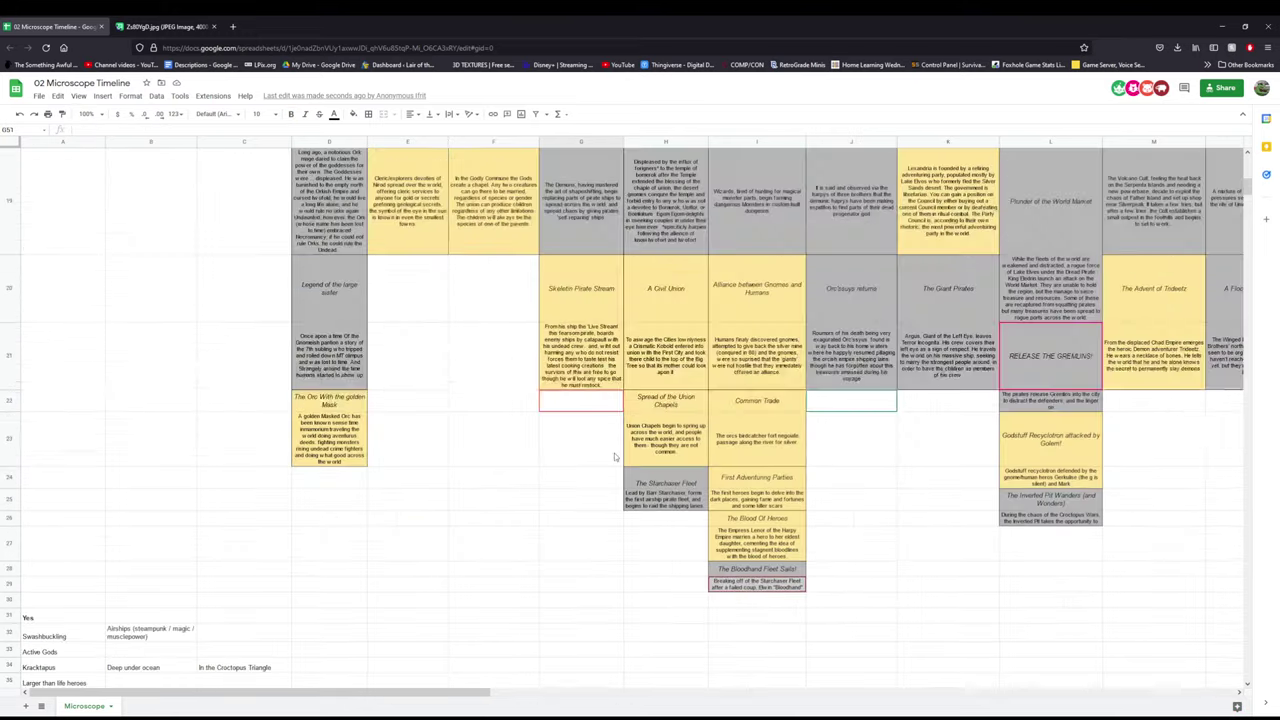
pyautogui.scroll(6, 614, 453)
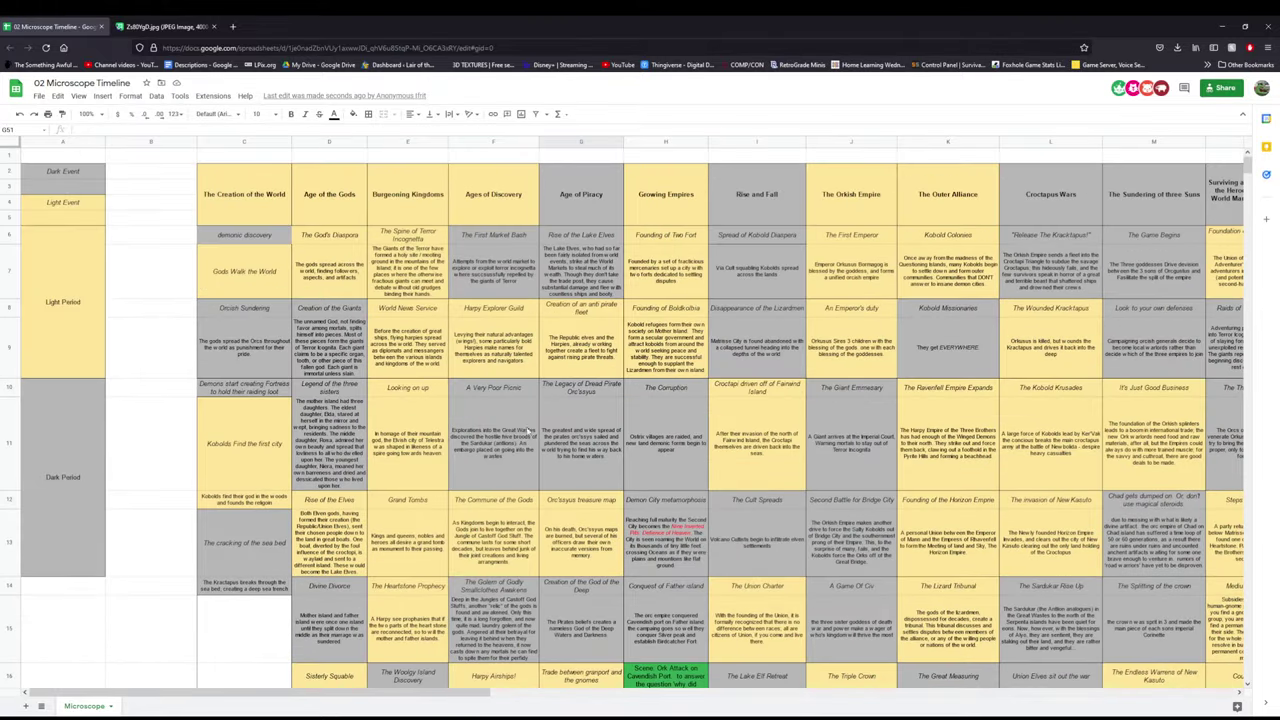
pyautogui.scroll(-10, 465, 378)
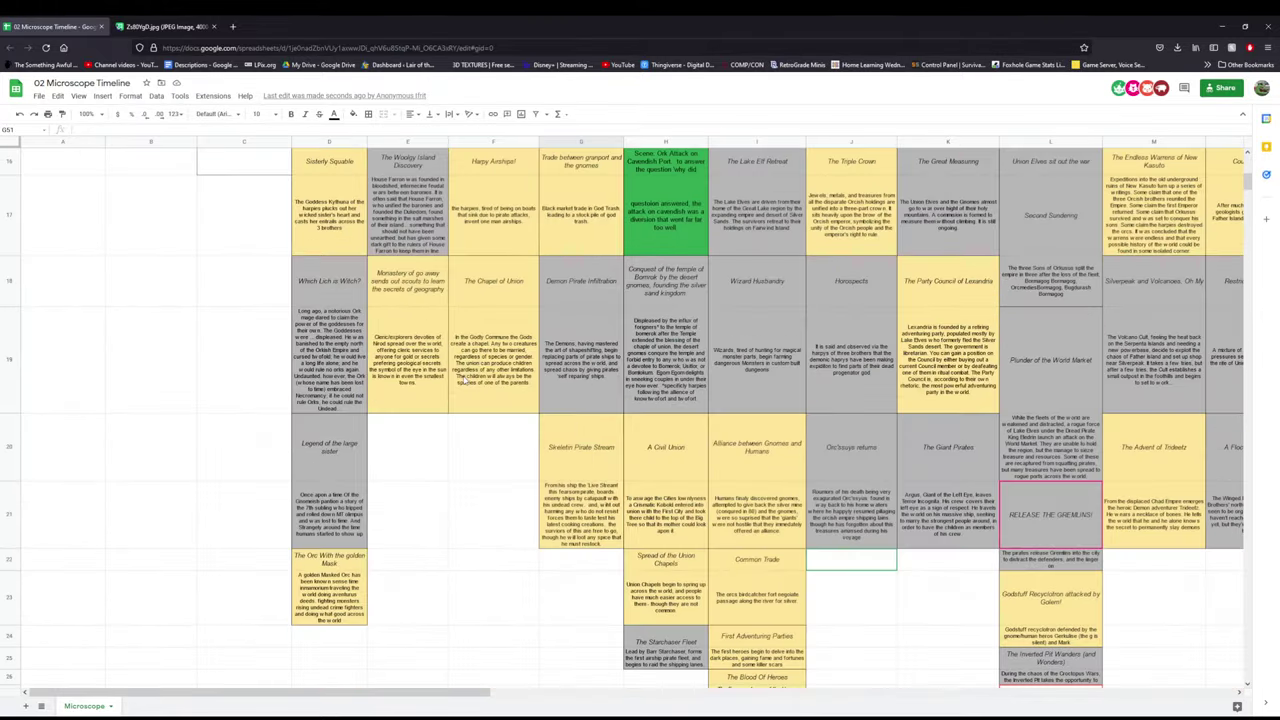
pyautogui.click(541, 380)
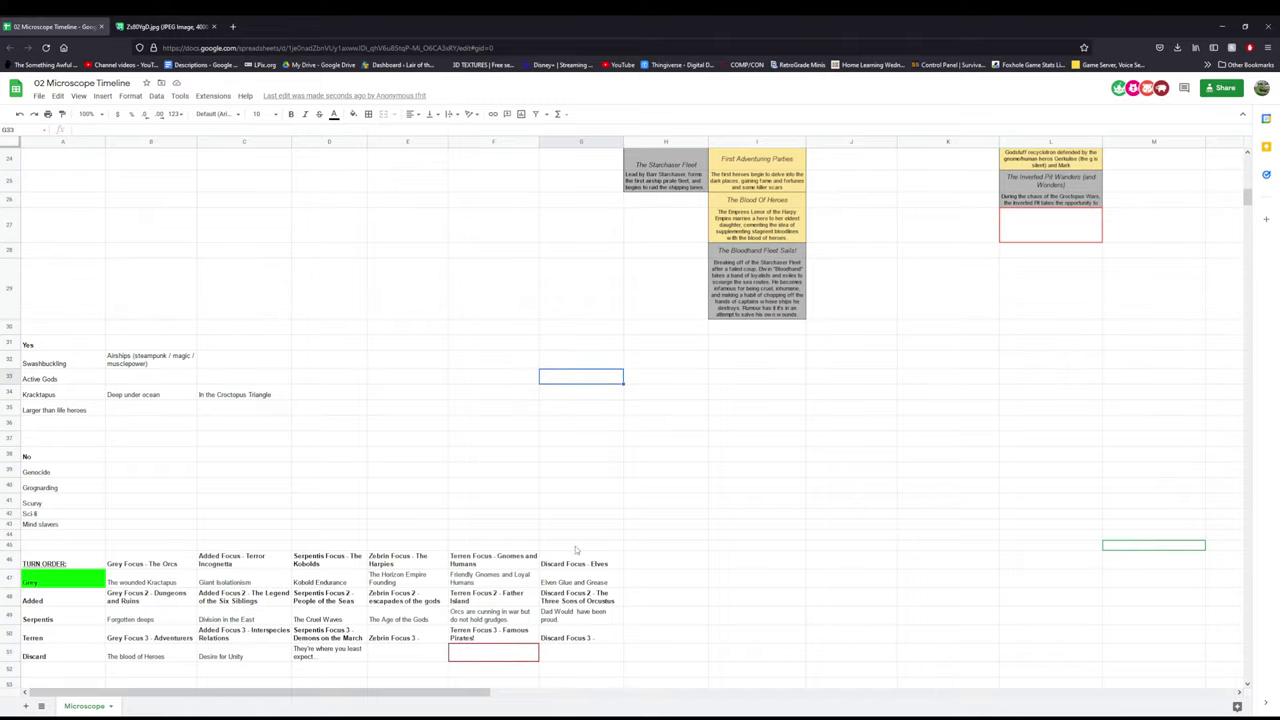
pyautogui.scroll(3, 575, 546)
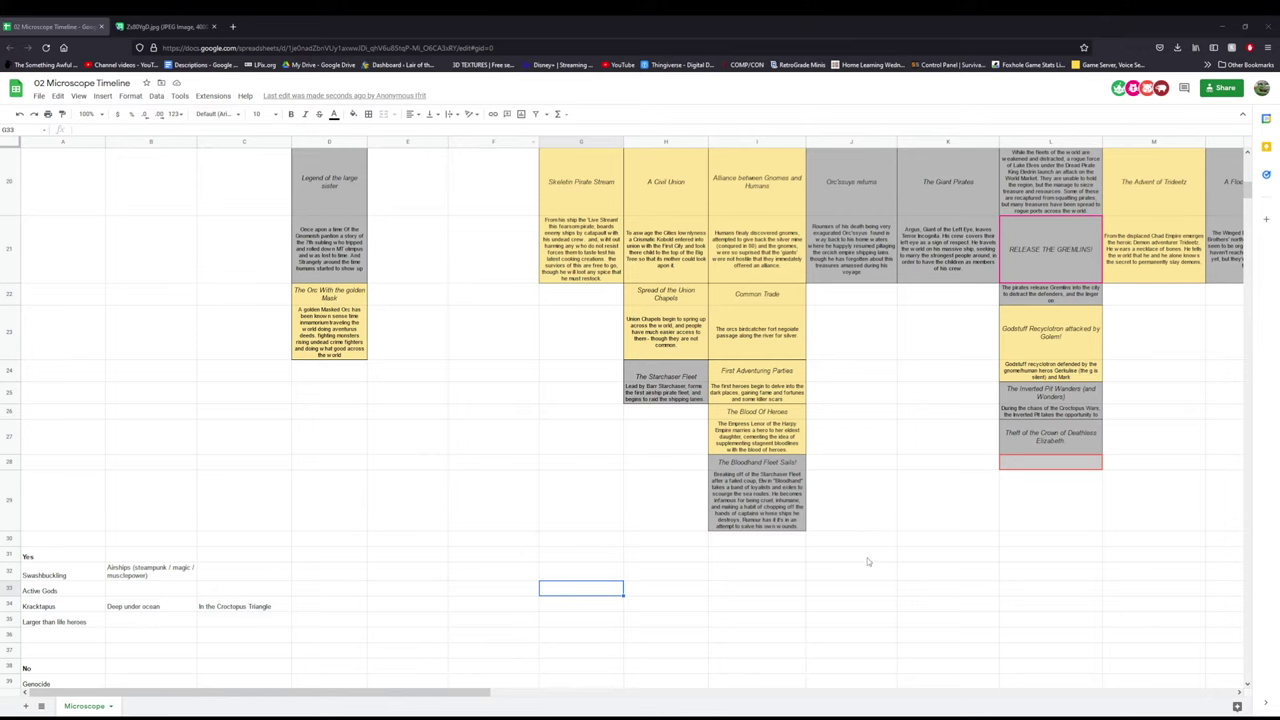
pyautogui.scroll(1, 957, 474)
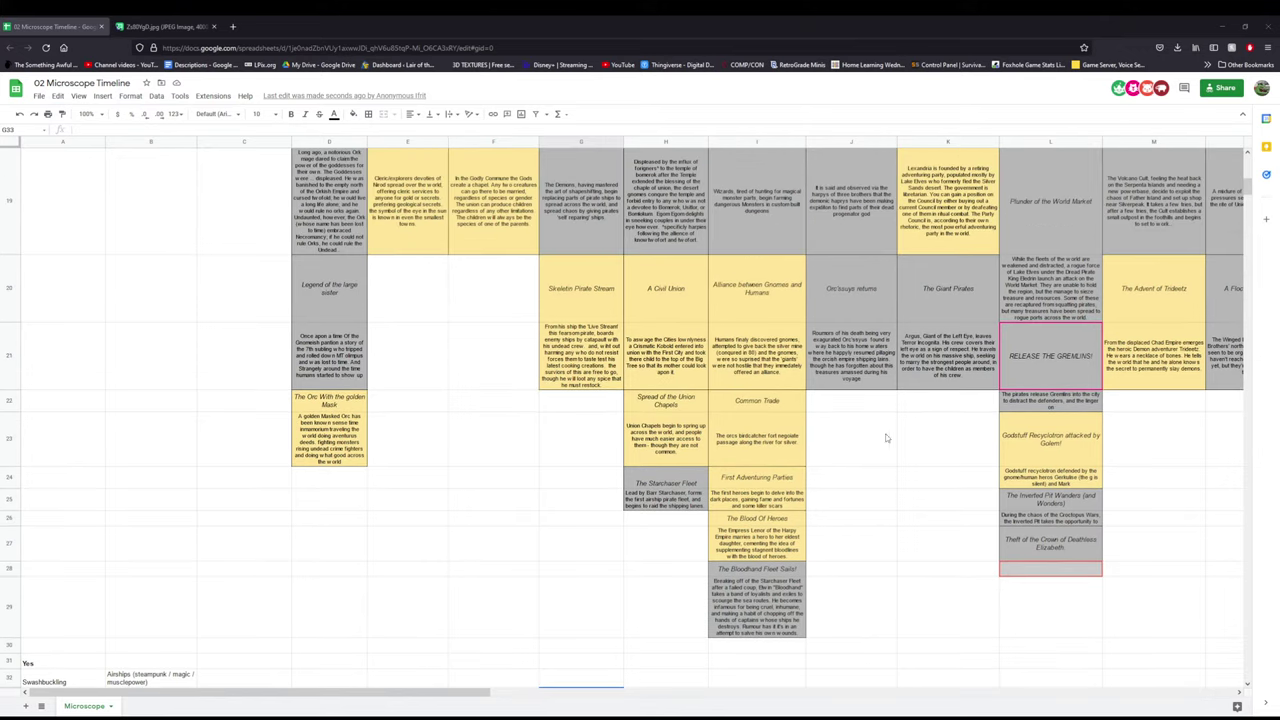
pyautogui.scroll(3, 764, 348)
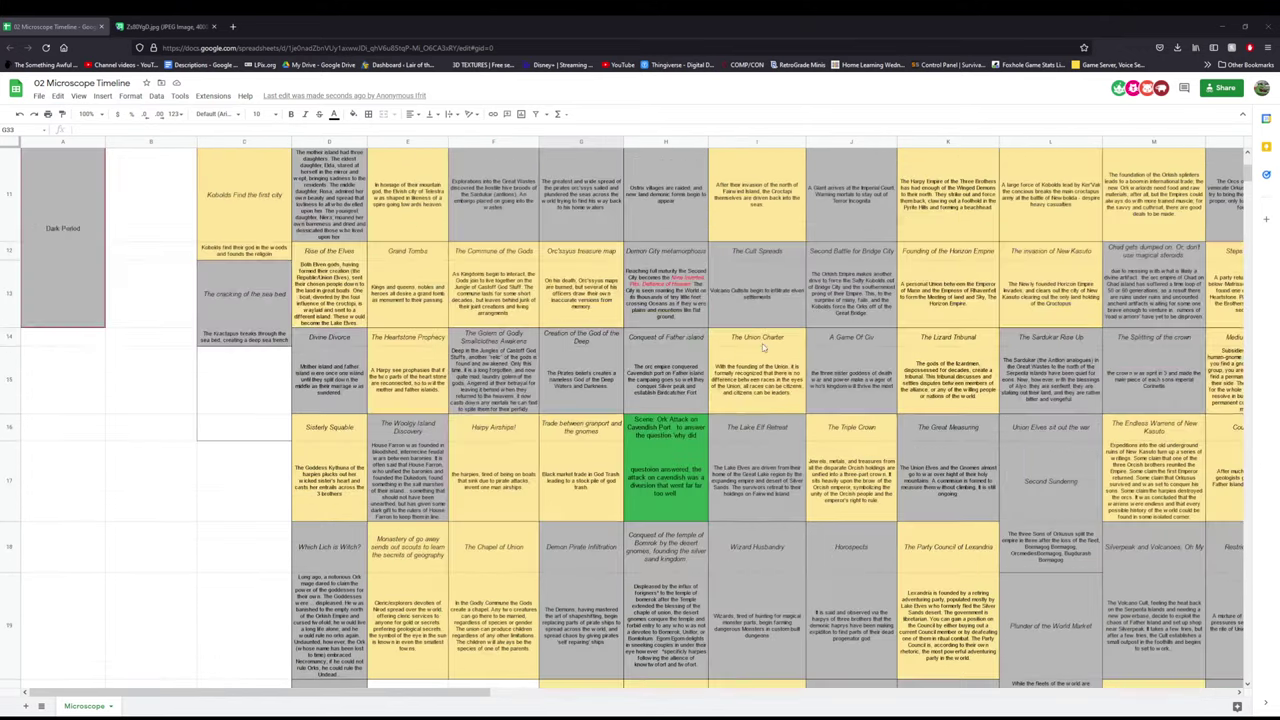
pyautogui.scroll(1, 764, 348)
pyautogui.scroll(-5, 764, 348)
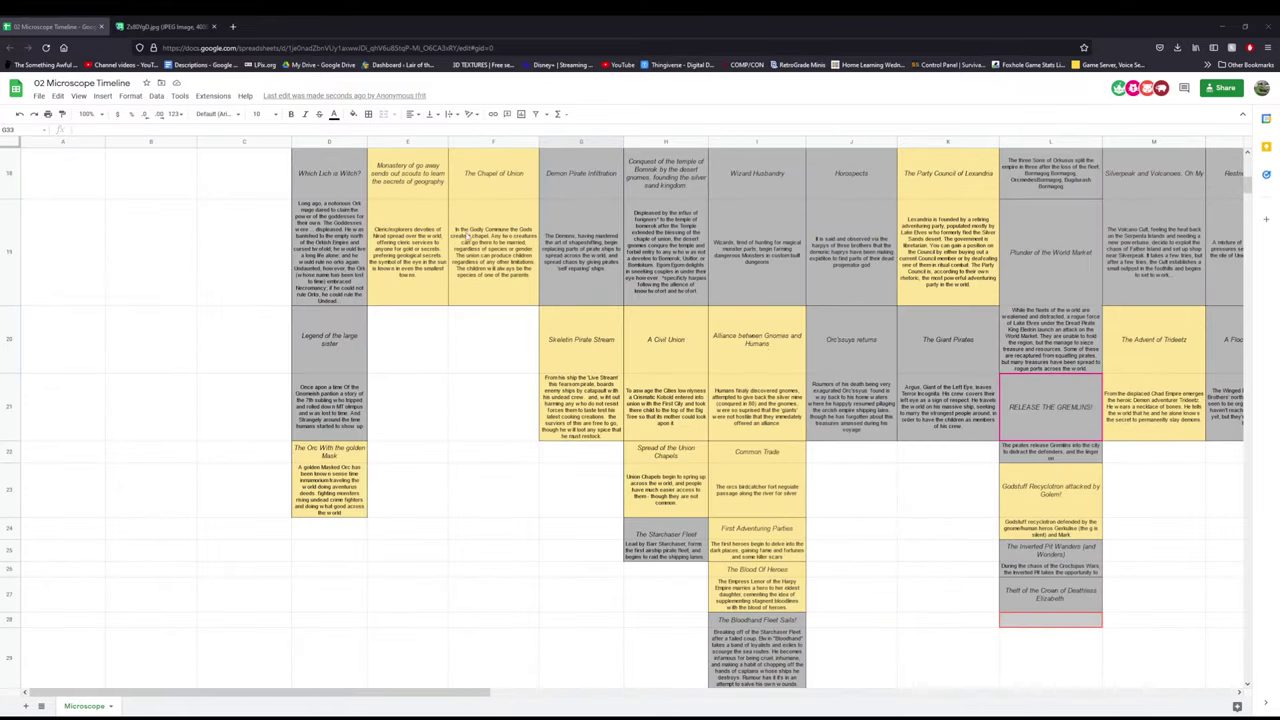
# - Examine the lowest event cards in the final timeline periods and the Discard focus entries in the turn order table
pyautogui.moveTo(502, 694); pyautogui.dragTo(763, 690)
pyautogui.click(590, 460)
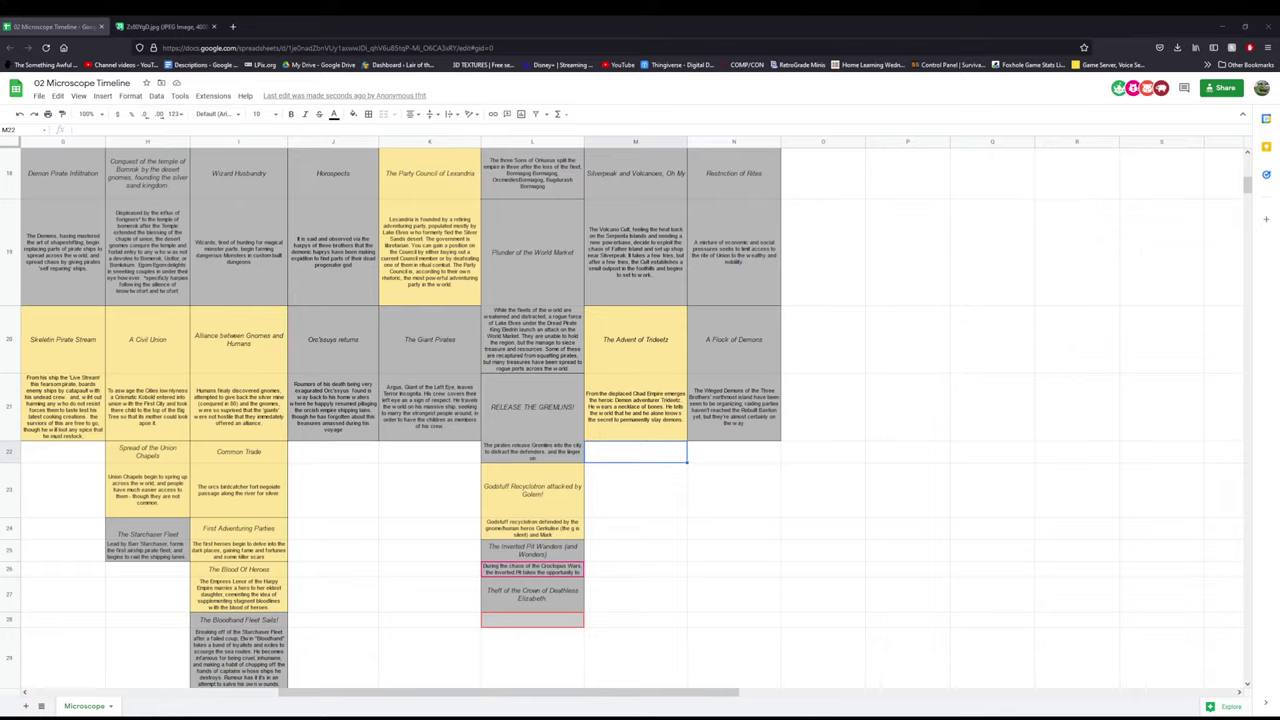
pyautogui.click(706, 574)
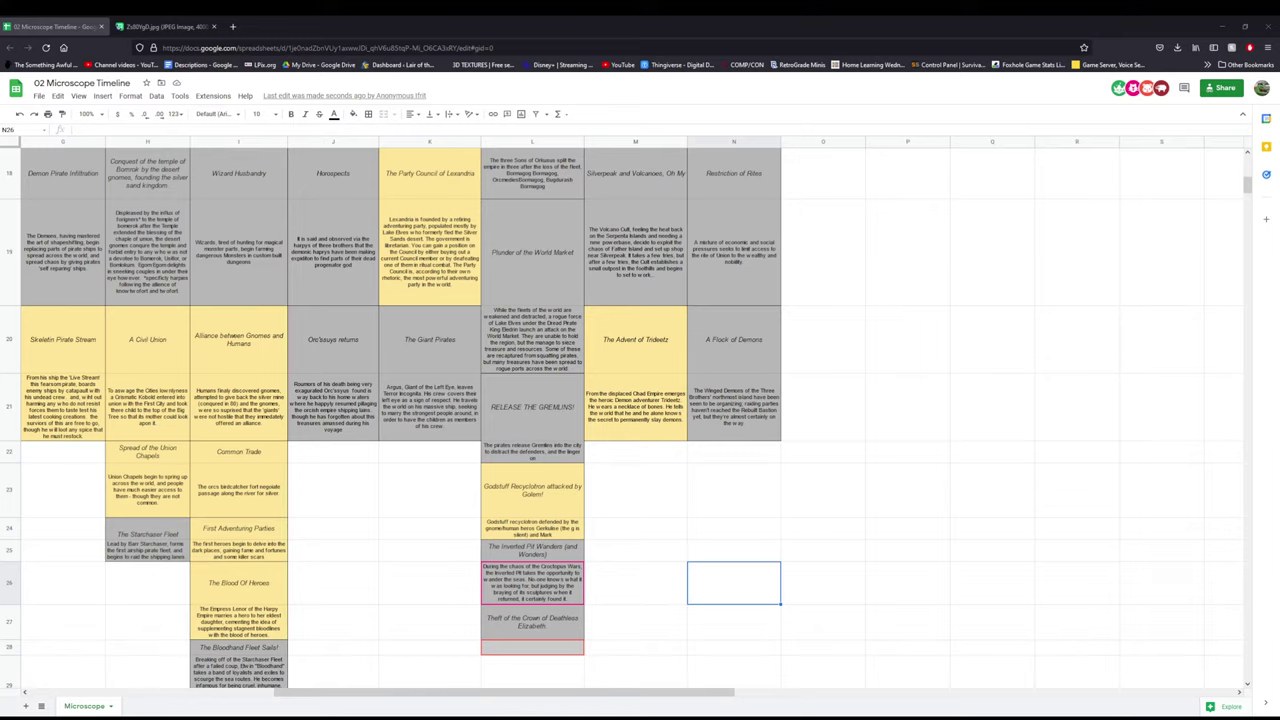
pyautogui.click(680, 550)
pyautogui.scroll(-3, 686, 526)
pyautogui.scroll(-1, 686, 519)
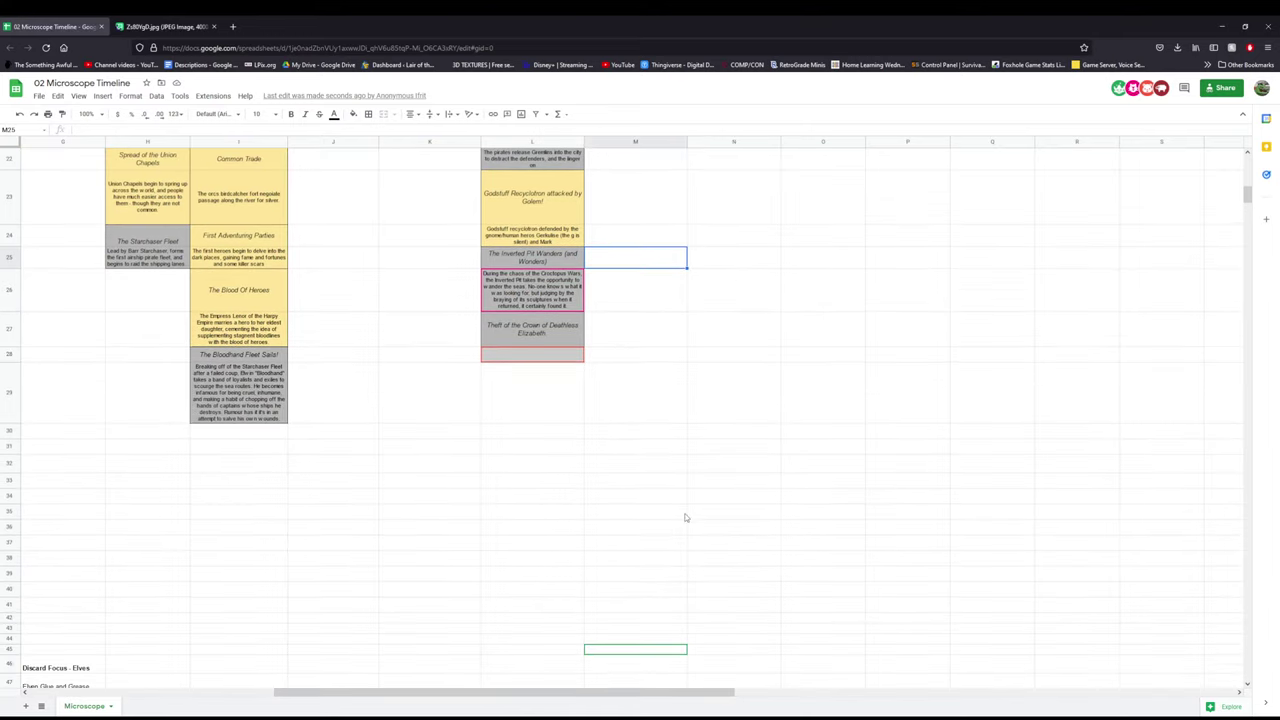
pyautogui.scroll(5, 685, 515)
pyautogui.scroll(-3, 680, 511)
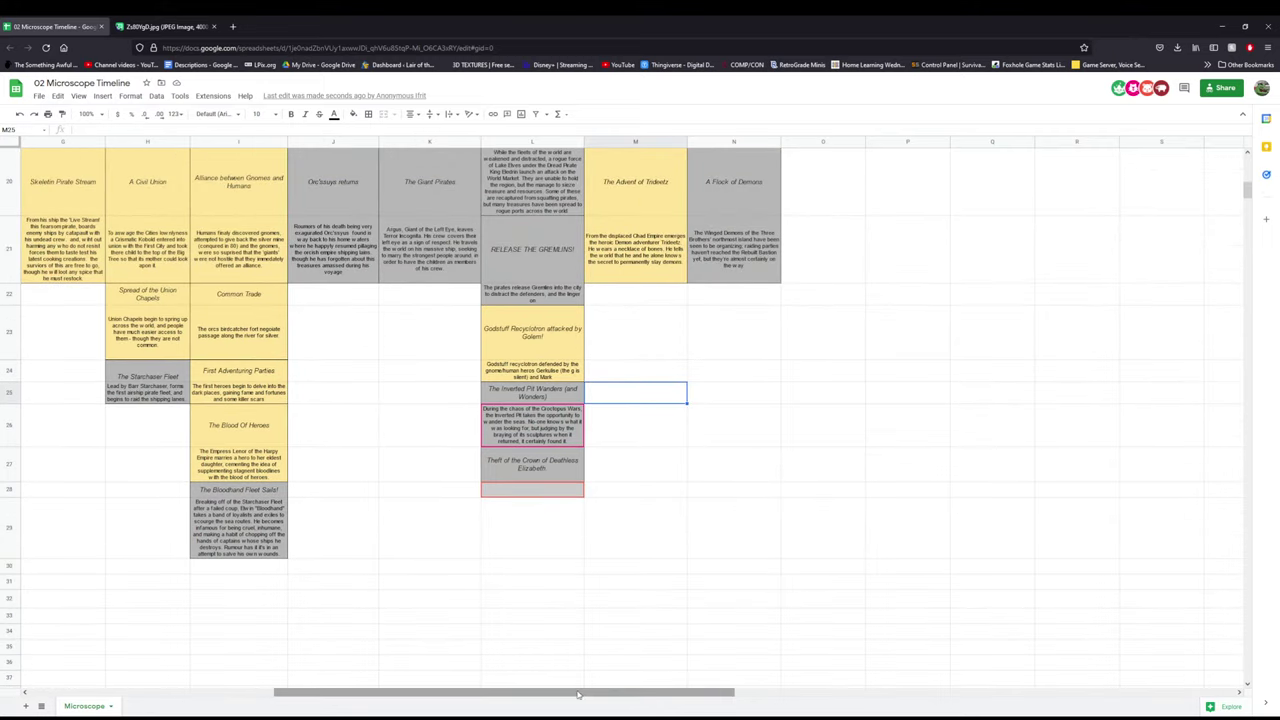
pyautogui.moveTo(589, 692); pyautogui.dragTo(300, 690)
pyautogui.scroll(-5, 430, 563)
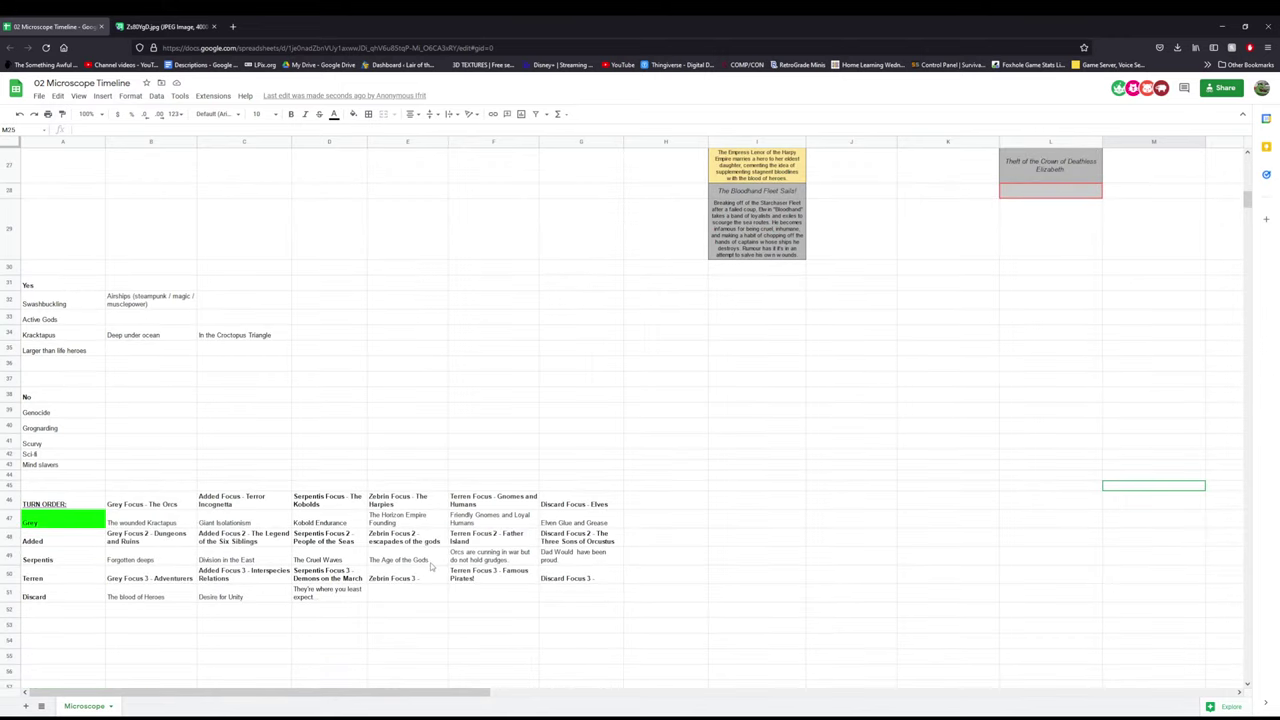
pyautogui.click(564, 506)
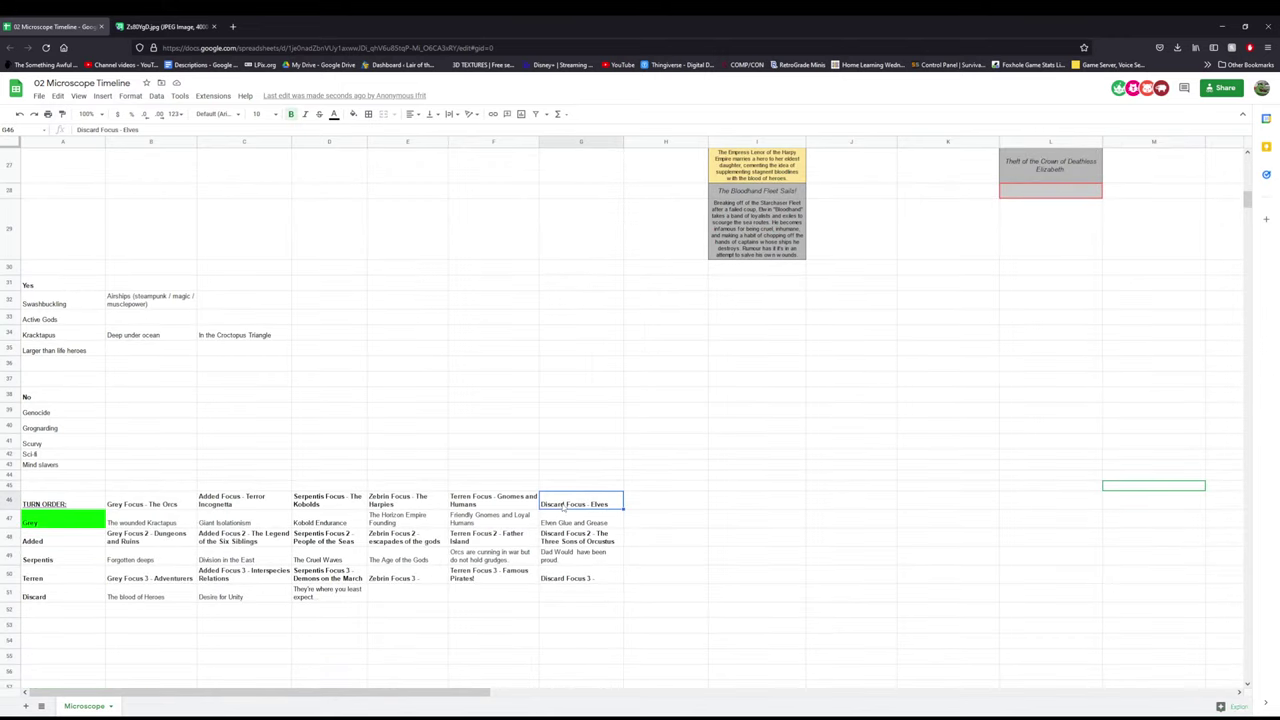
pyautogui.click(555, 596)
pyautogui.scroll(6, 897, 502)
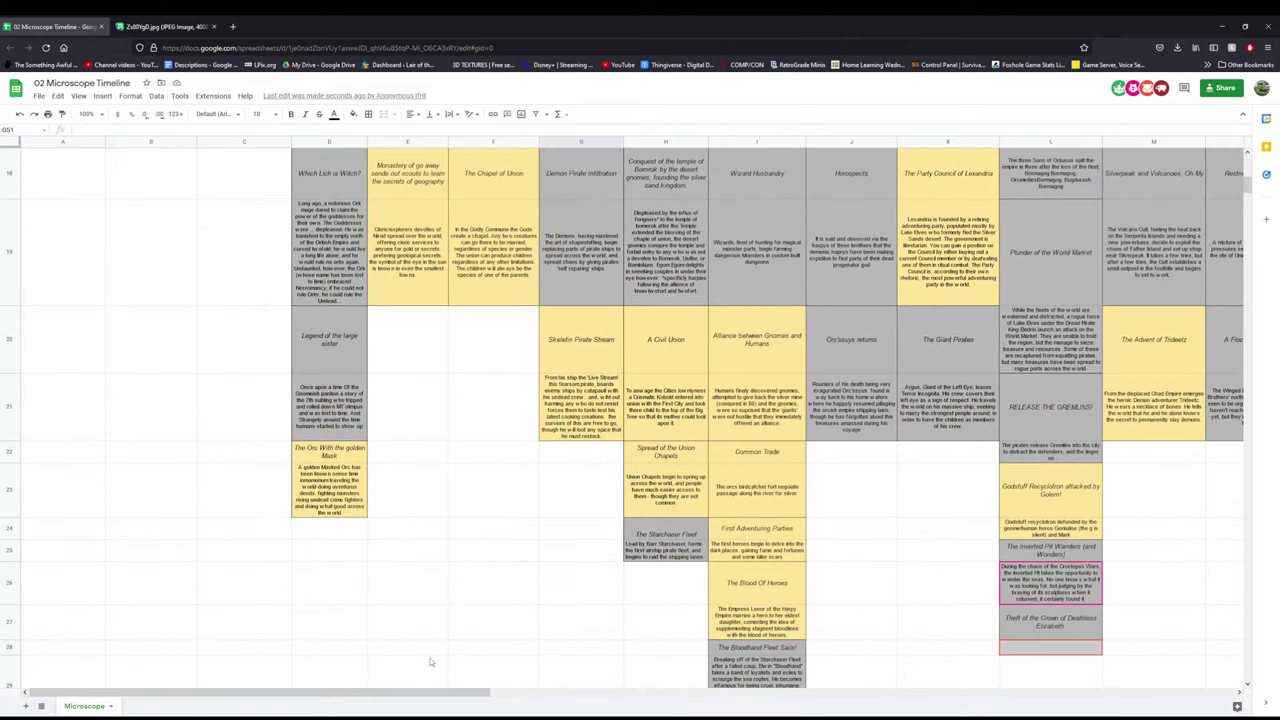
pyautogui.scroll(-6, 430, 662)
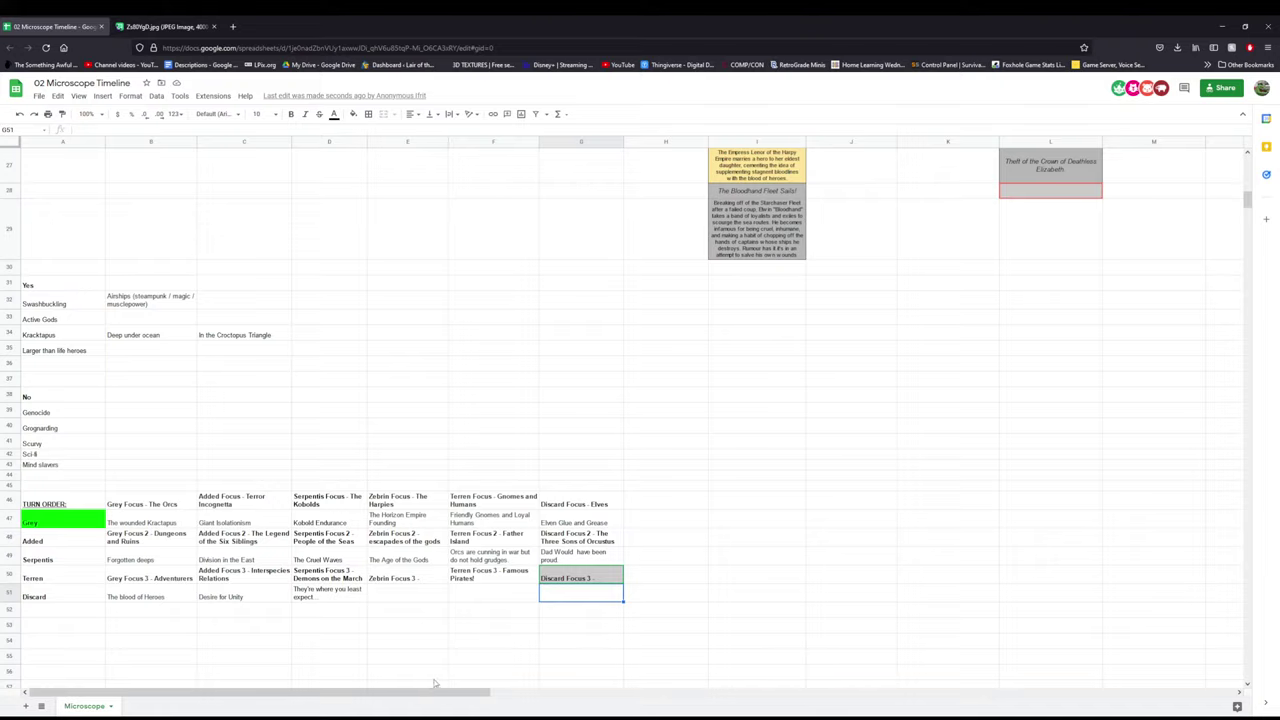
# - Replace the title of the last period, in N2:N5 after The Sundering of three Suns, with "Current Age"
pyautogui.moveTo(449, 697); pyautogui.dragTo(575, 693)
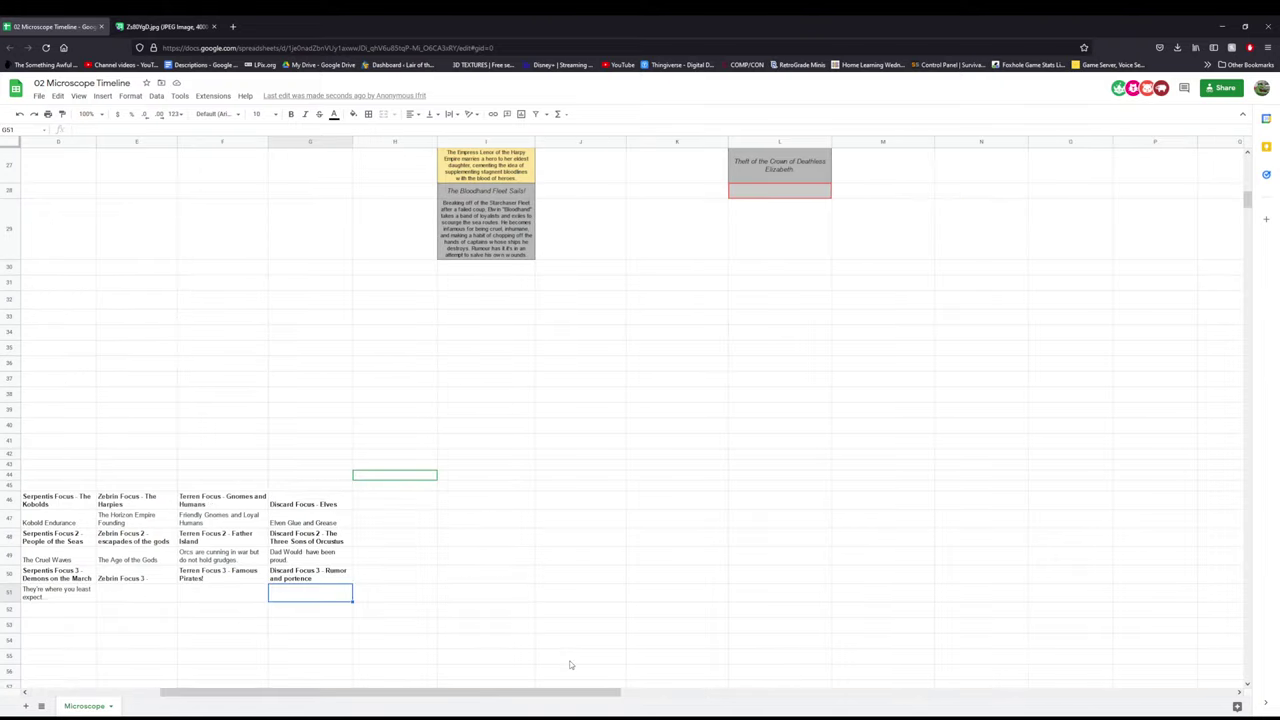
pyautogui.scroll(5, 497, 385)
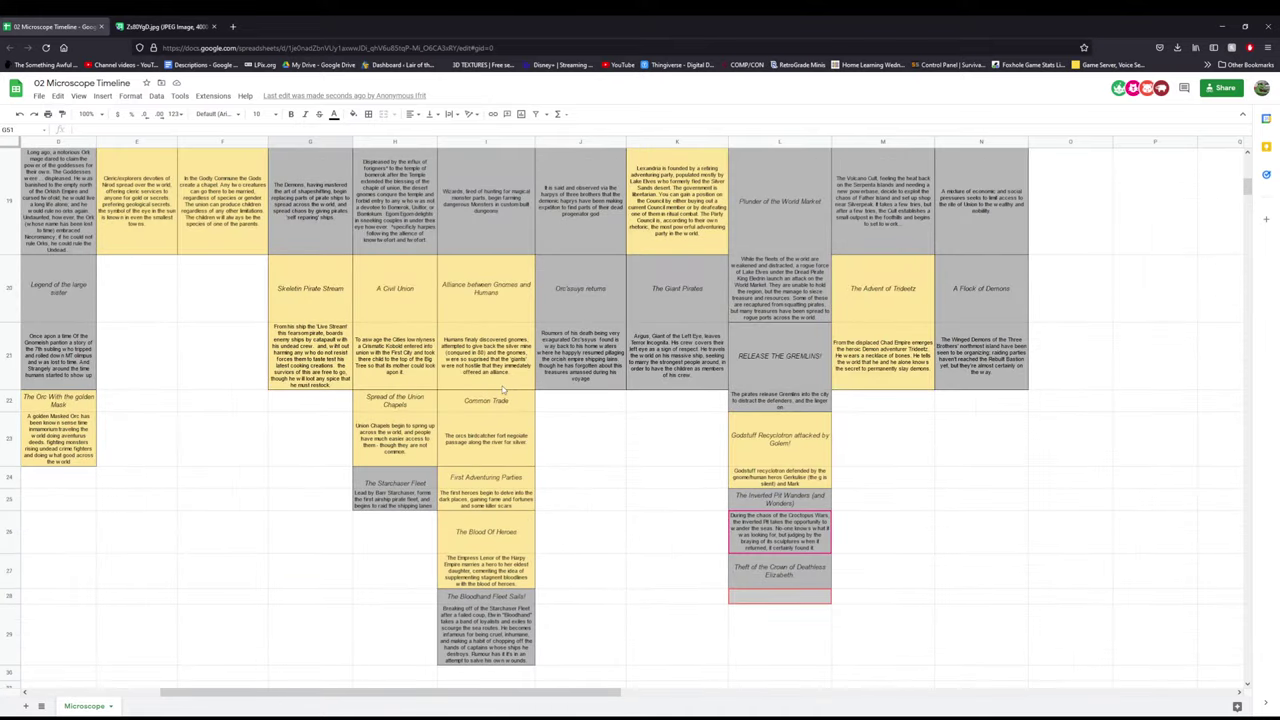
pyautogui.scroll(8, 503, 390)
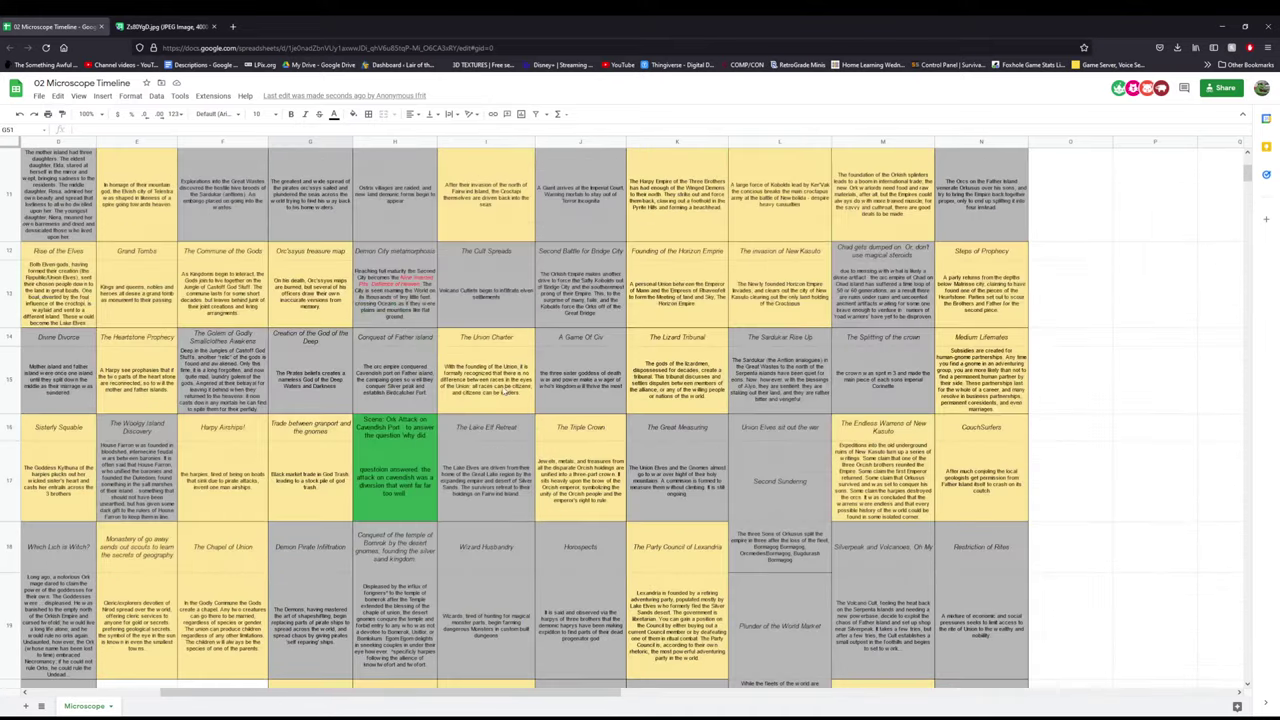
pyautogui.scroll(3, 503, 390)
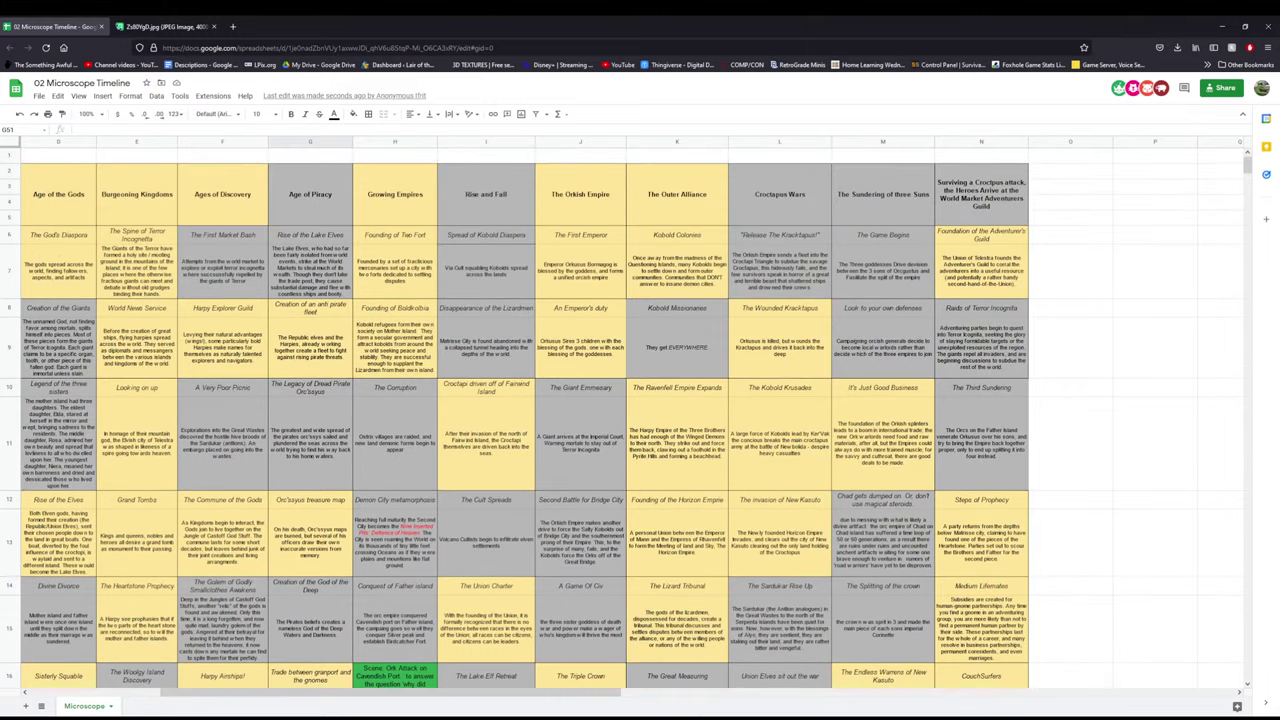
pyautogui.doubleClick(992, 183)
pyautogui.hotkey('ctrl', 'a')
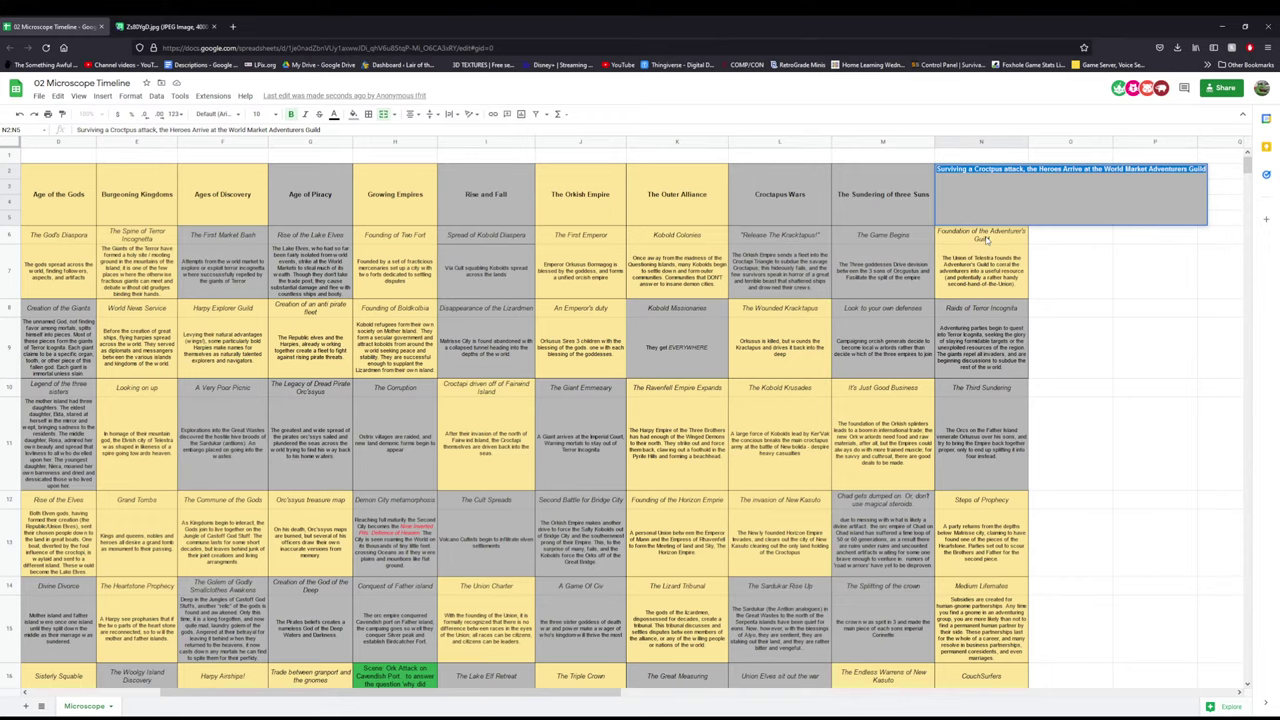
pyautogui.click(982, 200)
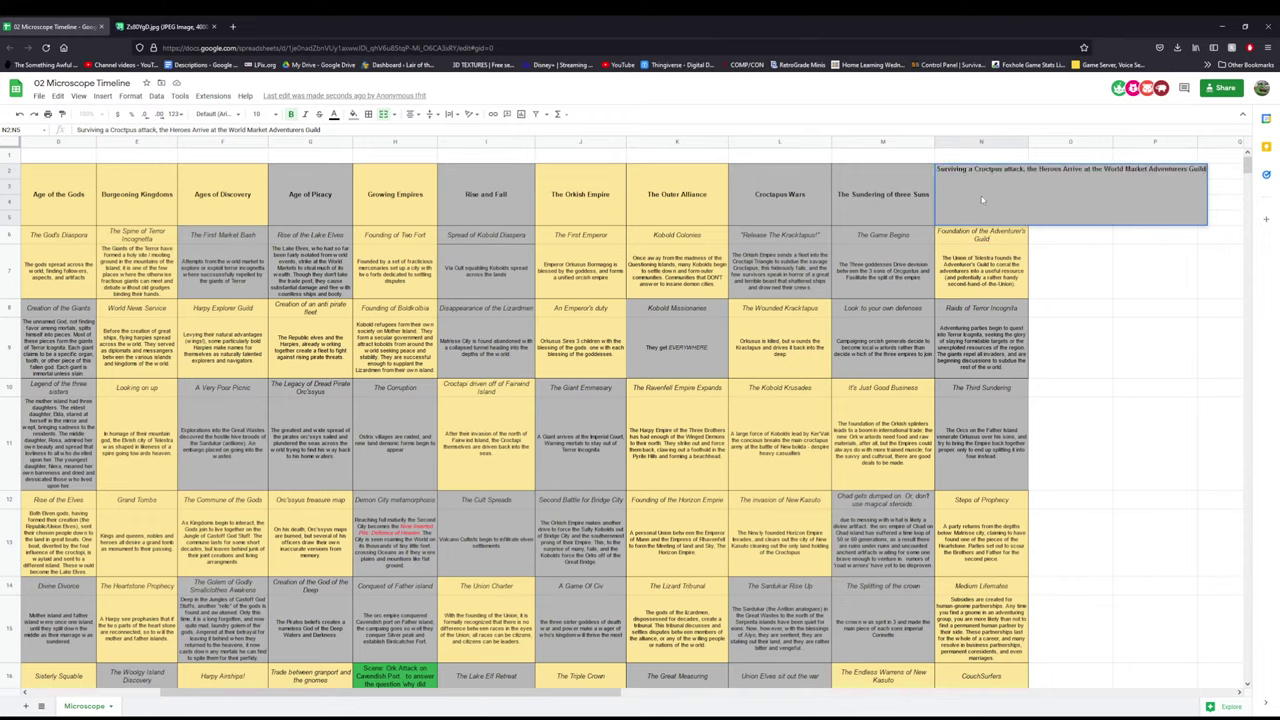
pyautogui.hotkey('ctrl', 'a')
pyautogui.write('Cur')
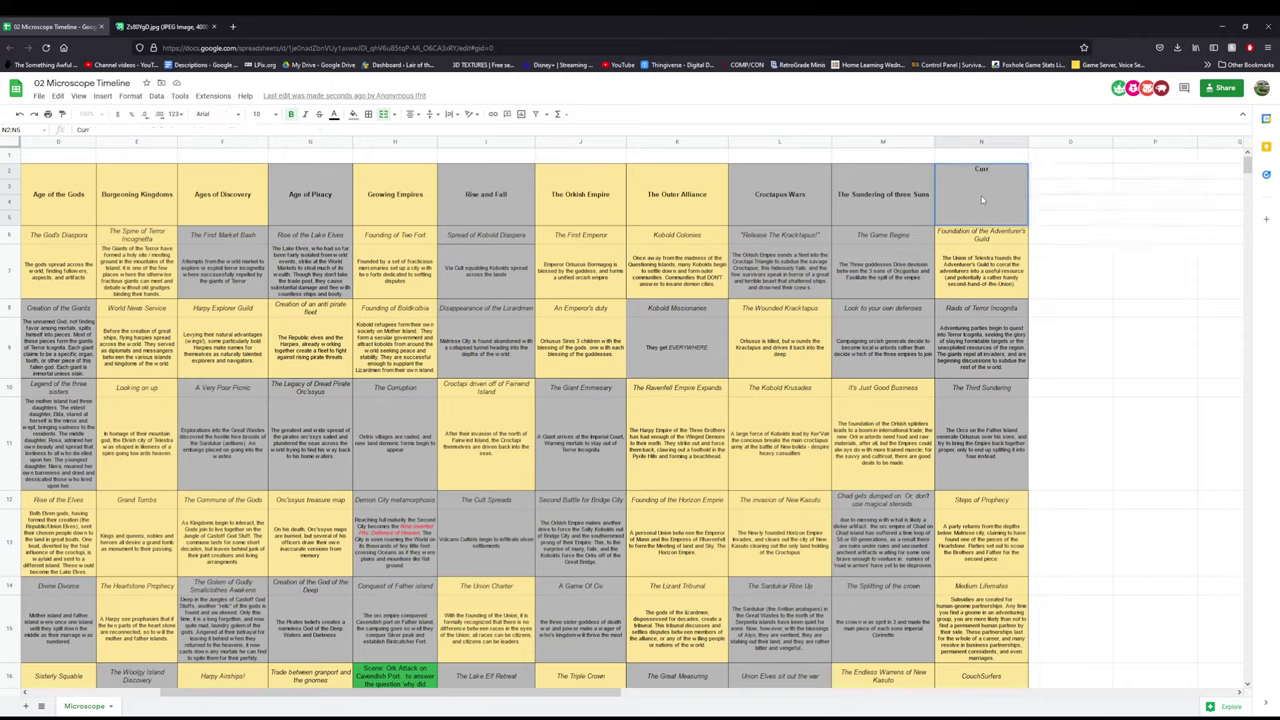
pyautogui.write('rent Age')
pyautogui.press('Return')
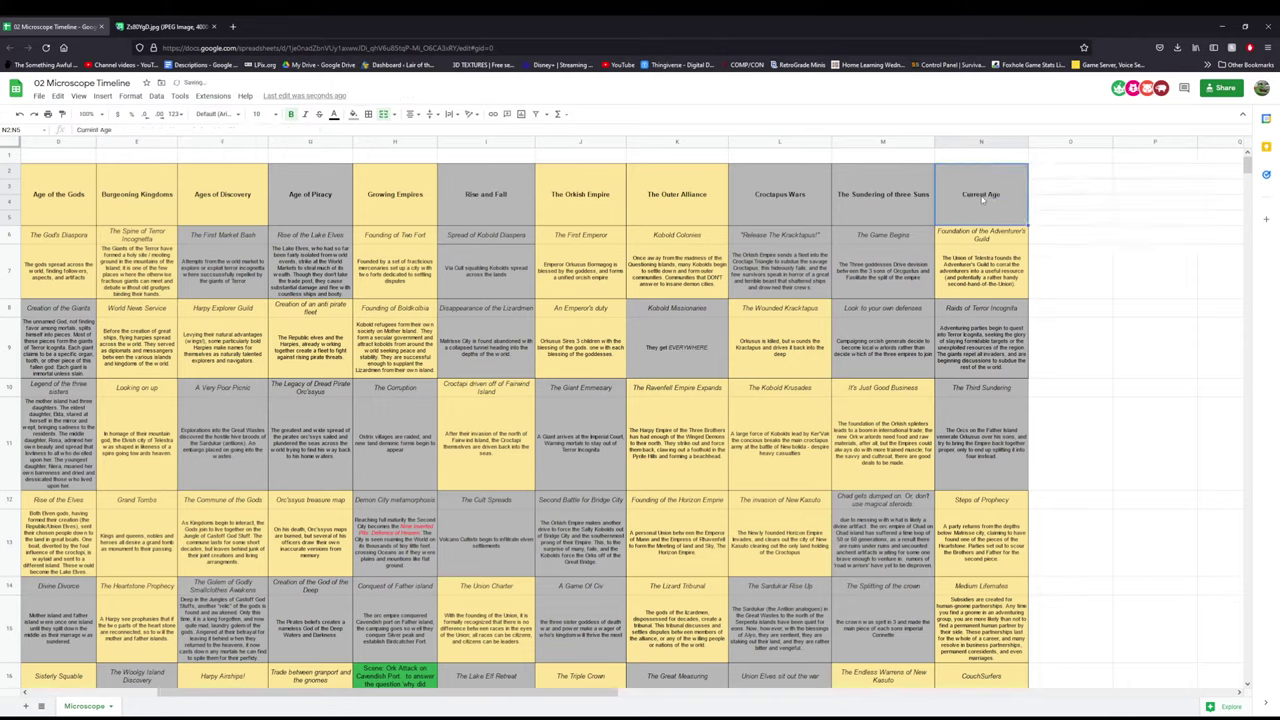
# - Consult the world map image around the Serpenta Islands, The Great Wastes and The Orcish Empire, and return to the timeline
pyautogui.click(395, 440)
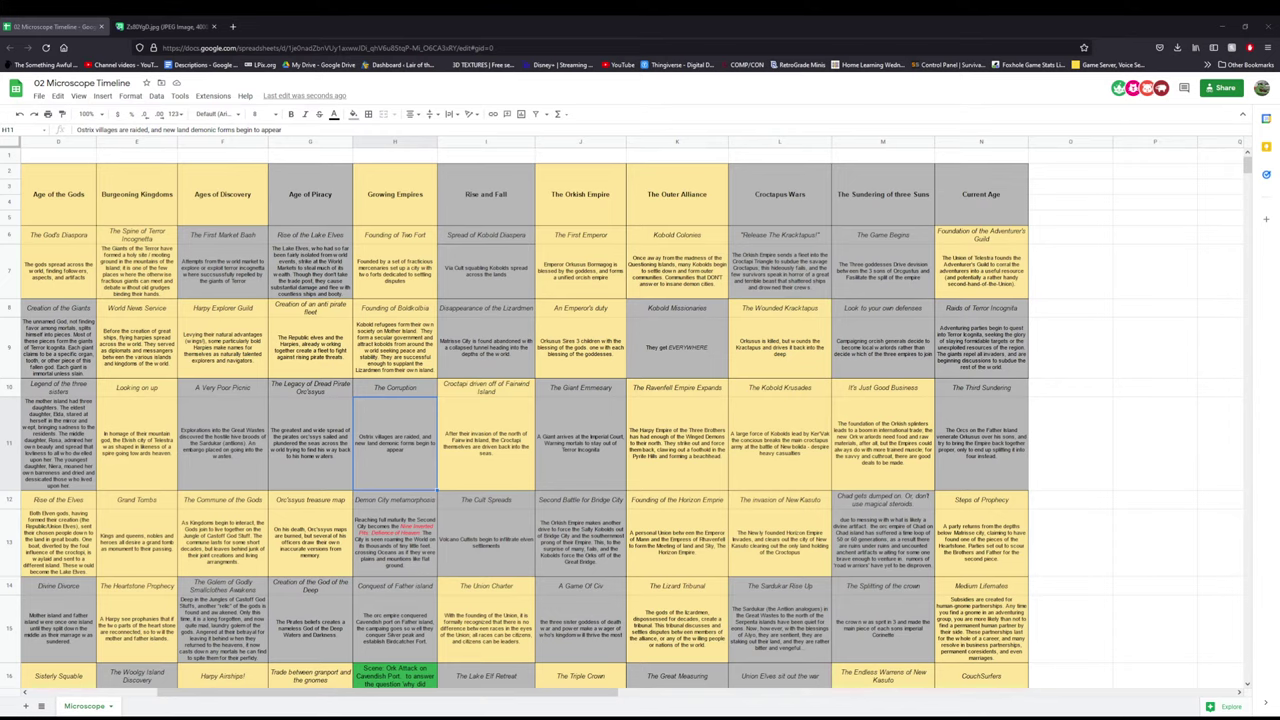
pyautogui.click(168, 27)
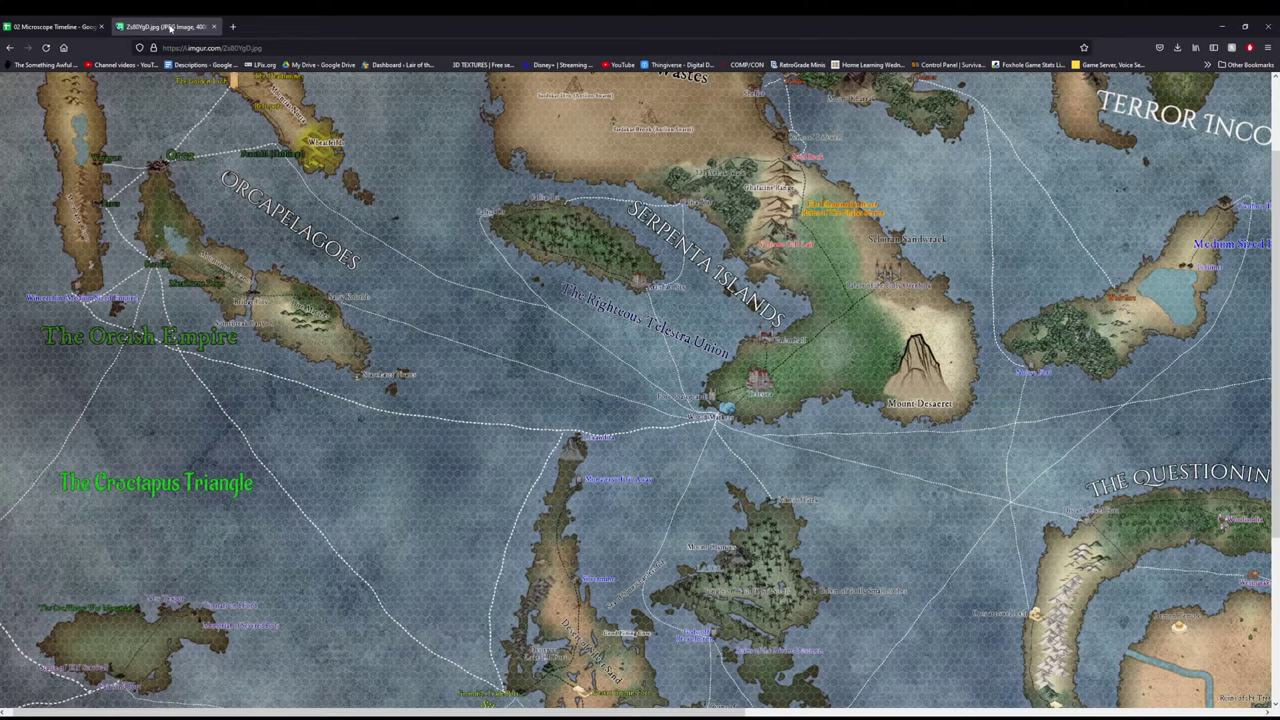
pyautogui.scroll(2, 880, 160)
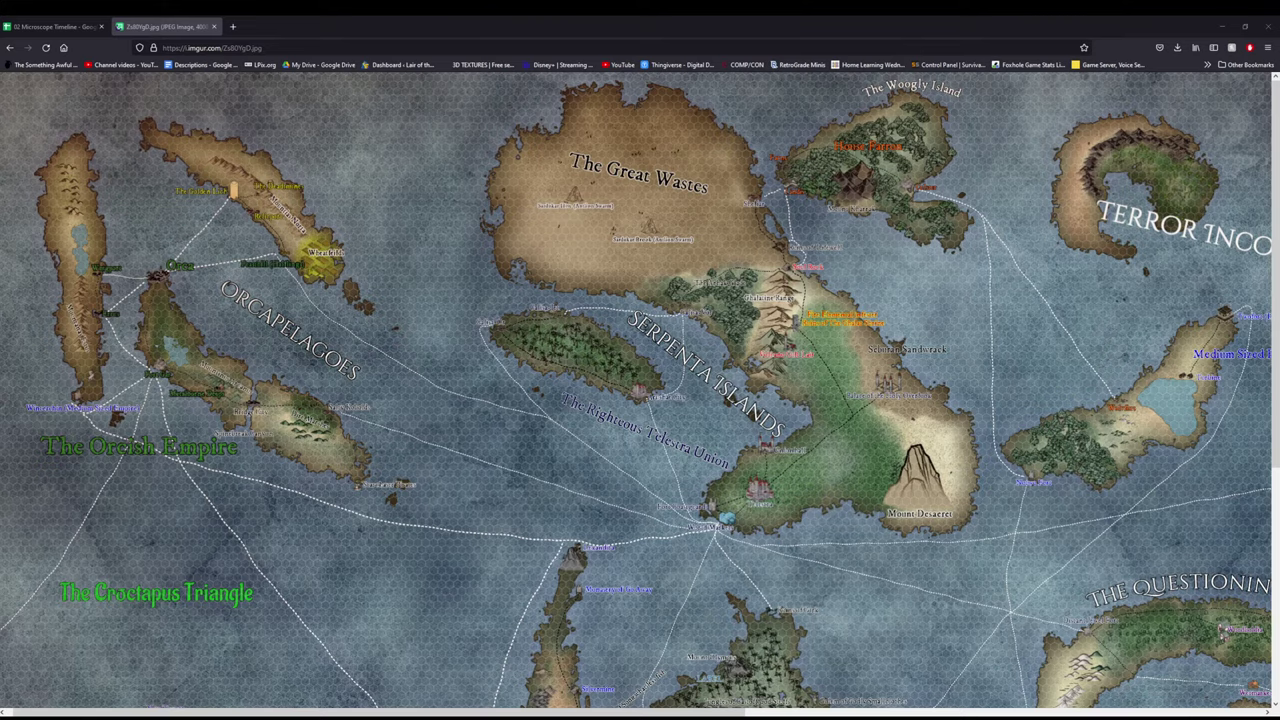
pyautogui.click(55, 26)
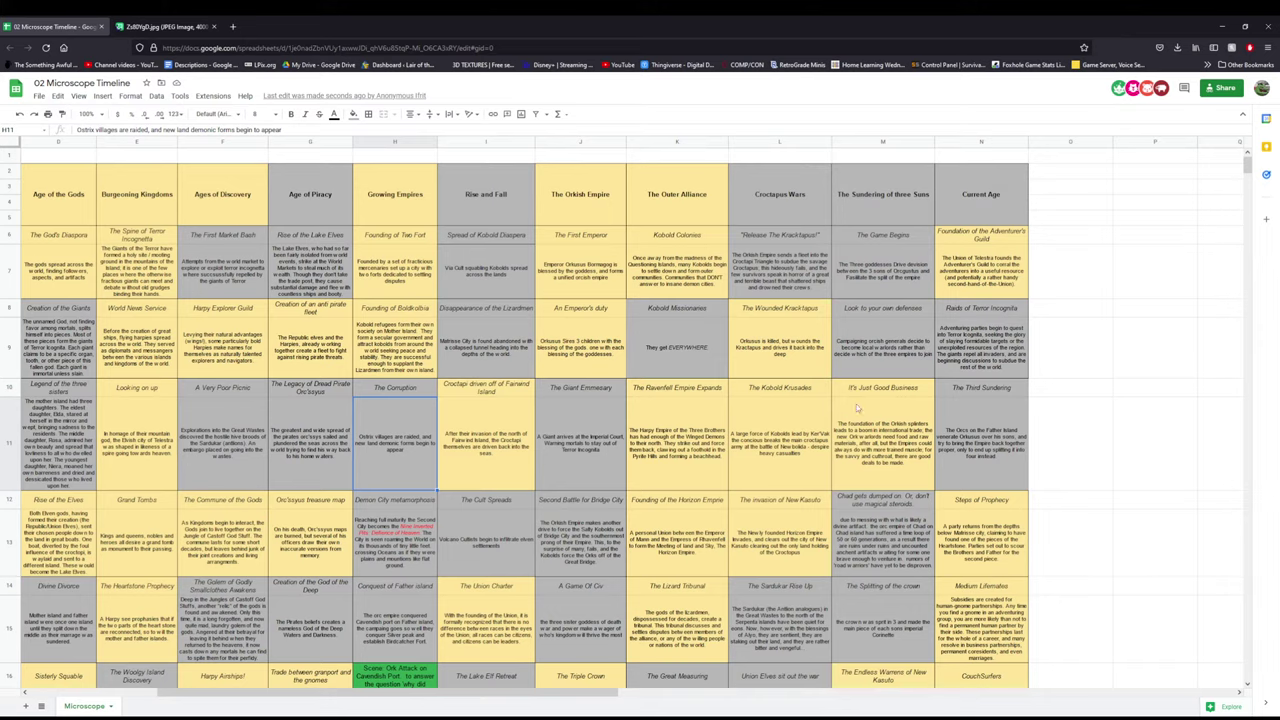
# - Review the event cards in the final periods, from the Kracktapus entries down to The Inverted Pit Wanders and Those past the Embargo
pyautogui.click(785, 312)
pyautogui.scroll(-5, 785, 312)
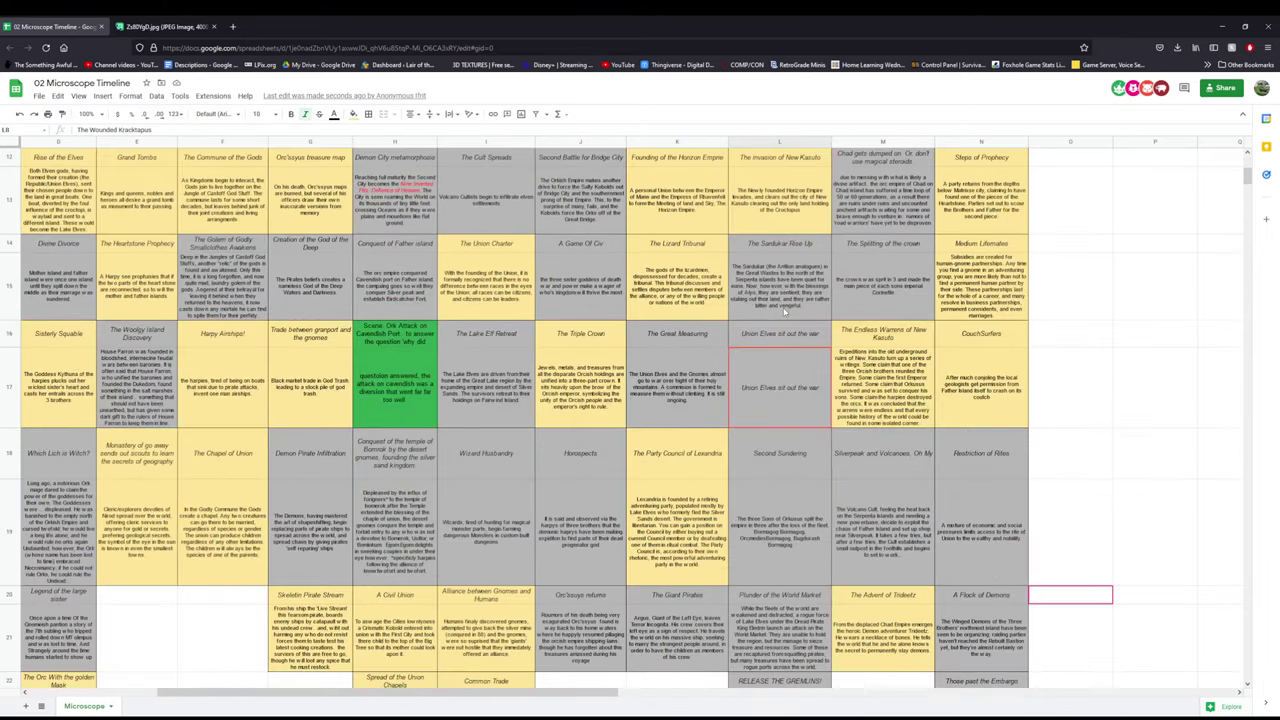
pyautogui.scroll(-1, 785, 312)
pyautogui.scroll(3, 773, 300)
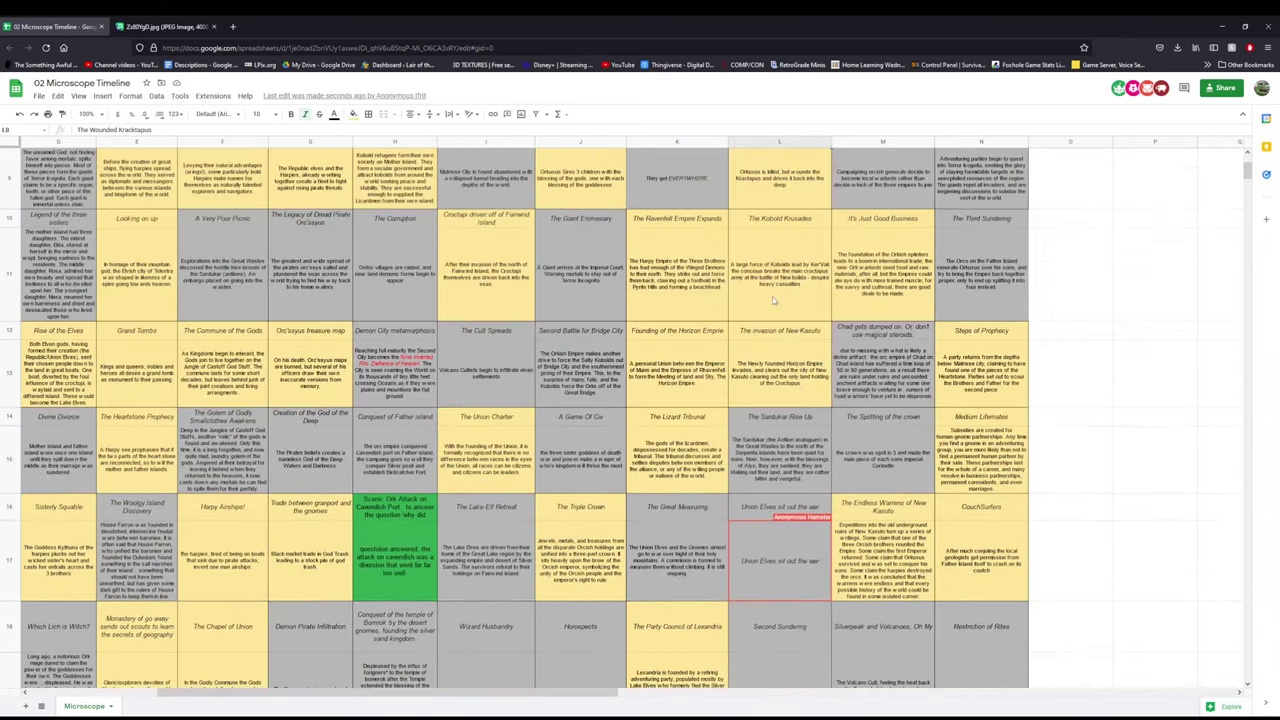
pyautogui.scroll(-5, 773, 300)
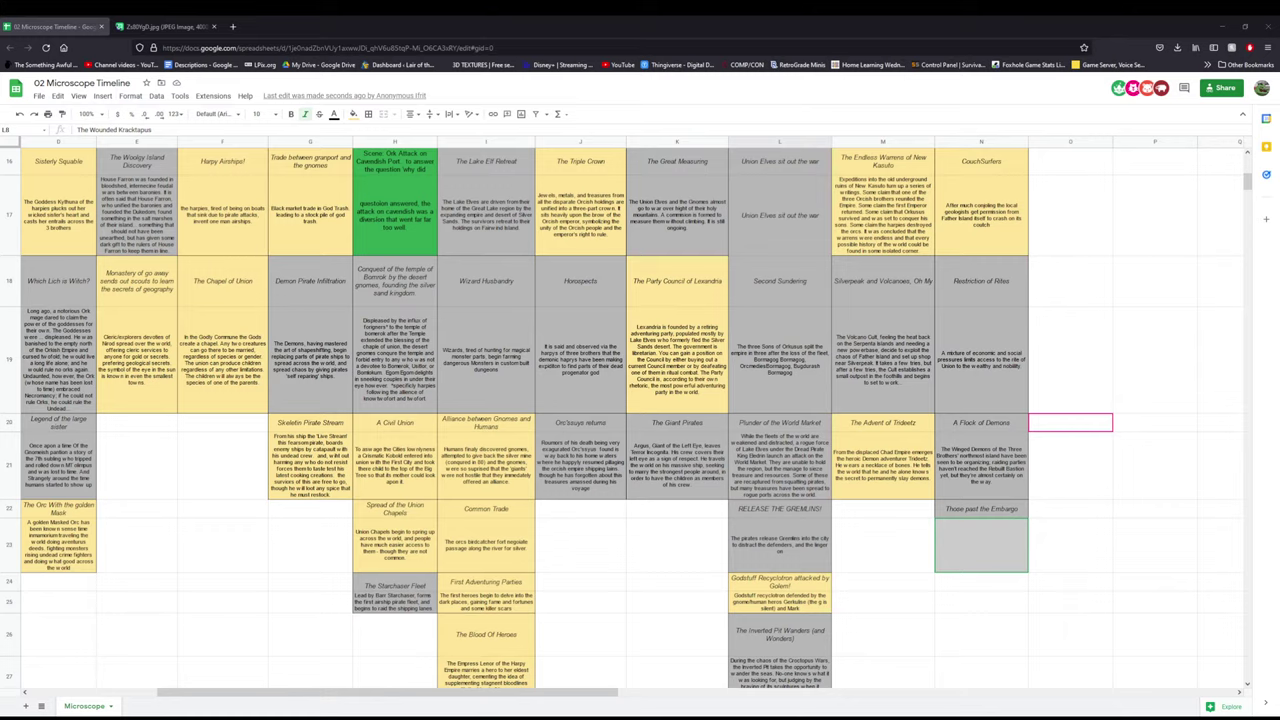
pyautogui.press('Return')
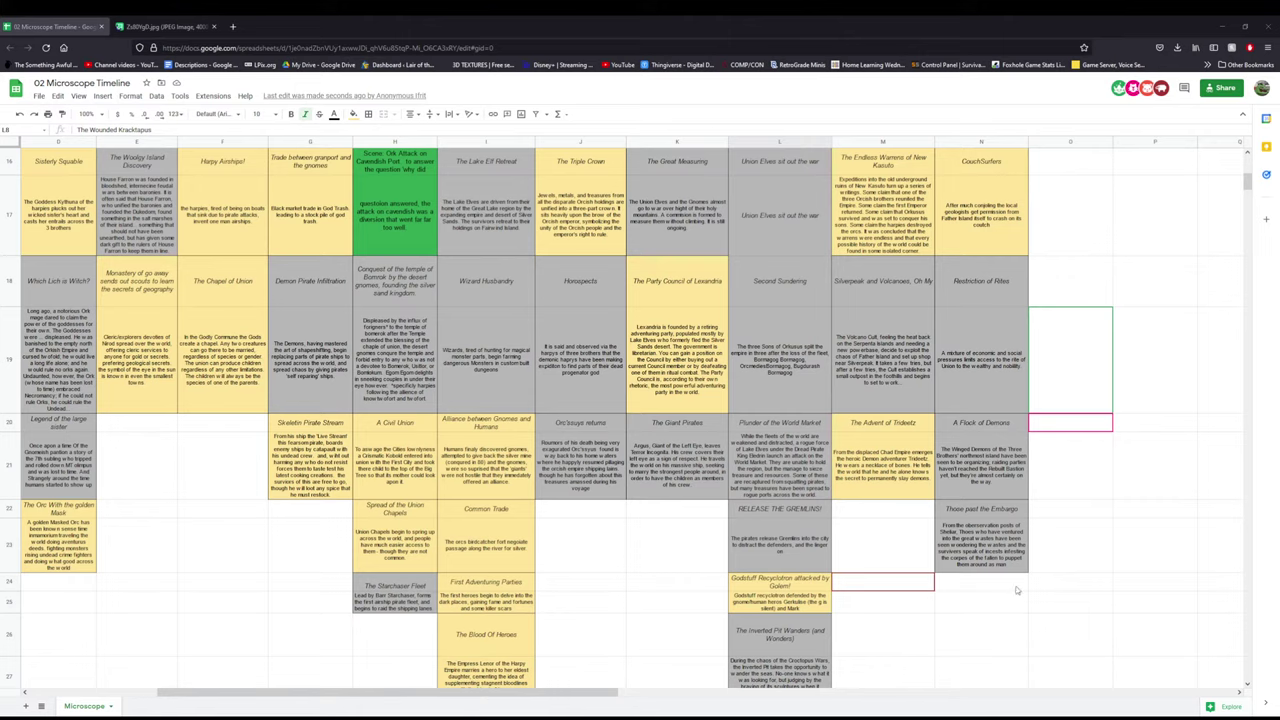
pyautogui.click(994, 566)
pyautogui.scroll(-3, 950, 555)
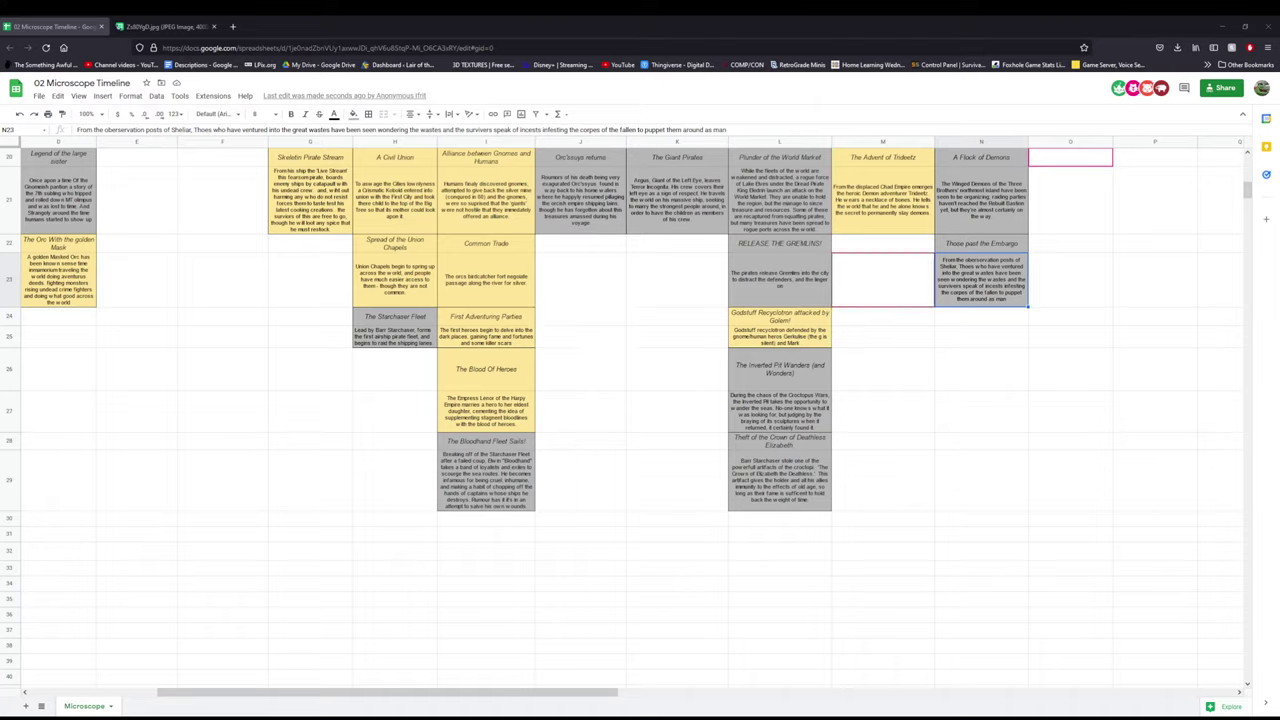
pyautogui.click(773, 415)
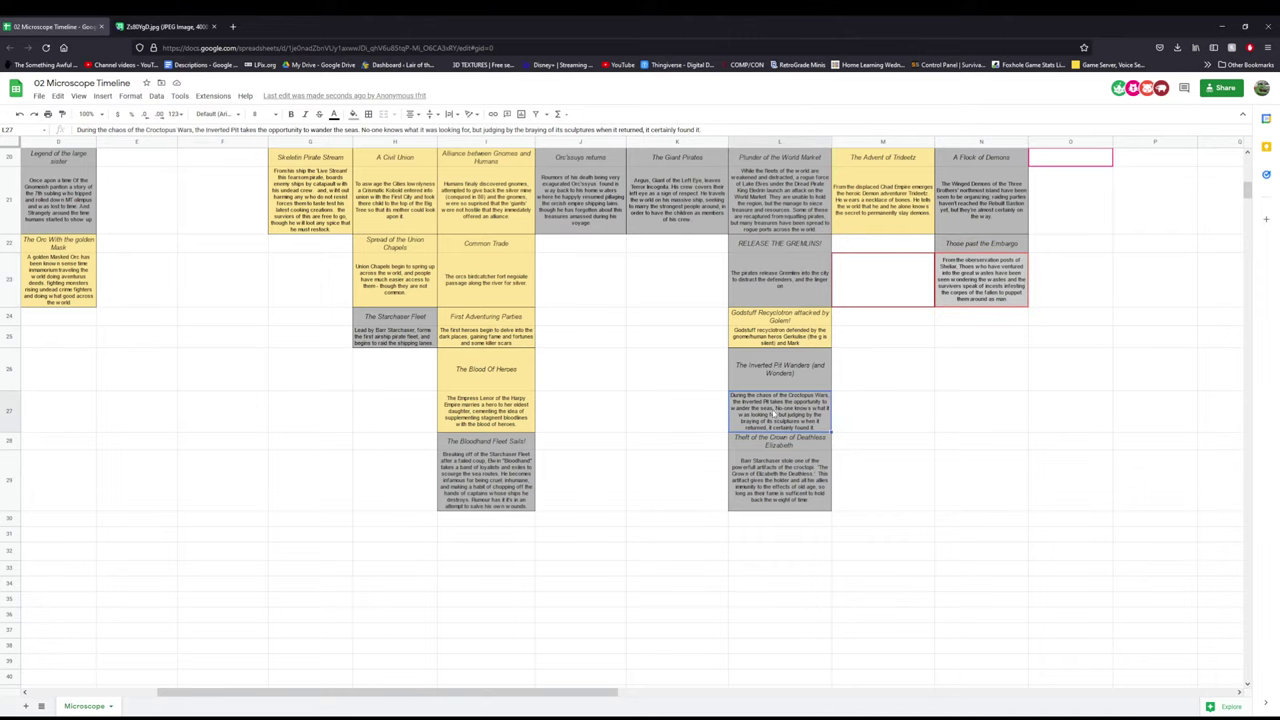
pyautogui.scroll(3, 916, 376)
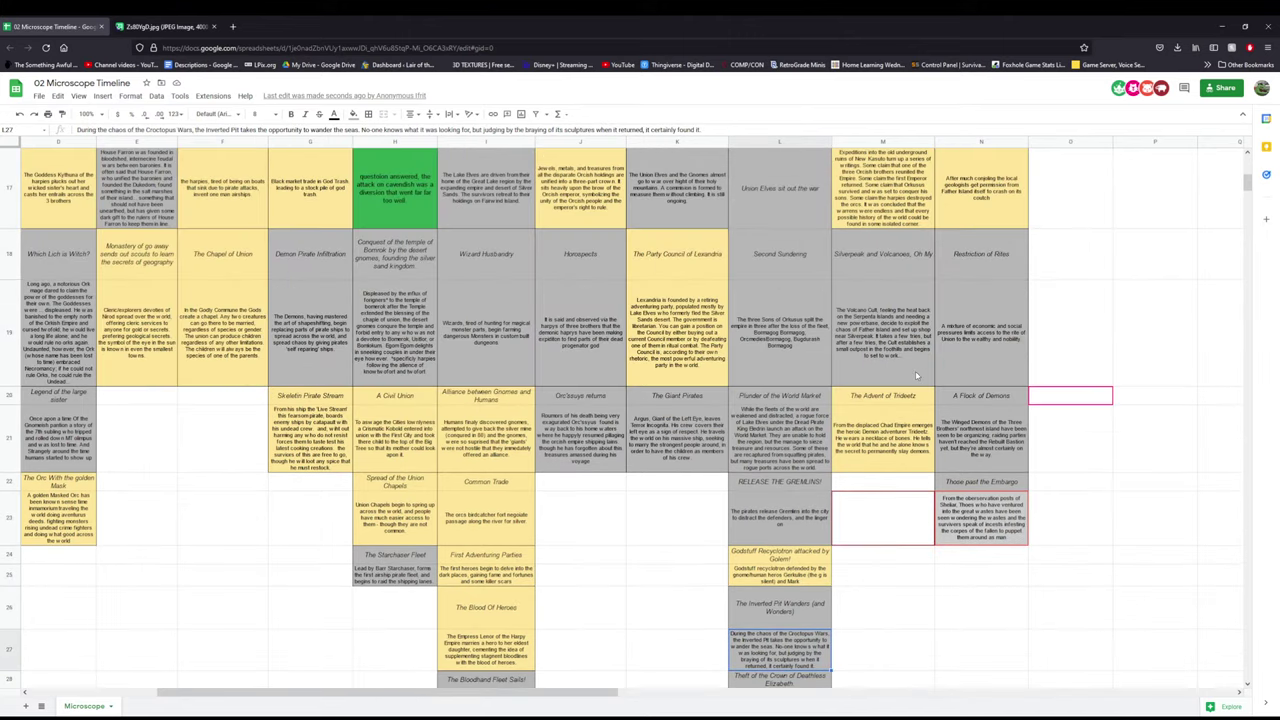
pyautogui.scroll(1, 909, 372)
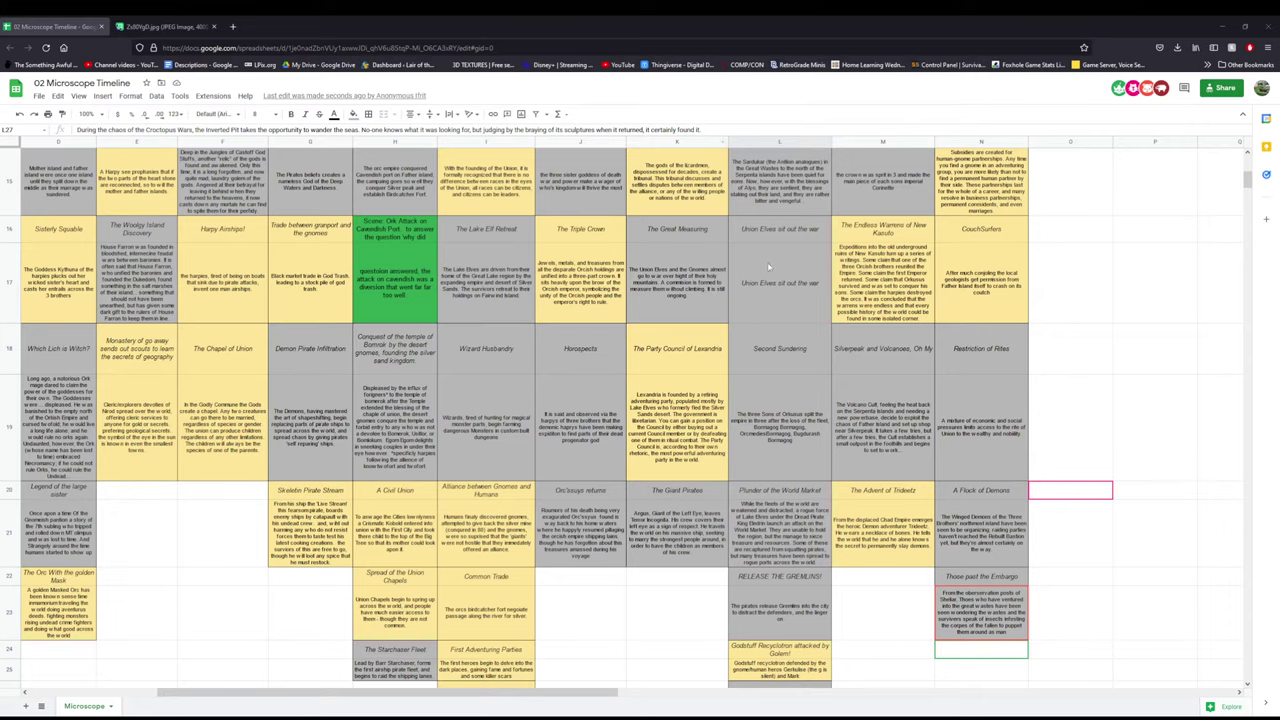
# - Examine the lower cards around Silverpeak and Volcanoes, Oh My and Those past the Embargo, along with the focus table
pyautogui.click(860, 333)
pyautogui.scroll(-2, 876, 339)
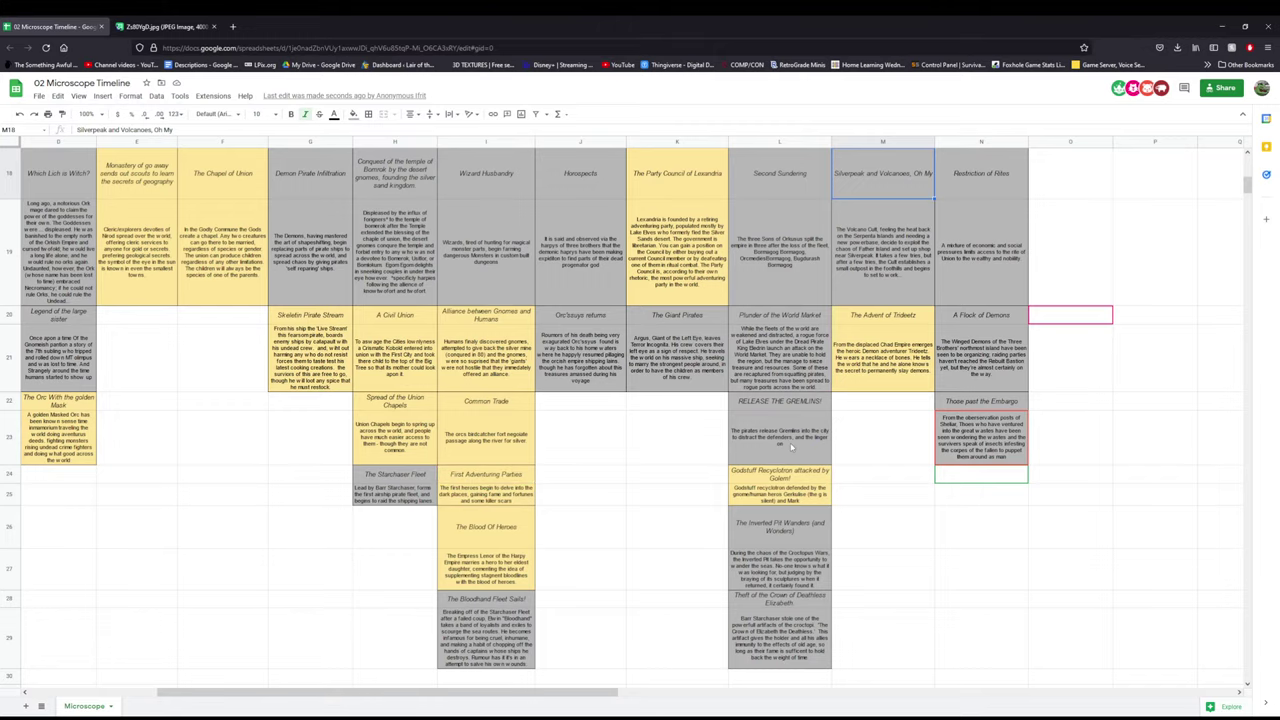
pyautogui.scroll(-5, 790, 447)
pyautogui.scroll(6, 790, 447)
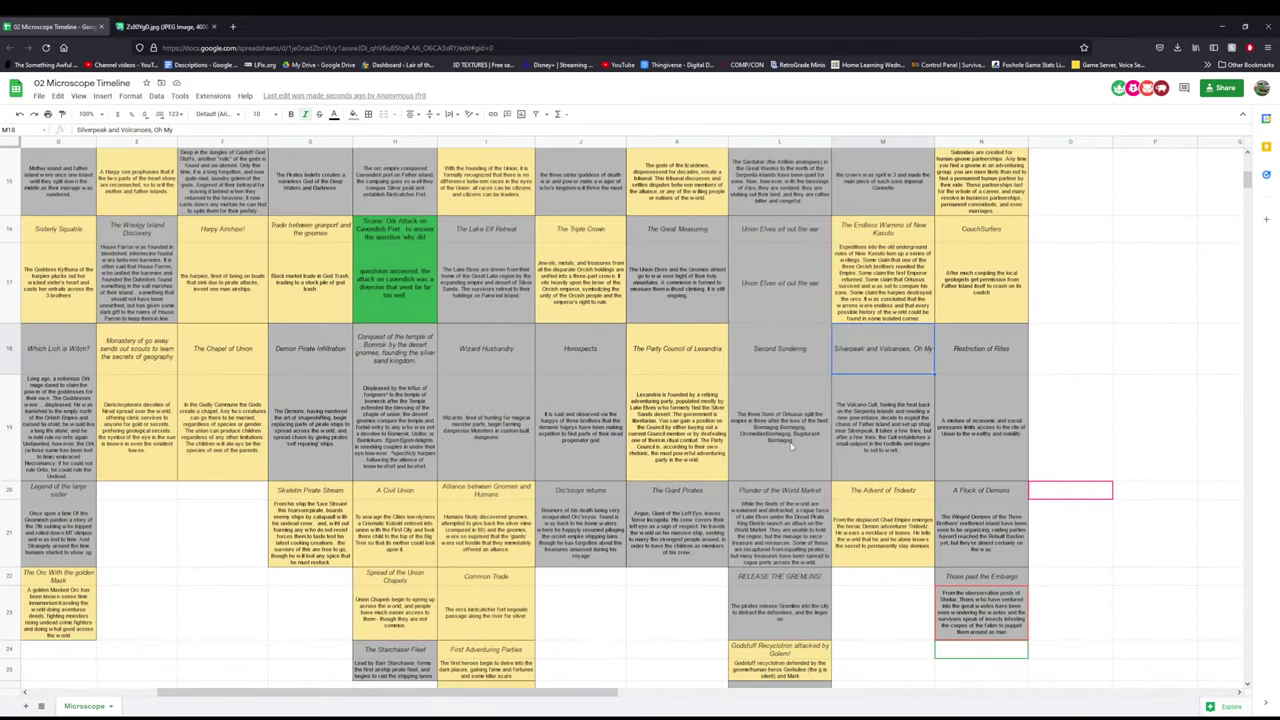
pyautogui.scroll(-1, 790, 447)
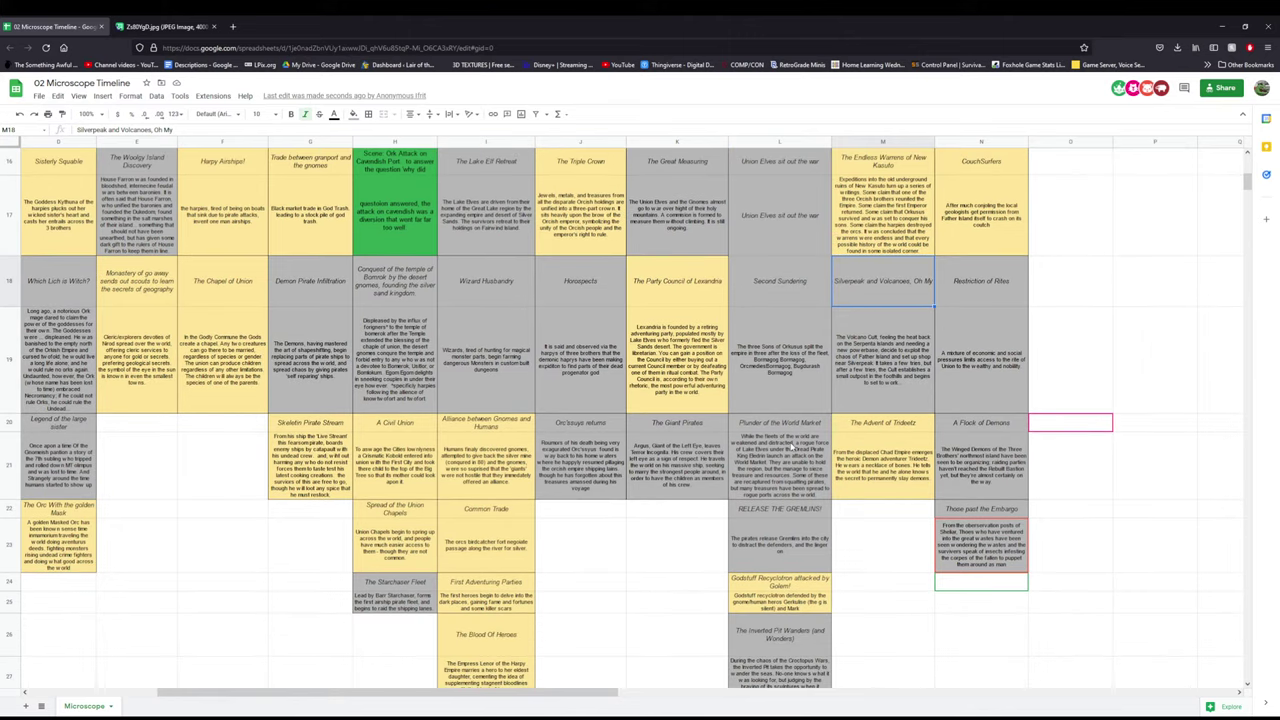
pyautogui.click(966, 546)
pyautogui.scroll(3, 966, 546)
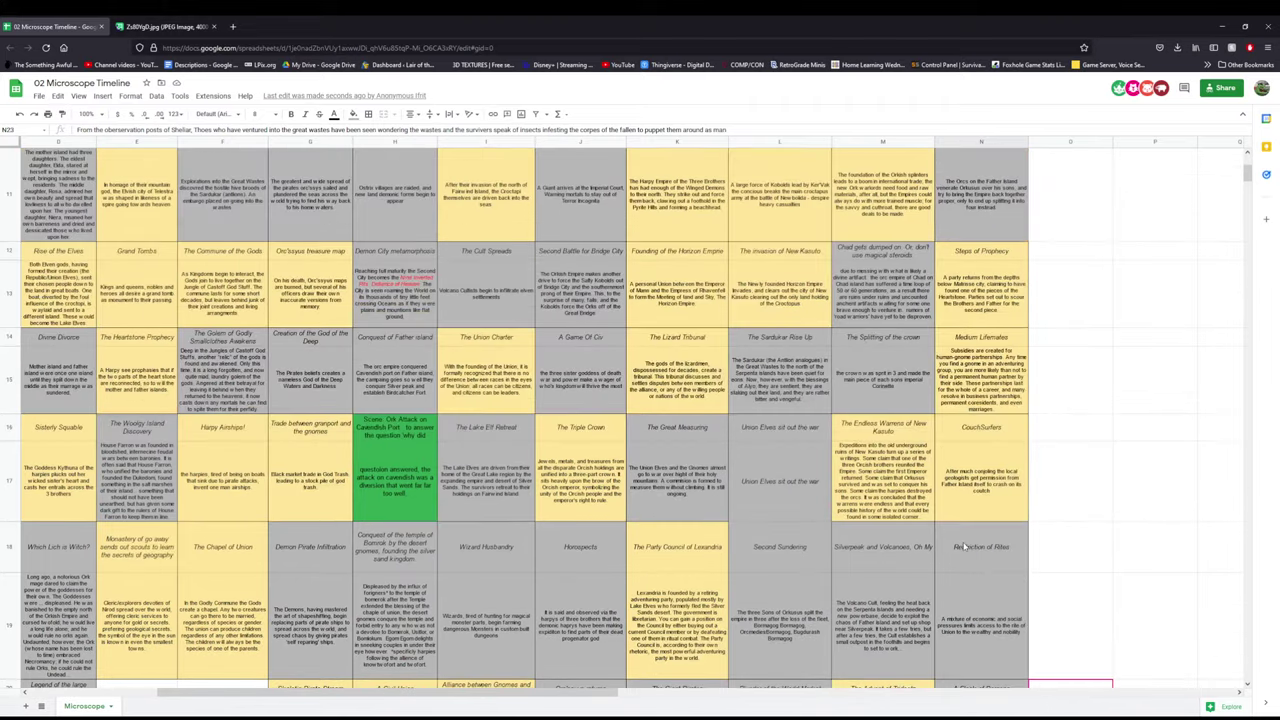
pyautogui.scroll(-4, 960, 545)
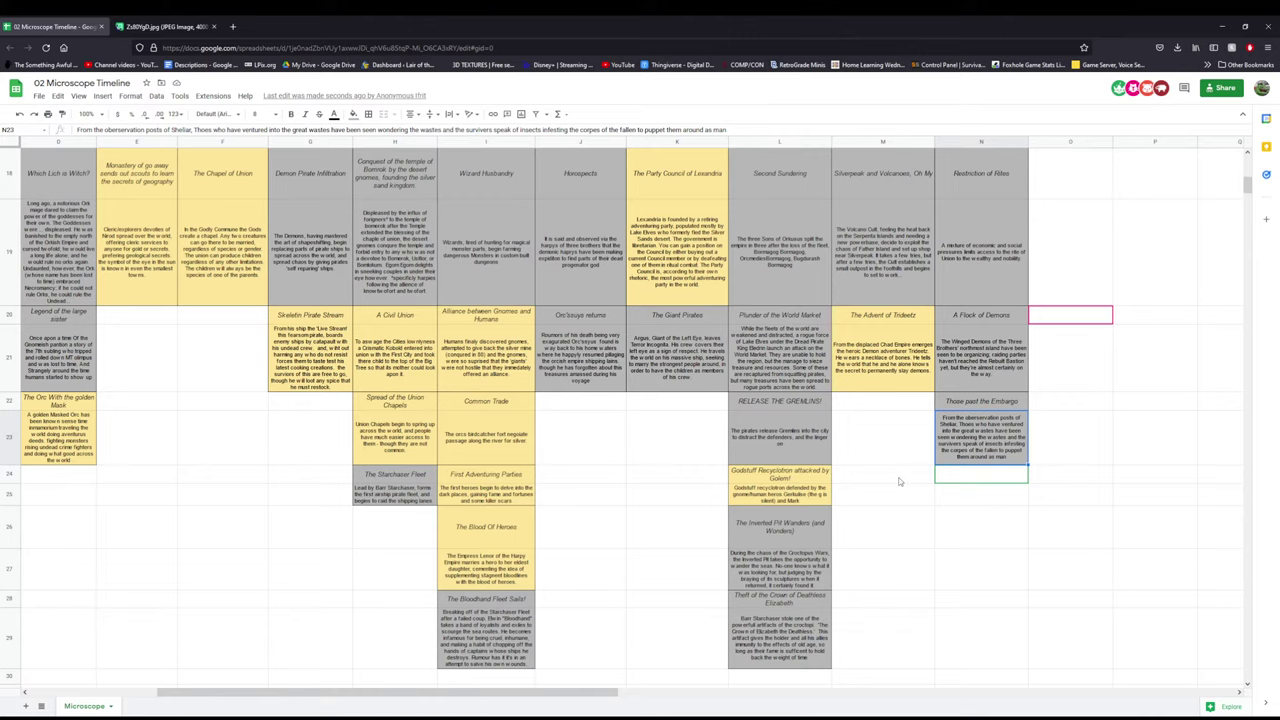
pyautogui.scroll(4, 886, 481)
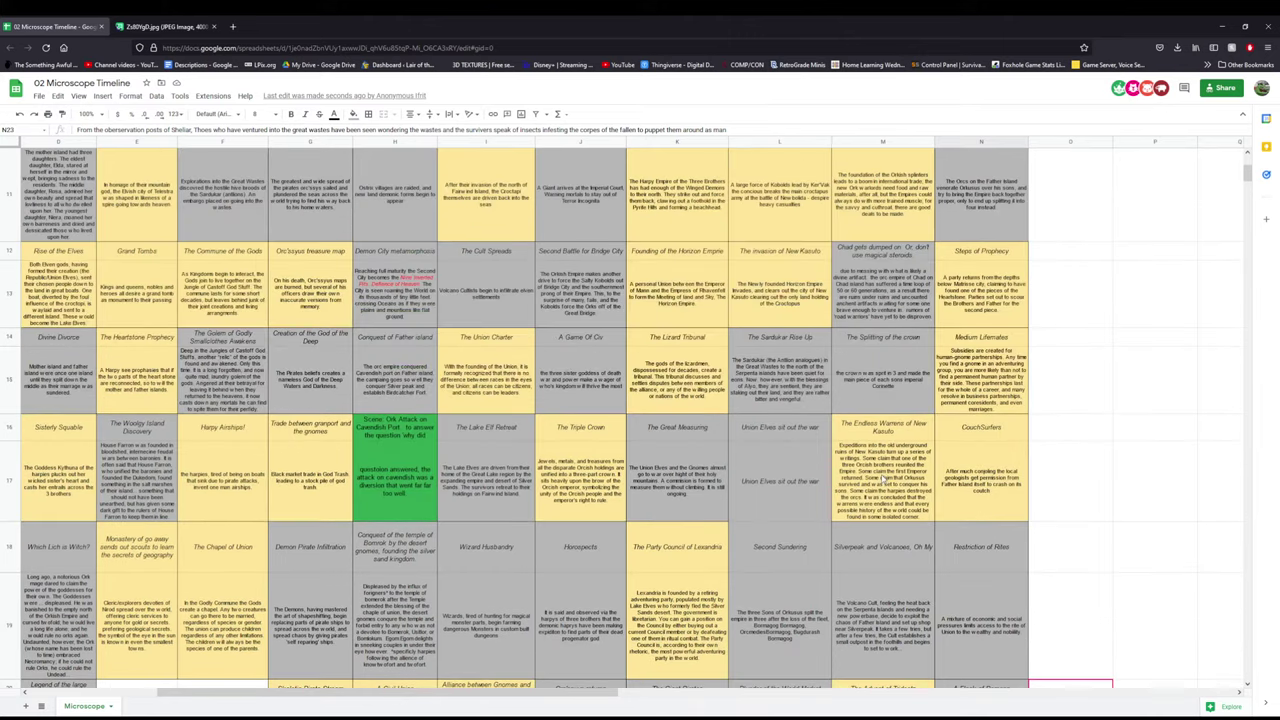
pyautogui.scroll(-4, 883, 481)
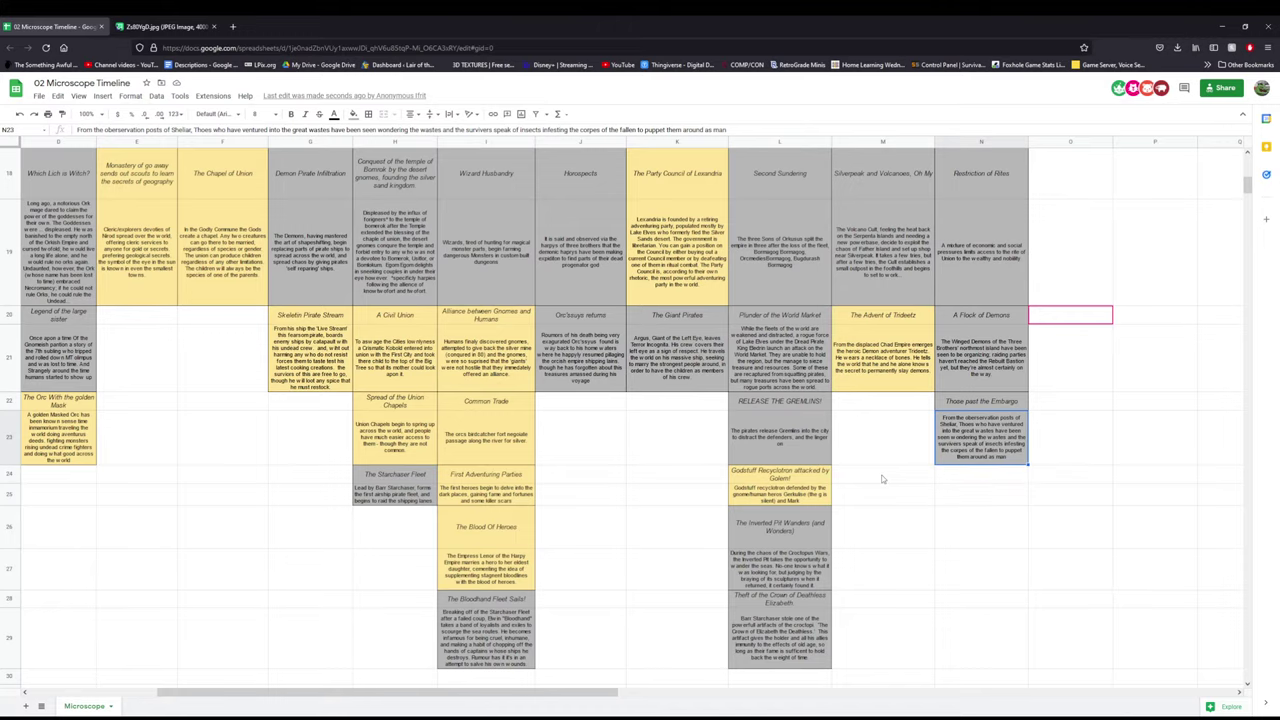
pyautogui.scroll(-5, 882, 479)
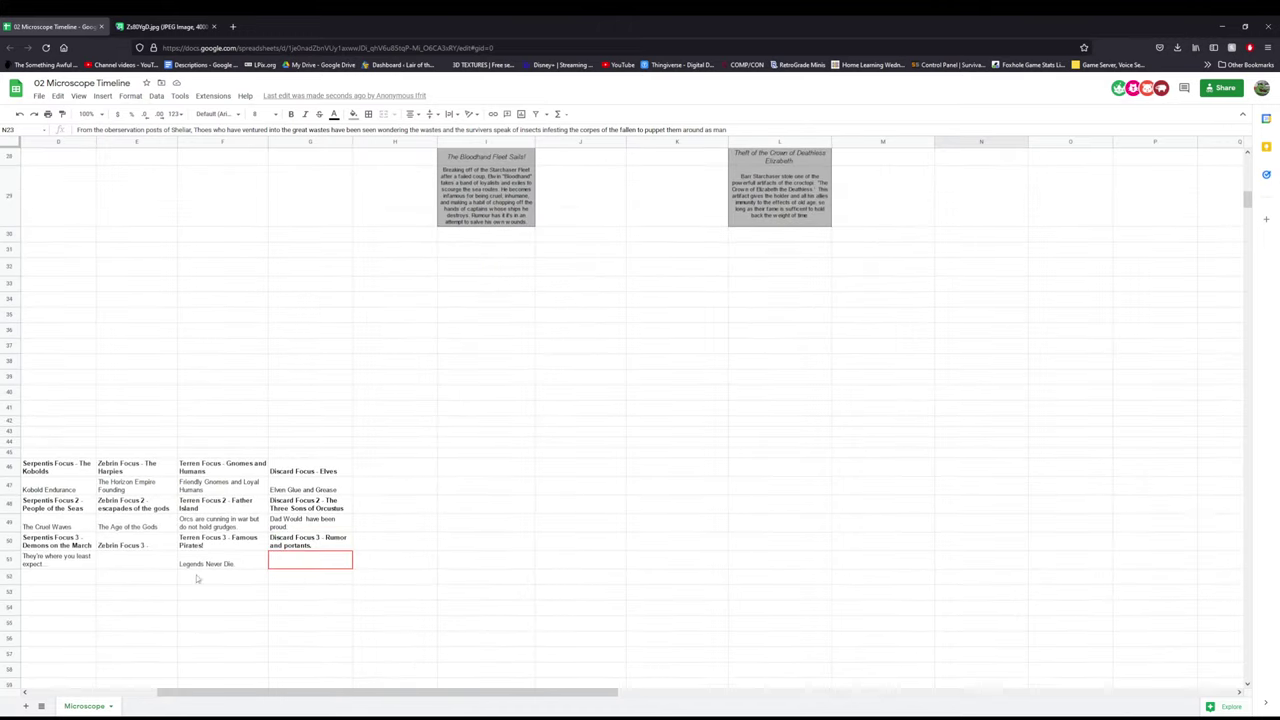
# - Copy the Dark Event template card from A2:A3 into N24:N25, below Those past the Embargo in the Current Age column
pyautogui.moveTo(173, 691); pyautogui.dragTo(43, 691)
pyautogui.scroll(10, 80, 392)
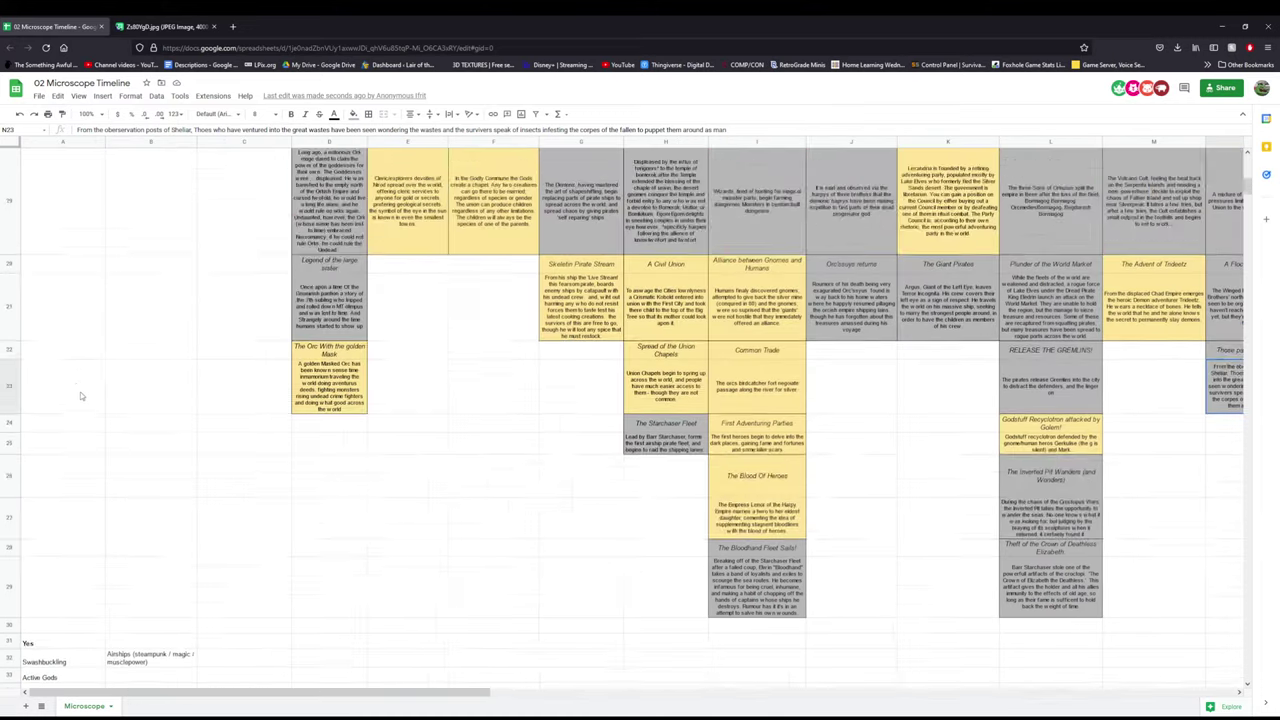
pyautogui.scroll(3, 60, 340)
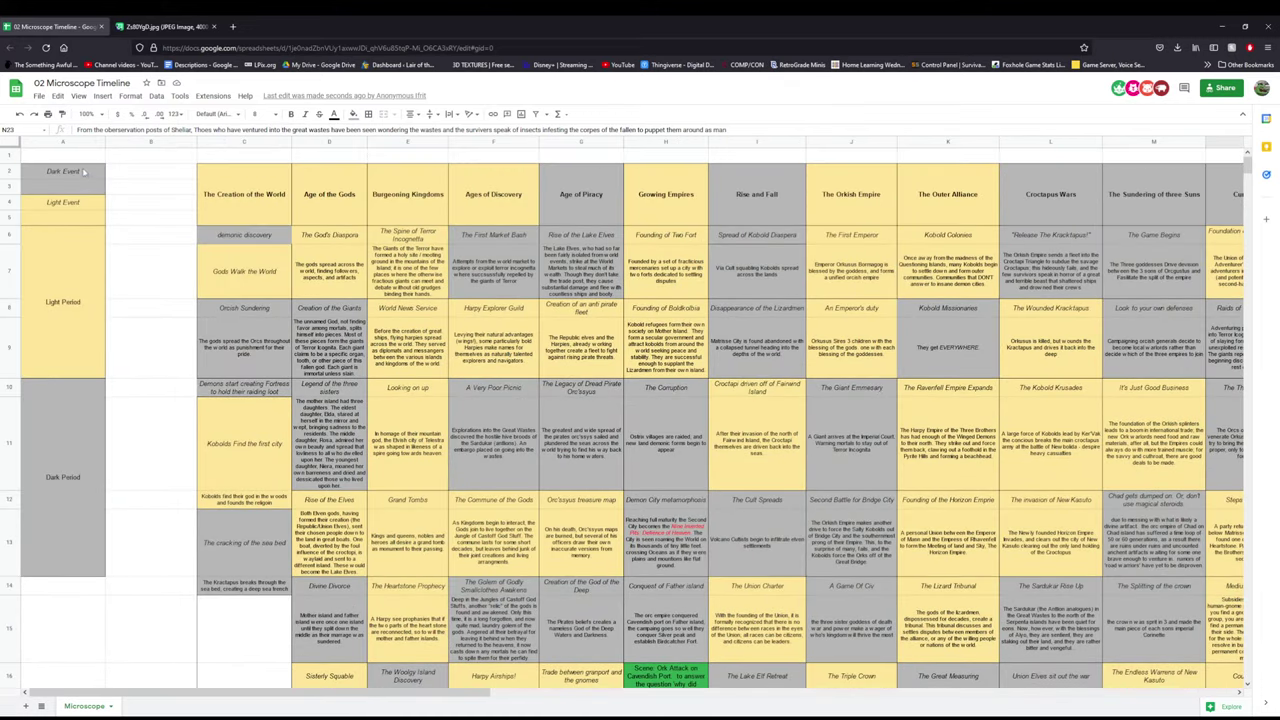
pyautogui.click(85, 188)
pyautogui.scroll(-5, 365, 535)
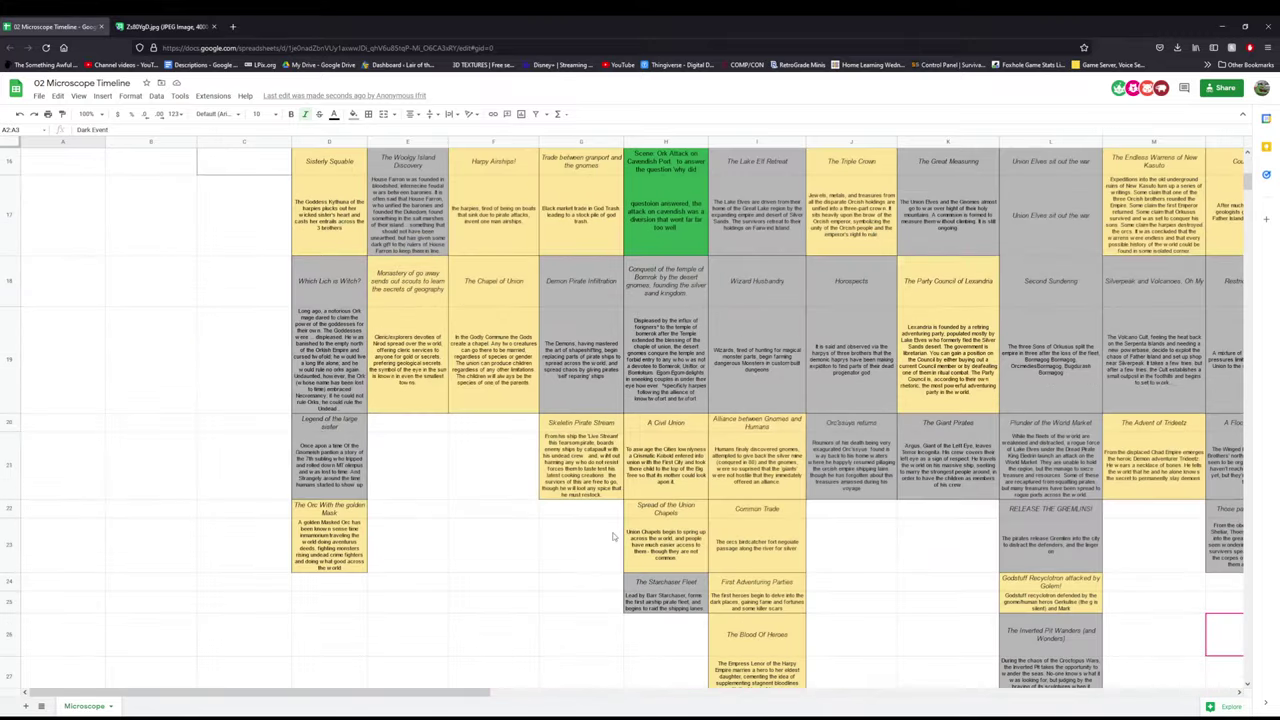
pyautogui.moveTo(450, 692); pyautogui.dragTo(756, 692)
pyautogui.click(740, 587)
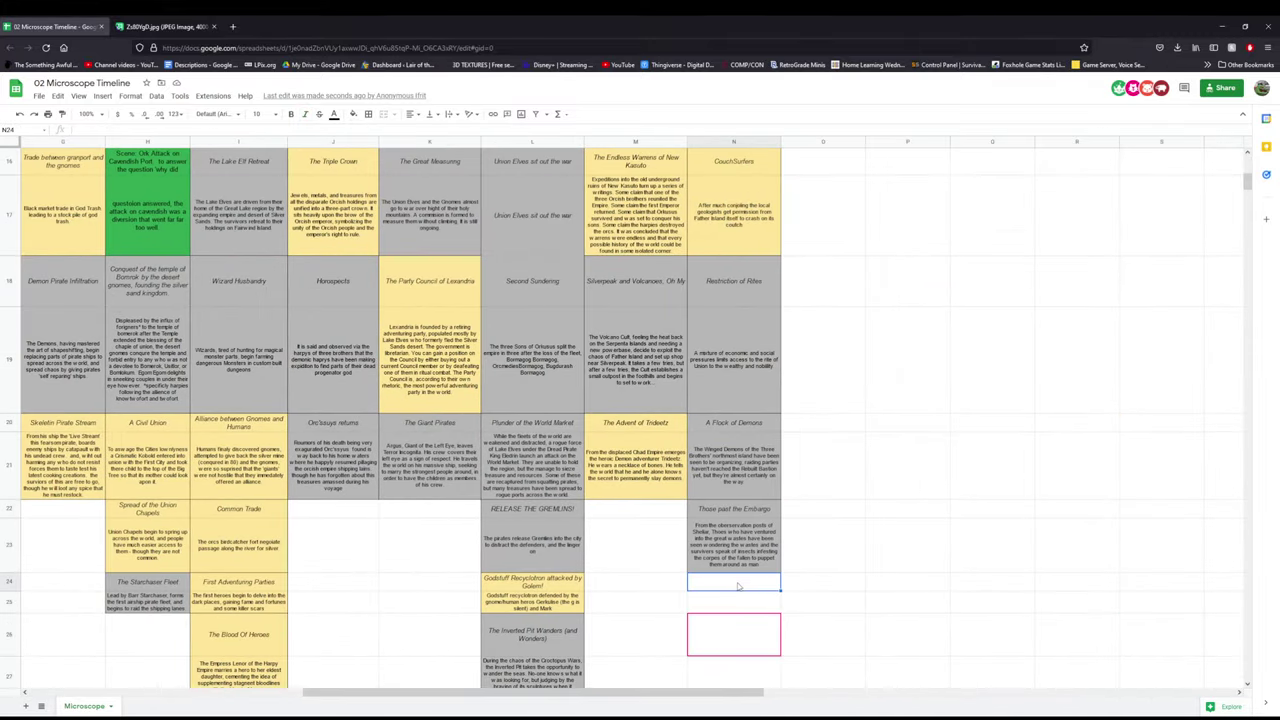
pyautogui.scroll(-1, 737, 587)
pyautogui.hotkey('ctrl', 'v')
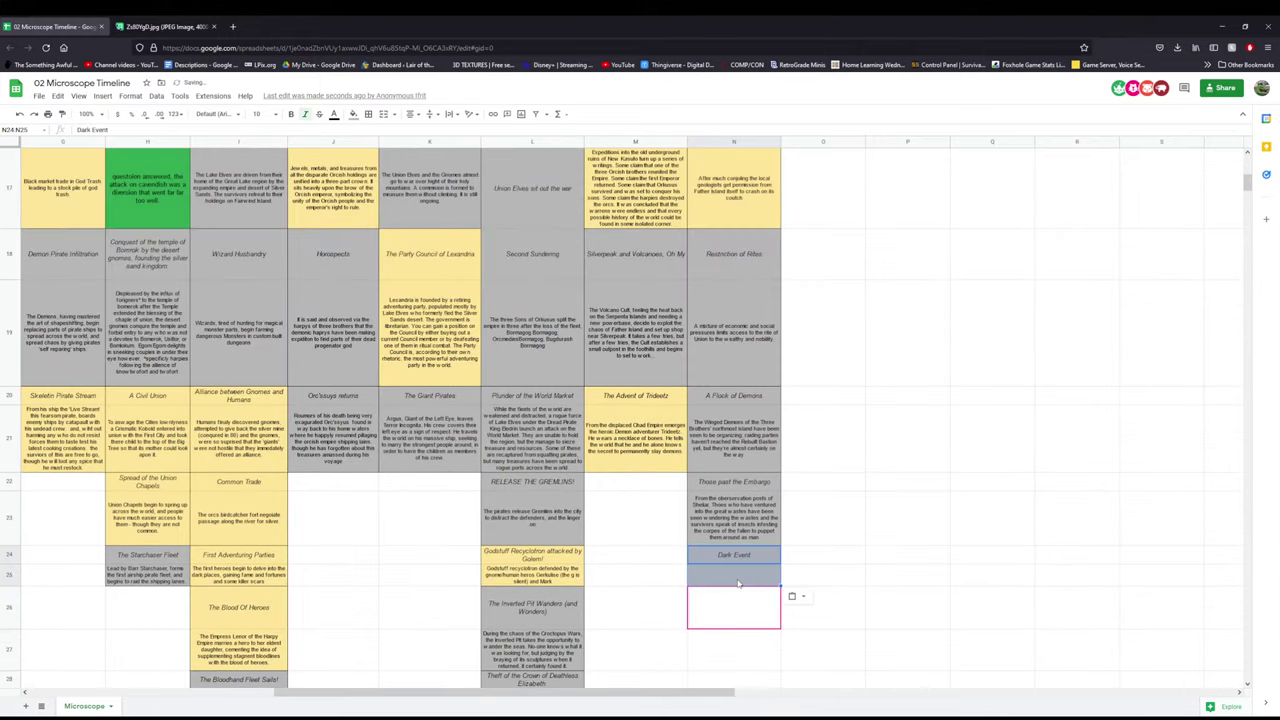
# - Replace the new dark event card's title in N24 with "Duke Estro does not rest easy"
pyautogui.write('Dark Event')
pyautogui.hotkey('ctrl', 'a')
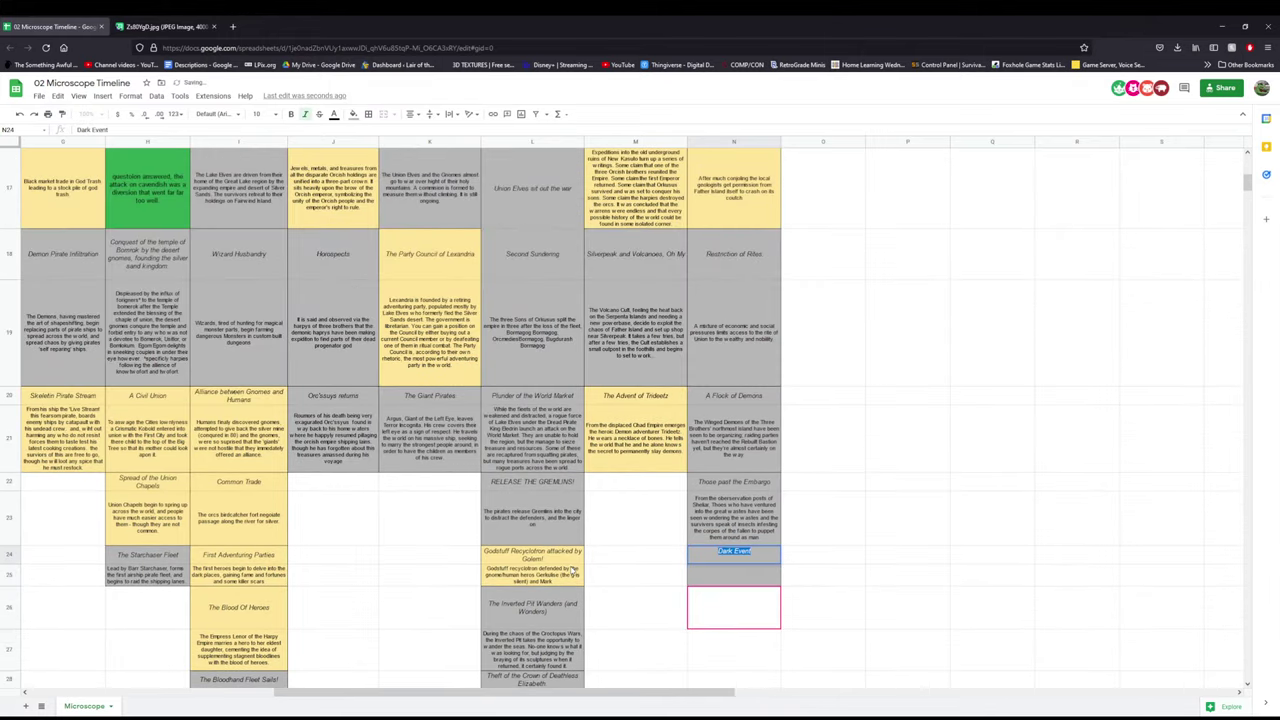
pyautogui.write('Duke')
pyautogui.write(' Estr')
pyautogui.write('a do')
pyautogui.write('doe')
pyautogui.write('s not')
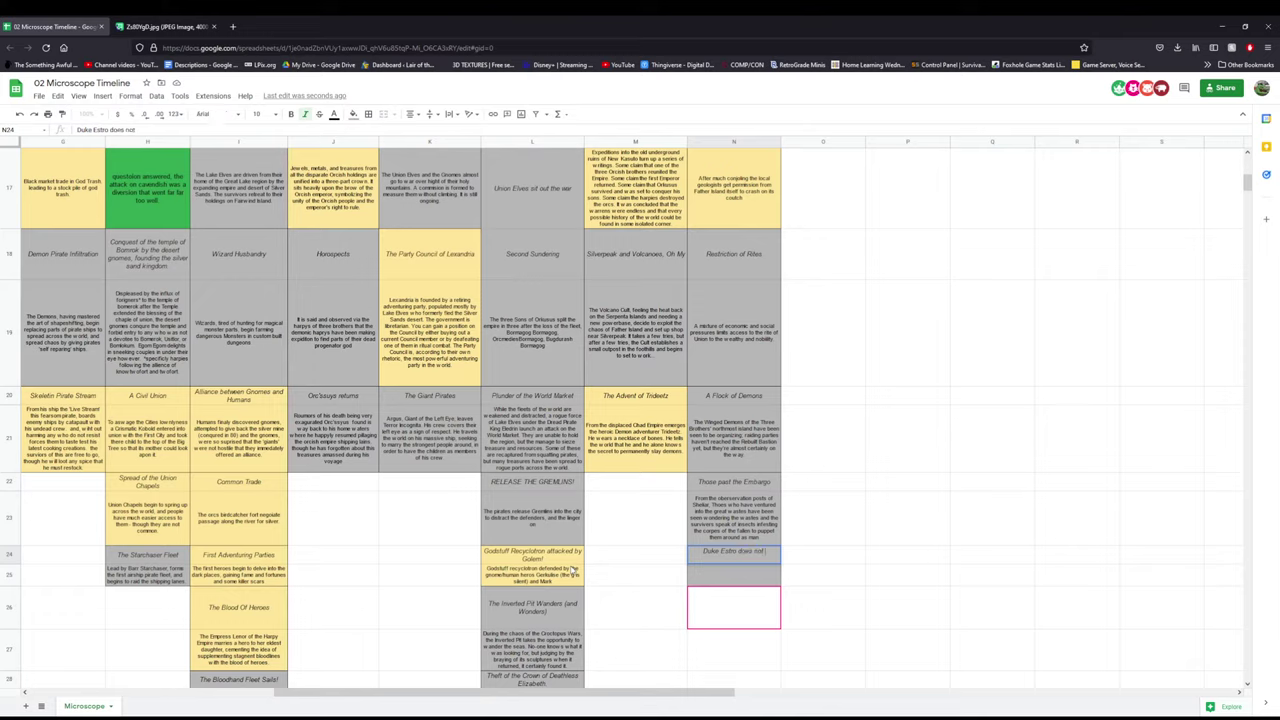
pyautogui.write(' rest easy')
# - Enter the description "There are rumours that a duke a member of the undead, and trapped in his tomb" in N25
pyautogui.click(727, 582)
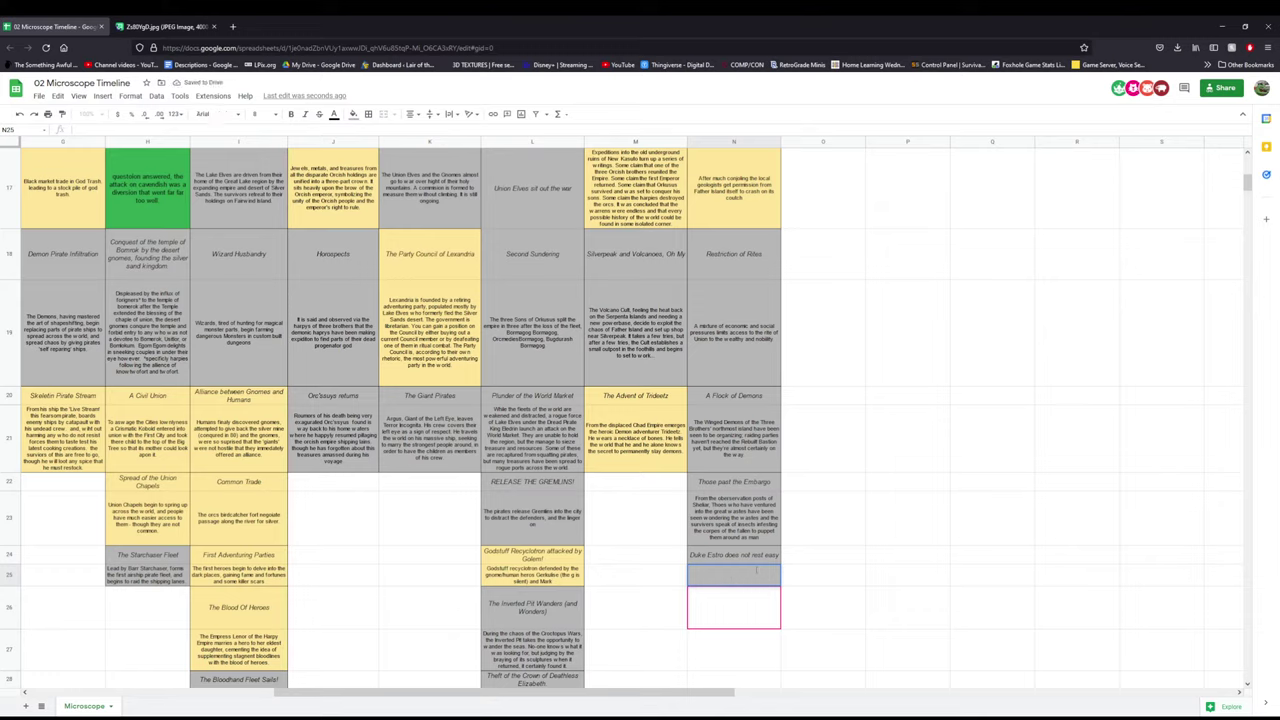
pyautogui.write('There are rumours that a duke')
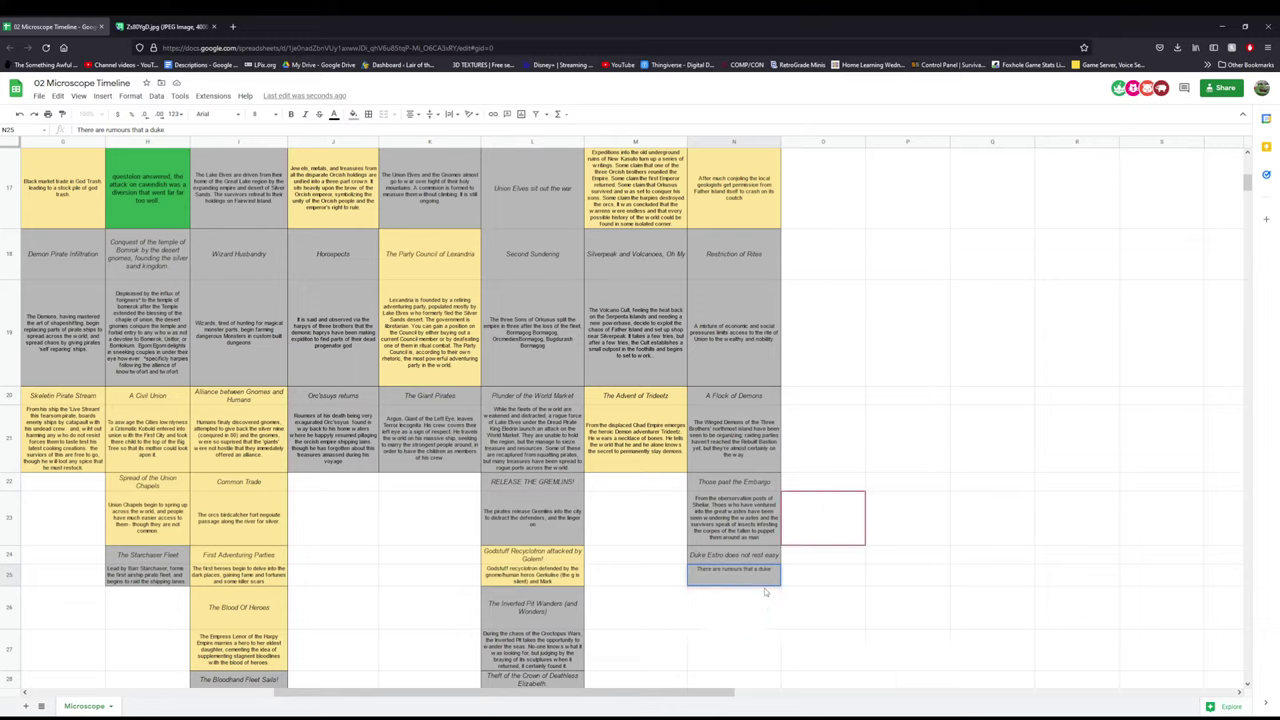
pyautogui.write(' a m')
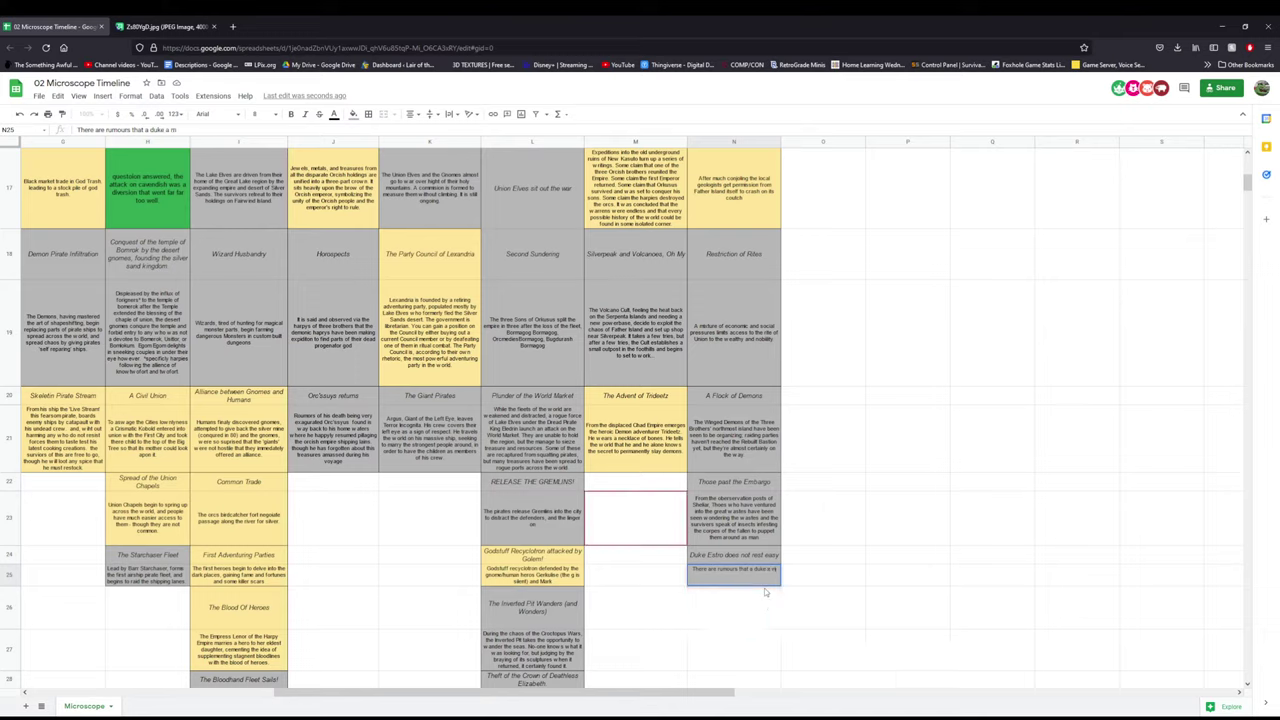
pyautogui.write('ember of hhe undead, a')
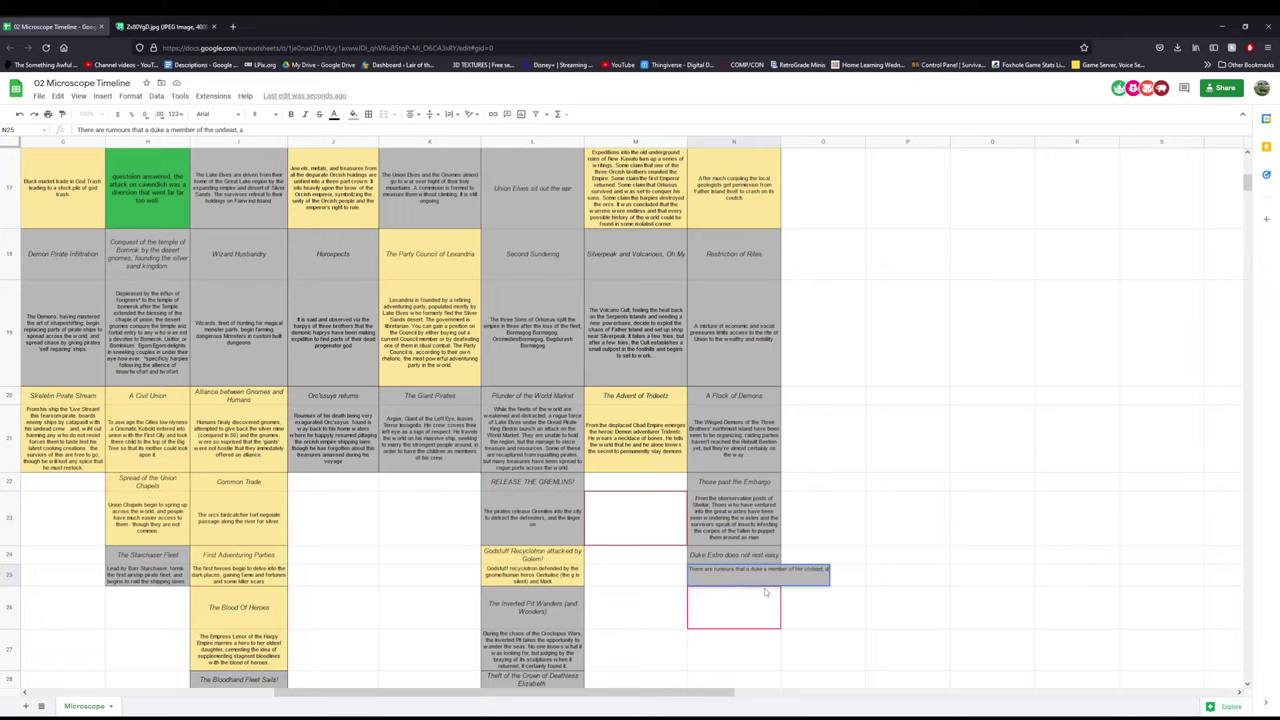
pyautogui.write('nd trapped in his tomb')
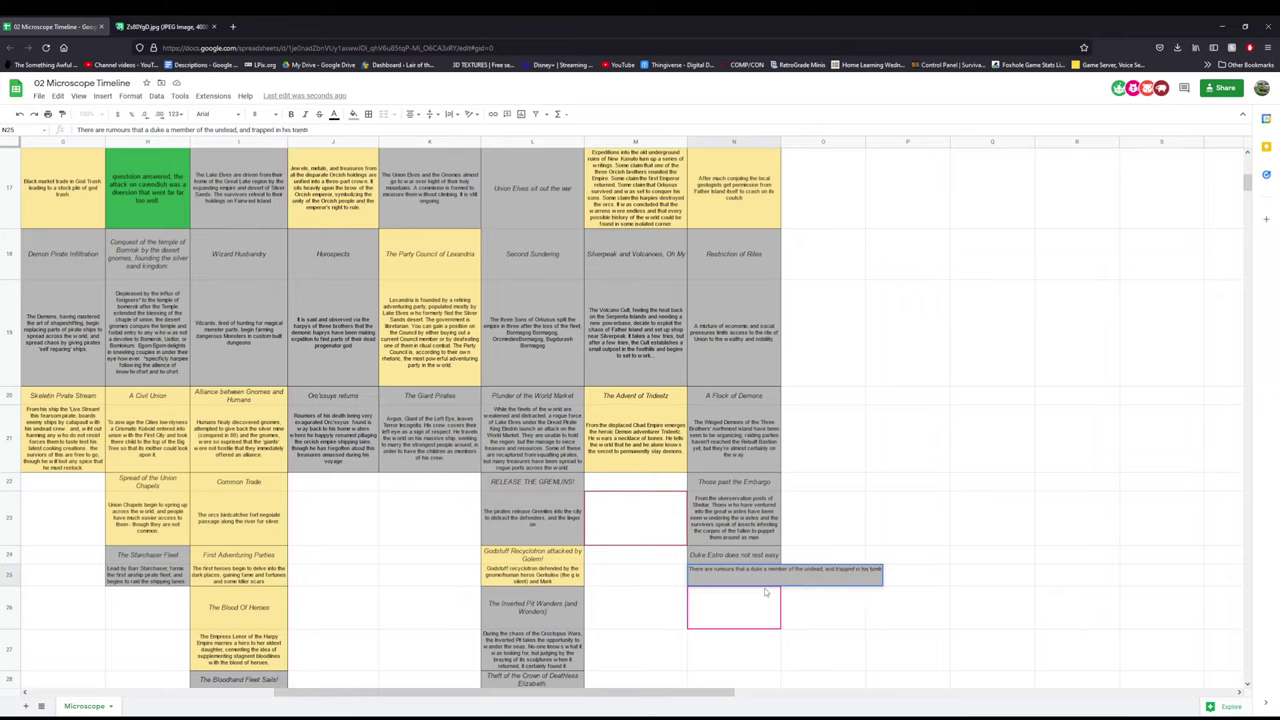
pyautogui.press('Return')
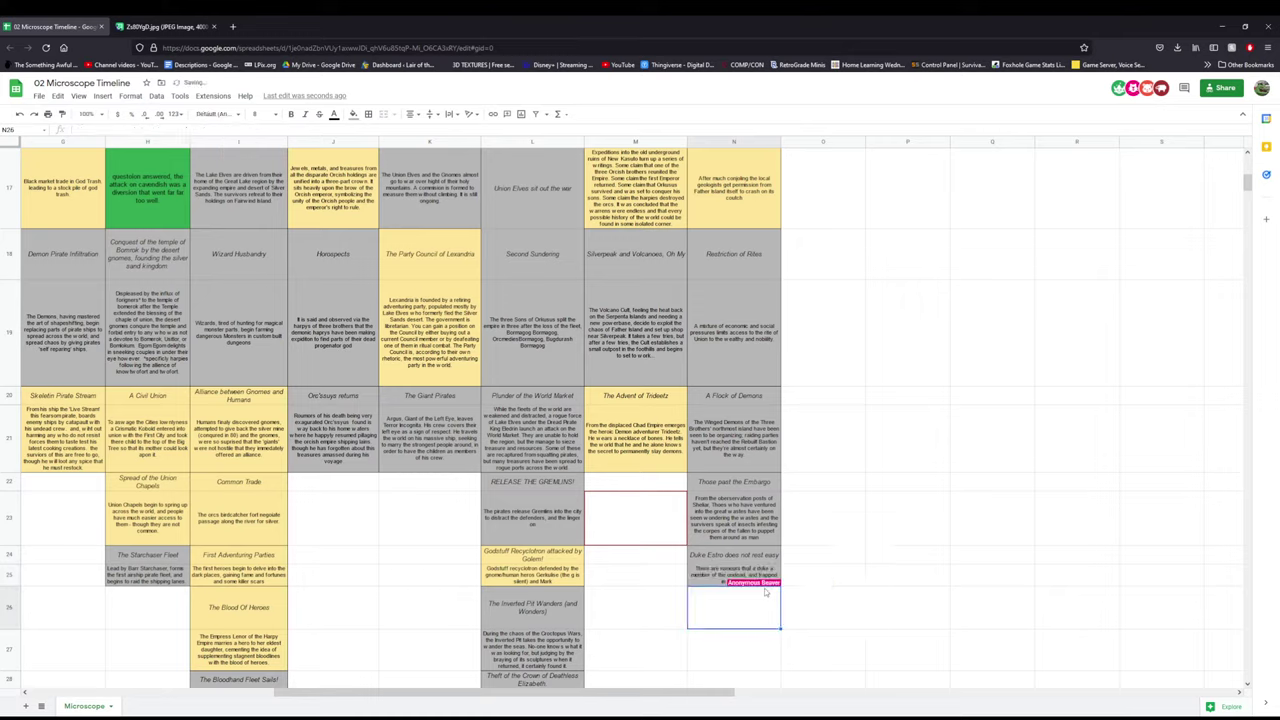
# - Replace "member of the undead" with "vampire" in the Duke Estro card's description in N25
pyautogui.press('Right')
pyautogui.press('Right')
pyautogui.press('Down')
pyautogui.scroll(-3, 800, 580)
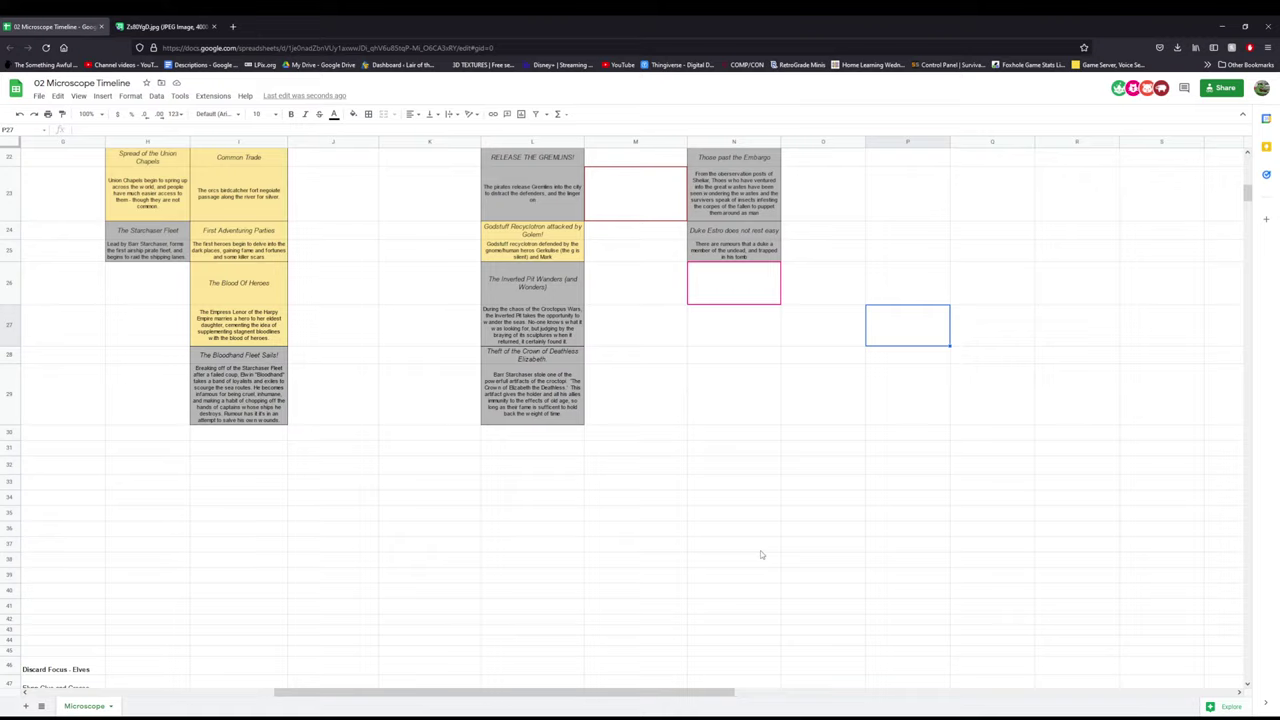
pyautogui.doubleClick(713, 254)
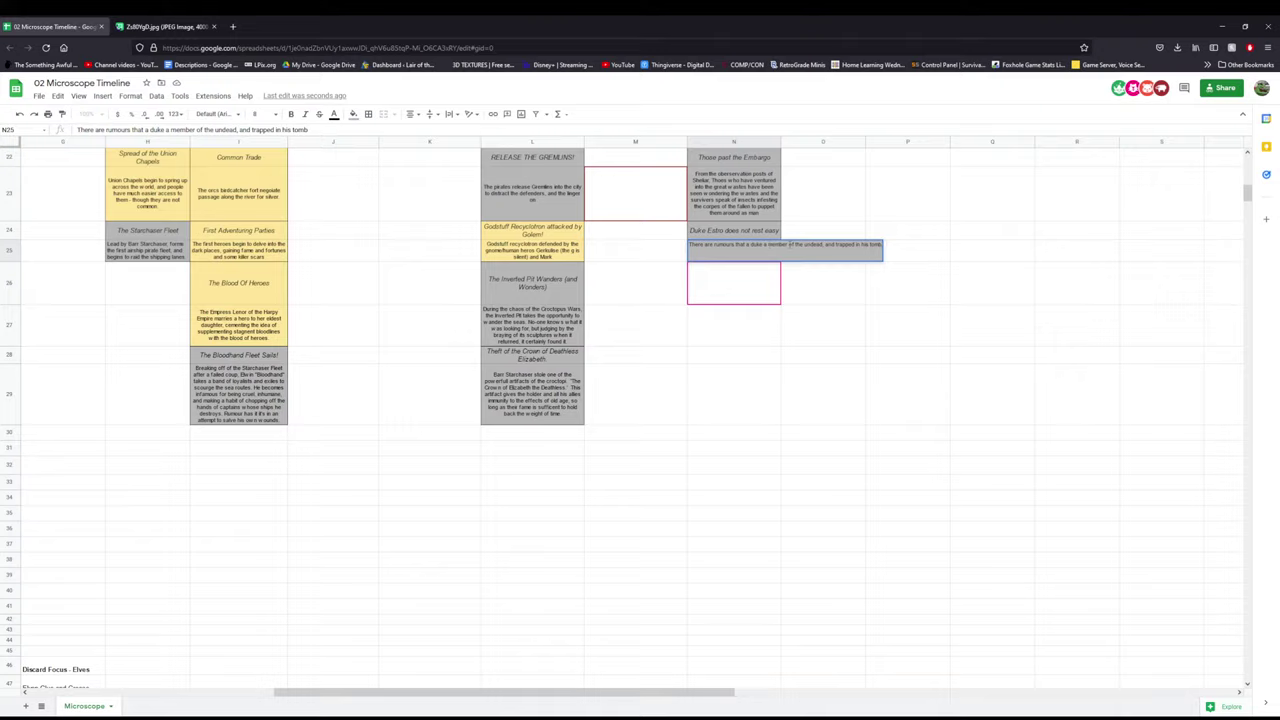
pyautogui.moveTo(767, 246); pyautogui.dragTo(823, 247)
pyautogui.write('vampire')
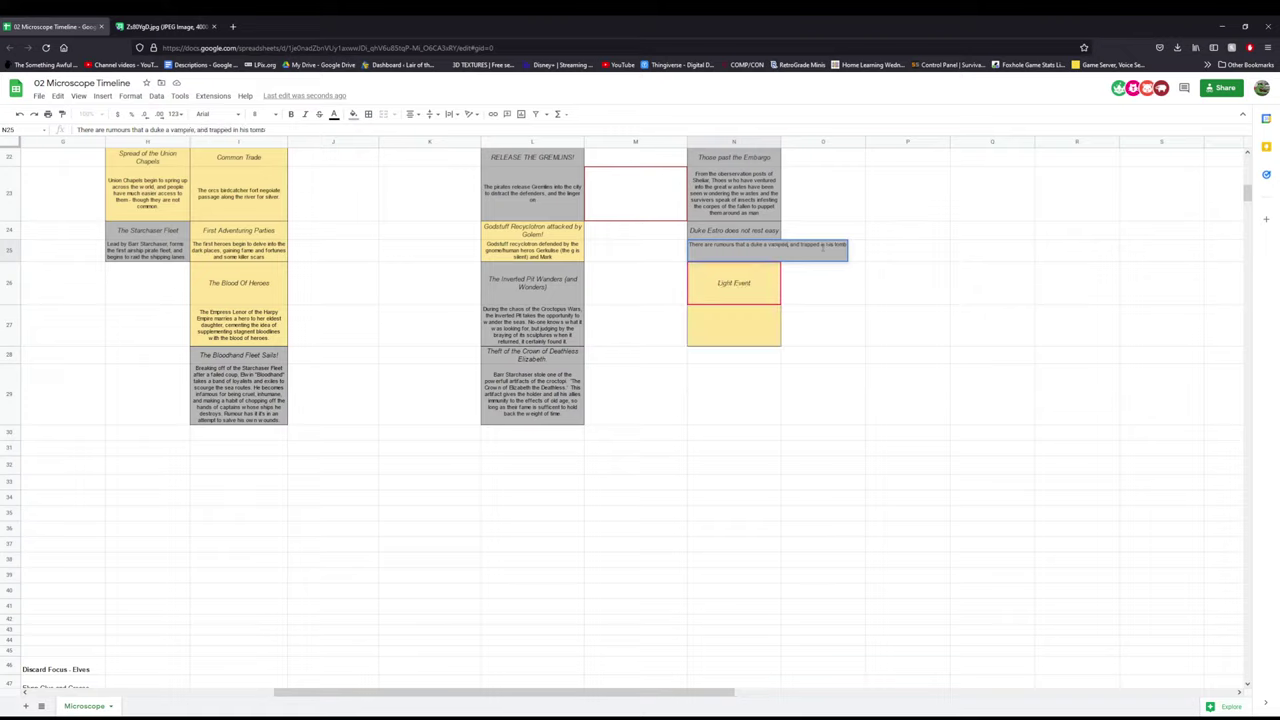
pyautogui.press('Return')
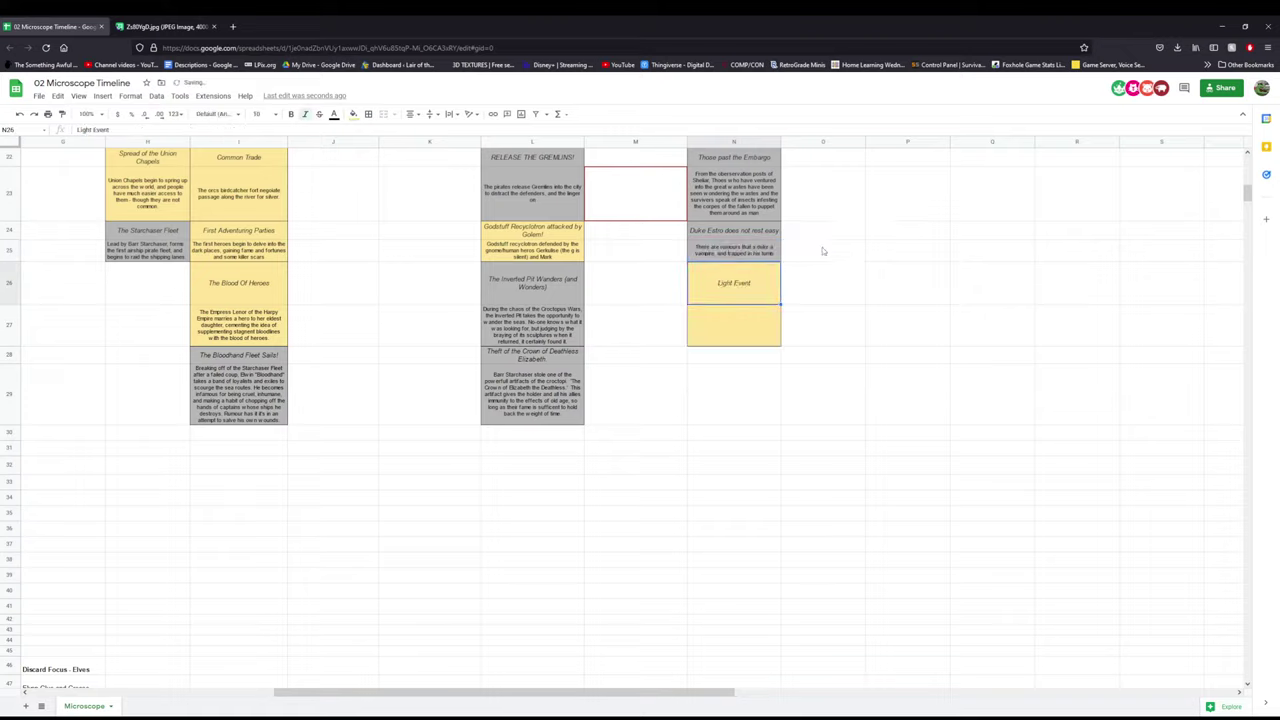
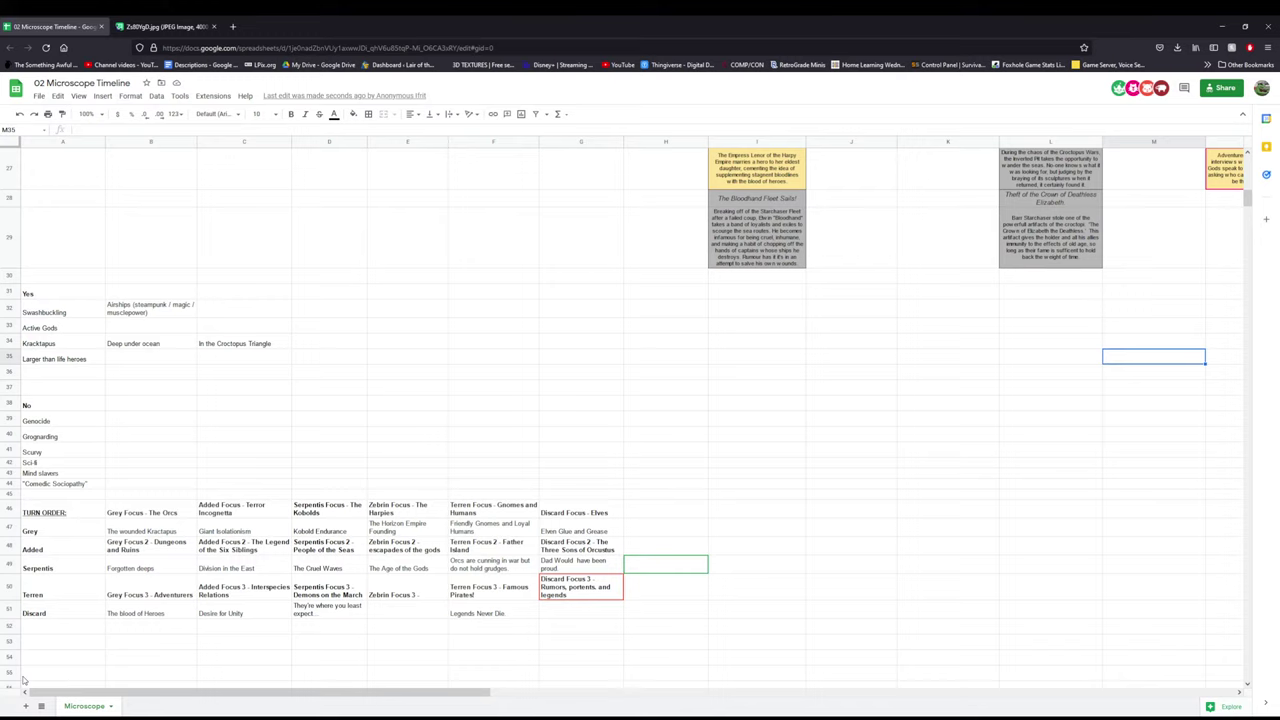
# - Examine the players' focus and legacy entries in the turn order table
pyautogui.scroll(-3, 24, 680)
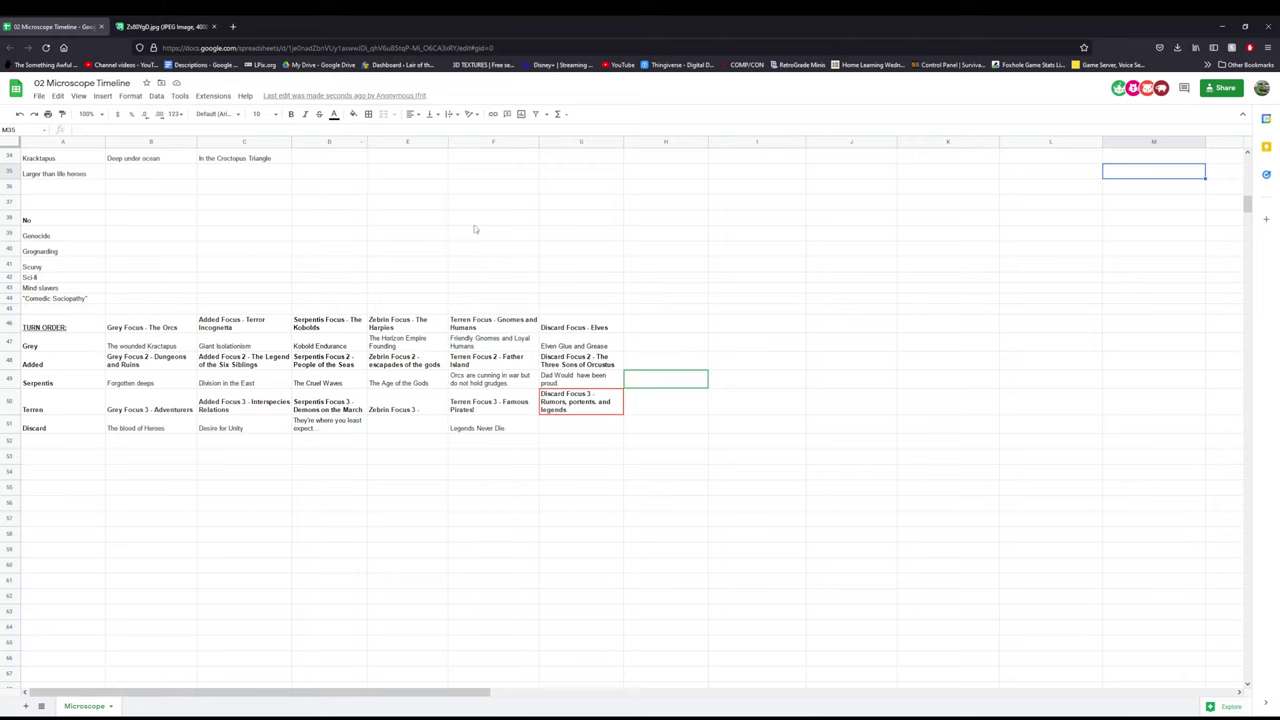
# - Examine the lower event cards of the timeline and the Current Age column up to the Adventurer's Guild card
pyautogui.scroll(10, 475, 229)
pyautogui.click(989, 676)
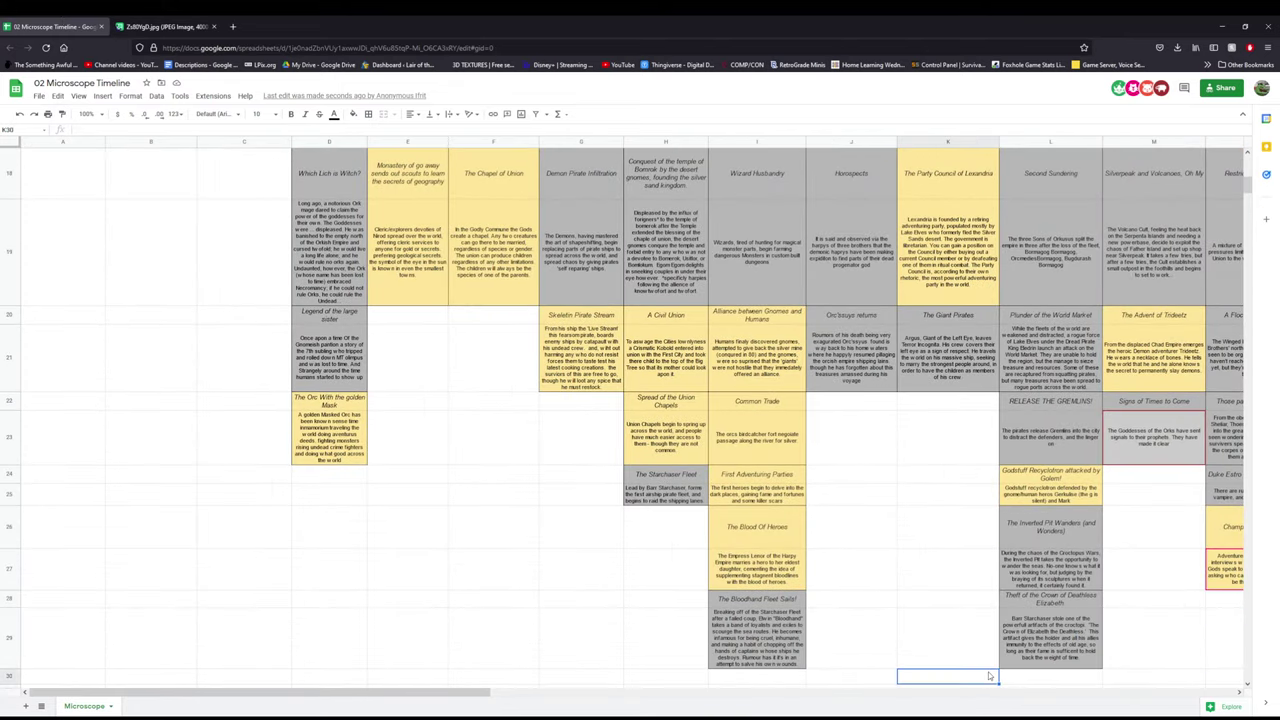
pyautogui.moveTo(386, 695); pyautogui.dragTo(524, 695)
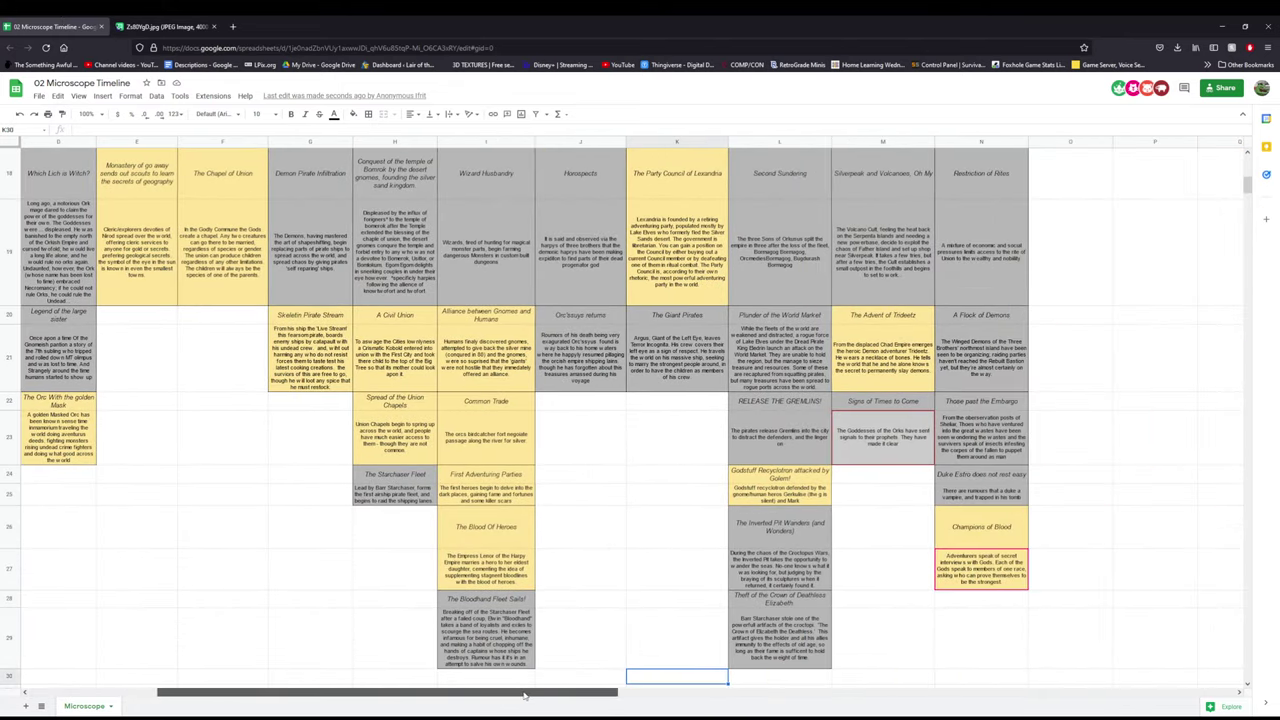
pyautogui.click(868, 532)
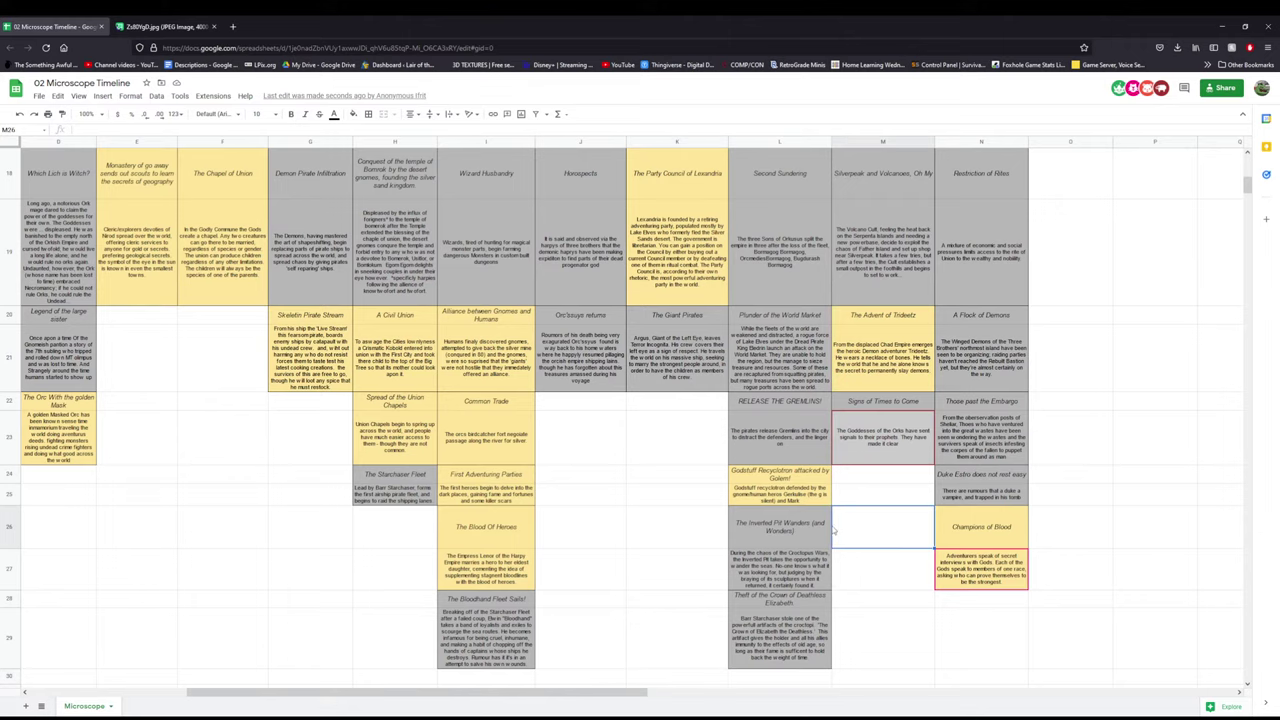
pyautogui.scroll(5, 983, 438)
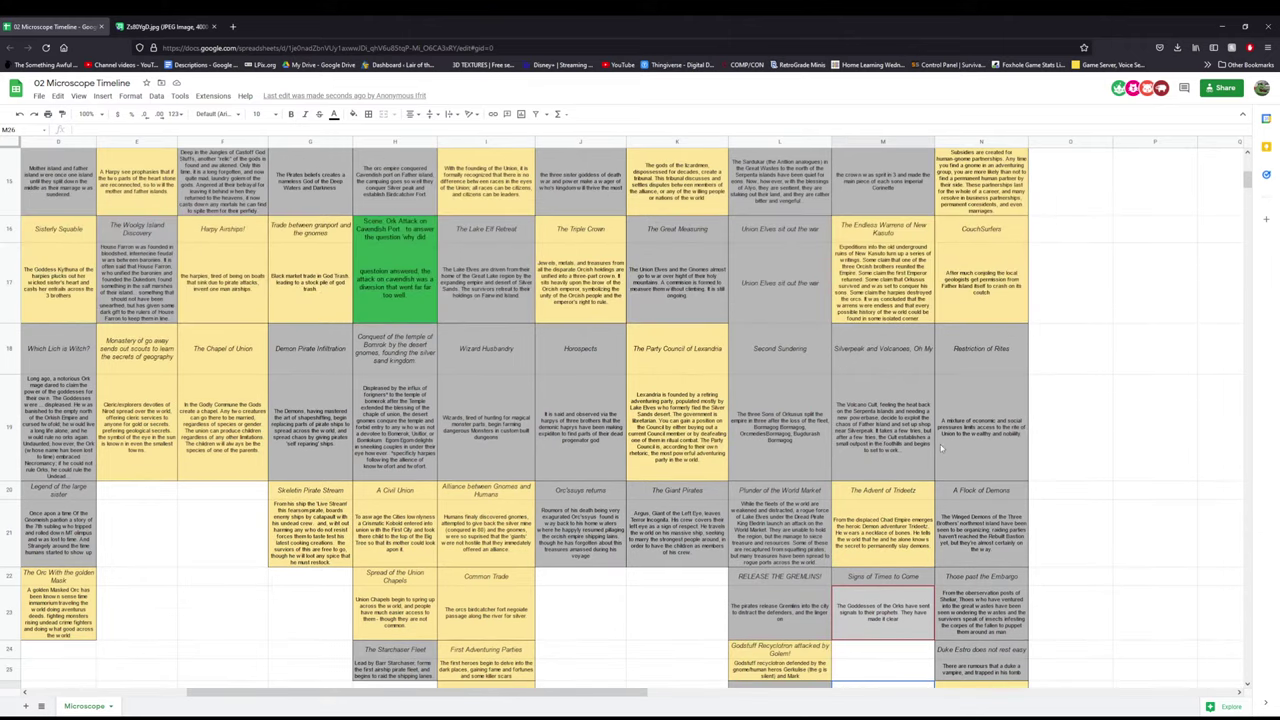
pyautogui.scroll(5, 940, 444)
pyautogui.scroll(3, 940, 446)
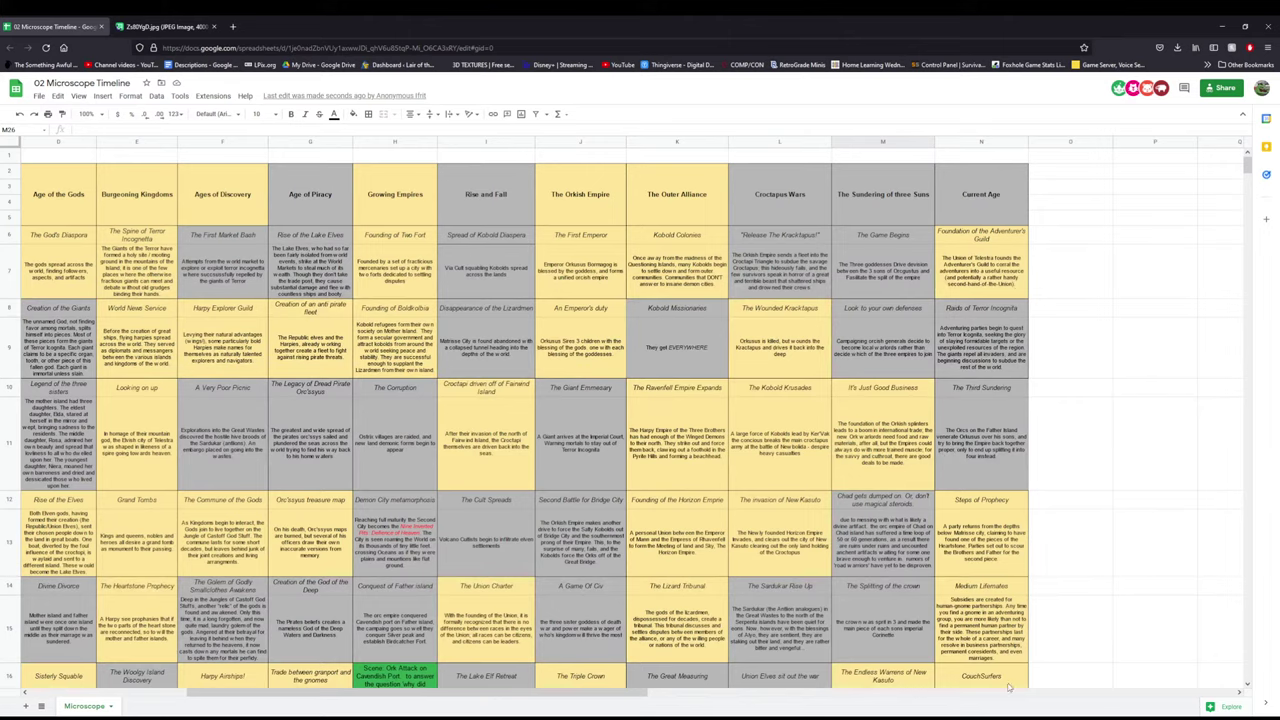
pyautogui.click(988, 251)
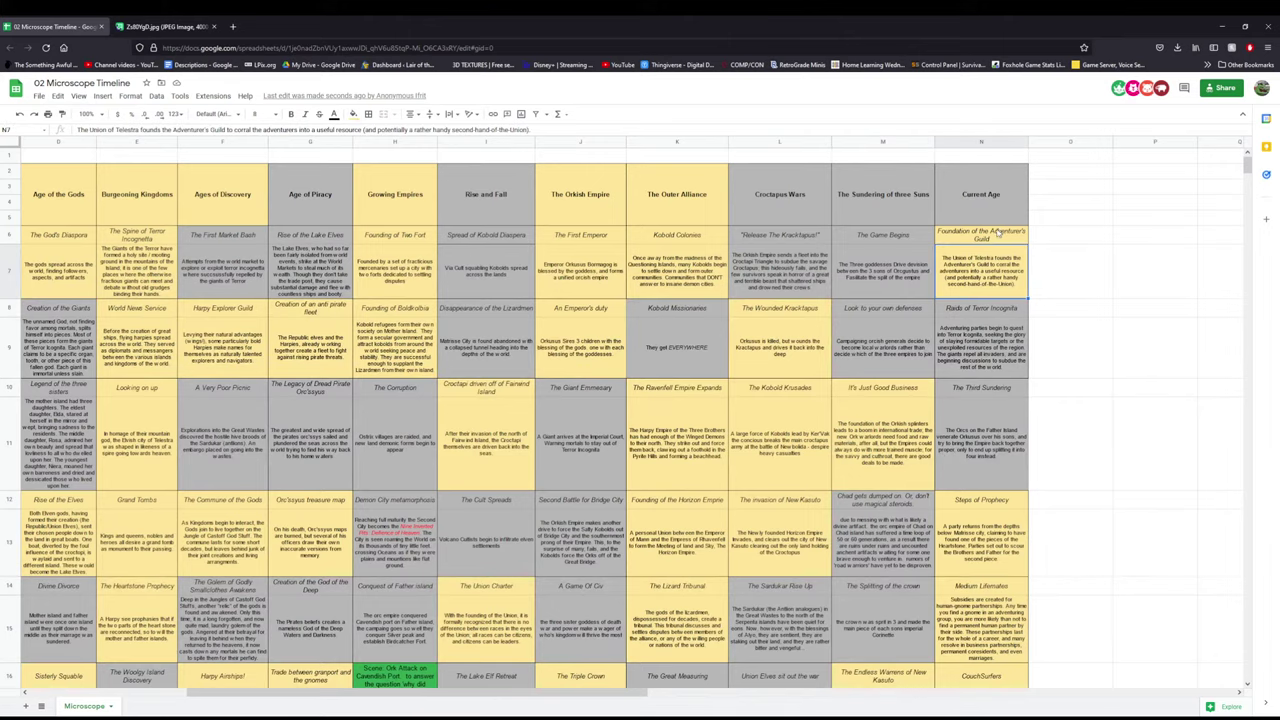
pyautogui.click(986, 236)
# - Select the timeline block C2:N15, from the Current Age heading back to The Creation of the World
pyautogui.moveTo(984, 205); pyautogui.dragTo(741, 212)
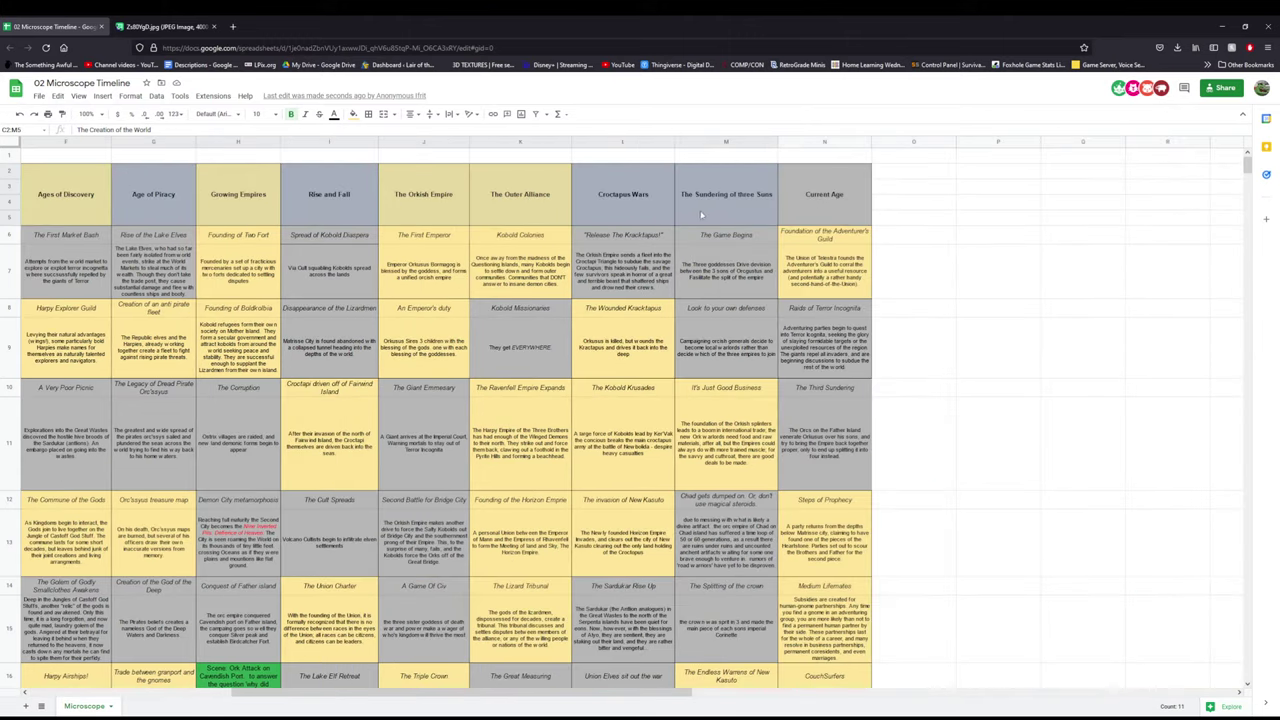
pyautogui.moveTo(830, 200); pyautogui.dragTo(158, 541)
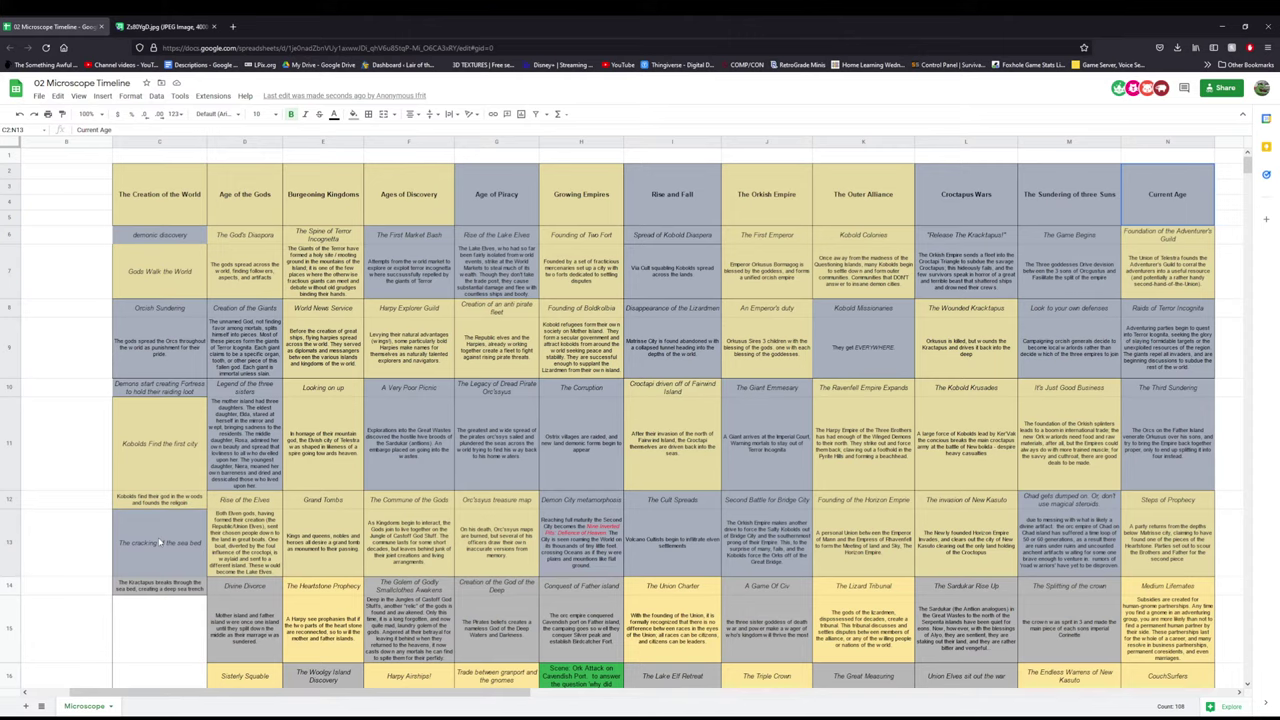
pyautogui.moveTo(158, 541); pyautogui.dragTo(173, 608)
# - Examine the newest light event card below Champions of Blood and the players' focus entries in the turn order table
pyautogui.scroll(-3, 173, 608)
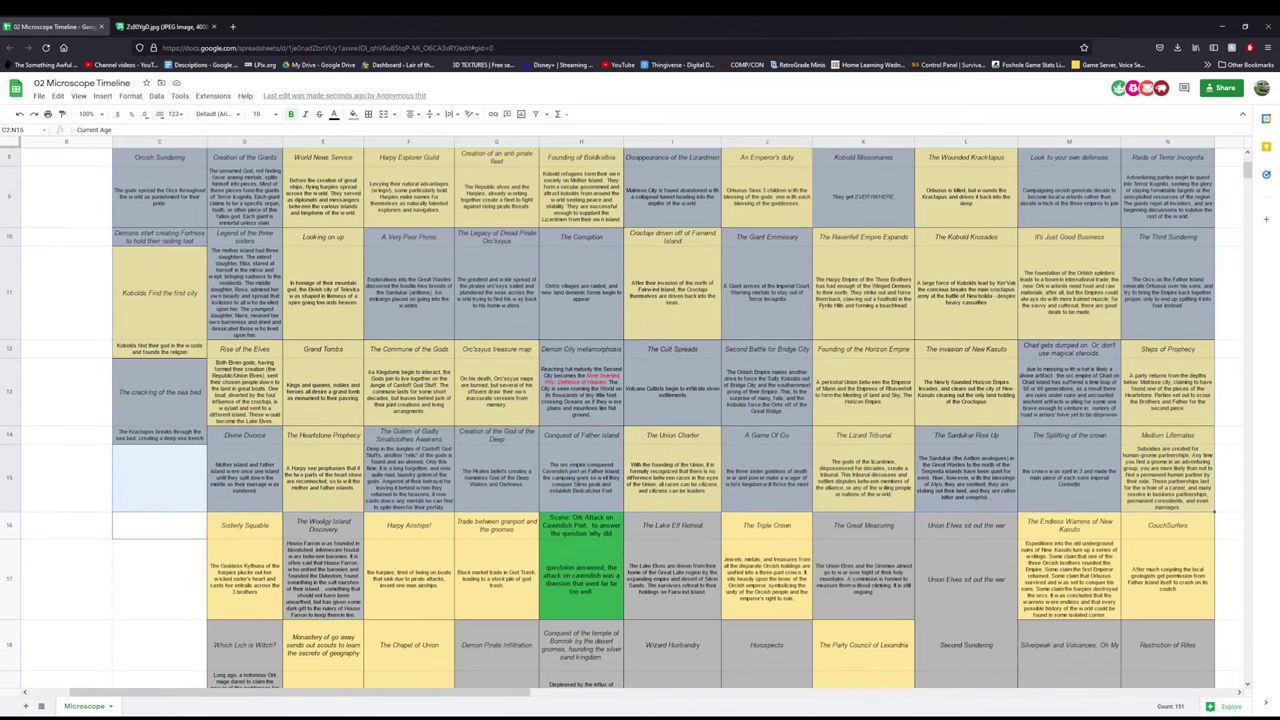
pyautogui.moveTo(509, 694); pyautogui.dragTo(713, 694)
pyautogui.scroll(-1, 713, 694)
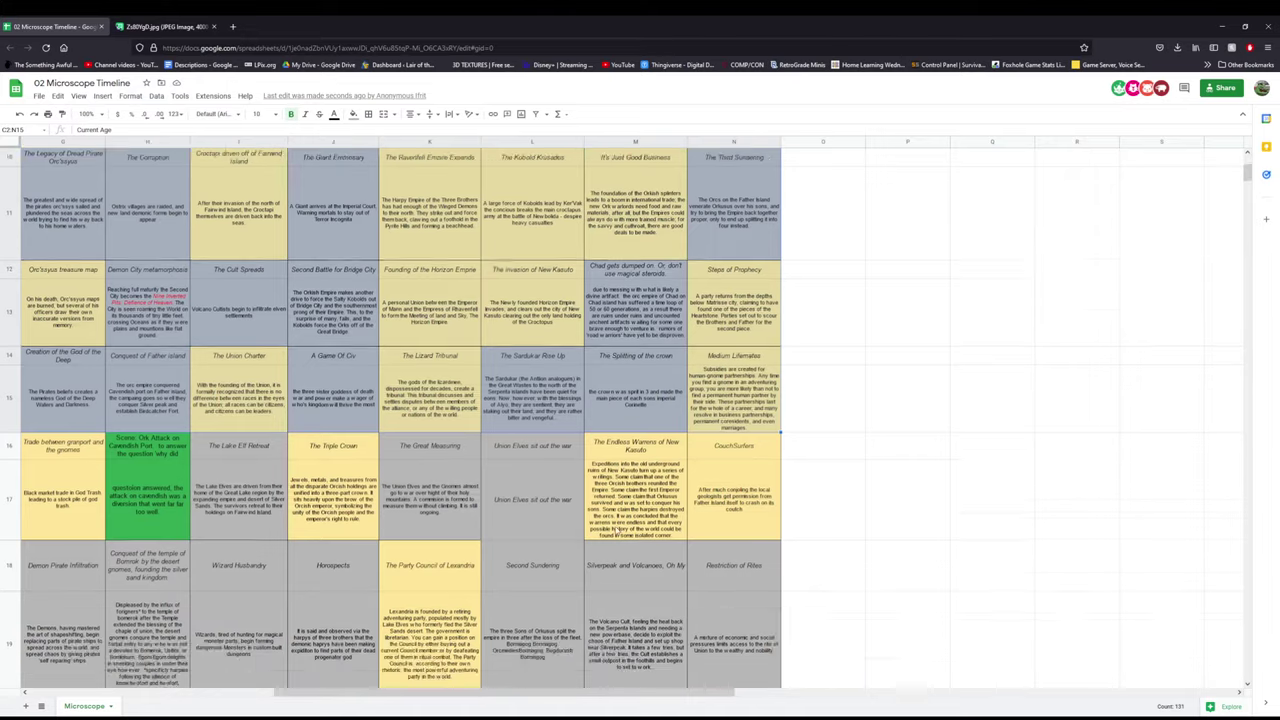
pyautogui.scroll(-5, 618, 530)
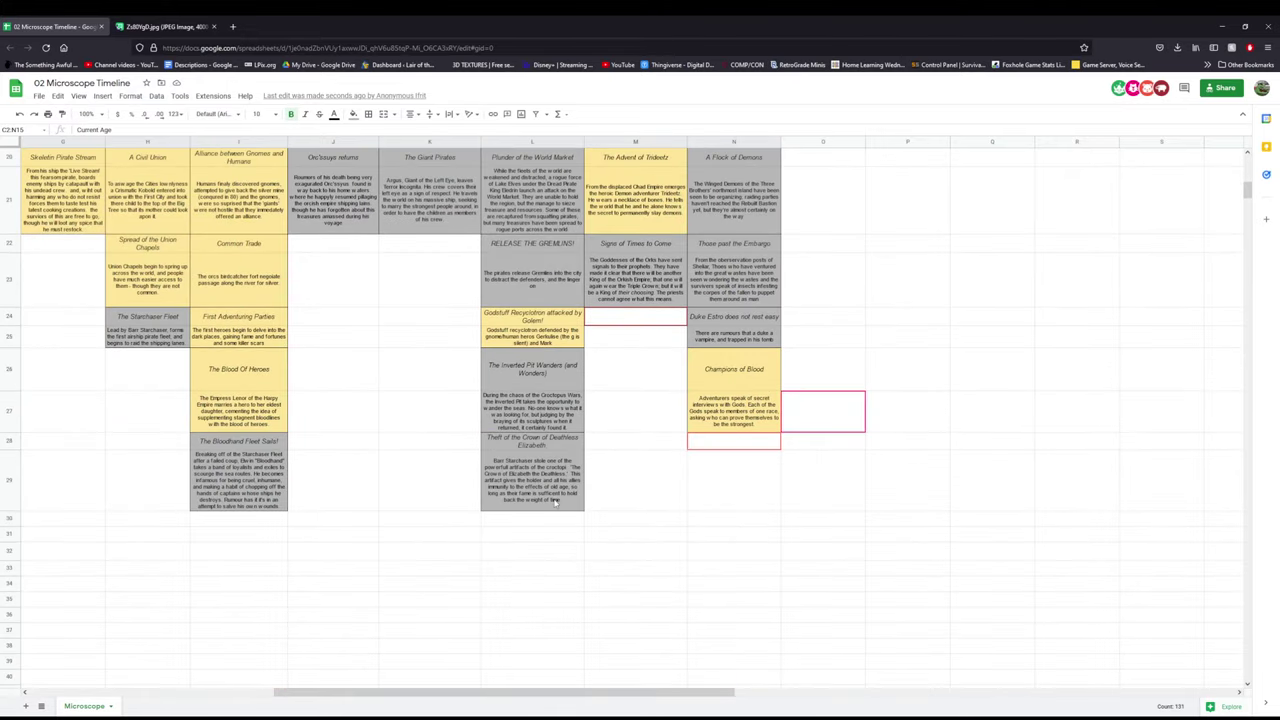
pyautogui.write('Light Event')
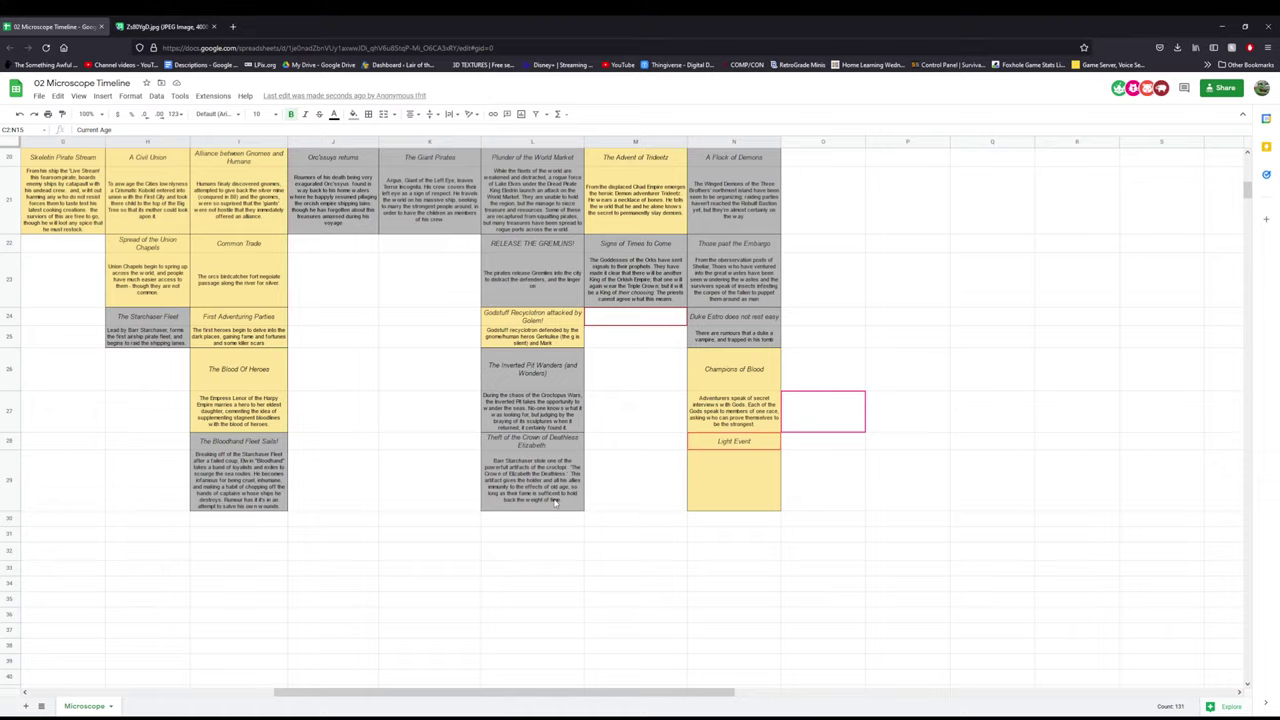
pyautogui.hotkey('ctrl', 'v')
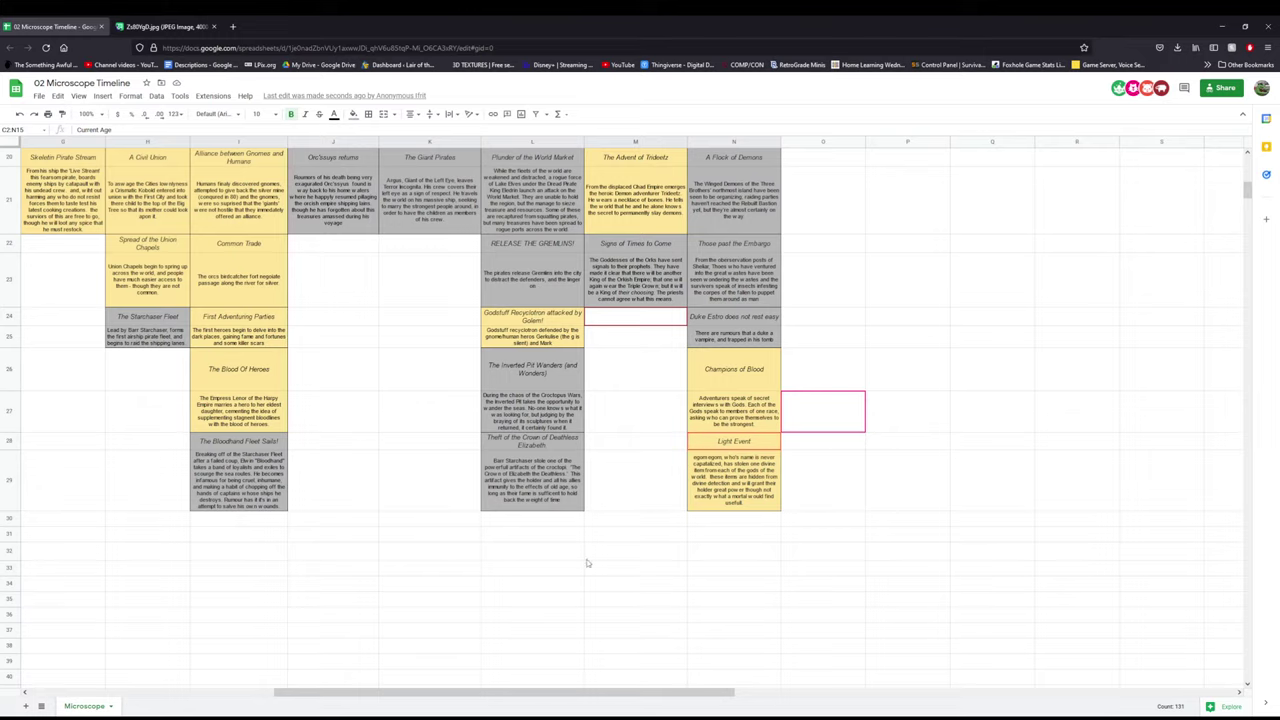
pyautogui.scroll(-3, 640, 528)
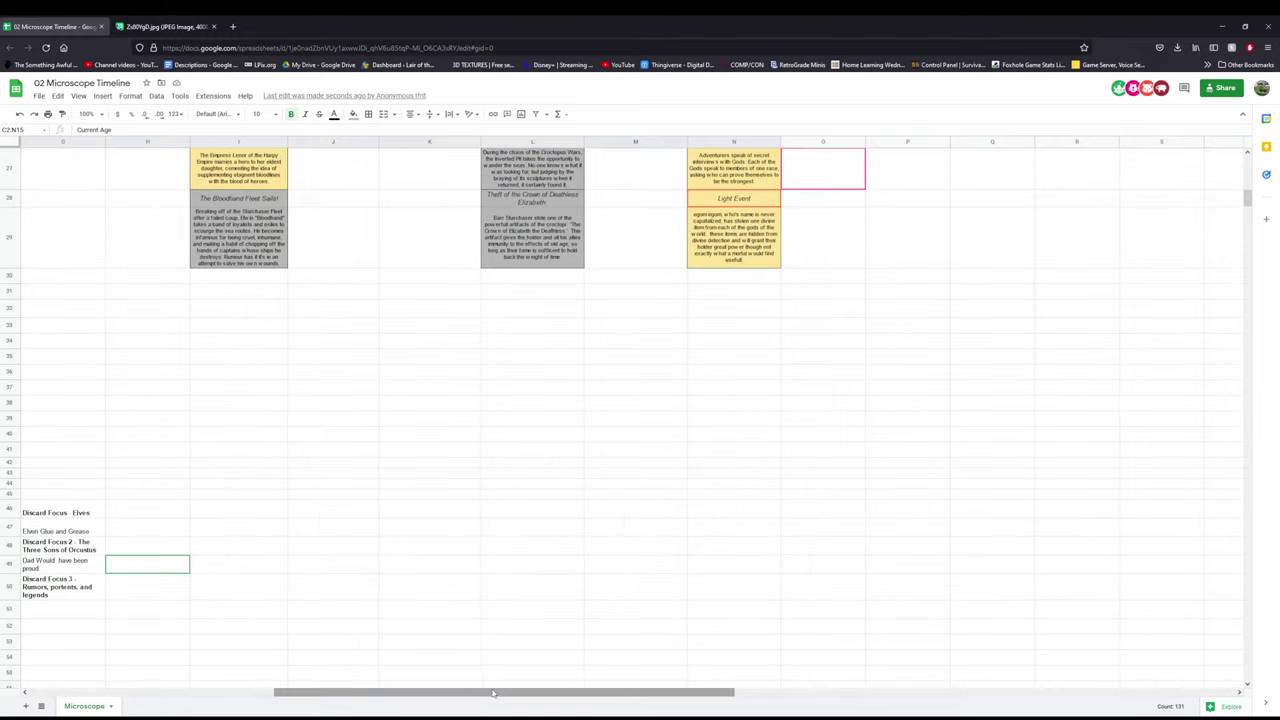
pyautogui.moveTo(493, 692); pyautogui.dragTo(366, 686)
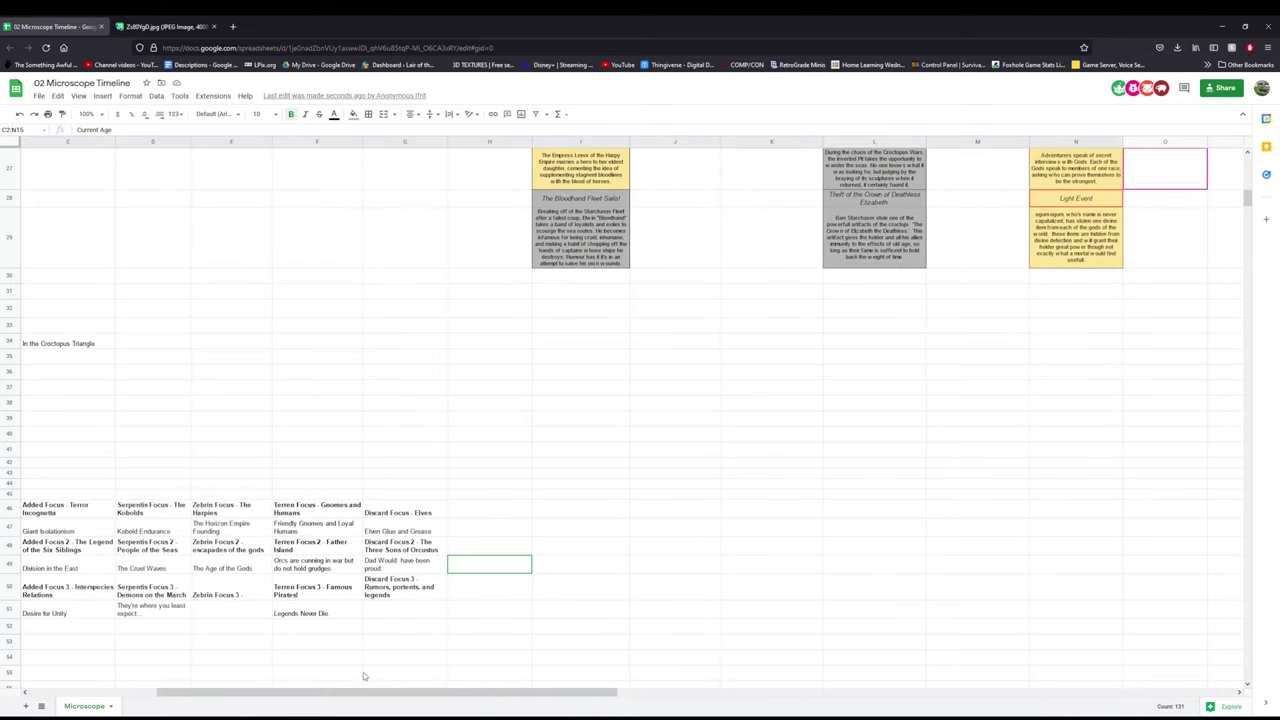
pyautogui.scroll(5, 866, 445)
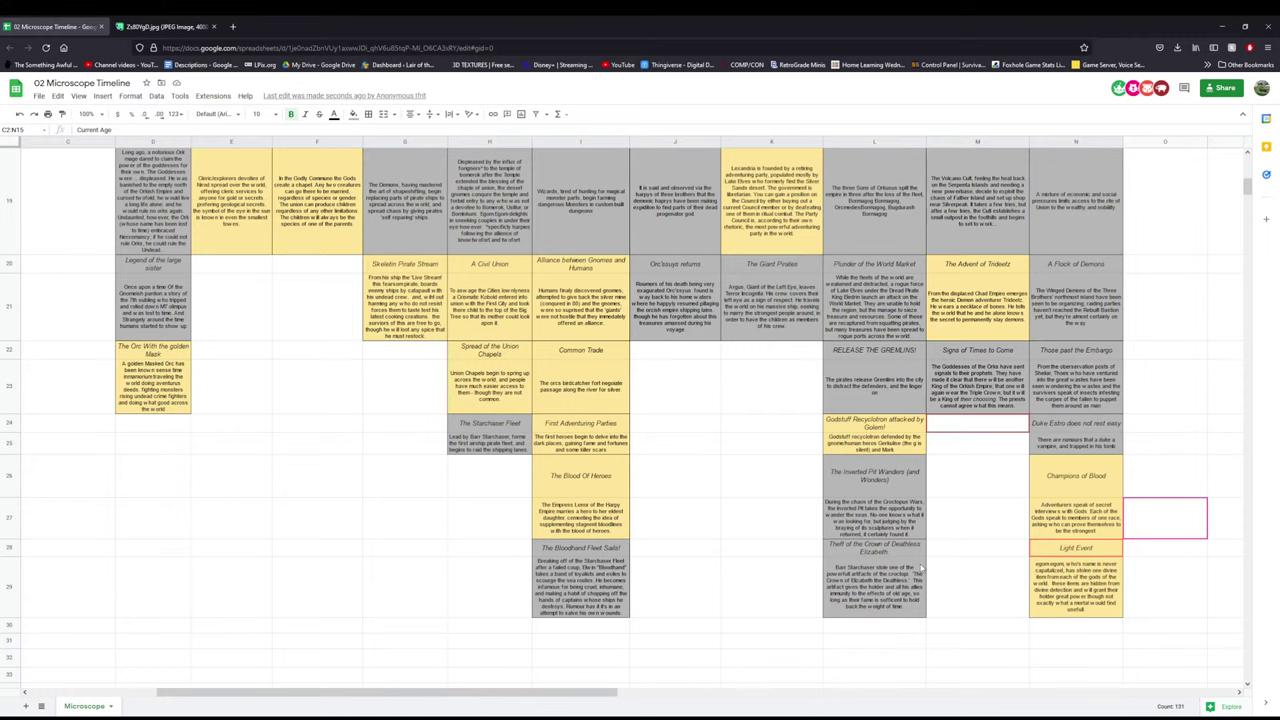
pyautogui.scroll(-5, 920, 567)
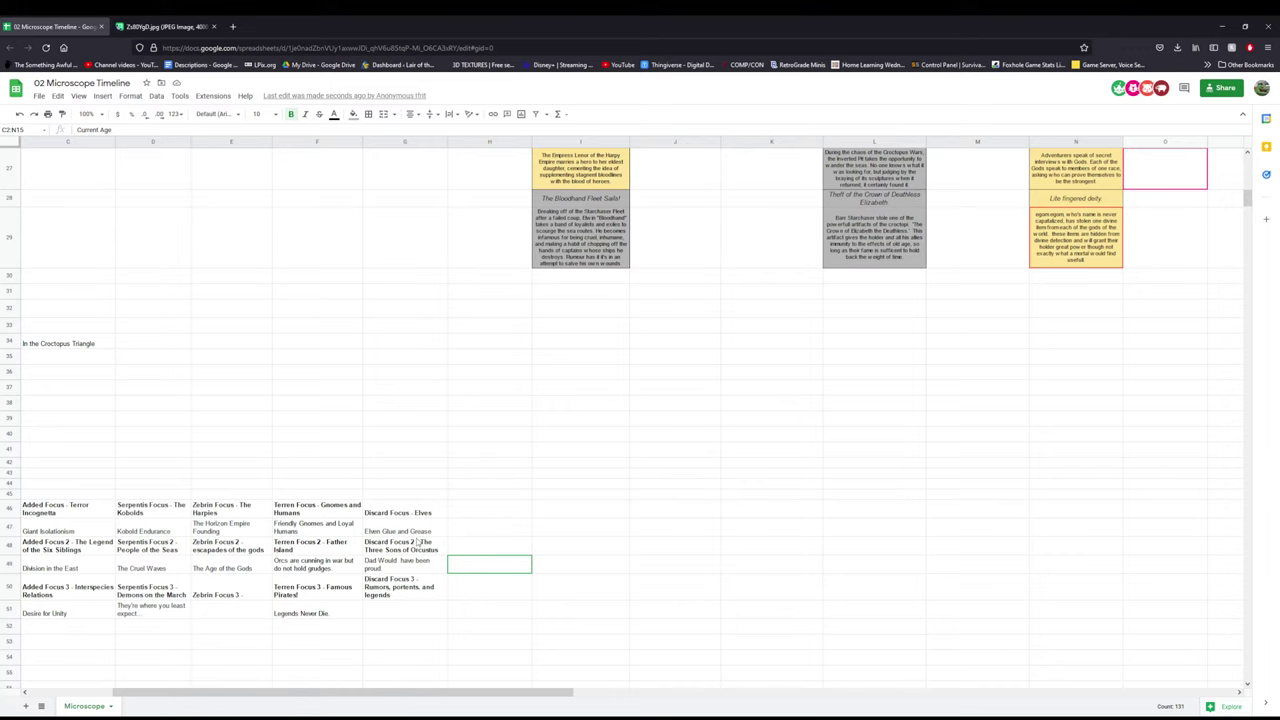
# - Review the period headings, the end of the Current Age column and the complete turn order table
pyautogui.scroll(15, 418, 543)
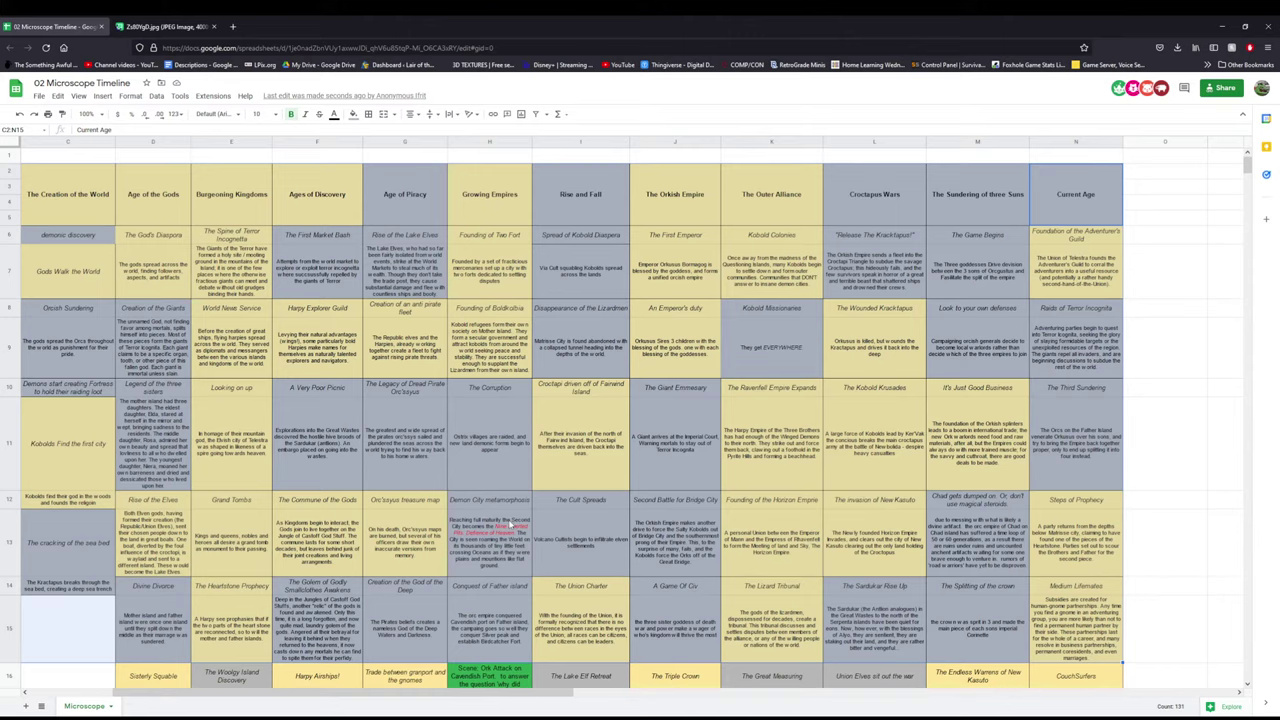
pyautogui.scroll(-12, 510, 520)
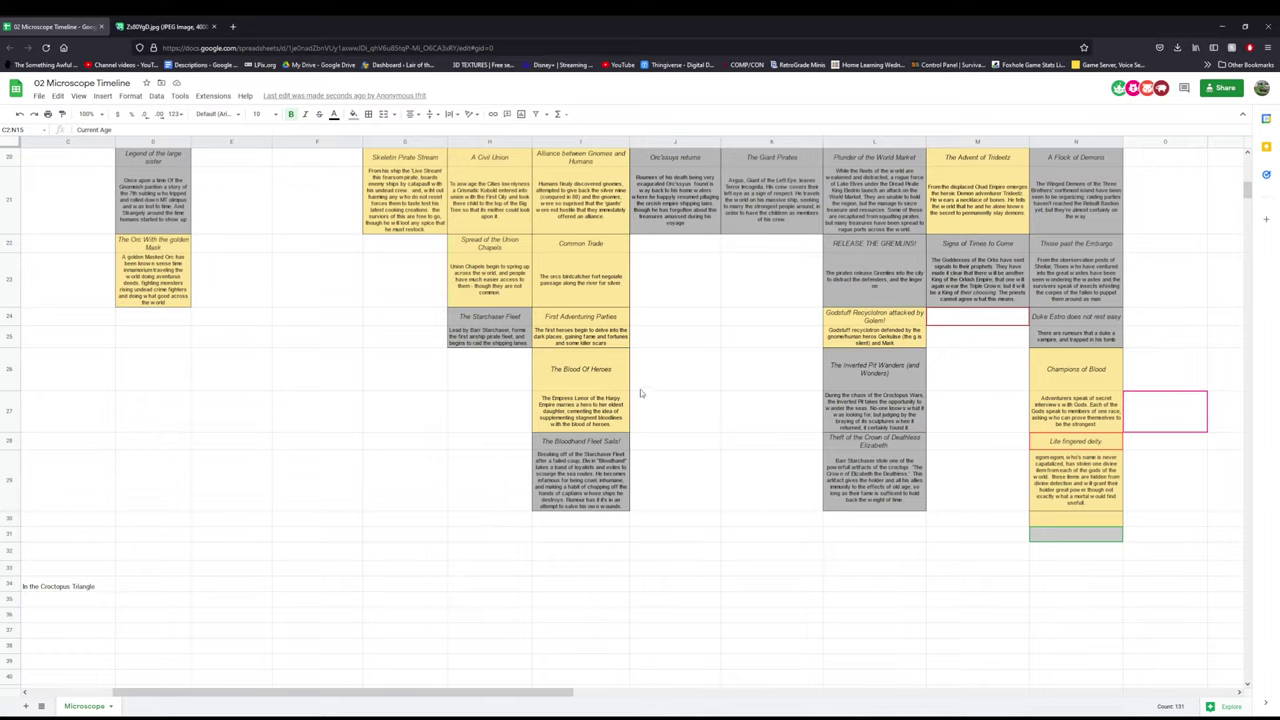
pyautogui.click(1056, 551)
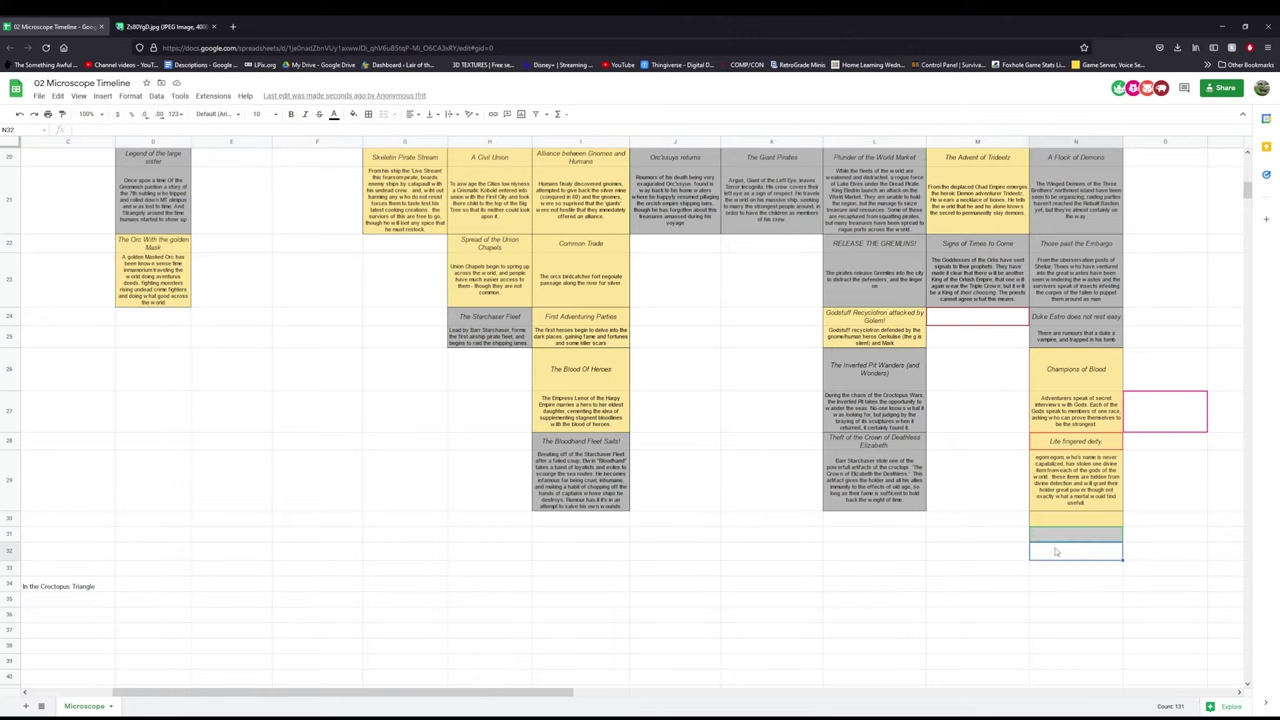
pyautogui.scroll(-4, 1055, 550)
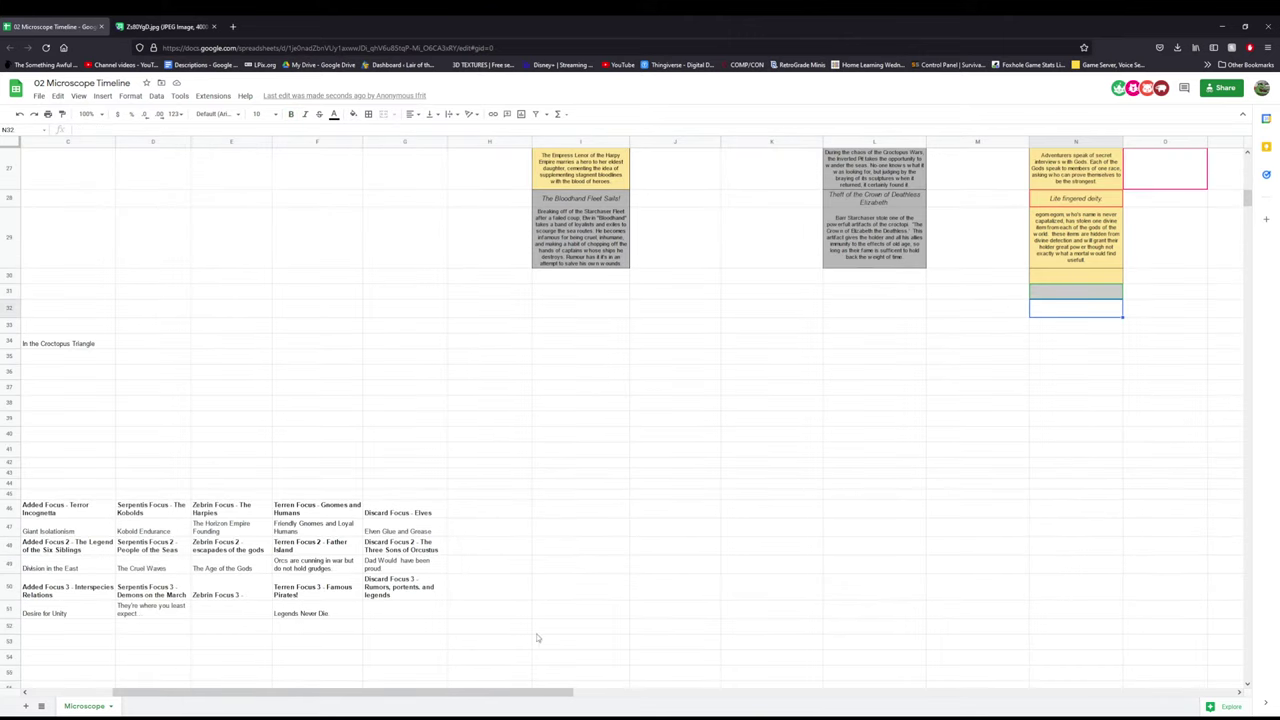
pyautogui.scroll(10, 645, 550)
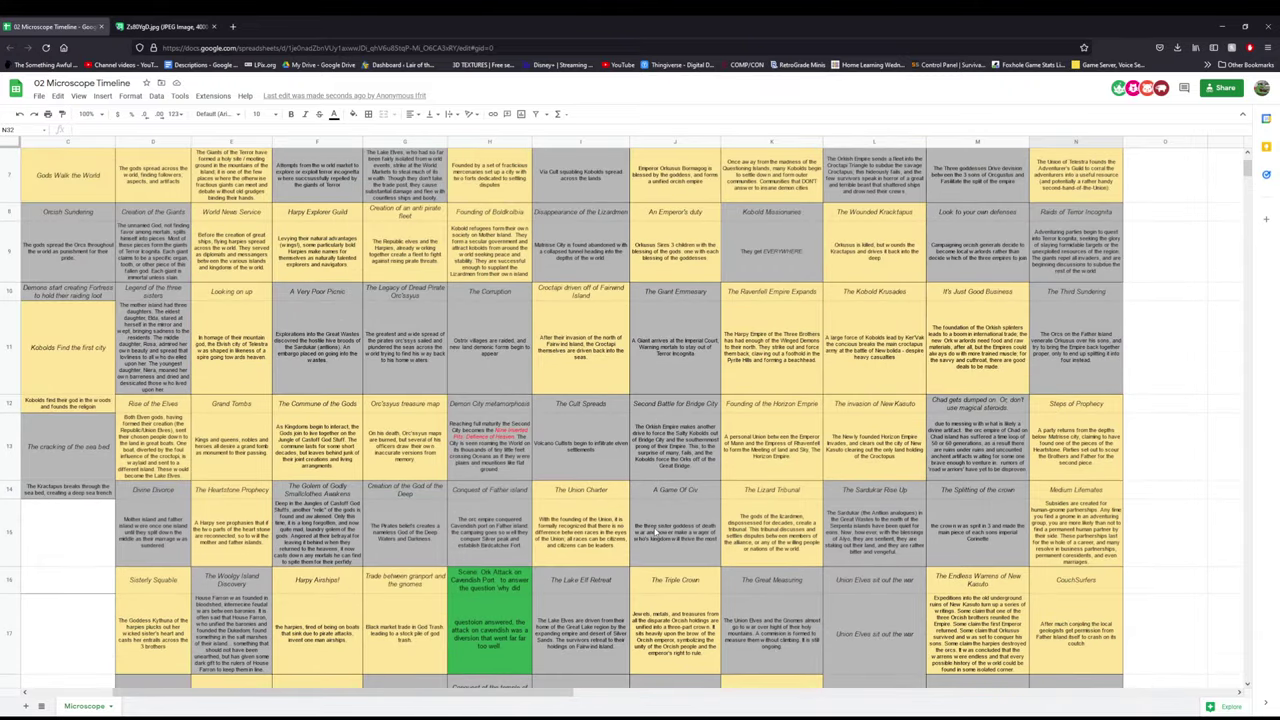
pyautogui.scroll(-7, 657, 524)
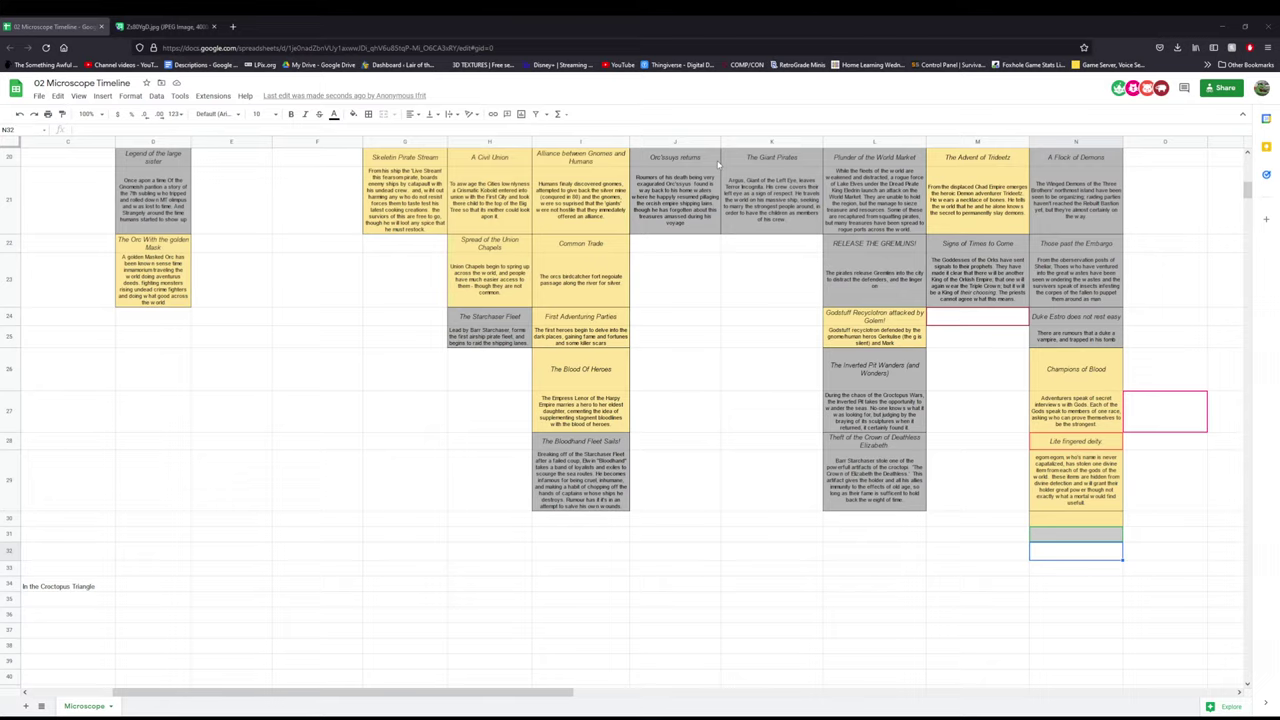
pyautogui.scroll(-5, 616, 188)
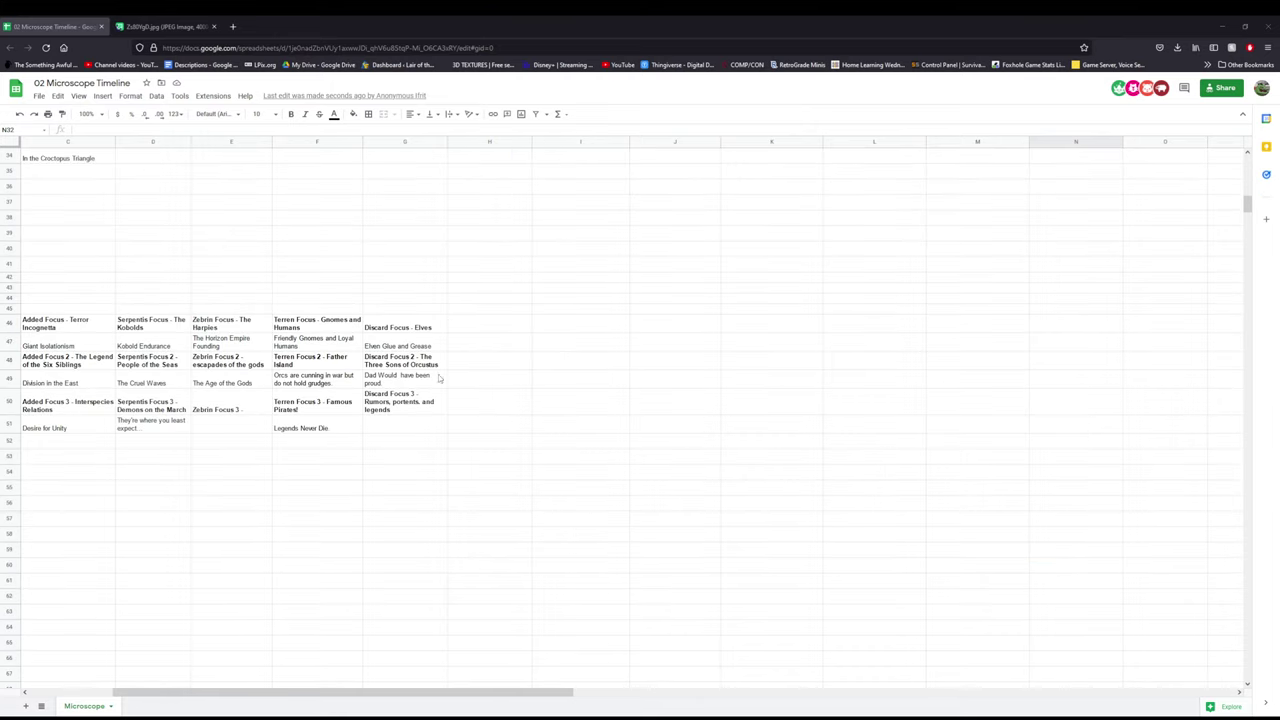
pyautogui.moveTo(341, 690); pyautogui.dragTo(94, 671)
pyautogui.scroll(2, 378, 501)
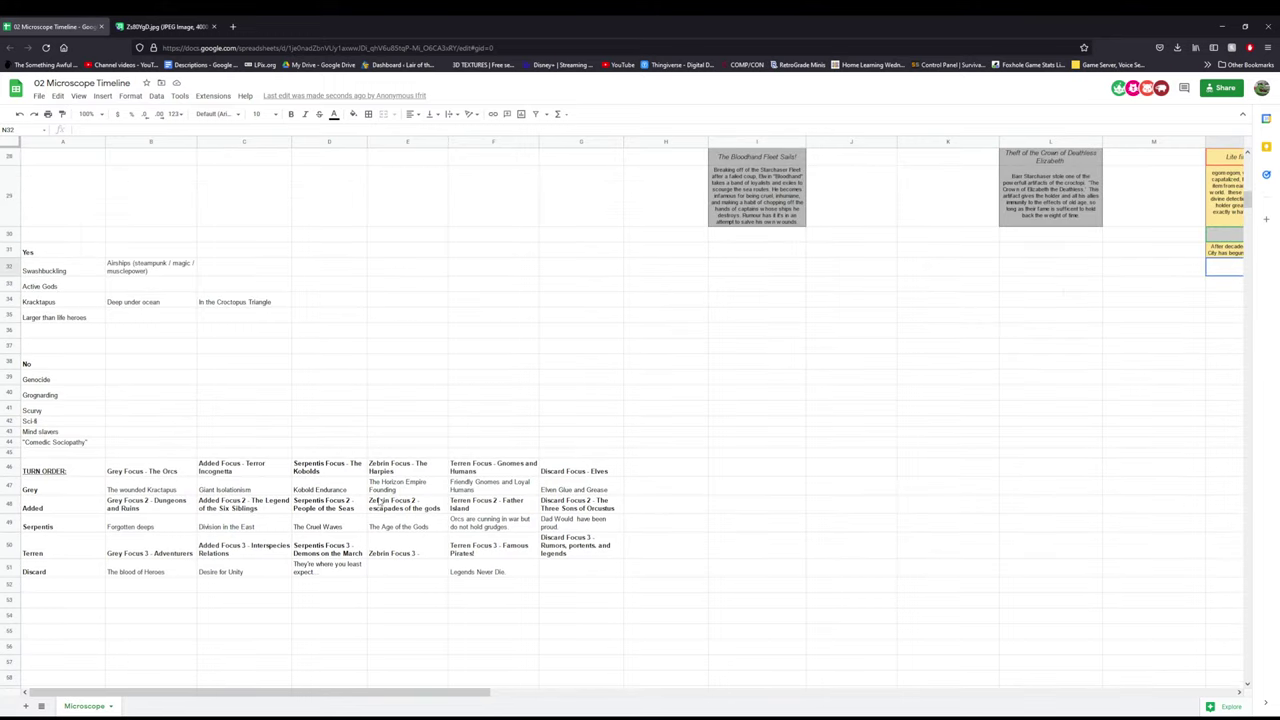
# - Examine the latest Current Age cards and look back through the earlier periods from the Age of Piracy onward
pyautogui.scroll(5, 572, 434)
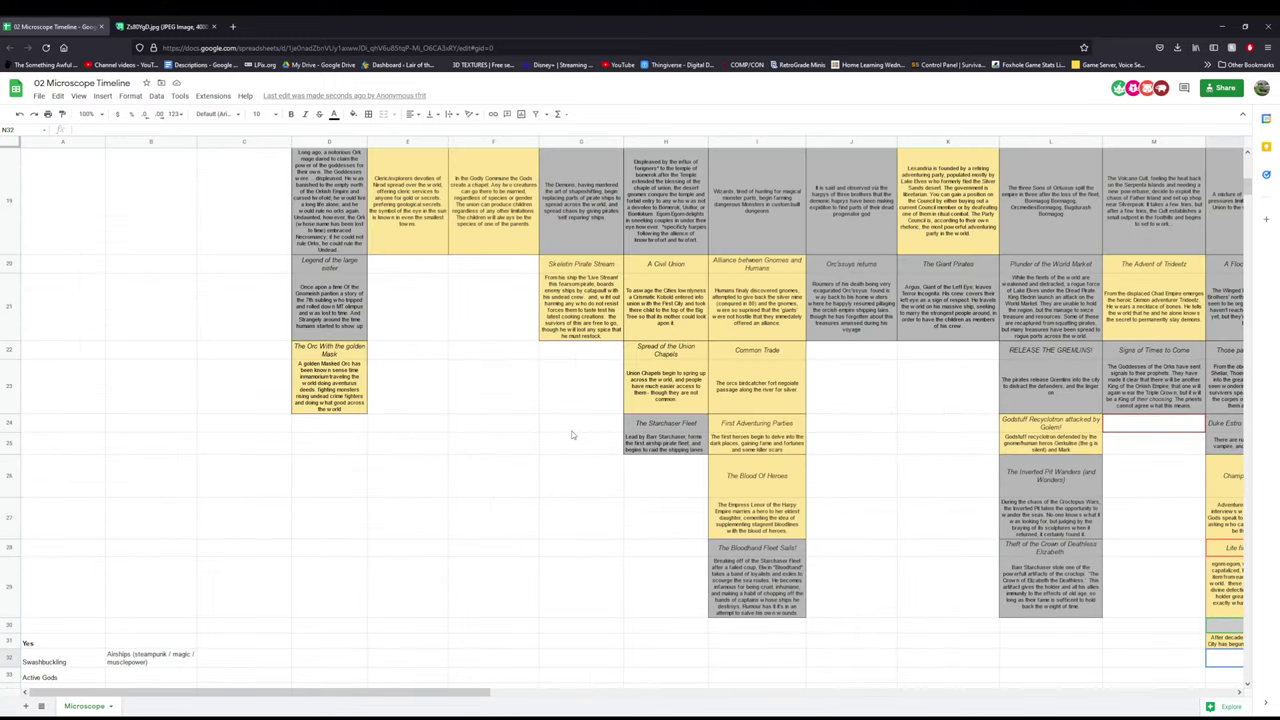
pyautogui.moveTo(422, 692); pyautogui.dragTo(682, 683)
pyautogui.scroll(-3, 657, 577)
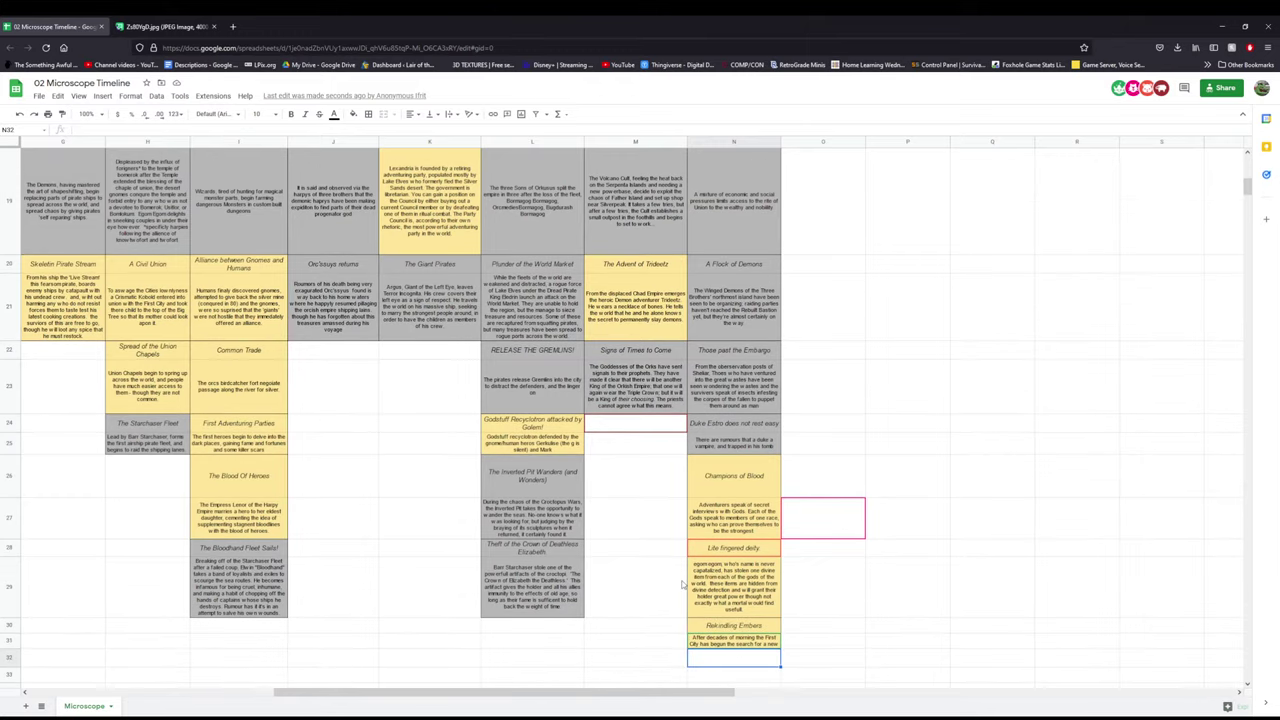
pyautogui.click(658, 576)
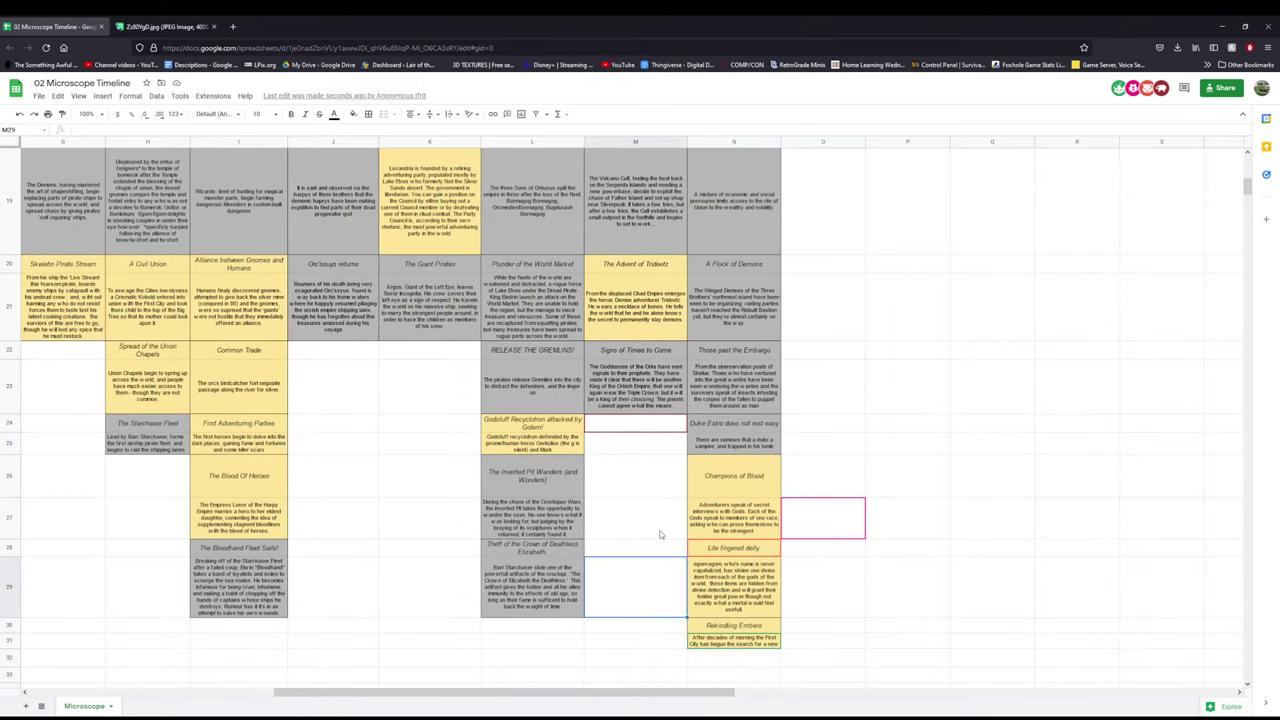
pyautogui.scroll(10, 662, 532)
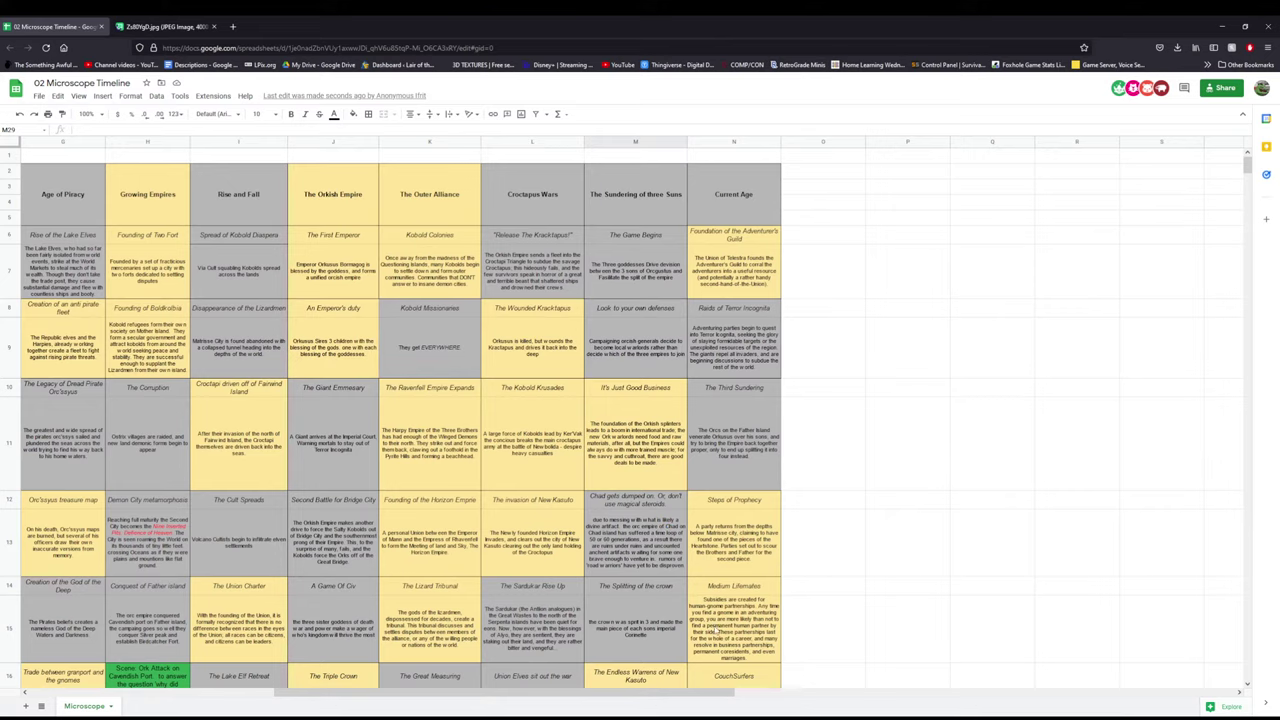
pyautogui.moveTo(668, 693); pyautogui.dragTo(505, 693)
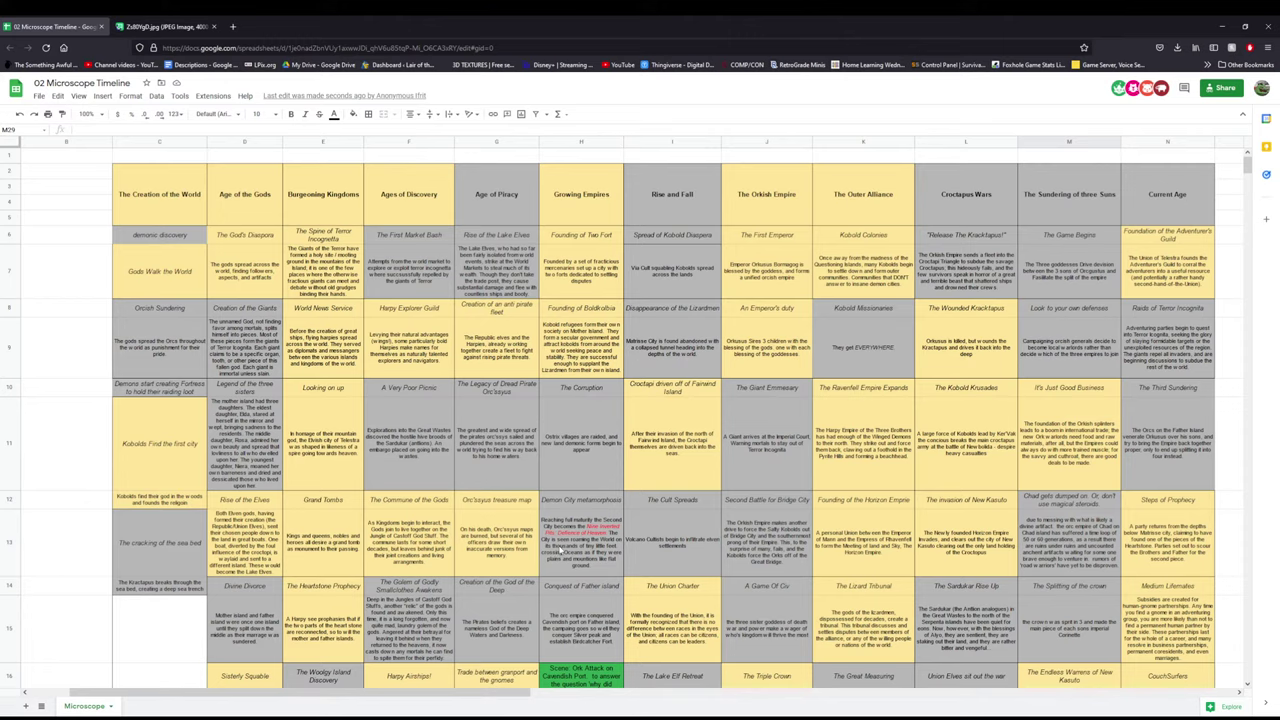
pyautogui.click(506, 328)
pyautogui.scroll(-2, 508, 332)
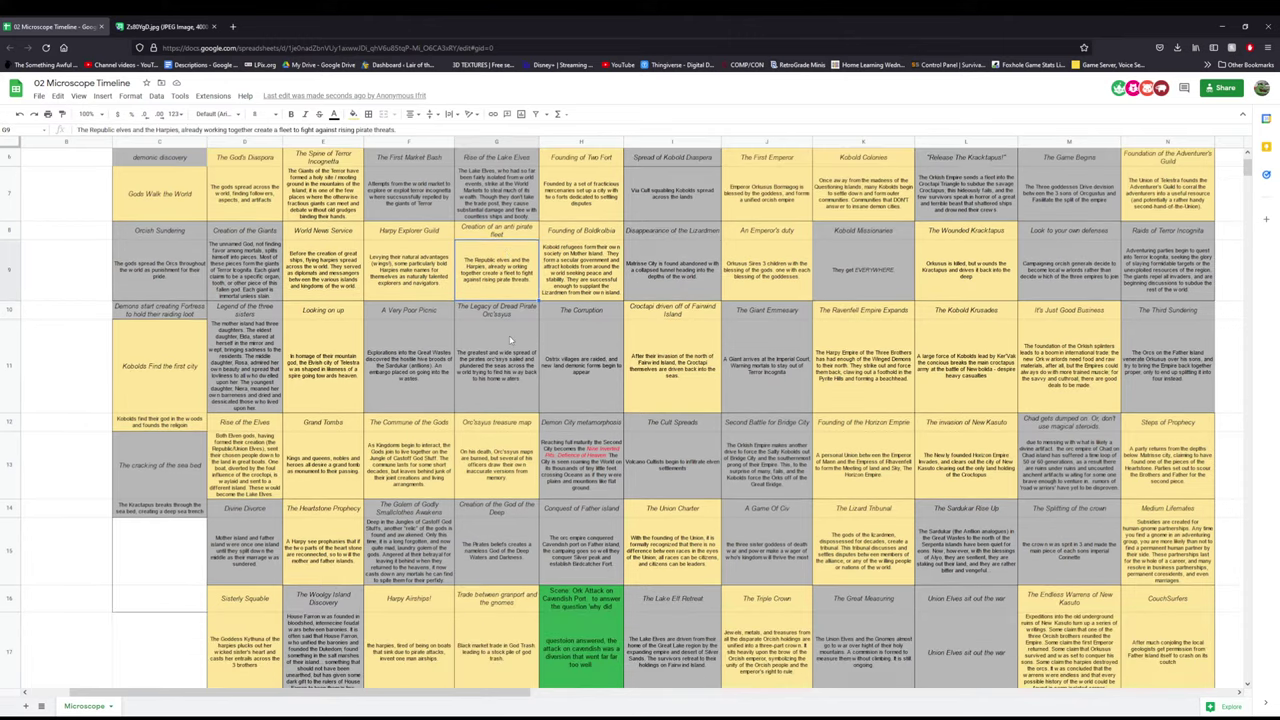
pyautogui.scroll(-10, 752, 417)
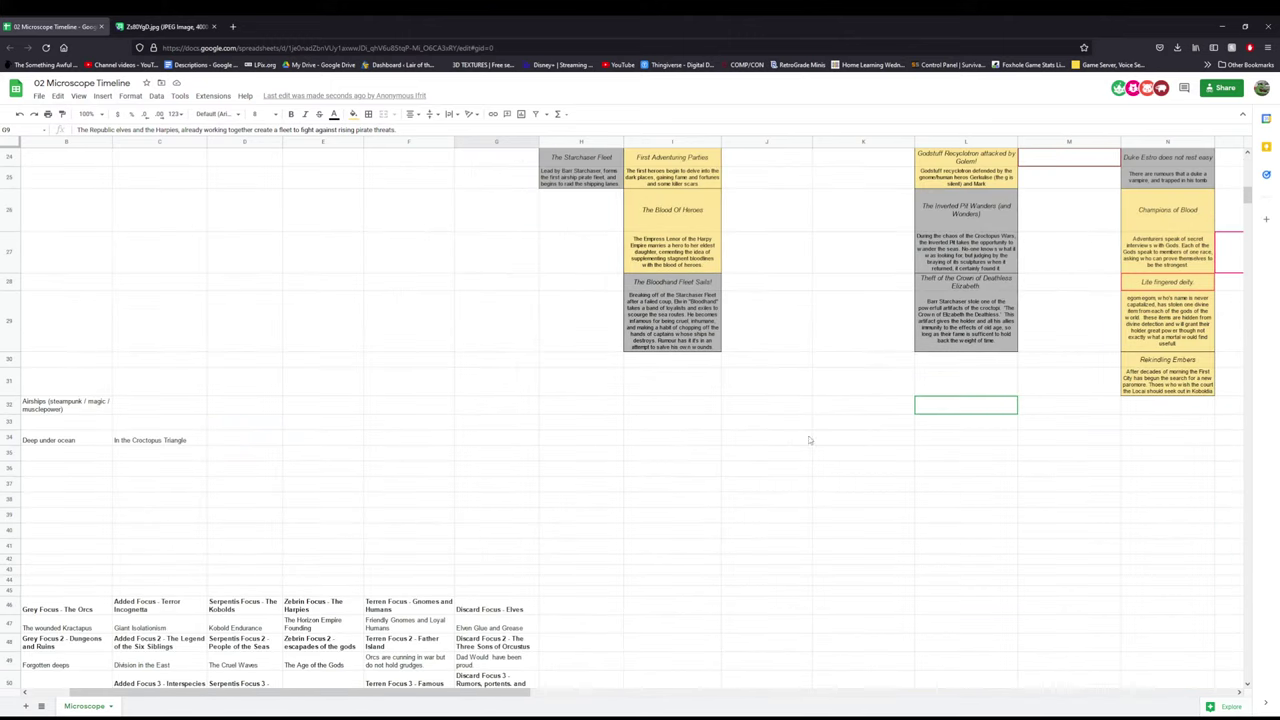
# - Read the Rekindling Embers card and compare it with the other periods' lower event cards
pyautogui.click(962, 440)
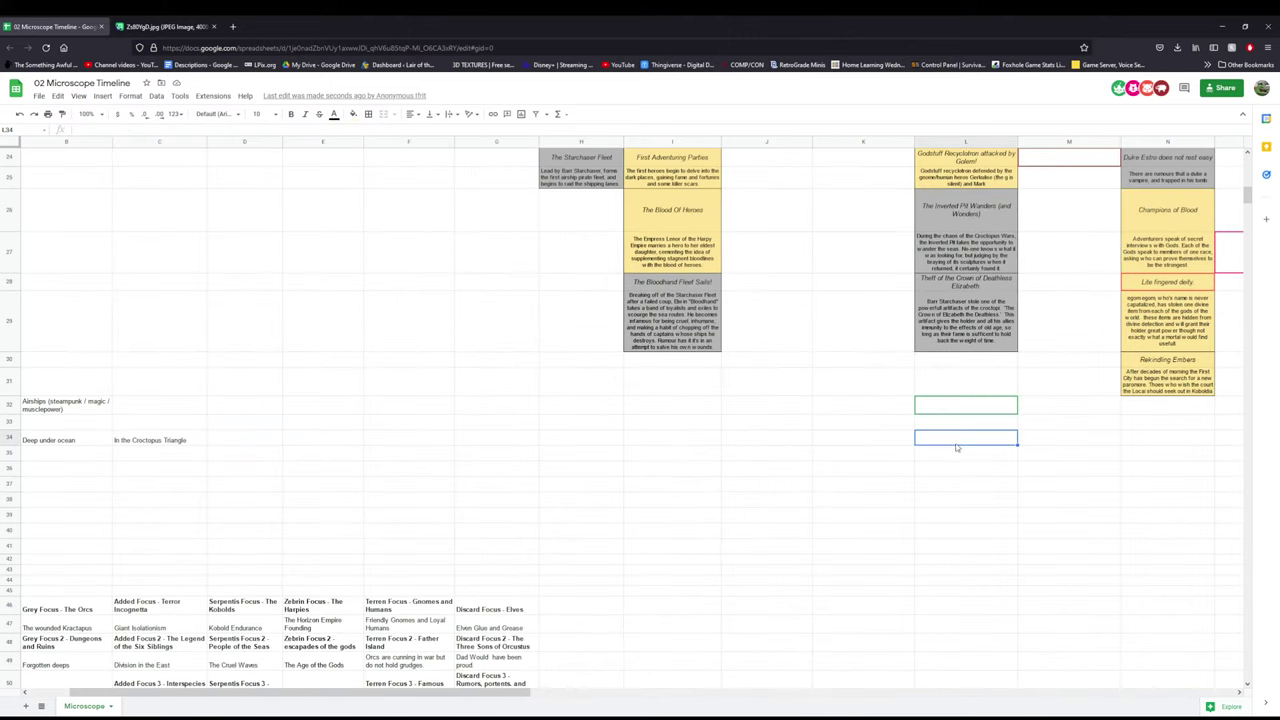
pyautogui.scroll(1, 978, 437)
pyautogui.click(1143, 440)
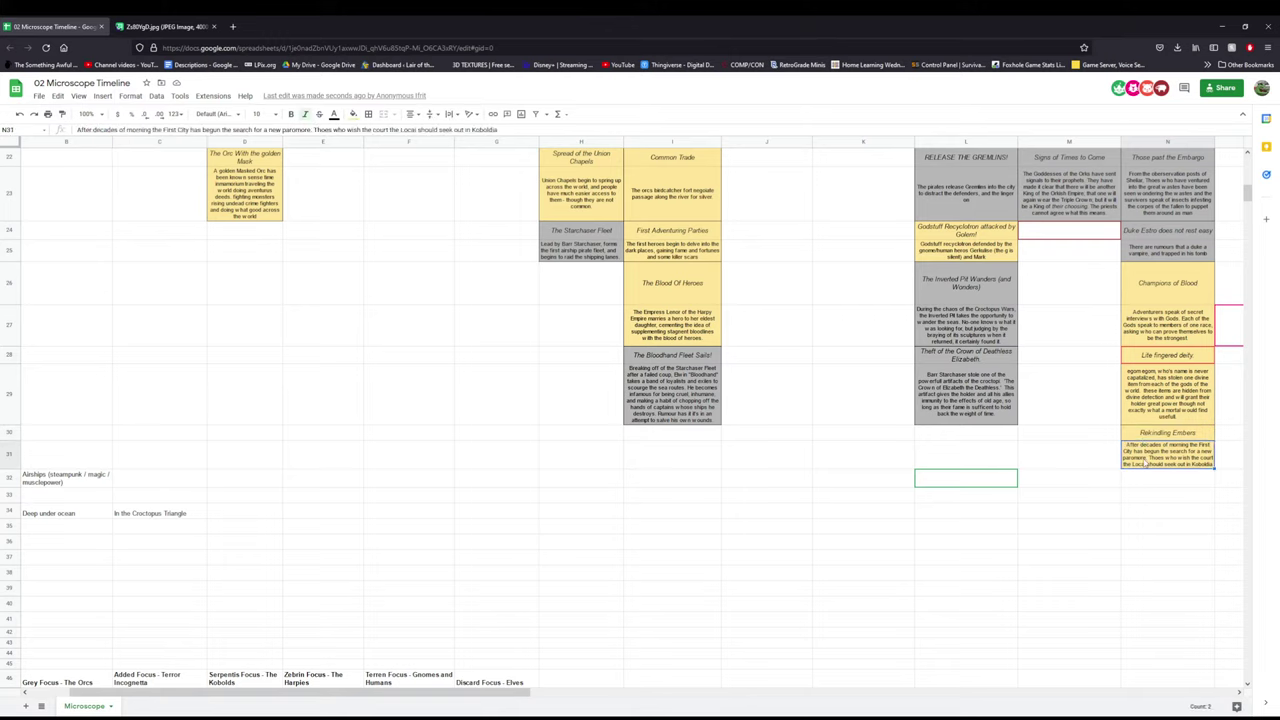
pyautogui.click(1066, 458)
pyautogui.scroll(3, 944, 448)
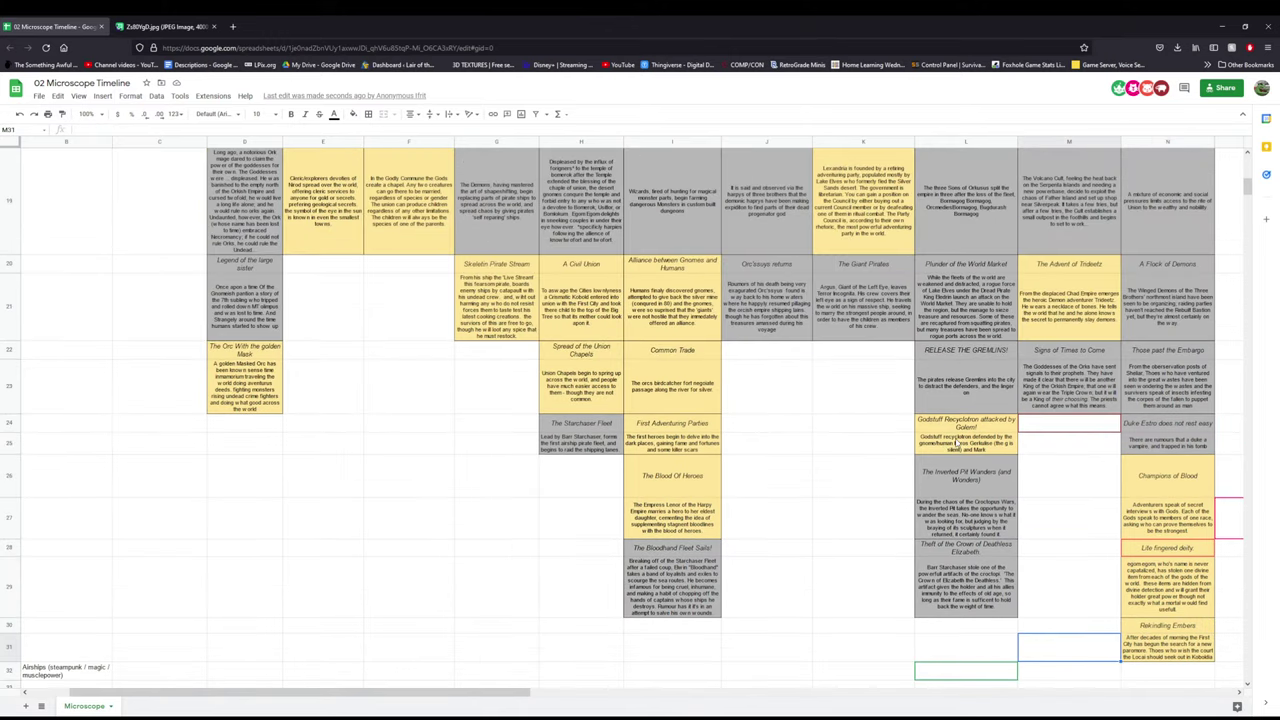
pyautogui.scroll(5, 788, 443)
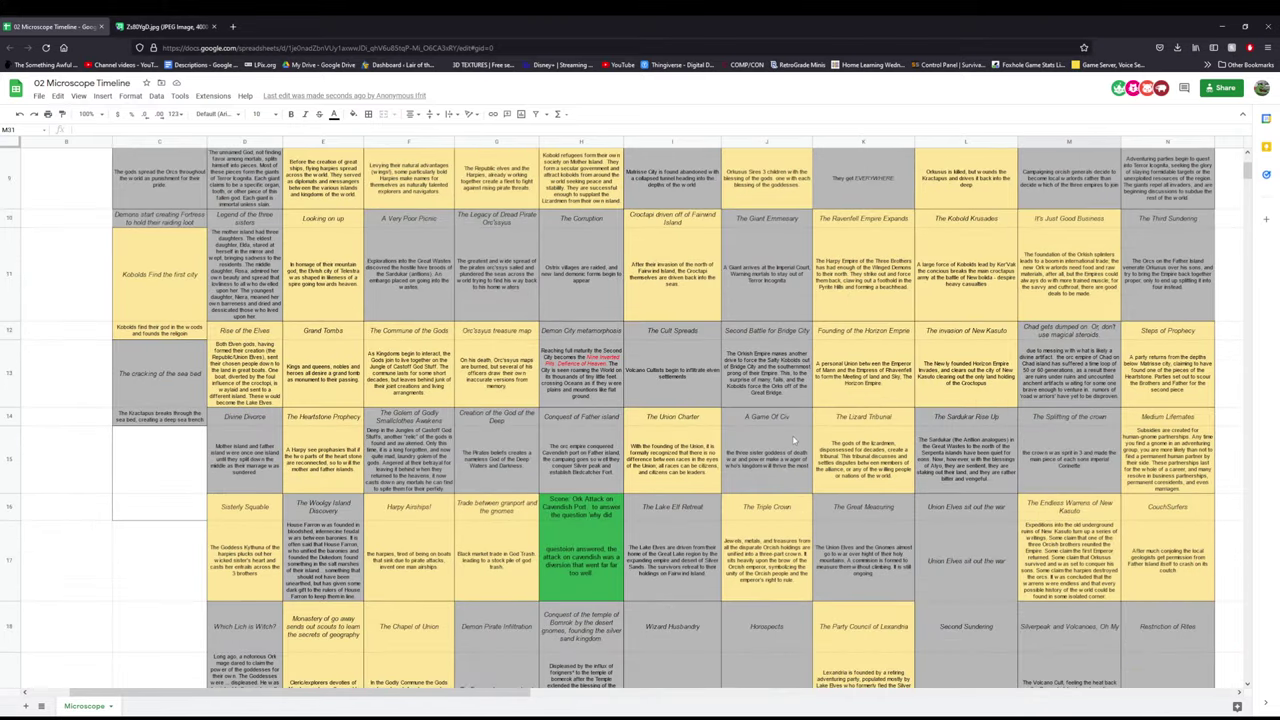
pyautogui.scroll(-9, 792, 440)
pyautogui.scroll(2, 797, 439)
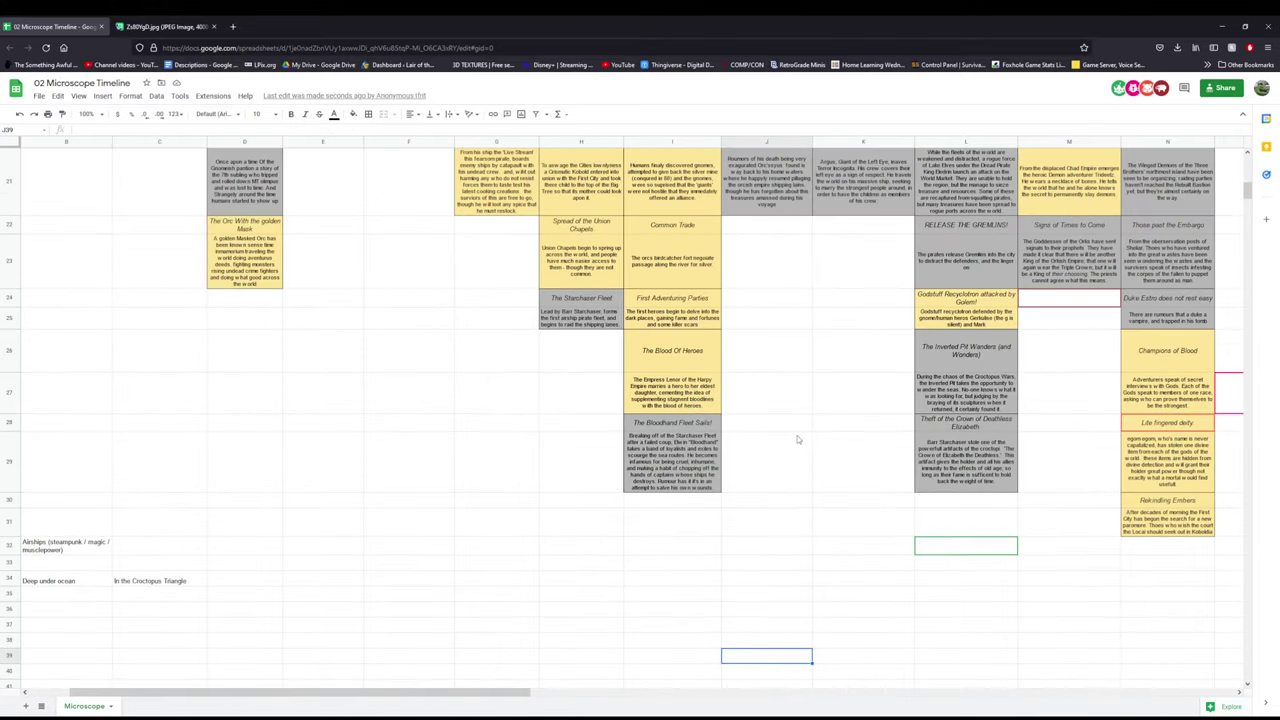
pyautogui.scroll(5, 798, 440)
pyautogui.scroll(-6, 795, 435)
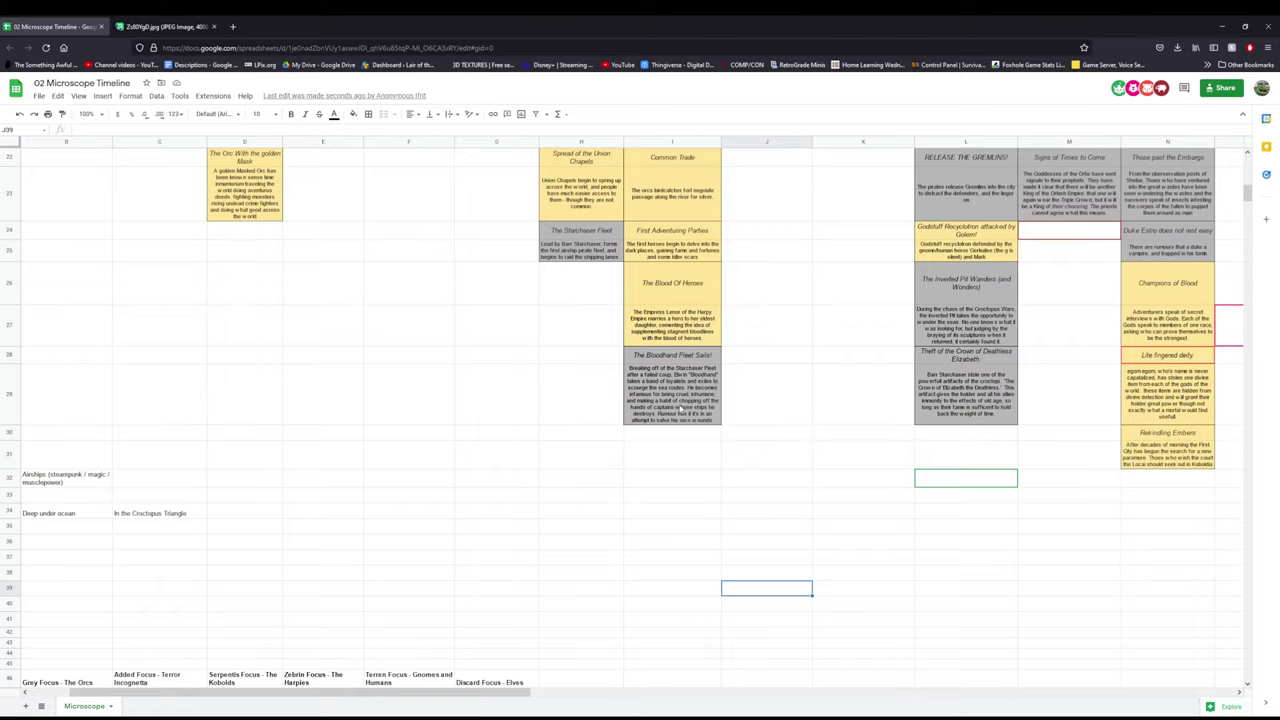